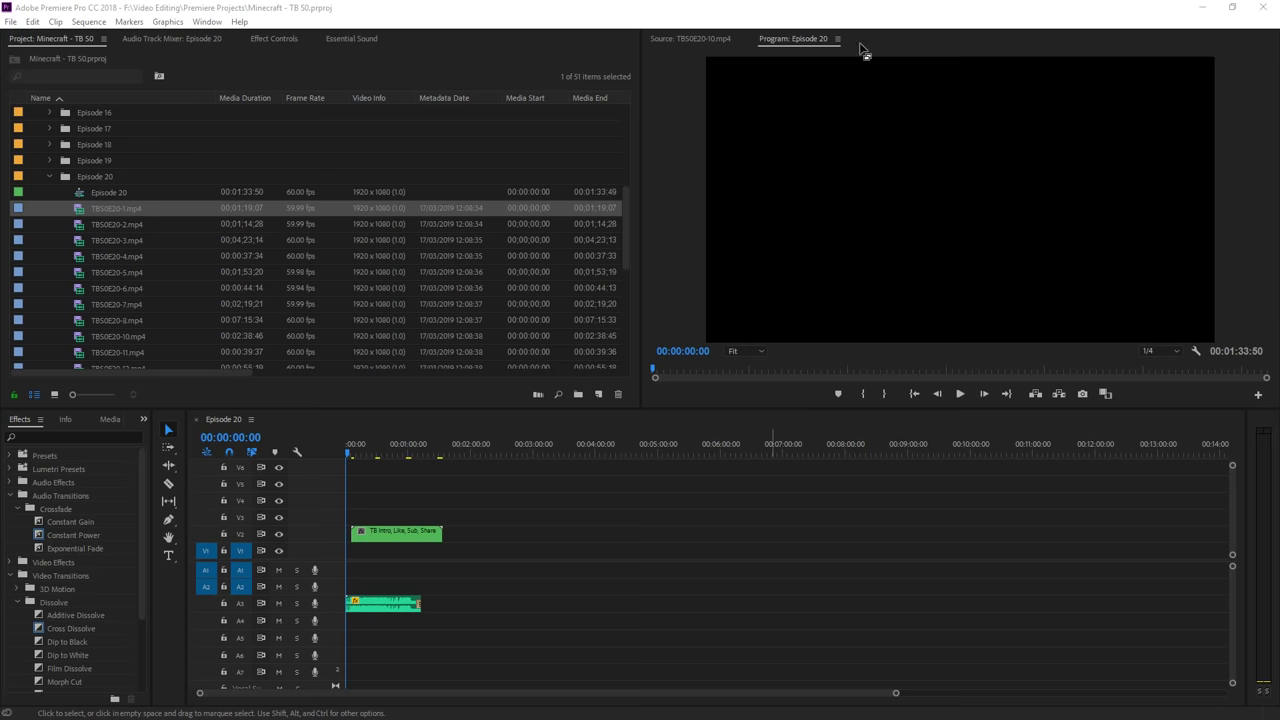
Maximize the Premiere window and select TBS0E20-10.mp4 in the project bin
left_click(866, 8)
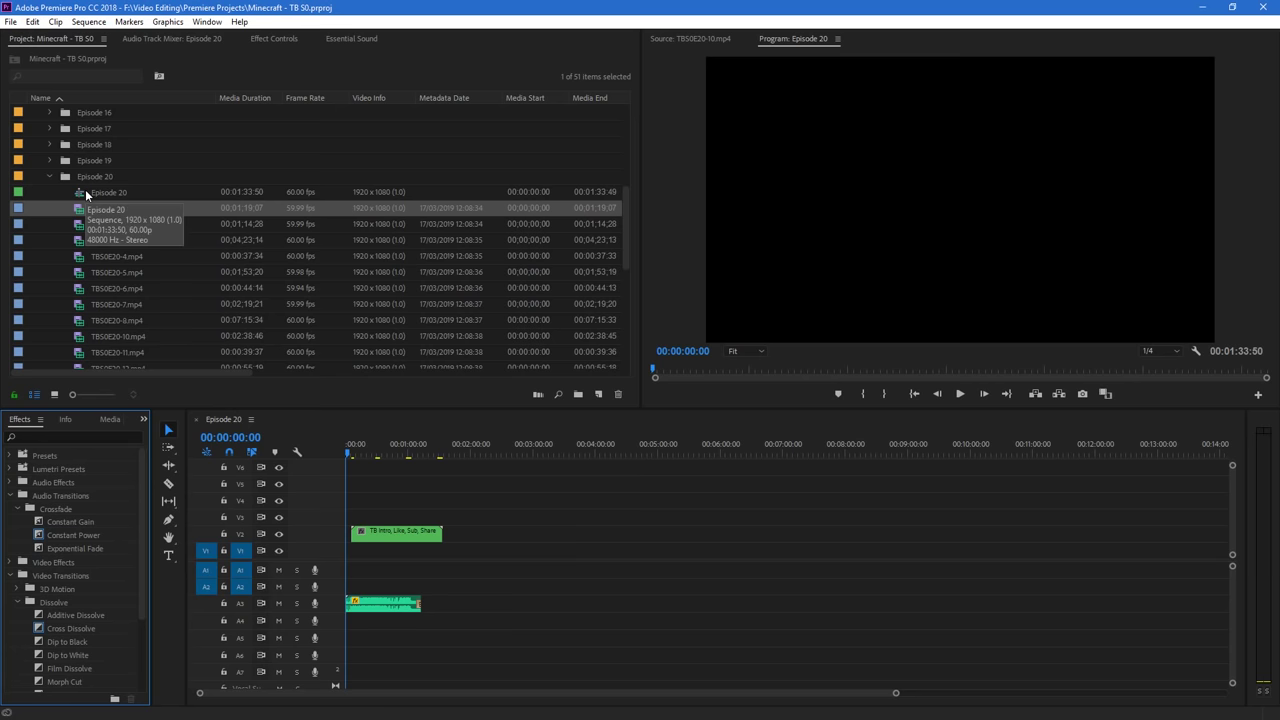
mouse_move(691, 6)
left_mouse_down()
mouse_move(680, 34)
mouse_move(686, 0)
left_mouse_up()
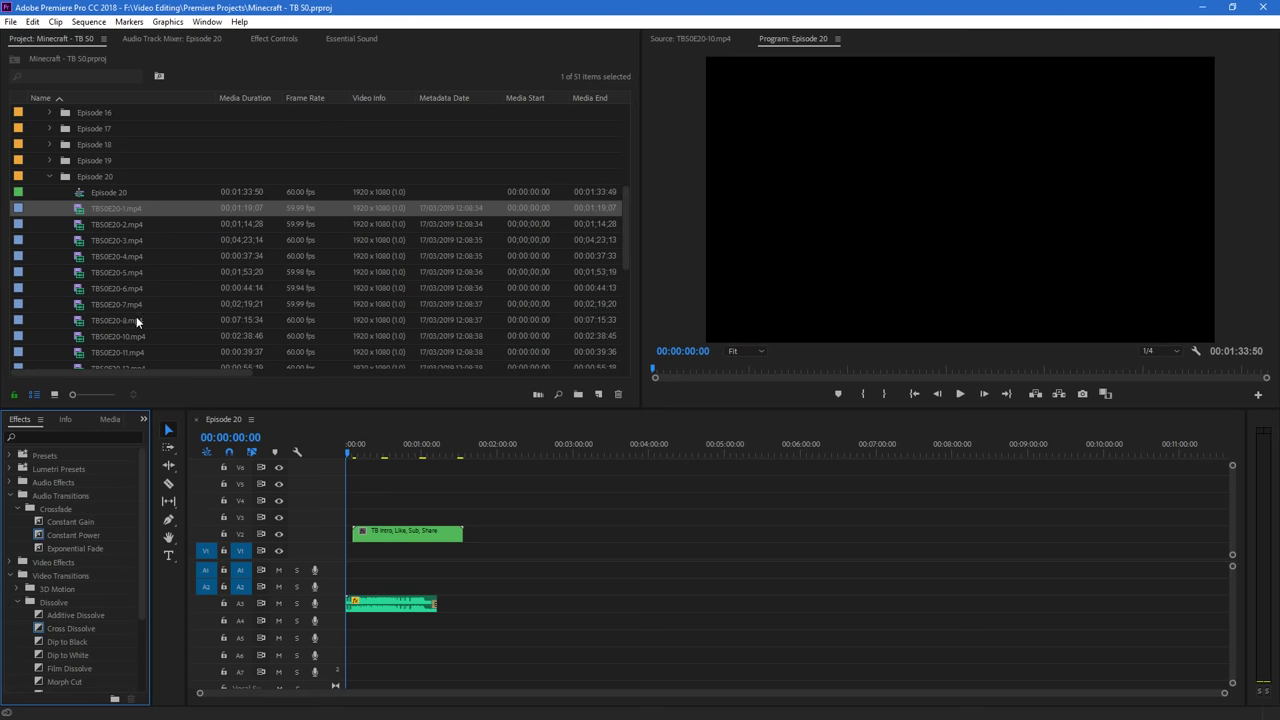
scroll(121, 240, "down", 5)
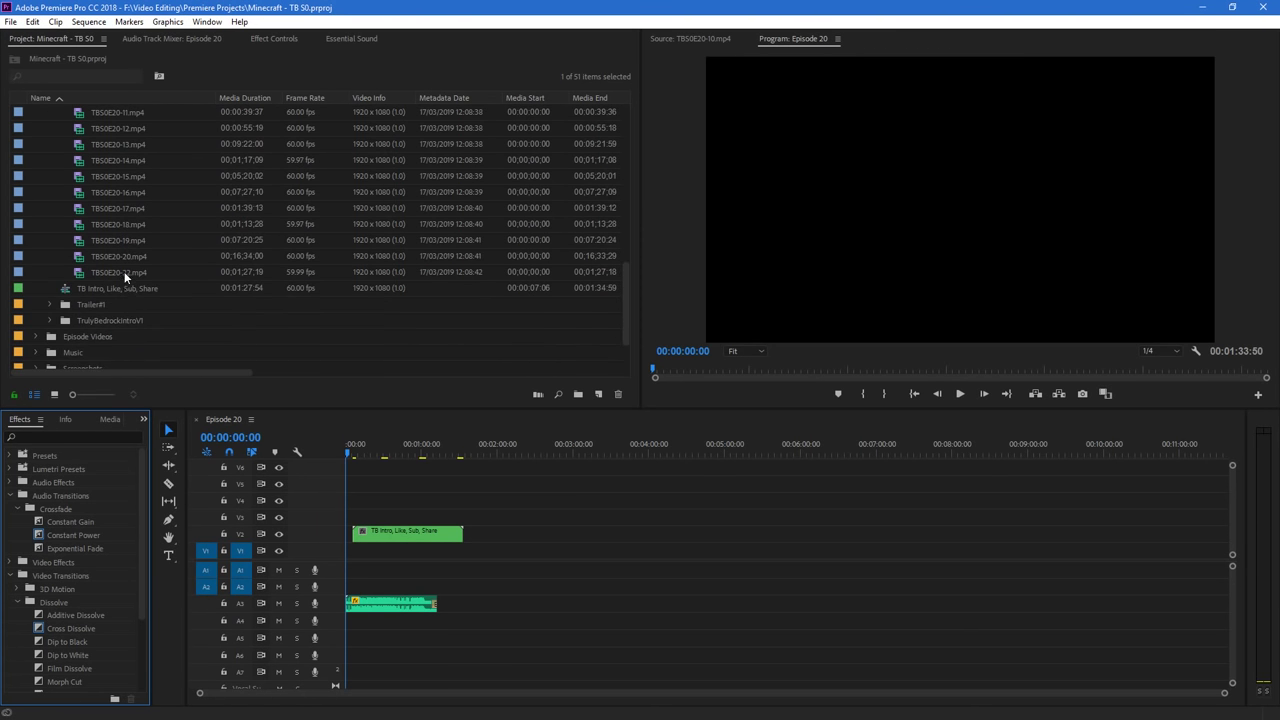
scroll(124, 271, "up", 5)
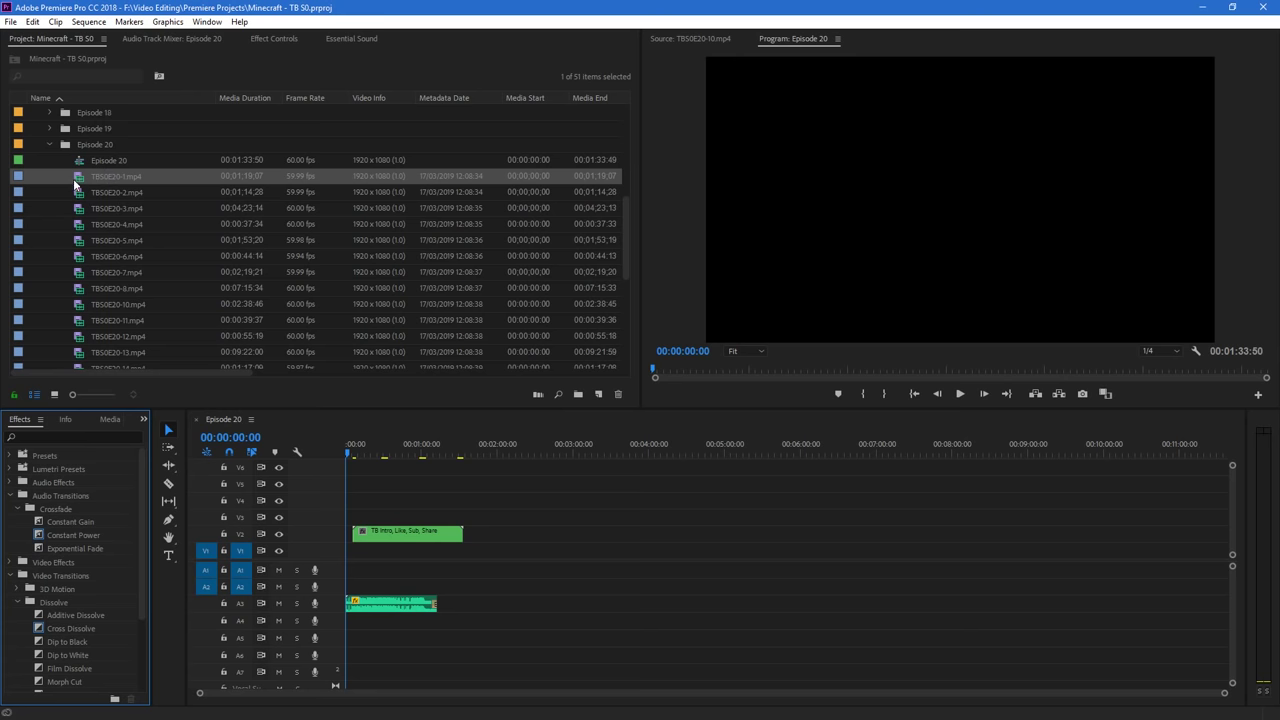
left_click(941, 205)
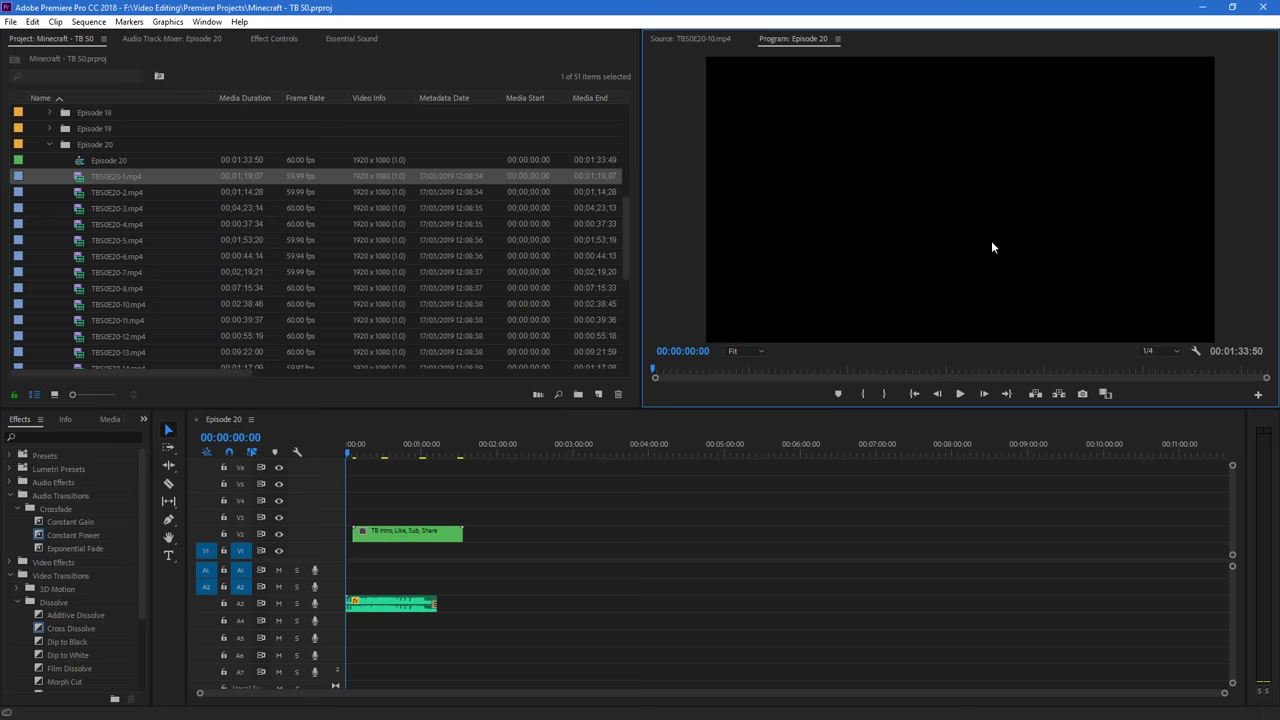
left_click(112, 304)
scroll(132, 190, "down", 4)
scroll(120, 291, "up", 4)
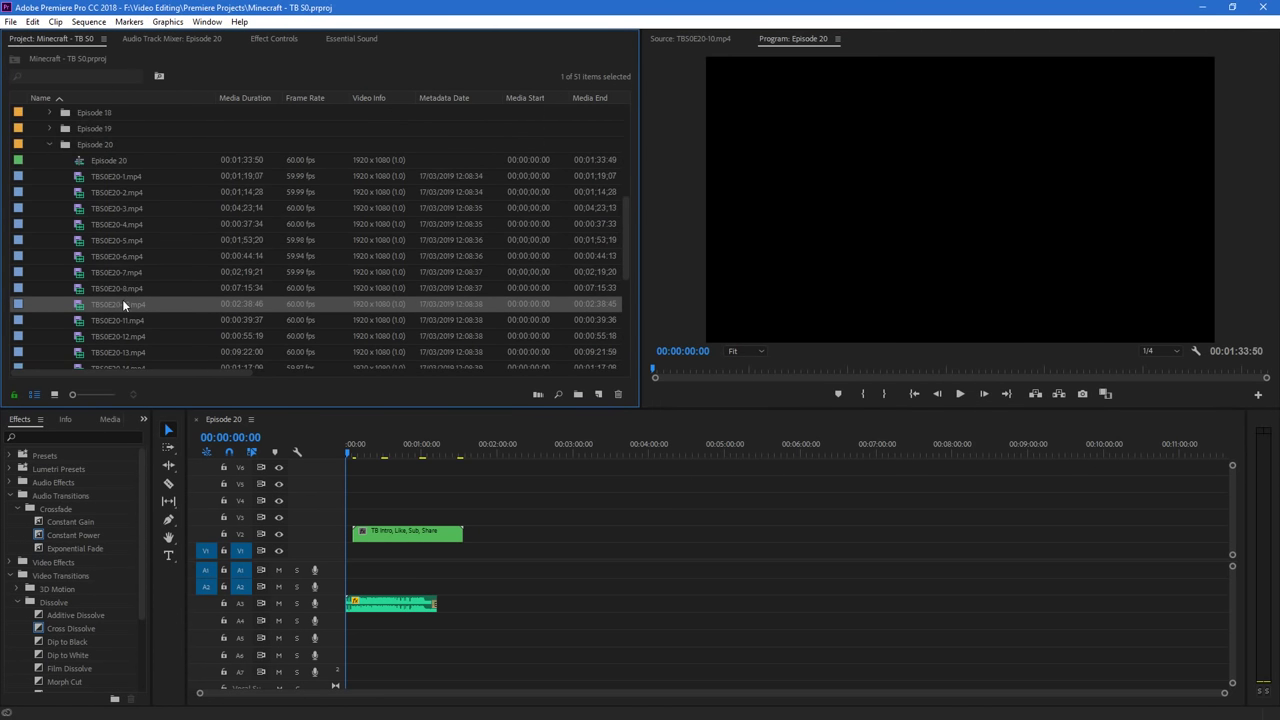
scroll(129, 291, "down", 5)
Expand and collapse the Music and Sound Effects folders to check their contents
left_click(35, 288)
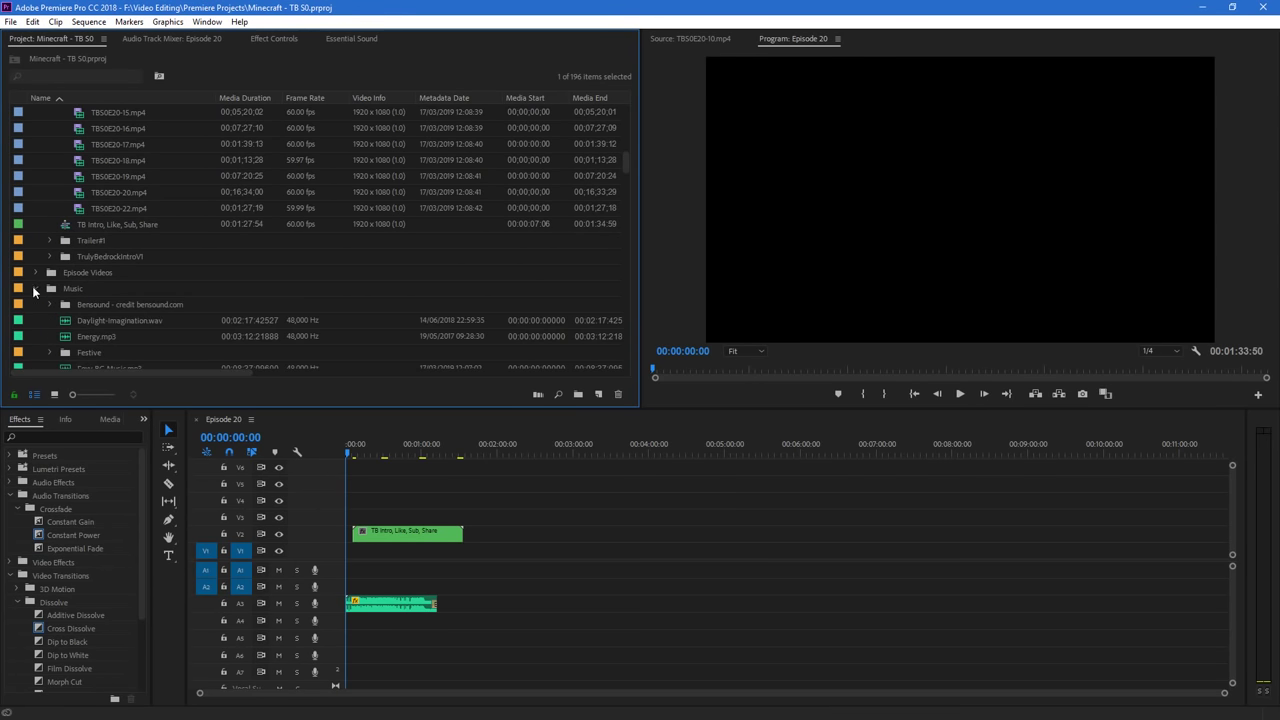
left_click(35, 288)
left_click(37, 320)
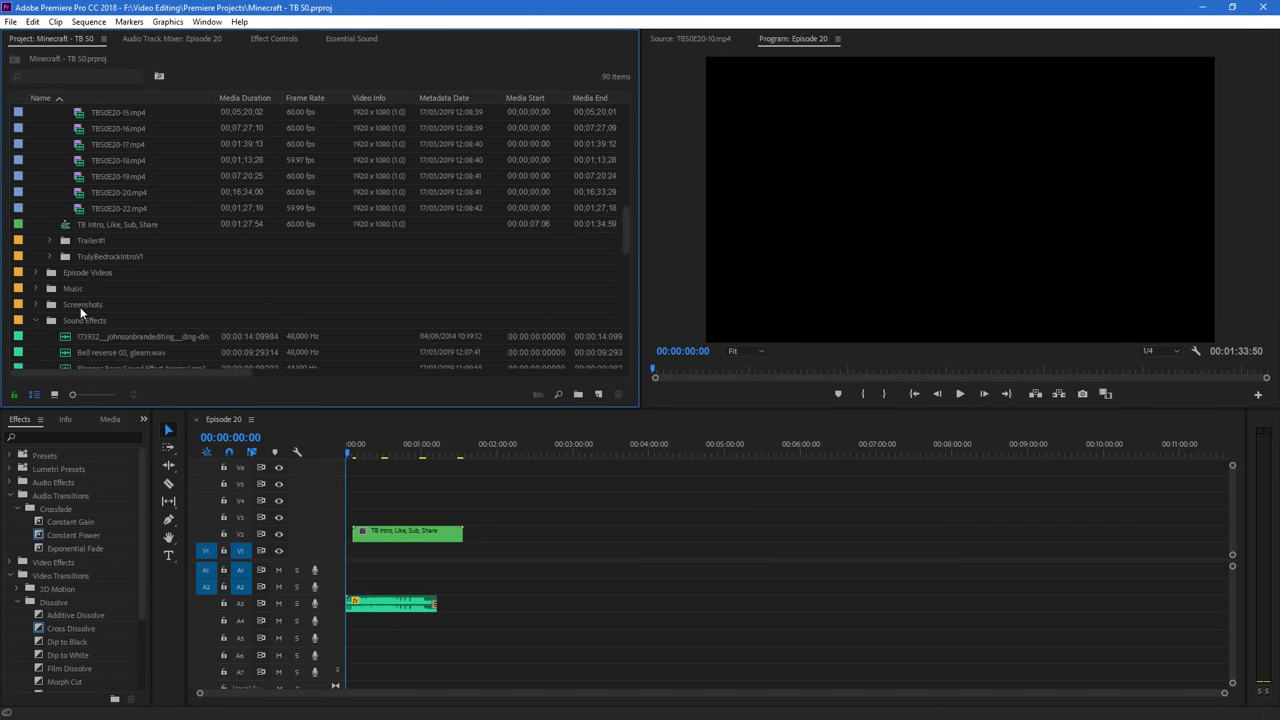
left_click(37, 320)
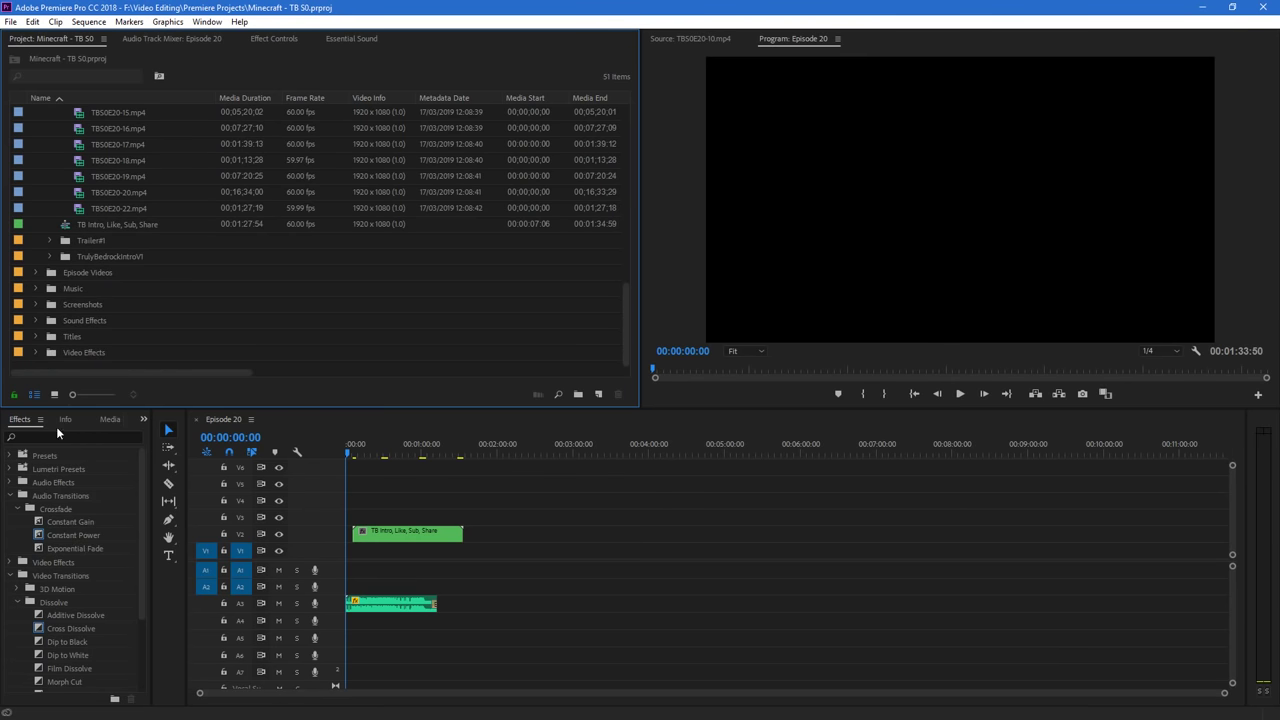
left_click(573, 515)
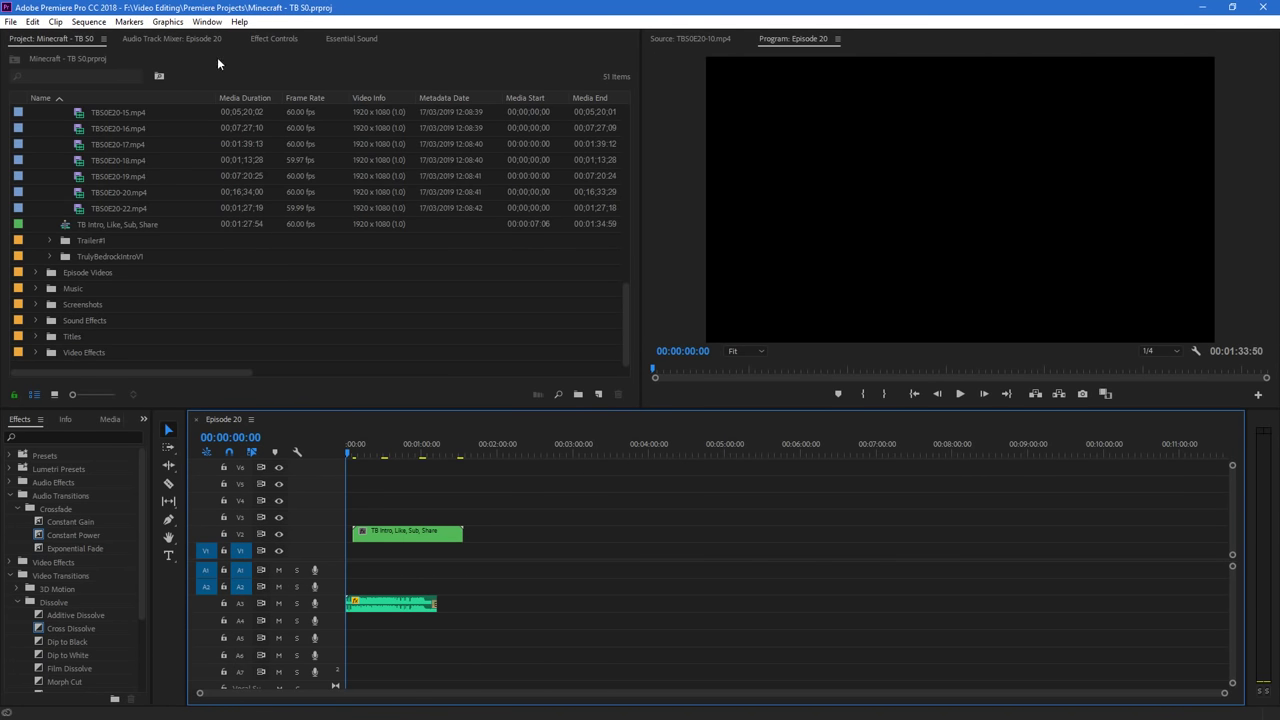
Show the Episode 20 audio mixer and scroll to its DeEsser, Hard Limiter and Vocal Enhancer inserts
left_click(182, 39)
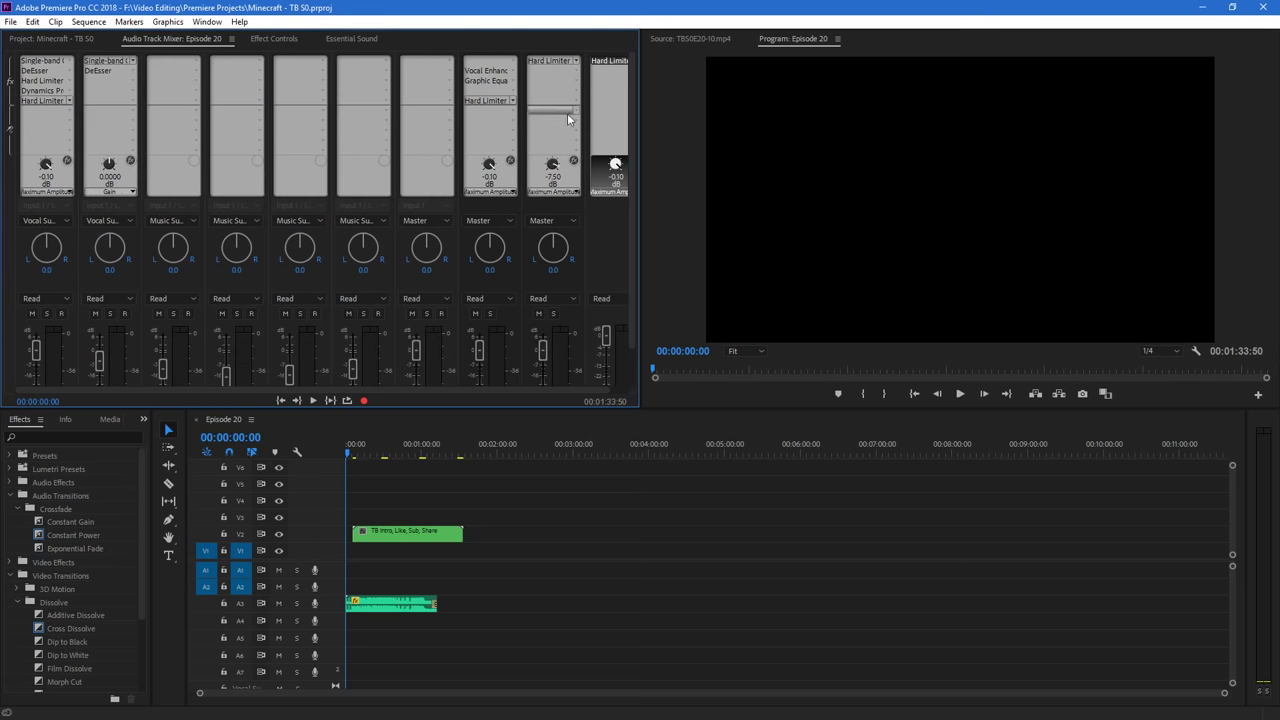
scroll(638, 320, "down", 1)
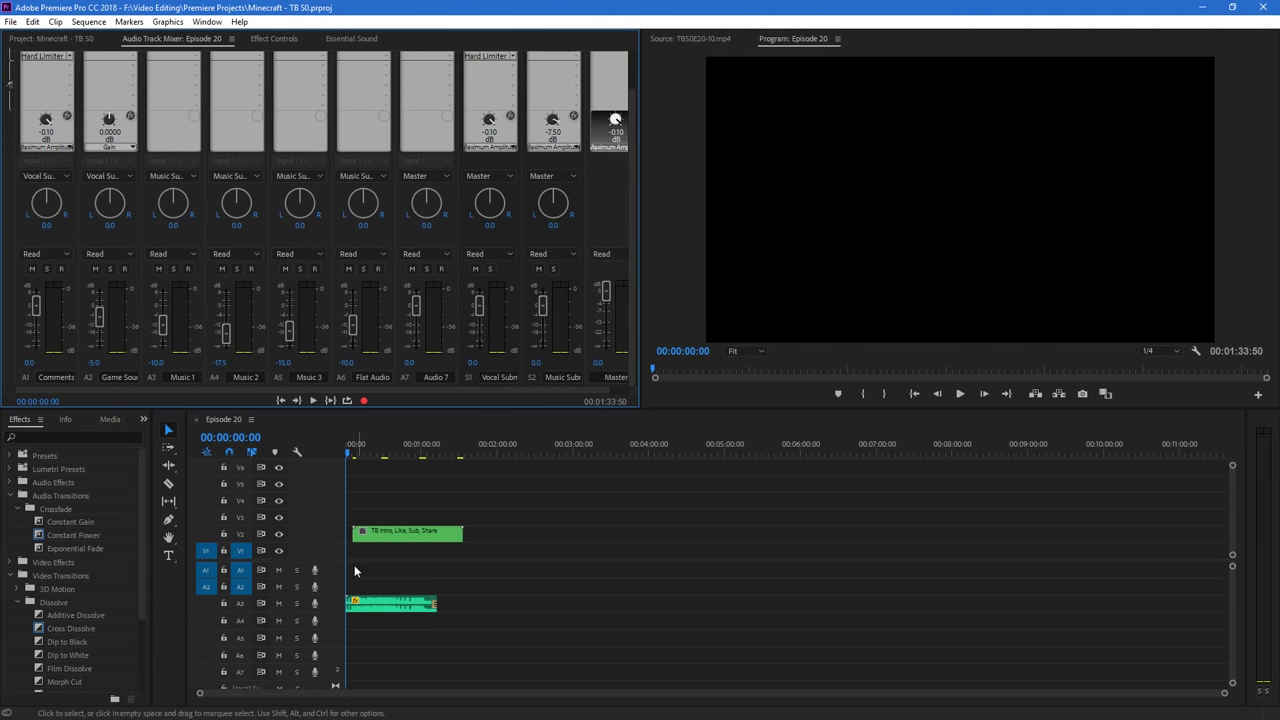
scroll(634, 332, "up", 1)
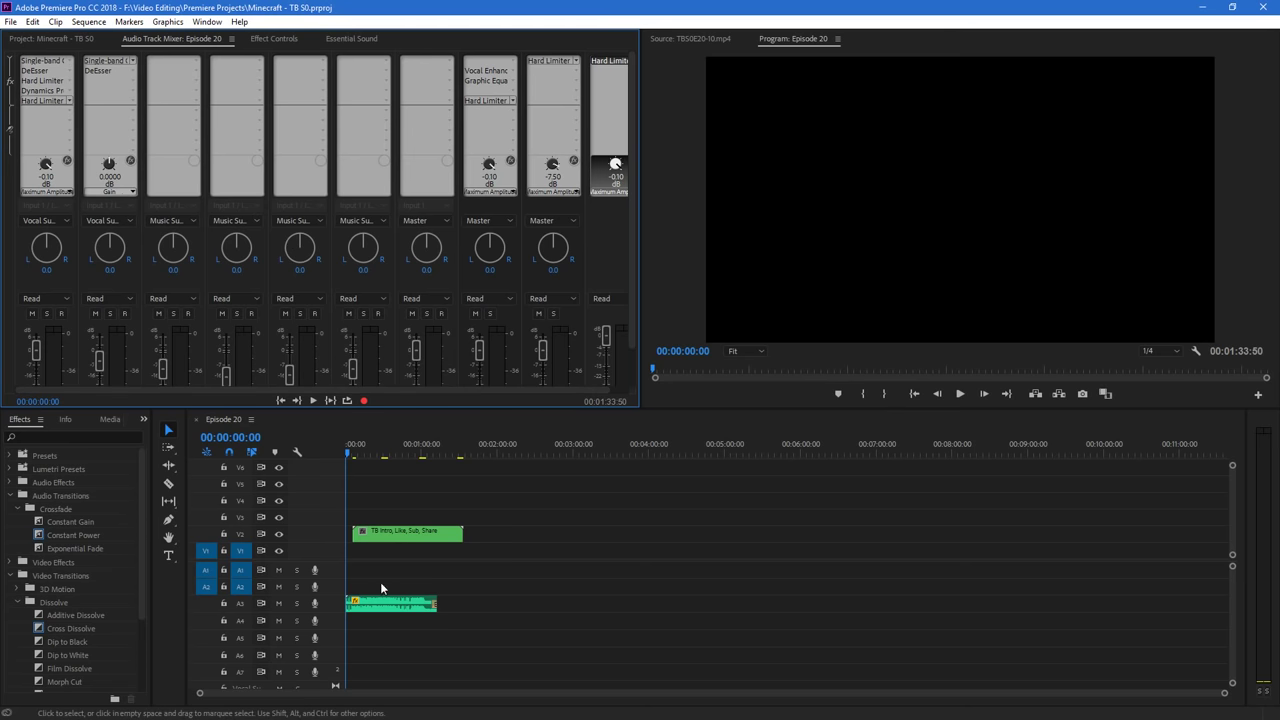
left_click_drag(631, 288, 633, 366)
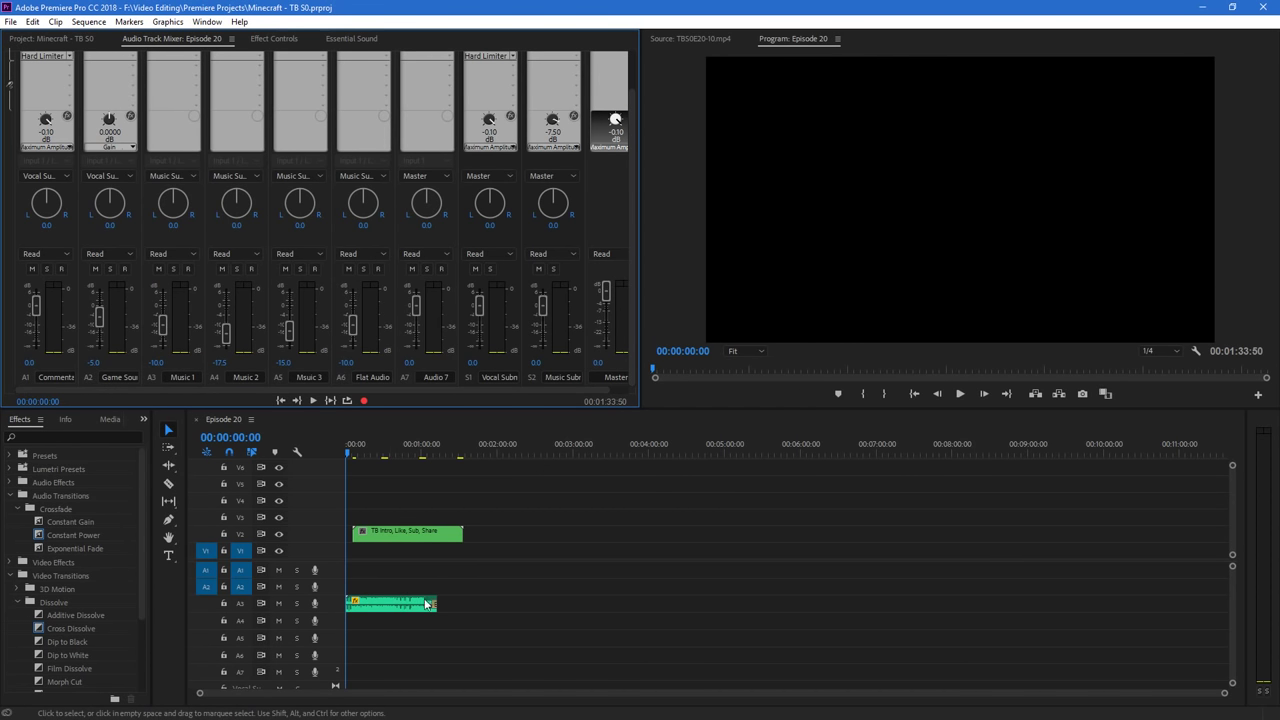
scroll(636, 257, "up", 1)
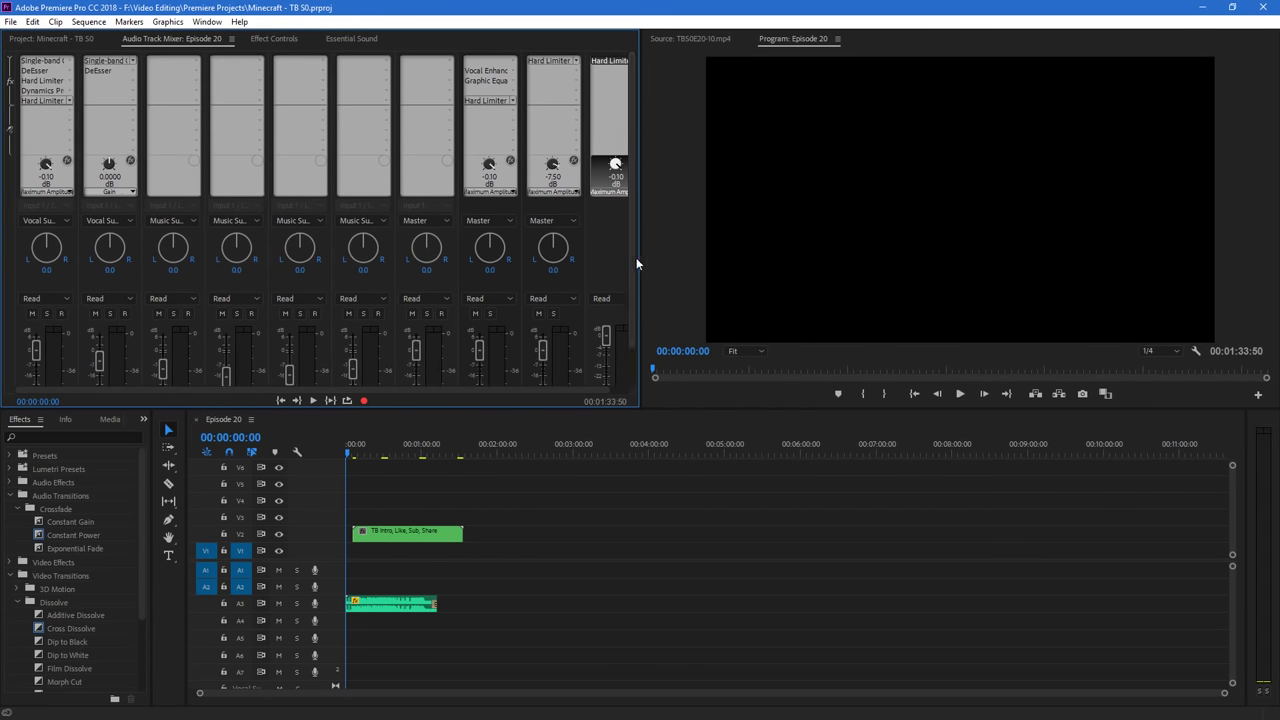
Place TBS0E20-1.mp4 at 0:00 on V1/A1 and zoom the timeline in on it
left_click(53, 42)
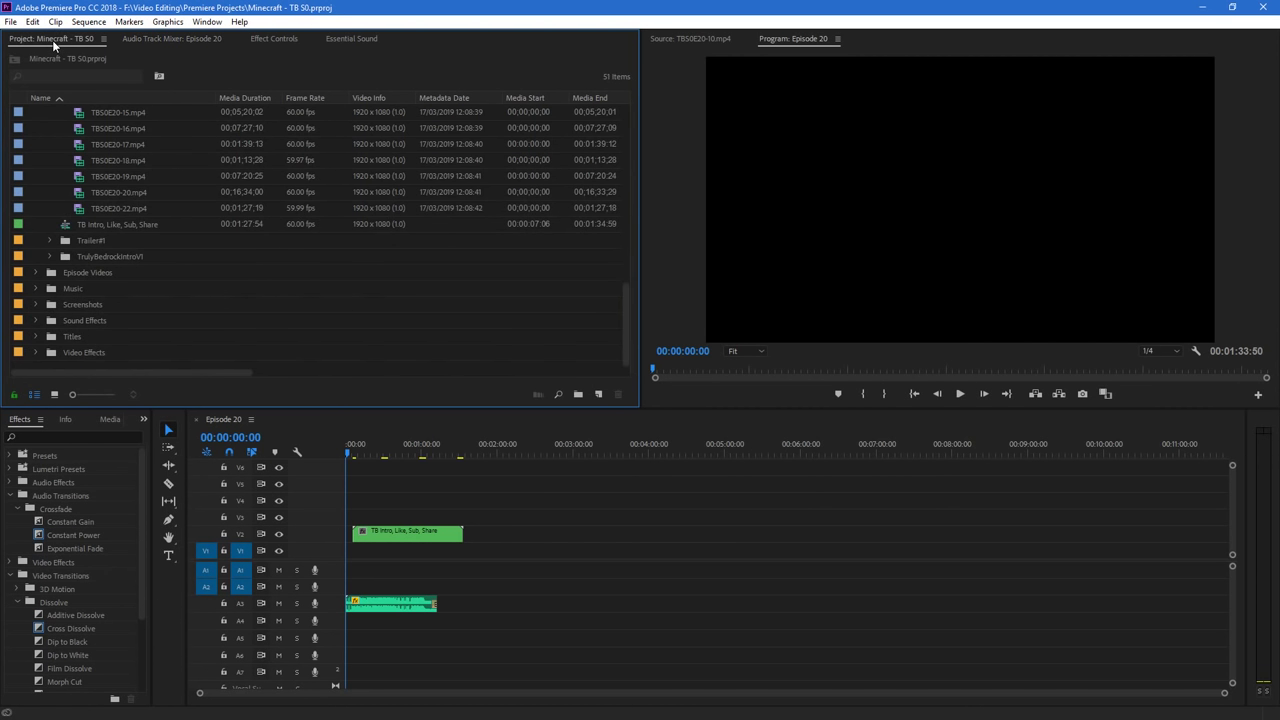
scroll(128, 188, "up", 5)
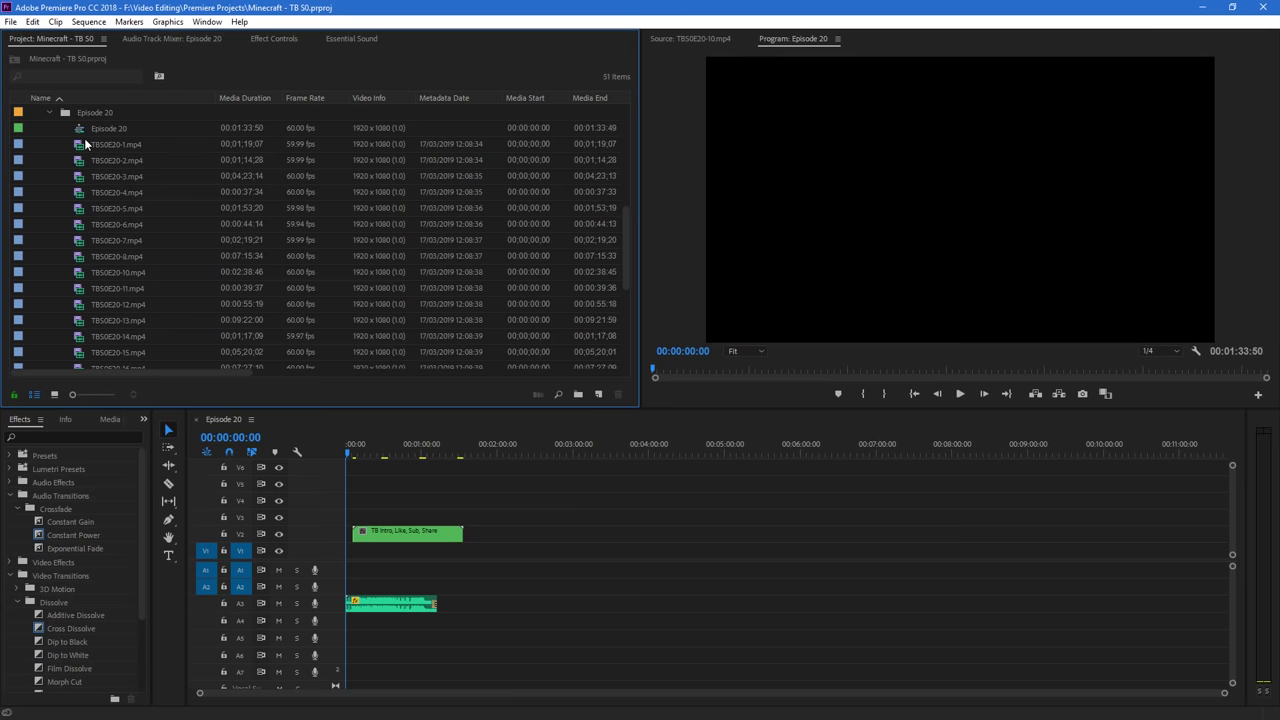
left_click(652, 482)
left_click_drag(130, 141, 342, 556)
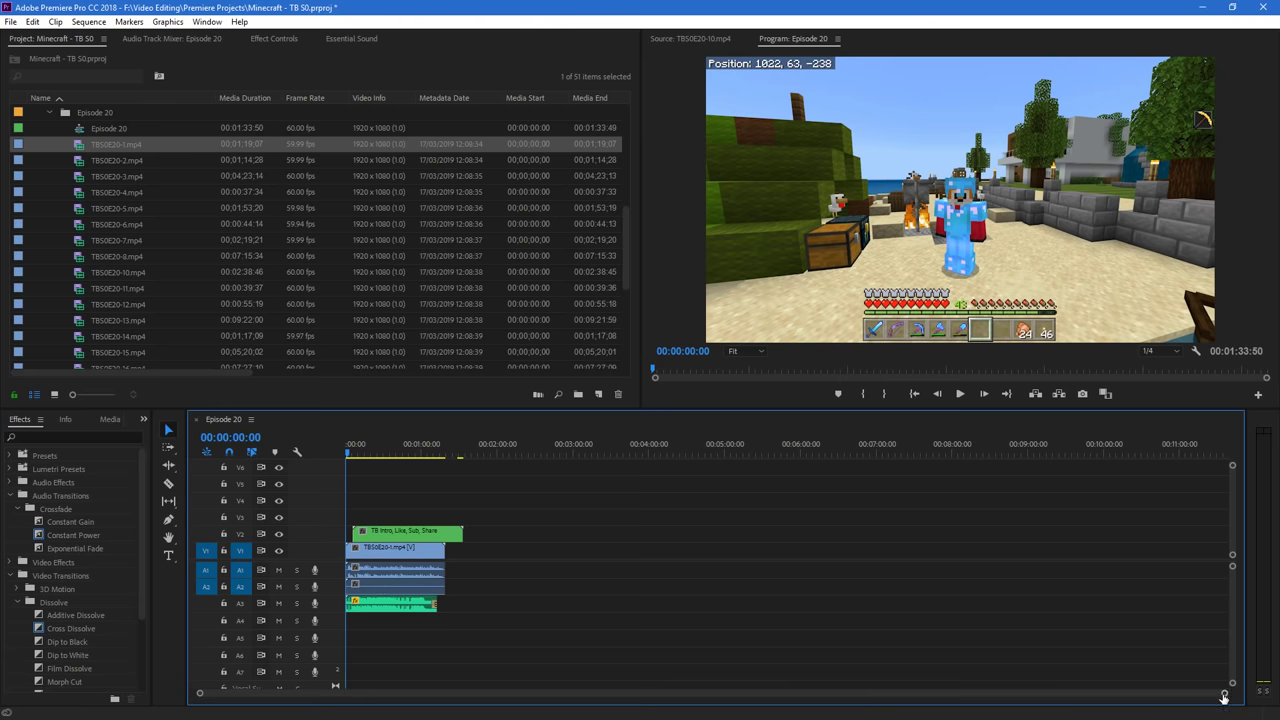
left_click_drag(1224, 693, 812, 716)
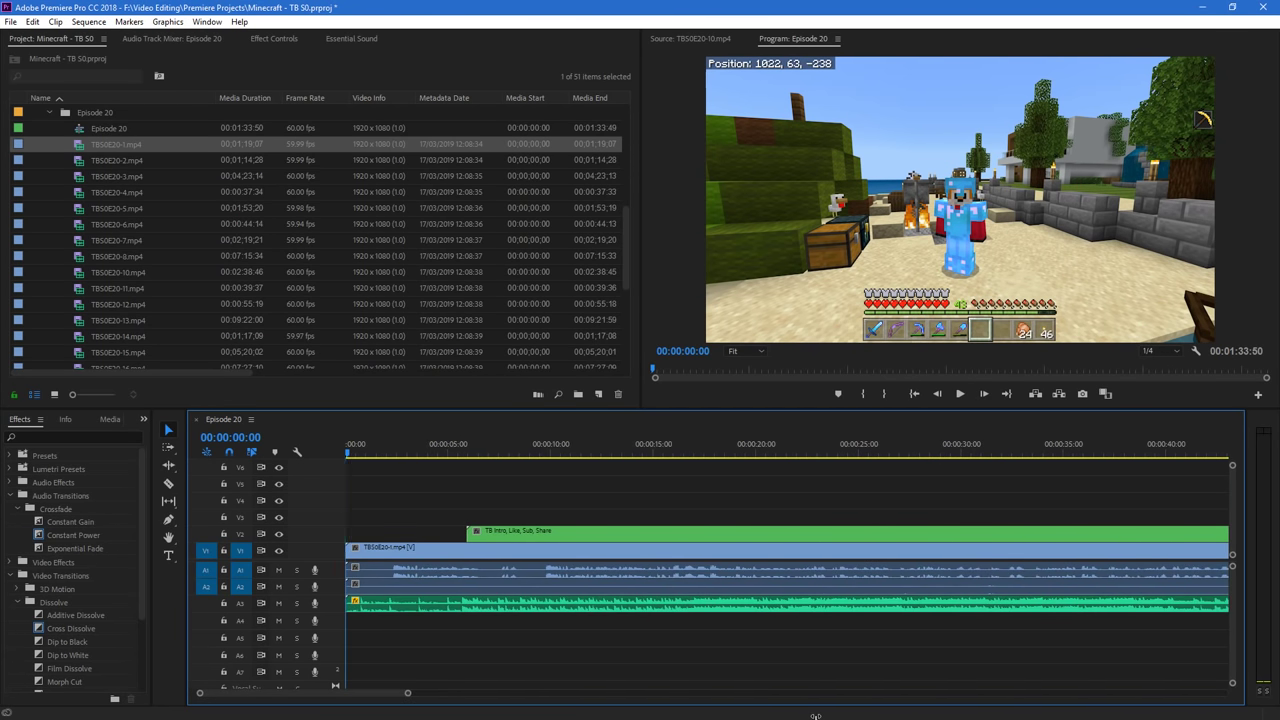
Scrub and play the opening footage from one second through about nine seconds
left_click(365, 452)
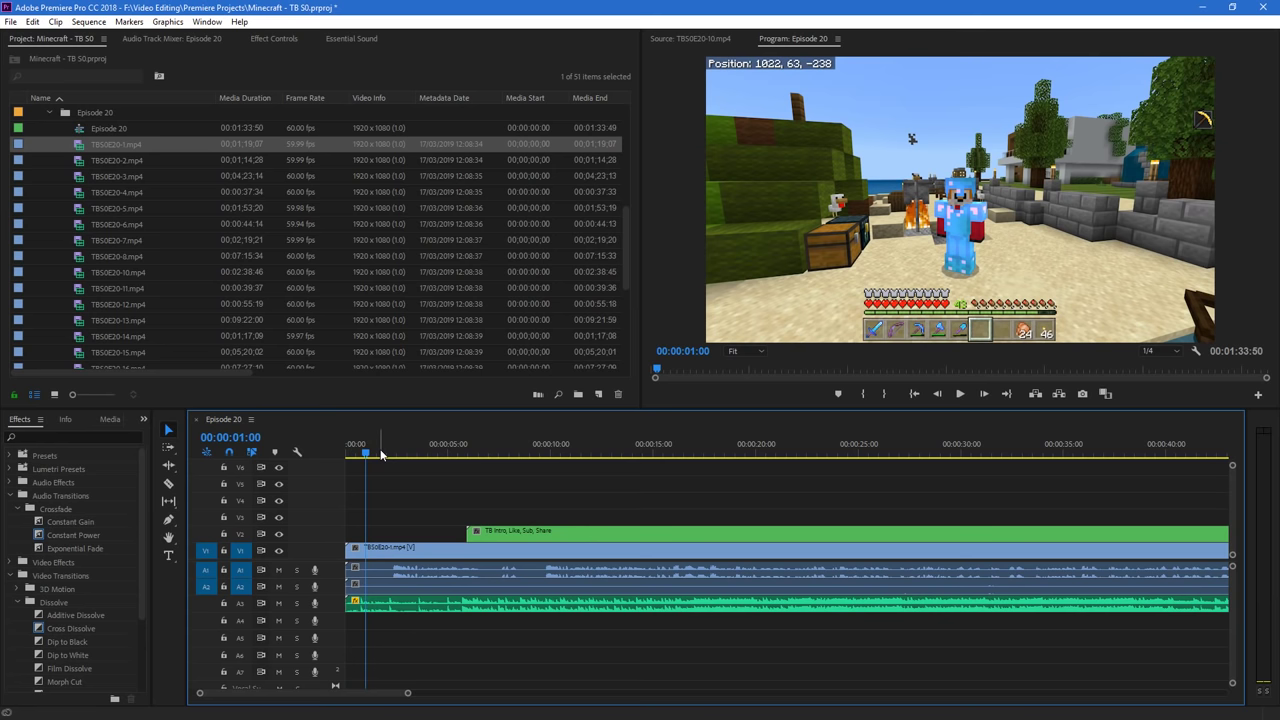
left_click_drag(380, 455, 389, 490)
key("space")
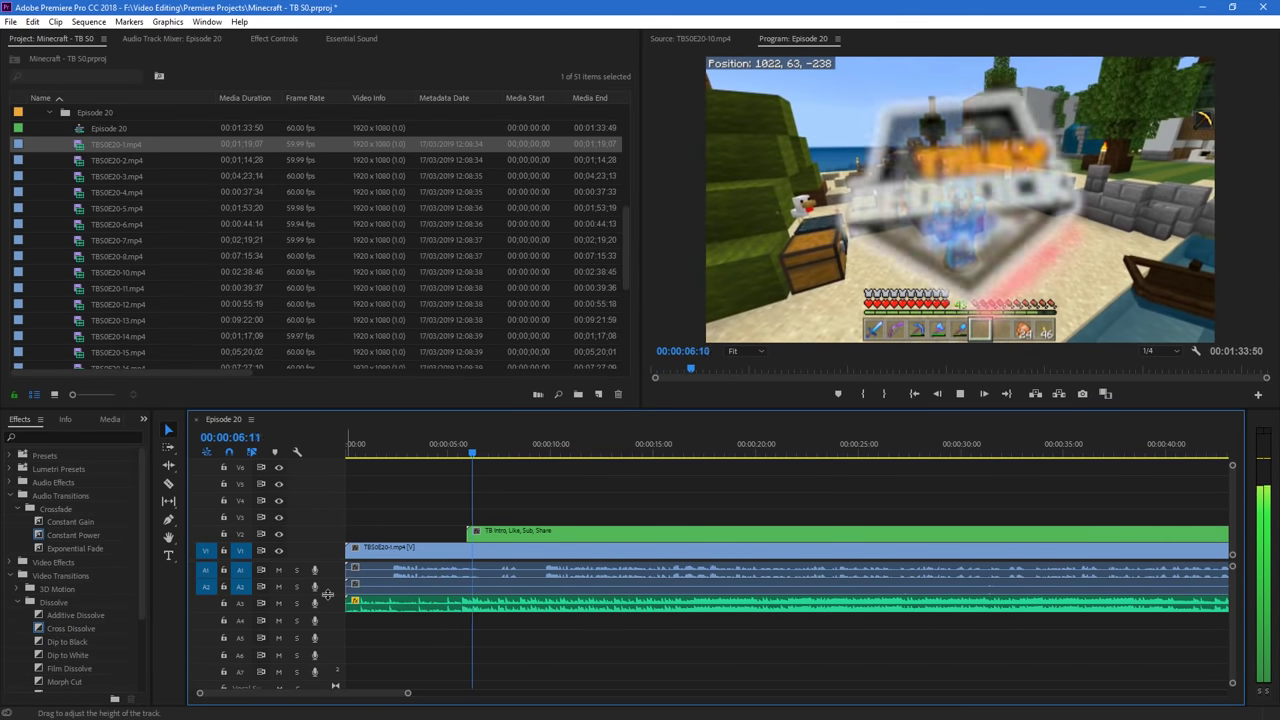
key("space")
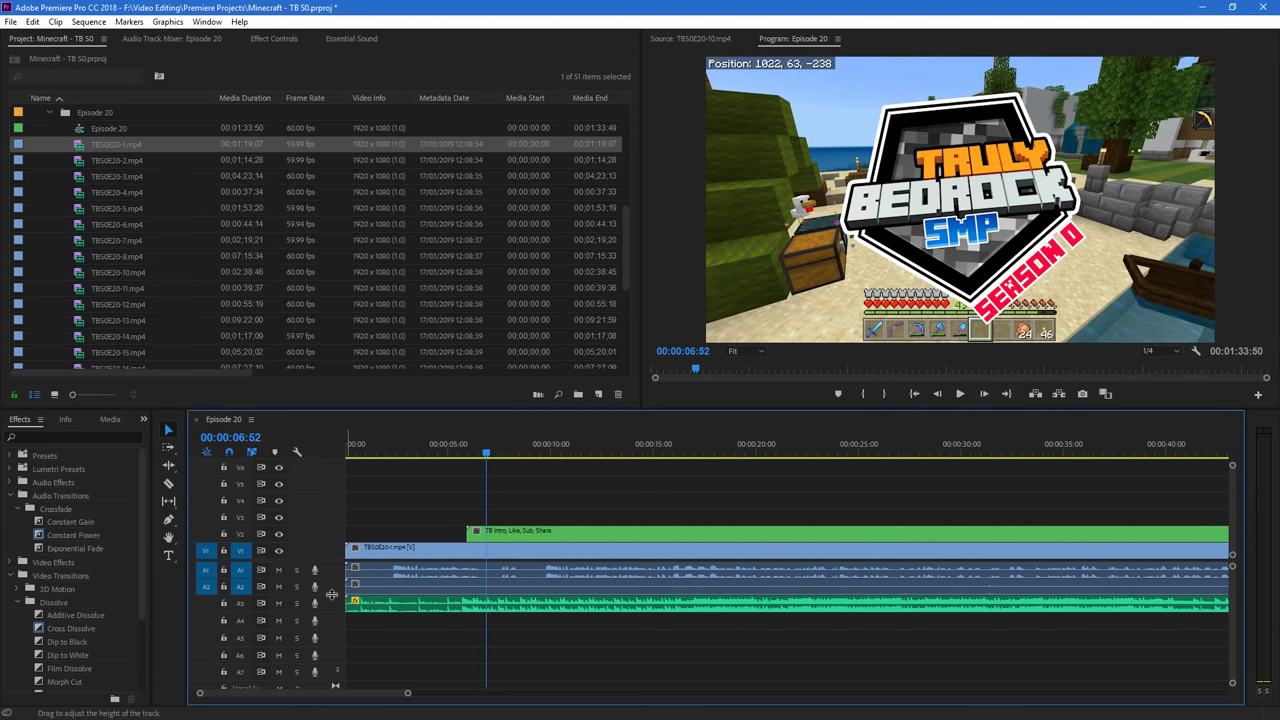
left_click(397, 455)
left_click_drag(396, 456, 386, 494)
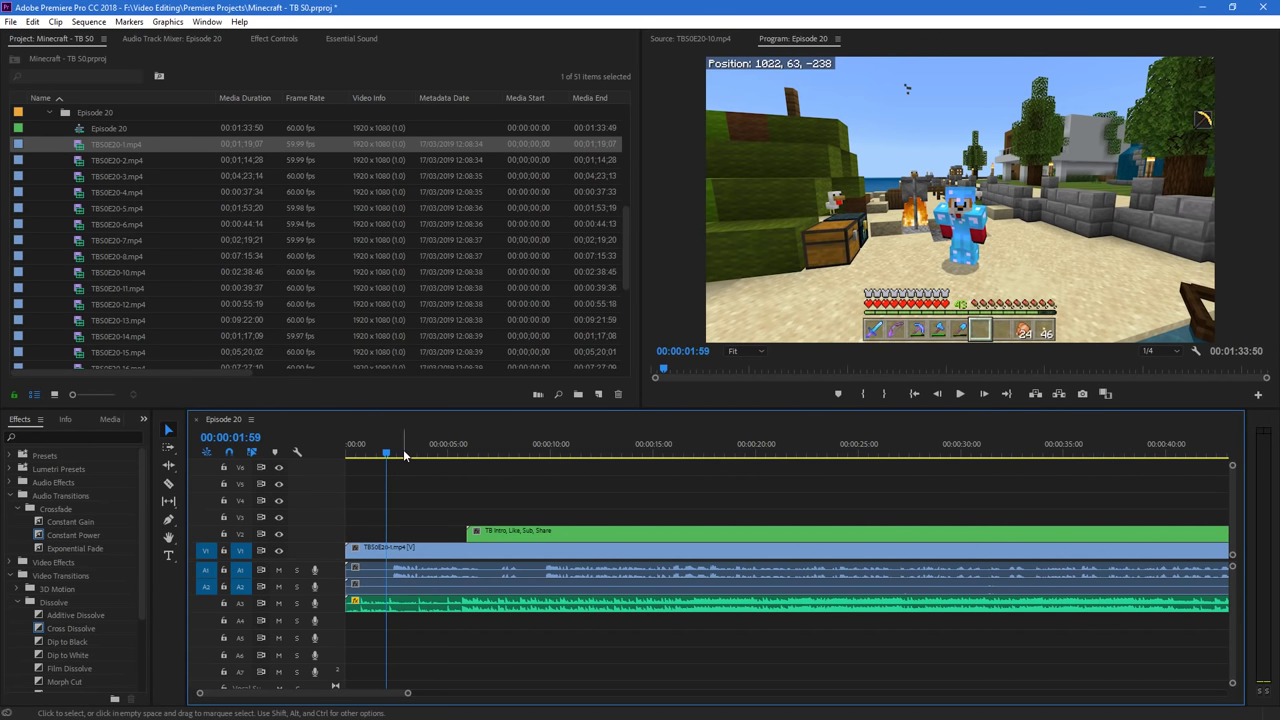
left_click_drag(409, 452, 541, 448)
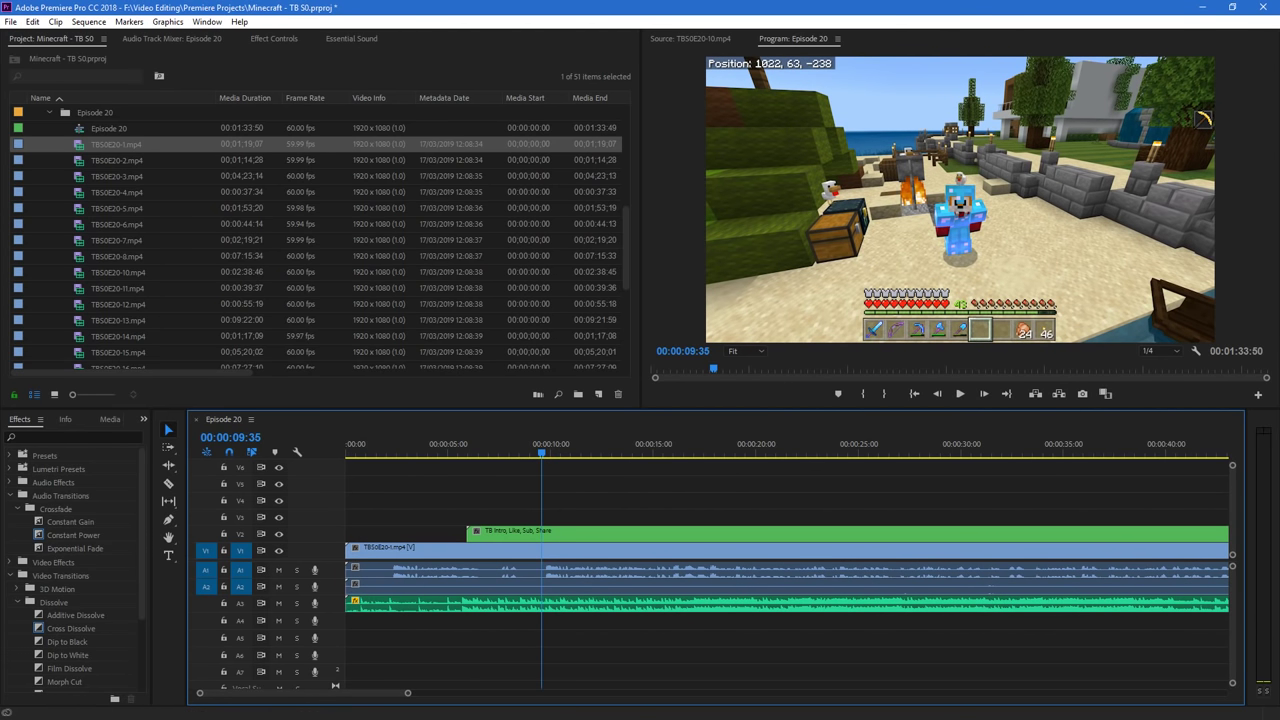
key("space")
key("space")
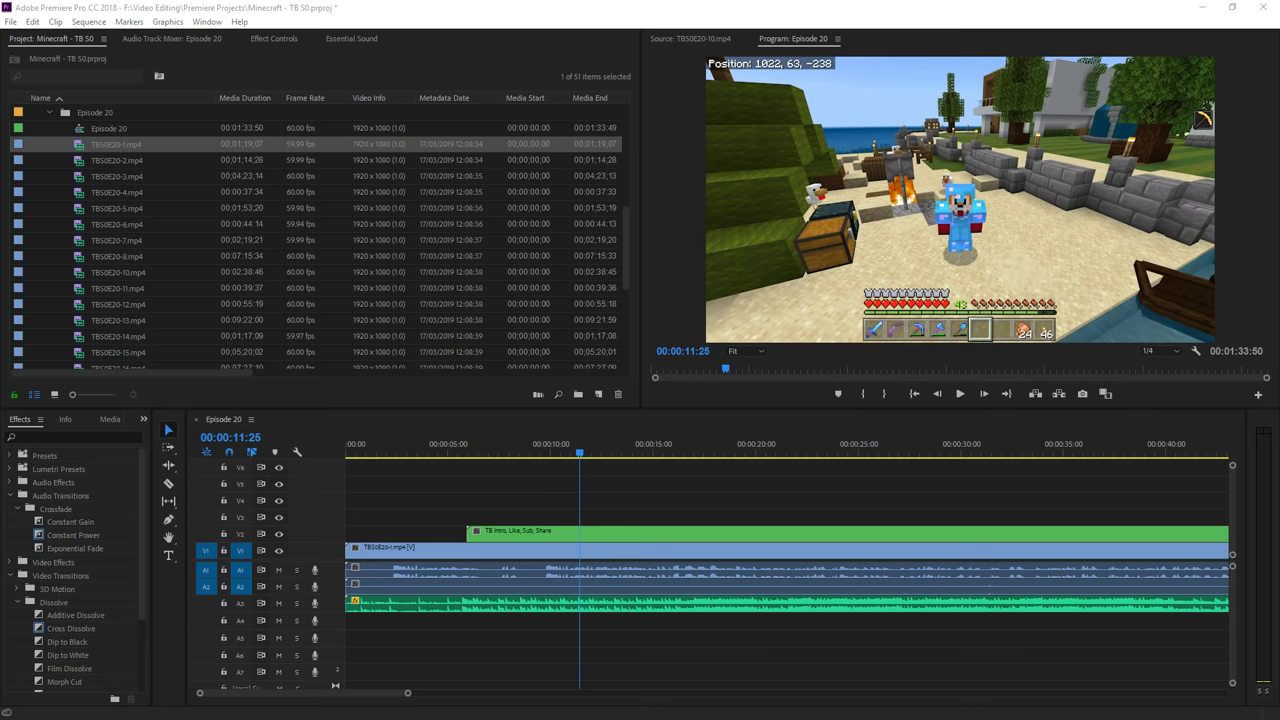
Set Streamlabs Desktop Audio Device 1 to Focusrite USB (Focusrite USB Audio) and close the settings
left_click_drag(0, 184, 508, 112)
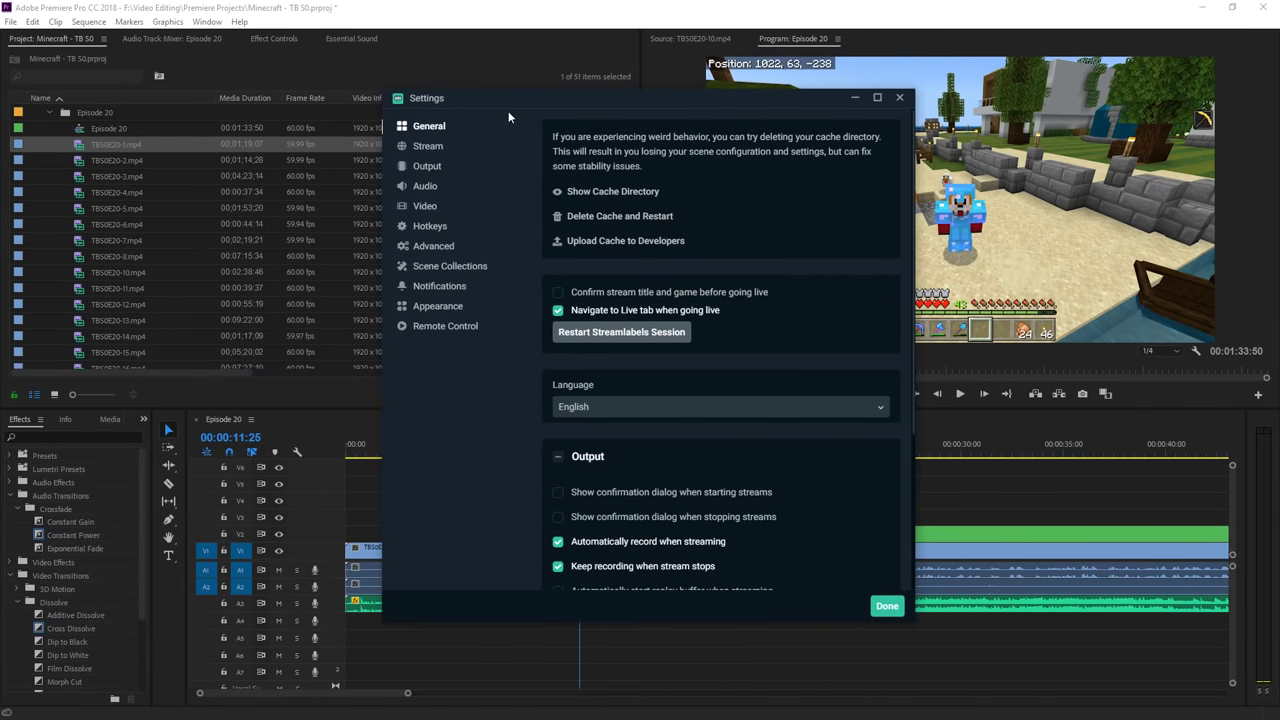
left_click(426, 186)
left_click(580, 158)
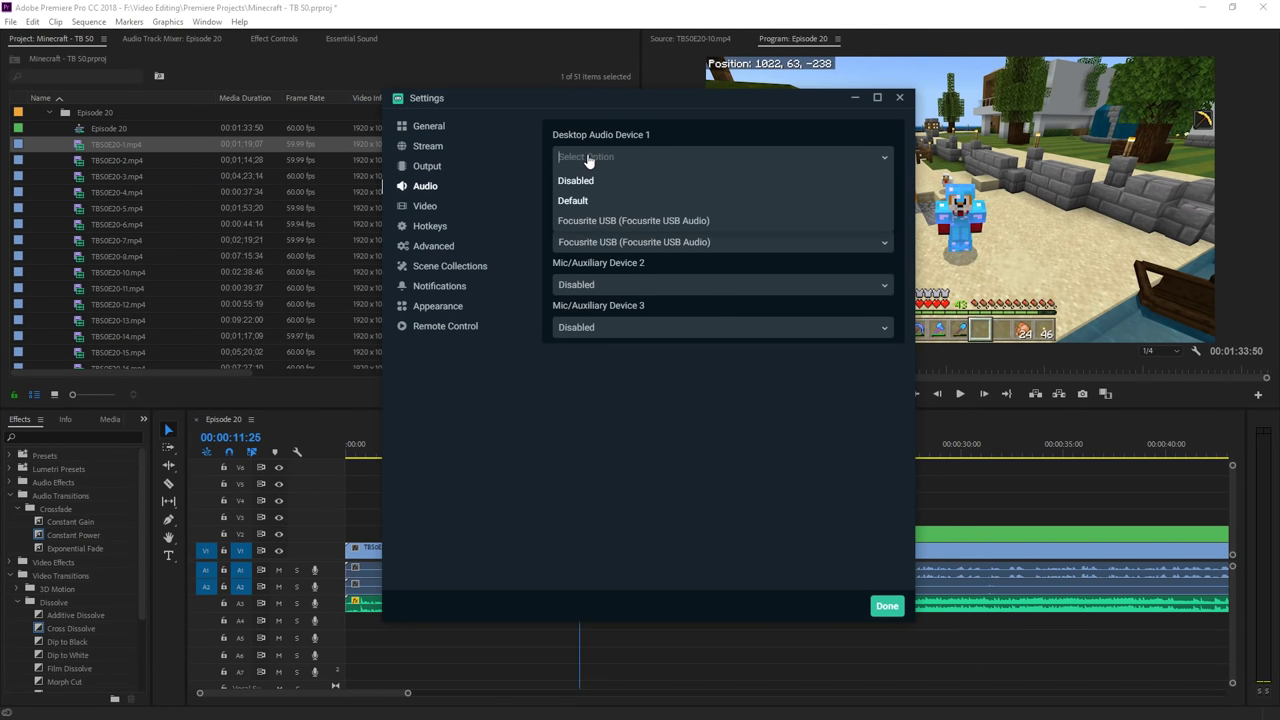
left_click(600, 220)
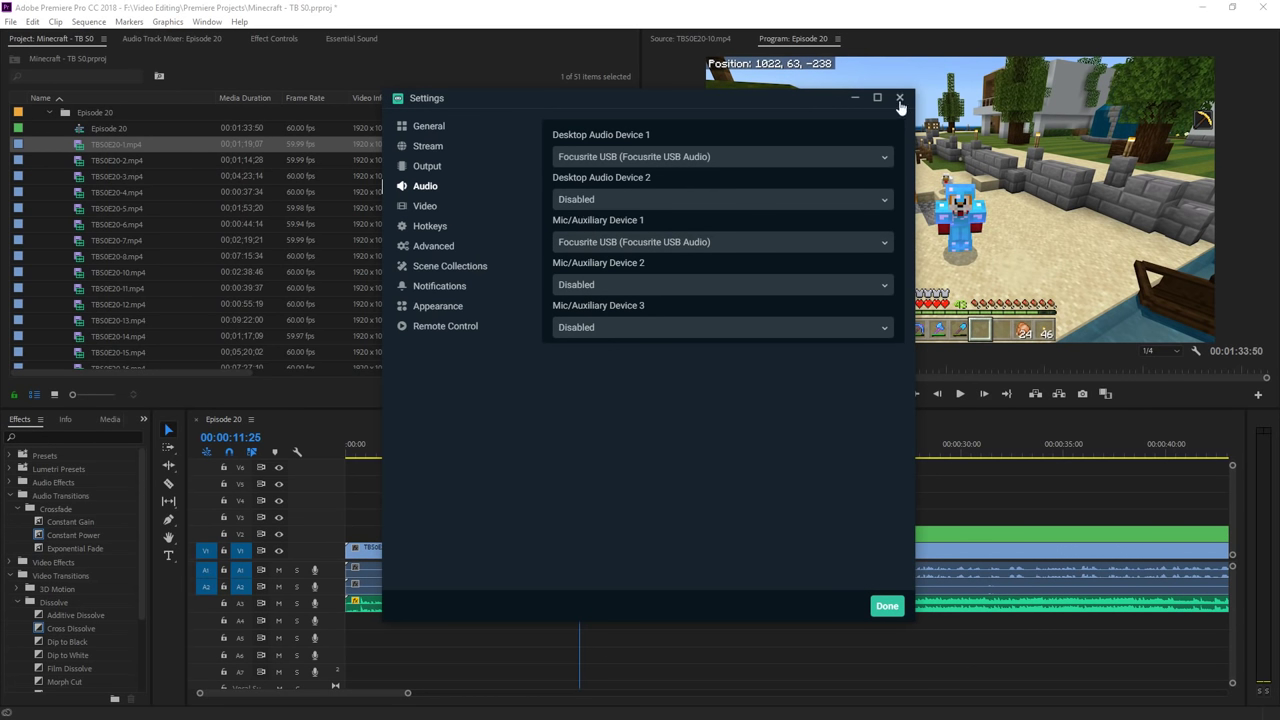
left_click(887, 606)
left_click(545, 452)
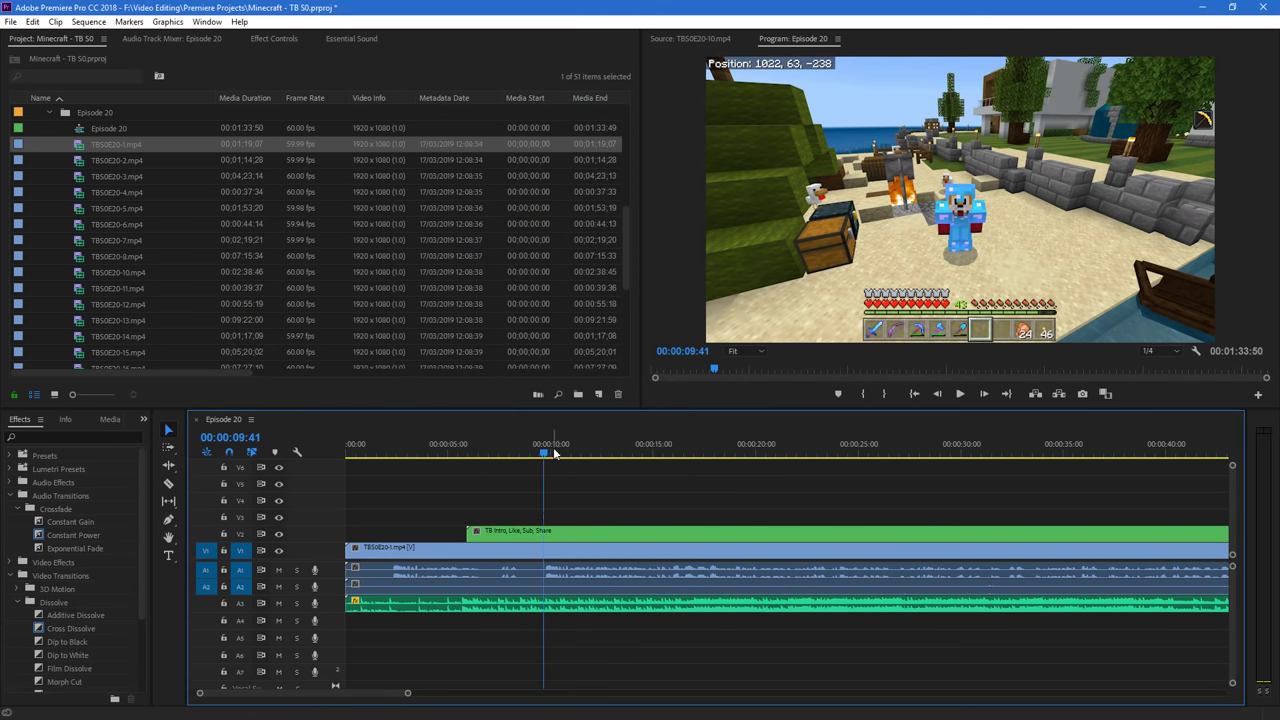
Change Premiere's audio hardware Device Class from ASIO to MME and confirm the switch
key("space")
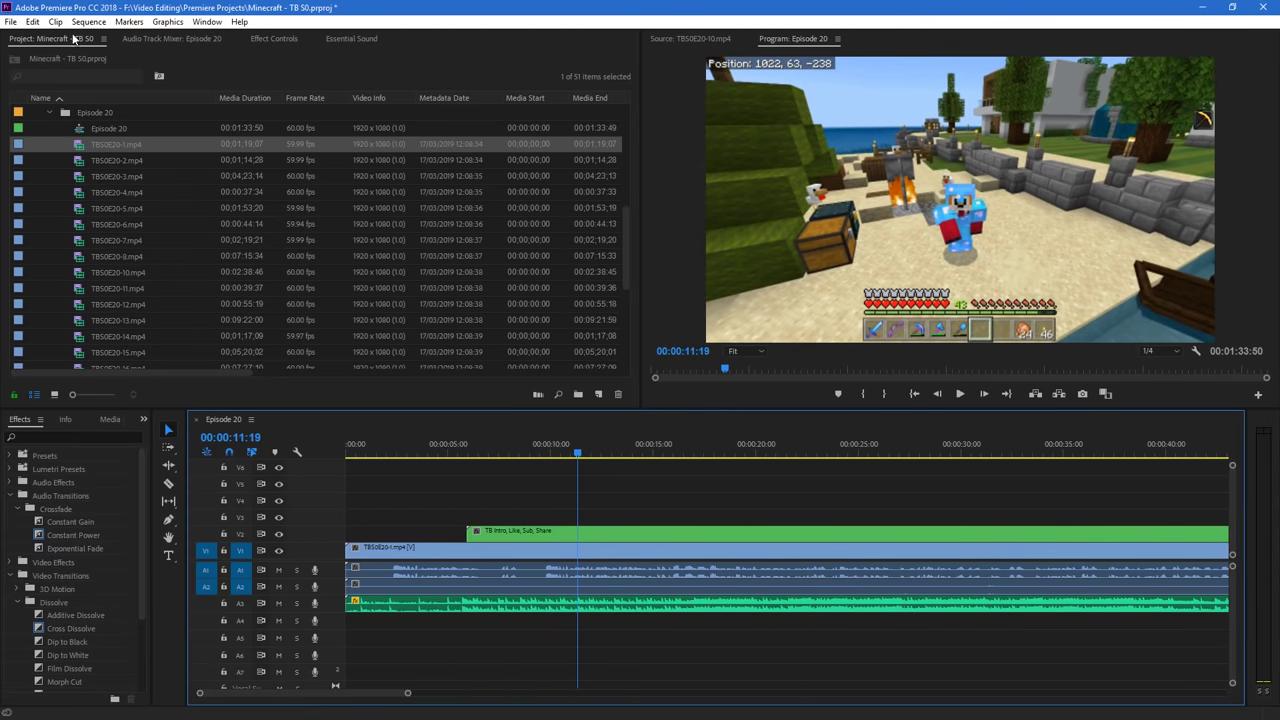
left_click(10, 21)
mouse_move(55, 23)
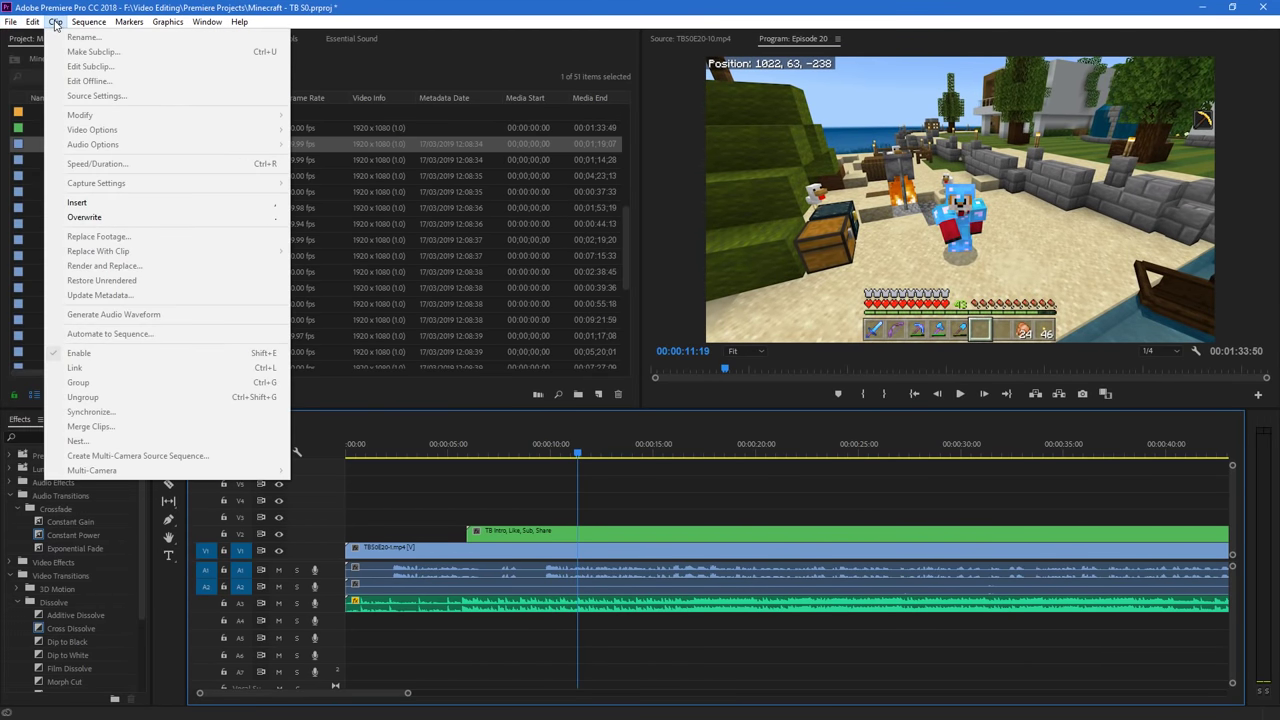
mouse_move(117, 412)
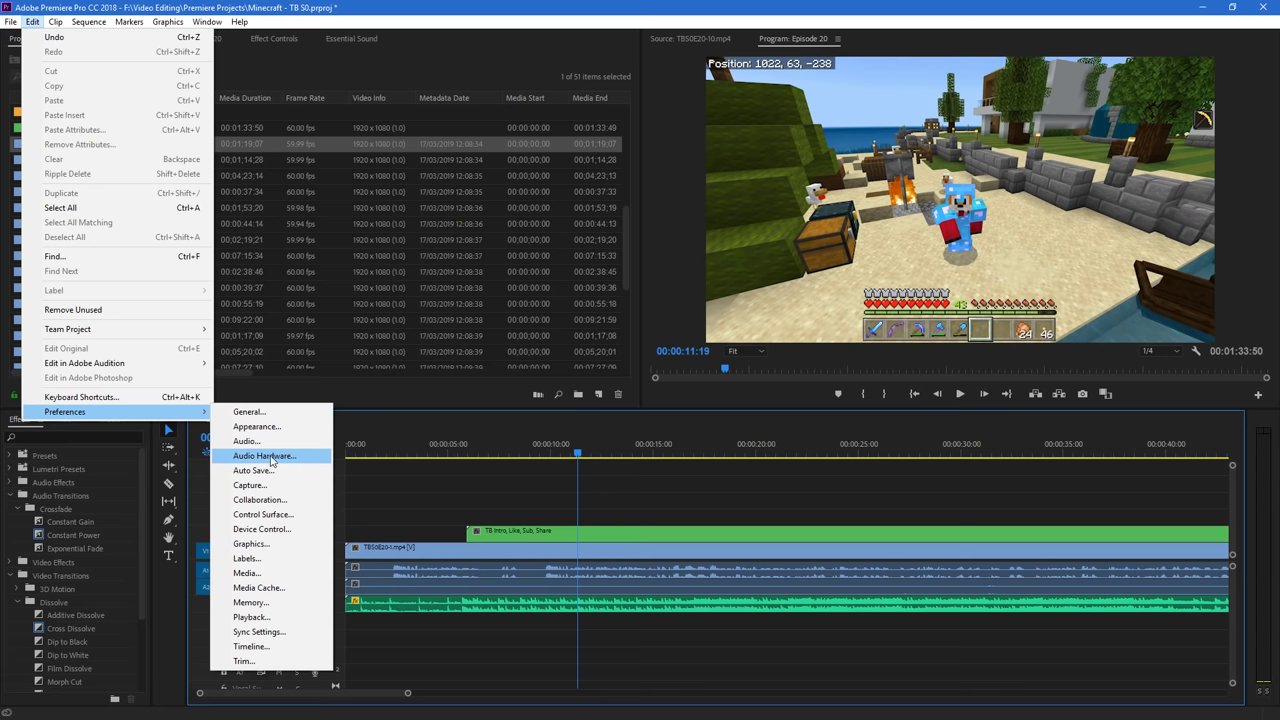
left_click(268, 456)
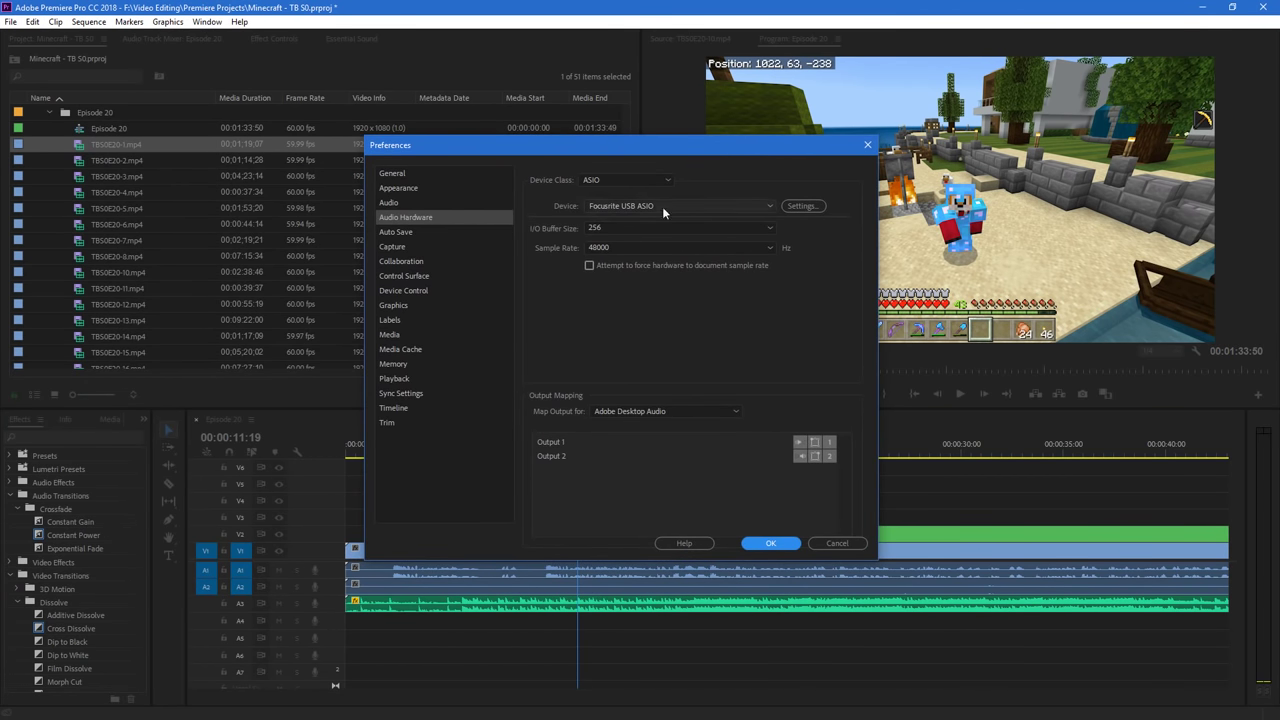
left_click(658, 205)
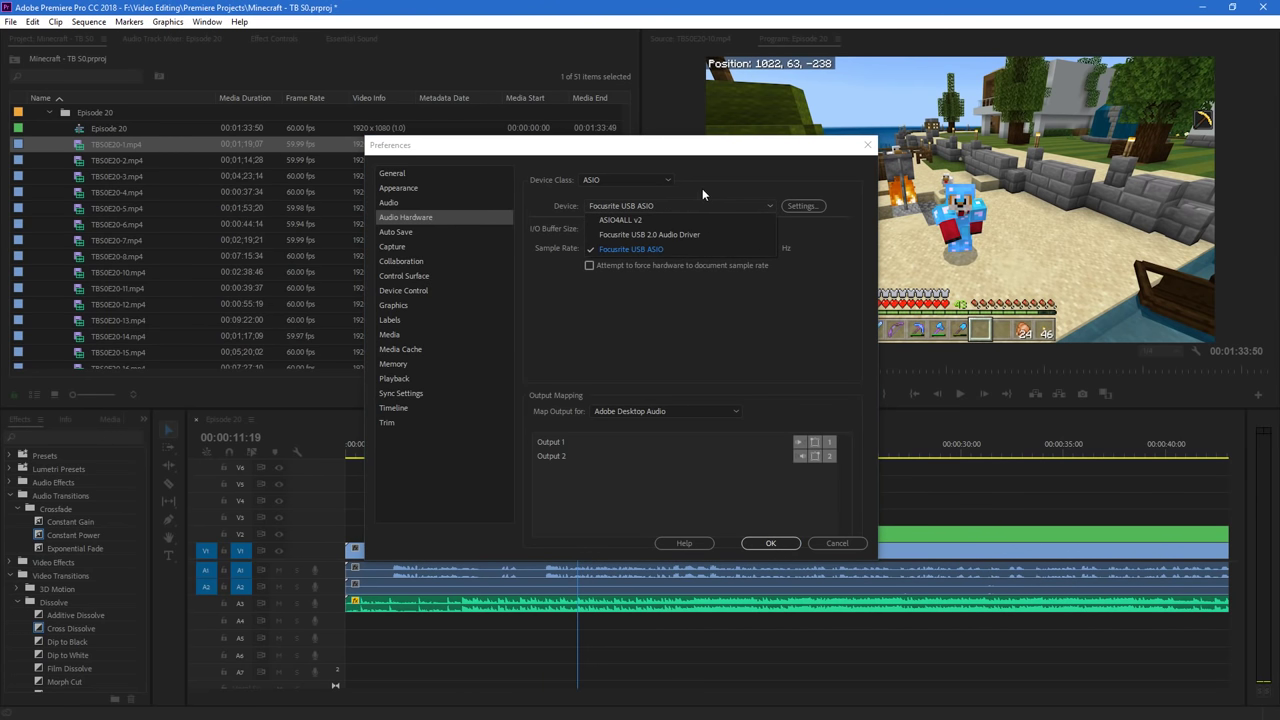
left_click(703, 190)
left_click(618, 176)
left_click(717, 178)
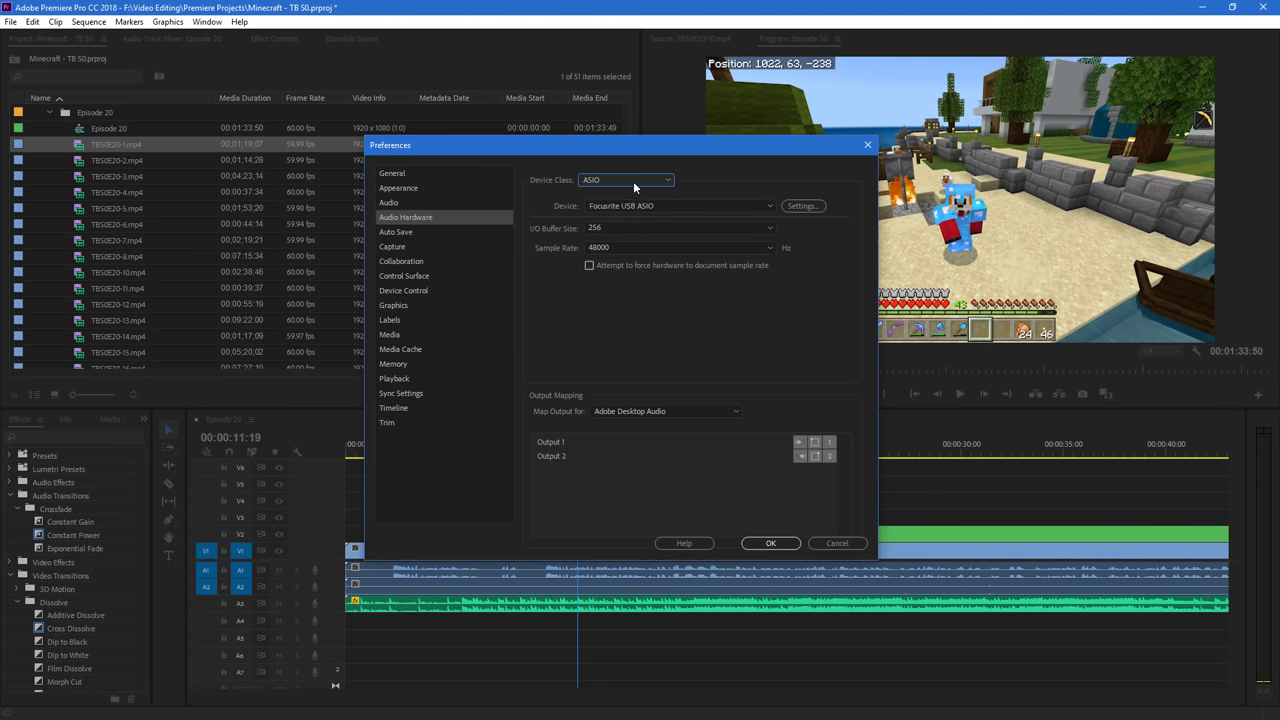
left_click(640, 178)
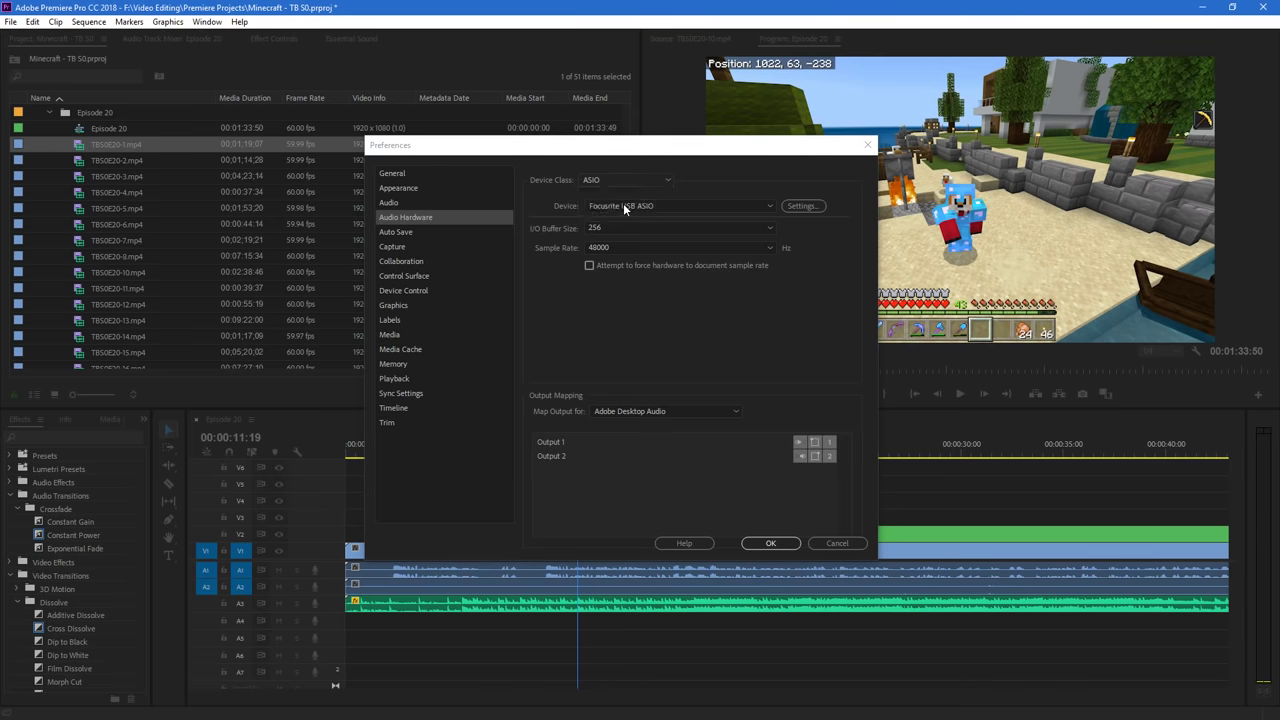
left_click(623, 203)
left_click(685, 381)
Make Focusrite USB the default input and output device and apply the settings
left_click(654, 207)
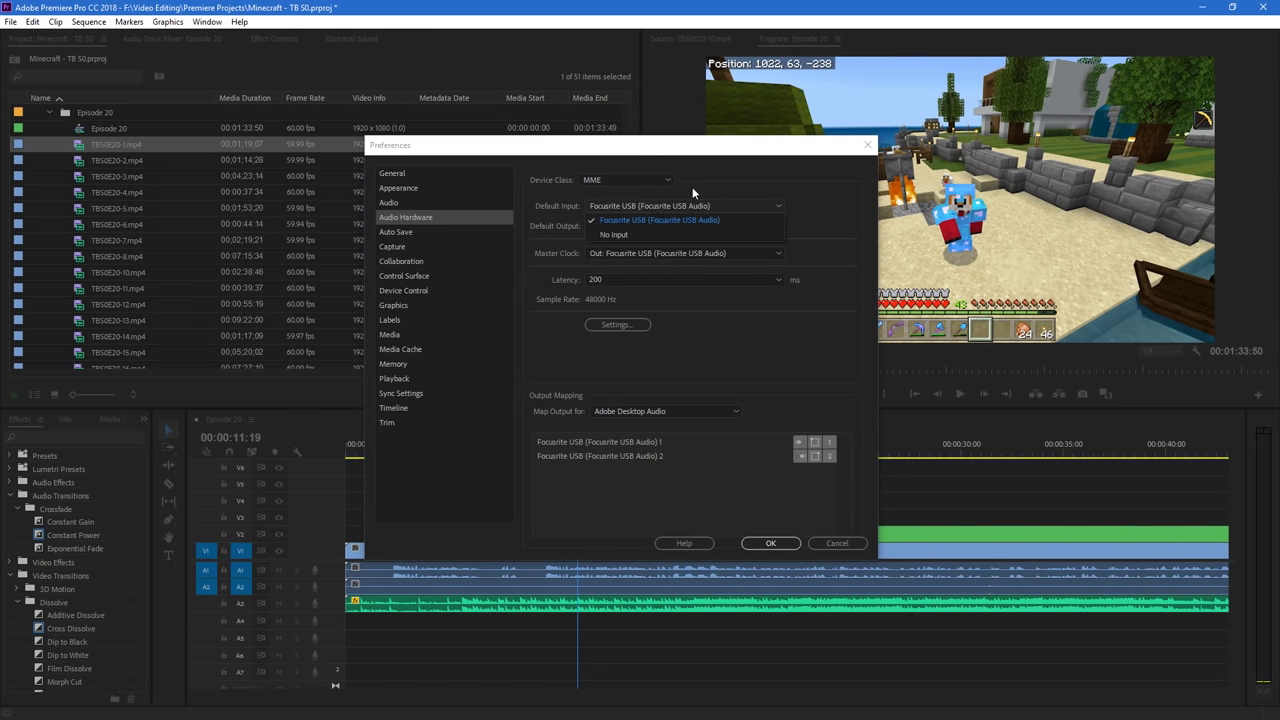
left_click(689, 220)
left_click(687, 225)
left_click(775, 187)
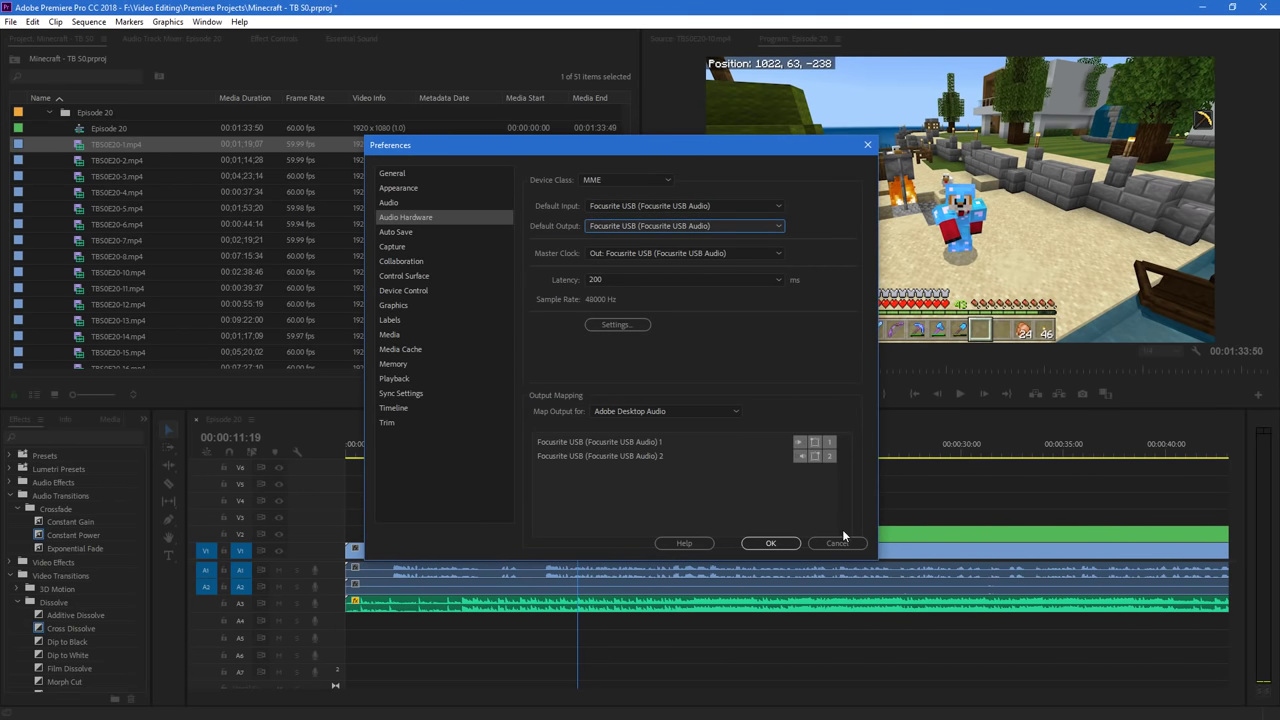
left_click(768, 543)
Play and scrub the opening seconds, stopping just before the 6-second mark
left_click(546, 450)
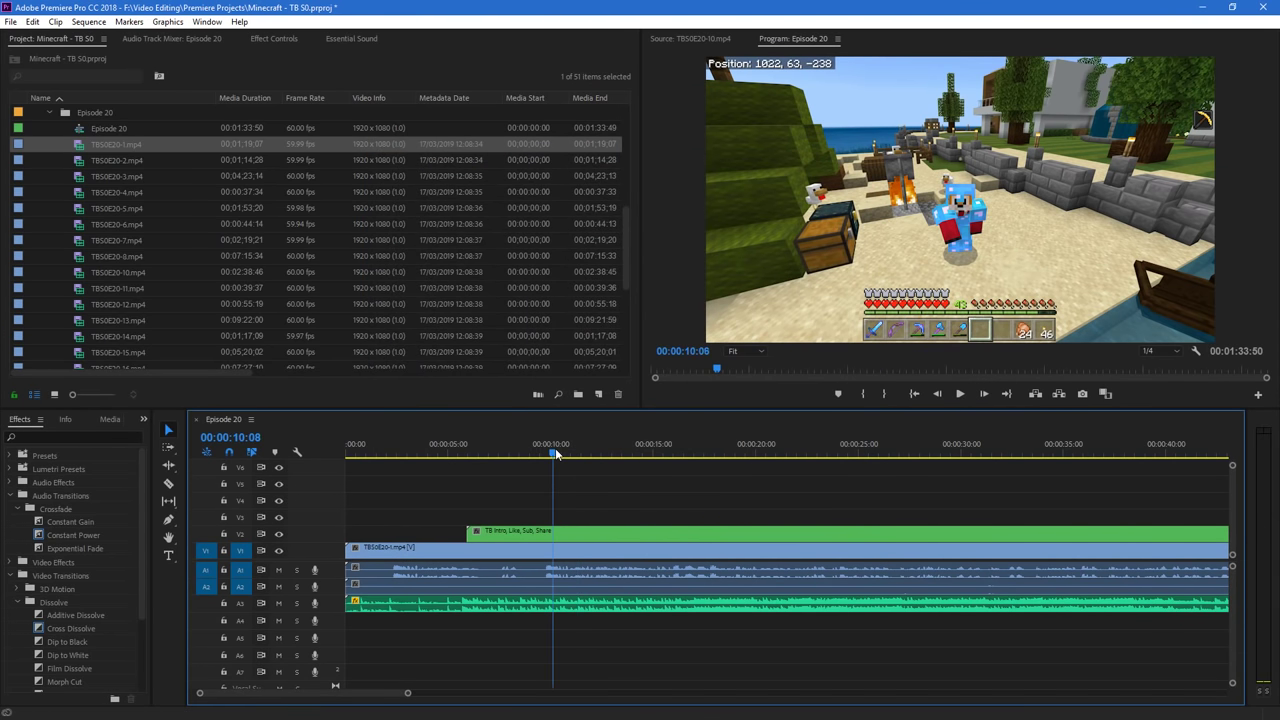
key("space")
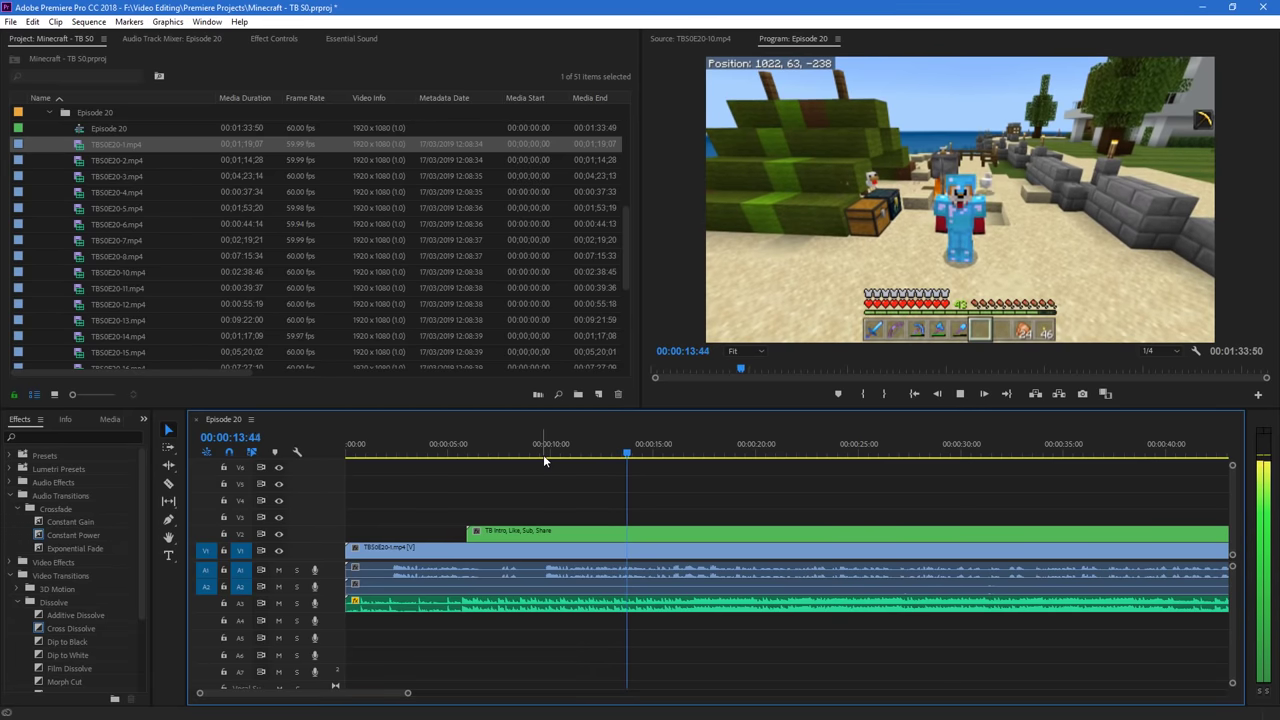
key("space")
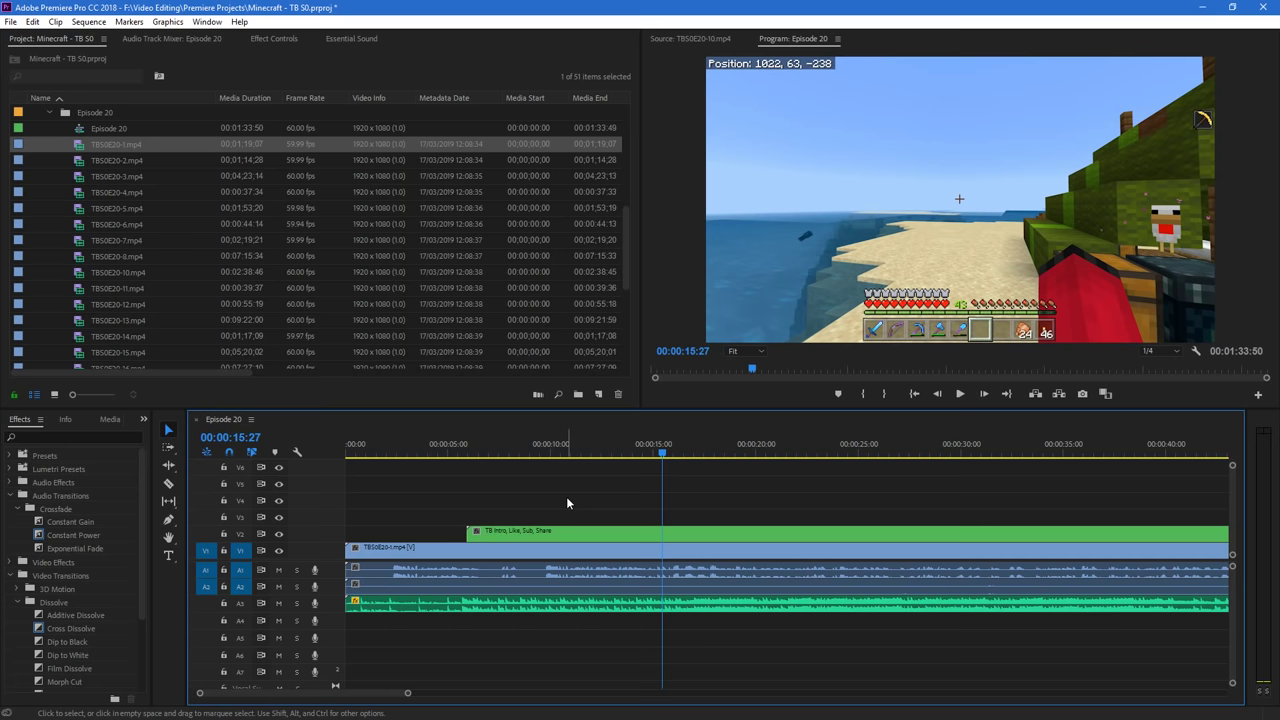
left_click_drag(489, 447, 391, 465)
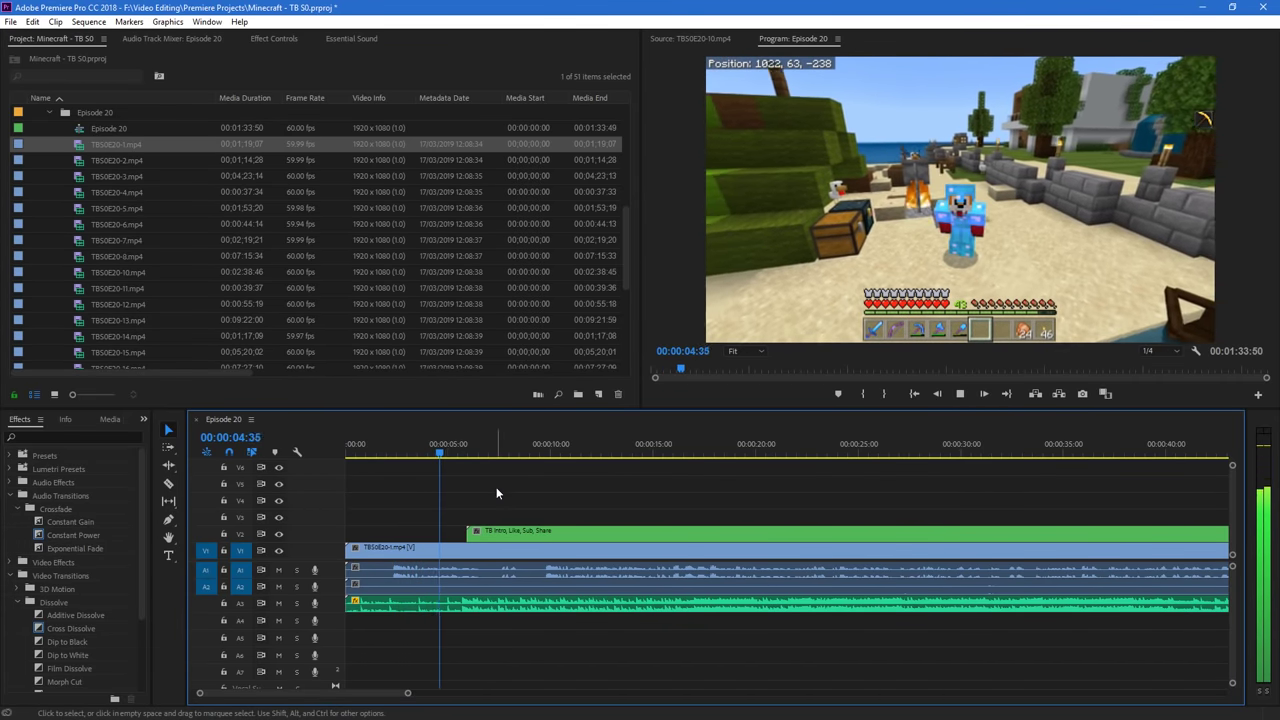
key("space")
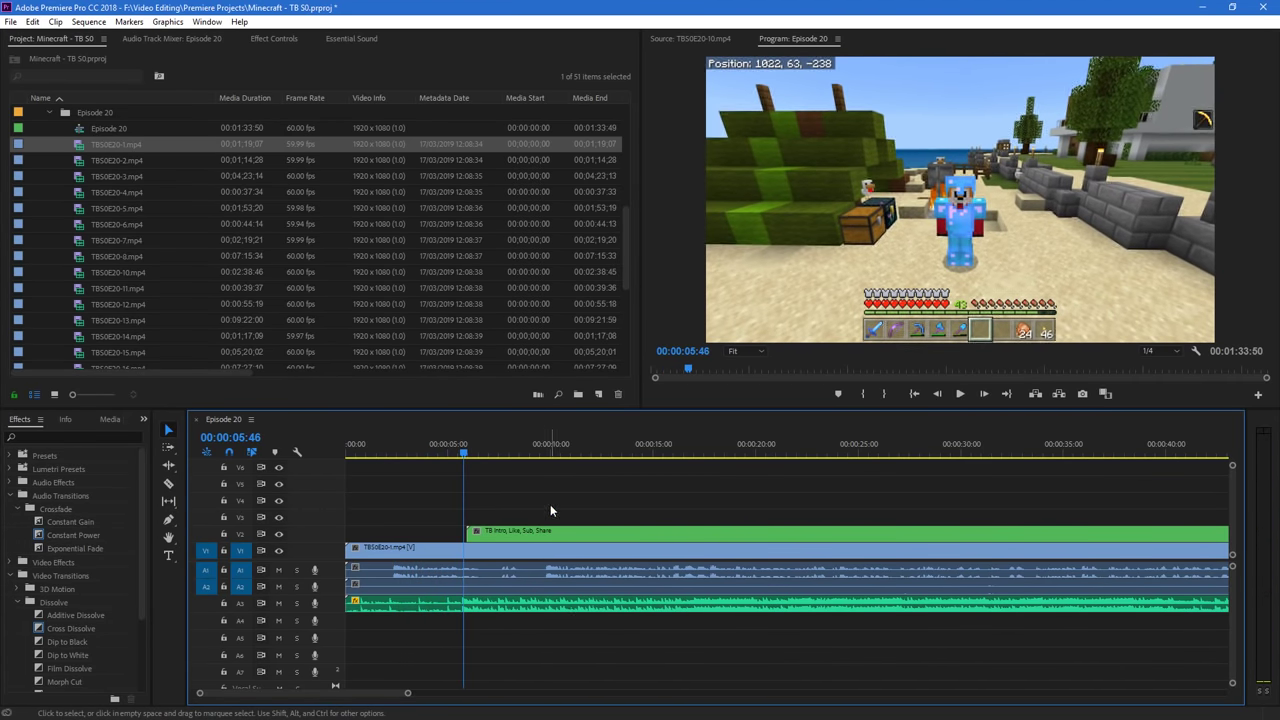
Split the gameplay clip there and move the later piece to the sequence start
key("c")
left_click(546, 549)
key("v")
left_click_drag(720, 550, 363, 606)
left_click_drag(386, 447, 270, 456)
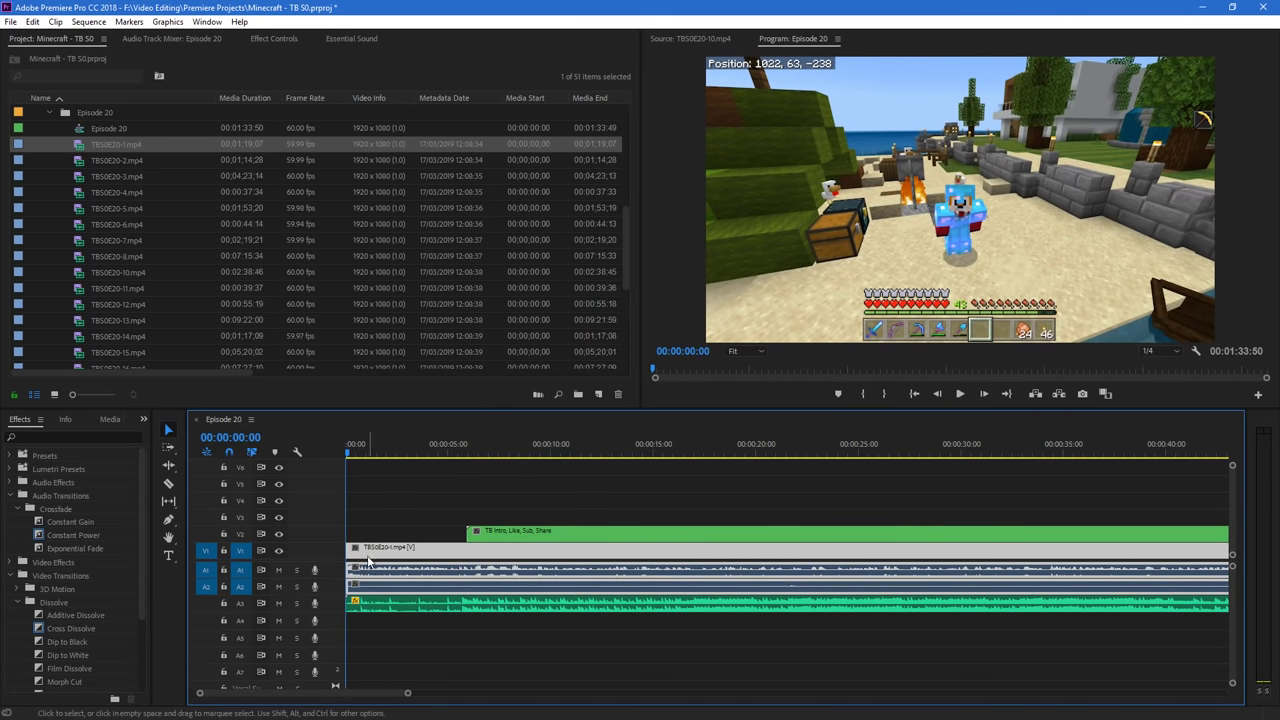
left_click_drag(369, 557, 376, 557)
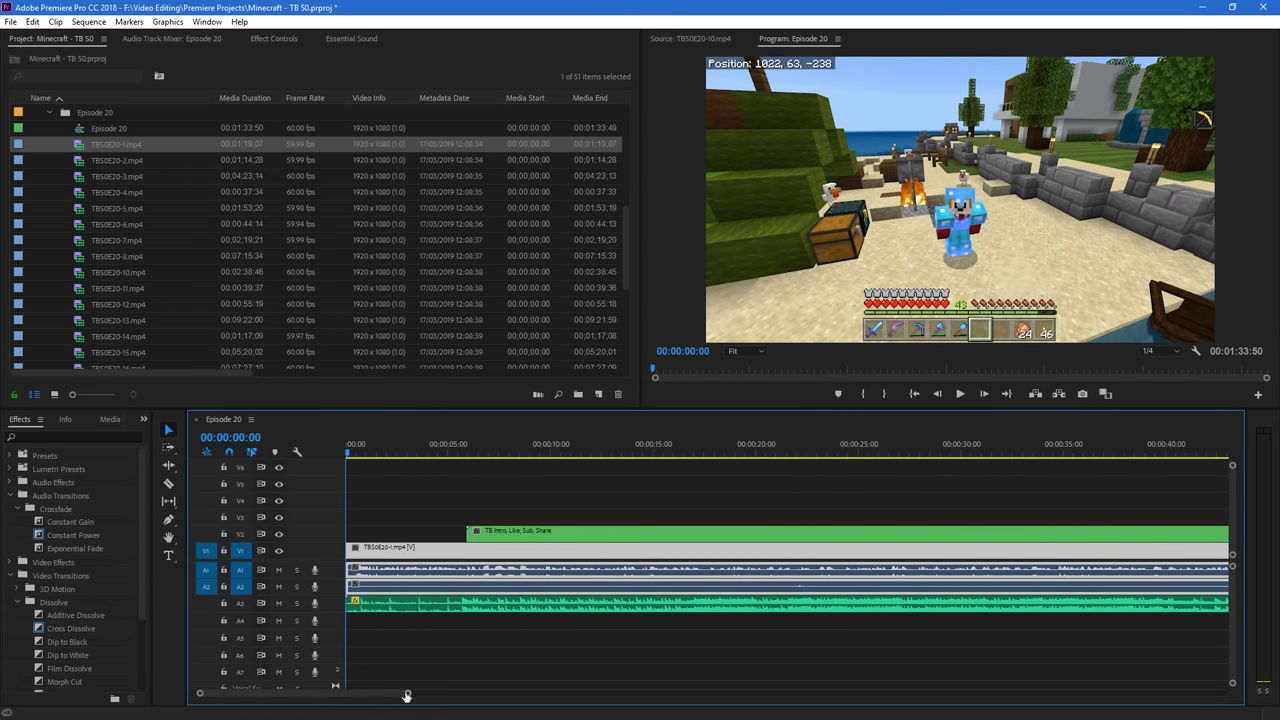
left_click_drag(407, 692, 333, 692)
Play the reworked opening from the very start of the sequence
left_click(369, 455)
key("Home")
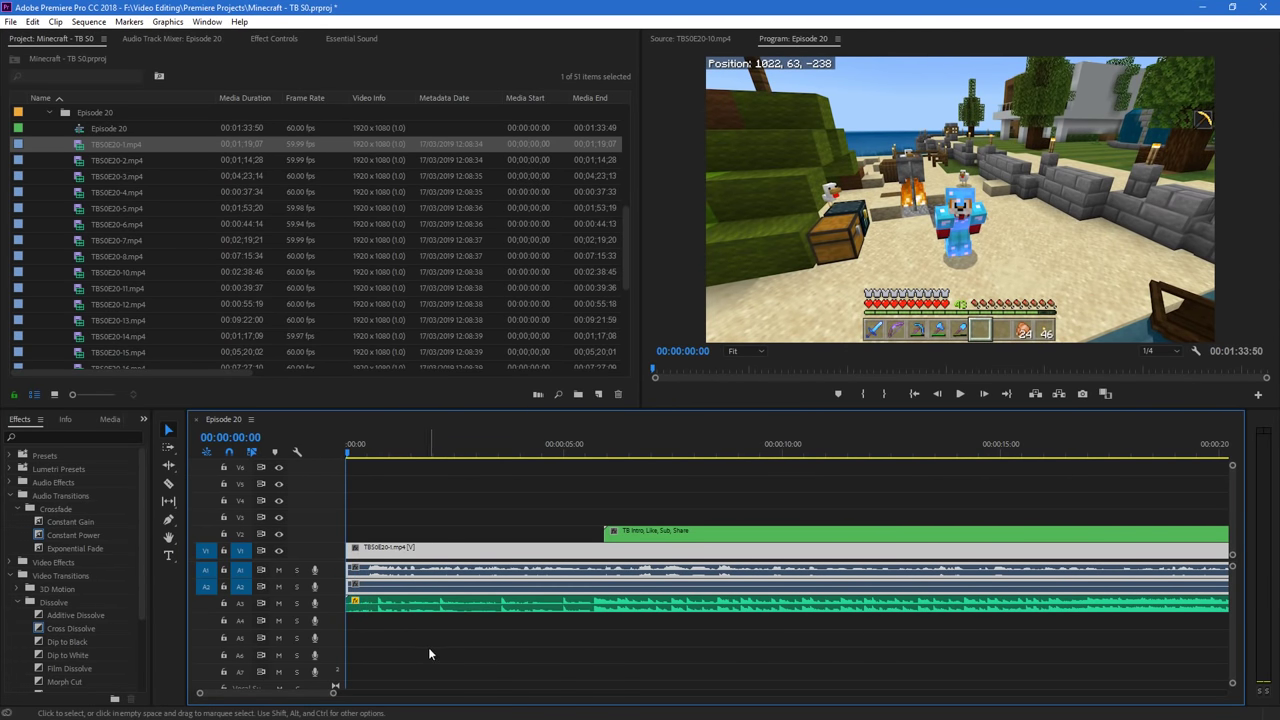
key("space")
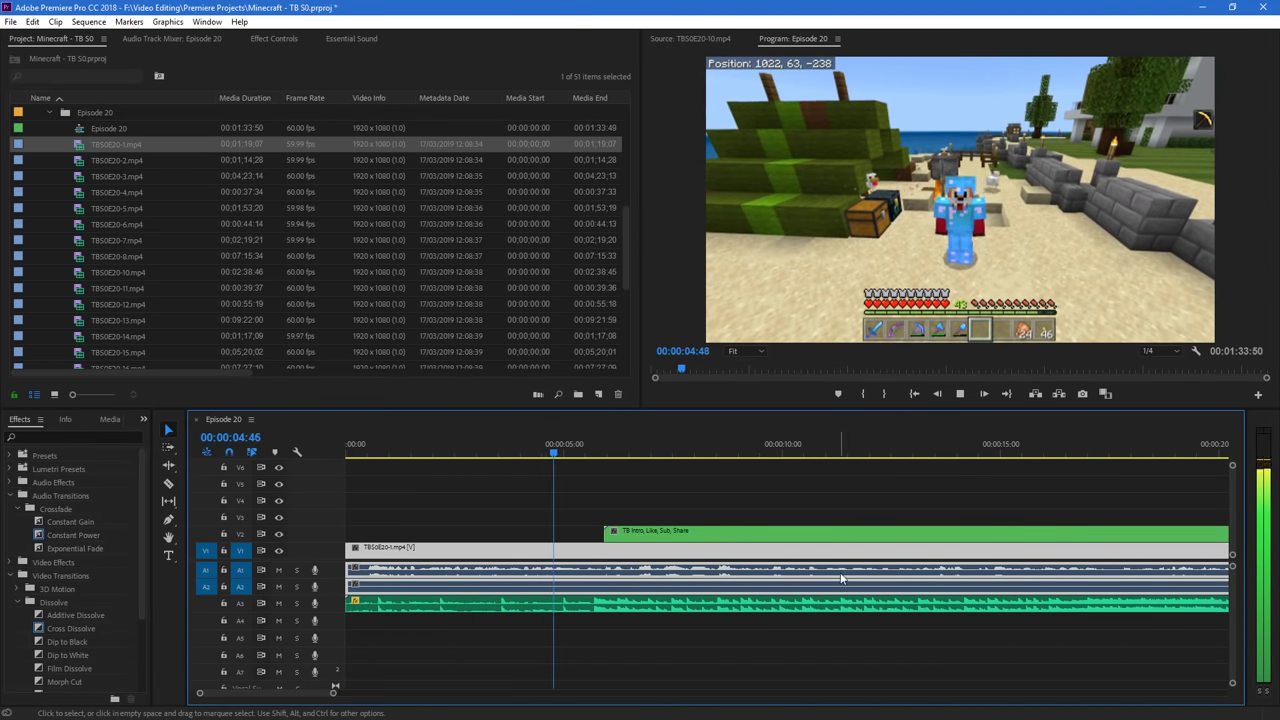
key("space")
Open the nested intro clip near 5:15, scrub its like and share prompts, then return
left_click(574, 443)
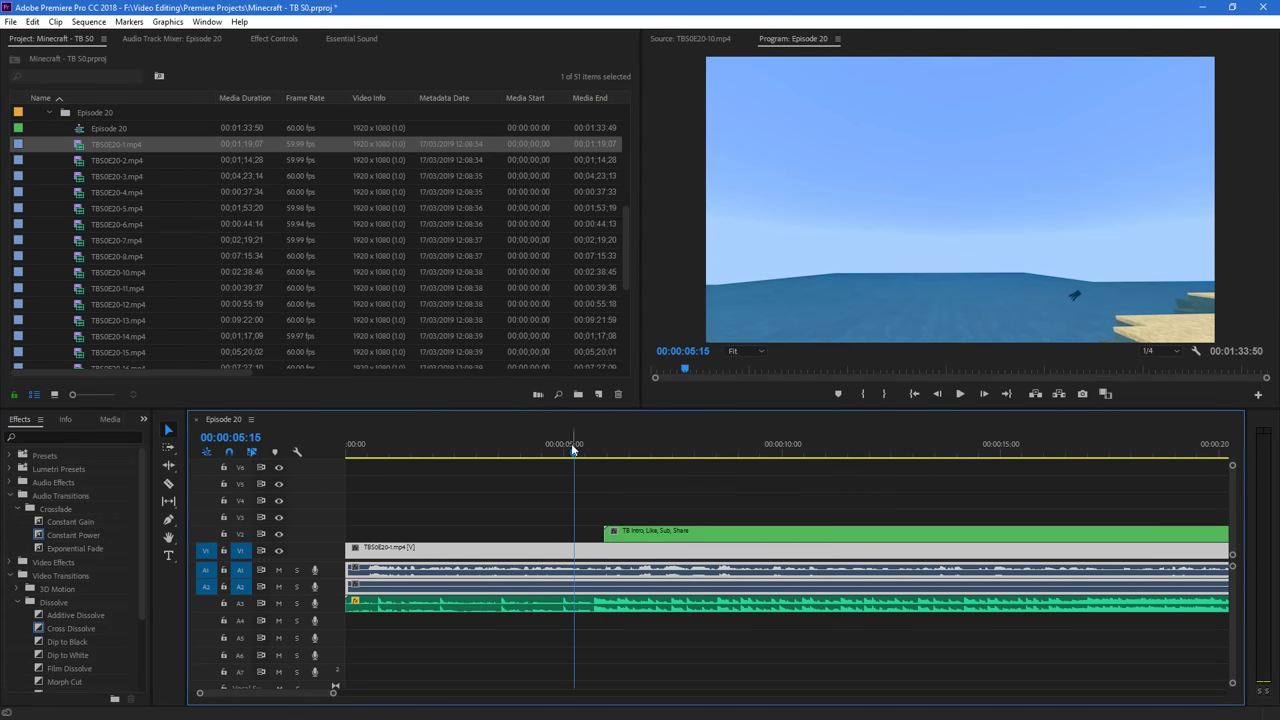
key("space")
key("space")
left_click_drag(613, 444, 643, 444)
double_click(708, 531)
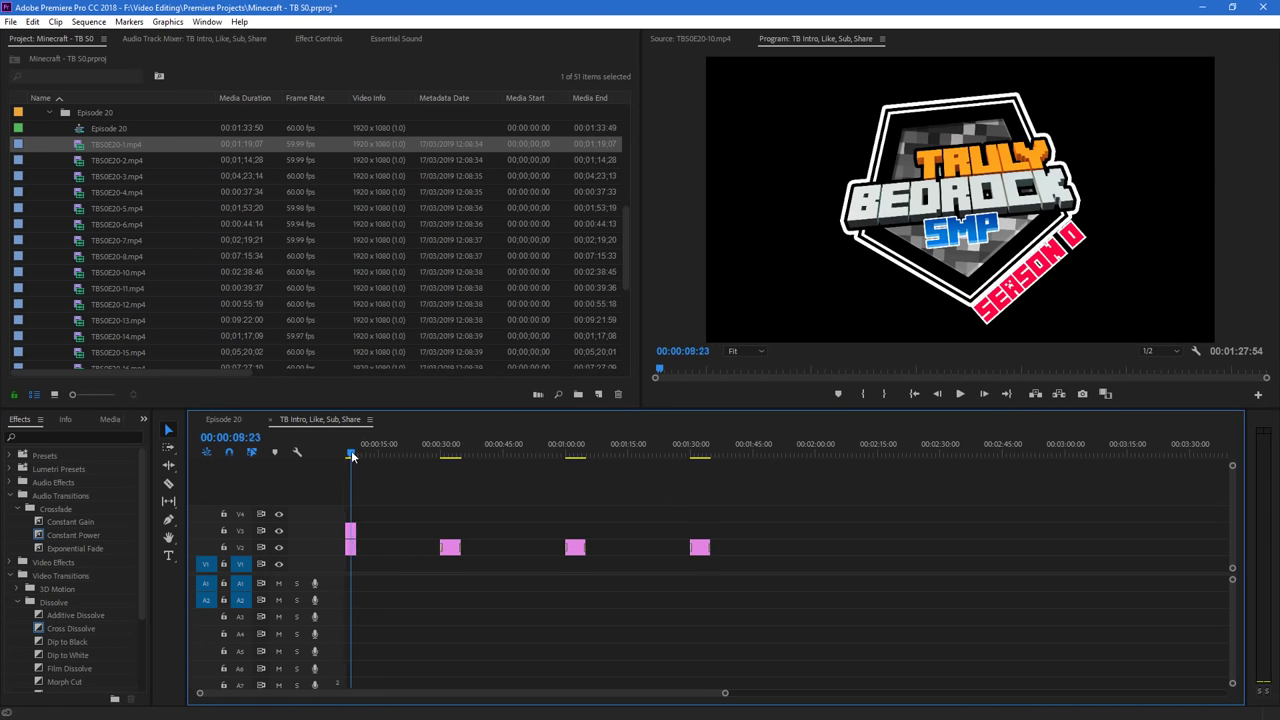
left_click_drag(350, 453, 697, 549)
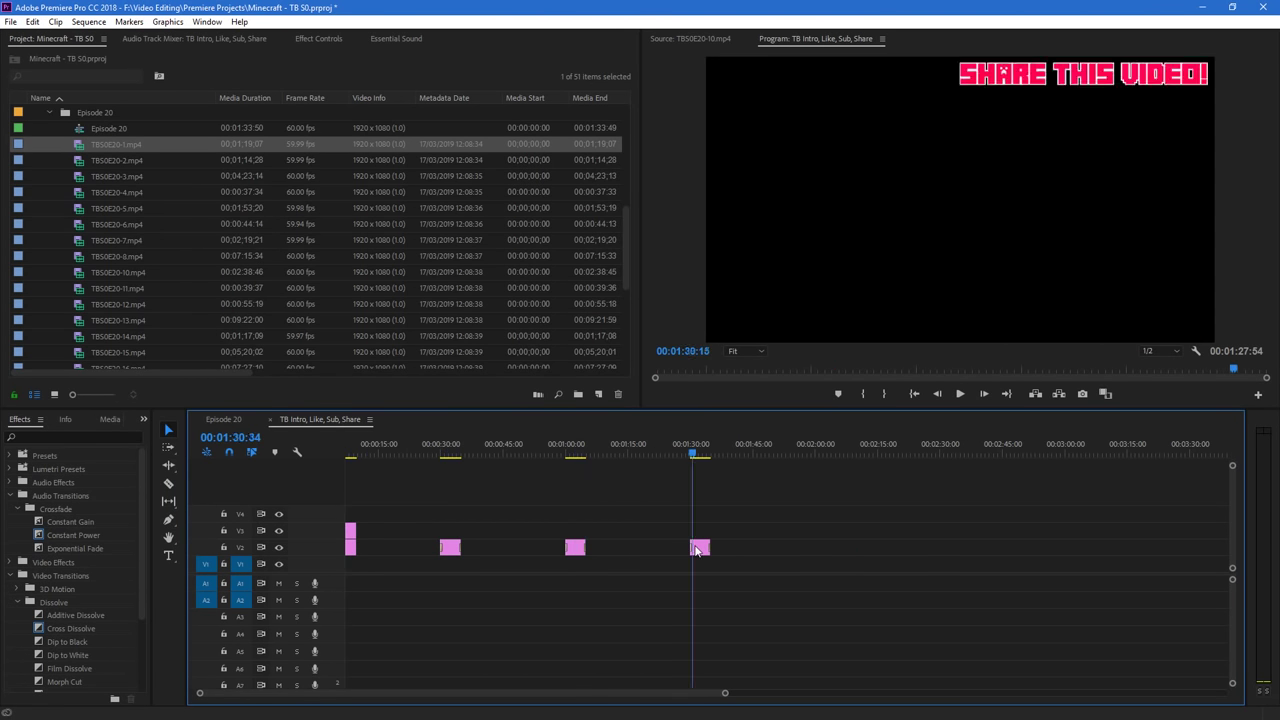
left_click(234, 420)
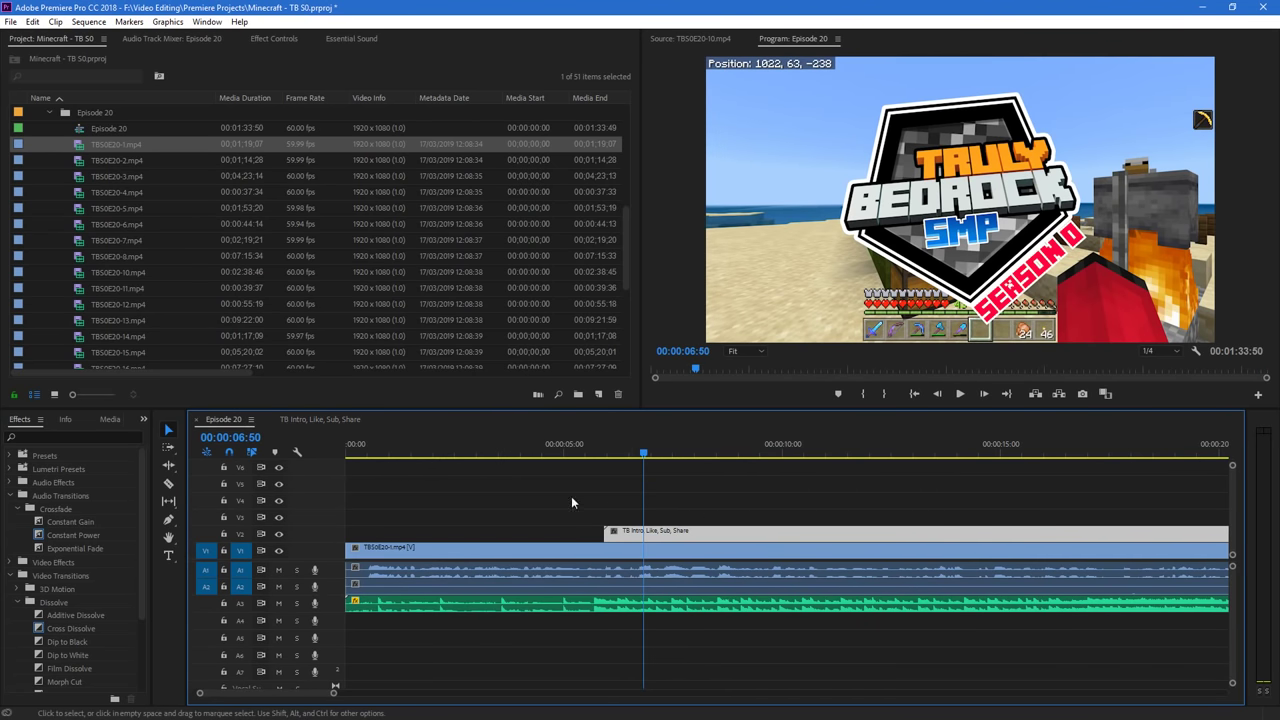
Shift the TB Intro clip on V2 slightly left and preview from 00:00:04:36
mouse_move(594, 454)
left_mouse_down()
mouse_move(563, 455)
mouse_move(586, 458)
left_mouse_up()
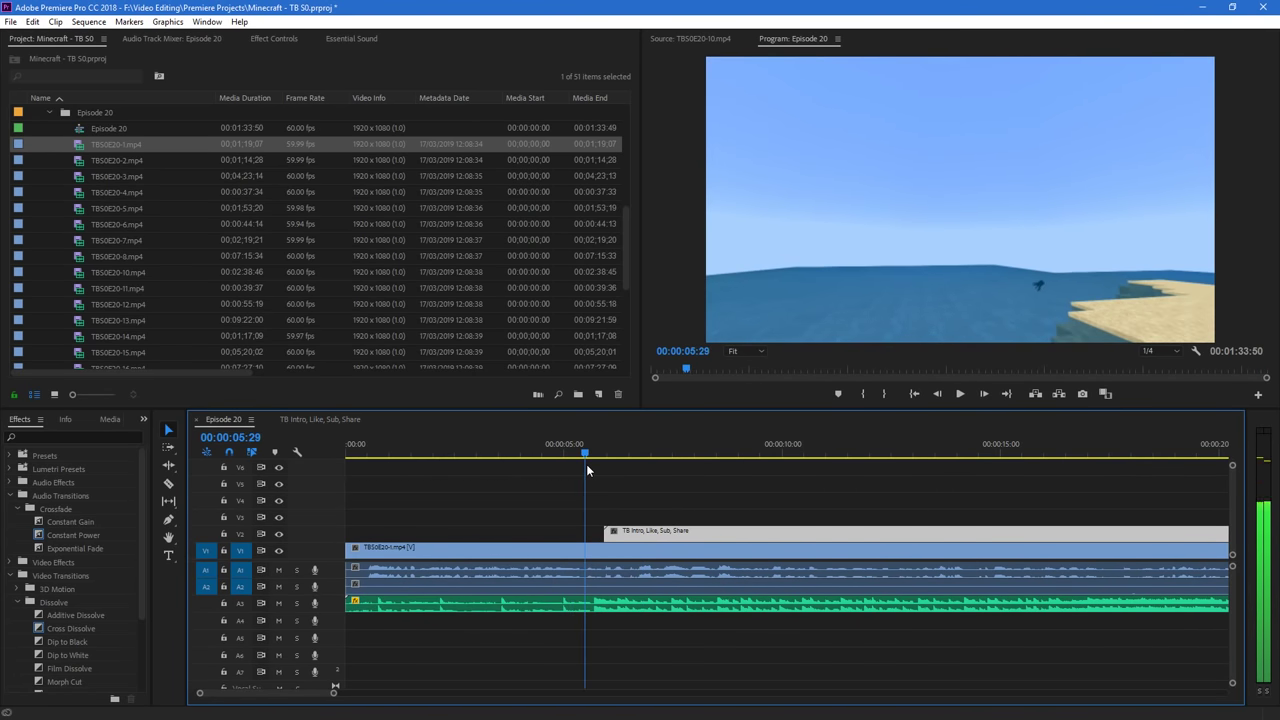
left_click_drag(671, 545, 652, 545)
left_click(547, 455)
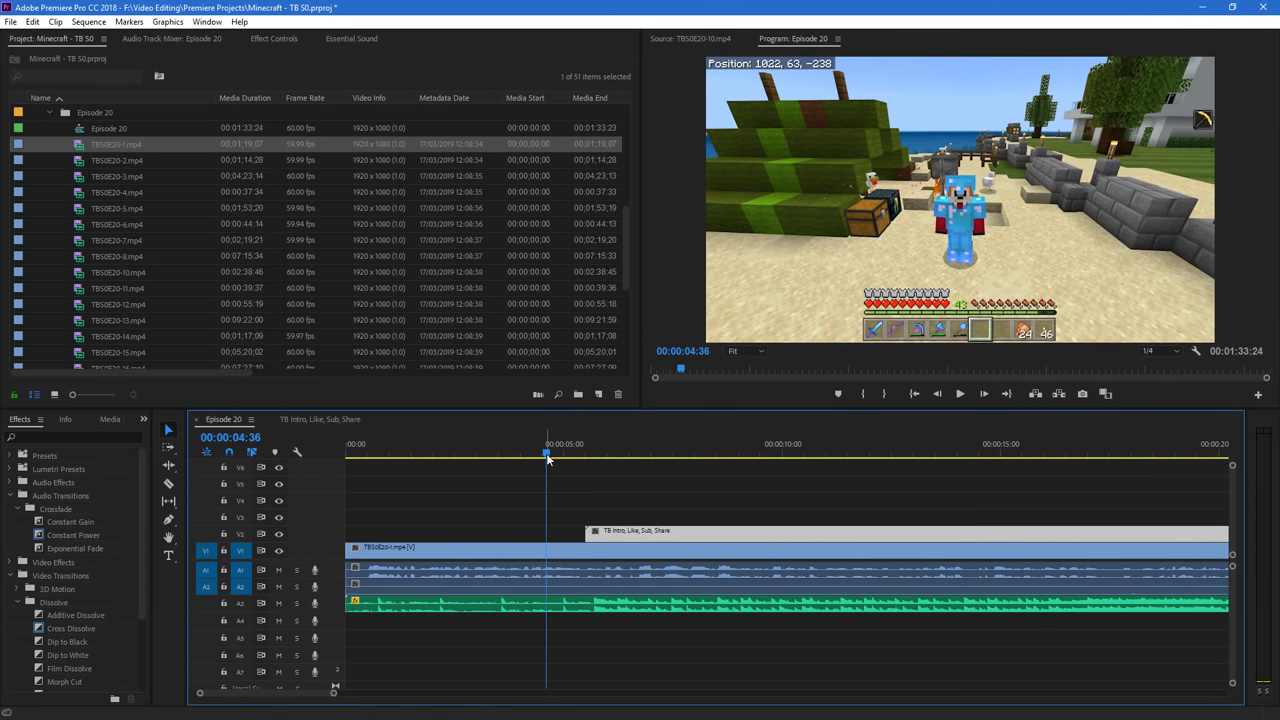
key("space")
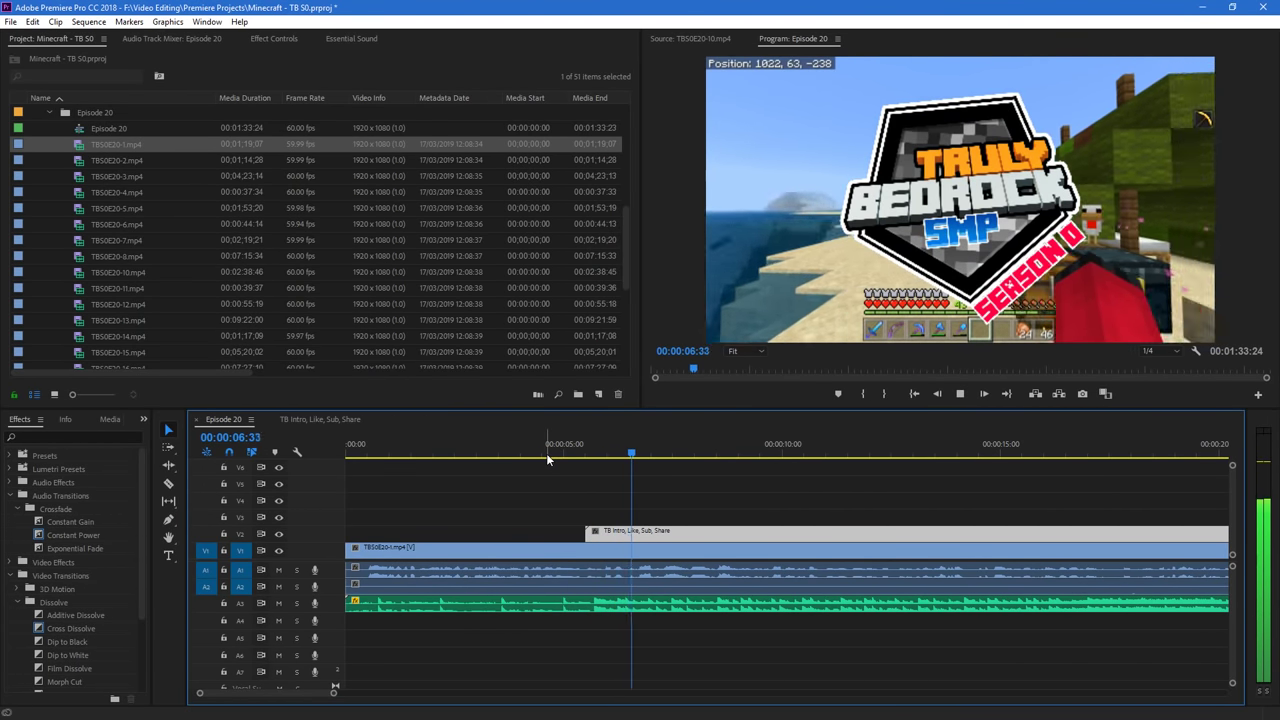
left_click_drag(334, 692, 480, 692)
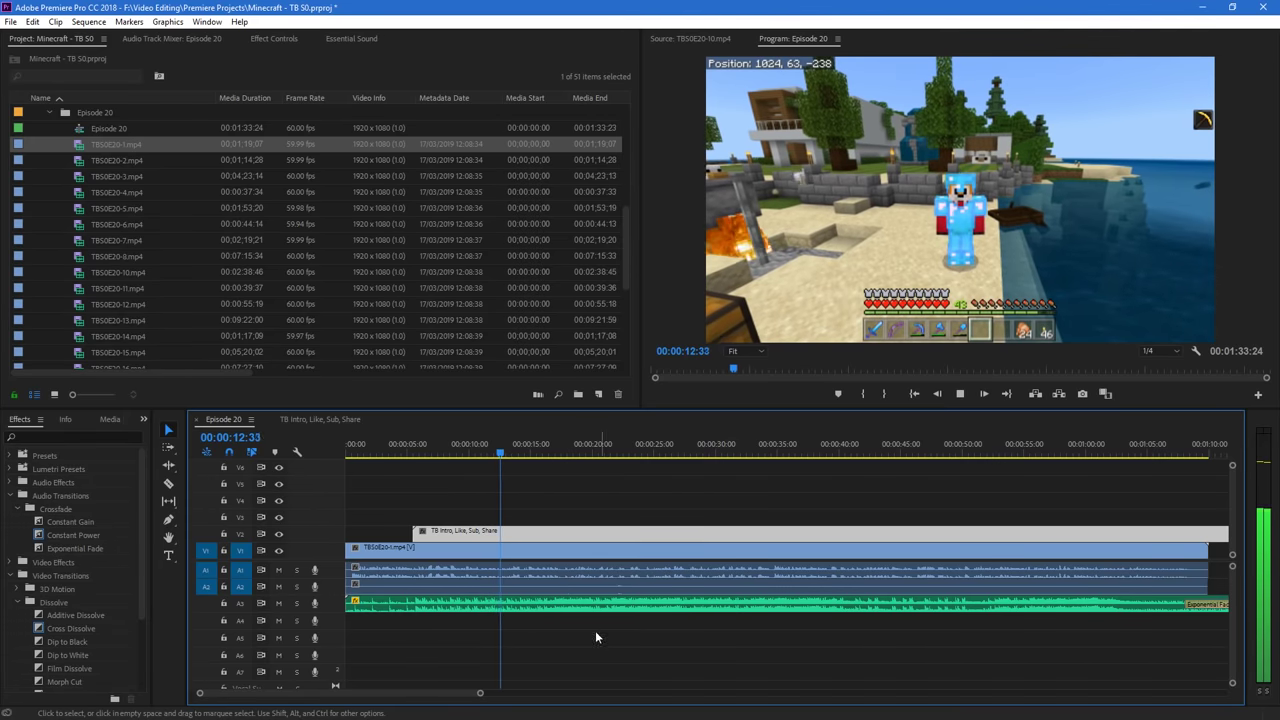
scroll(451, 700, "right", 5)
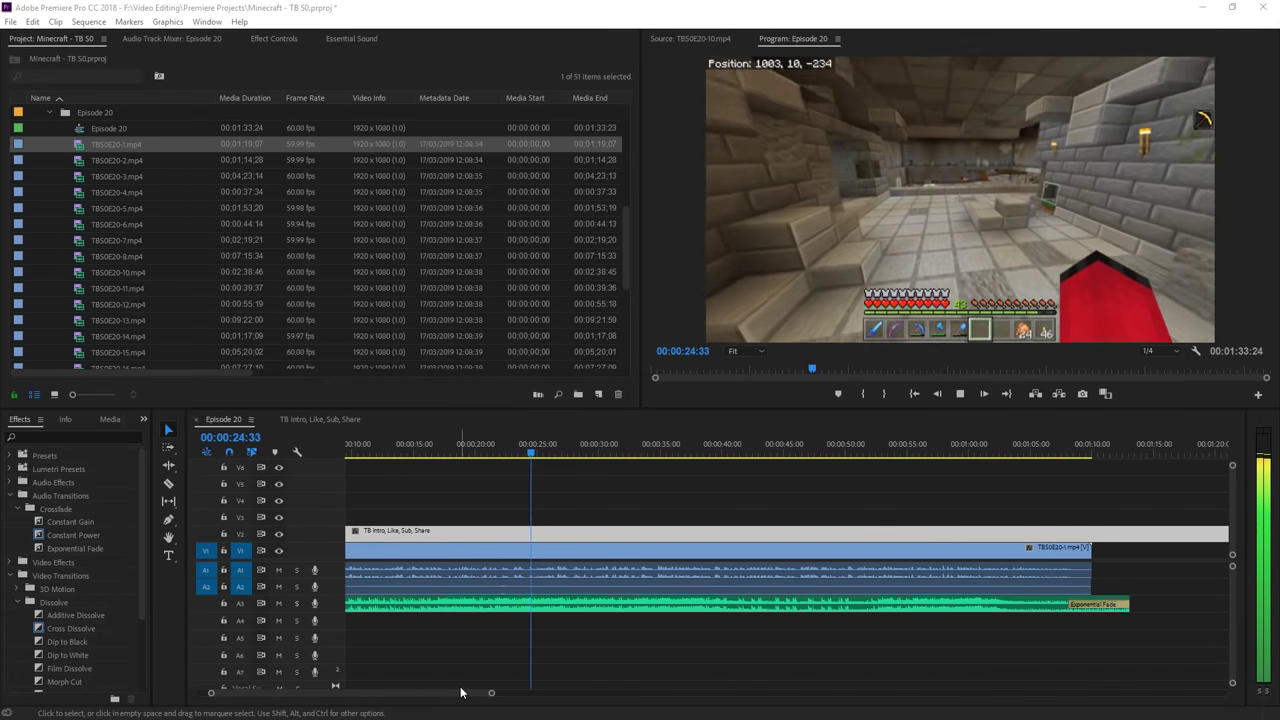
left_click_drag(459, 692, 467, 693)
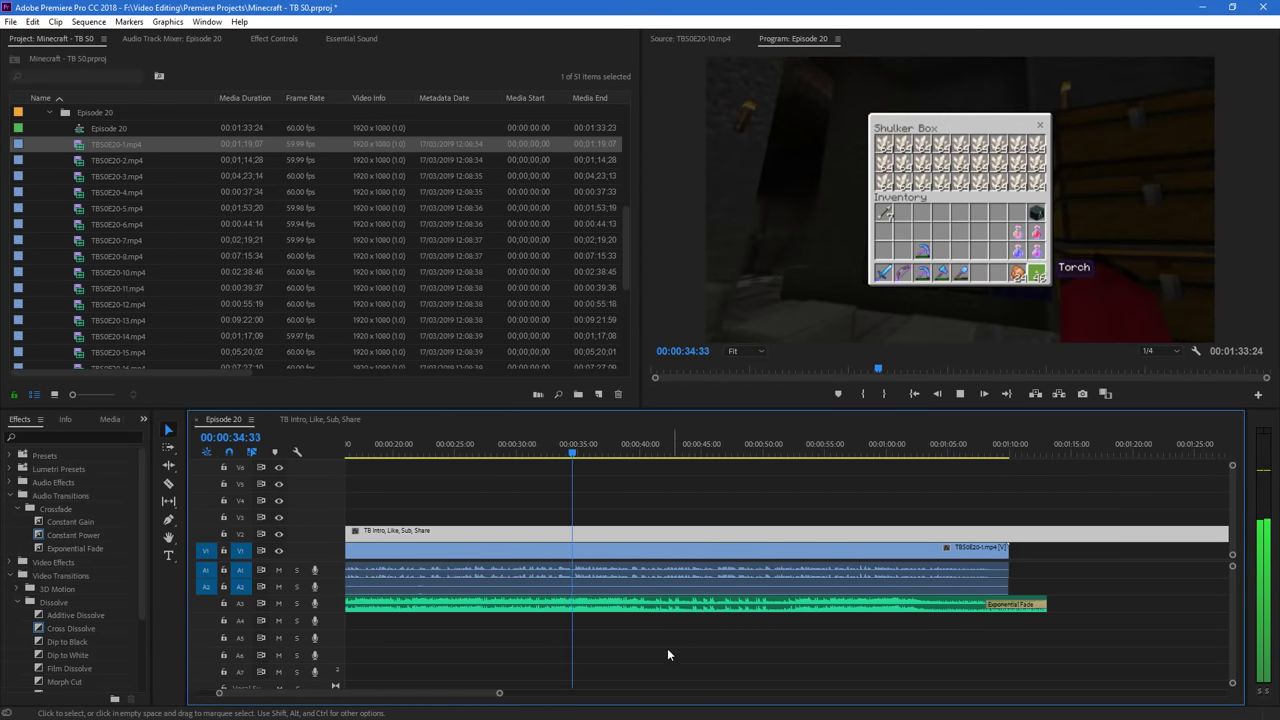
left_click_drag(428, 694, 440, 695)
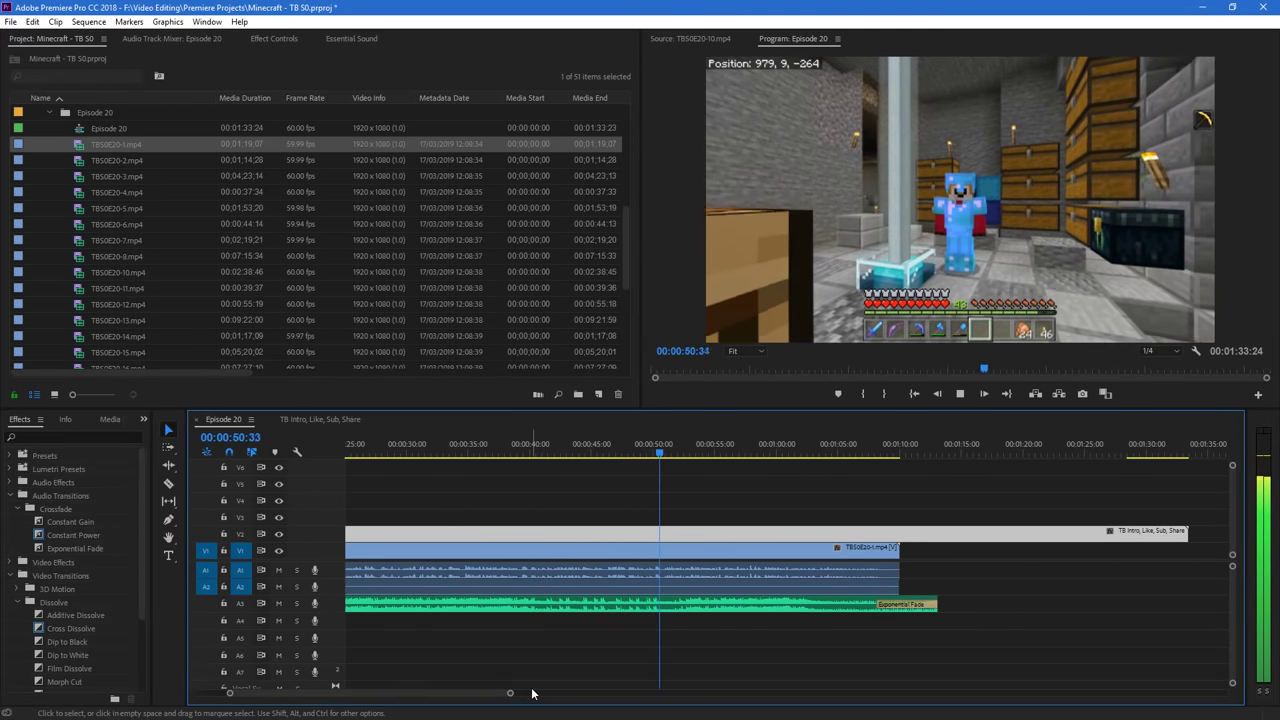
left_click_drag(489, 694, 508, 695)
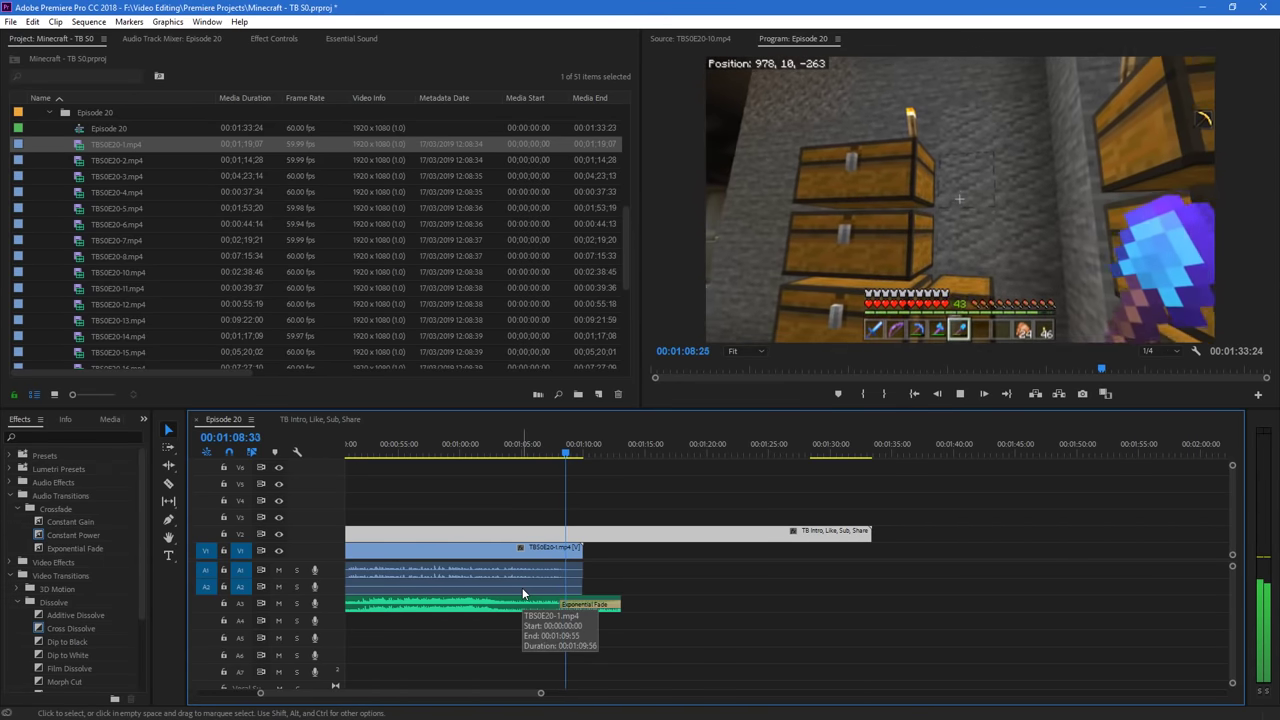
Cut TBS0E20-1.mp4 at the playhead and delete its leftover tail
key("space")
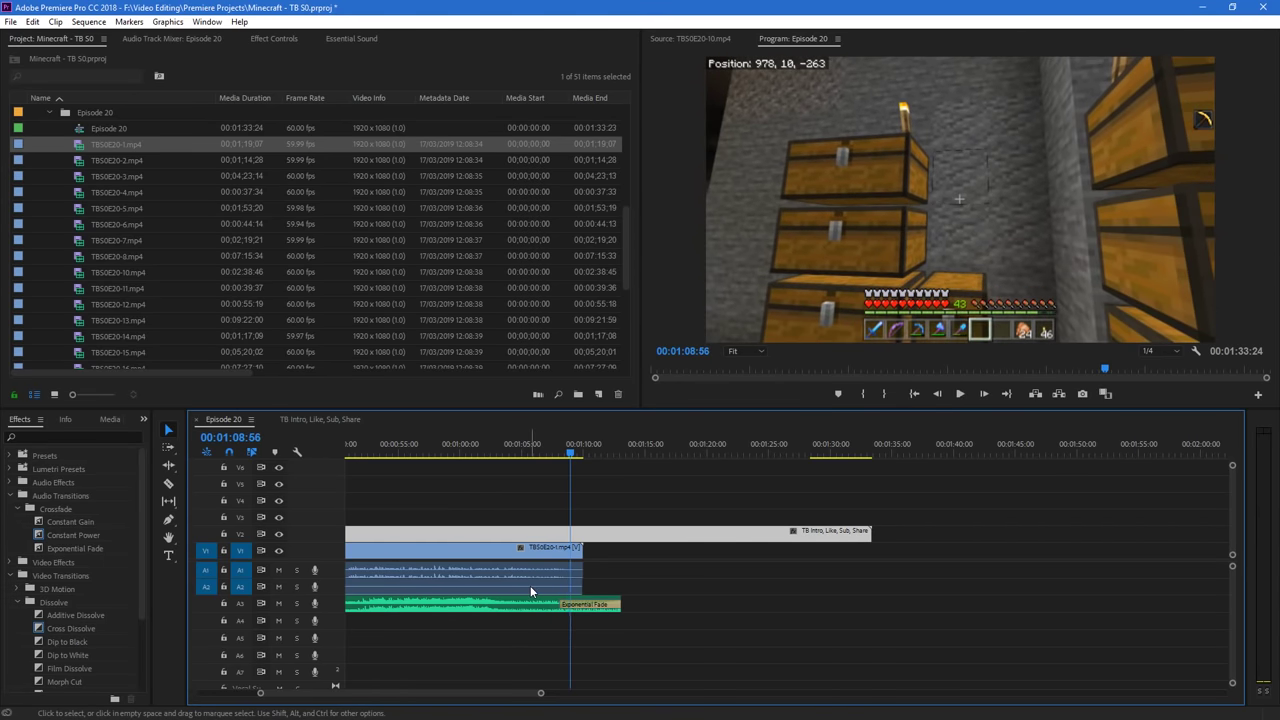
key("c")
left_click(576, 553)
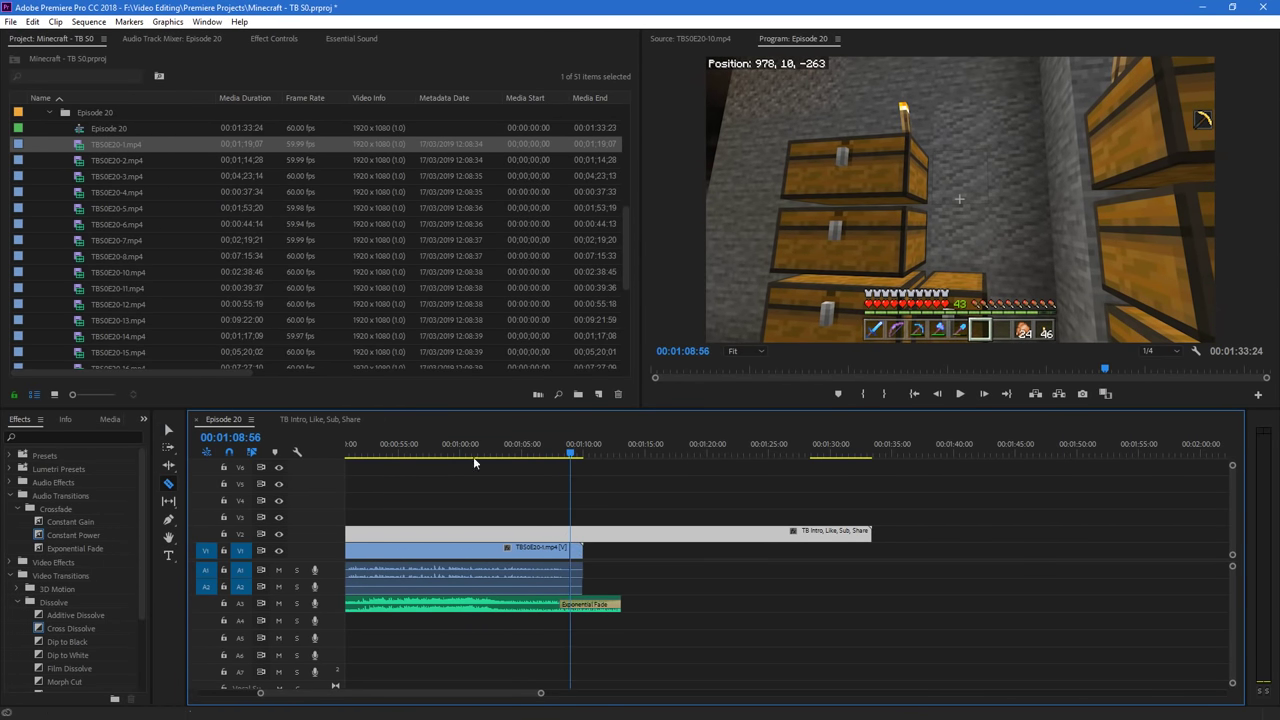
key("v")
left_click(576, 550)
key("Delete")
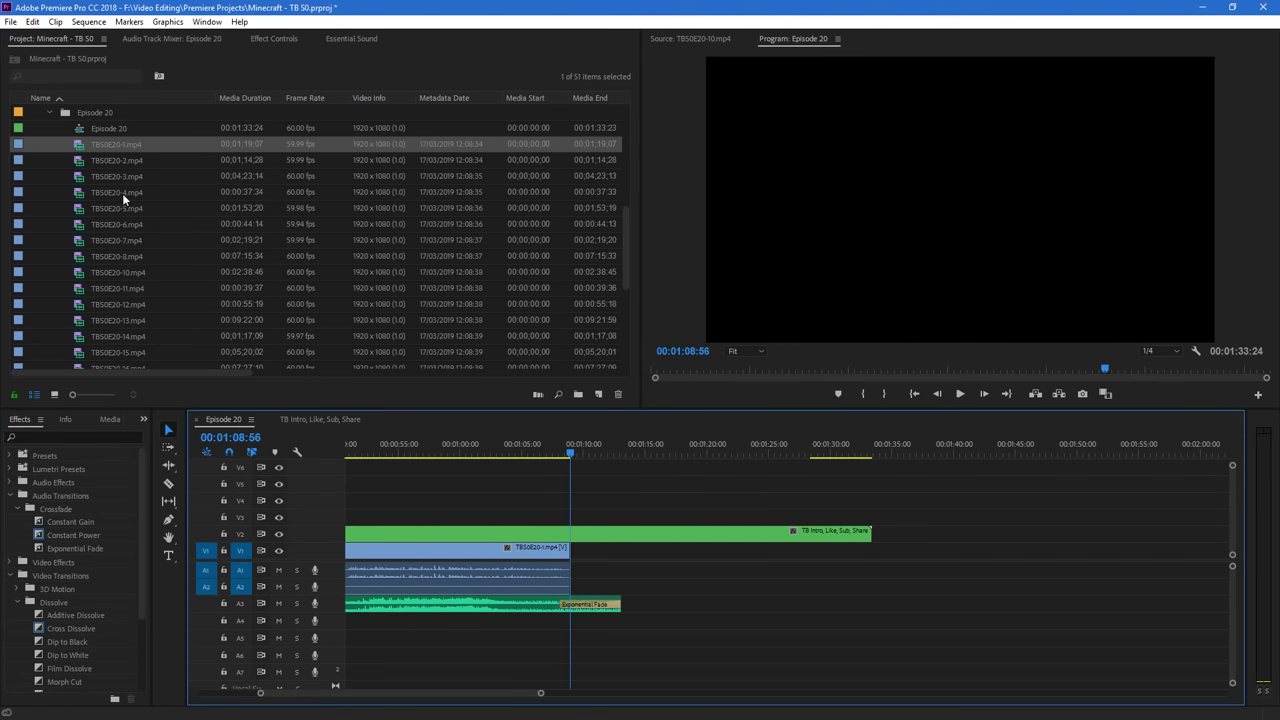
Butt TBS0E20-2.mp4 against the first clip and add a Cross Dissolve at the cut
left_click_drag(118, 160, 578, 548)
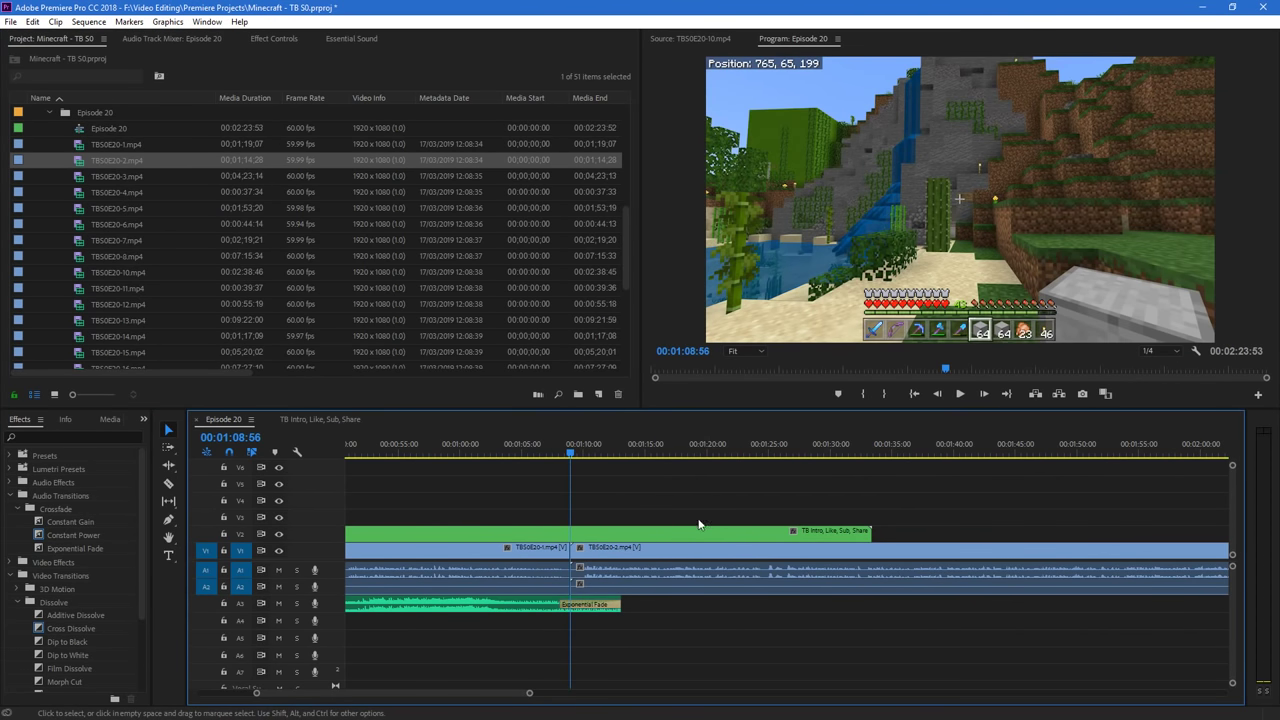
left_click_drag(465, 692, 473, 692)
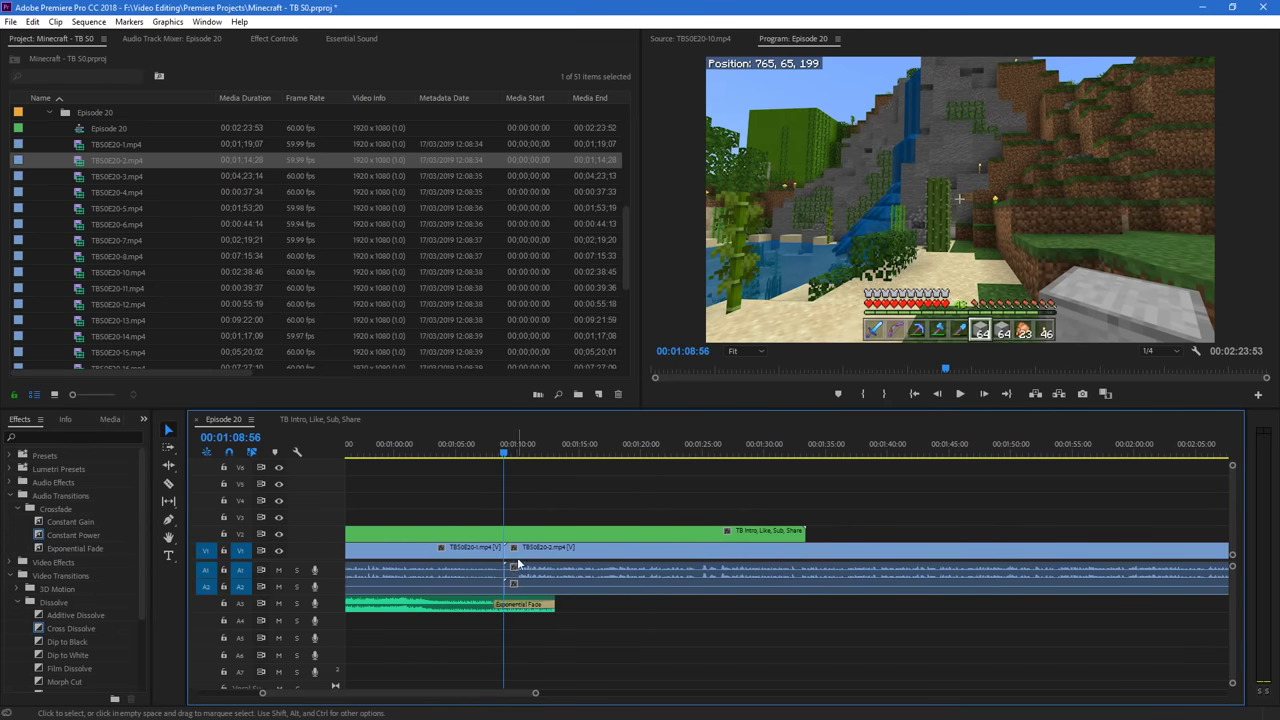
key("space")
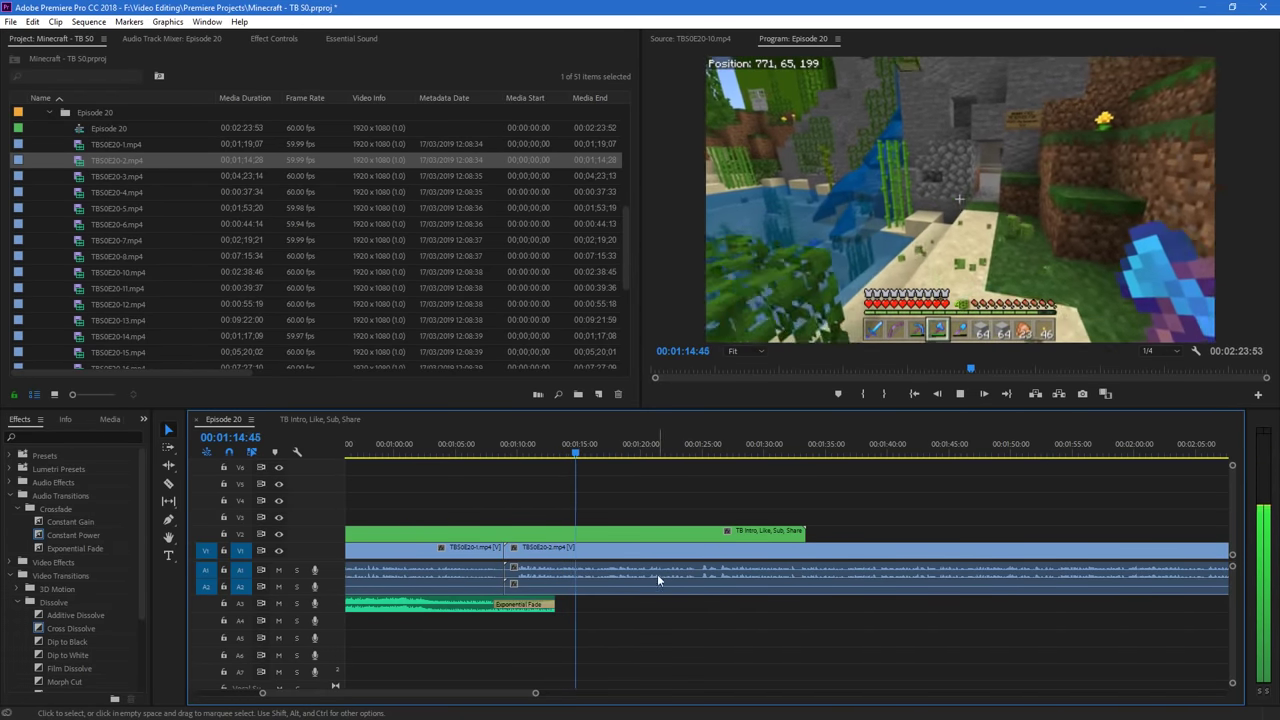
key("space")
left_click_drag(535, 693, 409, 693)
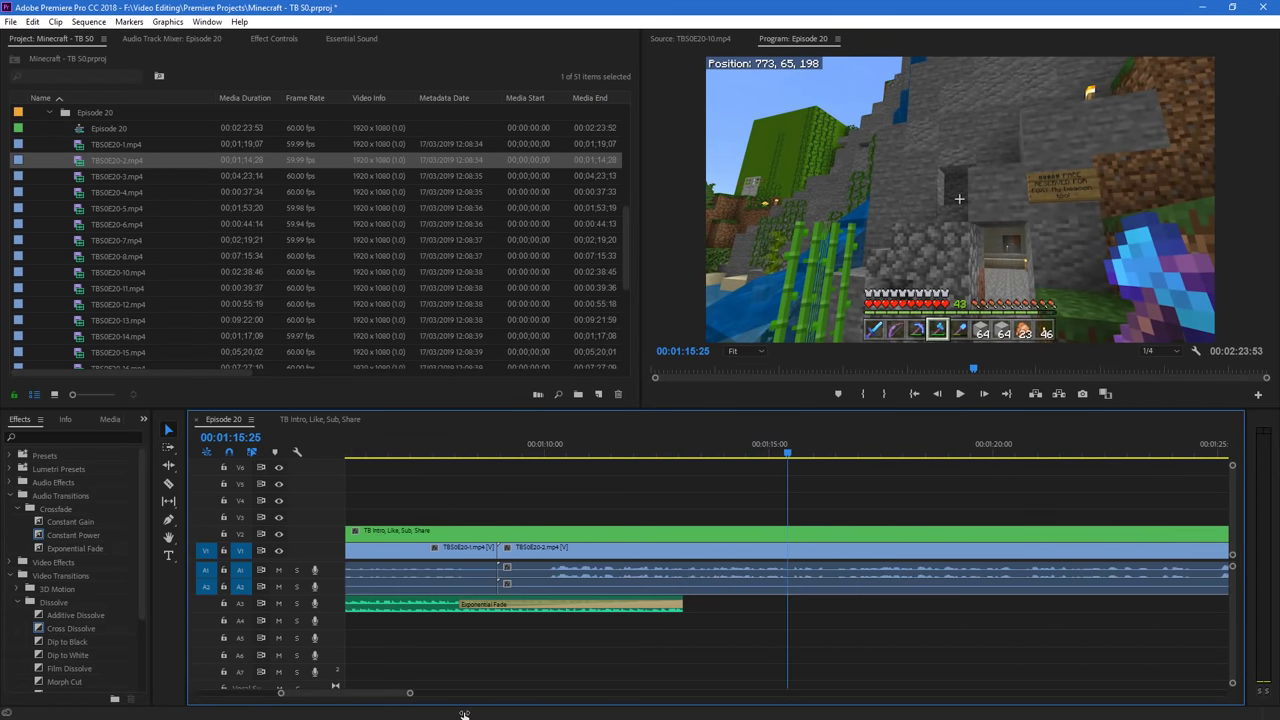
left_click_drag(548, 551, 520, 568)
left_click_drag(70, 628, 487, 556)
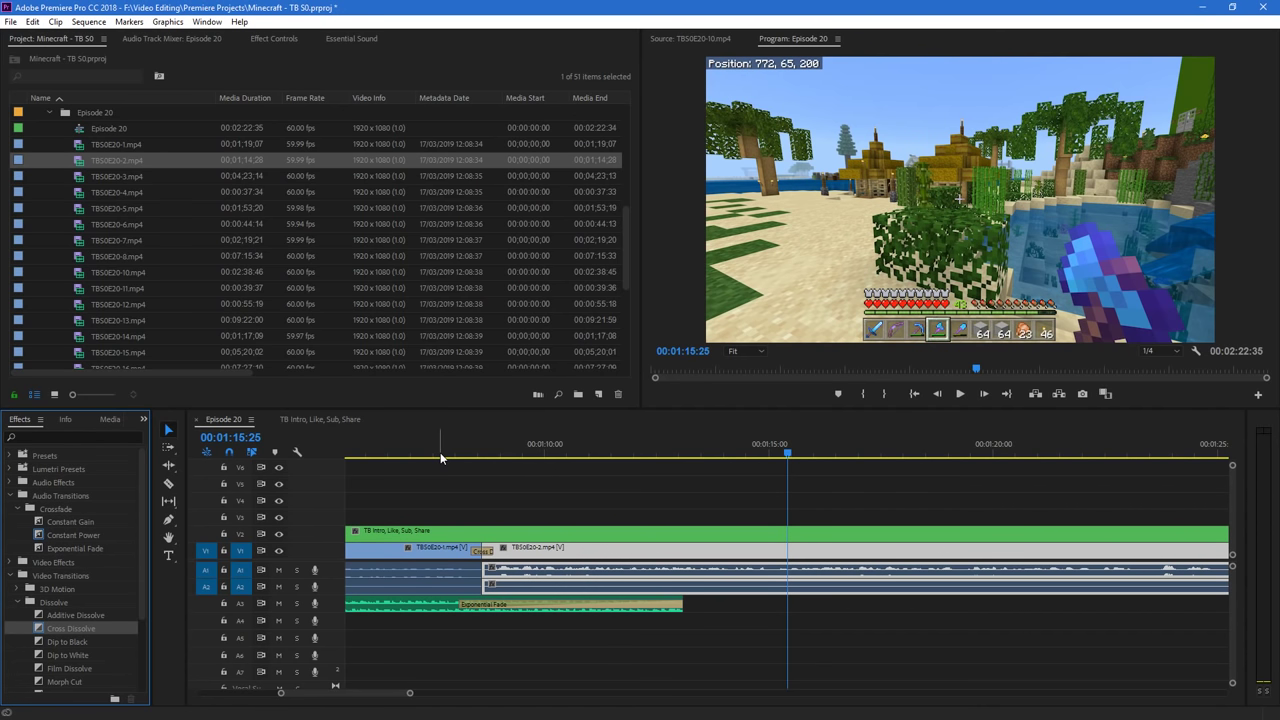
left_click(438, 457)
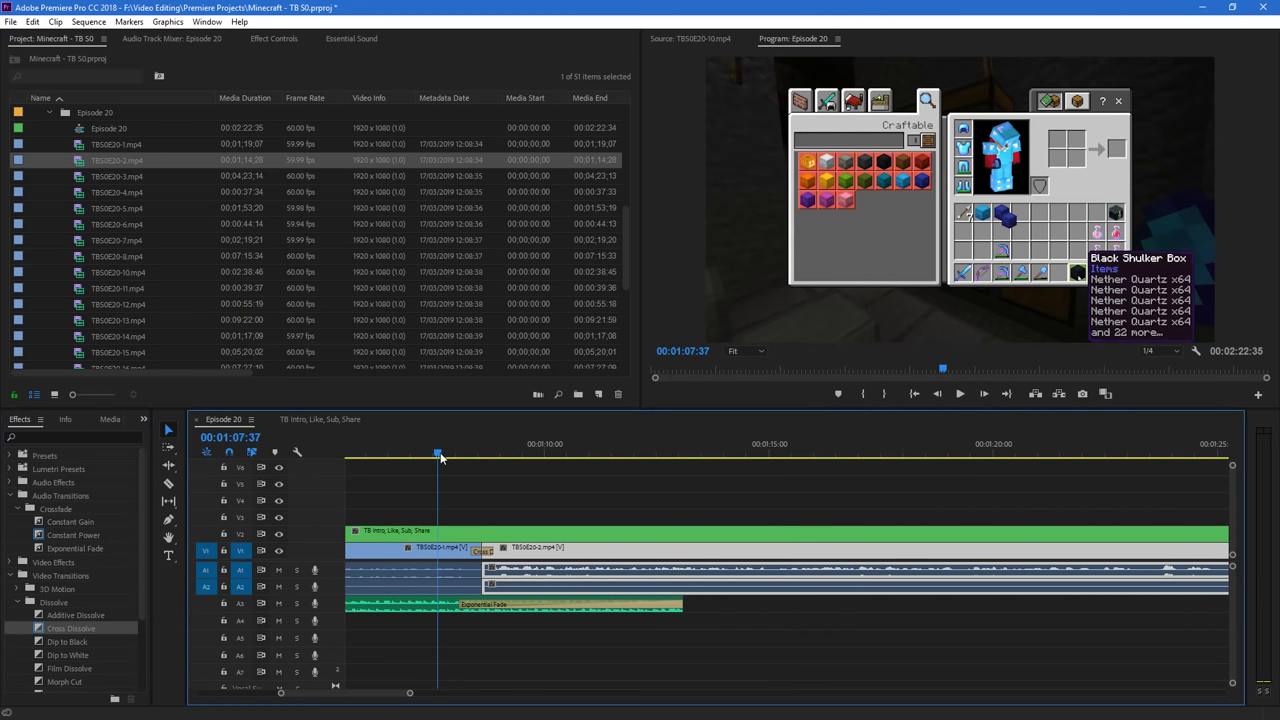
key("space")
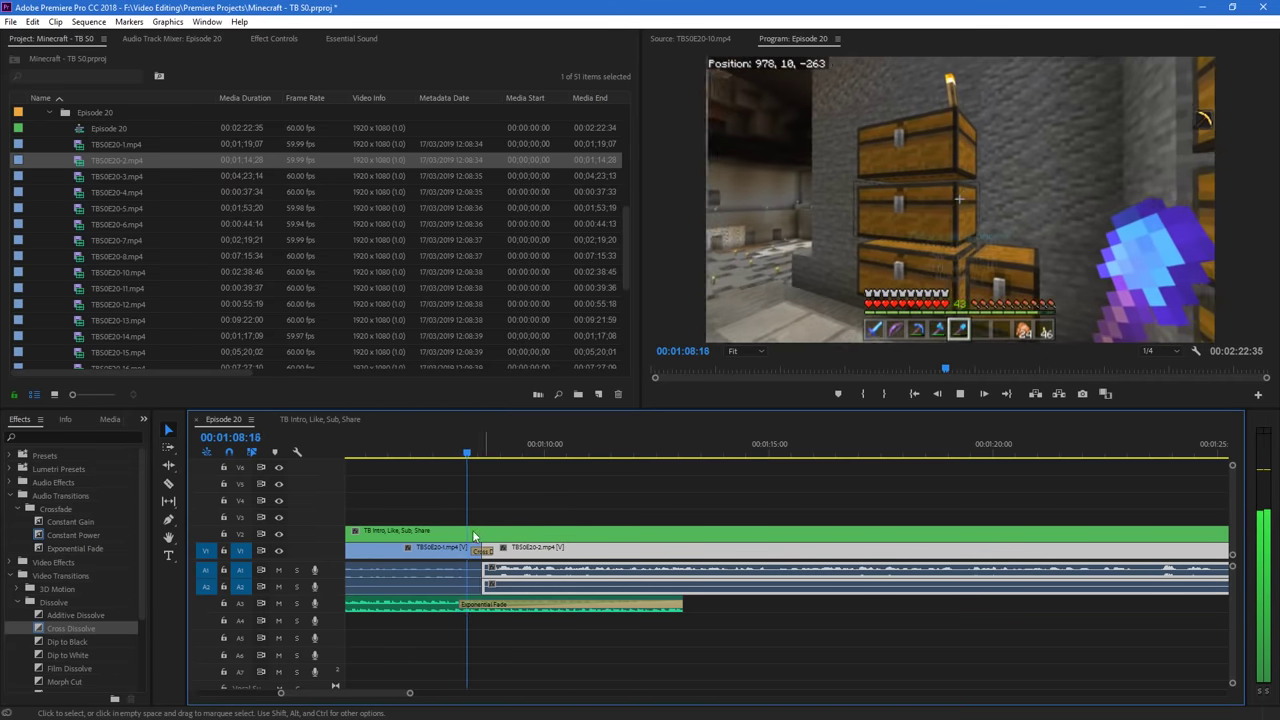
key("space")
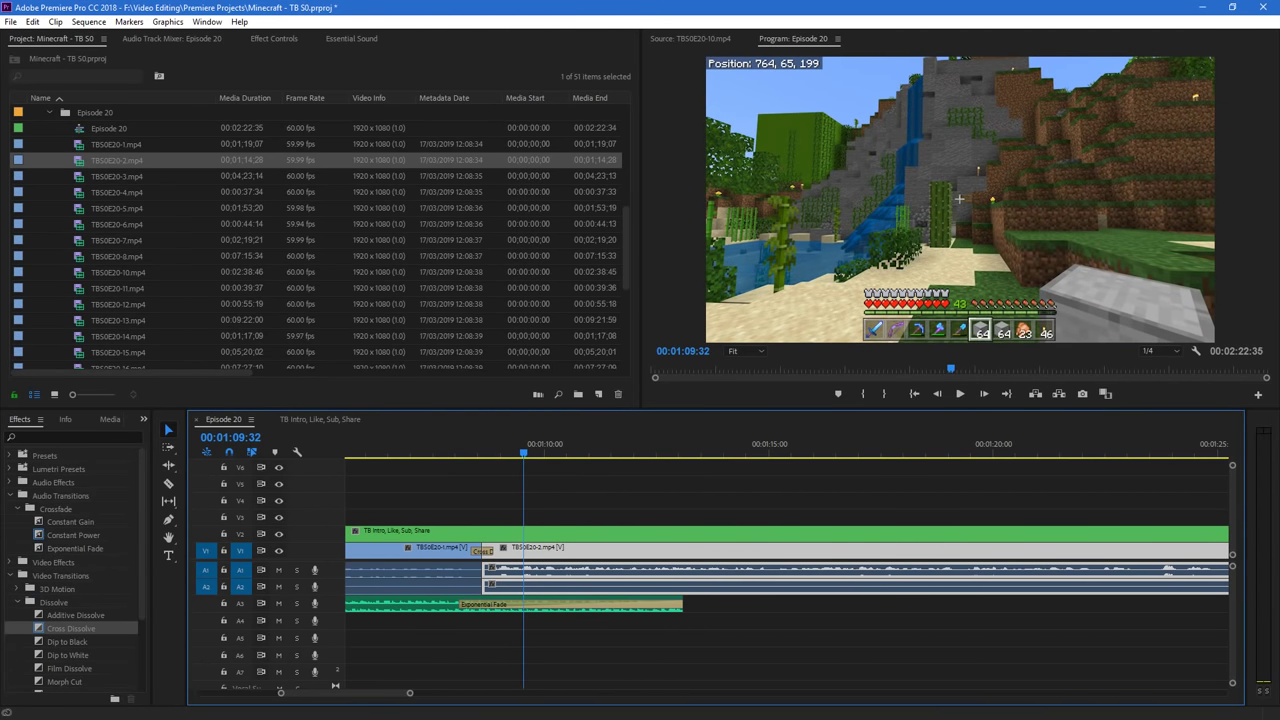
key("alt+Tab")
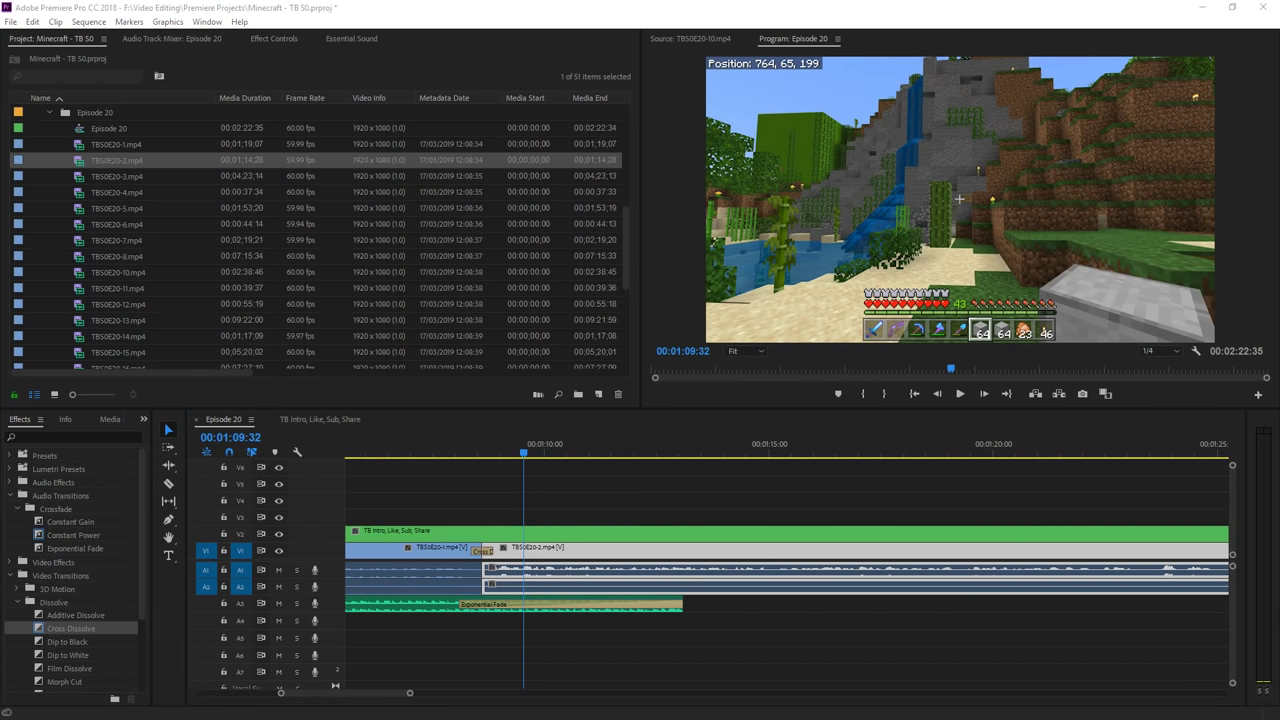
left_click(391, 457)
key("space")
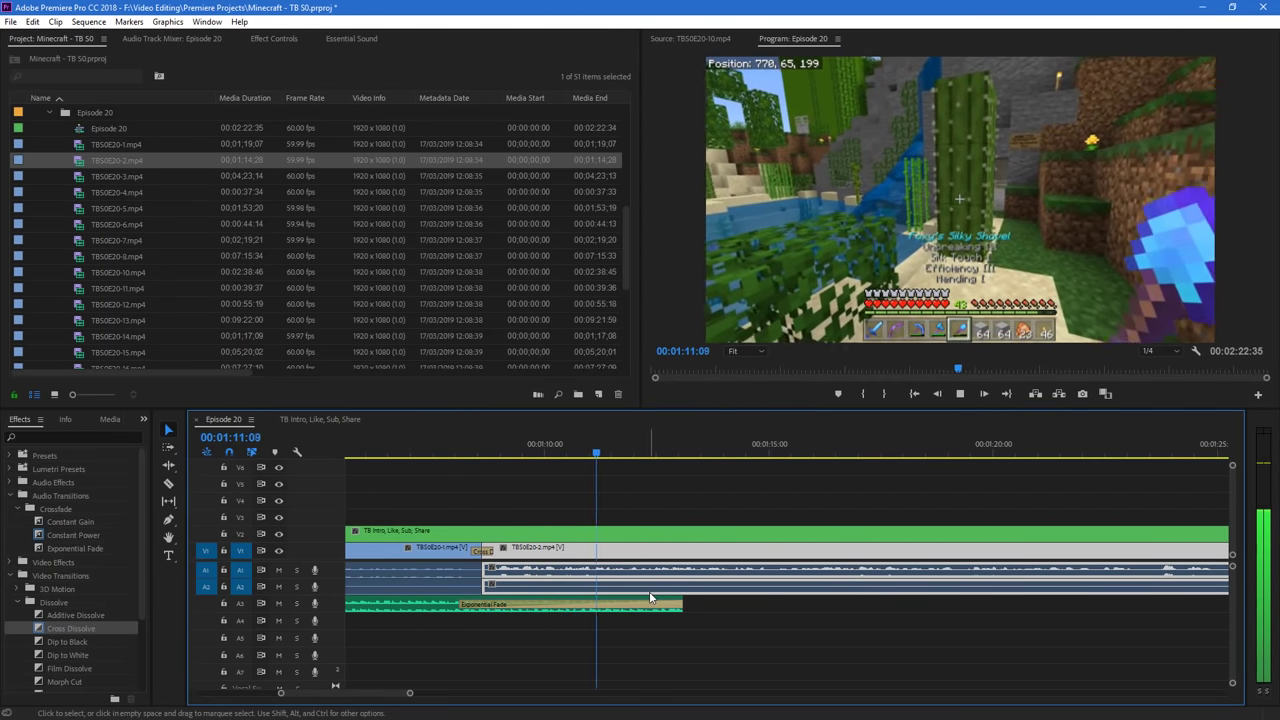
scroll(365, 695, "down", 3)
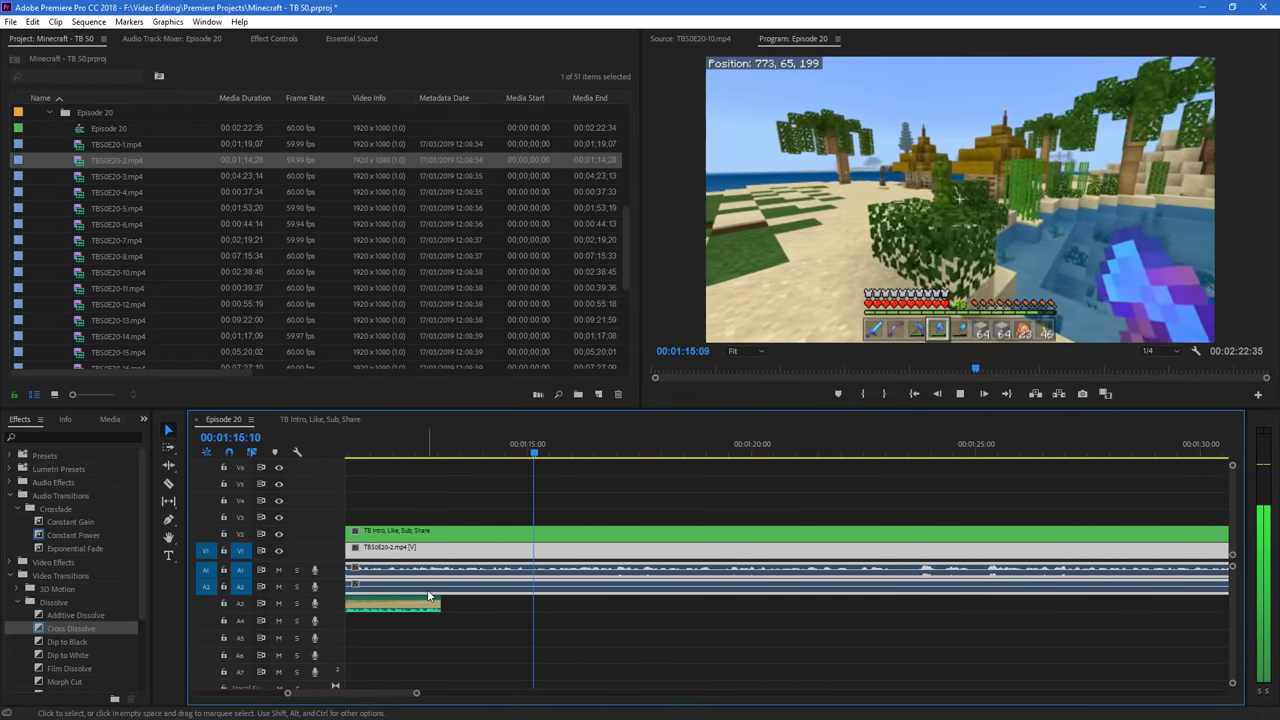
mouse_move(417, 693)
left_mouse_down()
mouse_move(451, 700)
mouse_move(403, 702)
left_mouse_up()
scroll(410, 695, "down", 3)
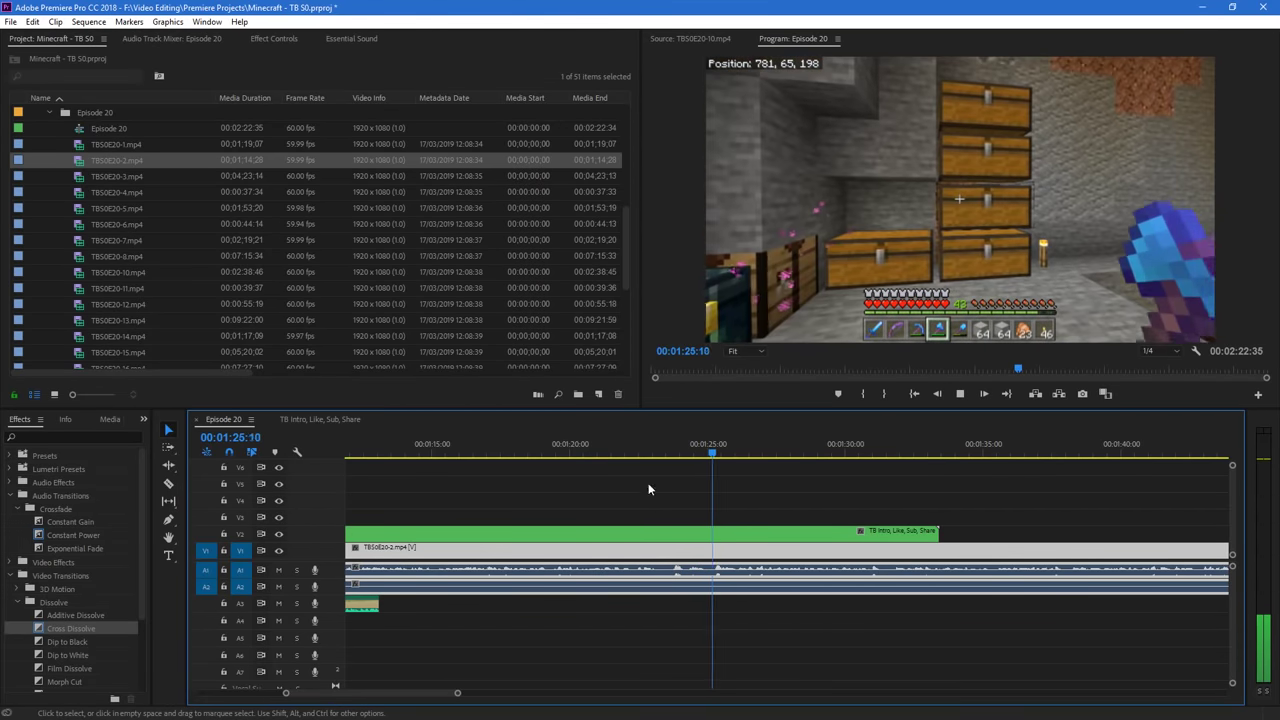
left_click(567, 447)
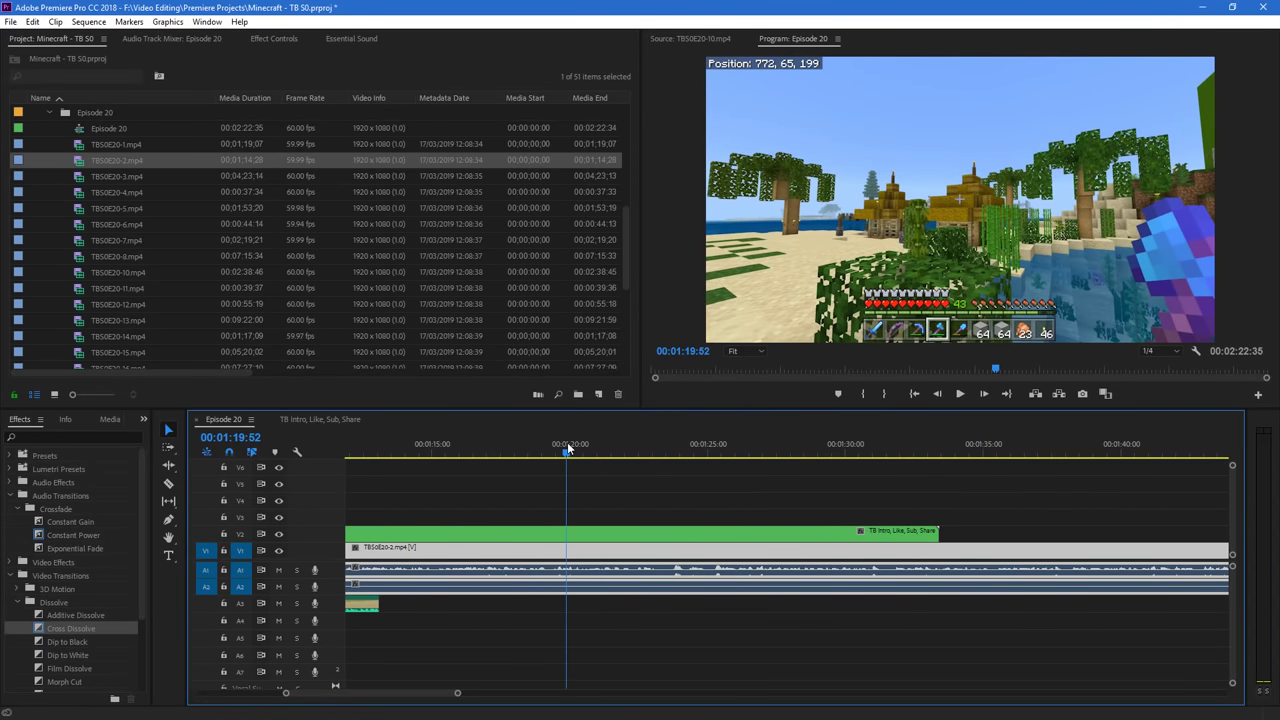
key("space")
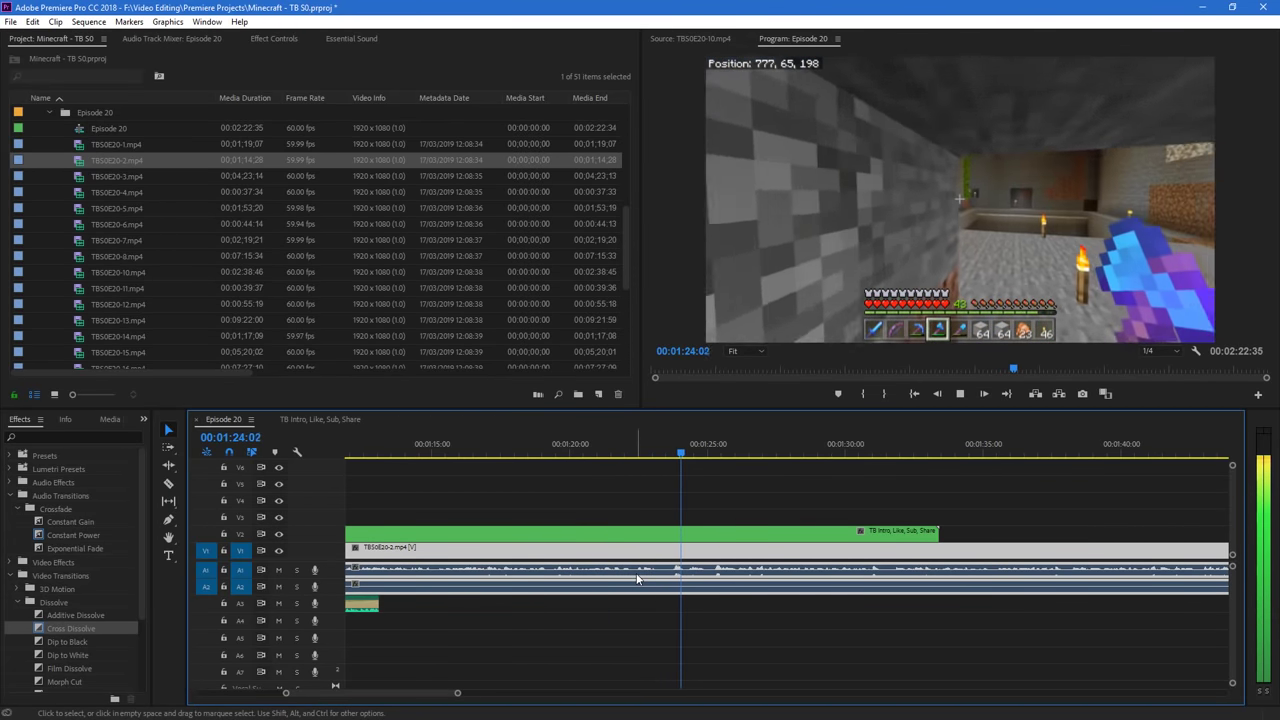
key("space")
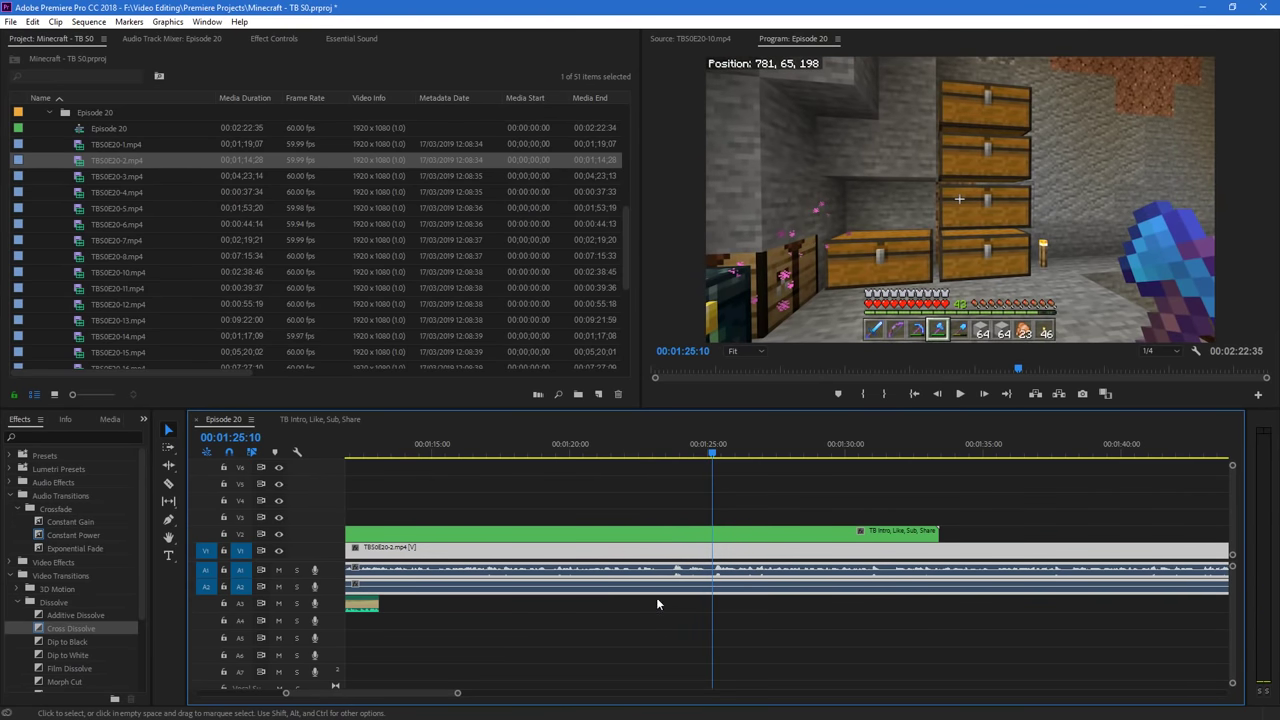
scroll(438, 692, "down", 4)
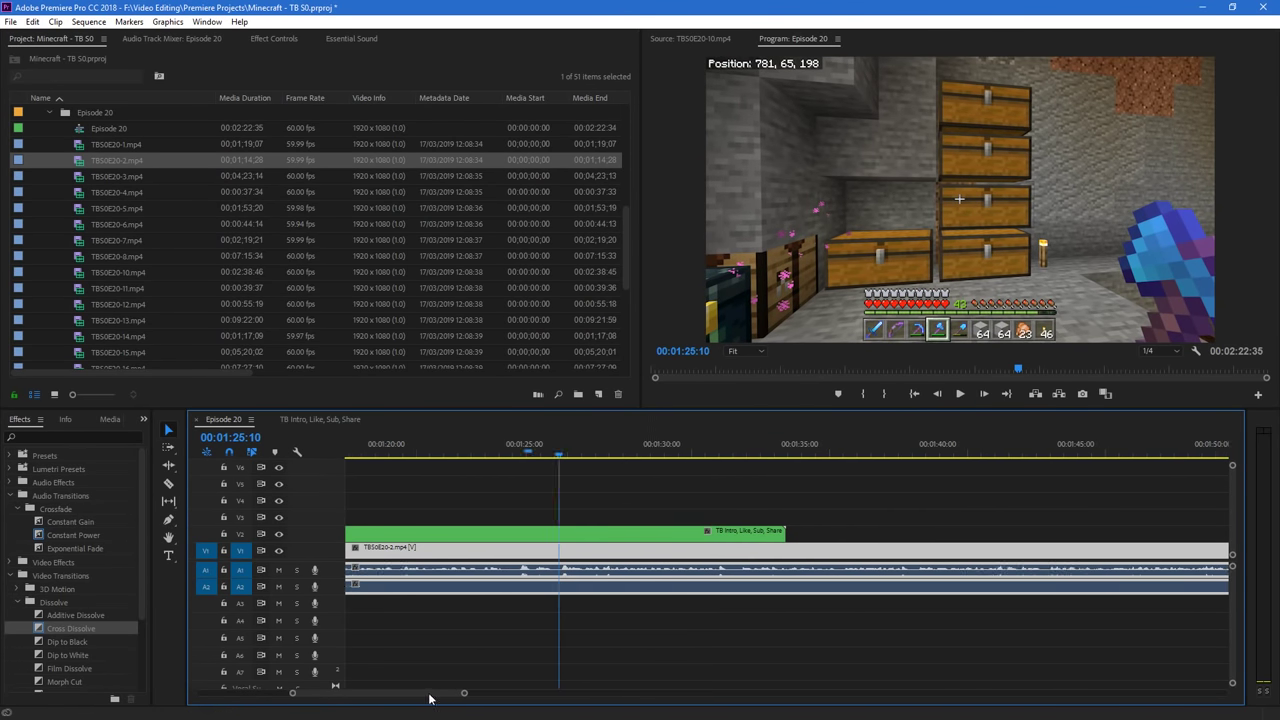
key("space")
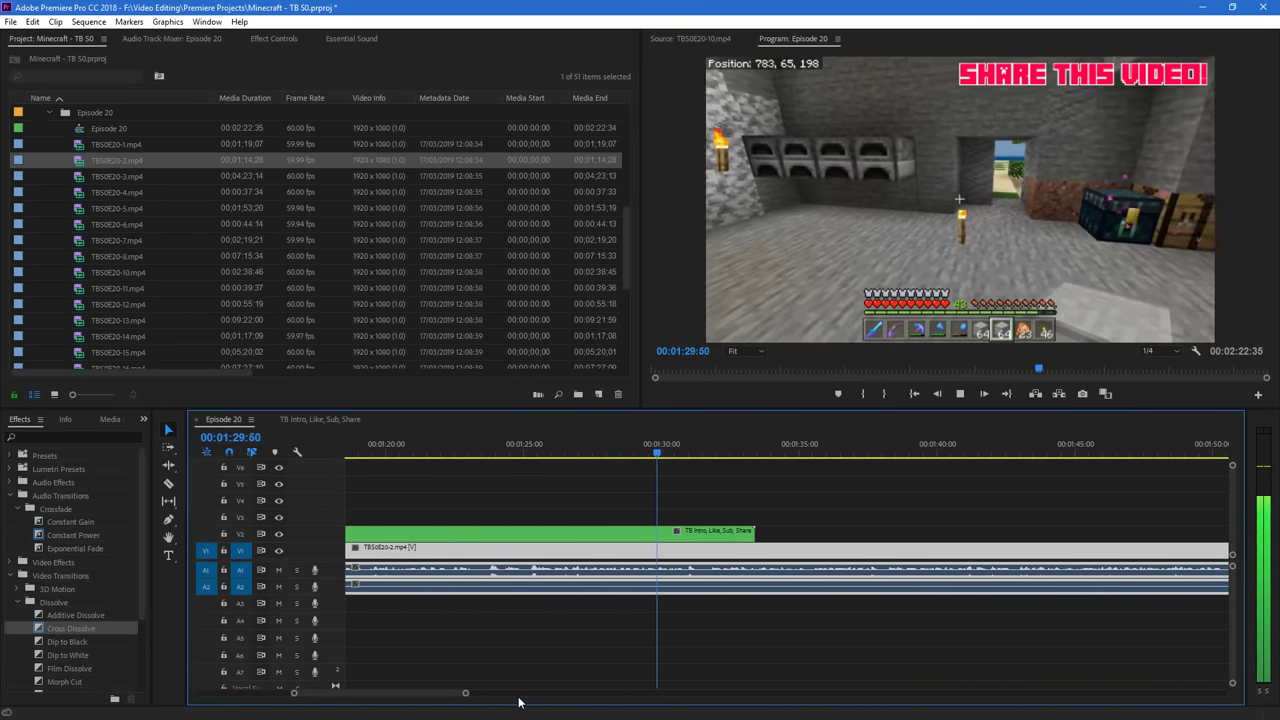
key("space")
left_click(457, 442)
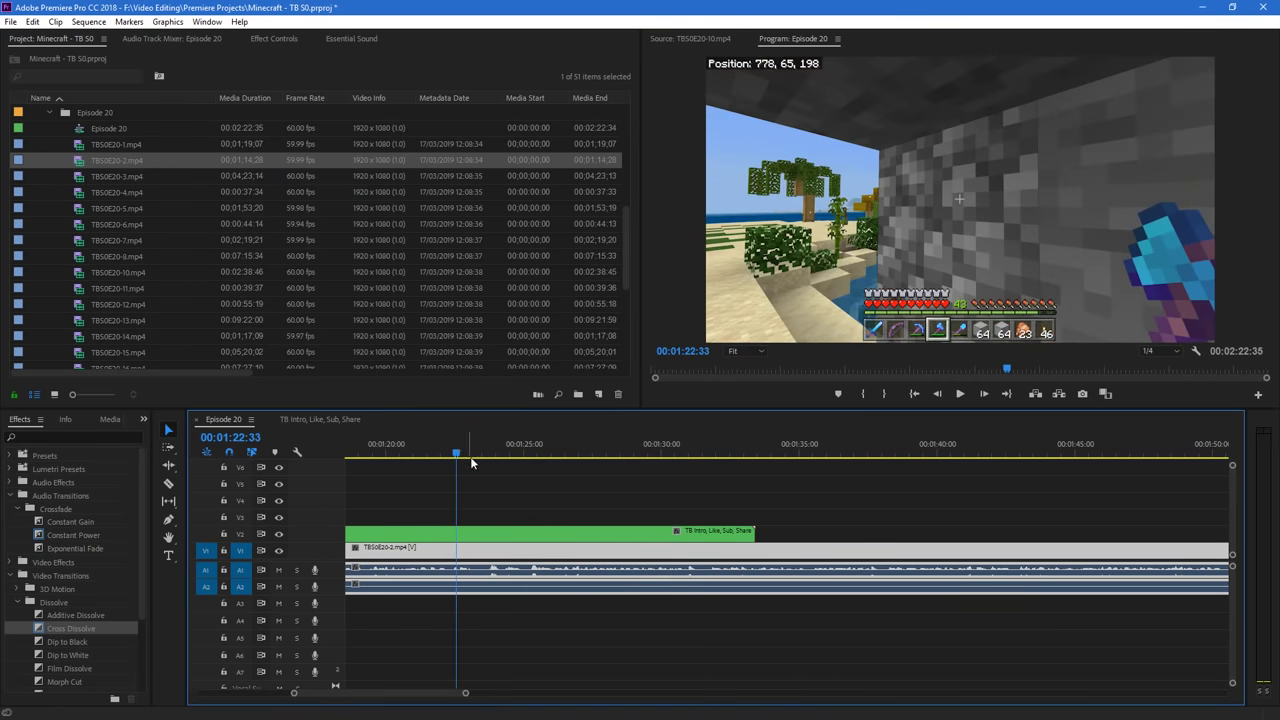
key("space")
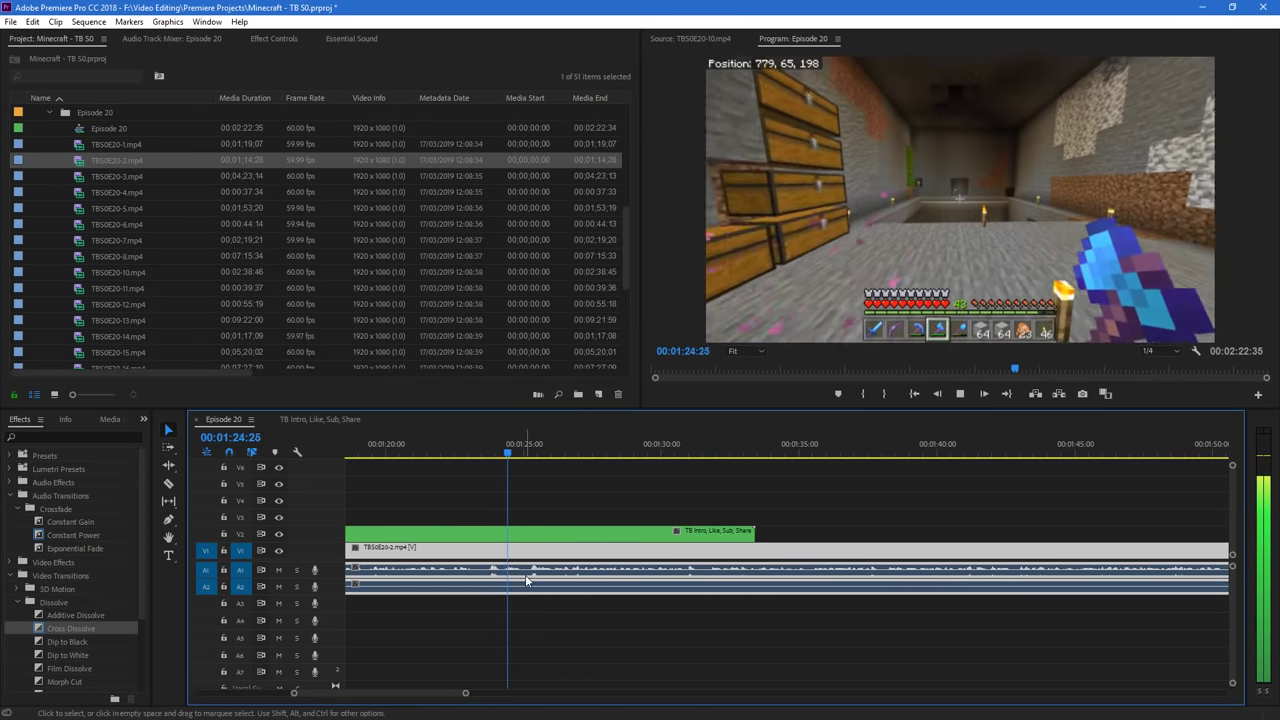
key("space")
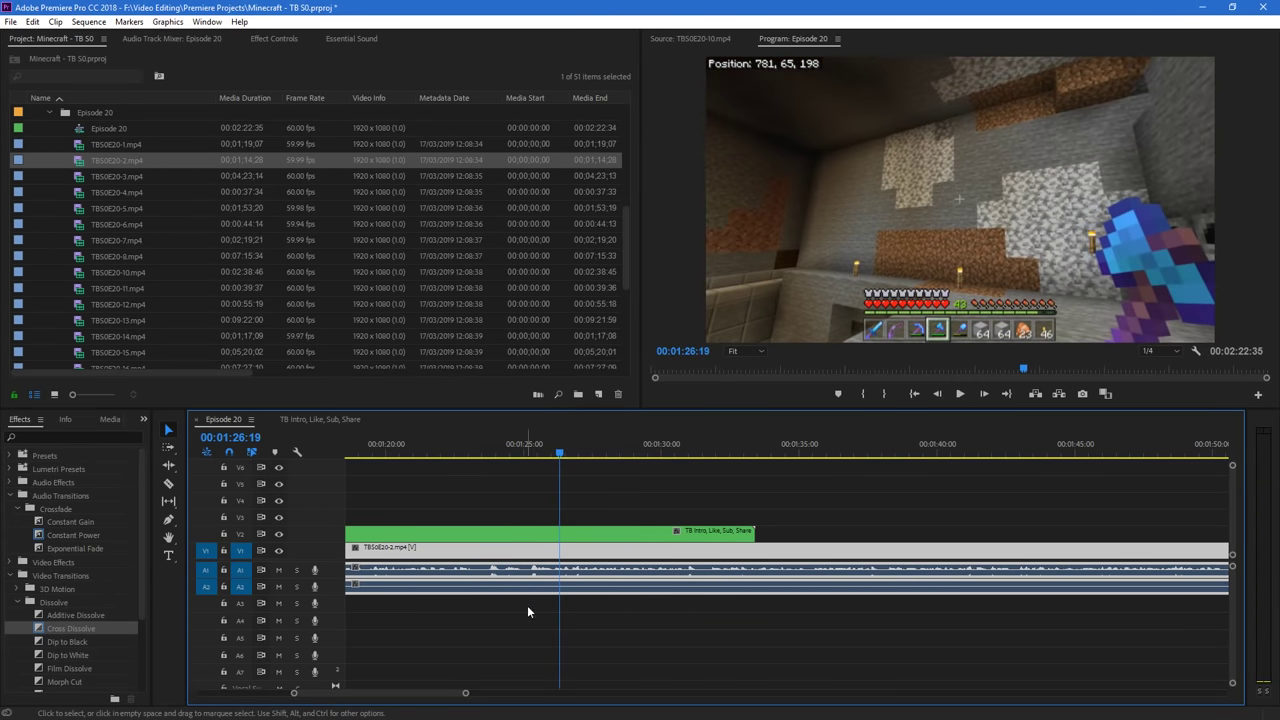
left_click(529, 447)
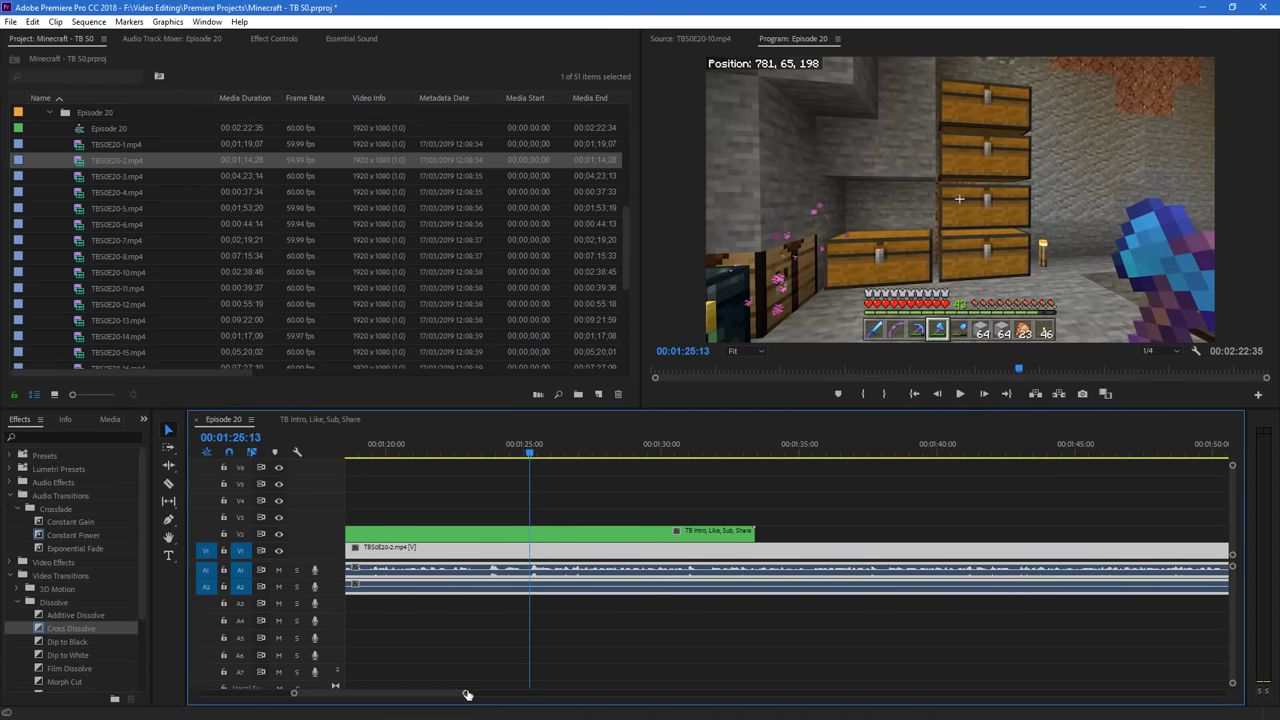
mouse_move(465, 693)
left_mouse_down()
mouse_move(484, 697)
mouse_move(473, 716)
left_mouse_up()
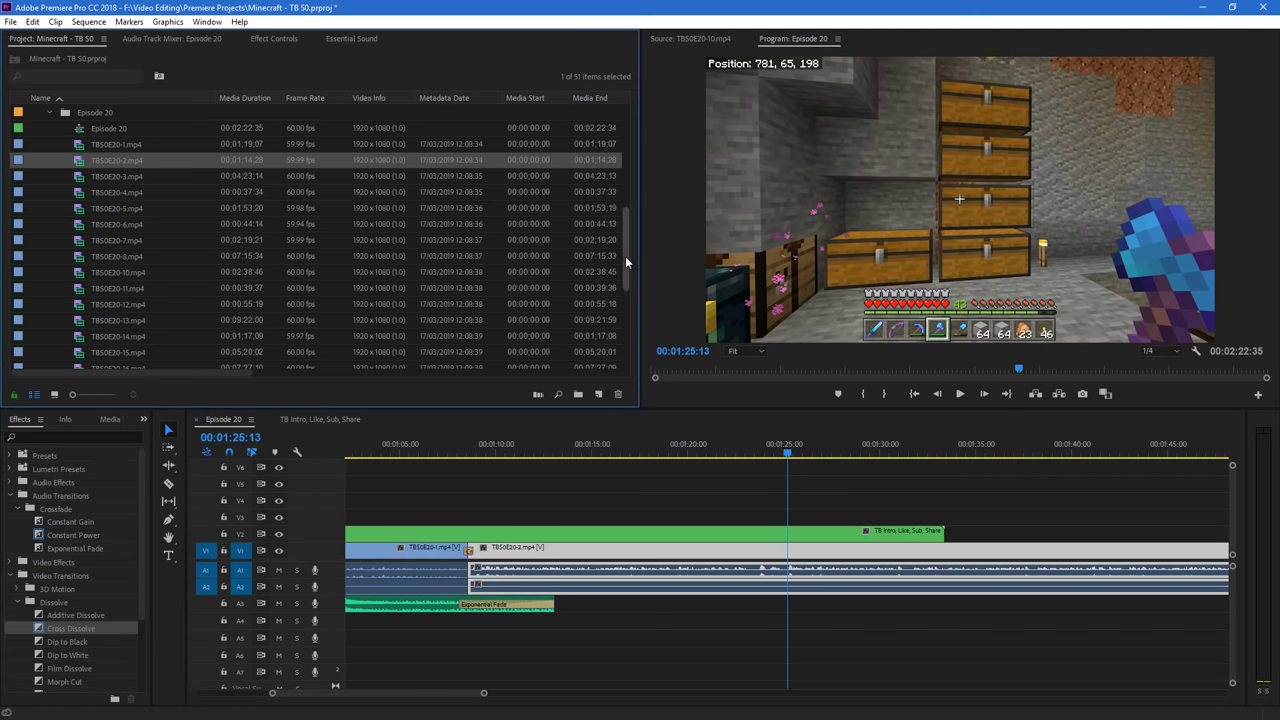
Open the Bensound music folder and preview bensound-clearday.mp3
left_click_drag(625, 256, 630, 336)
left_click(35, 288)
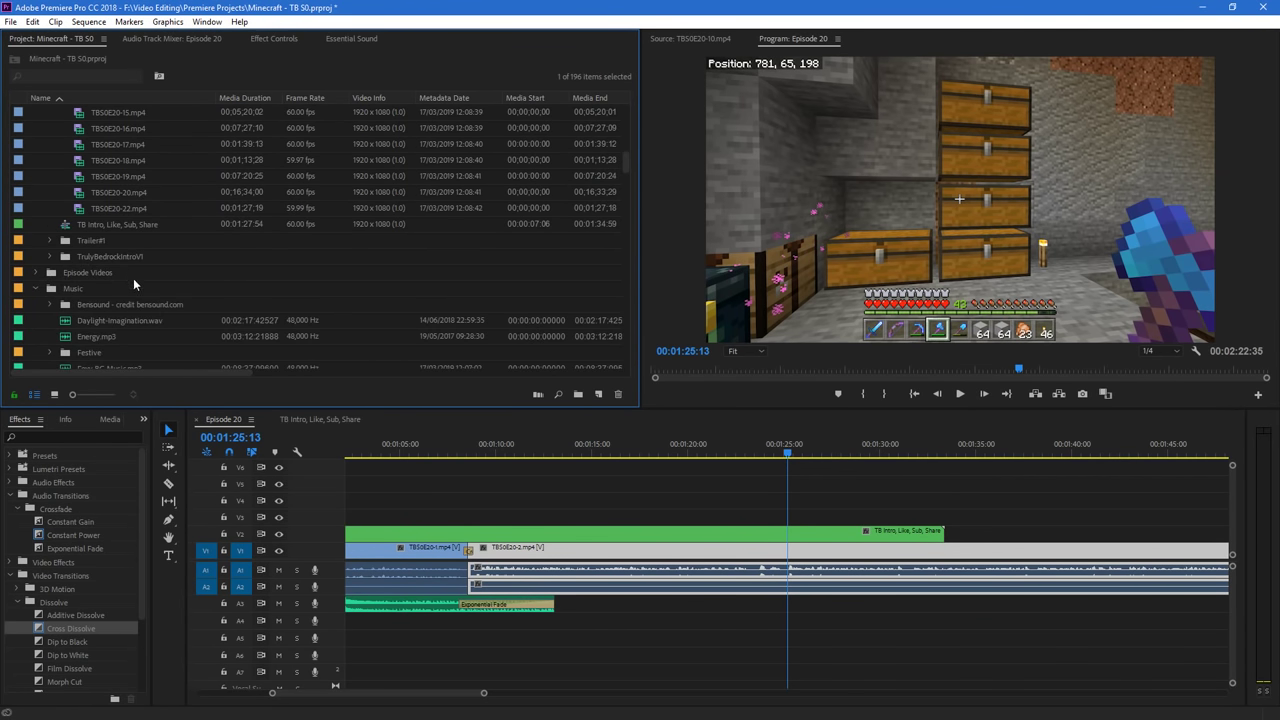
scroll(147, 306, "down", 3)
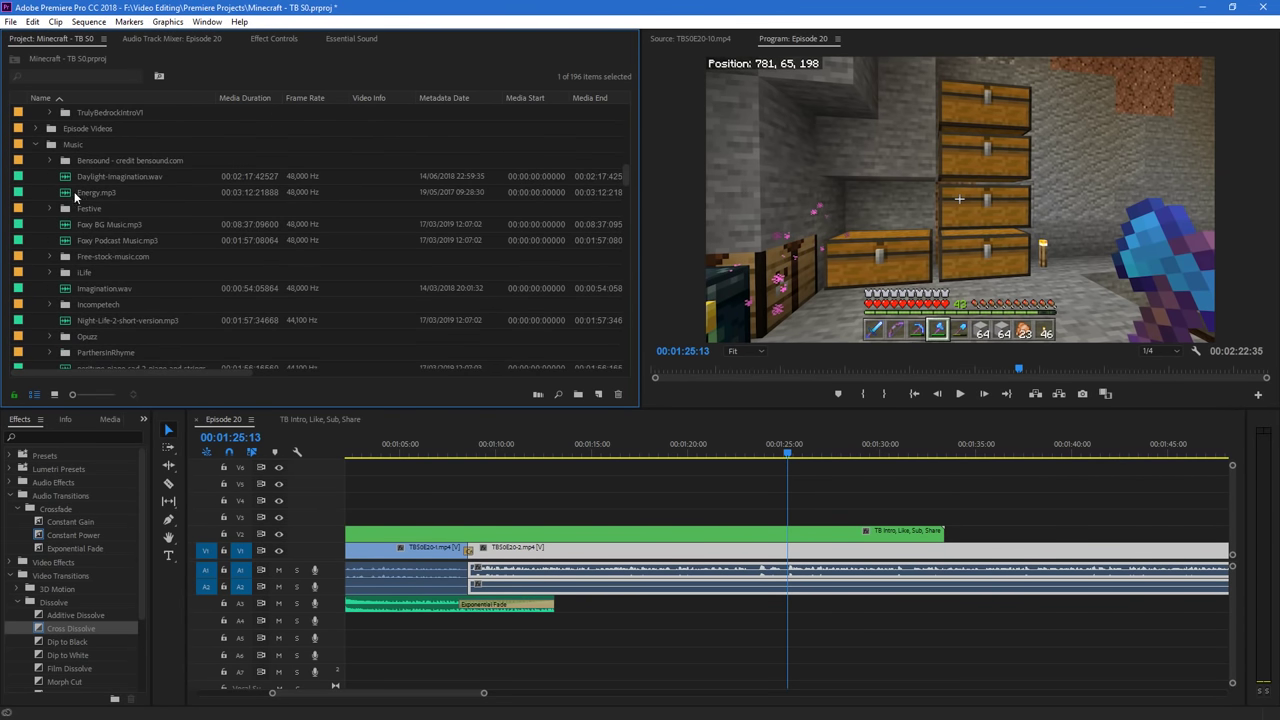
left_click(50, 160)
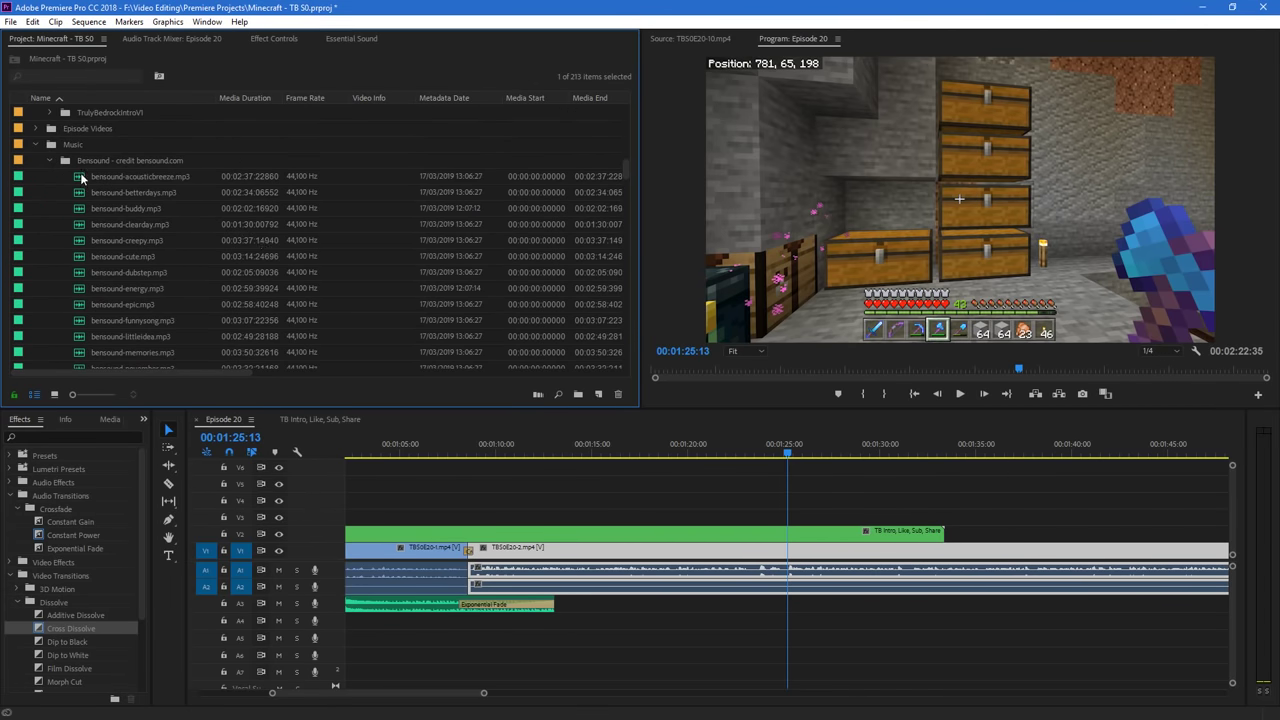
double_click(80, 226)
key("space")
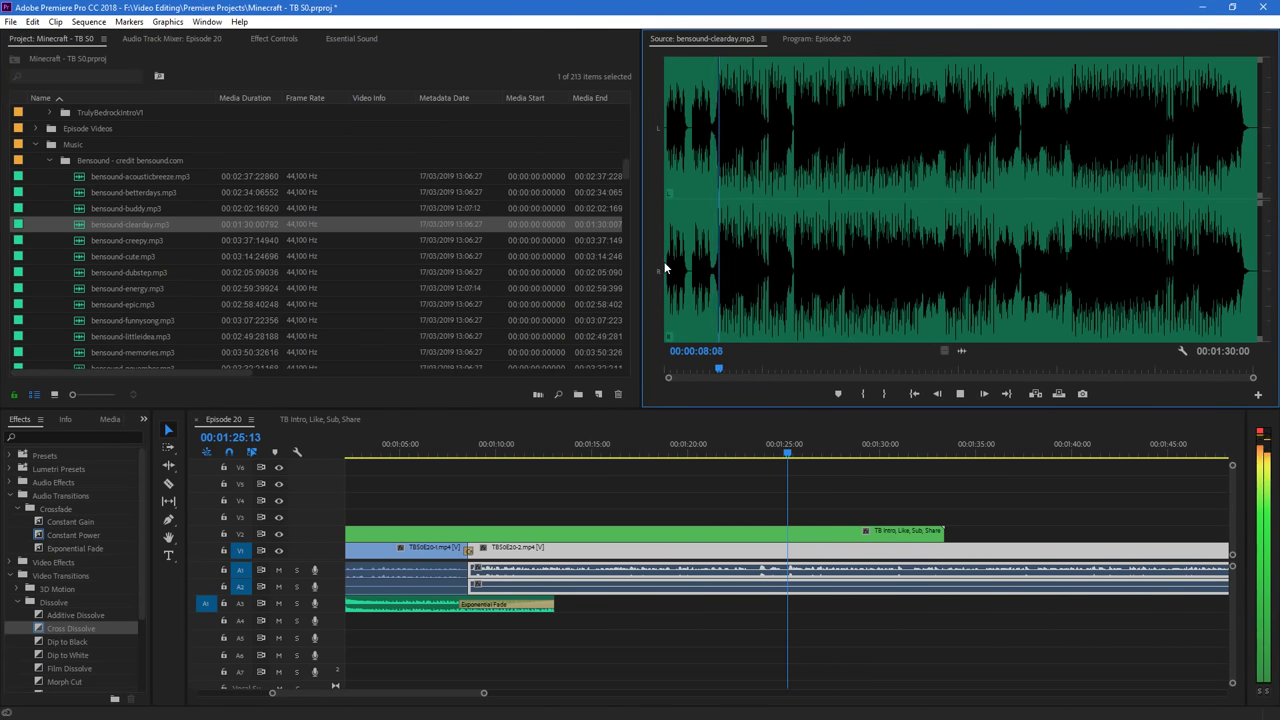
left_click(666, 268)
key("space")
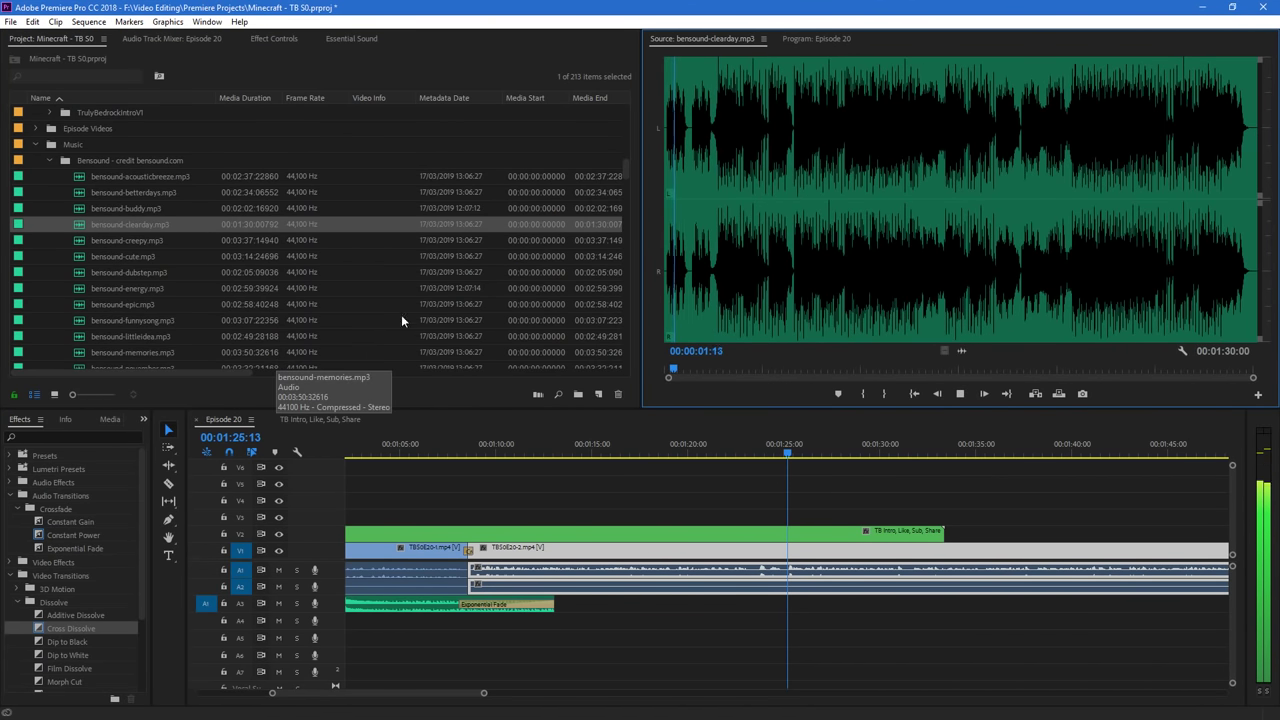
key("space")
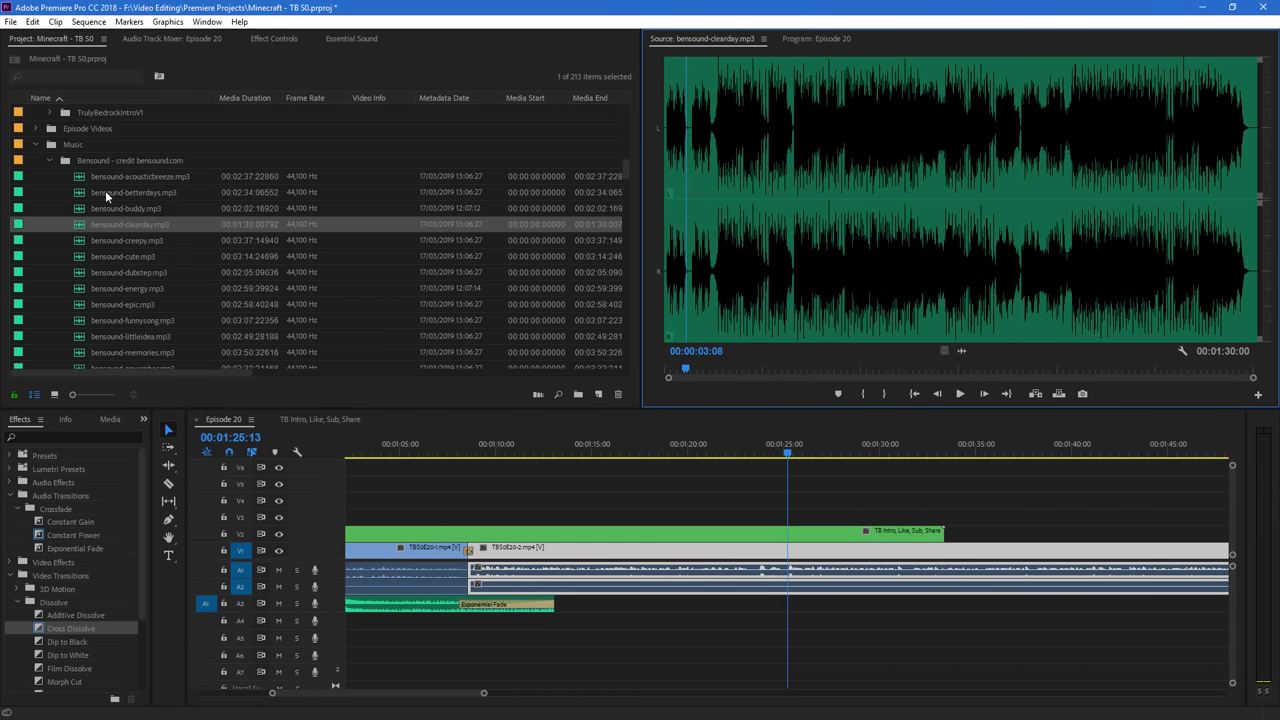
Place bensound-ukulele.mp3 on track A3 at the playhead
scroll(108, 285, "down", 4)
left_click(97, 305)
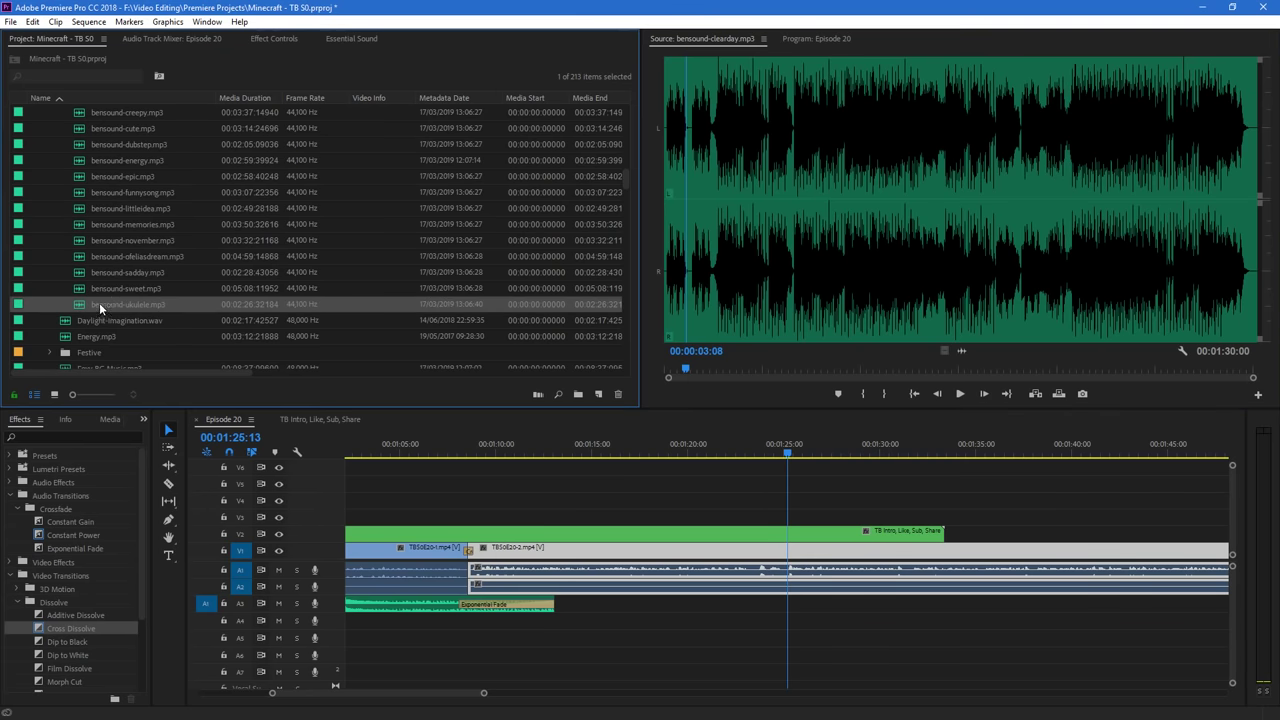
scroll(105, 290, "up", 2)
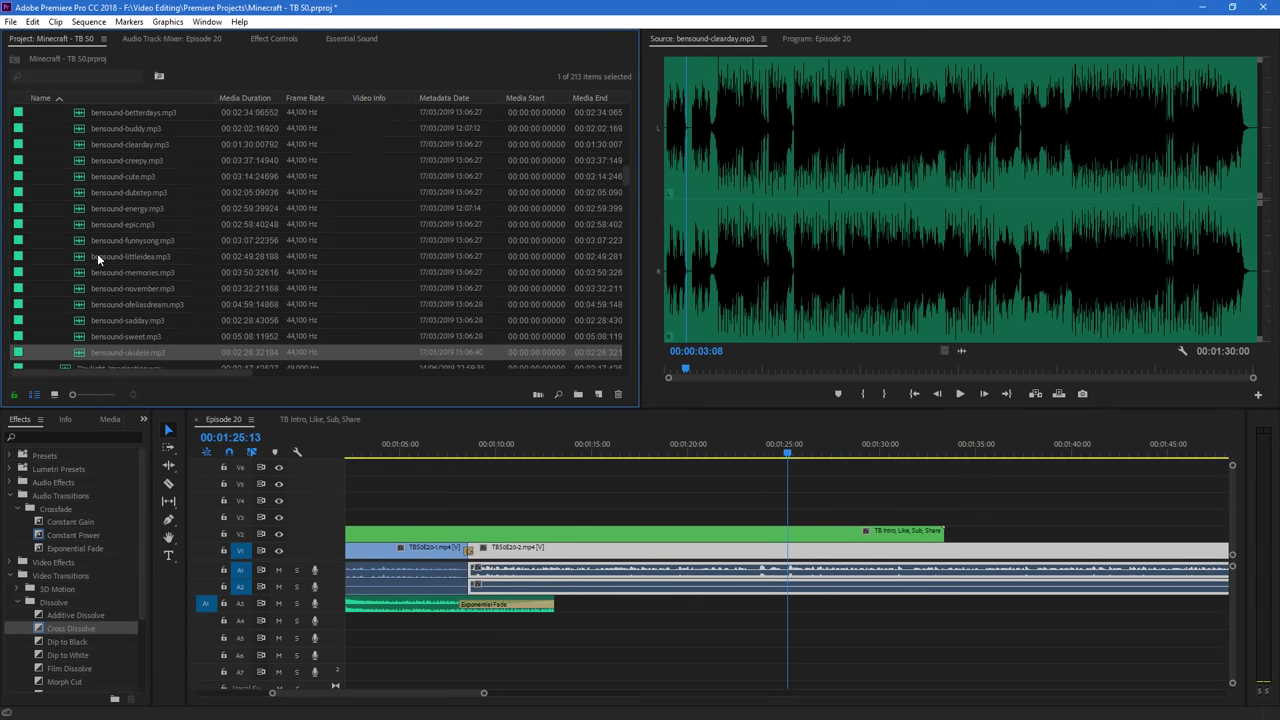
left_click_drag(100, 352, 790, 604)
Play the sequence from 01:22:29 and again from 01:26:39 to hear the ukulele music
left_click(737, 453)
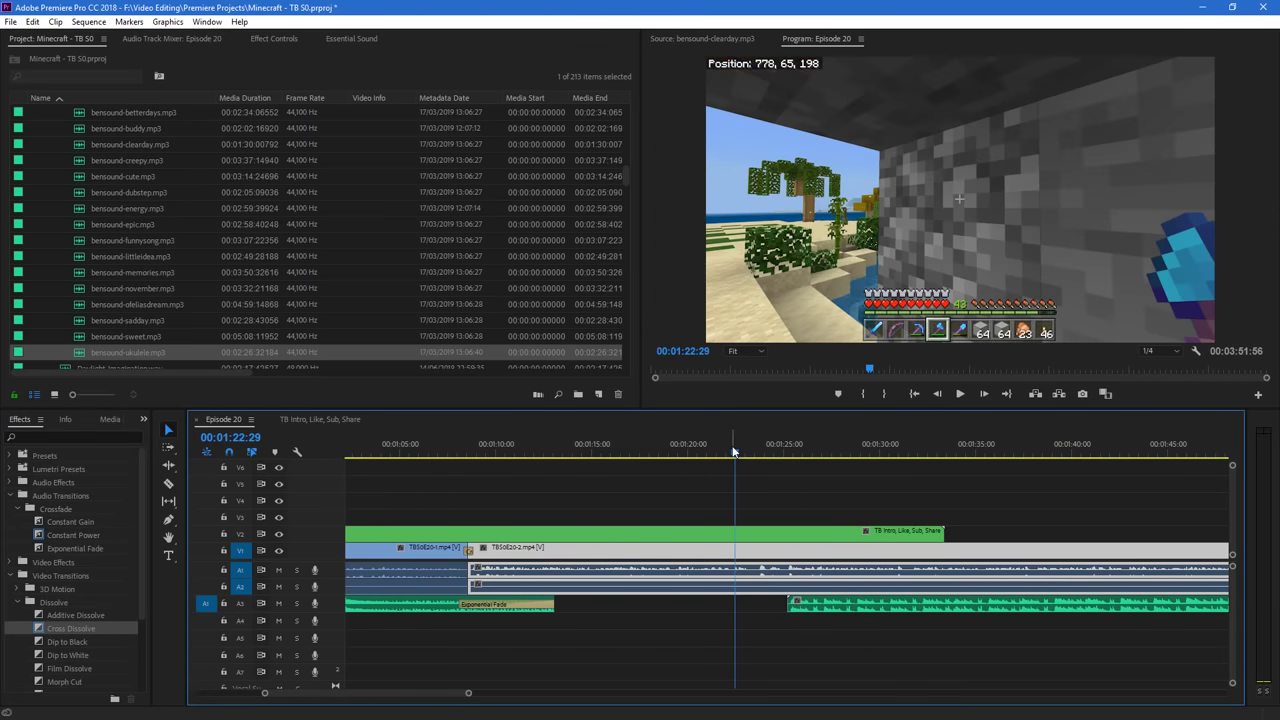
key("space")
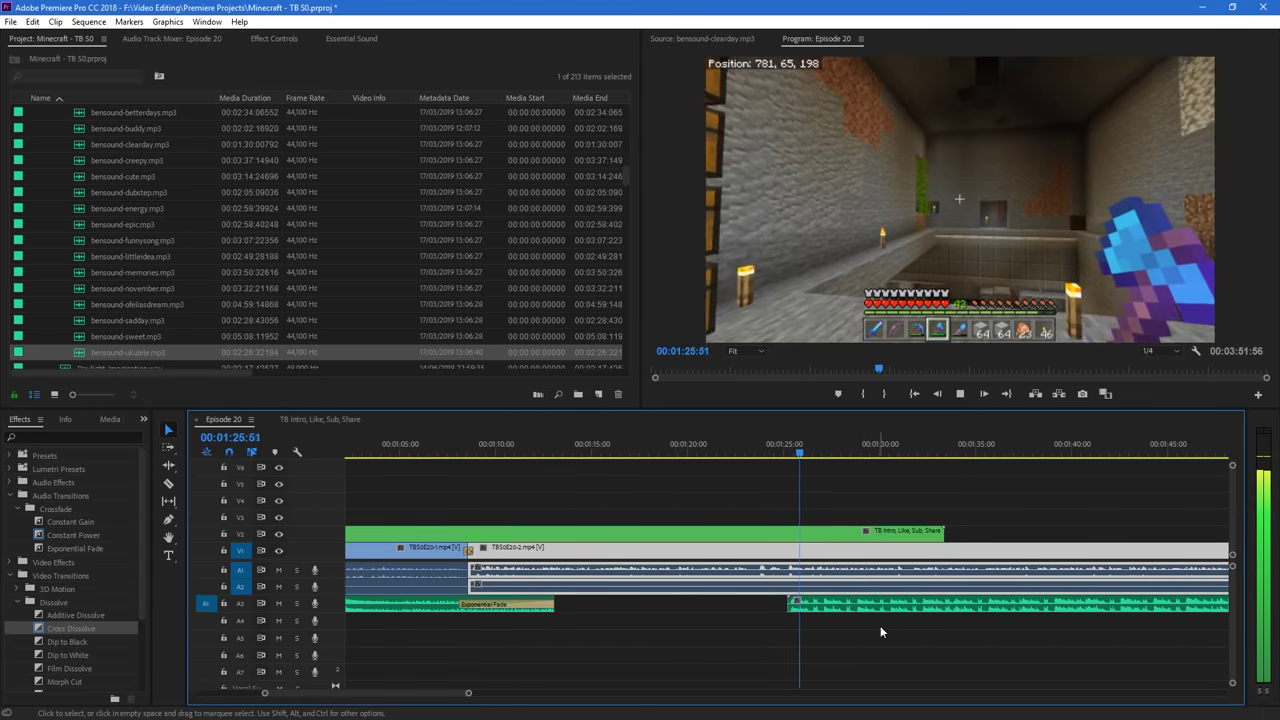
left_click_drag(430, 694, 447, 694)
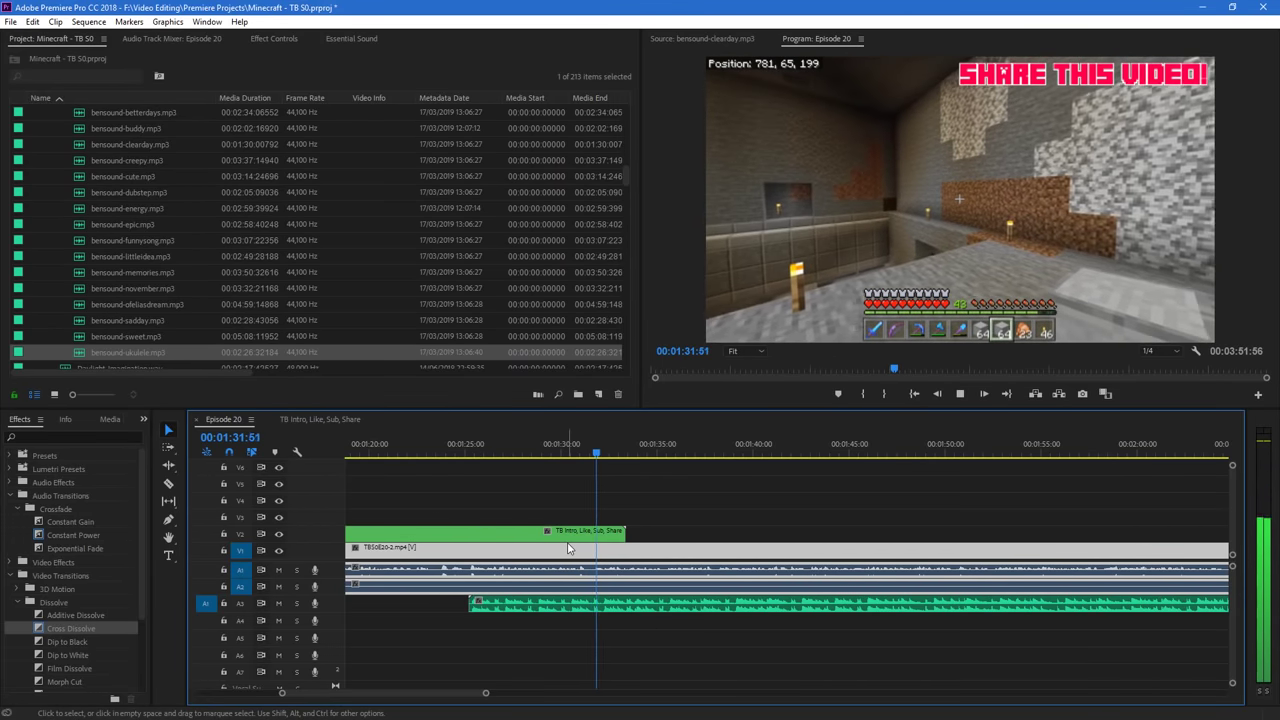
key("space")
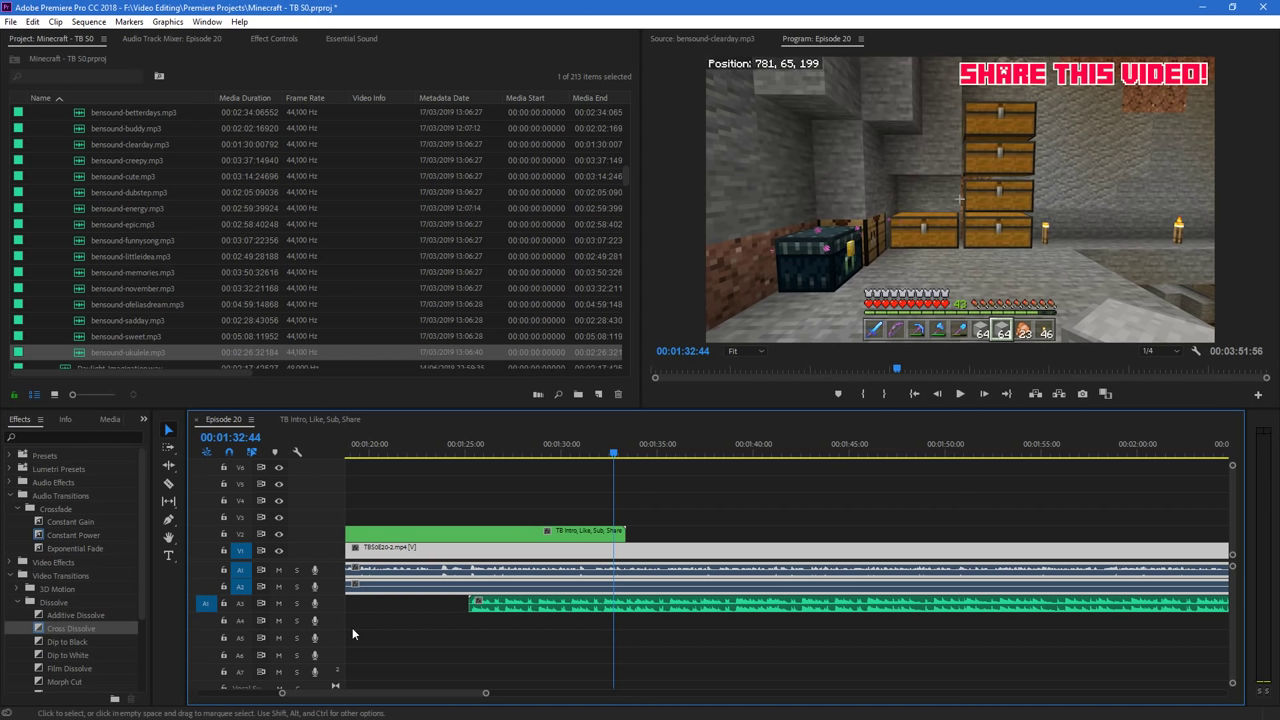
left_click(498, 440)
key("space")
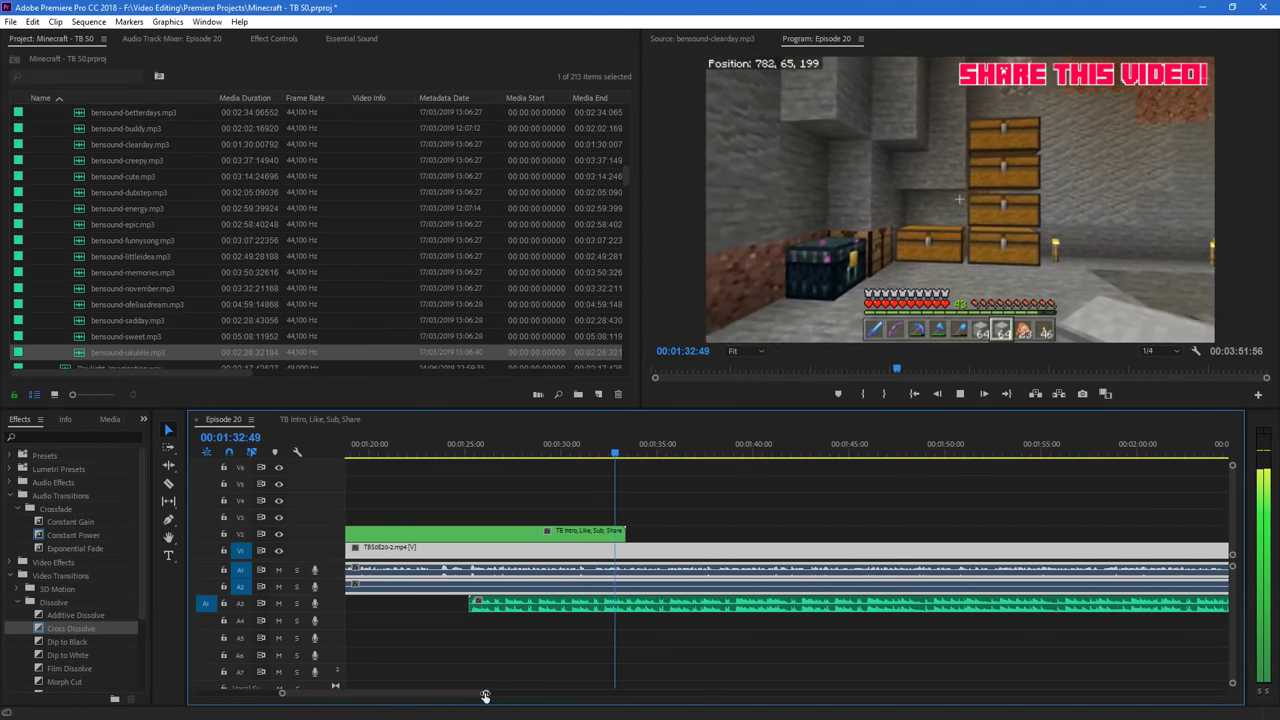
left_click_drag(485, 692, 462, 692)
Drag the ukulele music clip from A3 down to A5 and park the playhead at 01:25:00
key("space")
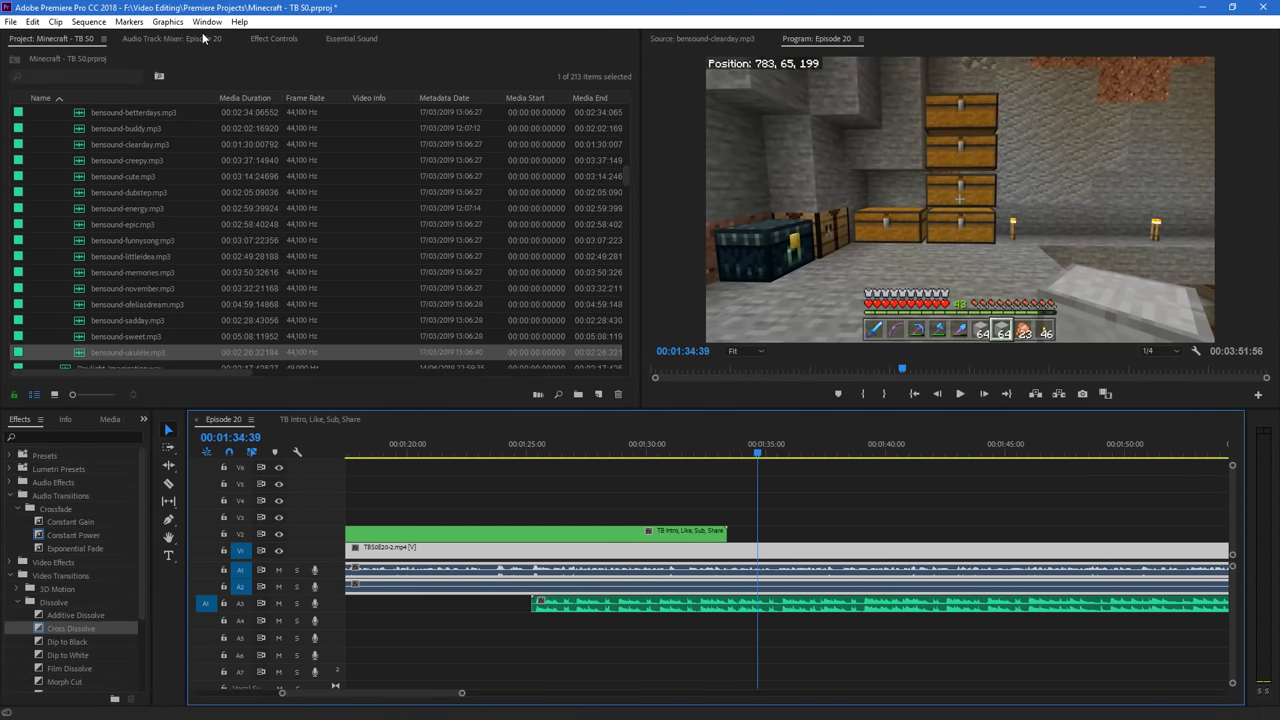
left_click(203, 38)
scroll(338, 347, "down", 1)
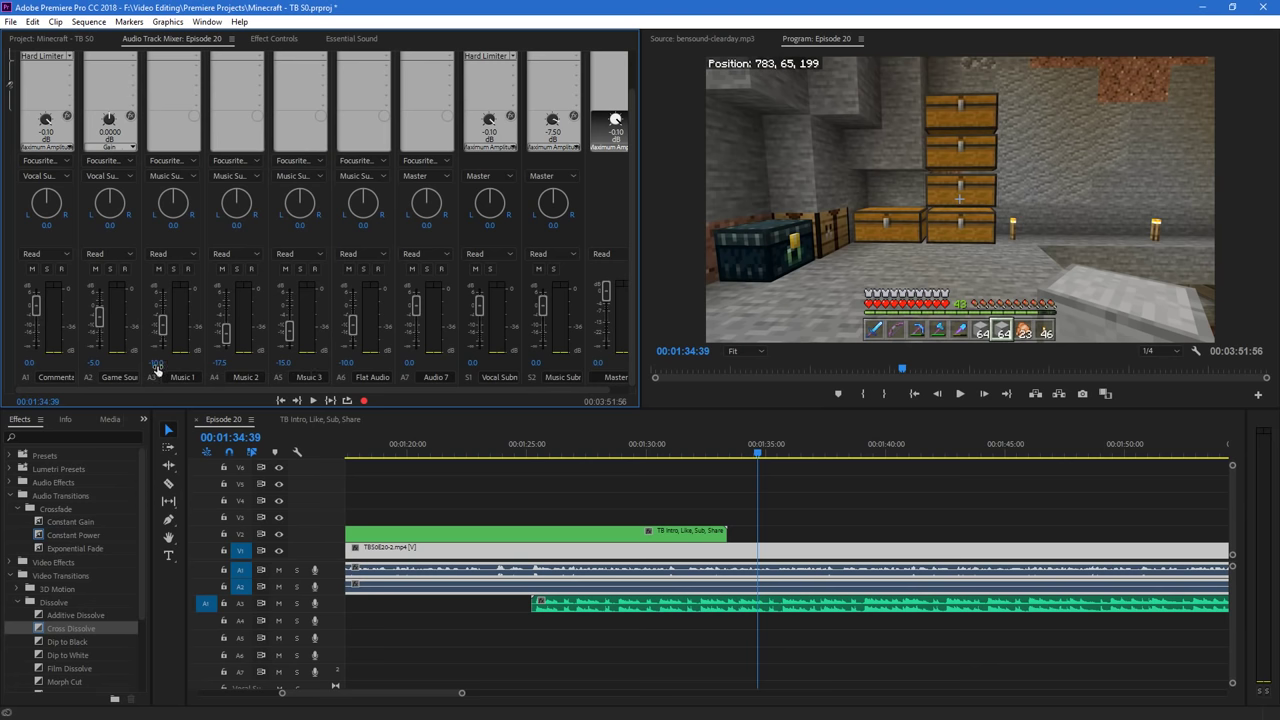
left_click(592, 604)
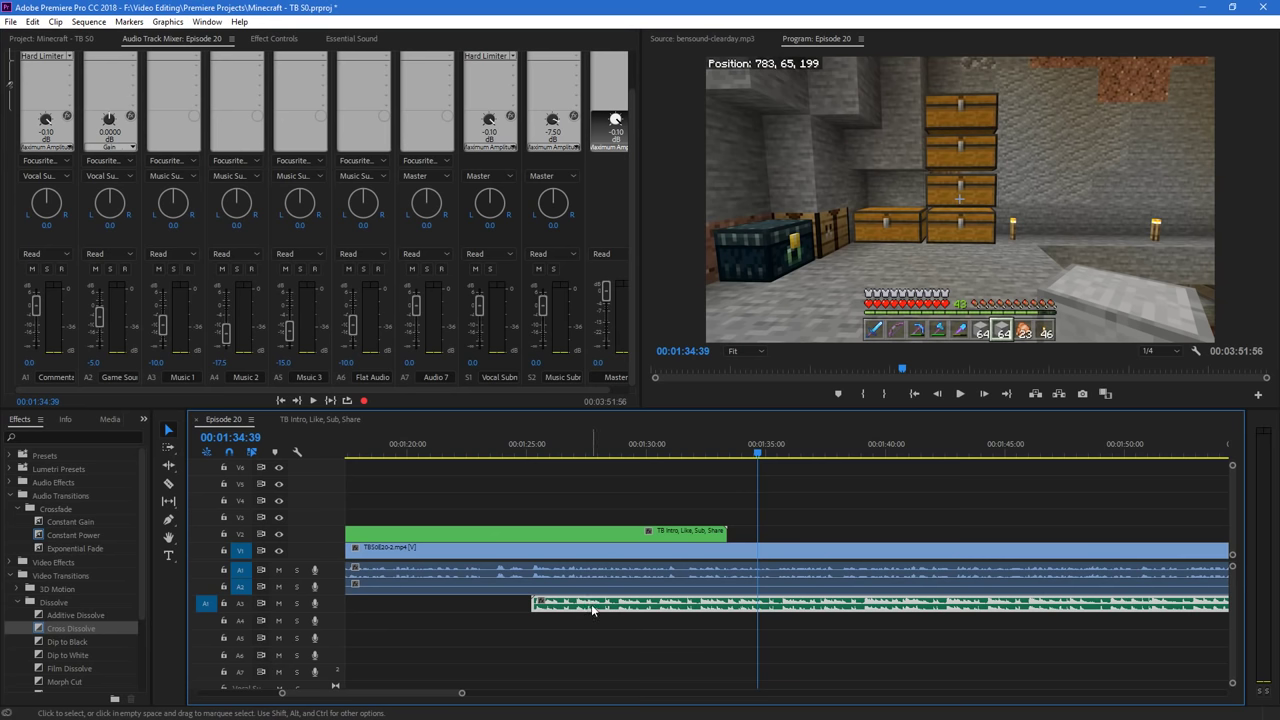
left_click_drag(591, 604, 598, 645)
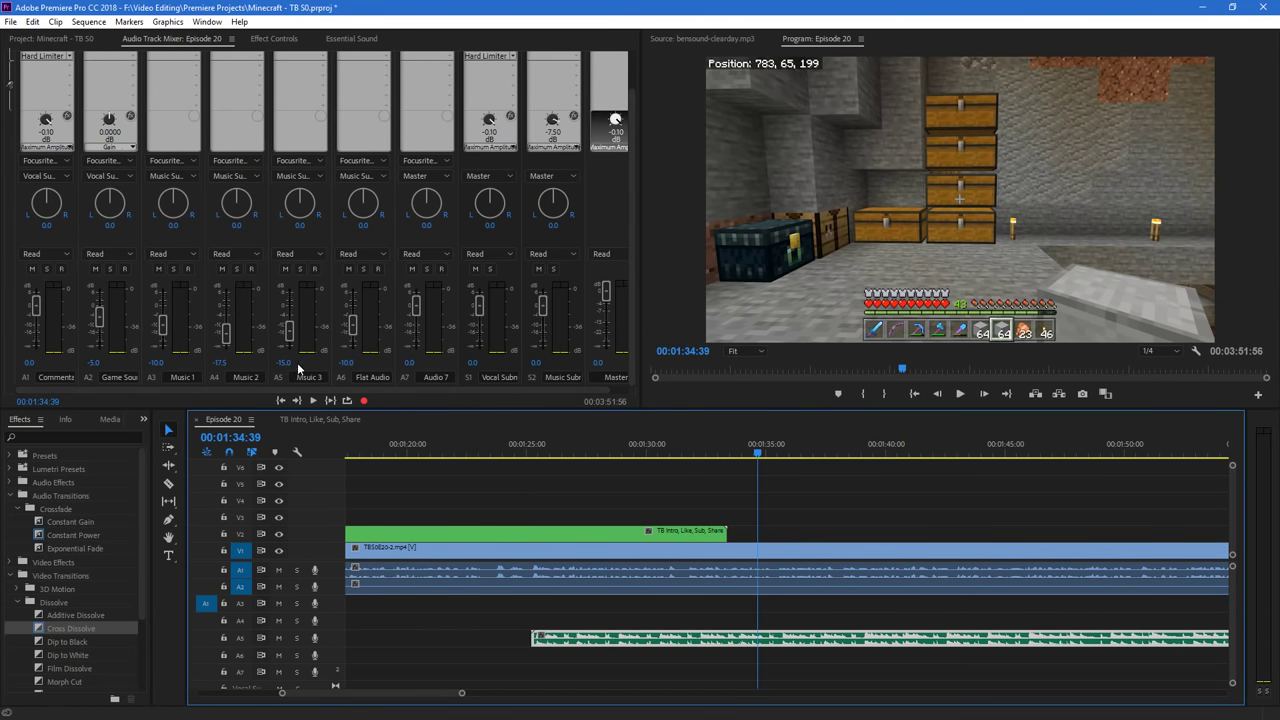
left_click(527, 452)
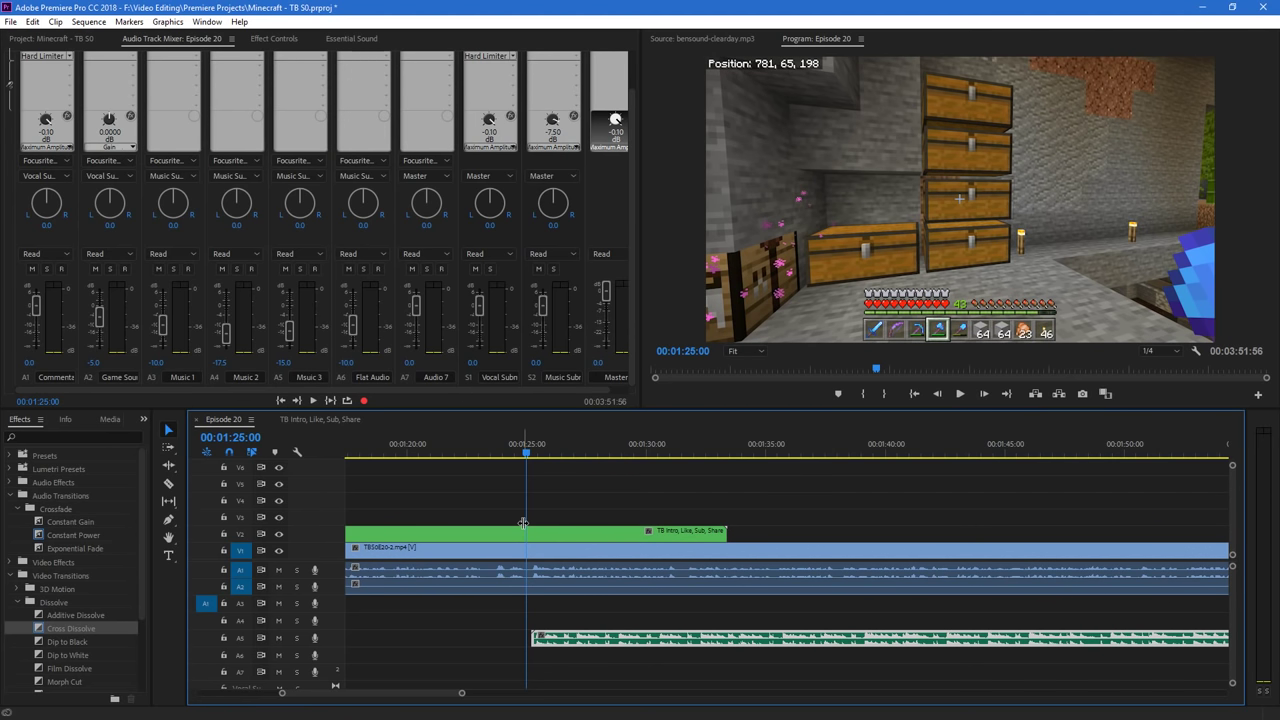
Play from 01:25:07 to check the A5 music under the TBS0E20-2.mp4 gameplay
left_click(530, 458)
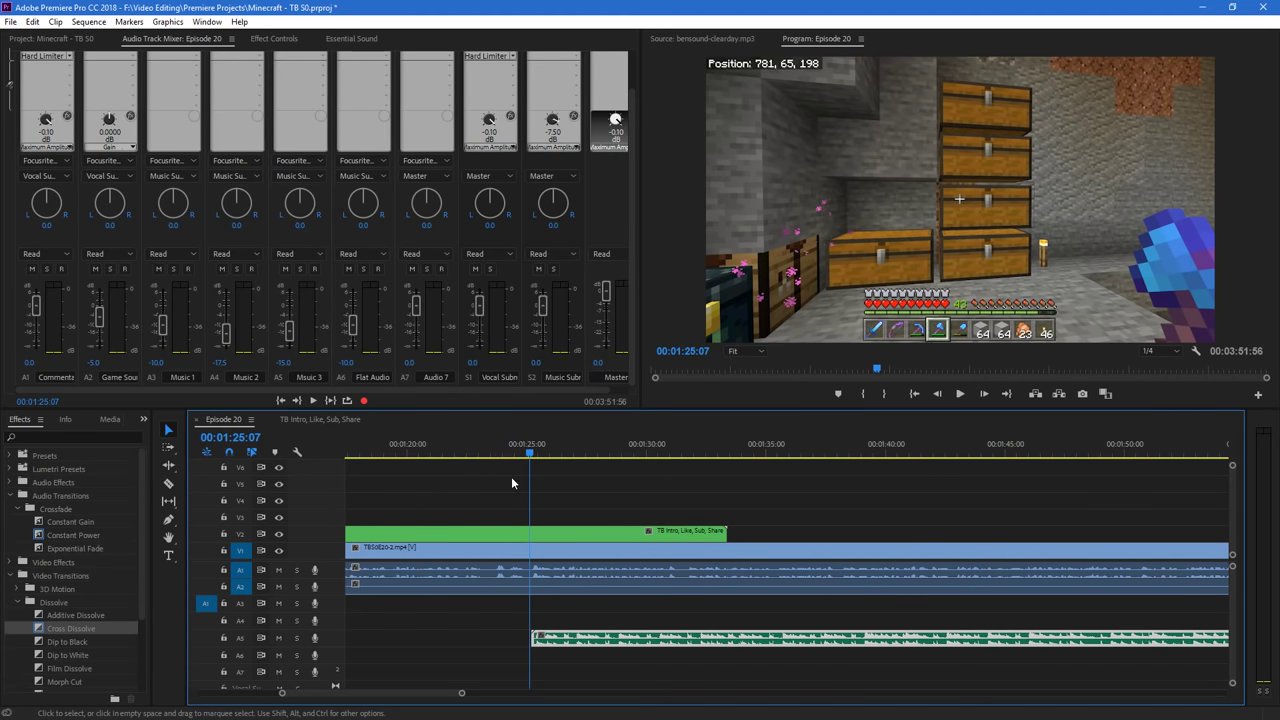
key("space")
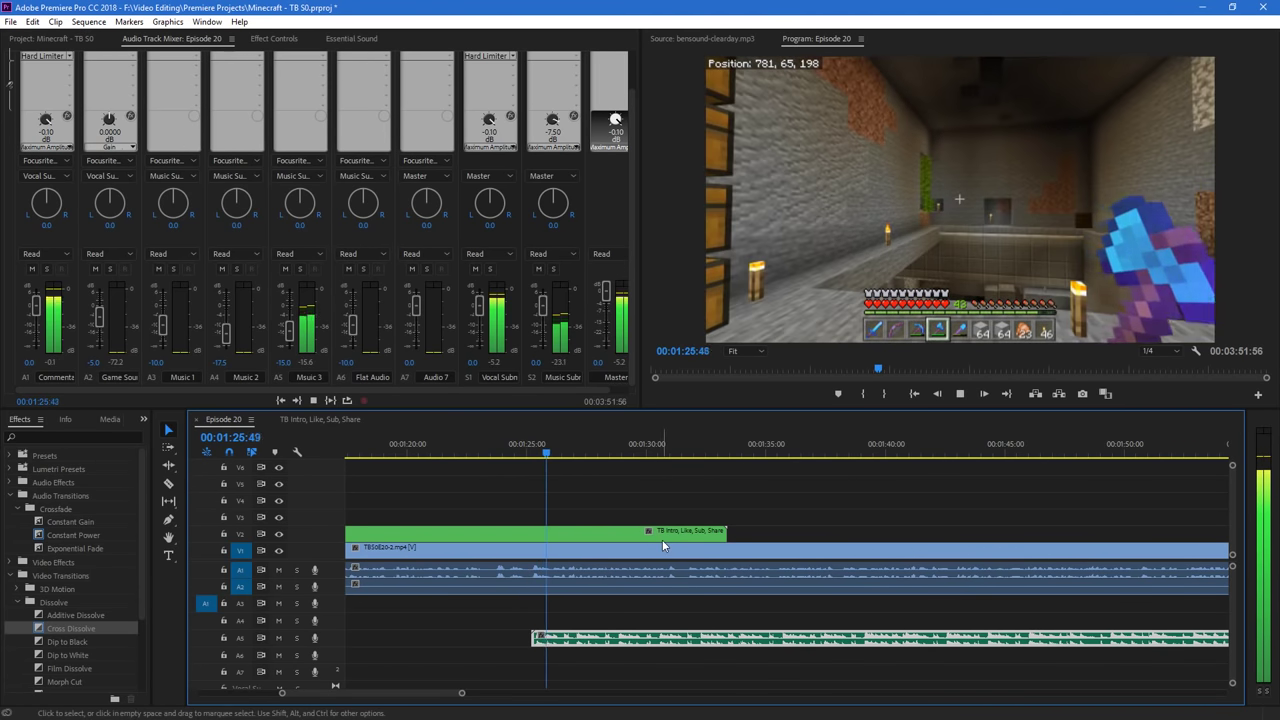
scroll(430, 700, "down", 4)
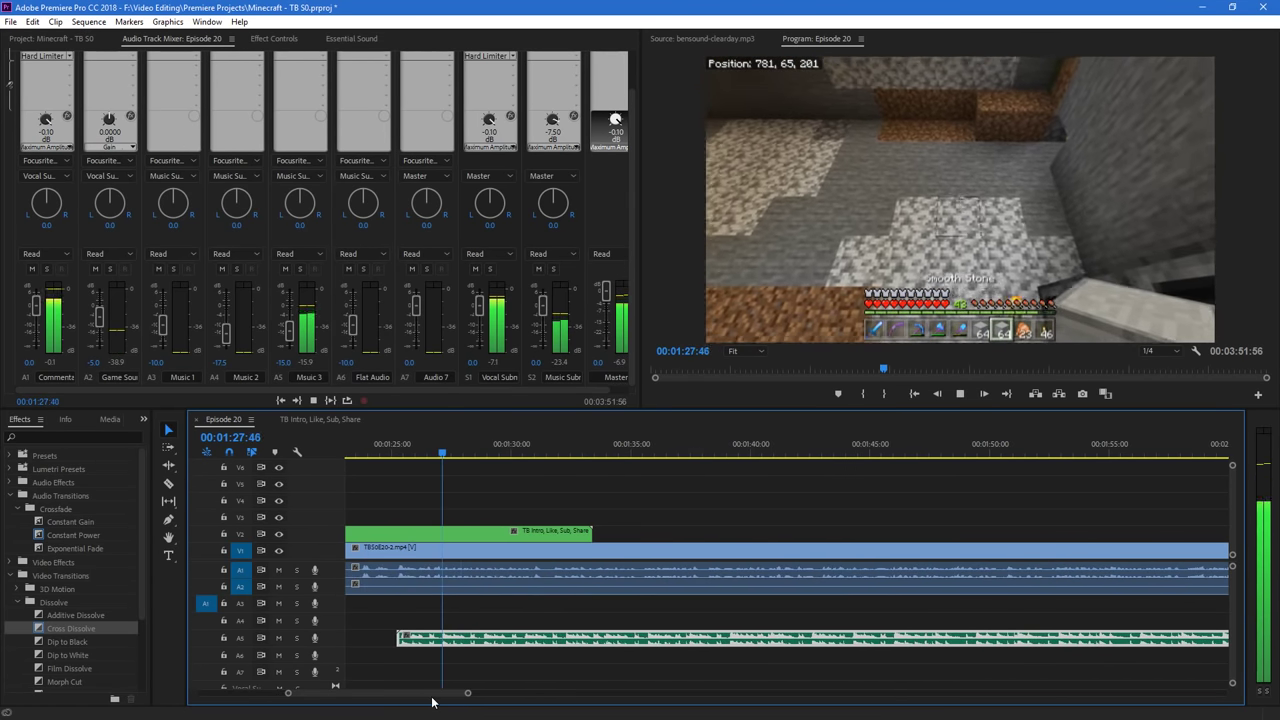
scroll(627, 625, "down", 3)
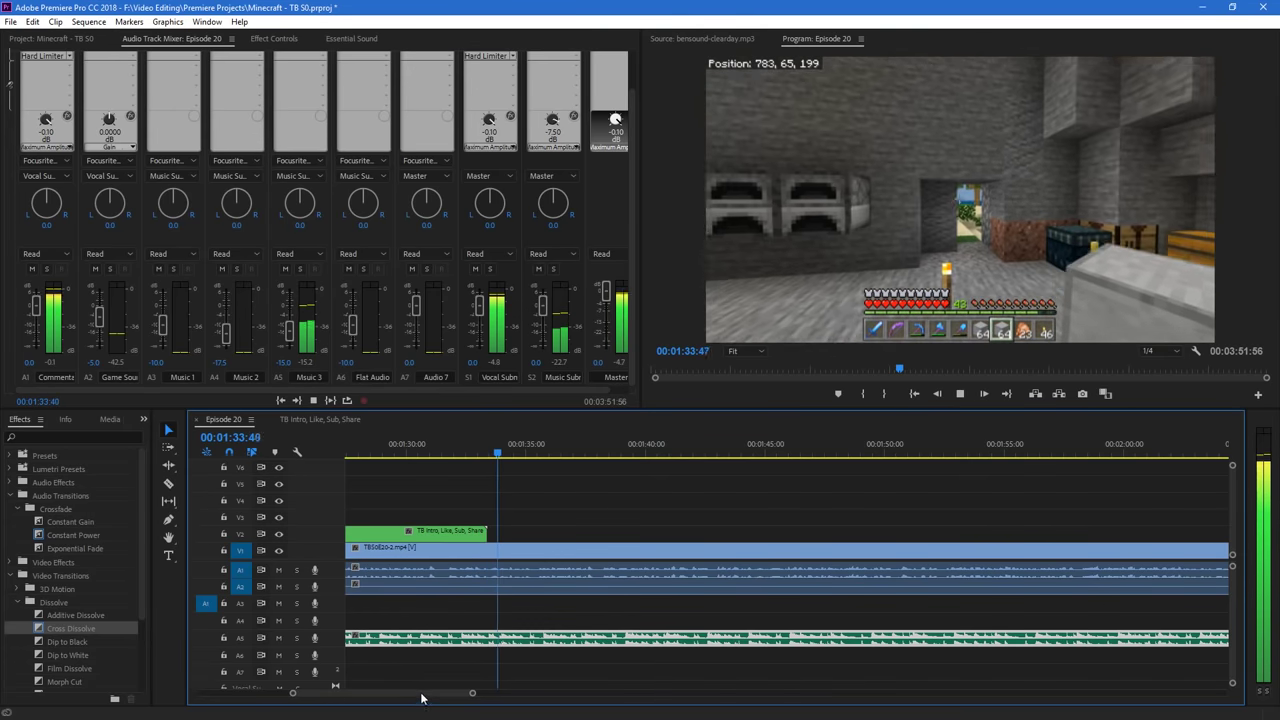
left_click_drag(421, 698, 427, 698)
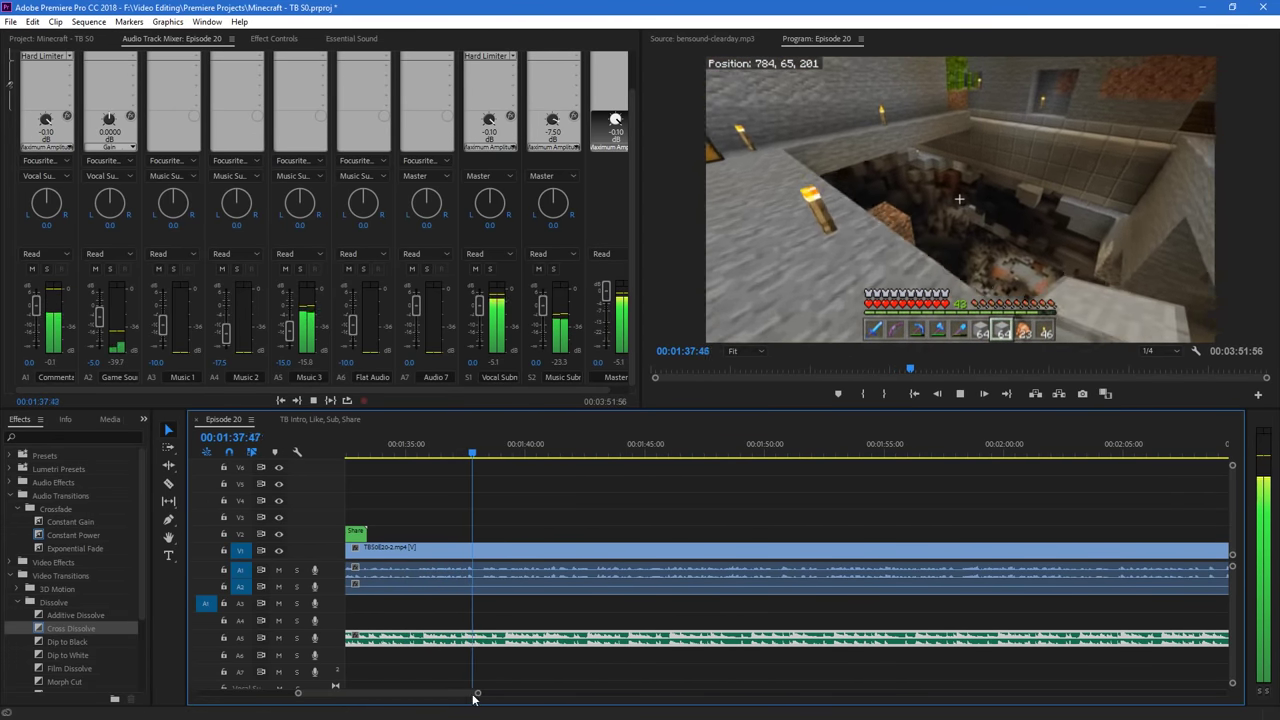
left_click_drag(476, 695, 485, 697)
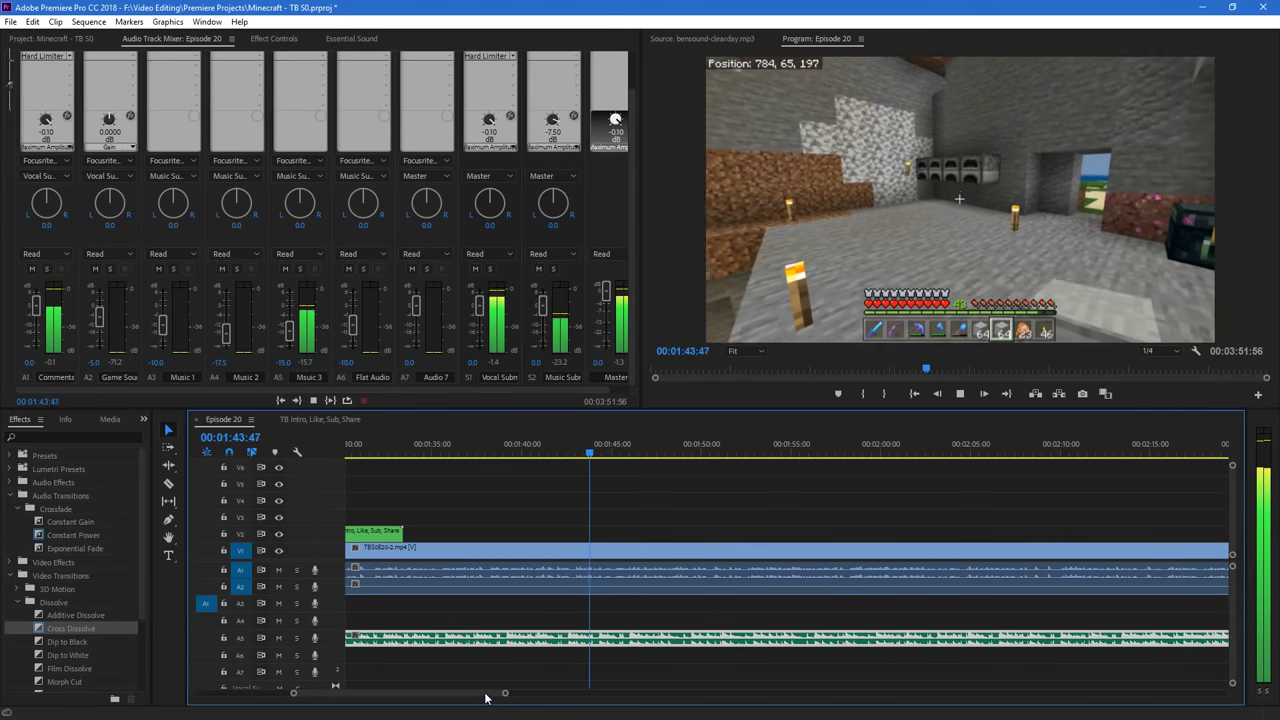
left_click_drag(485, 698, 497, 697)
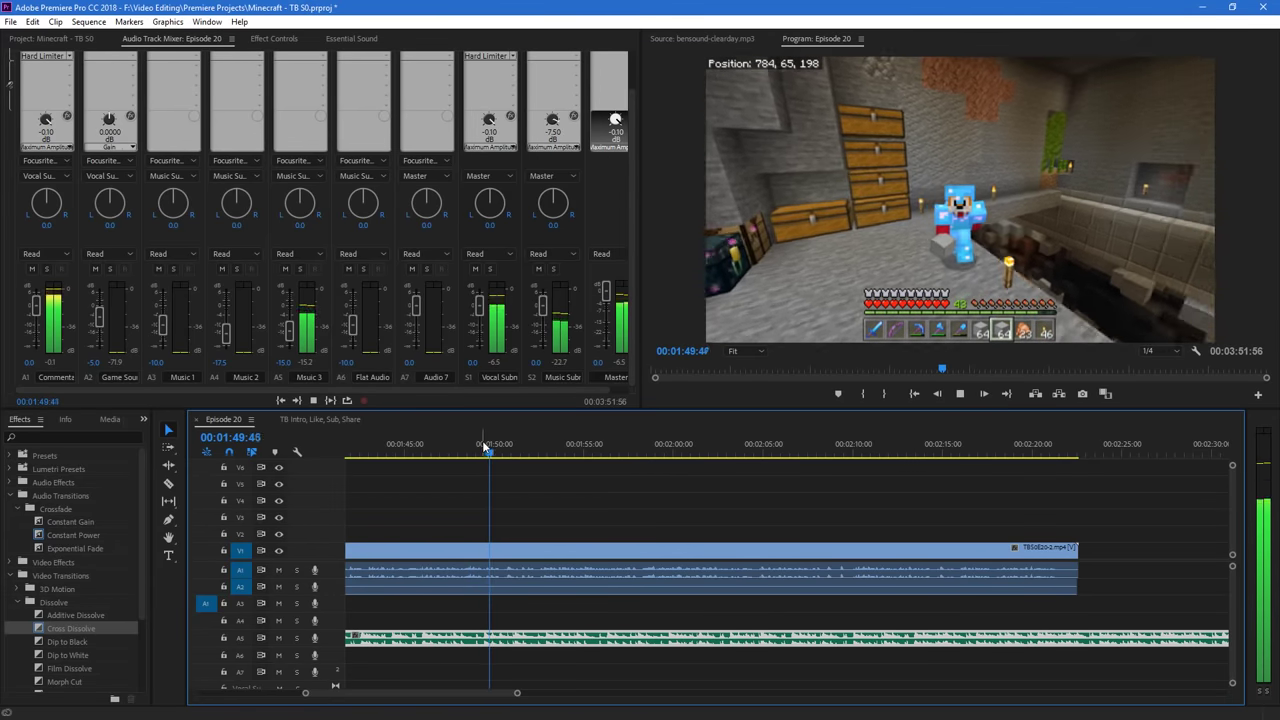
Drop TBS0E20-3.mp4 from the Project list onto V1 right where TBS0E20-2.mp4 ends
left_click(59, 40)
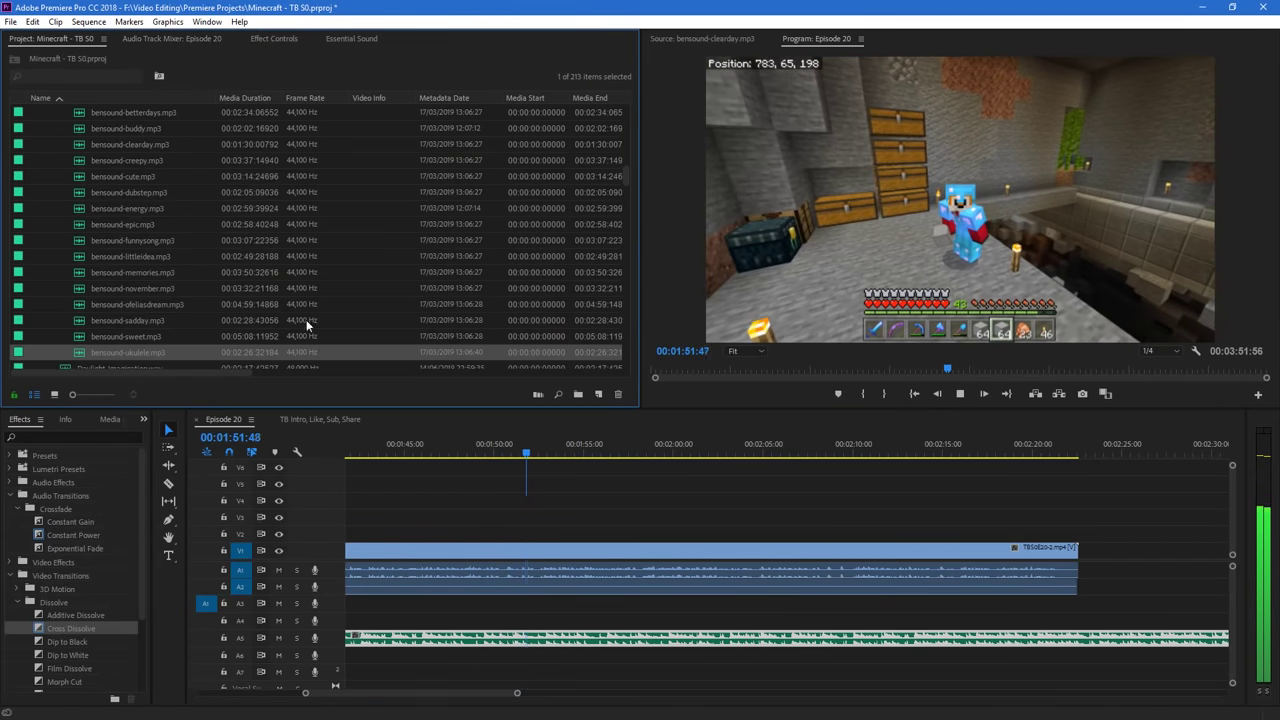
scroll(345, 290, "down", 10)
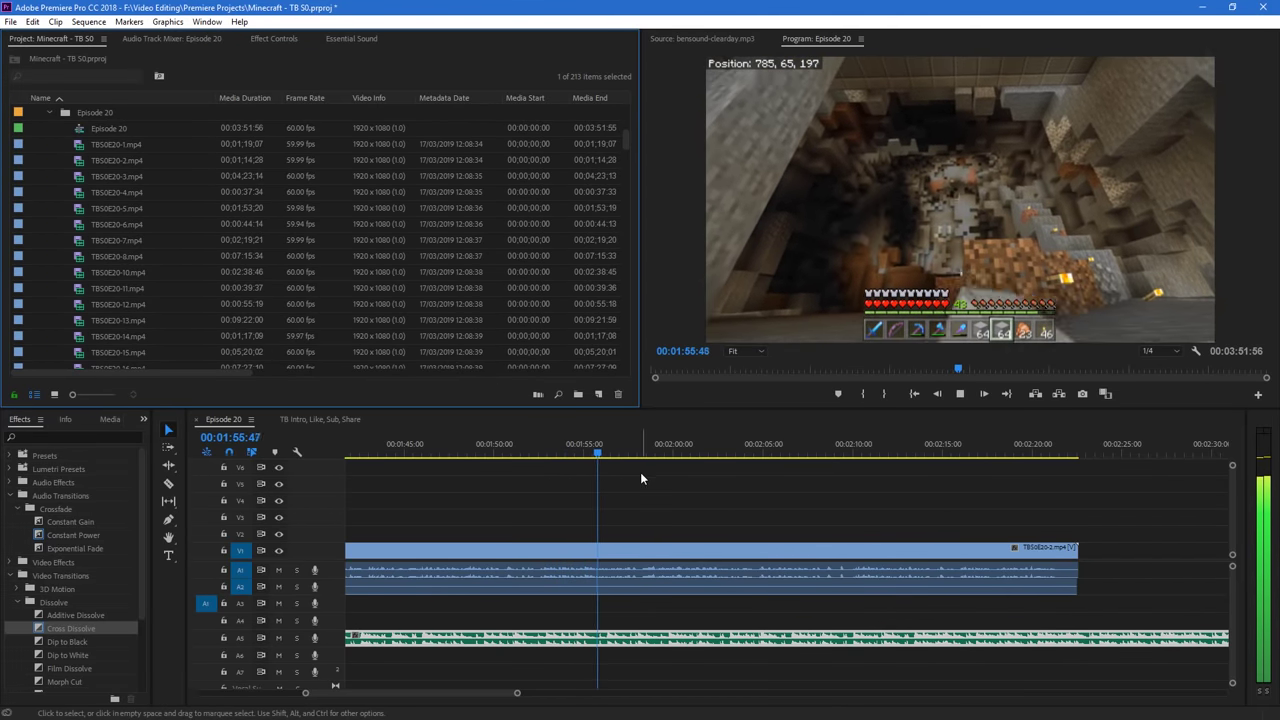
left_click(1073, 555)
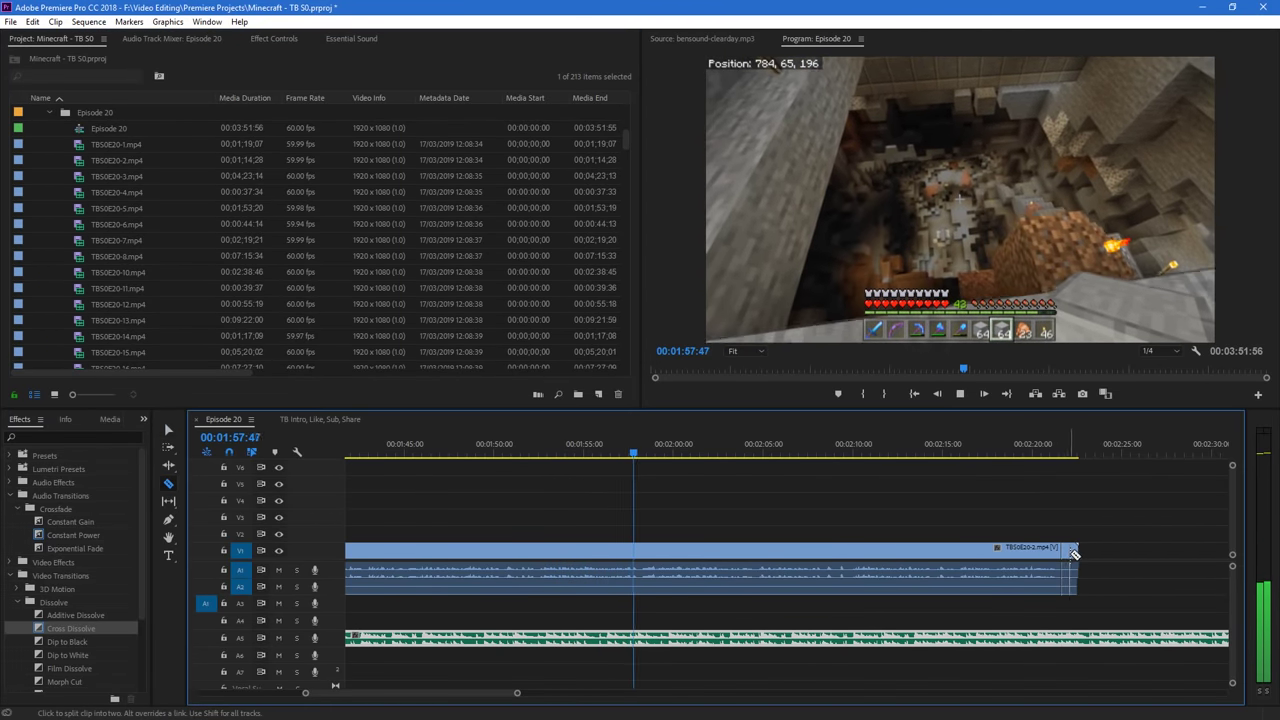
left_click(1073, 556)
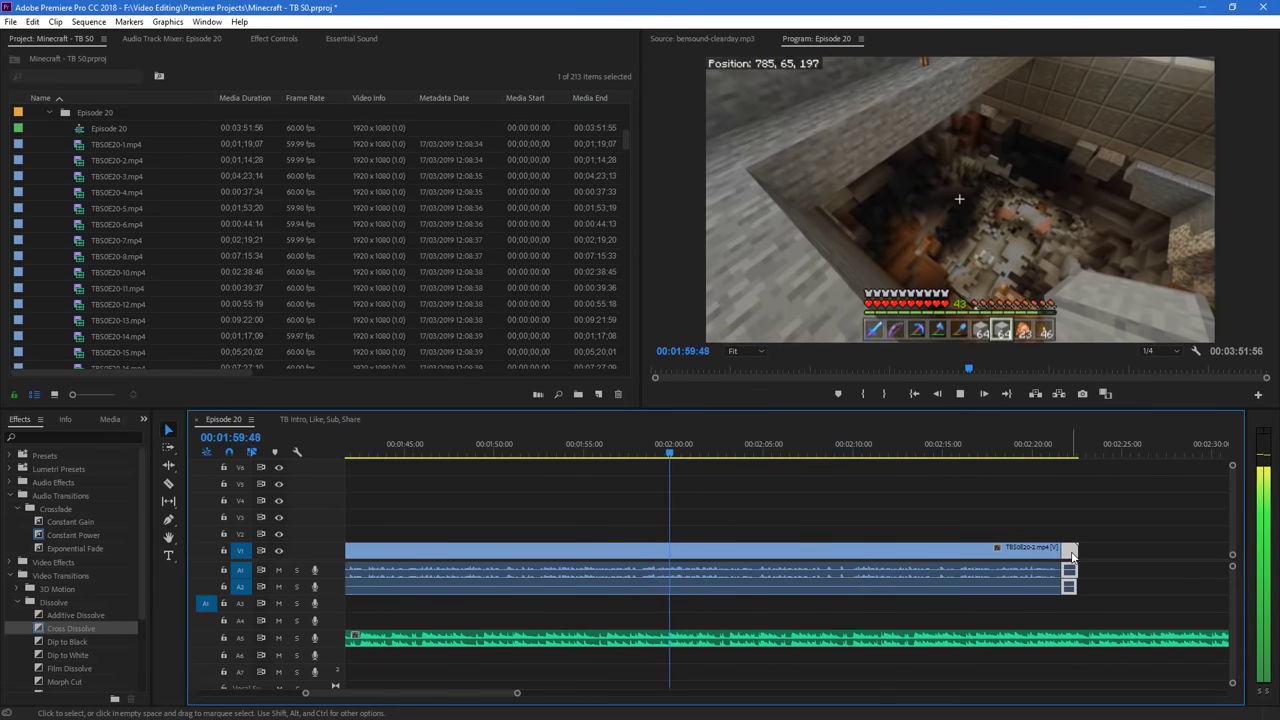
left_click_drag(100, 177, 1070, 566)
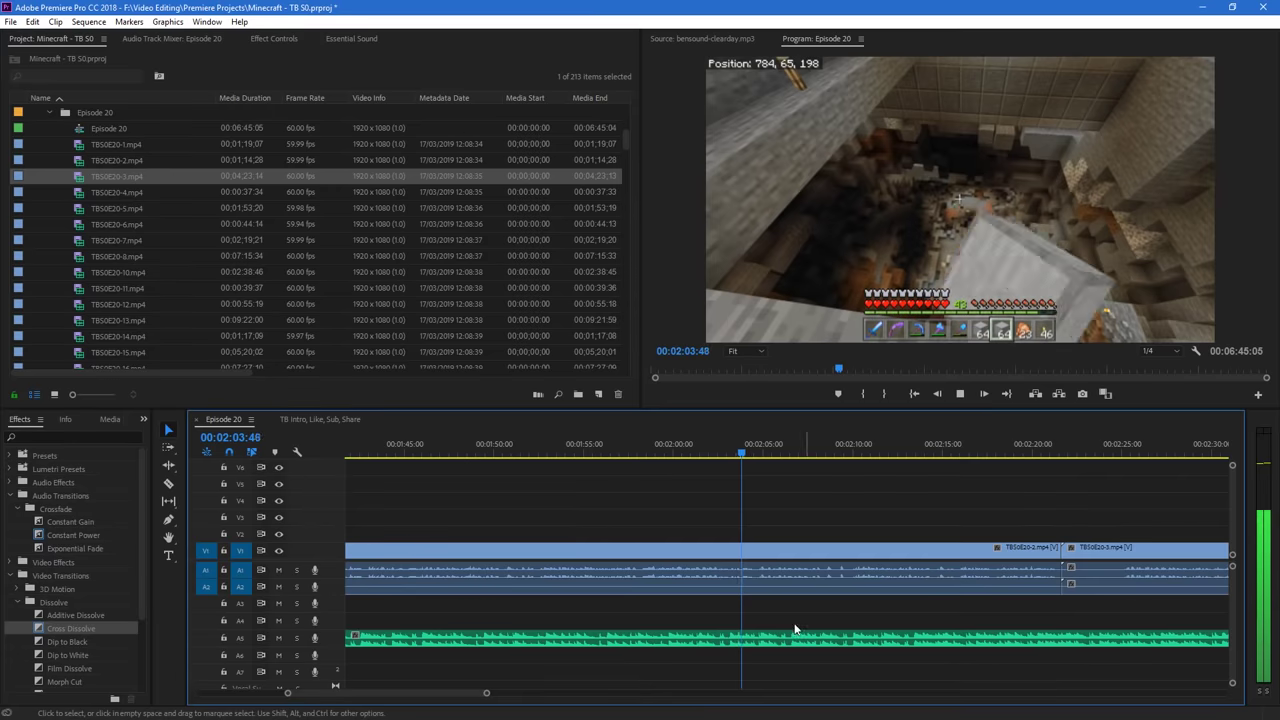
Split TBS0E20-3 near 02:25 and pull the later piece about two seconds left
left_click_drag(467, 693, 485, 697)
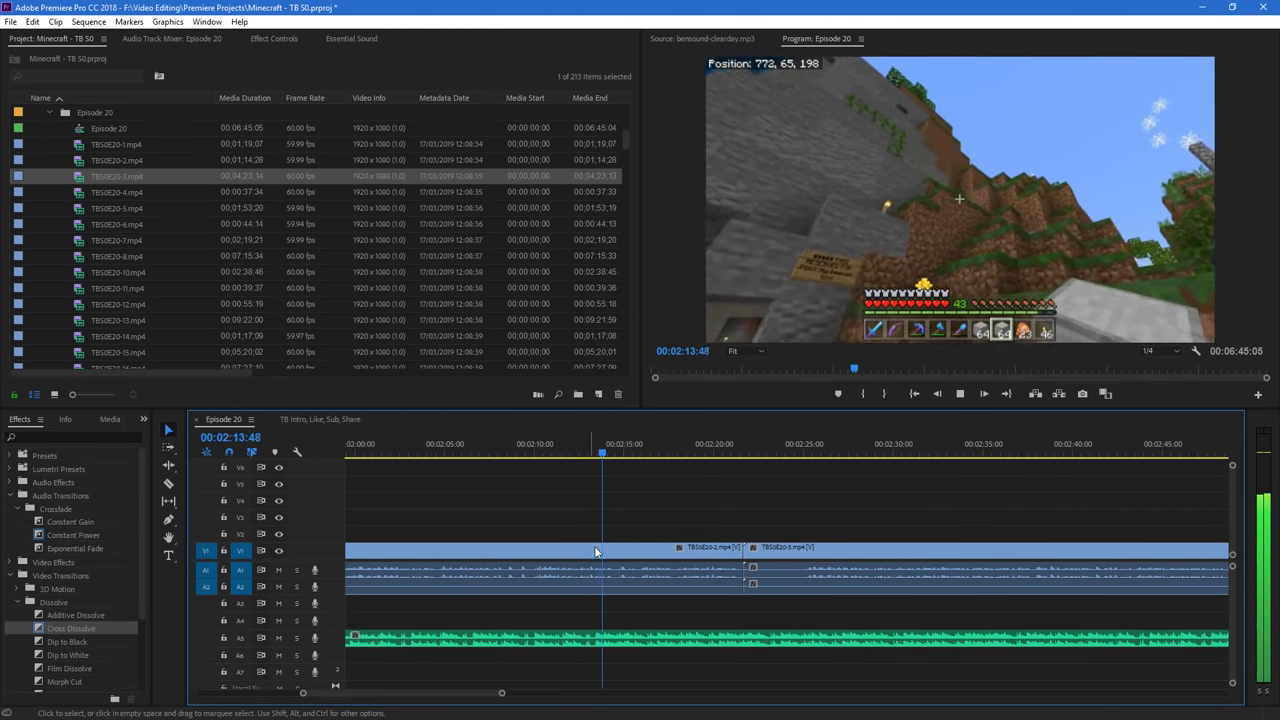
left_click(525, 445)
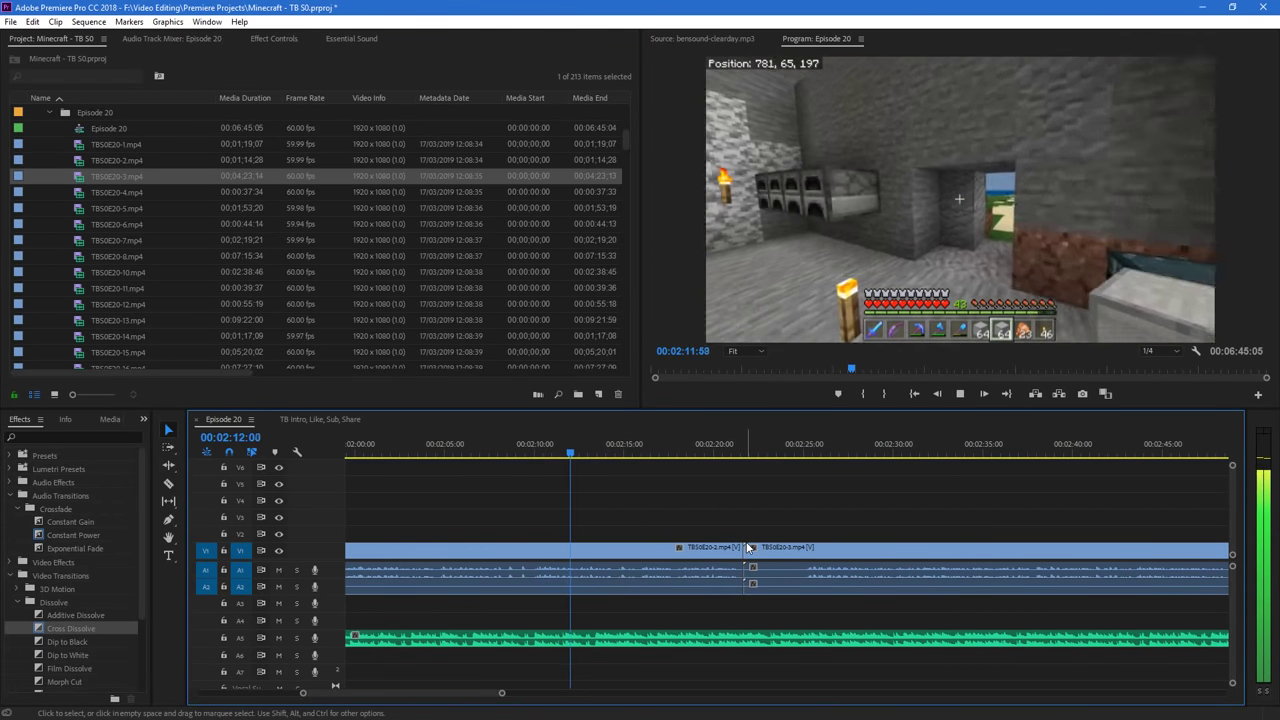
key("c")
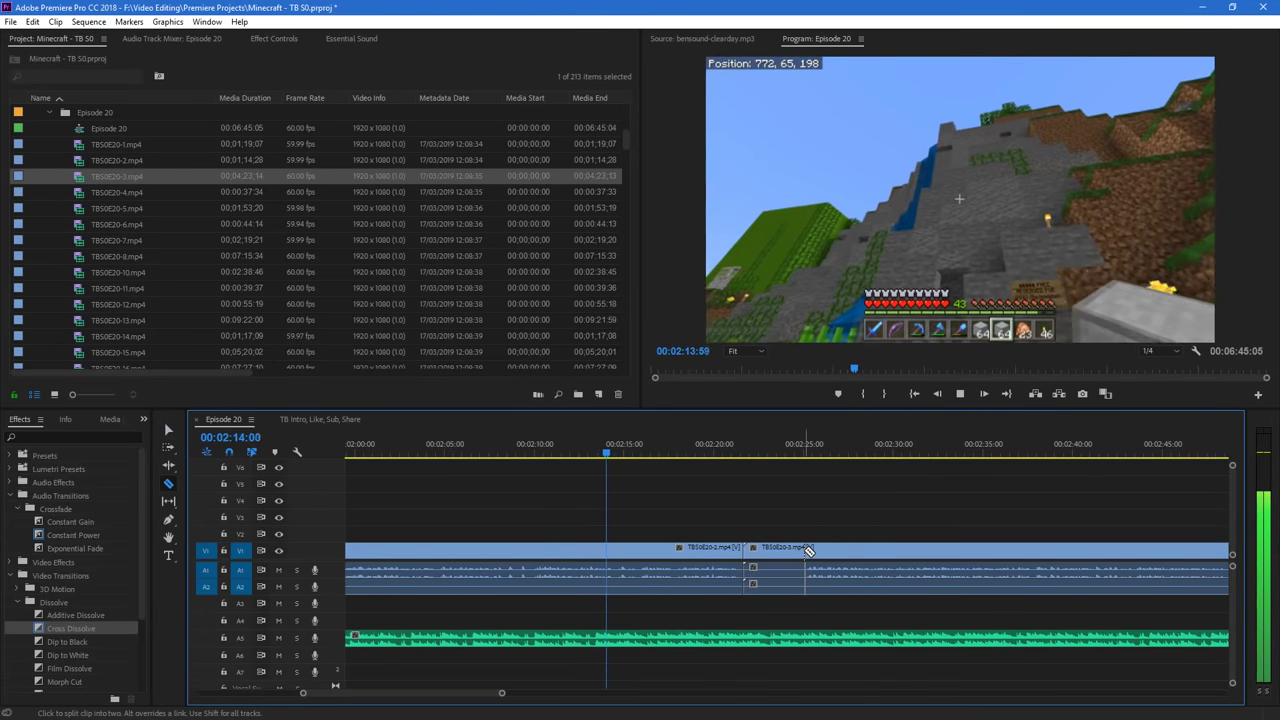
left_click(806, 551)
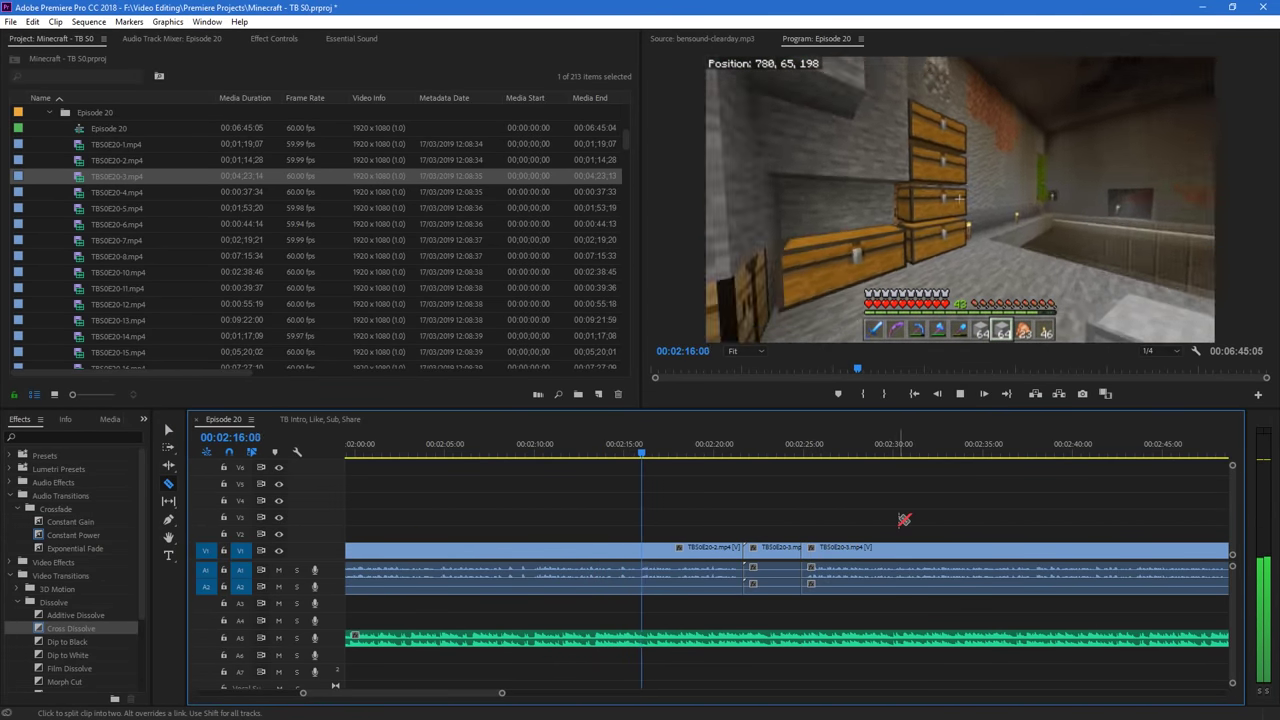
left_click(166, 427)
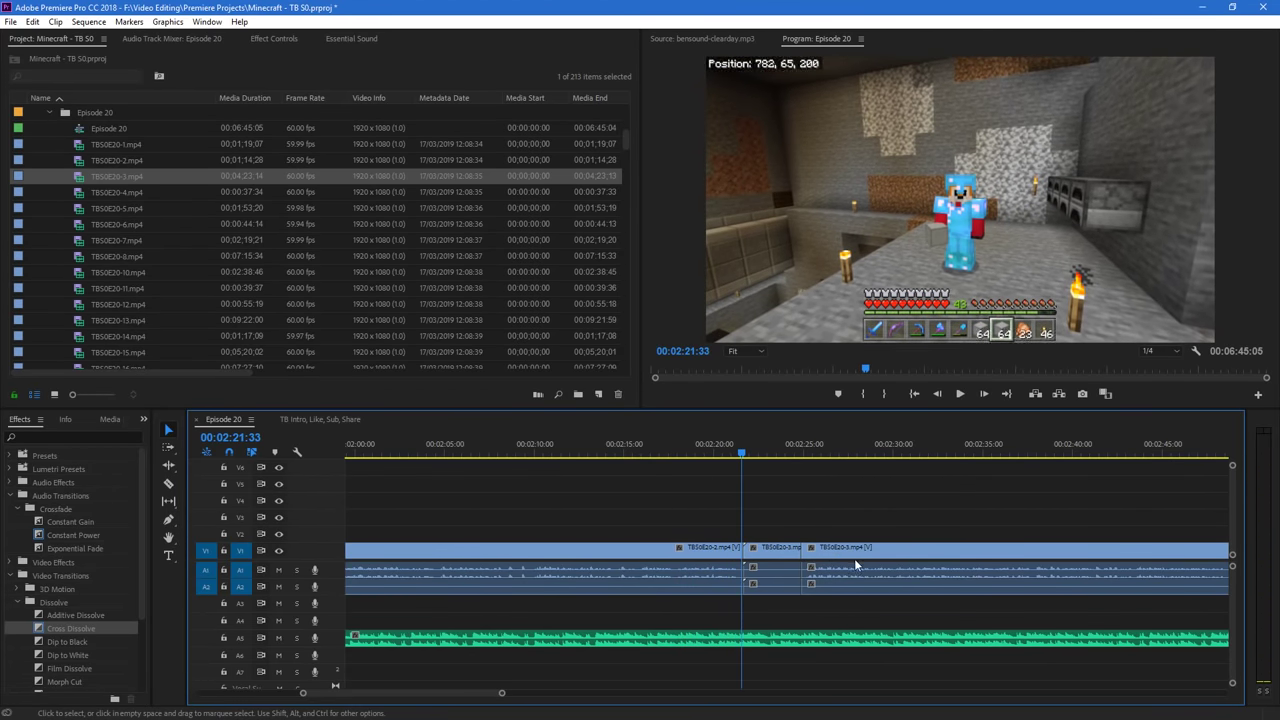
left_click_drag(854, 558, 810, 566)
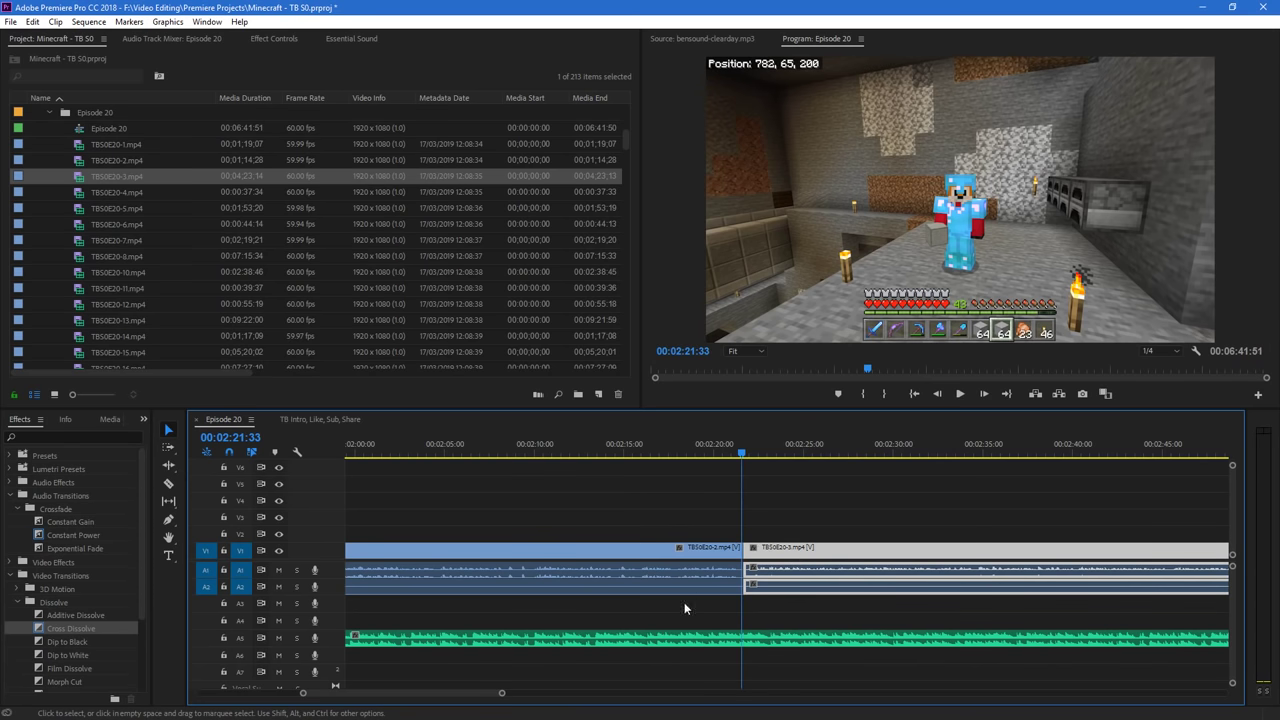
Add a Cross Dissolve at the TBS0E20-2/TBS0E20-3 cut and return to just before it
left_click_drag(70, 631, 743, 554)
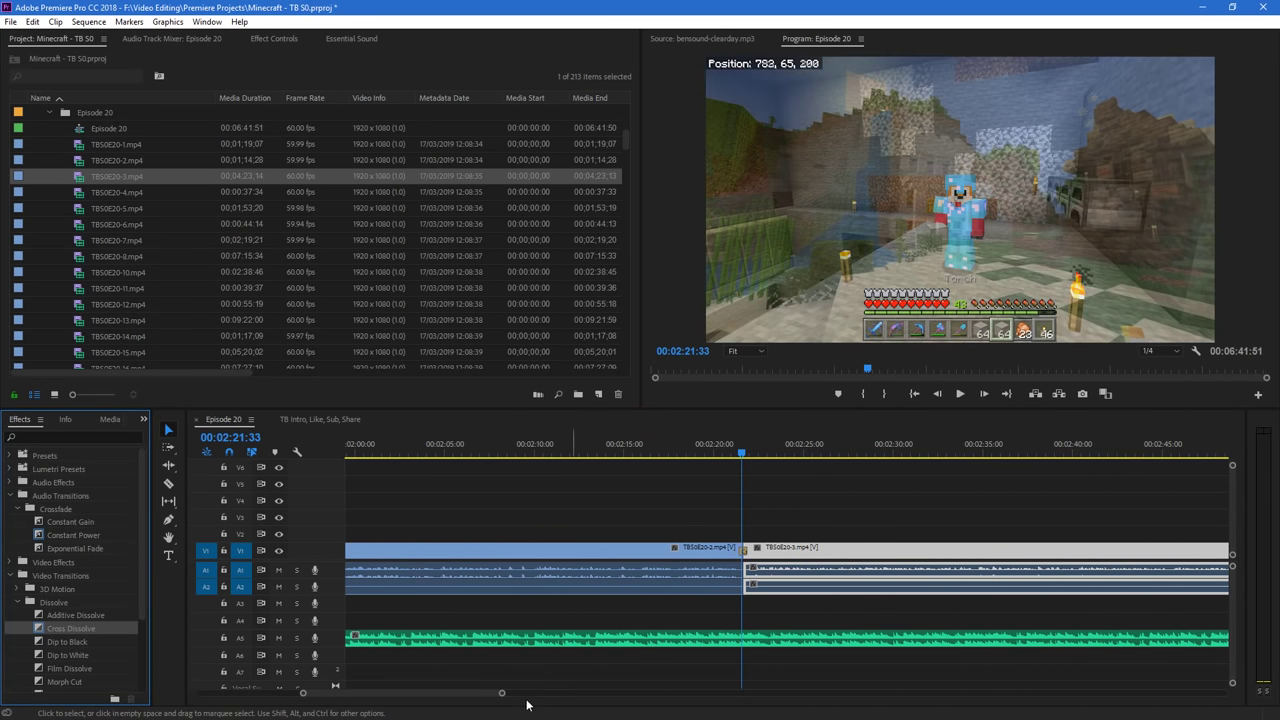
left_click_drag(502, 693, 454, 703)
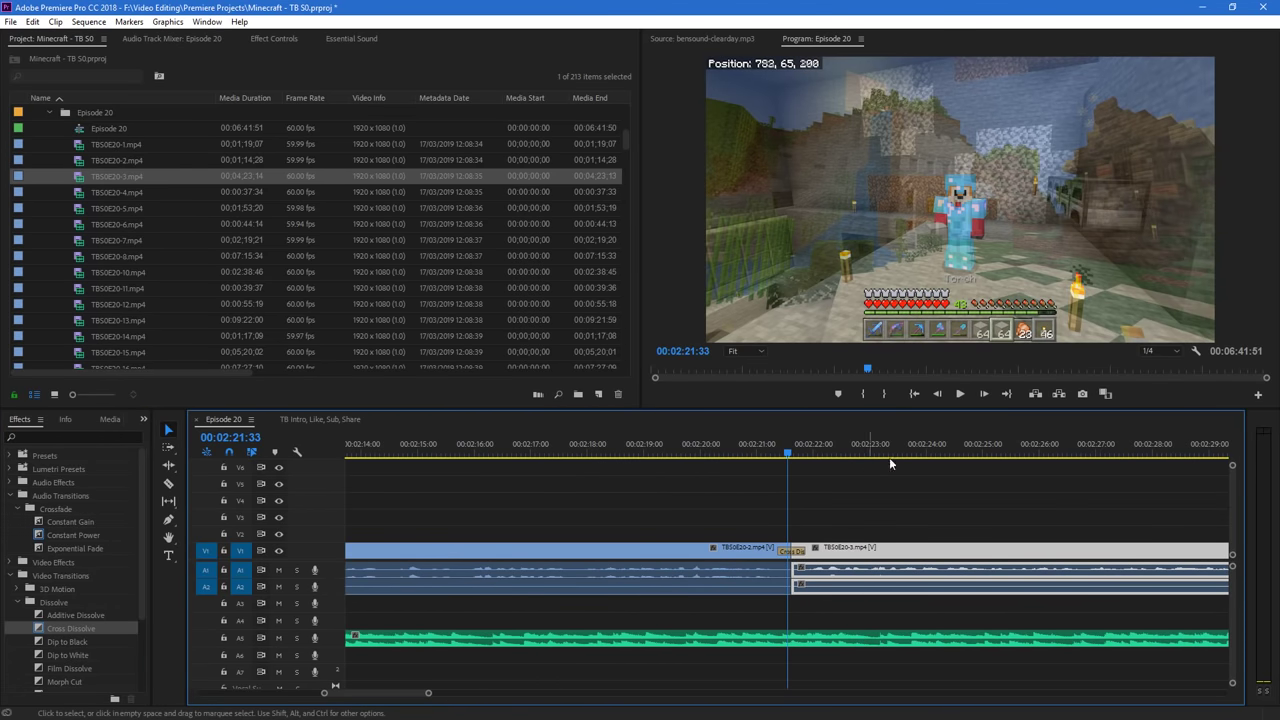
left_click(706, 441)
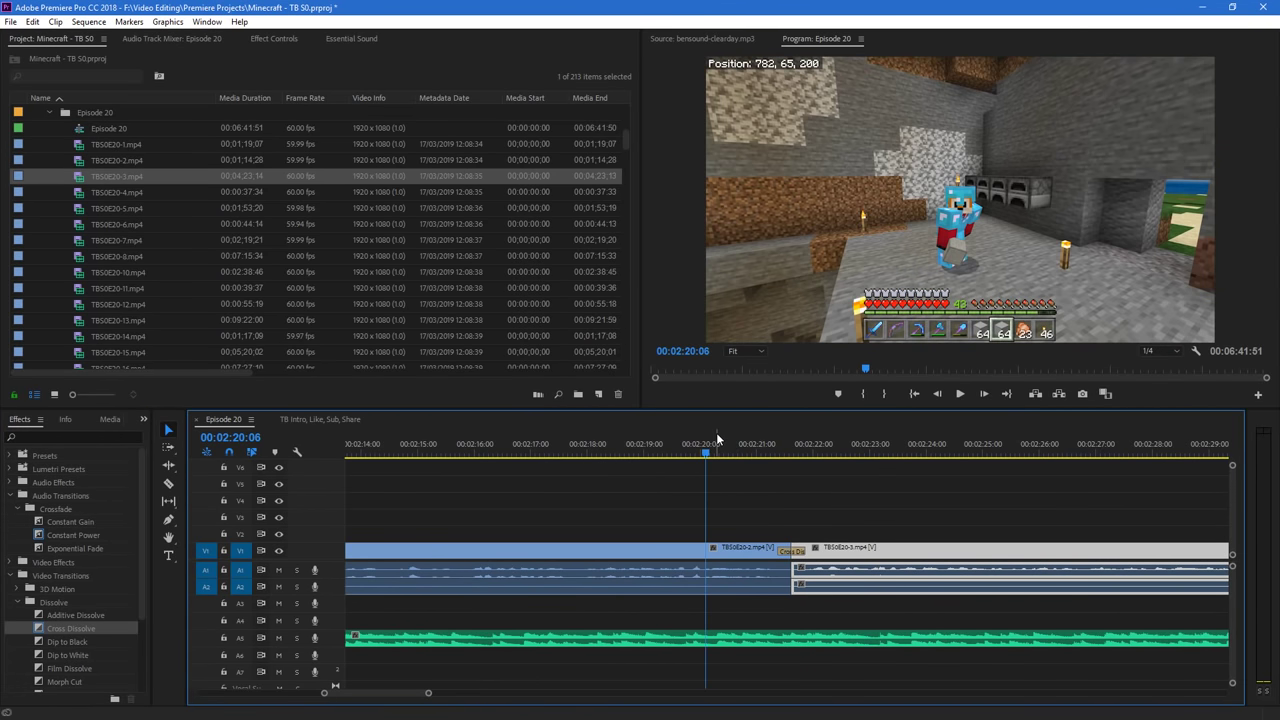
key("space")
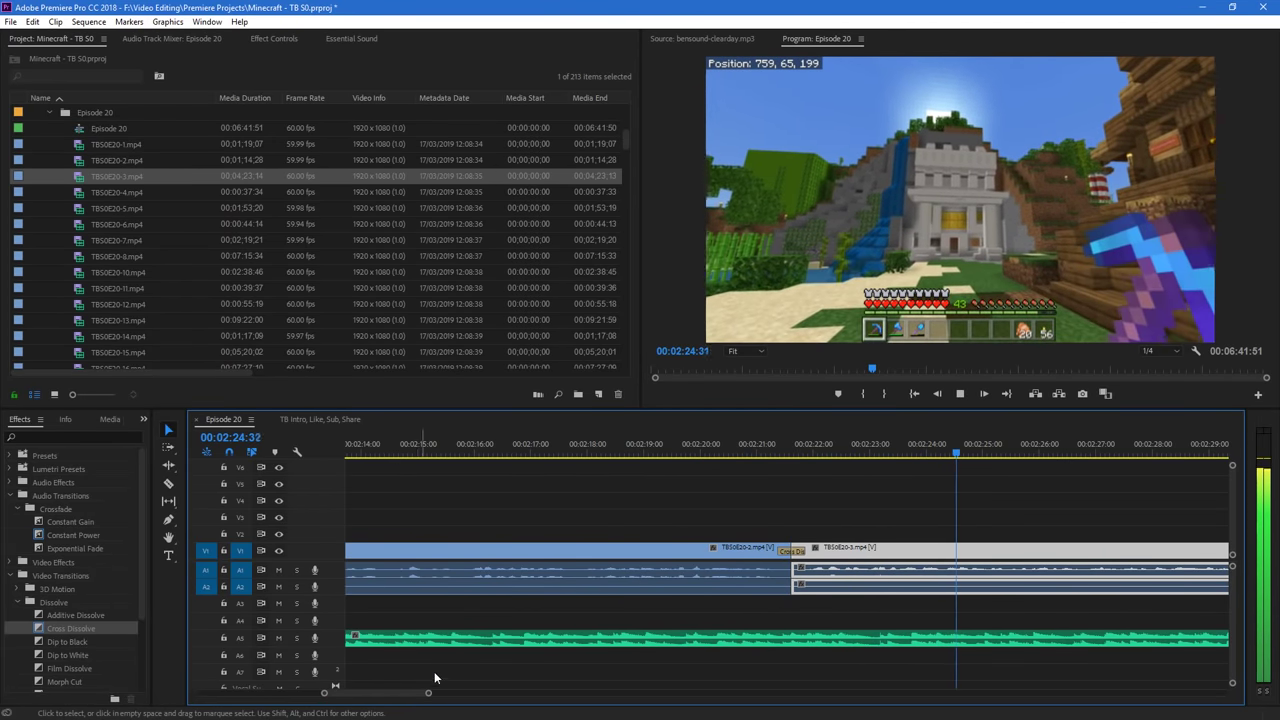
left_click_drag(398, 696, 538, 696)
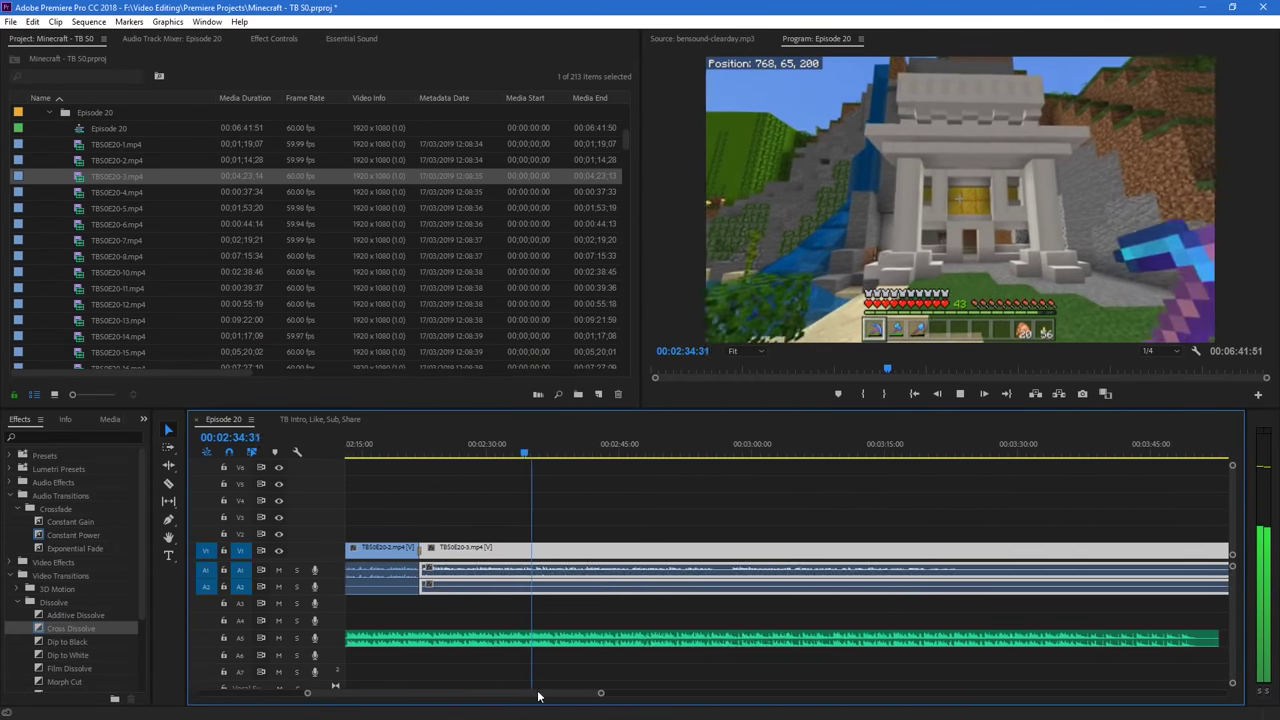
scroll(538, 696, "down", 1)
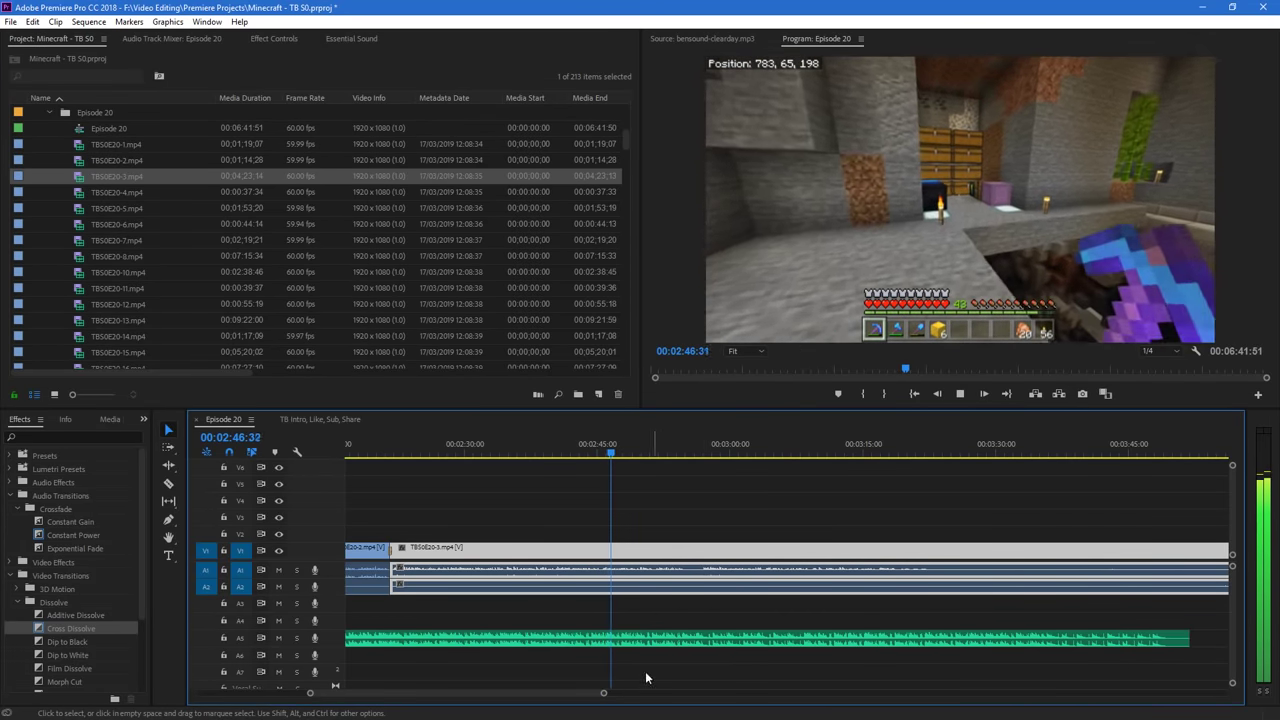
left_click_drag(601, 693, 495, 703)
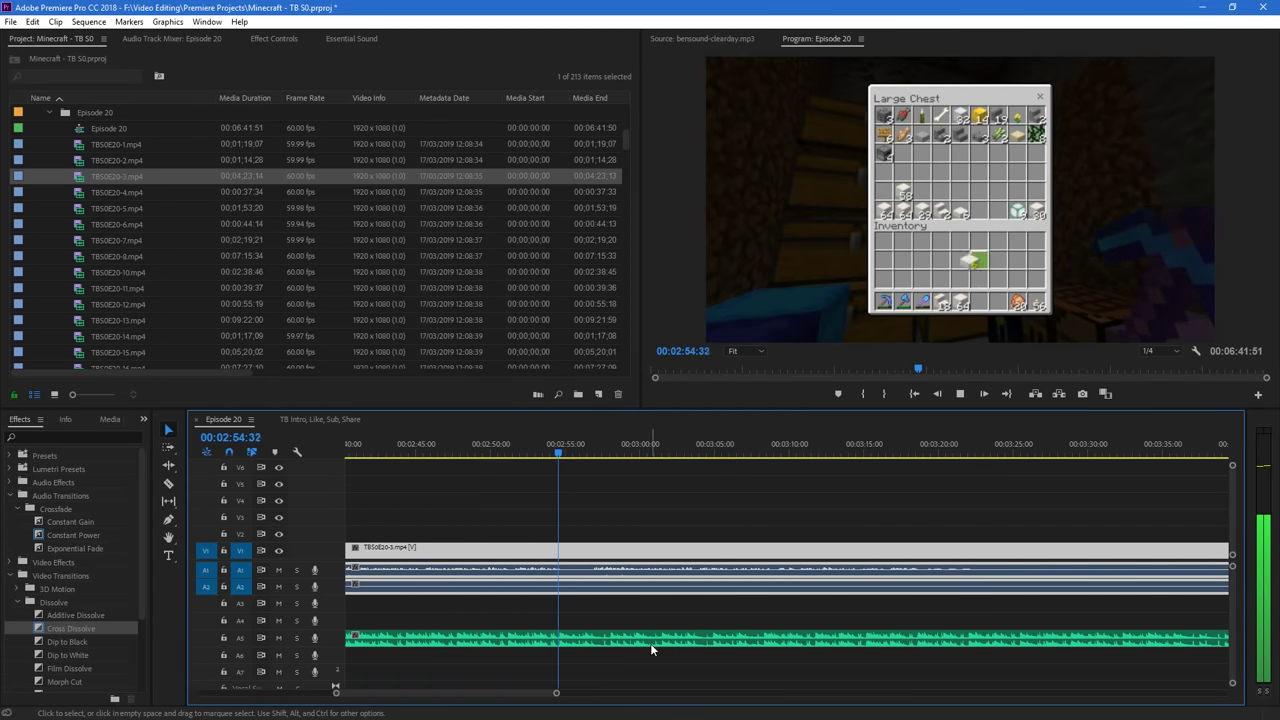
Razor out the unwanted seconds of TBS0E20-3 near 02:54 and slide the later piece over the gap
key("space")
left_click_drag(556, 692, 460, 692)
left_click(717, 443)
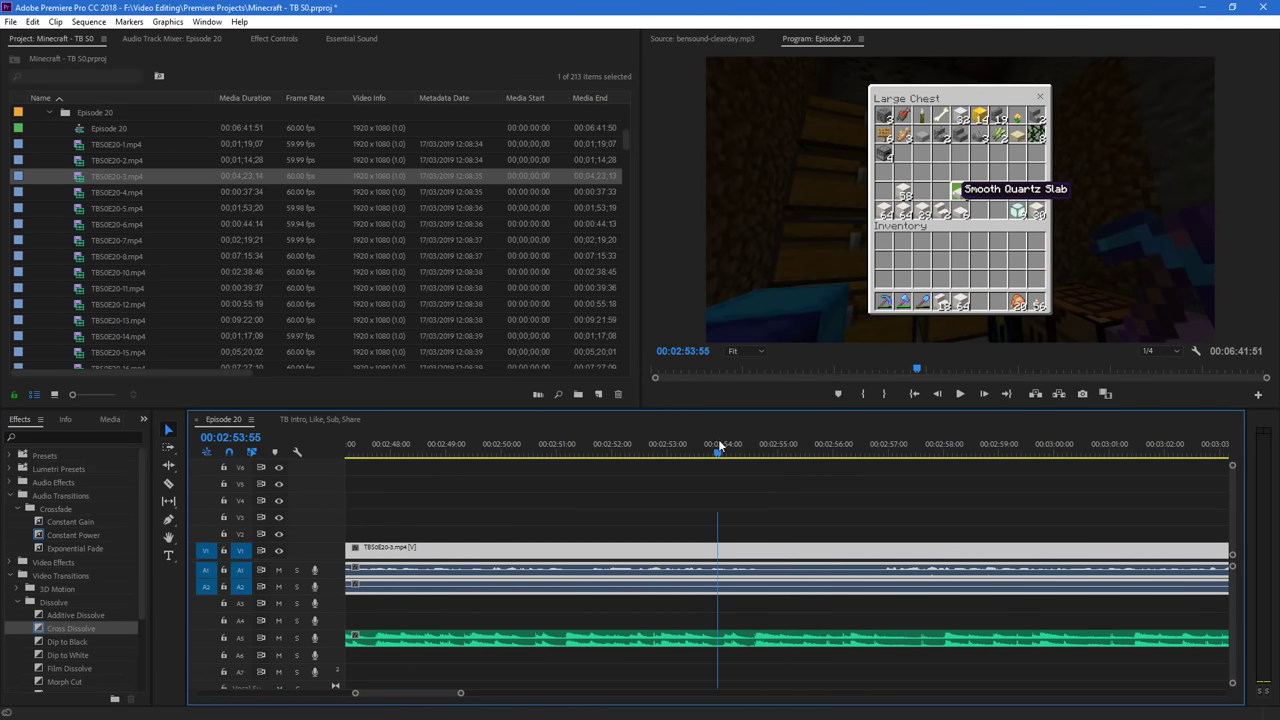
key("c")
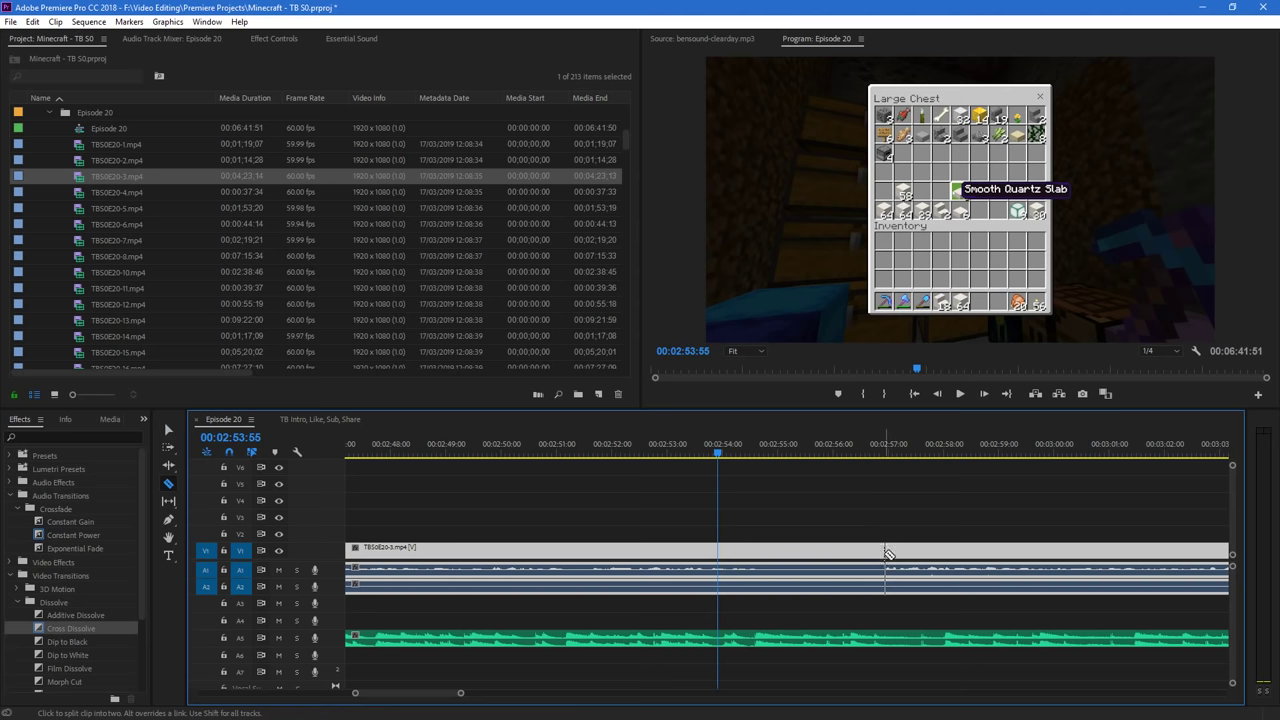
left_click(885, 557)
key("v")
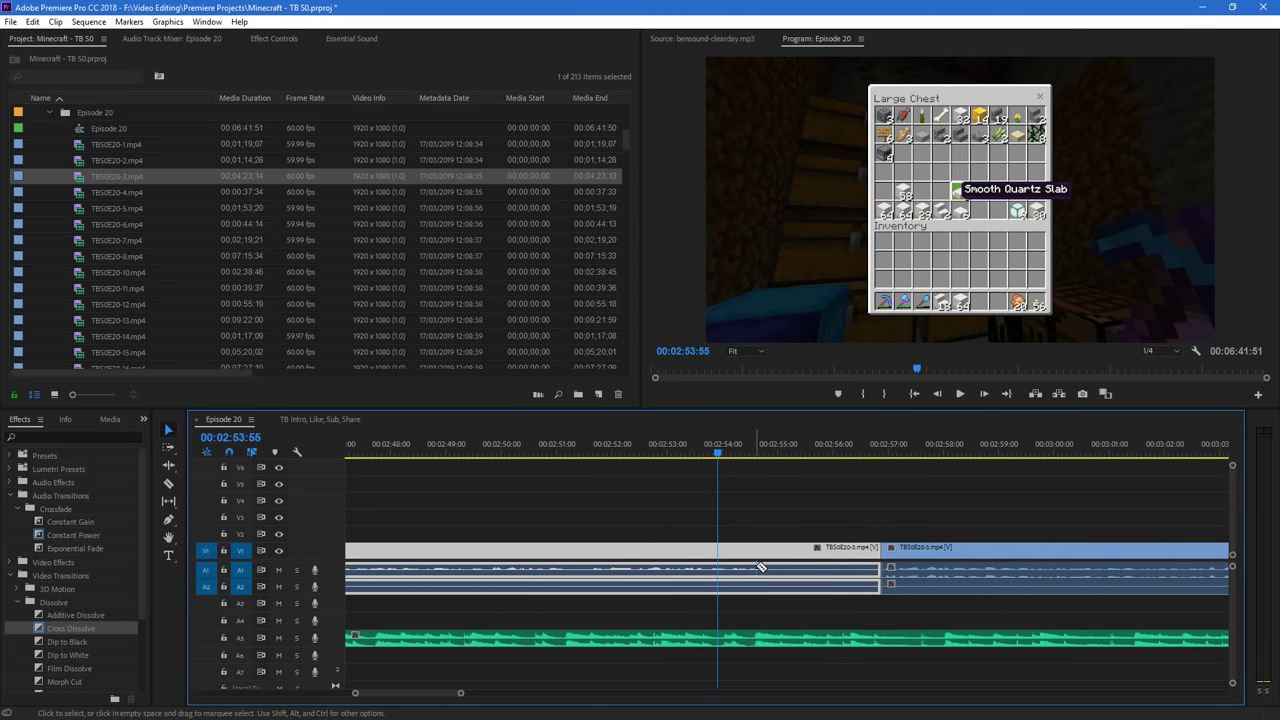
key("c")
left_click(765, 566)
key("v")
left_click(930, 560)
left_click_drag(931, 560, 813, 562)
Replay across the new cut, then split TBS0E20-3 at 03:08:38
left_click_drag(460, 694, 394, 693)
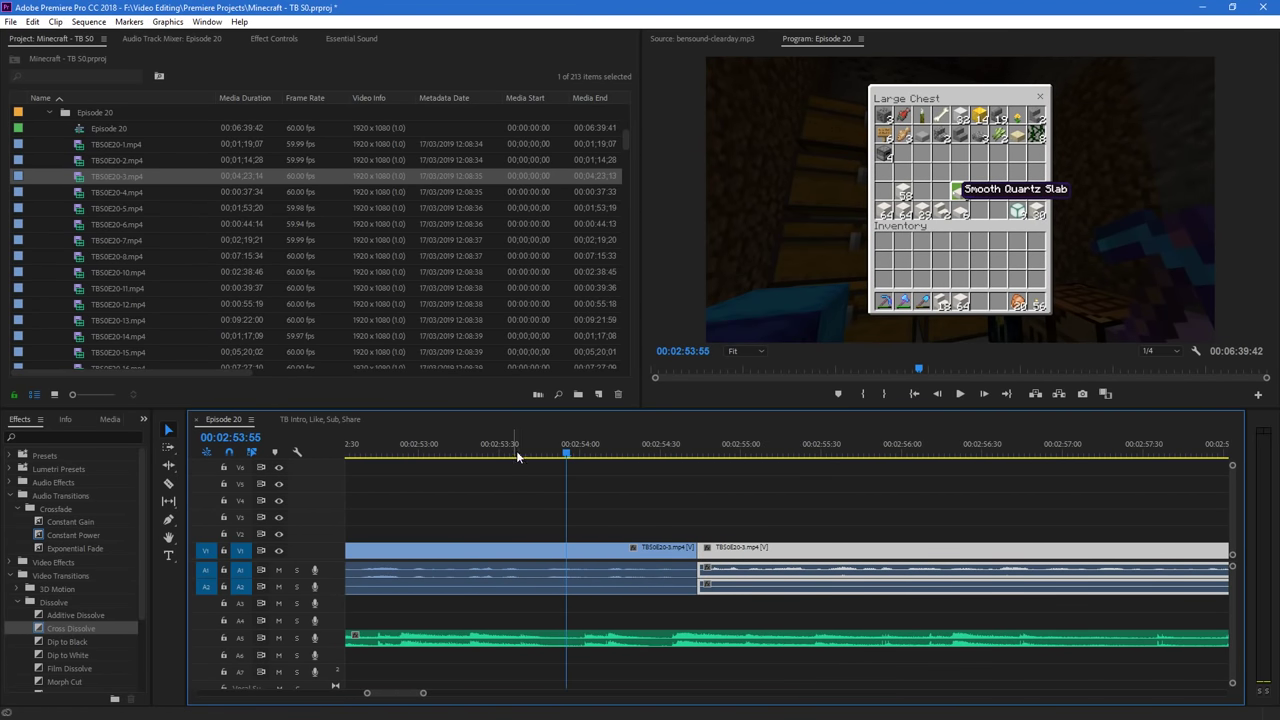
left_click(482, 449)
key("space")
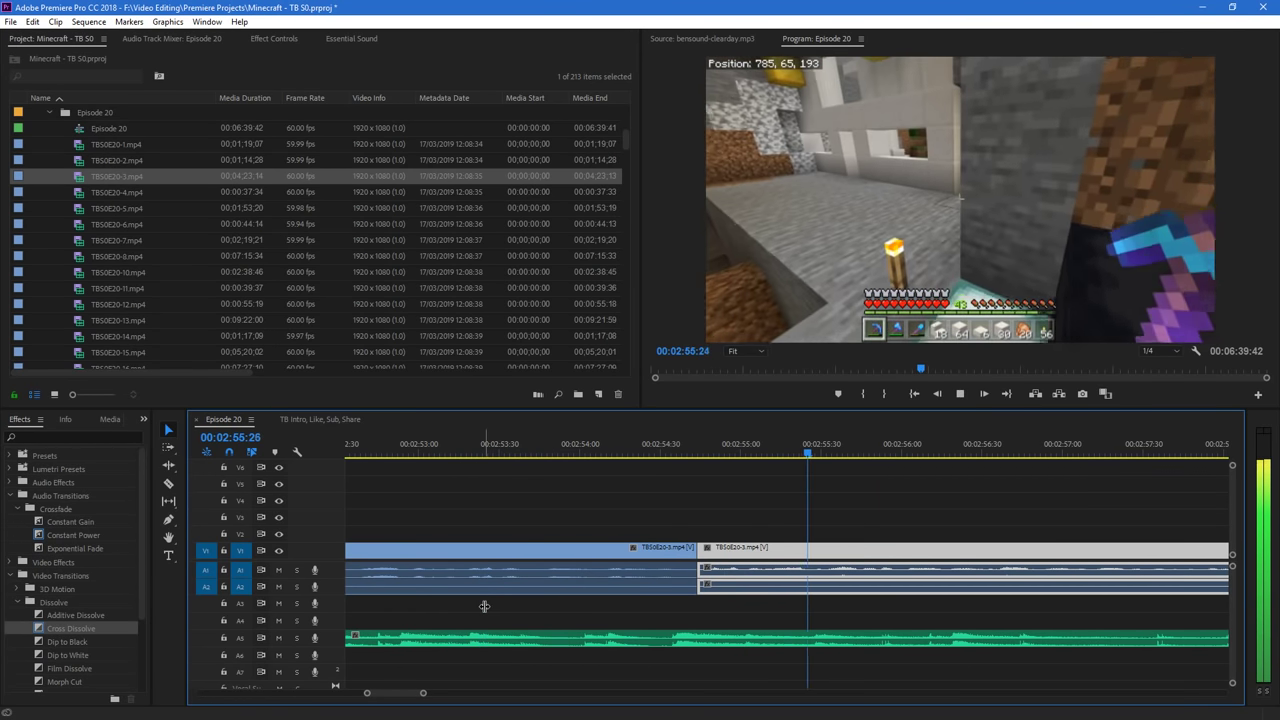
left_click_drag(423, 693, 469, 699)
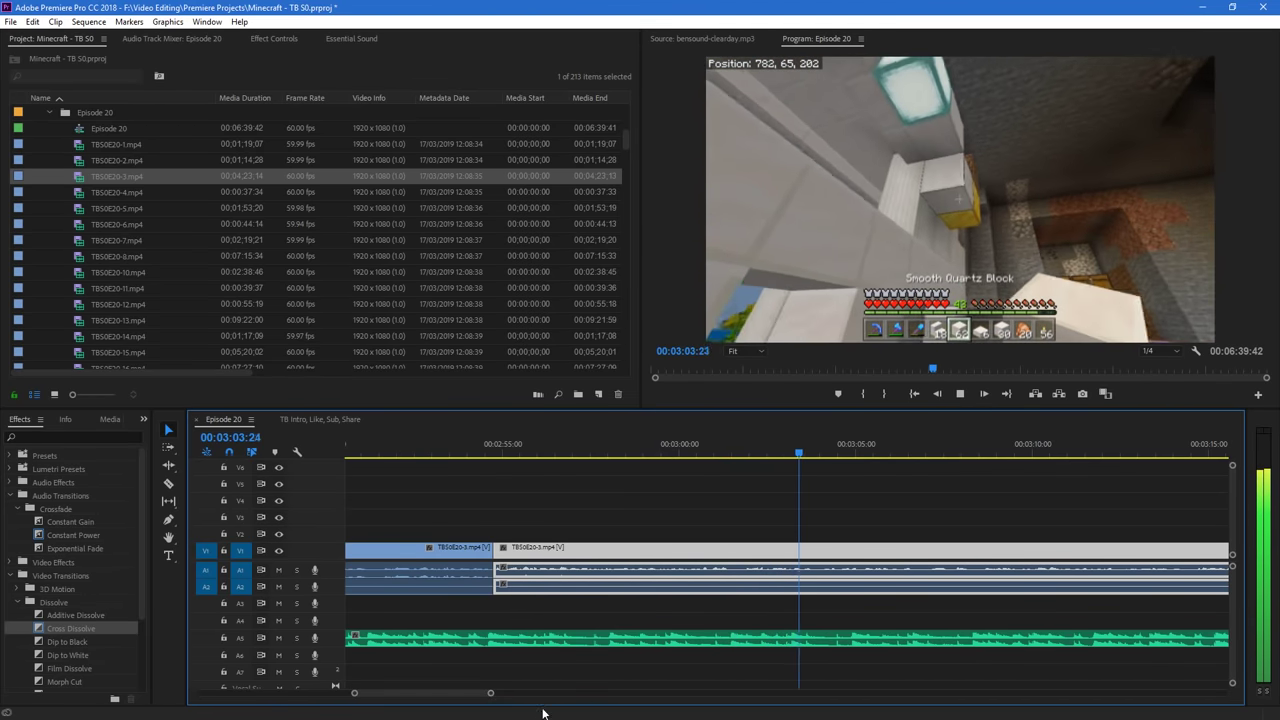
mouse_move(490, 692)
left_mouse_down()
mouse_move(525, 697)
mouse_move(500, 696)
left_mouse_up()
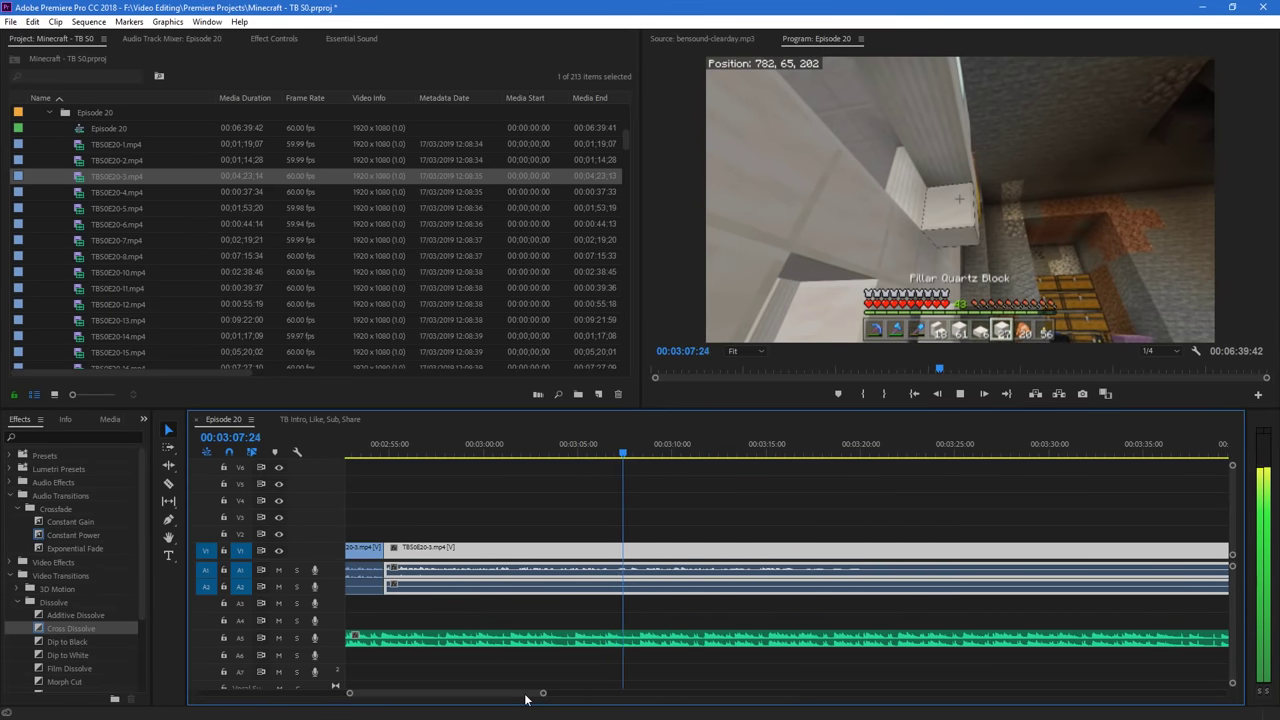
key("space")
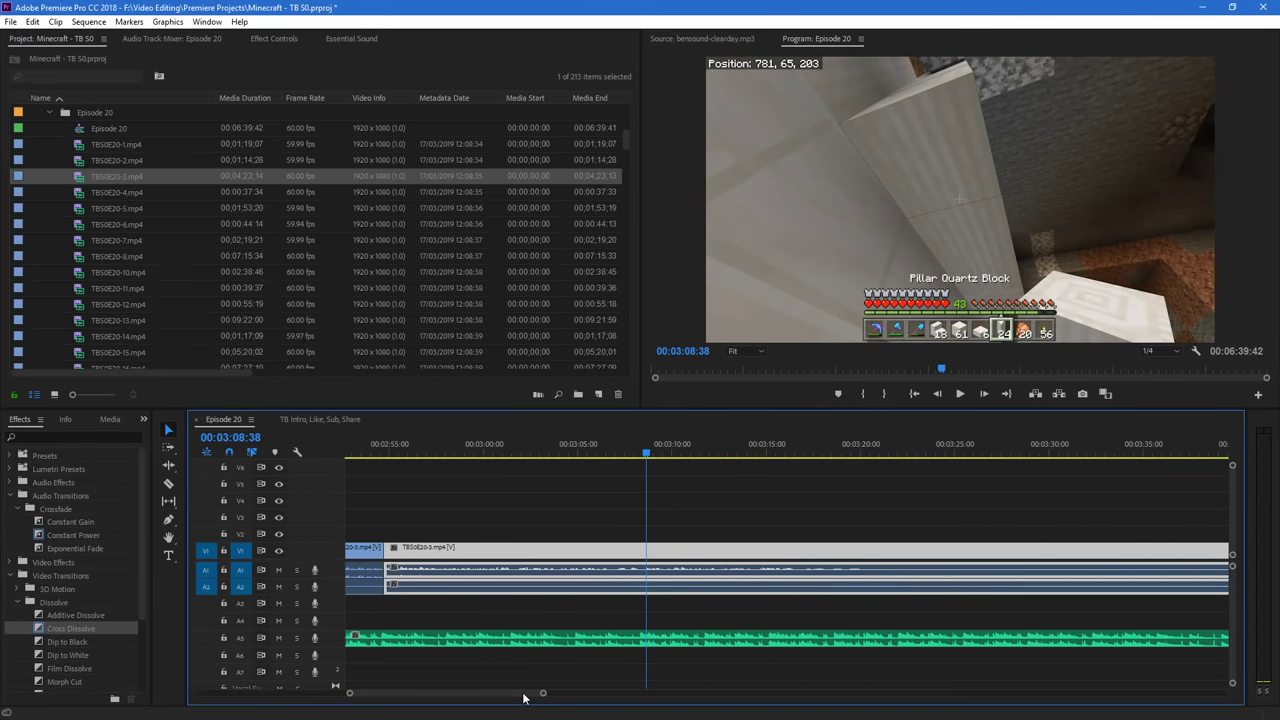
left_click_drag(545, 696, 740, 700)
key("c")
left_click(828, 552)
Delete the leftover piece of TBS0E20-3 after the 03:08:38 split
key("v")
left_click(855, 556)
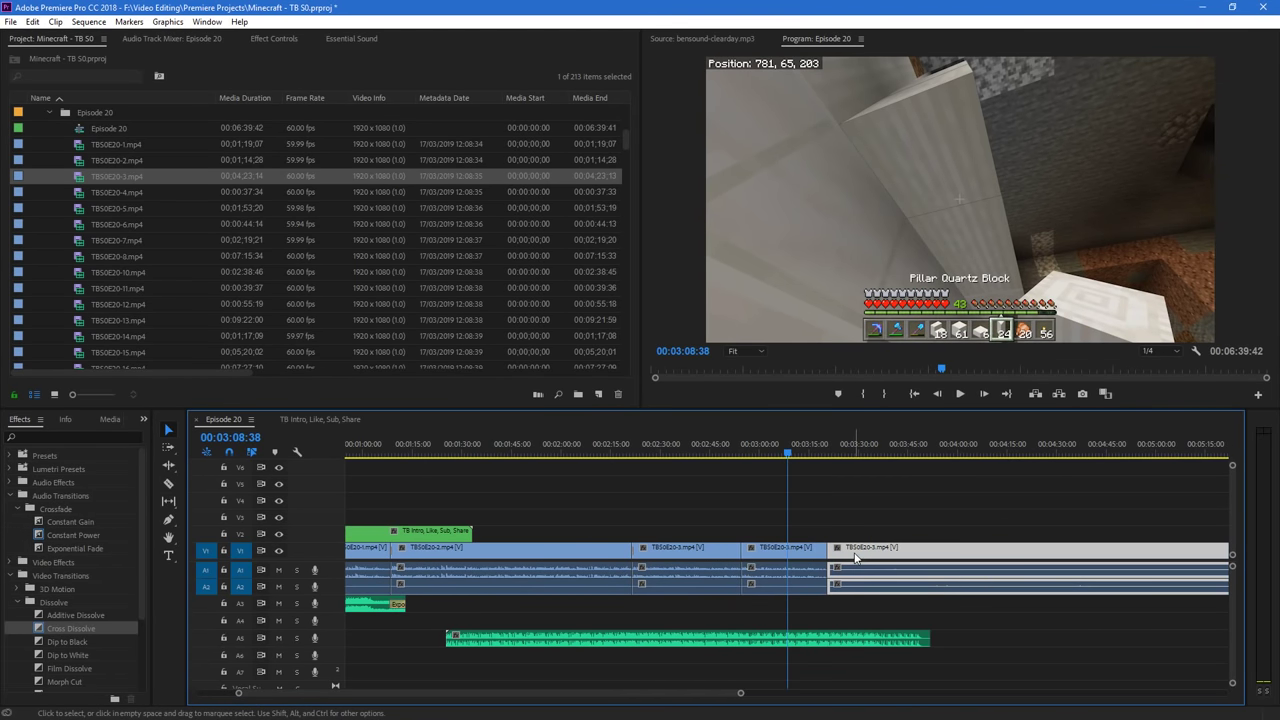
key("Delete")
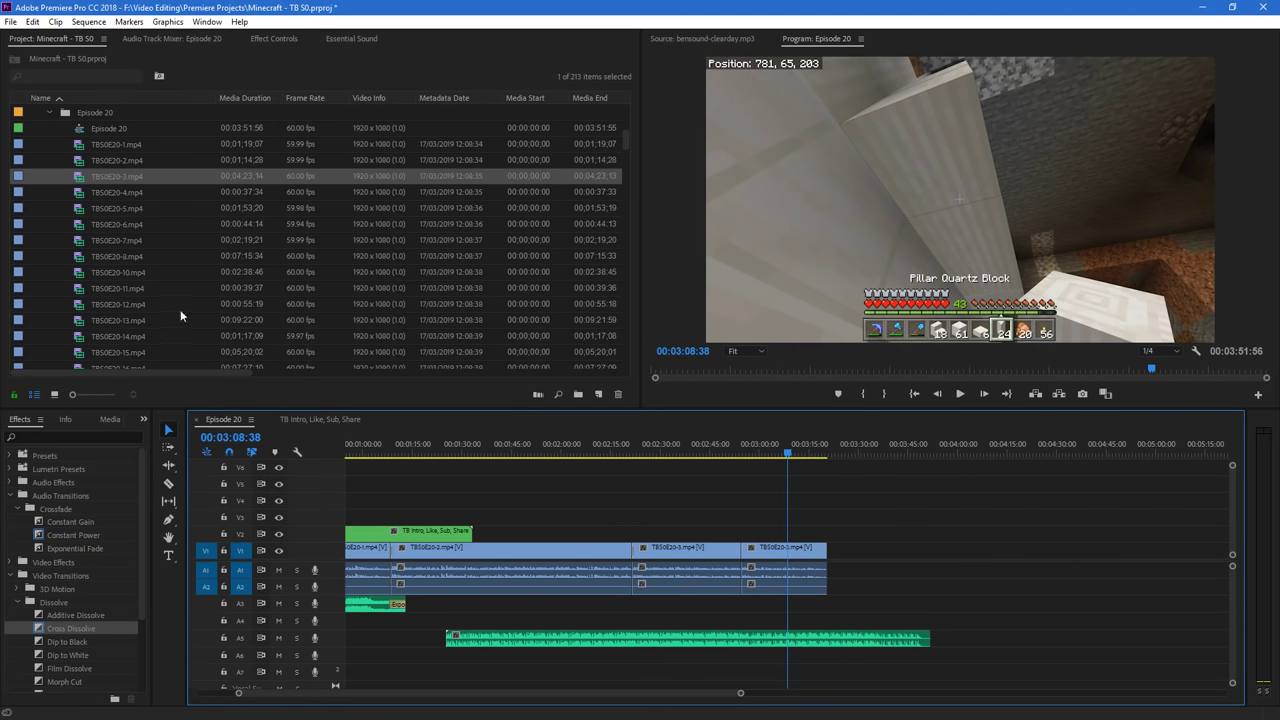
Append TBS0E20-4.mp4 and TBS0E20-5.mp4 to the end of V1
left_click(102, 194)
left_click_drag(888, 564, 837, 565)
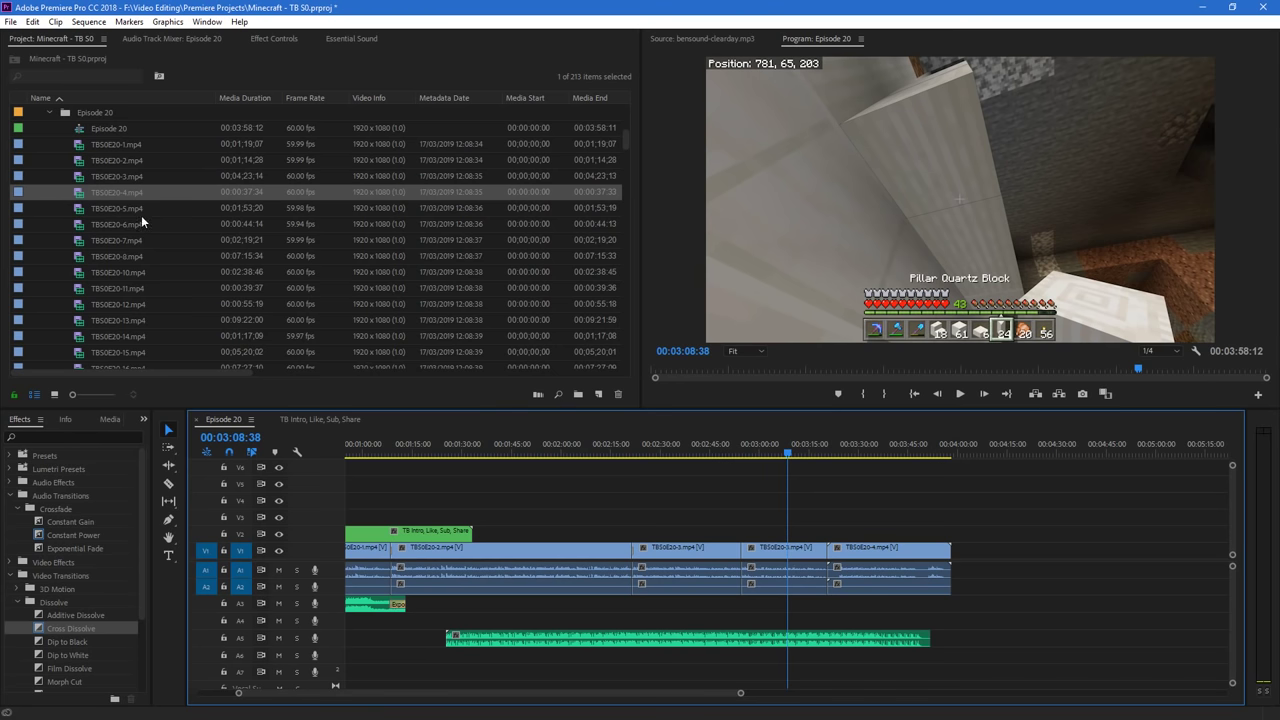
left_click_drag(141, 215, 958, 558)
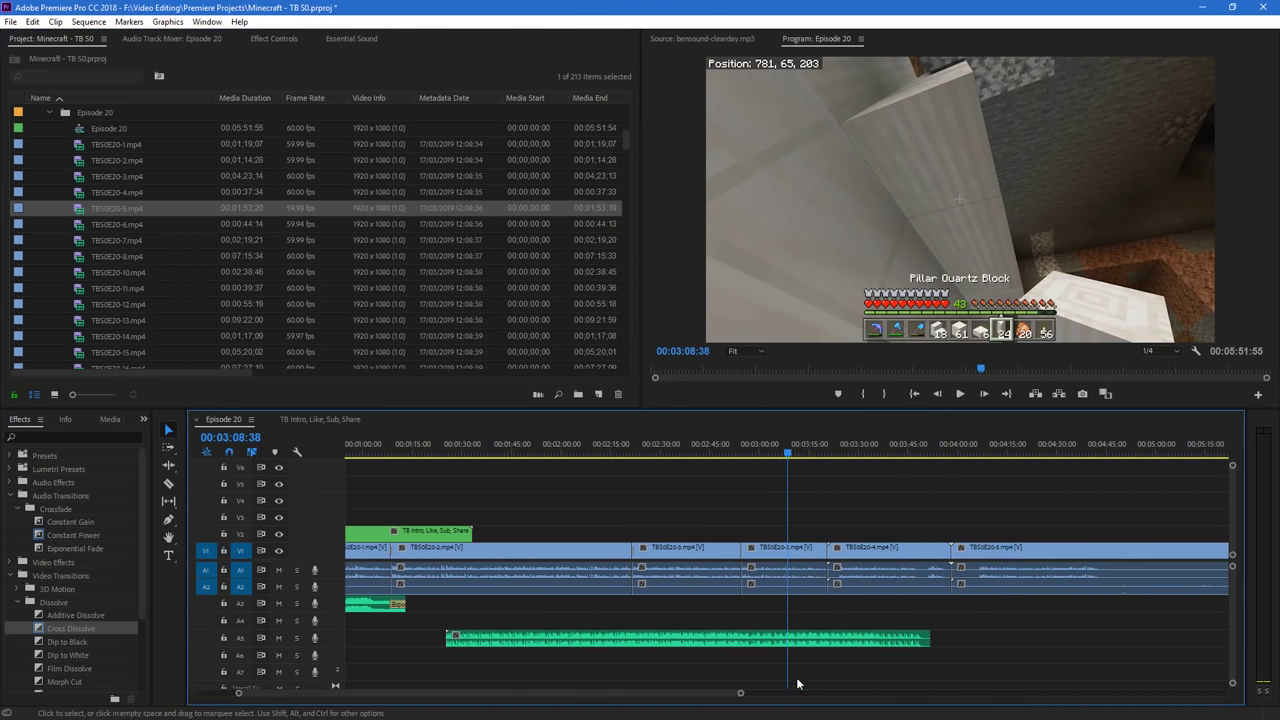
left_click_drag(740, 692, 503, 695)
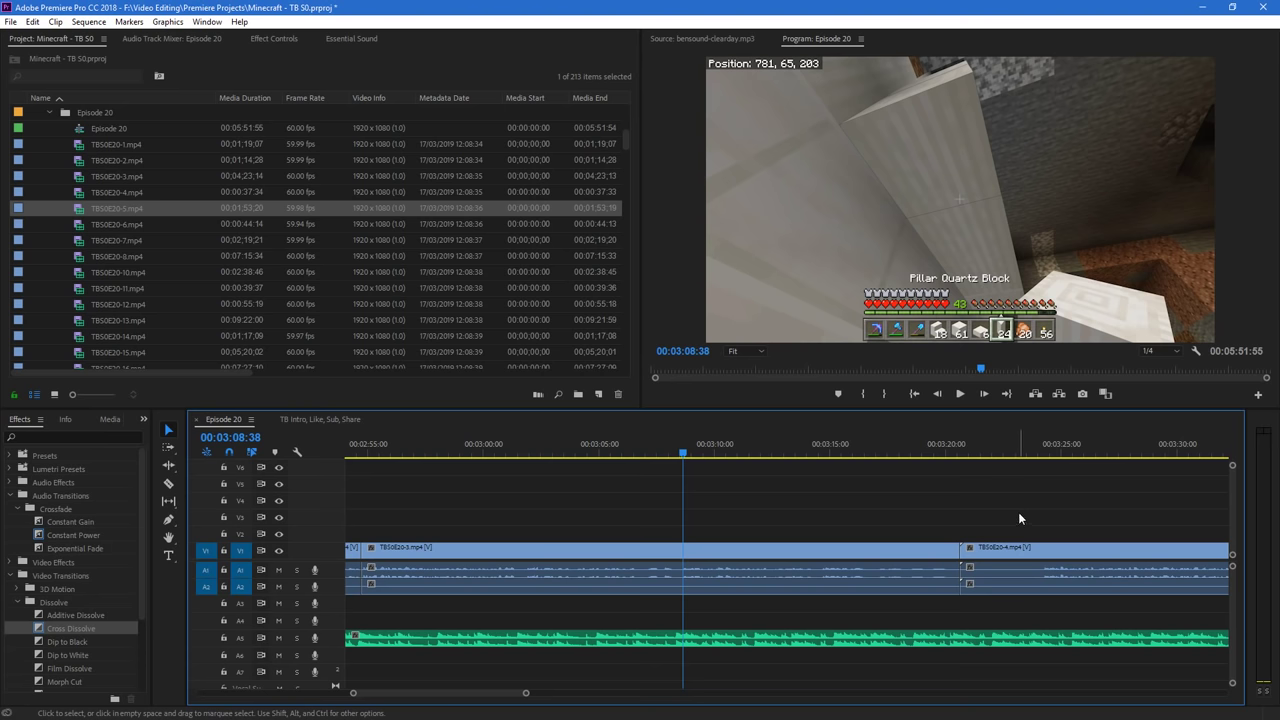
left_click(656, 452)
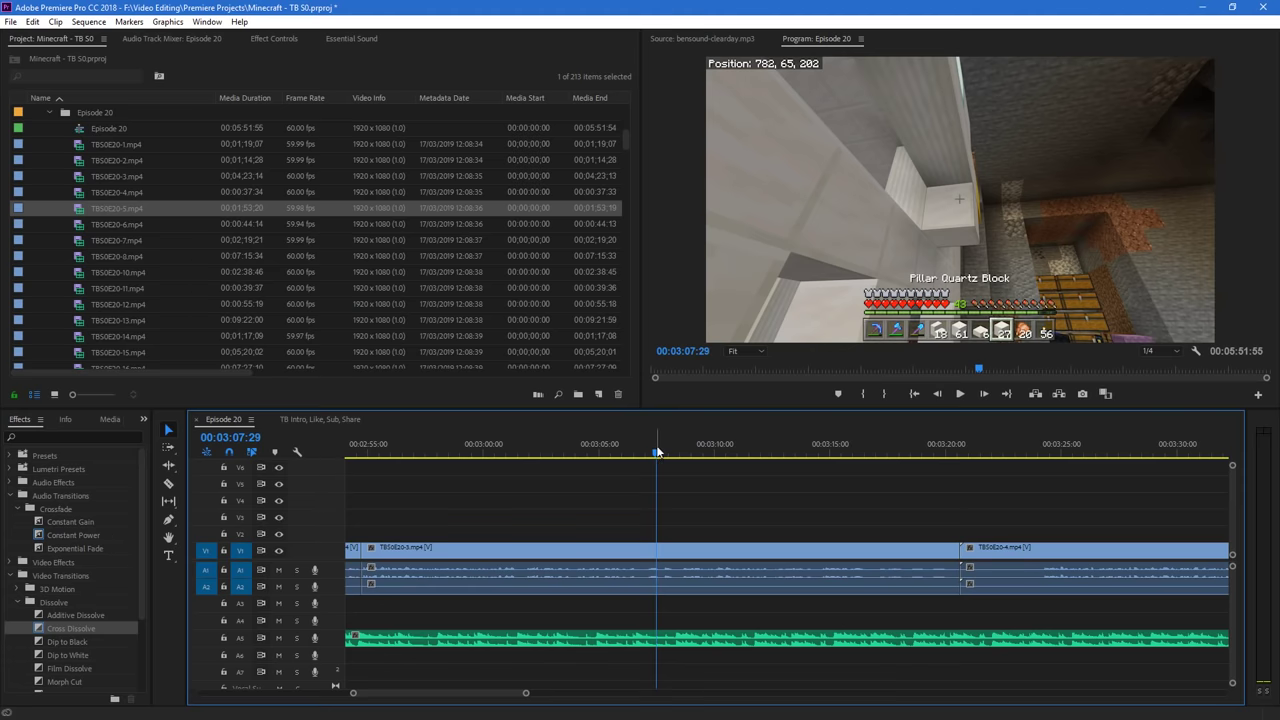
Cut off TBS0E20-4's opening, slide the rest against TBS0E20-3, and add a Cross Dissolve there
key("space")
scroll(500, 699, "right", 3)
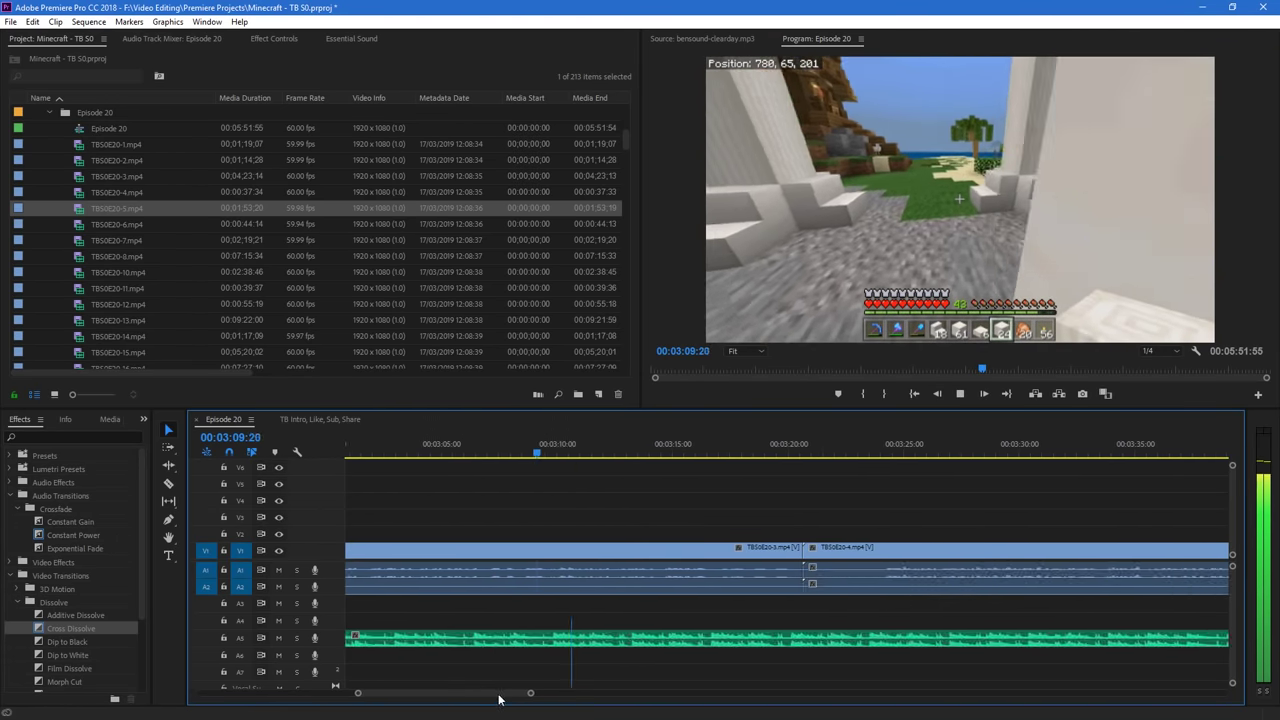
scroll(500, 699, "right", 2)
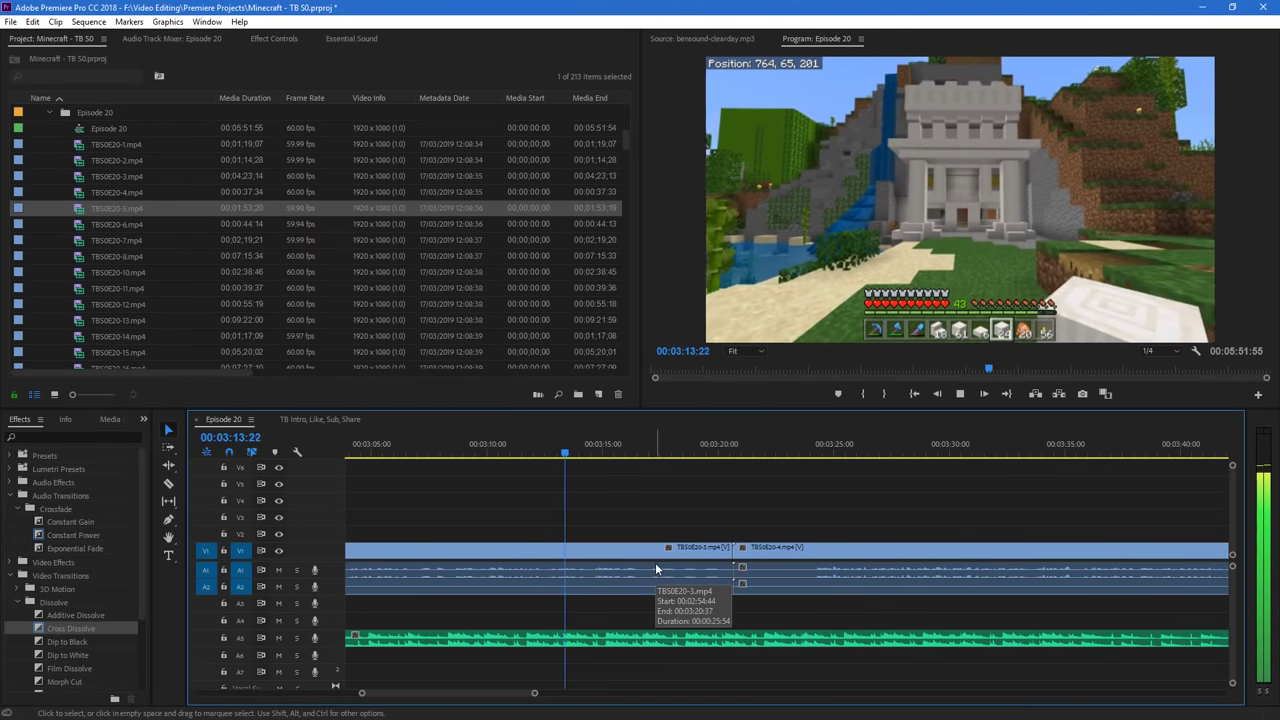
key("c")
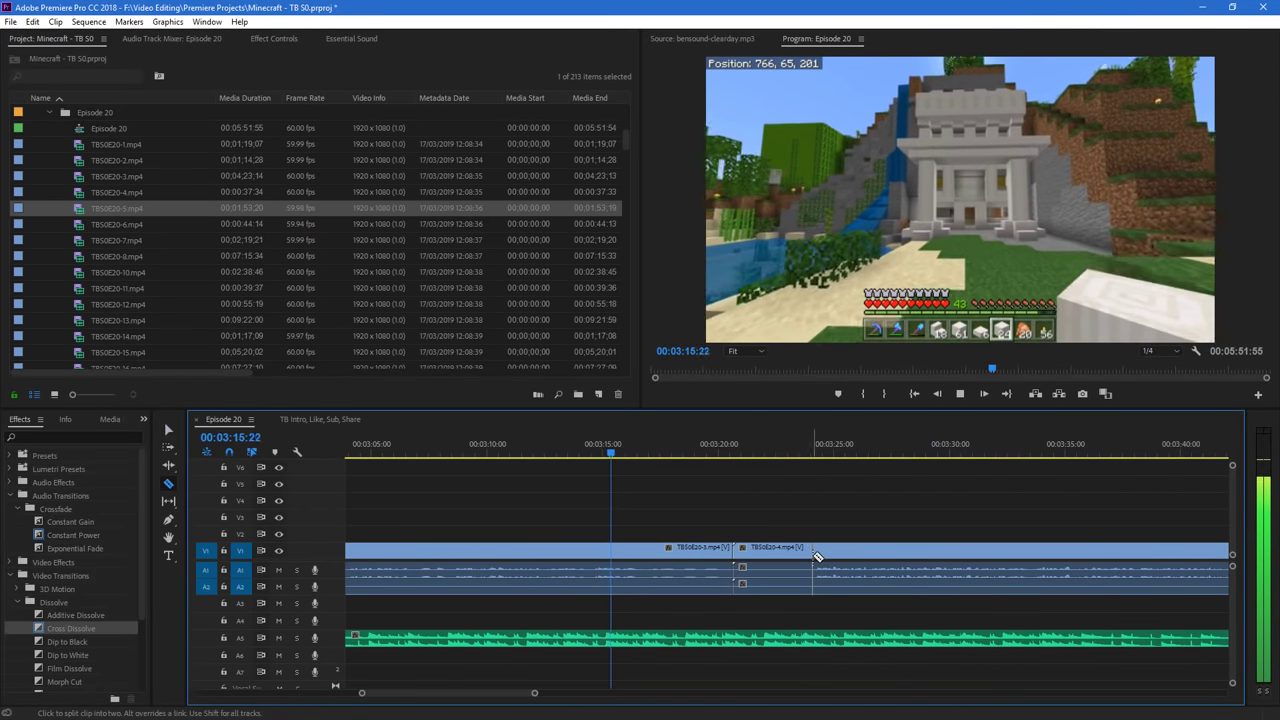
left_click(813, 556)
key("v")
left_click_drag(859, 557, 774, 563)
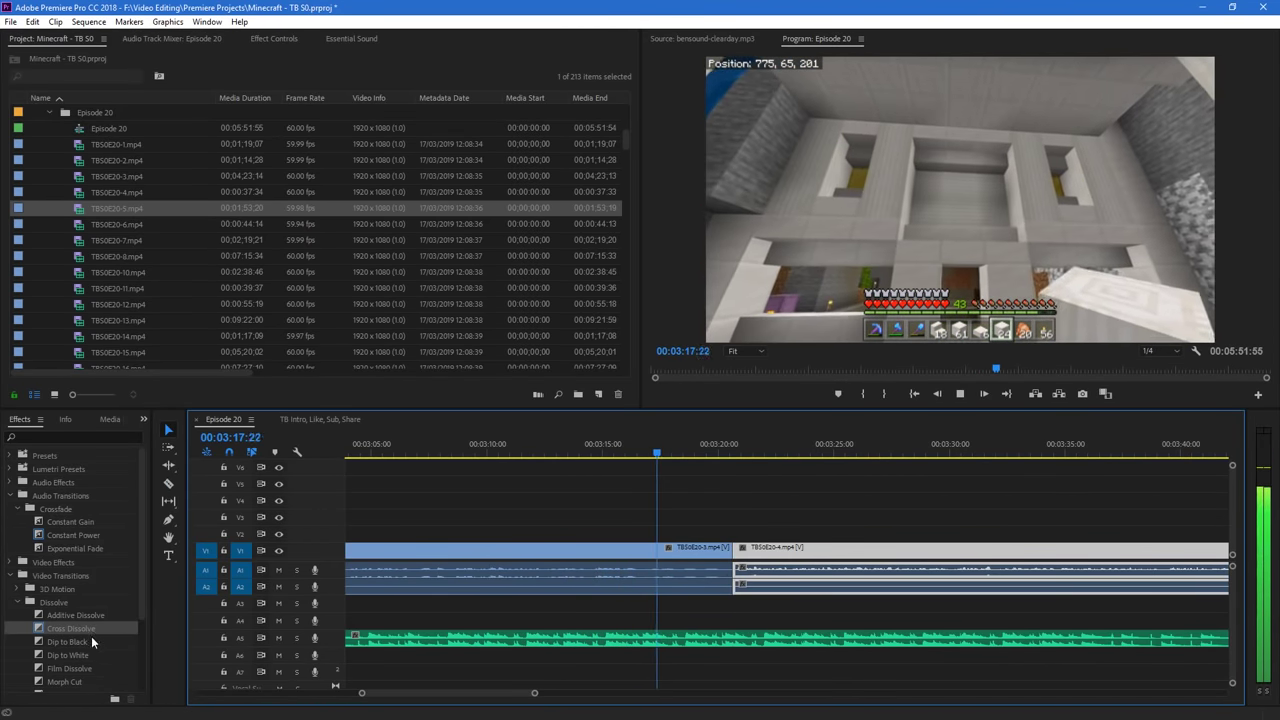
left_click_drag(91, 634, 741, 562)
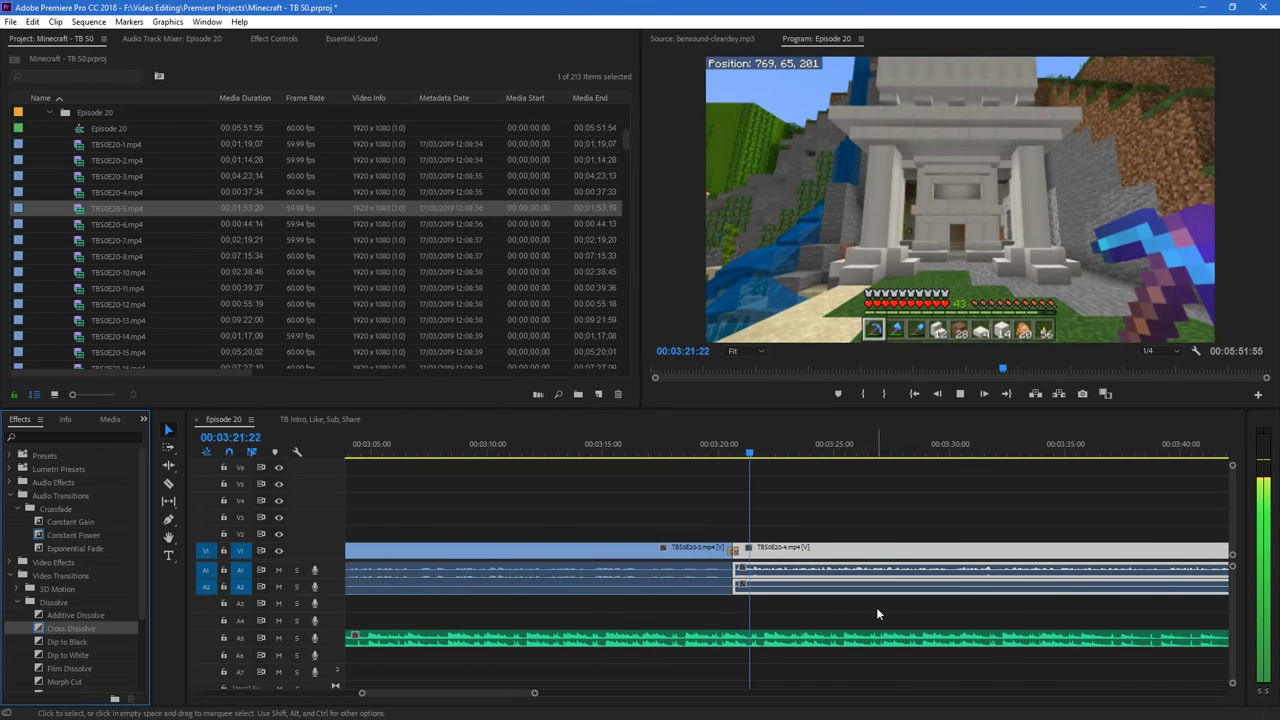
left_click(708, 455)
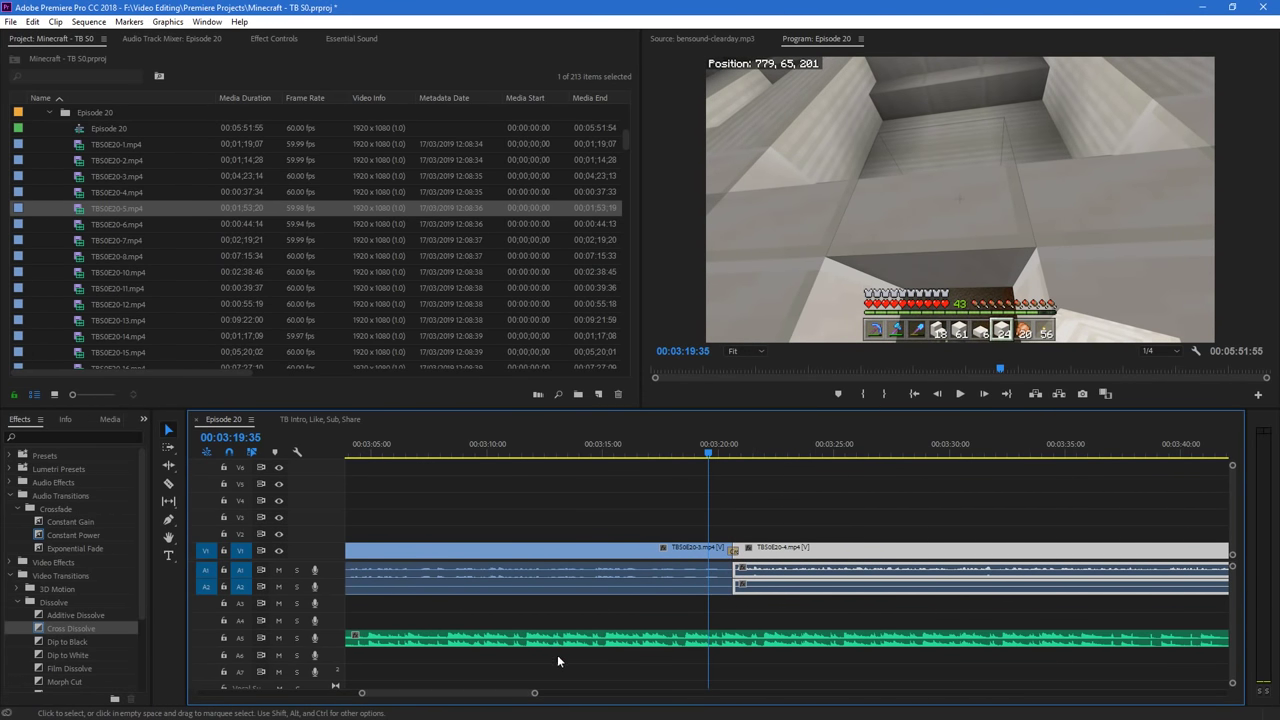
key("space")
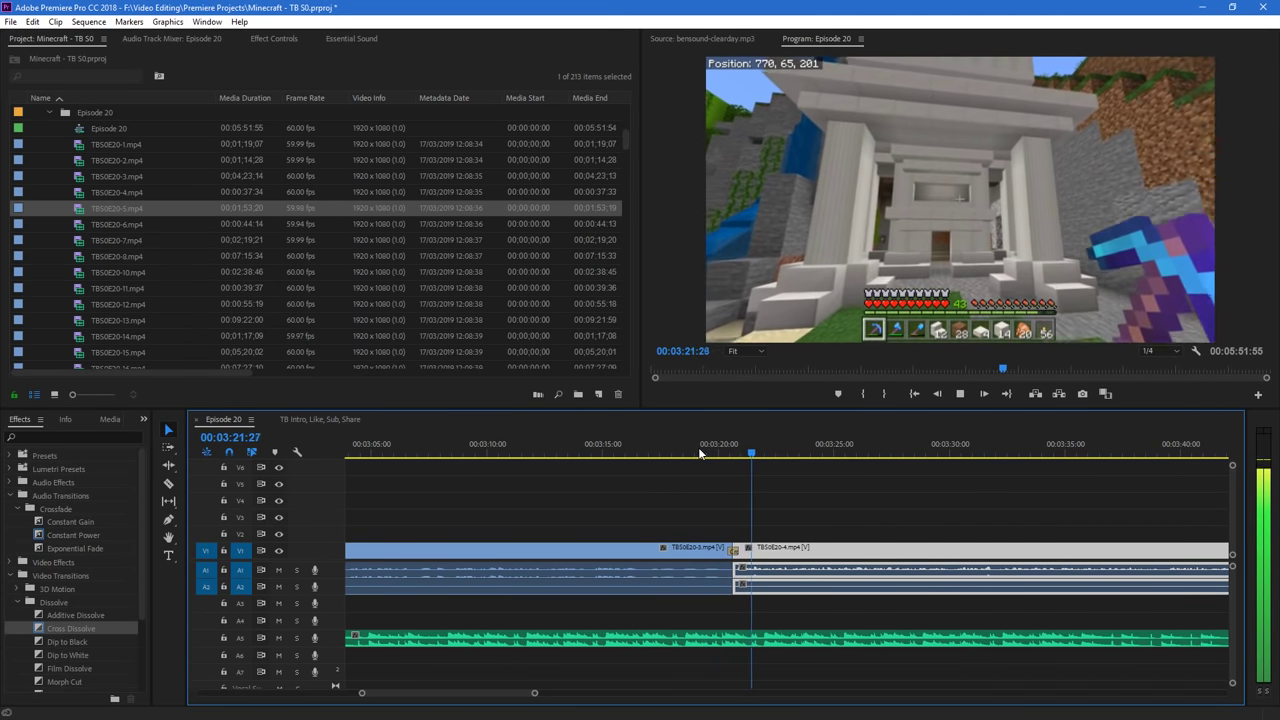
scroll(560, 697, "down", 5)
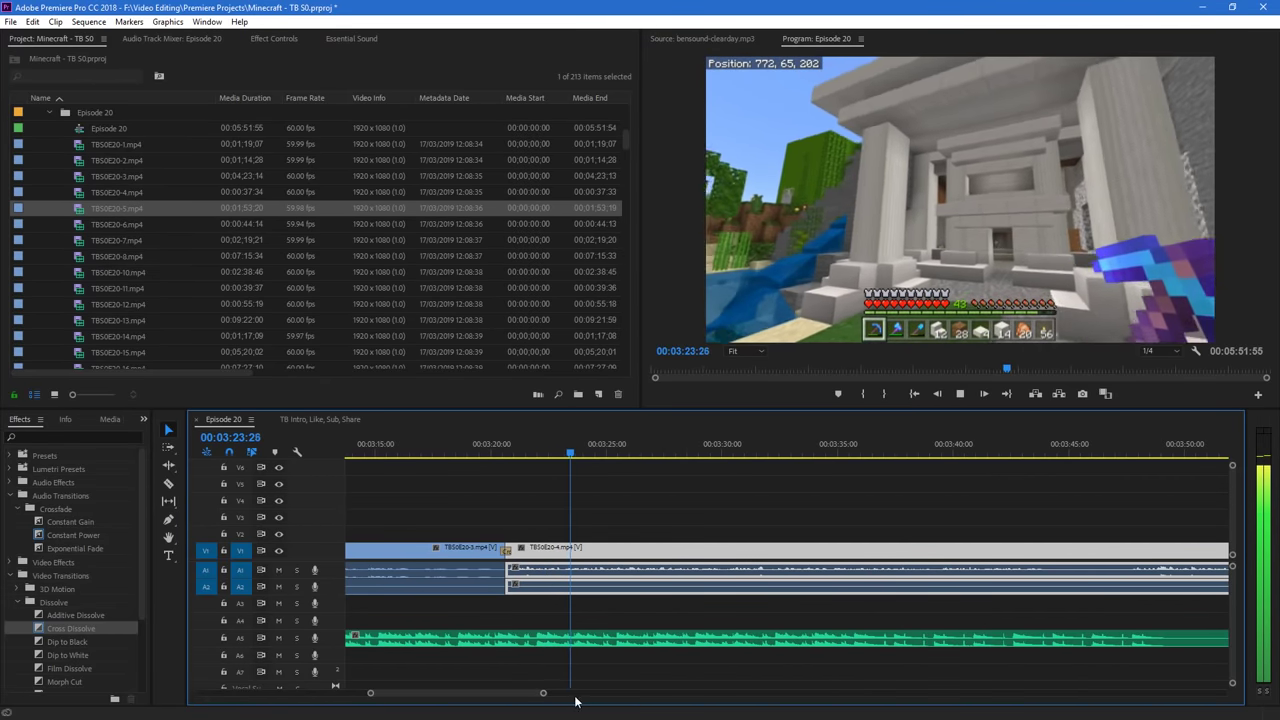
left_click_drag(545, 697, 566, 700)
scroll(533, 697, "down", 4)
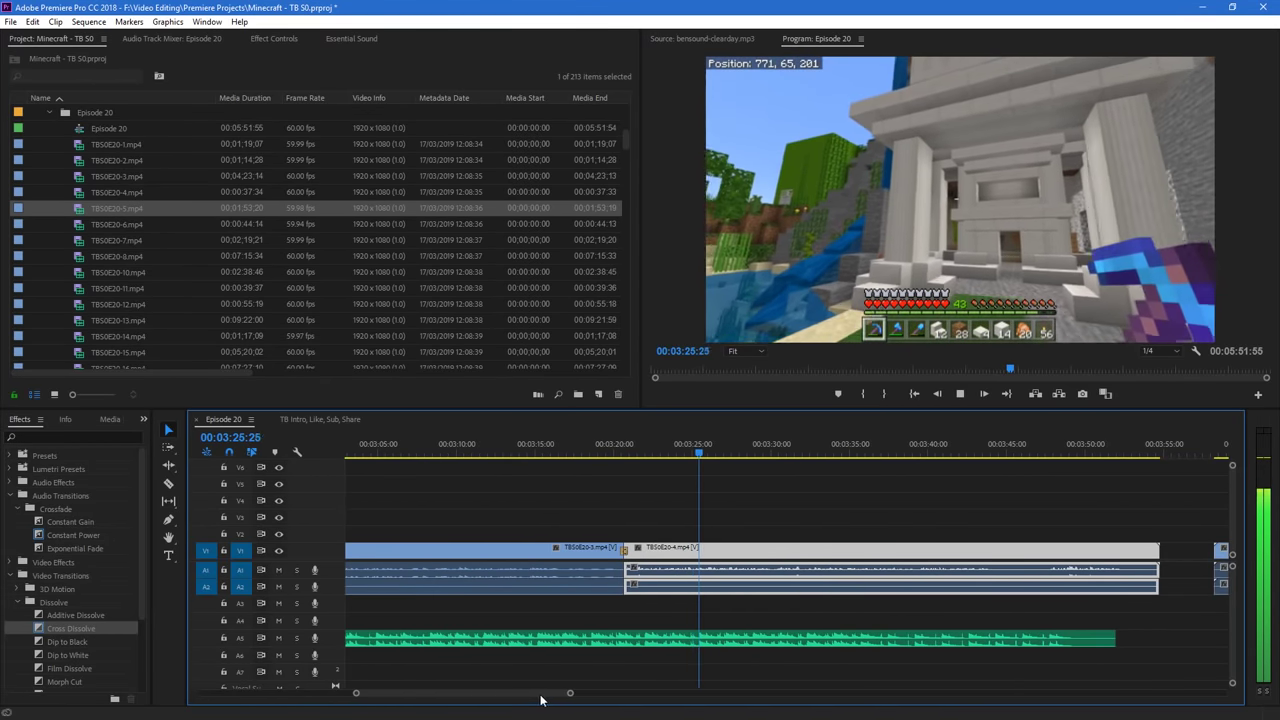
scroll(530, 695, "down", 1)
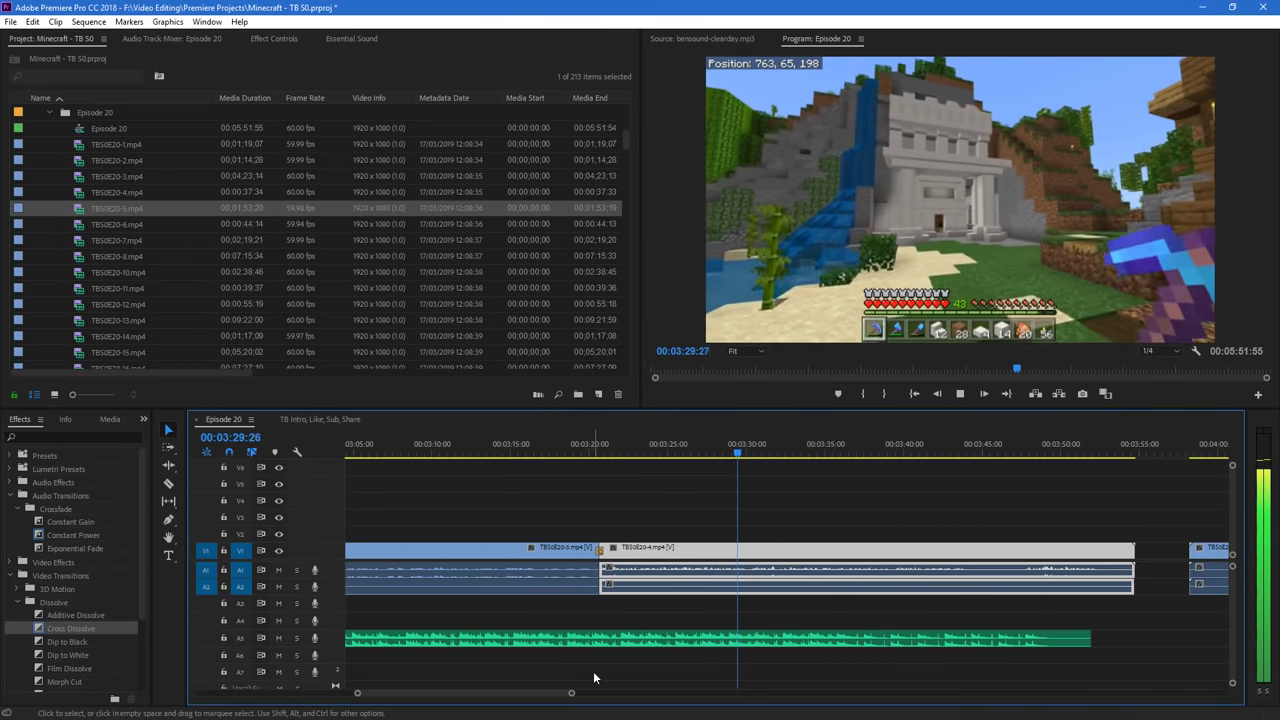
left_click_drag(568, 693, 480, 693)
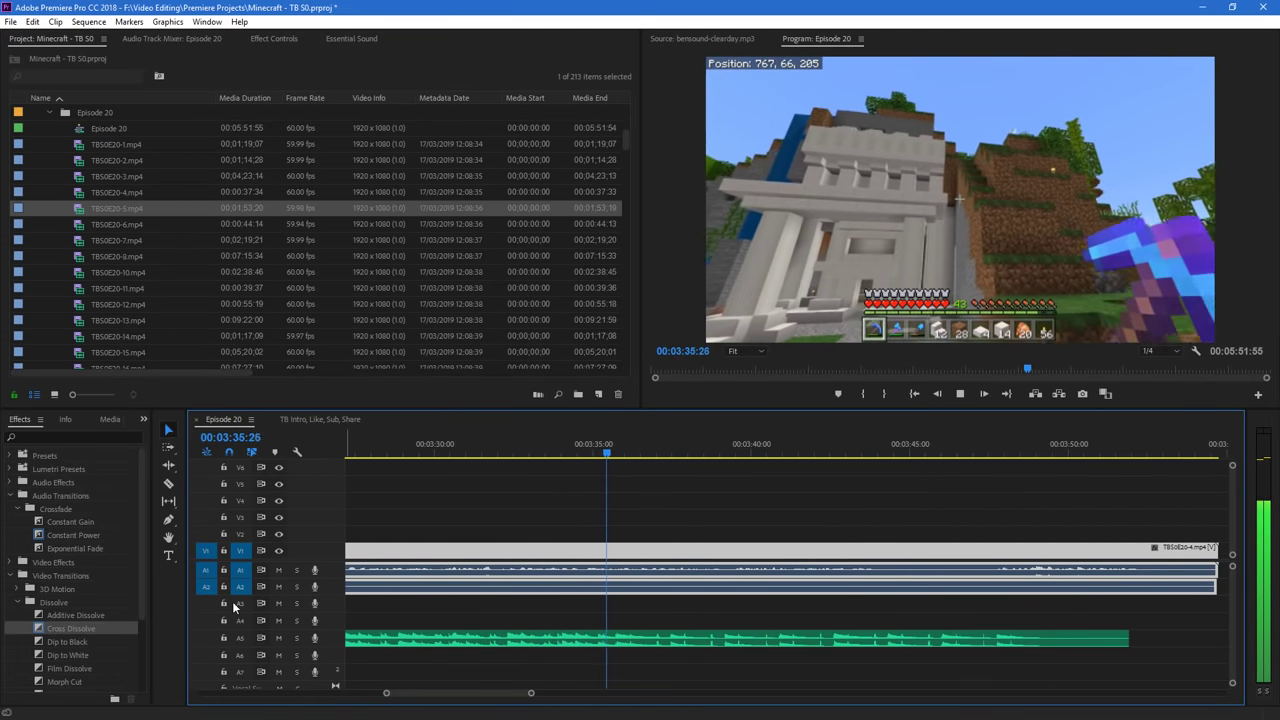
key("space")
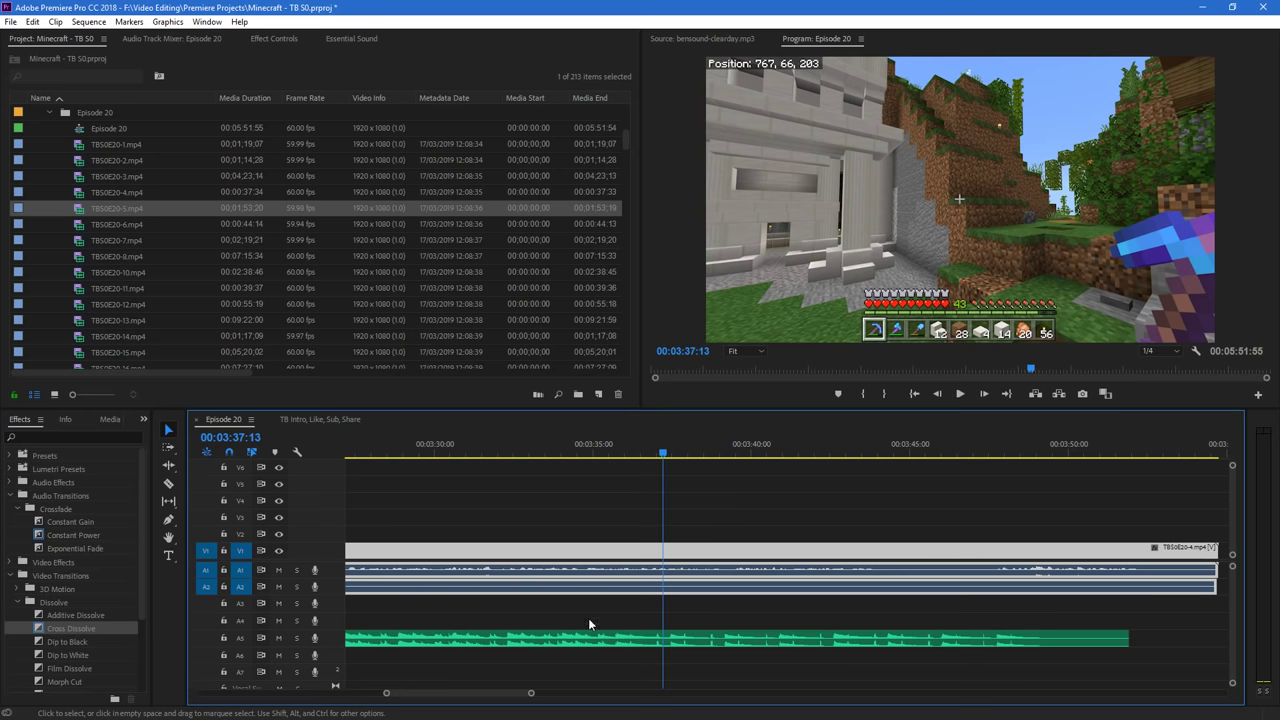
scroll(494, 695, "down", 5)
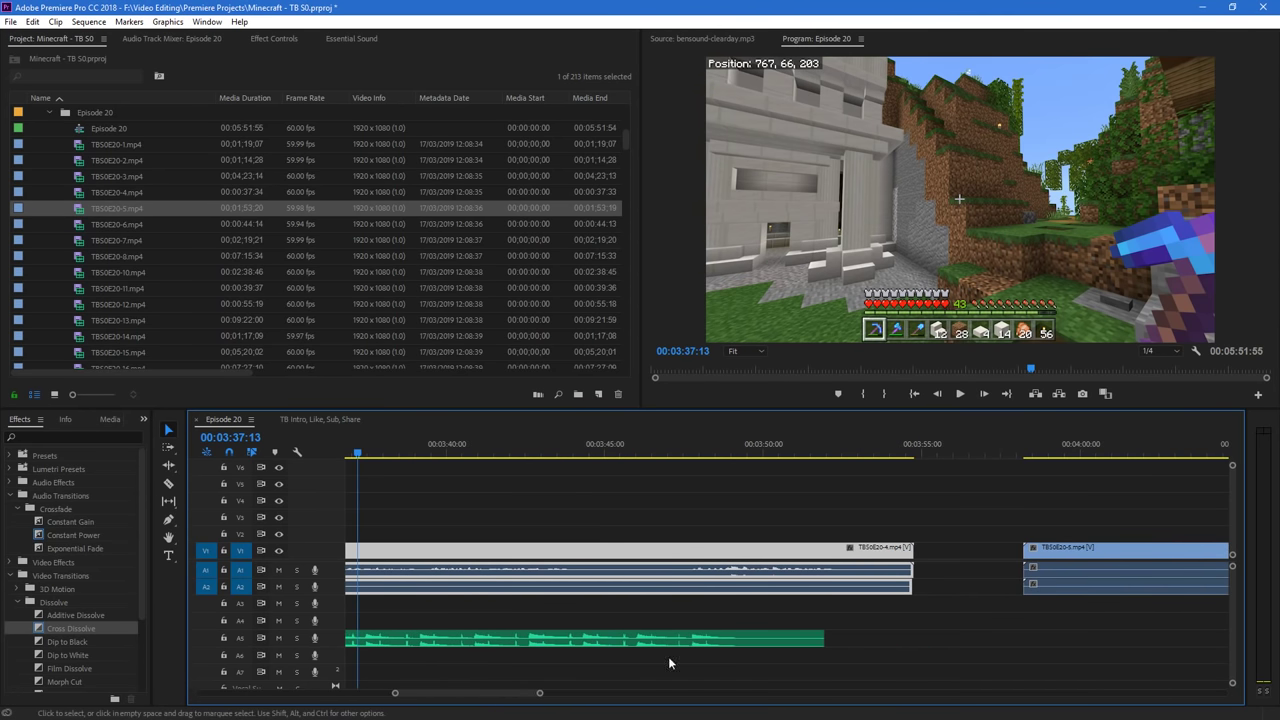
Slide TBS0E20-5 against TBS0E20-4, then play from 03:36:18 and Ctrl+K-split TBS0E20-4 at 03:44:08
left_click_drag(1061, 554, 899, 555)
left_click_drag(365, 450, 398, 467)
key("space")
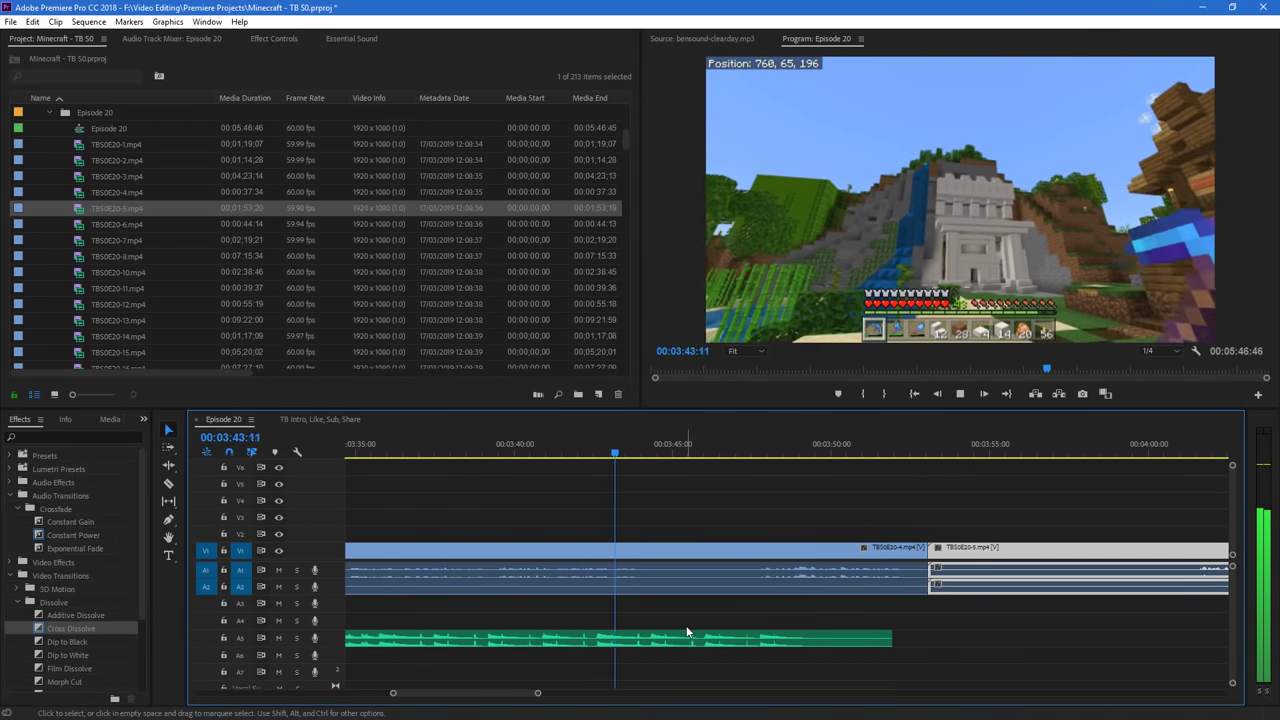
key("space")
key("ctrl+k")
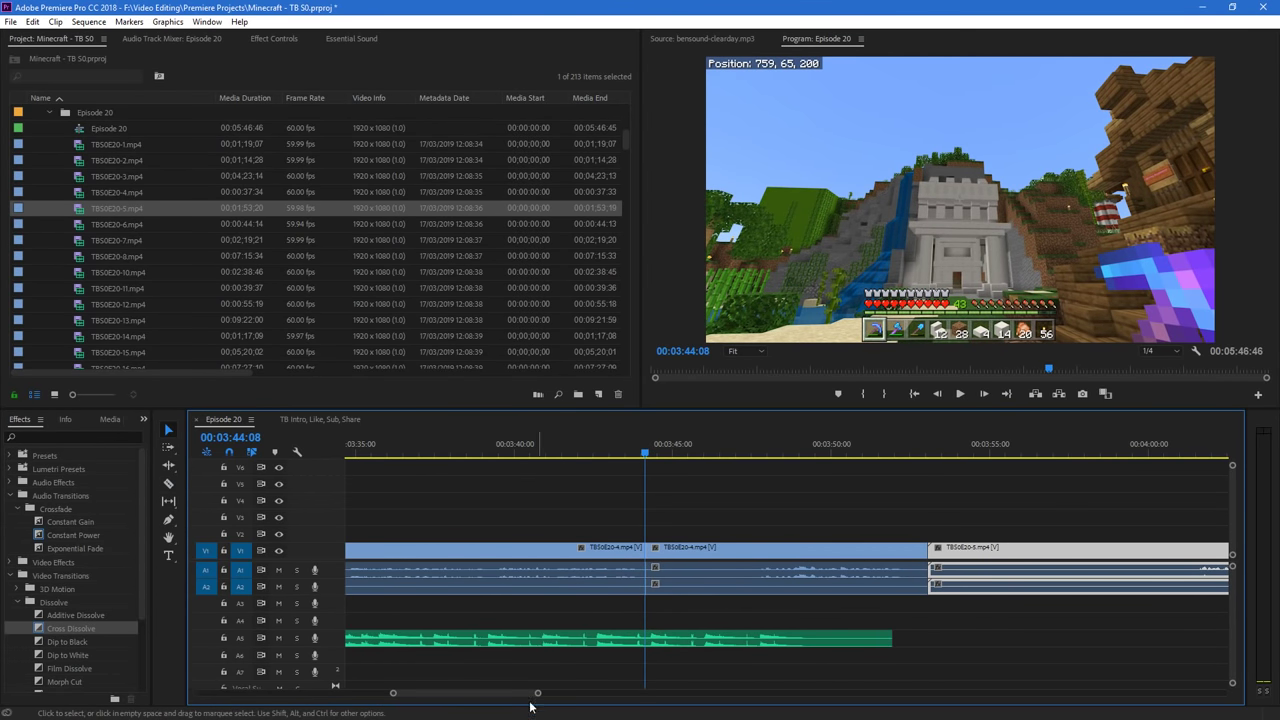
left_click_drag(1232, 683, 1232, 656)
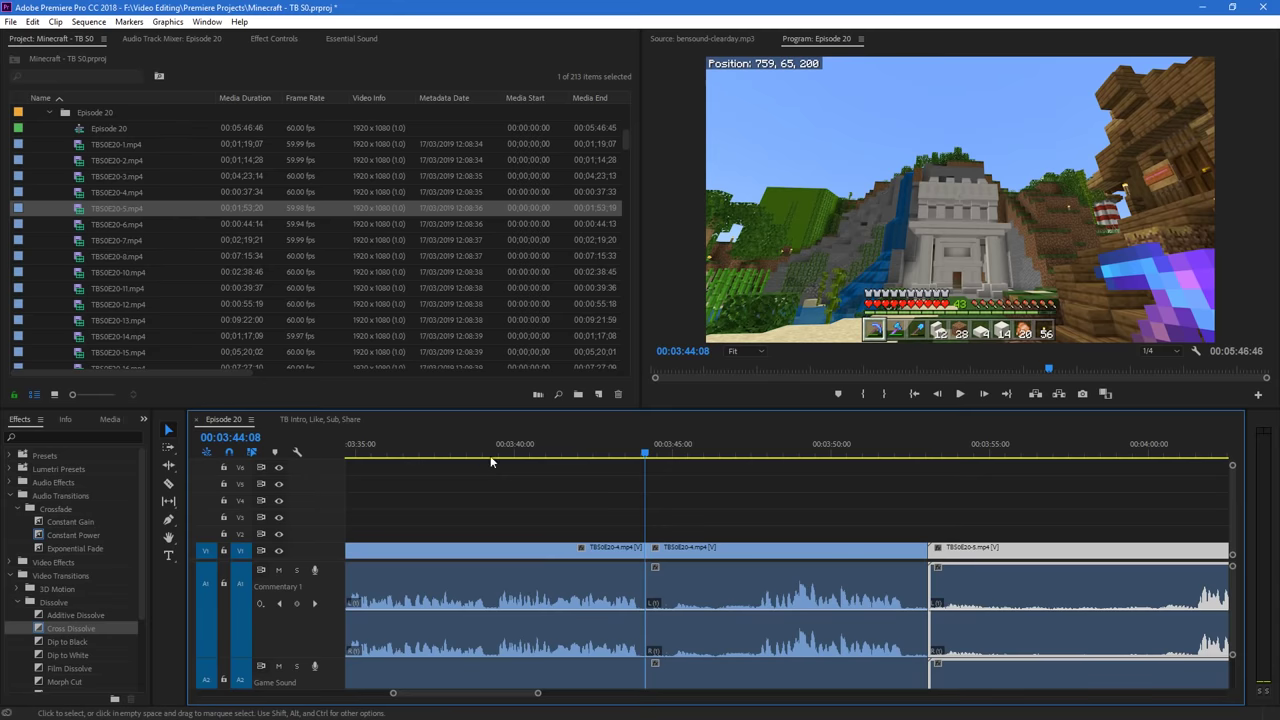
Replay and scrub the footage around the 03:44:08 cut, stopping at 03:40:29
left_click(558, 455)
key("space")
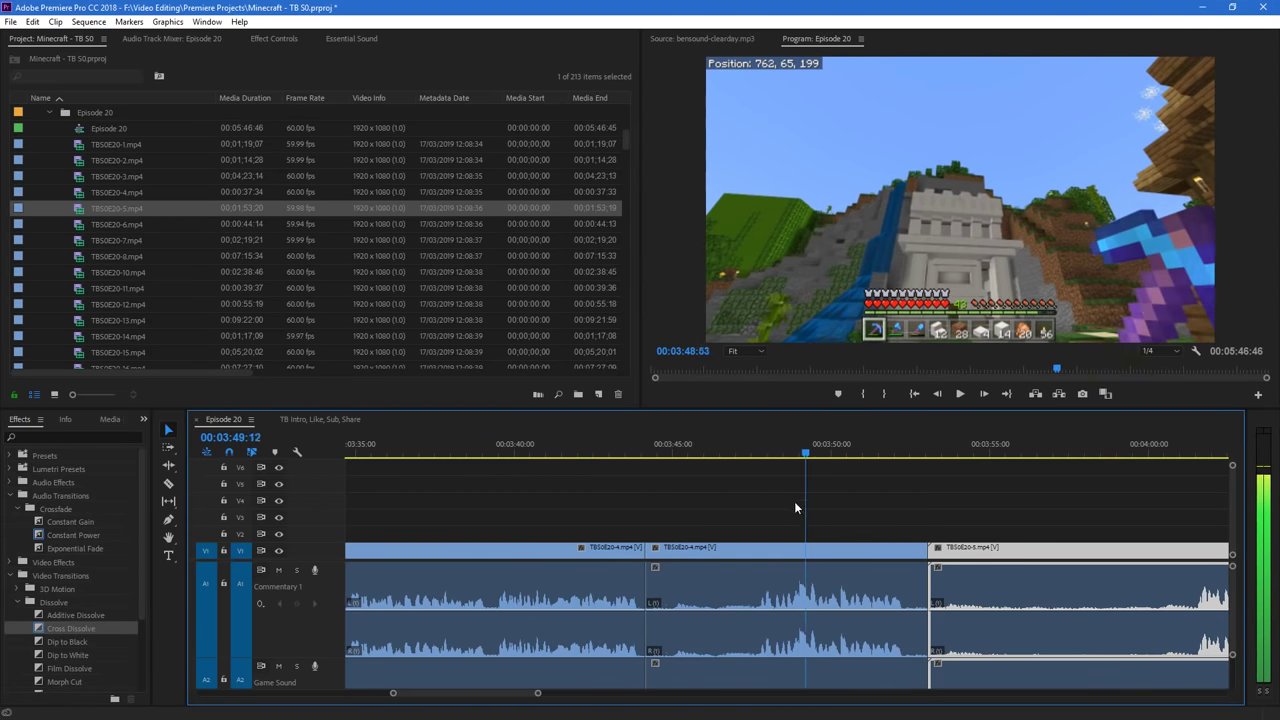
left_click_drag(838, 455, 448, 541)
mouse_move(538, 694)
left_mouse_down()
mouse_move(563, 698)
mouse_move(513, 699)
left_mouse_up()
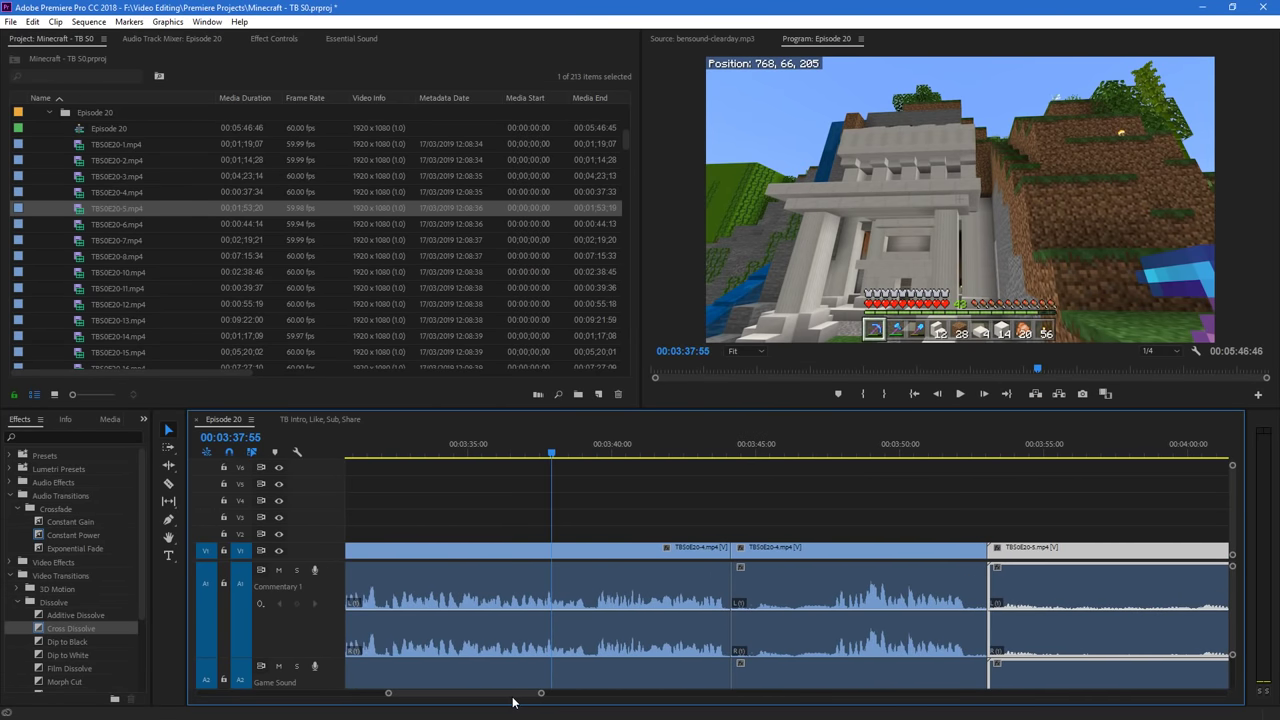
left_click_drag(648, 443, 551, 479)
left_click(474, 447)
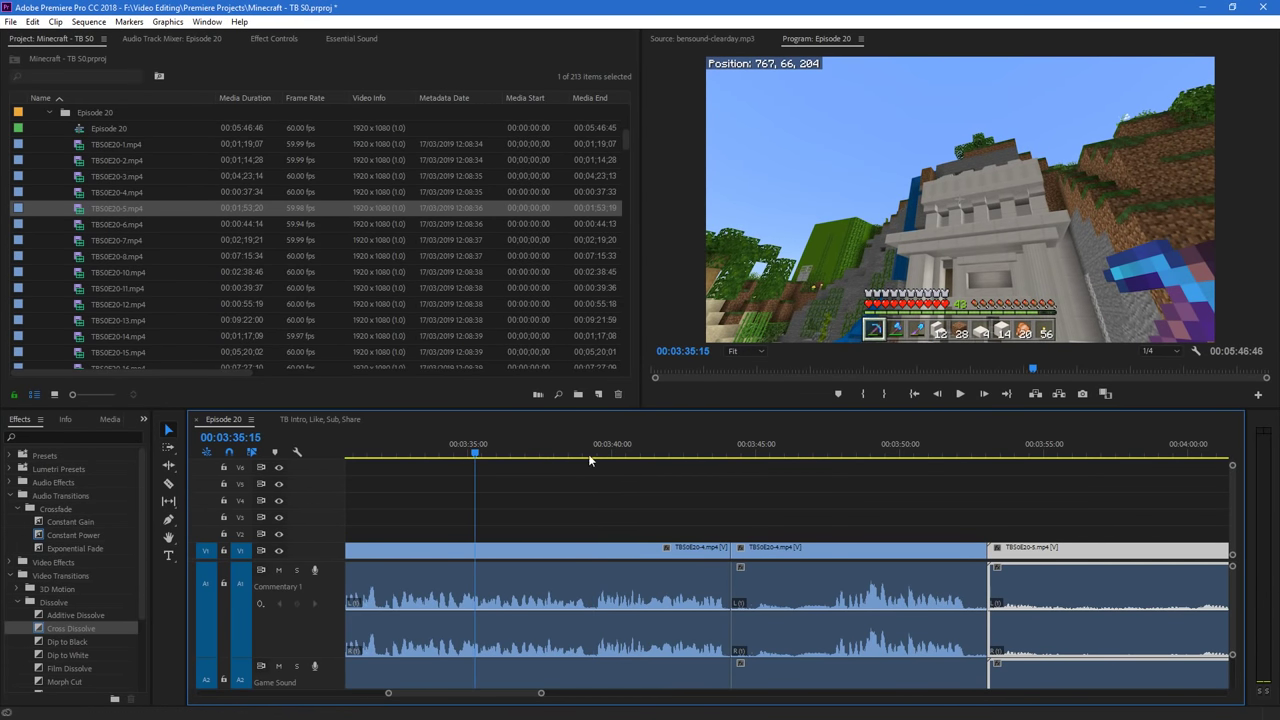
key("space")
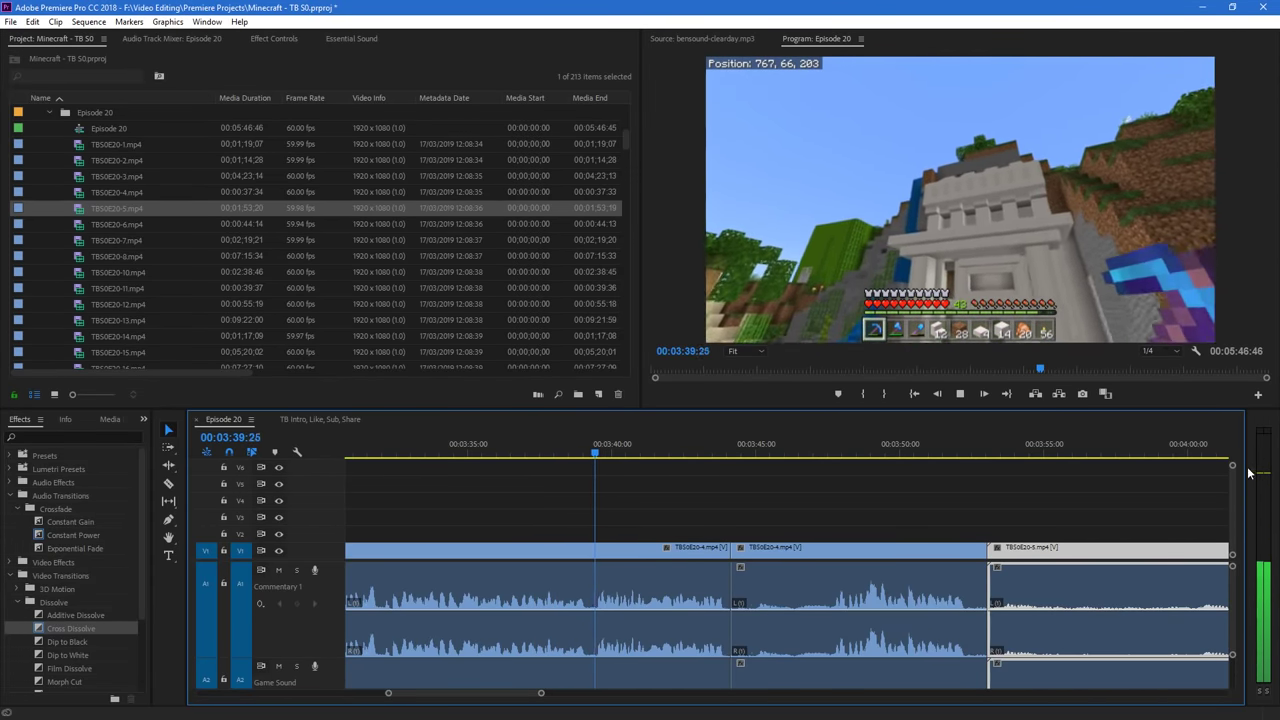
key("space")
Switch from Effect Controls to the Audio Track Mixer and scroll up to reveal the effect inserts
left_click(272, 40)
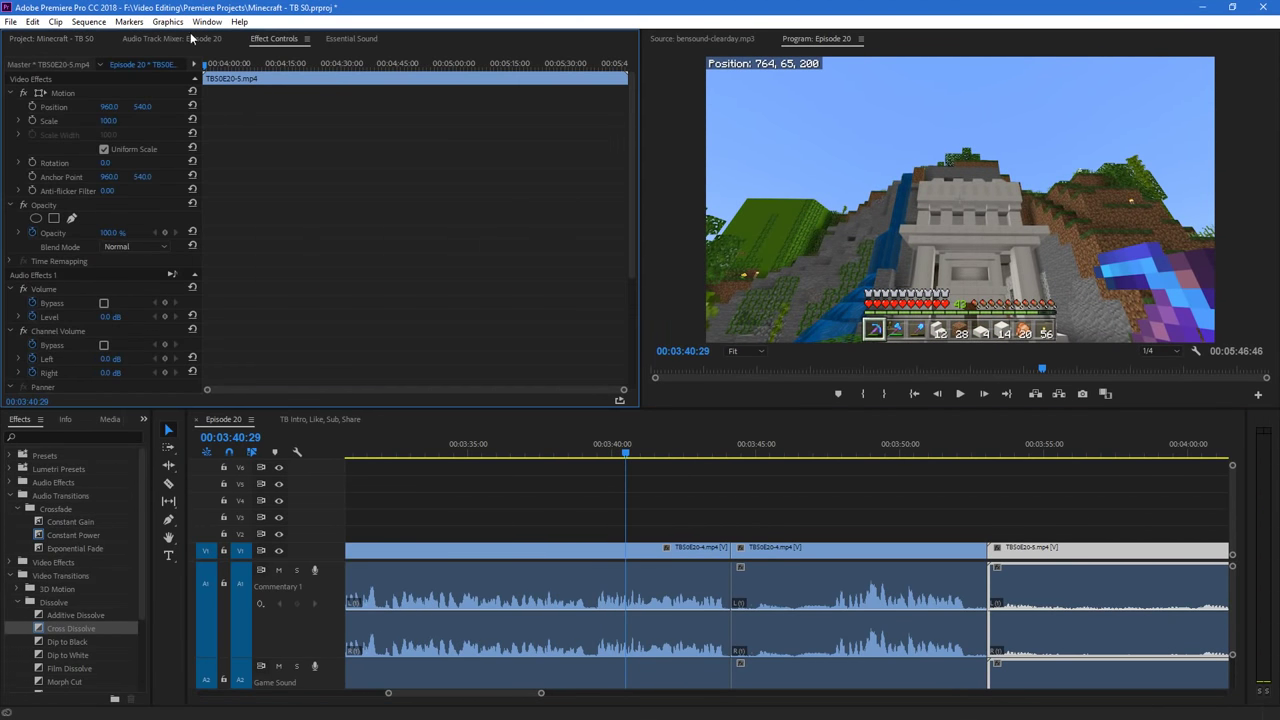
left_click(171, 38)
left_click_drag(633, 228, 638, 107)
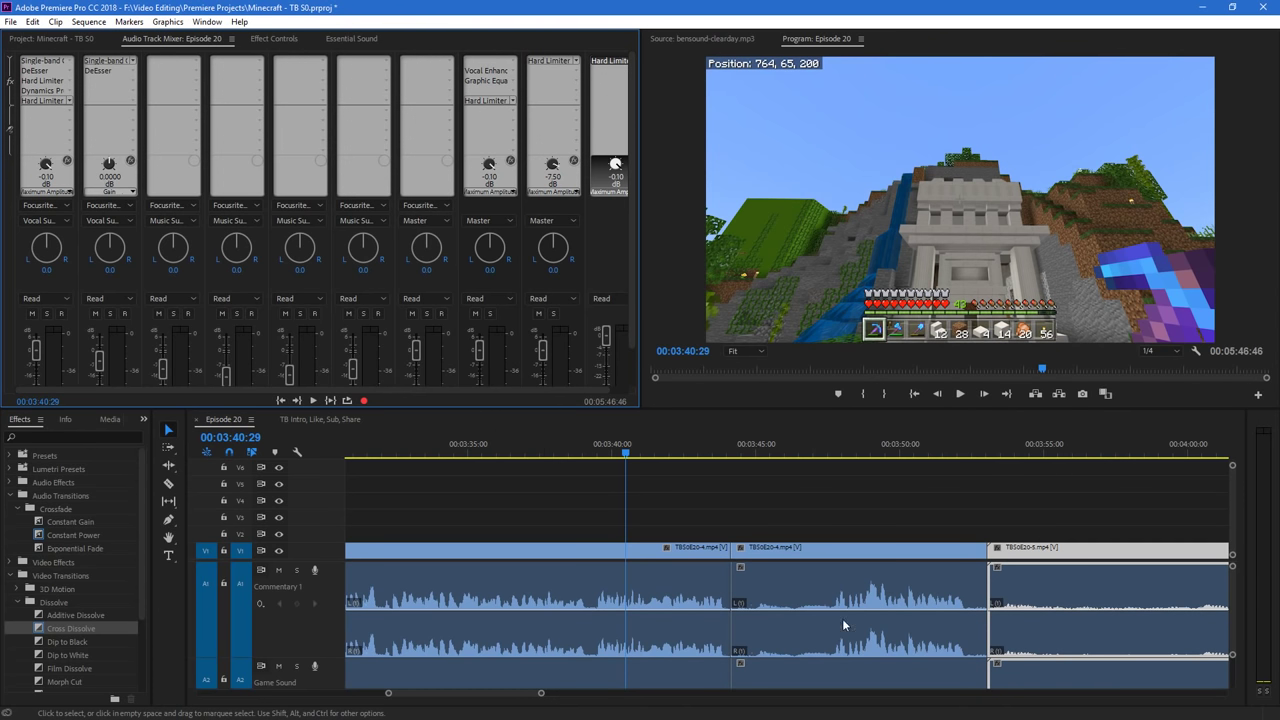
Play from 03:50:08 to find the cut point and razor TBS0E20-5 at 03:50:09
left_click_drag(725, 455, 658, 484)
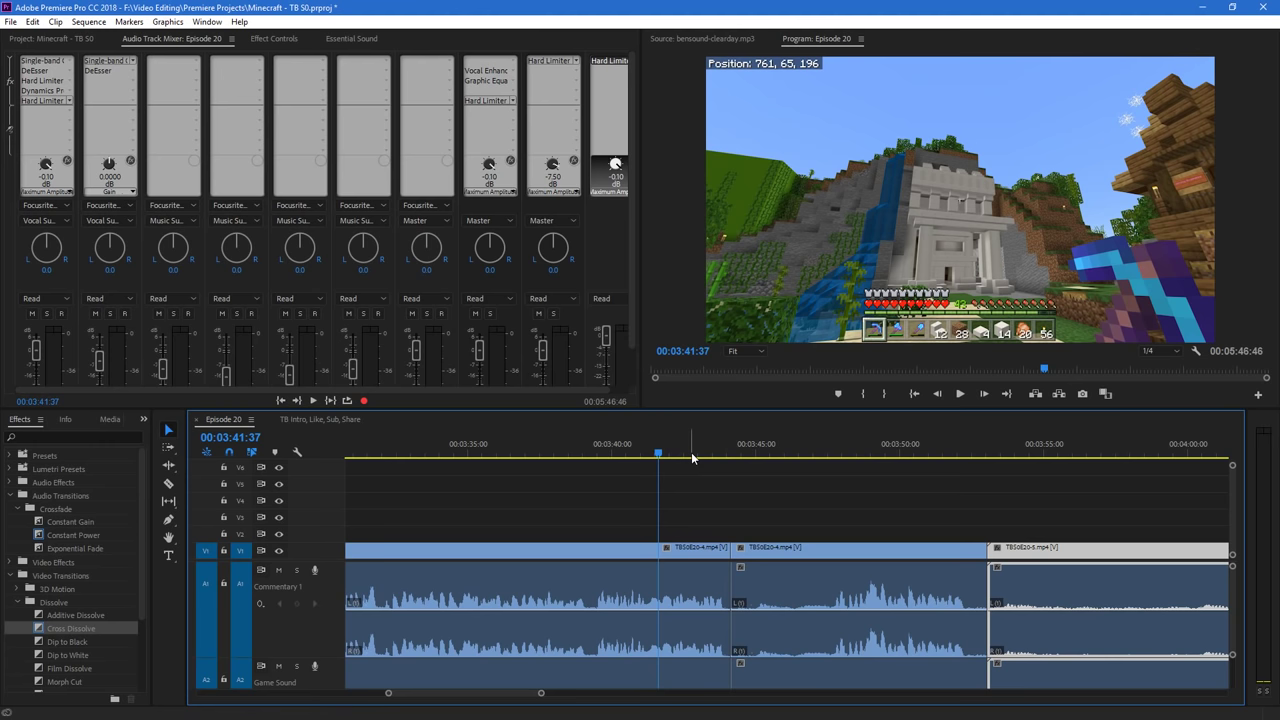
key("space")
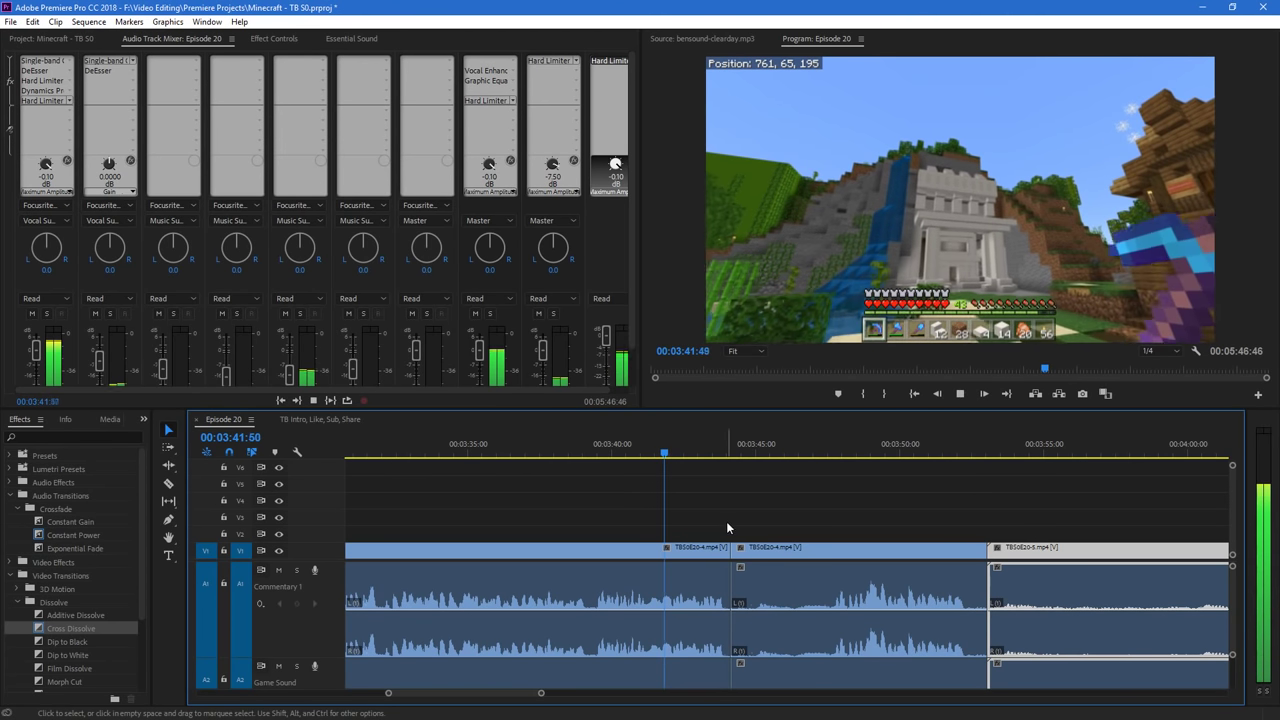
scroll(491, 702, "down", 2)
scroll(491, 702, "down", 2)
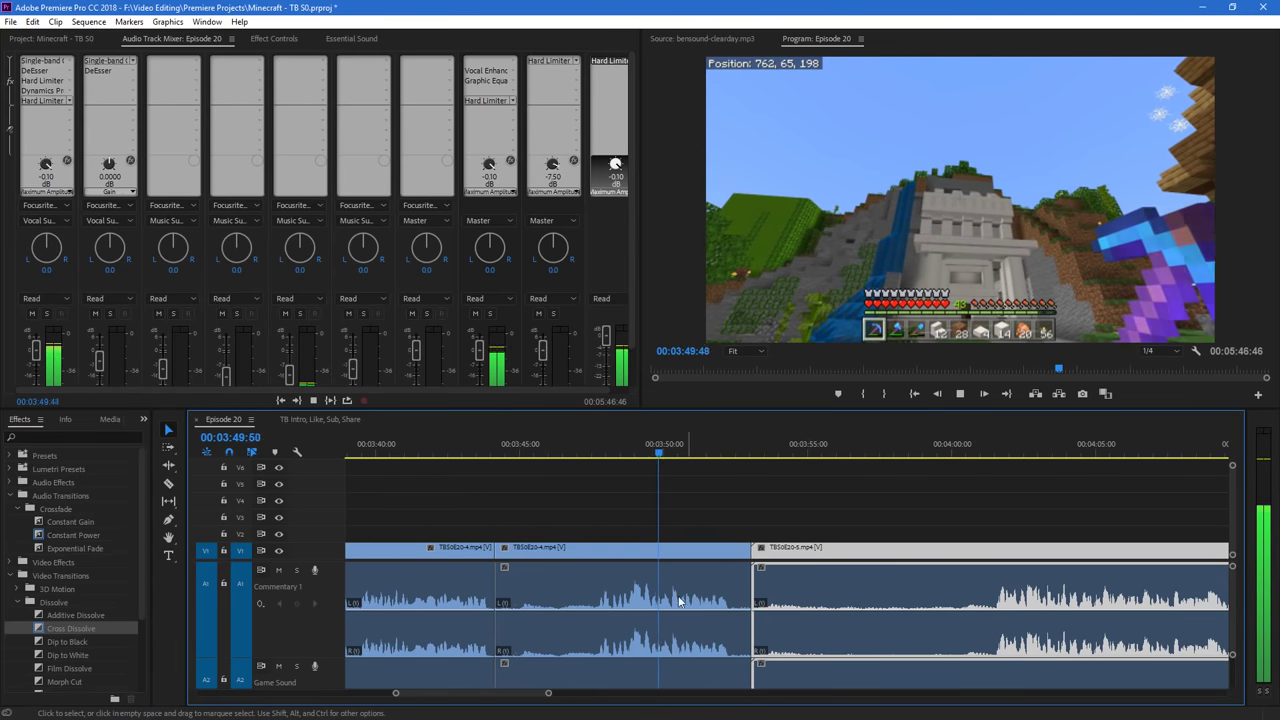
key("space")
key("c")
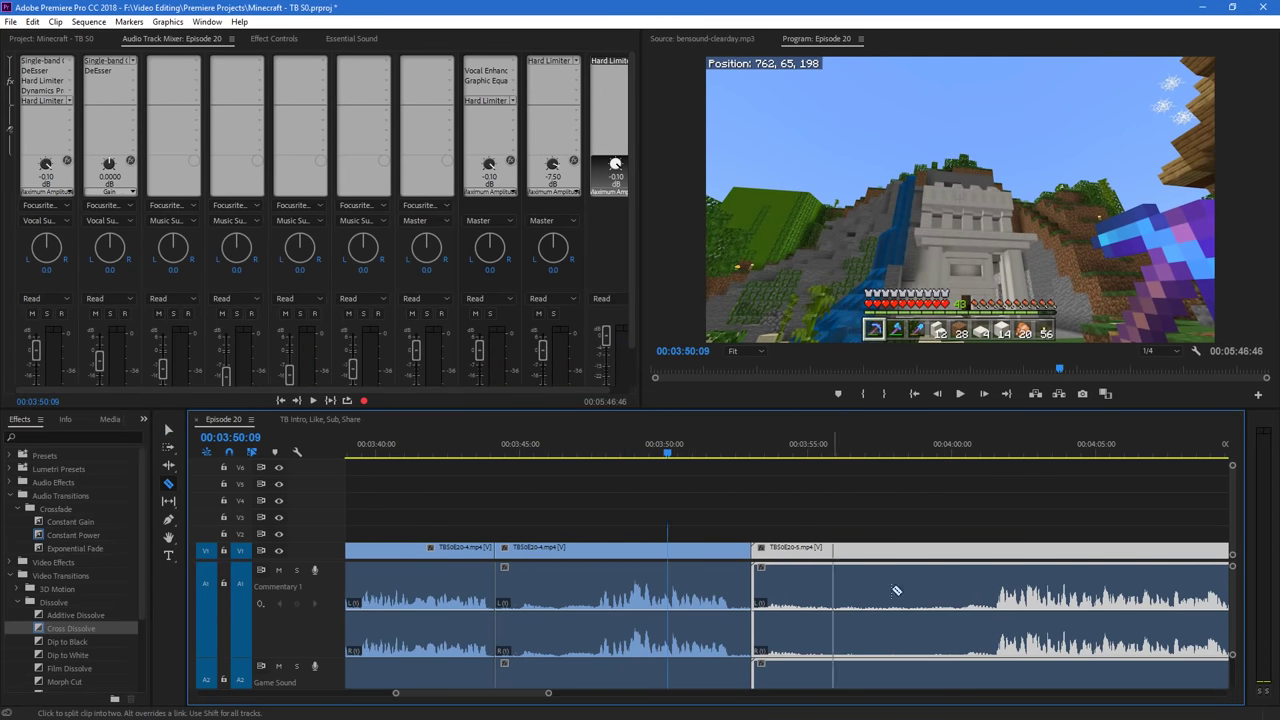
left_click(997, 588)
Slide the later TBS0E20-5 piece left so it directly follows TBS0E20-4
key("v")
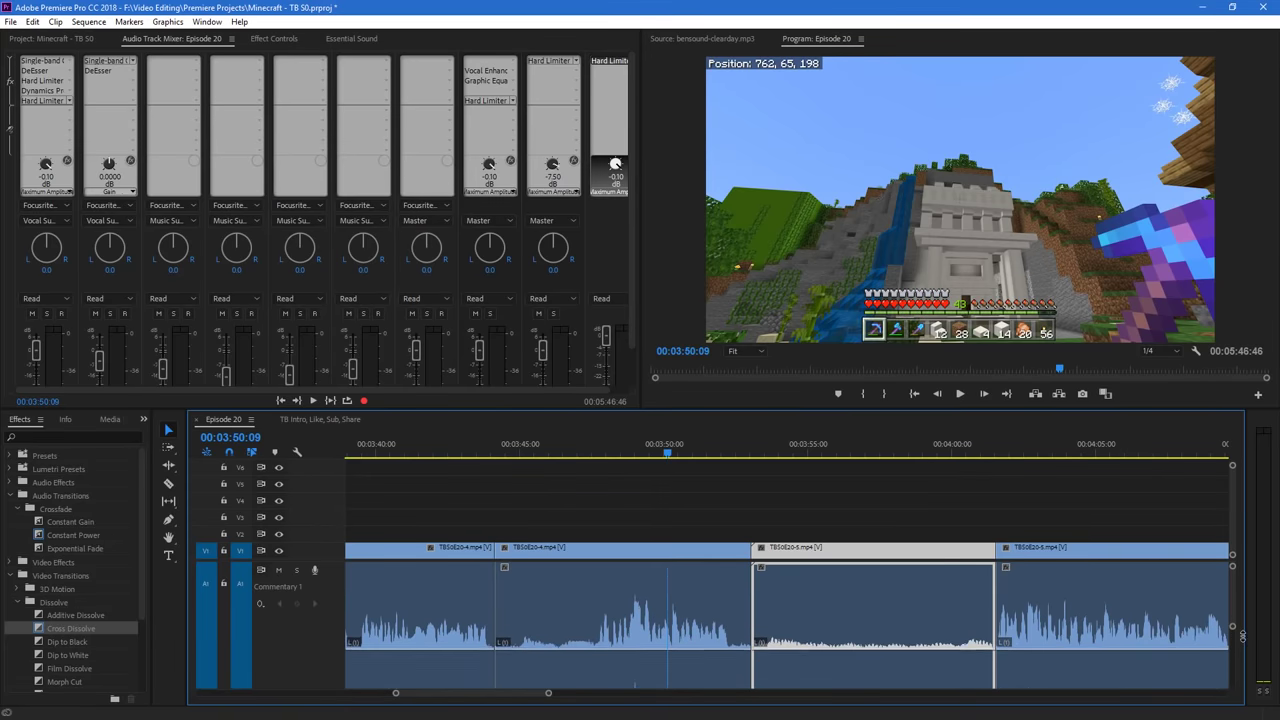
scroll(1250, 688, "down", 2)
scroll(1119, 628, "down", 3)
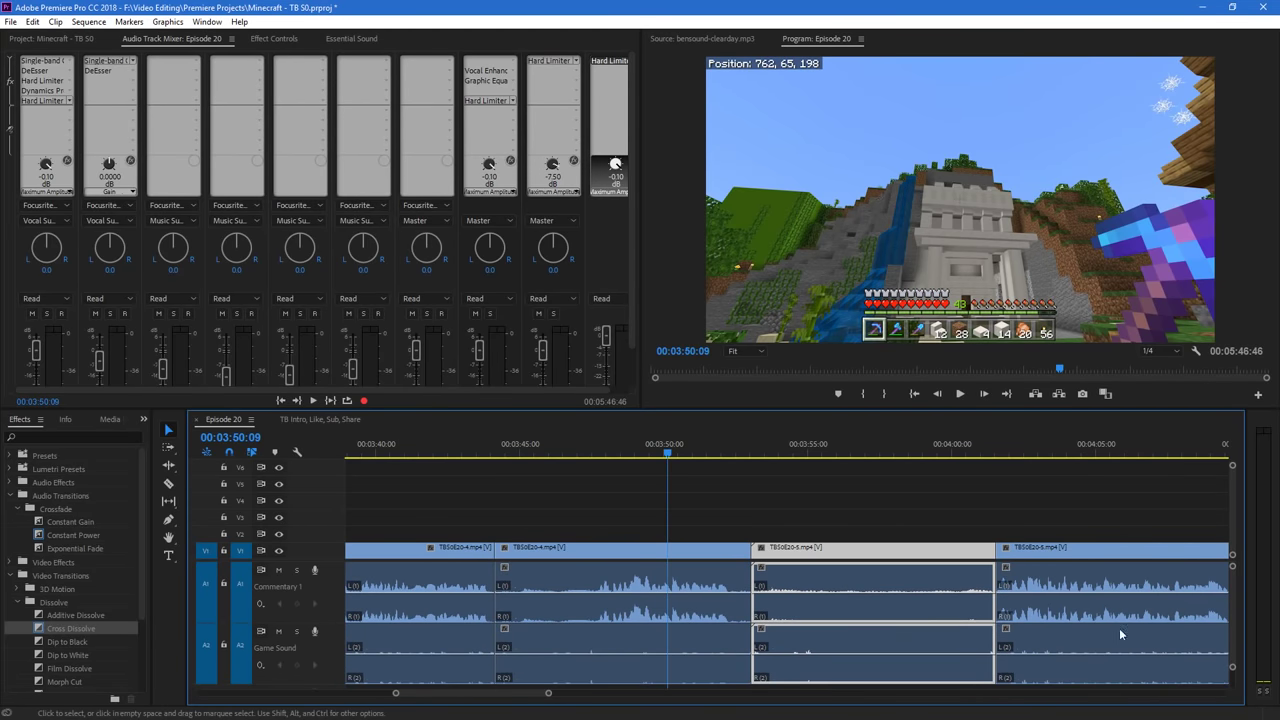
left_click(1036, 560)
left_click_drag(1036, 560, 537, 560)
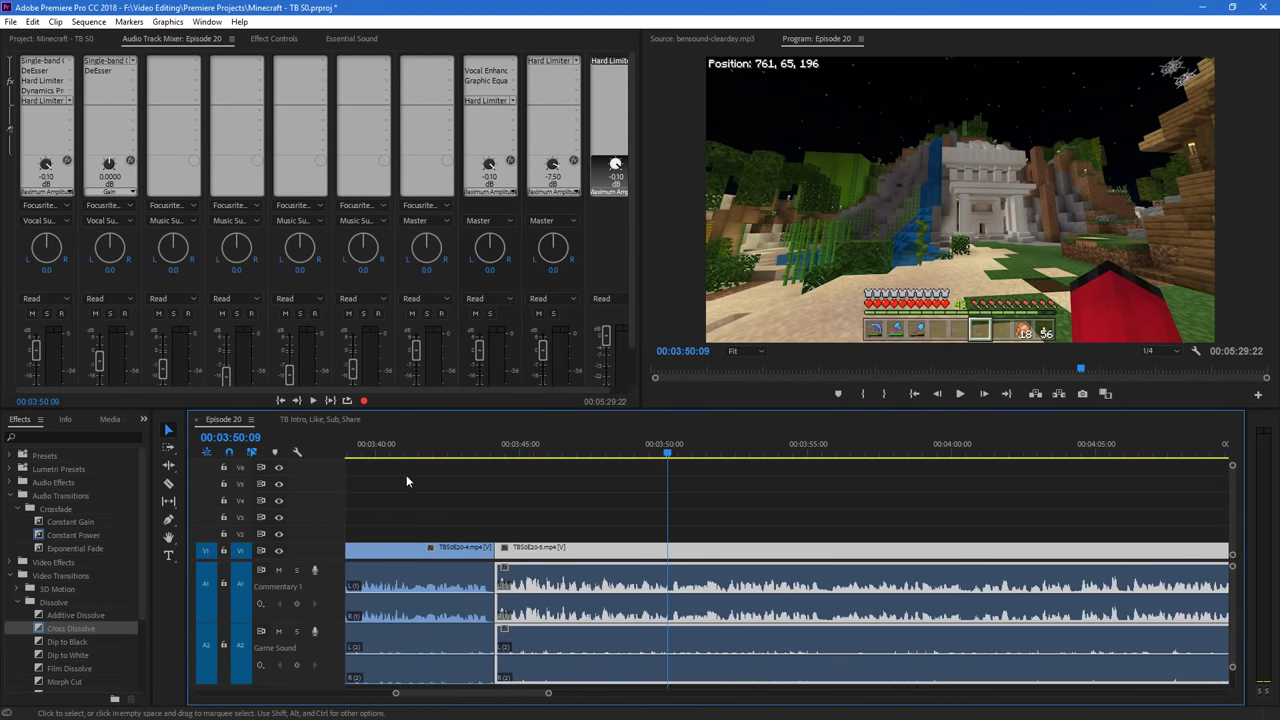
Apply a Cross Dissolve at the TBS0E20-4/TBS0E20-5 join and replay it from 03:40:29
left_click(396, 455)
key("space")
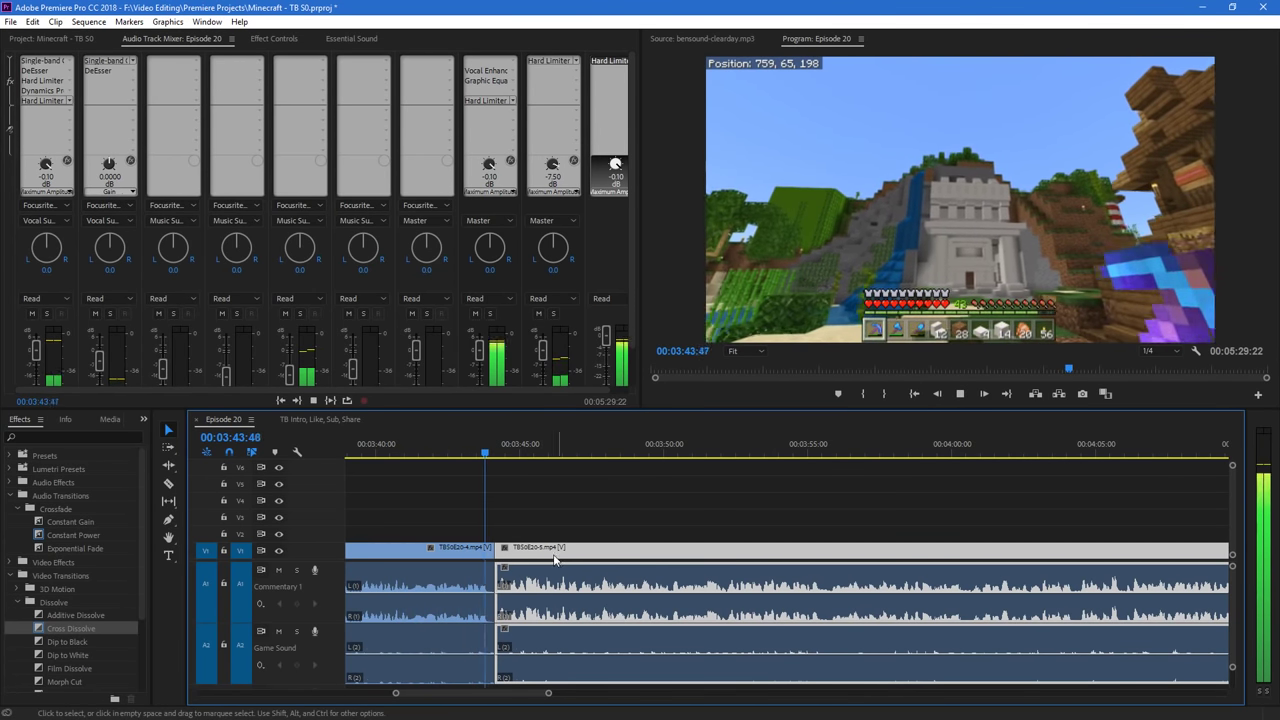
left_click_drag(70, 628, 495, 551)
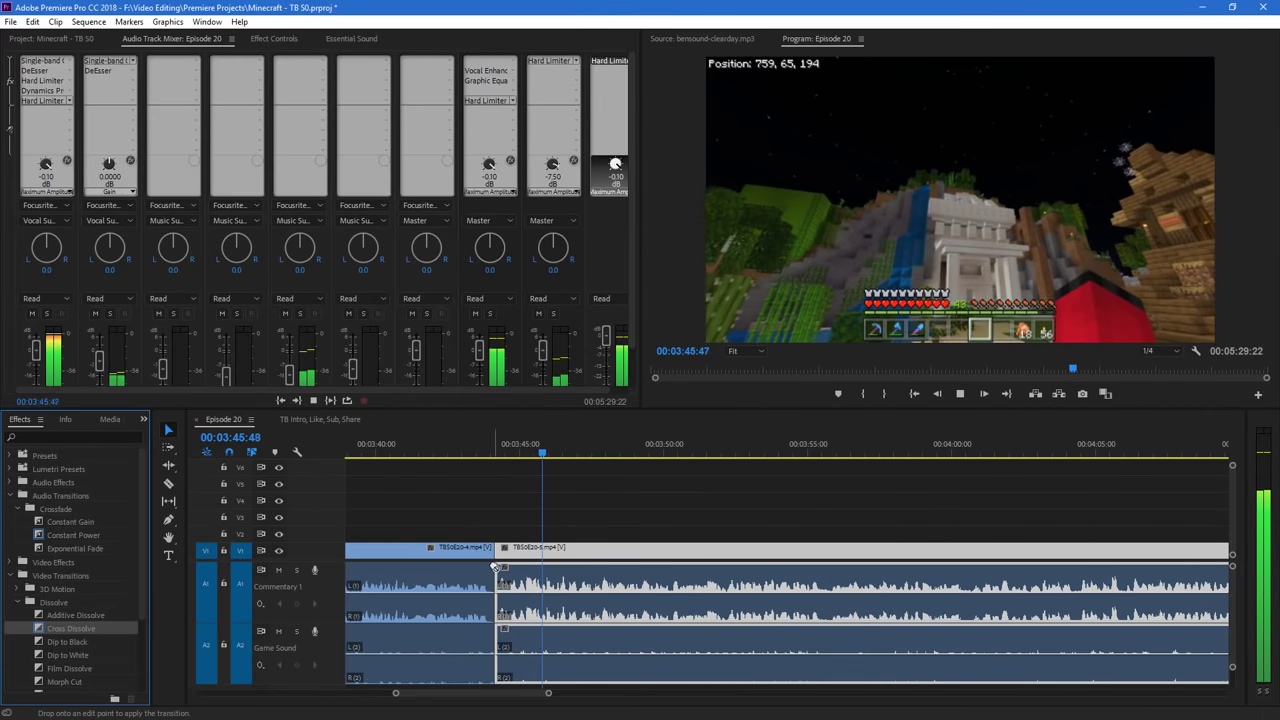
left_click(390, 452)
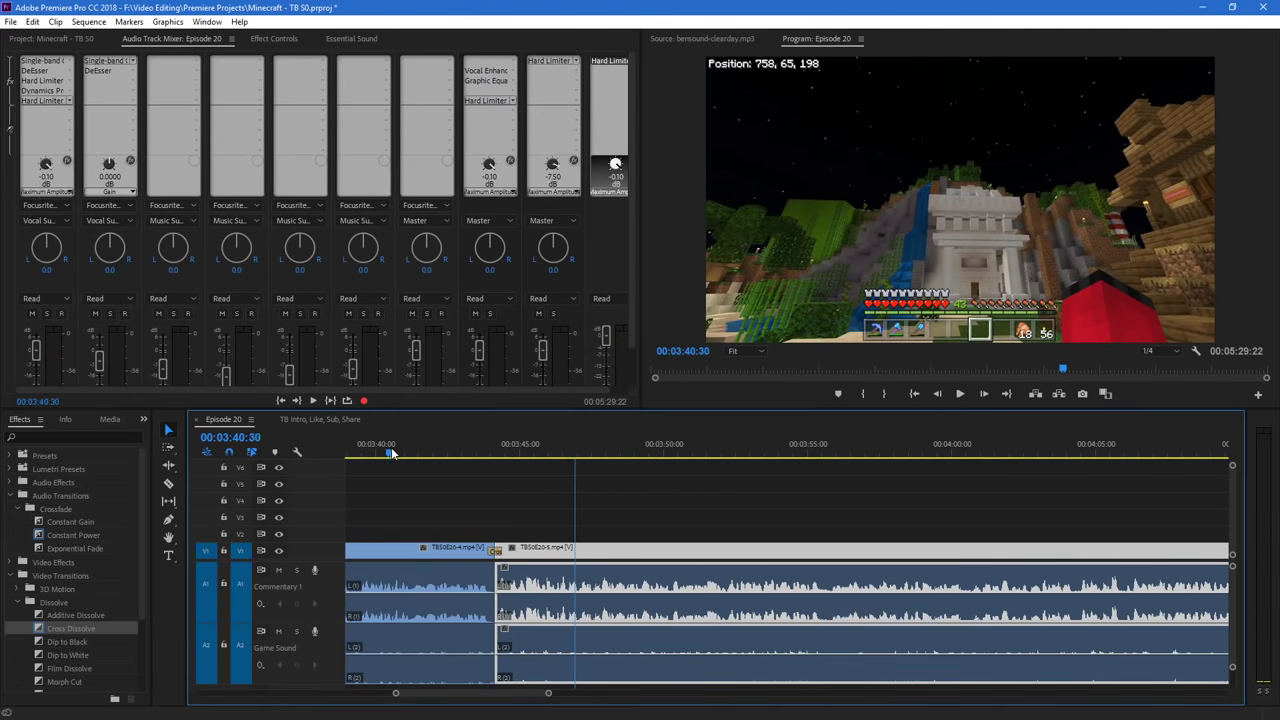
key("space")
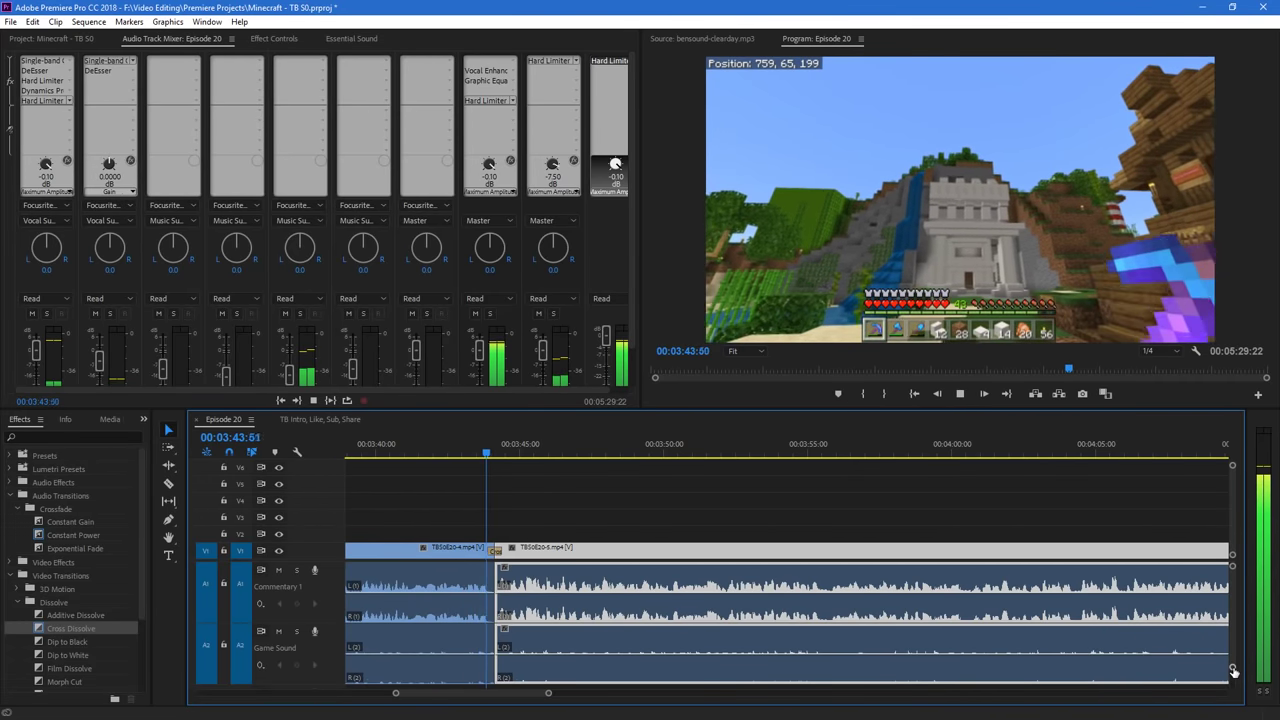
left_click_drag(1232, 668, 1234, 687)
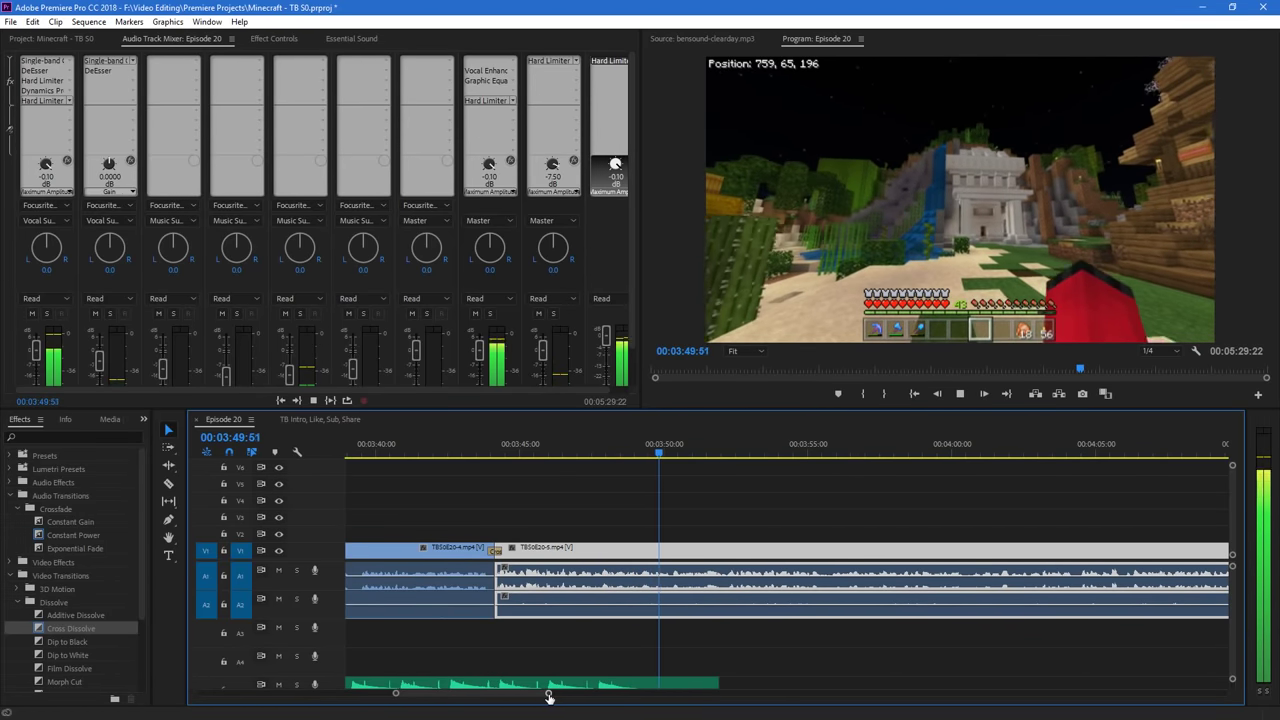
left_click_drag(548, 697, 751, 692)
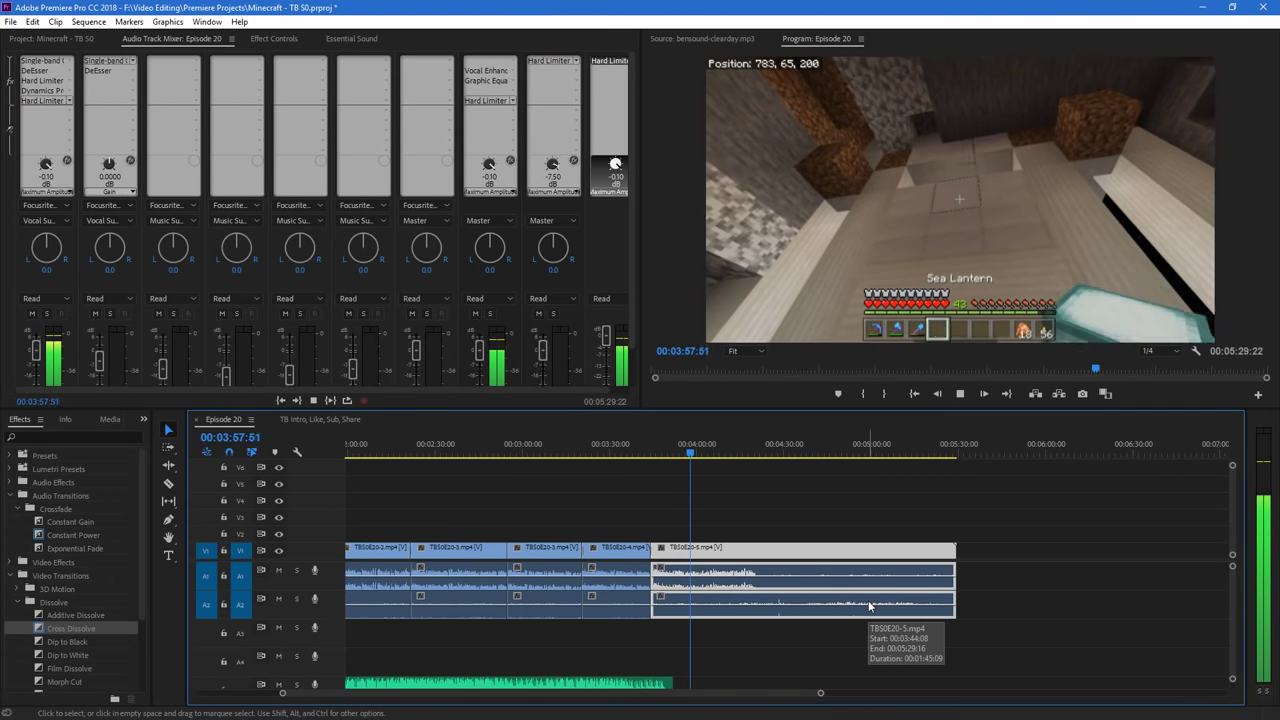
Razor TBS0E20-5 near 04:20 and delete the part after the cut
left_click_drag(820, 693, 650, 693)
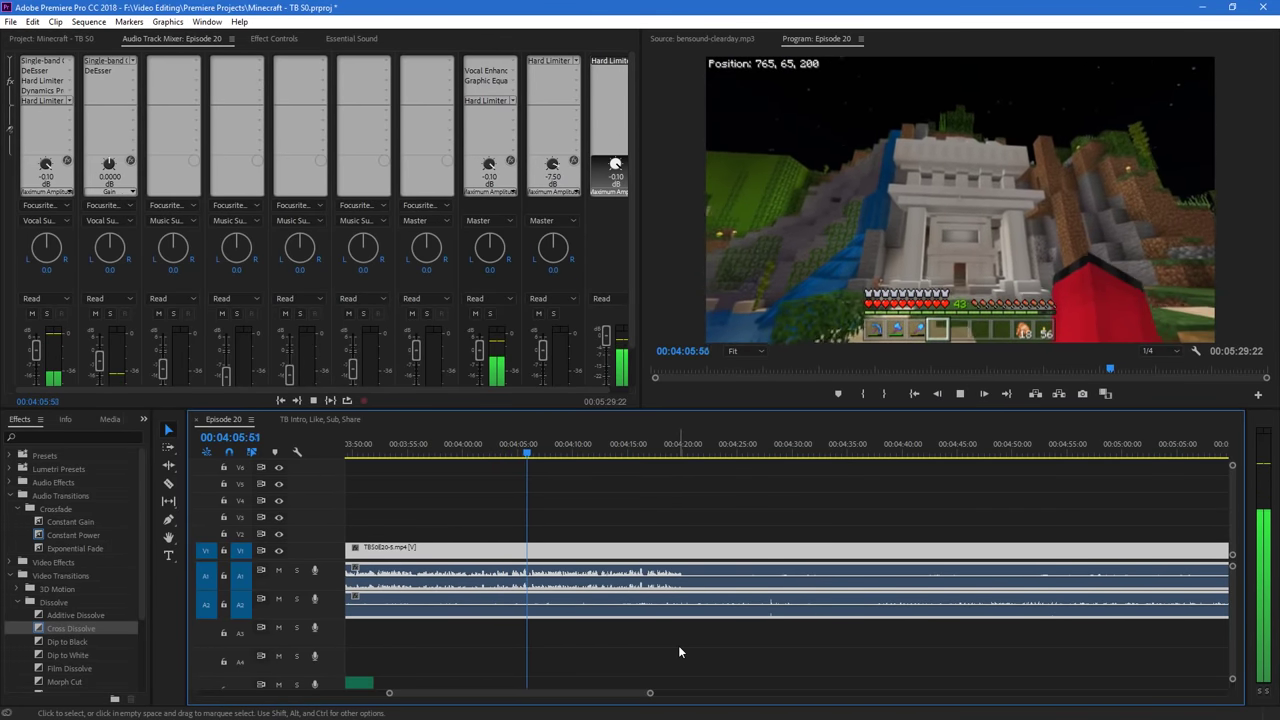
key("c")
left_click(685, 552)
key("v")
left_click(718, 553)
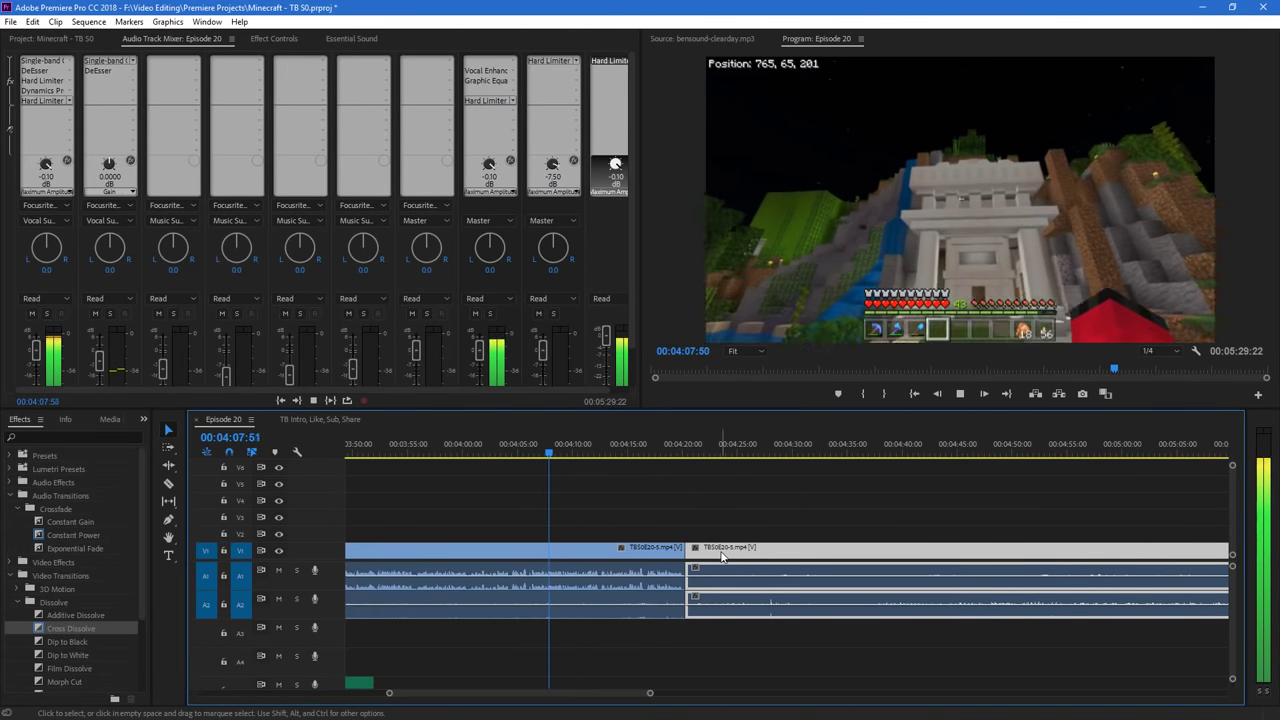
key("Delete")
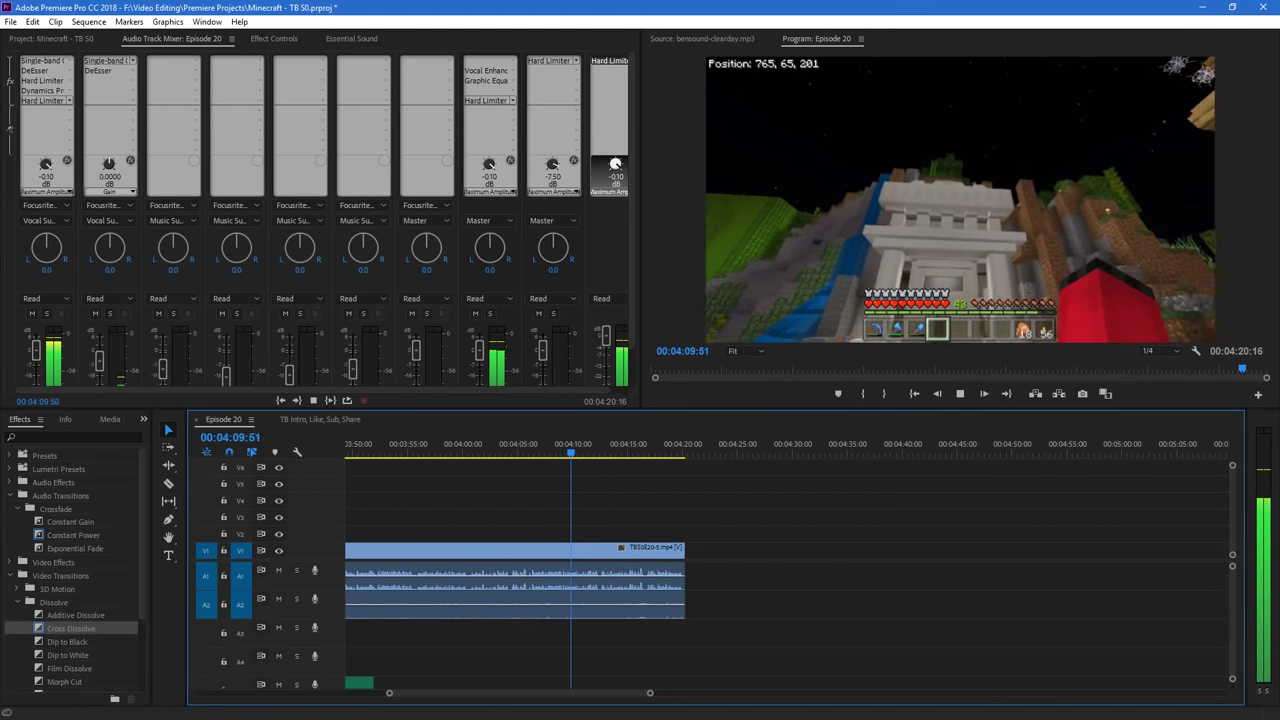
Place TBS0E20-6.mp4 after TBS0E20-5 on the timeline and cut off its opening
left_click(78, 37)
left_click_drag(120, 224, 722, 545)
key("c")
left_click(717, 549)
key("v")
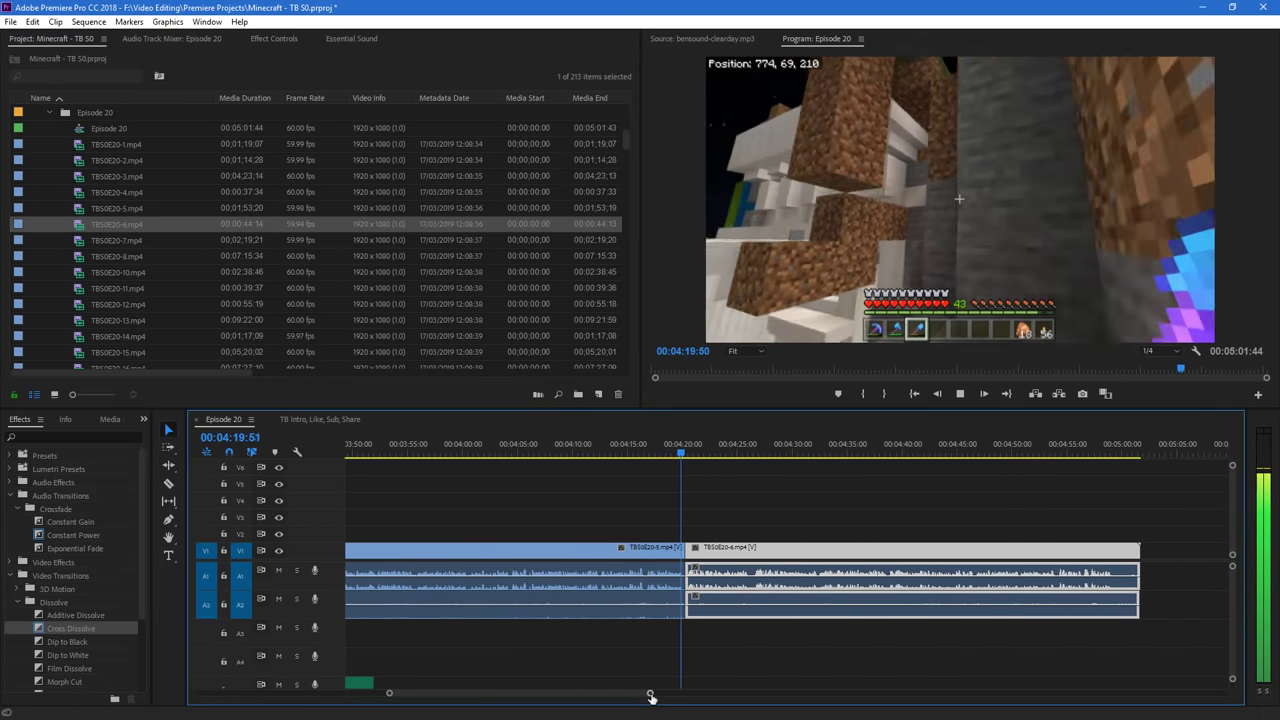
Play and scrub through TBS0E20-5 to find the cut point at 00:04:19:43
left_click_drag(651, 697, 572, 706)
key("space")
left_click(638, 438)
left_click_drag(583, 445, 544, 466)
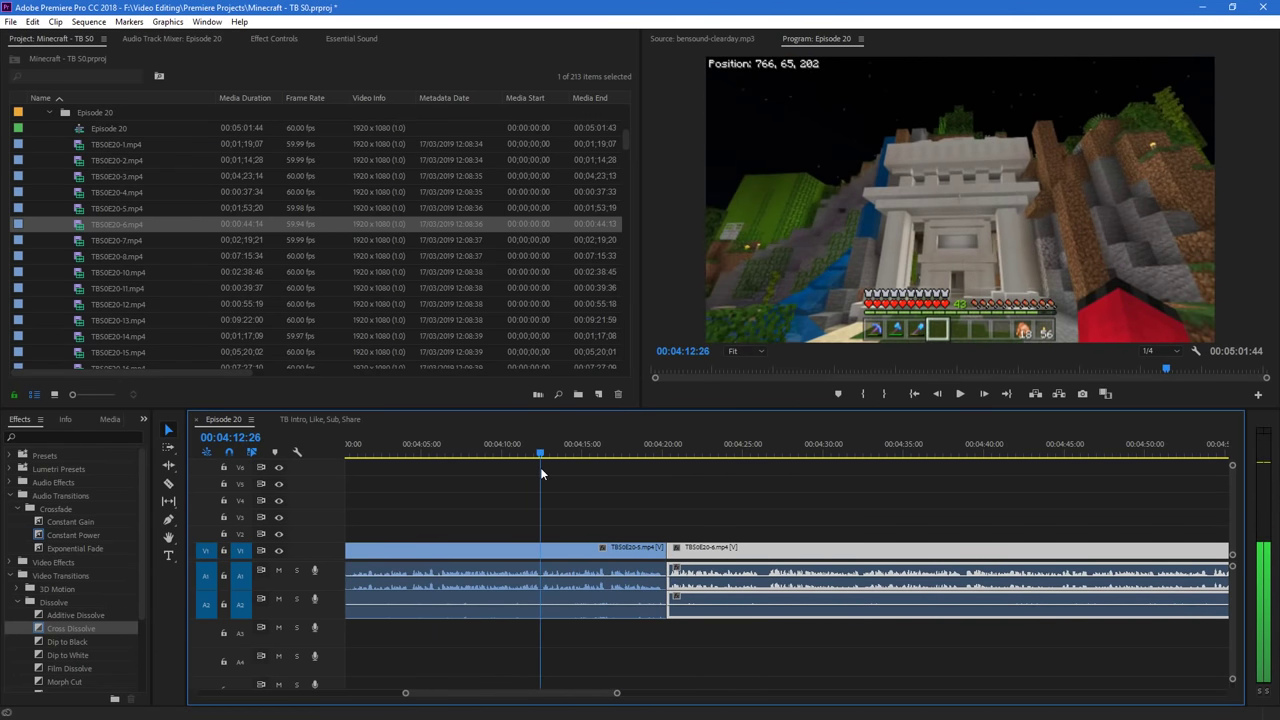
key("space")
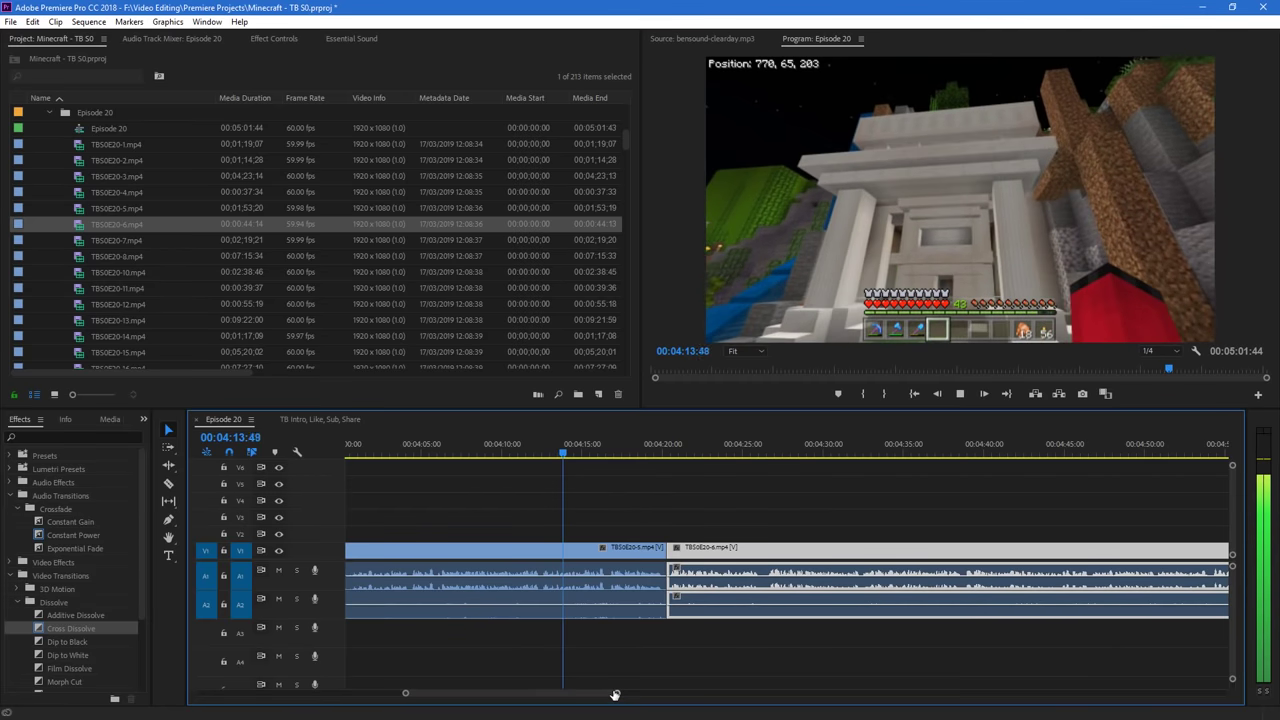
left_click_drag(617, 693, 590, 693)
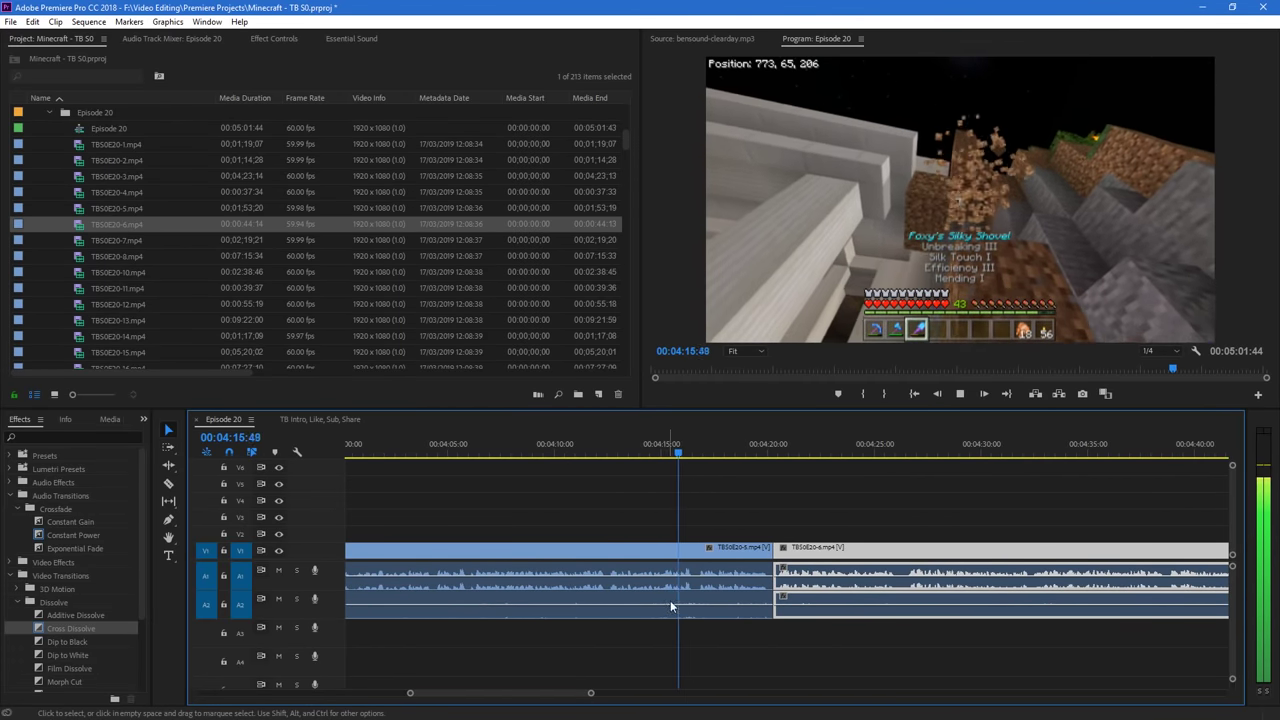
key("space")
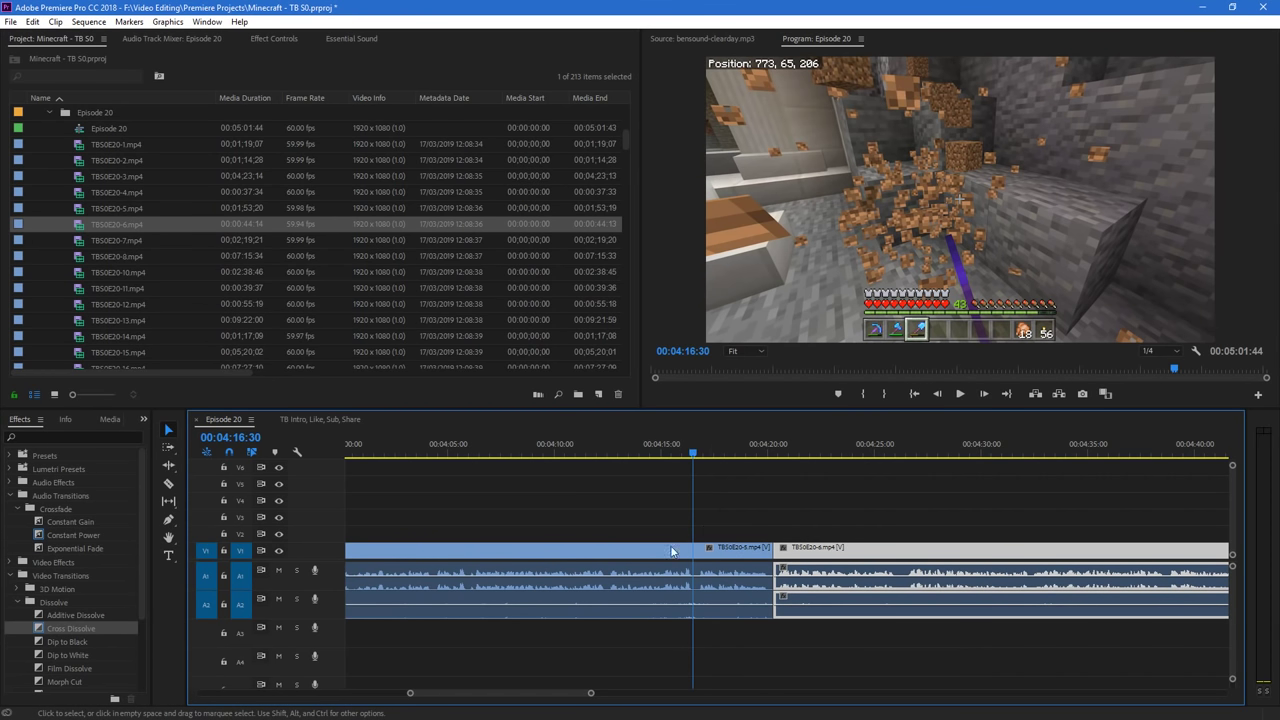
key("space")
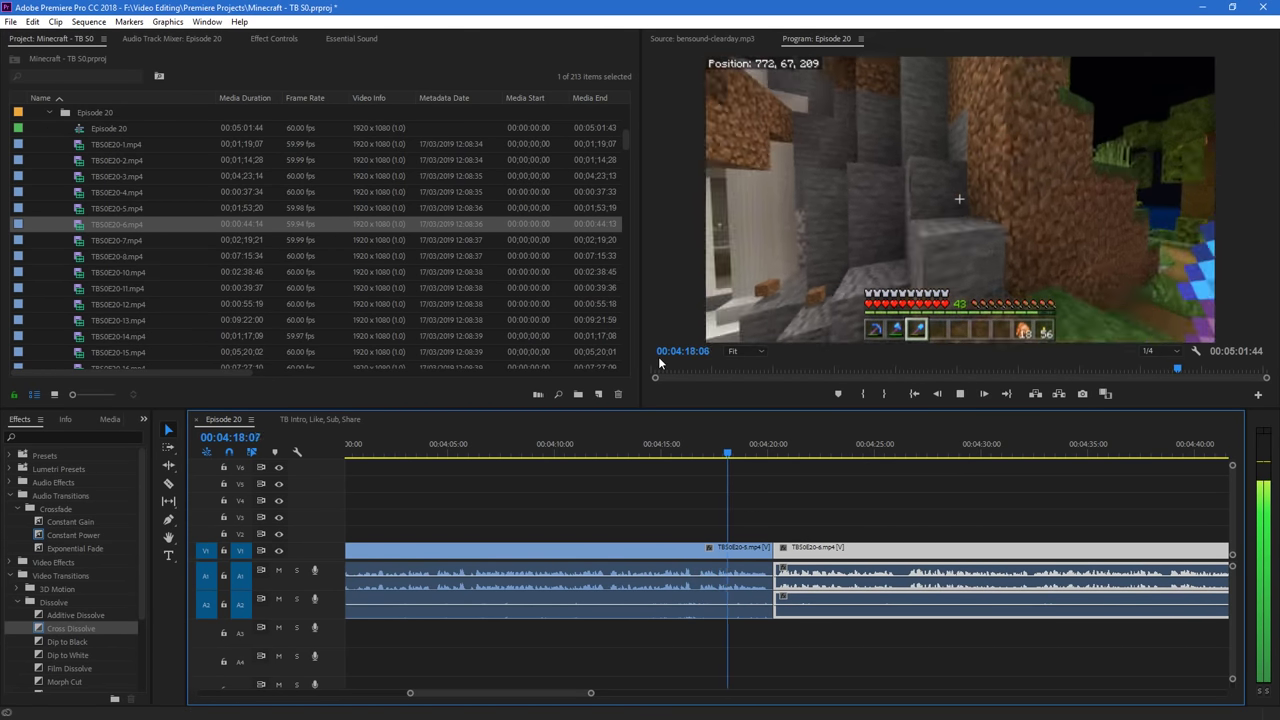
key("space")
Split TBS0E20-5 at 00:04:19:43, delete the tail and gap, and add a Cross Dissolve
key("c")
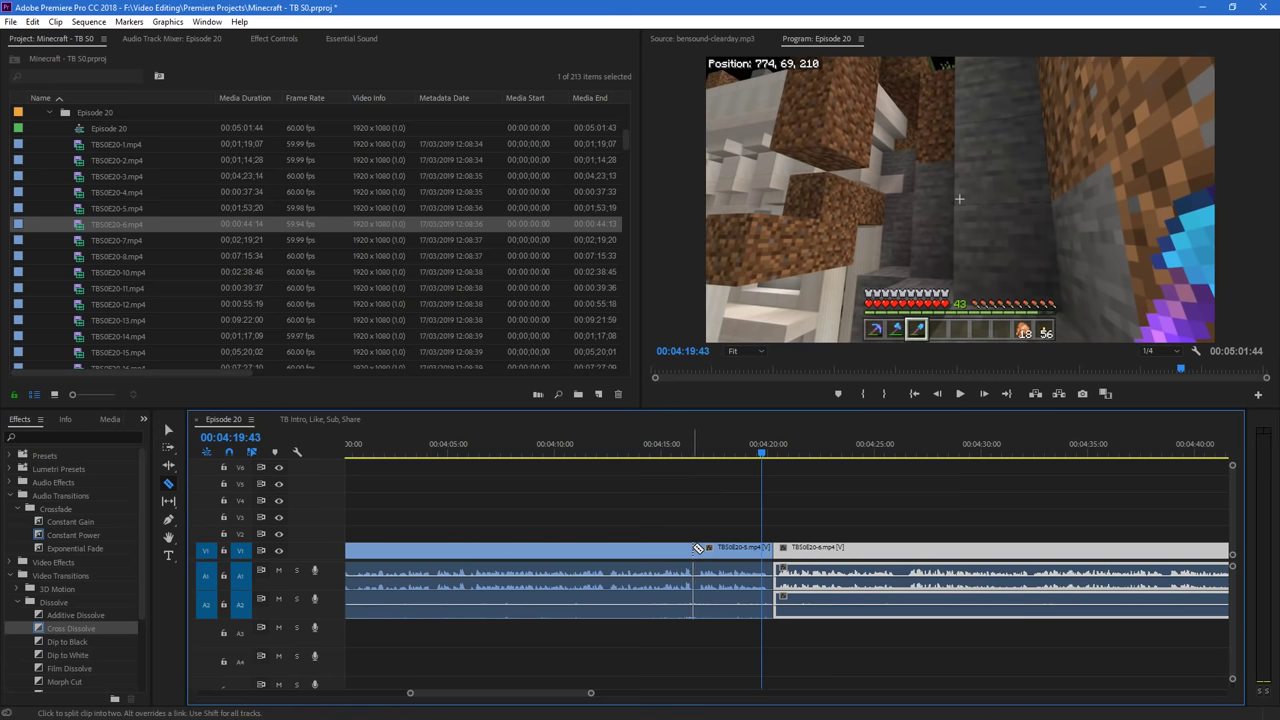
left_click(697, 548)
key("v")
left_click(735, 557)
key("Delete")
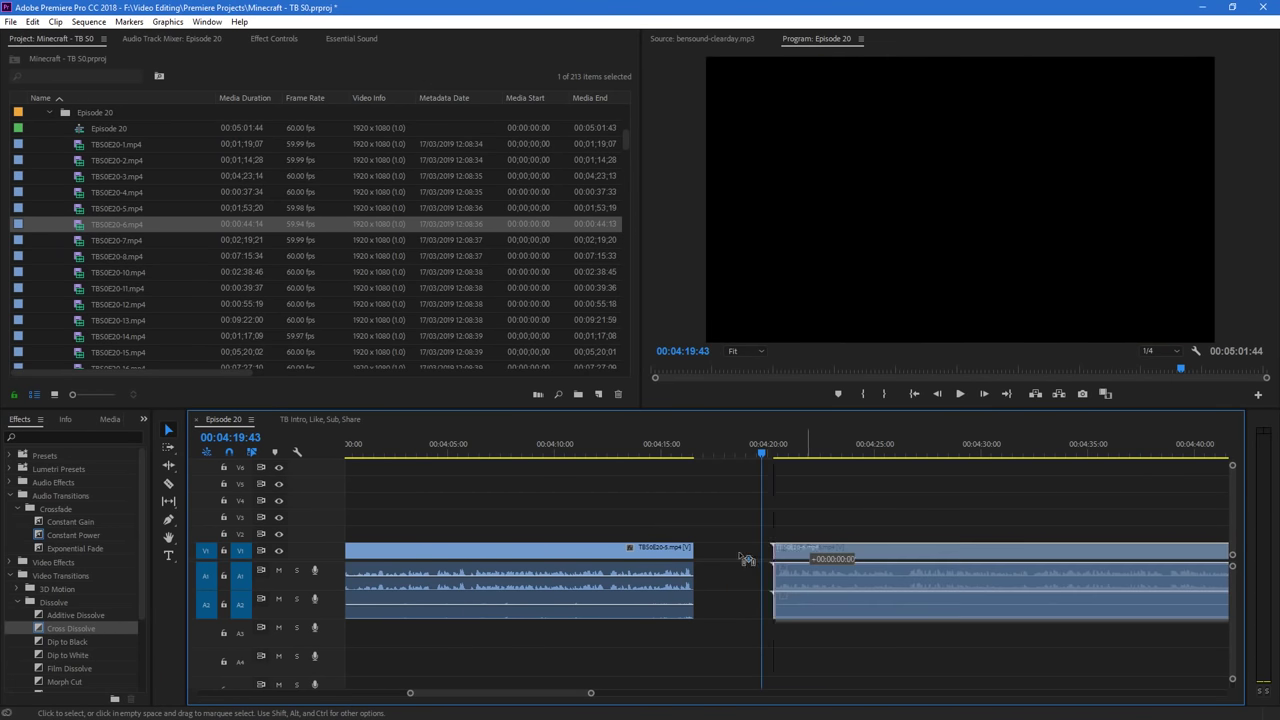
left_click(740, 558)
key("Delete")
left_click(72, 629)
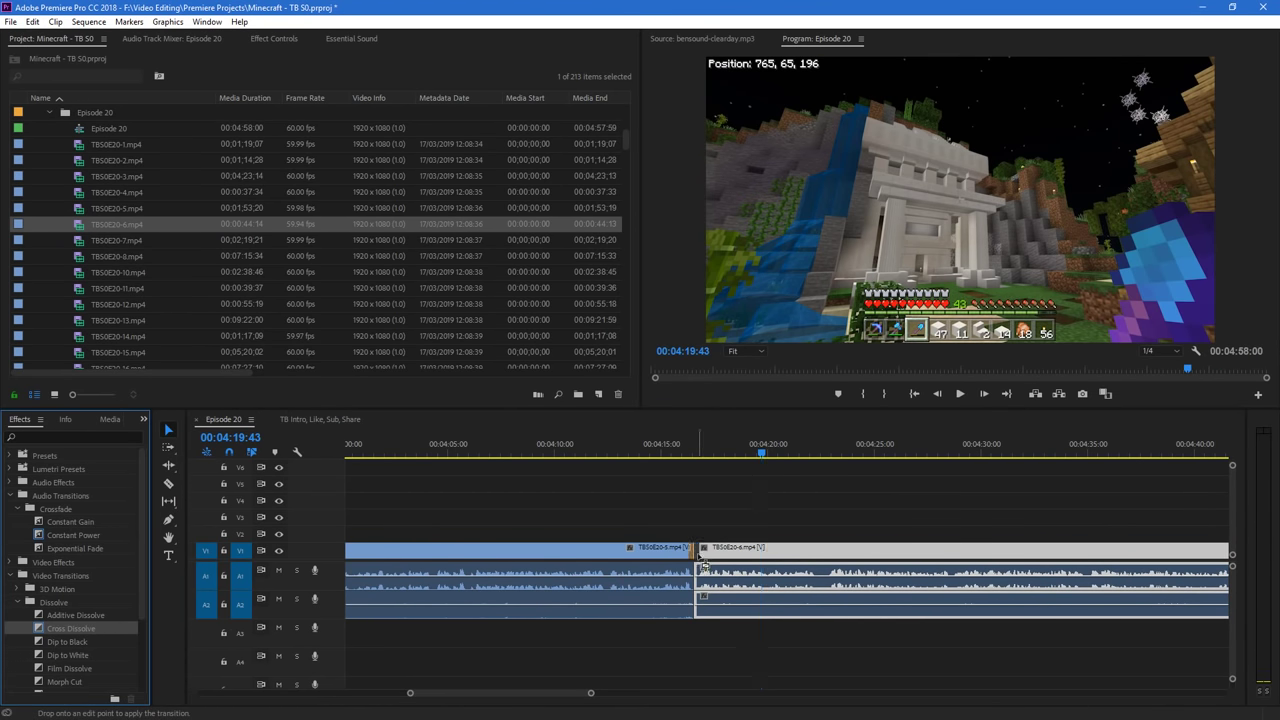
left_click_drag(590, 693, 766, 694)
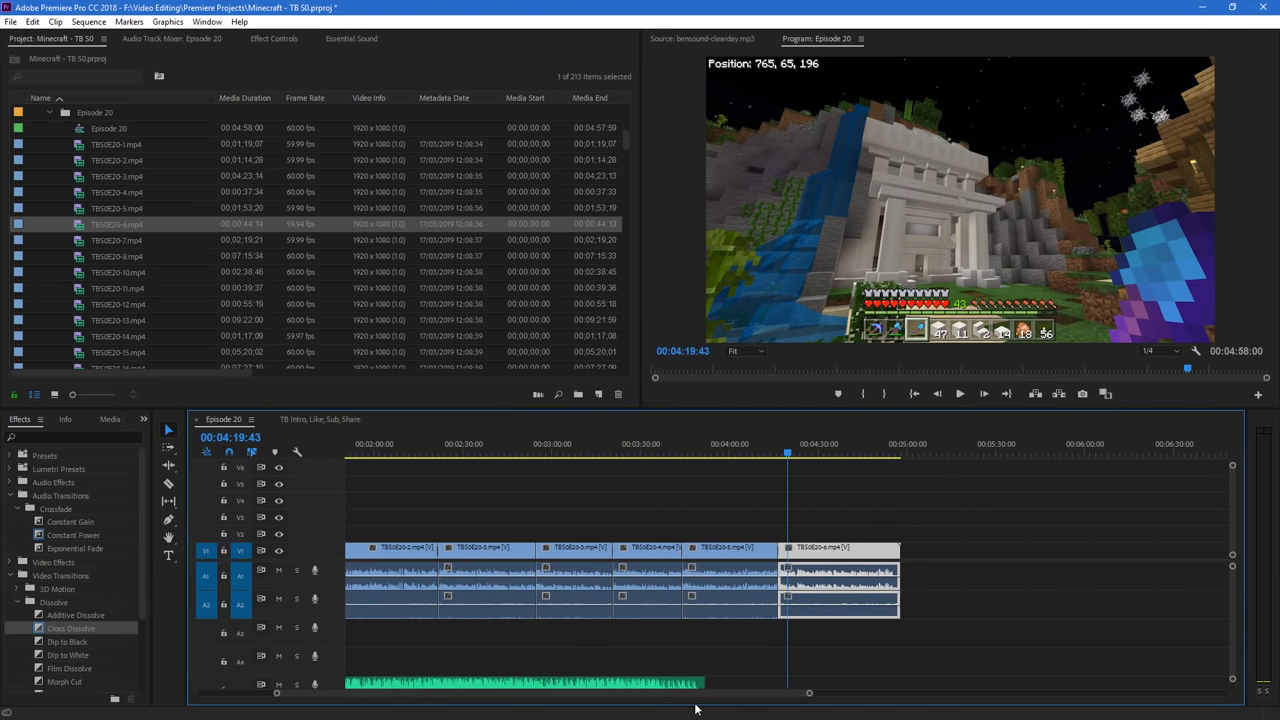
Place bensound-buddy.mp3 on the bottom music track after the ukulele song and trim its opening
scroll(800, 685, "up", 4)
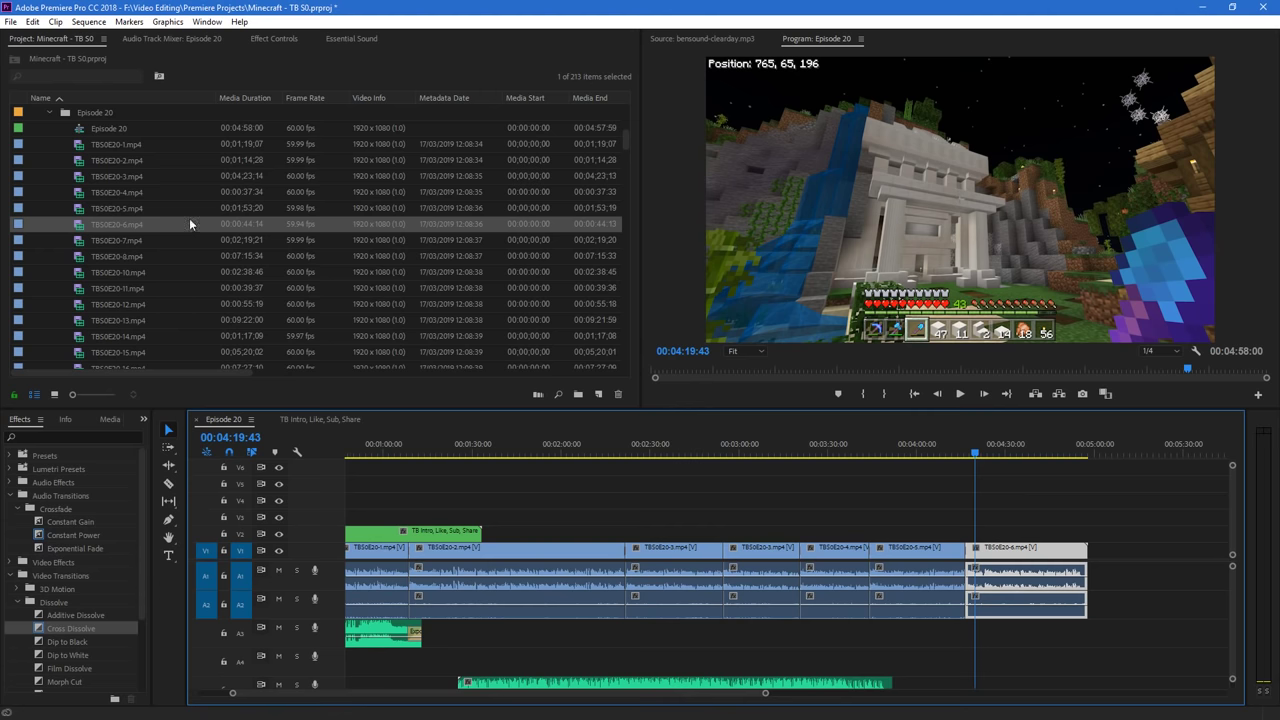
scroll(230, 300, "down", 10)
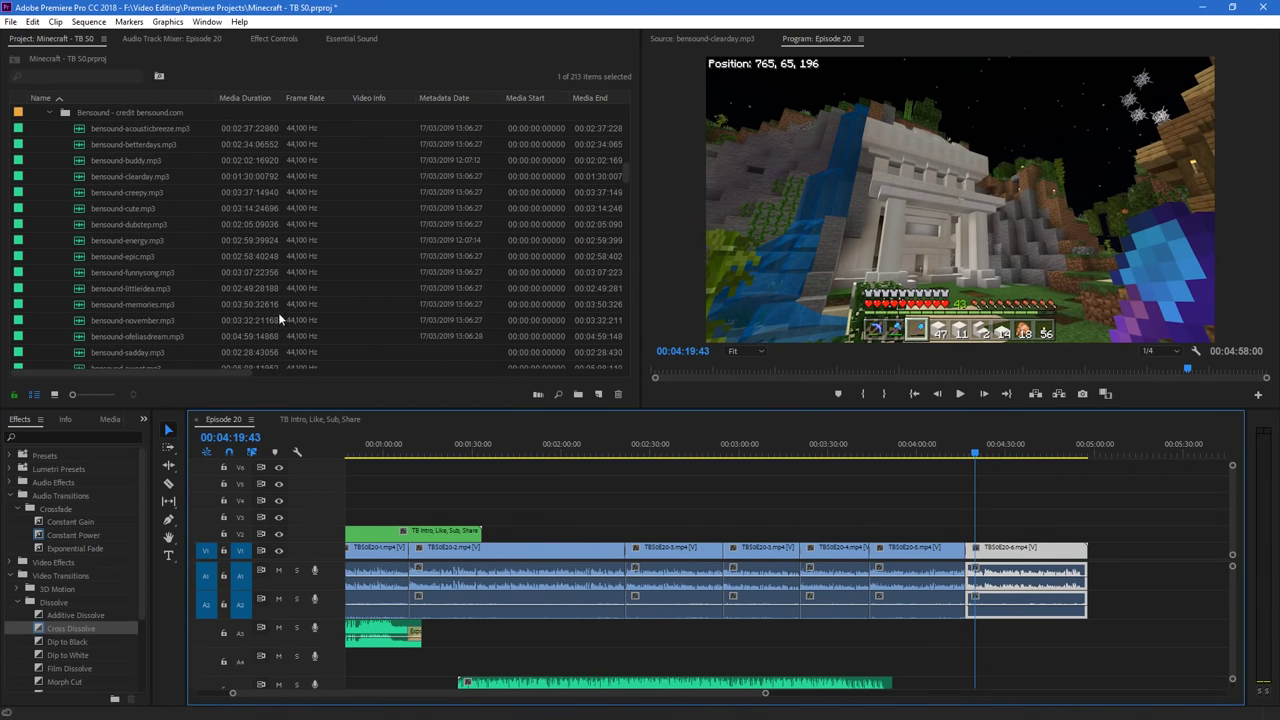
left_click_drag(102, 160, 894, 684)
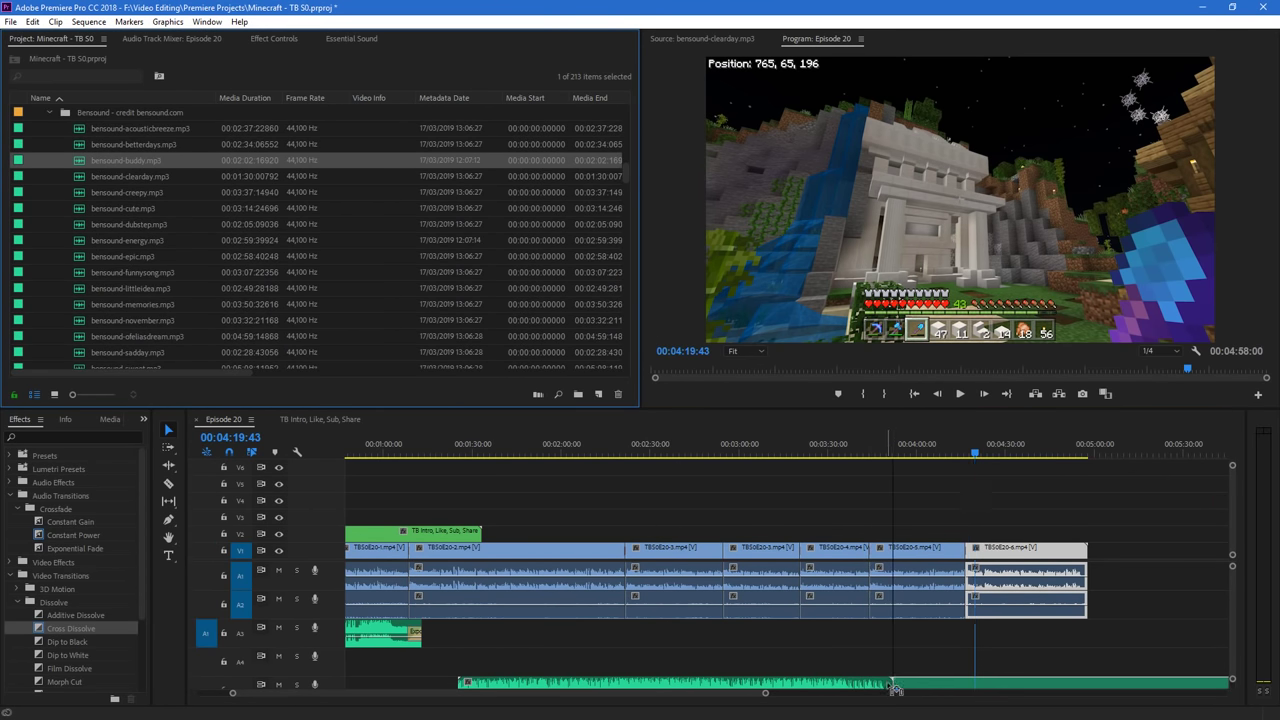
scroll(600, 703, "down", 6)
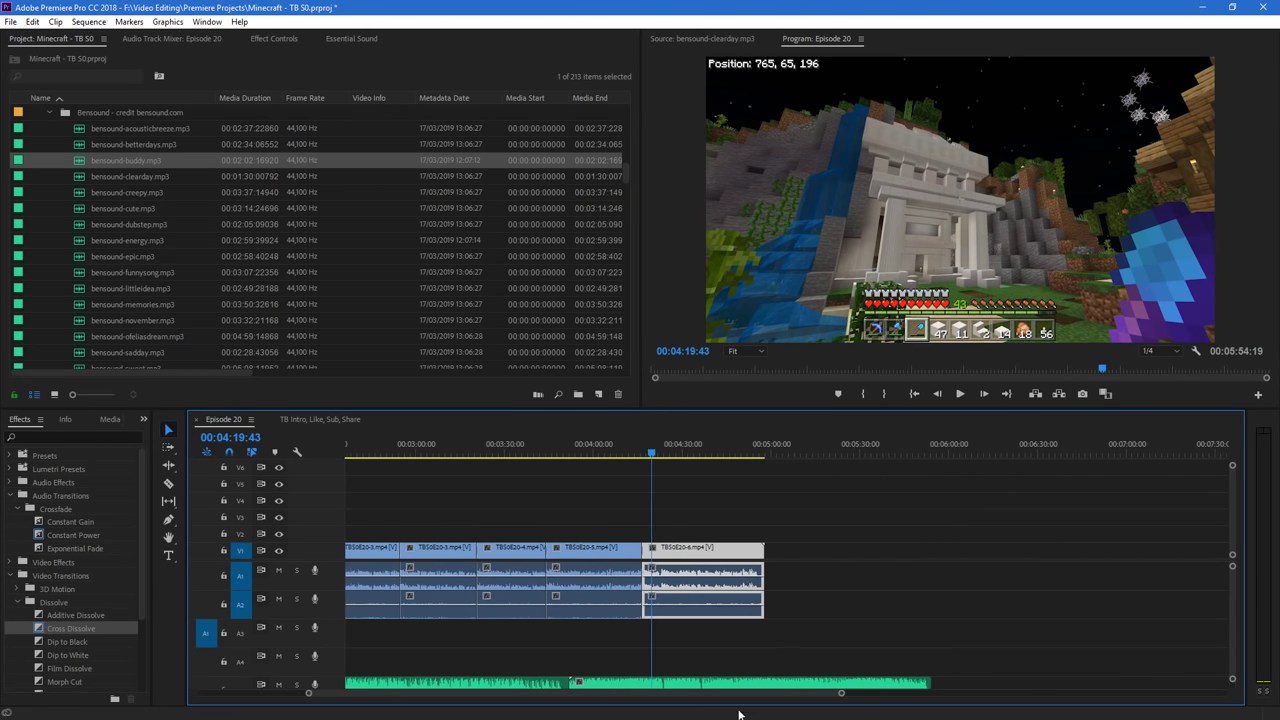
left_click_drag(843, 701, 686, 714)
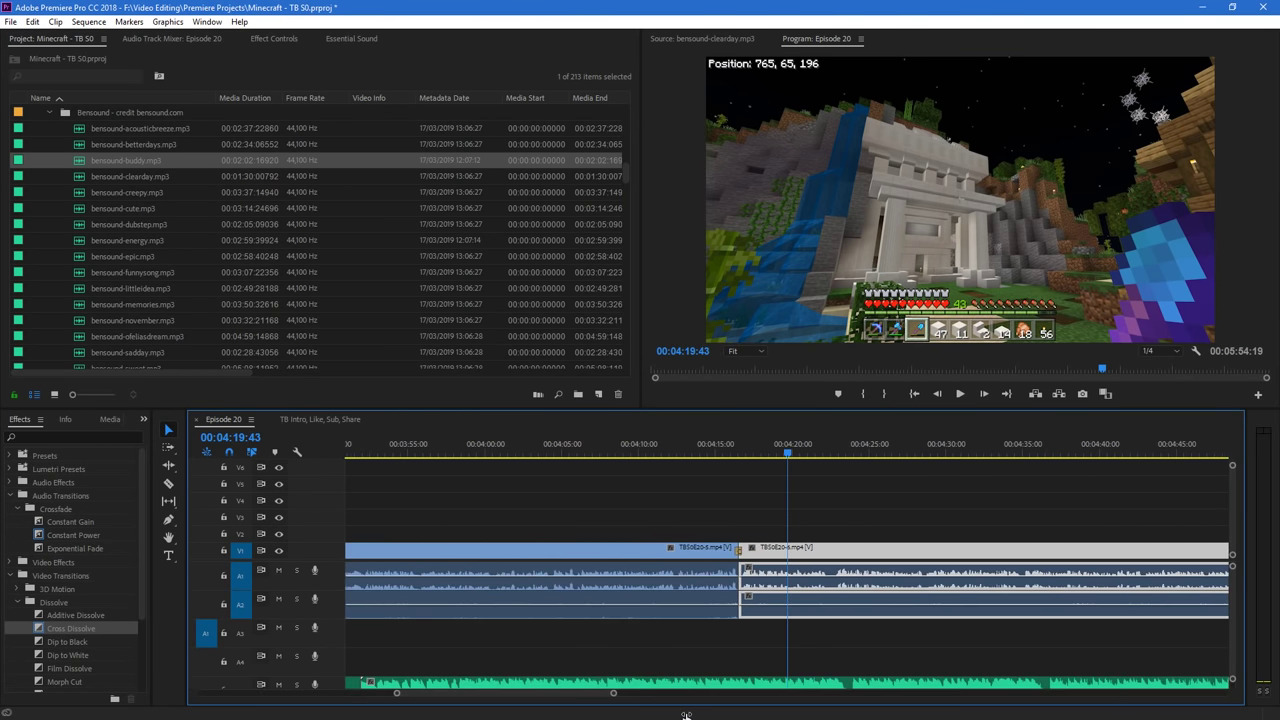
left_click_drag(362, 684, 757, 684)
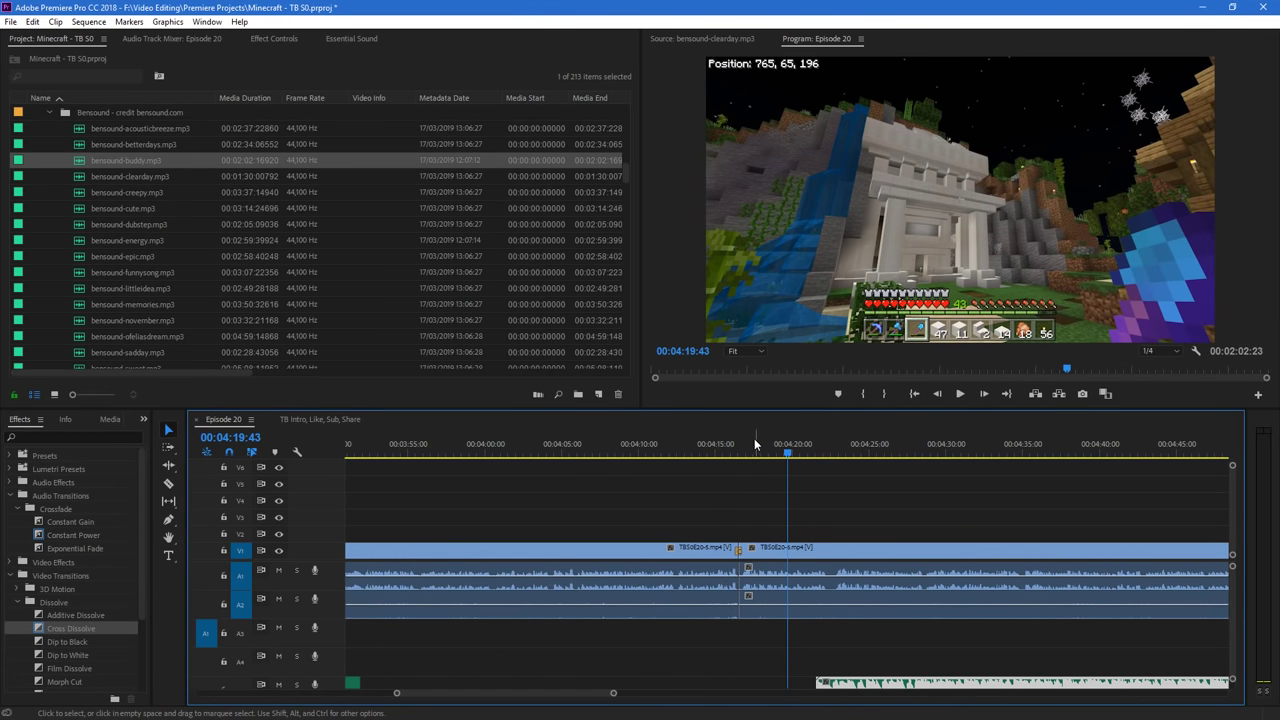
Slide the bensound-buddy clip so it starts near 00:04:16 under the clip 5–6 dissolve
left_click_drag(754, 443, 731, 443)
left_click_drag(862, 684, 771, 688)
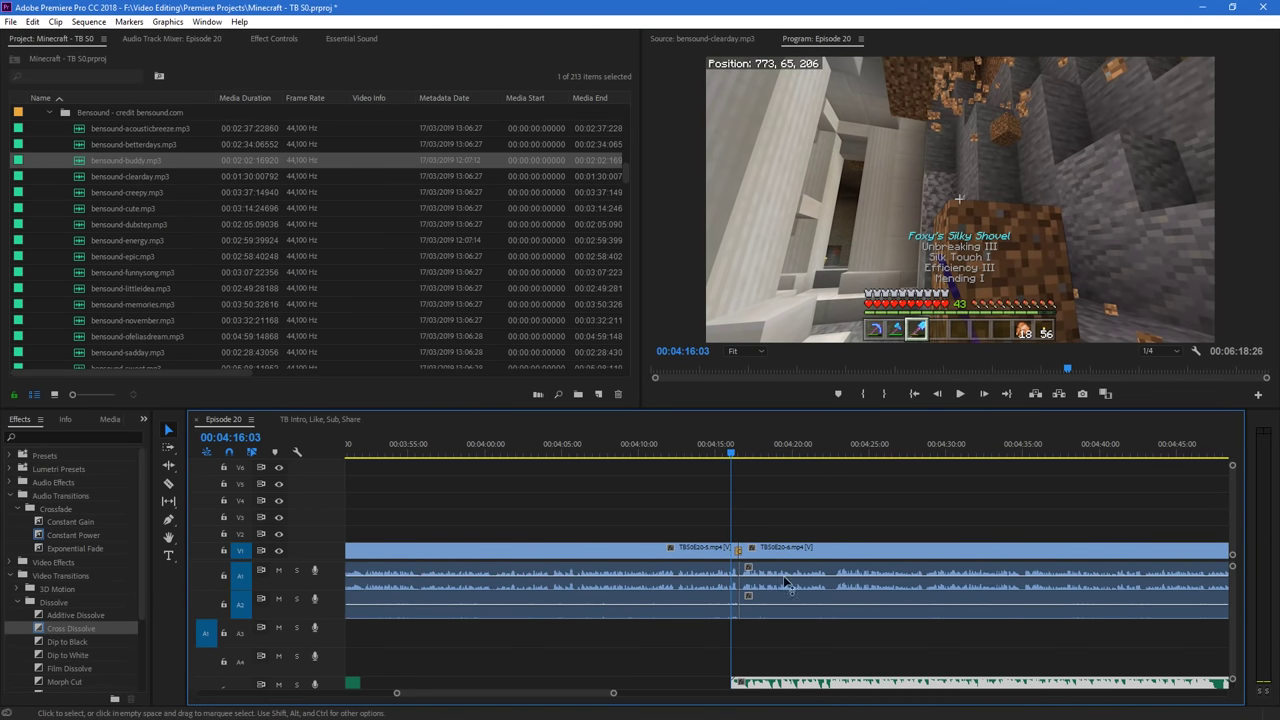
left_click_drag(749, 694, 782, 686)
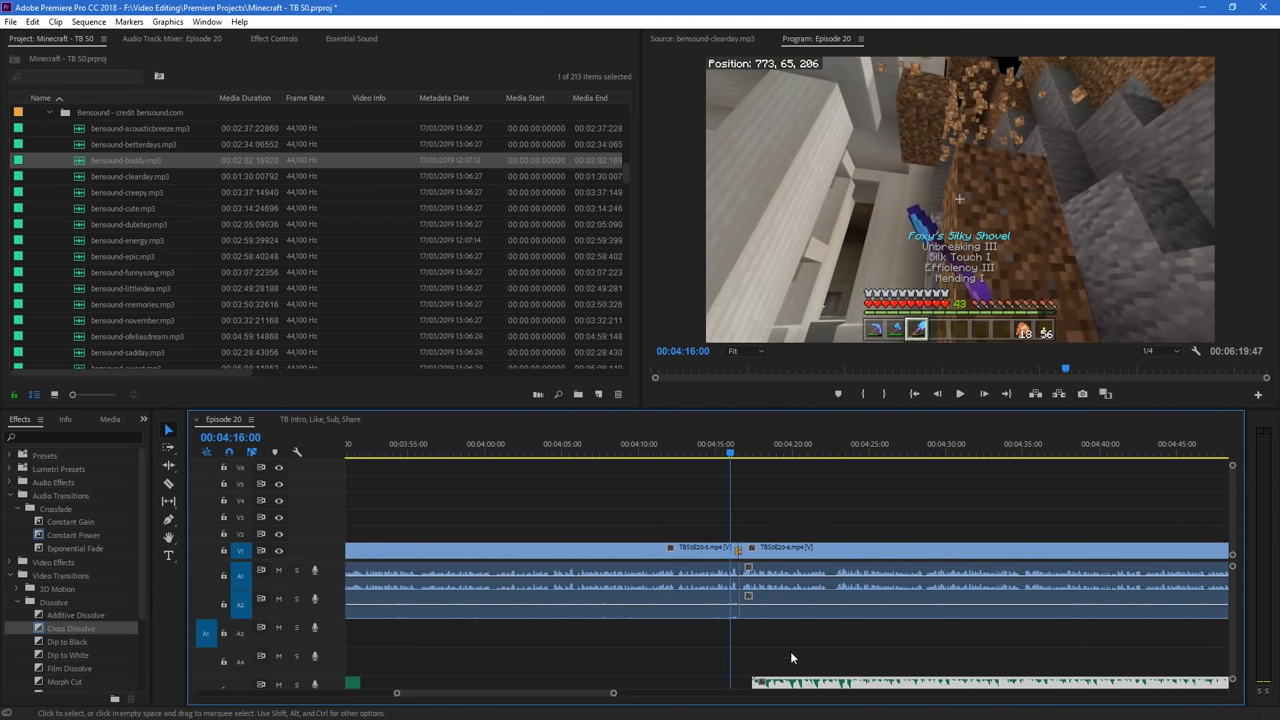
scroll(766, 691, "down", 8)
scroll(860, 700, "down", 2)
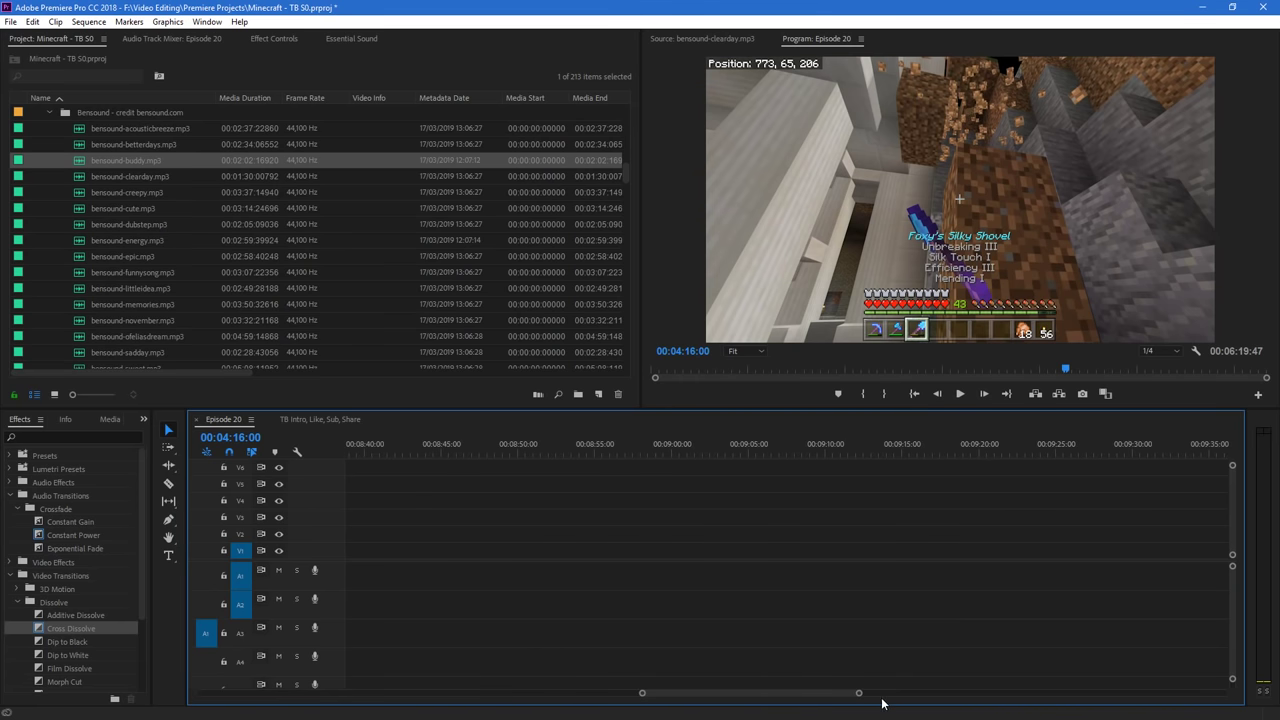
left_click_drag(859, 694, 738, 714)
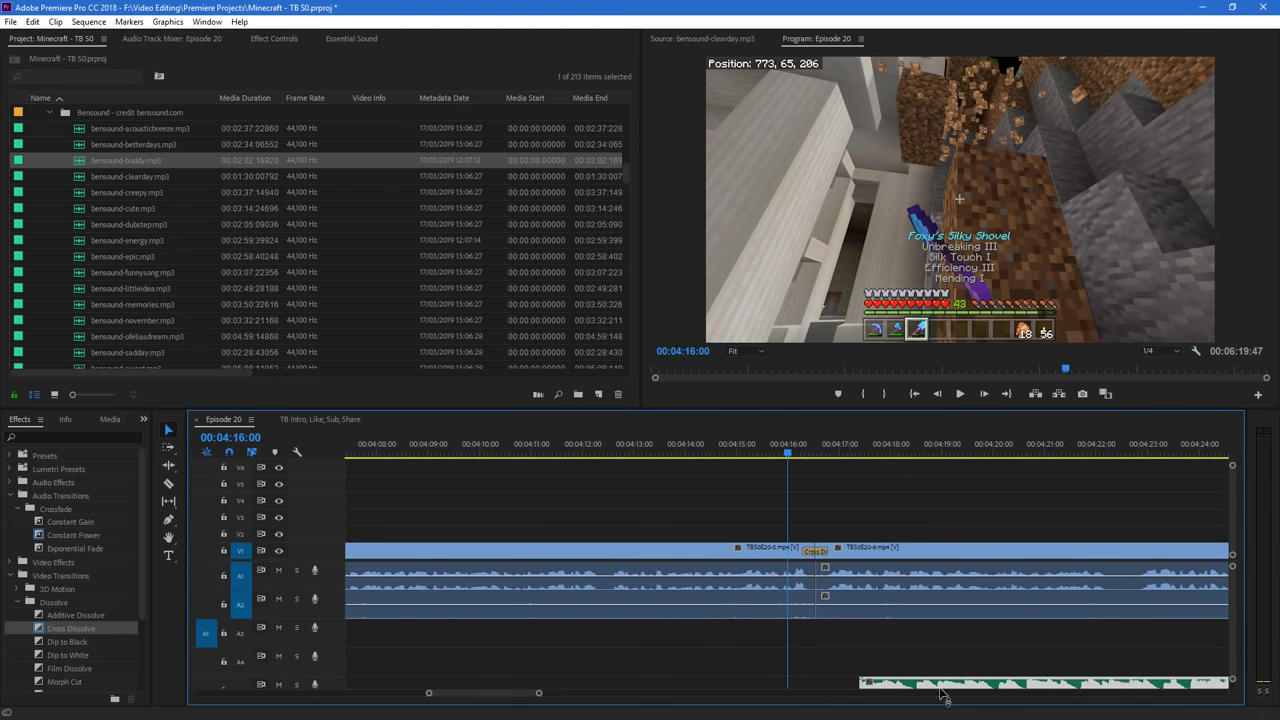
left_click_drag(945, 697, 825, 688)
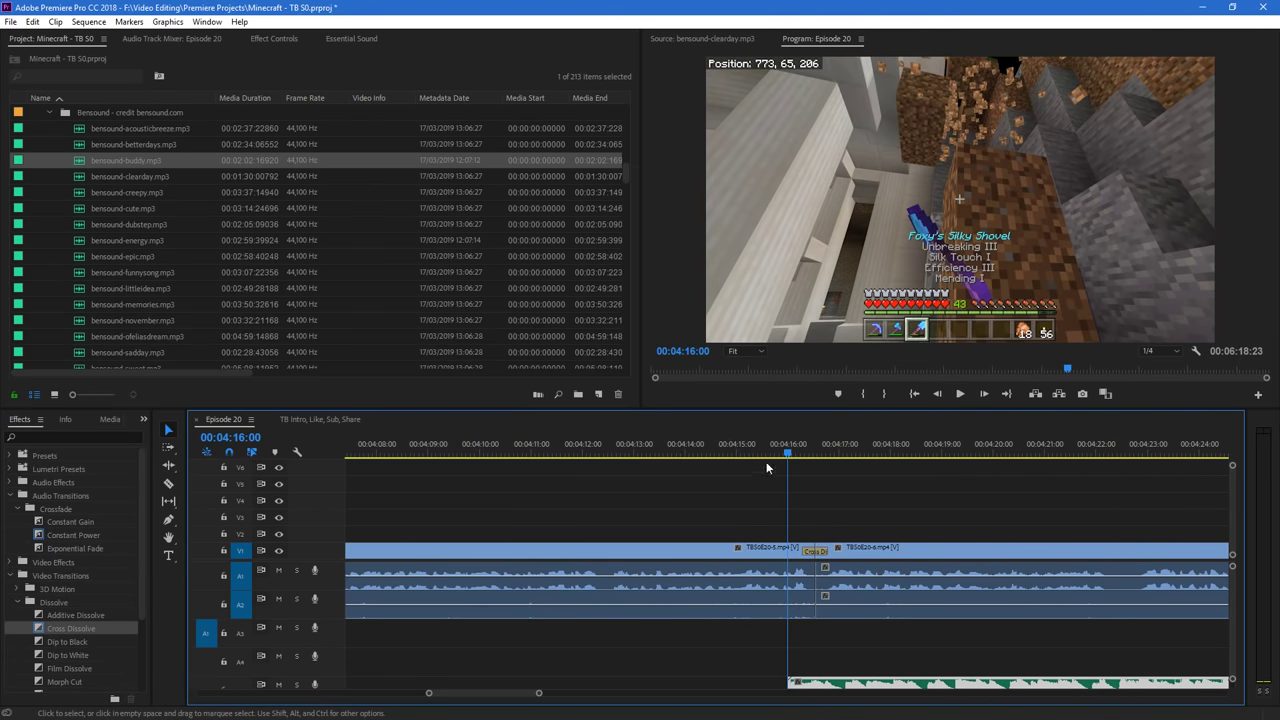
Play back across the dissolve, stopping at 00:04:23:52
left_click_drag(727, 450, 658, 448)
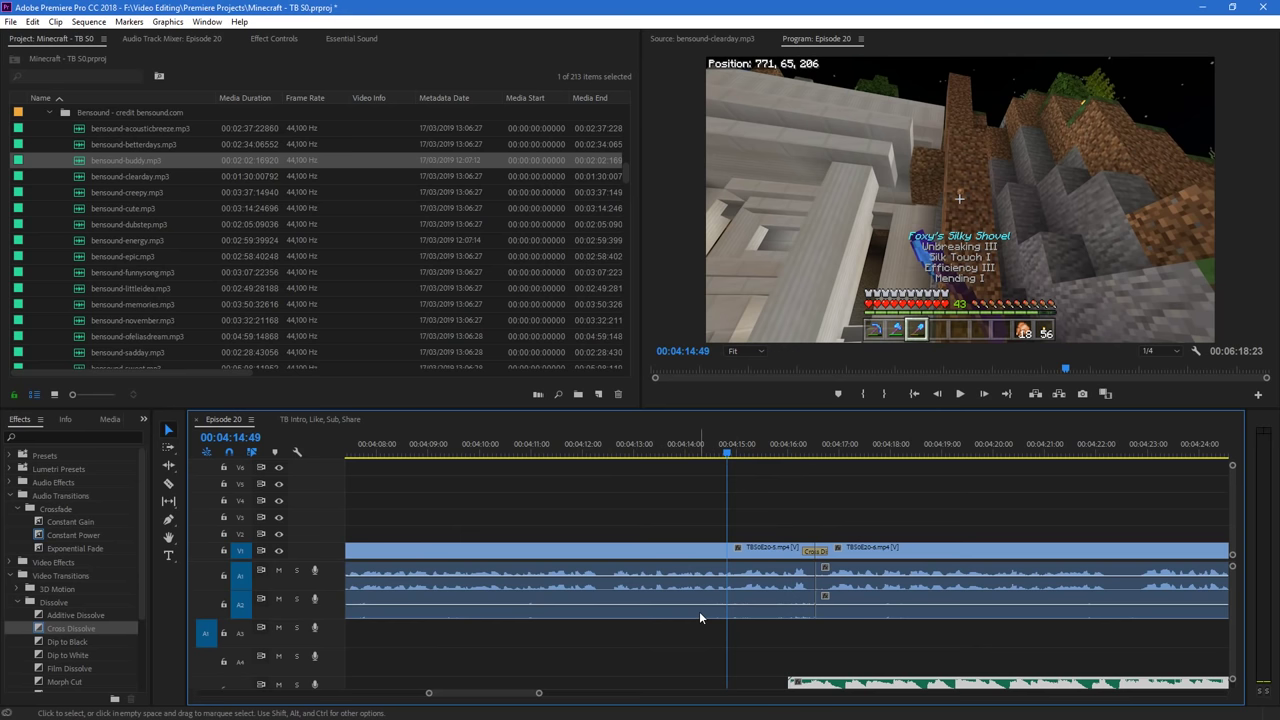
key("space")
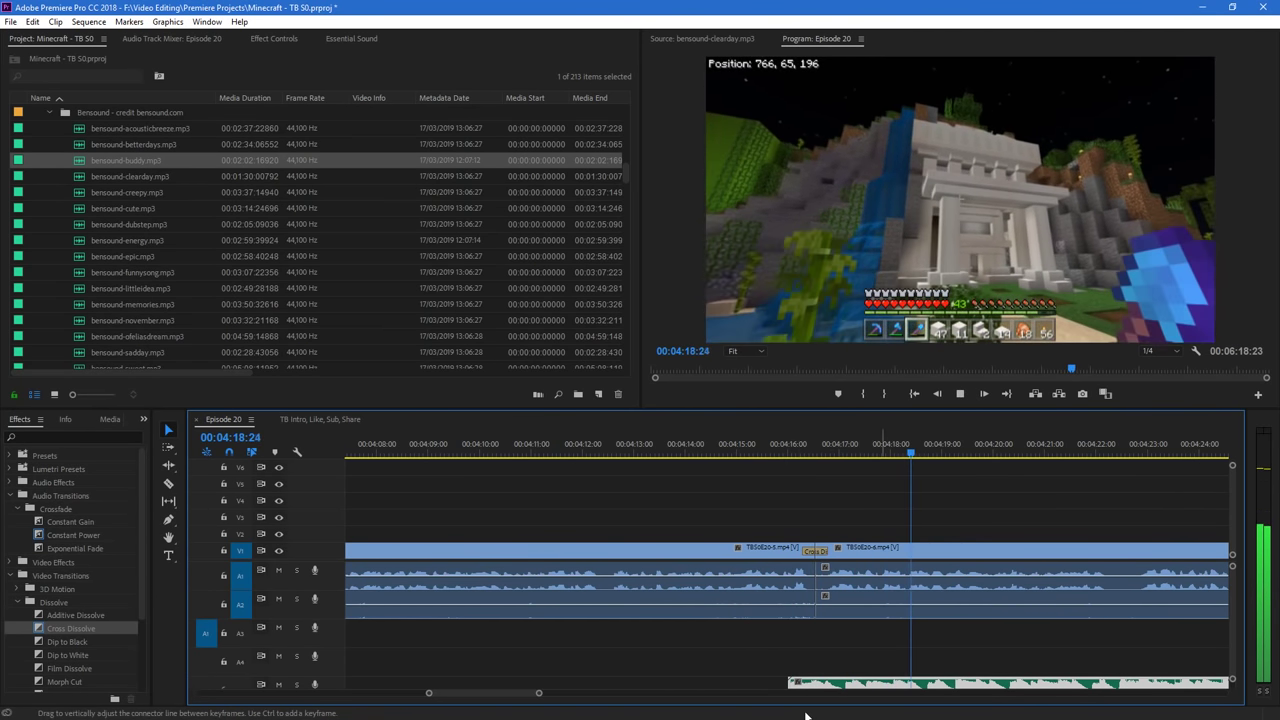
left_click_drag(539, 693, 652, 694)
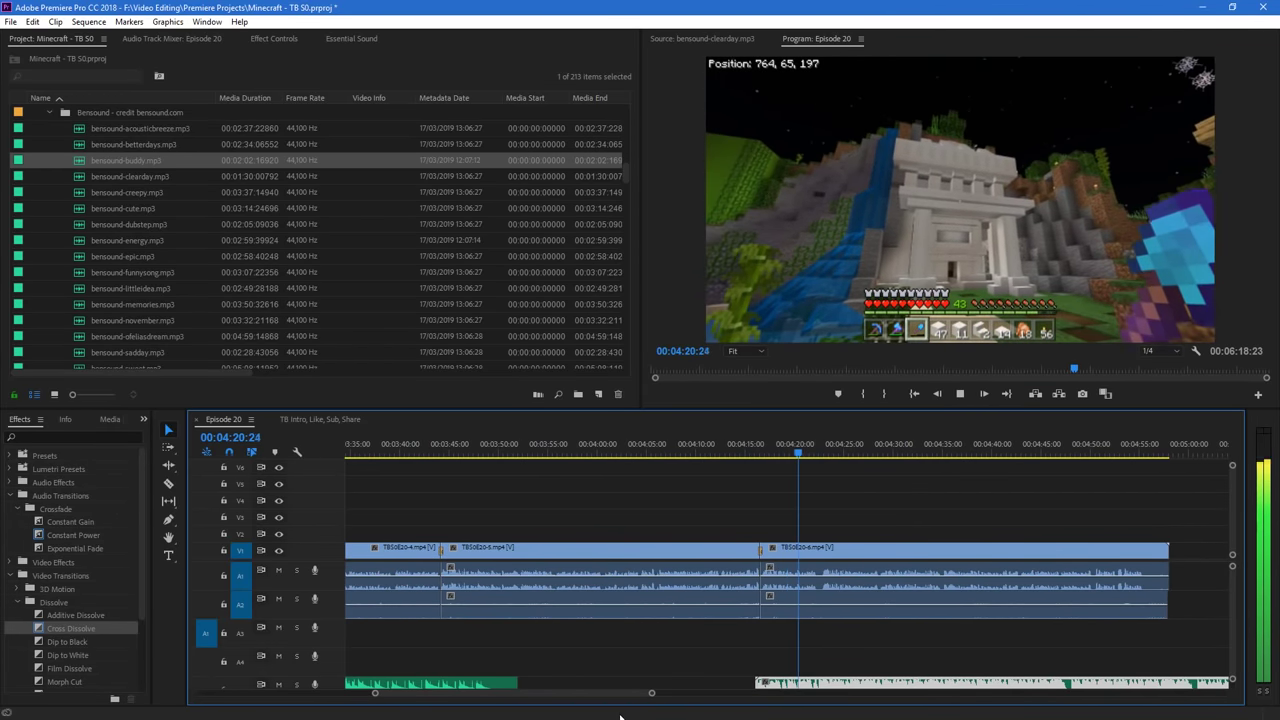
scroll(600, 689, "down", 3)
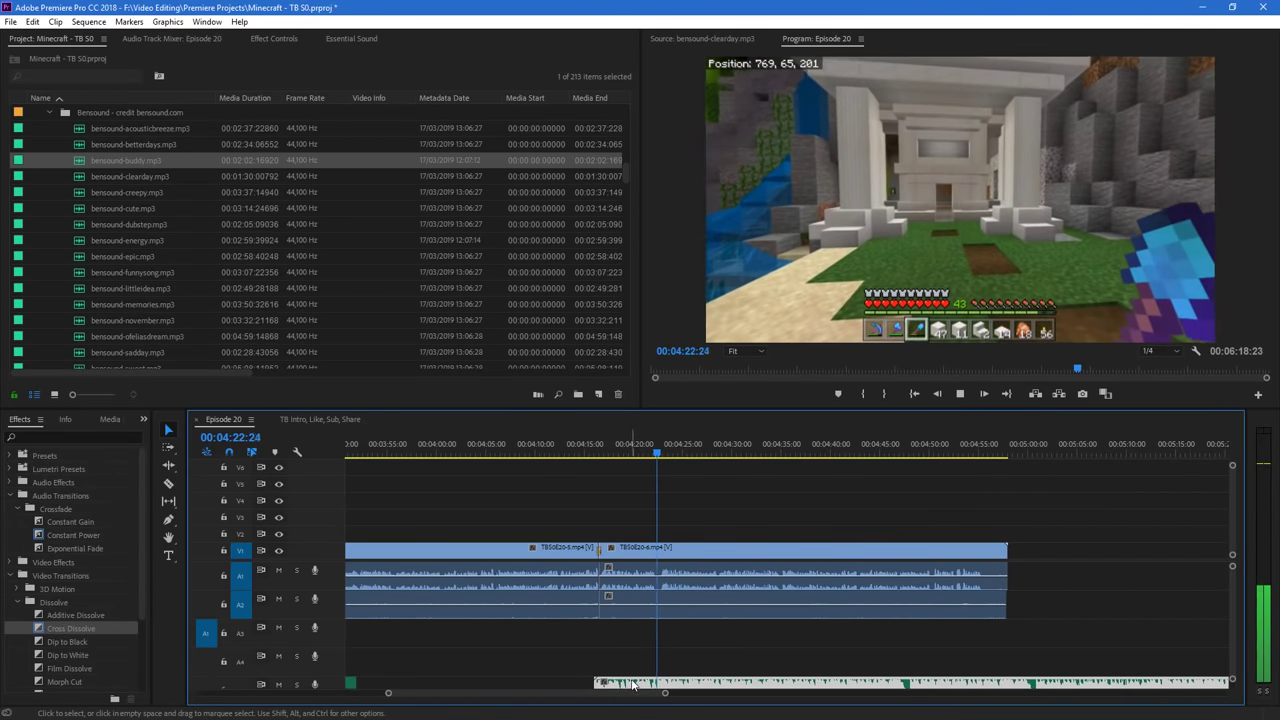
key("space")
scroll(632, 690, "up", 5)
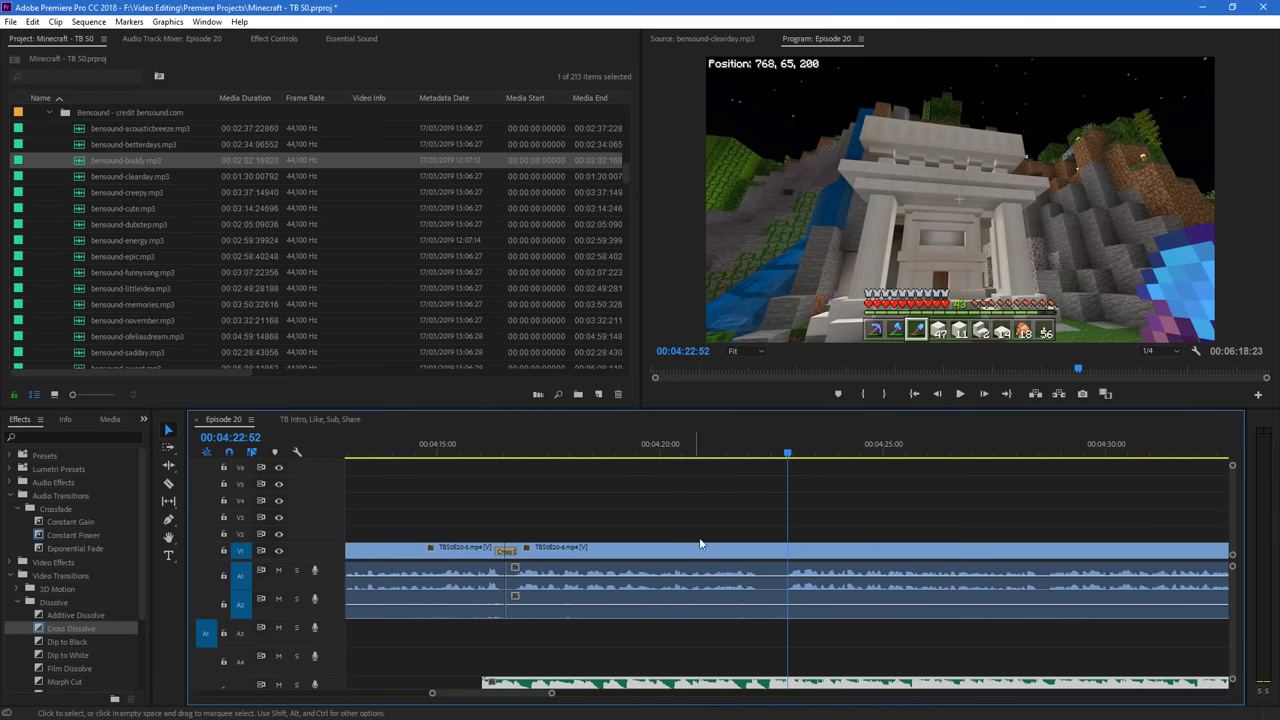
left_click_drag(786, 454, 785, 503)
key("space")
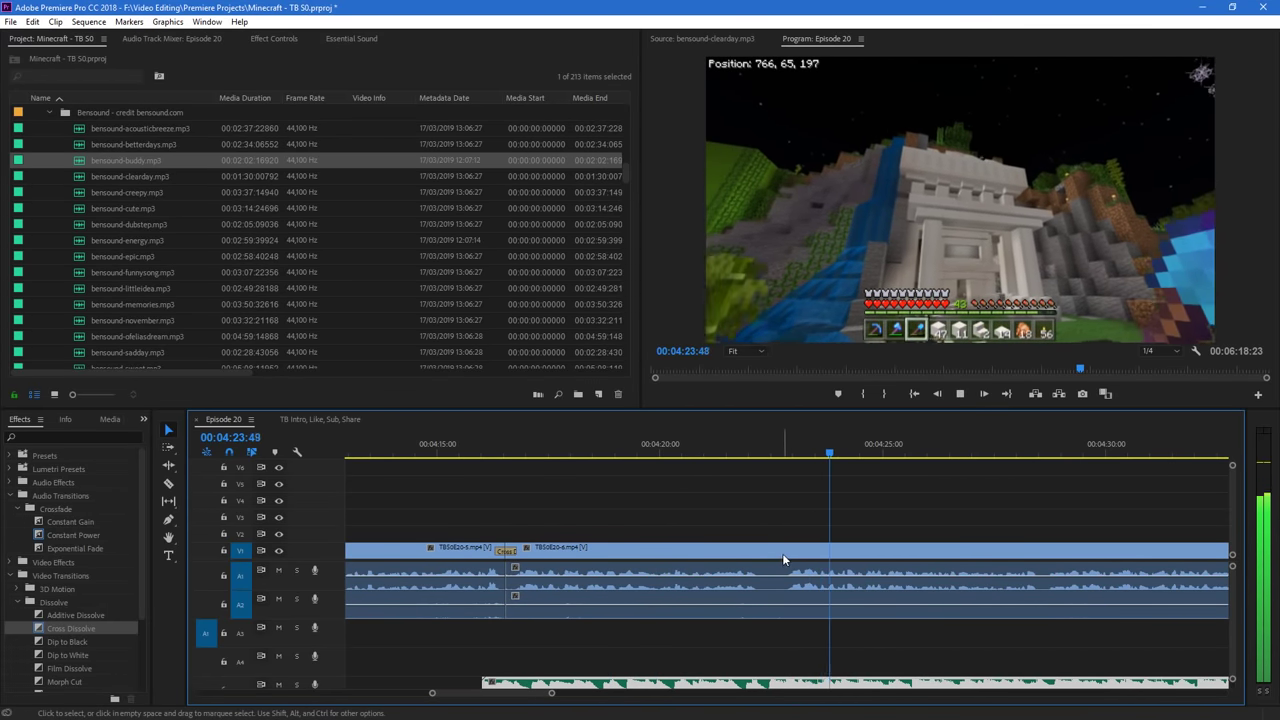
key("space")
key("x")
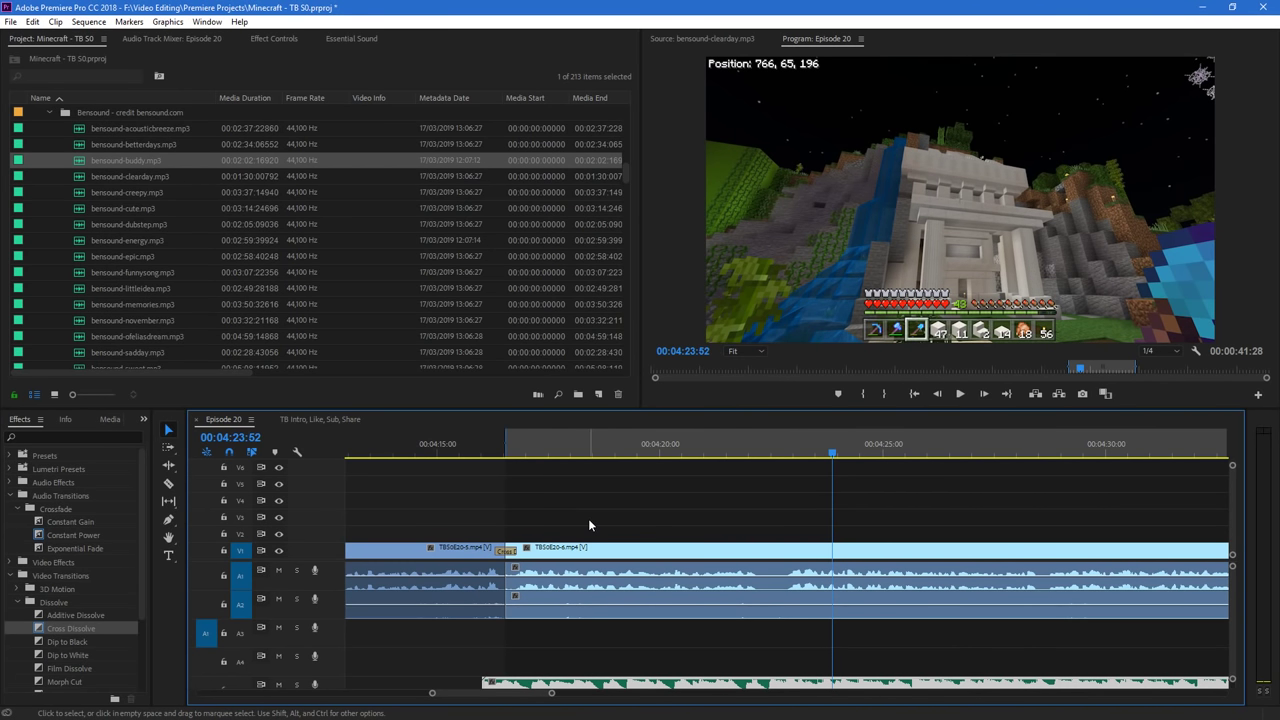
key("ctrl+shift+x")
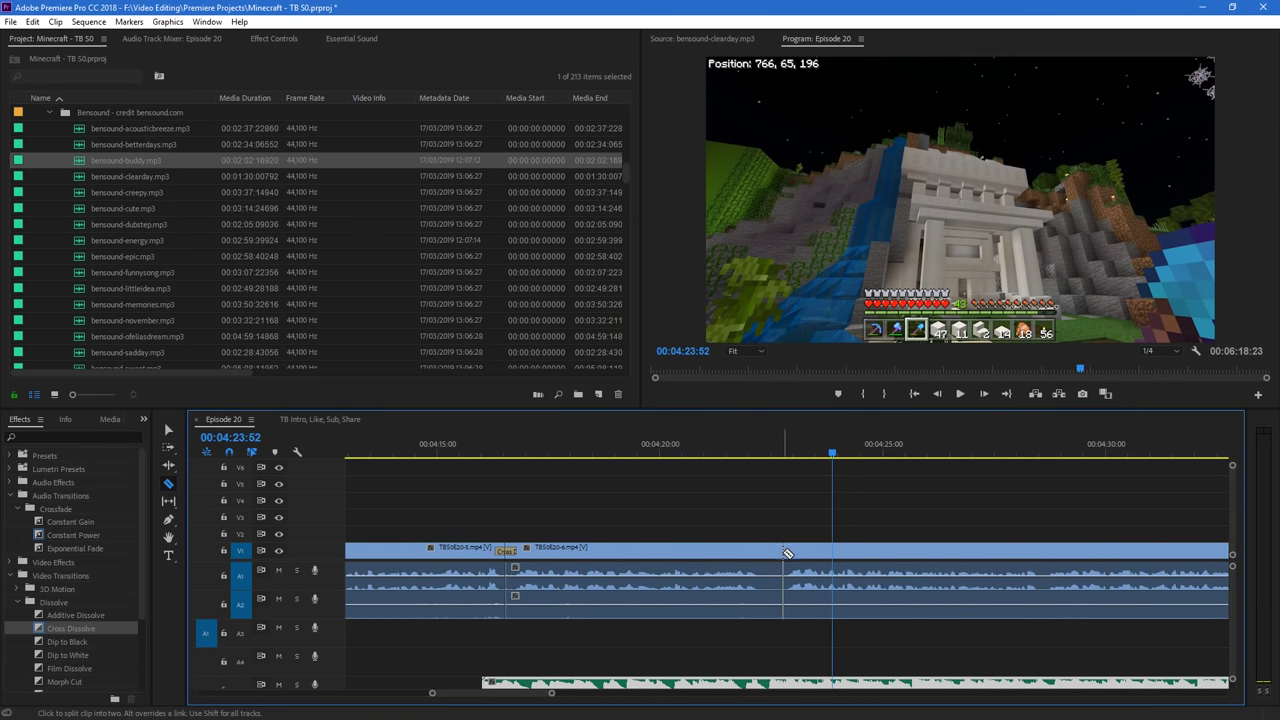
left_click(785, 552)
key("v")
left_click_drag(864, 568, 586, 576)
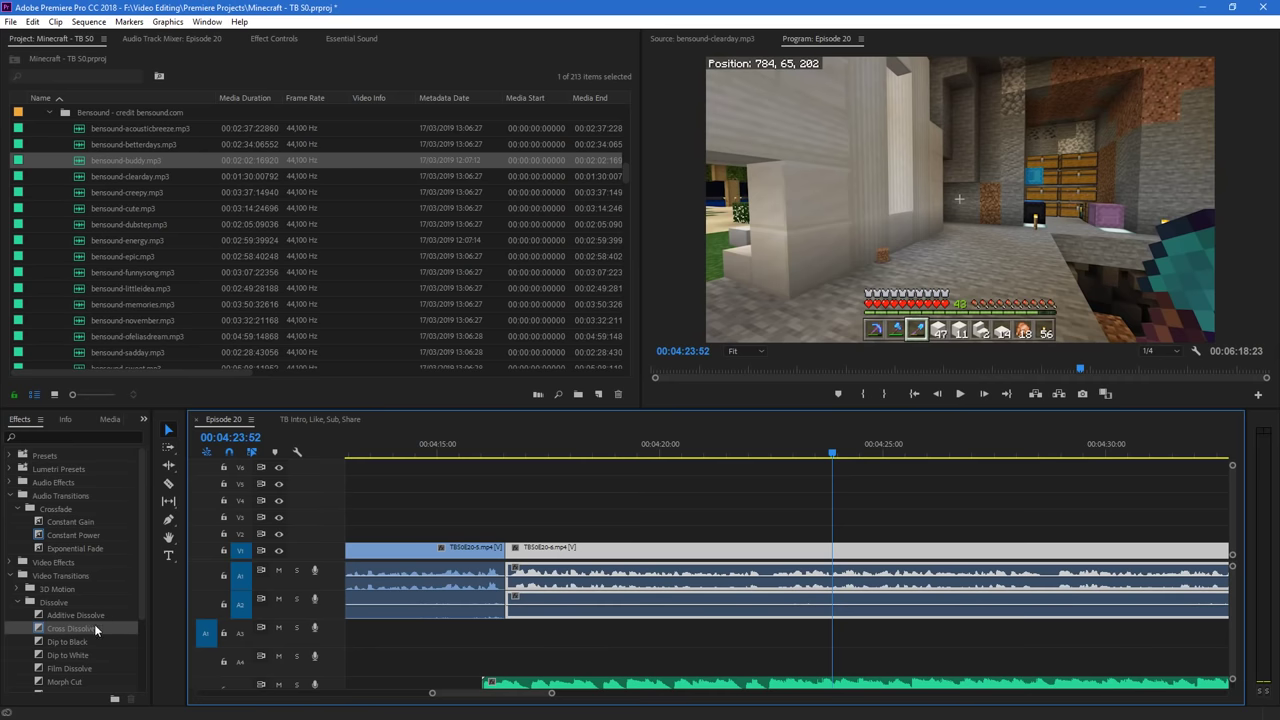
left_click_drag(94, 628, 507, 550)
left_click(433, 445)
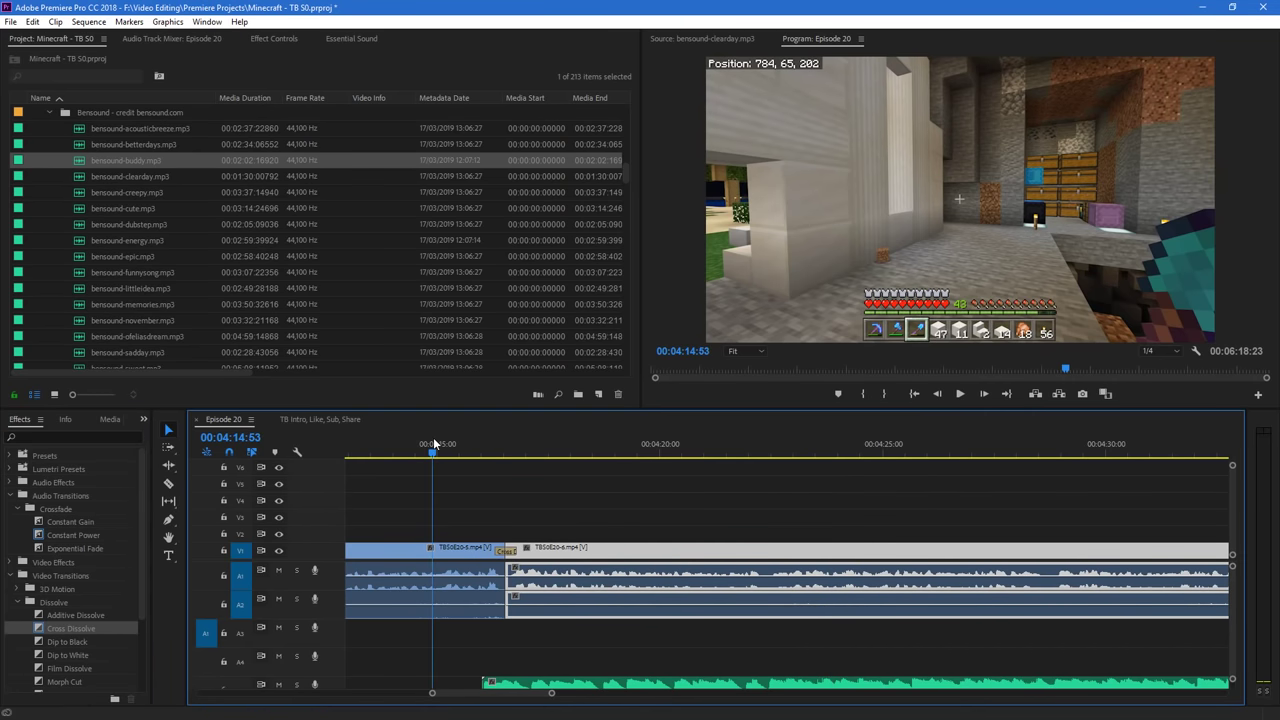
key("space")
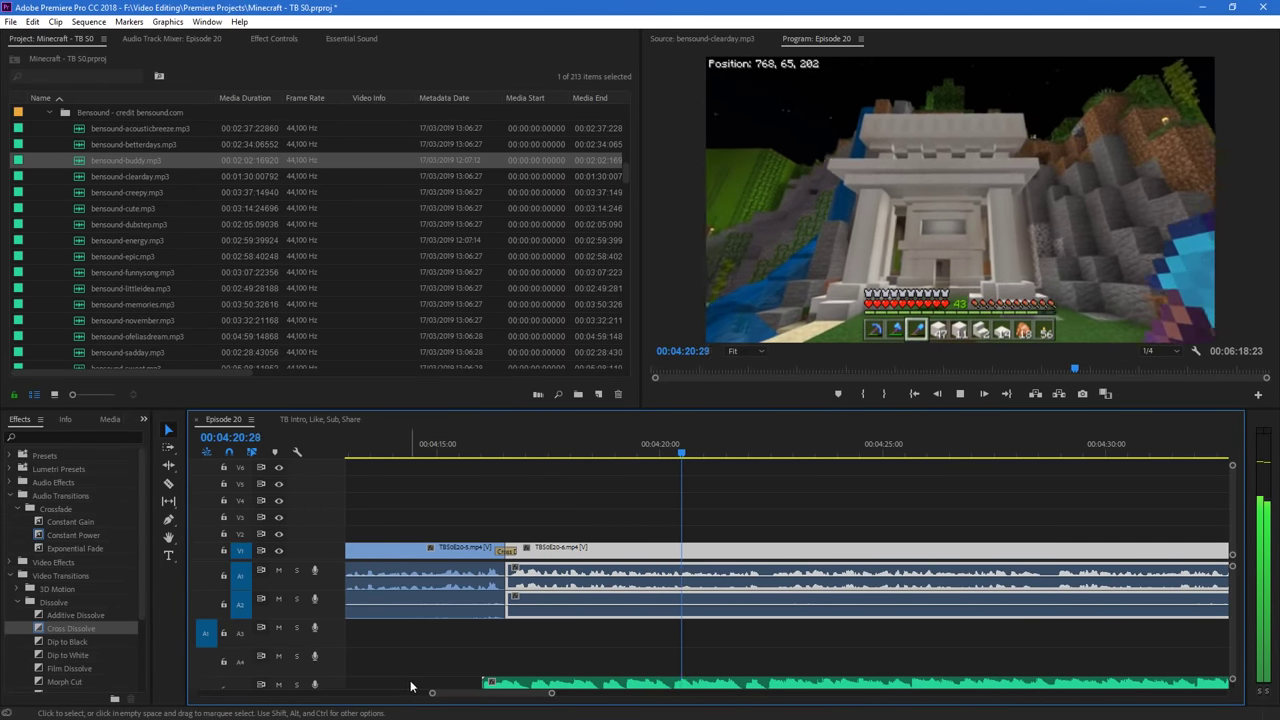
key("space")
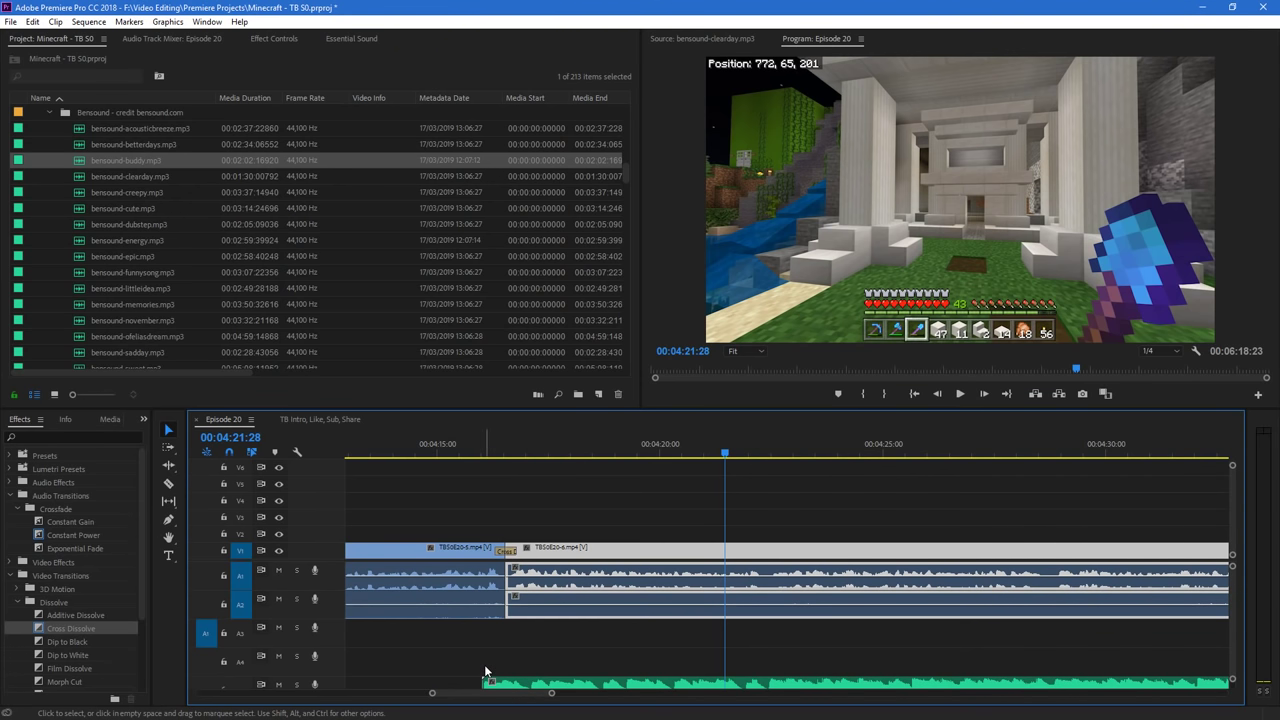
mouse_move(551, 693)
left_mouse_down()
mouse_move(579, 695)
mouse_move(568, 696)
left_mouse_up()
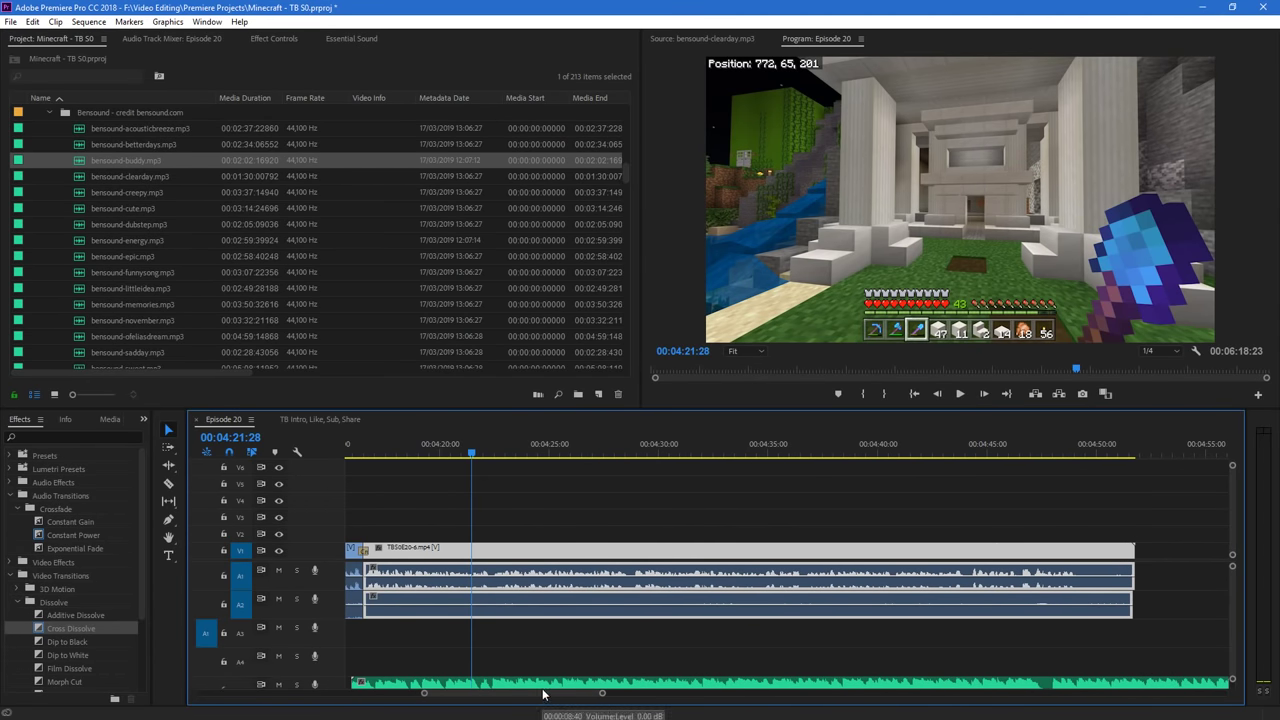
scroll(528, 698, "up", 2)
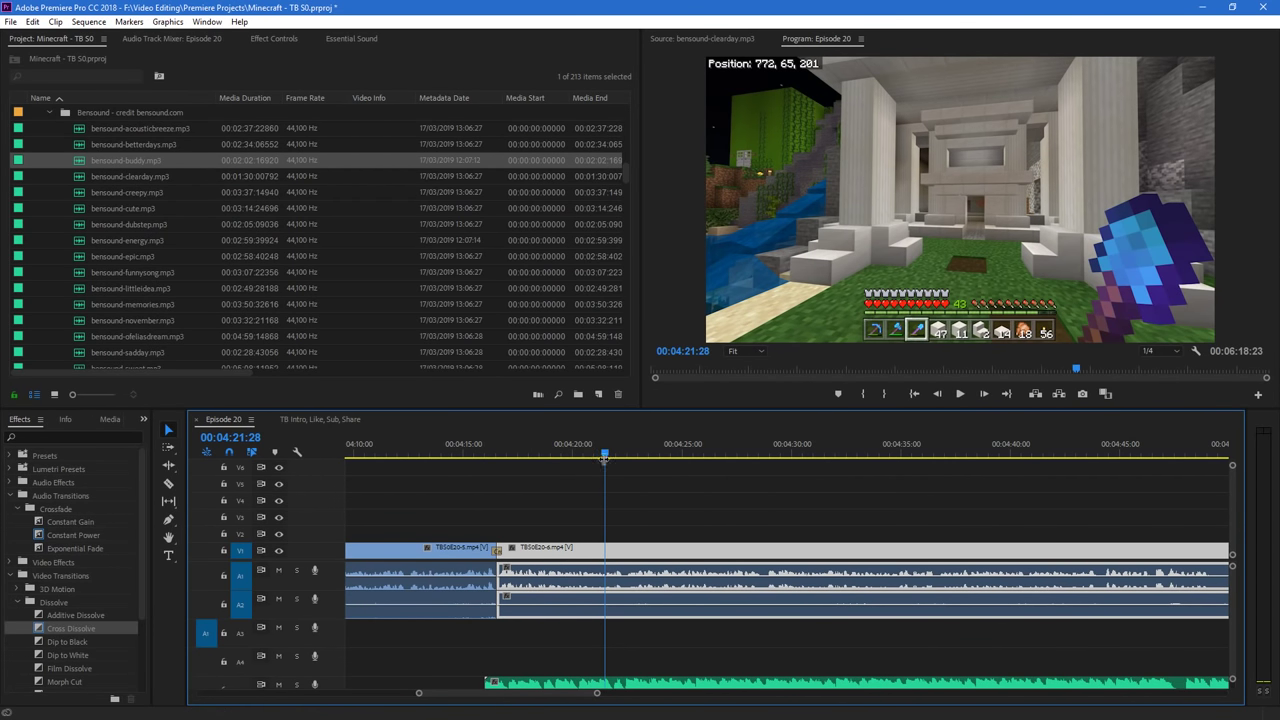
left_click(588, 446)
key("space")
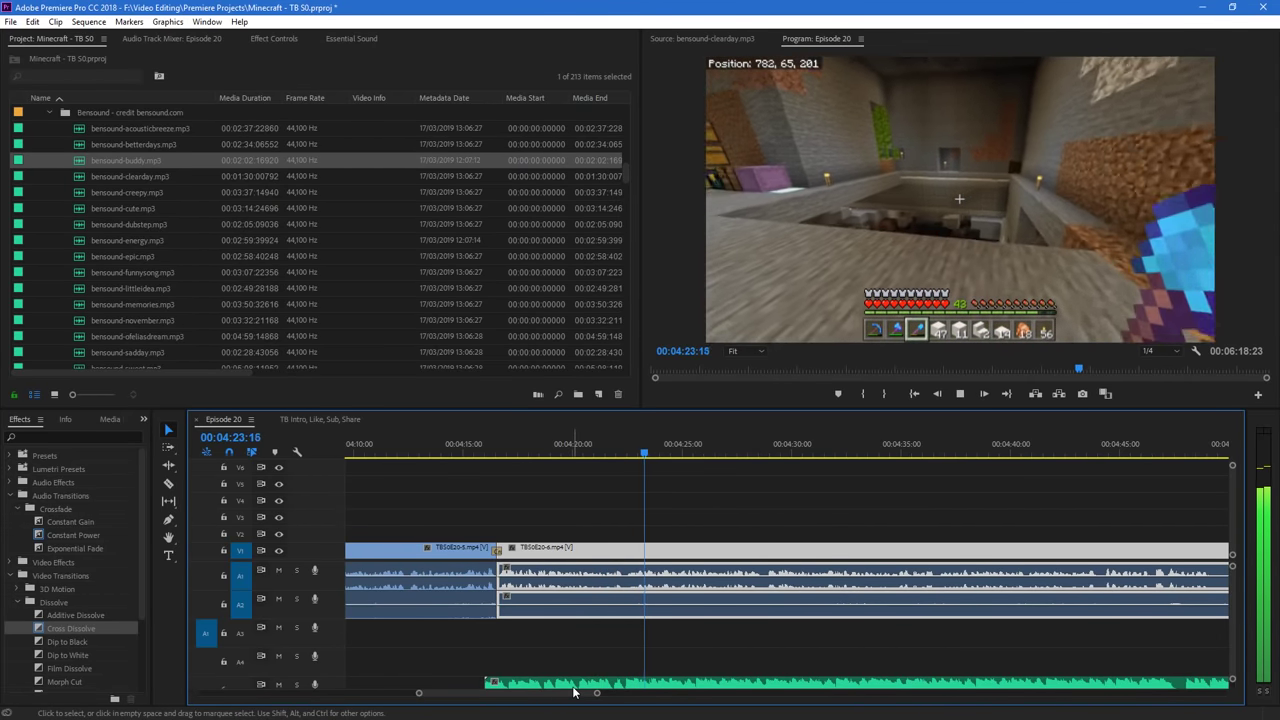
scroll(574, 690, "down", 3)
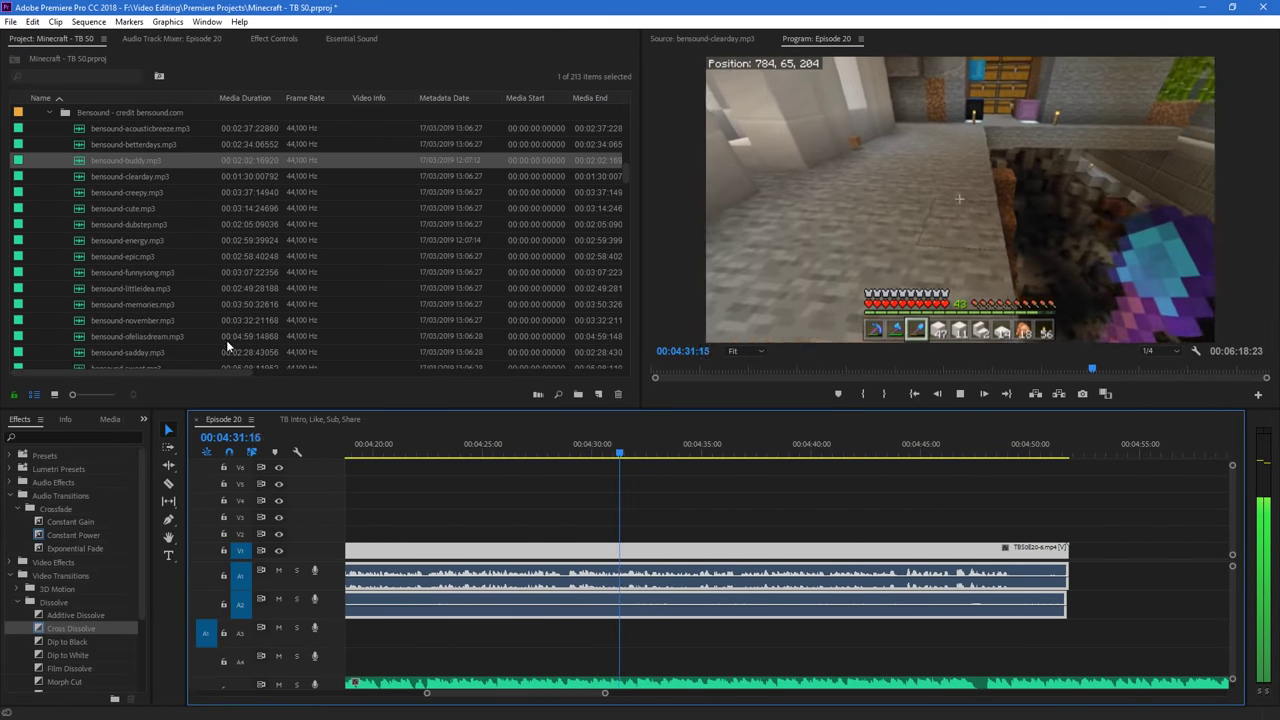
Add TBS0E20-7.mp4 after clip 6, cut off its opening, and butt it against clip 6
scroll(242, 224, "down", 10)
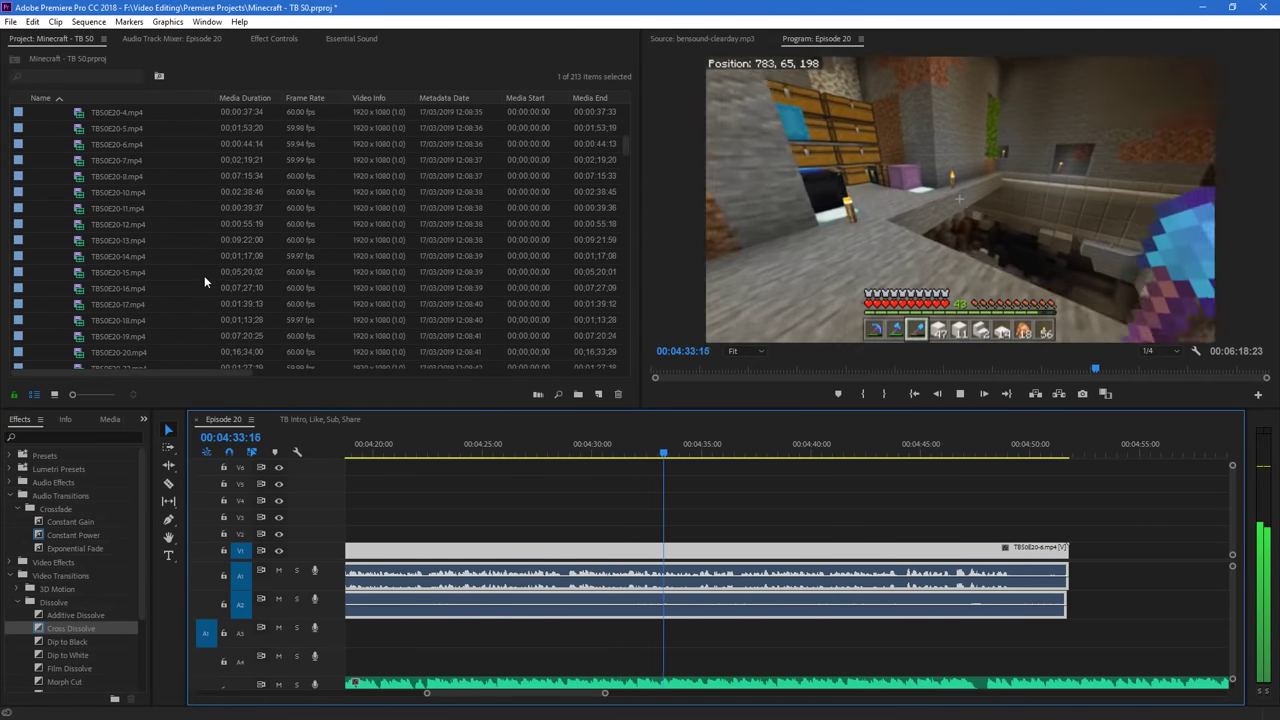
left_click(120, 258)
left_click_drag(123, 268, 1022, 553)
key("c")
left_click(1170, 556)
key("v")
left_click_drag(1203, 558, 1047, 572)
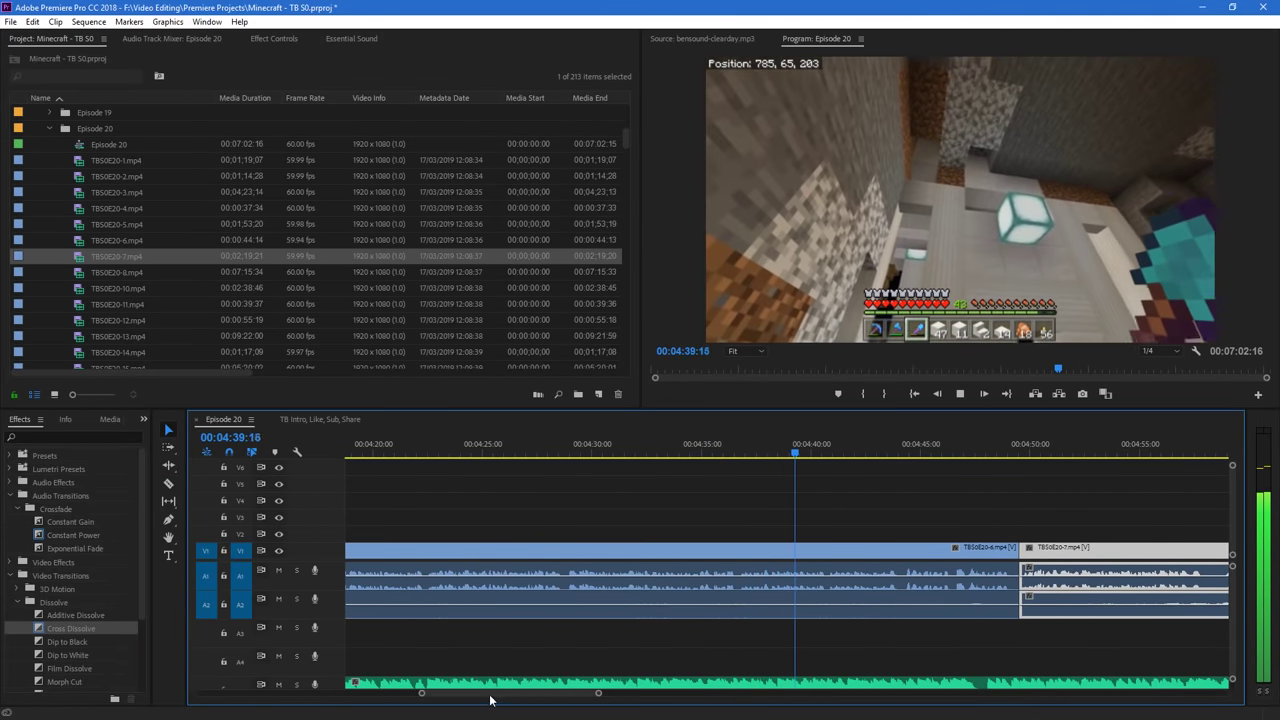
Stop playback and show the Effect Controls for TBS0E20-7
scroll(506, 700, "up", 5)
scroll(540, 698, "down", 6)
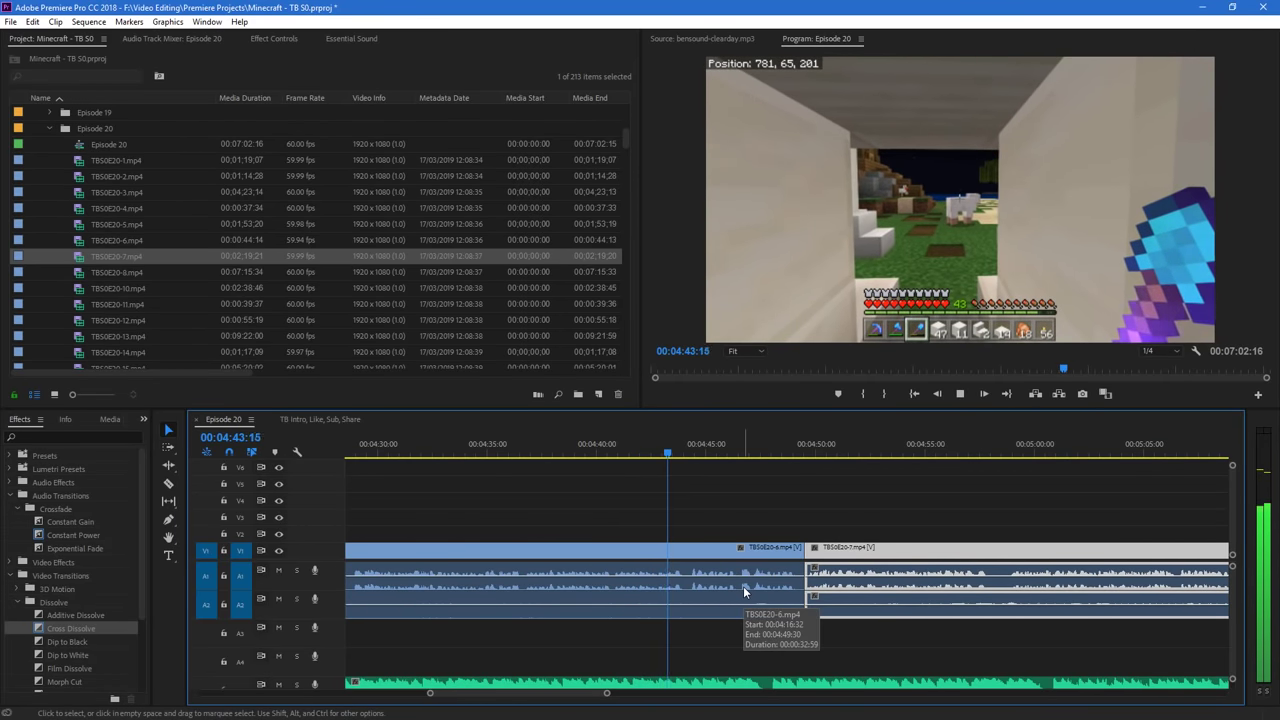
key("space")
scroll(1205, 615, "down", 2)
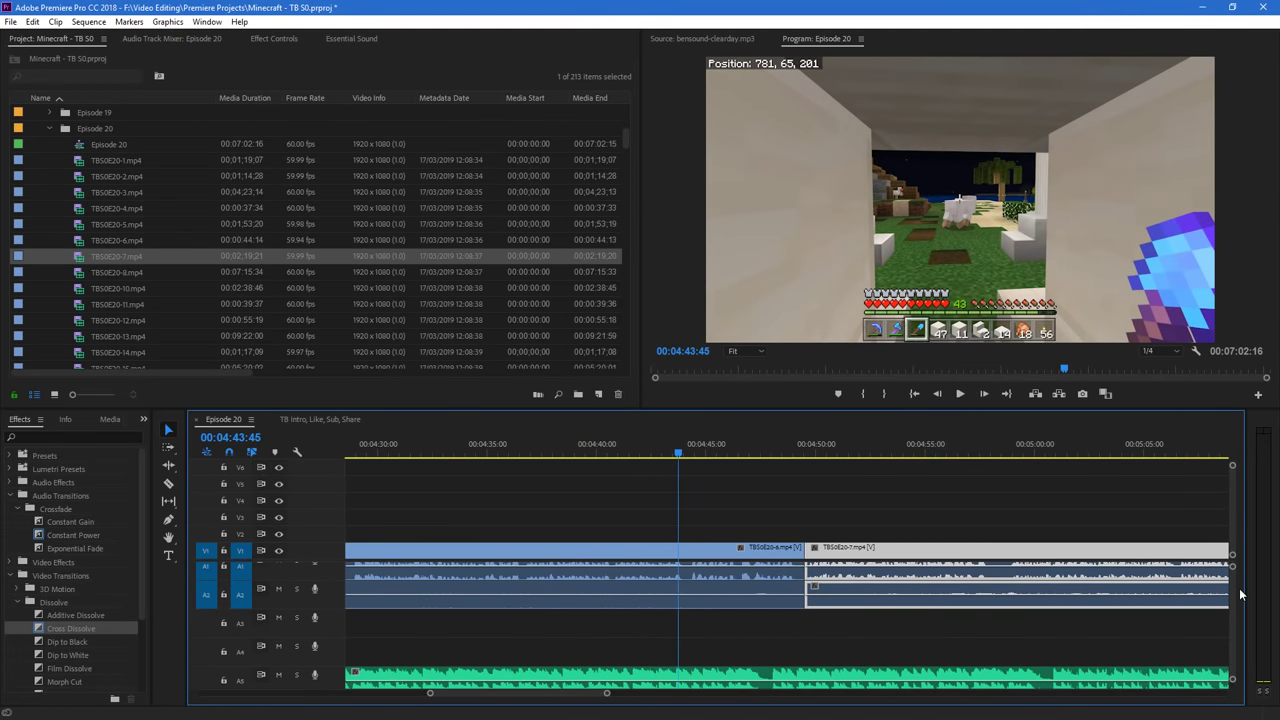
left_click(268, 39)
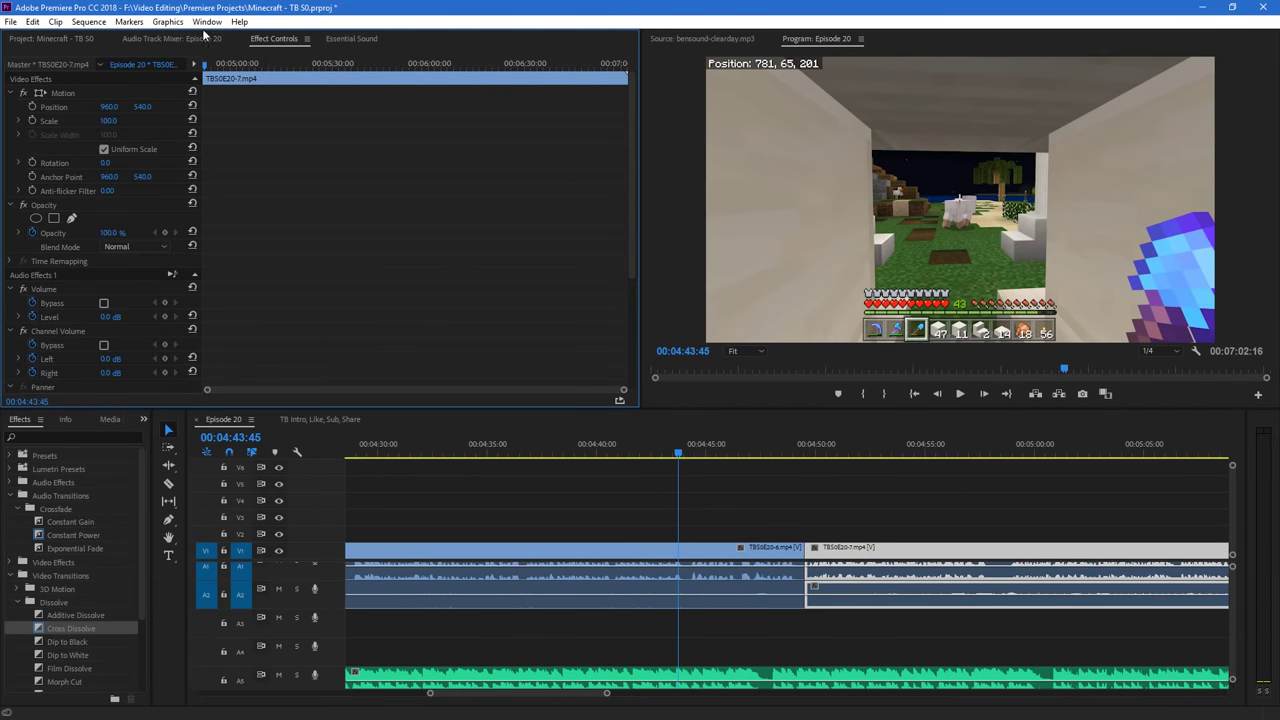
Move the later music clip up to audio track A4 and play it back
left_click(165, 39)
left_click_drag(606, 693, 710, 662)
key("space")
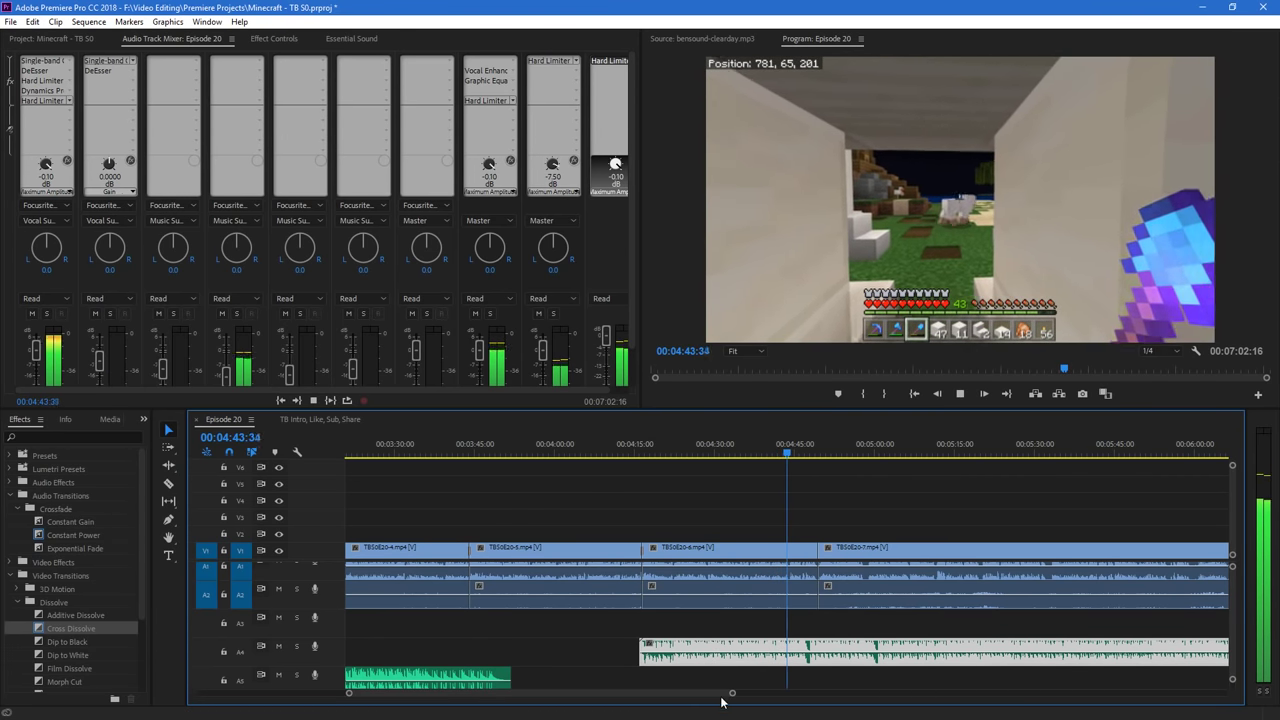
key("space")
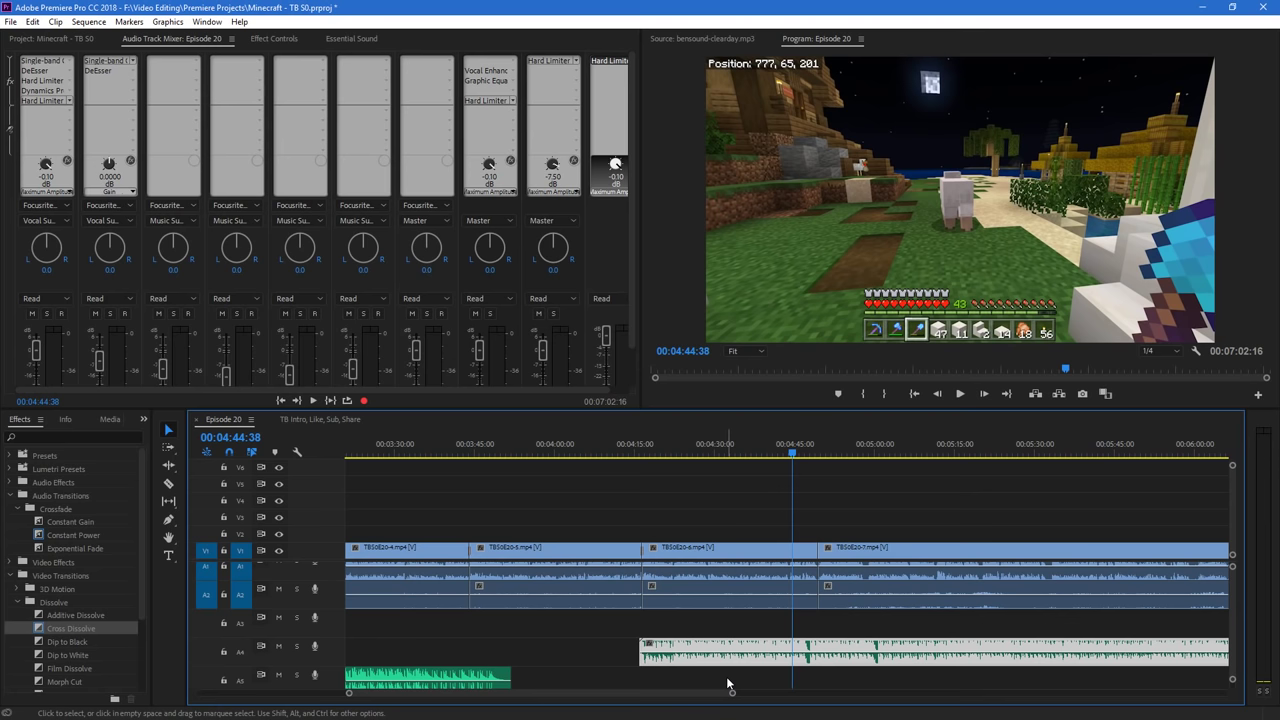
scroll(612, 680, "down", 4)
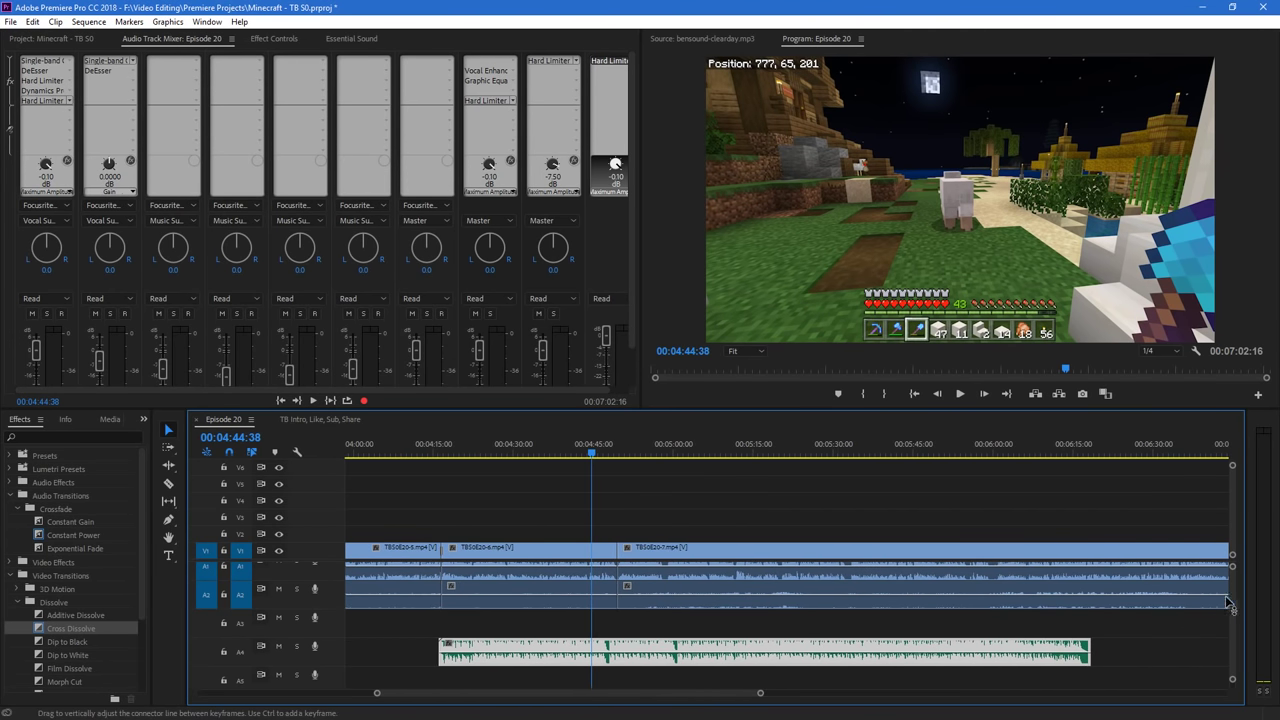
left_click_drag(1232, 602, 1235, 590)
Review playback and adjust the clips around the clip 6–7 edit, selecting TBS0E20-7 with its audio
key("space")
mouse_move(1233, 678)
left_mouse_down()
mouse_move(1232, 664)
mouse_move(1206, 698)
mouse_move(1233, 672)
left_mouse_up()
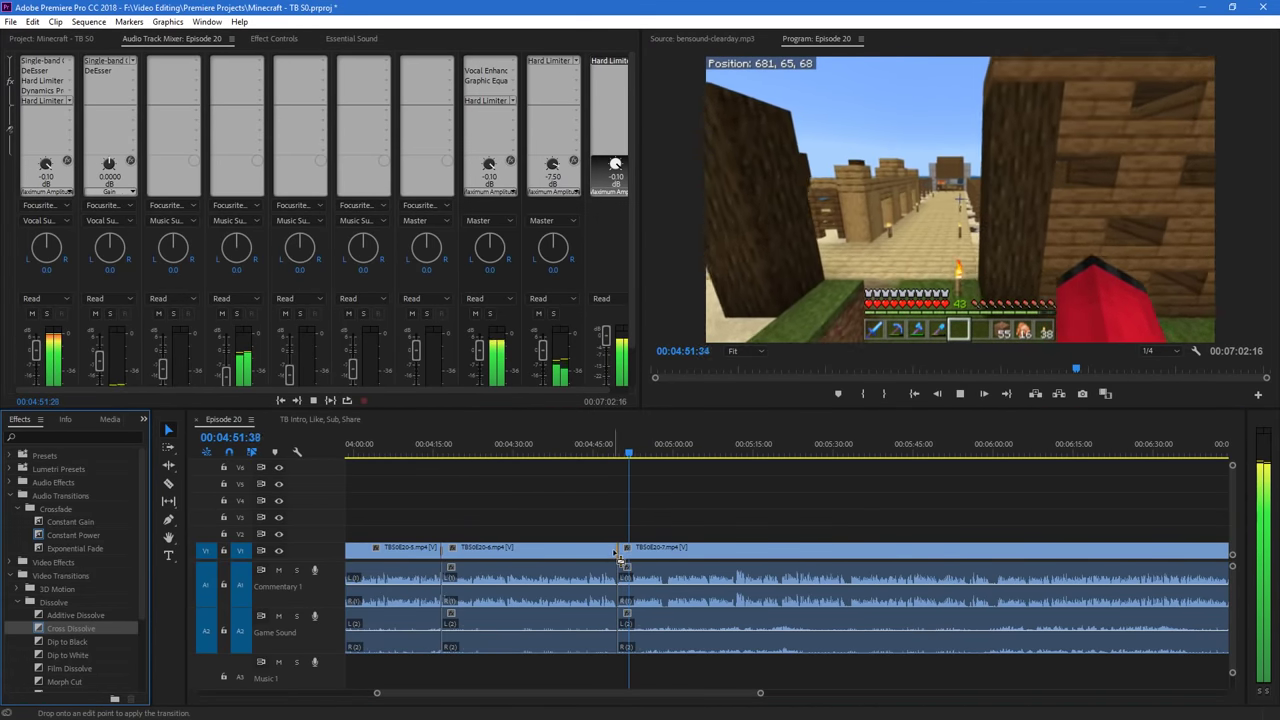
key("space")
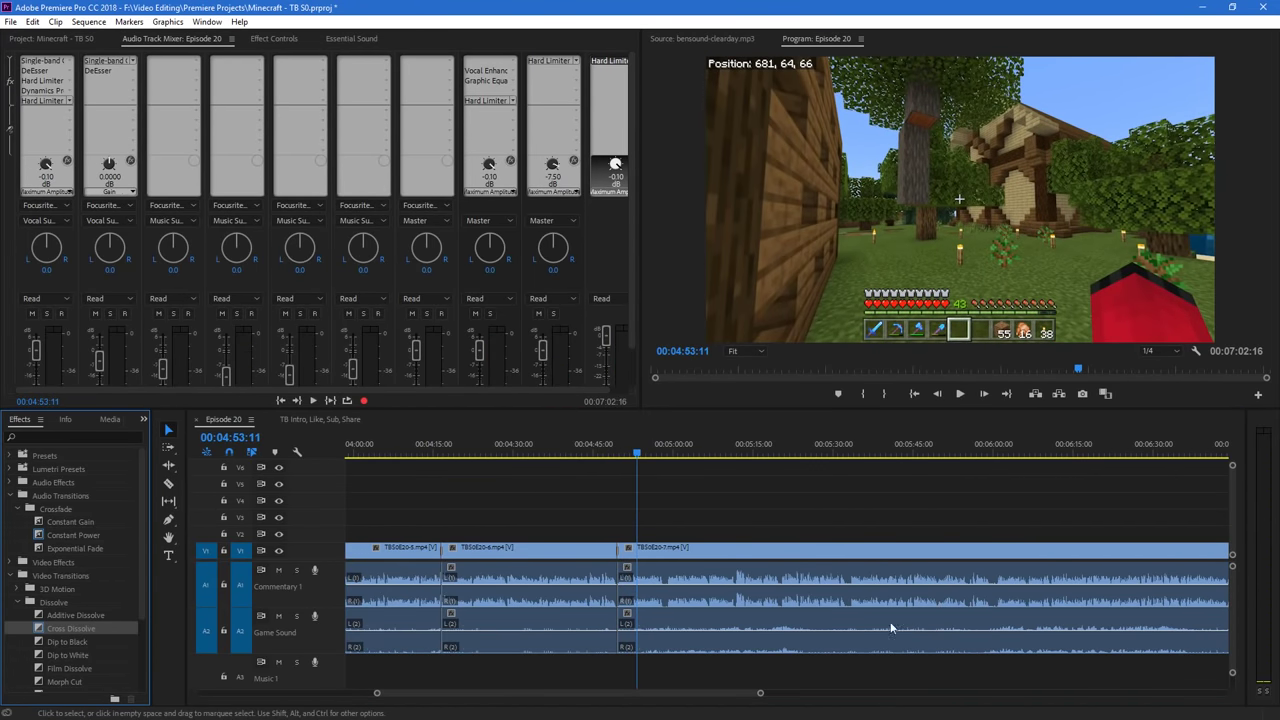
left_click_drag(761, 694, 811, 716)
left_click(908, 571)
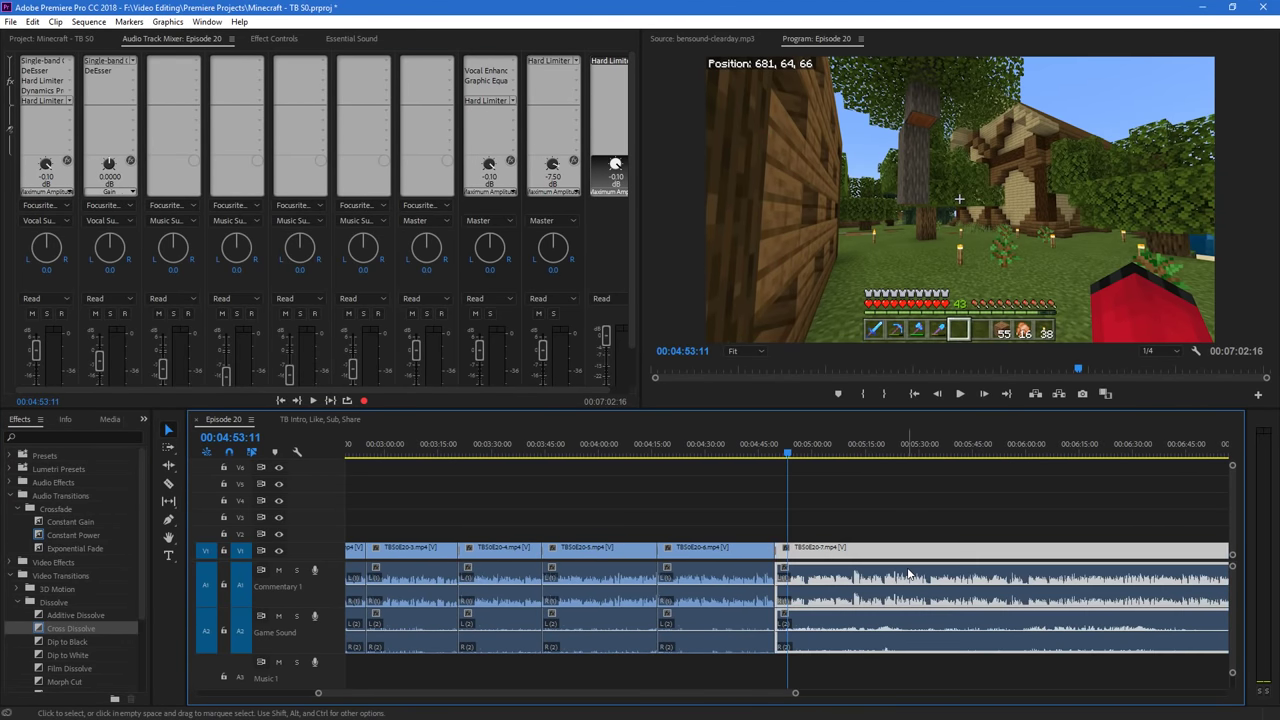
mouse_move(1233, 674)
left_mouse_down()
mouse_move(1234, 687)
mouse_move(1234, 655)
mouse_move(1236, 693)
left_mouse_up()
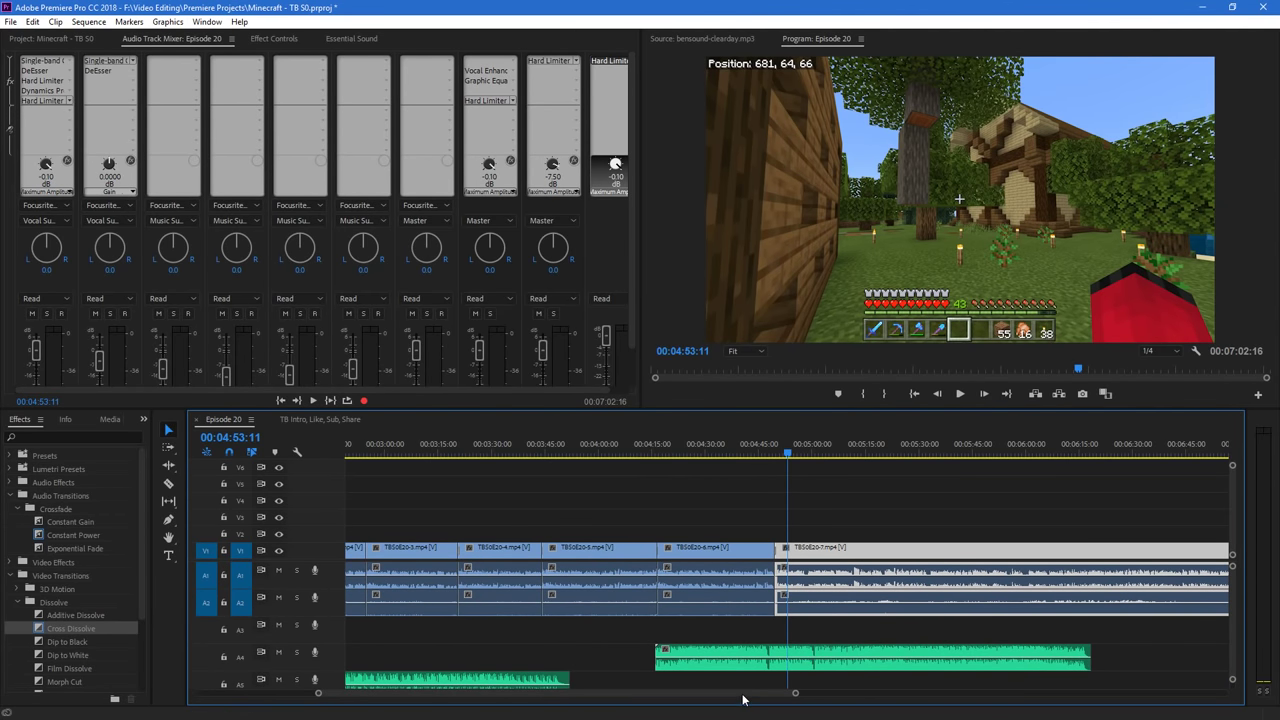
left_click_drag(744, 697, 809, 694)
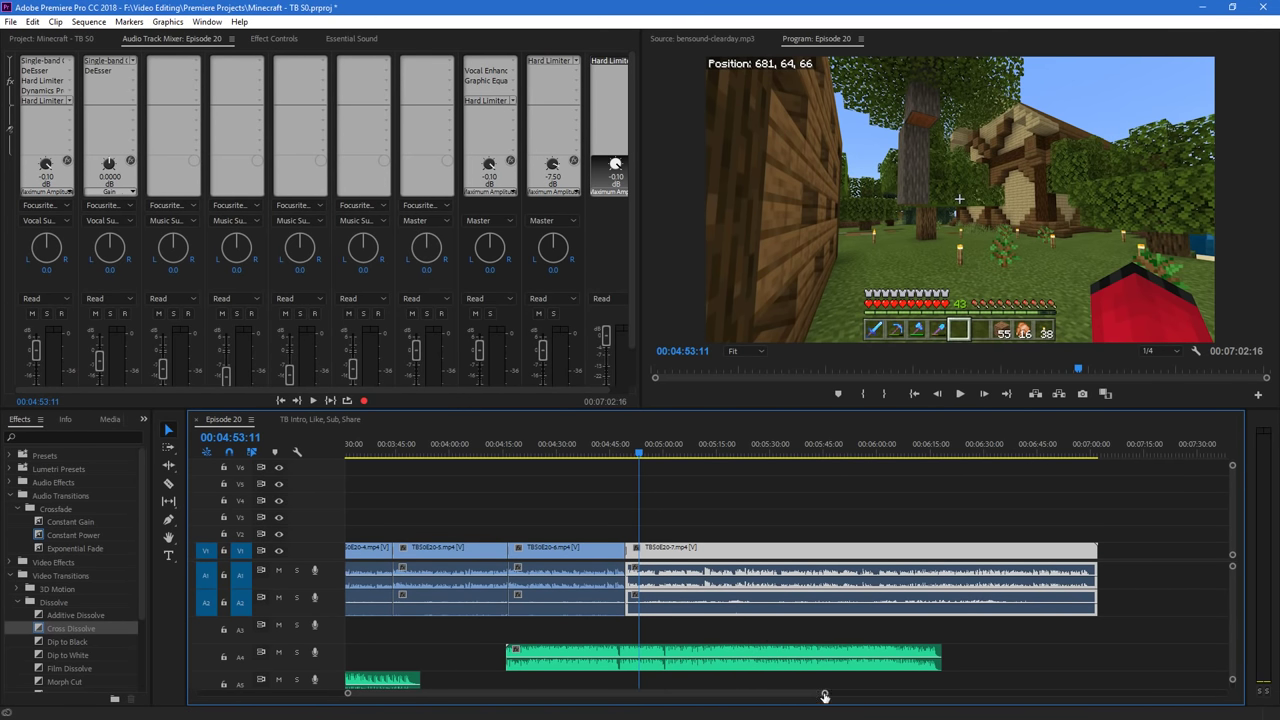
Play from 04:49:12 through the clip 6–7 dissolve, then return to the Project clip list
left_click_drag(823, 693, 570, 711)
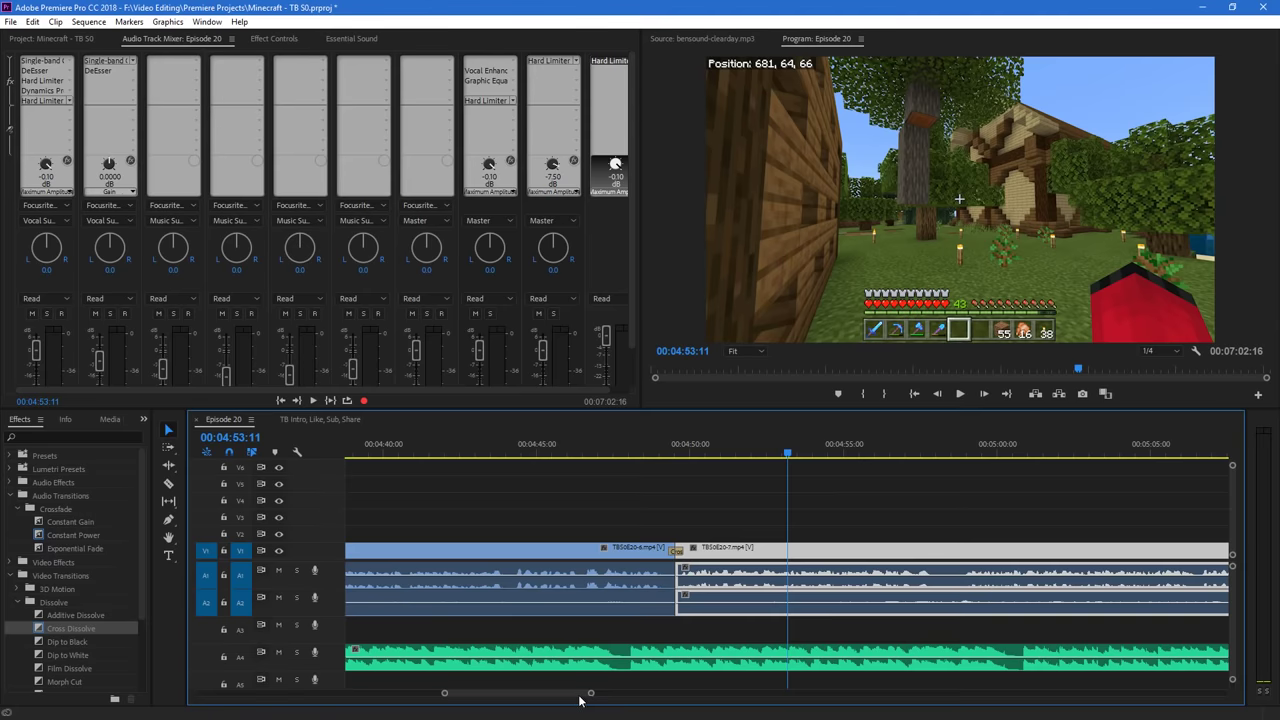
left_click(645, 455)
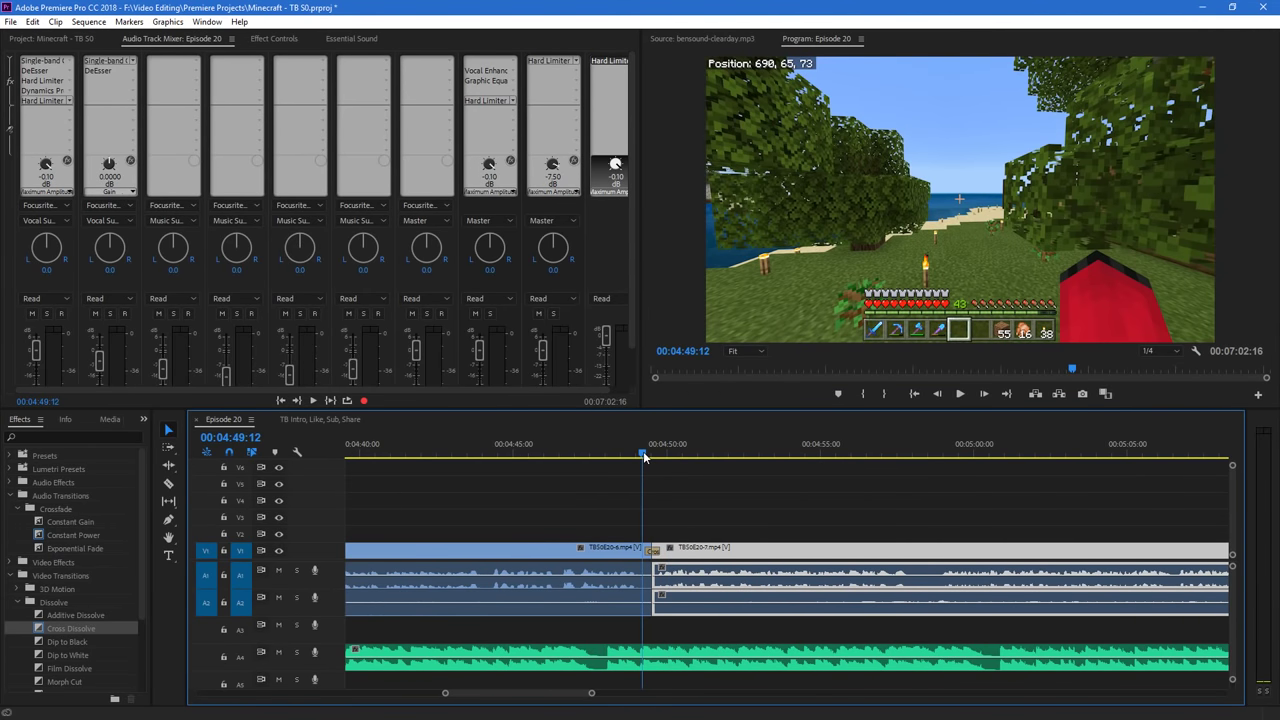
key("space")
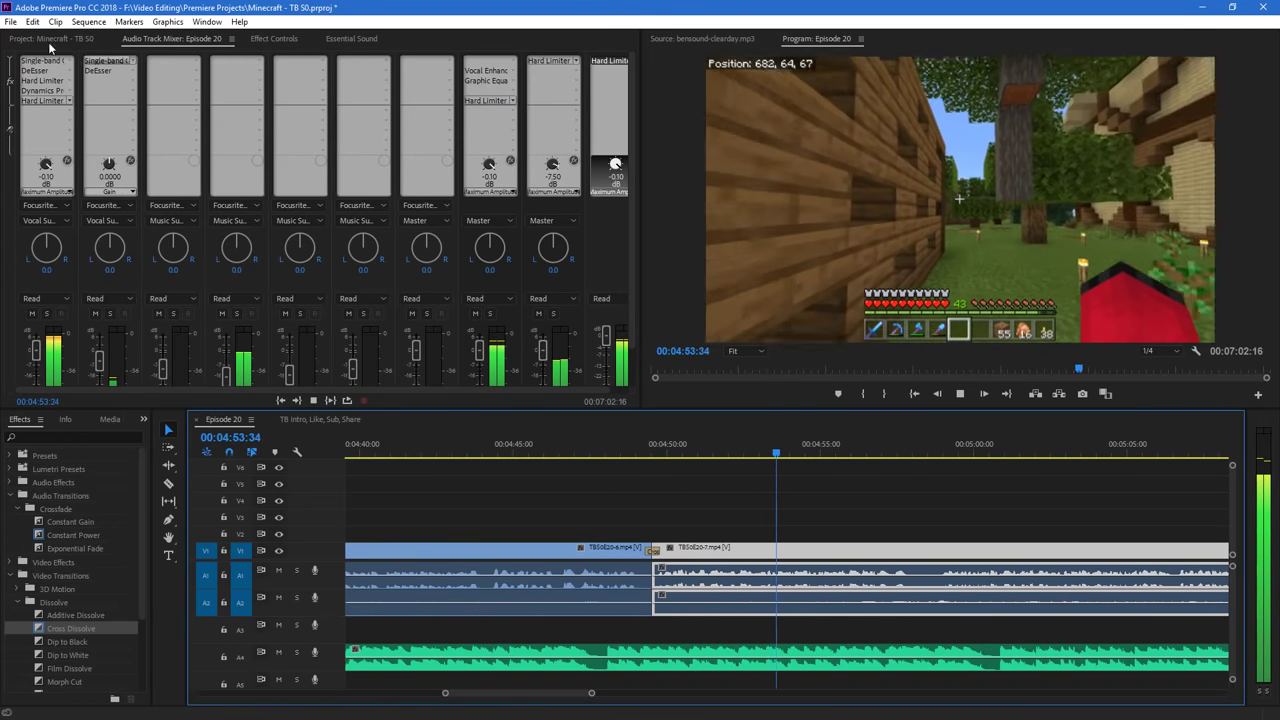
key("shift+1")
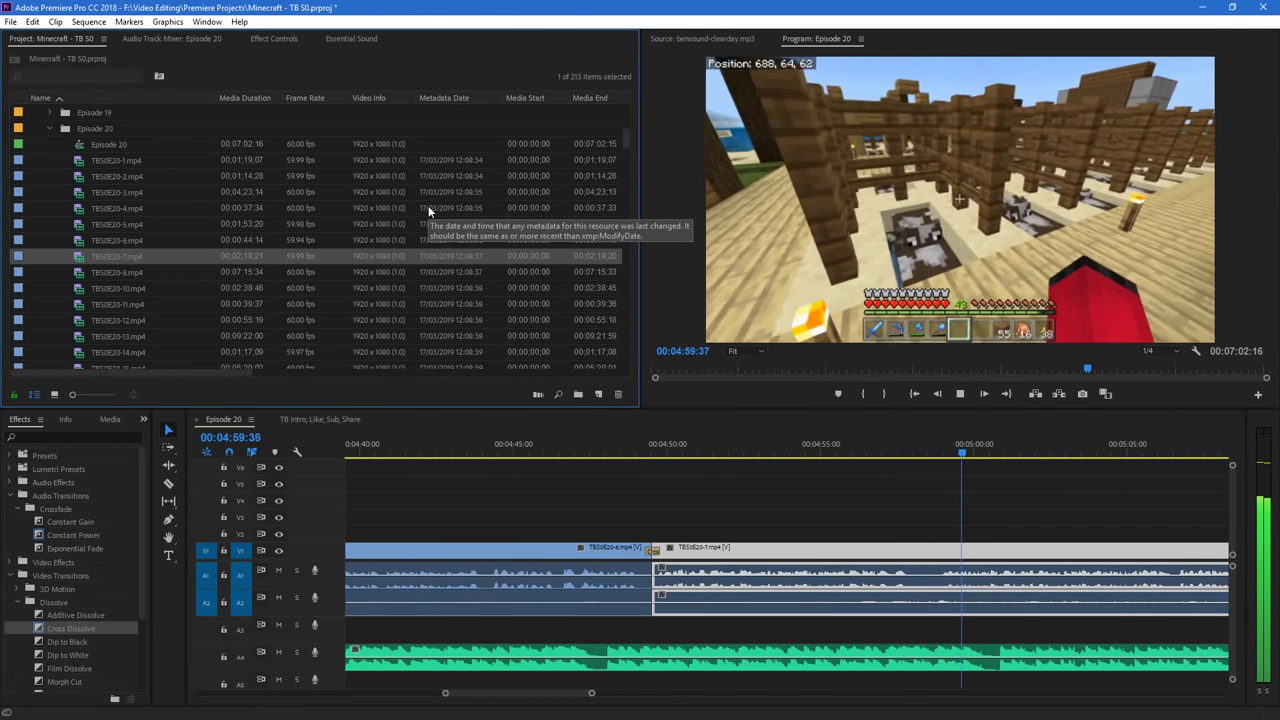
left_click_drag(593, 691, 685, 697)
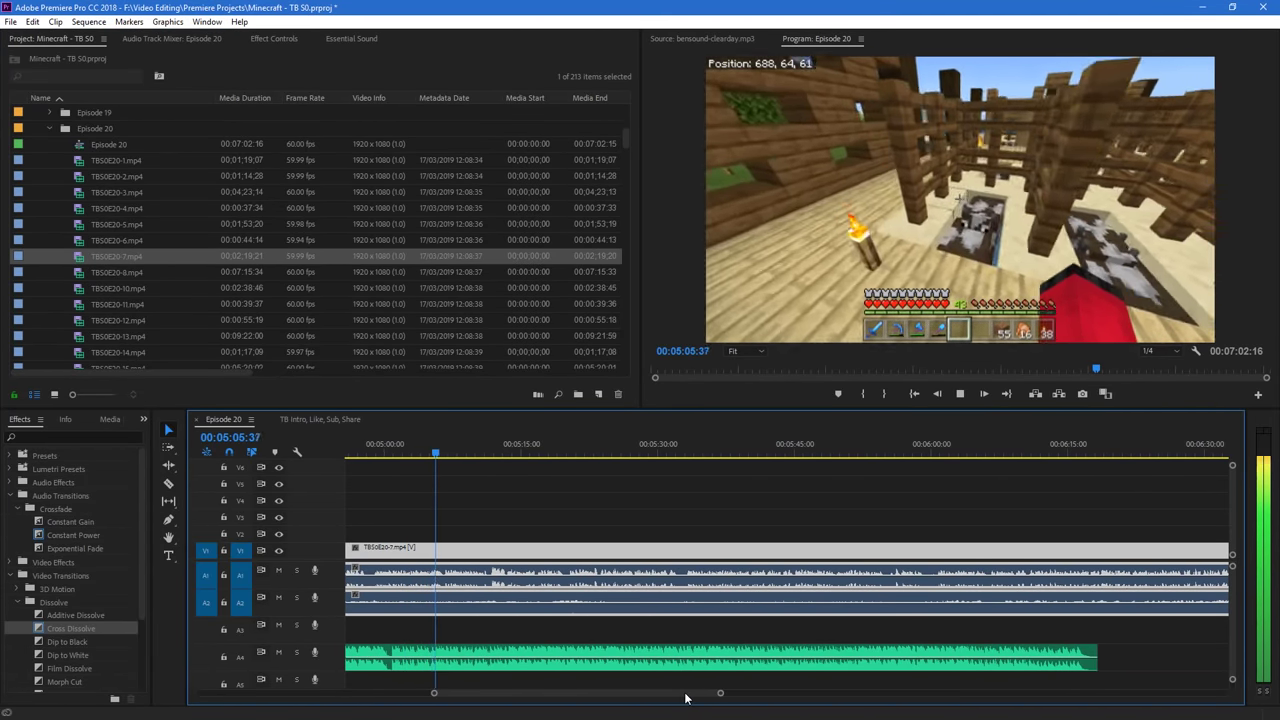
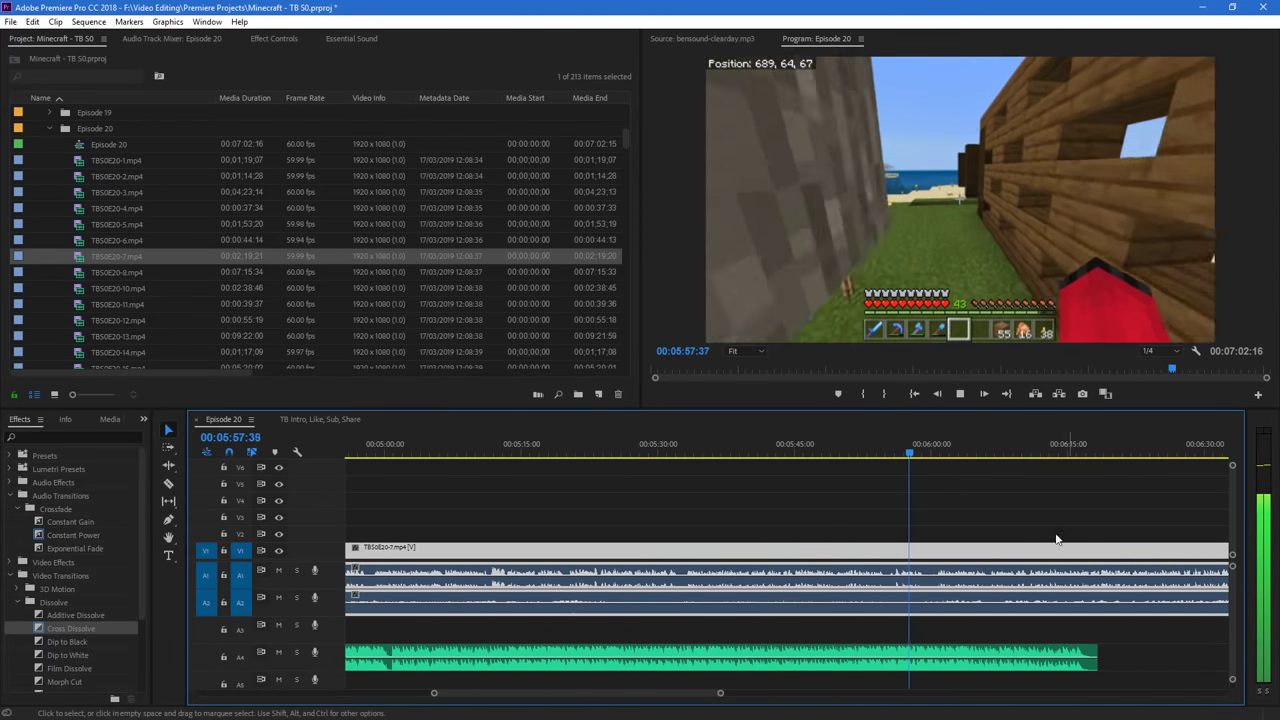
Review the sequence playback up to 00:07:00:02 and select clip TBS0E20-7
left_click_drag(685, 694, 699, 699)
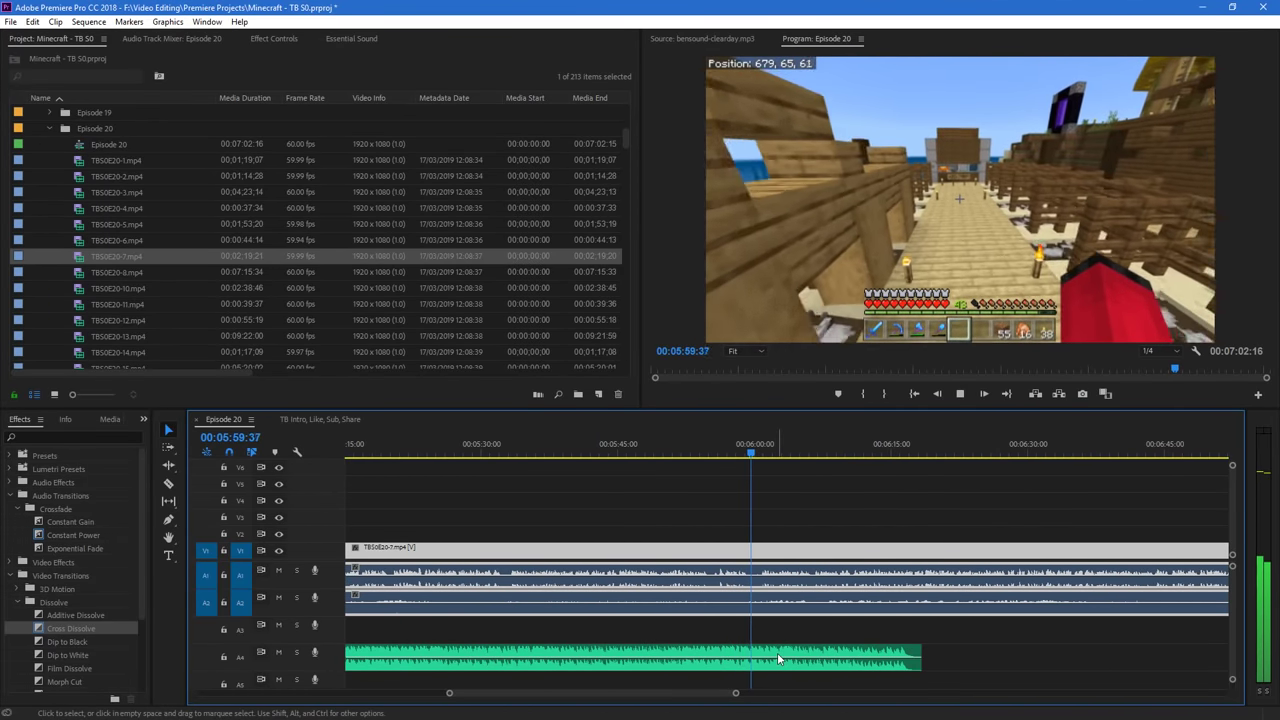
key("space")
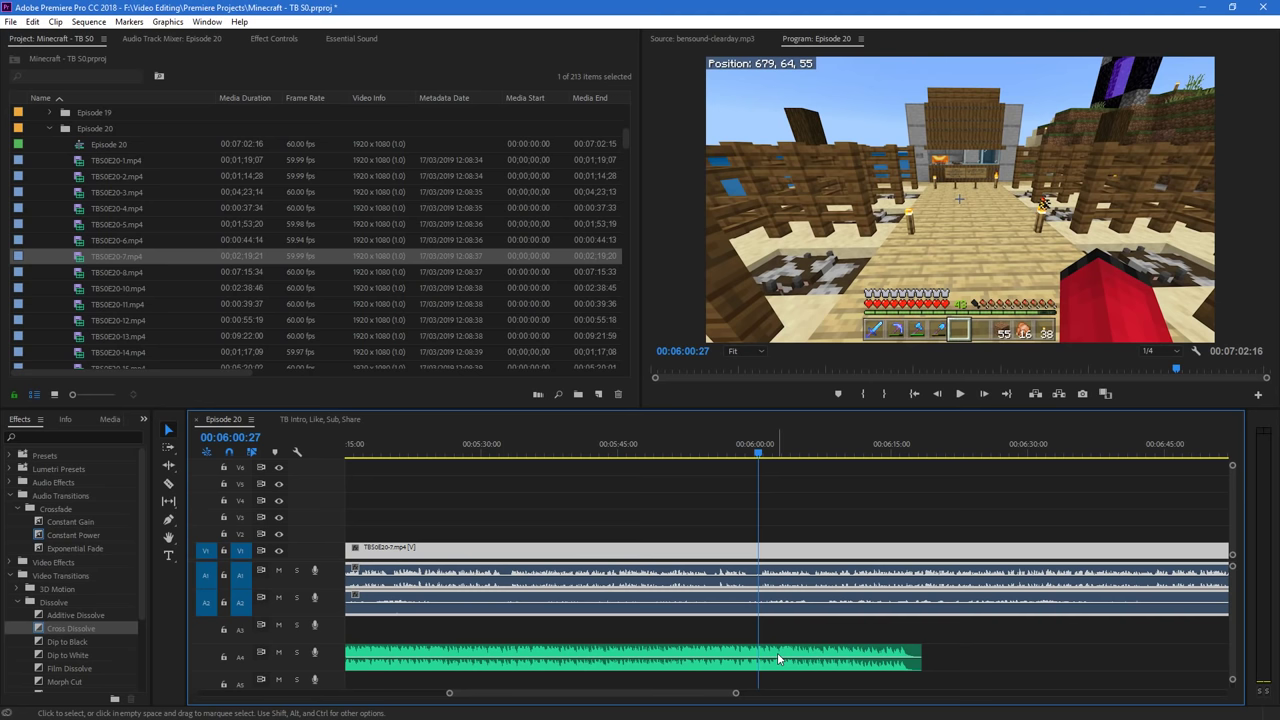
key("space")
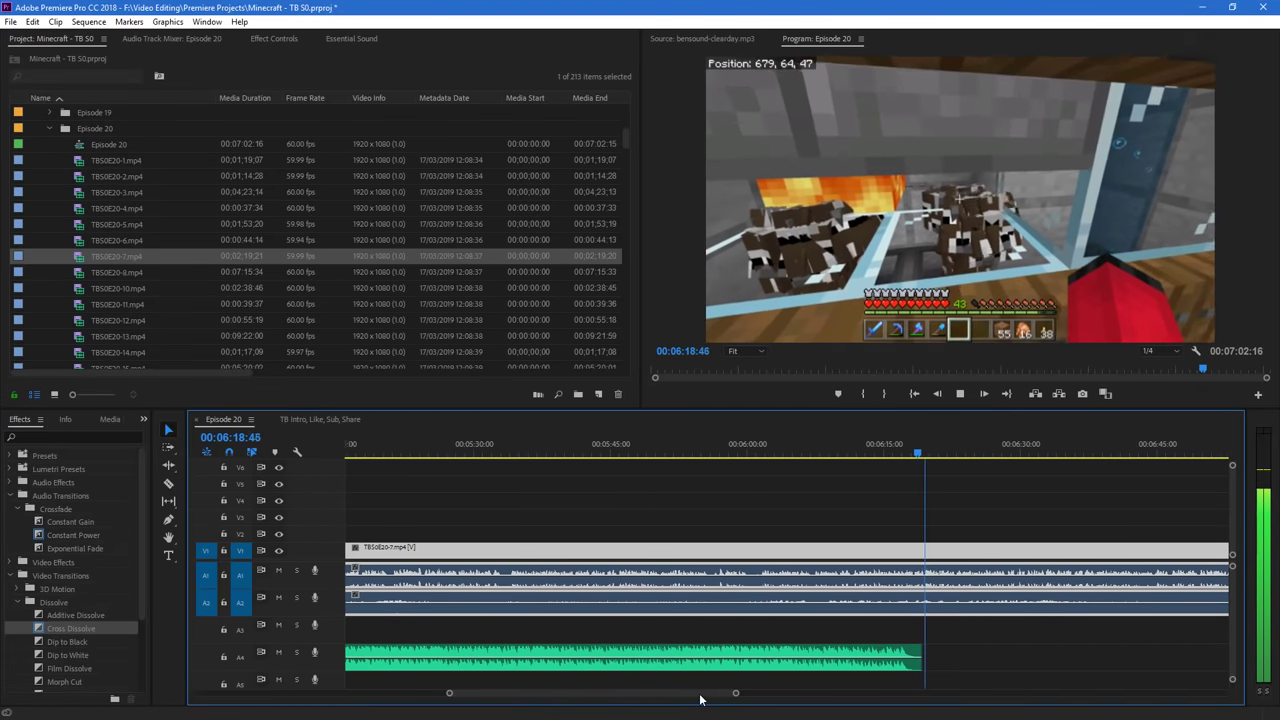
left_click_drag(700, 694, 733, 704)
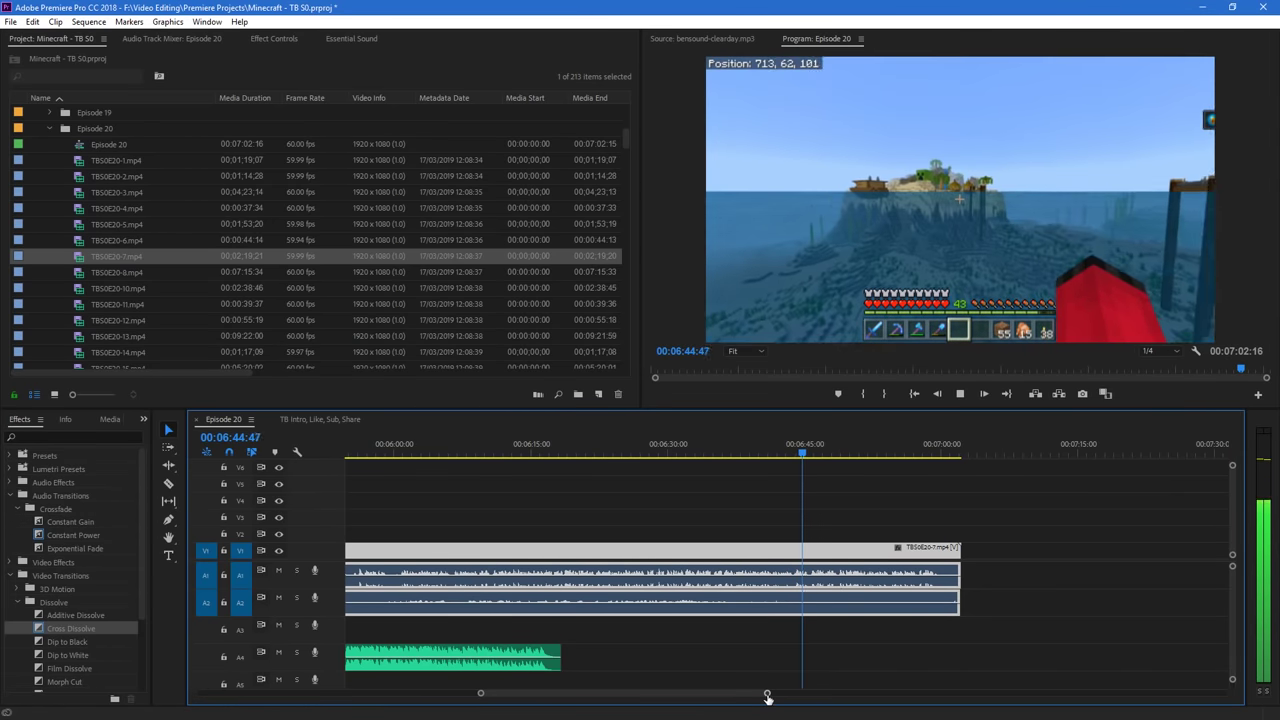
left_click_drag(767, 695, 853, 704)
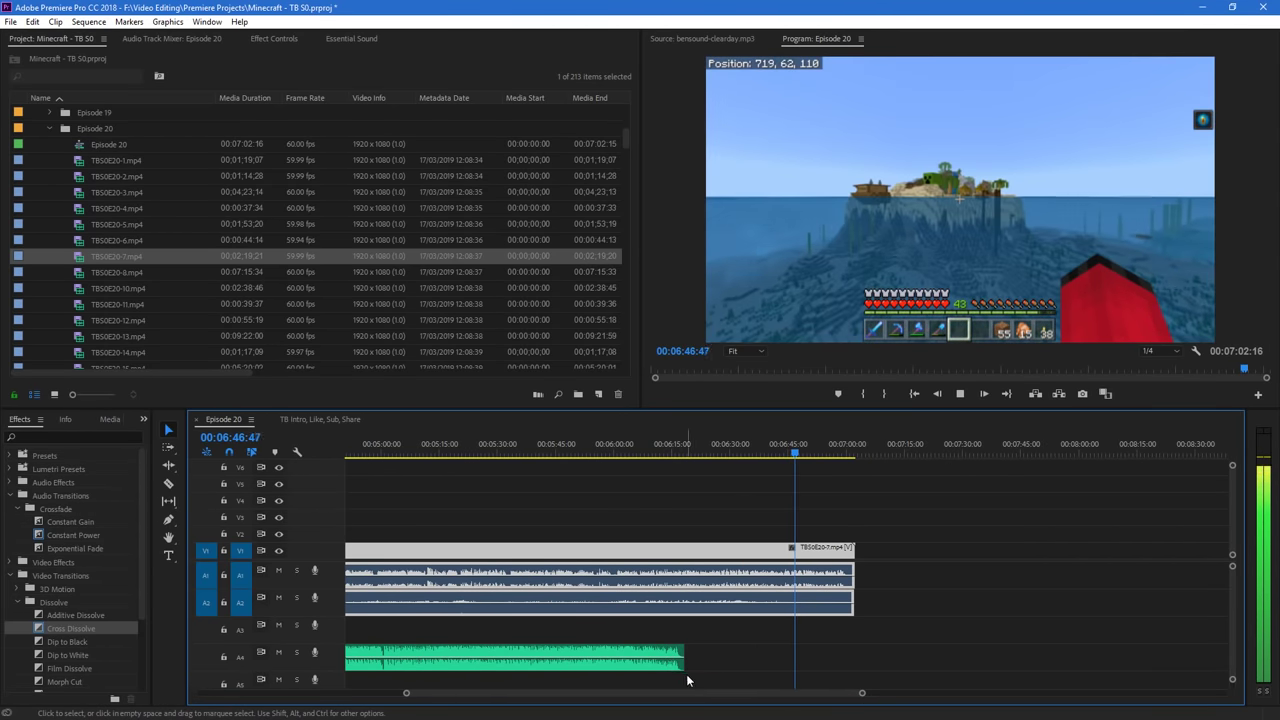
left_click_drag(863, 695, 888, 697)
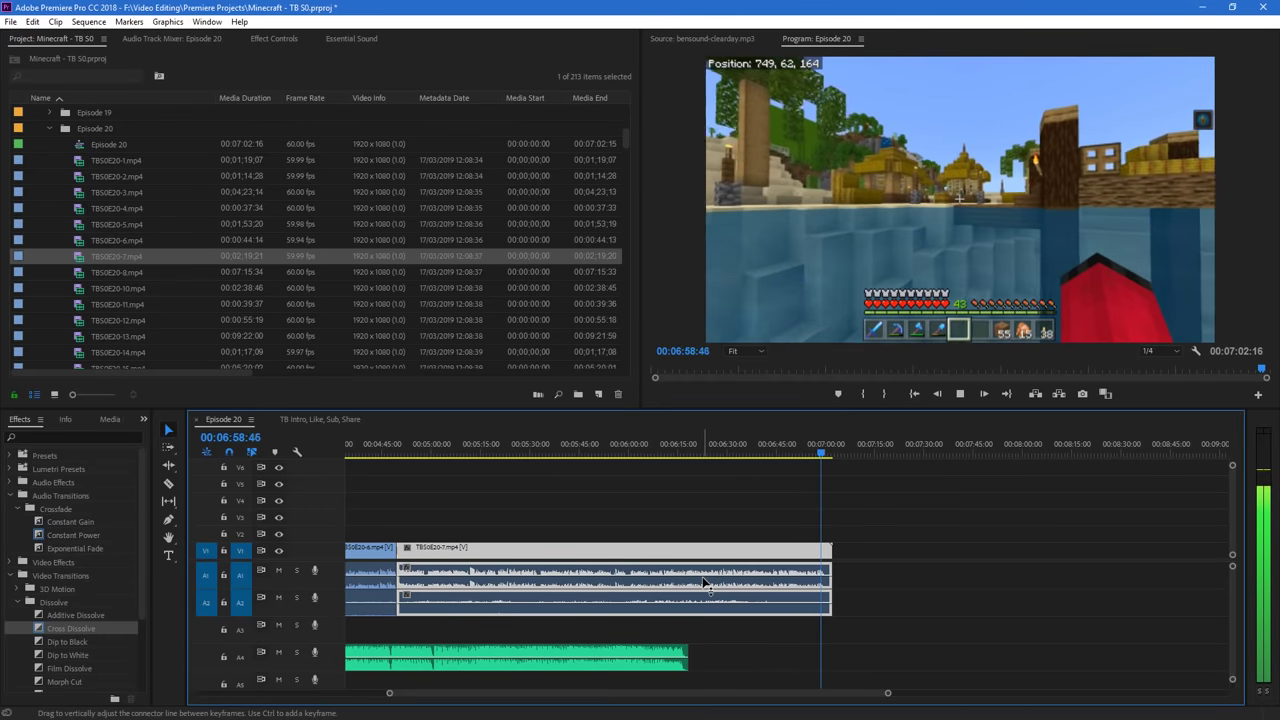
key("space")
left_click(525, 553)
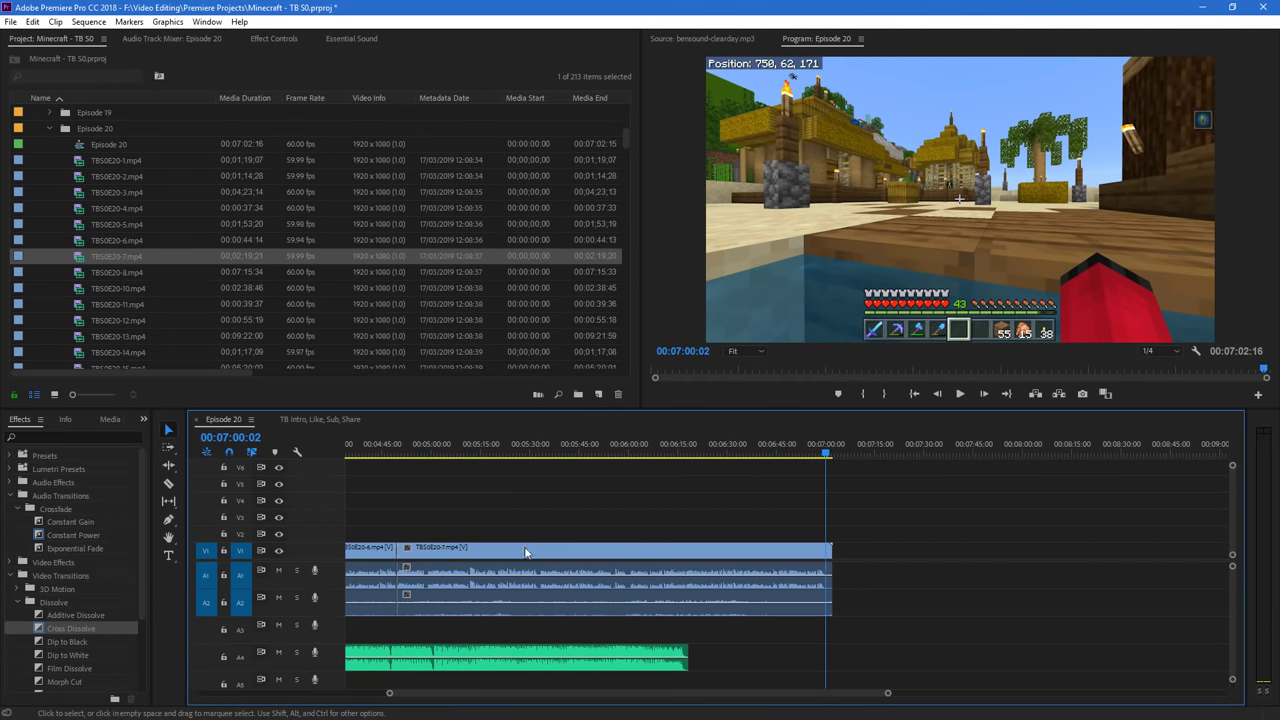
left_click(516, 555)
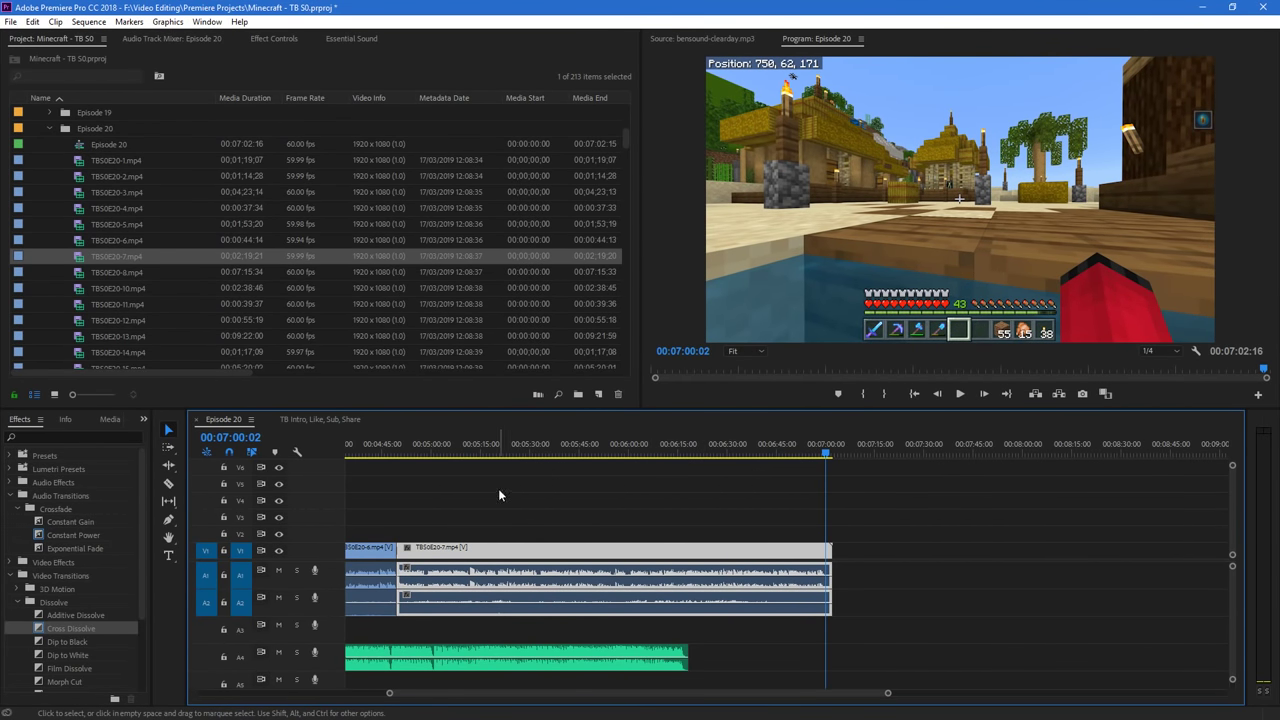
Add TBS0E20-8.mp4 to the Episode 20 video and audio tracks and slide it left over the short piece
left_click_drag(115, 276, 410, 558)
left_click(403, 440)
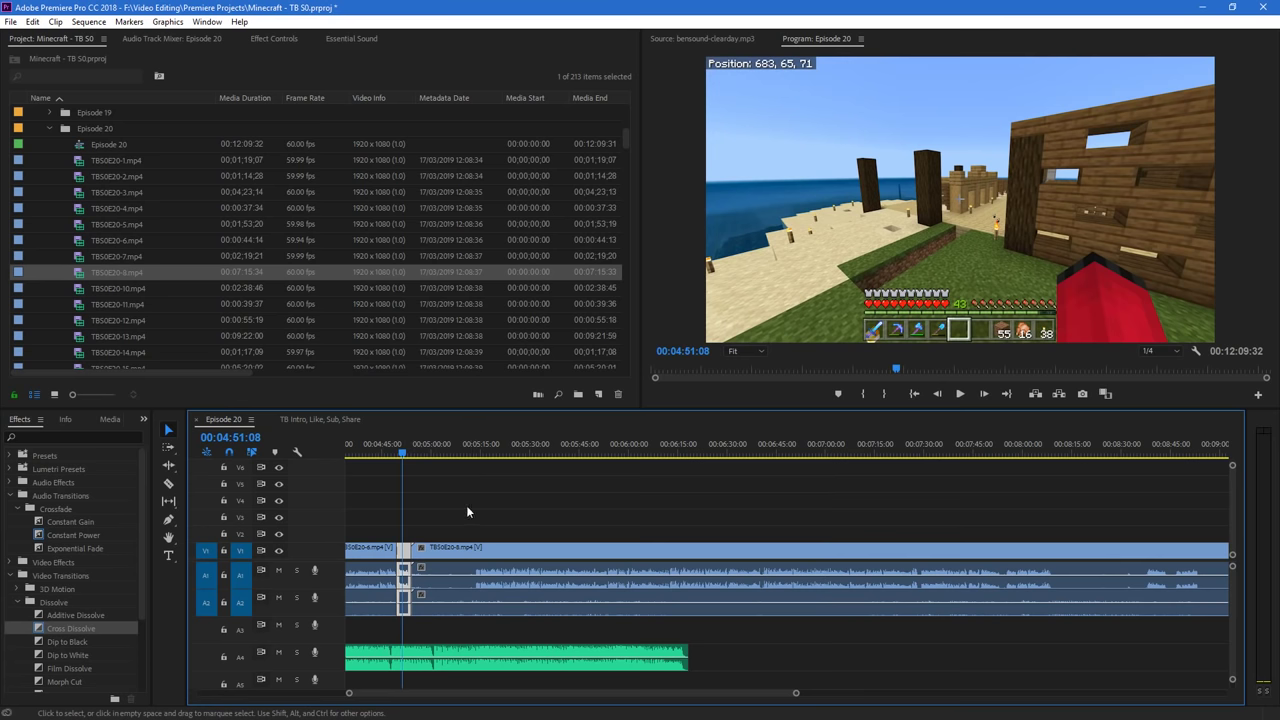
key("c")
key("v")
left_click_drag(514, 552, 450, 552)
Razor-cut TBS0E20-8 where the unwanted footage ends and slide the remainder left to close the gap
left_click_drag(796, 693, 527, 693)
key("c")
left_click(888, 546)
key("v")
left_click_drag(917, 570, 742, 552)
Apply a Cross Dissolve to the edit and play it back from 04:48:27
left_click(62, 628)
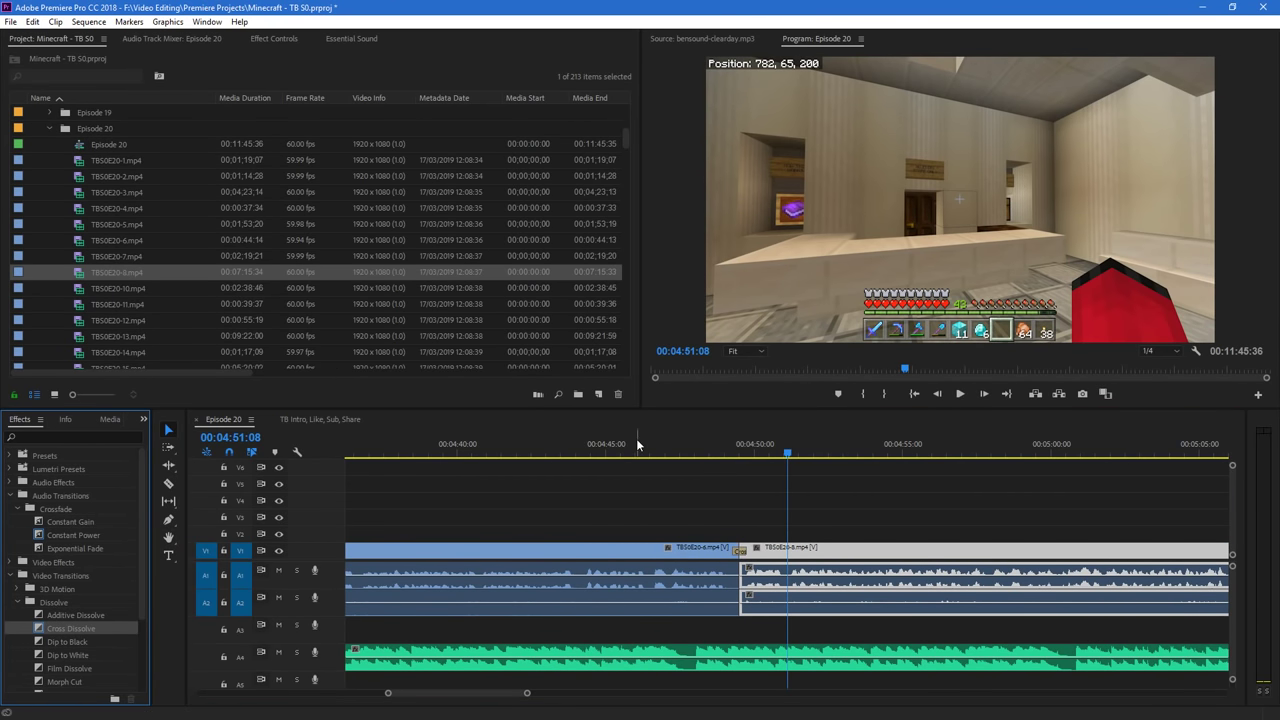
left_click(621, 443)
key("space")
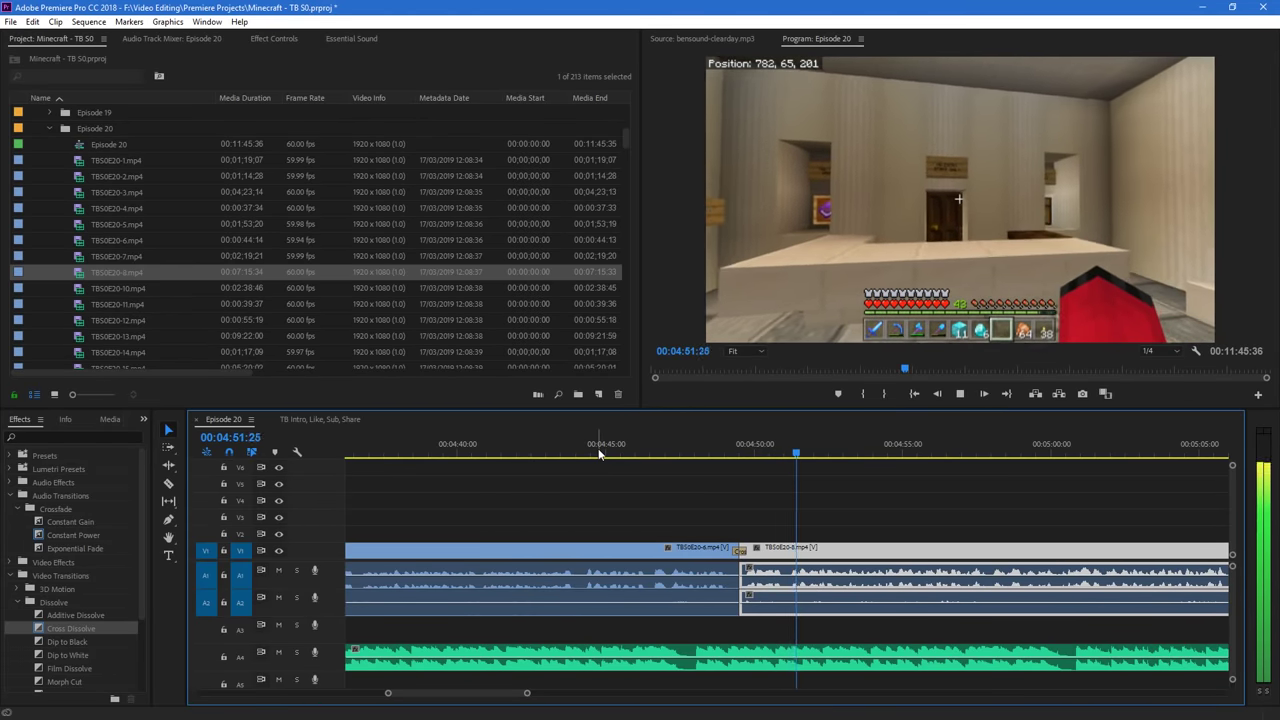
left_click(709, 447)
key("space")
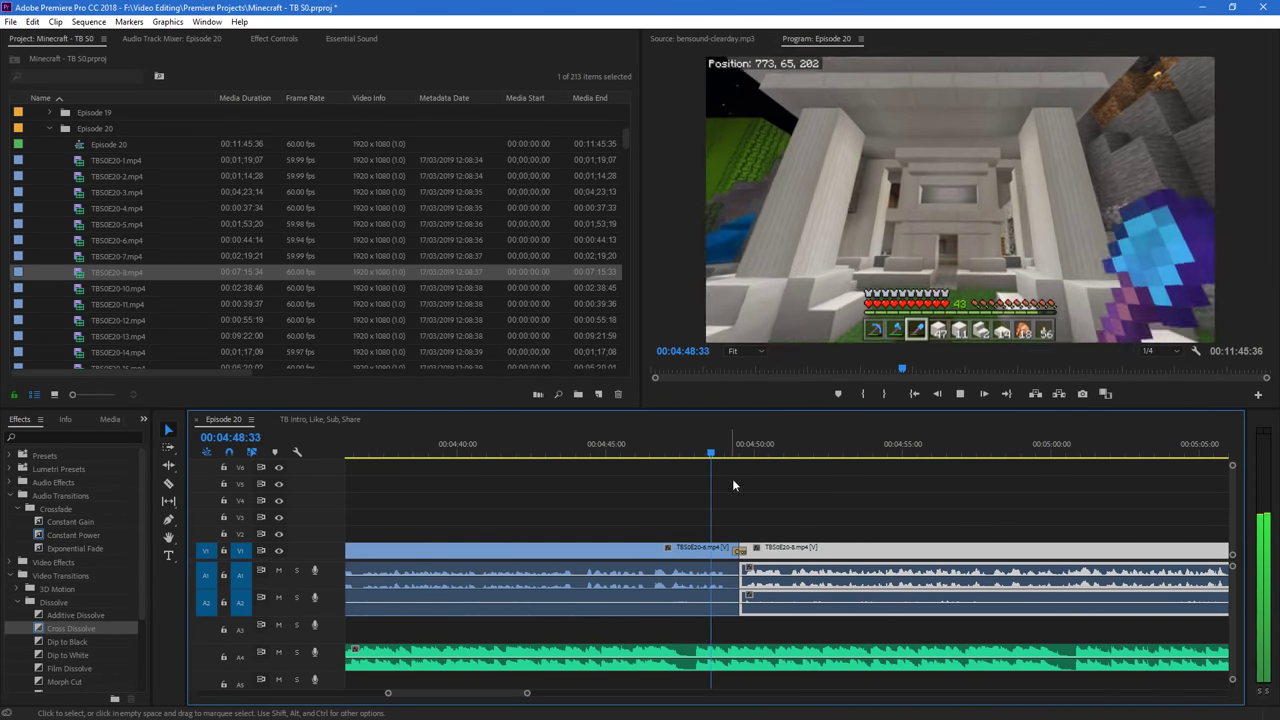
key("space")
Cut off a further section of TBS0E20-8 at the playhead, slide the rest left, and select Cross Dissolve again
key("c")
left_click(790, 553)
key("v")
left_click_drag(820, 557, 744, 562)
left_click(69, 629)
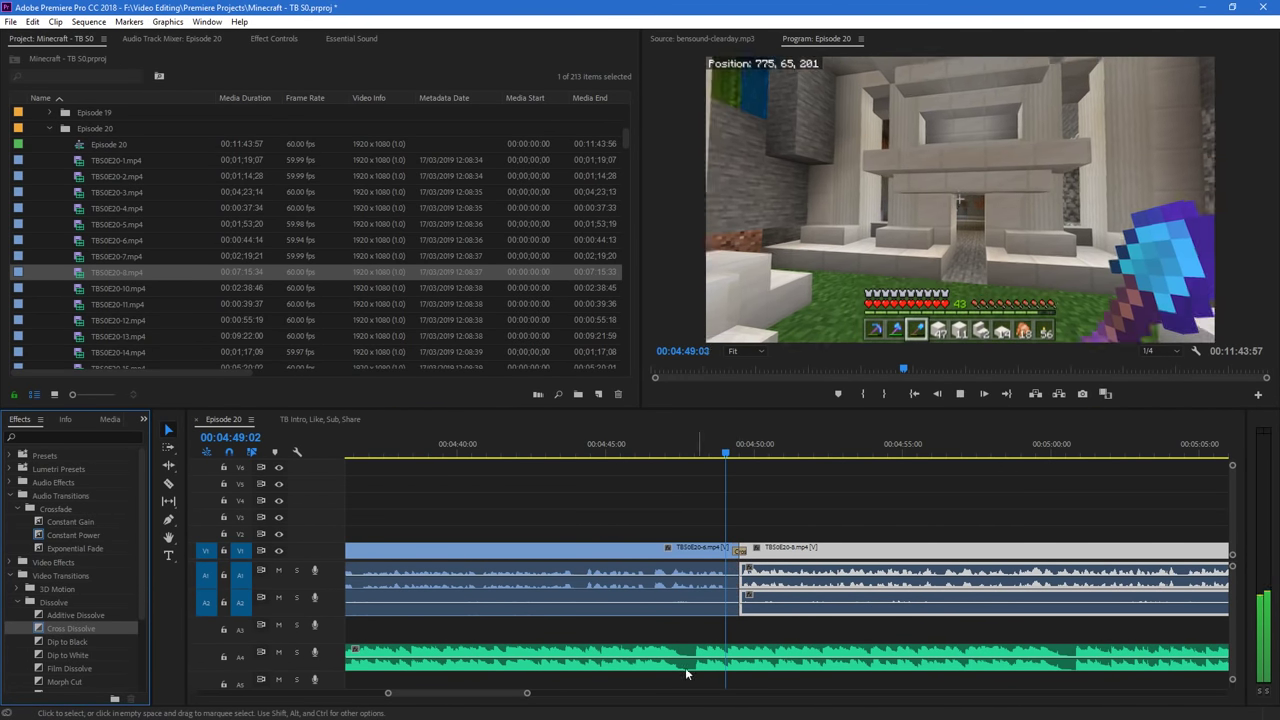
key("space")
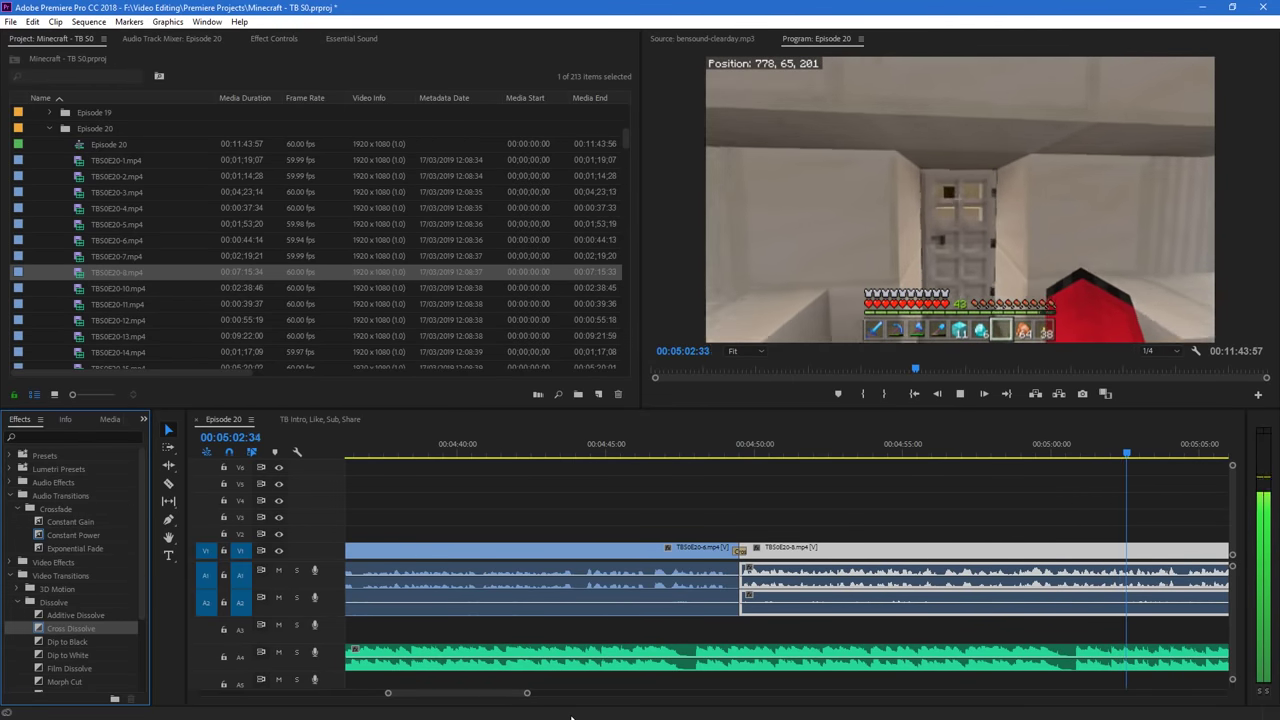
left_click_drag(524, 694, 586, 707)
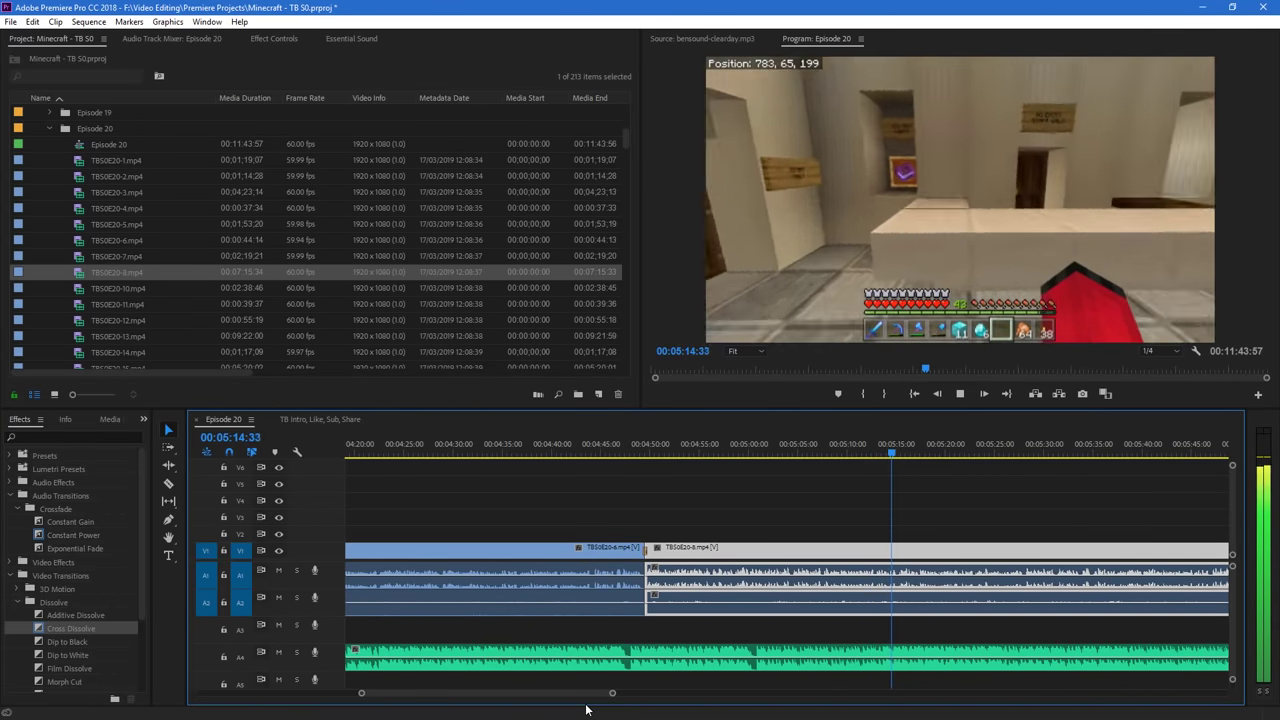
left_click_drag(592, 694, 609, 706)
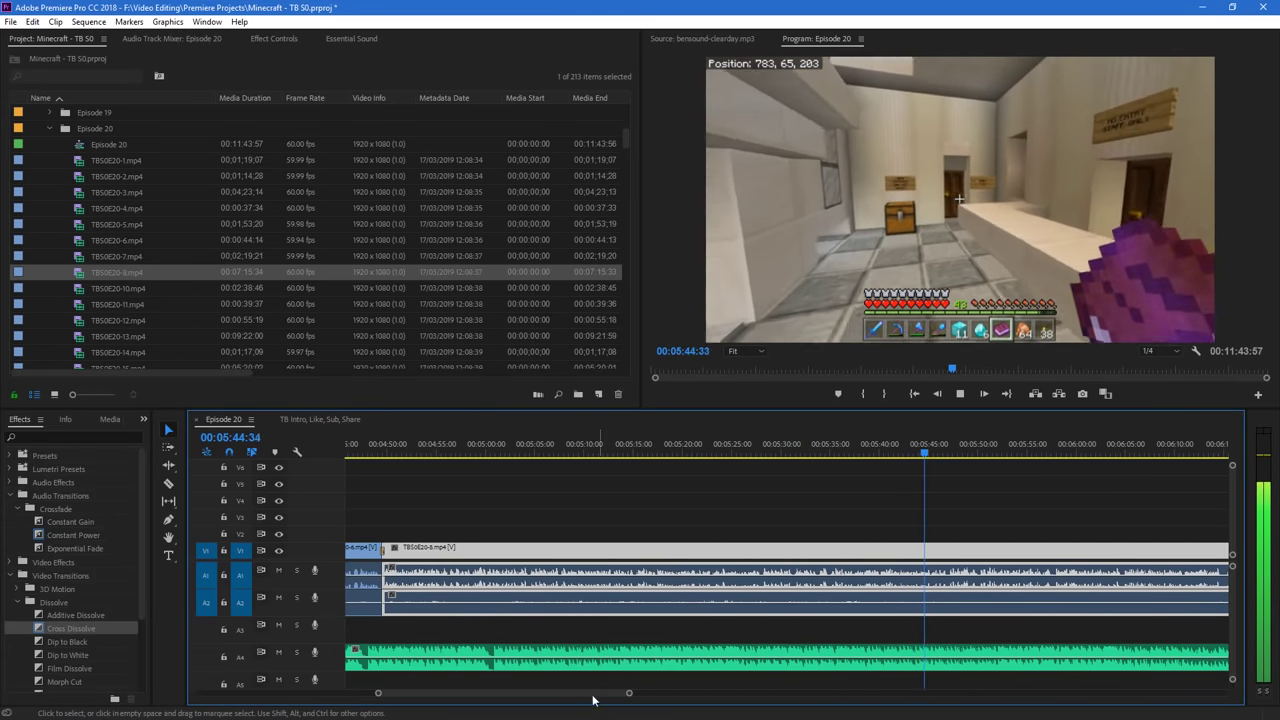
left_click_drag(586, 695, 591, 698)
scroll(591, 700, "down", 5)
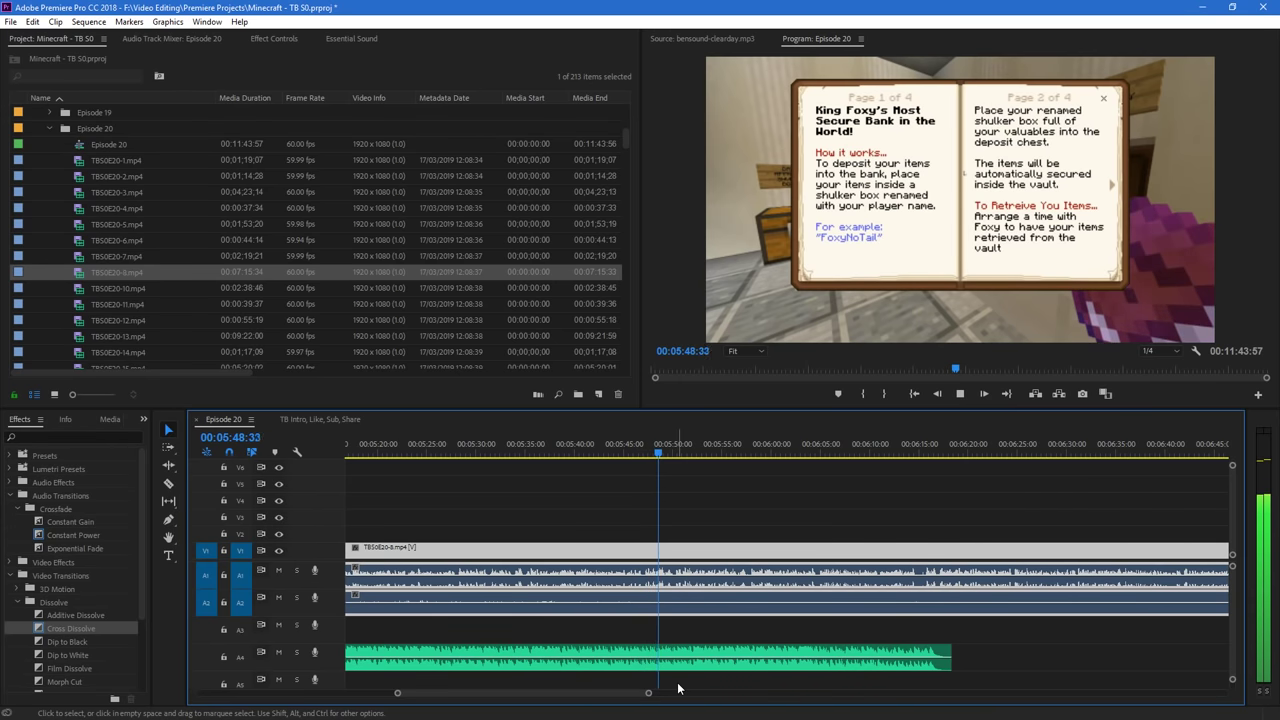
key("space")
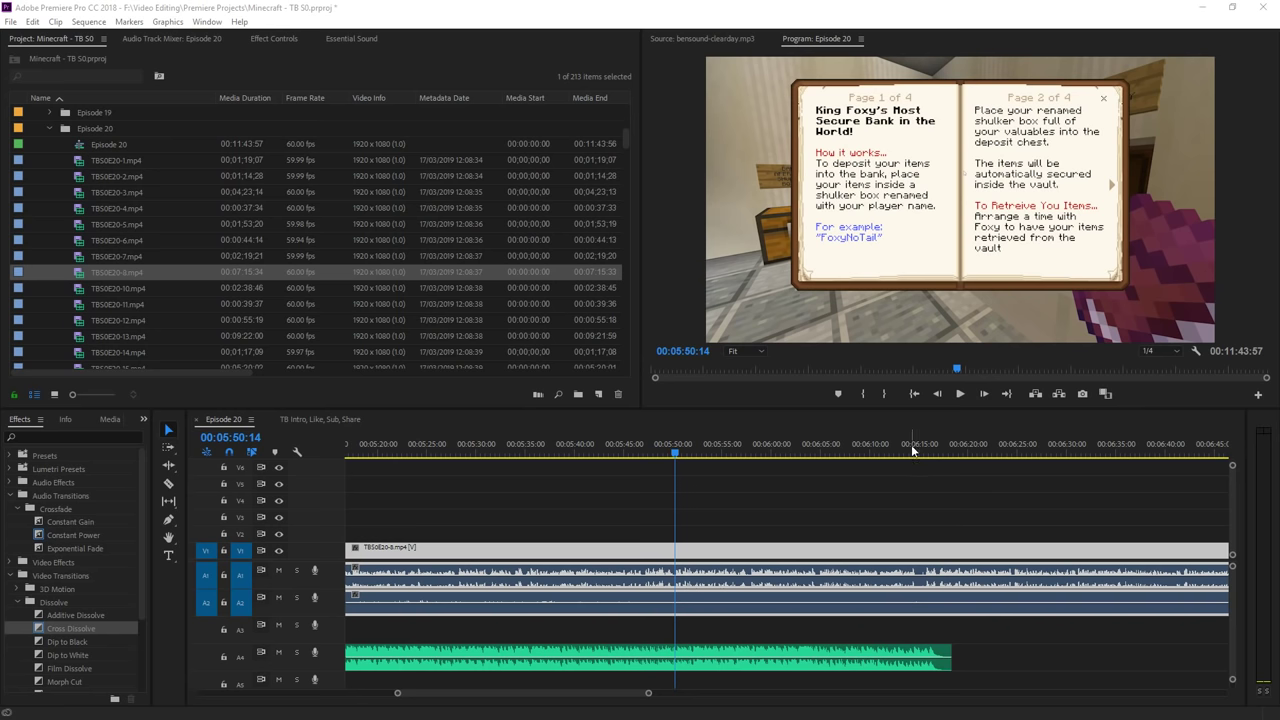
left_click(700, 6)
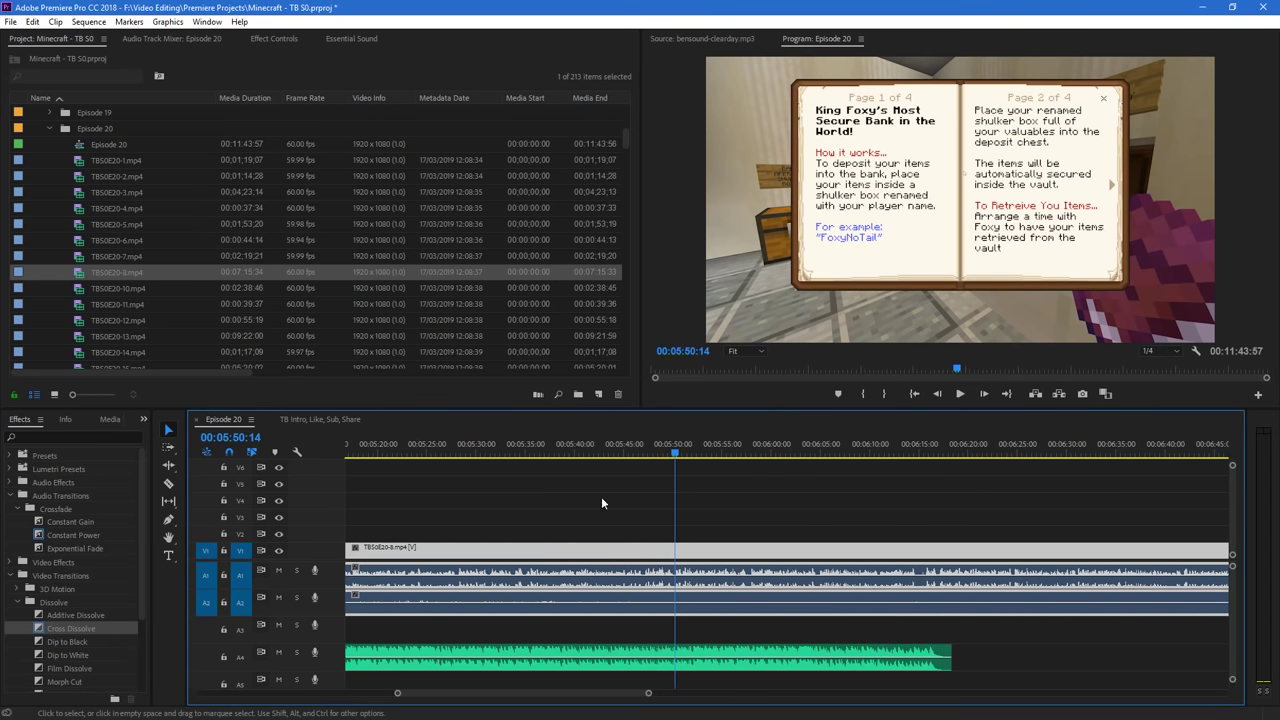
left_click_drag(660, 454, 667, 461)
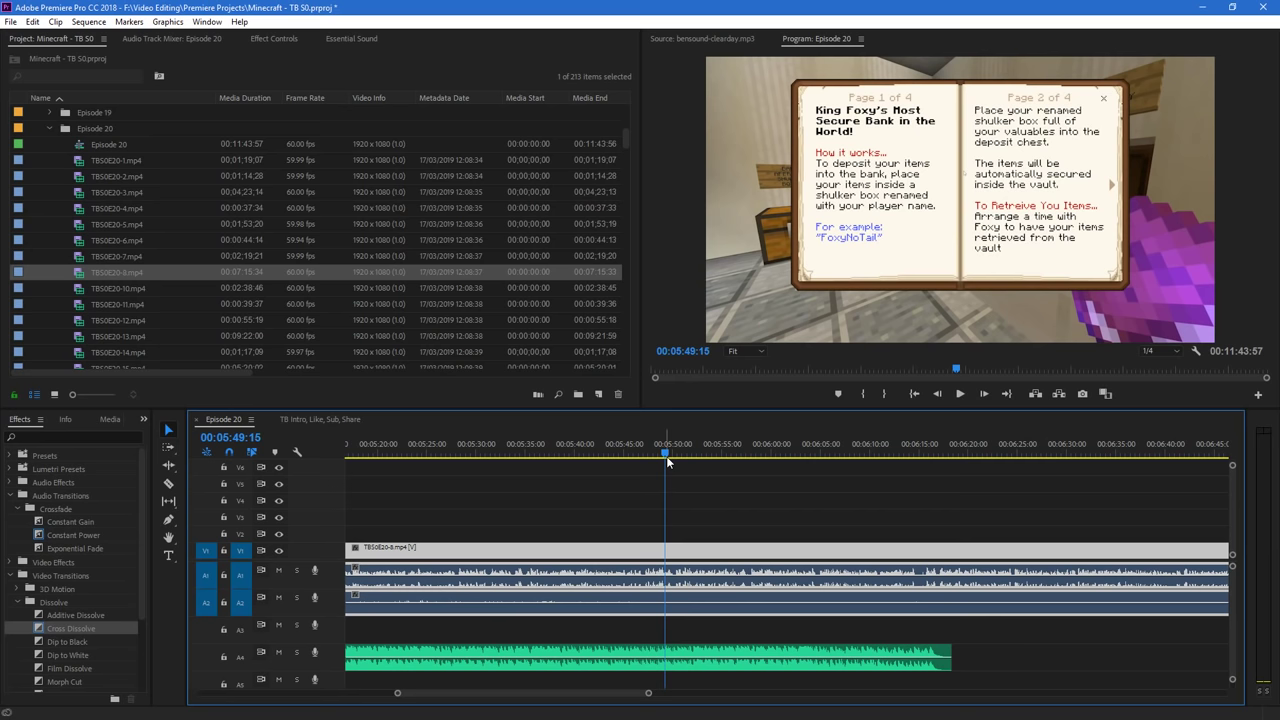
key("space")
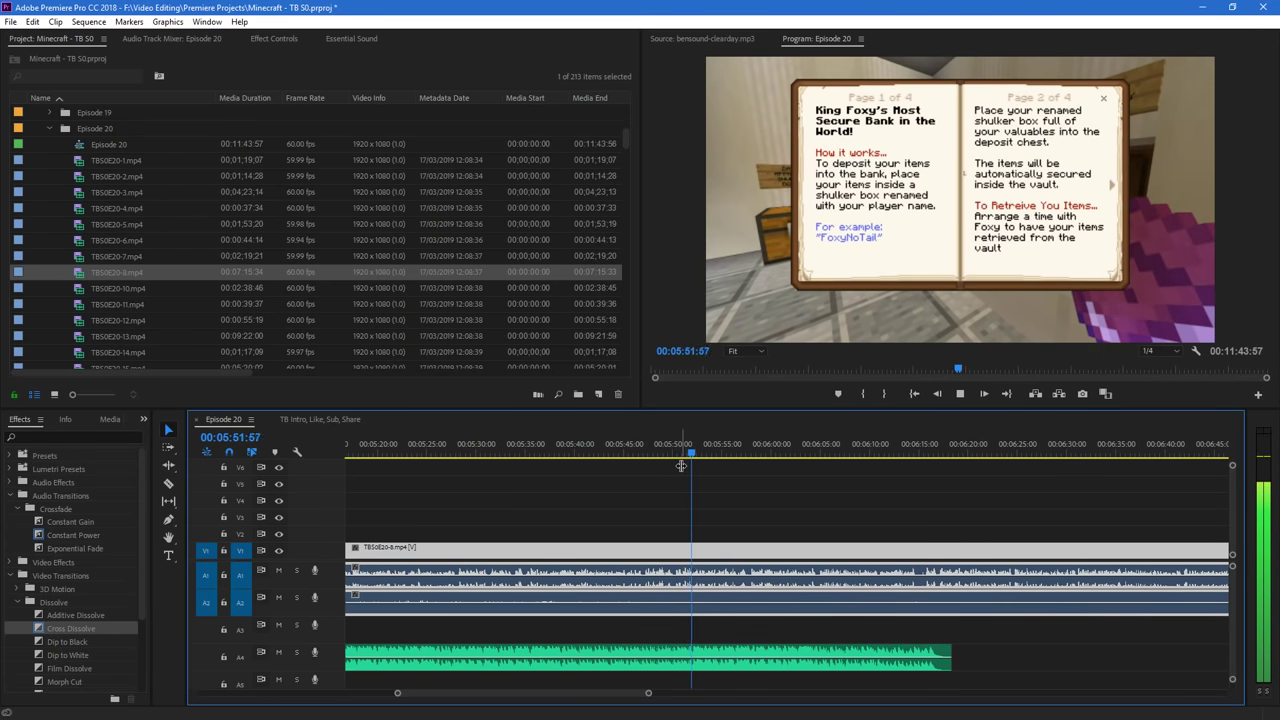
scroll(580, 690, "down", 4)
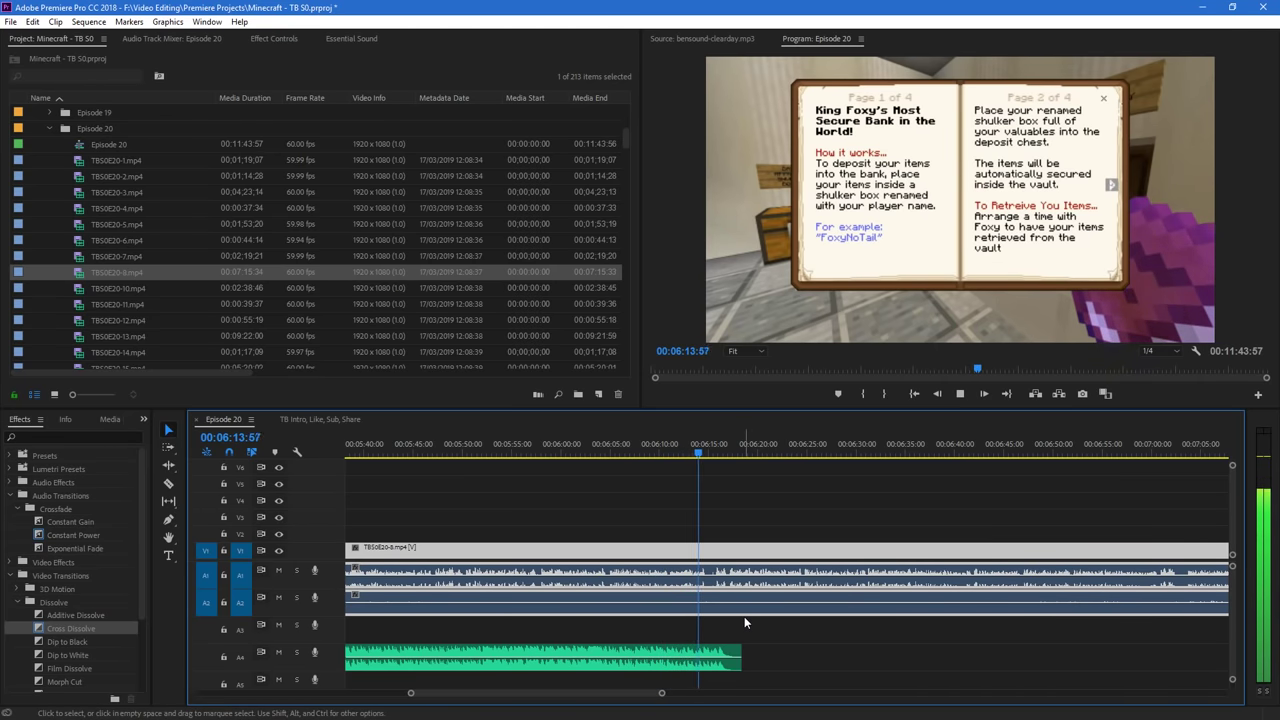
Split the gameplay clip at 06:14:55 and at 05:47:58 on the book screen
key("space")
key("c")
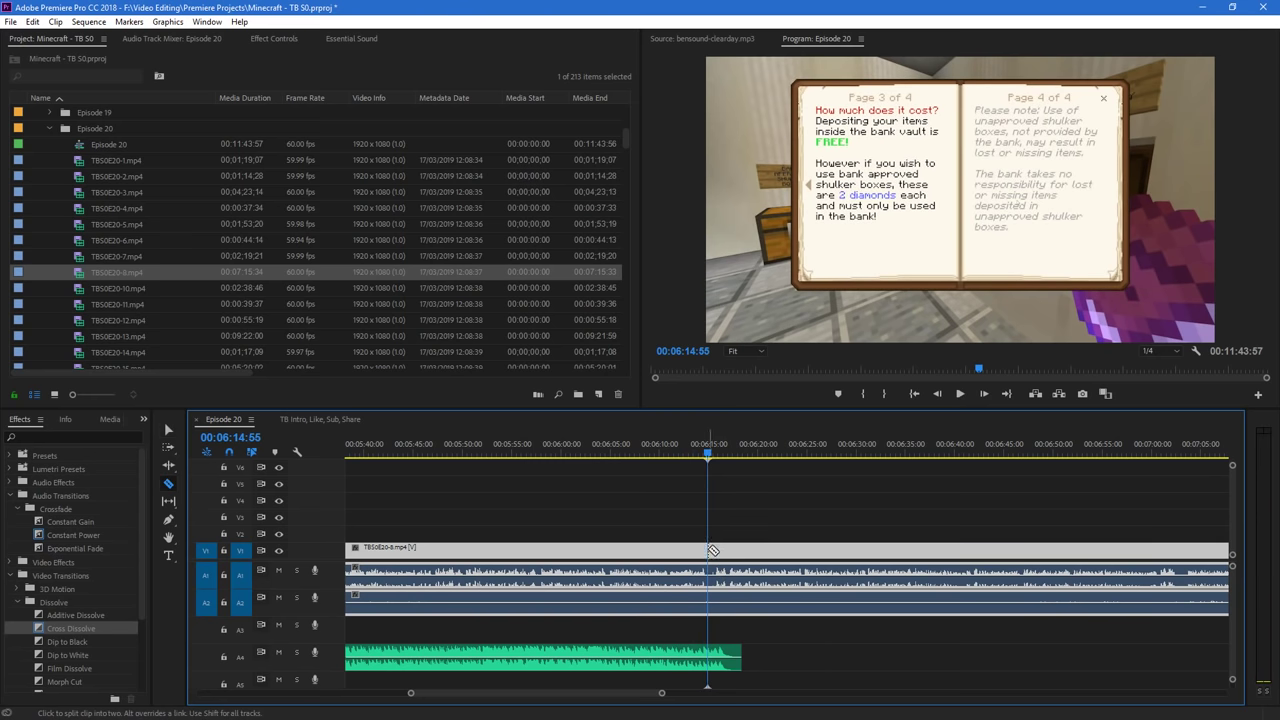
left_click(712, 550)
mouse_move(633, 697)
left_mouse_down()
mouse_move(614, 695)
mouse_move(628, 694)
left_mouse_up()
key("v")
left_click(541, 455)
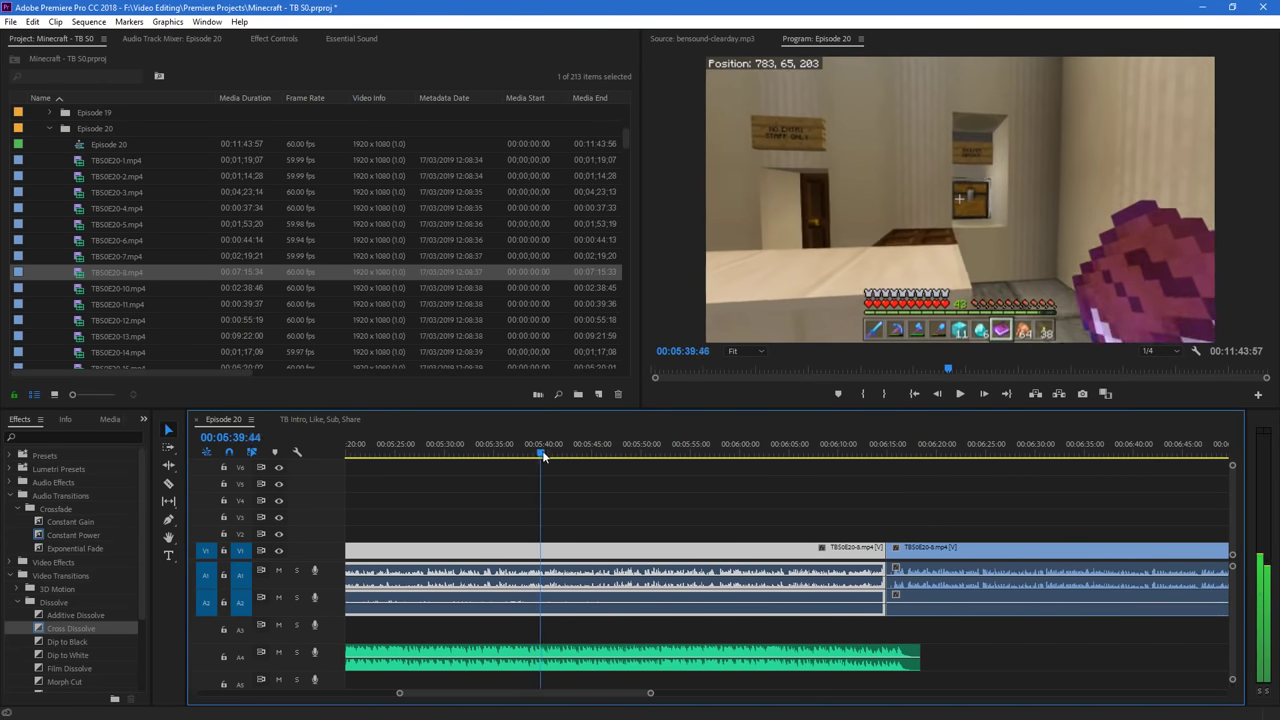
left_click_drag(543, 456, 614, 486)
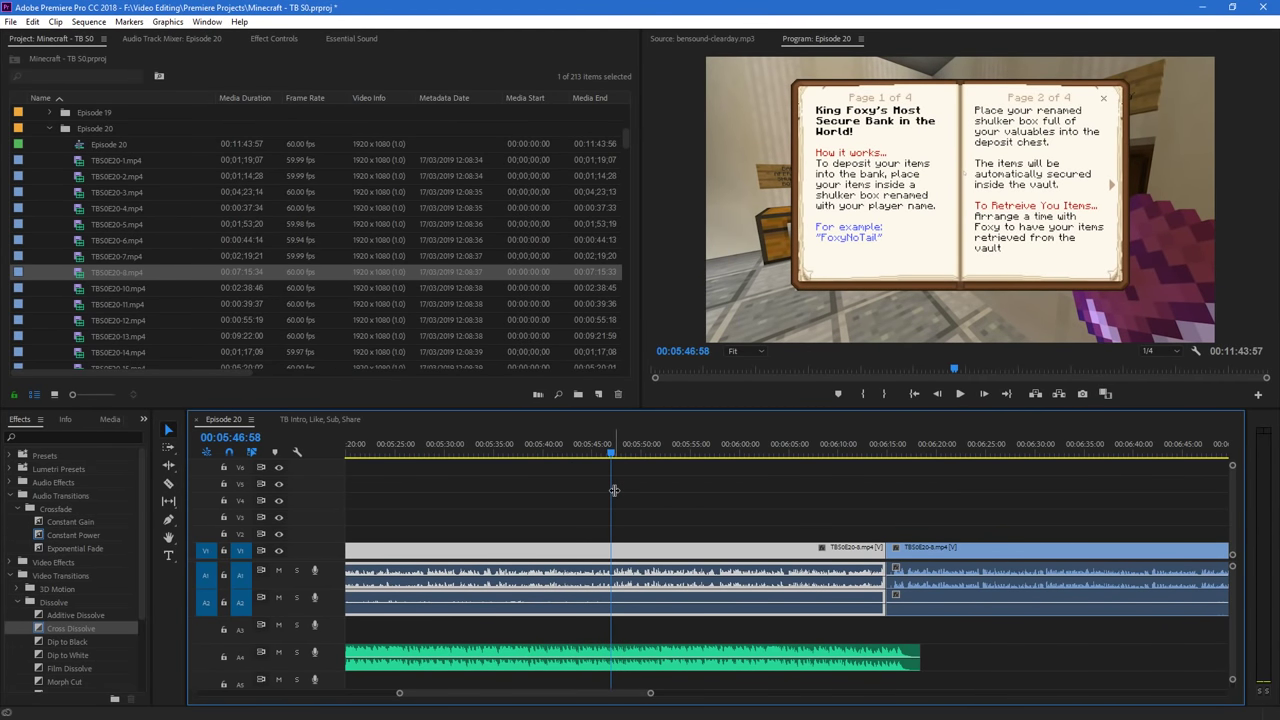
key("space")
key("space")
key("c")
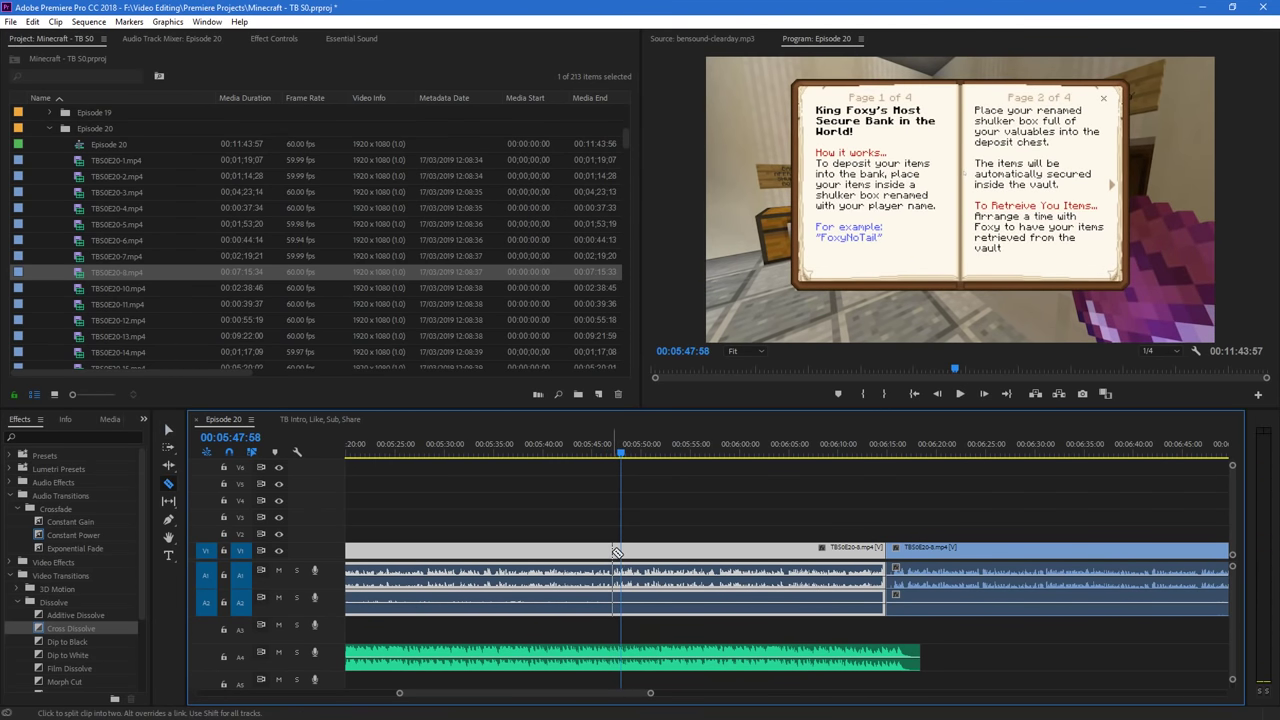
left_click(613, 552)
Split the clip near 06:15:30 at the book's pages 3 and 4, then undo the short piece
left_click_drag(922, 449, 954, 458)
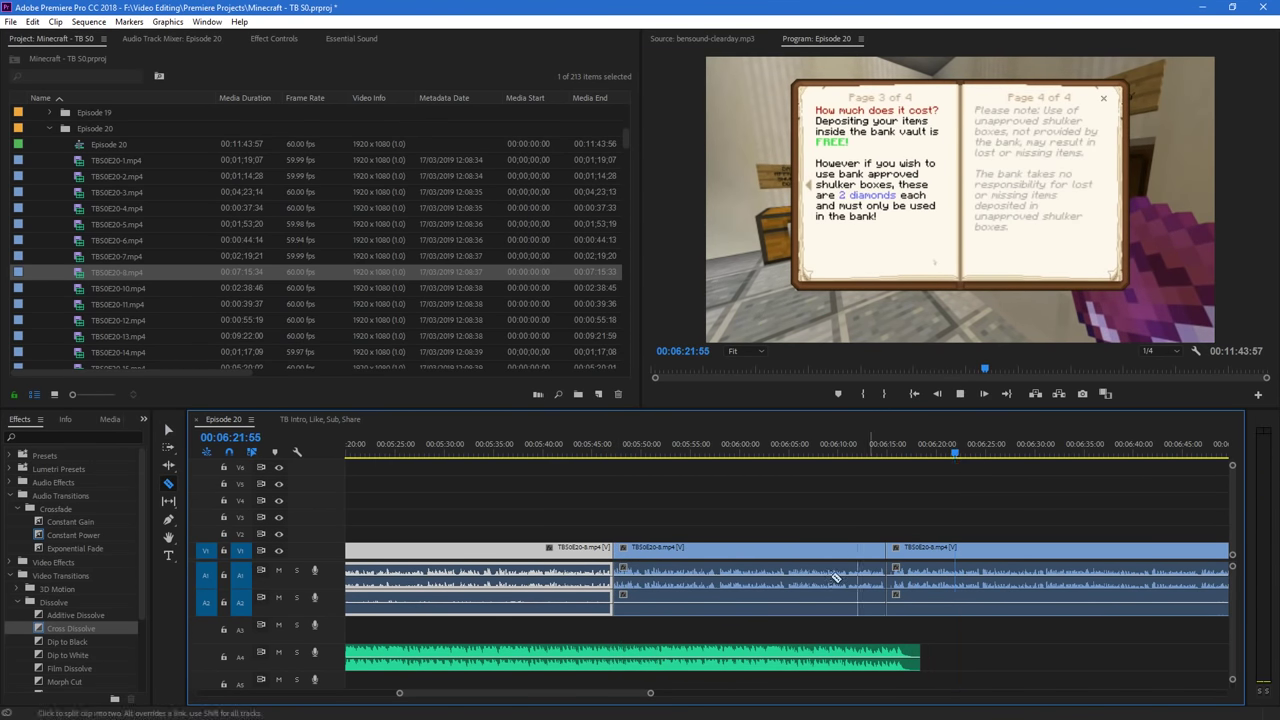
key("space")
left_click_drag(658, 698, 579, 696)
key("space")
left_click(698, 461)
key("space")
left_click(591, 559)
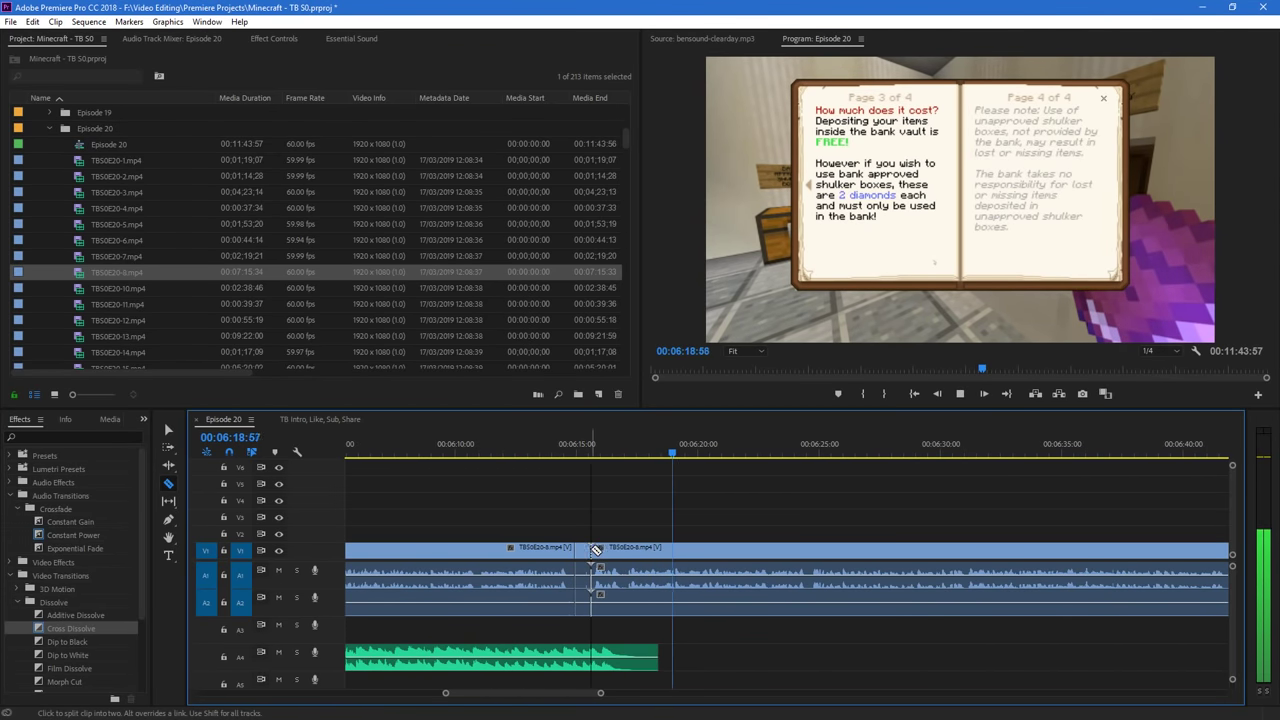
key("v")
left_click(583, 548)
key("ctrl+z")
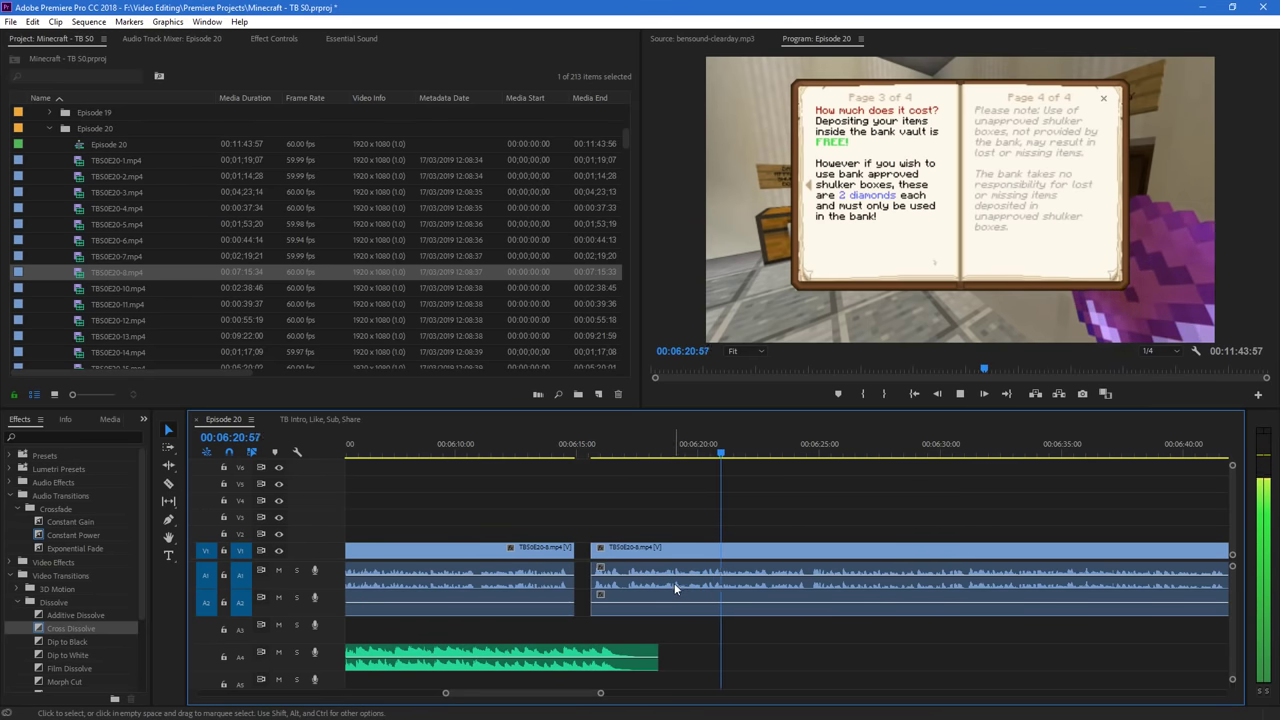
Split the gameplay clip at 06:20:09 and about 06:04, then select the nearby pieces
left_click(700, 450)
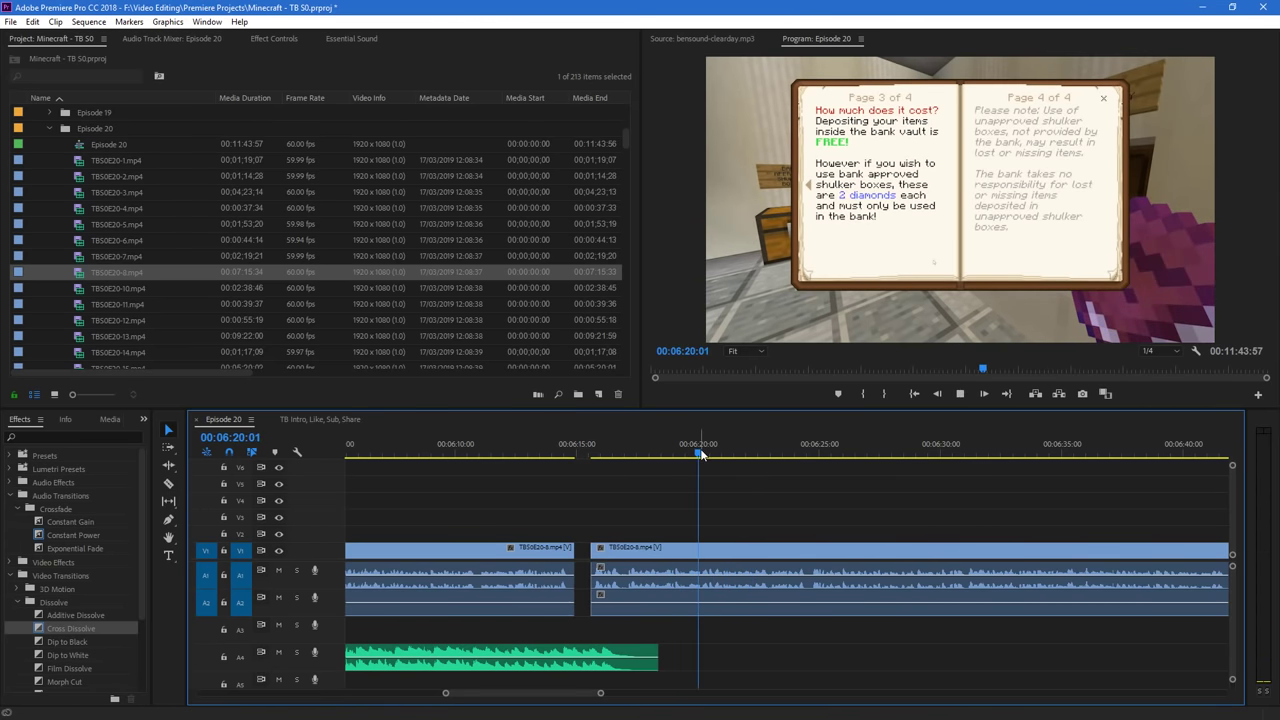
key("space")
left_click_drag(700, 452, 687, 452)
key("space")
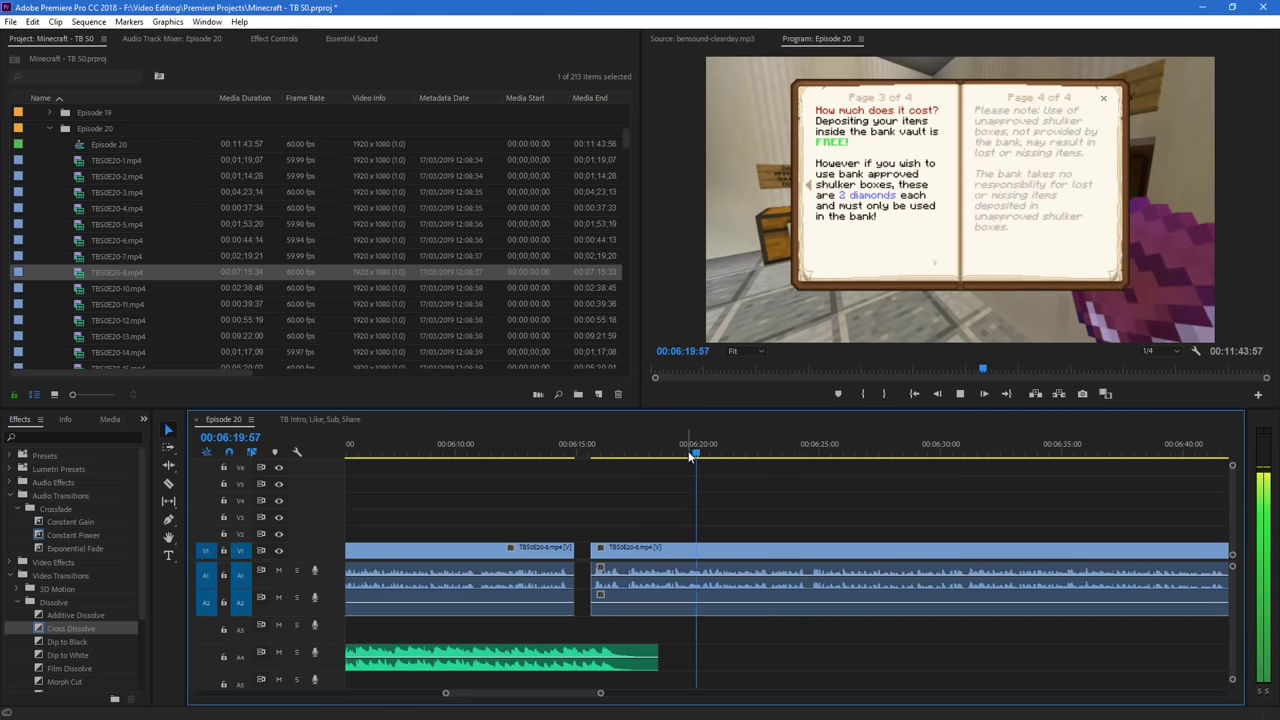
key("space")
key("c")
left_click(703, 555)
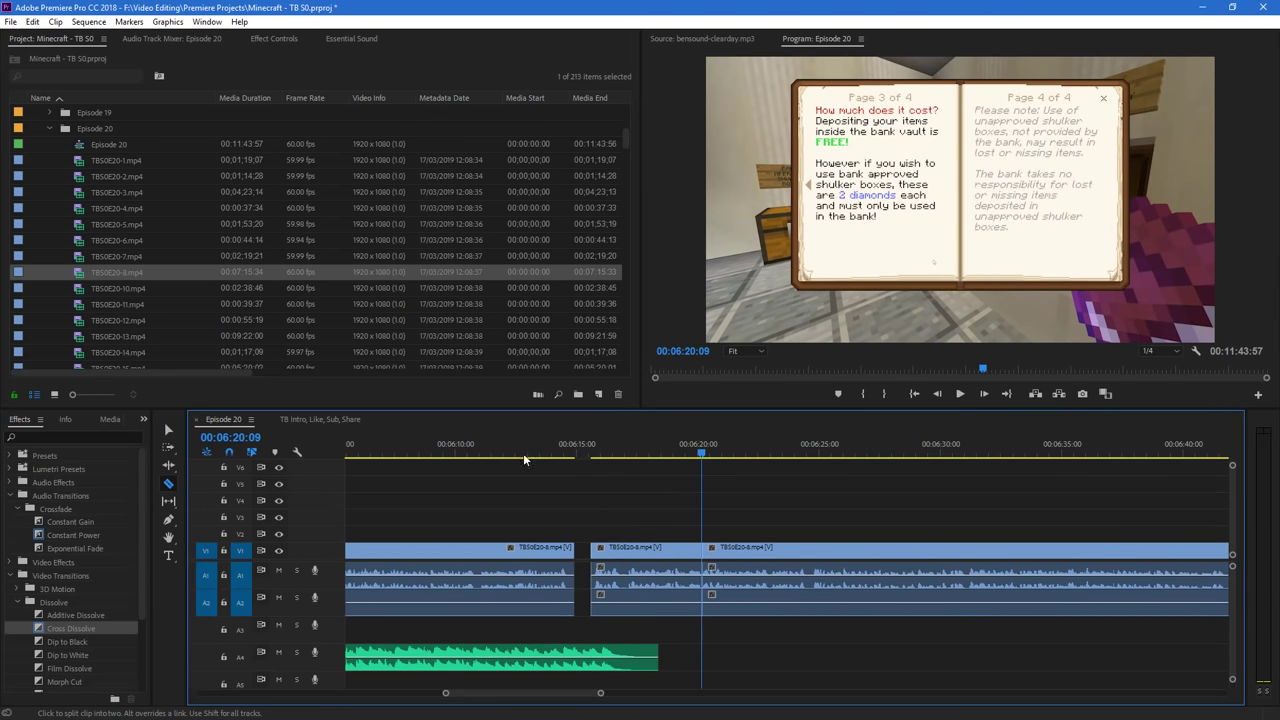
left_click(437, 450)
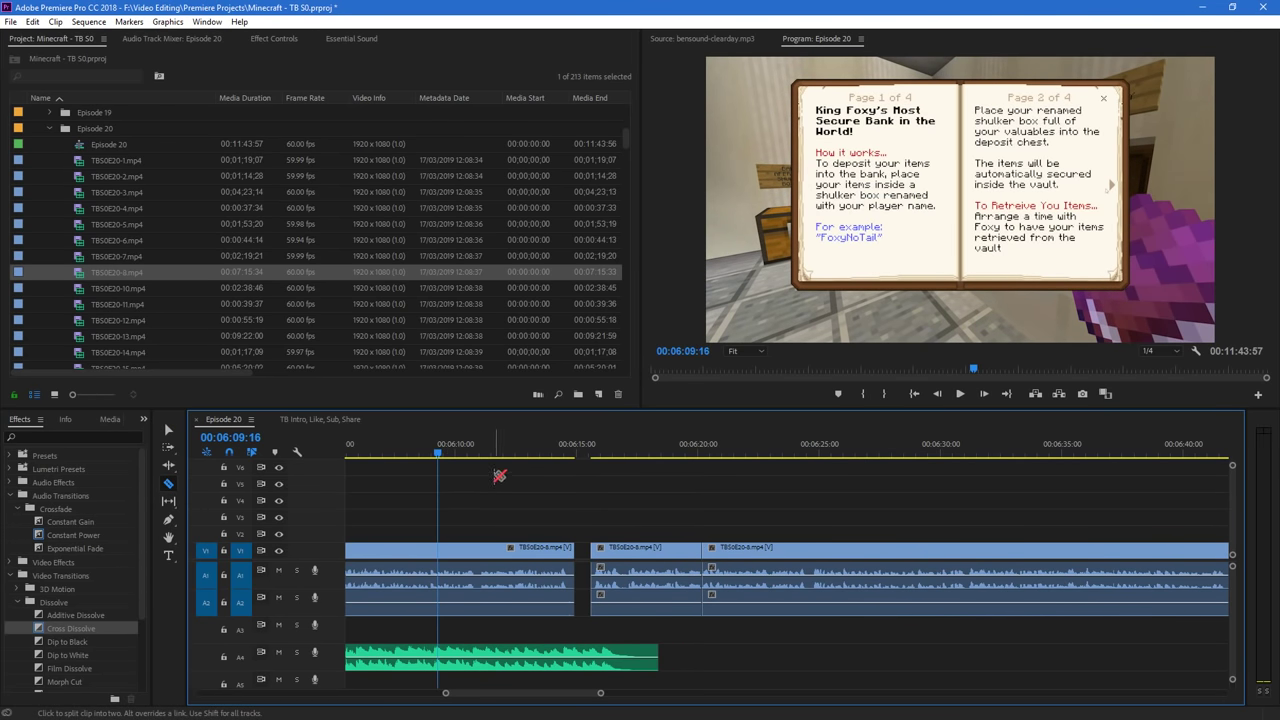
key("space")
key("space")
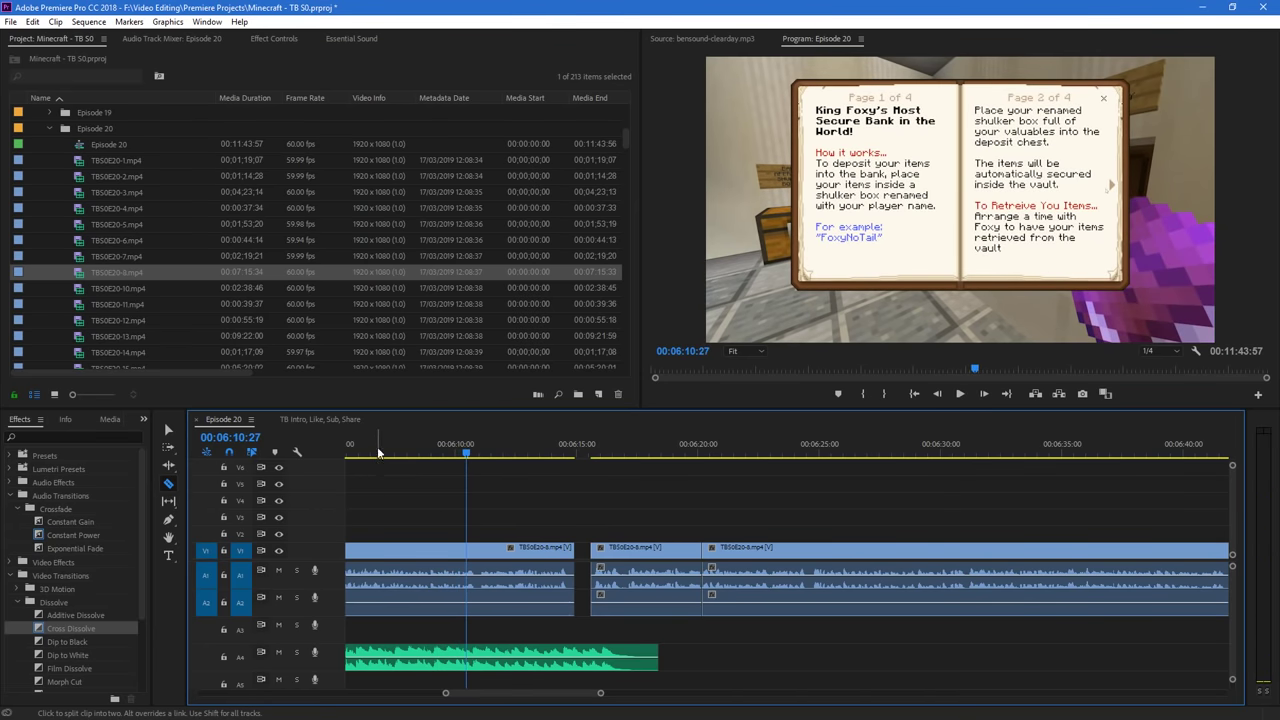
left_click_drag(379, 450, 220, 440)
key("space")
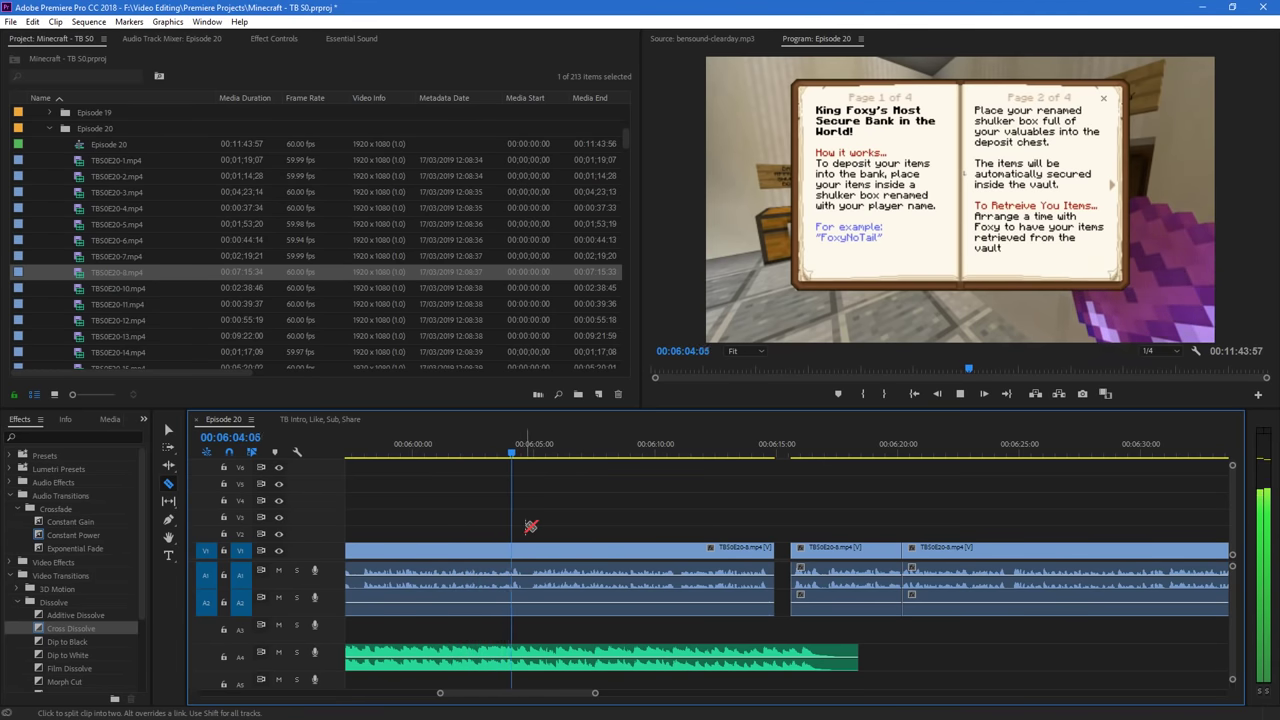
left_click(527, 565)
key("v")
left_click(618, 556)
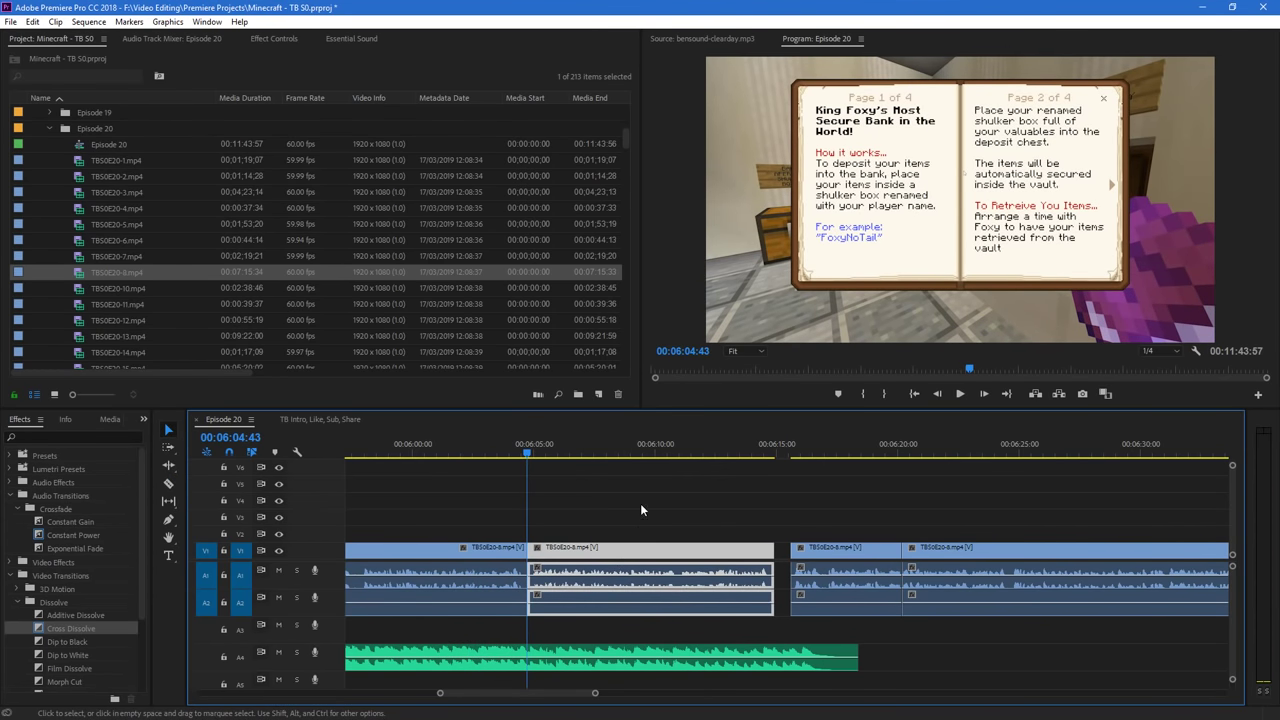
left_click(834, 551)
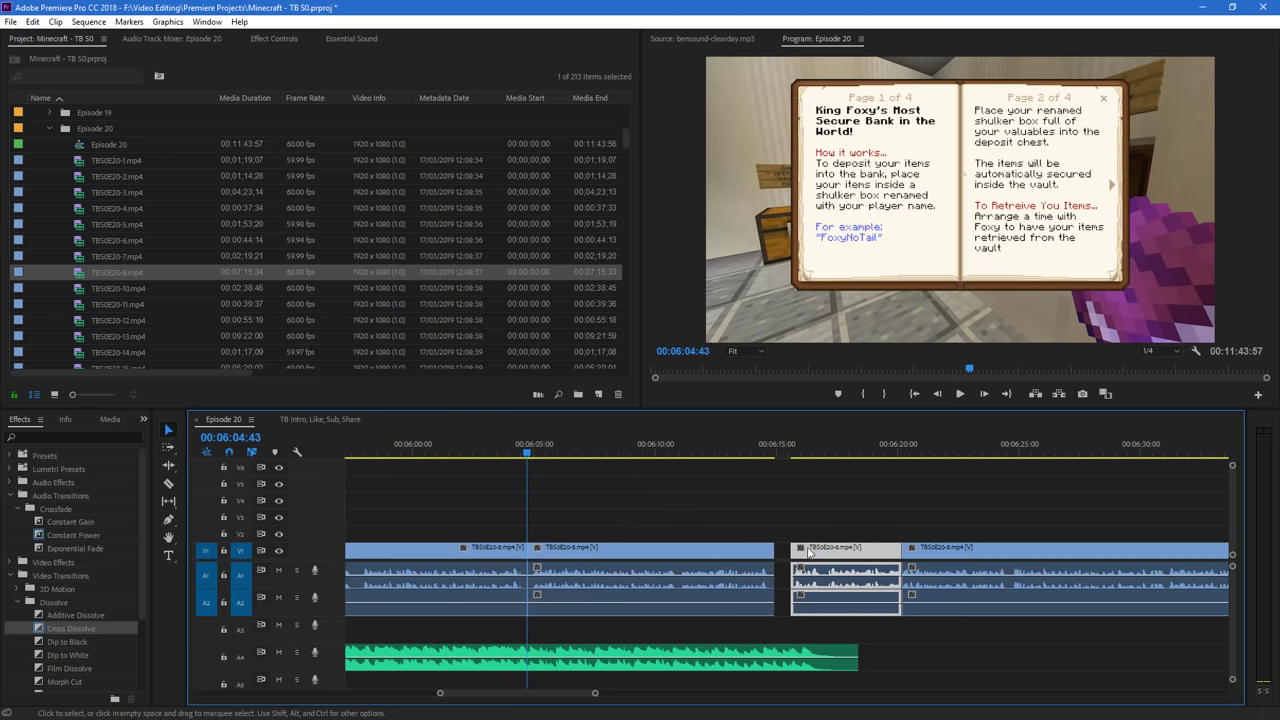
Split the gameplay clip at about 06:24 and about 06:30
left_click(923, 449)
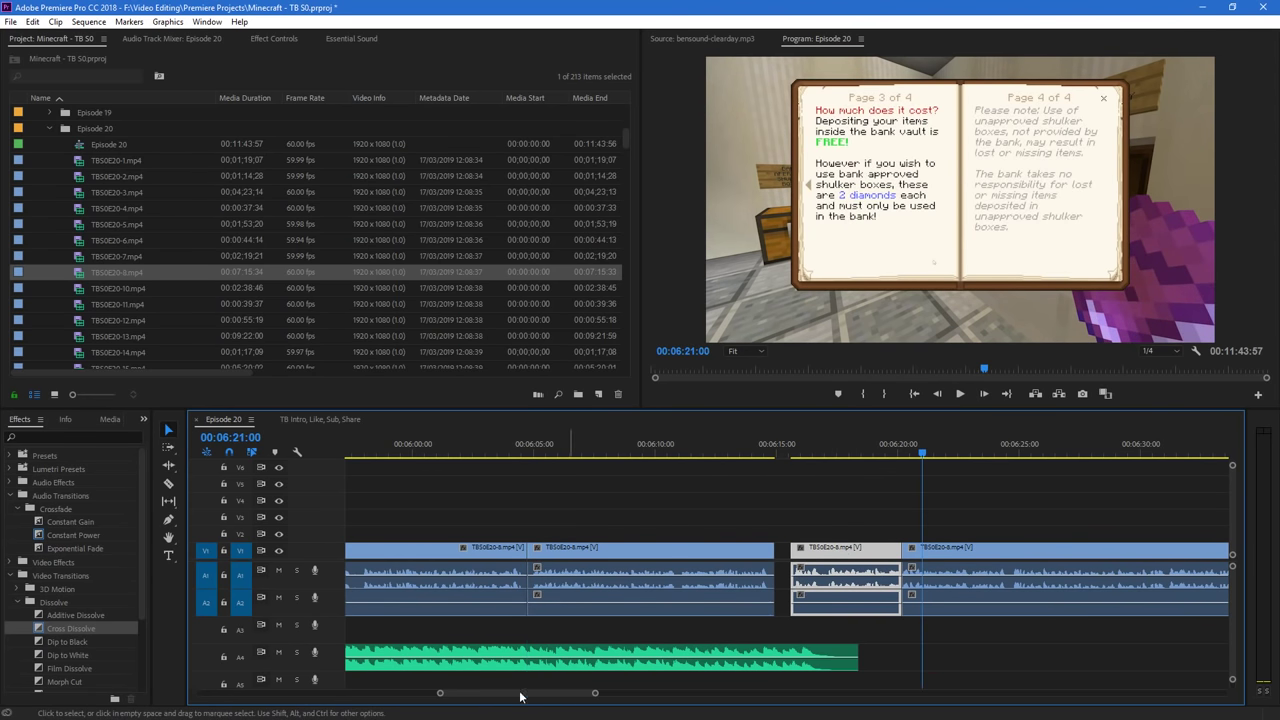
scroll(524, 690, "down", 3)
key("space")
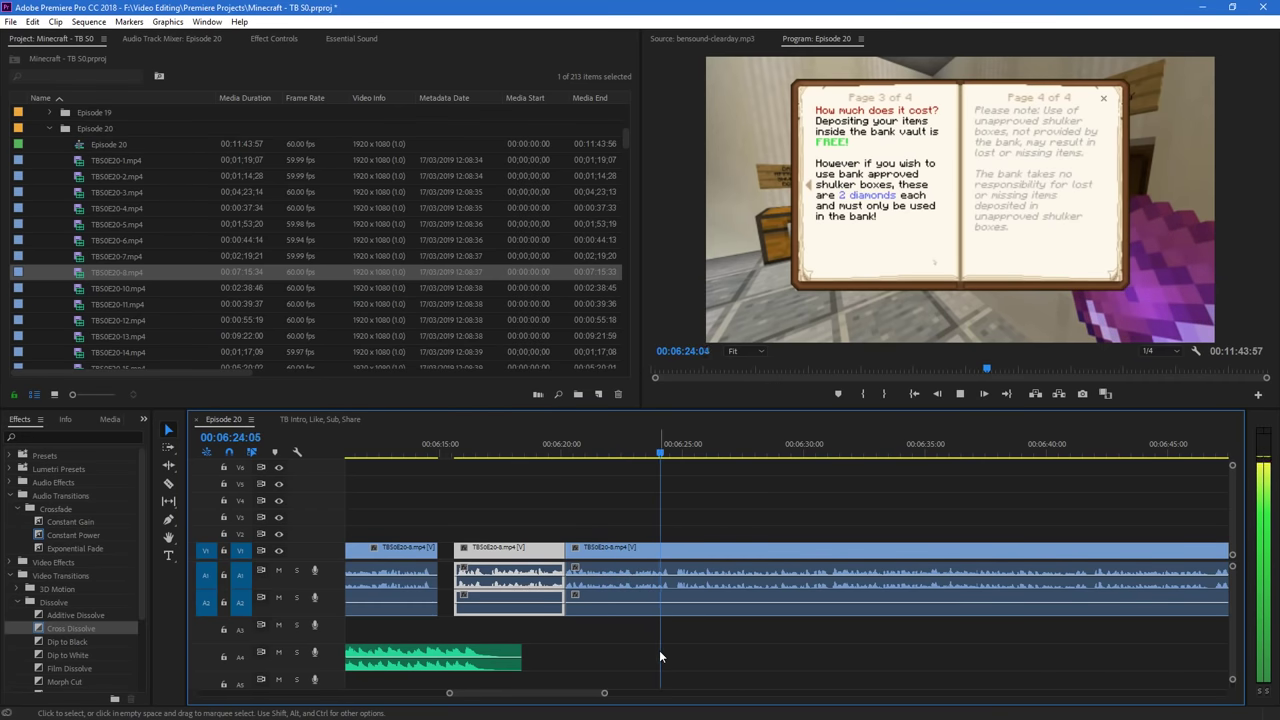
key("c")
left_click(674, 556)
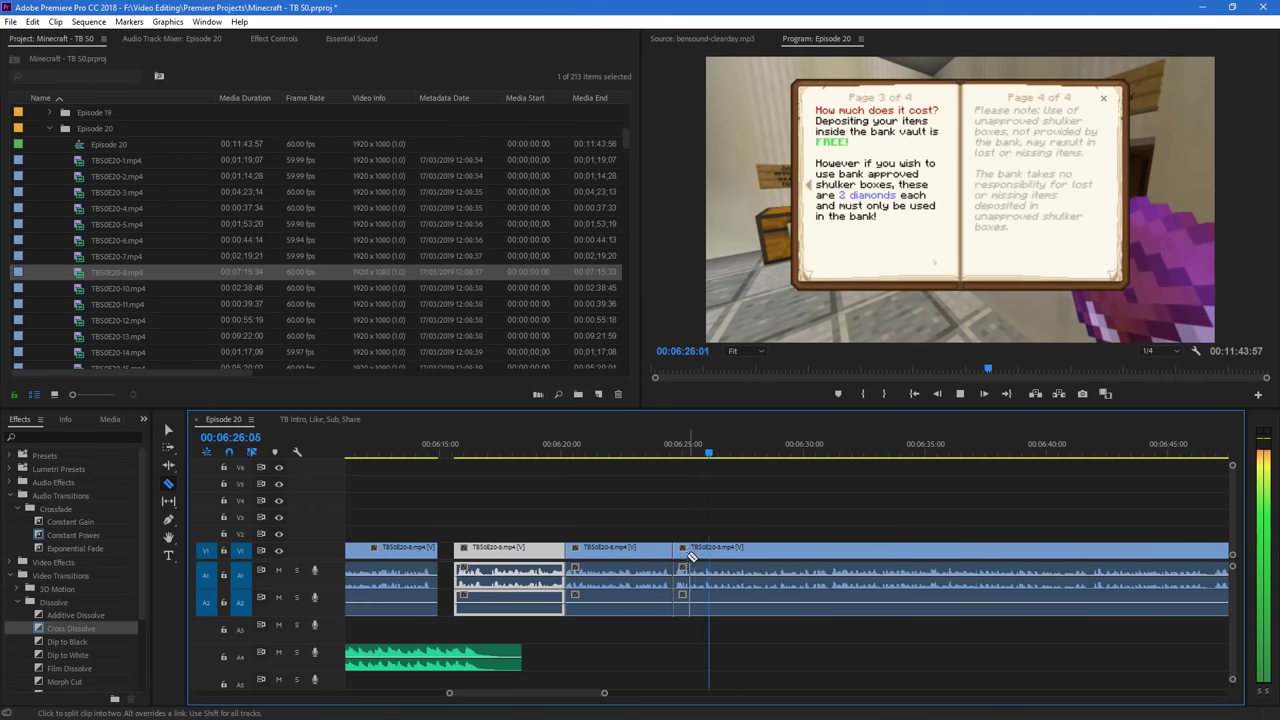
key("v")
left_click_drag(585, 694, 590, 694)
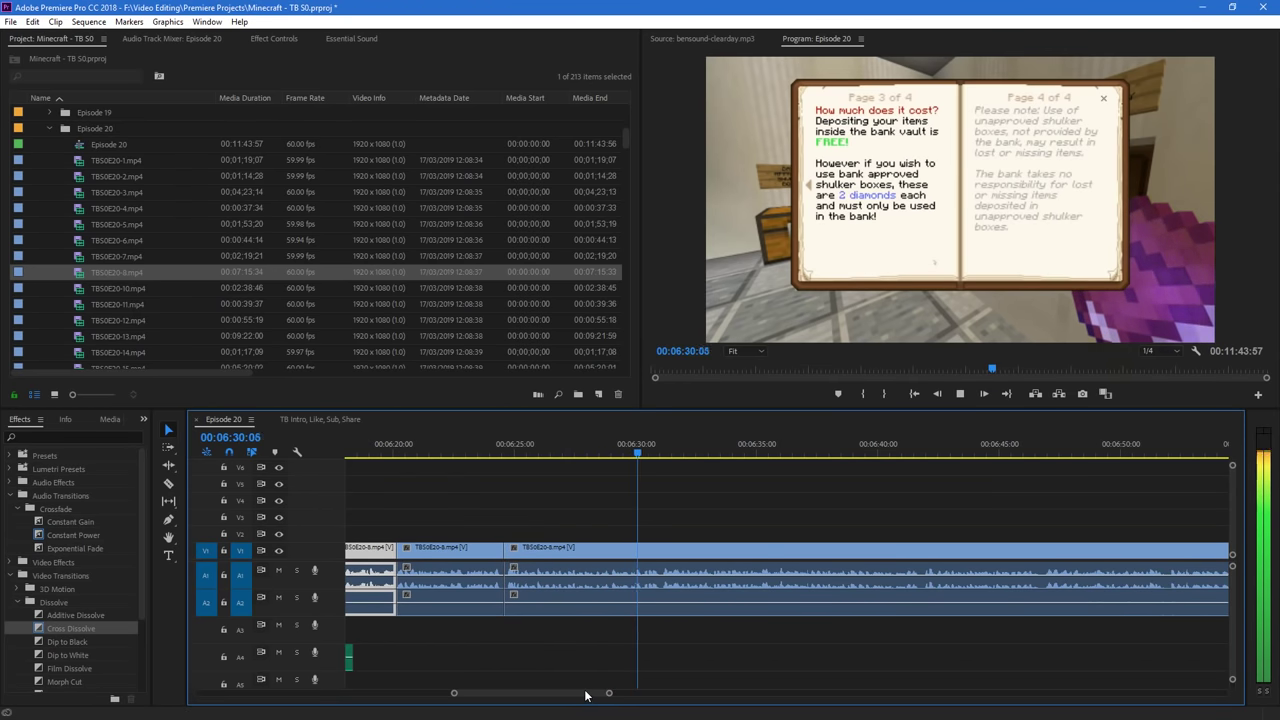
left_click(628, 451)
key("space")
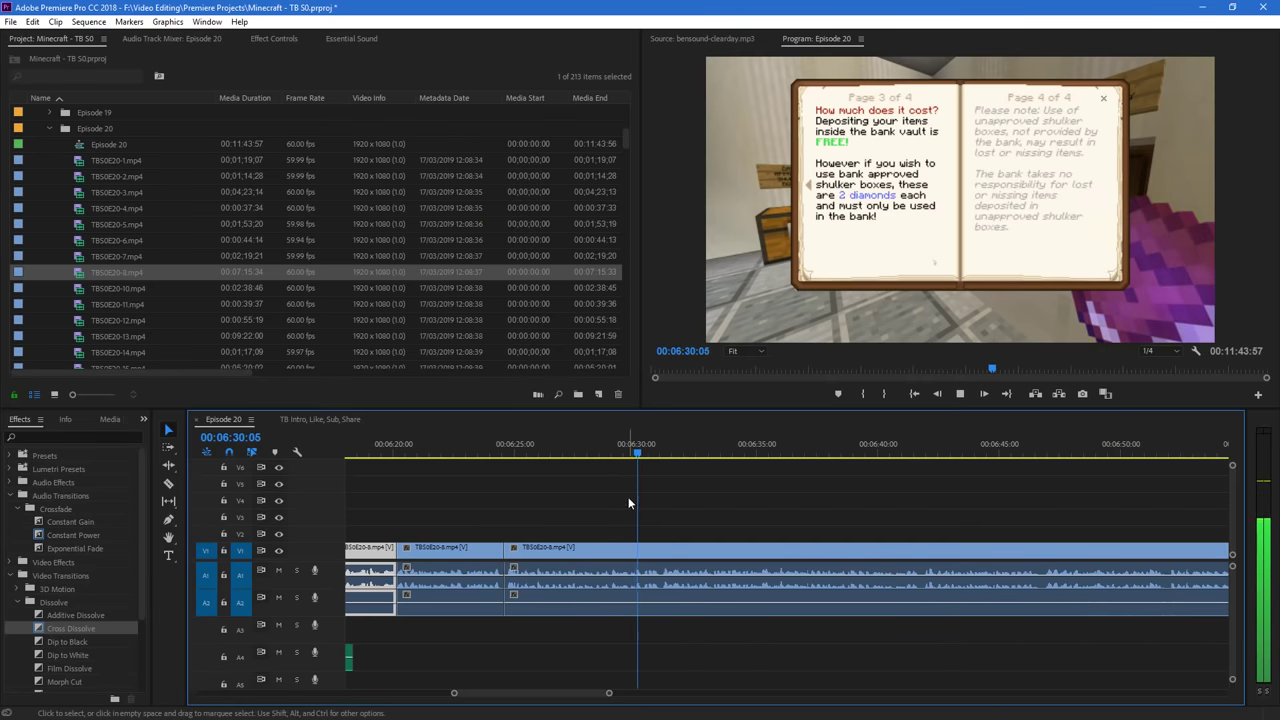
key("space")
key("c")
left_click(642, 555)
Razor-cut the gameplay clip at about 06:36
key("v")
key("space")
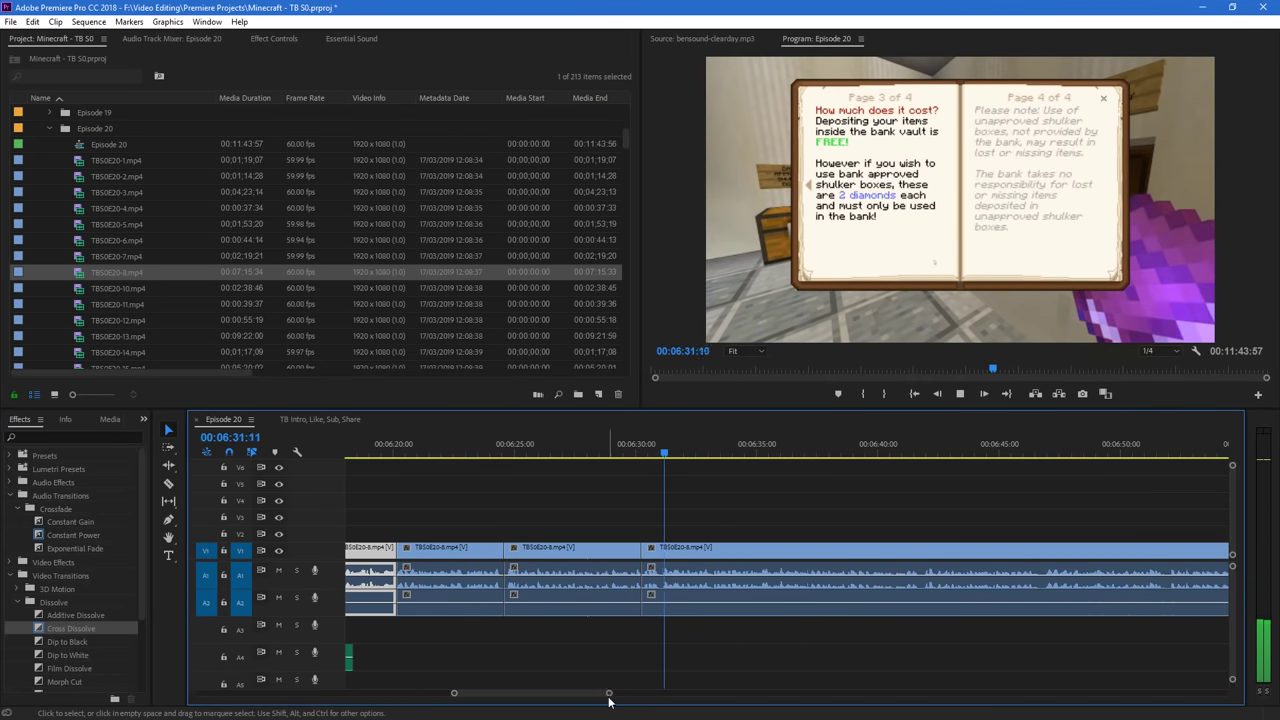
scroll(606, 697, "down", 3)
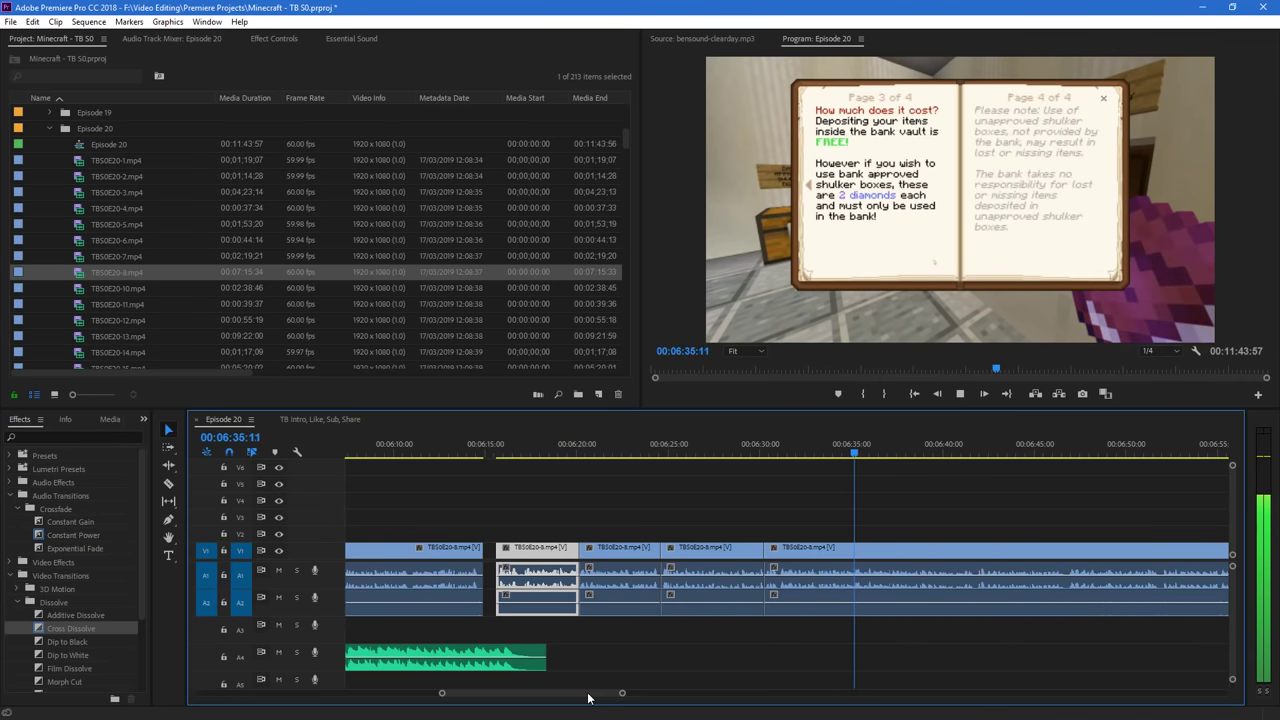
scroll(589, 695, "down", 3)
key("space")
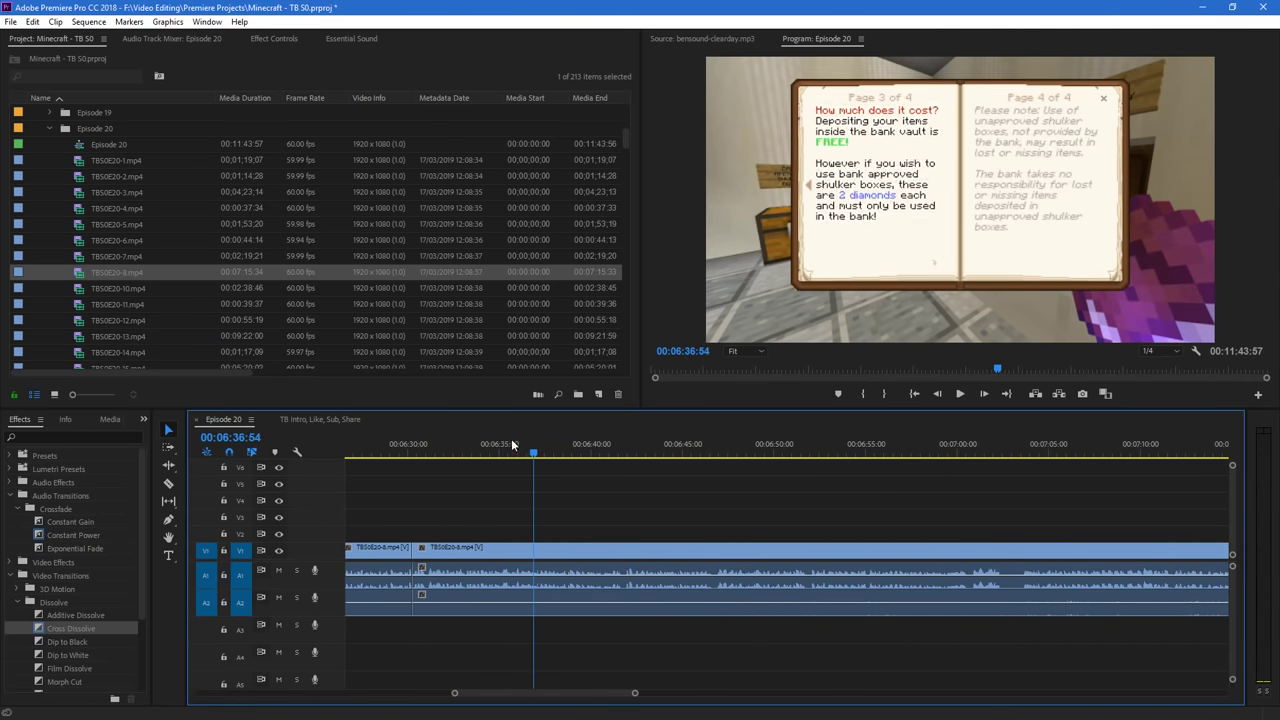
left_click(505, 440)
key("space")
key("space")
key("c")
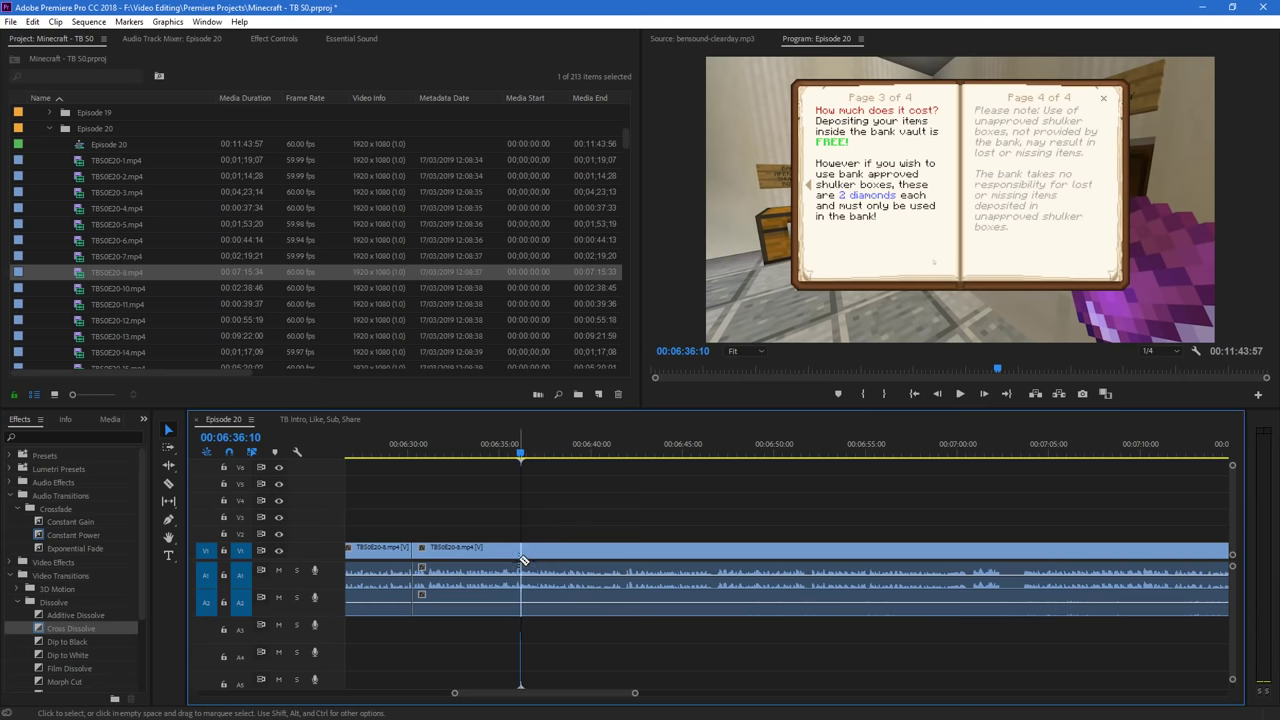
key("c")
left_click(522, 560)
key("space")
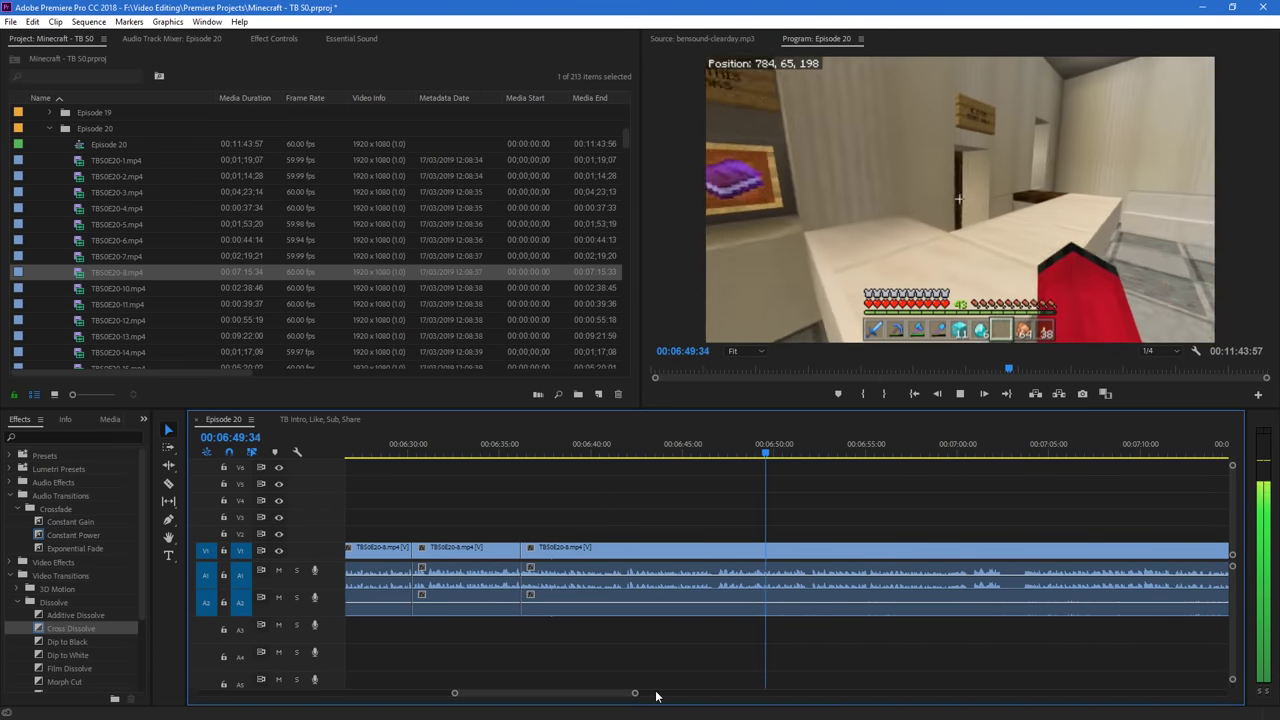
Add an edit at about 06:47 with Ctrl+K and zoom the timeline out
left_click(709, 445)
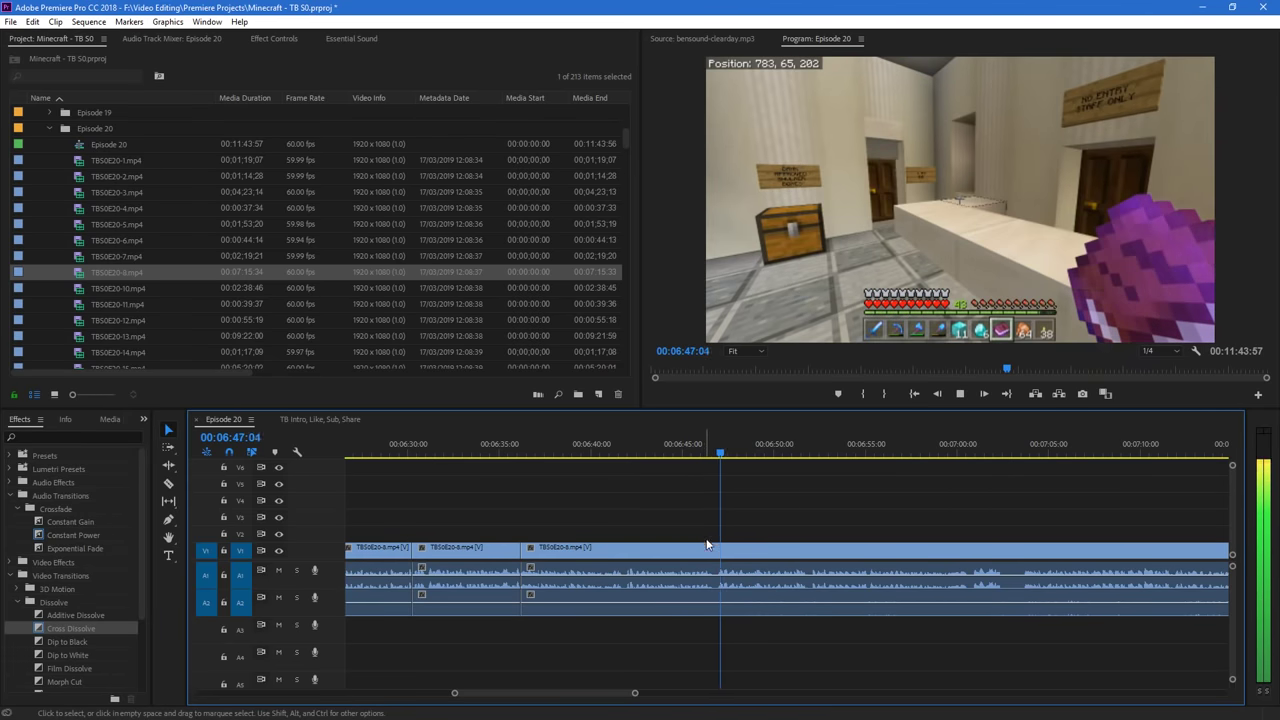
key("space")
key("ctrl+k")
left_click_drag(635, 698, 682, 698)
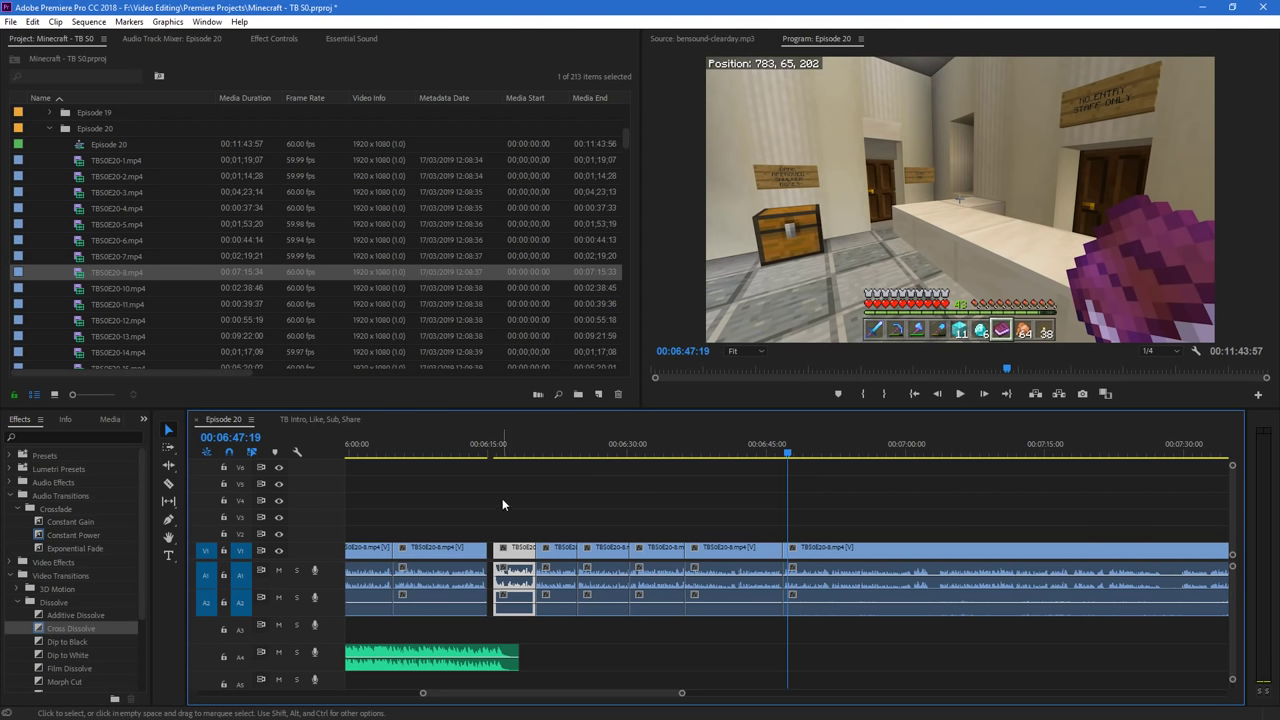
Set the short pieces near 06:16 and 06:26 to 200% speed
left_click(499, 447)
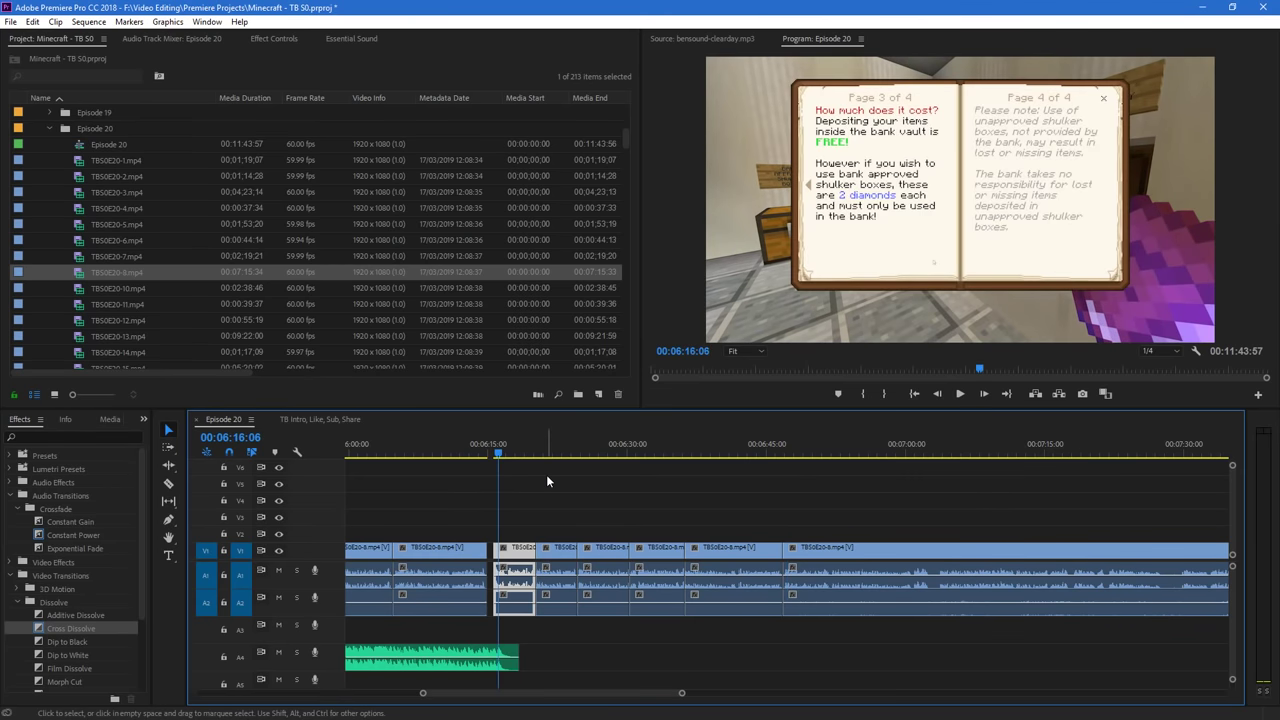
key("space")
left_click(542, 447)
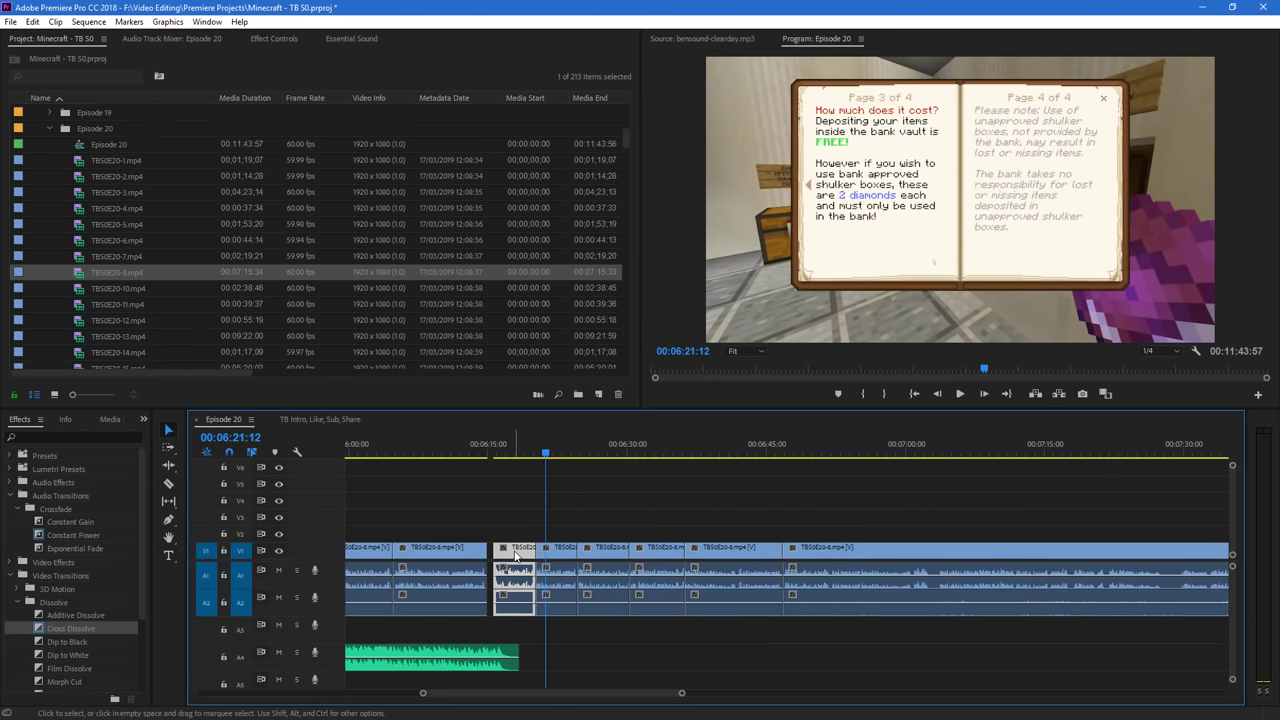
right_click(515, 548)
left_click(580, 423)
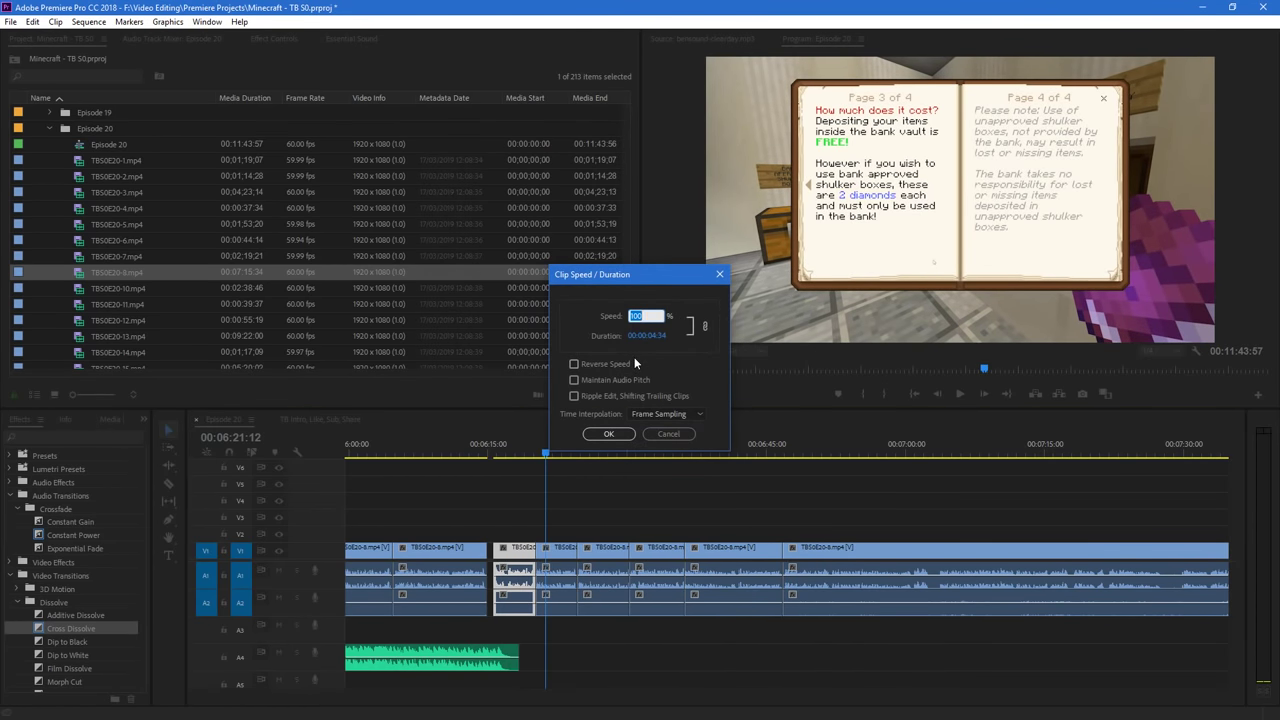
type("200")
key("Return")
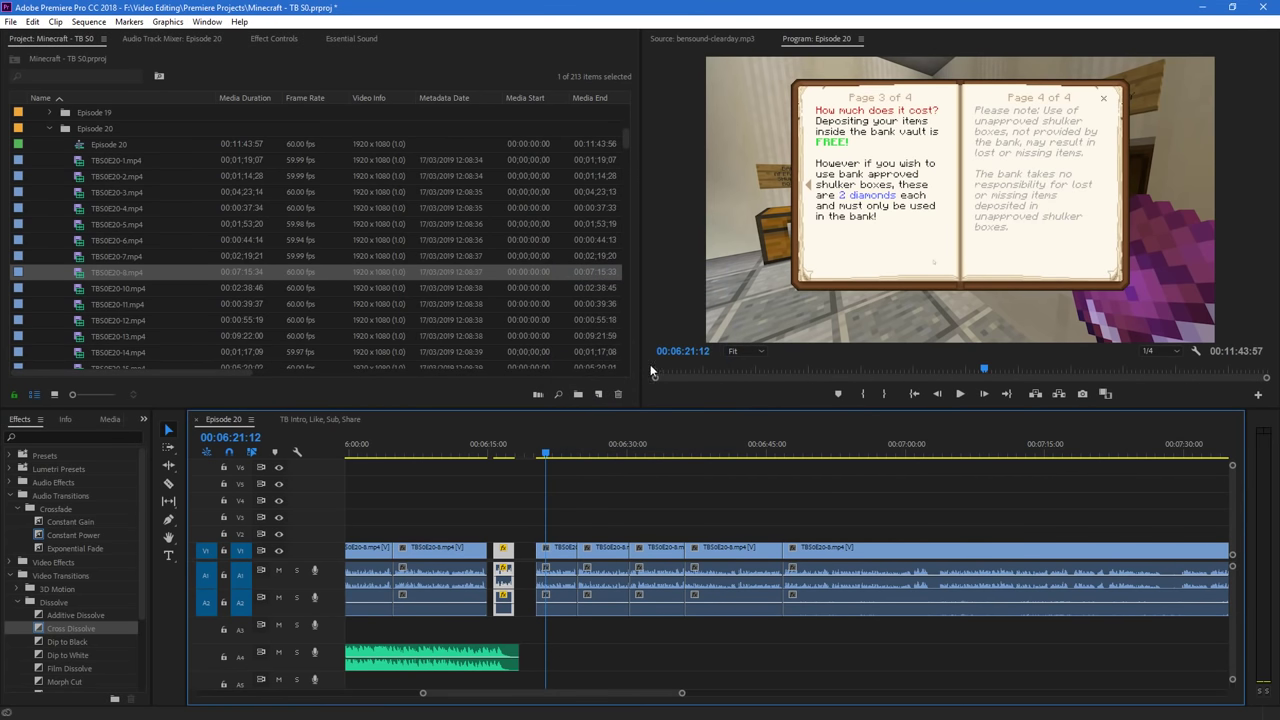
left_click(597, 455)
key("space")
right_click(599, 551)
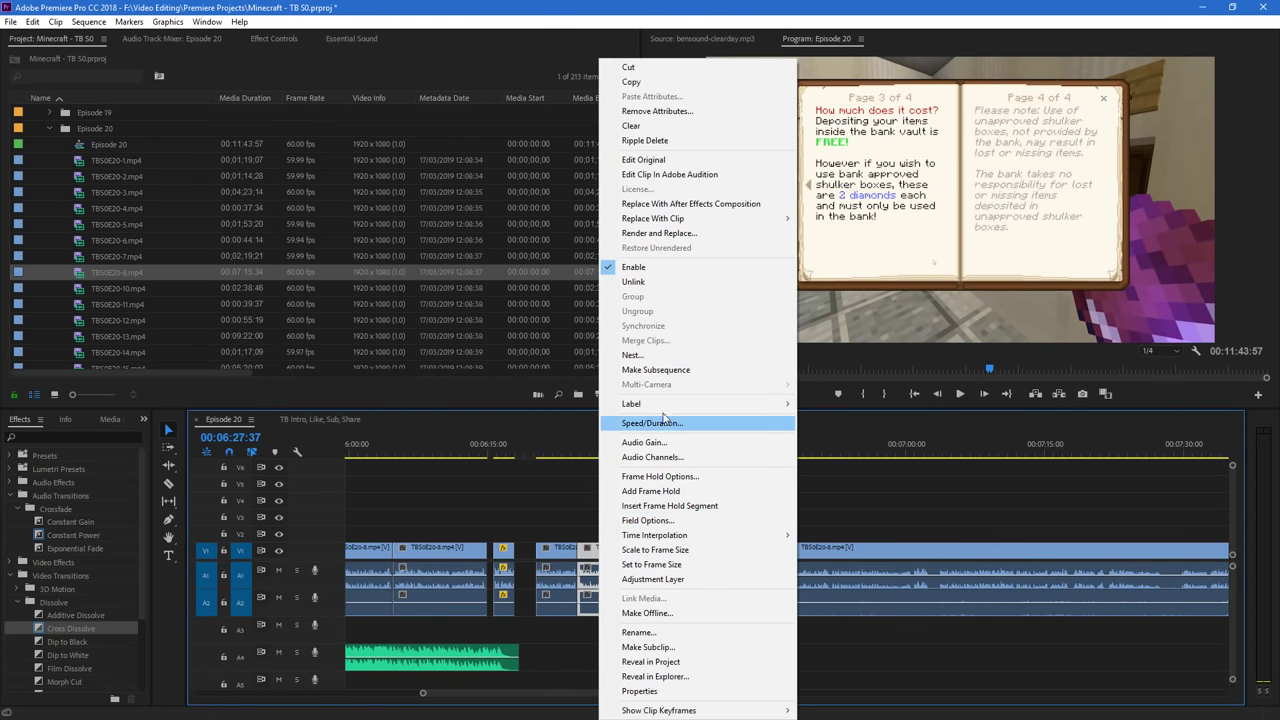
left_click(680, 427)
type("20")
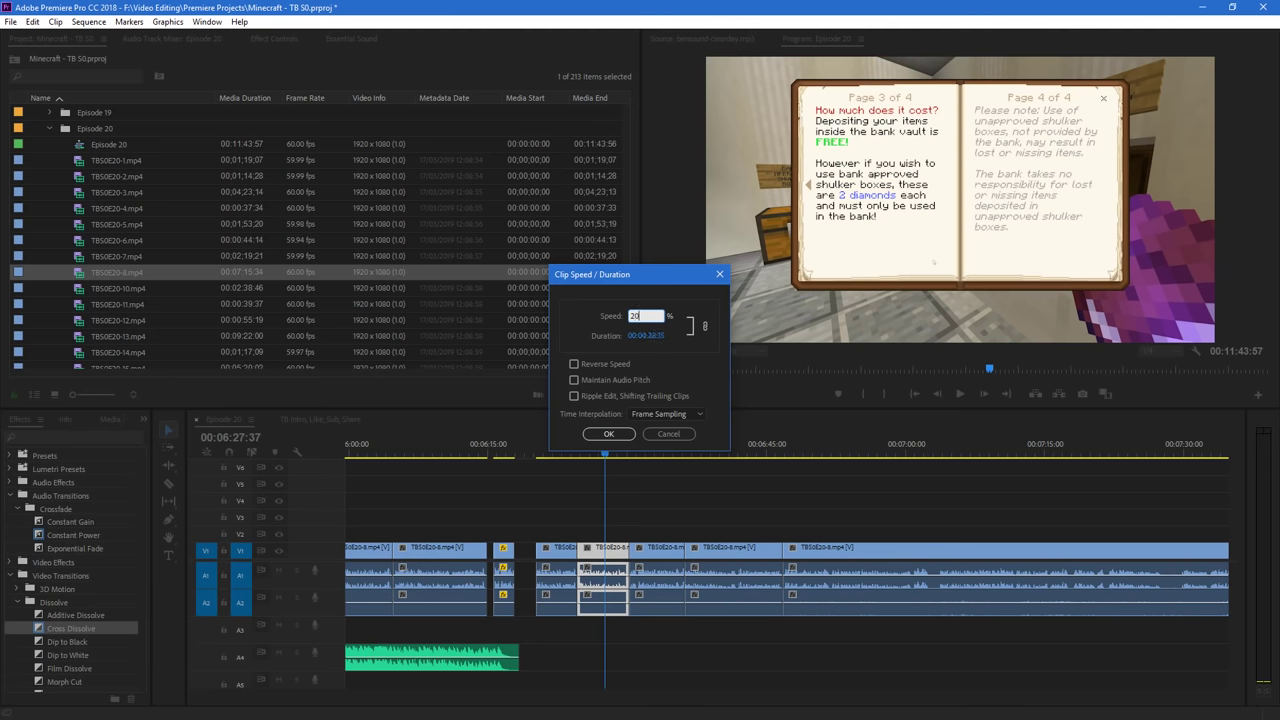
type("0")
key("Return")
Set the TBS0E20-8 piece near 06:37 to 200% speed
left_click(689, 449)
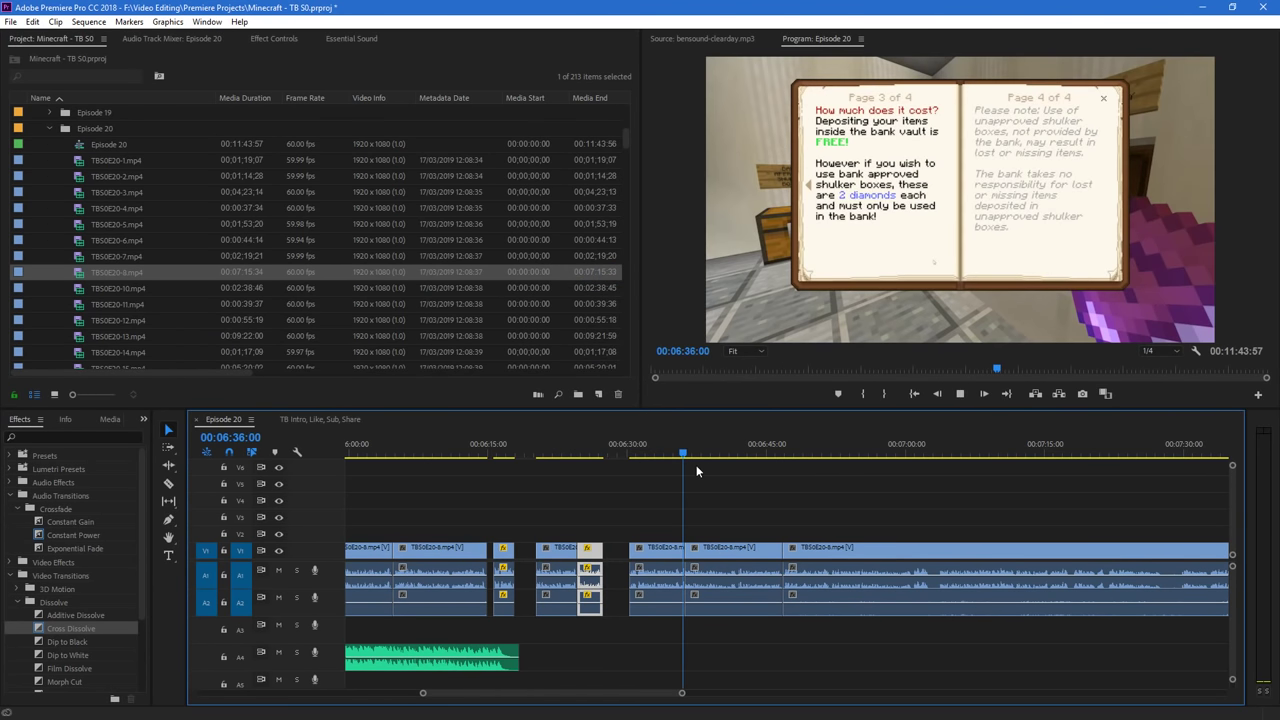
key("space")
right_click(713, 547)
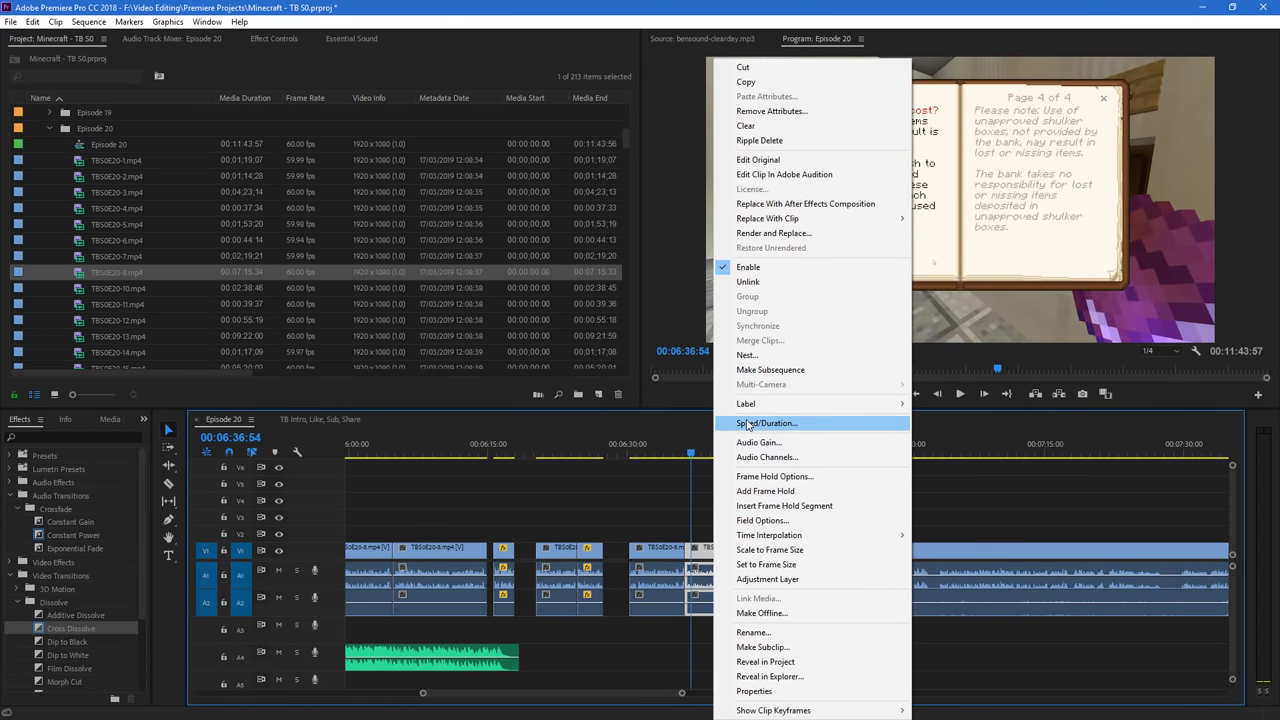
left_click(745, 406)
type("200")
key("Return")
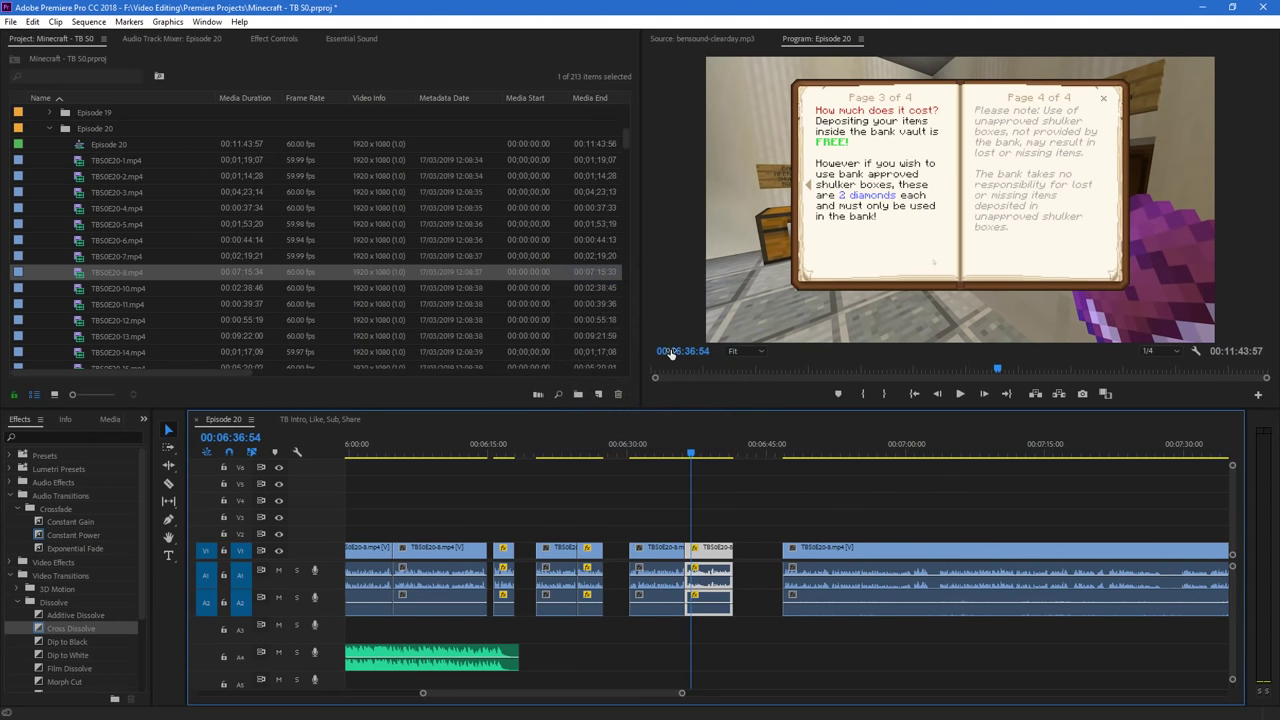
Slide the sped-up piece and the following clips left to close the gaps
left_click_drag(505, 552, 566, 559)
left_click_drag(663, 555, 610, 557)
left_click_drag(718, 556, 665, 556)
key("=")
key("=")
key("=")
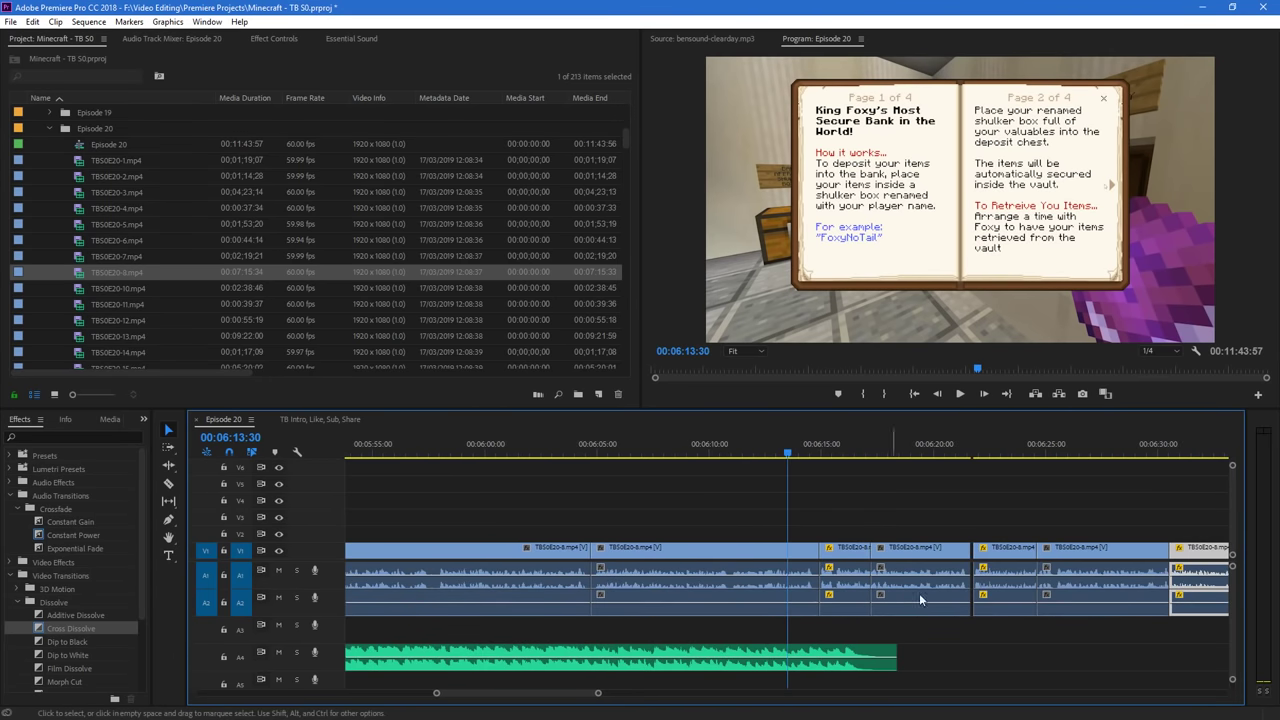
Nudge the remaining TBS0E20-8 pieces left to close the small gaps and play back the edits
left_click(1006, 553)
left_click_drag(1006, 552, 1002, 552)
left_click_drag(1080, 552, 1075, 552)
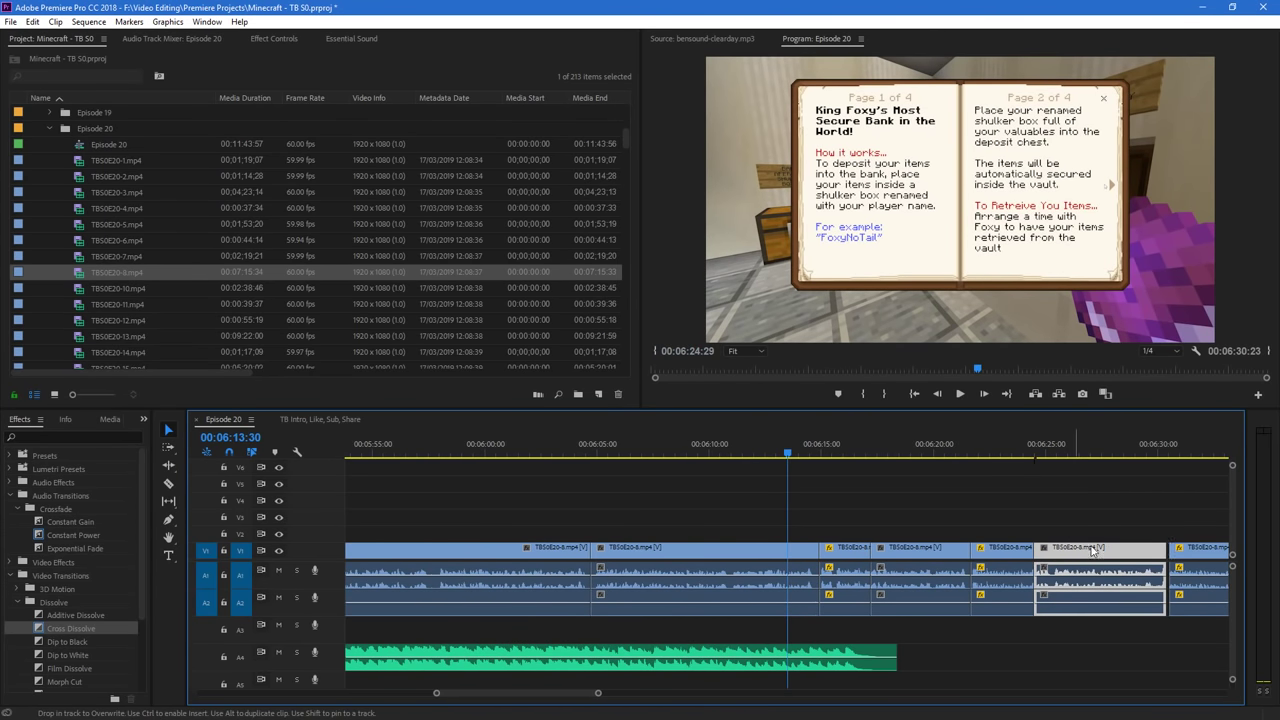
left_click(1189, 552)
left_click_drag(1189, 550, 1185, 550)
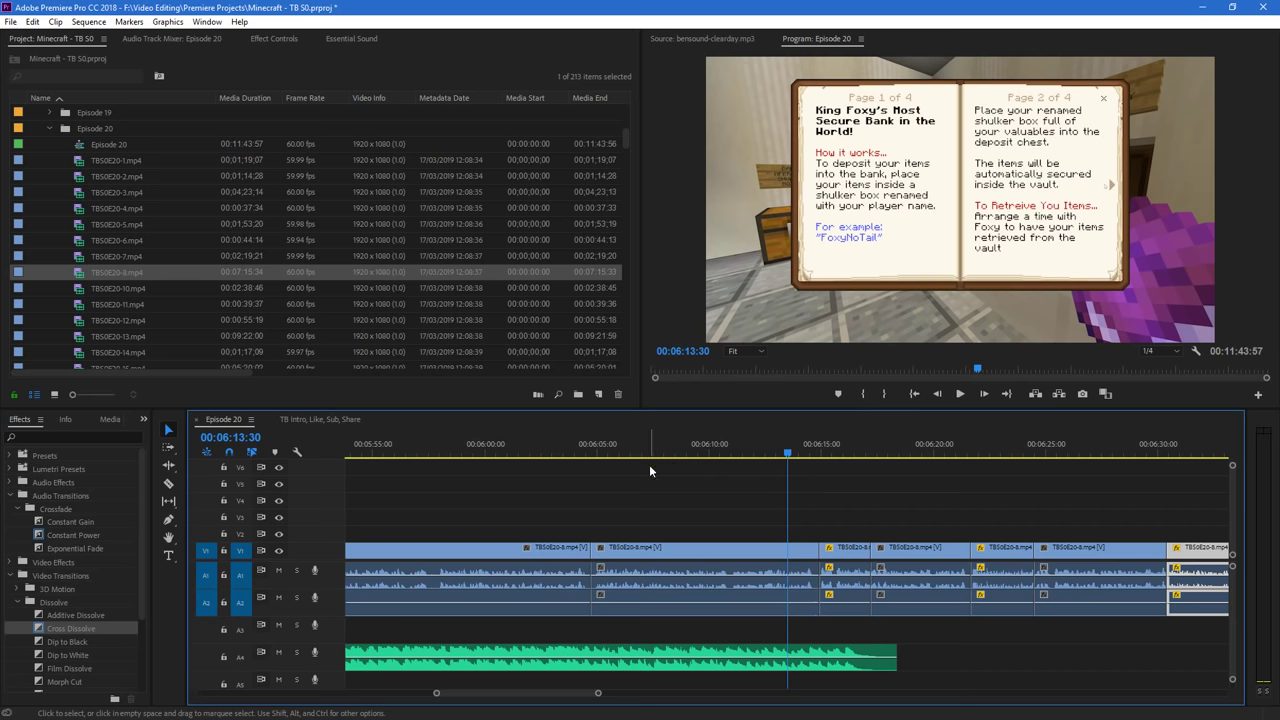
key("space")
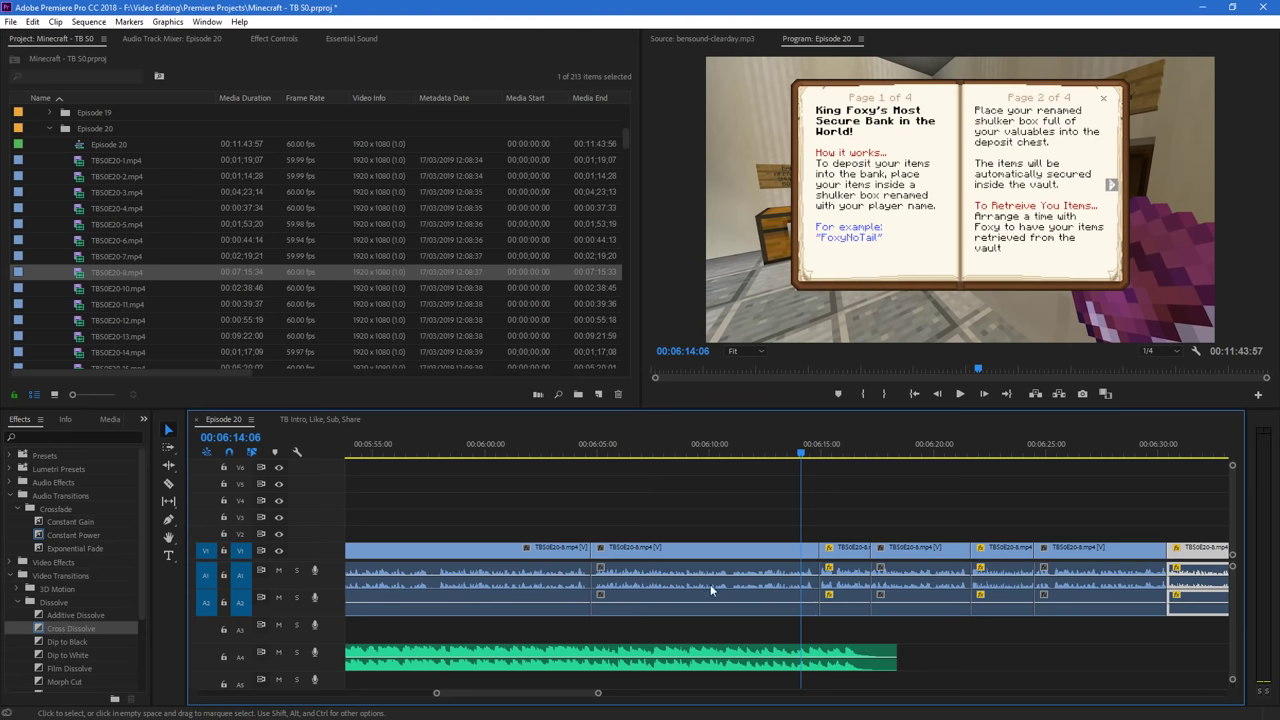
scroll(586, 694, "down", 5)
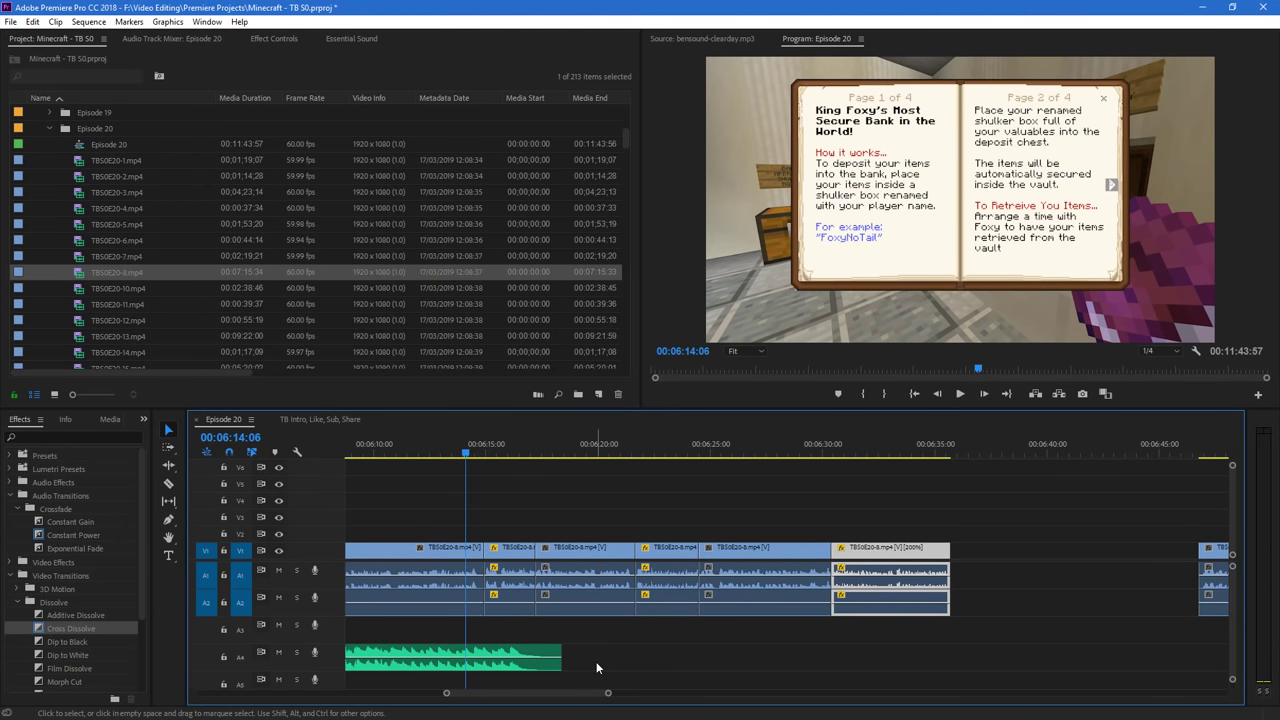
Review the cuts, then shift the four clips after the short clip right to open a gap
key("space")
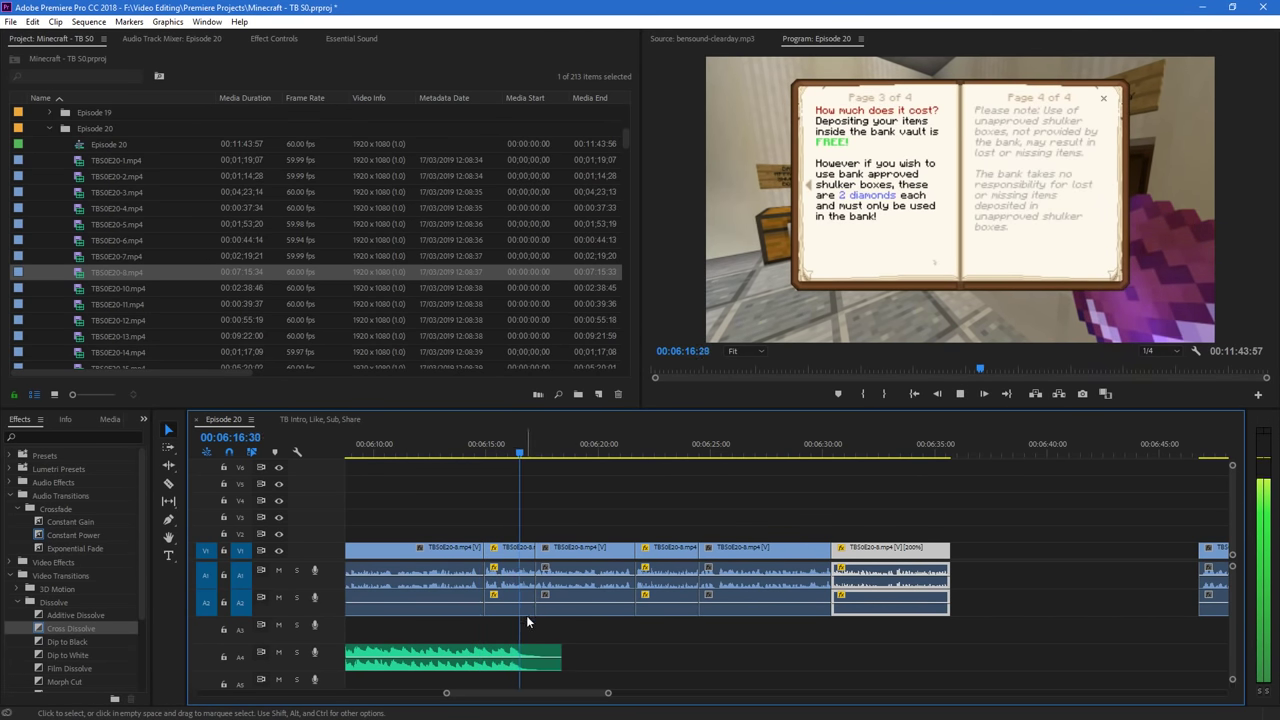
key("space")
left_click_drag(568, 504, 856, 572)
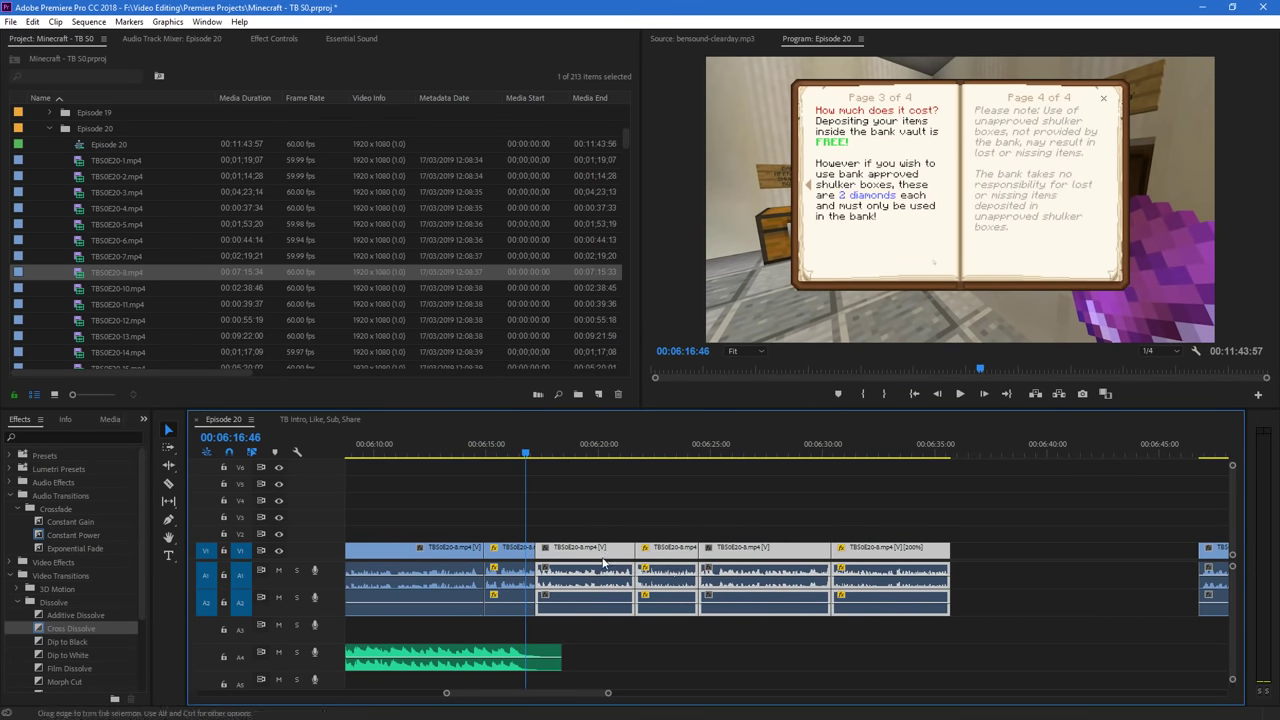
left_click_drag(585, 565, 752, 565)
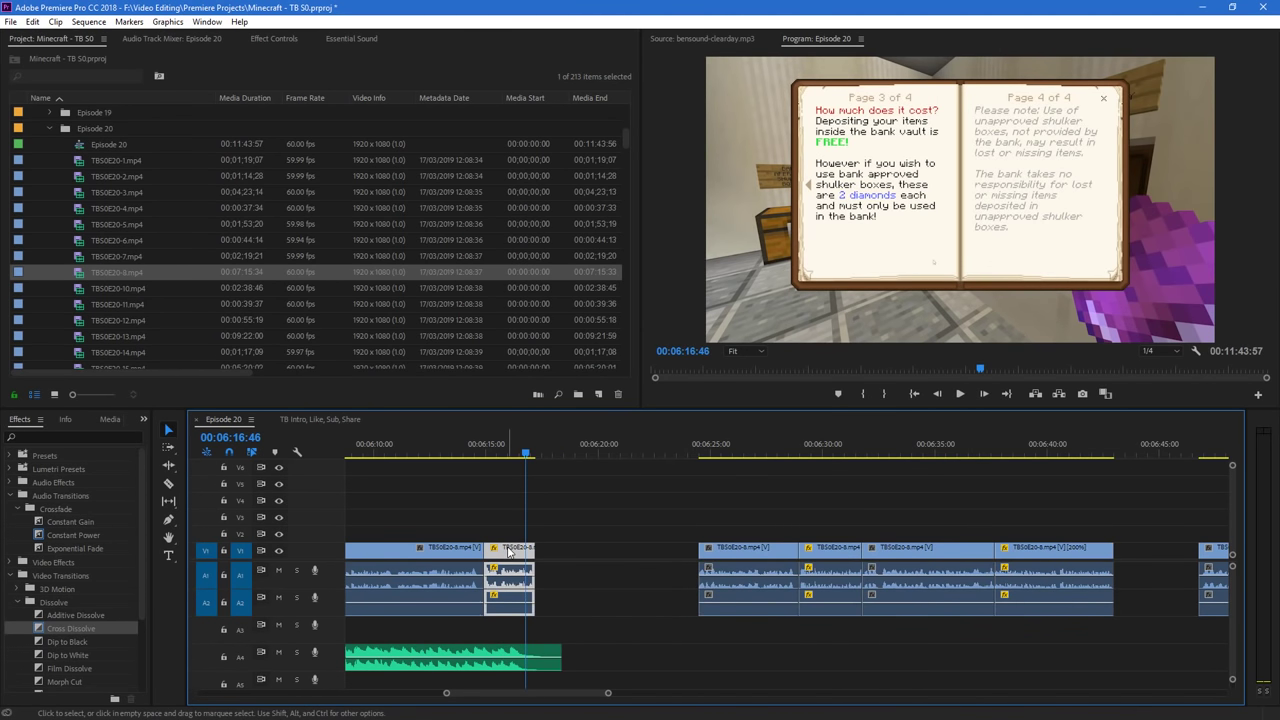
Apply 175% speed to the short clip and replay that section
right_click(503, 572)
left_click(562, 423)
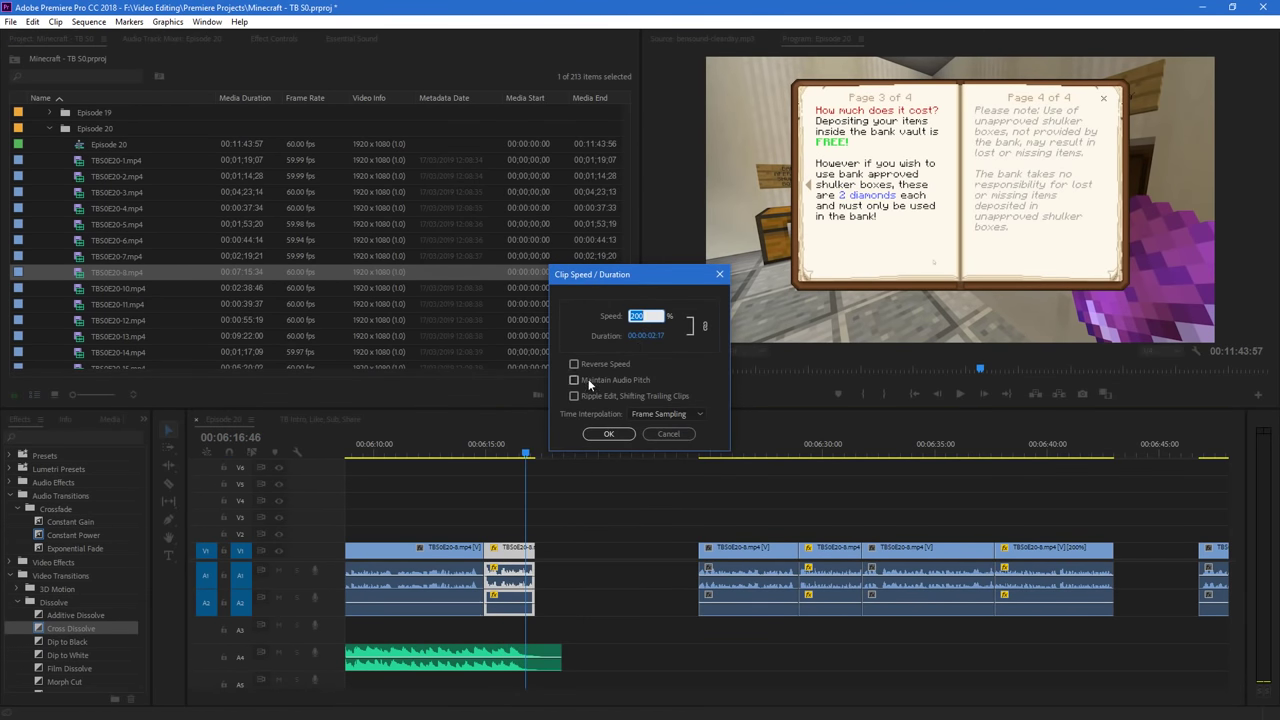
left_click(609, 434)
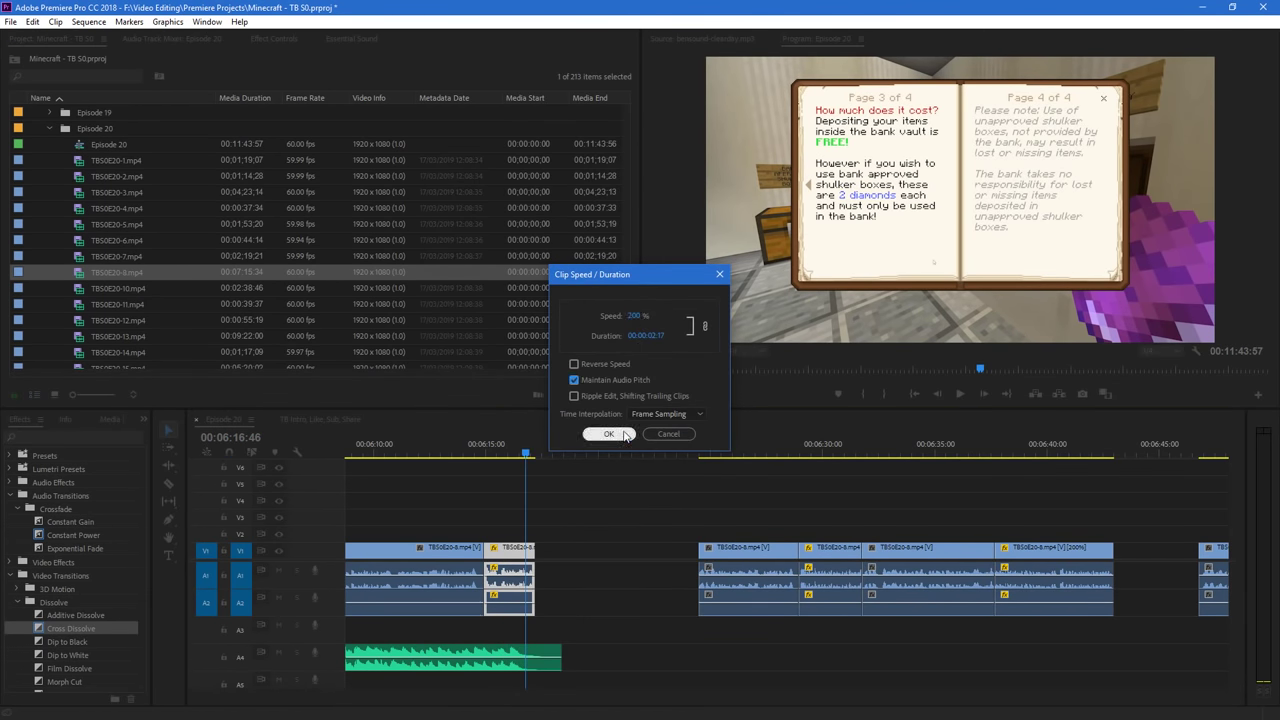
left_click(474, 456)
key("Return")
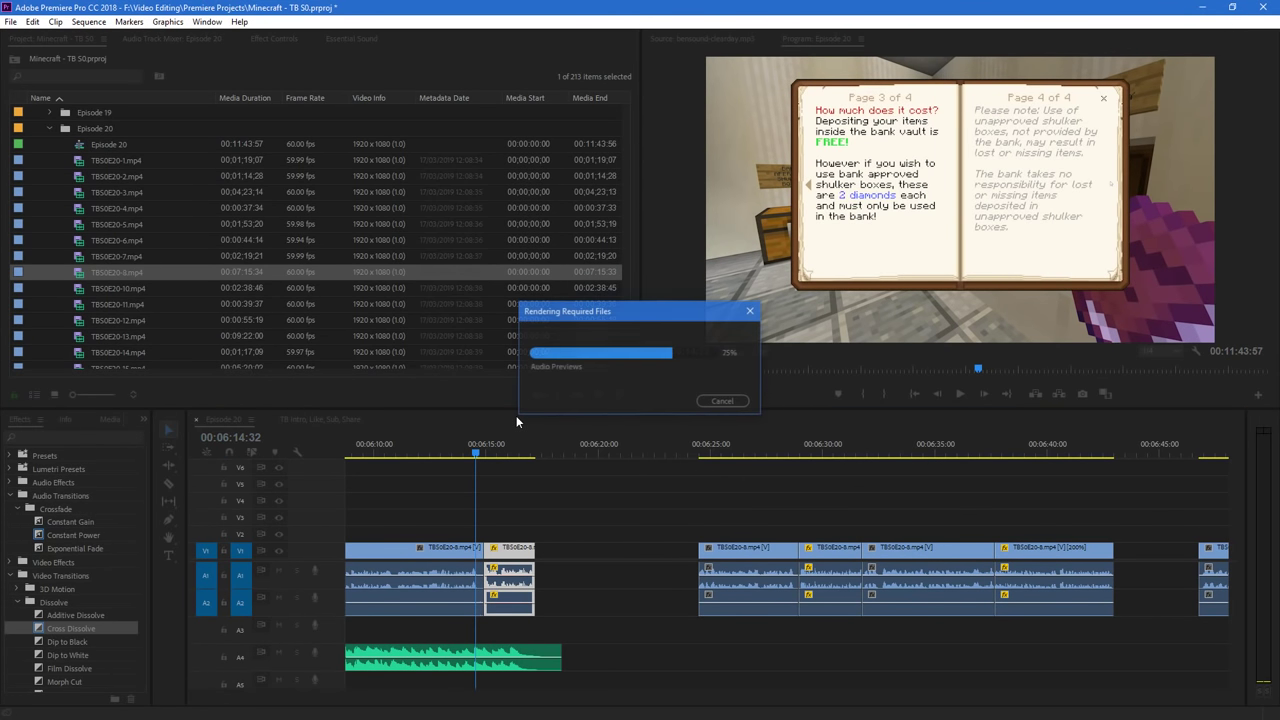
right_click(501, 552)
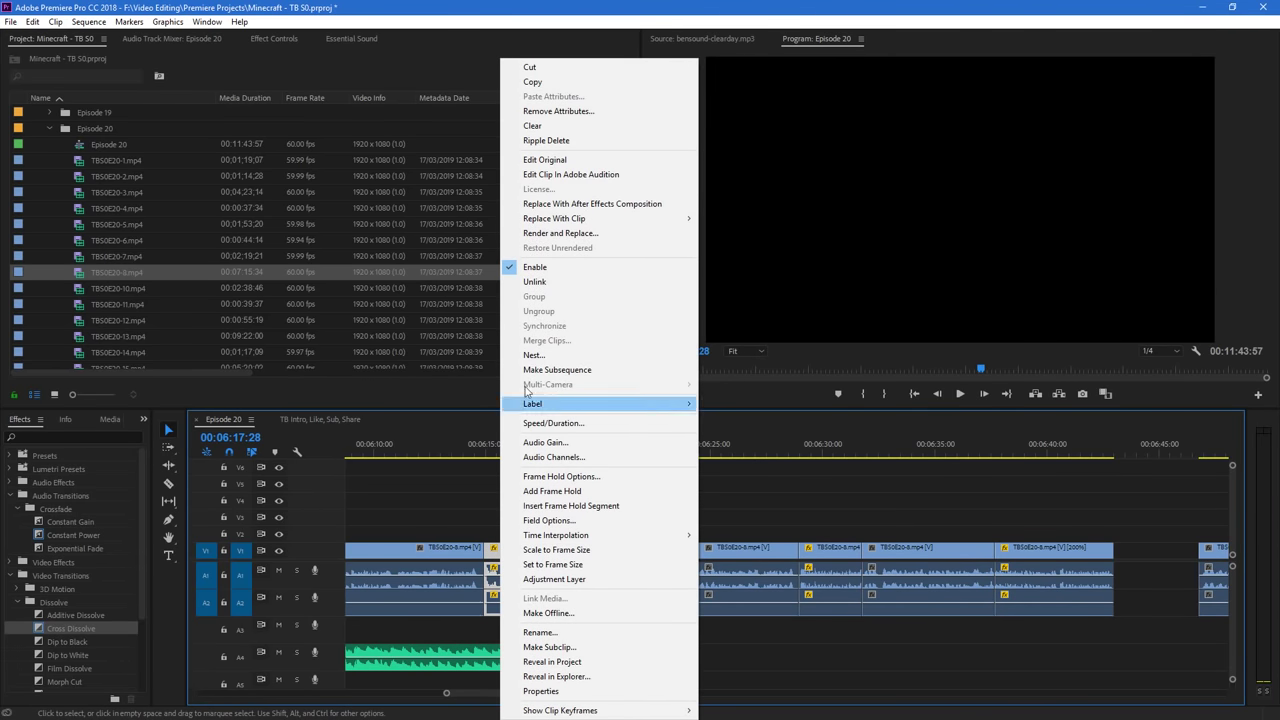
left_click(553, 423)
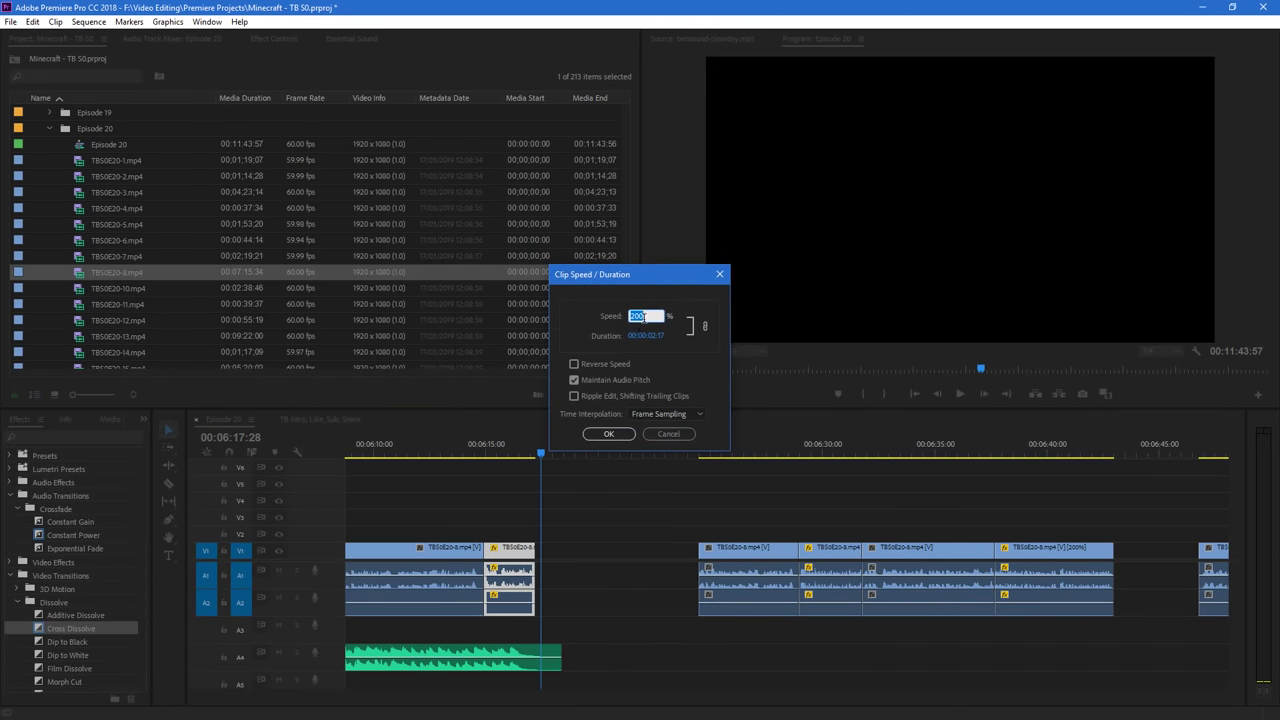
key("Return")
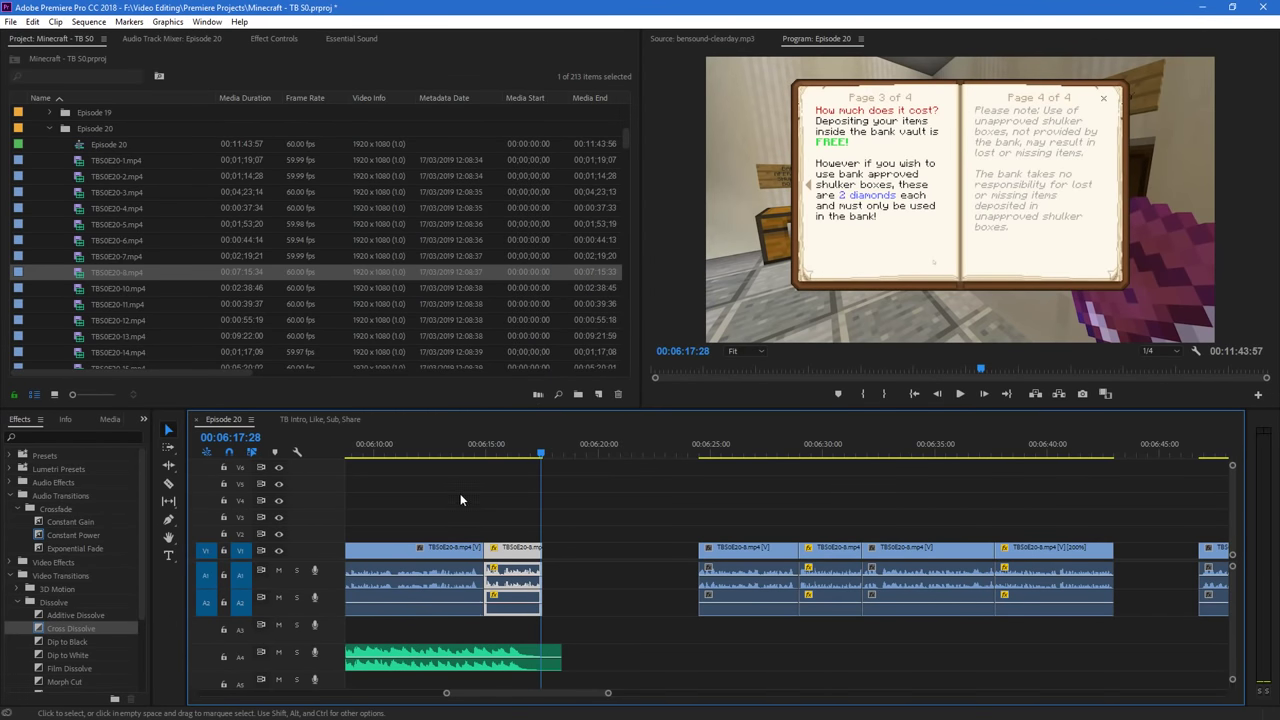
left_click(488, 446)
key("space")
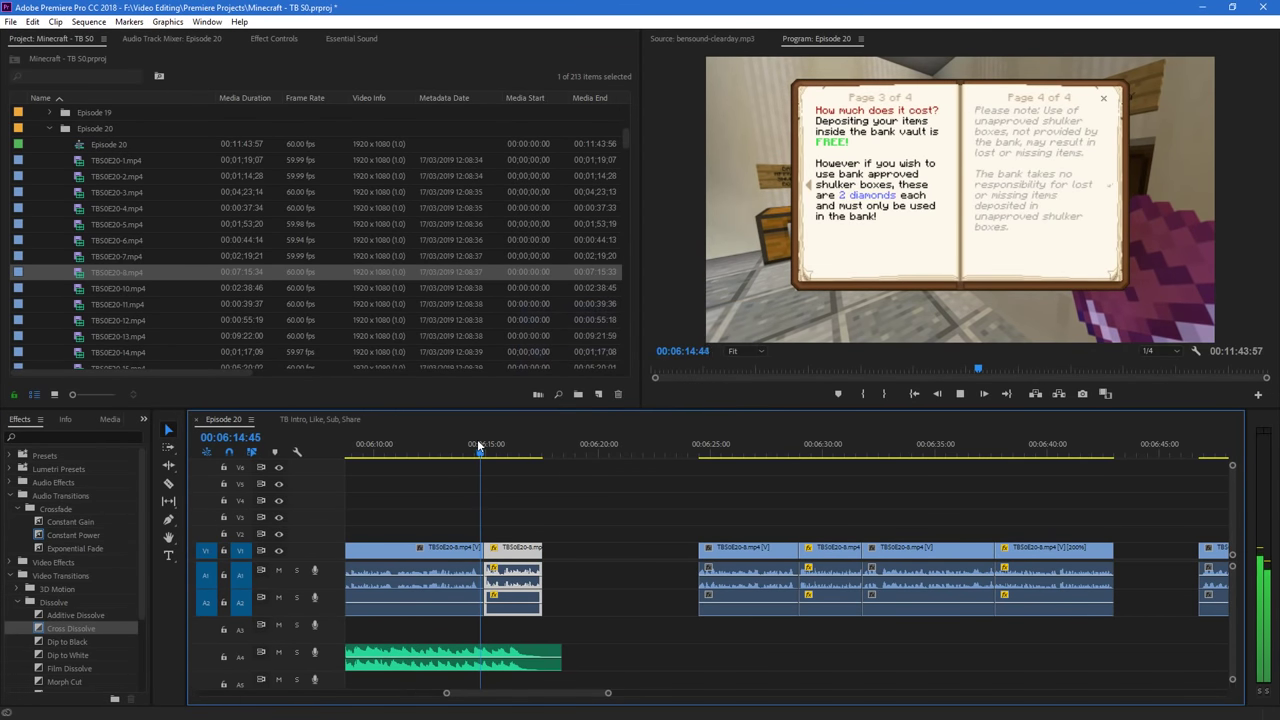
Change the short clip's speed to 150% and play it back
right_click(514, 575)
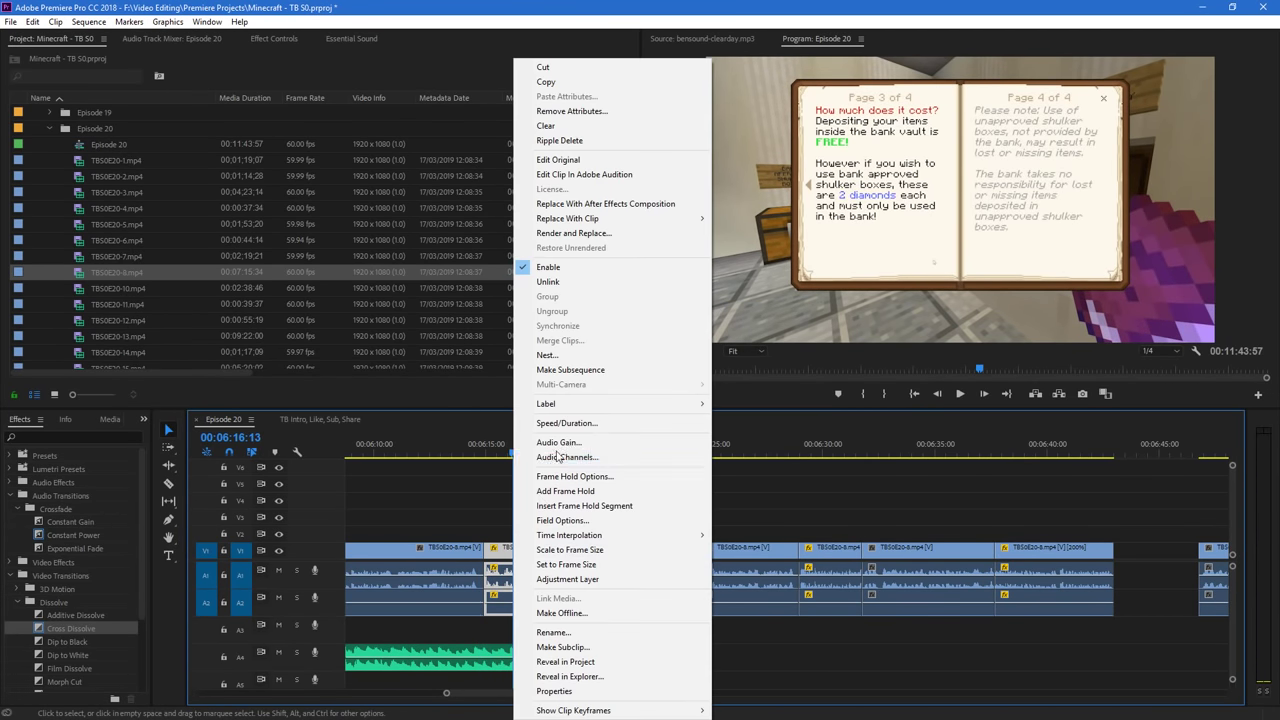
left_click(572, 424)
type("150")
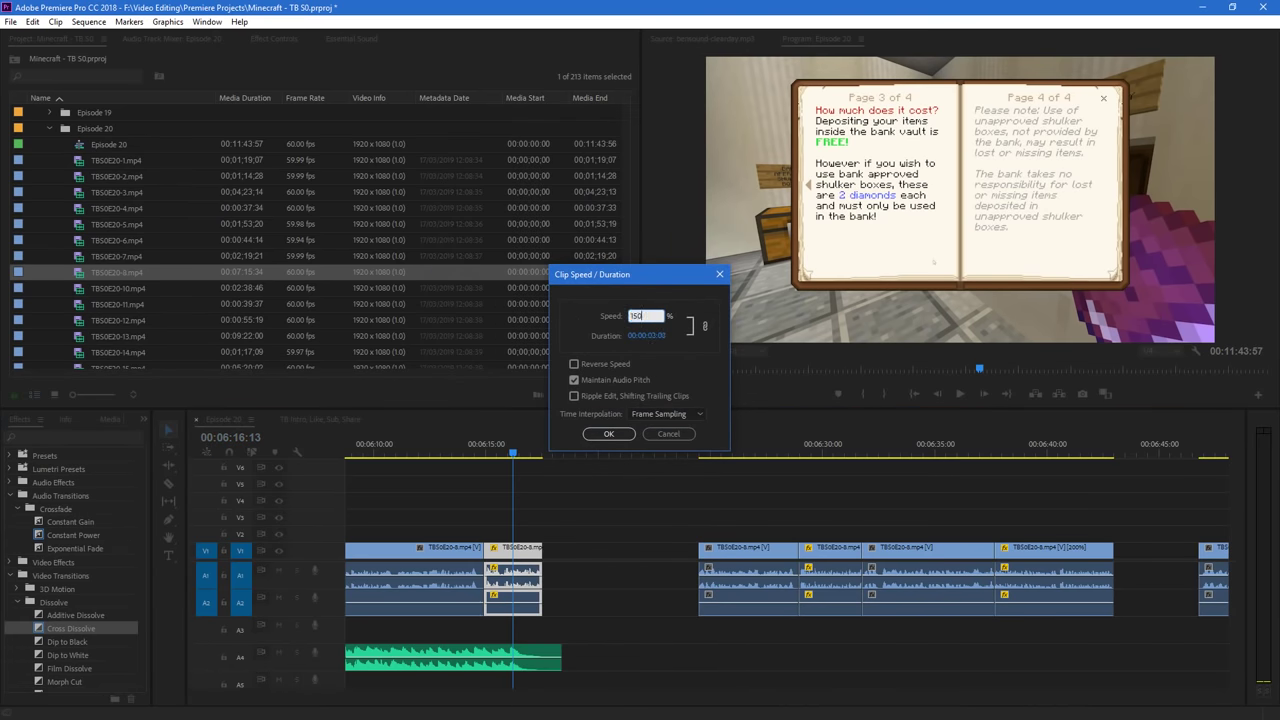
key("Return")
left_click(479, 455)
key("space")
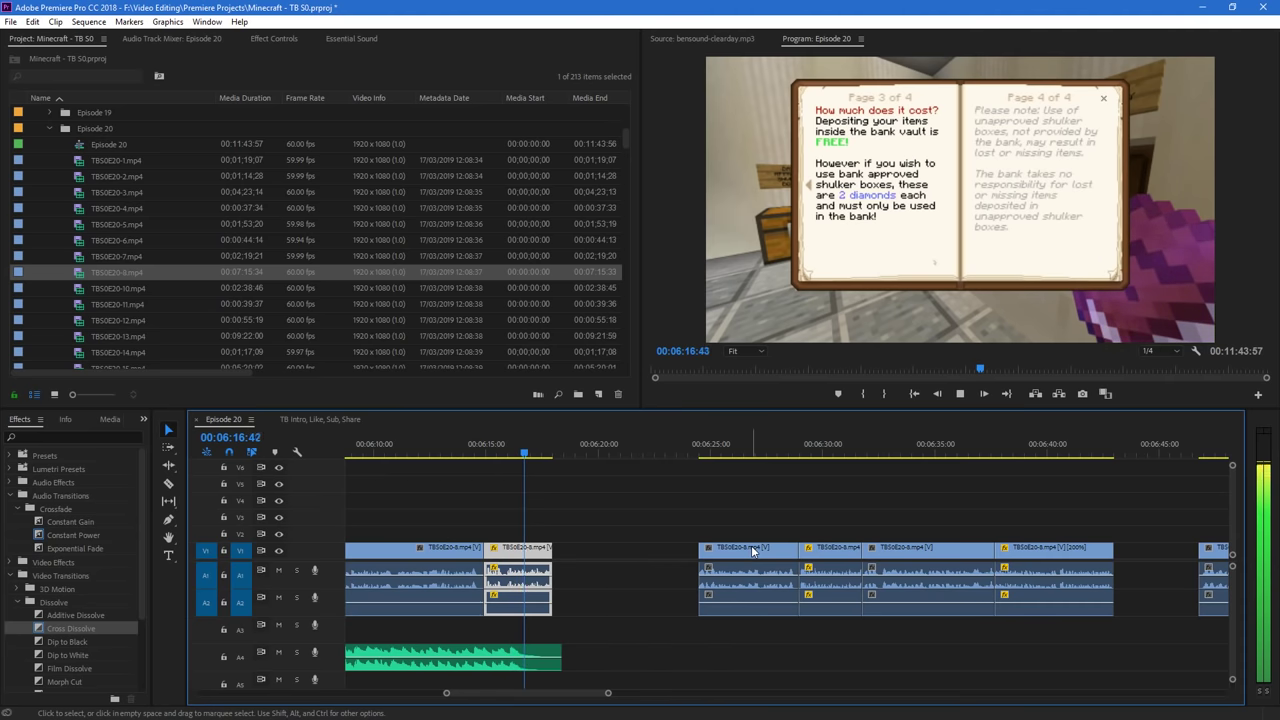
Move clip TBS0E20-8 left and set the clip after the first gap to 150% speed
left_click_drag(753, 551, 610, 551)
scroll(548, 685, "left", 8)
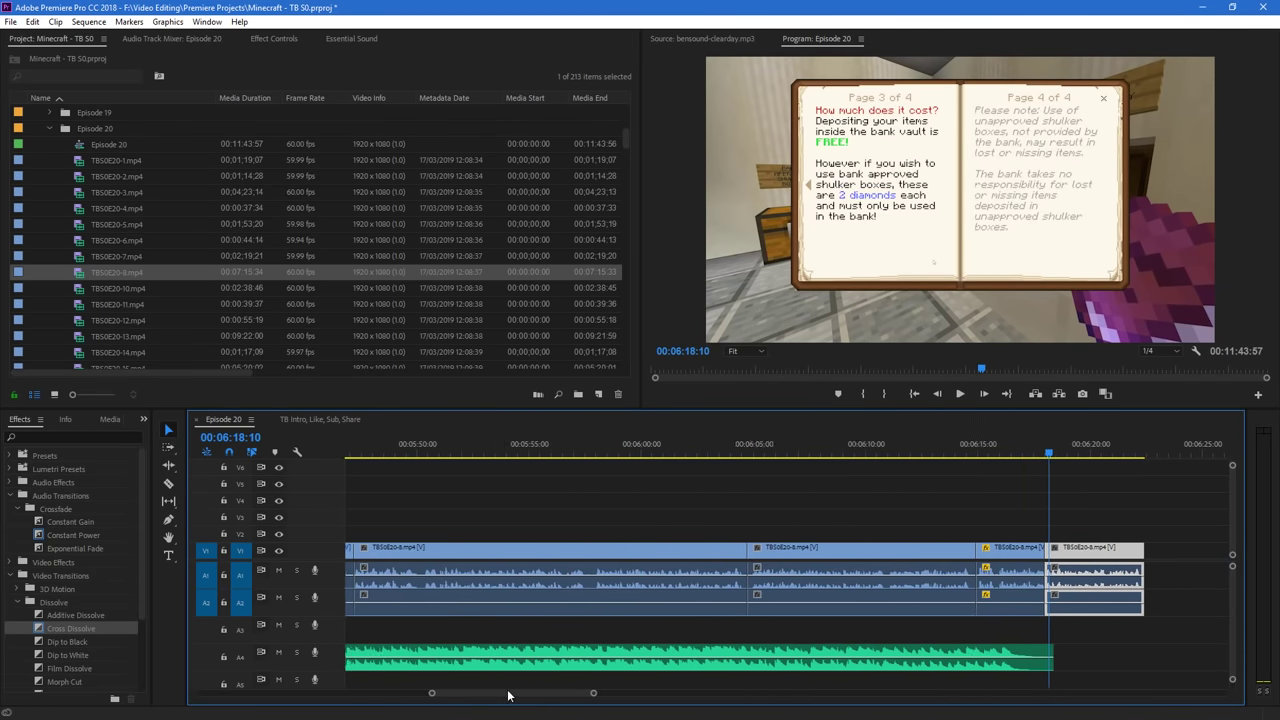
left_click(579, 458)
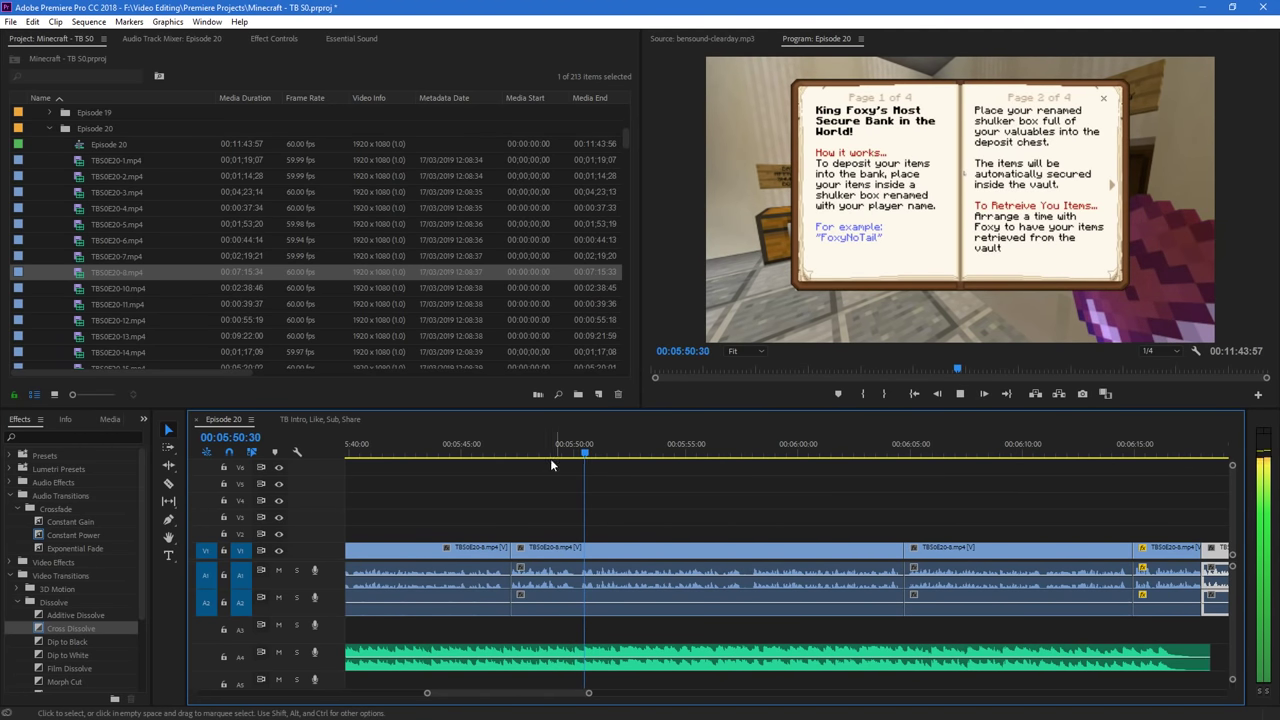
left_click(501, 438)
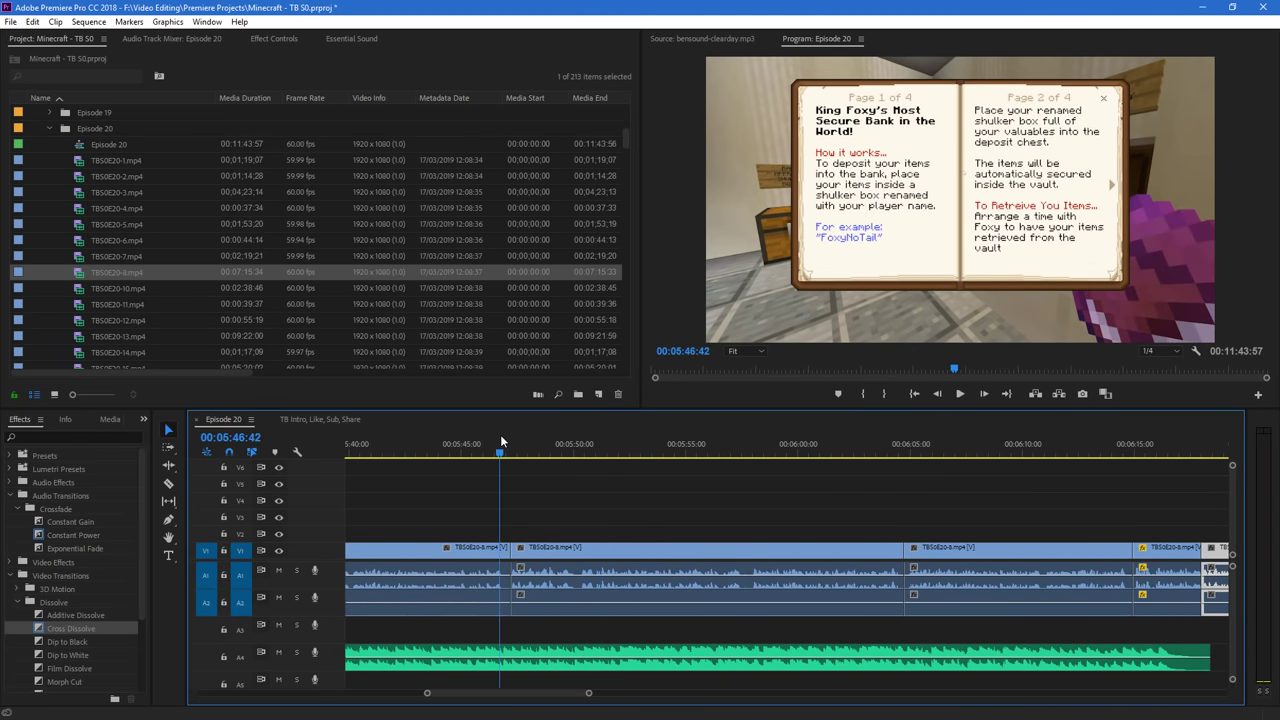
right_click(632, 554)
left_click(686, 423)
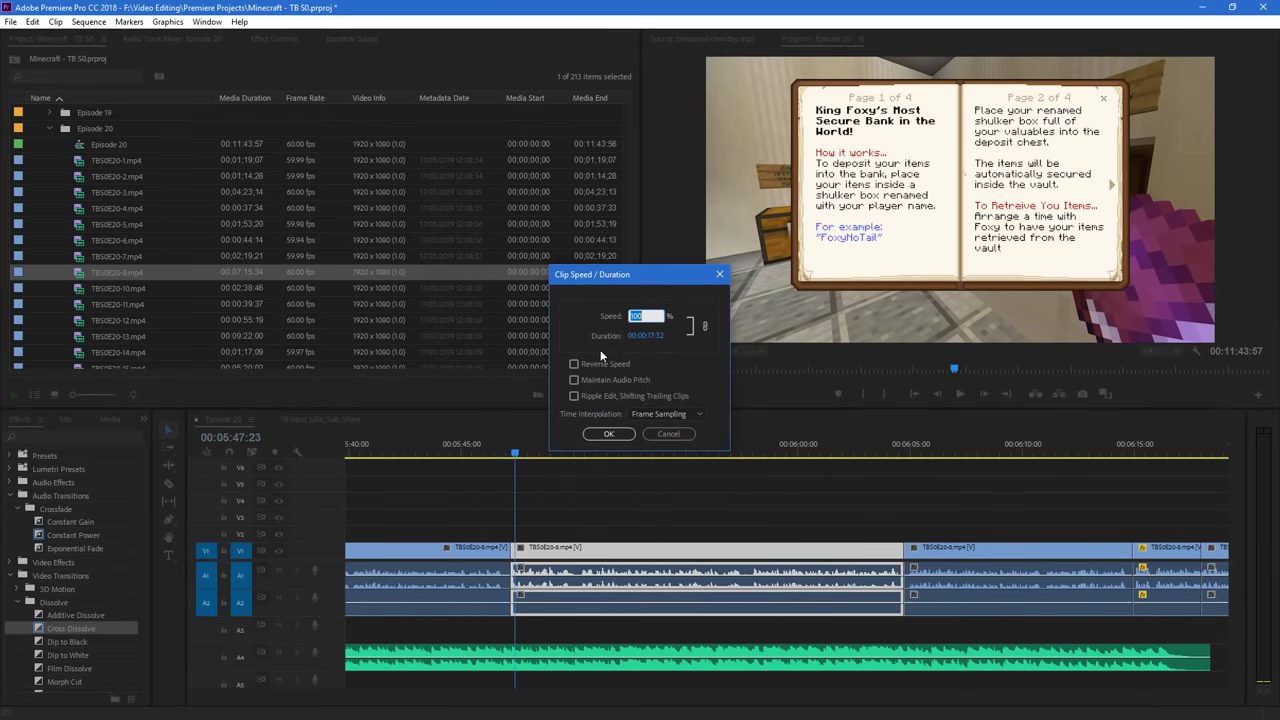
type("150")
left_click(607, 434)
Slide the following short clips left to close the gaps, then replay from 00:05:45:10
left_click_drag(1003, 556, 872, 556)
left_click_drag(1177, 552, 1046, 552)
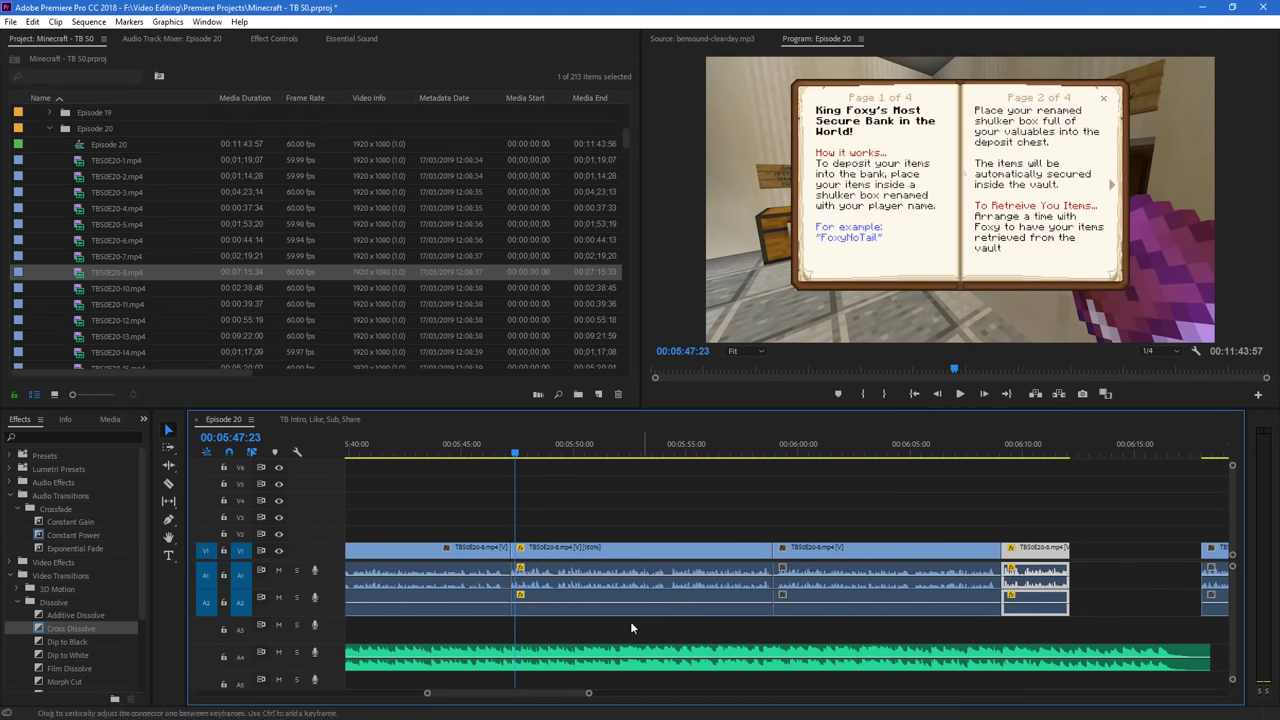
left_click_drag(589, 694, 755, 694)
left_click_drag(902, 556, 886, 560)
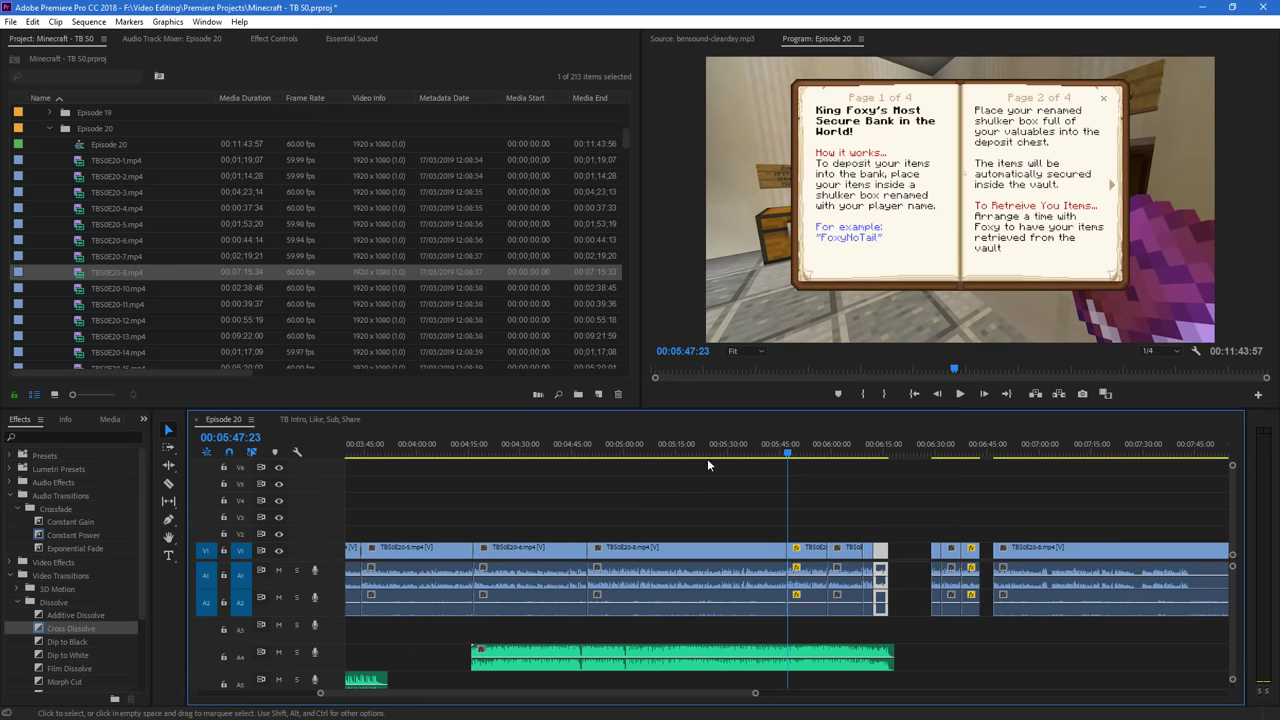
left_click(779, 455)
key("space")
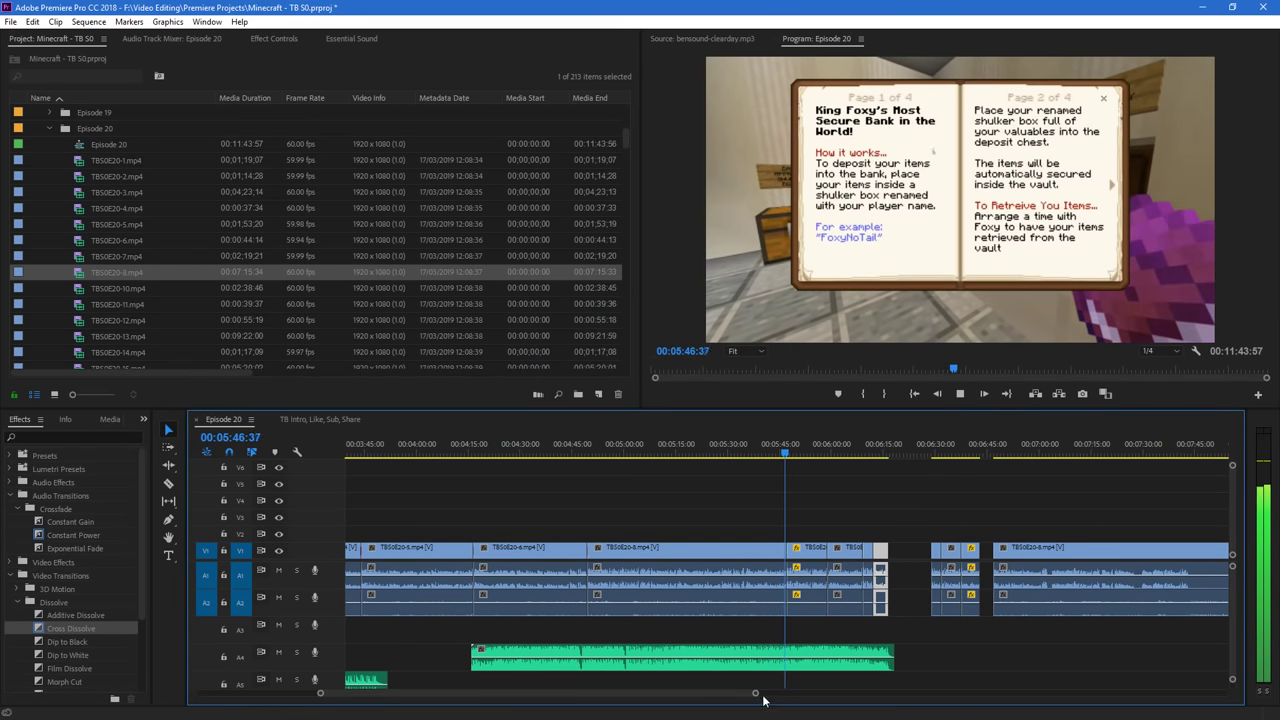
left_click_drag(756, 693, 654, 708)
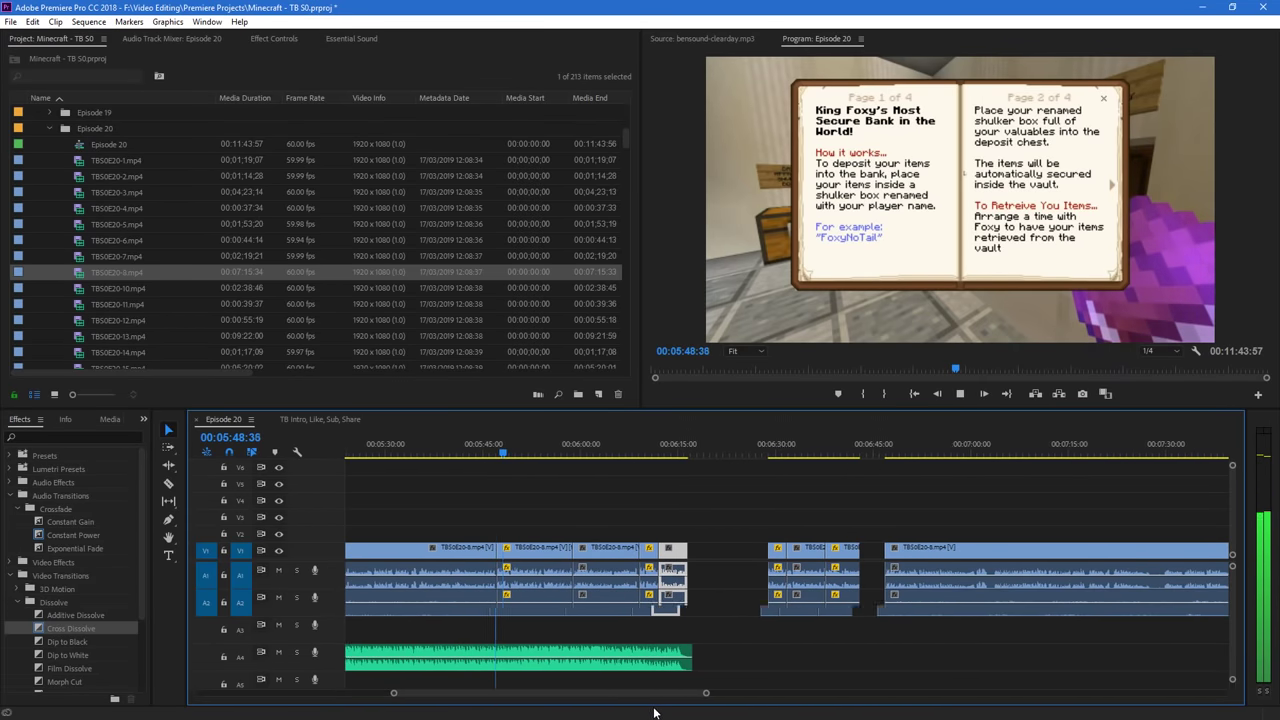
Move the short clip into the gap near 06:15, undoing an accidental 15% speed change
left_click_drag(683, 567, 712, 567)
right_click(712, 567)
left_click(770, 412)
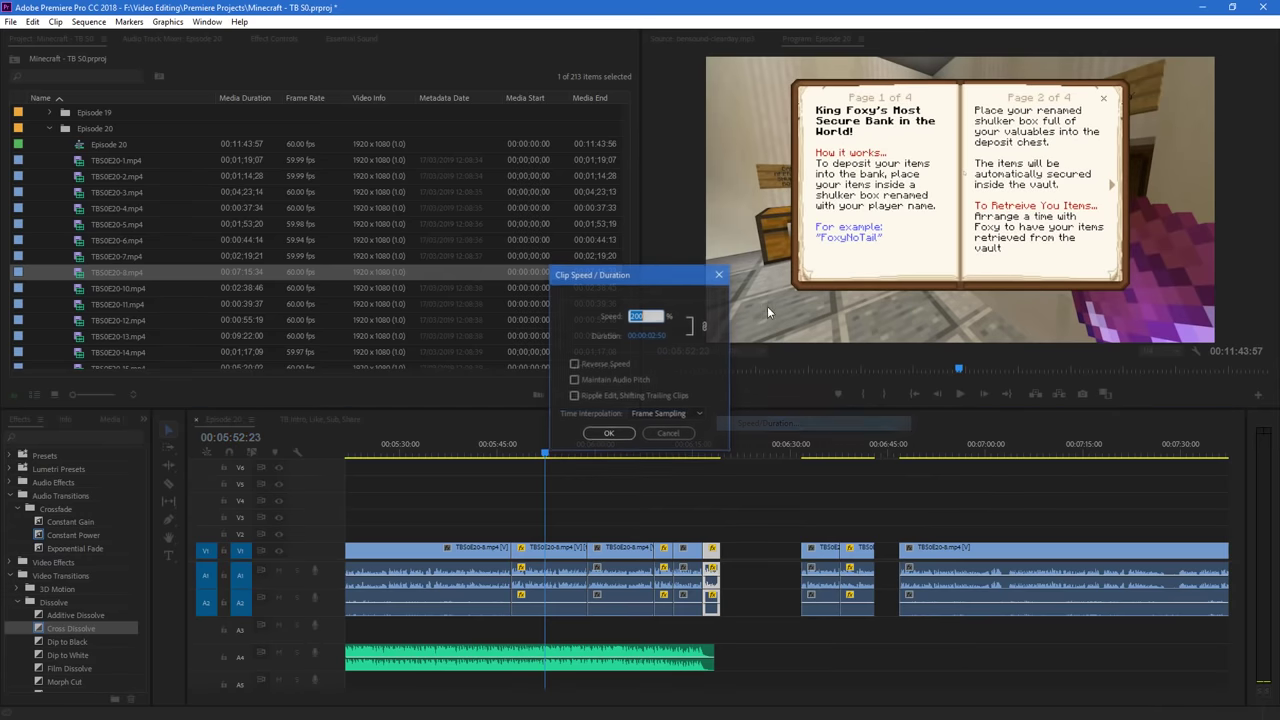
type("15")
key("Return")
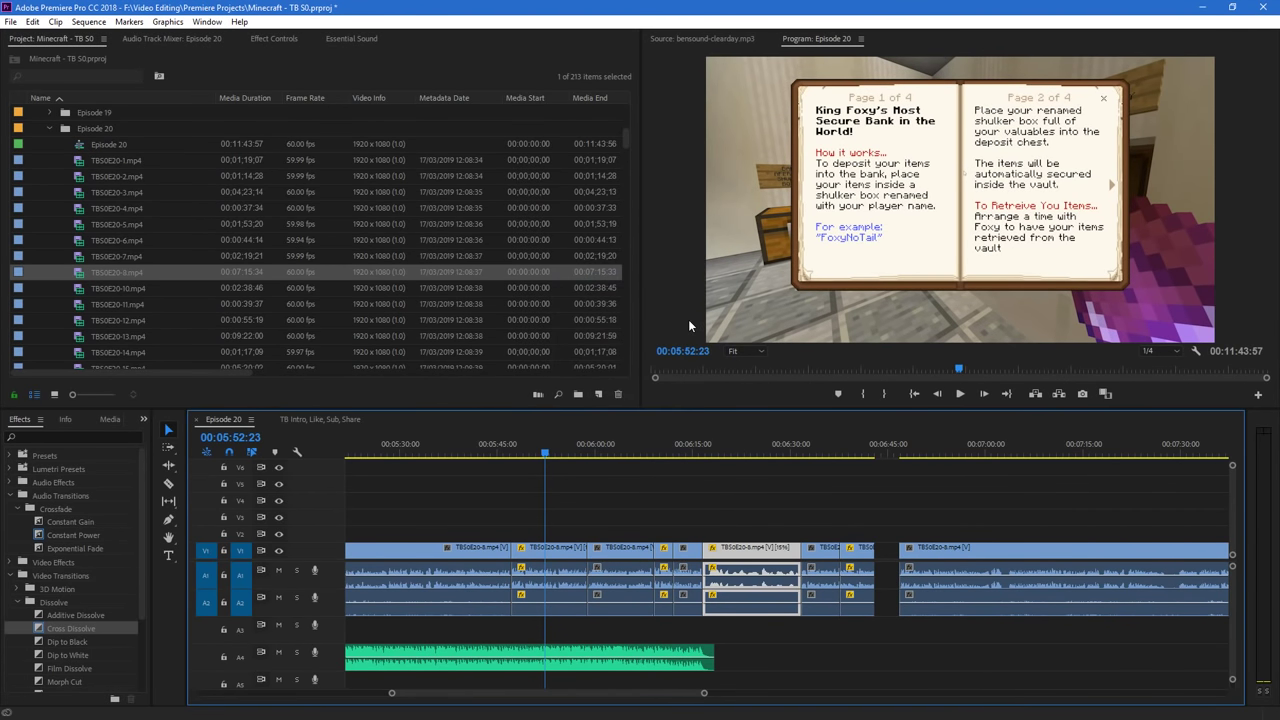
key("ctrl+z")
Set the next two short clips to 150% speed, shifting neighbouring clips to make room
right_click(713, 553)
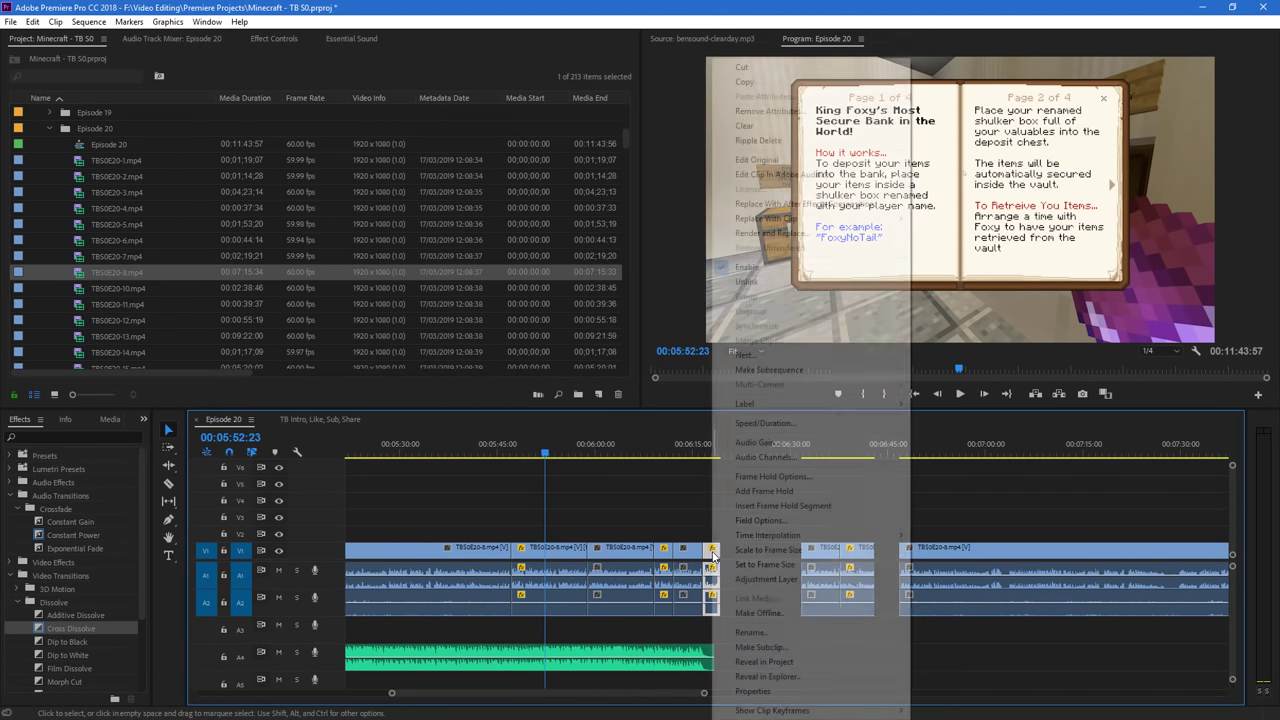
left_click(765, 422)
type("150")
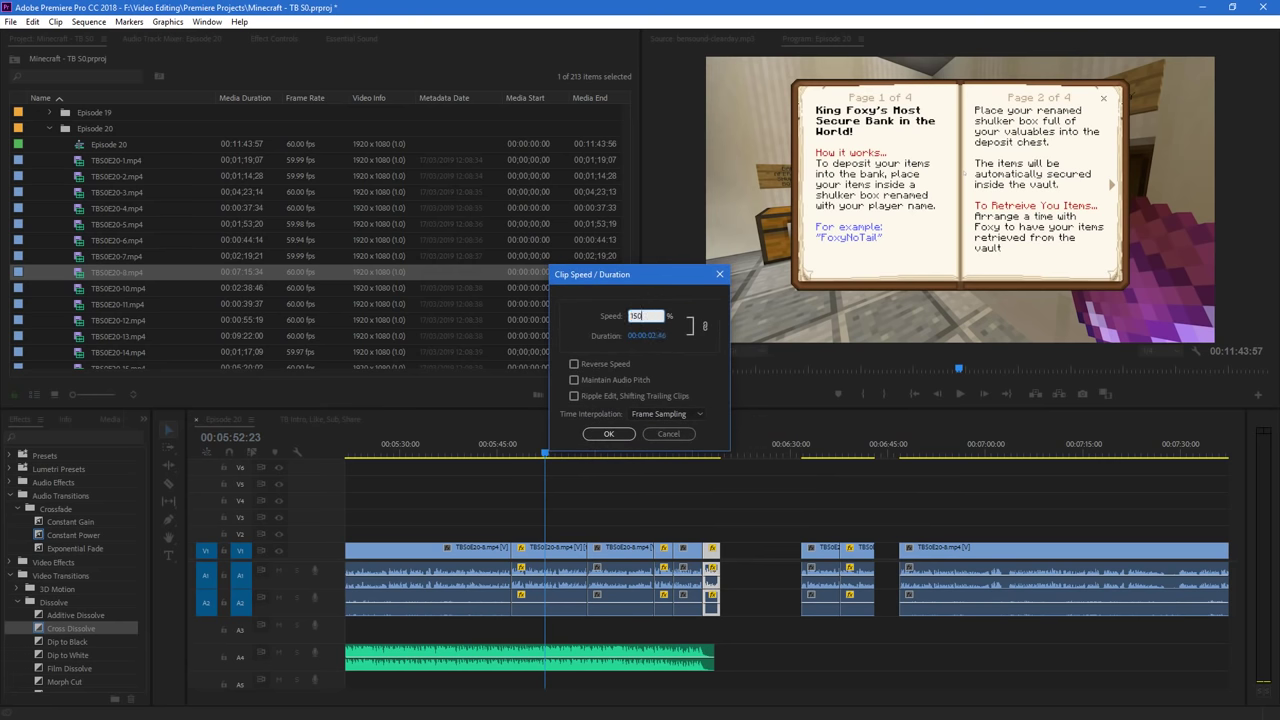
key("Return")
left_click_drag(716, 530, 728, 553)
right_click(670, 553)
right_click(663, 566)
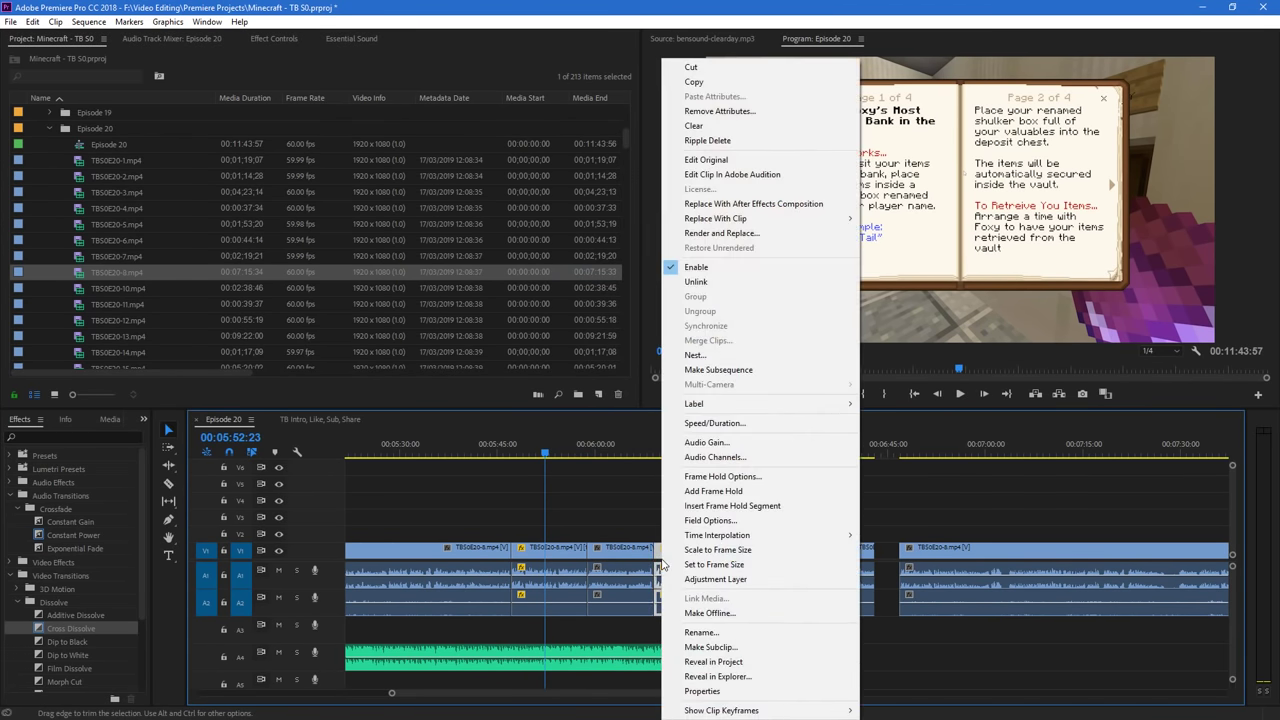
left_click(718, 424)
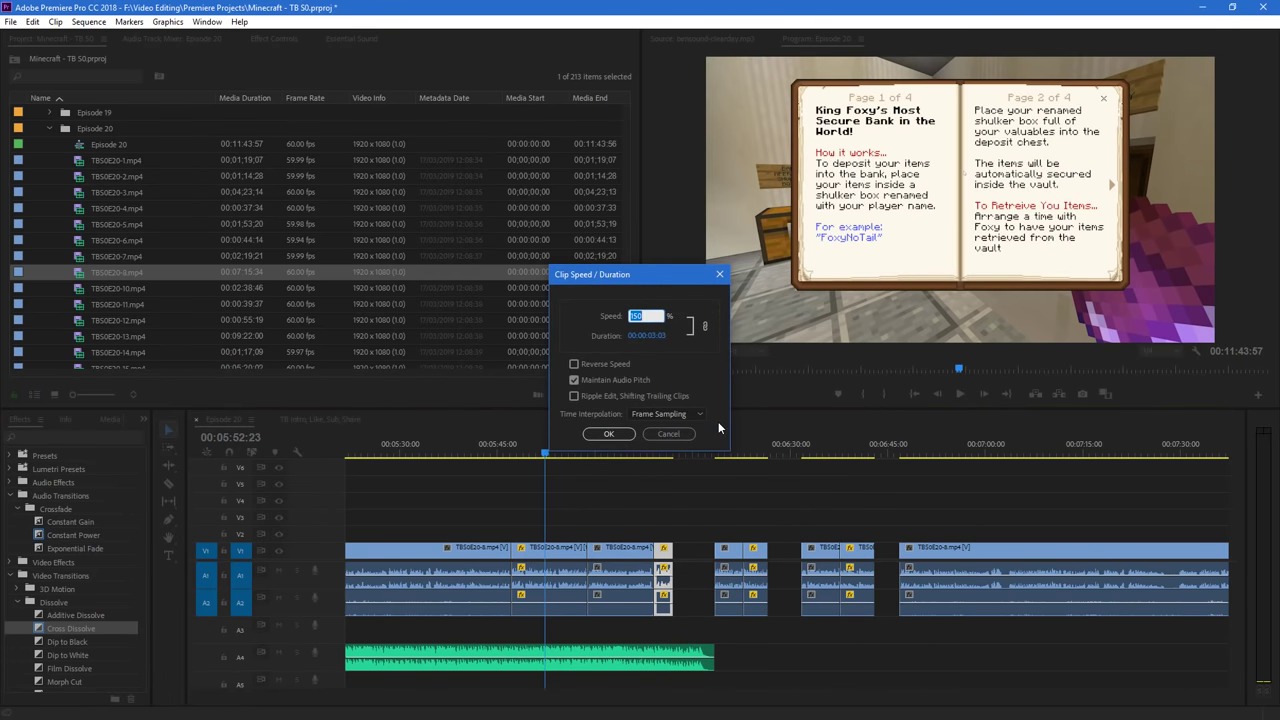
key("Return")
left_click_drag(721, 519, 690, 563)
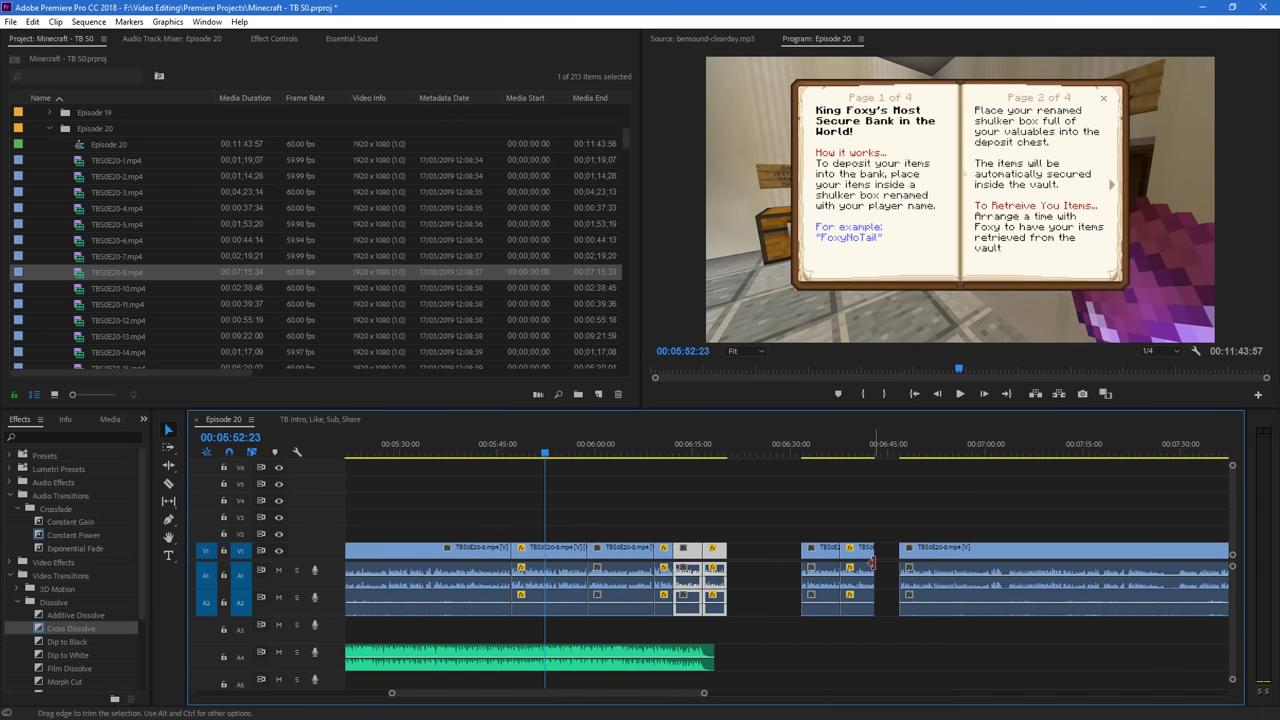
Set the following short clip to 200% and pull the long TBS0E20-8 clip left against it
left_click_drag(816, 560, 743, 568)
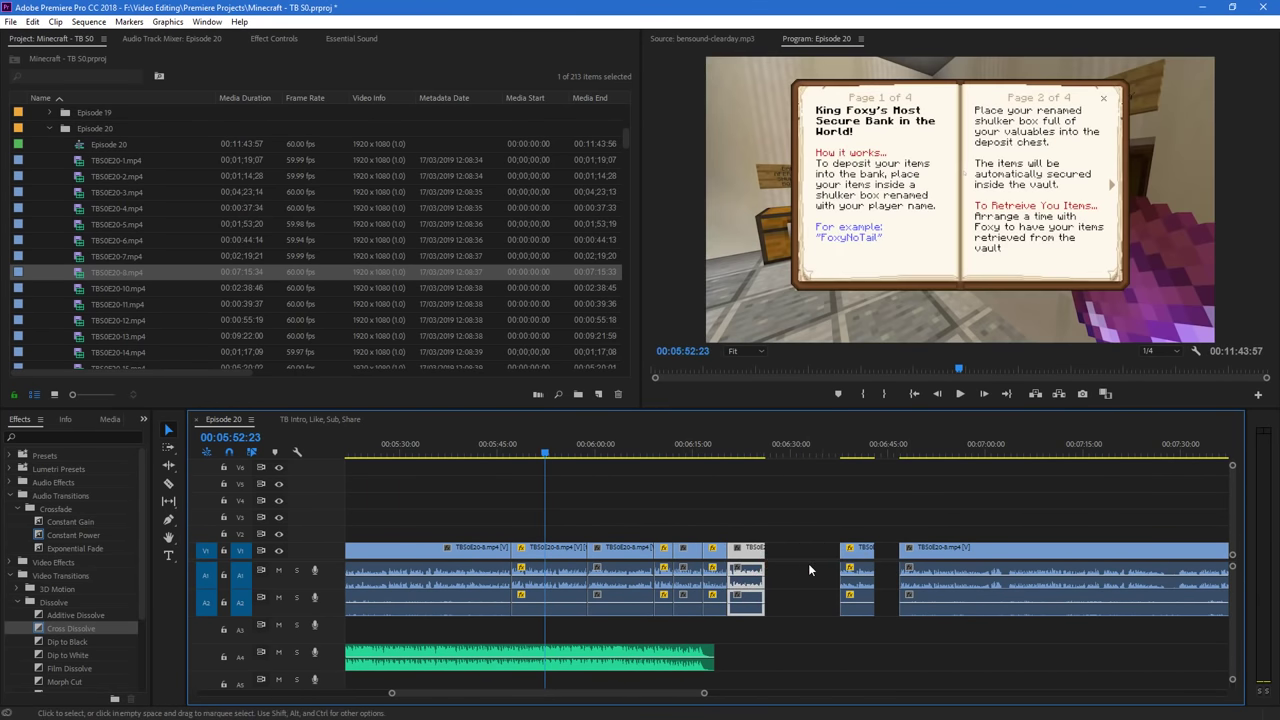
double_click(862, 552)
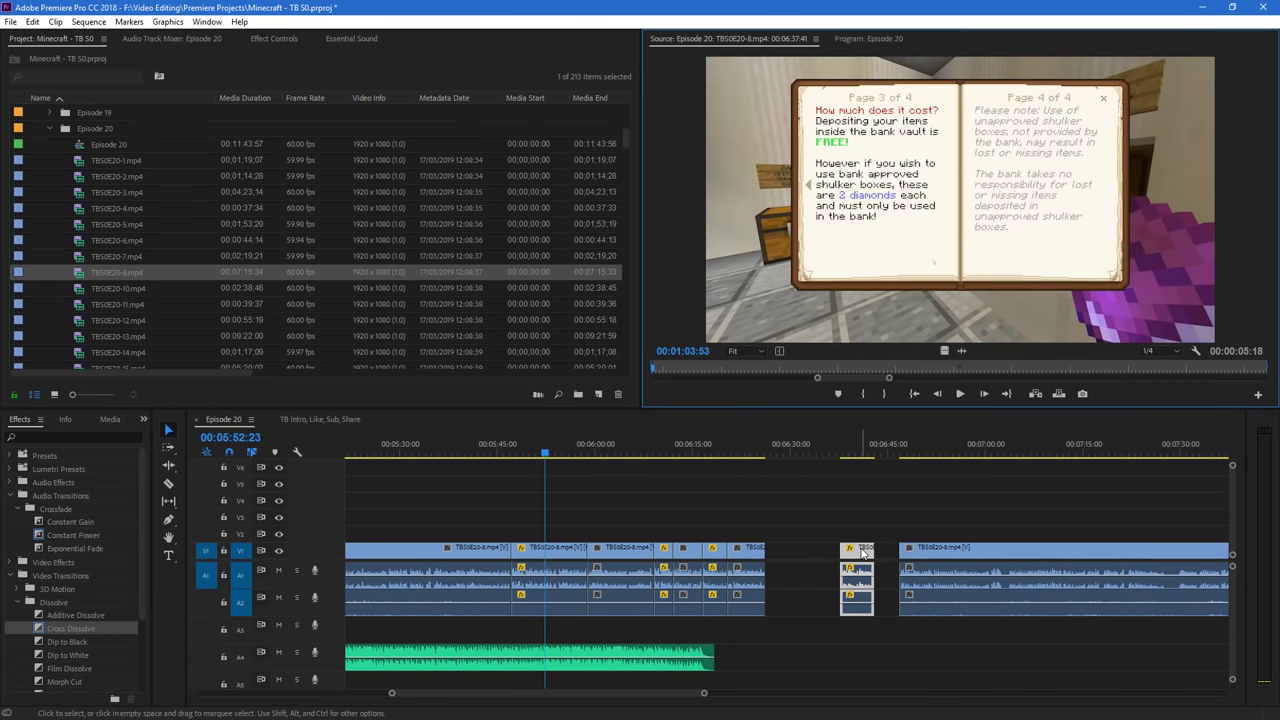
left_click_drag(860, 552, 798, 552)
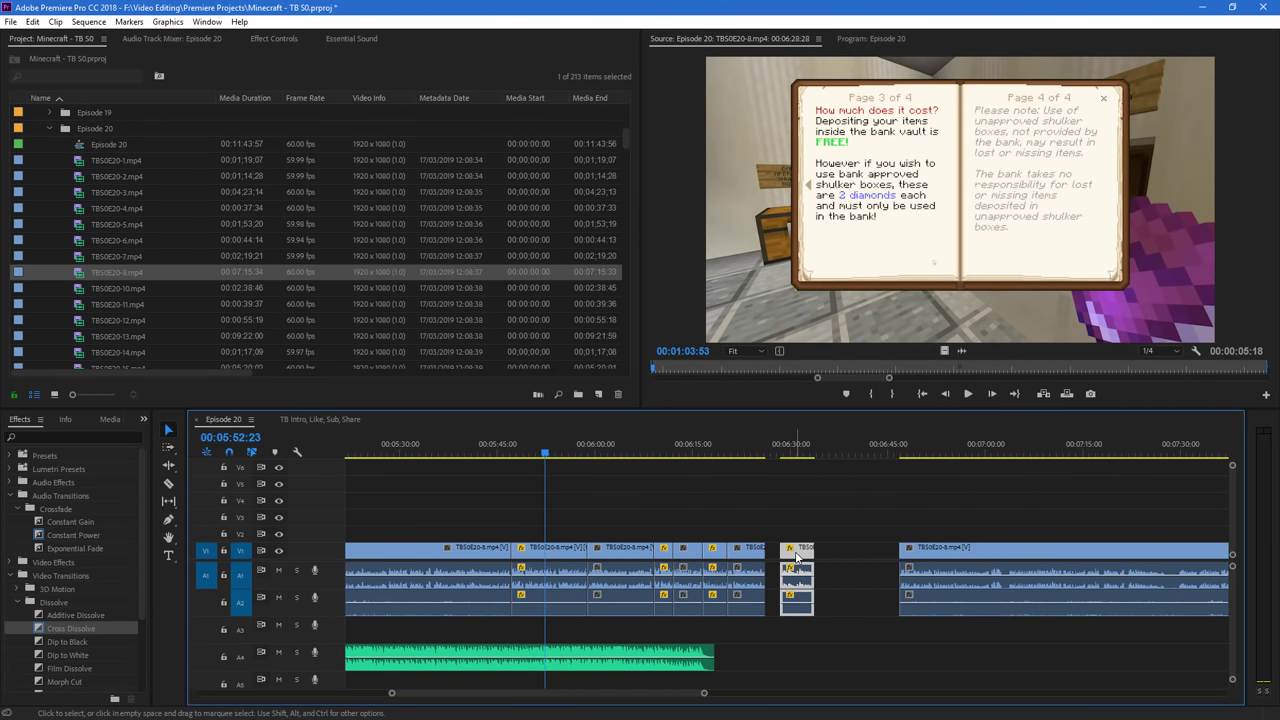
right_click(797, 552)
left_click(850, 423)
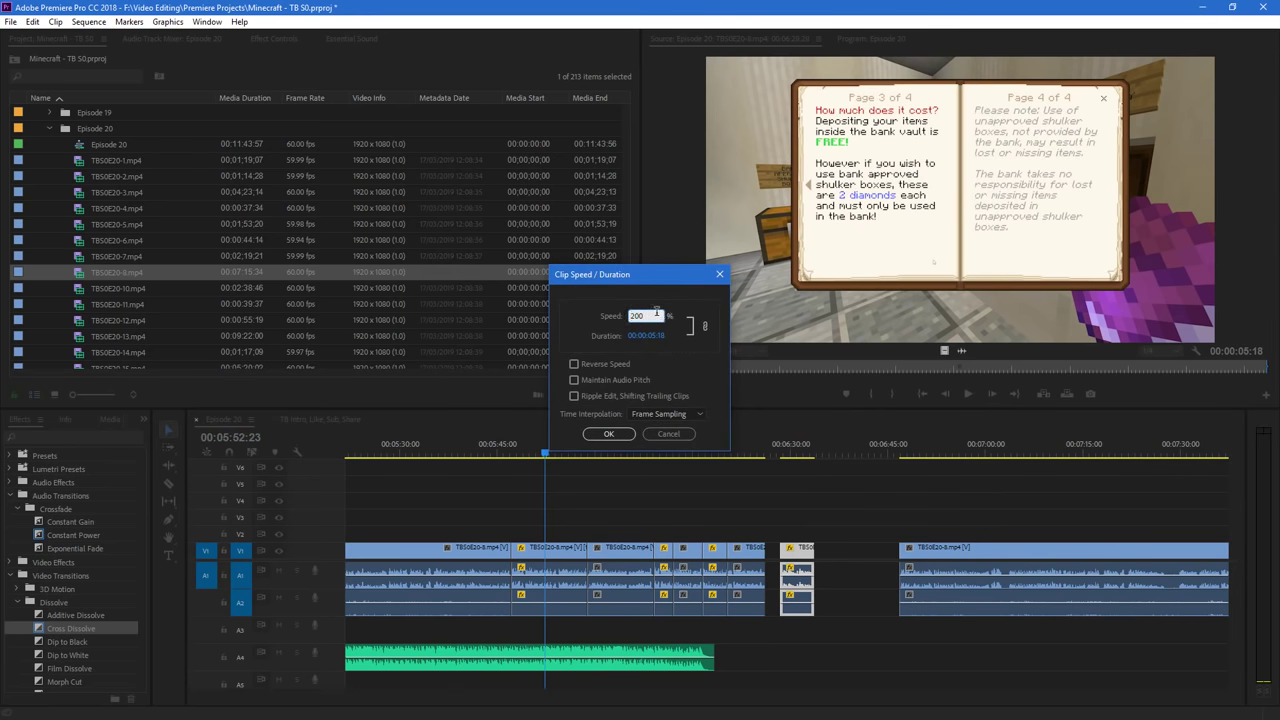
key("Return")
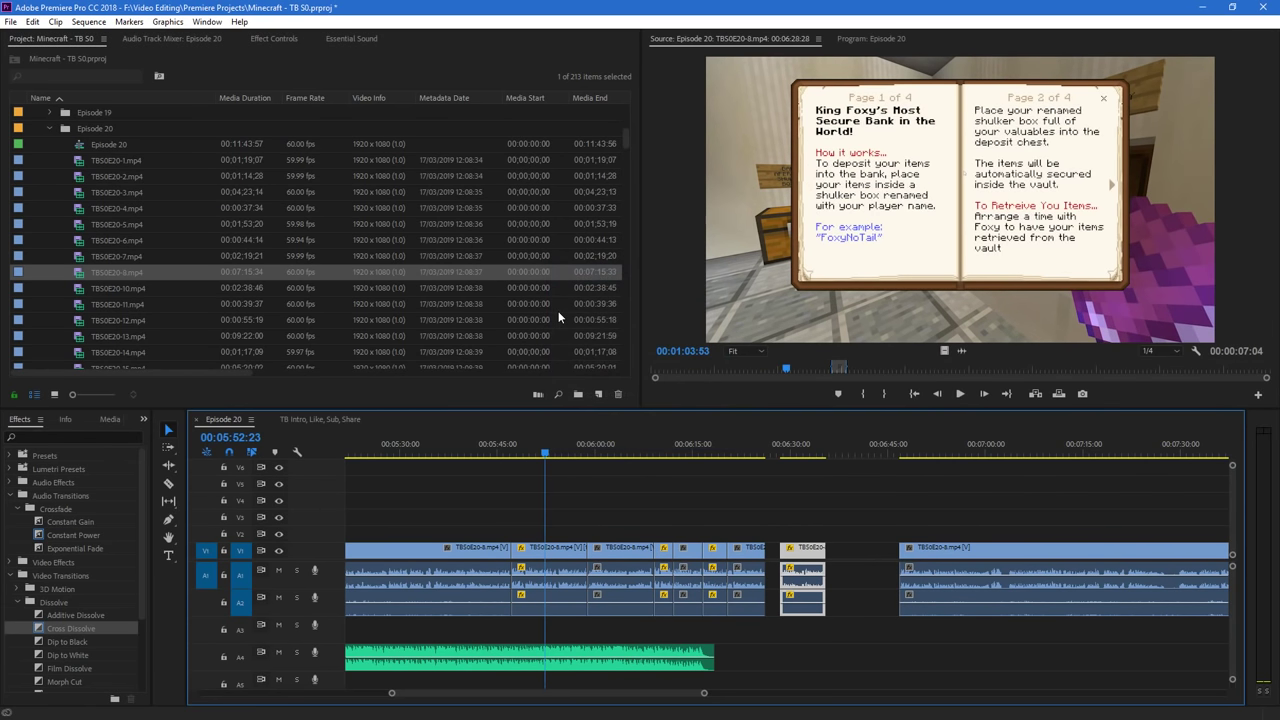
left_click_drag(950, 575, 864, 575)
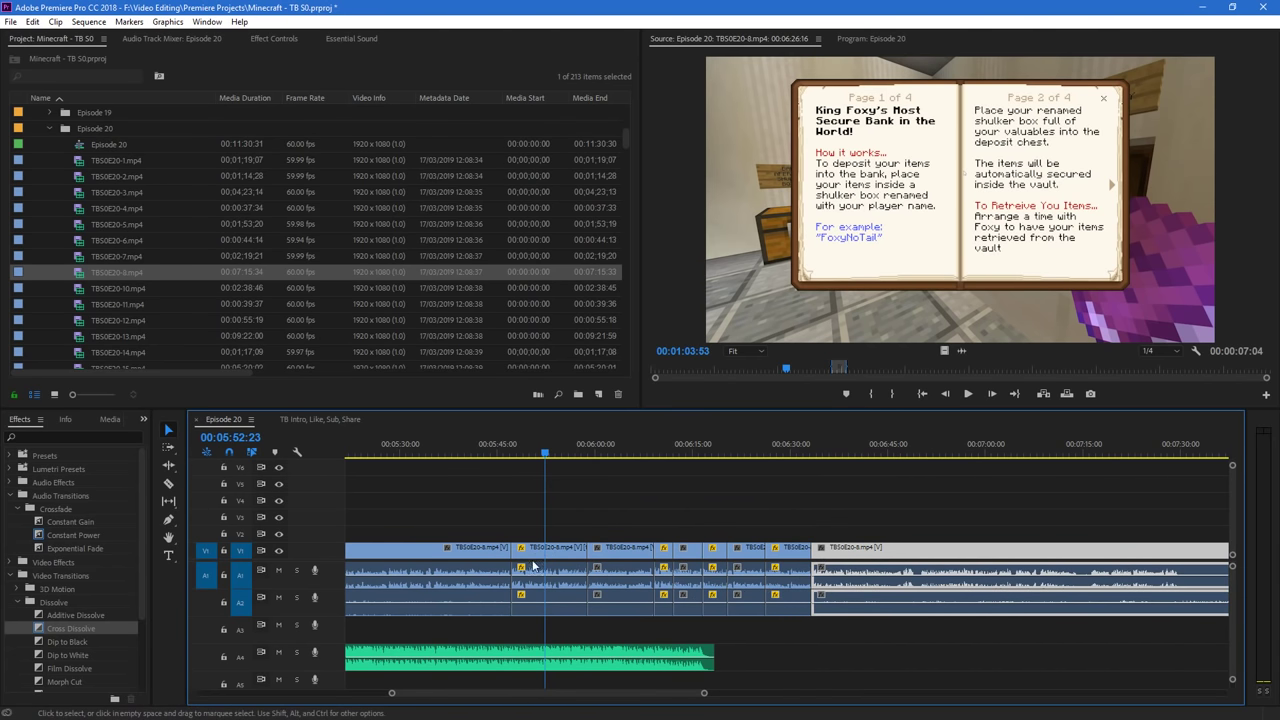
Replay the section from 00:05:48 to locate the cut point at 00:06:03:04
left_click(524, 457)
key("space")
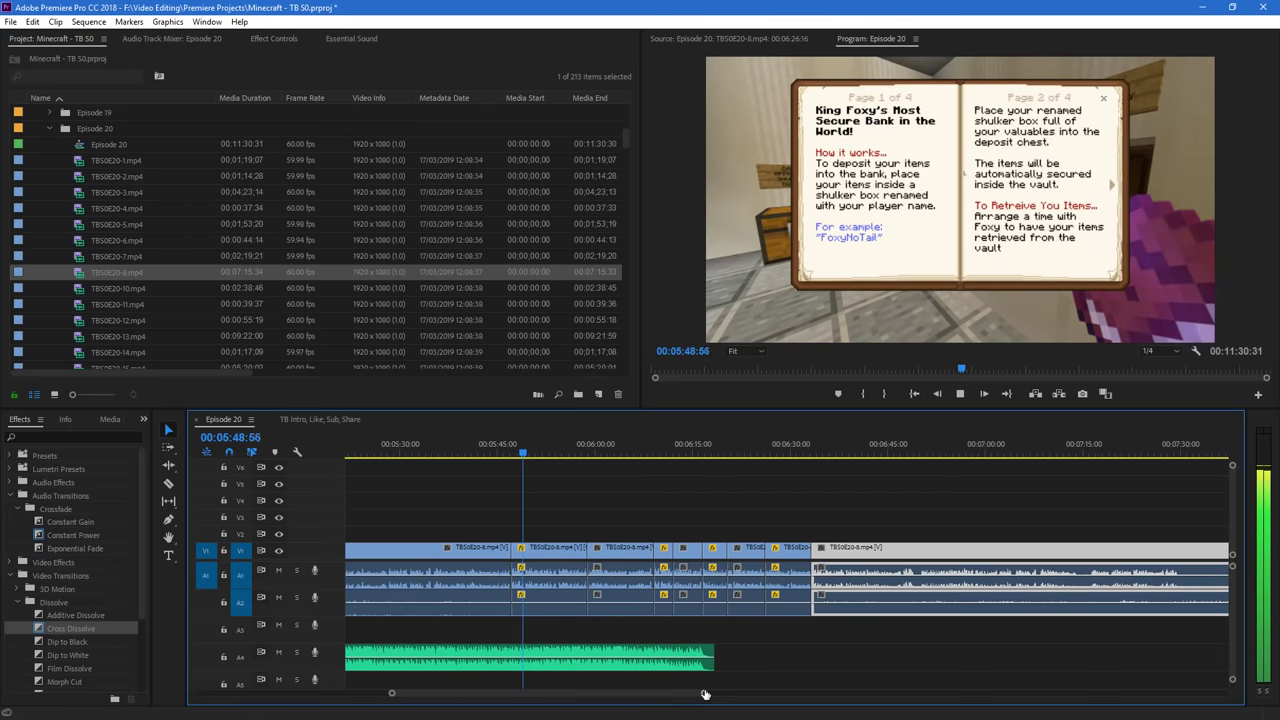
left_click_drag(705, 693, 617, 695)
left_click_drag(566, 696, 592, 697)
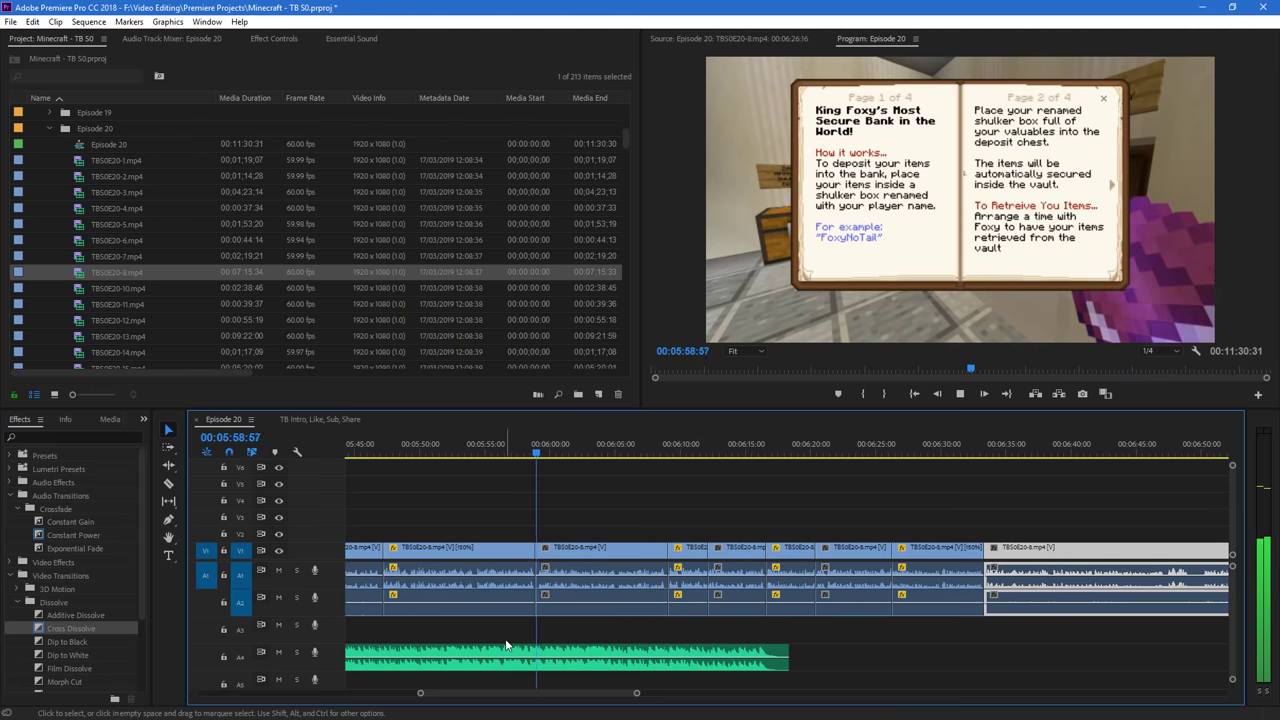
left_click(545, 572)
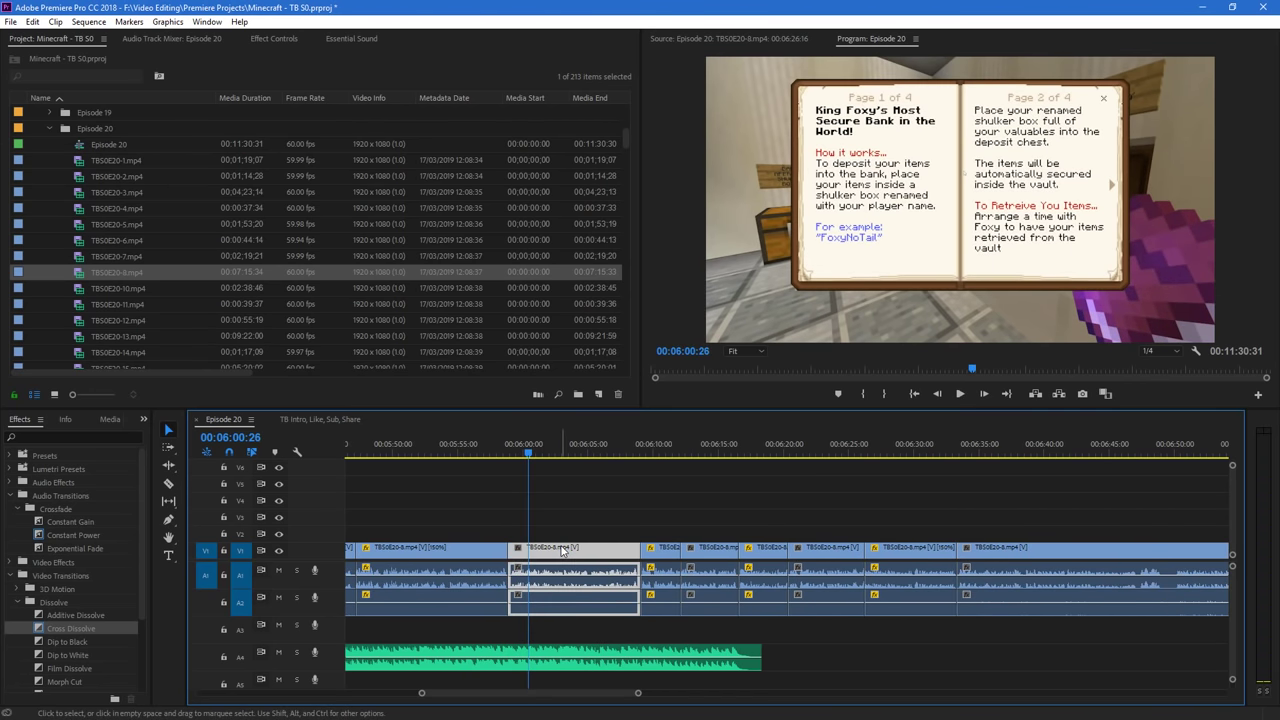
left_click(581, 455)
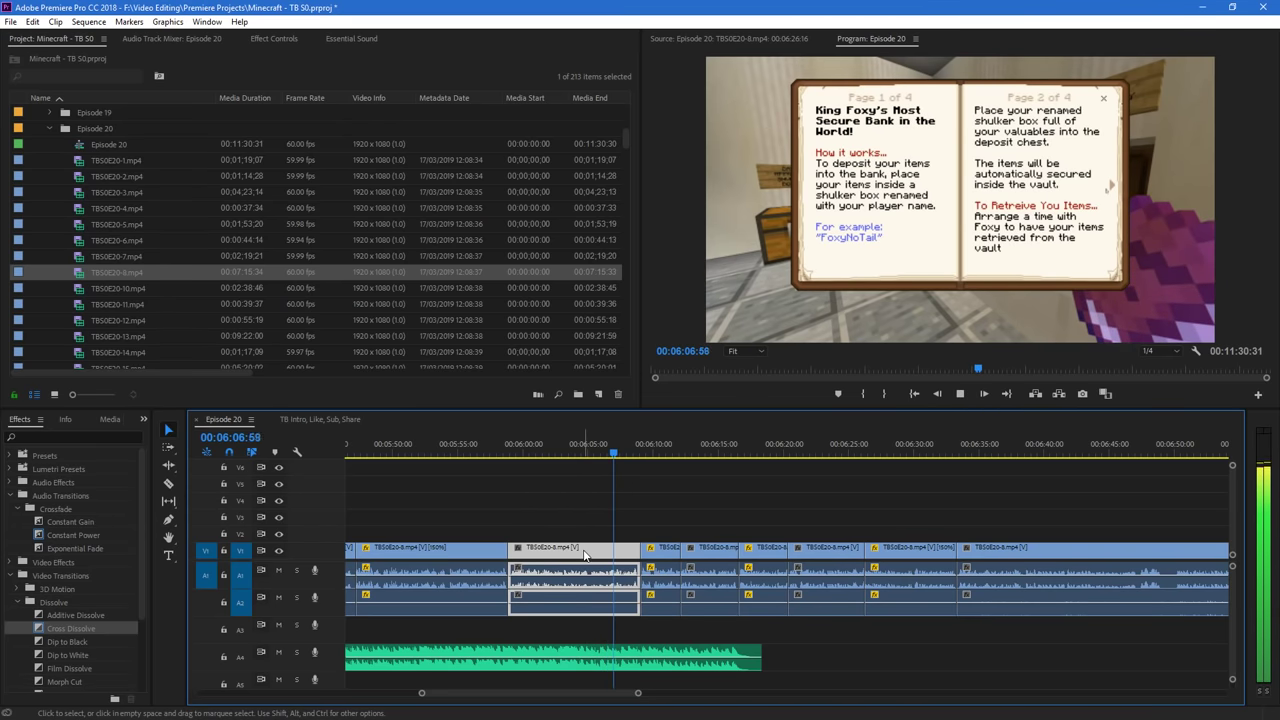
key("space")
left_click(508, 444)
key("space")
left_click_drag(637, 693, 531, 695)
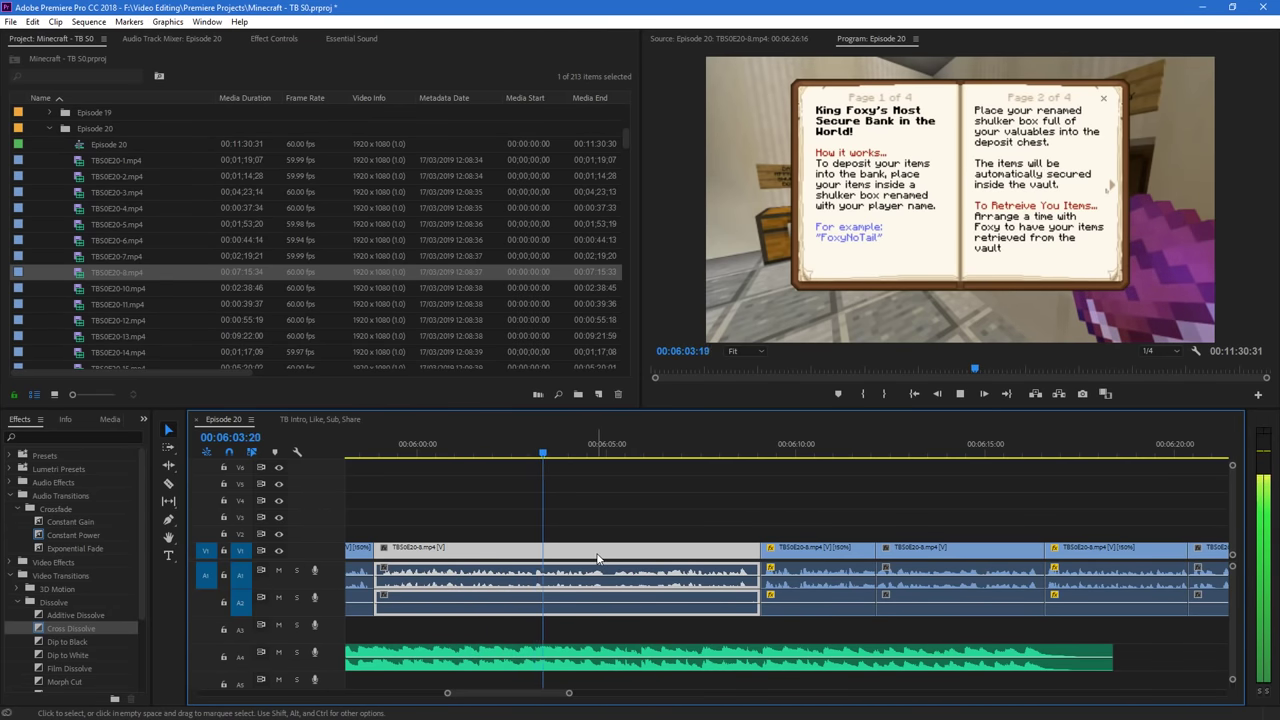
key("space")
left_click(514, 451)
key("space")
key("space")
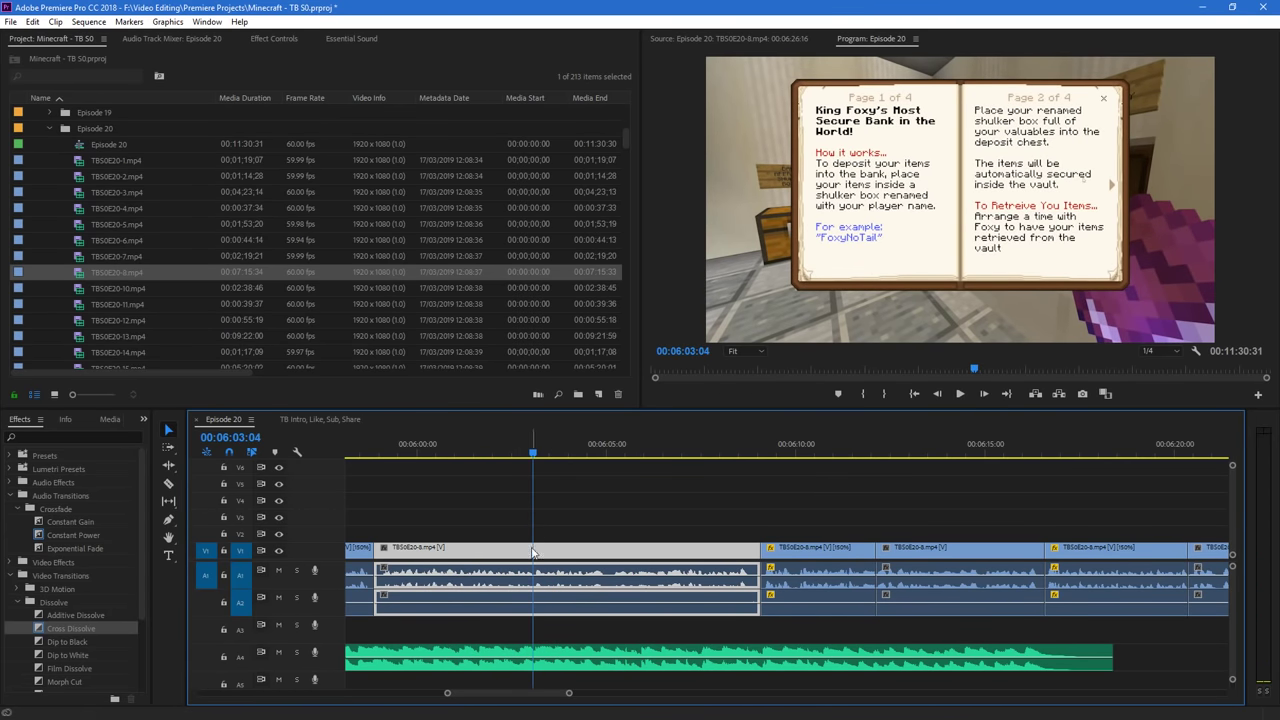
Split the clip at 00:06:03:04 and set its first part to 150% speed
key("c")
left_click(537, 554)
key("v")
right_click(492, 552)
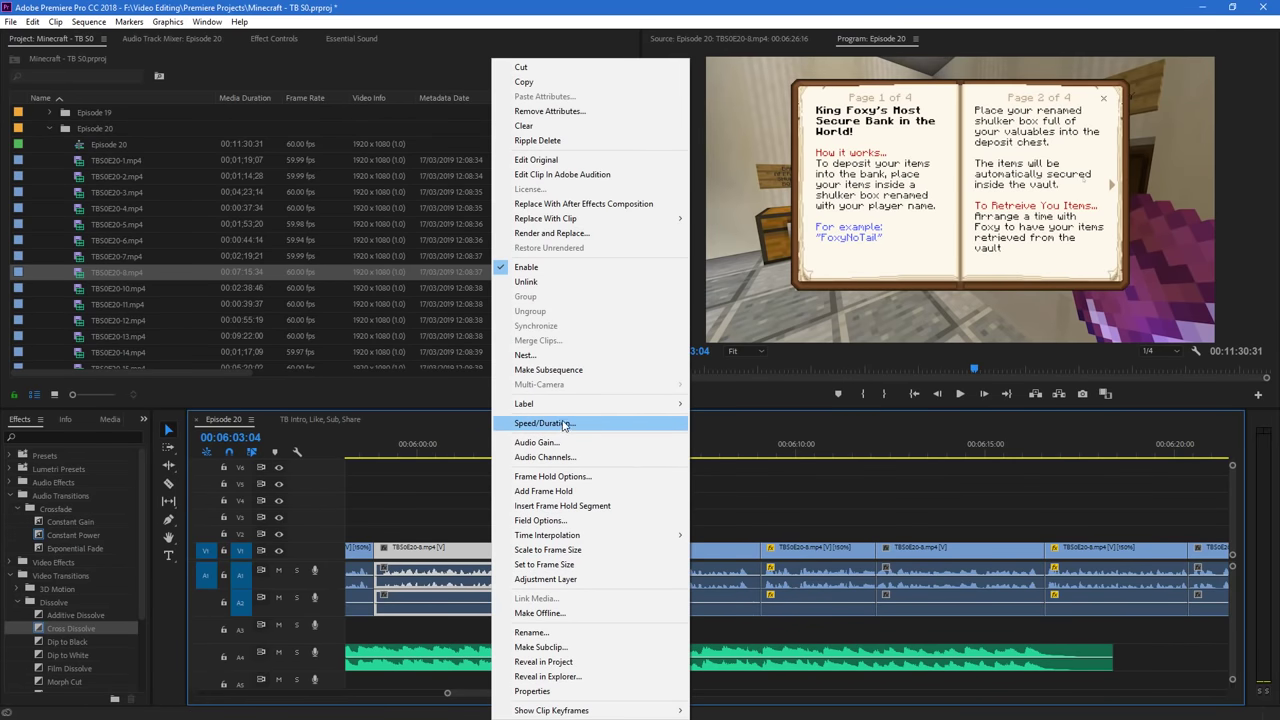
left_click(565, 423)
type("150")
key("Return")
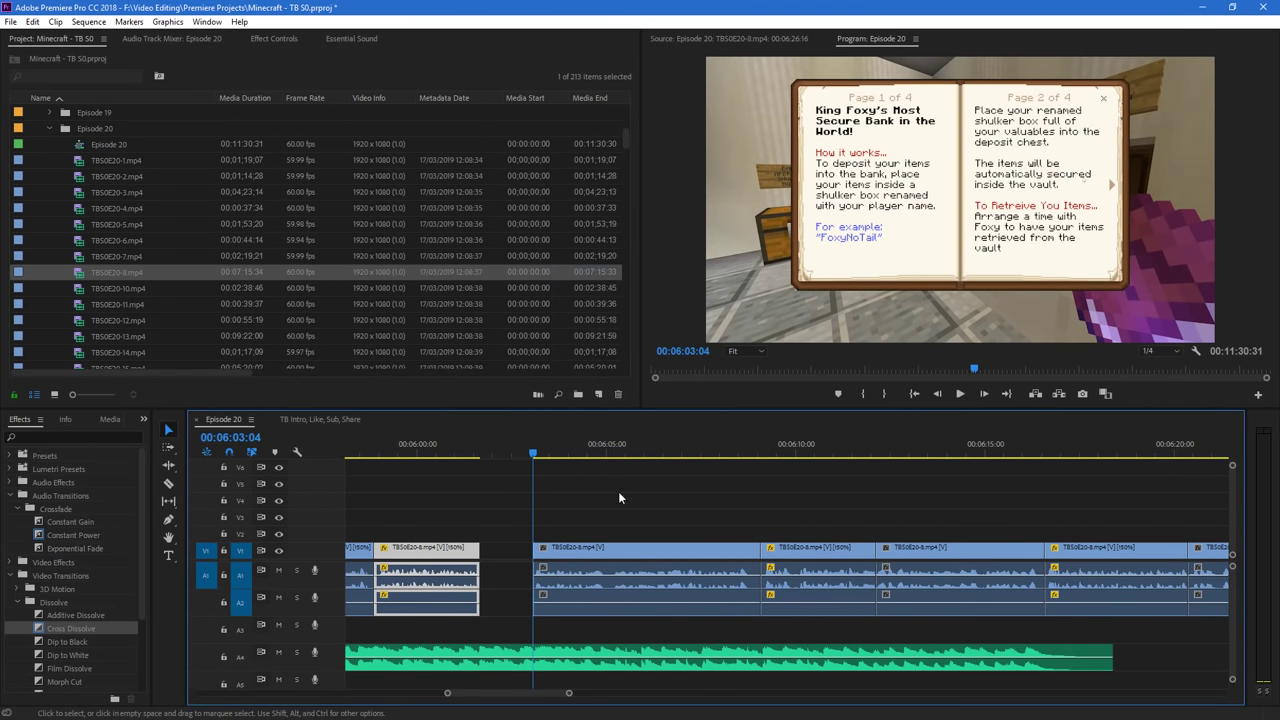
left_click(640, 490)
Drag the later clips and the last clip left to close the gaps, then view the whole sequence
left_click_drag(570, 695, 597, 703)
left_click_drag(832, 540, 804, 549)
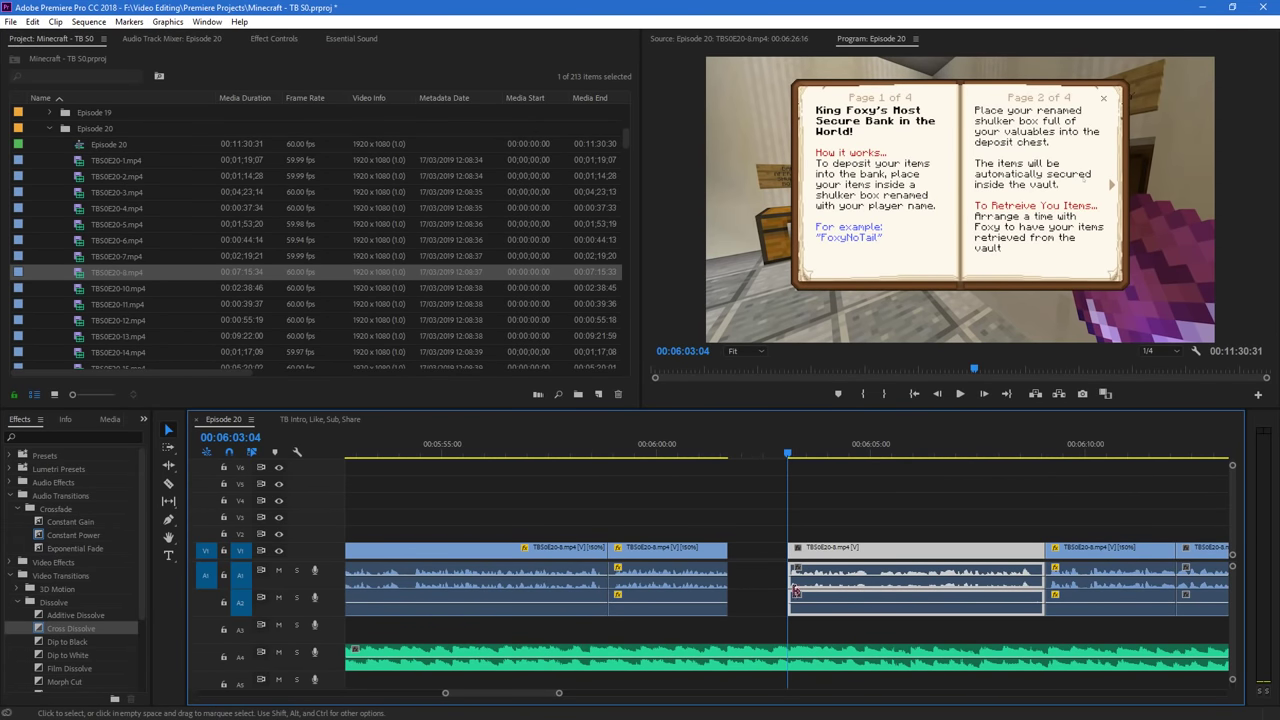
left_click_drag(559, 693, 661, 693)
left_click_drag(806, 509, 985, 614)
left_click_drag(810, 560, 798, 560)
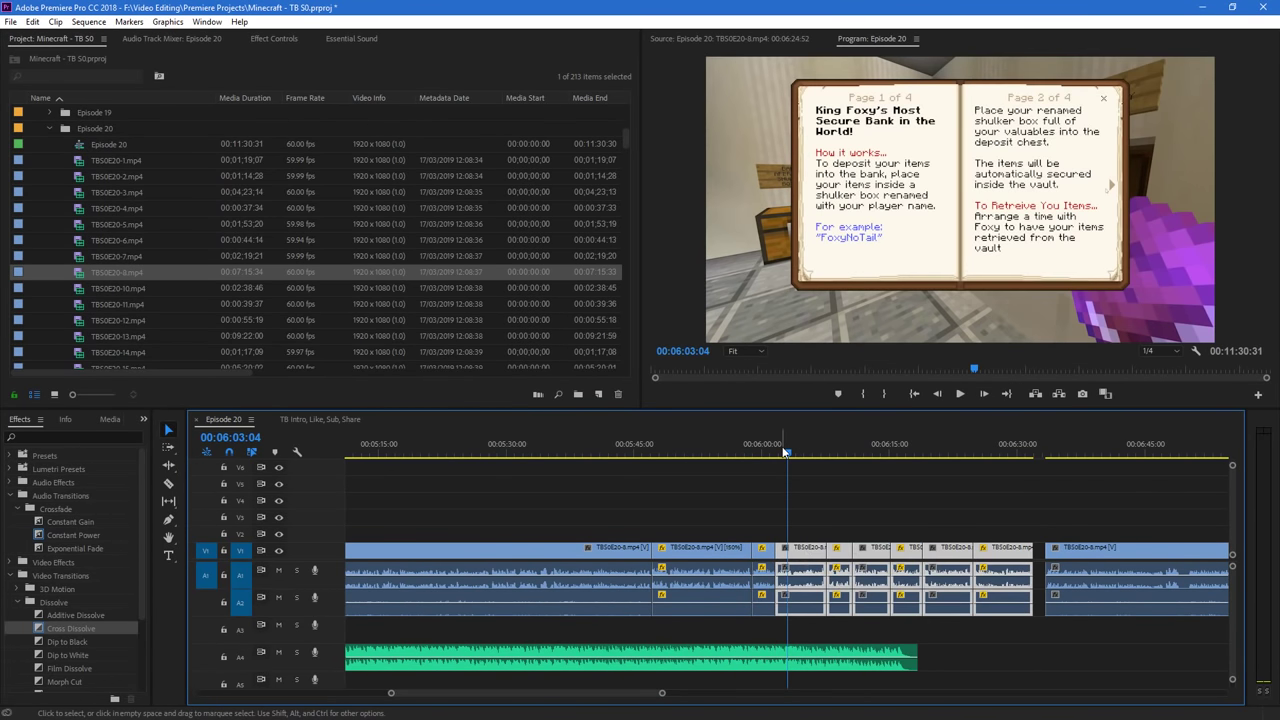
mouse_move(786, 451)
left_mouse_down()
mouse_move(763, 451)
mouse_move(775, 452)
left_mouse_up()
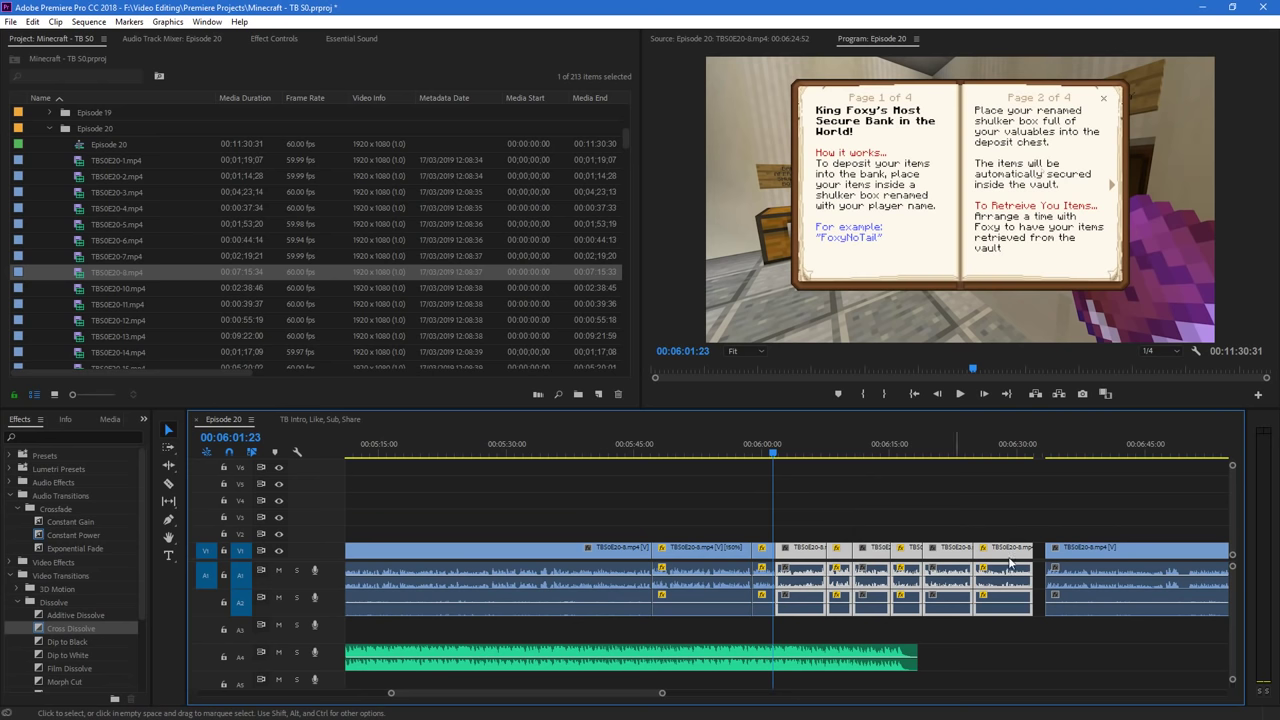
scroll(860, 519, "down", 2)
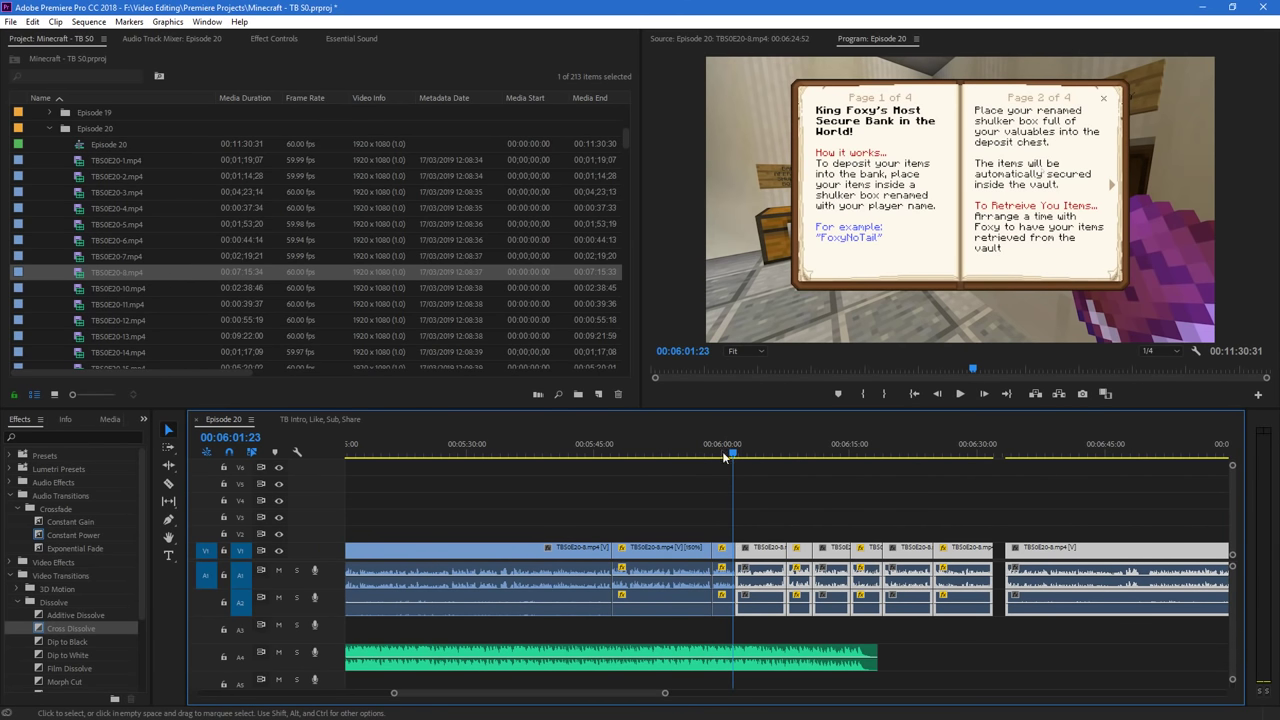
left_click(1034, 512)
left_click_drag(1037, 555, 1024, 556)
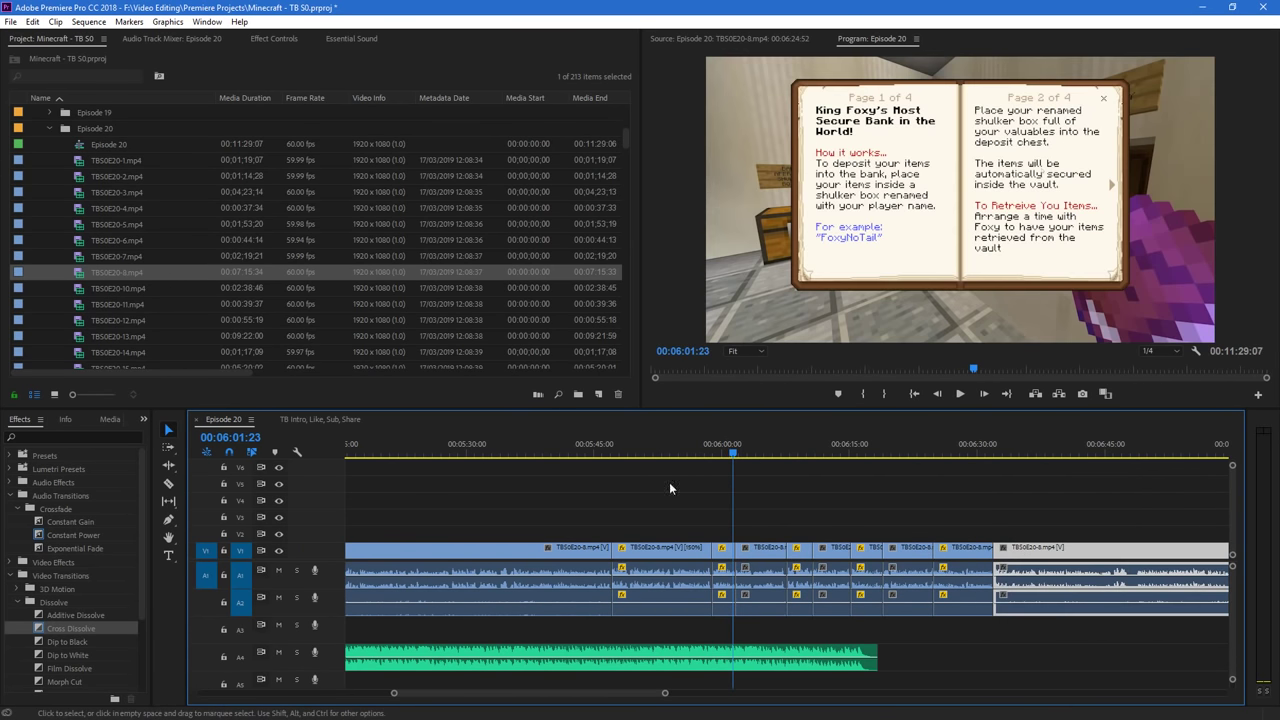
left_click_drag(665, 693, 1120, 694)
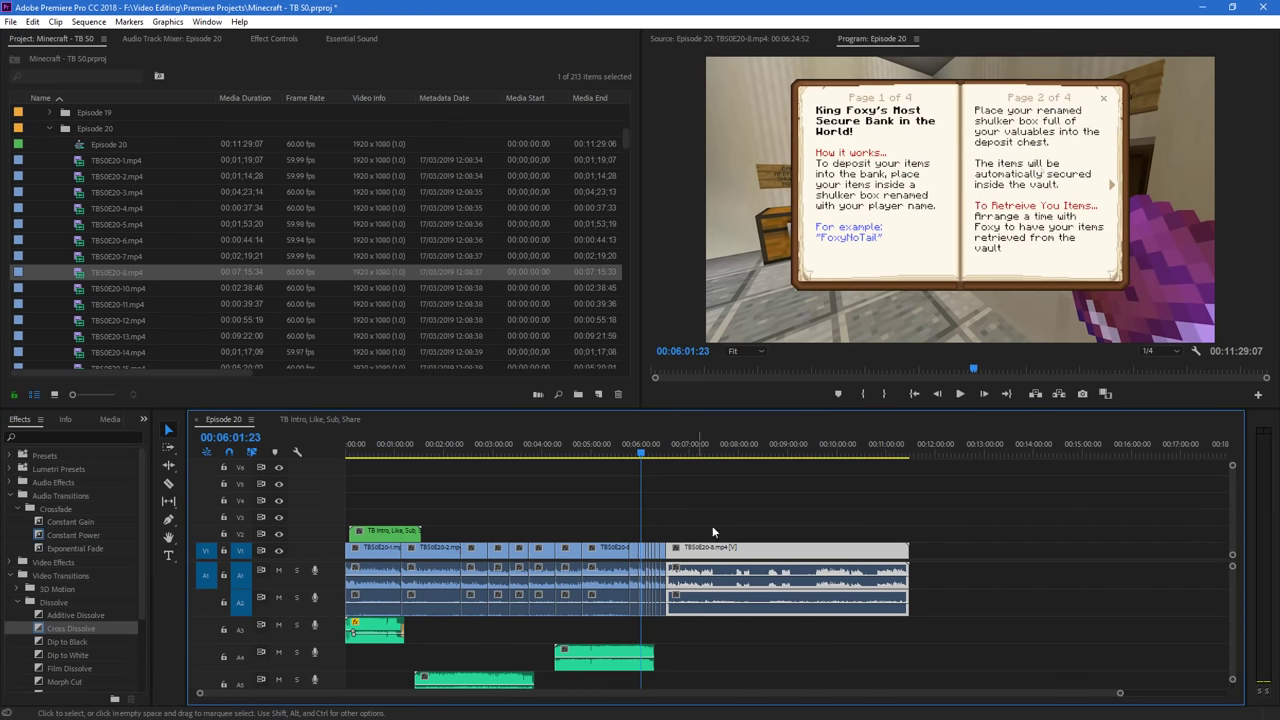
Open the Episode 17 sequence from its Project panel folder
left_click_drag(627, 142, 629, 124)
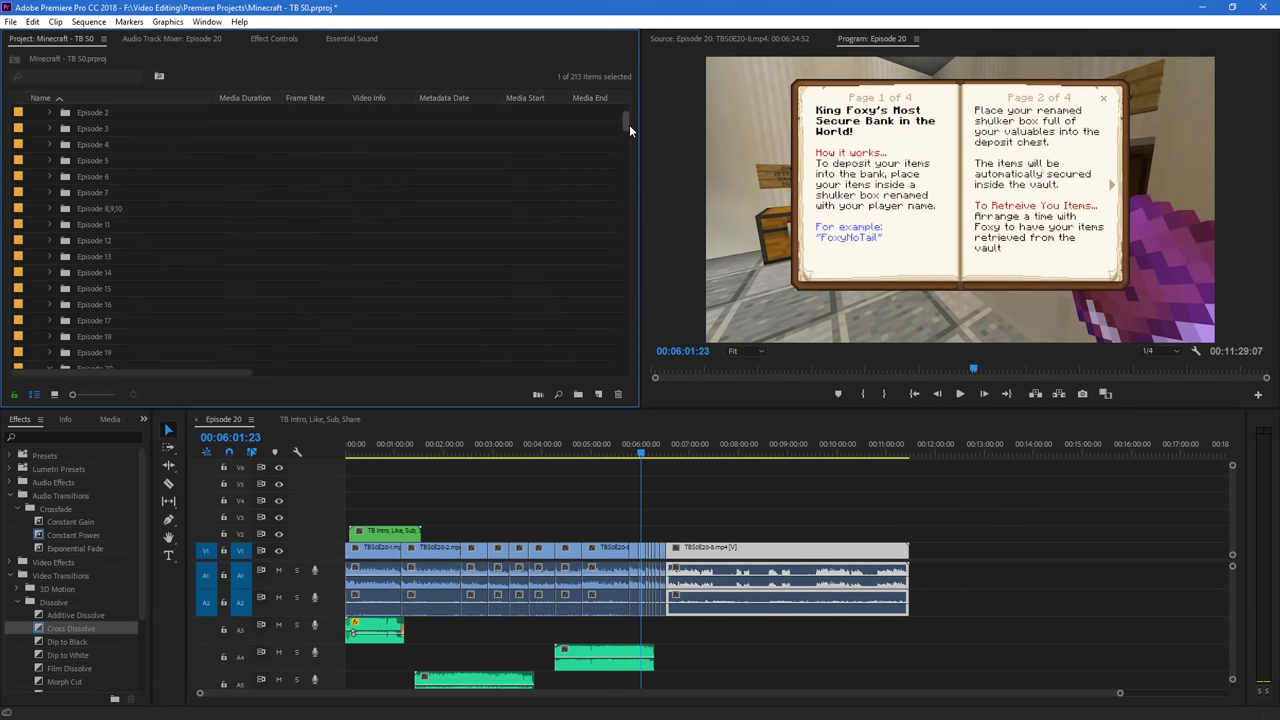
scroll(178, 308, "down", 1)
left_click(46, 287)
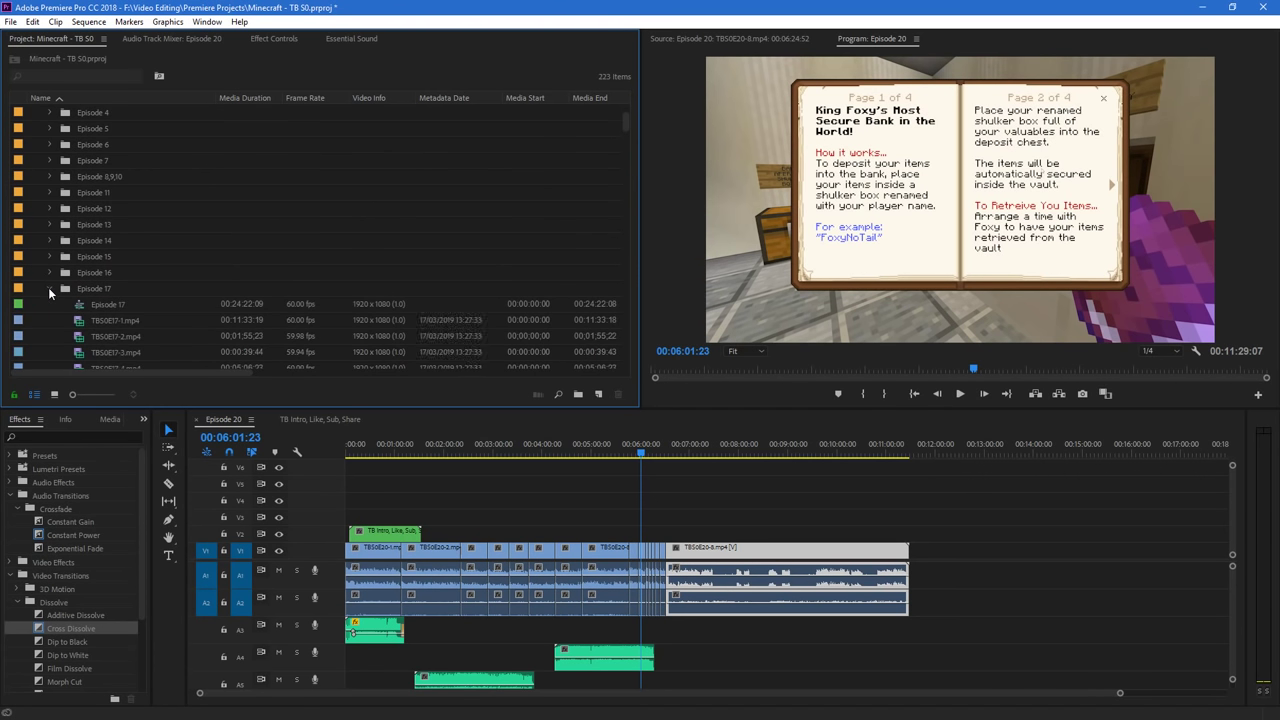
scroll(50, 286, "down", 1)
double_click(77, 272)
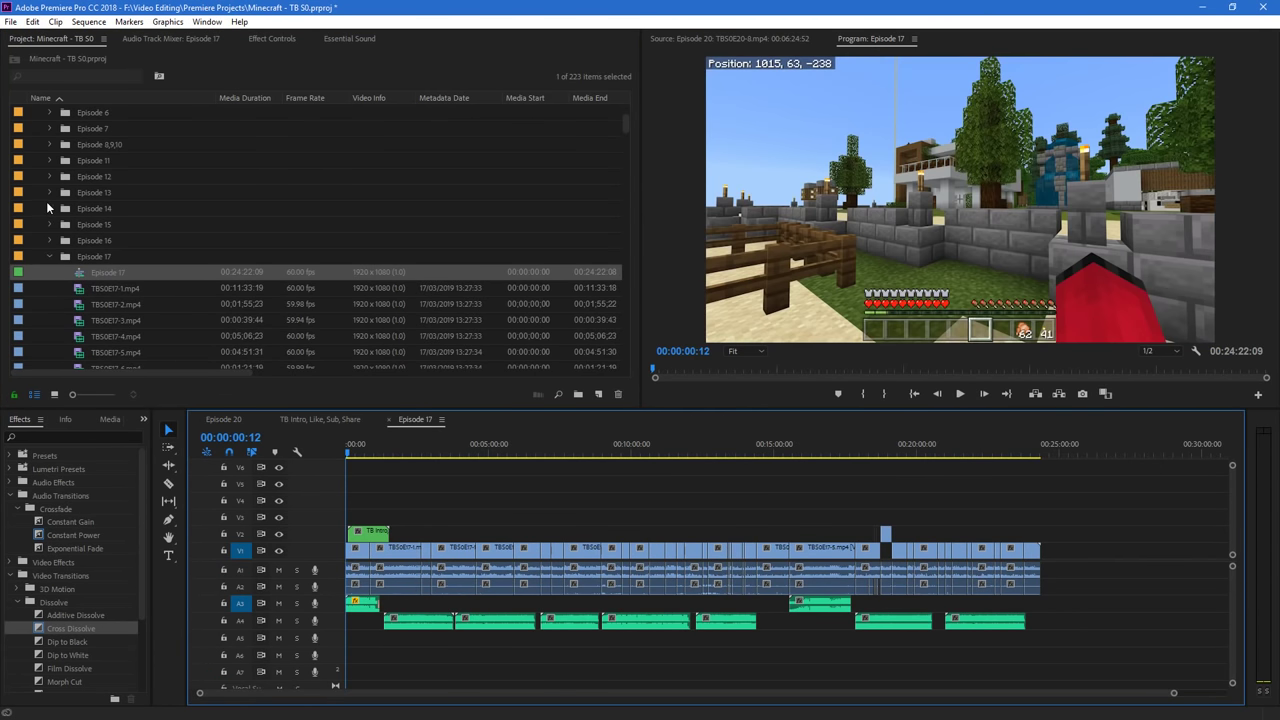
scroll(46, 201, "down", 2)
scroll(60, 215, "up", 1)
left_click(50, 225)
Open the Episode 16, EP16-Previously Copy 01, Ep16-Hospital-ZloyJoke and Ep16-Hospital-Wake sequences
left_click(50, 208)
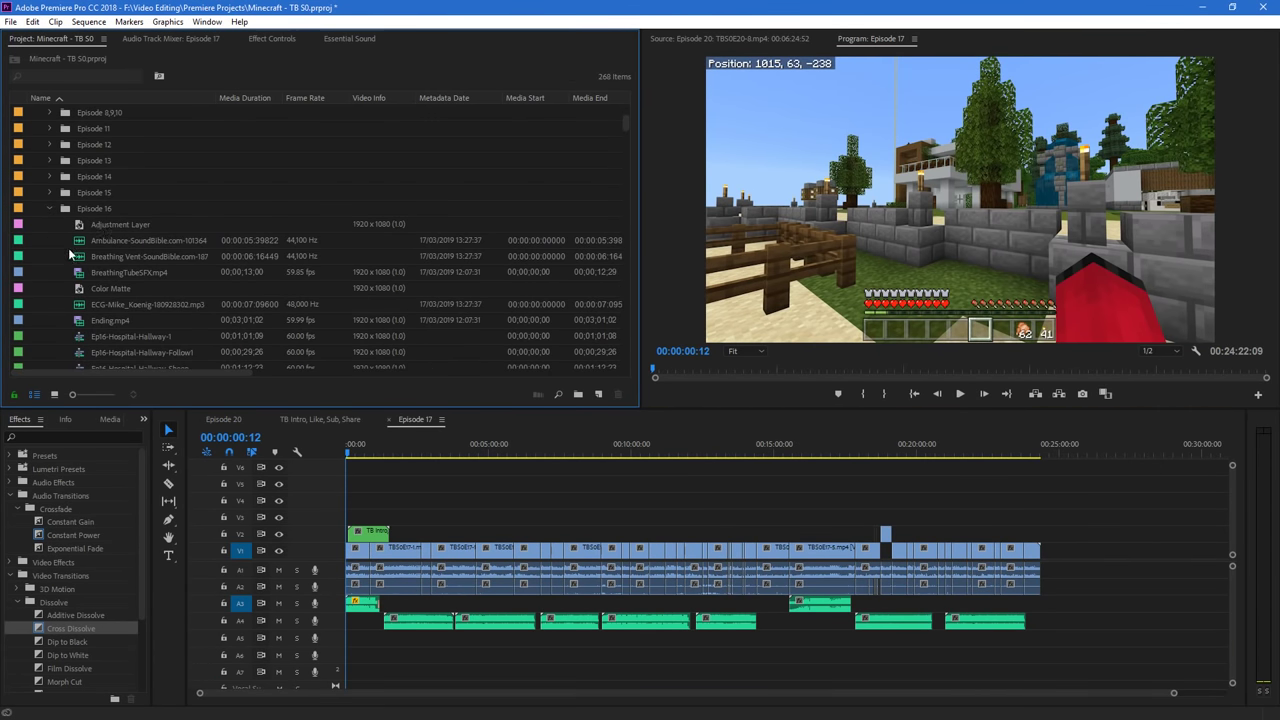
scroll(85, 280, "down", 10)
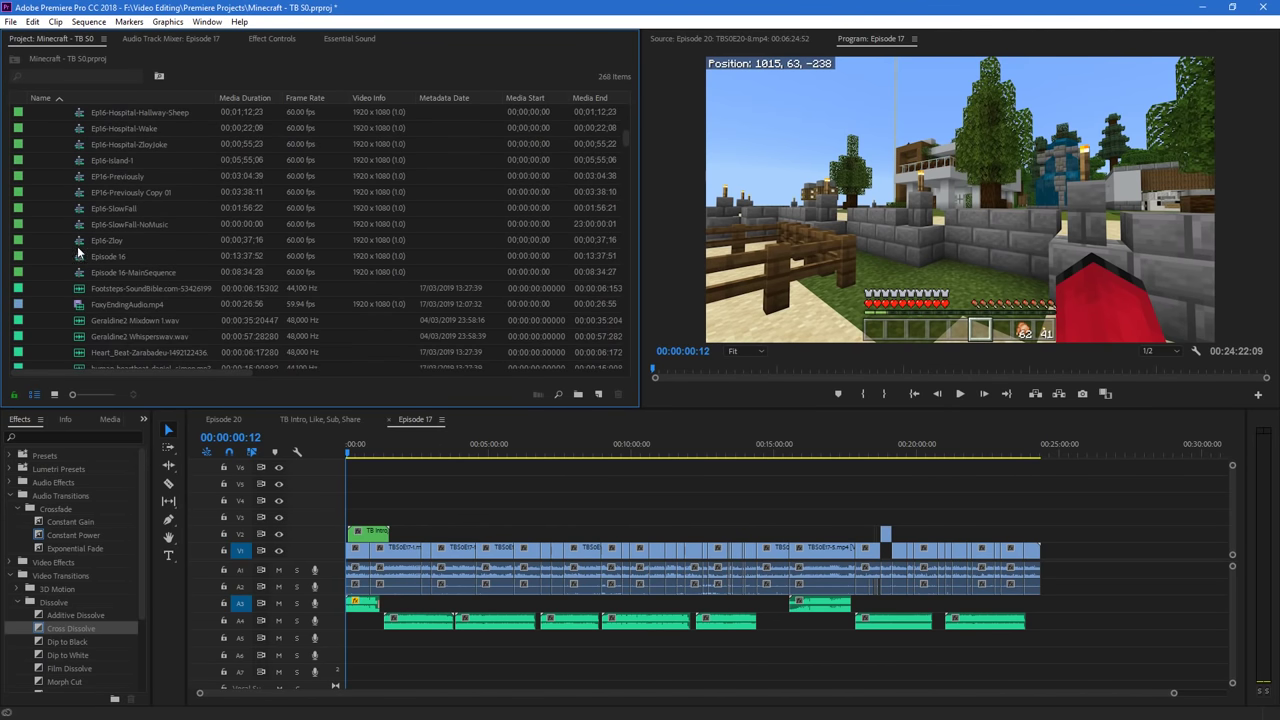
scroll(82, 236, "up", 6)
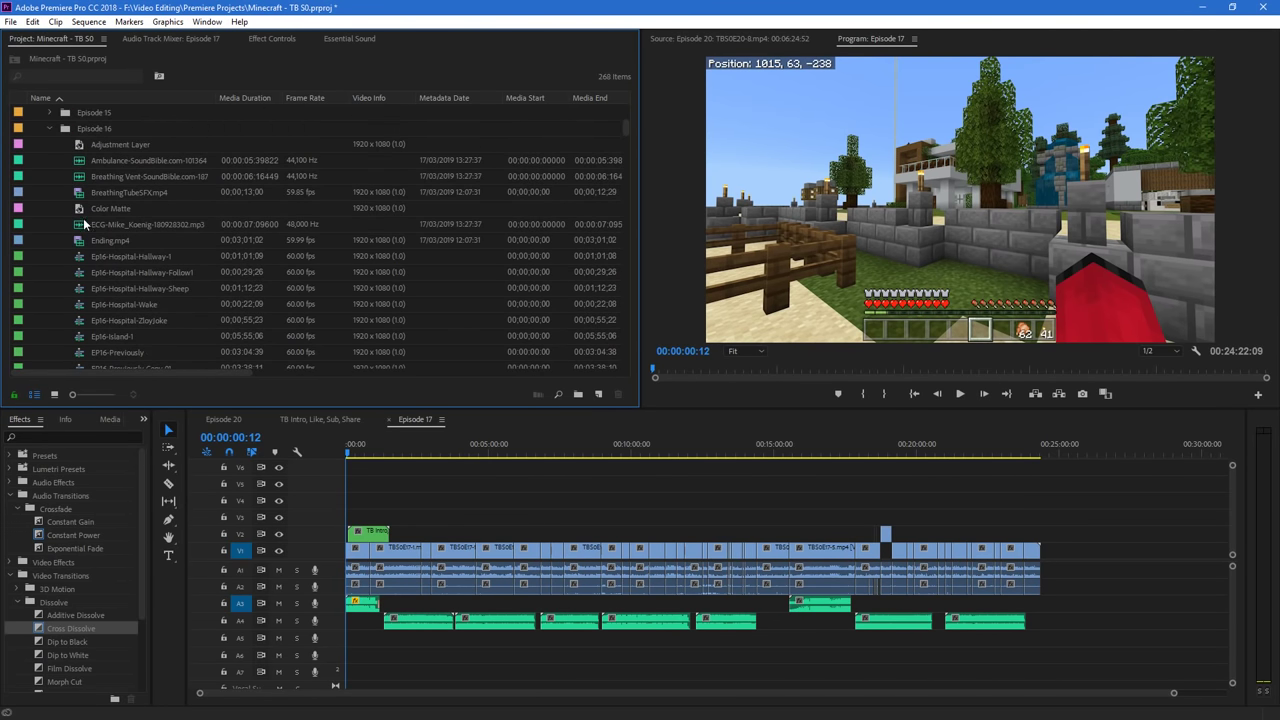
scroll(124, 241, "down", 2)
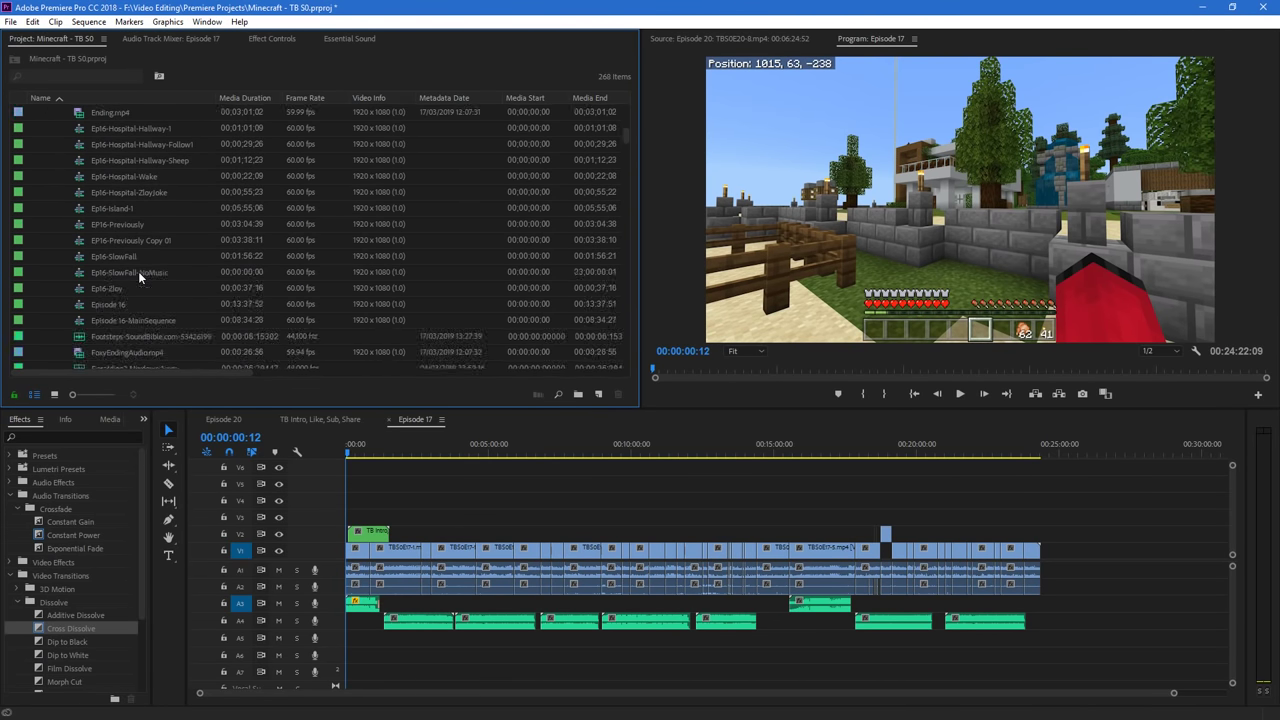
double_click(87, 305)
double_click(94, 240)
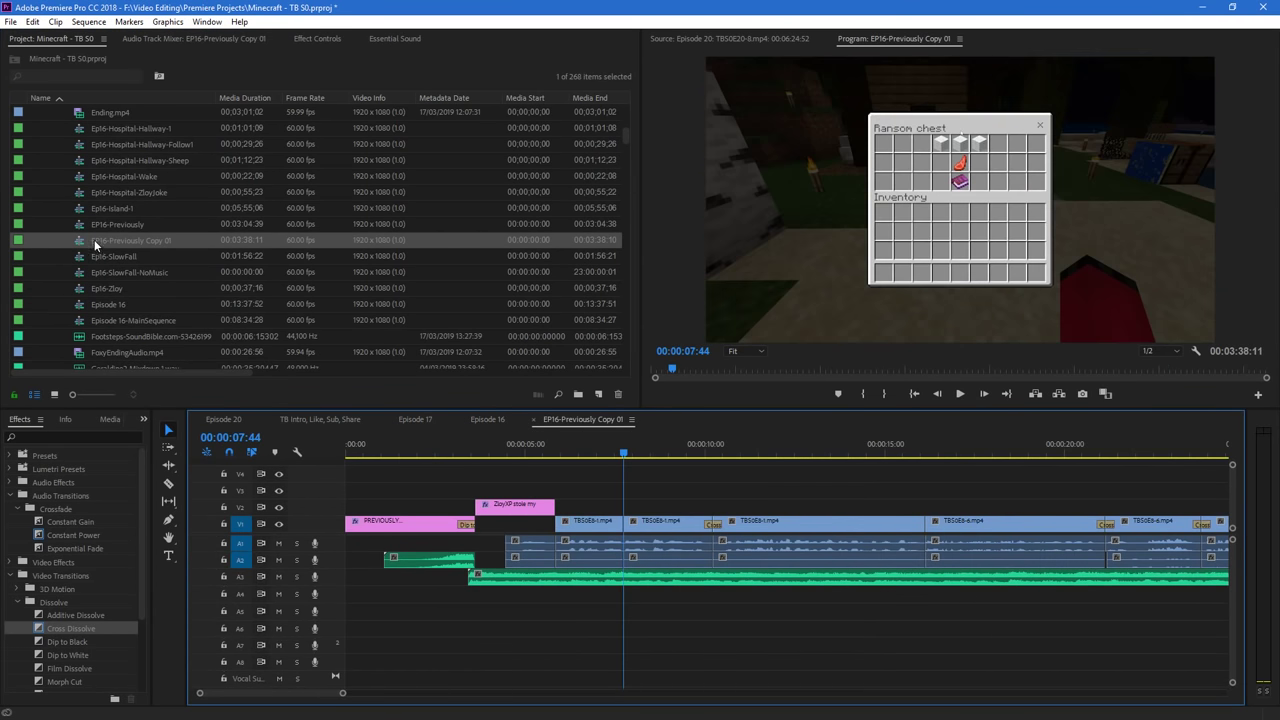
scroll(89, 209, "up", 2)
double_click(77, 222)
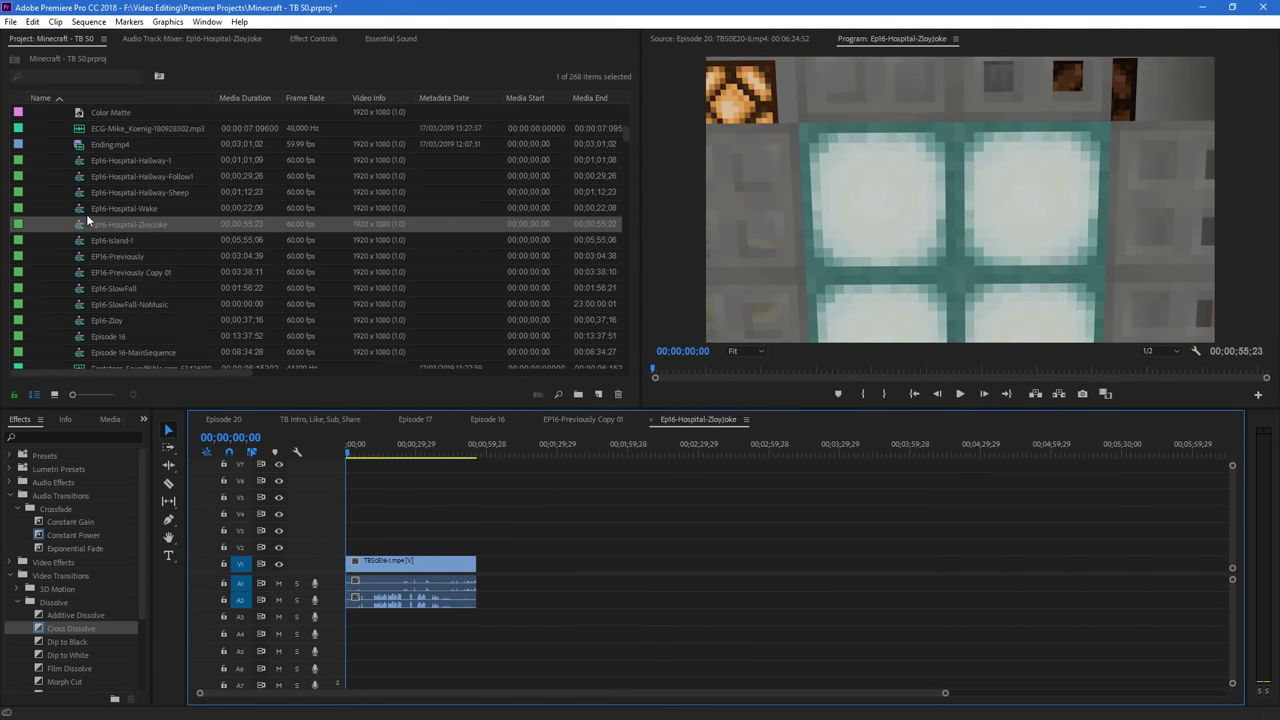
left_click(91, 207)
double_click(91, 207)
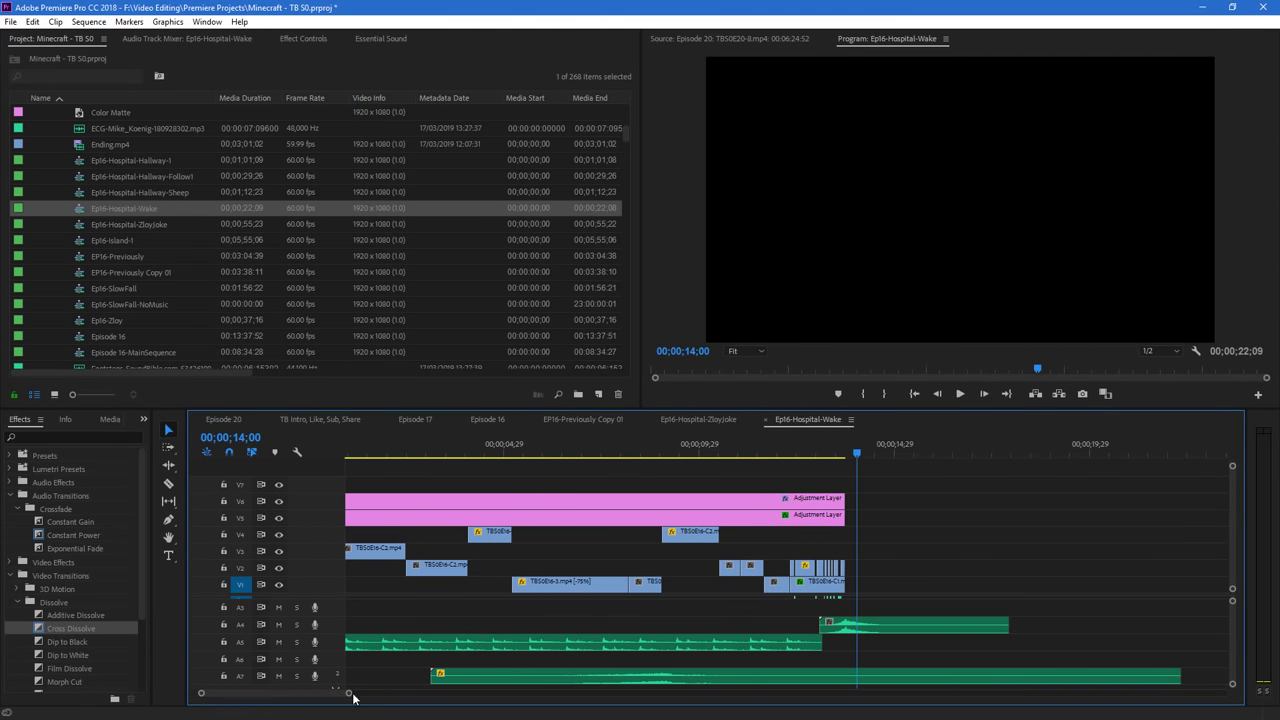
Open Ep16-Hospital-Hallway-Sheep, bring it to the front, and close the unneeded reference sequences
left_click_drag(354, 694, 404, 693)
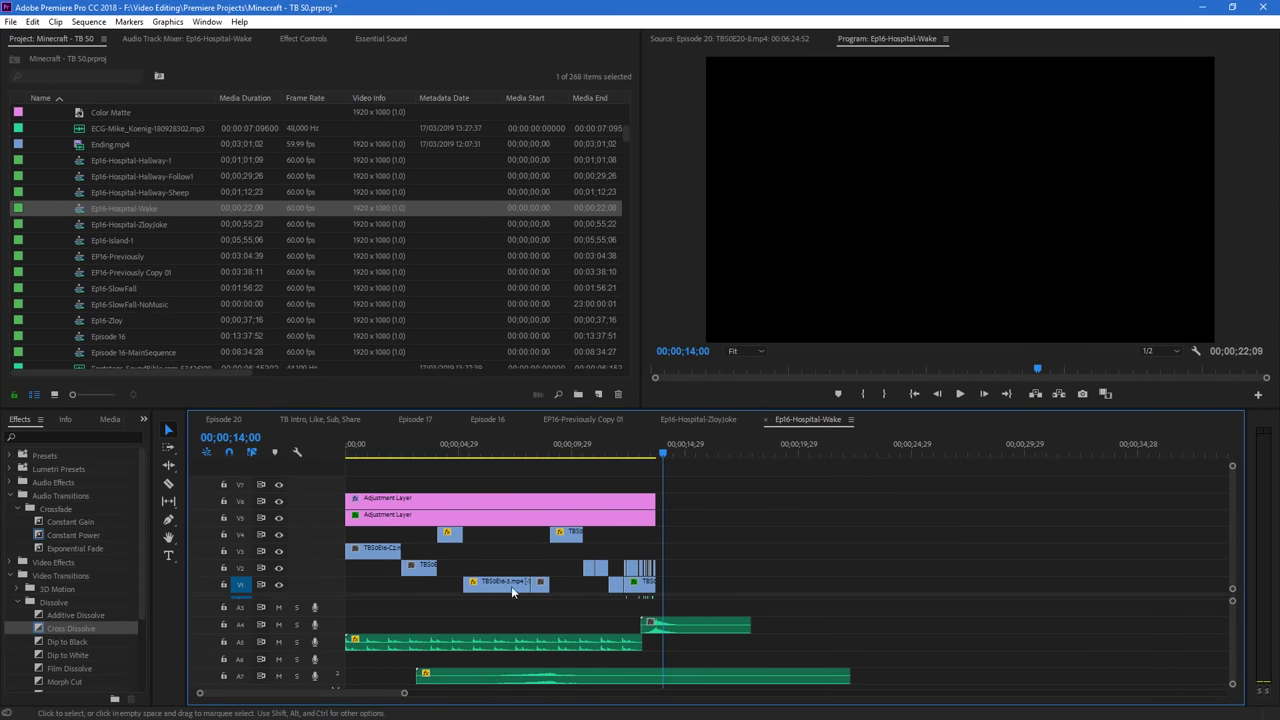
left_click(76, 196)
double_click(76, 196)
left_click(575, 420)
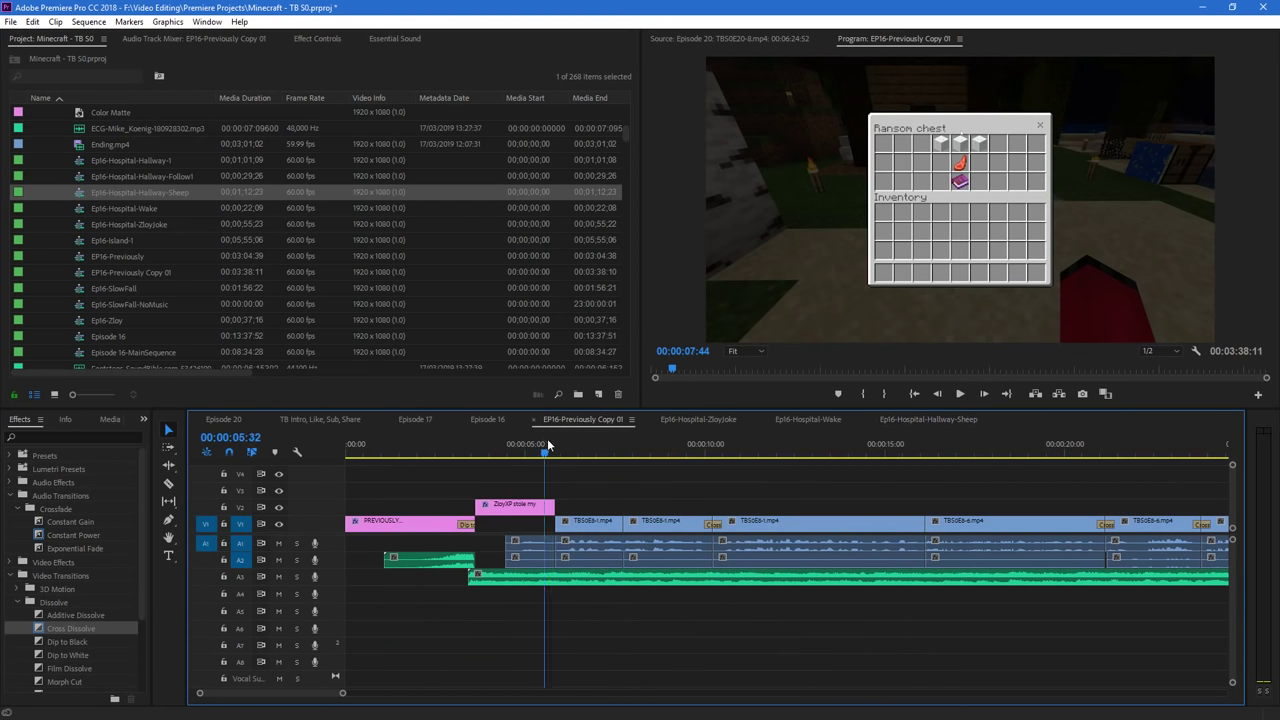
left_click(911, 419)
left_click(269, 419)
left_click(269, 419)
left_click(269, 419)
left_click(269, 419)
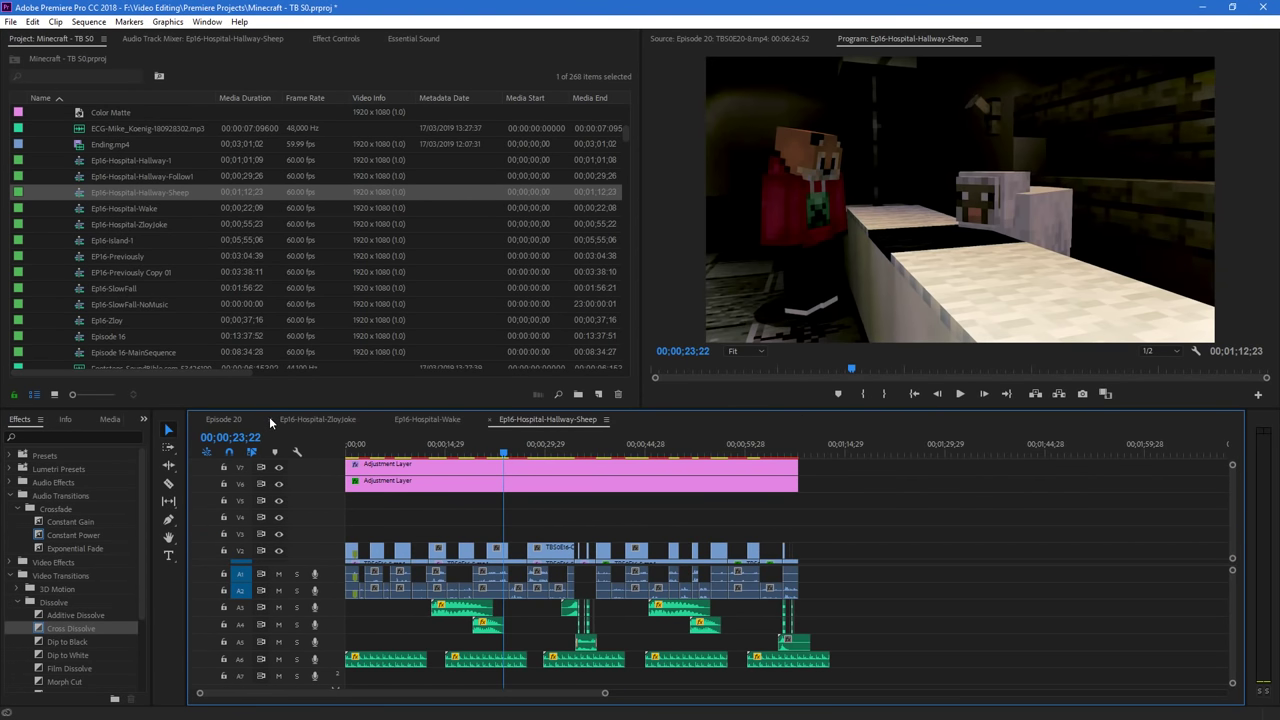
left_click(269, 419)
left_click(269, 419)
left_click(269, 419)
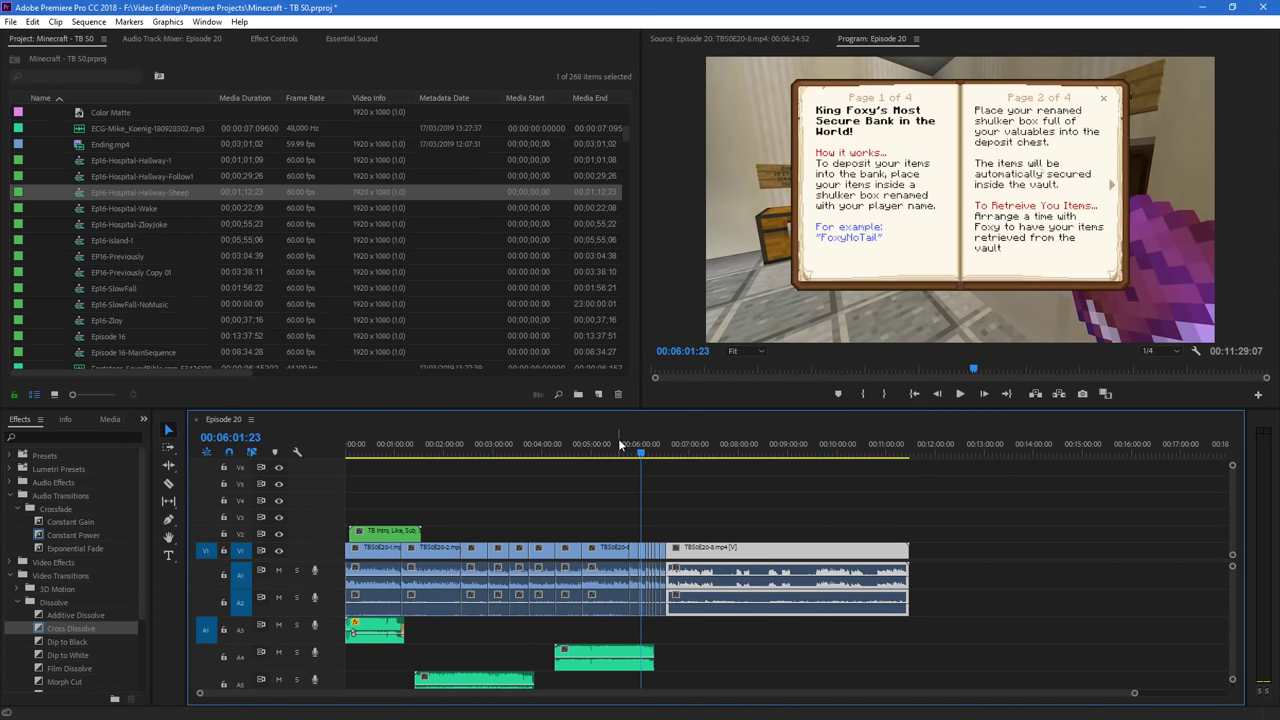
Play Episode 20 while zooming the timeline in on the clips near 06:00
key("space")
left_click_drag(1140, 700, 763, 702)
scroll(705, 582, "down", 5)
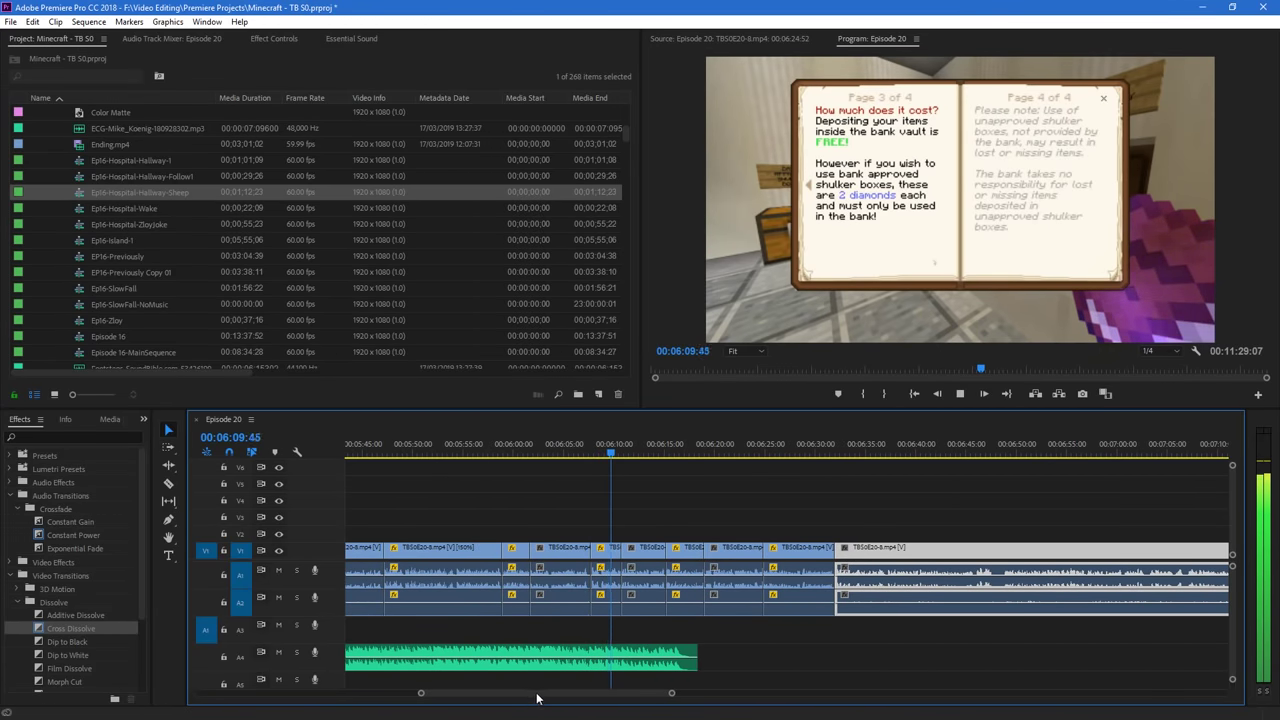
scroll(566, 658, "down", 3)
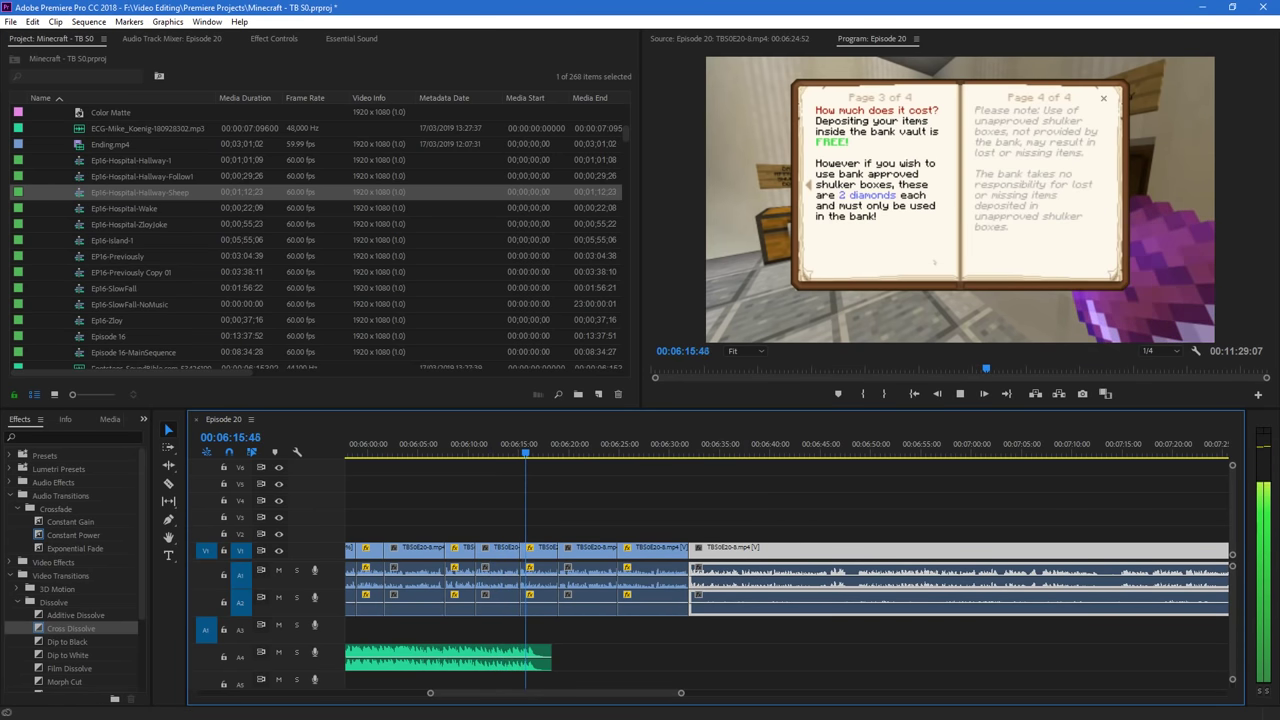
Stop at 06:16 and give the two short clips there 150% speed
key("space")
right_click(543, 553)
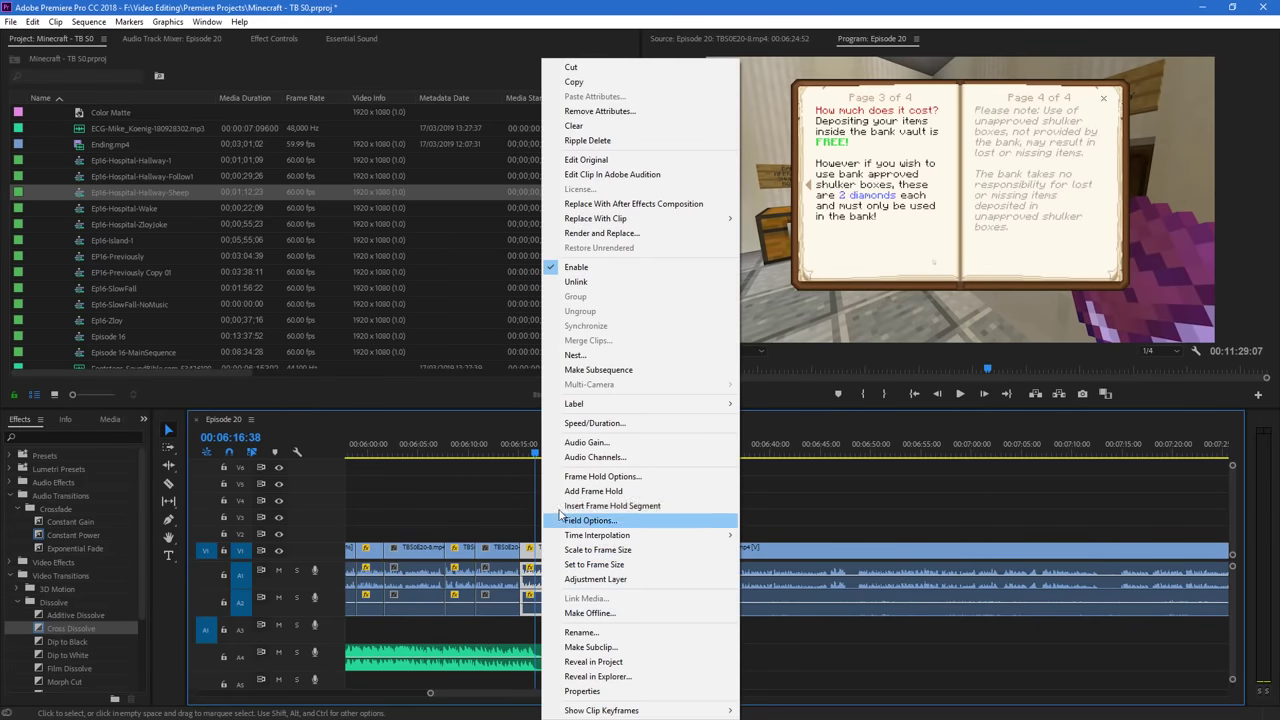
left_click(578, 460)
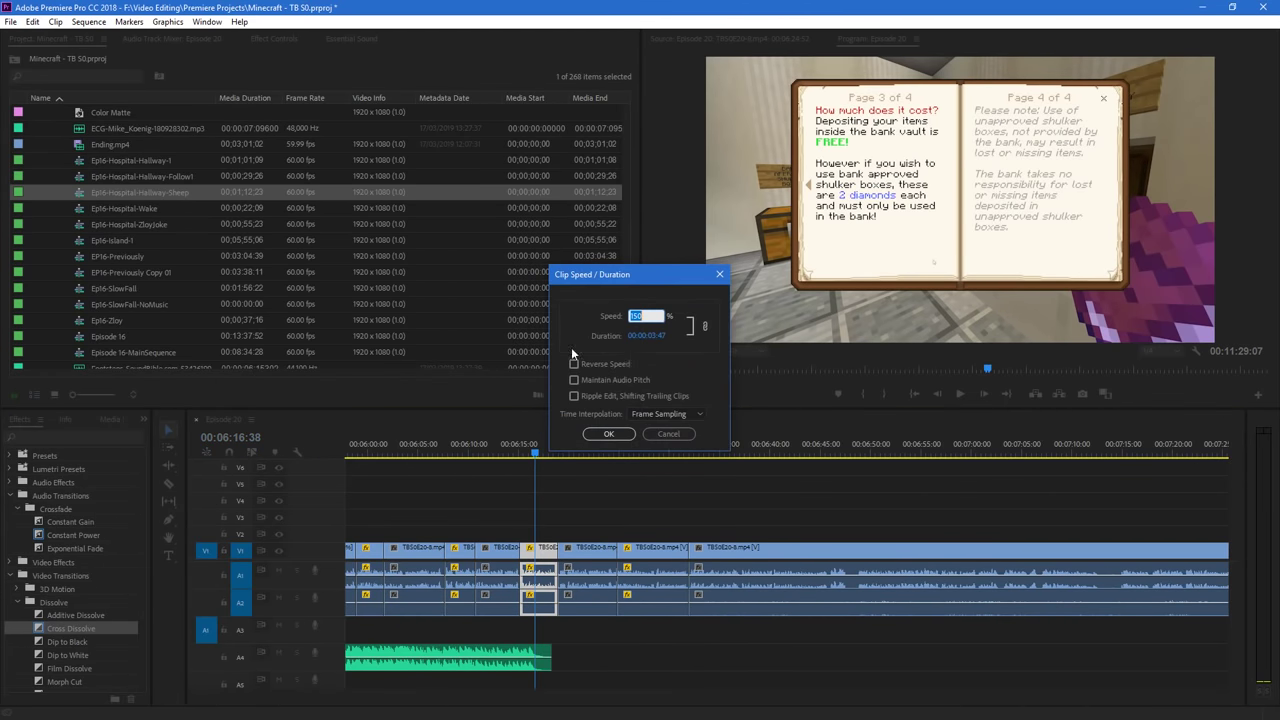
left_click(609, 434)
right_click(659, 553)
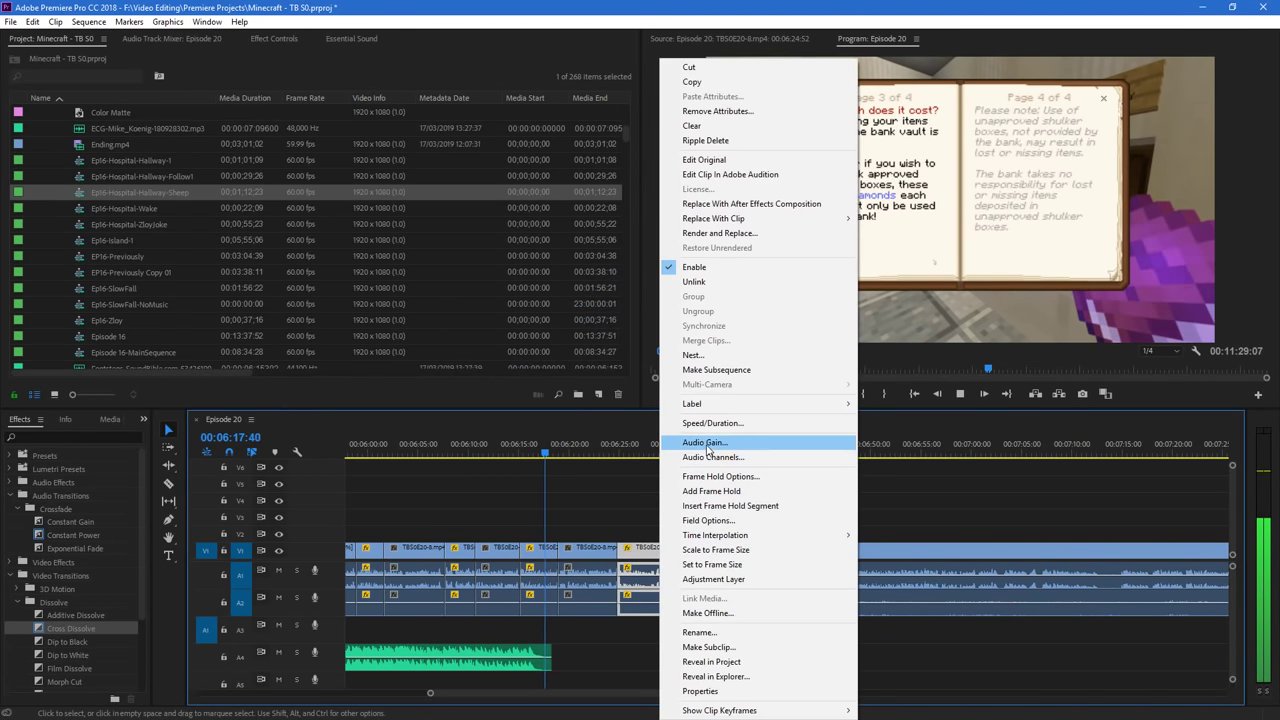
left_click(694, 456)
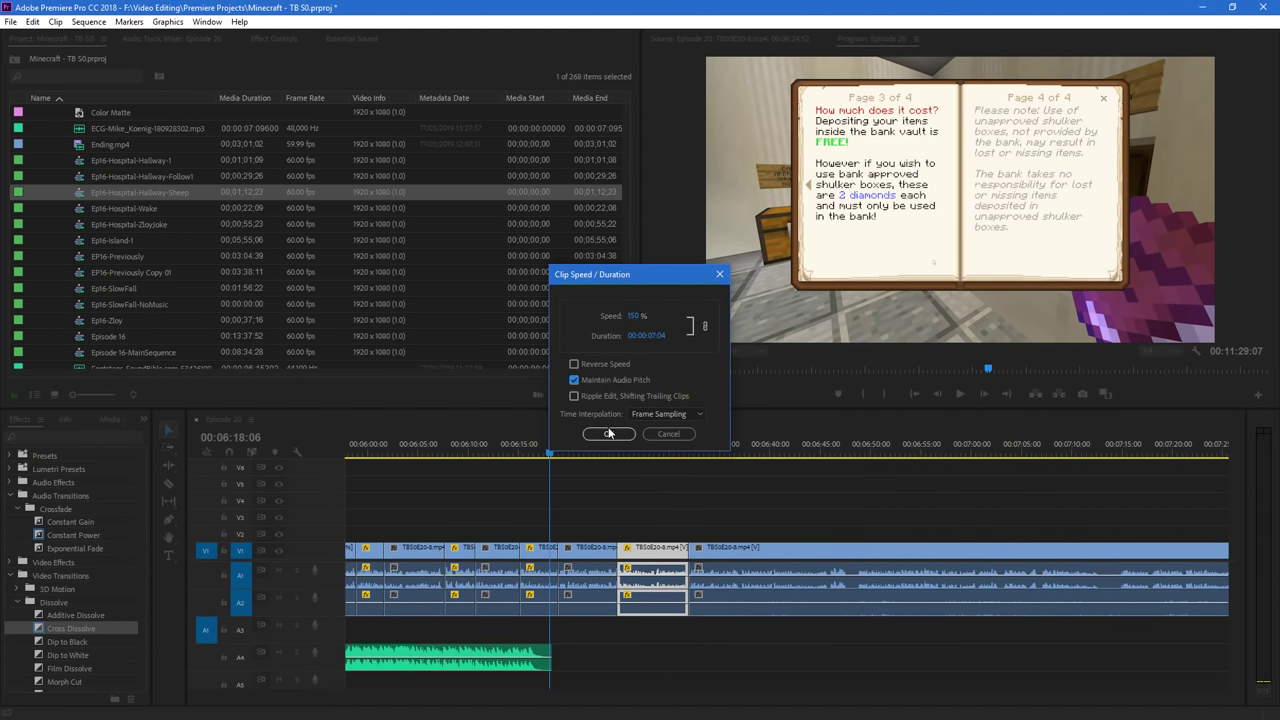
left_click(609, 434)
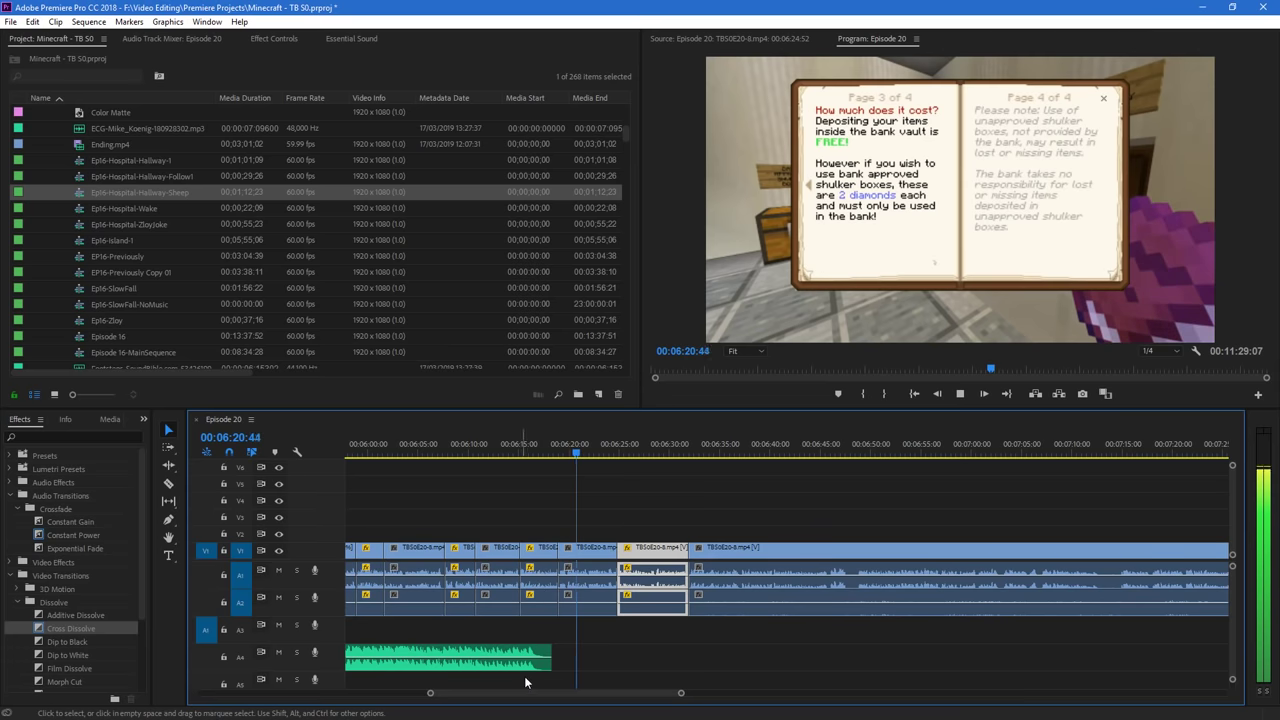
left_click_drag(535, 693, 547, 692)
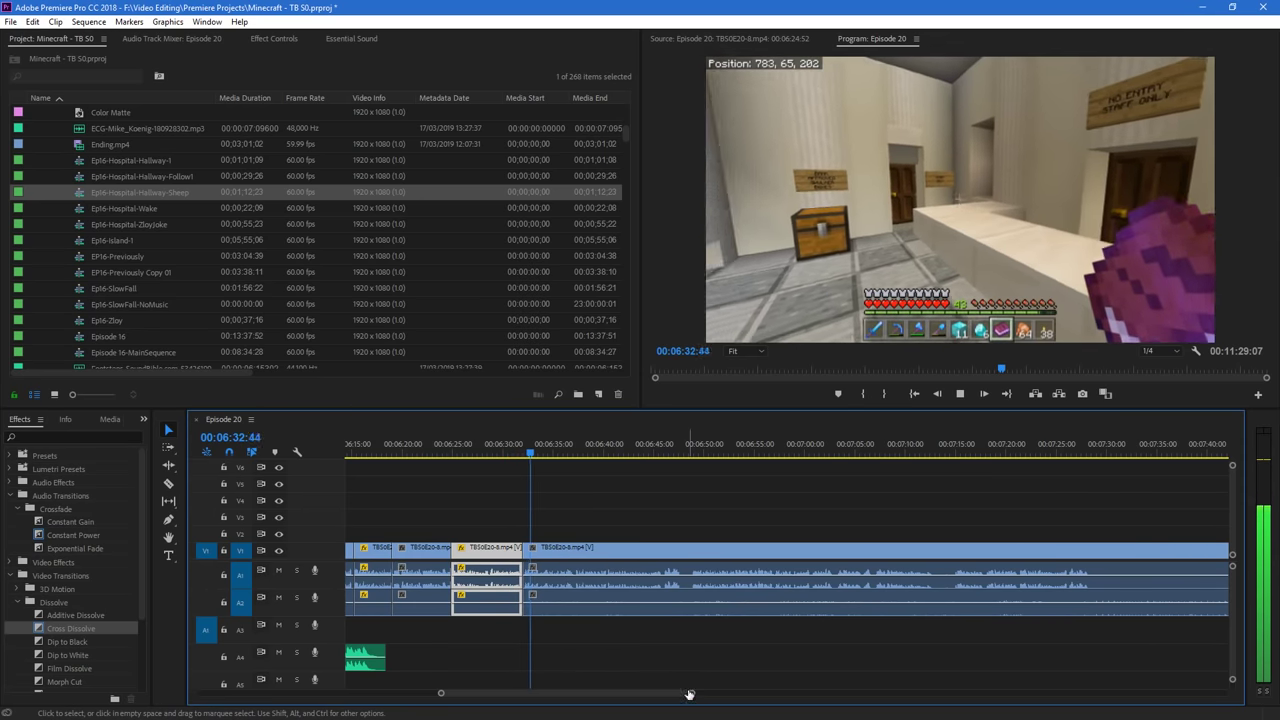
mouse_move(690, 693)
left_mouse_down()
mouse_move(775, 695)
mouse_move(666, 697)
left_mouse_up()
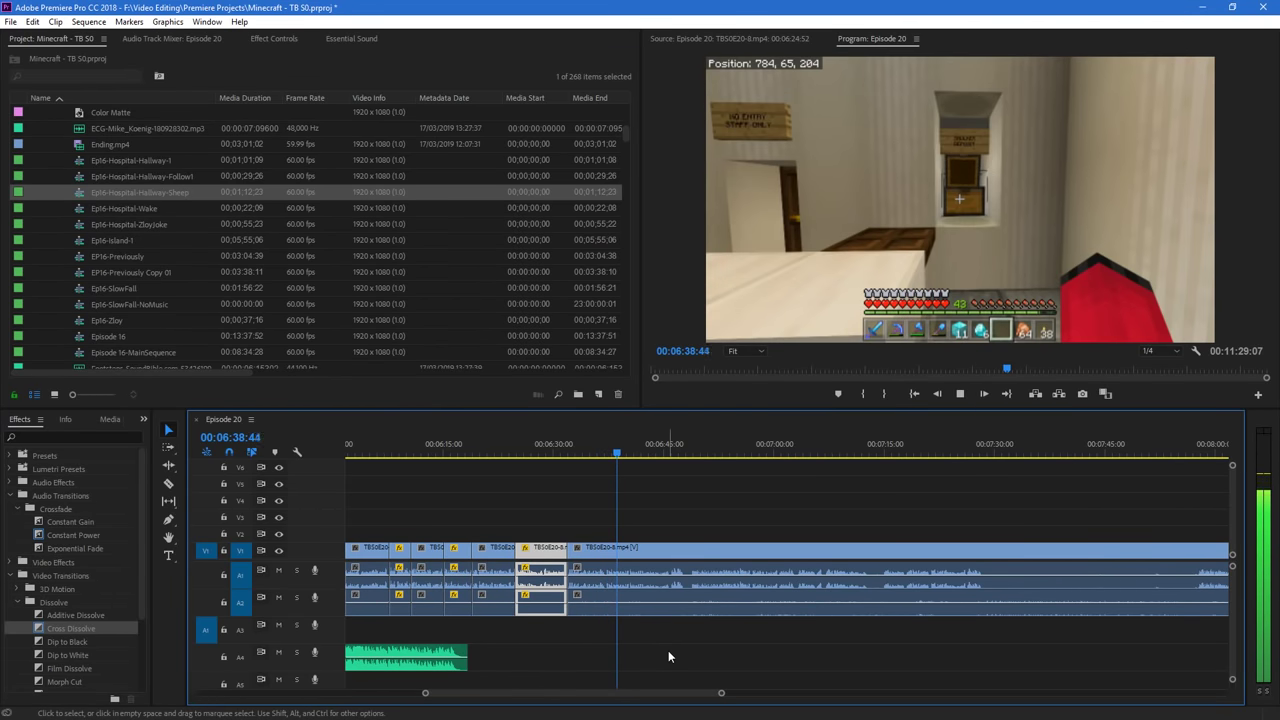
left_click_drag(718, 696, 609, 697)
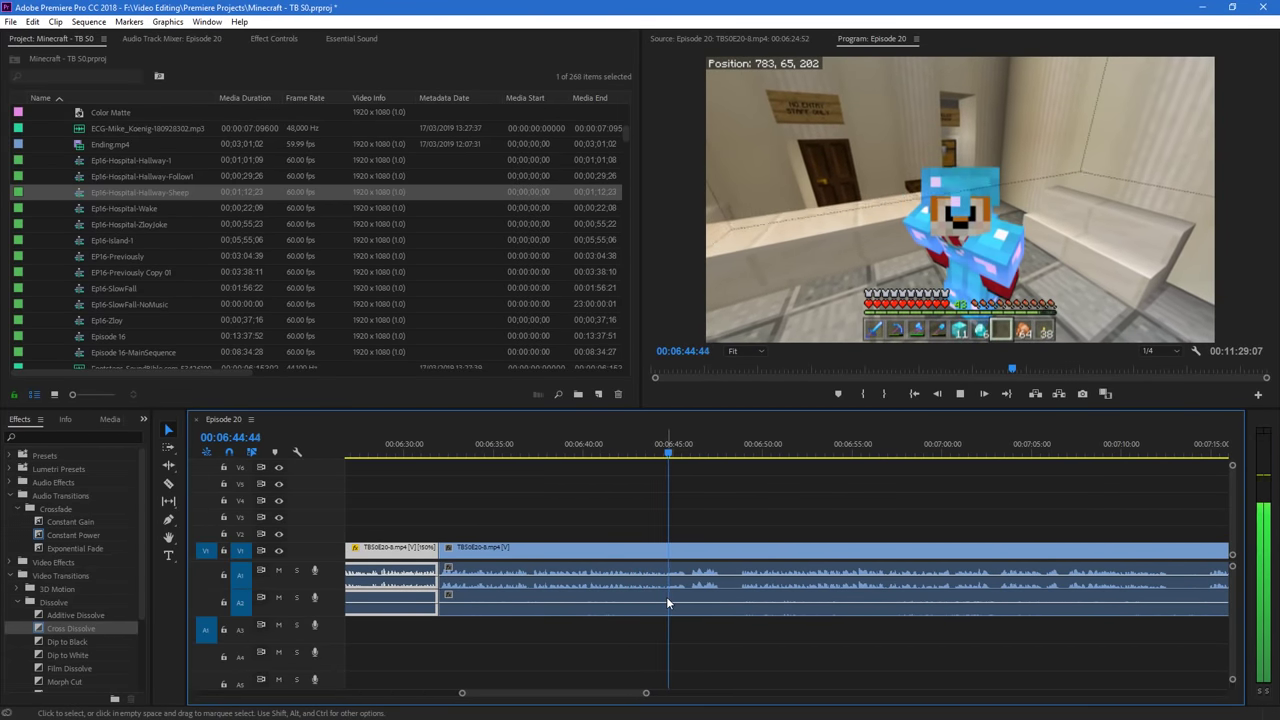
Razor the hallway clip at about 06:46, close the gap, and replay from 06:45
key("c")
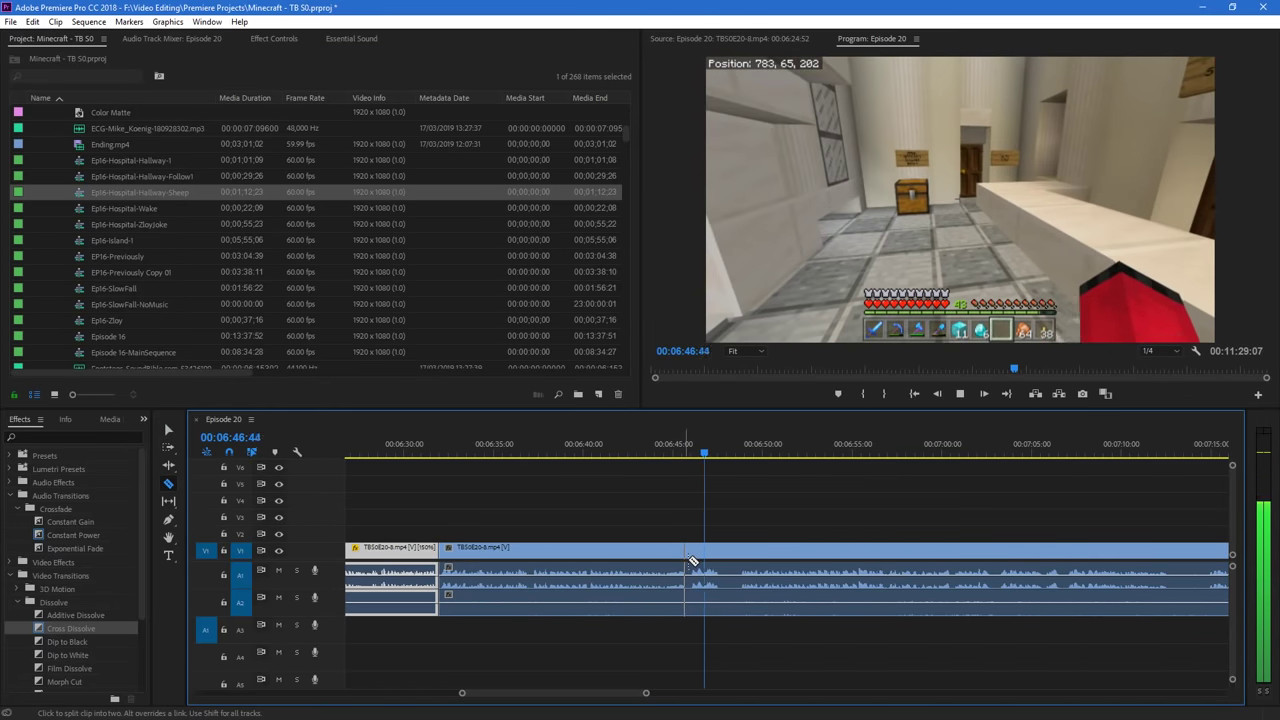
left_click(689, 551)
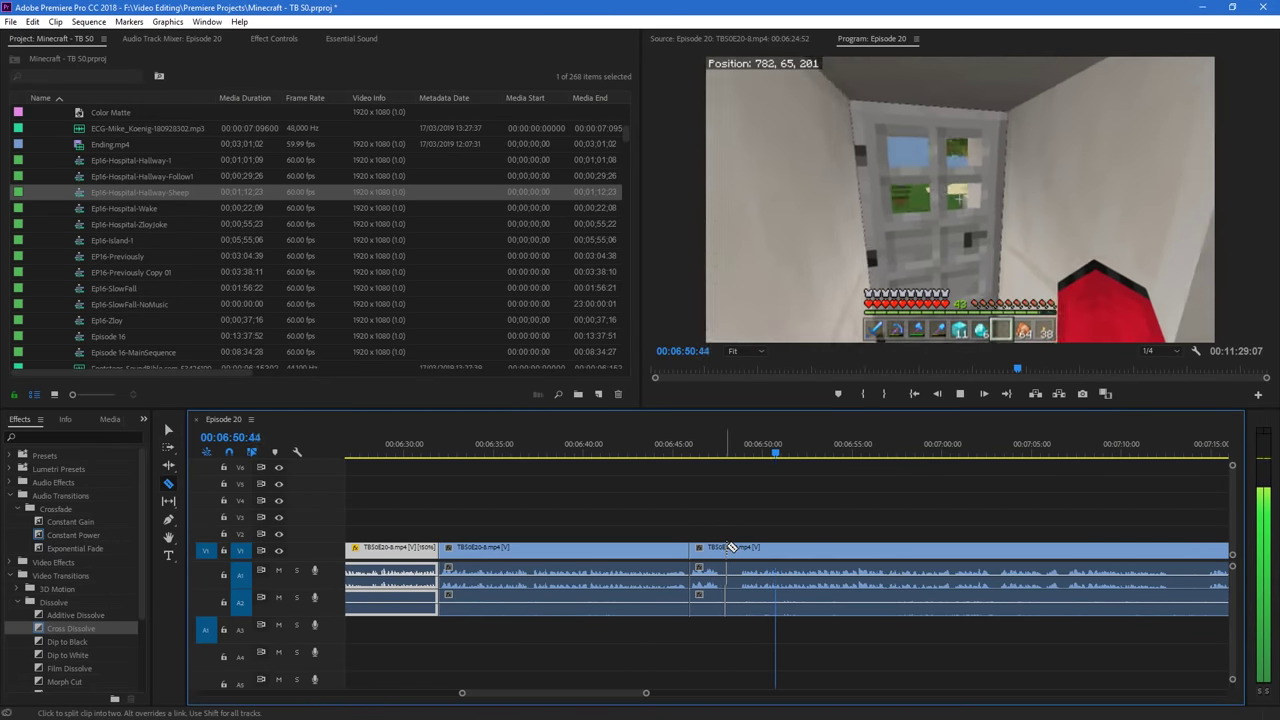
key("space")
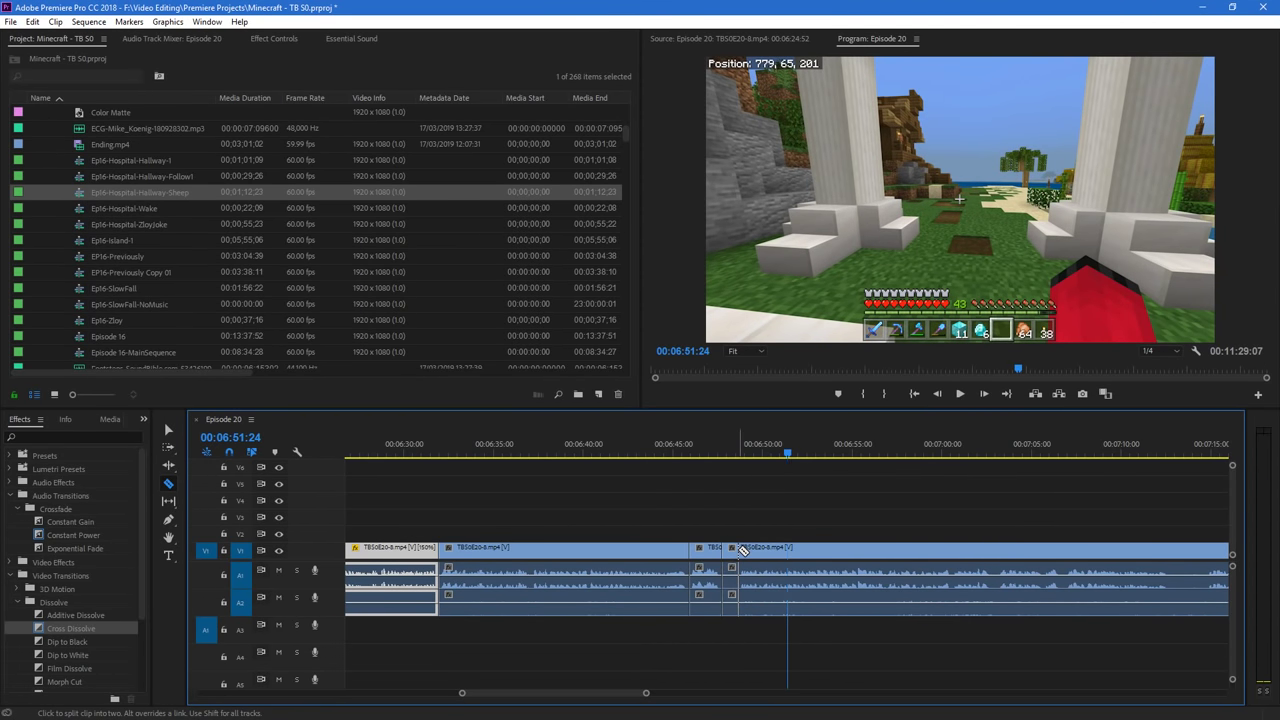
key("v")
left_click_drag(743, 551, 748, 561)
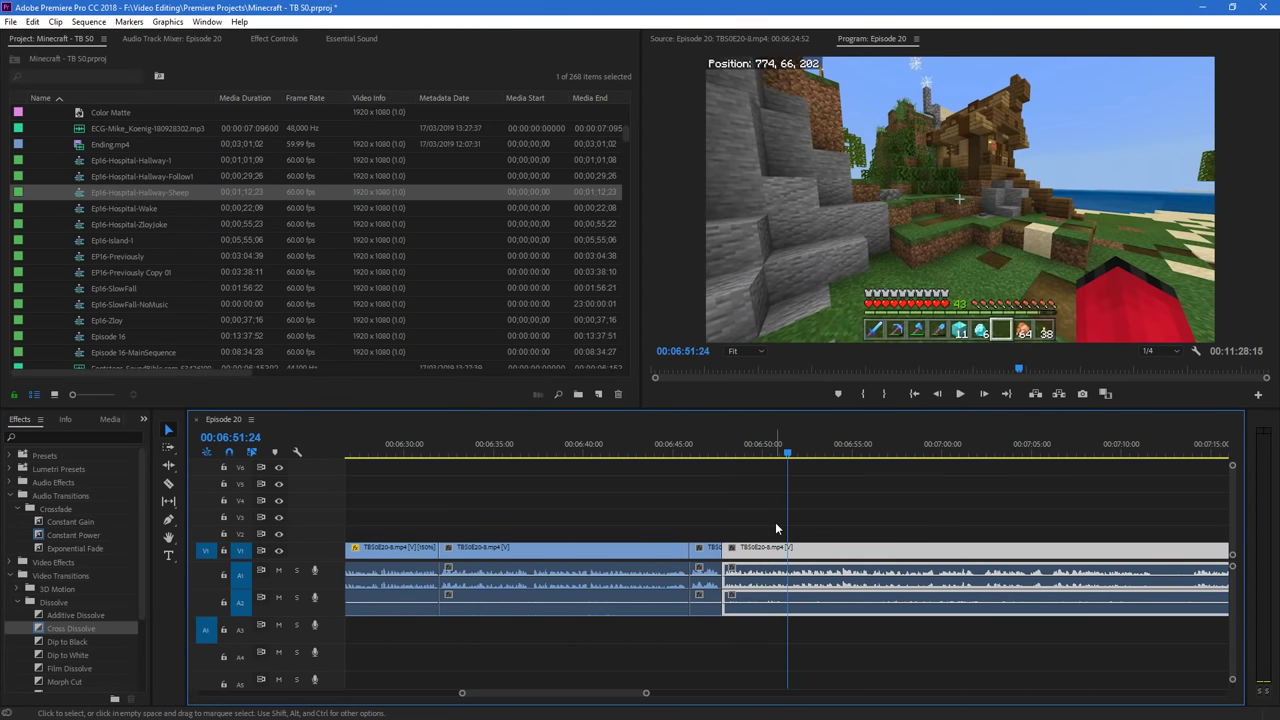
left_click(681, 453)
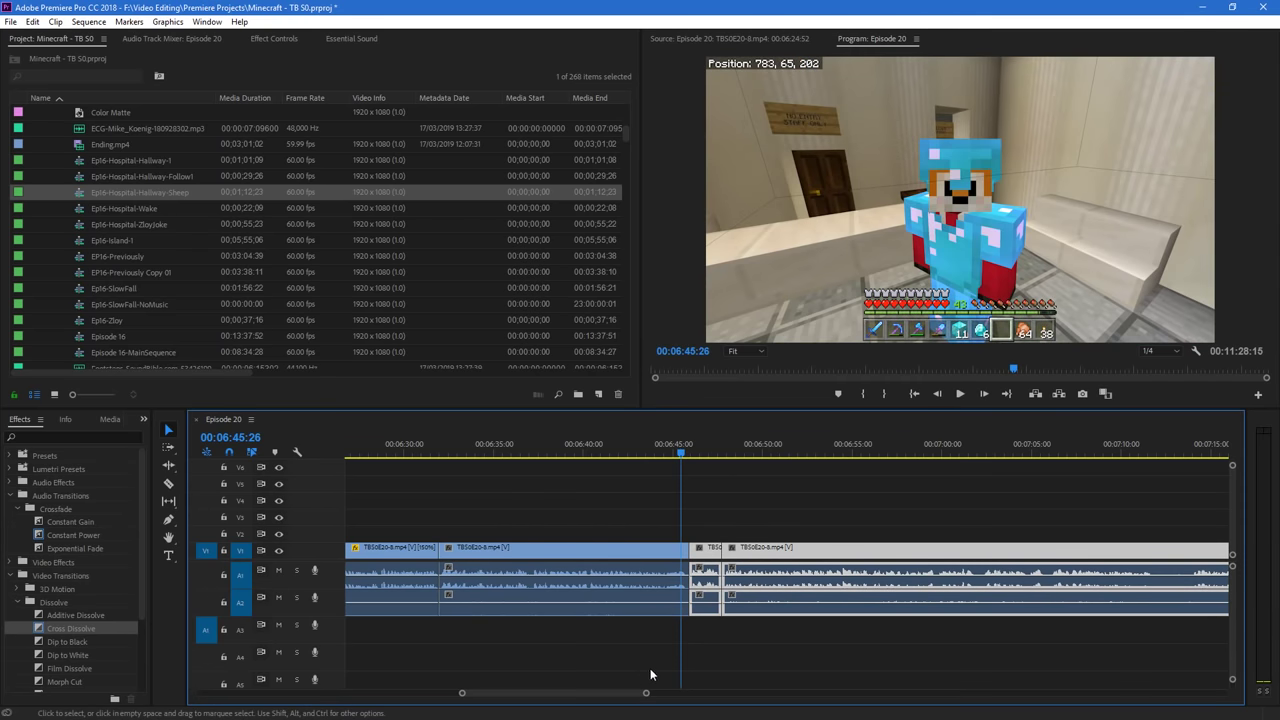
key("space")
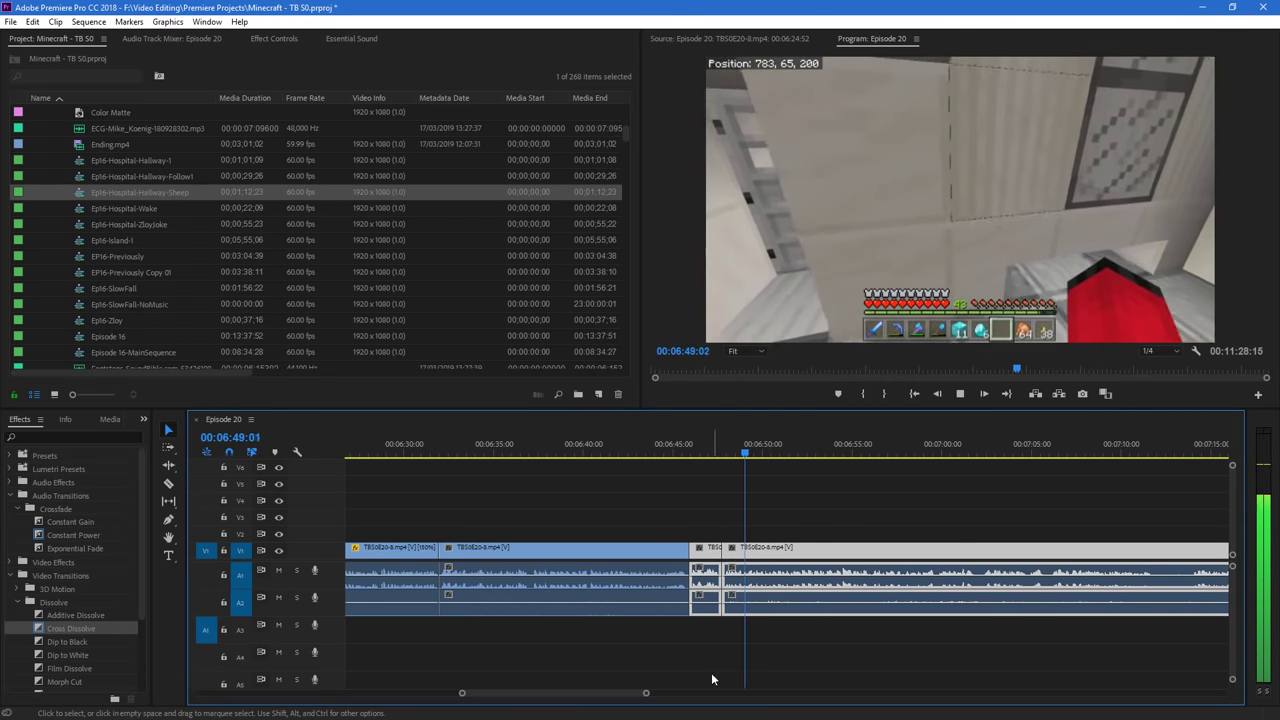
mouse_move(646, 695)
left_mouse_down()
mouse_move(677, 697)
mouse_move(636, 697)
left_mouse_up()
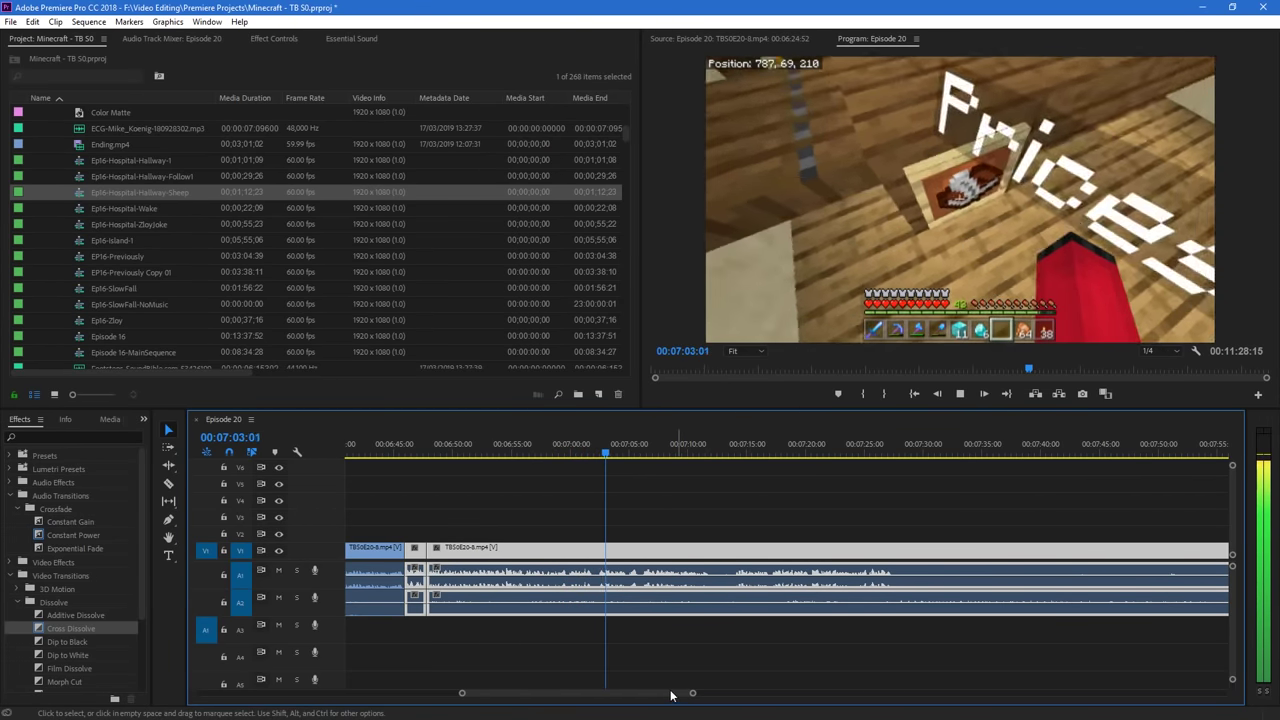
Razor the gameplay clip at 07:11:53, where the chest-inventory footage begins
left_click_drag(671, 693, 677, 695)
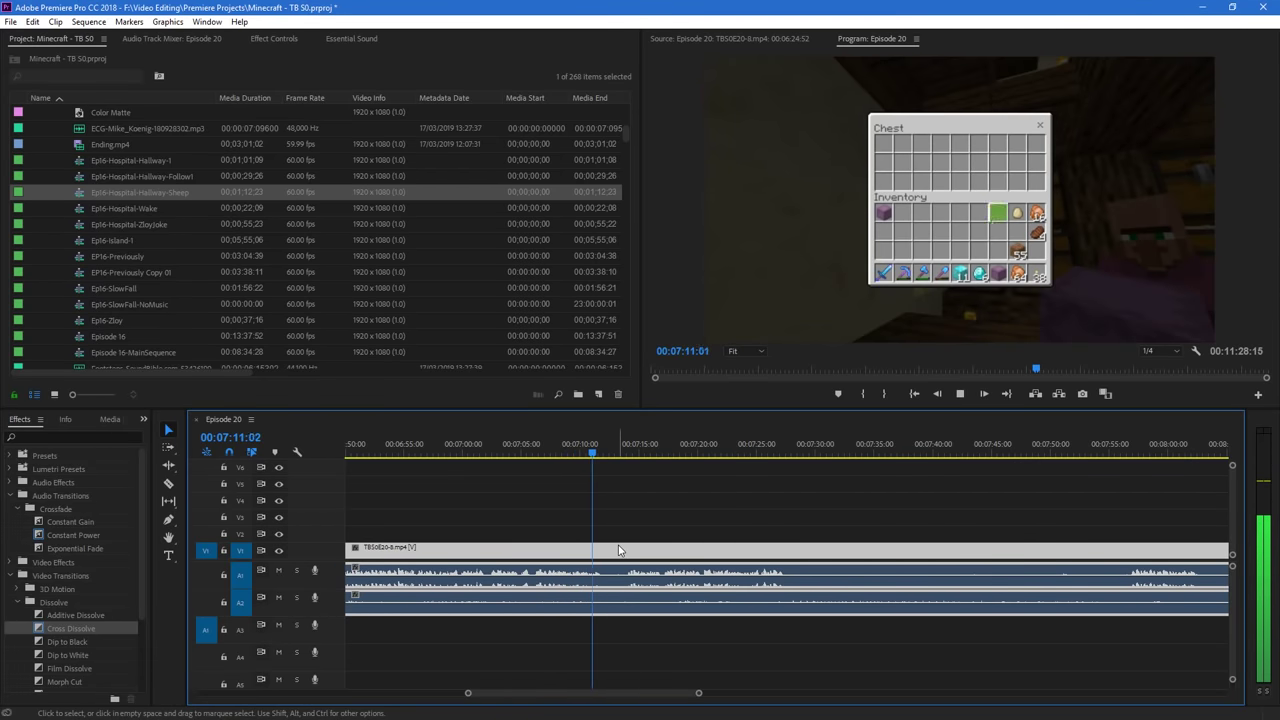
key("space")
key("c")
left_click(602, 550)
left_click(628, 443)
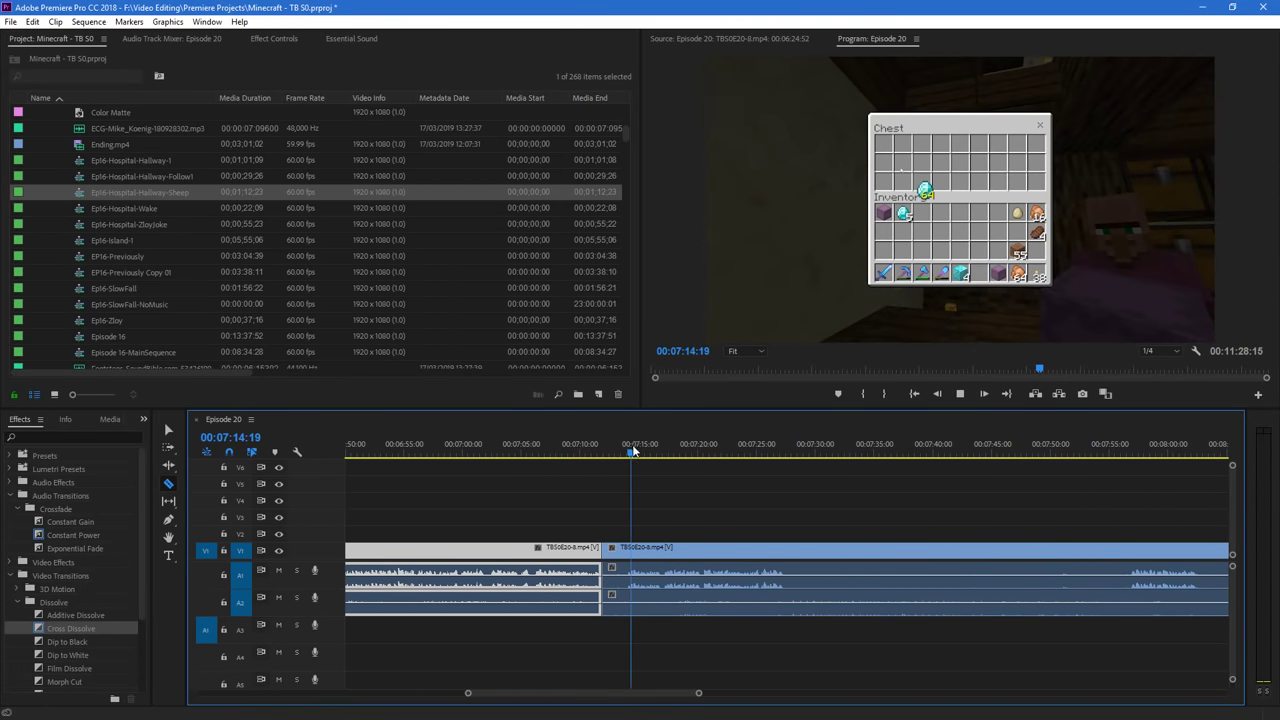
key("space")
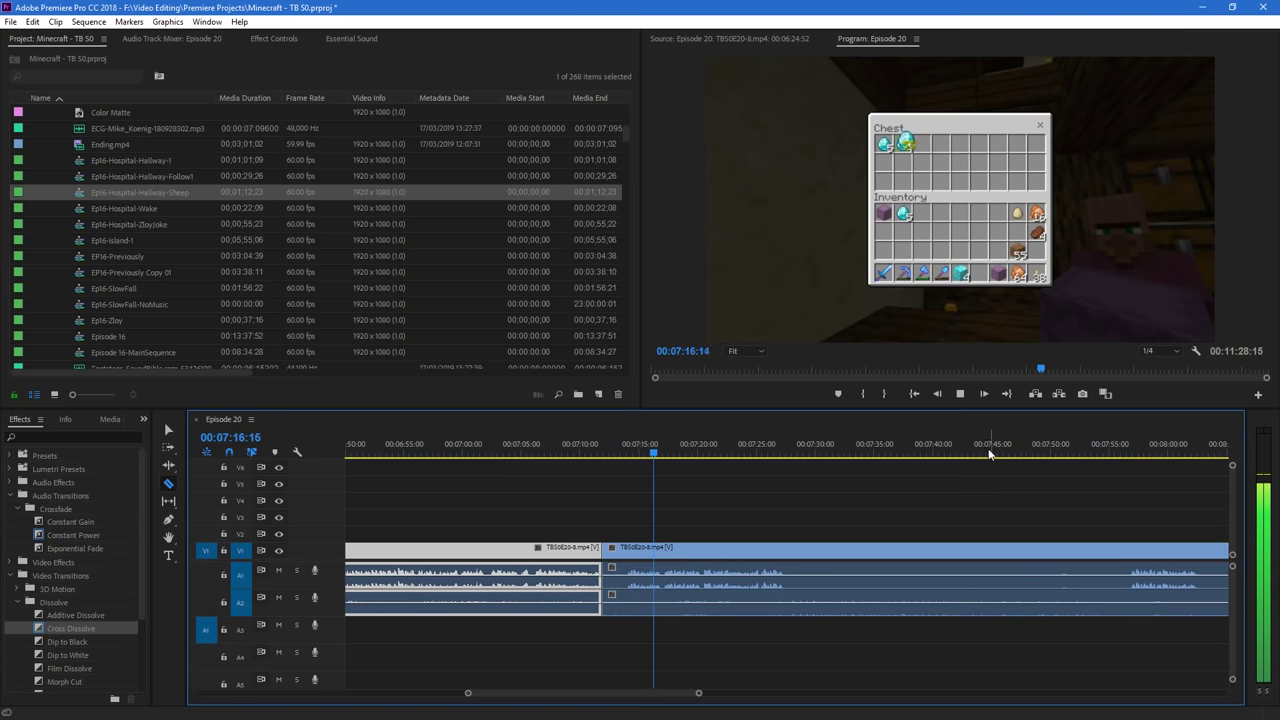
Razor again at 07:17 and slide the later footage left over the removed piece
left_click(708, 448)
left_click_drag(708, 448, 660, 448)
key("space")
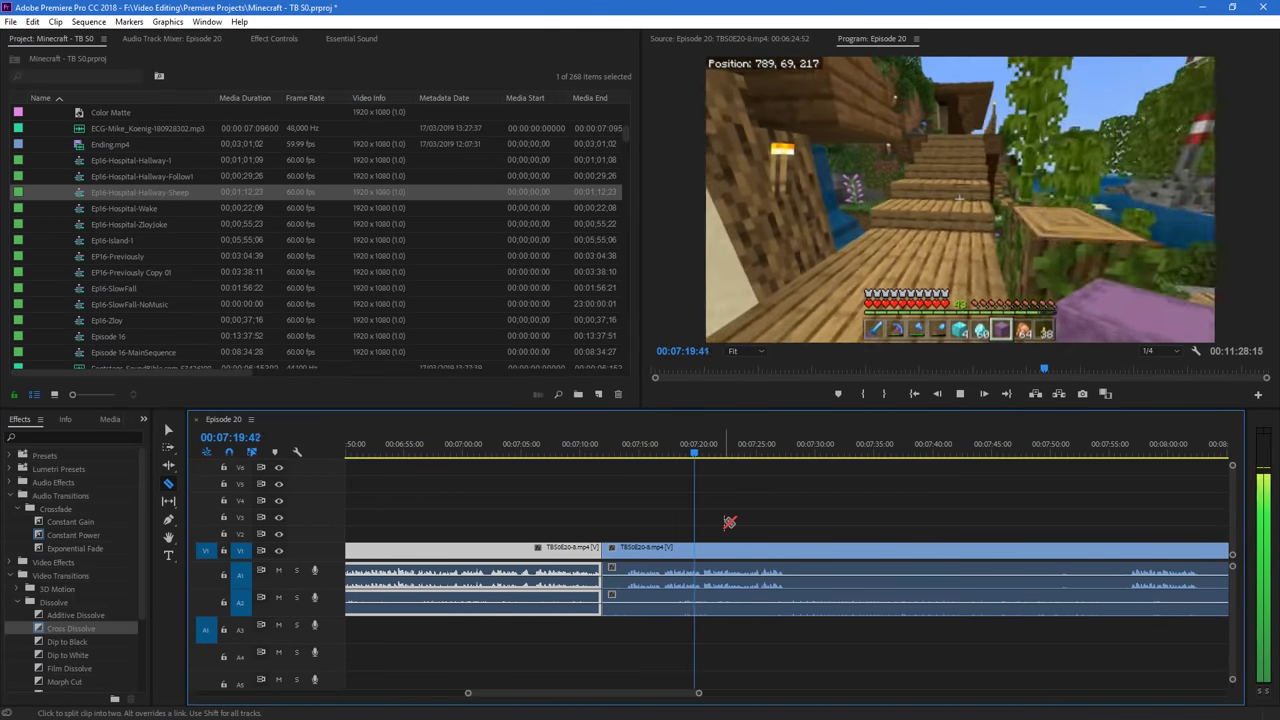
left_click(664, 553)
key("v")
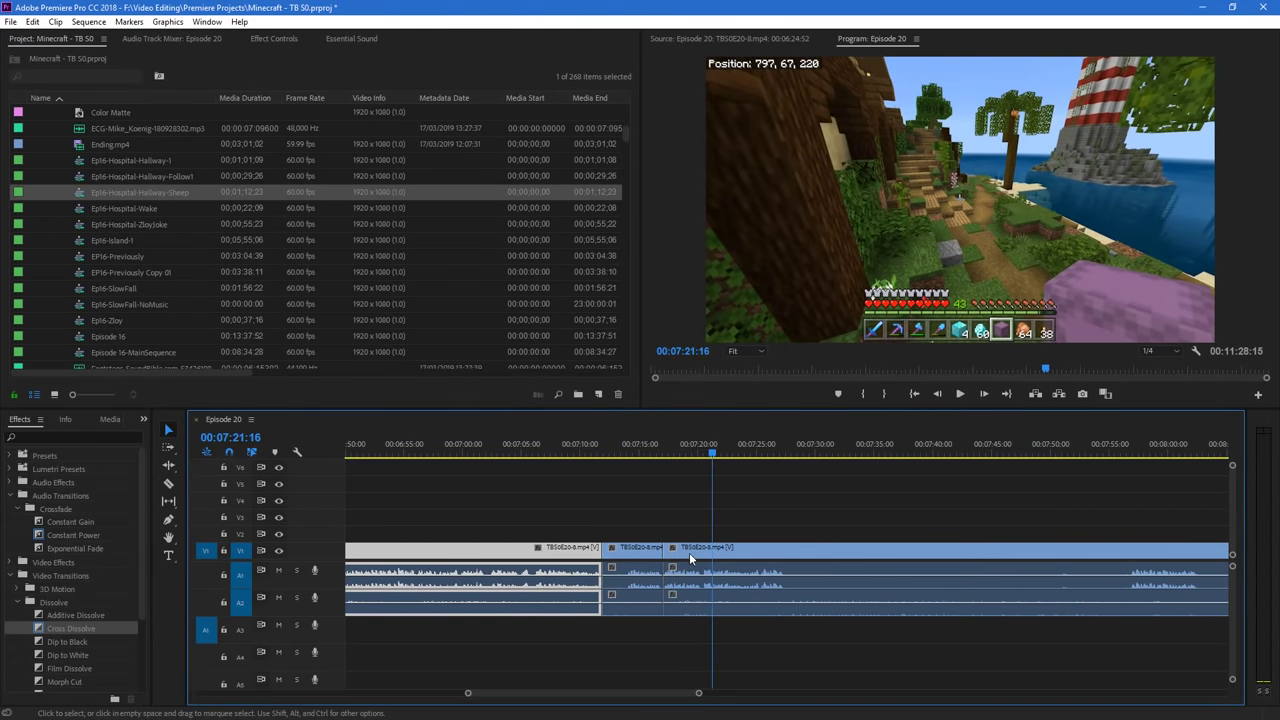
left_click_drag(743, 552, 683, 550)
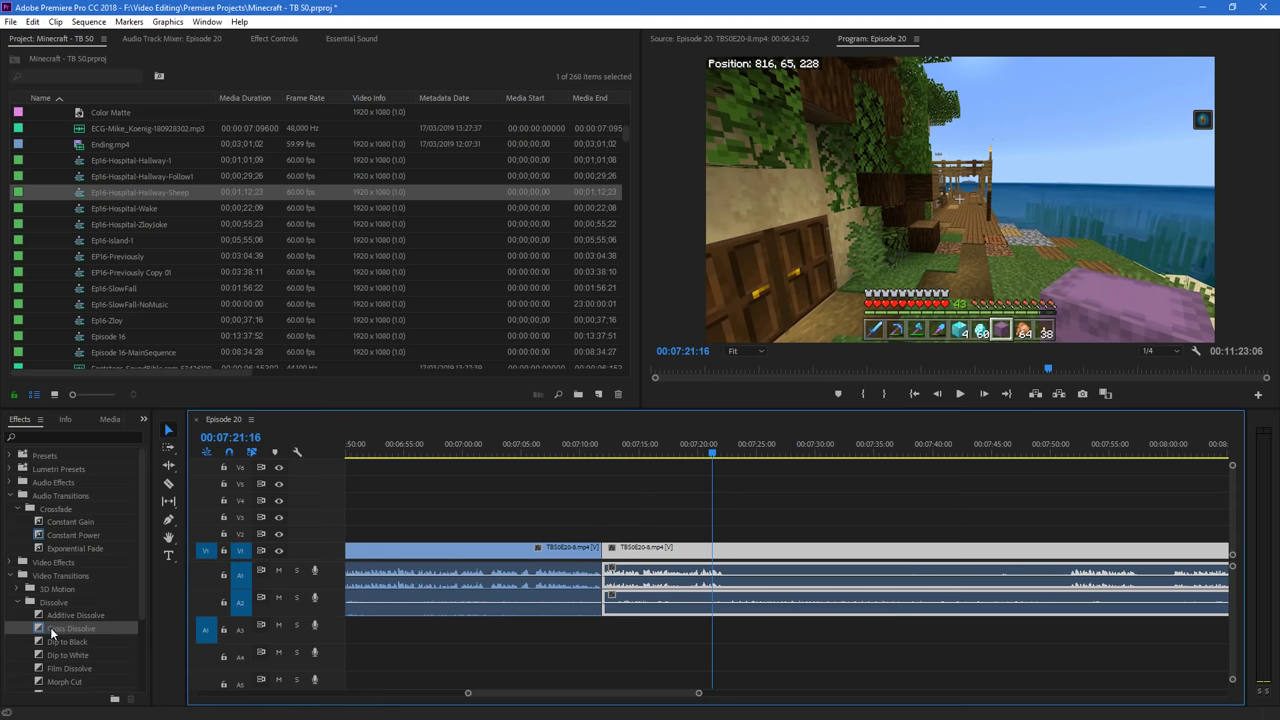
Add a Cross Dissolve at the 07:12 edit, move the next clip about 26 seconds earlier, and dissolve that join
left_click_drag(66, 628, 606, 551)
left_click(586, 445)
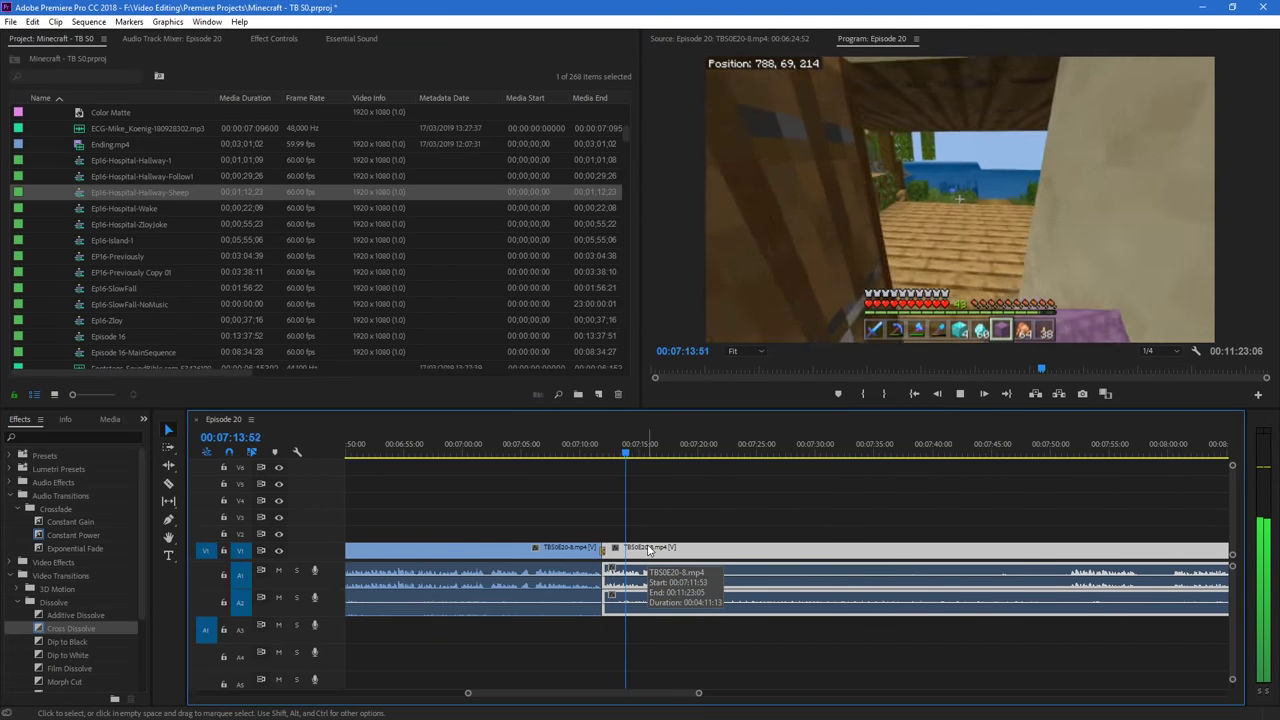
left_click_drag(1098, 554, 758, 582)
left_click_drag(64, 630, 727, 552)
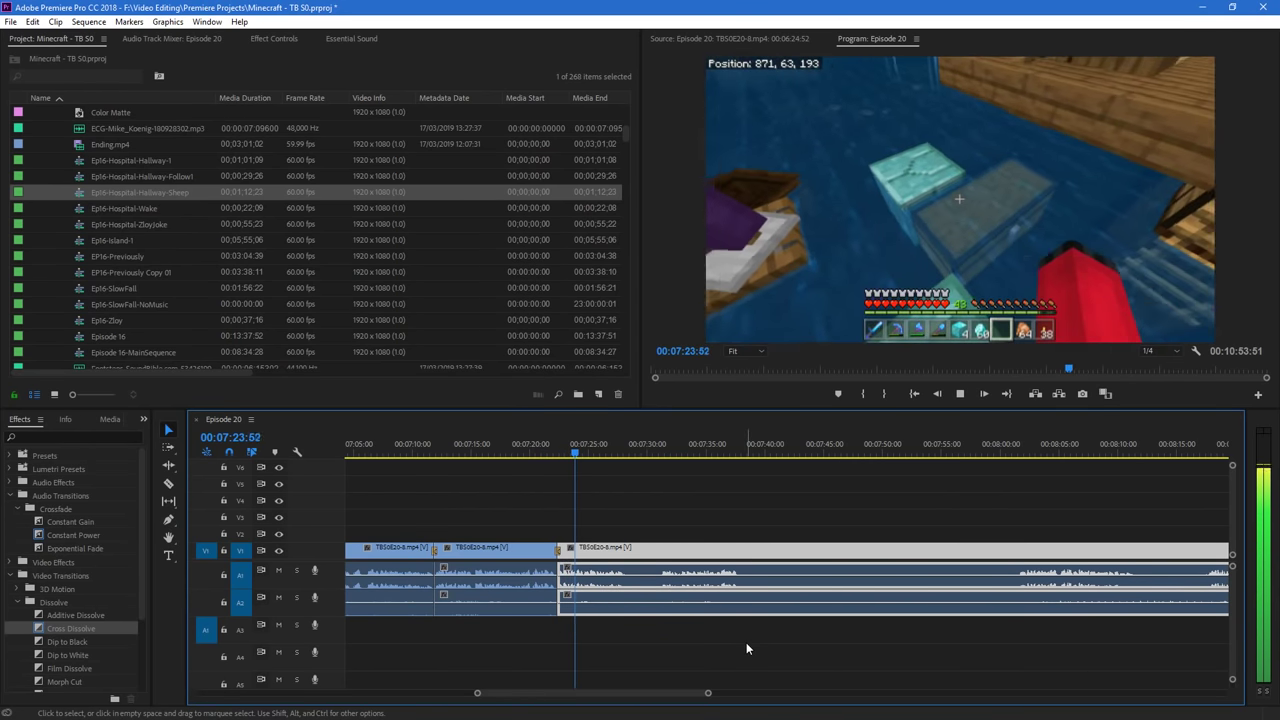
Razor near 07:25, pull the remaining footage left to close the gap, and add another Cross Dissolve
key("c")
left_click(662, 555)
key("v")
left_click_drag(691, 558, 661, 562)
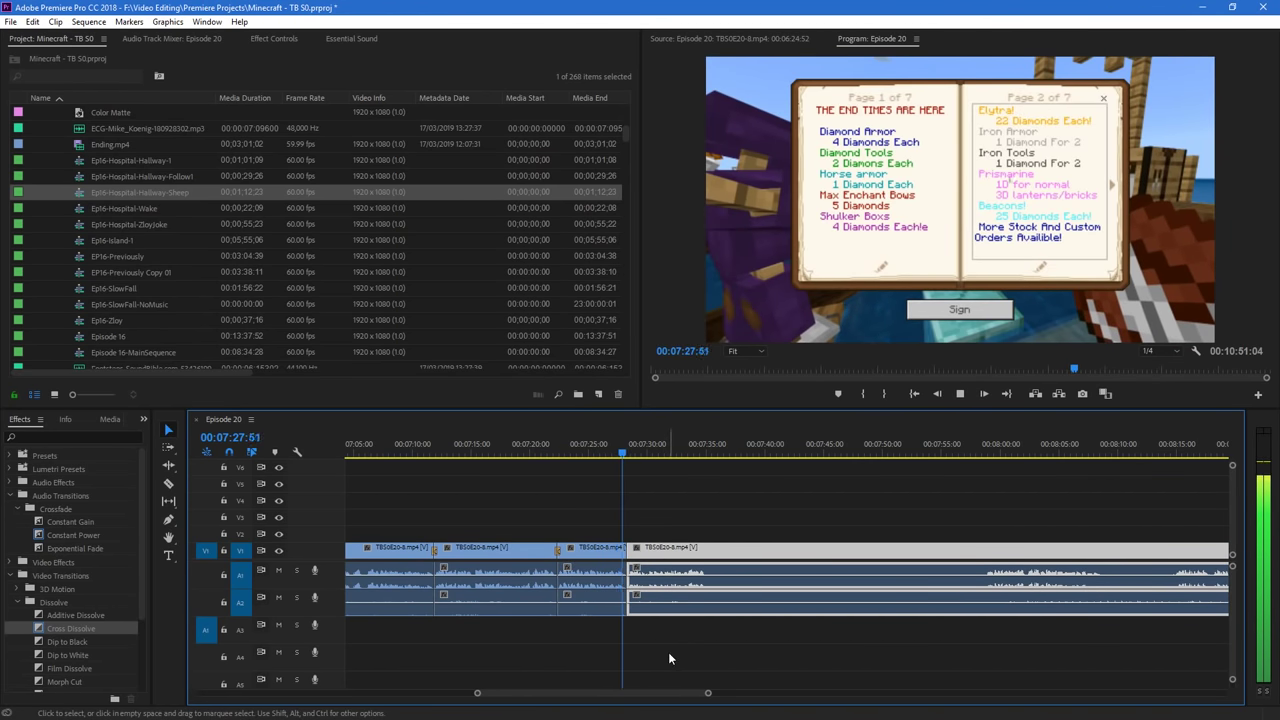
mouse_move(72, 628)
left_mouse_down()
mouse_move(628, 565)
mouse_move(84, 638)
left_mouse_up()
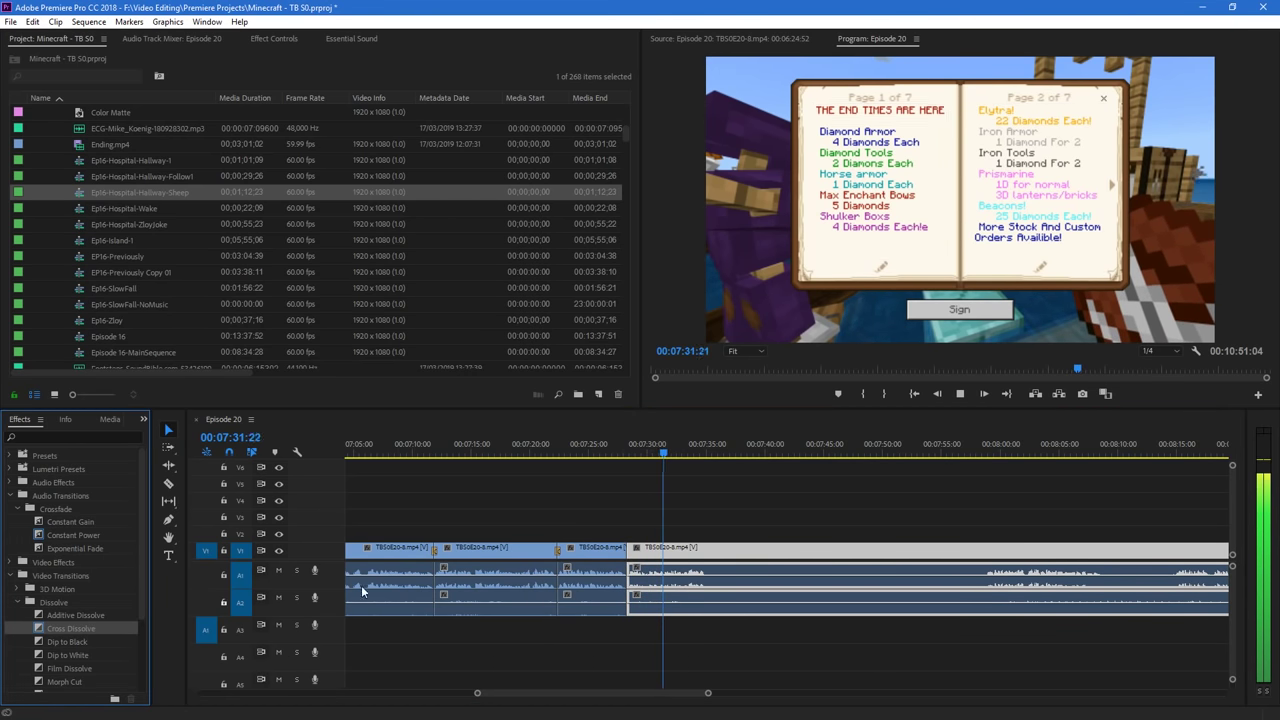
key("space")
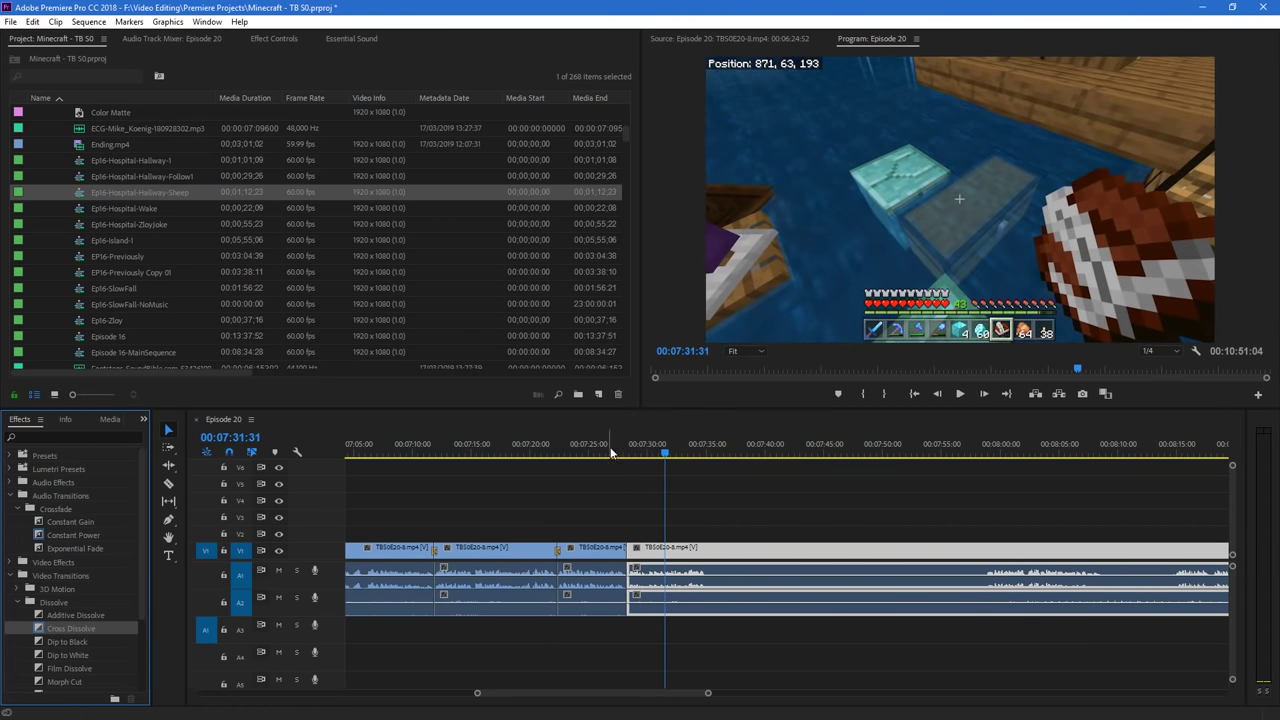
left_click_drag(613, 451, 620, 489)
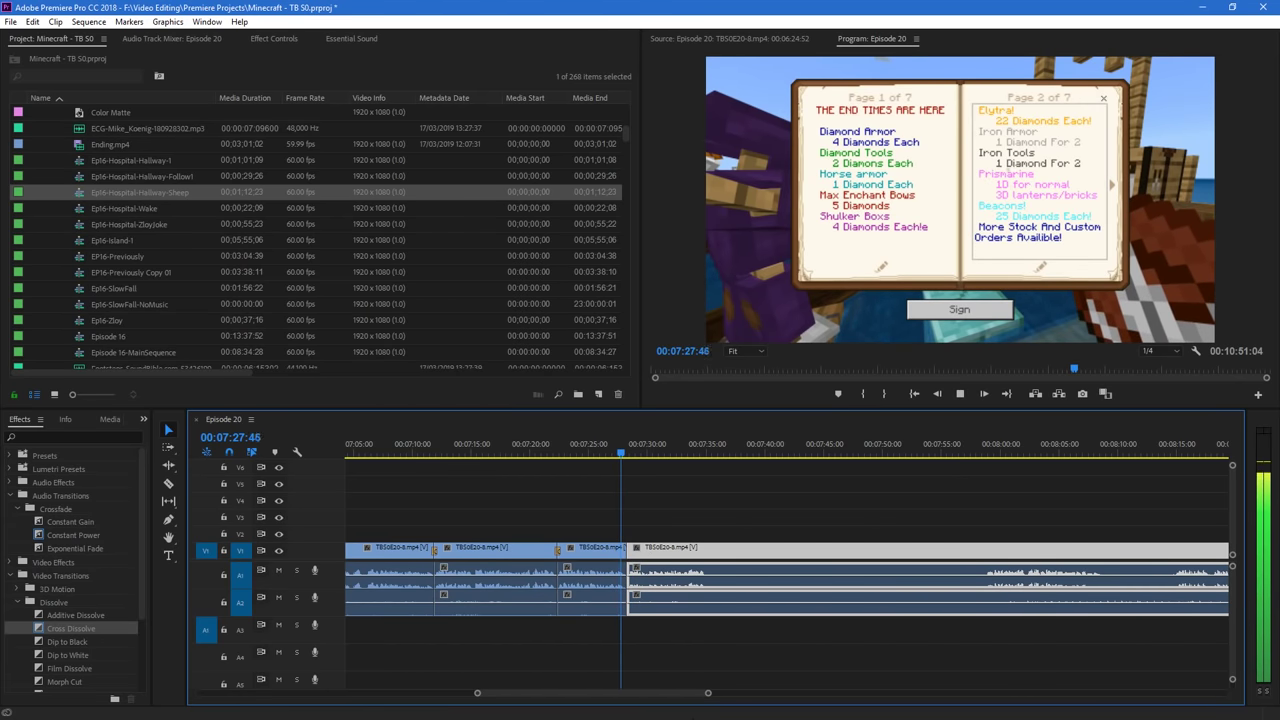
Review from 07:26, razor where the unwanted footage ends, and pull the later footage left to close the gap
left_click(606, 449)
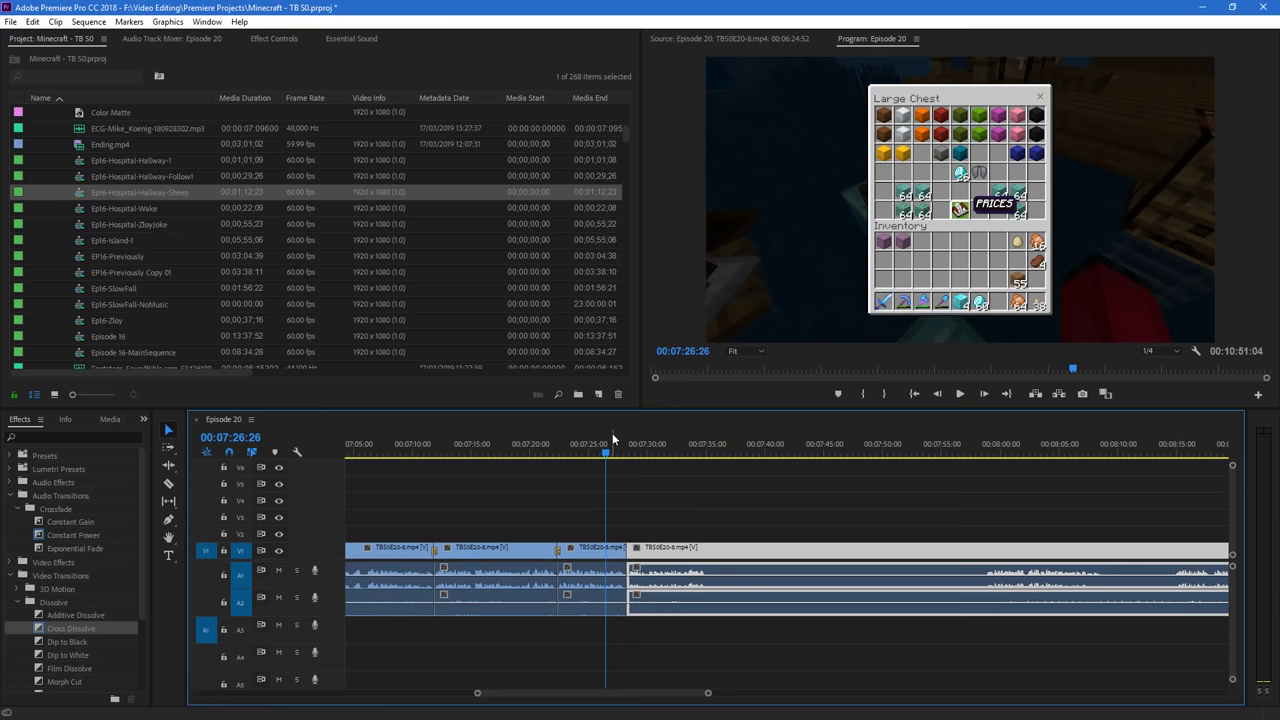
left_click(631, 450)
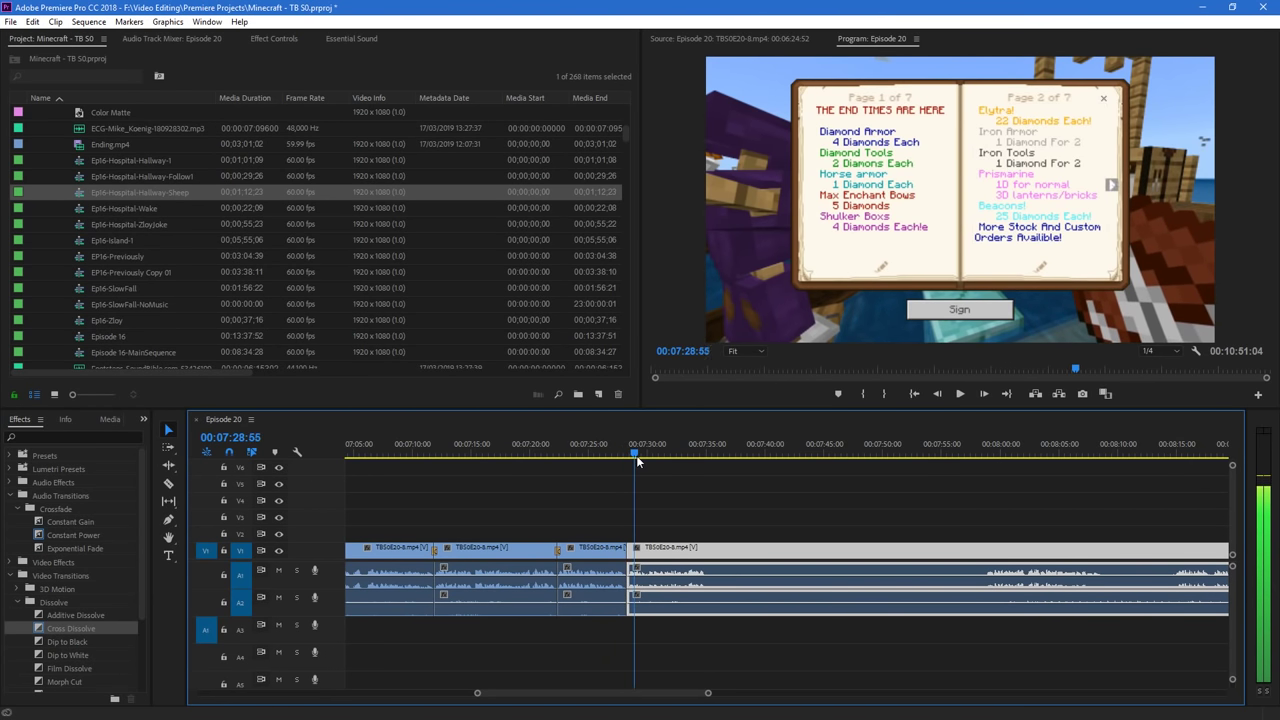
left_click(614, 456)
key("space")
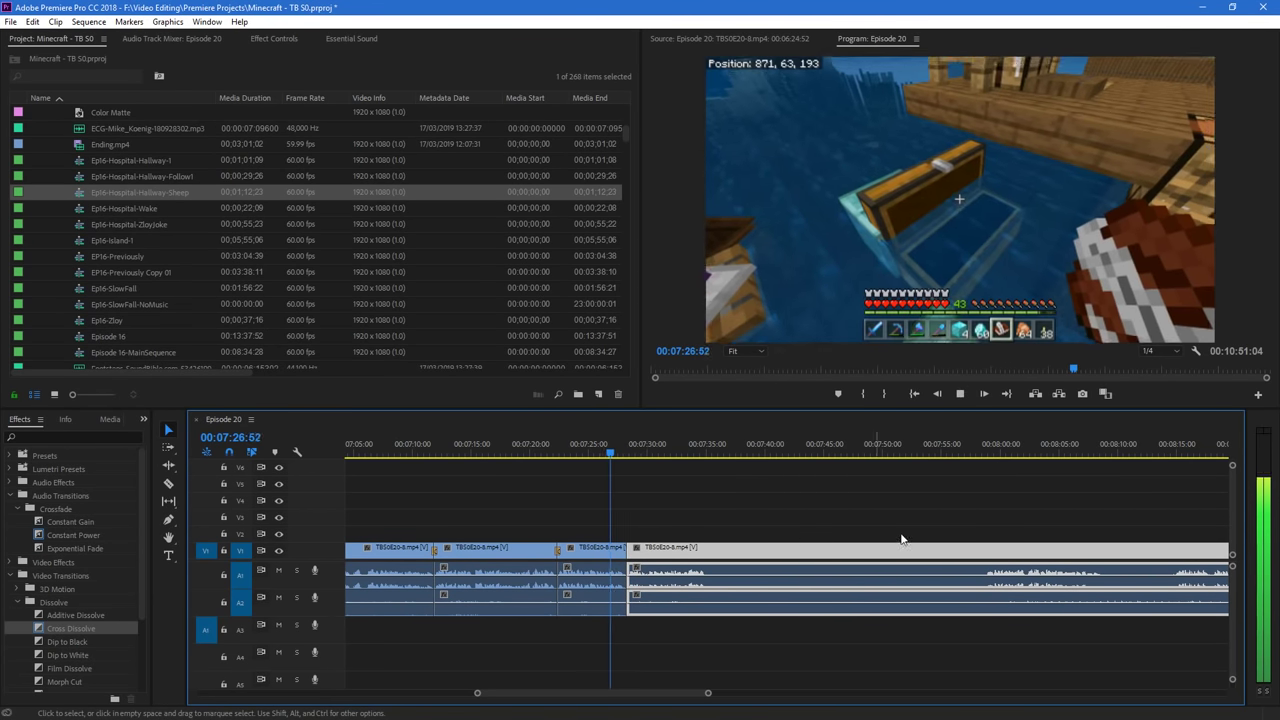
key("c")
left_click(986, 555)
key("v")
left_click_drag(1043, 557, 772, 566)
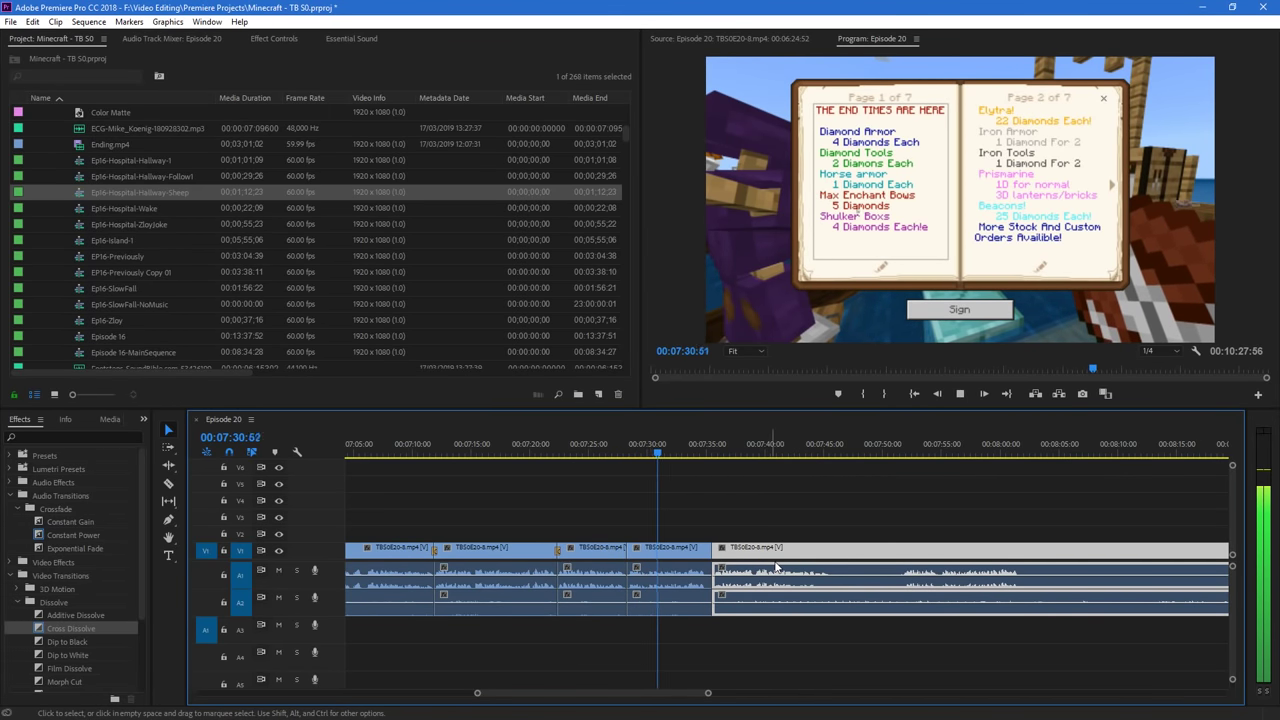
Zoom the timeline in, stop at 07:38:00, and scrub ahead to about 08:33 for the next cut
left_click_drag(708, 693, 667, 690)
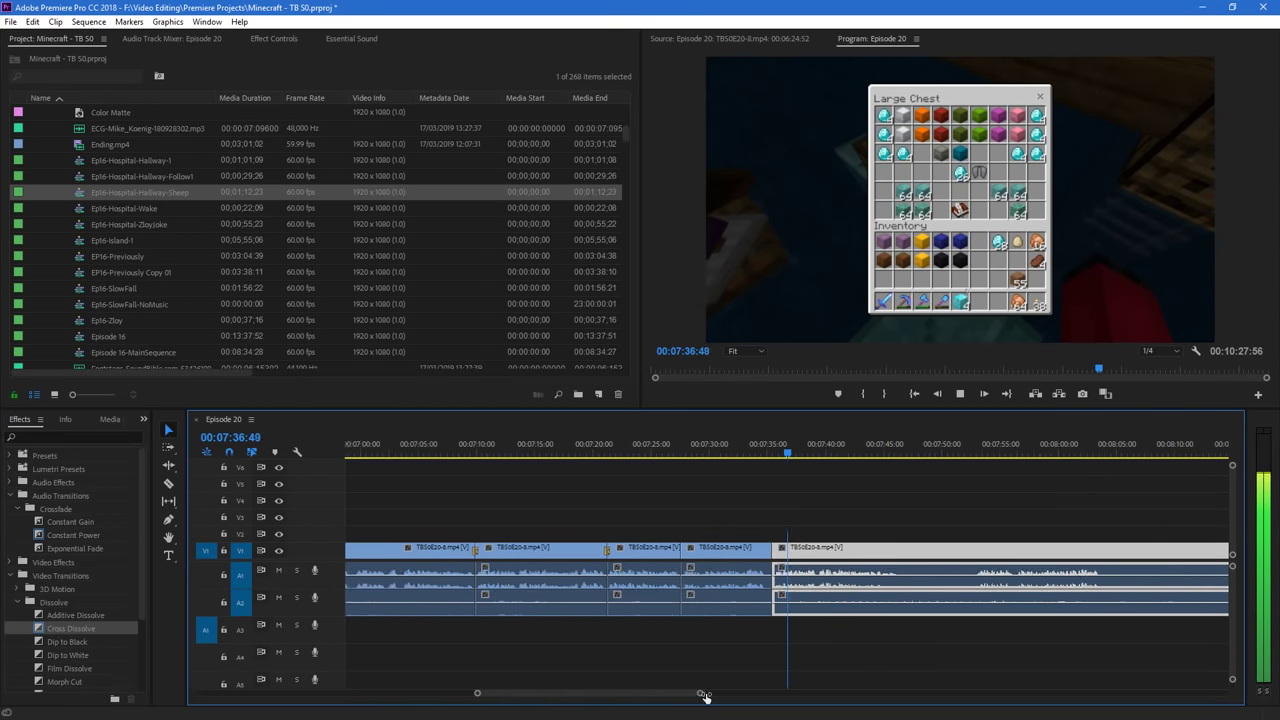
left_click_drag(689, 693, 771, 697)
key("space")
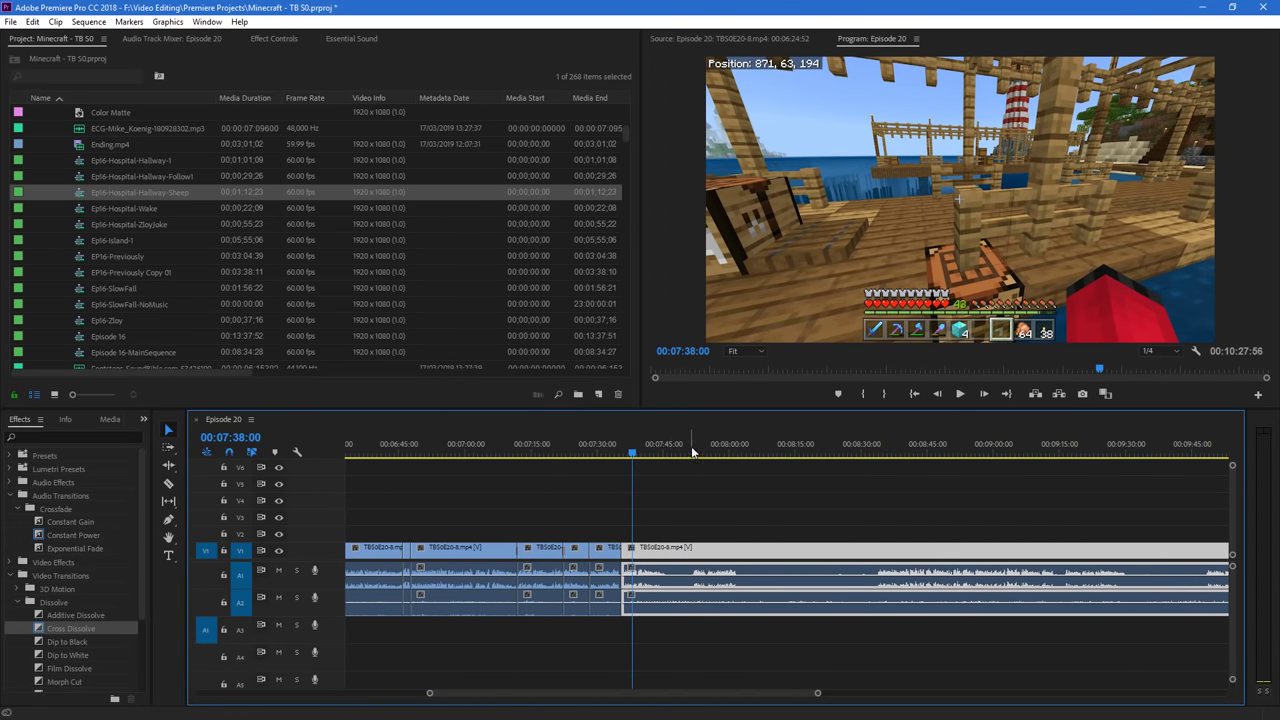
left_click_drag(712, 462, 875, 481)
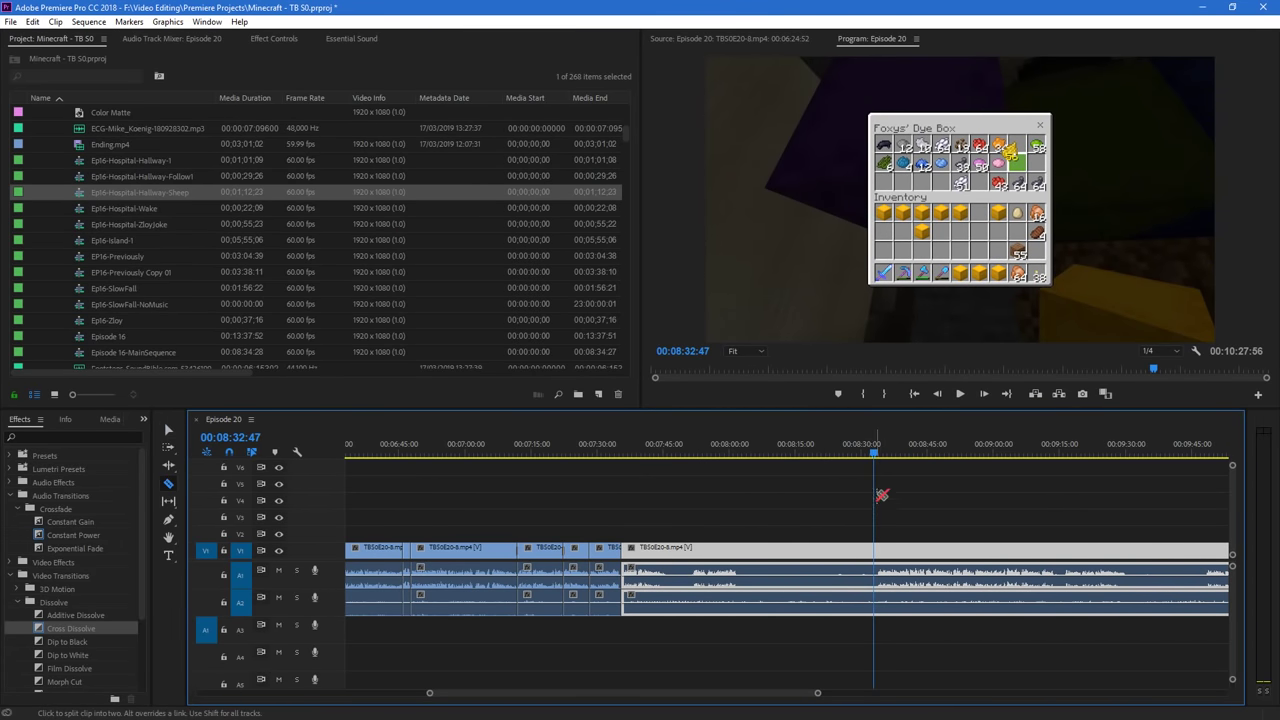
Split at 08:33:05, slide the later footage left, cross-dissolve the join, and play it back from 07:34:30
left_click(876, 550)
key("v")
left_click_drag(910, 548, 655, 564)
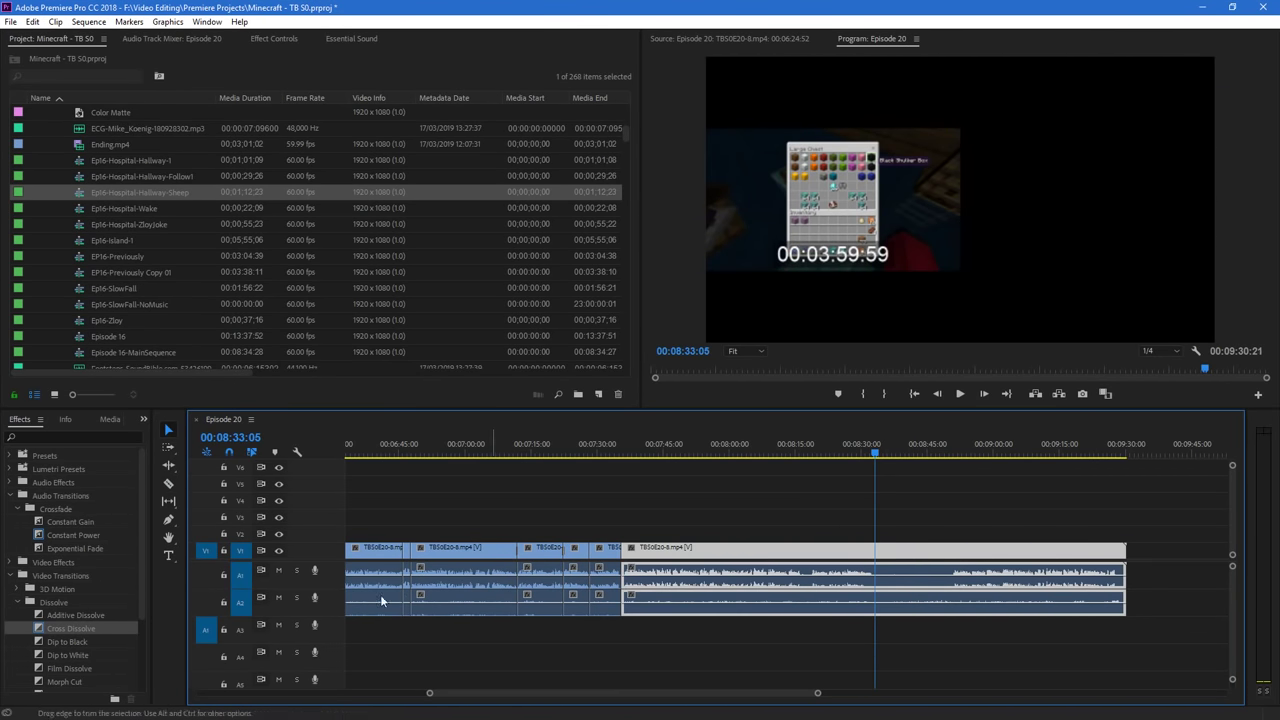
left_click_drag(54, 632, 624, 576)
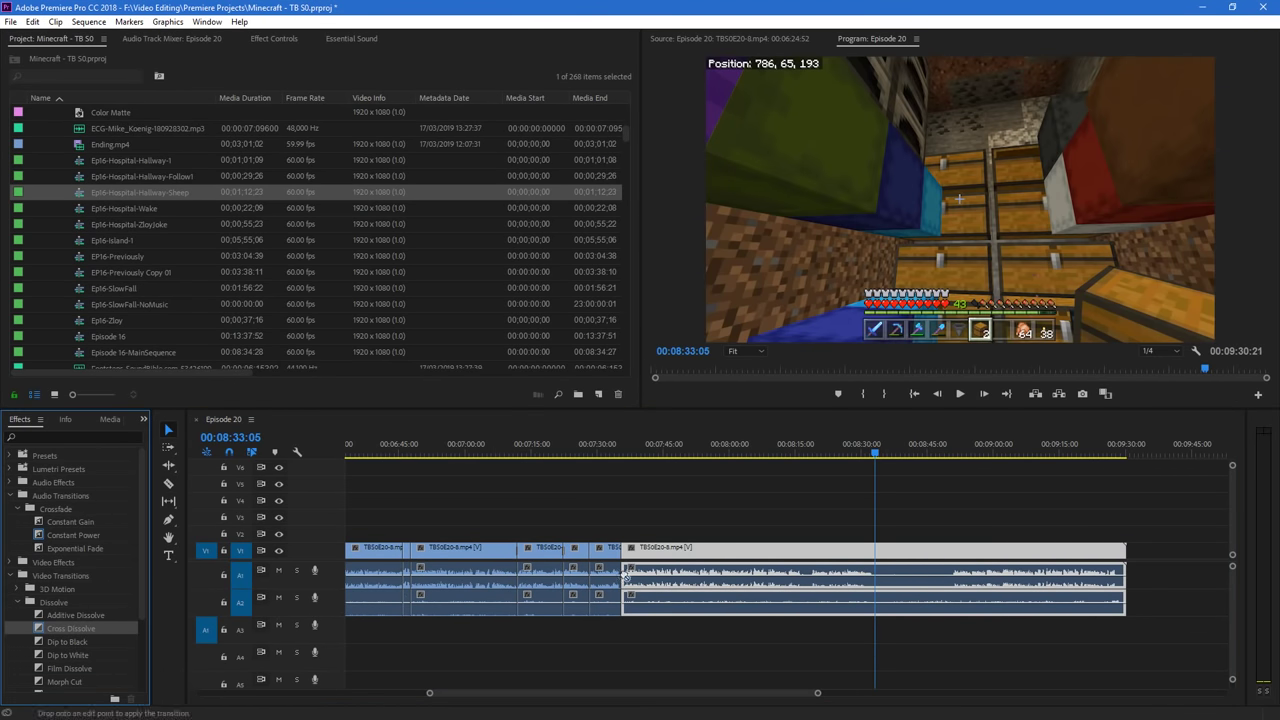
left_click(623, 446)
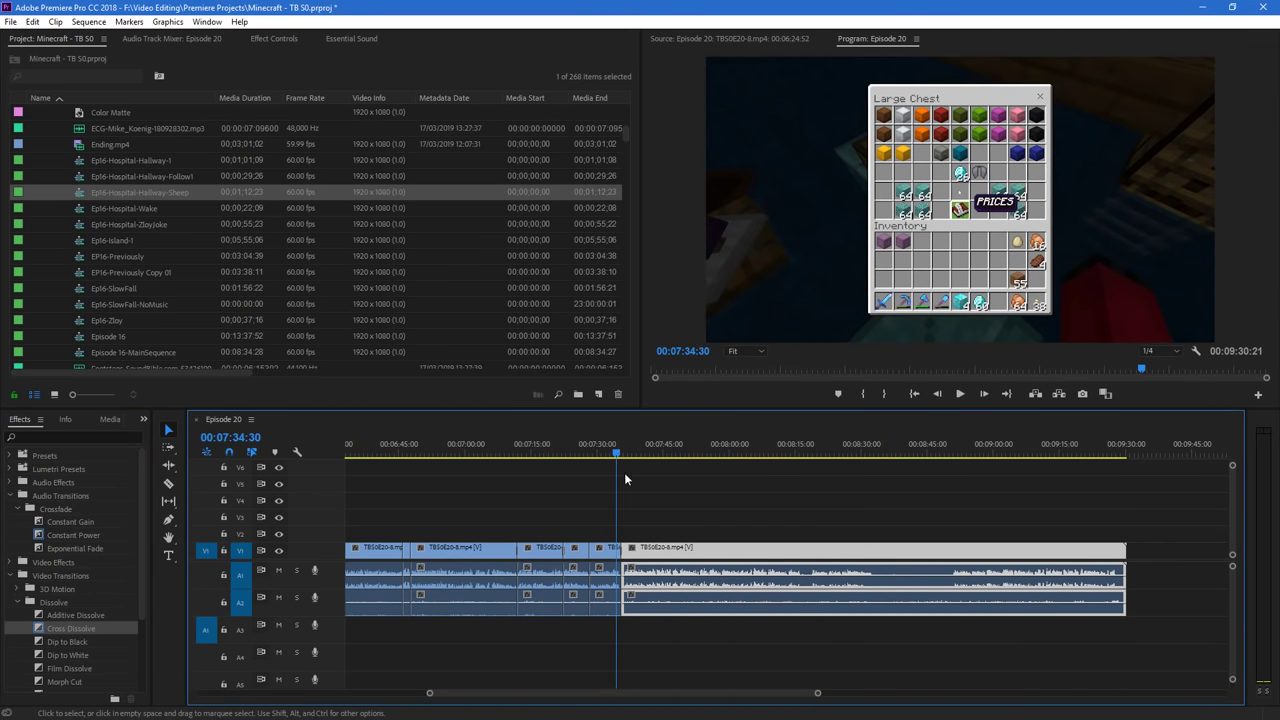
key("space")
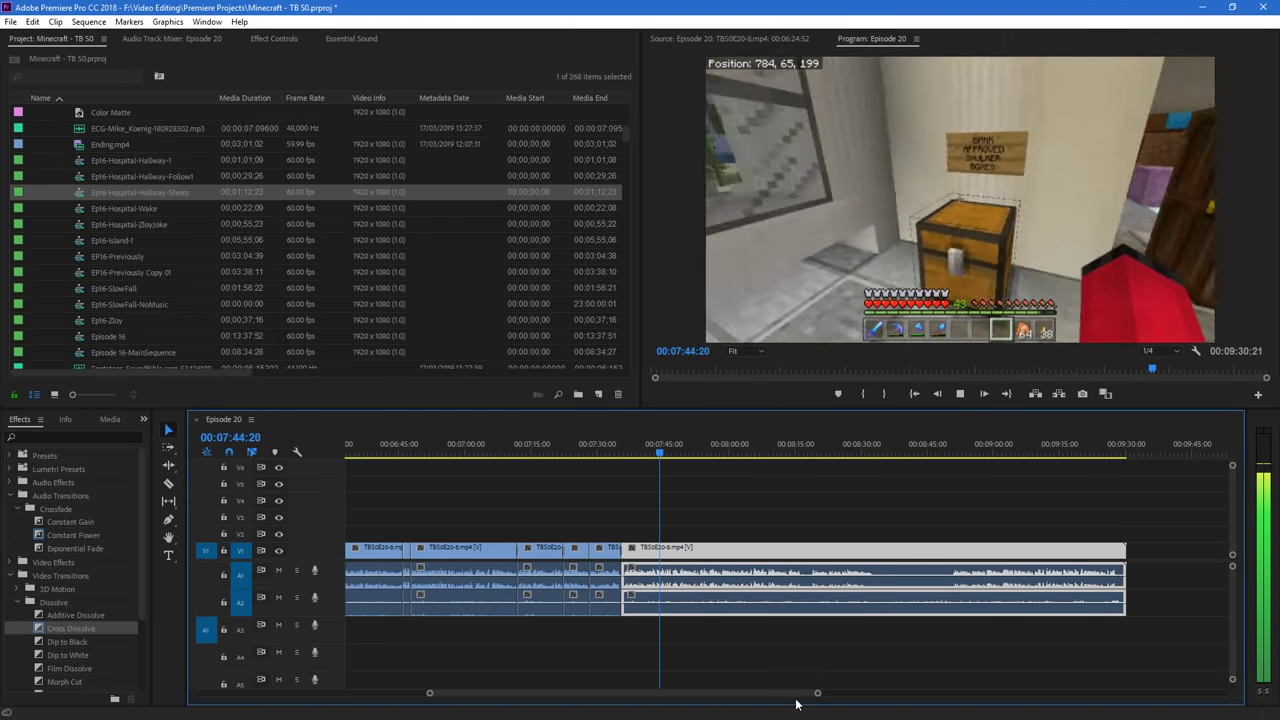
Append another TBS0E20-8.mp4 clip after the sequence end and stretch it so Episode 20 runs to 13:46:00
key("space")
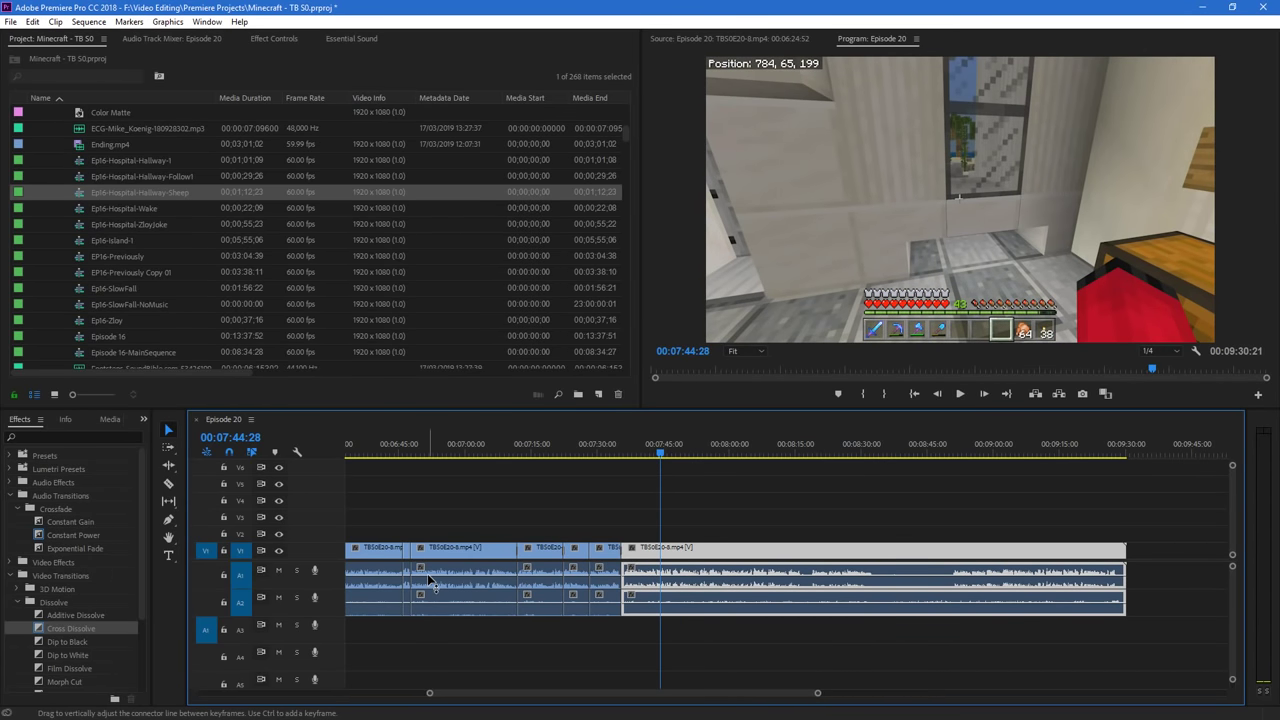
mouse_move(543, 447)
left_mouse_down()
mouse_move(556, 446)
mouse_move(503, 462)
mouse_move(530, 464)
left_mouse_up()
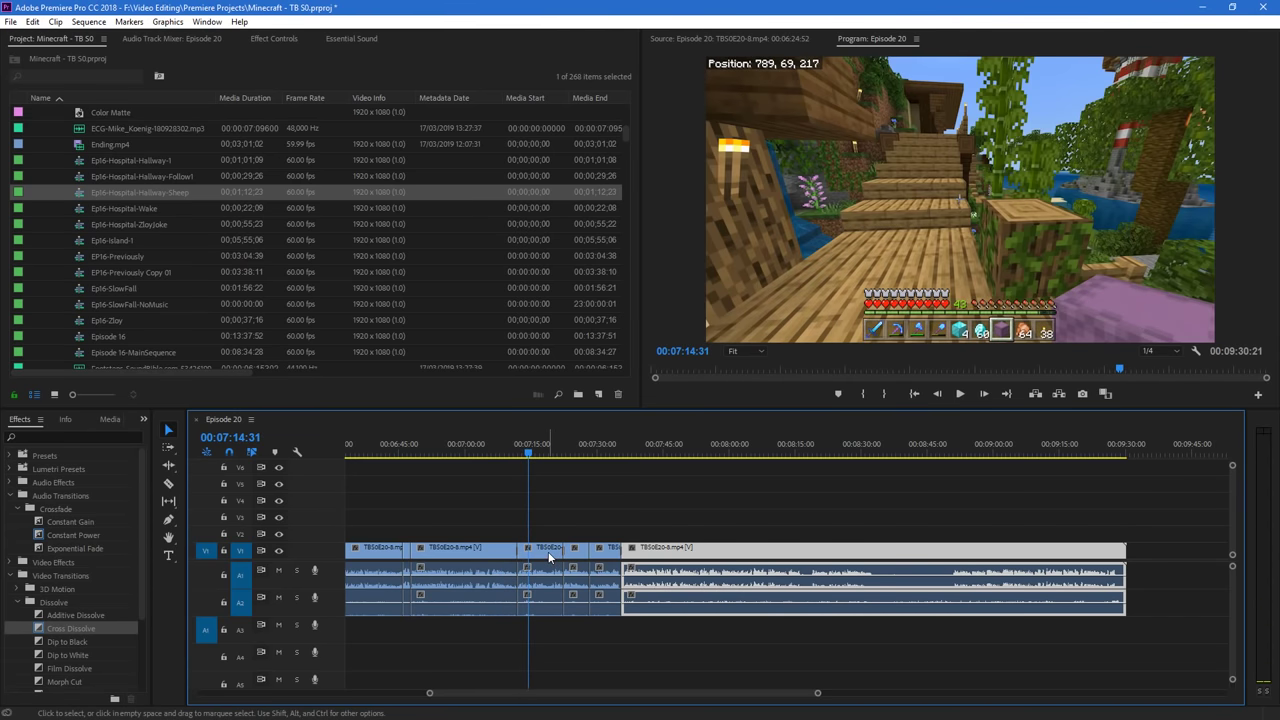
left_click_drag(551, 556, 1184, 563)
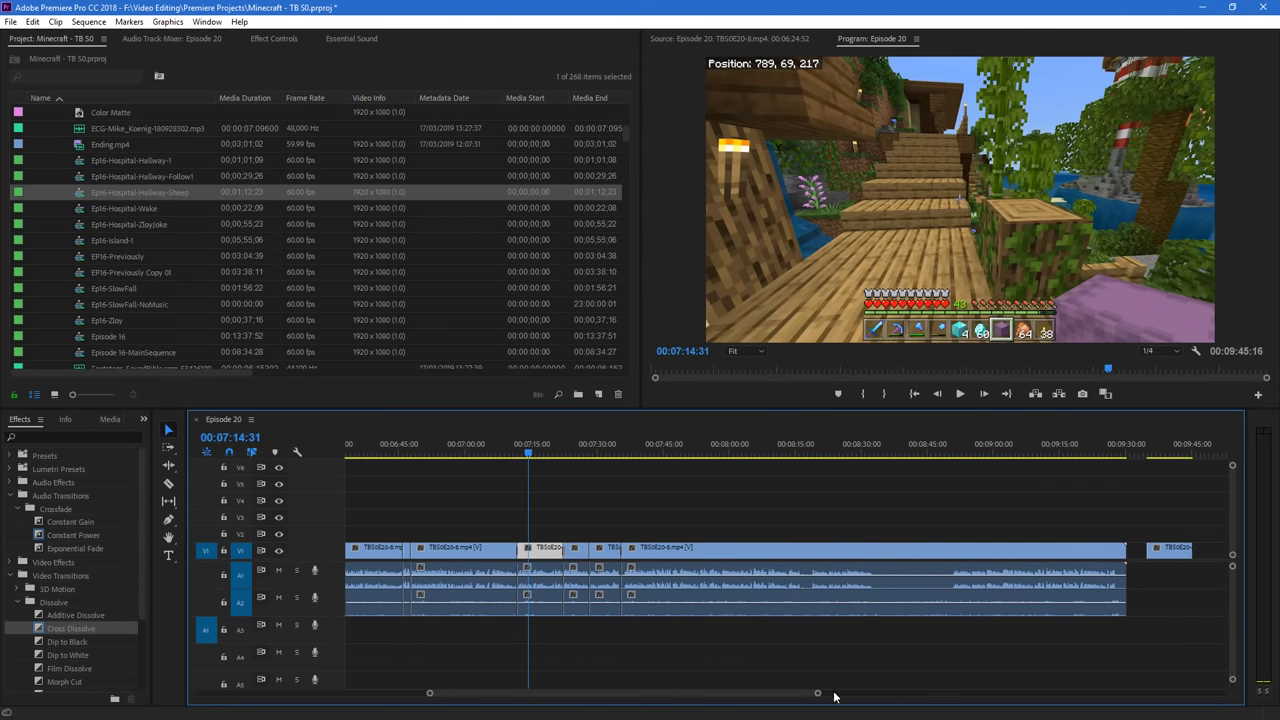
left_click_drag(818, 693, 1112, 693)
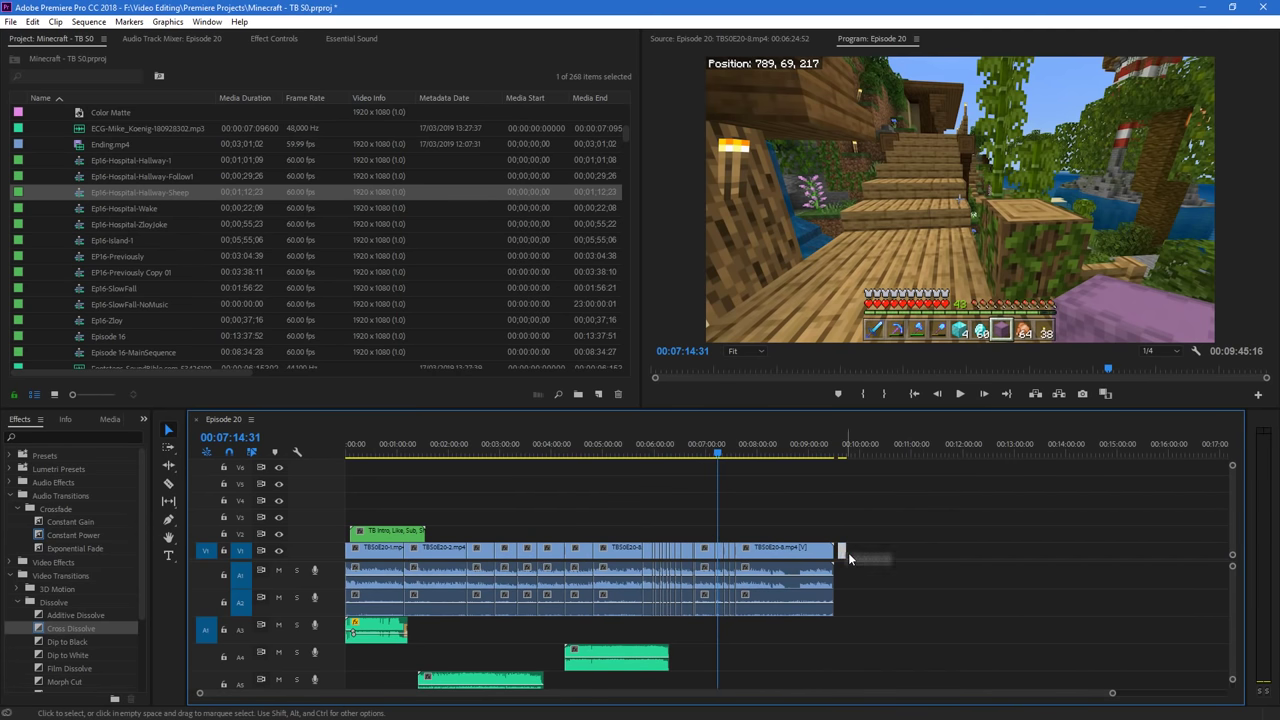
left_click_drag(842, 551, 1114, 557)
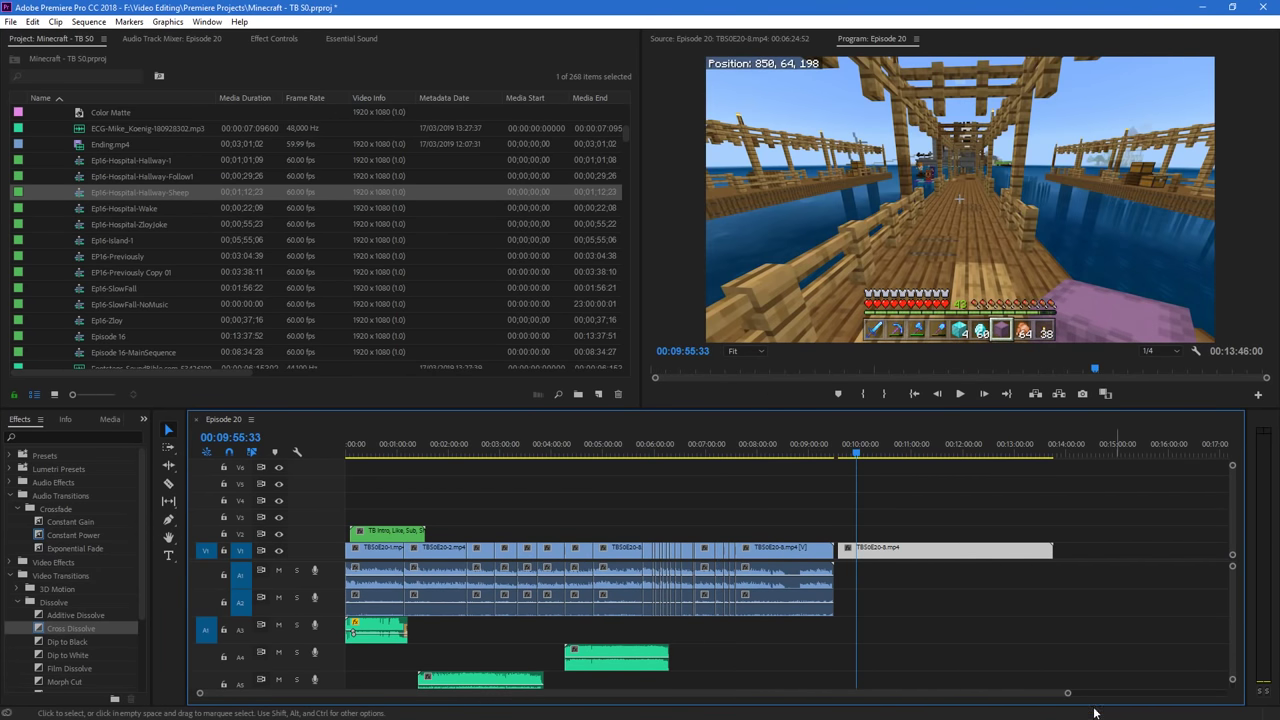
Scrub through the appended TBS0E20-8 clip, delete it, and return the playhead to 07:32:09
left_click_drag(1068, 694, 957, 700)
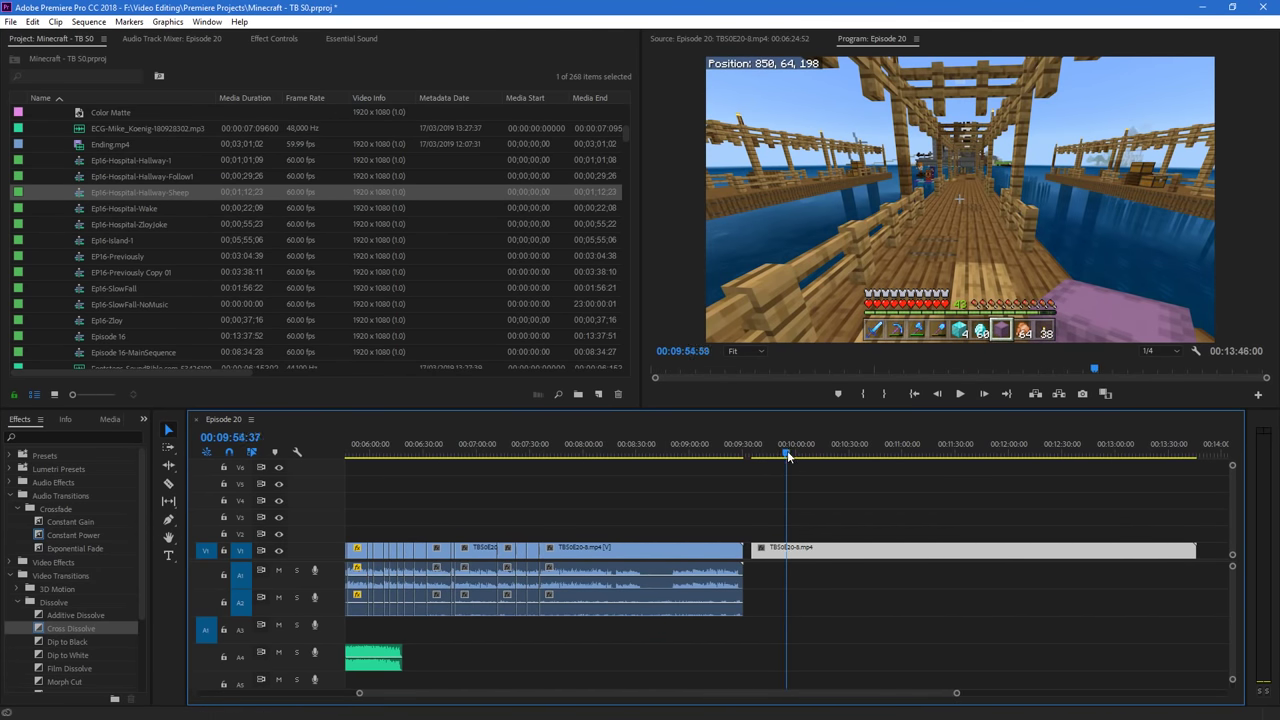
left_click_drag(787, 456, 758, 463)
left_click_drag(818, 552, 766, 549)
left_click(1045, 551)
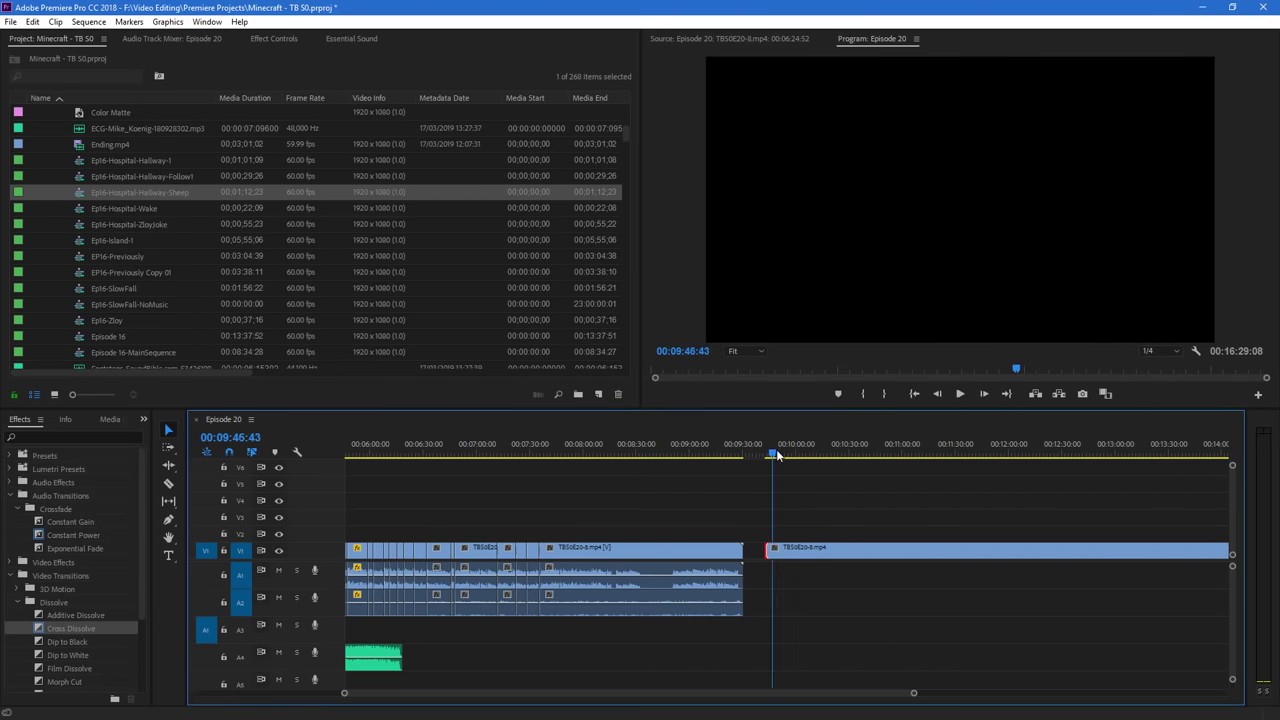
left_click_drag(776, 452, 1044, 487)
left_click(977, 550)
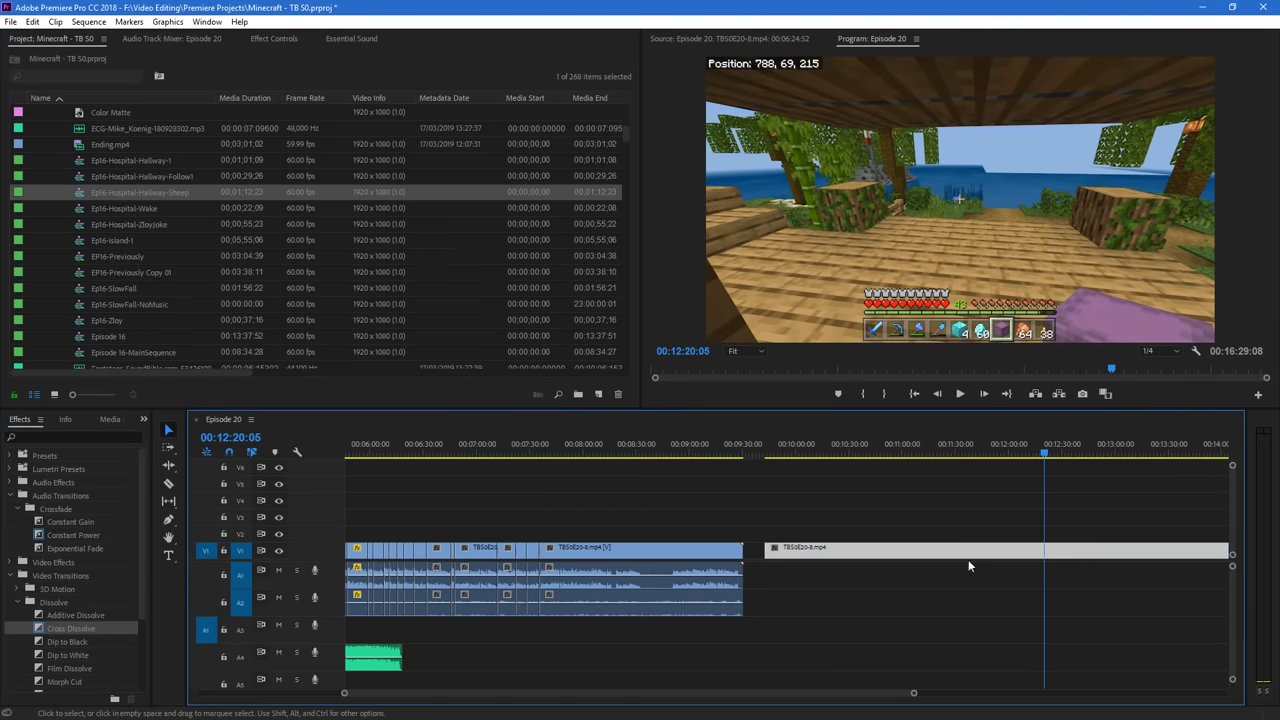
key("Delete")
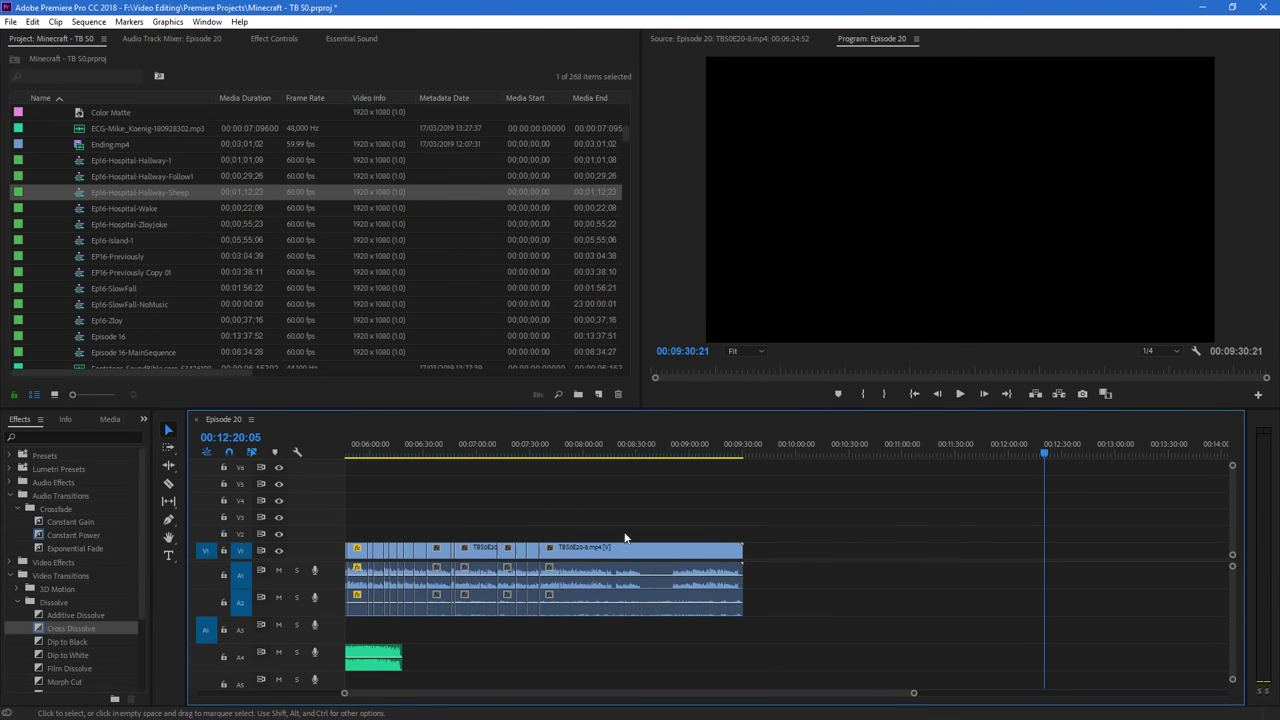
left_click(534, 447)
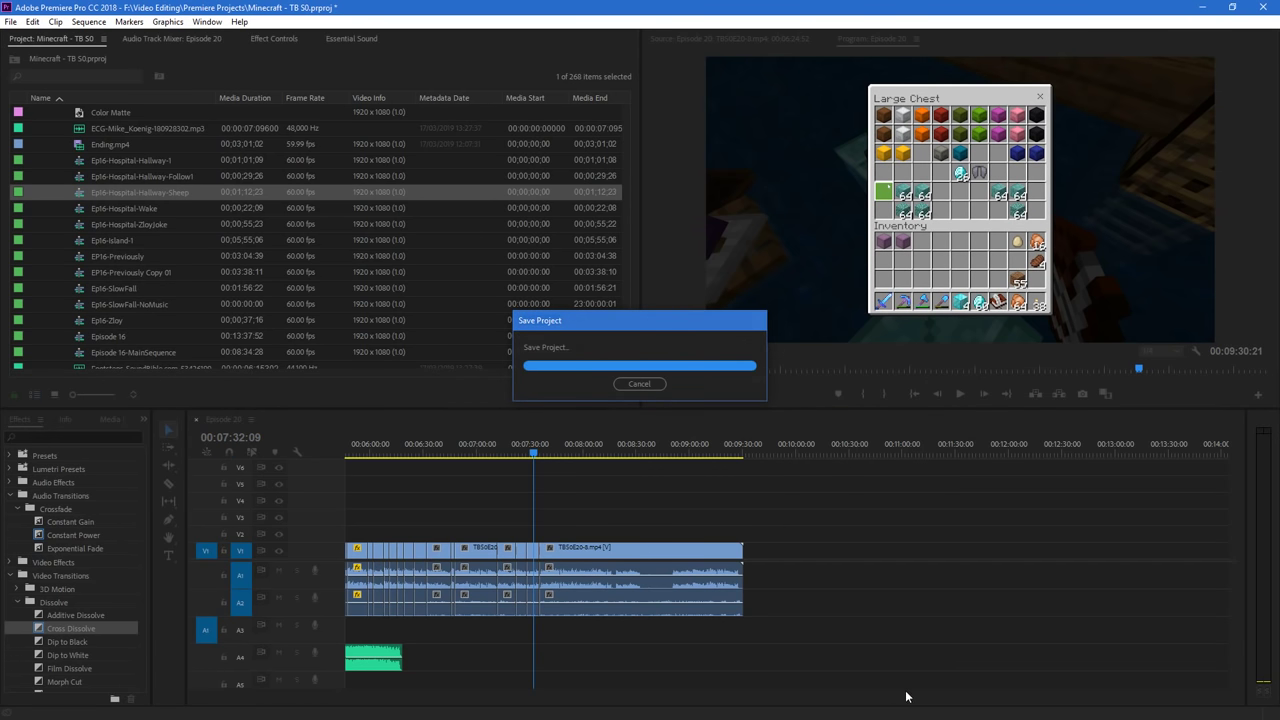
Play from 07:32:09 and stop at 07:37:47, where the unwanted chest footage ends
left_click_drag(913, 692, 710, 700)
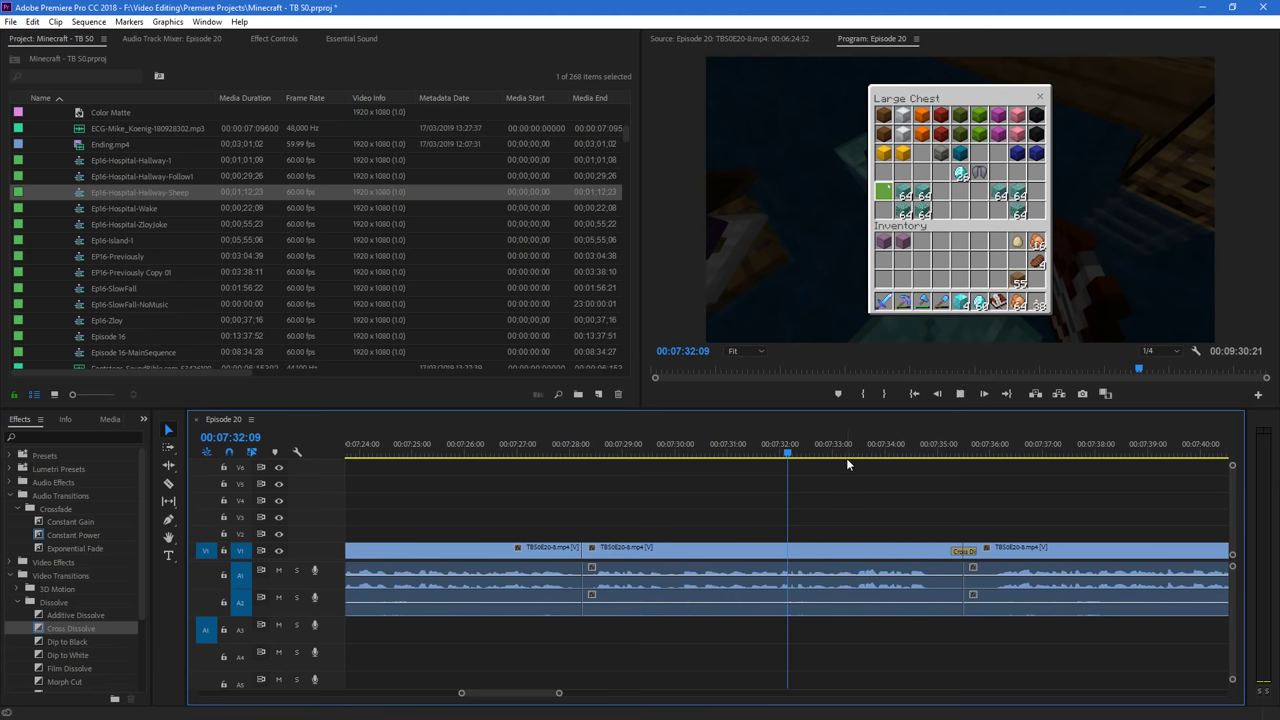
key("space")
left_click_drag(560, 694, 569, 695)
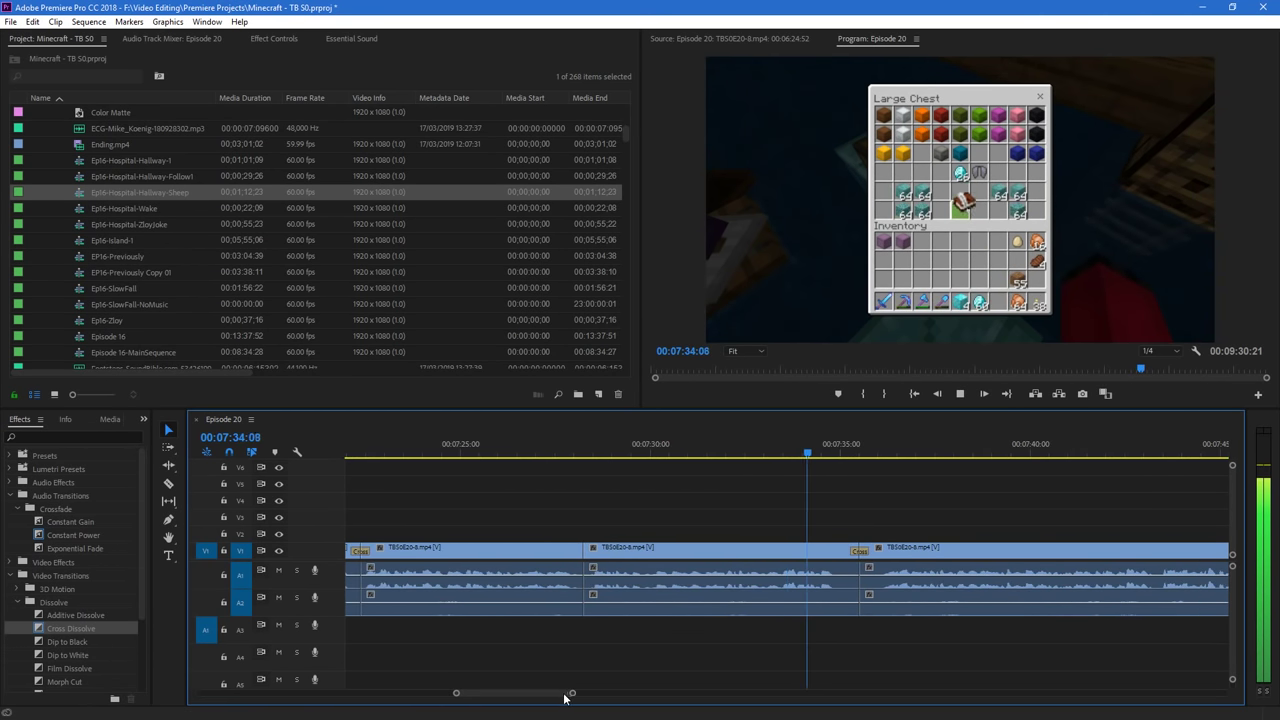
scroll(551, 695, "down", 4)
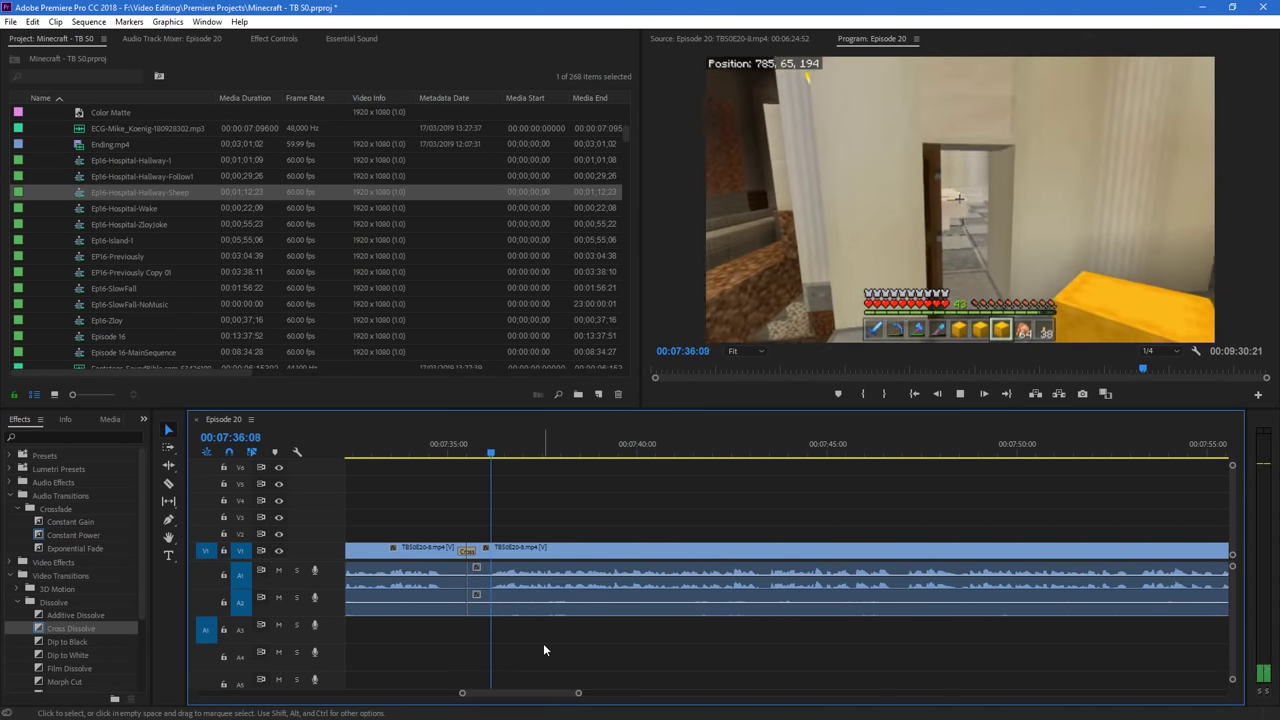
key("space")
Razor at 07:37:47, close the gap, and put a Cross Dissolve on the join, then play it back
key("c")
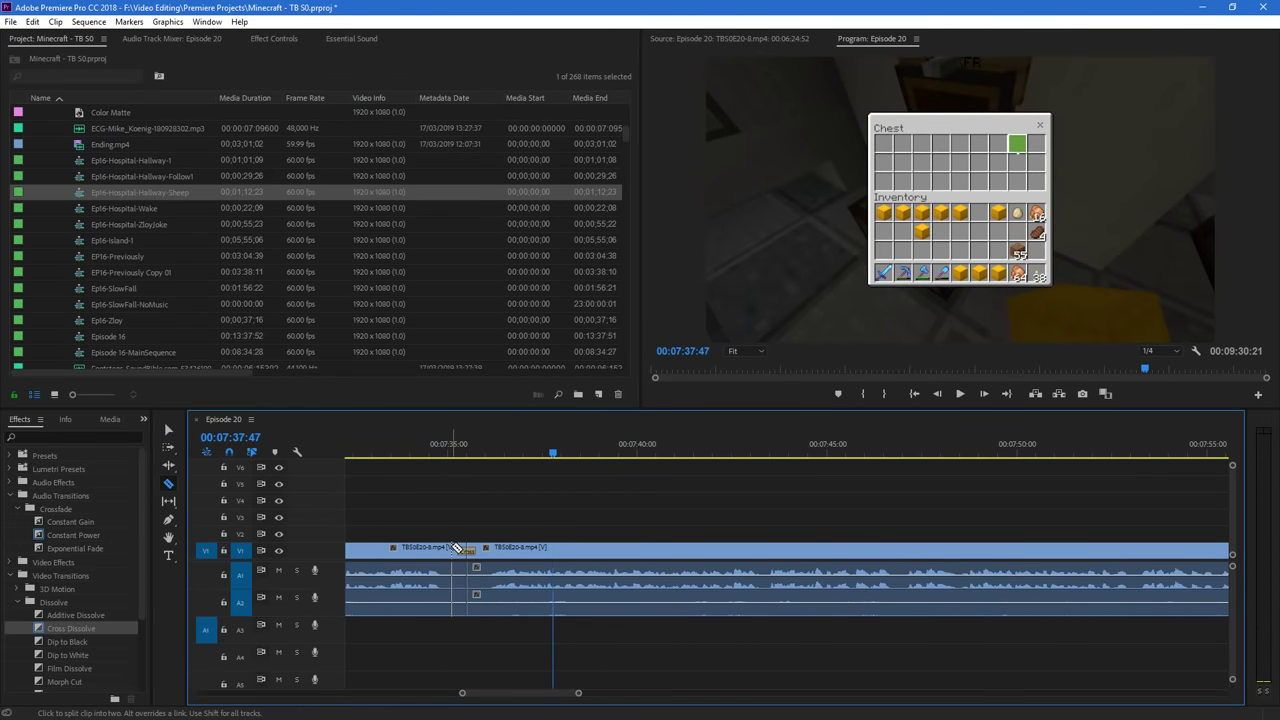
left_click(485, 551)
key("v")
left_click_drag(507, 552, 475, 550)
left_click_drag(50, 631, 165, 607)
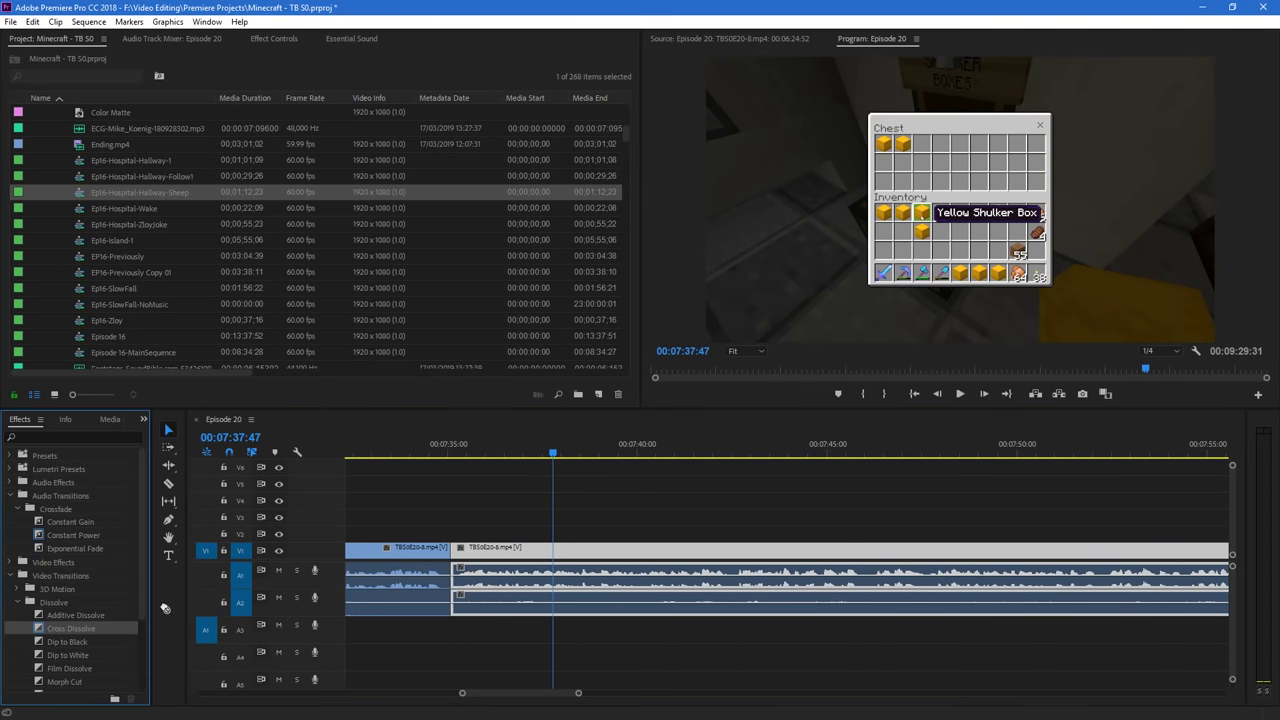
left_click(362, 459)
key("space")
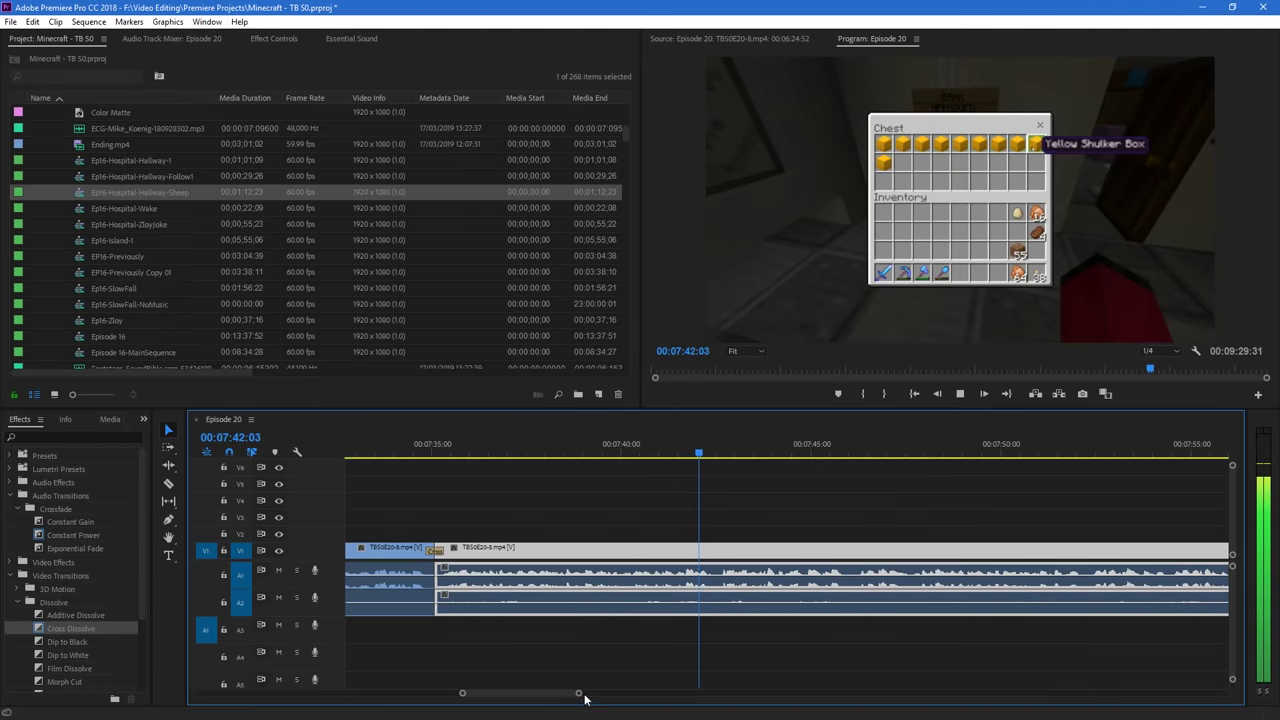
mouse_move(579, 696)
left_mouse_down()
mouse_move(598, 695)
mouse_move(570, 696)
left_mouse_up()
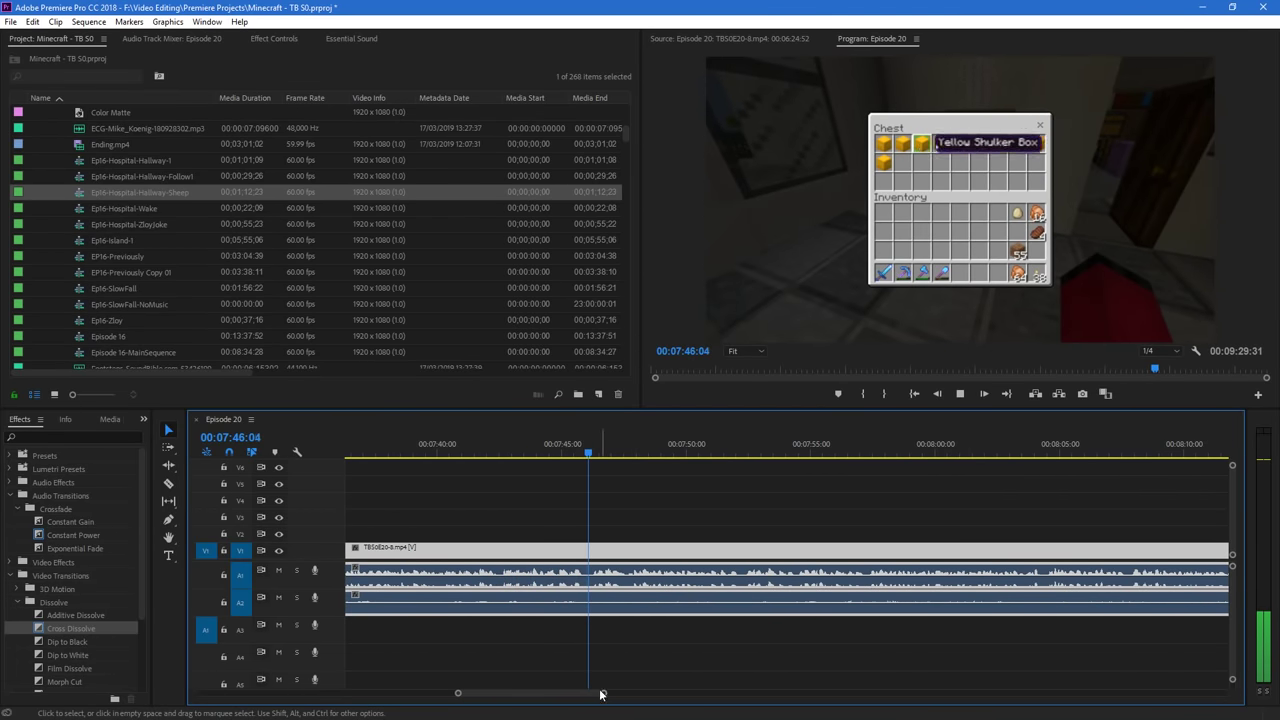
Split the clip at about 07:47, then scrub back through 07:42–07:44 to find the next cut
key("c")
left_click(588, 551)
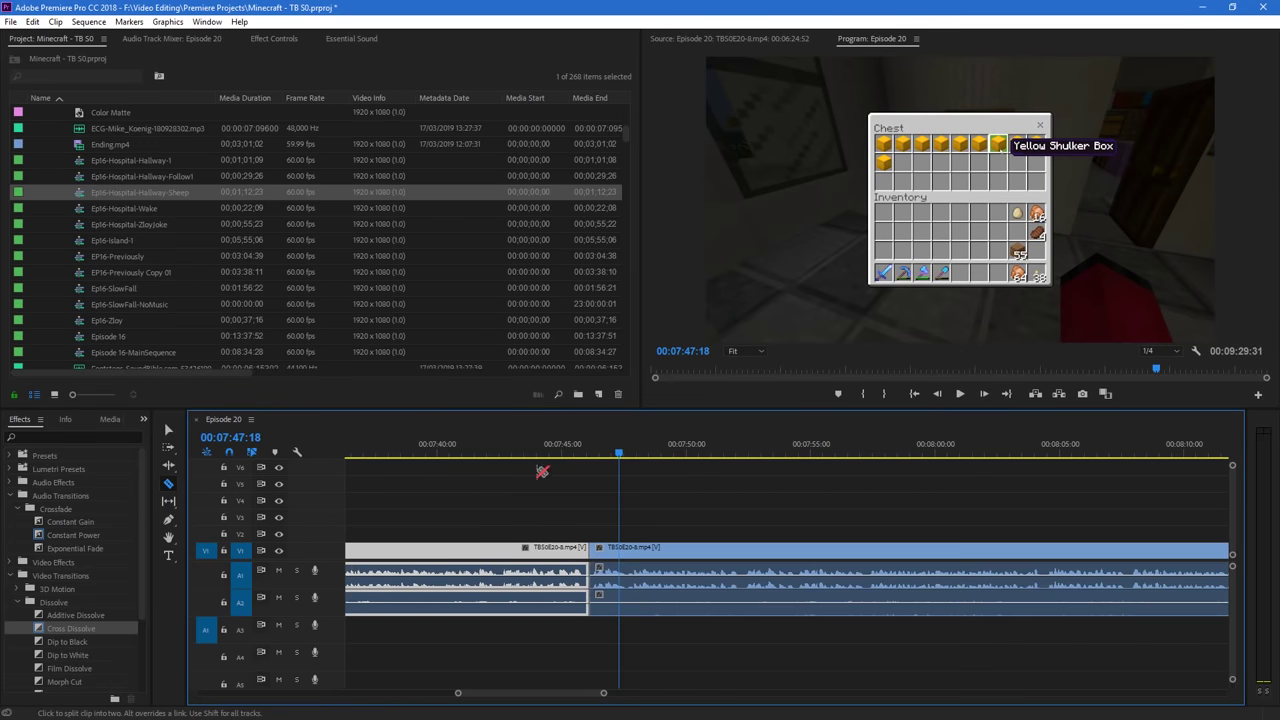
left_click(508, 453)
left_click_drag(508, 453, 540, 453)
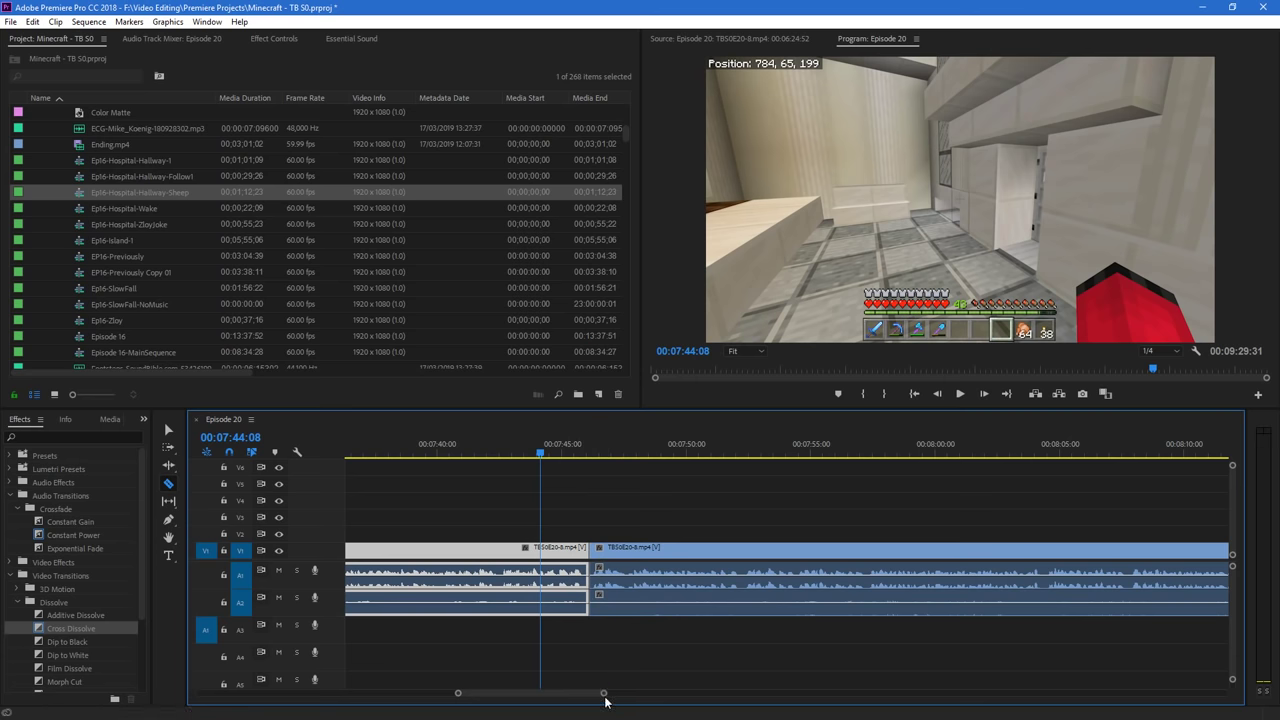
left_click_drag(604, 695, 578, 698)
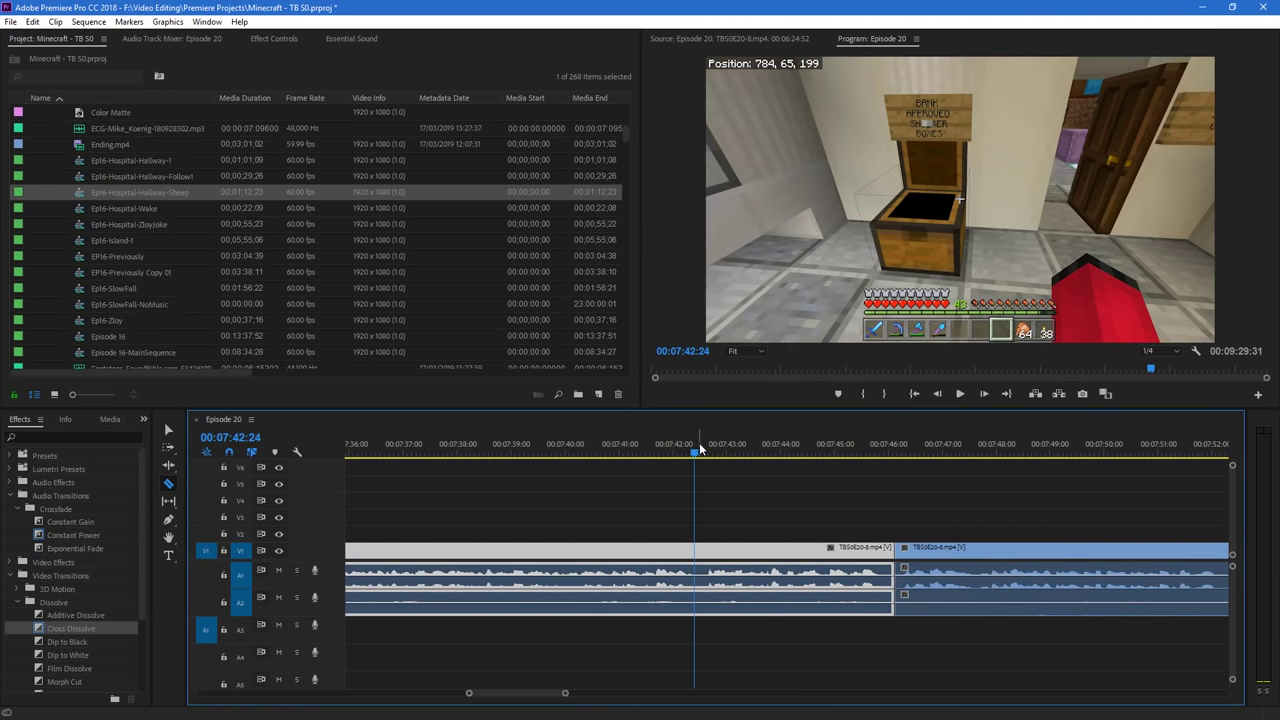
mouse_move(700, 450)
left_mouse_down()
mouse_move(722, 452)
mouse_move(704, 474)
left_mouse_up()
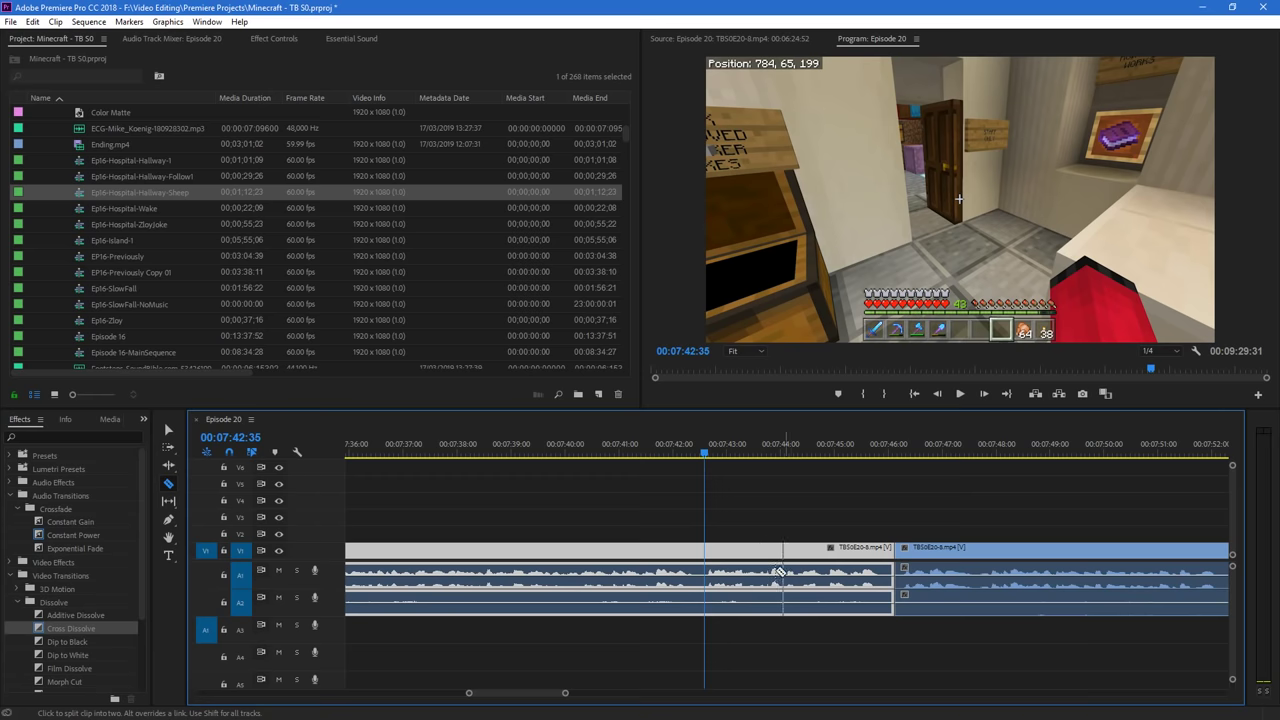
Preview the hallway footage between 07:42 and 07:46 to pin down the cut point near 07:44
key("space")
left_click_drag(529, 693, 531, 697)
key("space")
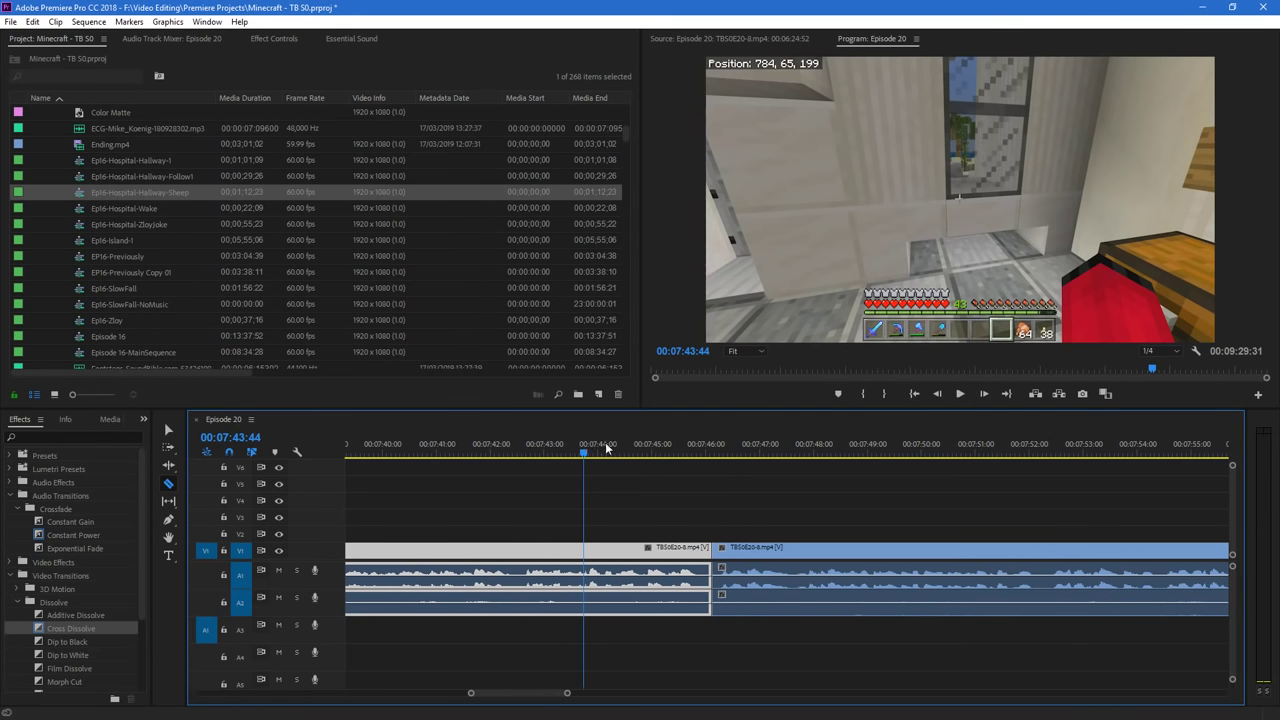
left_click(710, 450)
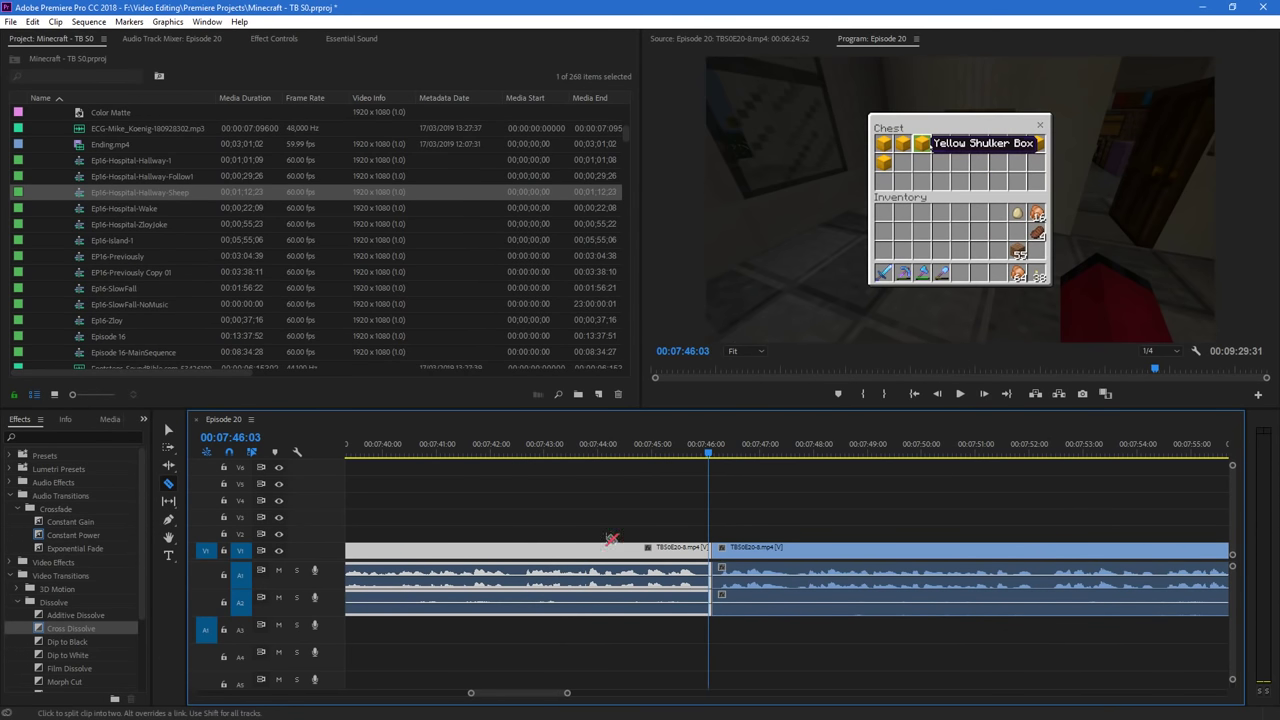
key("space")
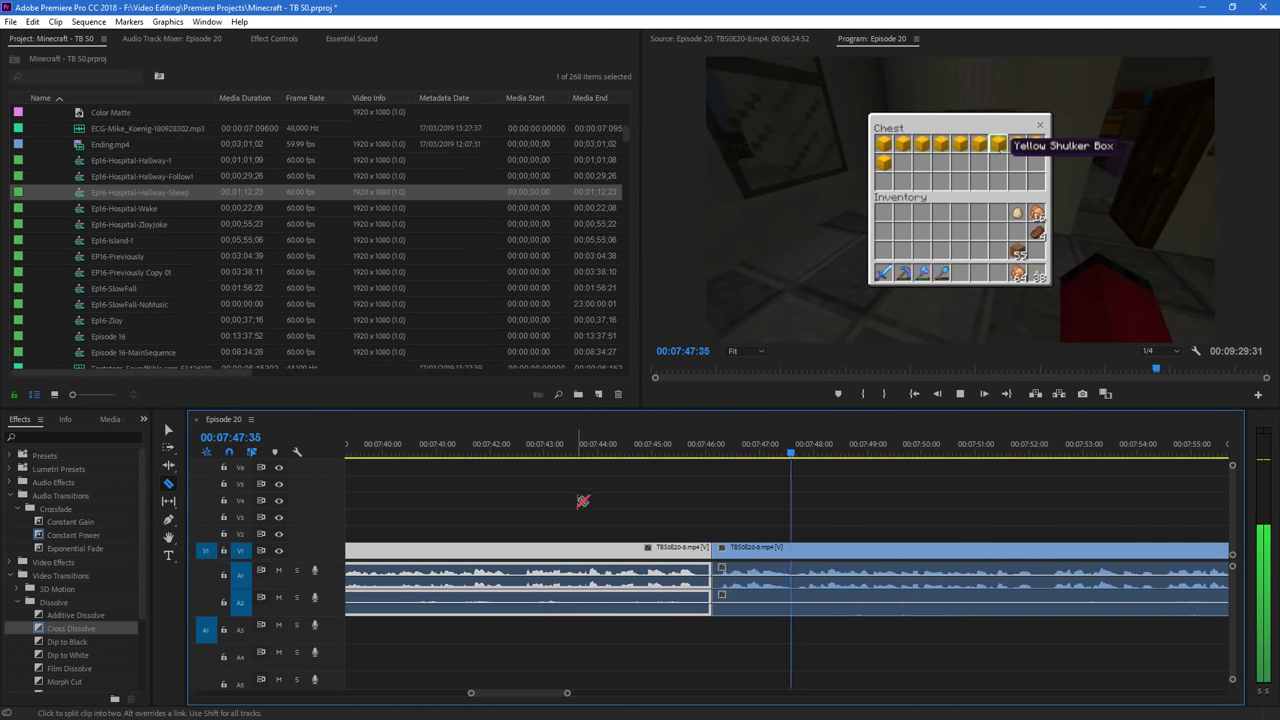
left_click_drag(589, 445, 602, 451)
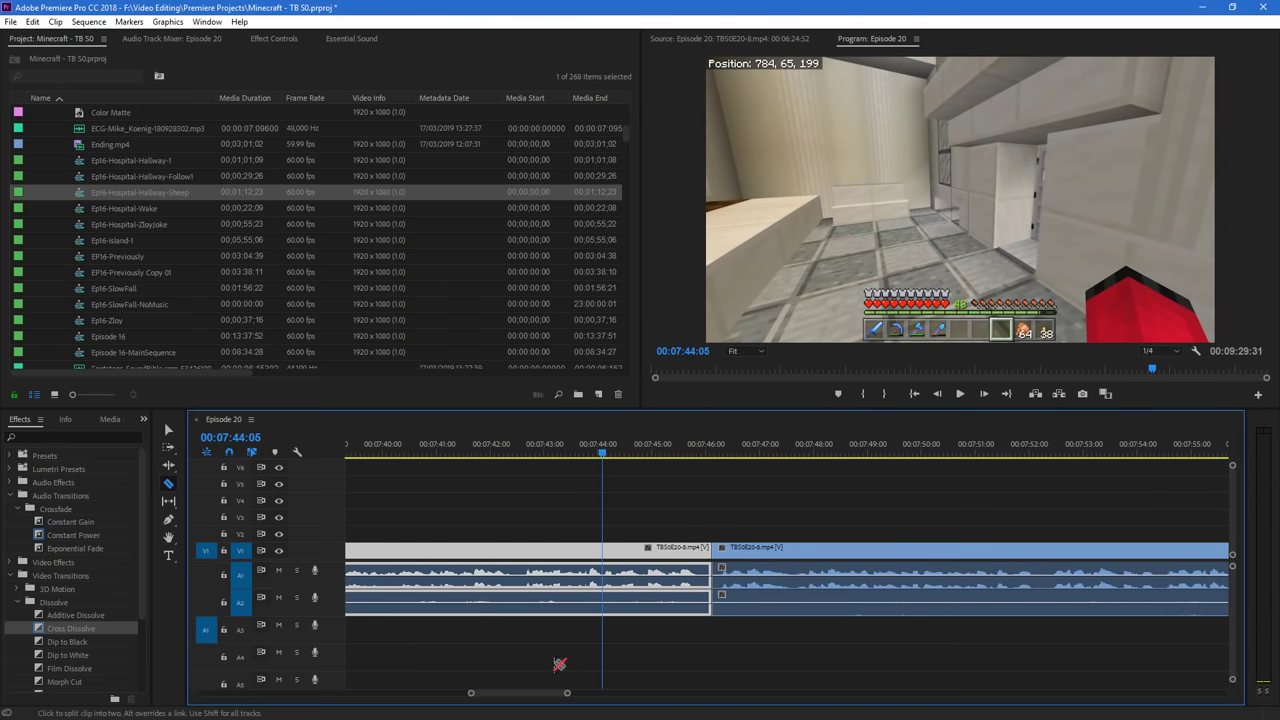
left_click_drag(569, 694, 543, 693)
mouse_move(786, 452)
left_mouse_down()
mouse_move(743, 452)
mouse_move(791, 452)
left_mouse_up()
key("space")
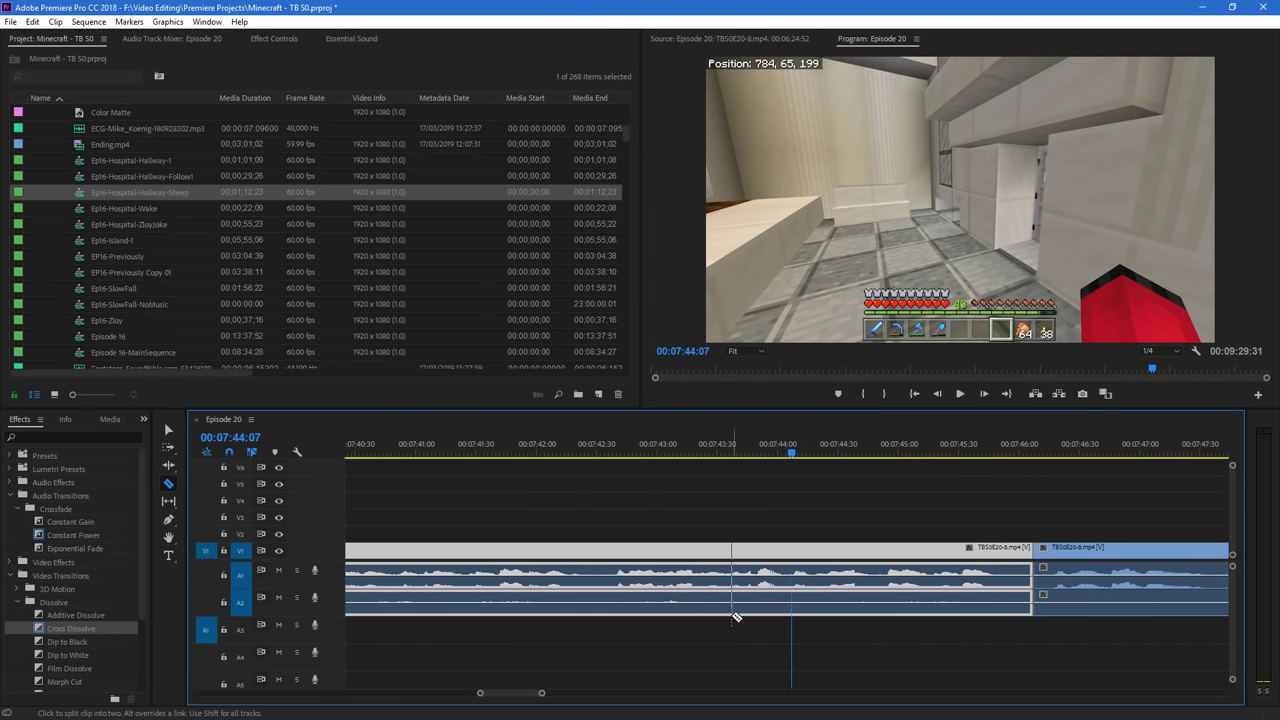
Split at 07:44:07 and where the skipped part ends, slide the later piece left, and review the cut
key("space")
left_click(794, 578)
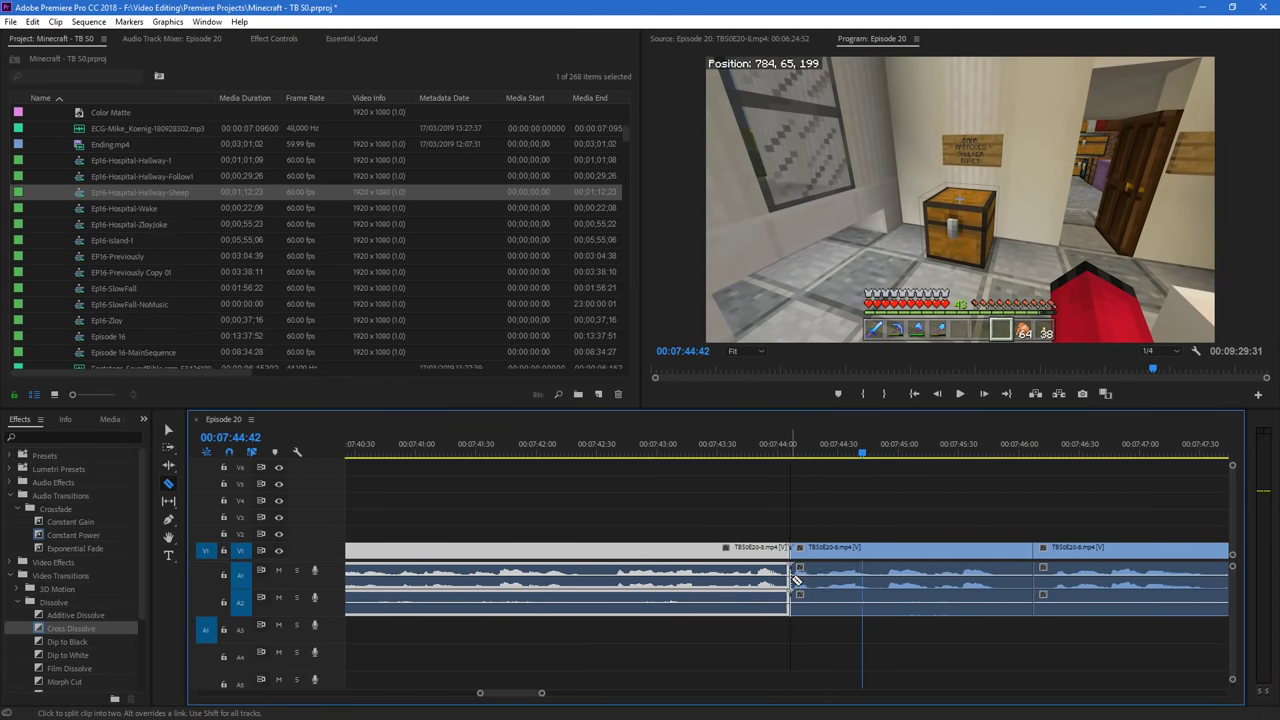
left_click(1052, 550)
key("v")
left_click_drag(1102, 577, 842, 577)
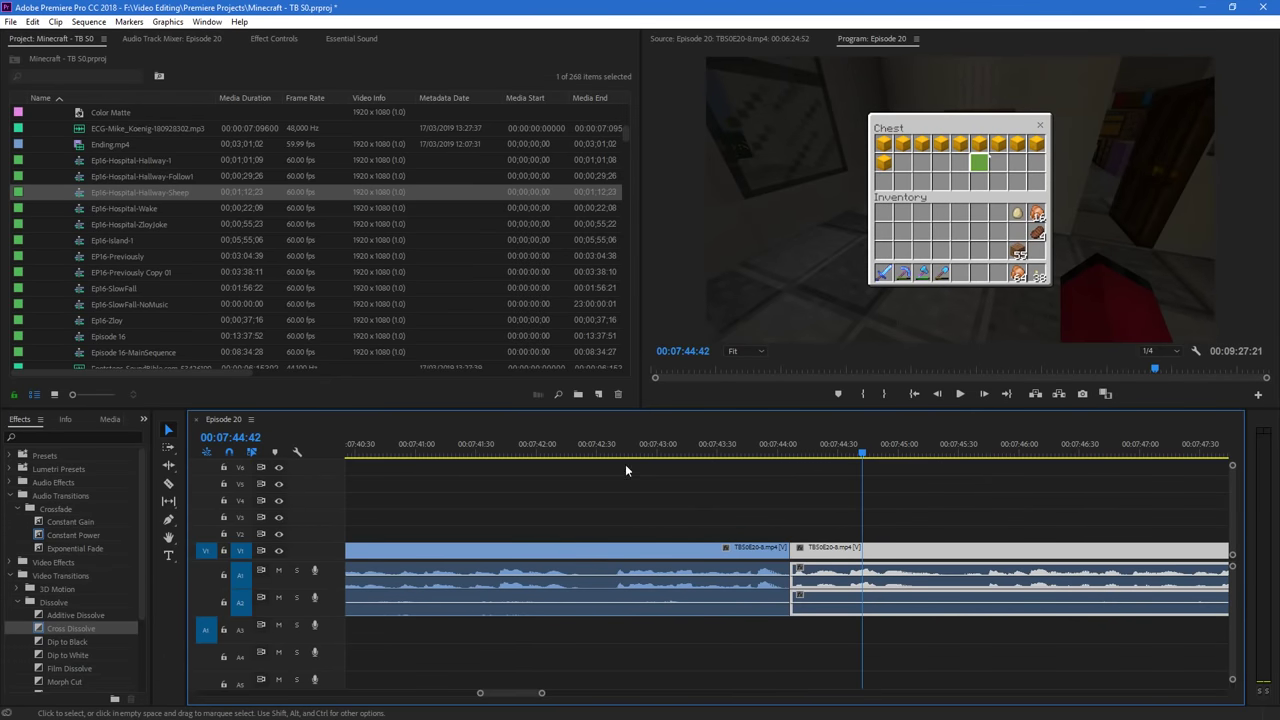
left_click(667, 452)
key("space")
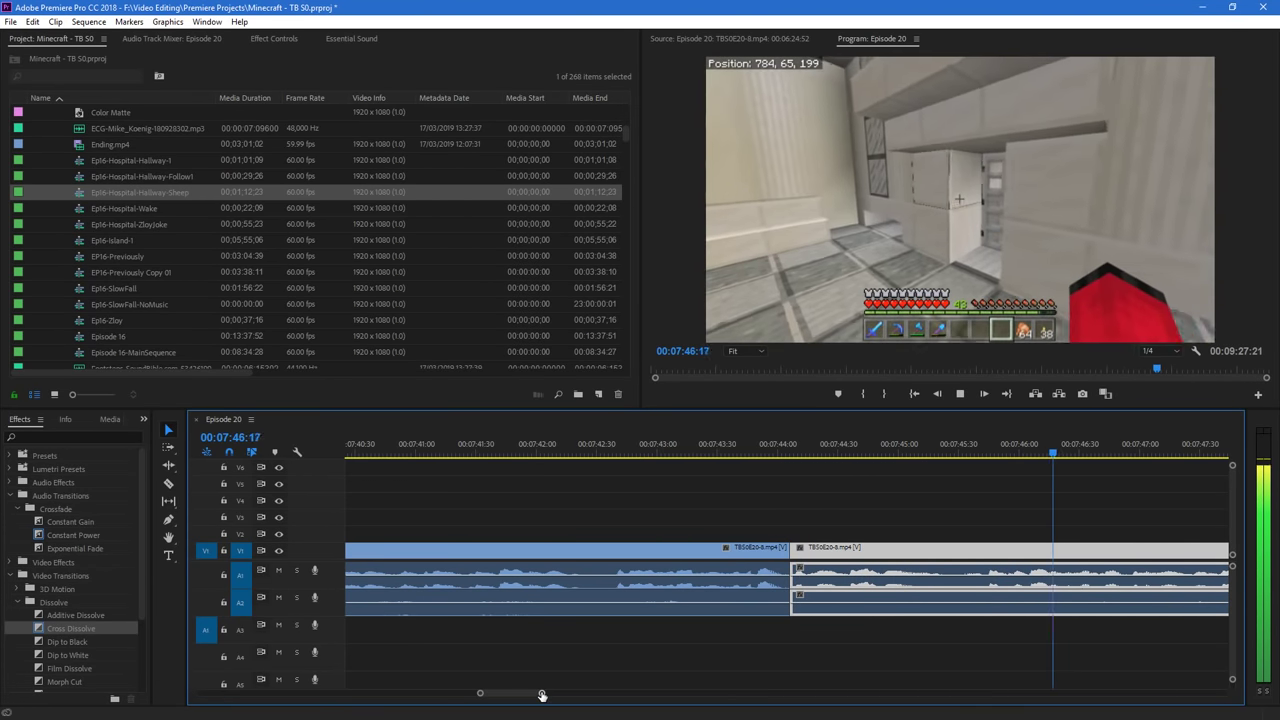
left_click_drag(541, 695, 596, 703)
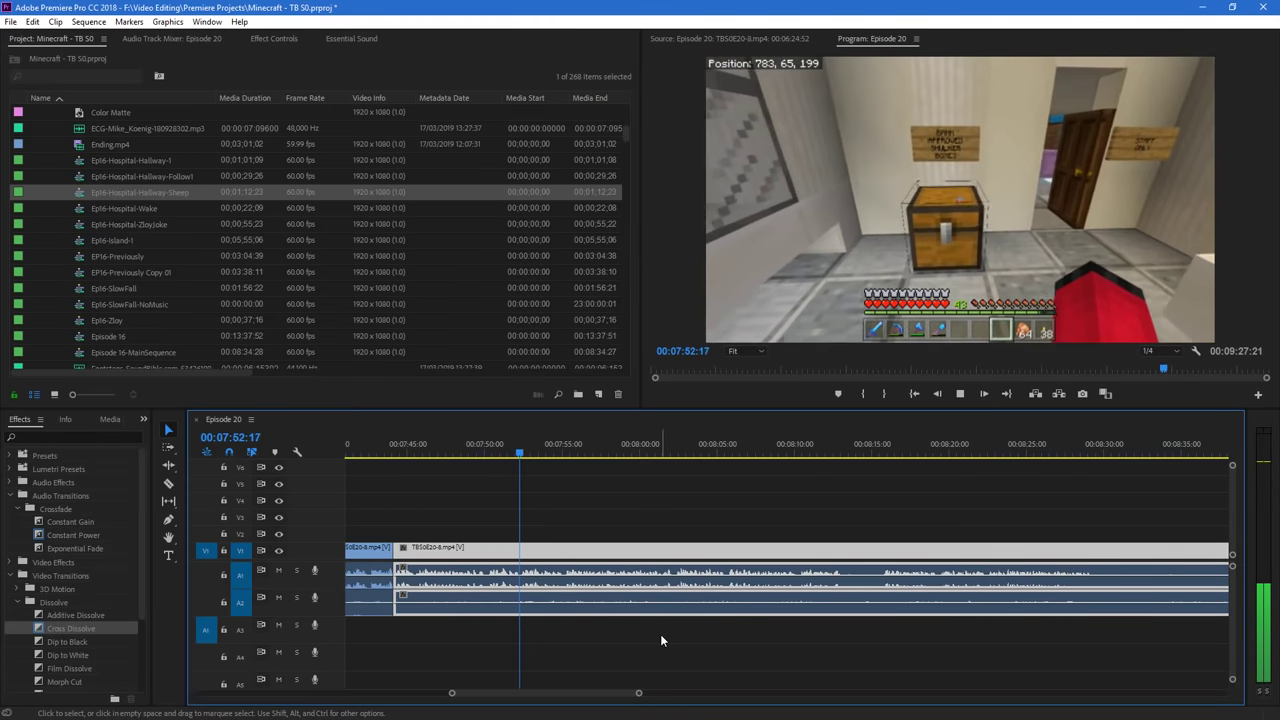
Razor near 08:10, slide the later footage left over the 08:10–08:29 stretch, and start a Cross Dissolve on the cut
key("c")
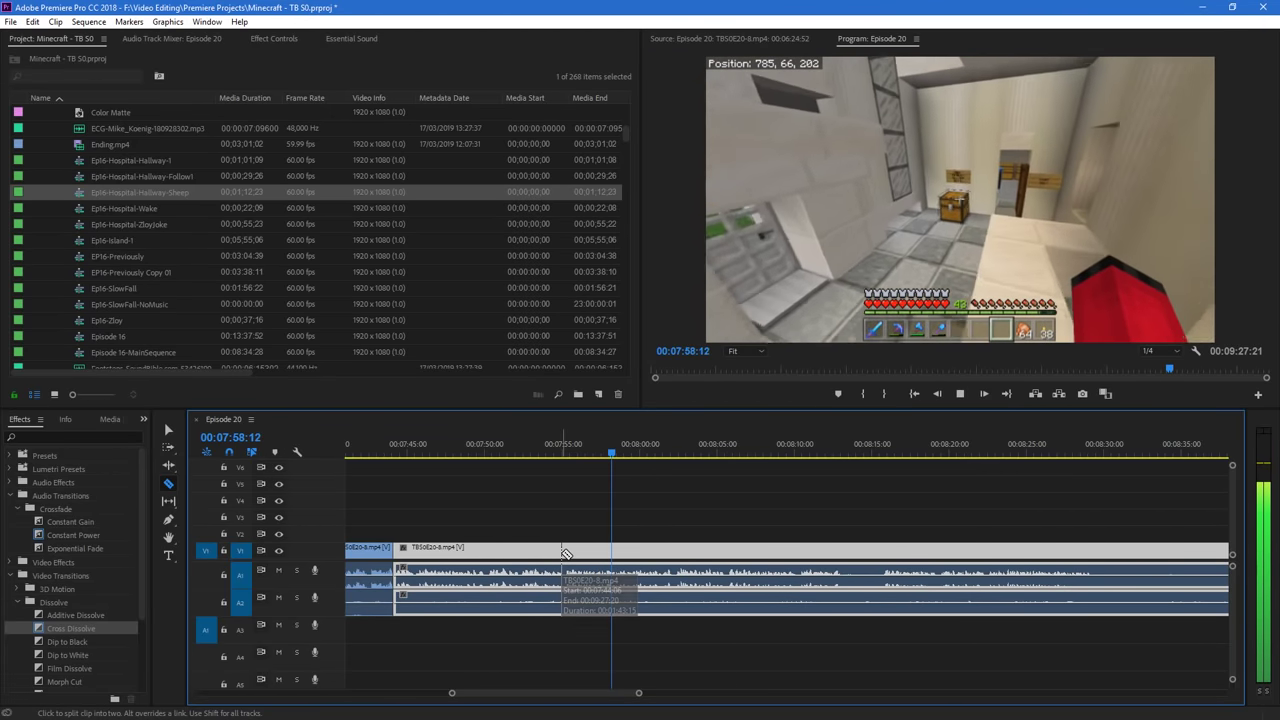
left_click_drag(596, 693, 601, 692)
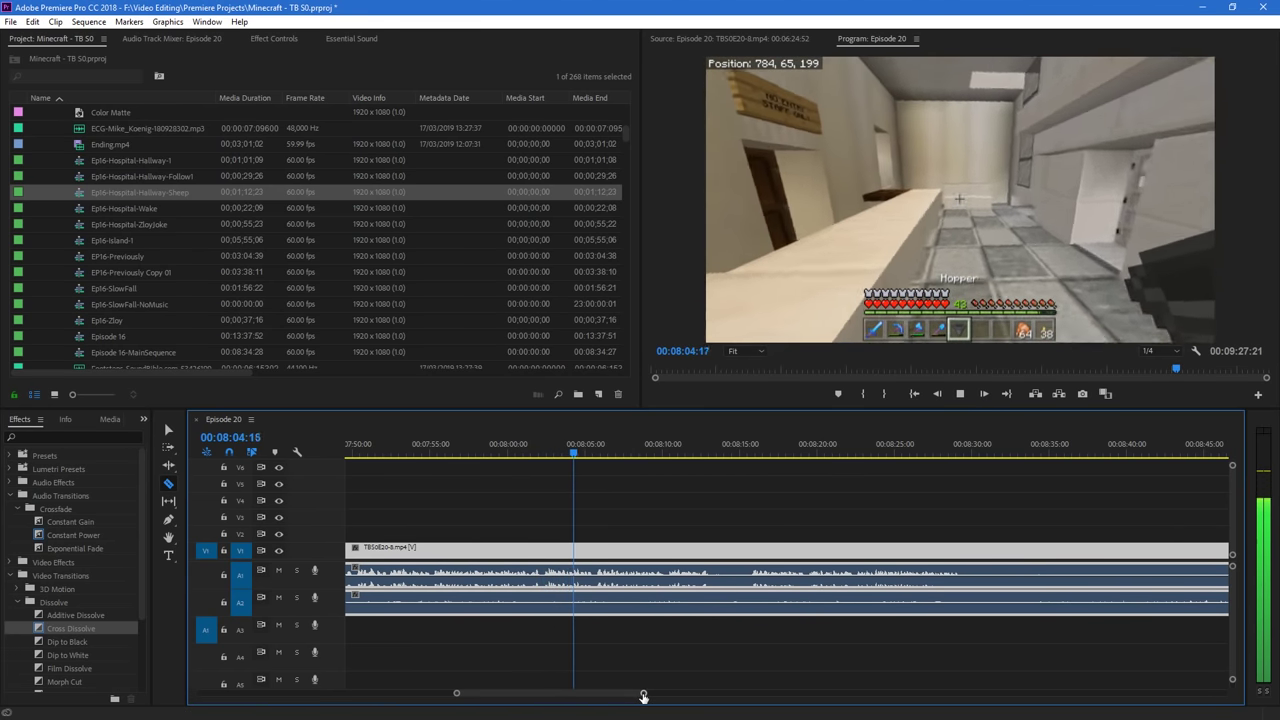
scroll(620, 697, "down", 2)
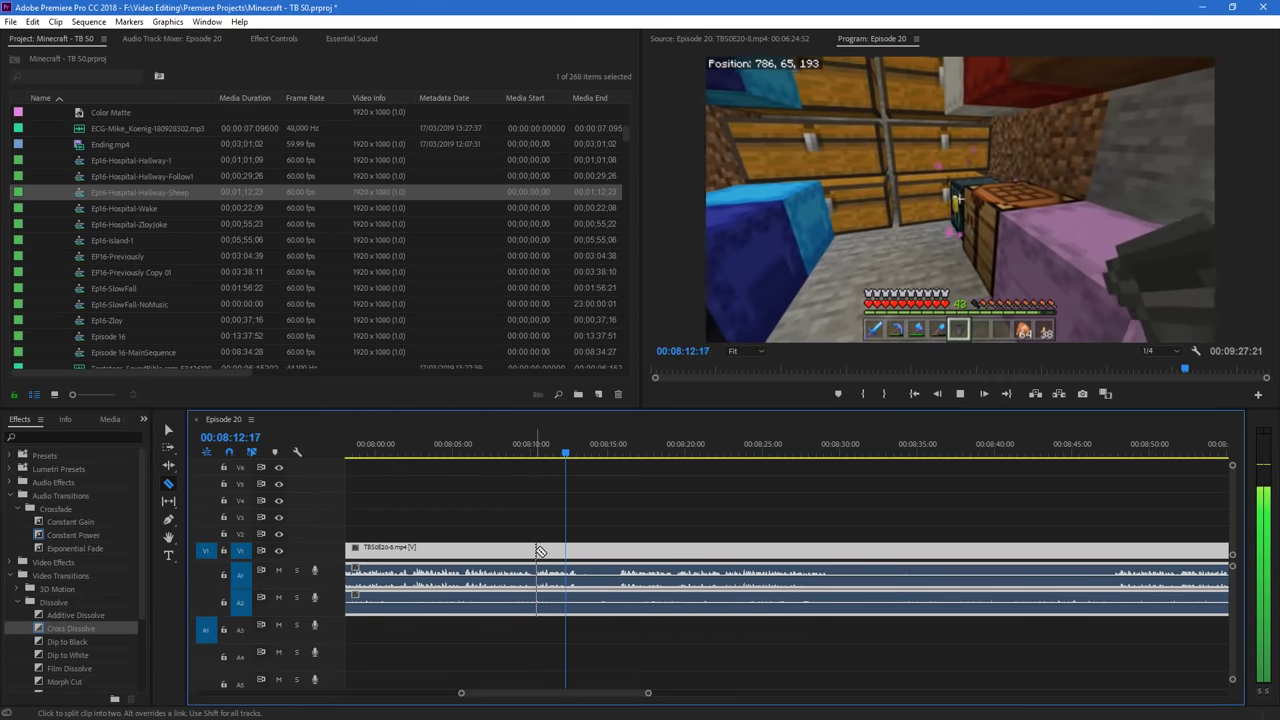
left_click(537, 552)
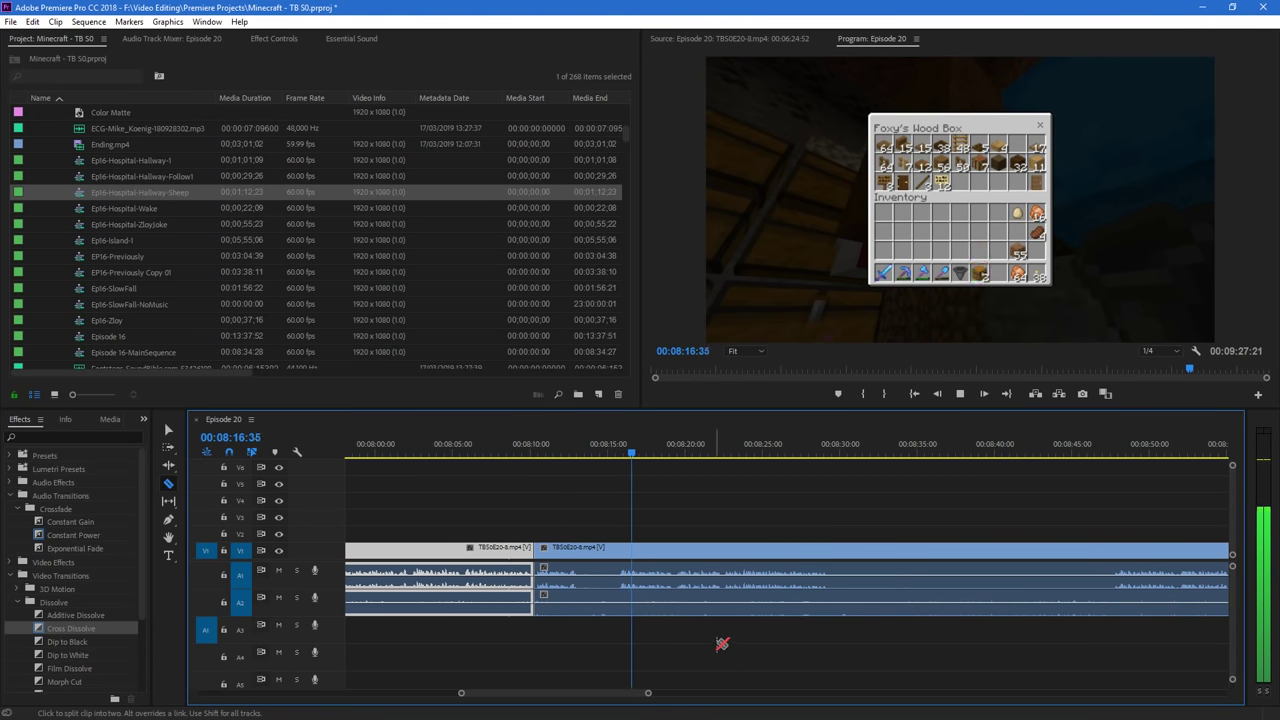
key("v")
left_click_drag(1151, 577, 865, 577)
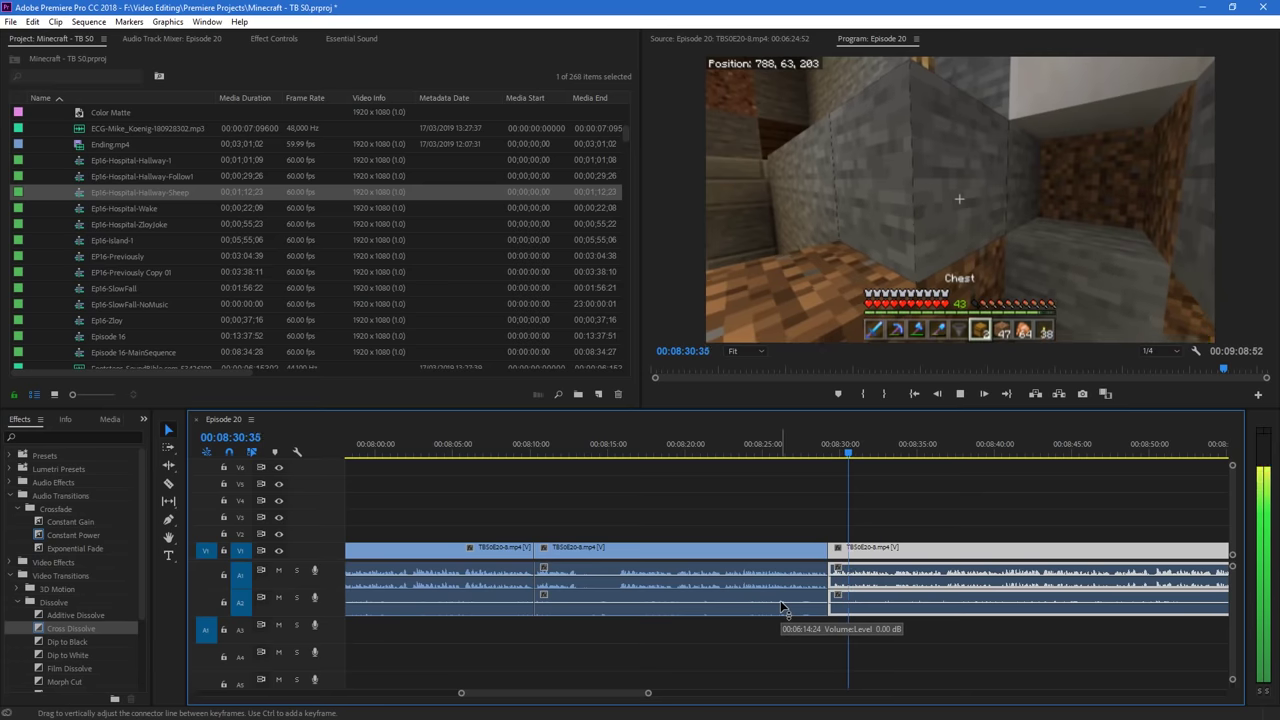
key("space")
left_click_drag(868, 555, 574, 560)
left_click_drag(72, 628, 222, 617)
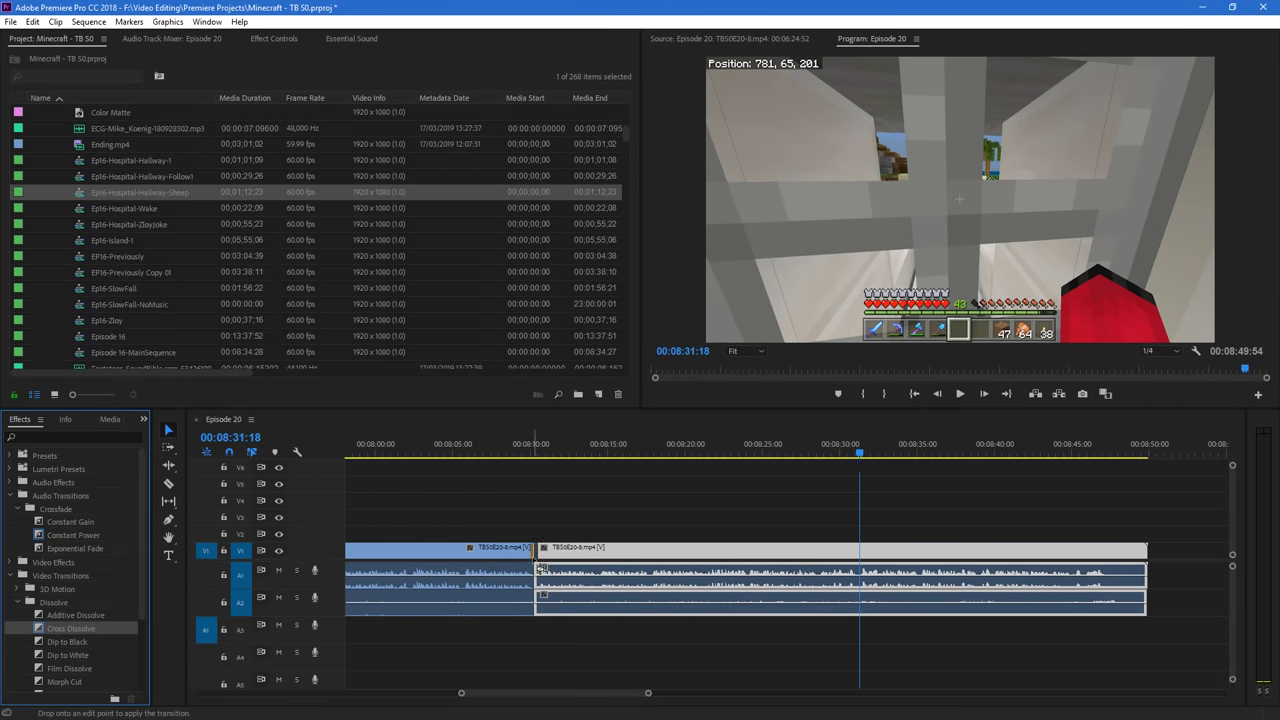
left_click_drag(538, 565, 535, 549)
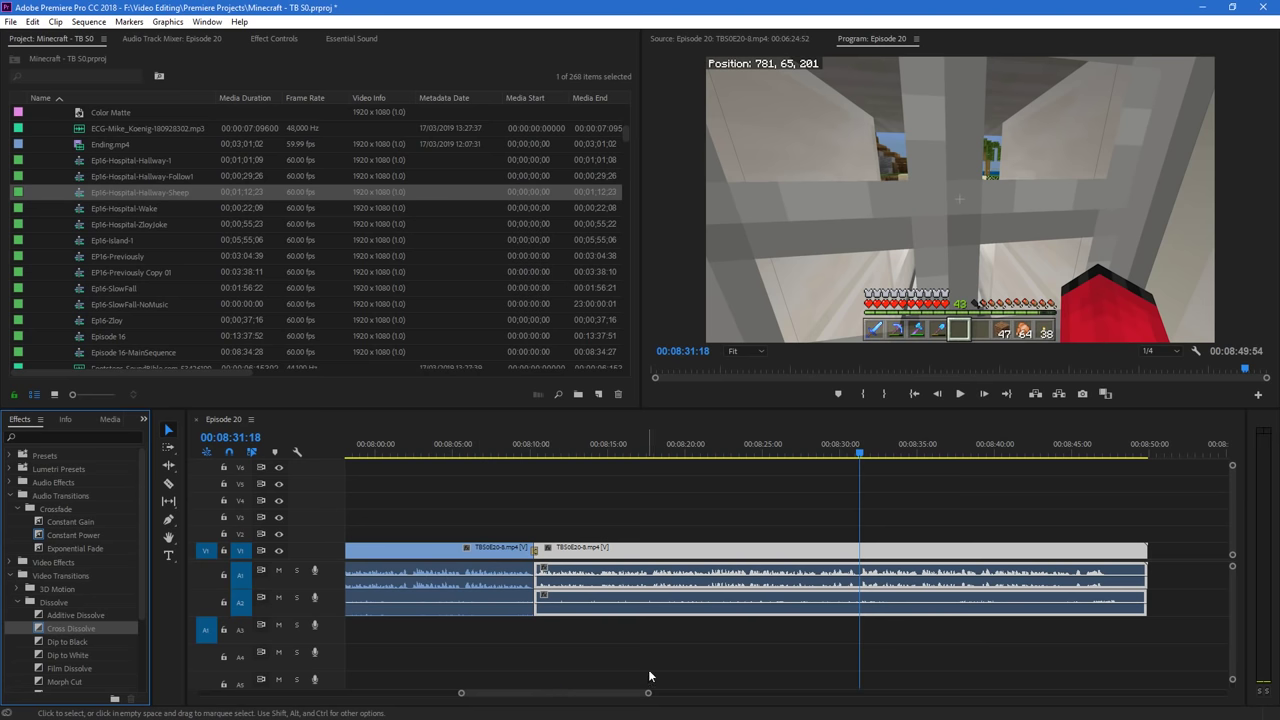
left_click_drag(648, 692, 752, 700)
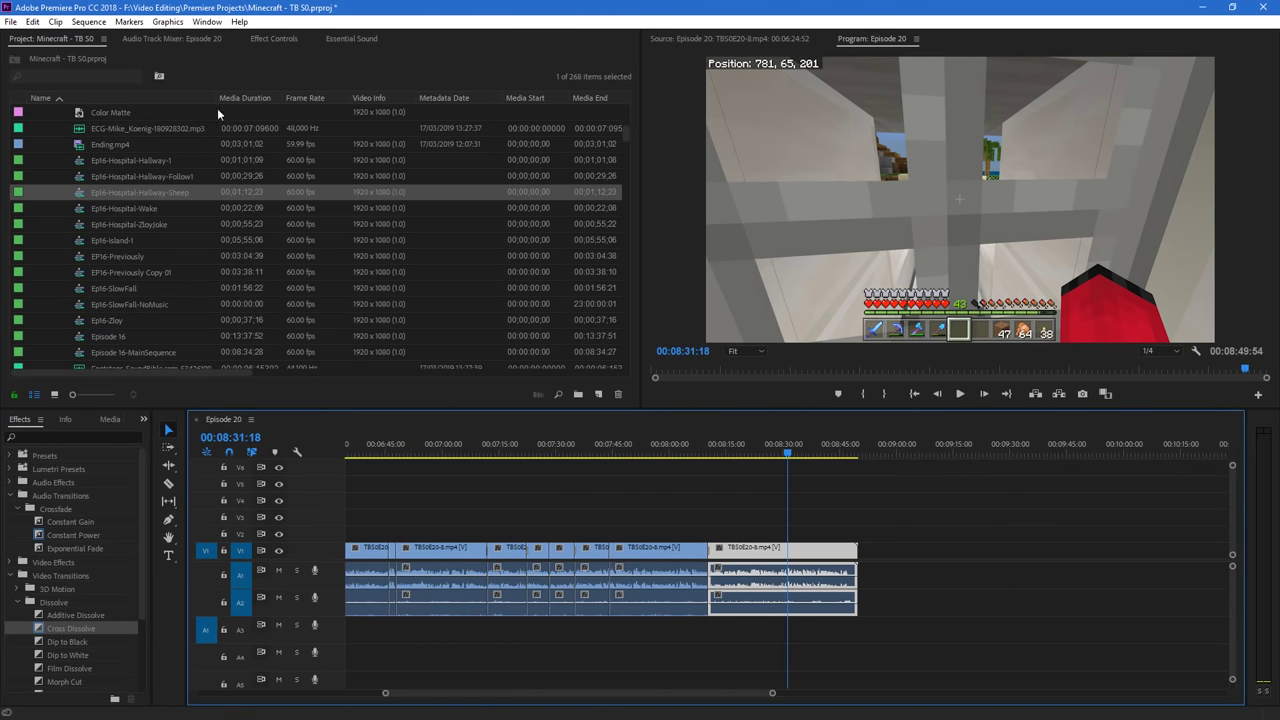
left_click_drag(626, 140, 630, 200)
scroll(160, 250, "down", 2)
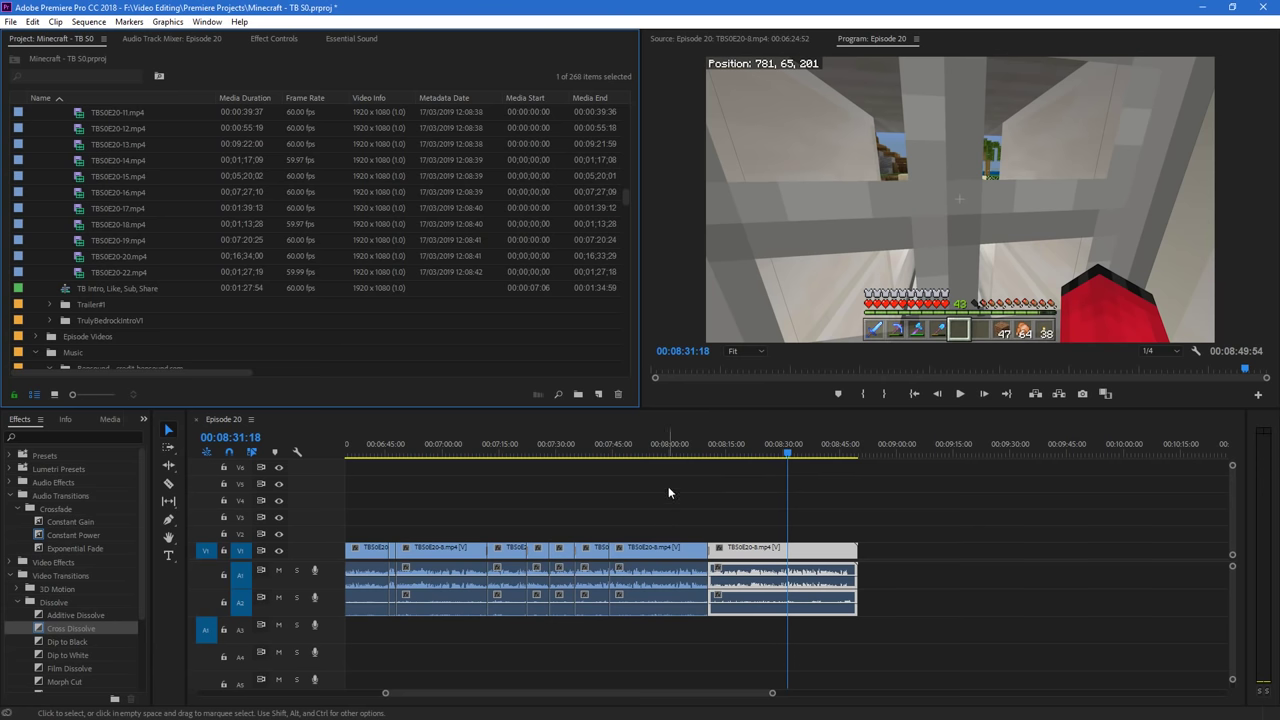
left_click(686, 446)
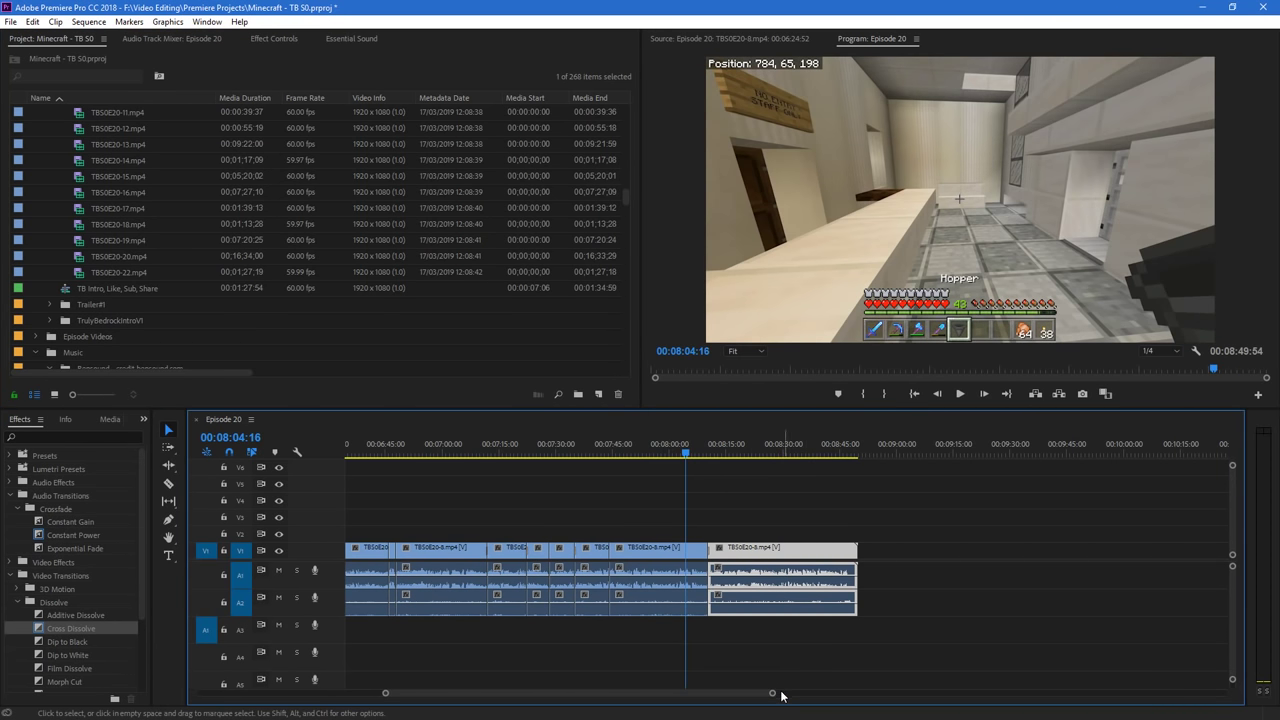
left_click_drag(773, 693, 556, 706)
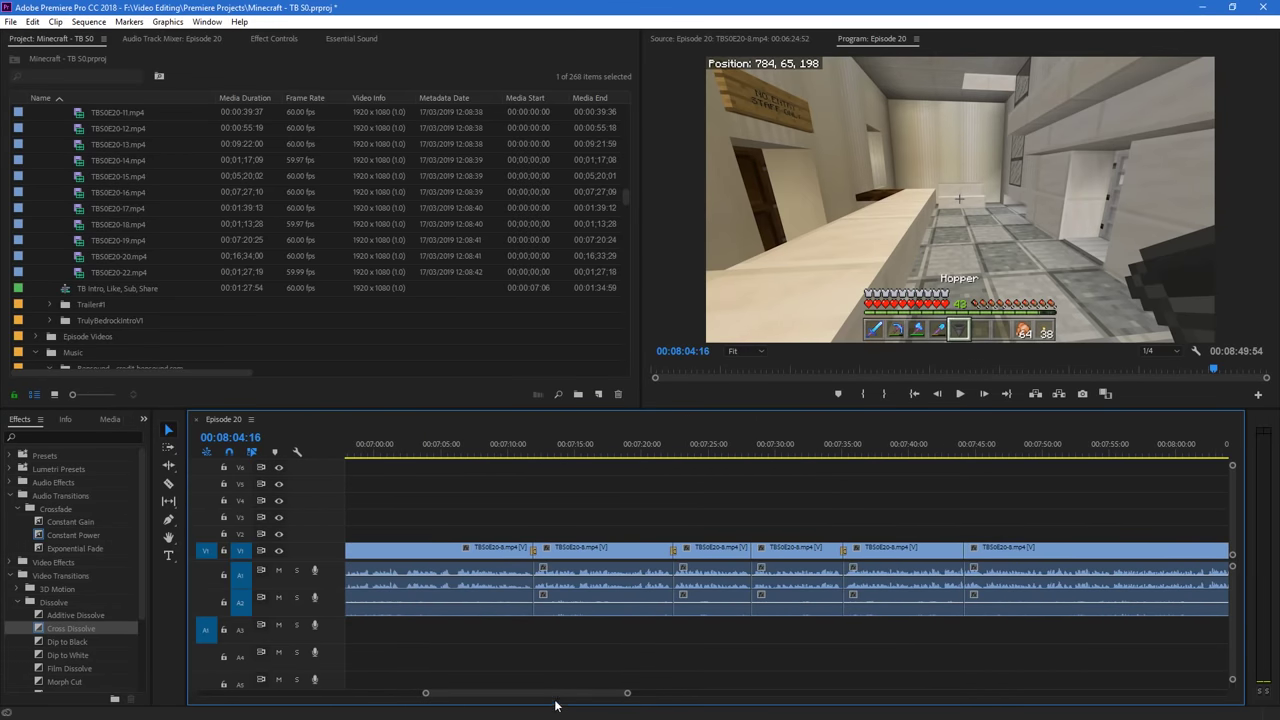
key("backslash")
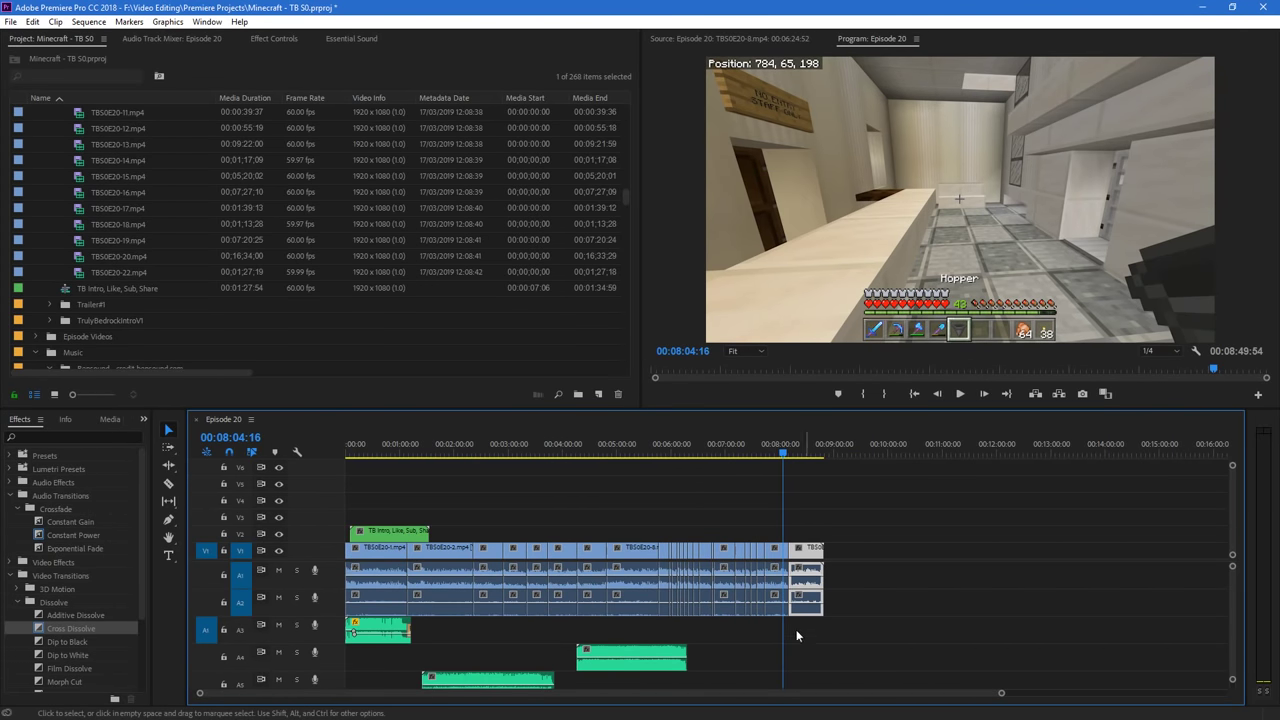
left_click_drag(1000, 697, 749, 715)
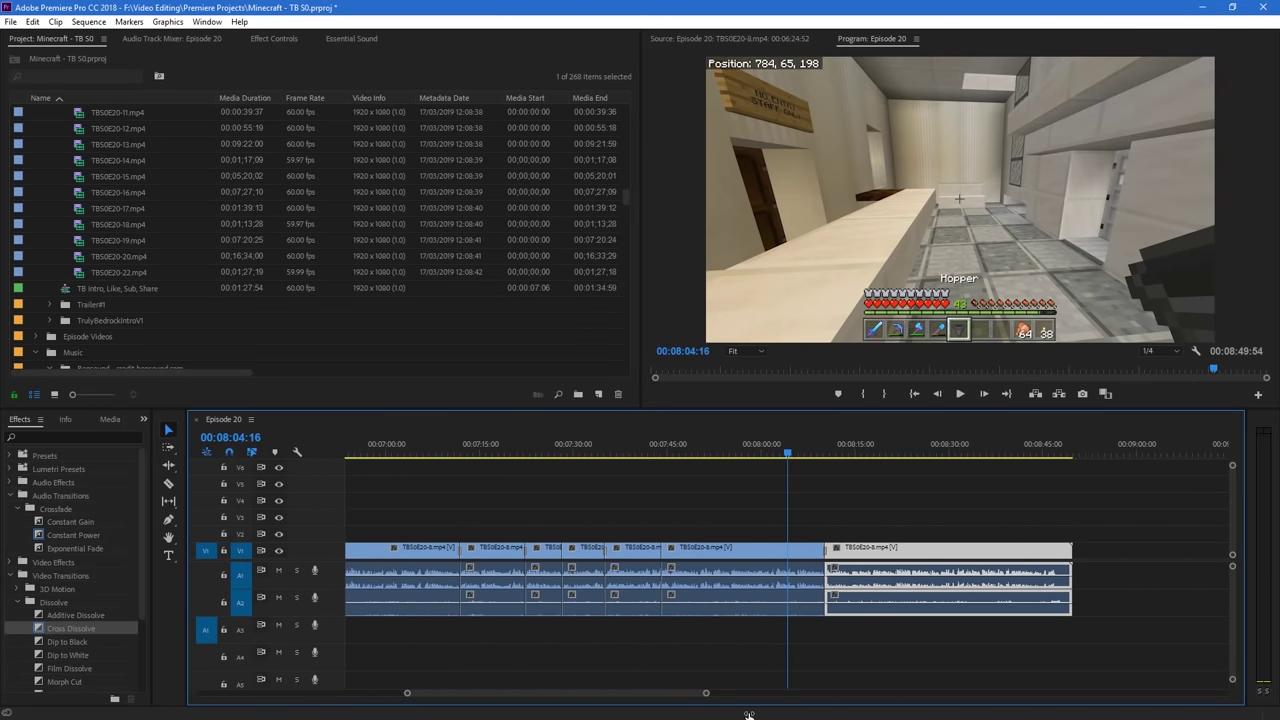
left_click_drag(653, 698, 693, 698)
scroll(648, 631, "down", 5)
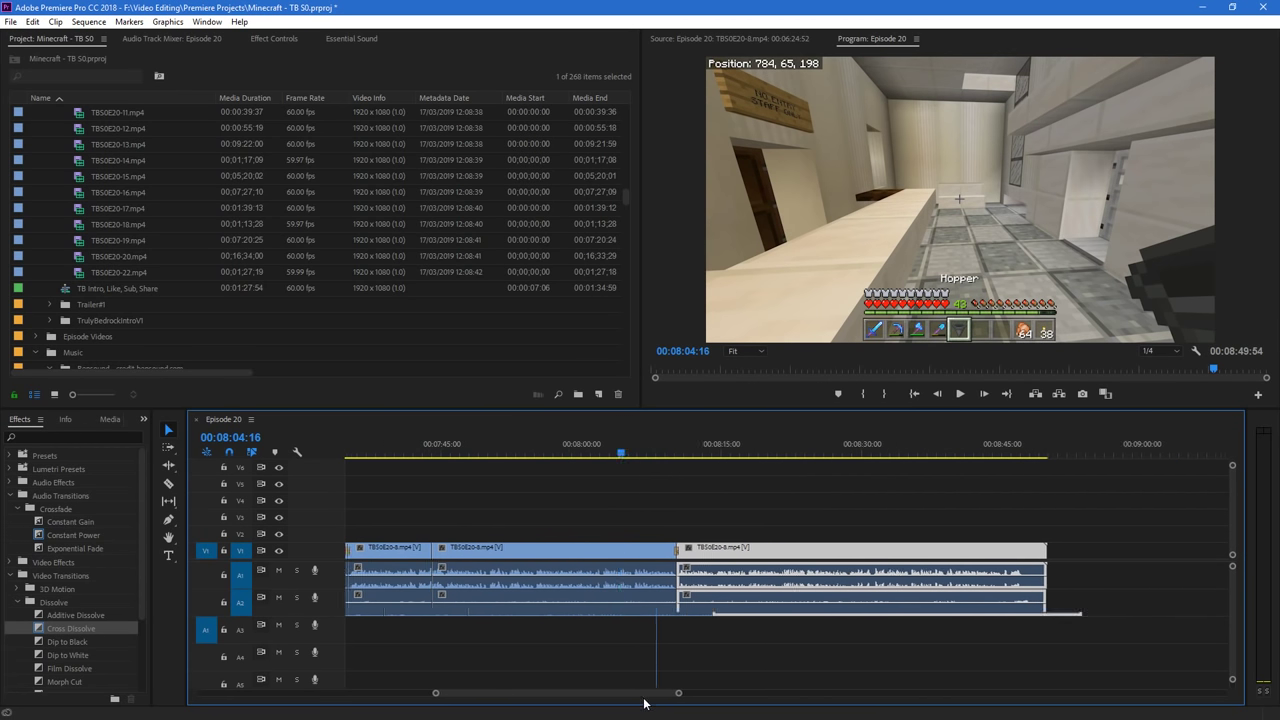
key("space")
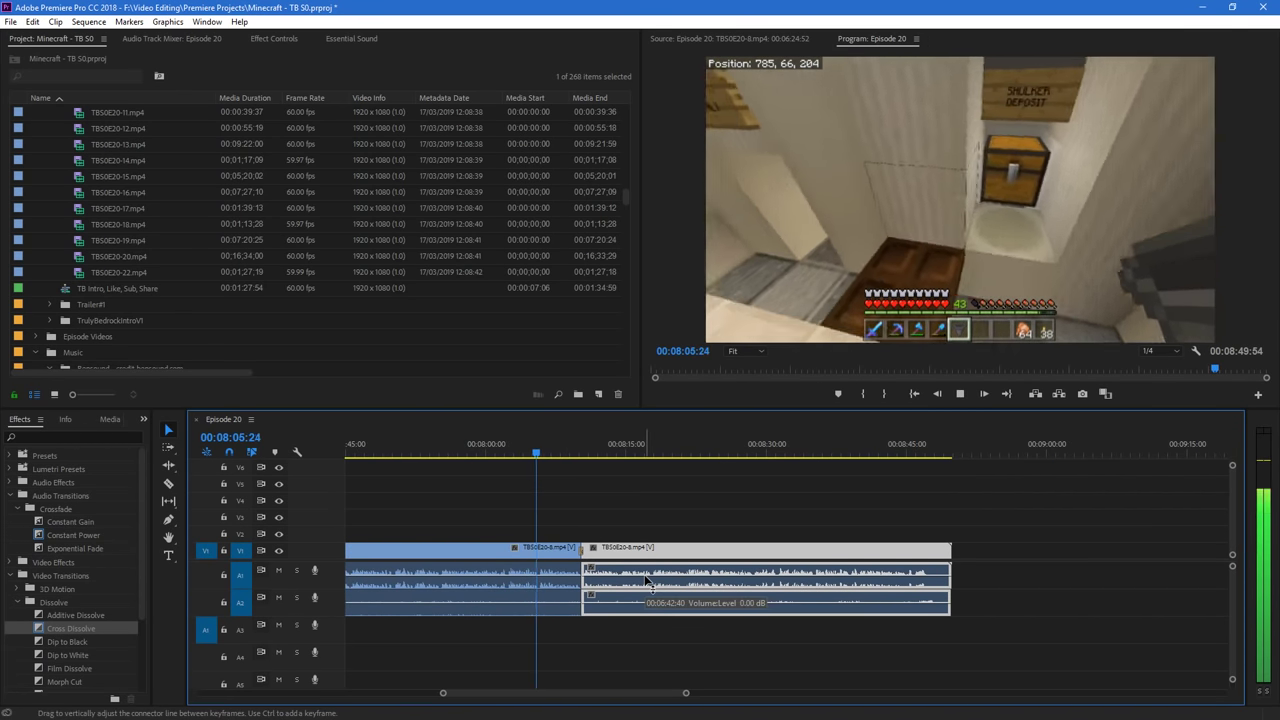
key("space")
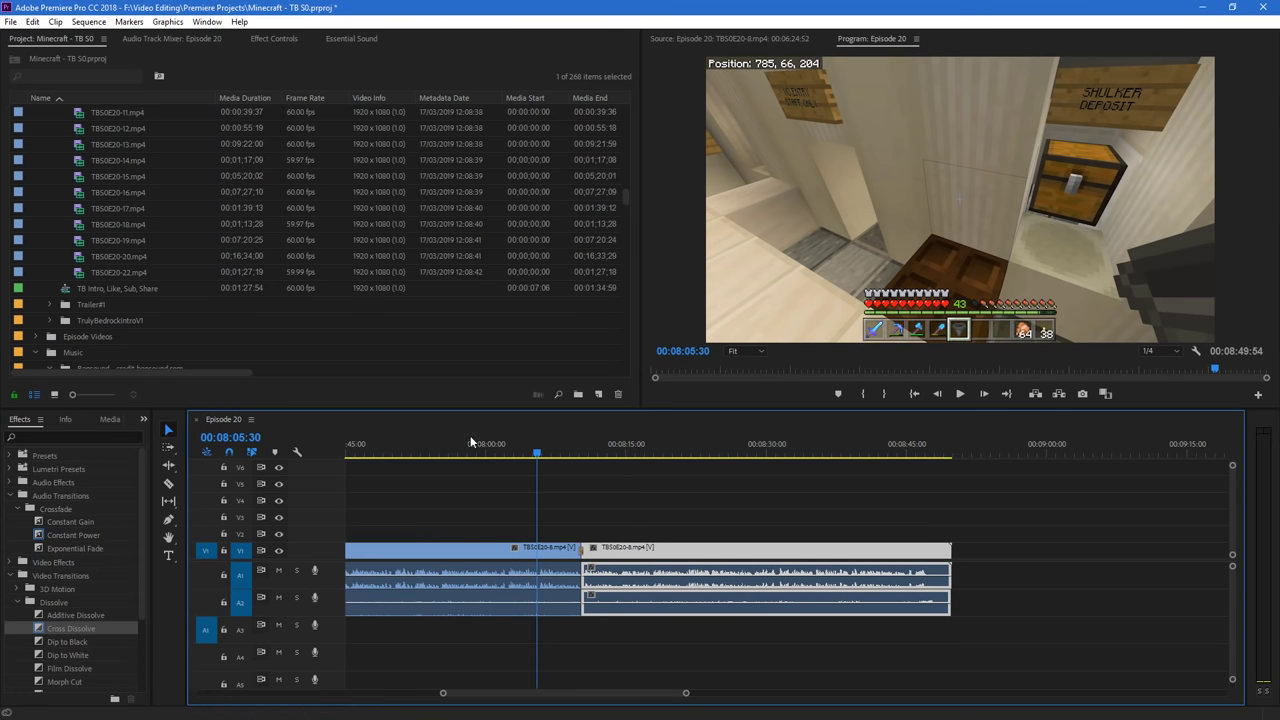
left_click(524, 452)
key("space")
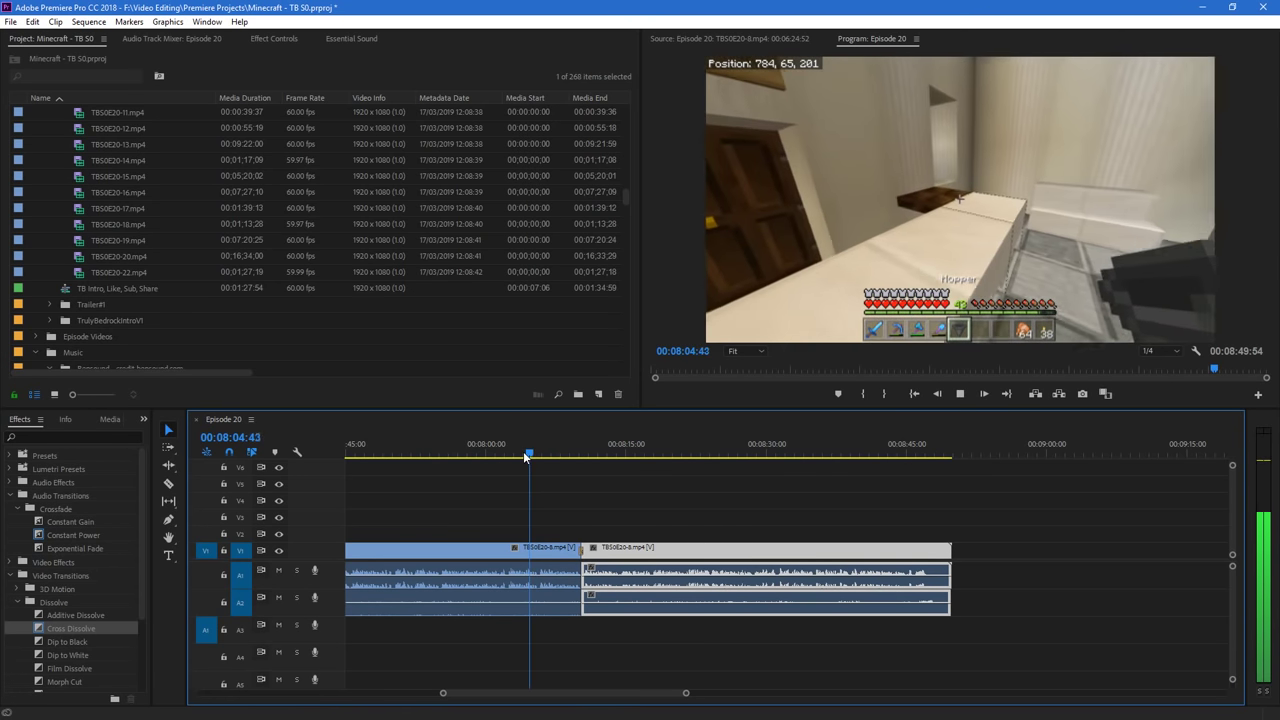
left_click_drag(684, 694, 590, 696)
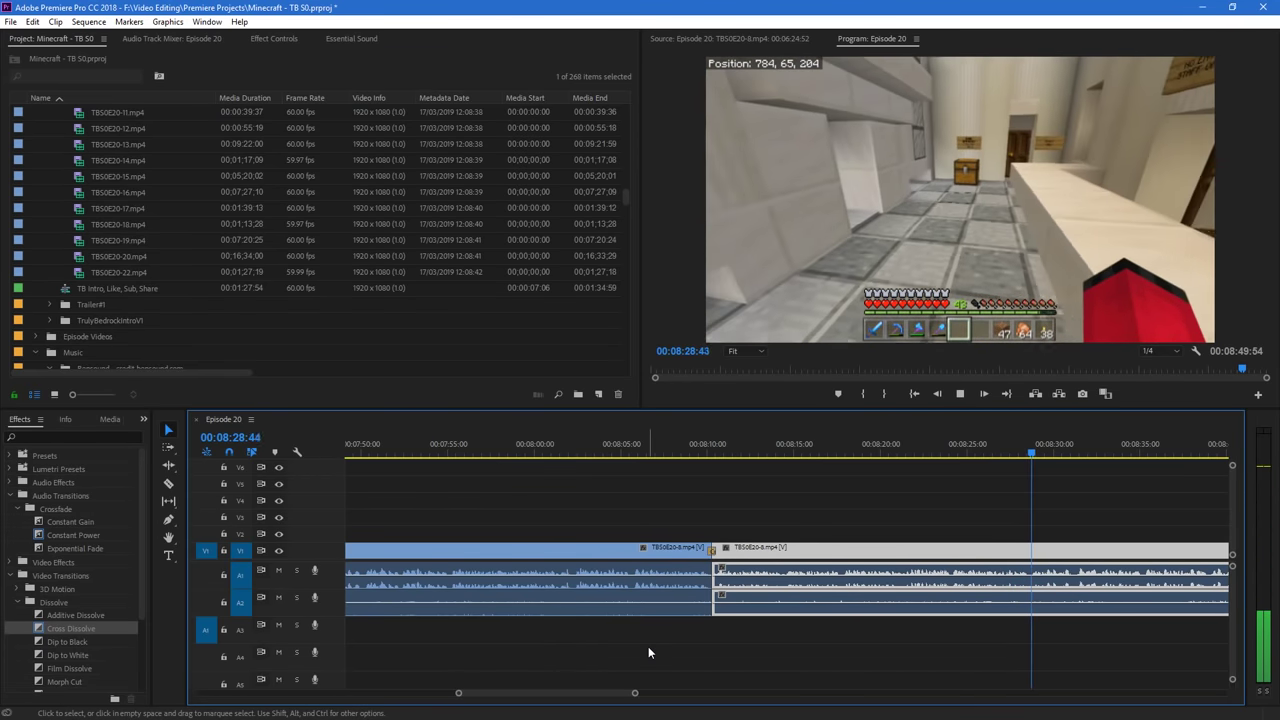
scroll(661, 650, "down", 4)
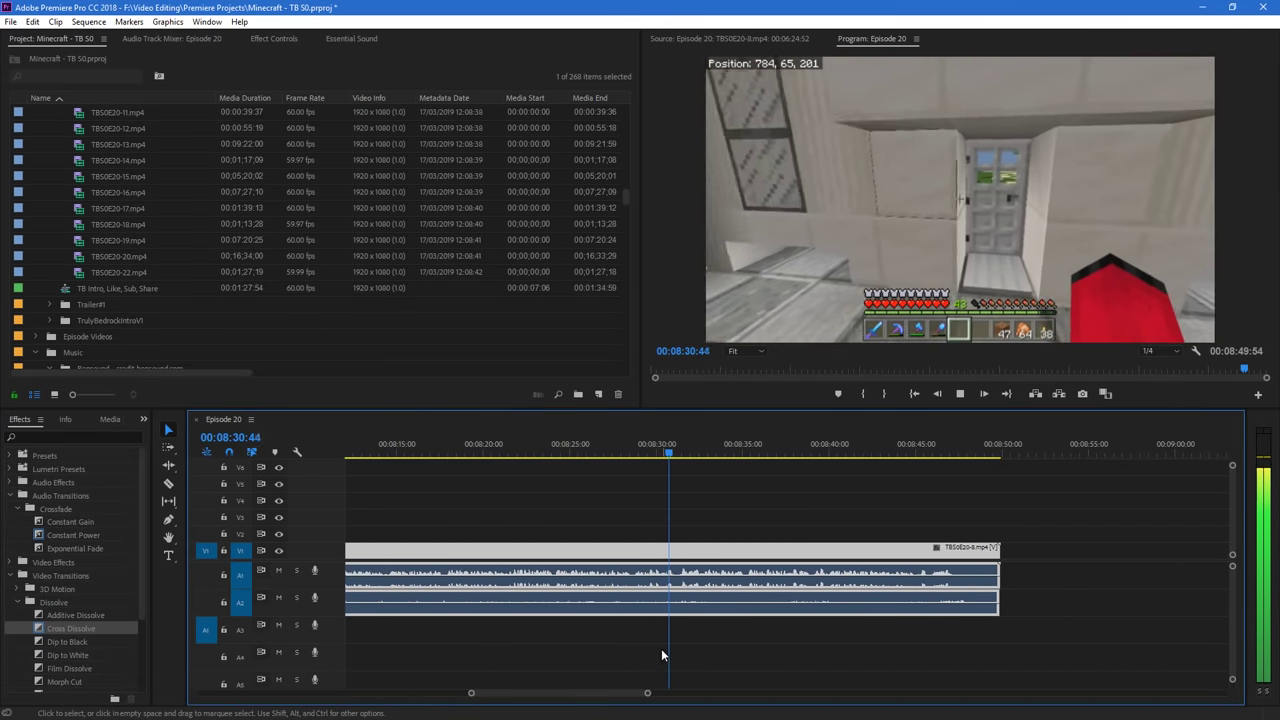
Split the clip and its audio at 08:31:13 and replay from there
key("space")
key("c")
left_click(677, 550)
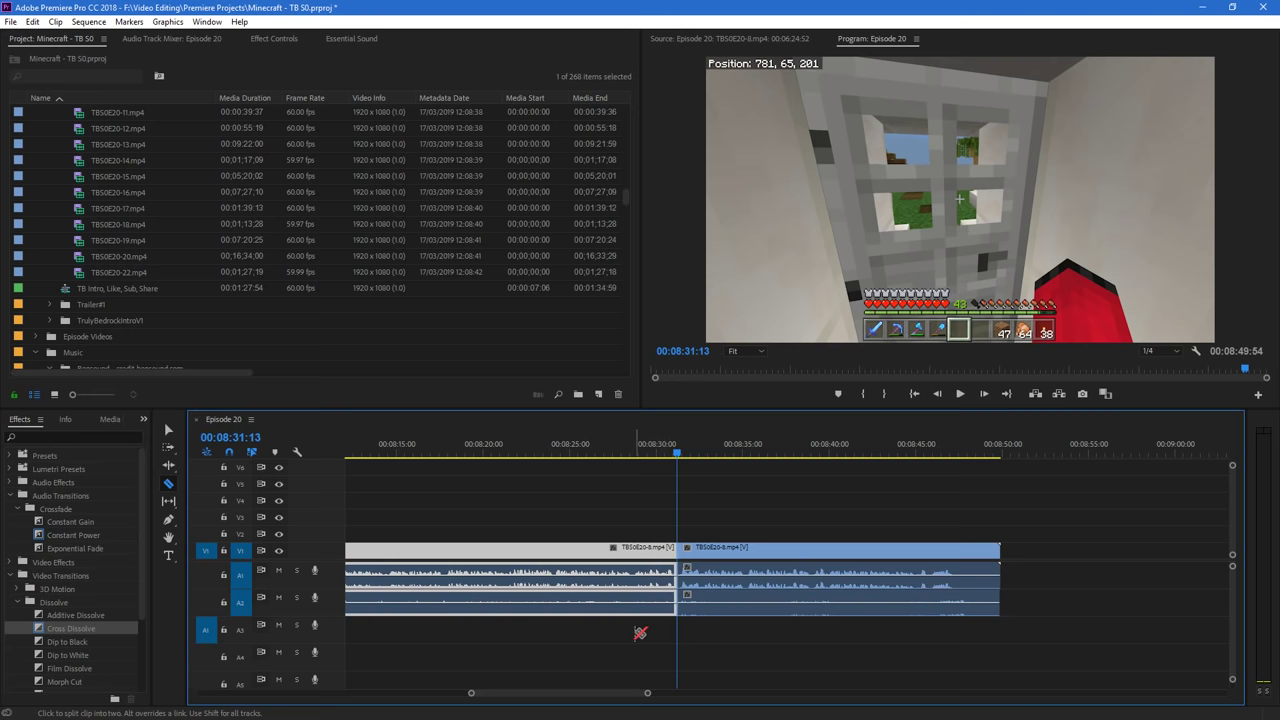
left_click_drag(647, 693, 678, 693)
key("v")
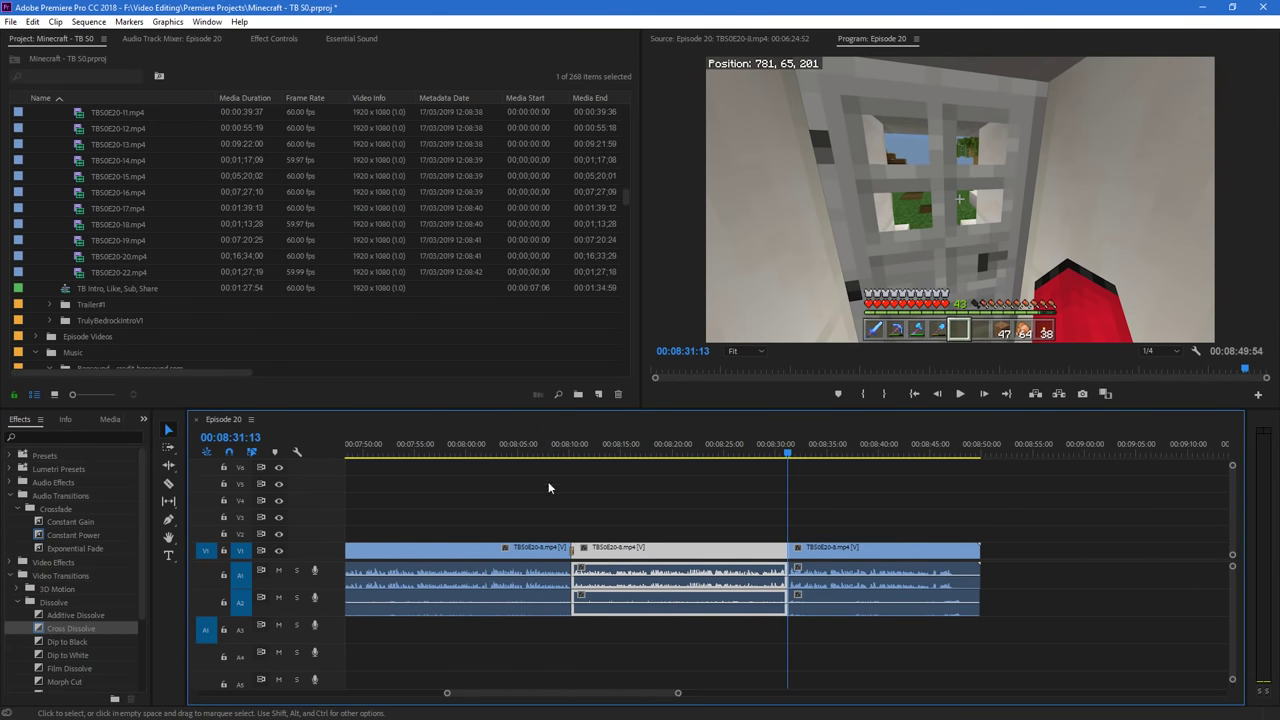
left_click(534, 550)
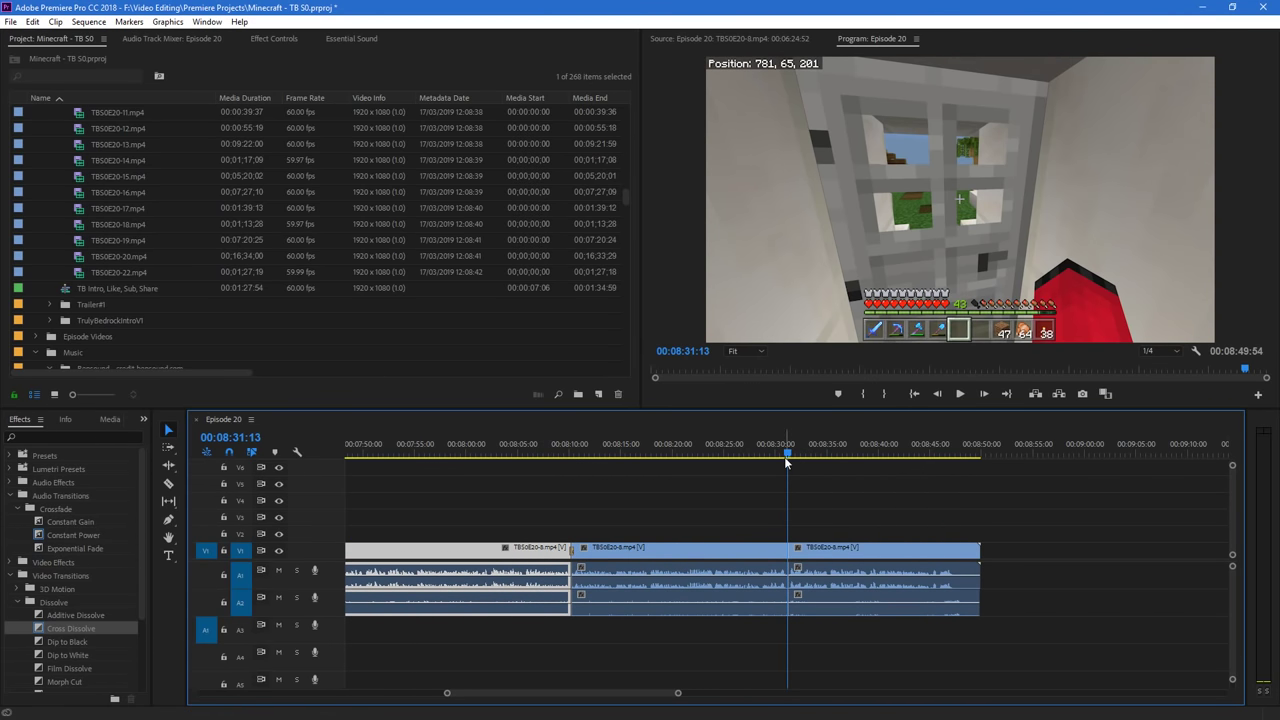
key("space")
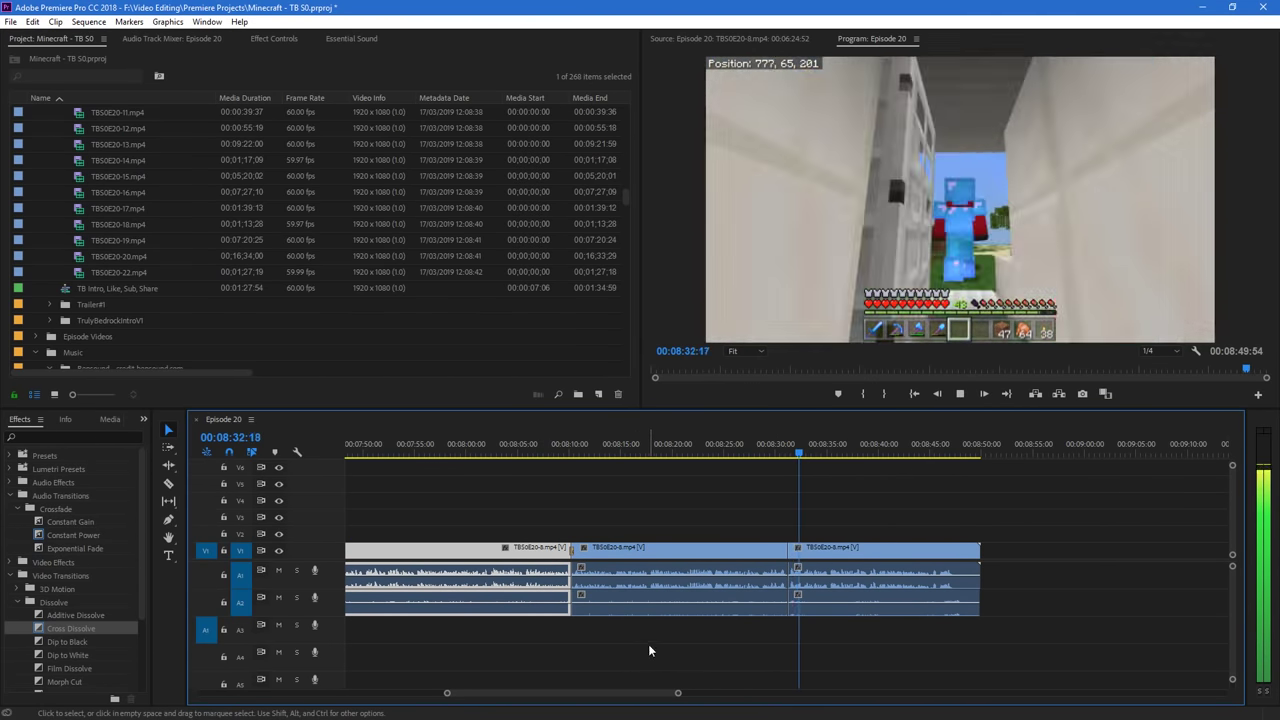
scroll(623, 691, "down", 5)
Cut off and delete the short end piece of the second clip, then replay around the cut
key("c")
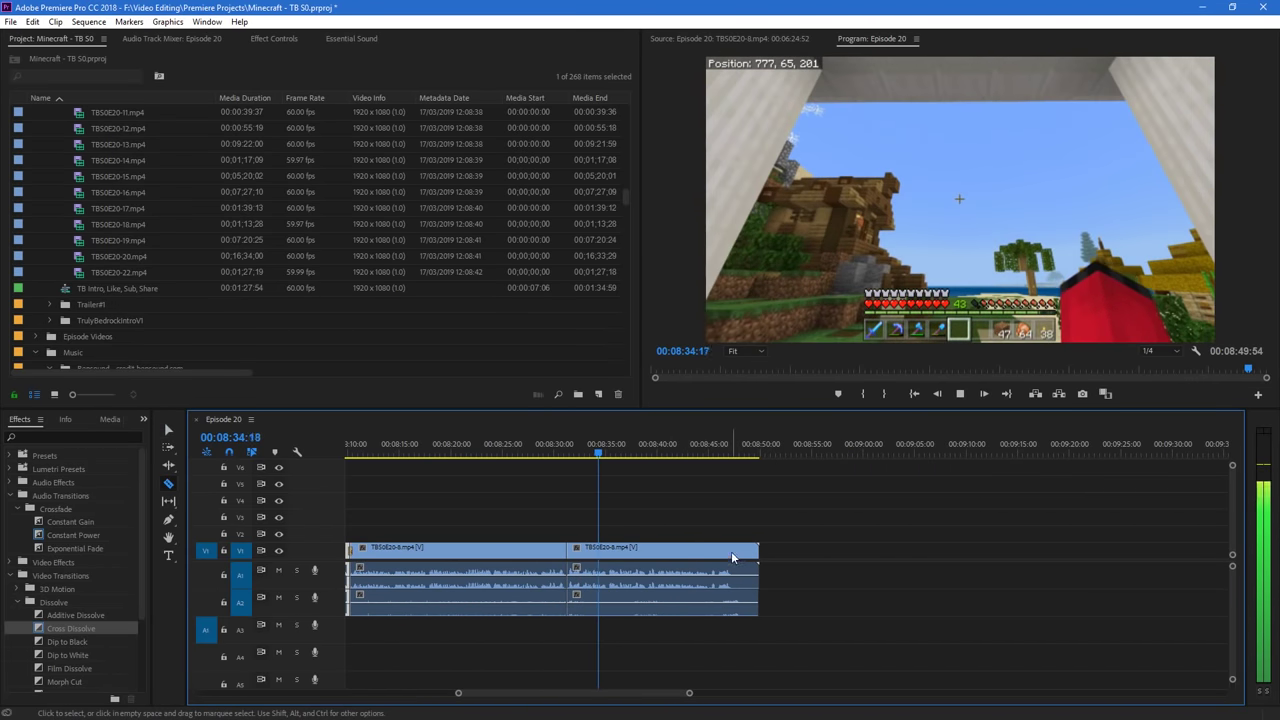
left_click(736, 556)
key("v")
left_click(747, 554)
key("Delete")
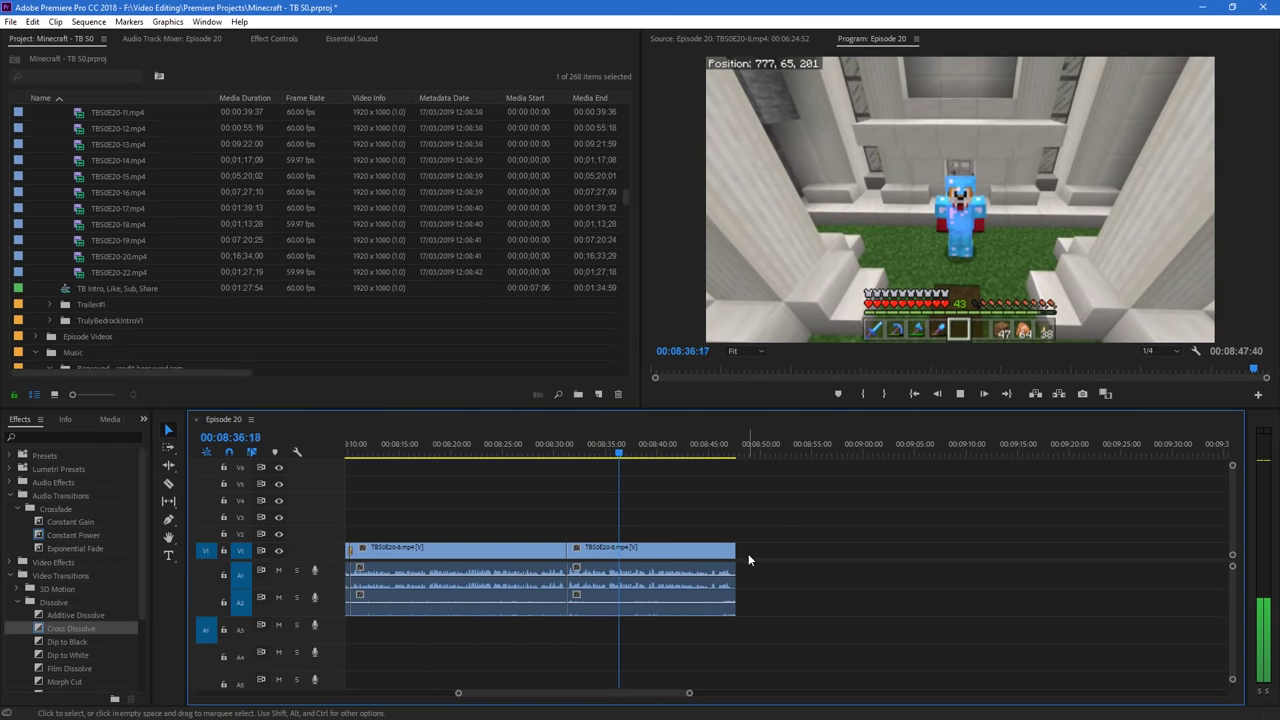
key("space")
left_click(589, 450)
left_click_drag(690, 694, 614, 705)
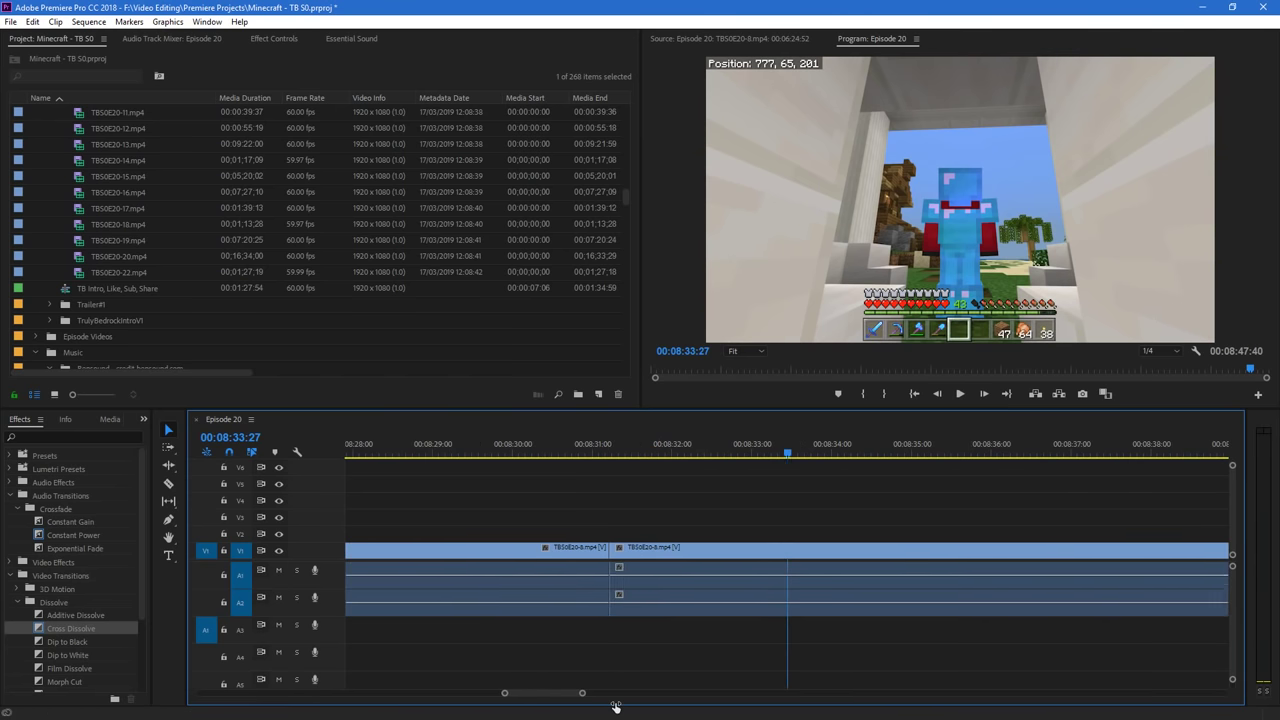
key("space")
Razor at about 08:35:10 and move the right piece left to the 08:31 cut
left_click(610, 445)
key("space")
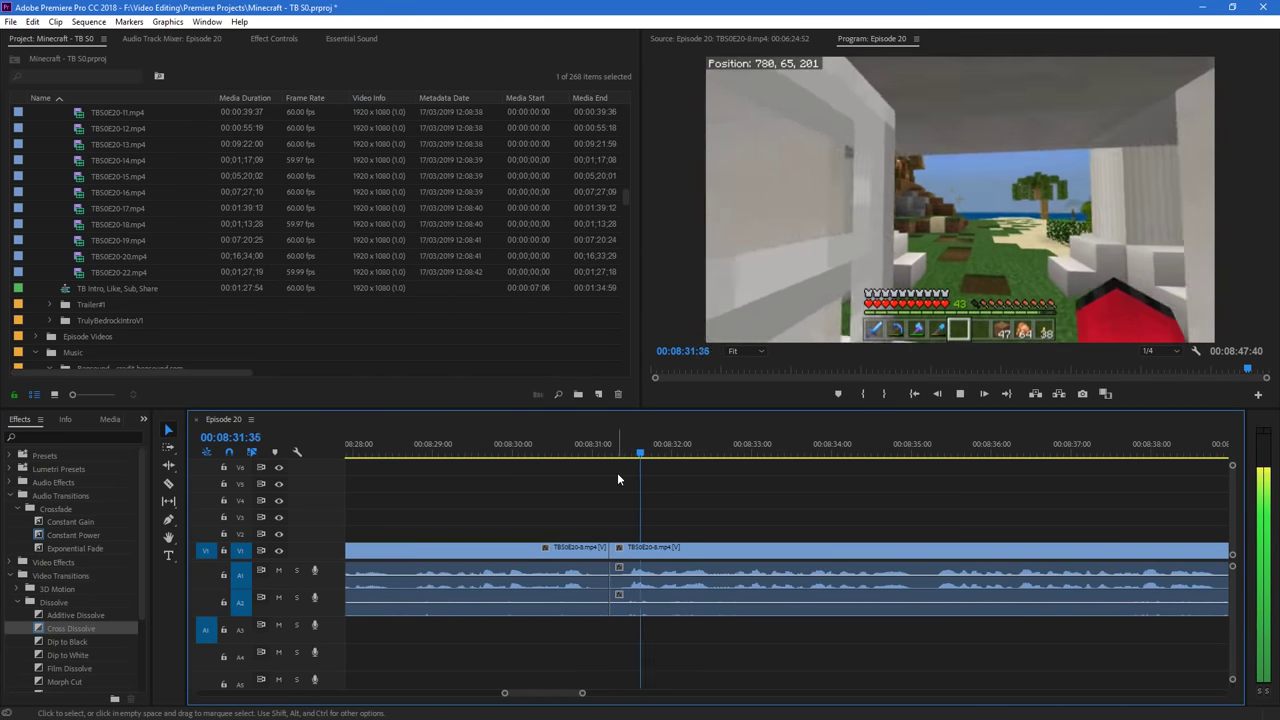
scroll(563, 694, "down", 3)
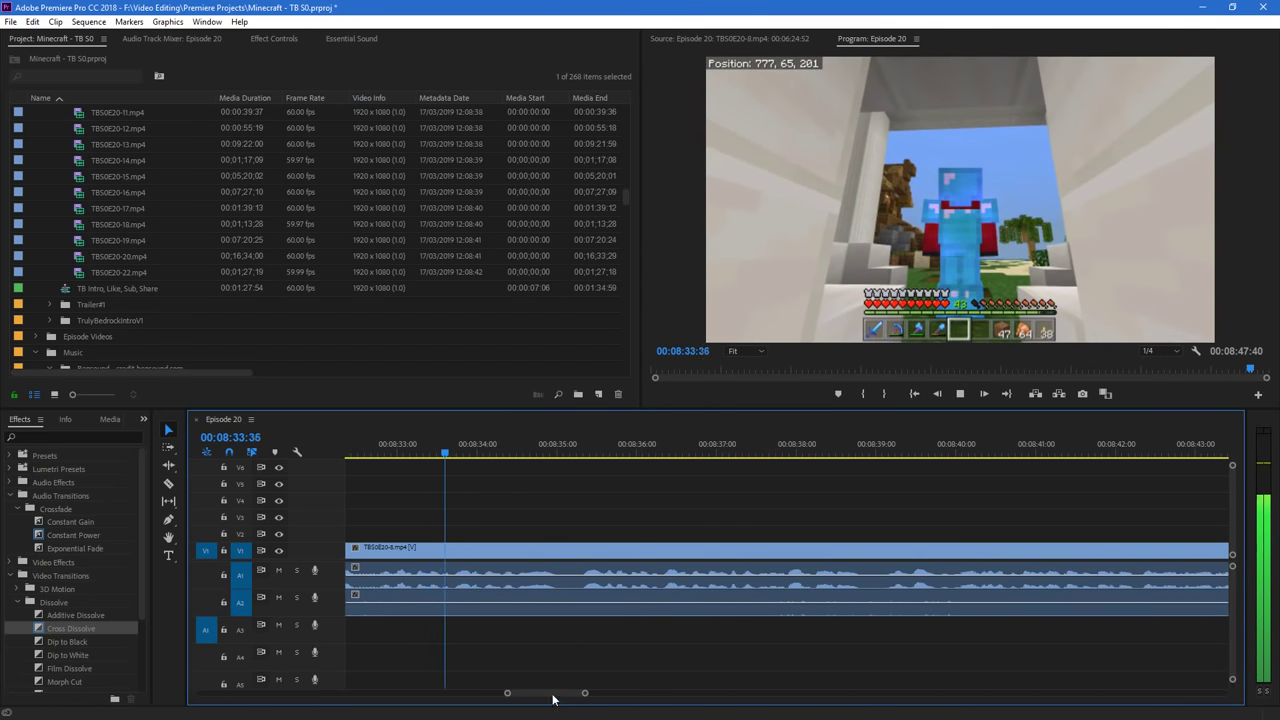
scroll(555, 698, "up", 5)
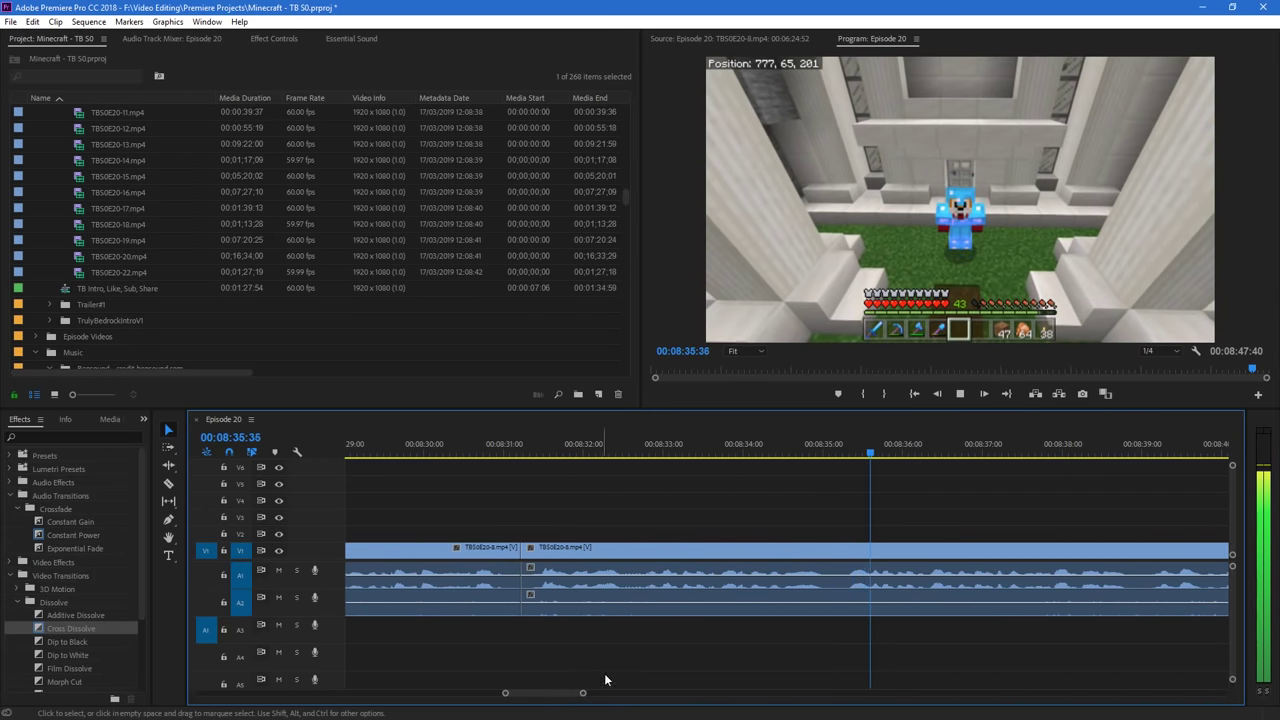
key("space")
key("c")
left_click(839, 555)
key("v")
left_click_drag(887, 560, 569, 562)
Apply a Cross Dissolve to the join at 08:31 and play it back
left_click(80, 619)
left_click_drag(80, 627, 81, 631)
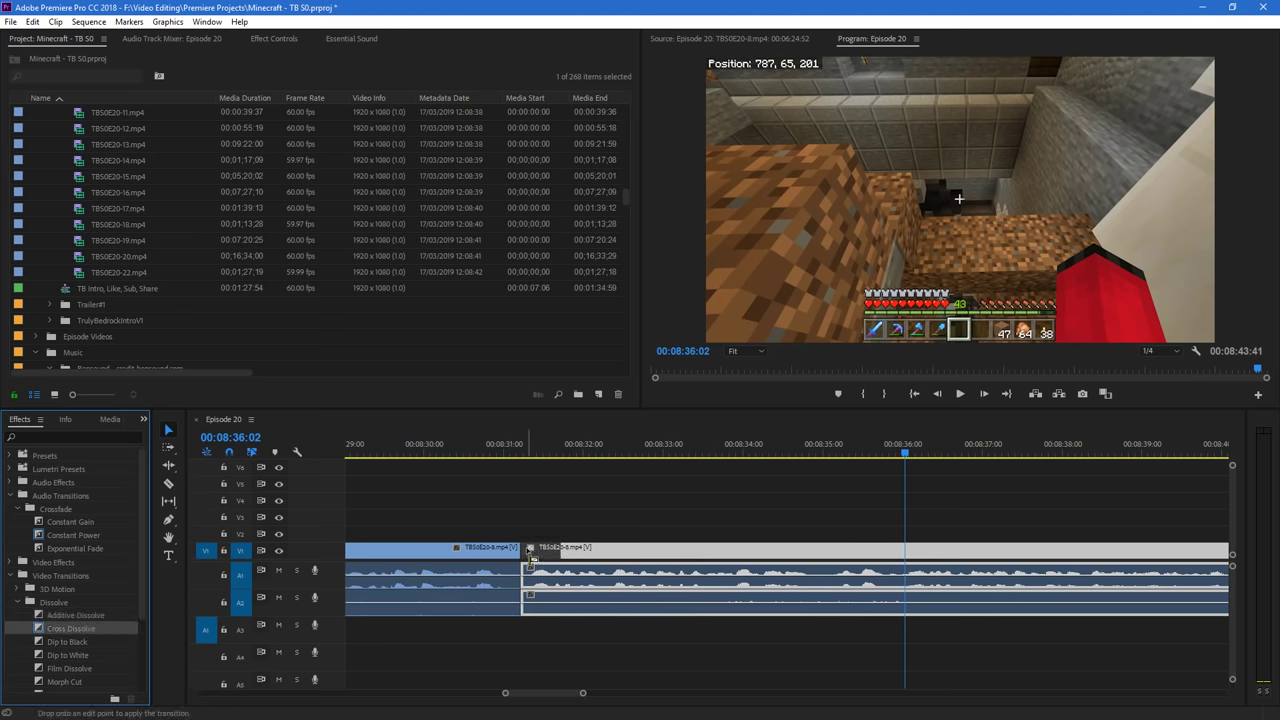
left_click_drag(530, 556, 521, 551)
left_click(458, 446)
key("space")
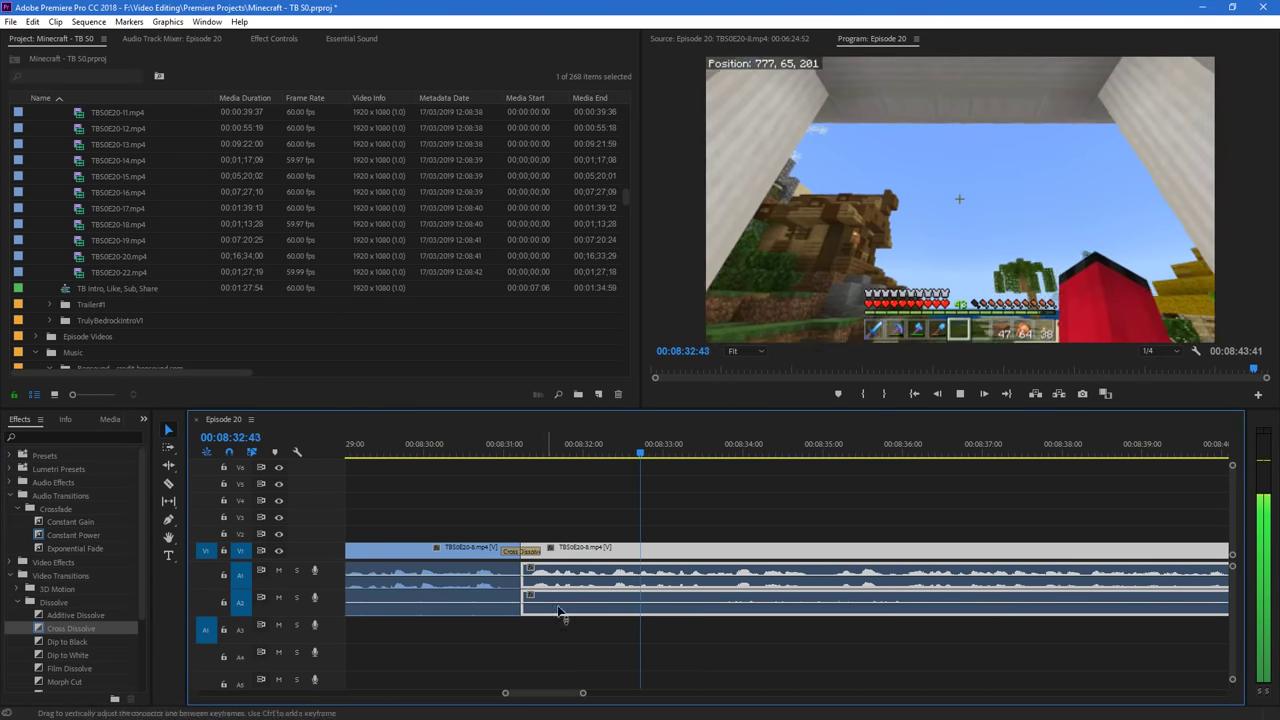
mouse_move(583, 693)
left_mouse_down()
mouse_move(620, 694)
mouse_move(572, 696)
left_mouse_up()
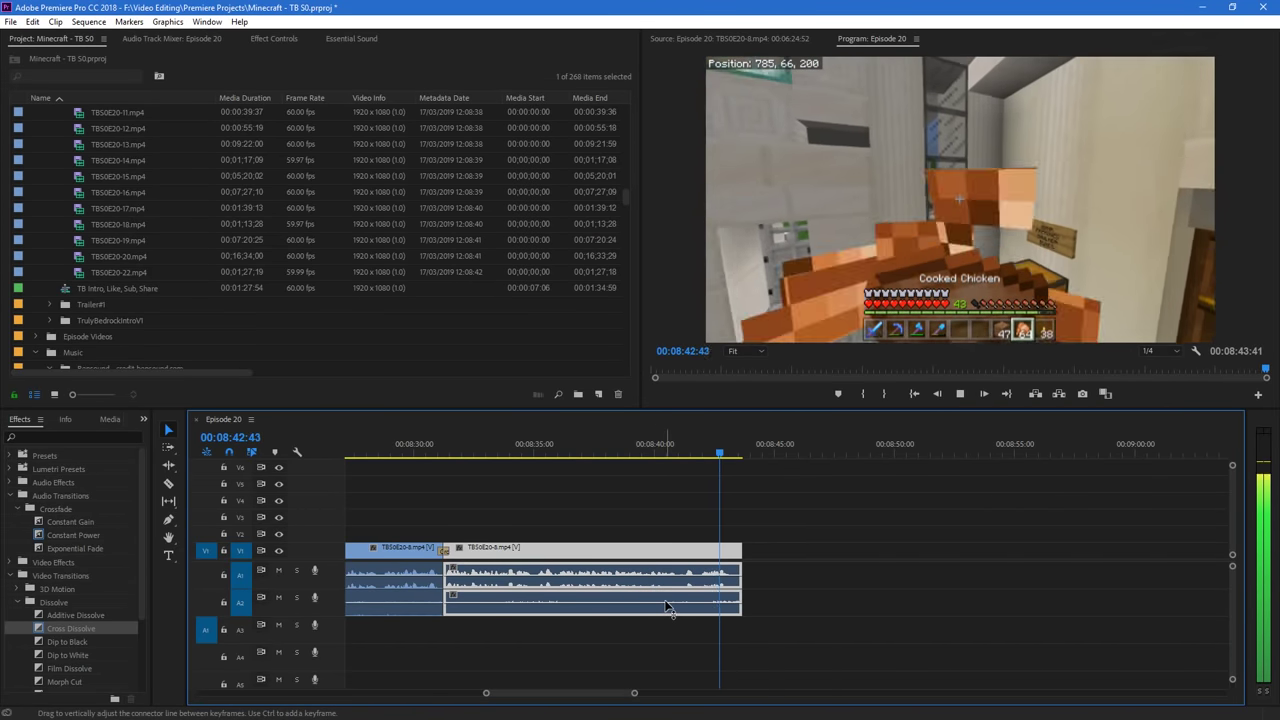
Cut the clip at 08:43:23 and delete the piece after it
key("space")
key("c")
key("v")
left_click(740, 552)
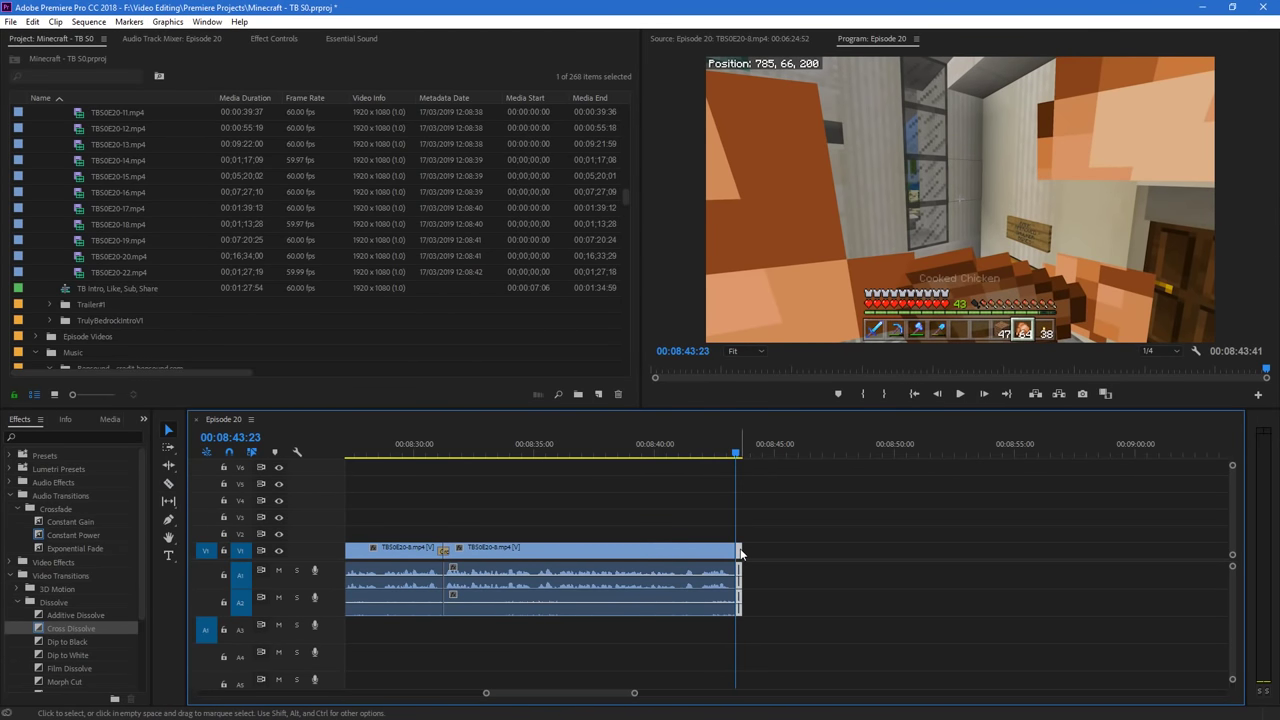
key("Delete")
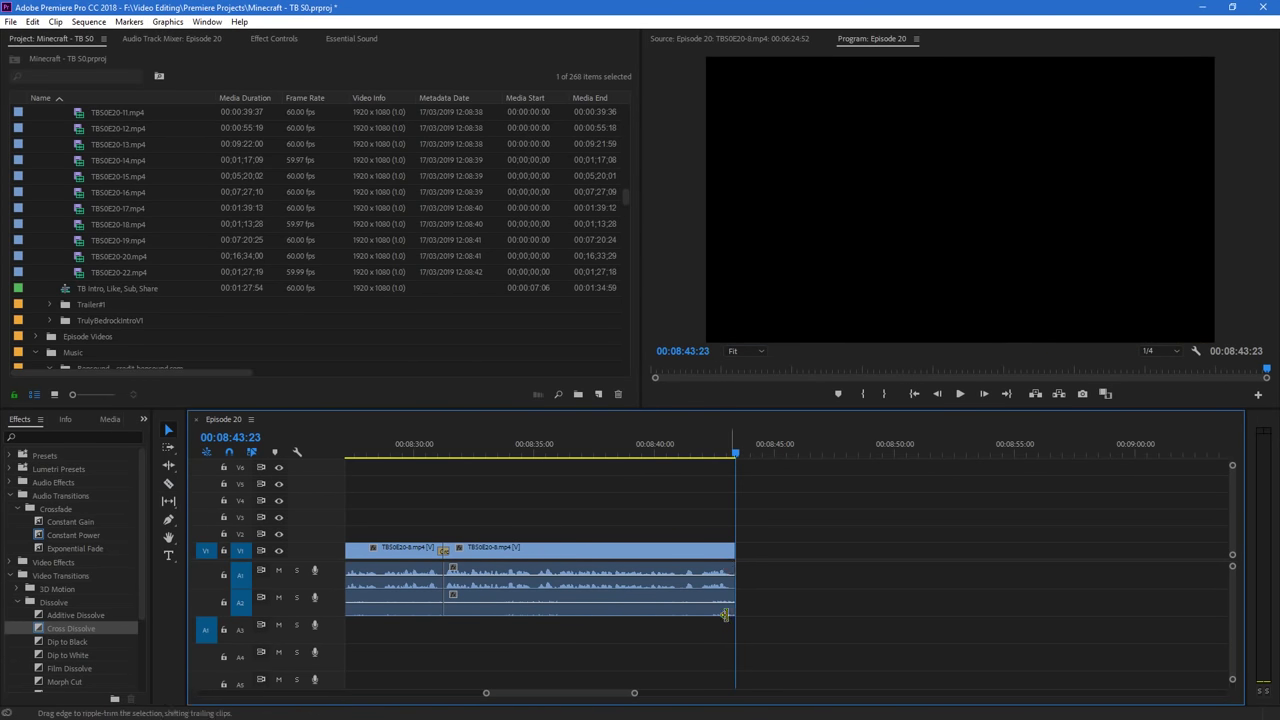
Save the project and bring the playhead back to about 00:08:32
key("ctrl+s")
left_click_drag(634, 693, 981, 712)
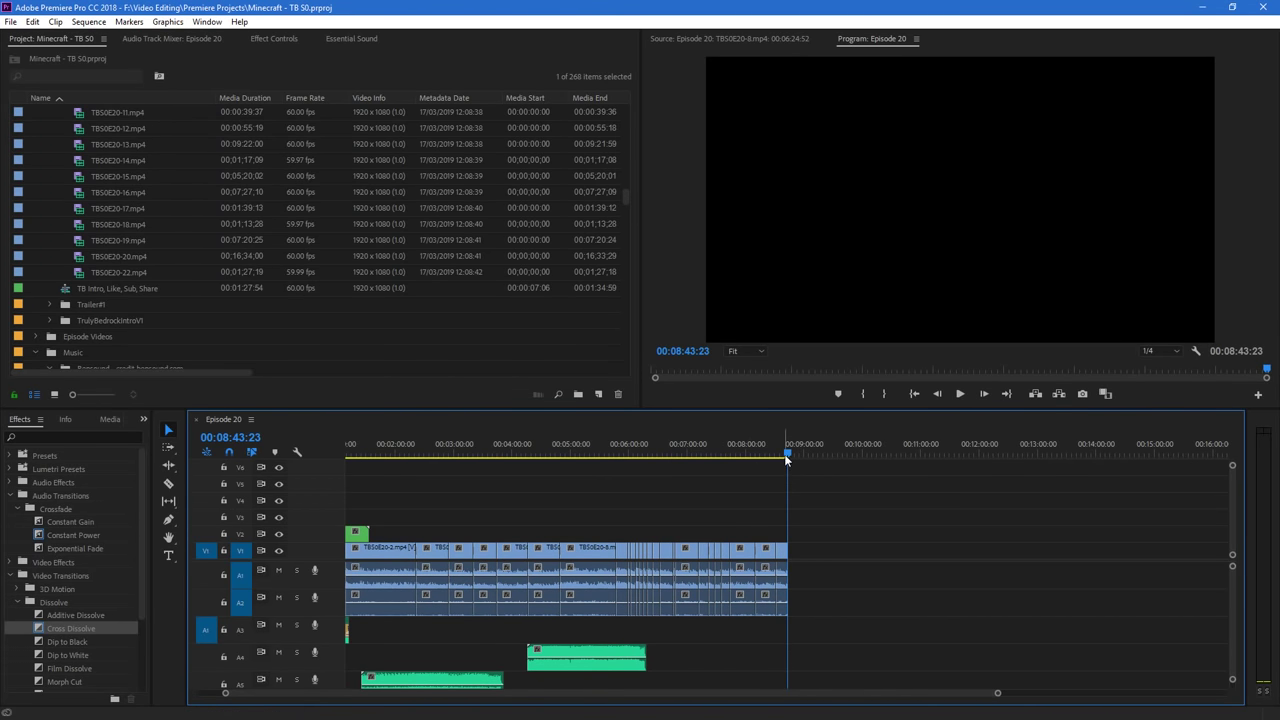
left_click_drag(782, 455, 782, 486)
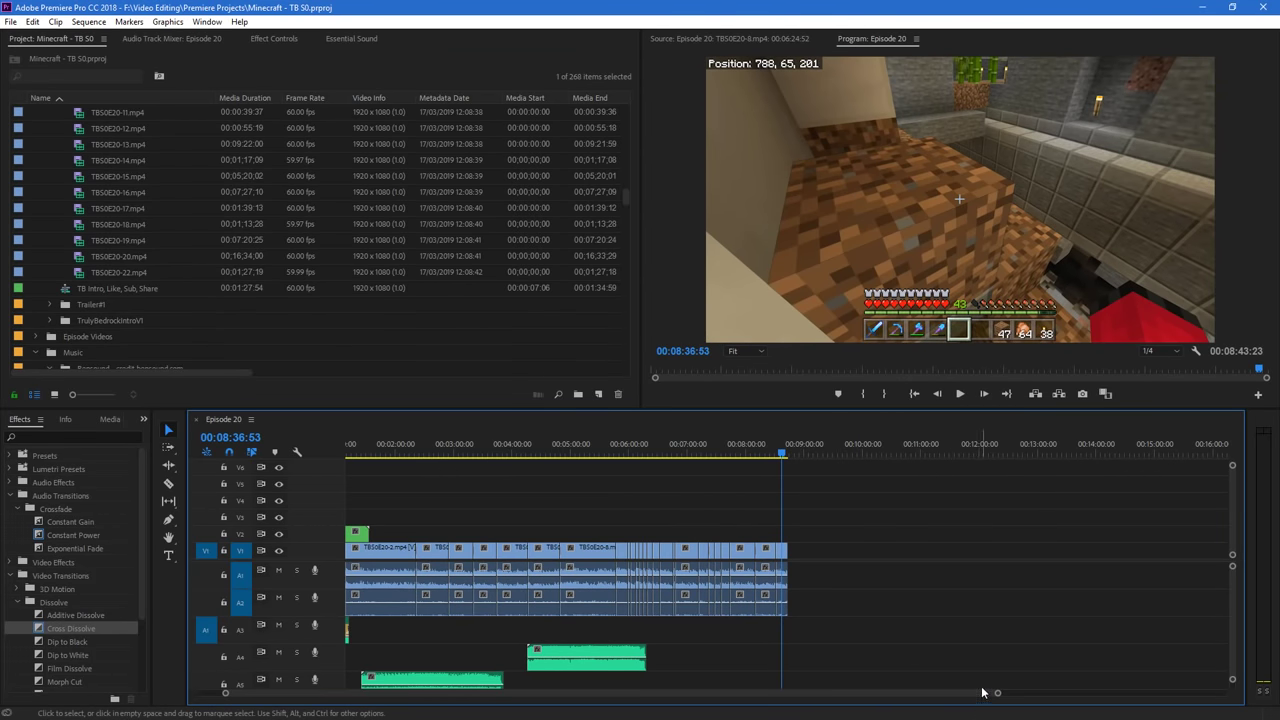
Append TBS0E20-10.mp4 to V1 after the last clip, extending the sequence to 11:38:15
scroll(1232, 596, "down", 2)
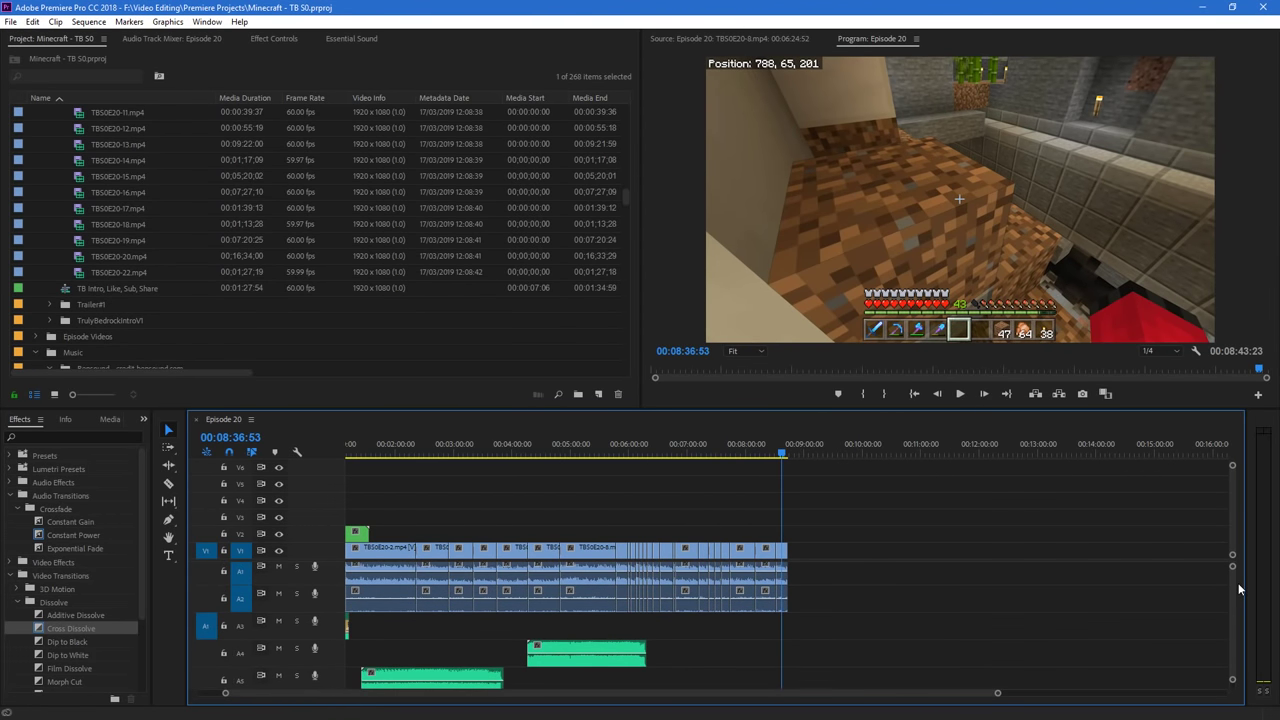
scroll(1240, 600, "up", 2)
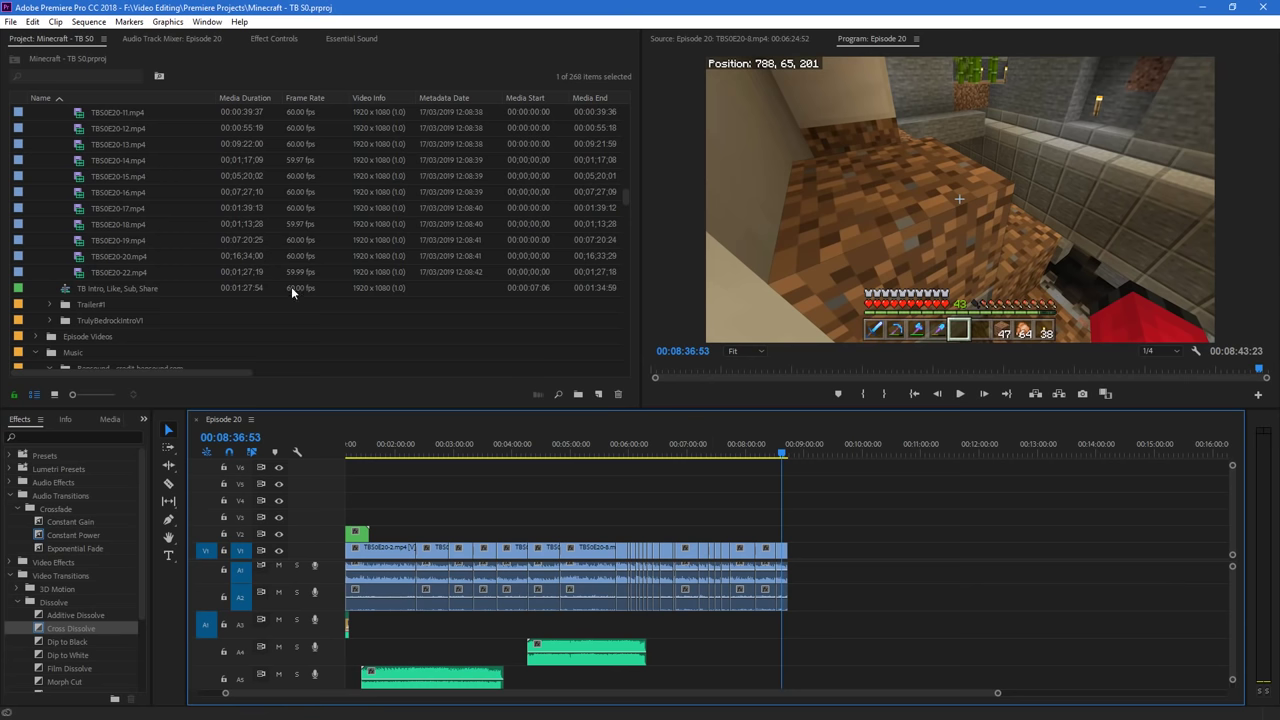
scroll(294, 285, "up", 5)
scroll(100, 255, "down", 2)
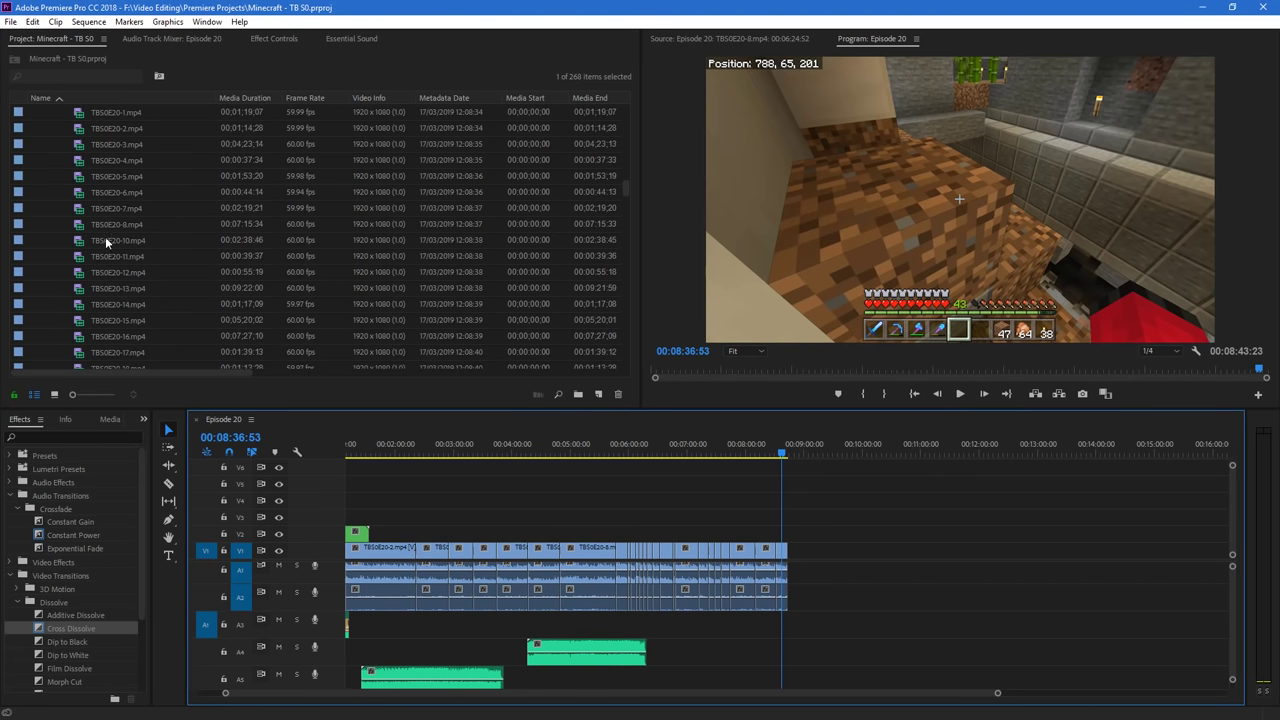
left_click_drag(105, 240, 805, 555)
Razor-cut TBS0E20-10 around 09:15 and slide the remaining piece left to start near 8:47
left_click(819, 455)
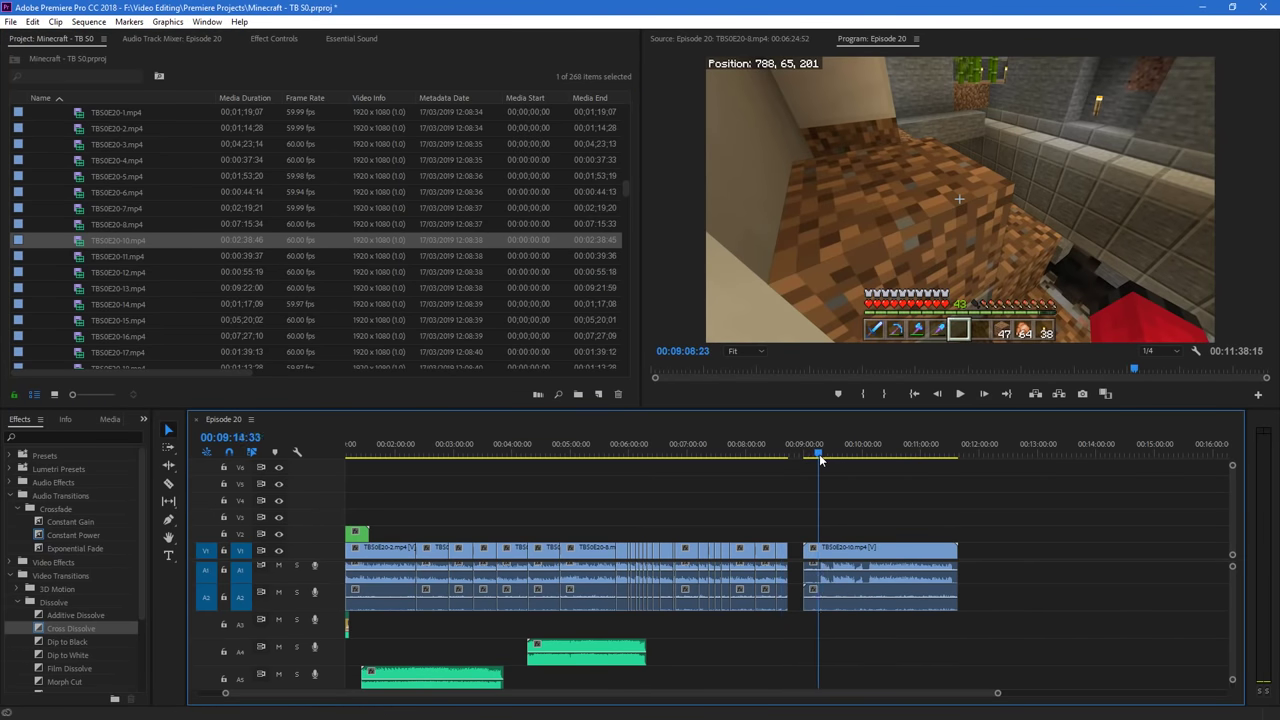
mouse_move(821, 459)
left_mouse_down()
mouse_move(832, 461)
mouse_move(820, 457)
left_mouse_up()
left_click_drag(997, 692, 838, 703)
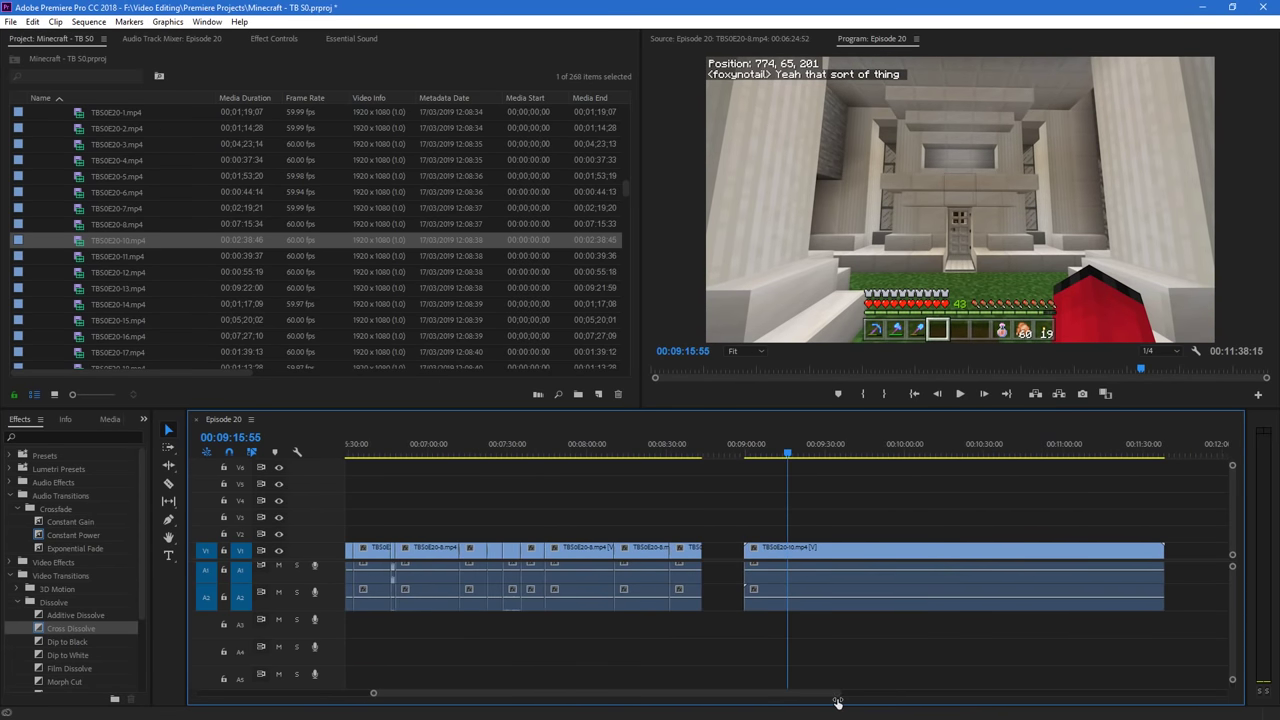
key("c")
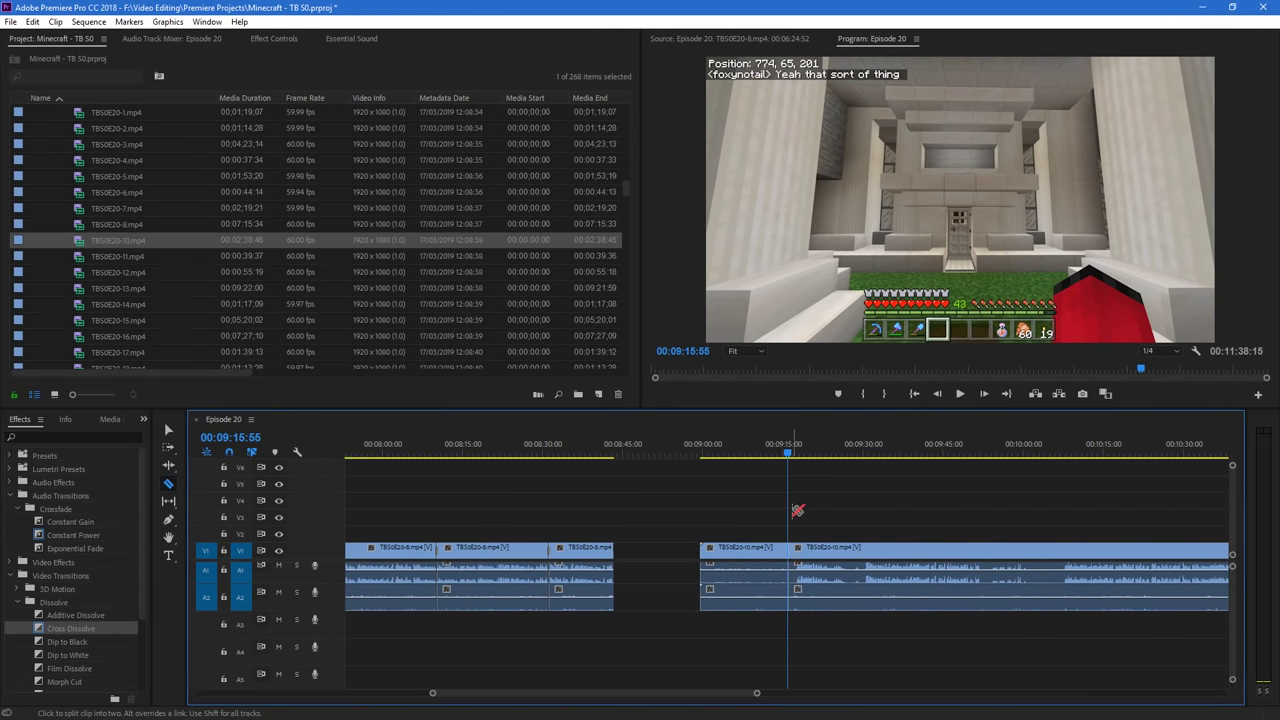
key("v")
left_click_drag(812, 562, 662, 565)
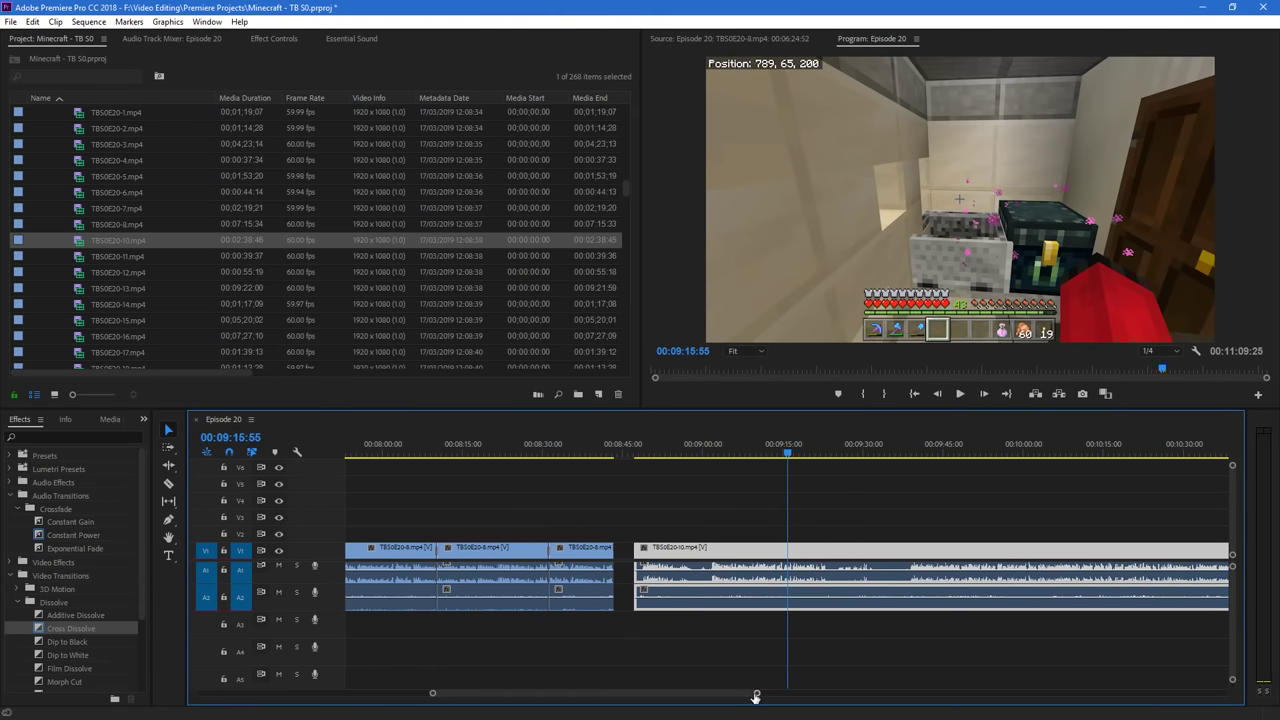
Play back across the gap before TBS0E20-10 to check the join
left_click_drag(755, 697, 915, 697)
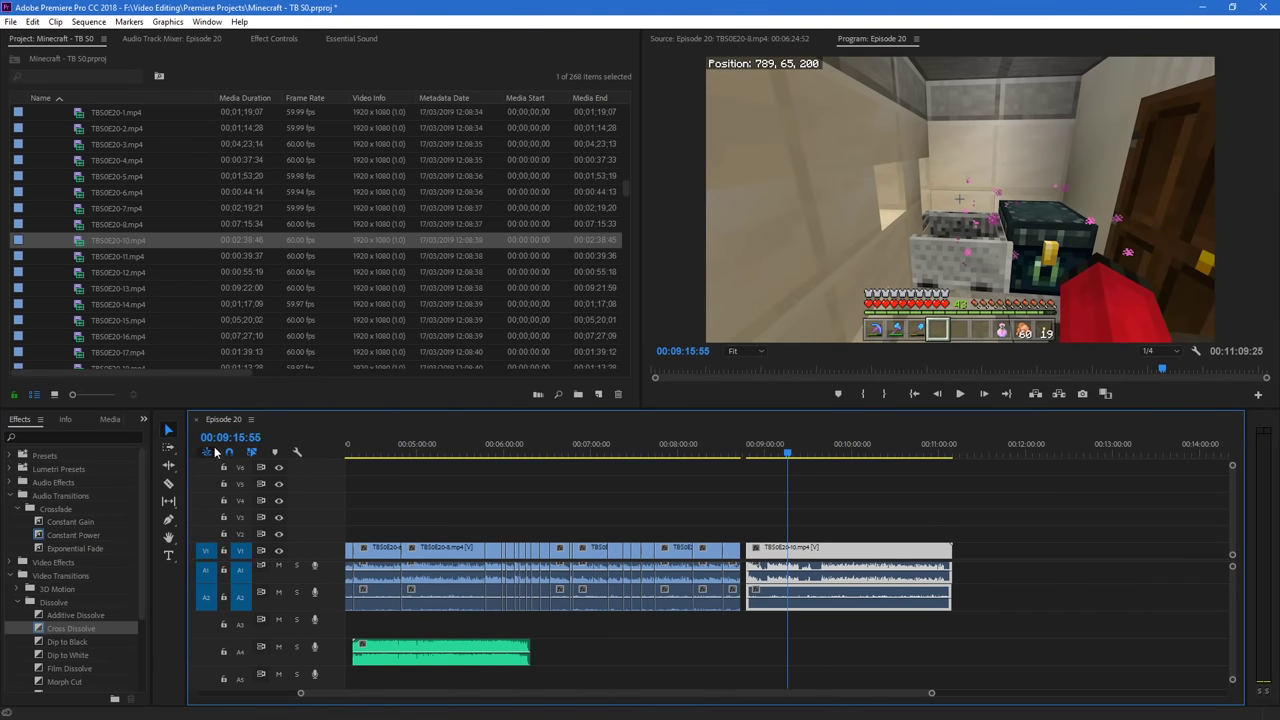
left_click(743, 449)
key("space")
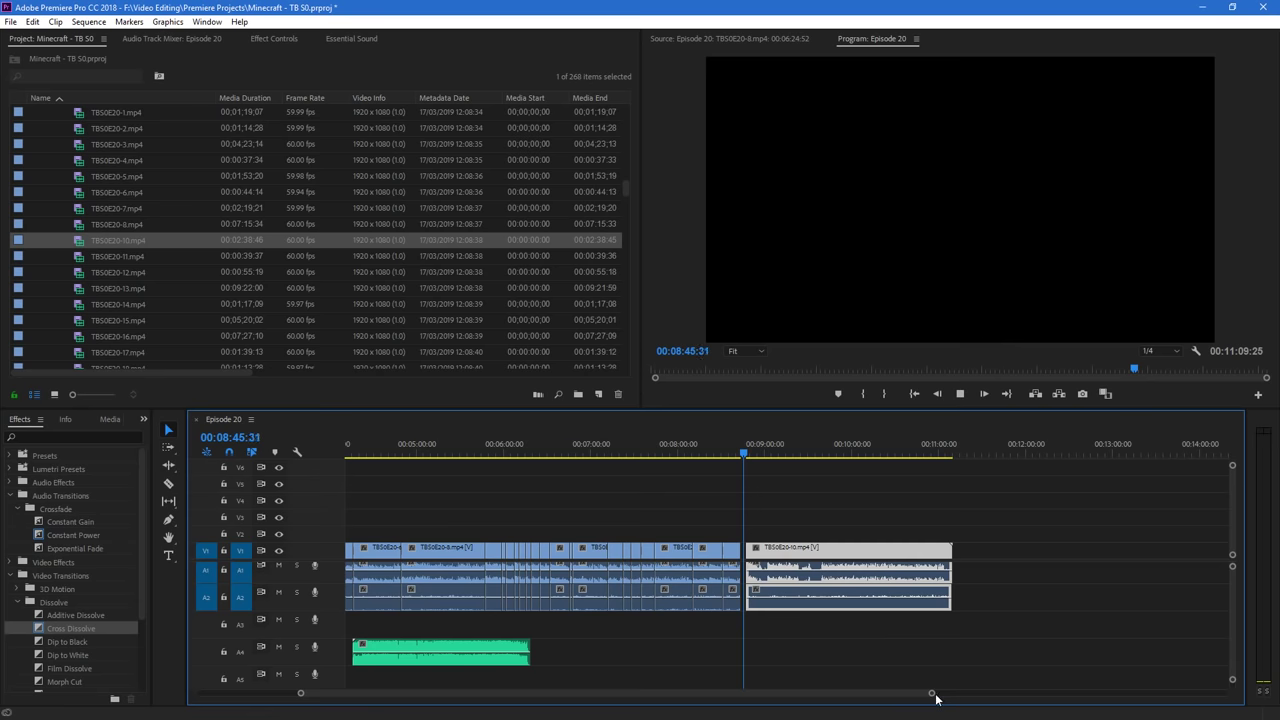
left_click_drag(932, 694, 625, 696)
key("space")
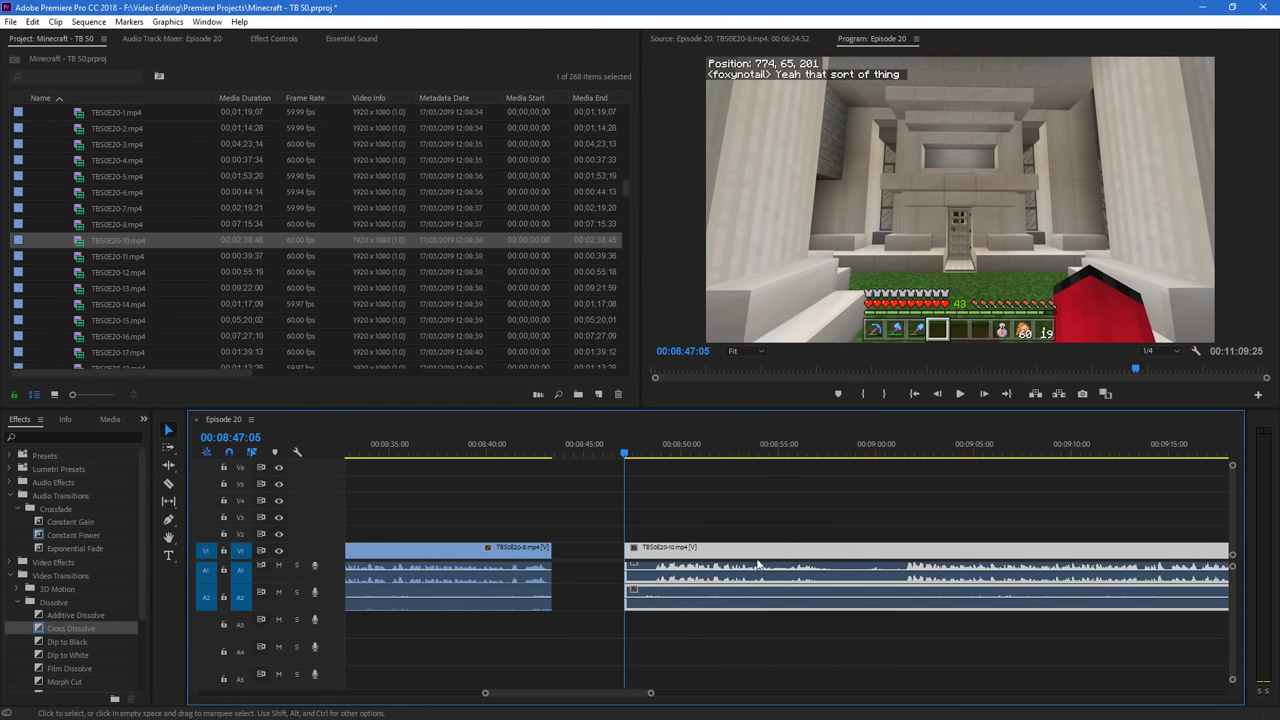
left_click(651, 449)
key("space")
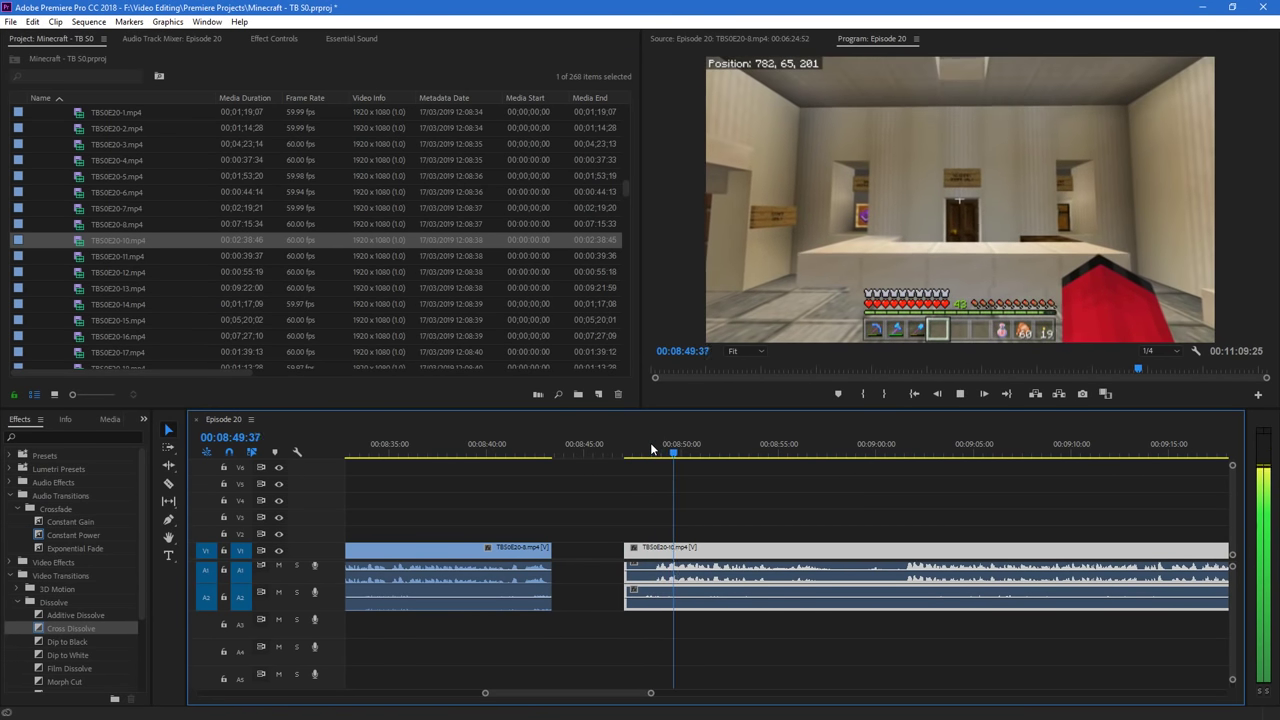
key("space")
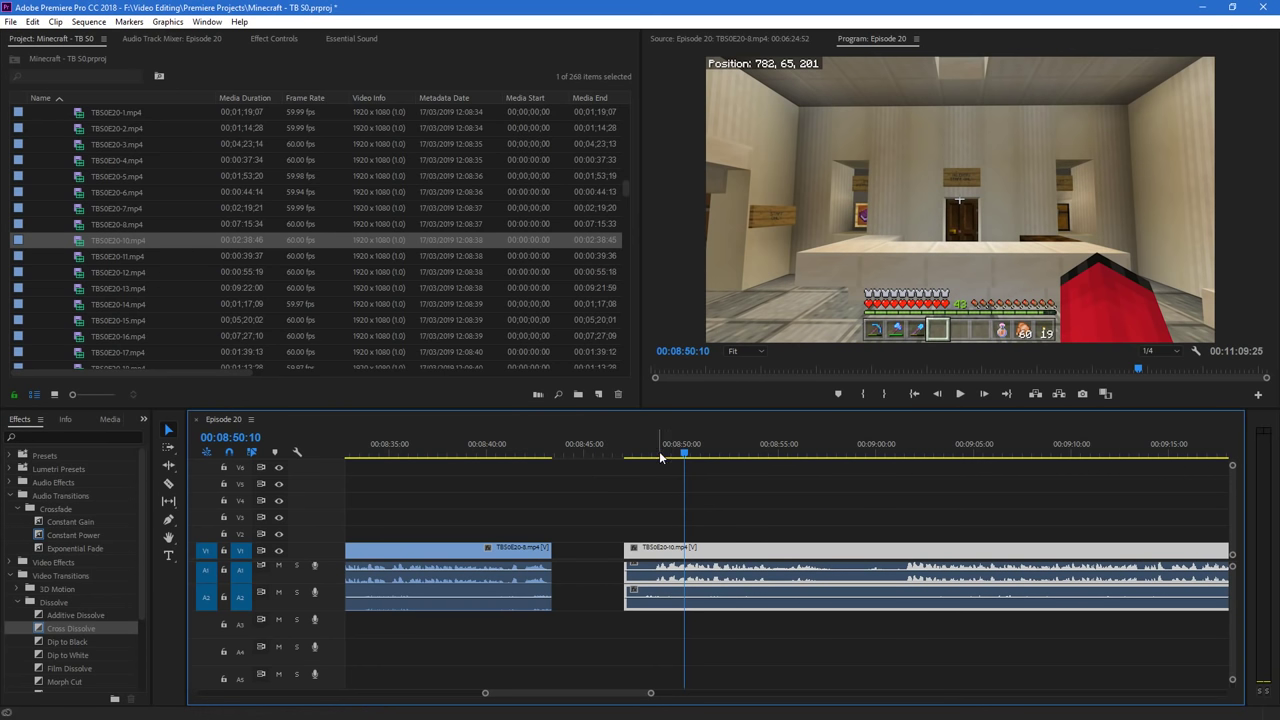
left_click(897, 458)
left_click(656, 450)
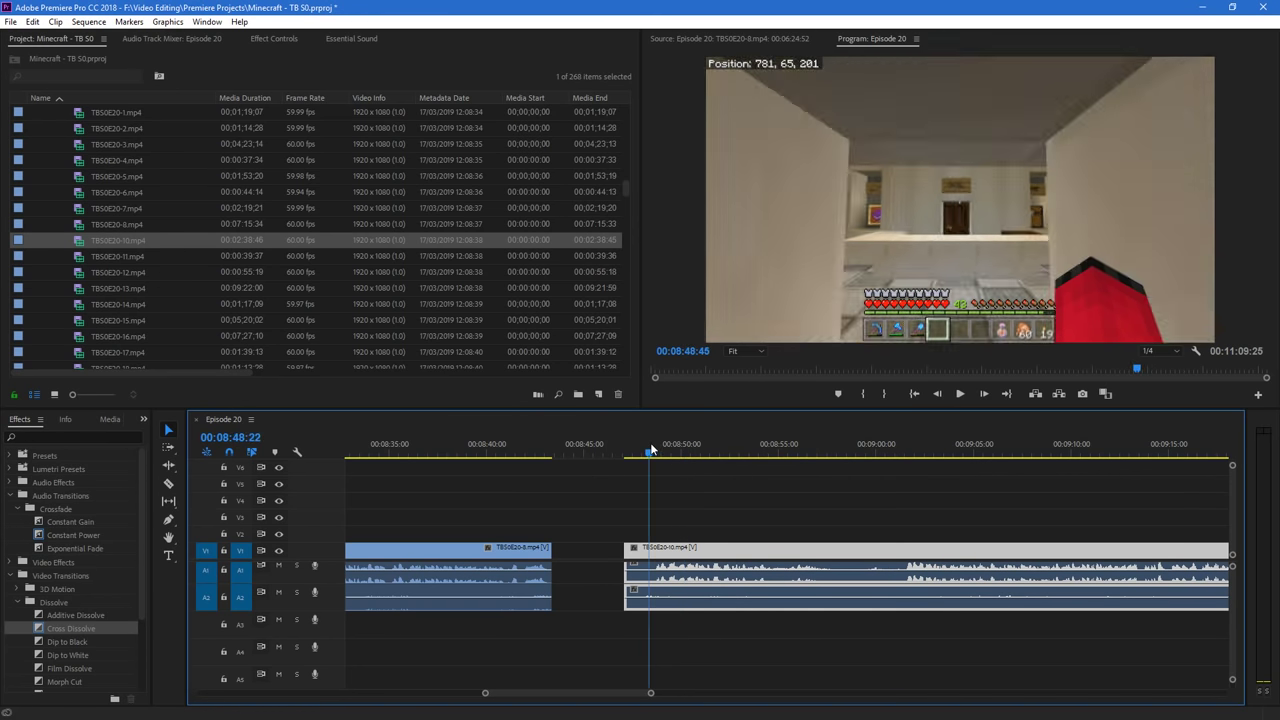
key("space")
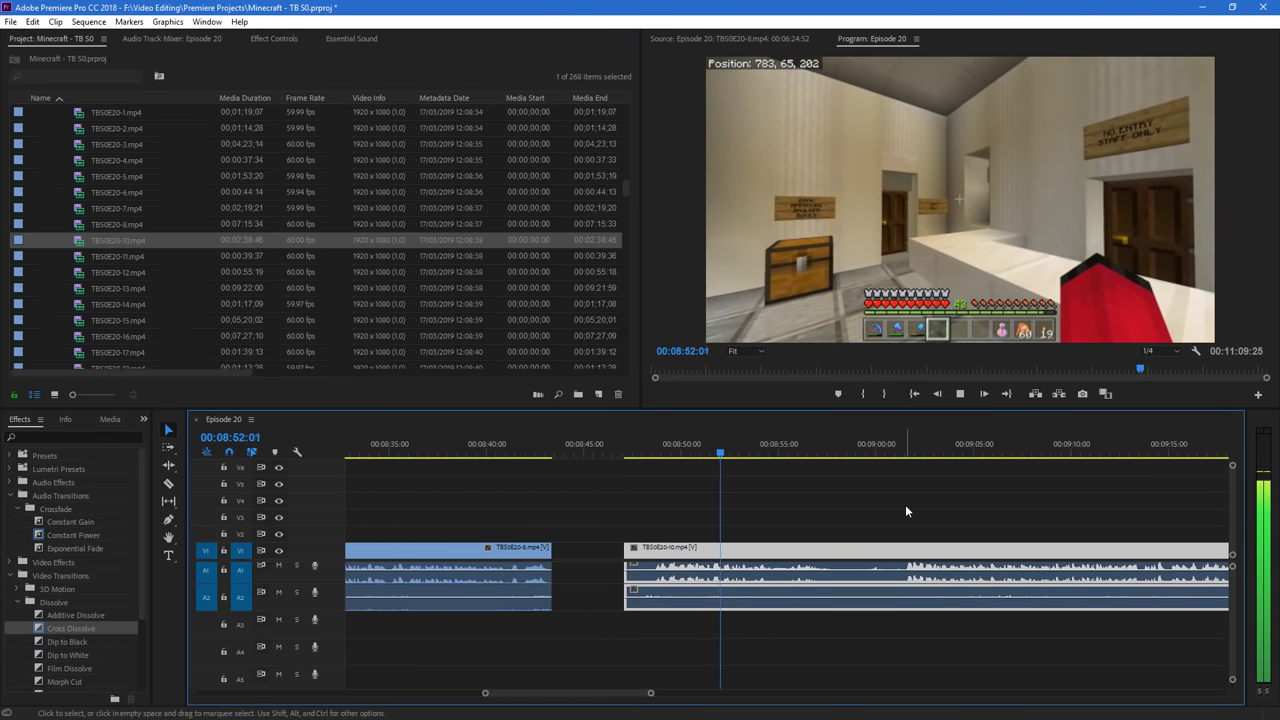
key("space")
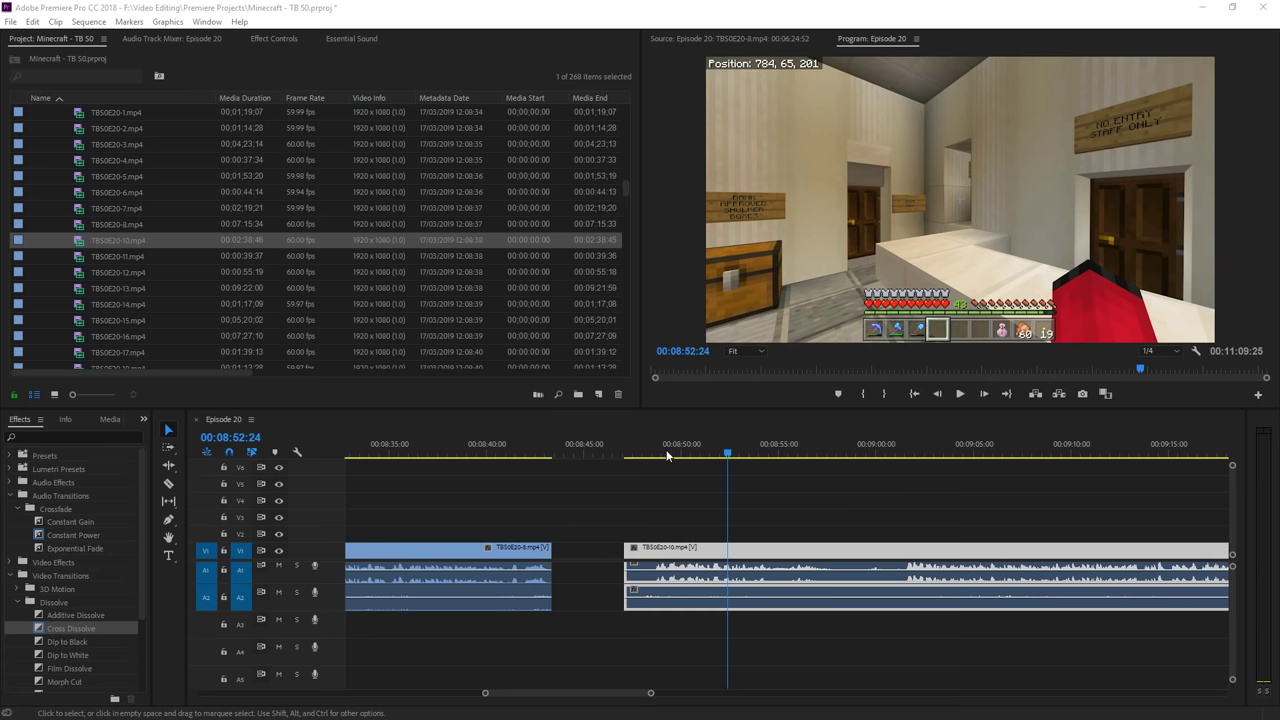
left_click_drag(667, 455, 656, 453)
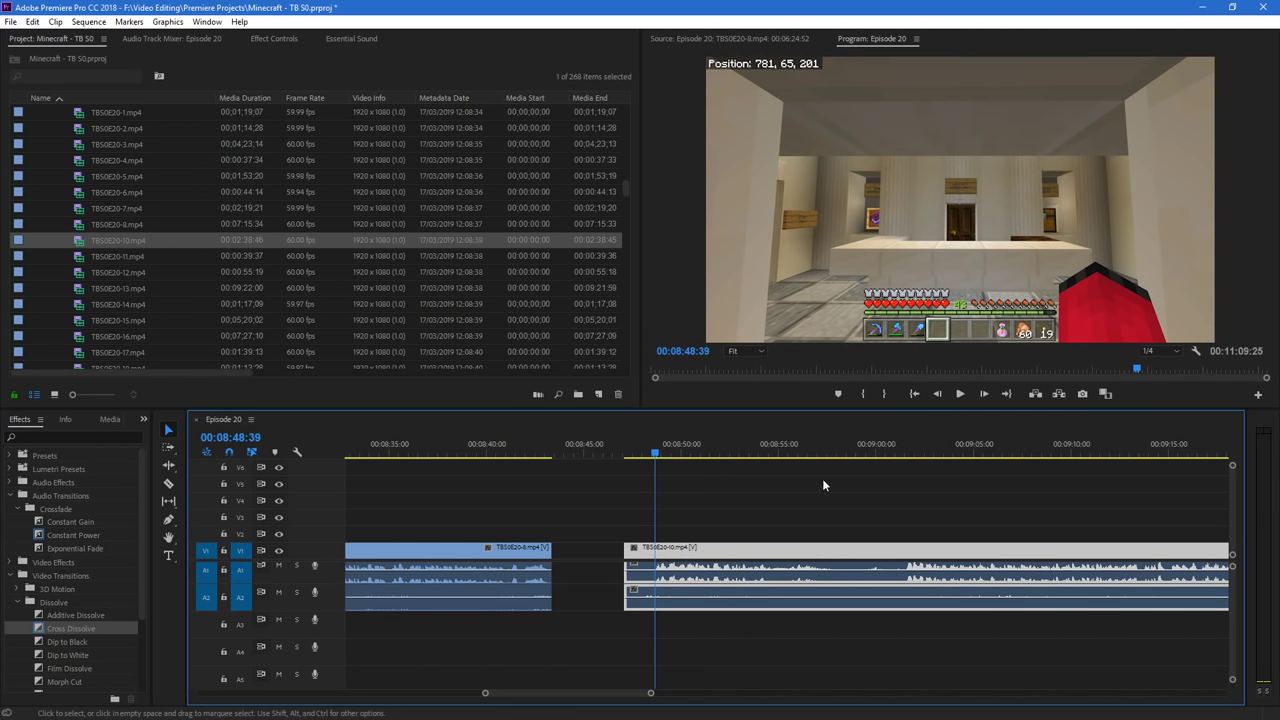
left_click(903, 452)
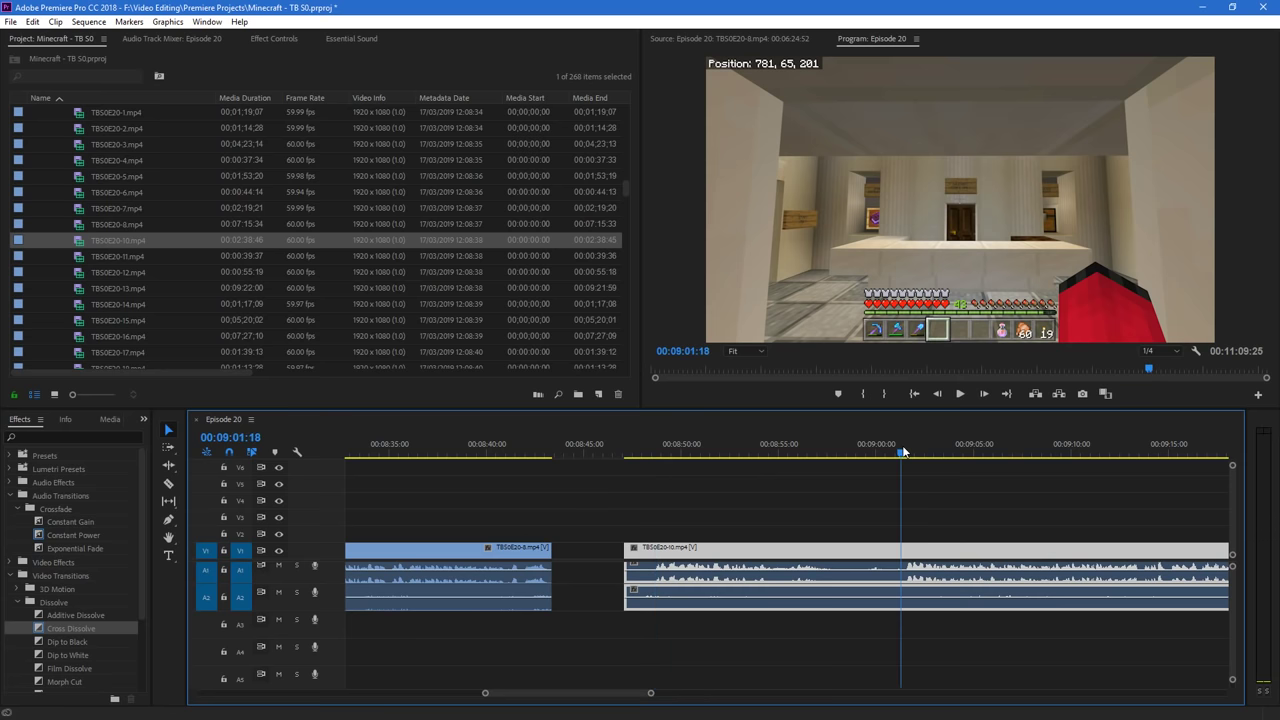
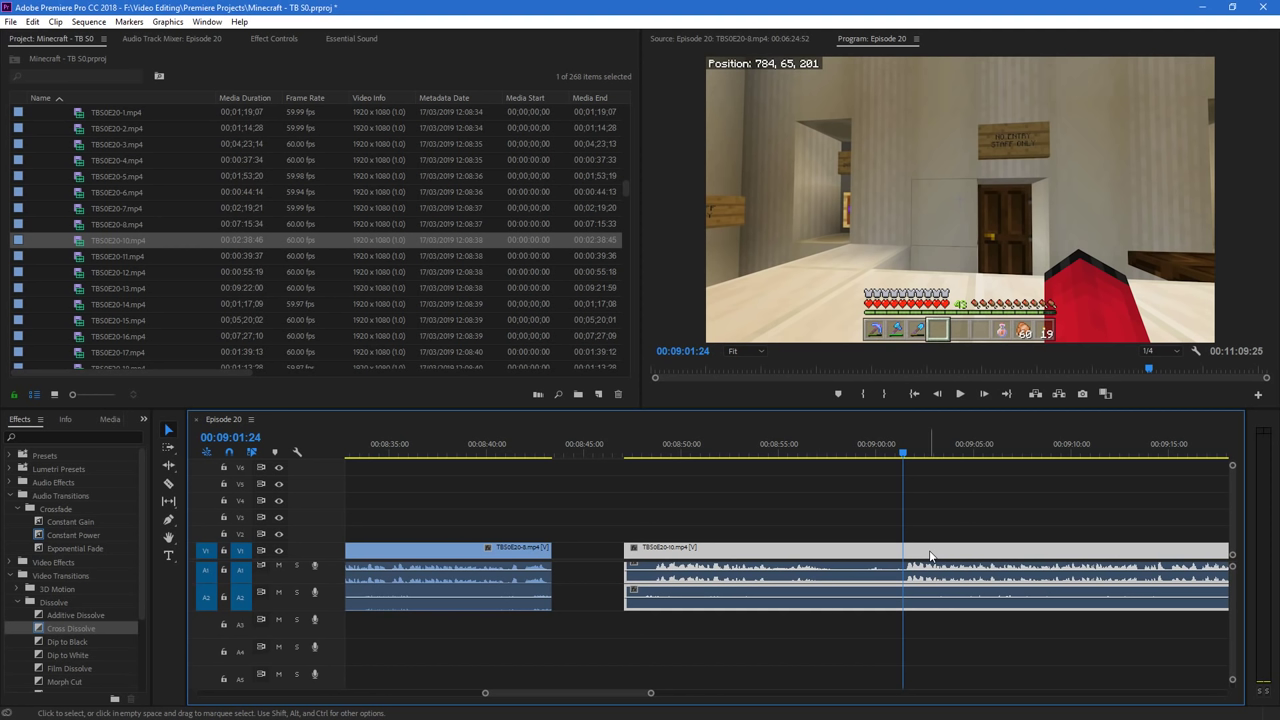
Play the sequence from 00:08:48:16 to review the gap before TBS0E20-10
left_click(652, 453)
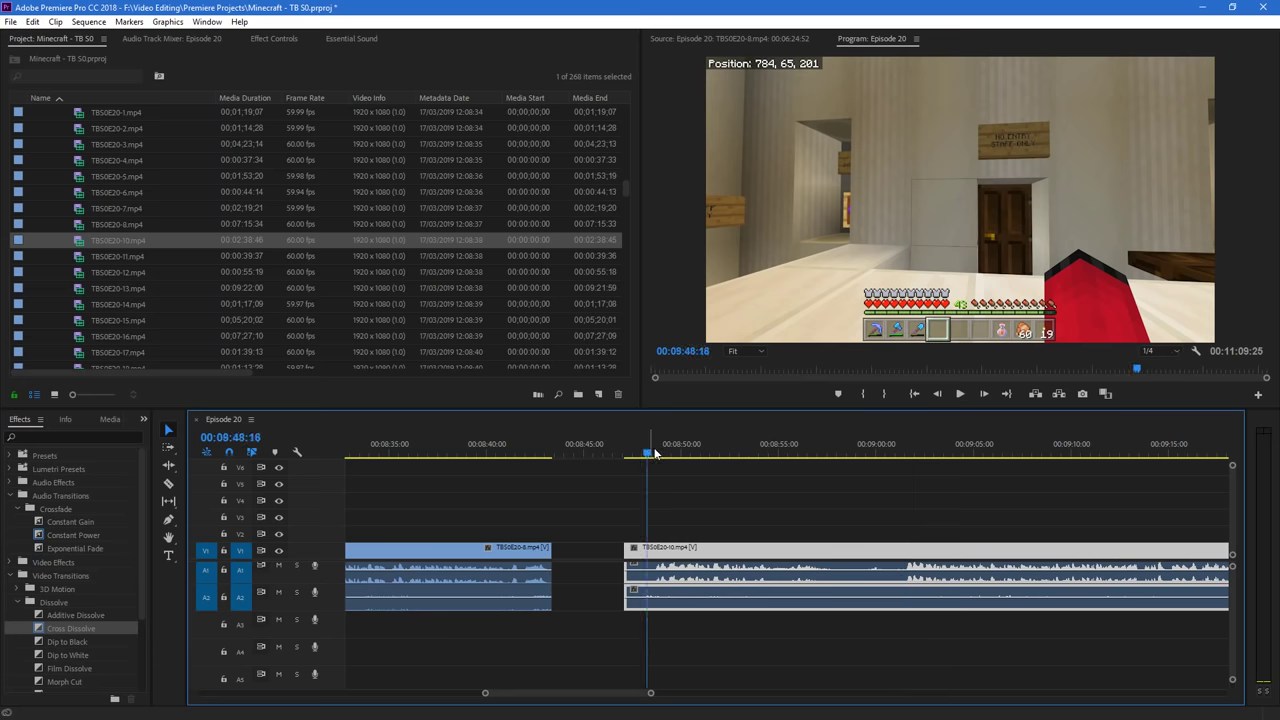
key("space")
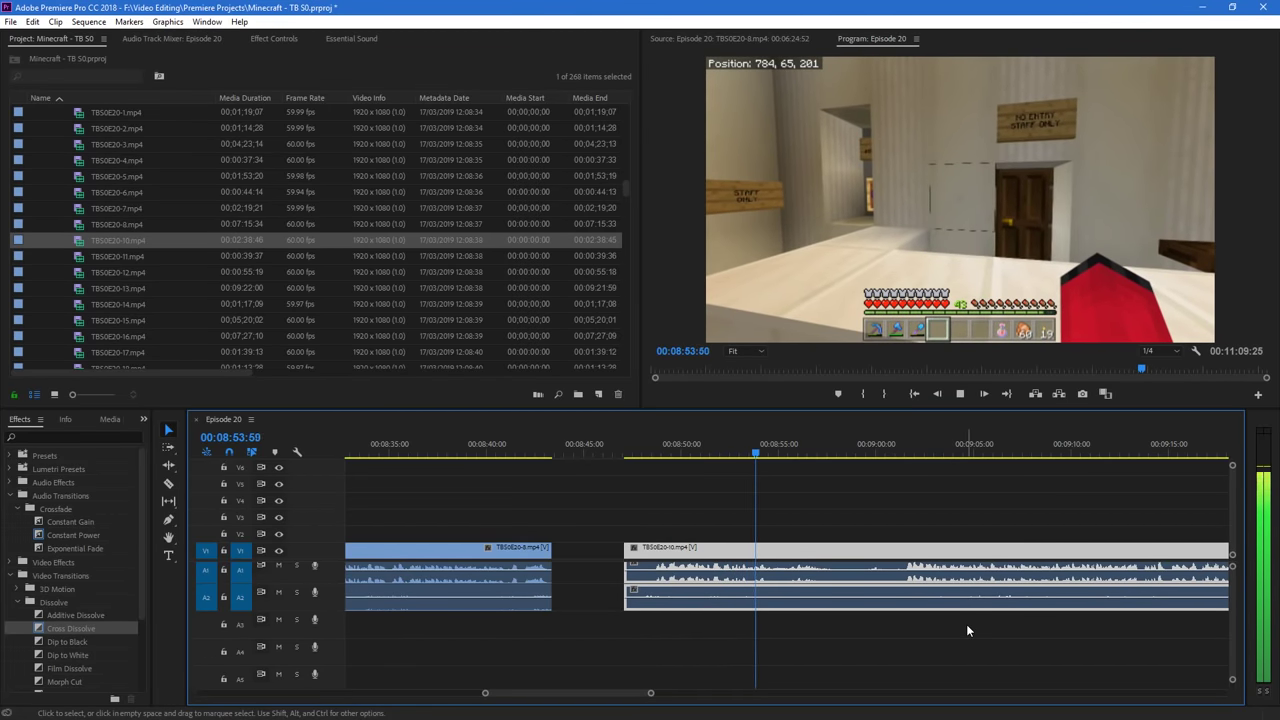
key("space")
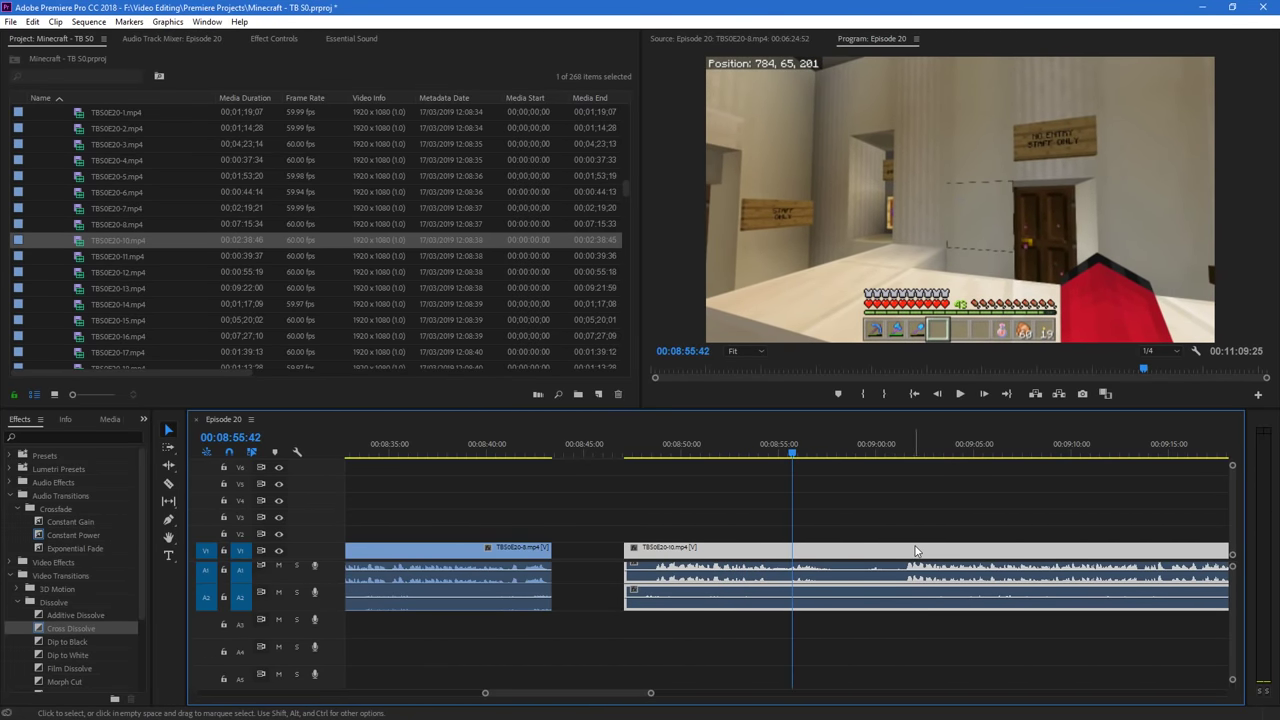
Butt TBS0E20-10 against TBS0E20-8 and add a Cross Dissolve at the join
left_click_drag(905, 551, 583, 556)
left_click(60, 629)
mouse_move(72, 628)
left_mouse_down()
mouse_move(506, 580)
mouse_move(552, 551)
left_mouse_up()
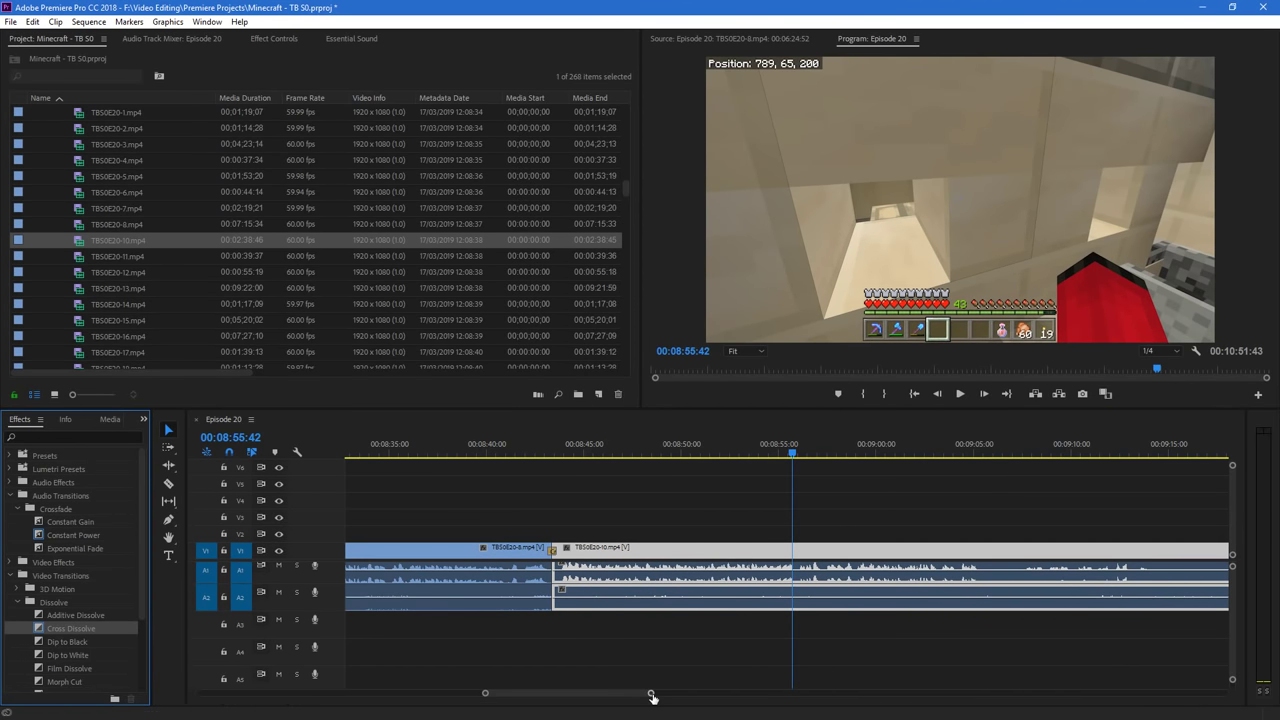
Zoom the timeline out and scroll the Project panel down to the Music folder's bensound tracks
mouse_move(652, 697)
left_mouse_down()
mouse_move(754, 701)
mouse_move(677, 699)
left_mouse_up()
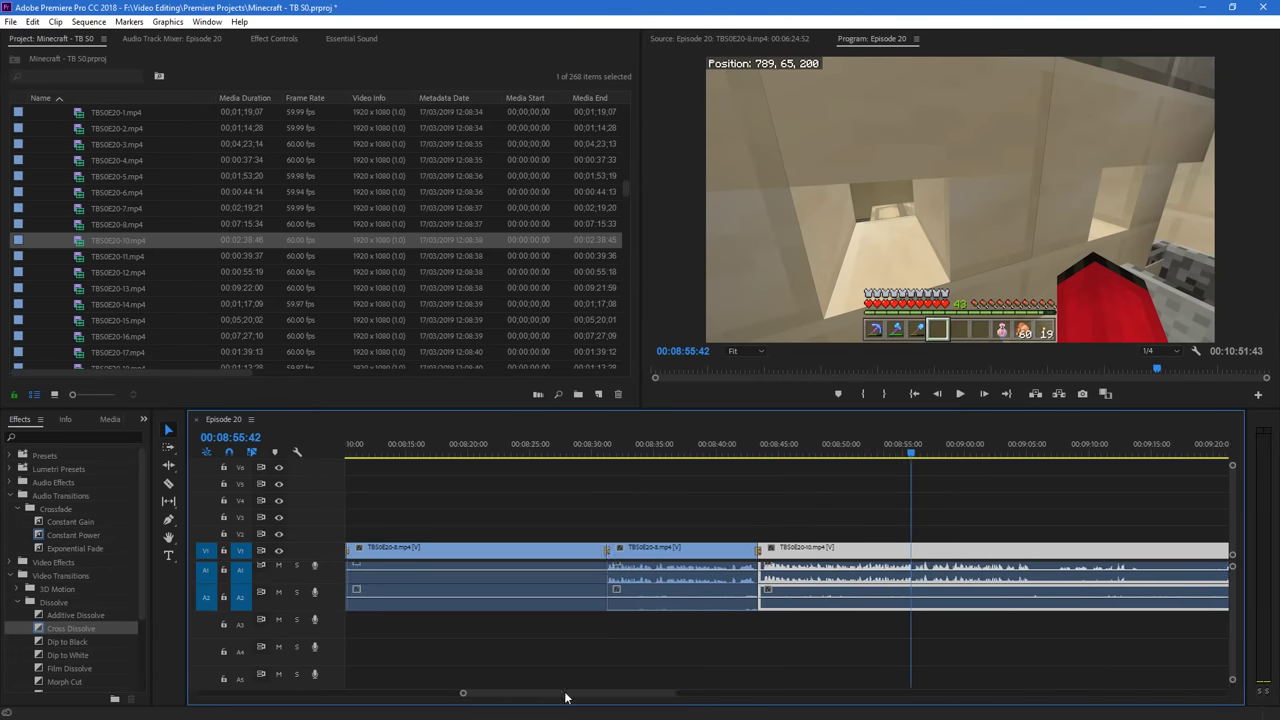
mouse_move(565, 697)
left_mouse_down()
mouse_move(537, 700)
mouse_move(591, 703)
mouse_move(579, 710)
left_mouse_up()
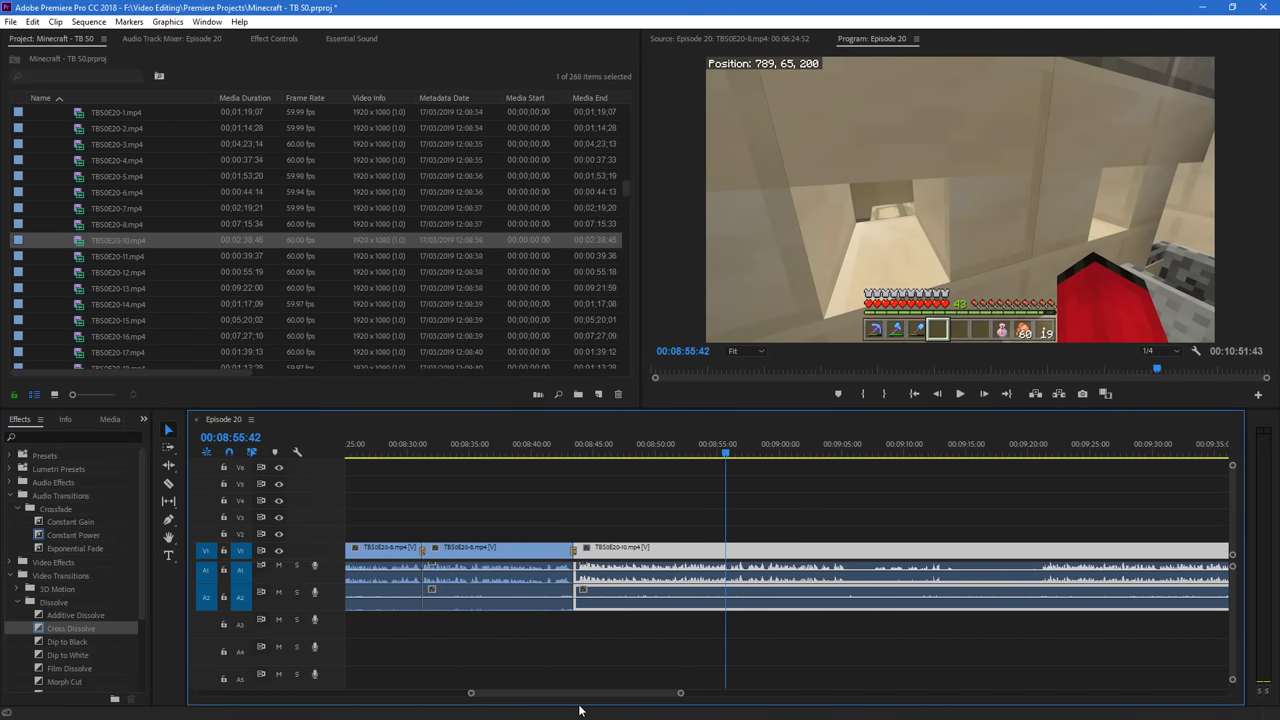
left_click_drag(680, 693, 769, 705)
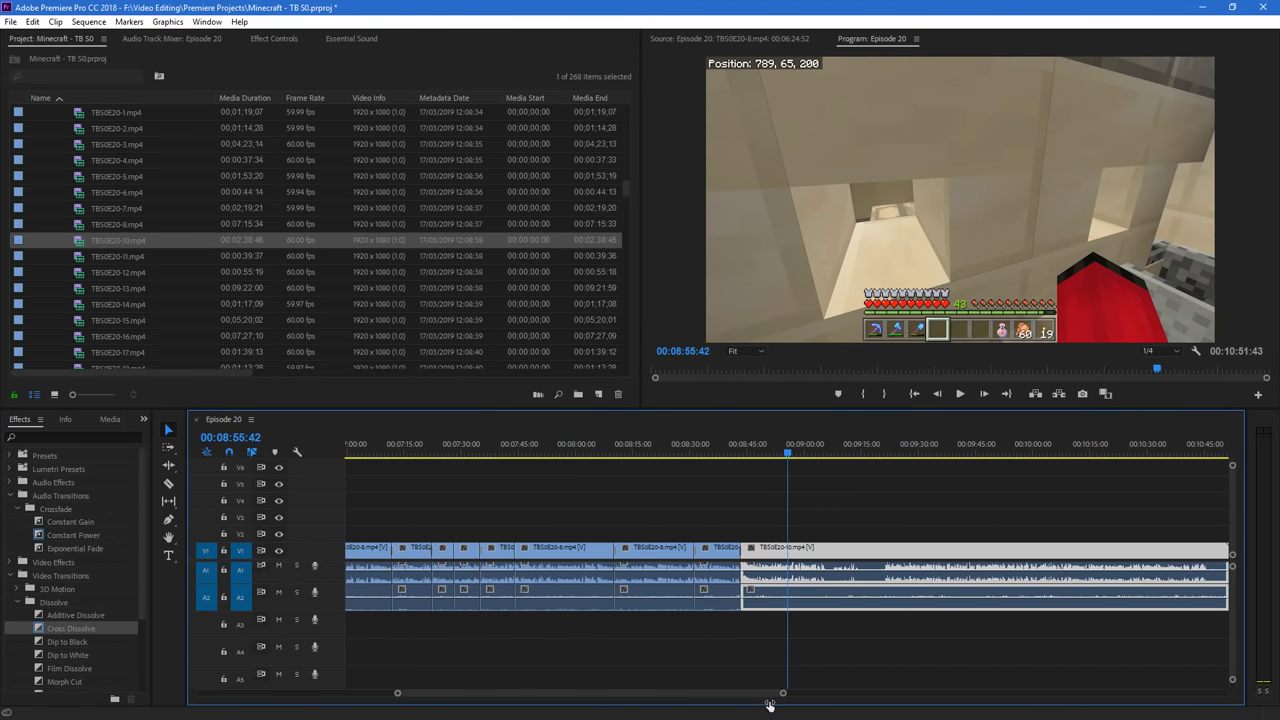
left_click_drag(654, 697, 758, 701)
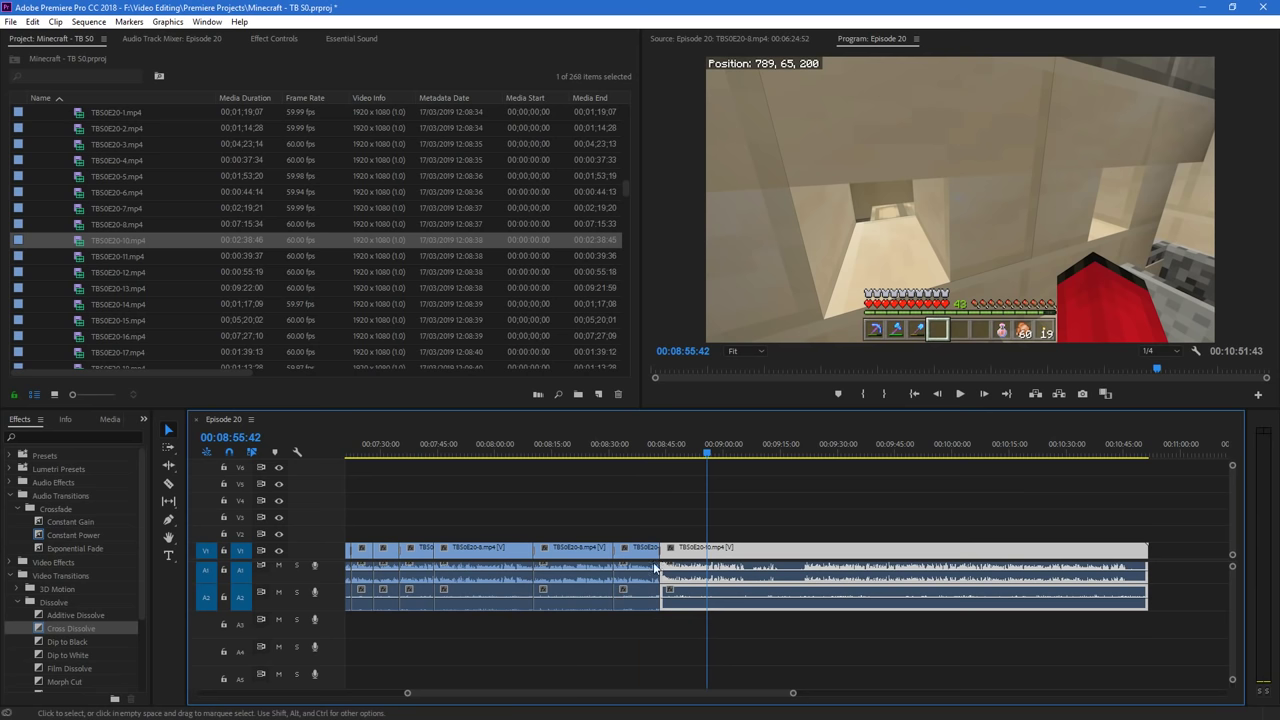
left_click_drag(793, 693, 863, 700)
scroll(298, 322, "down", 1)
scroll(298, 322, "down", 10)
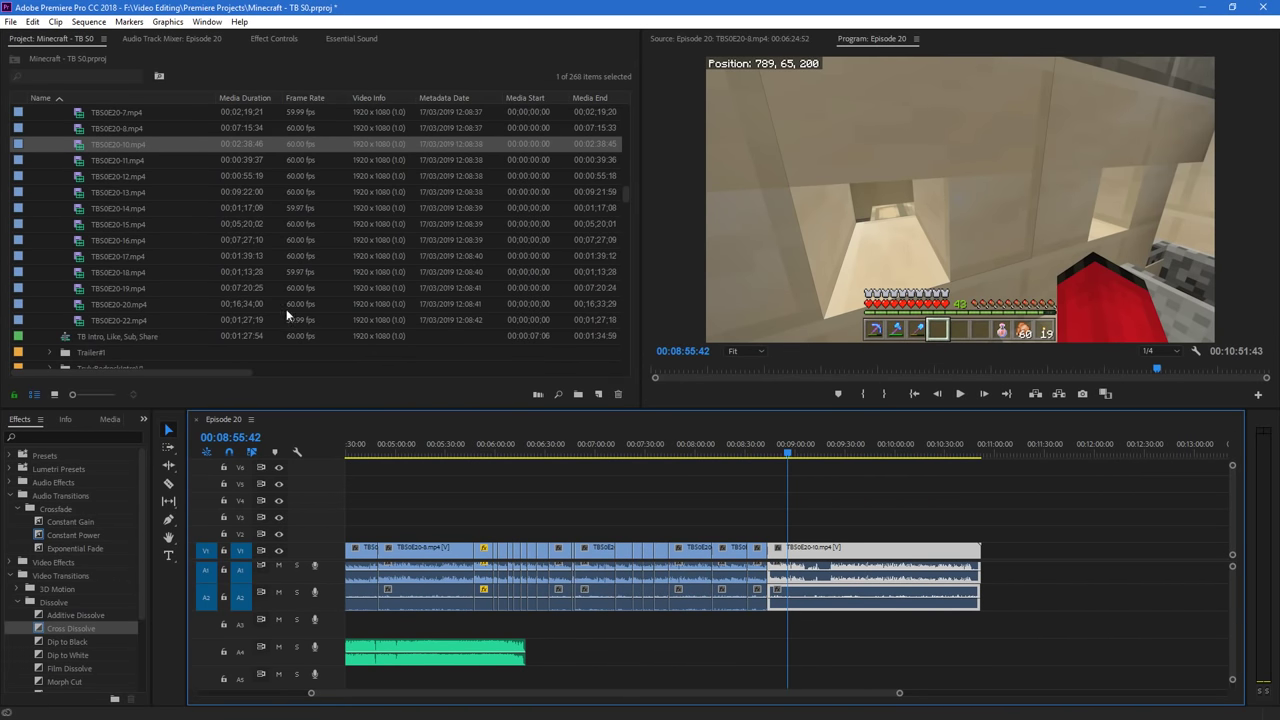
Pull TBS0E20-10 right to open a gap, apply Dip to Black to its start, and preview it
left_click(766, 492)
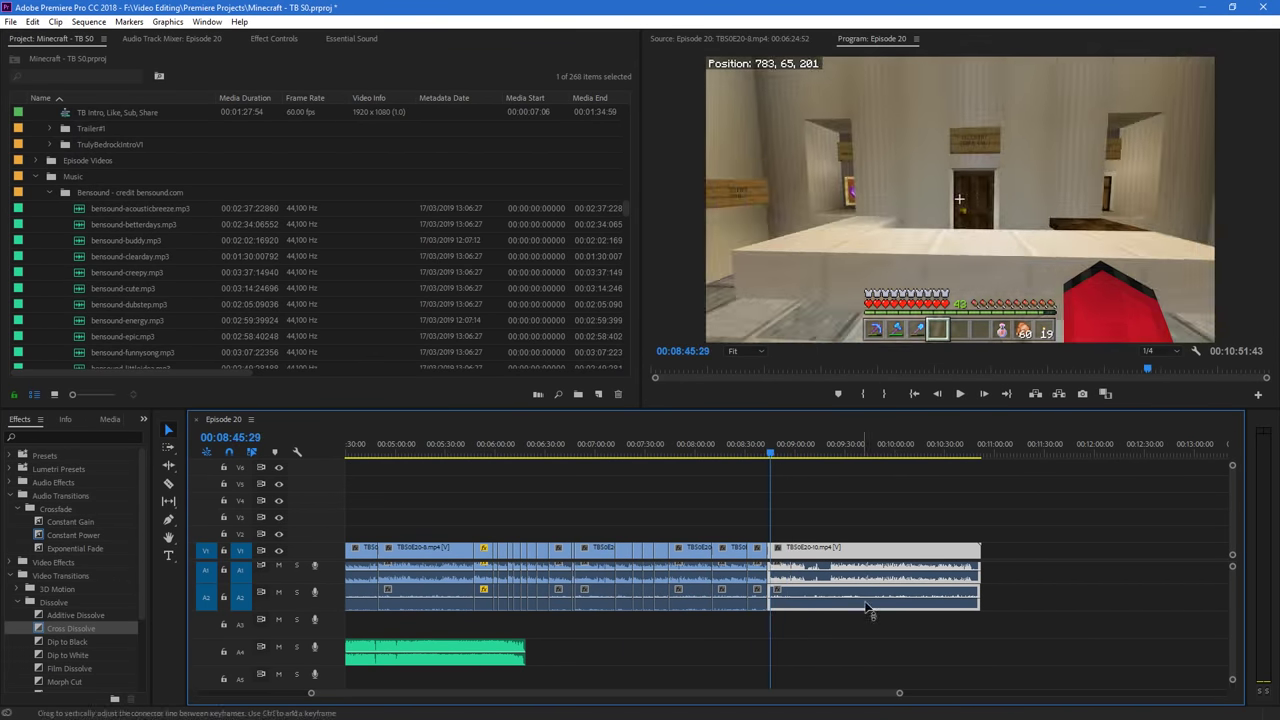
left_click_drag(899, 693, 652, 682)
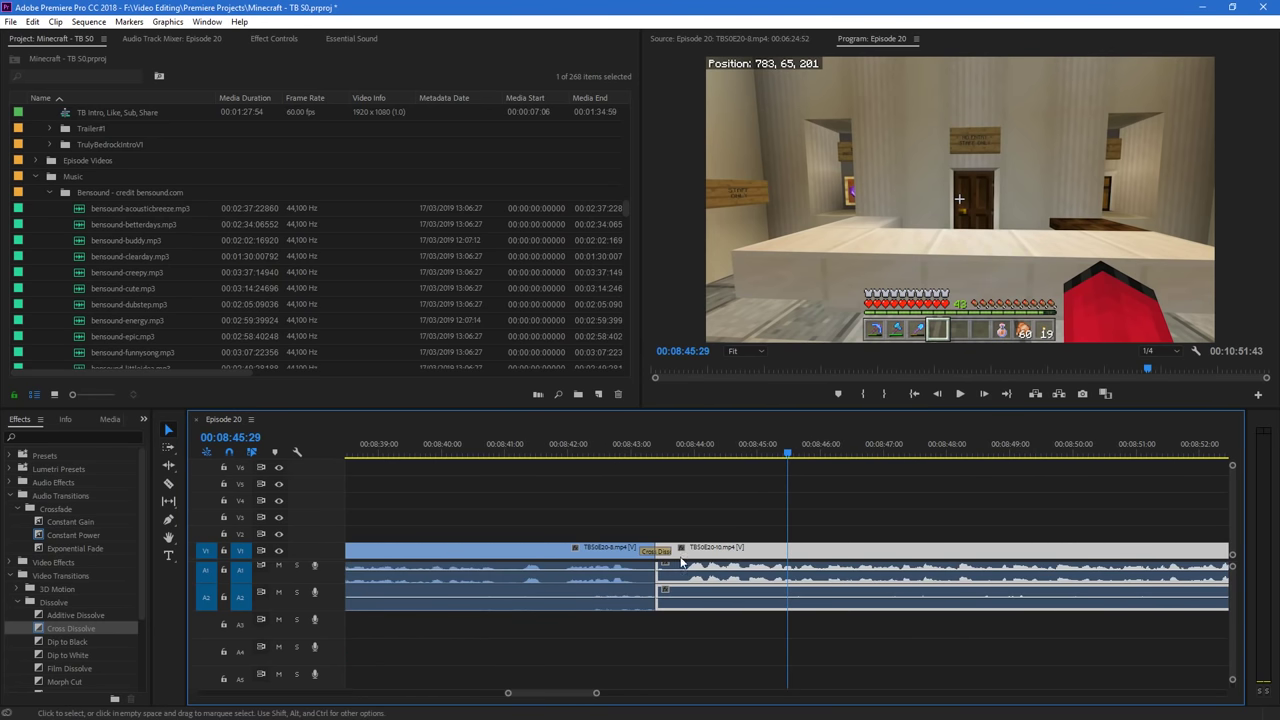
left_click_drag(684, 560, 743, 558)
left_click_drag(67, 641, 732, 562)
left_click(589, 440)
key("space")
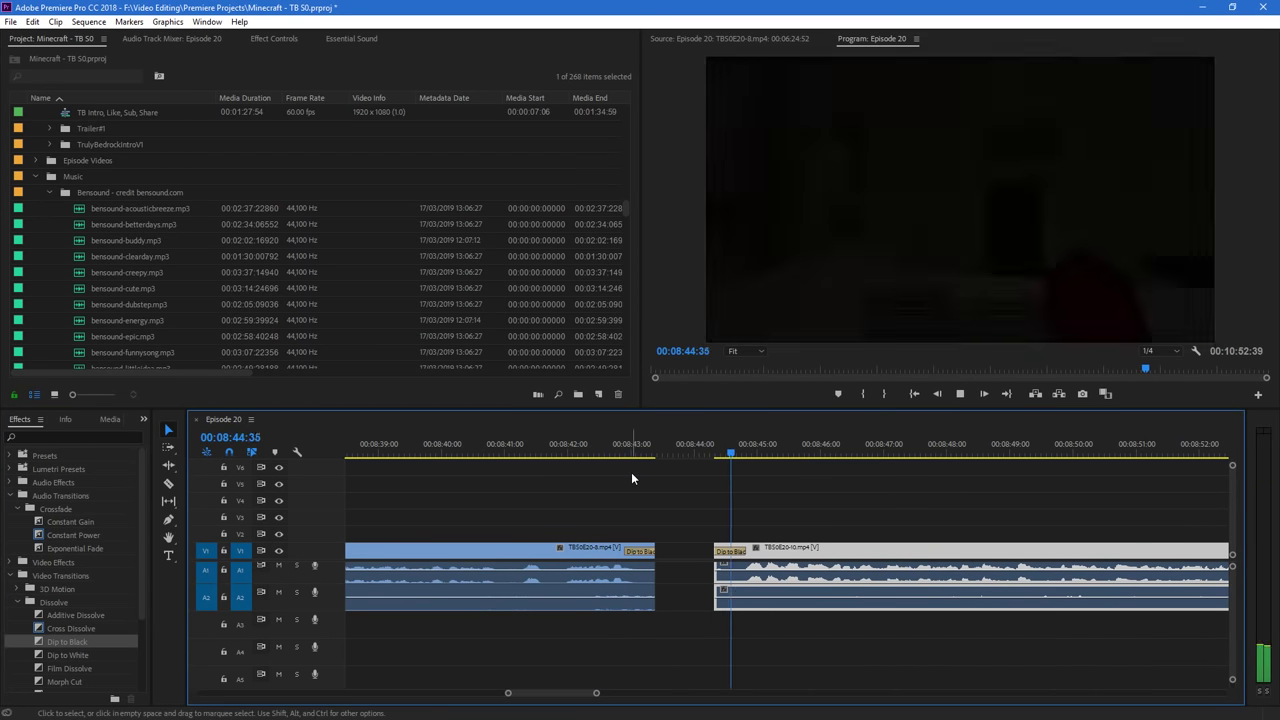
key("space")
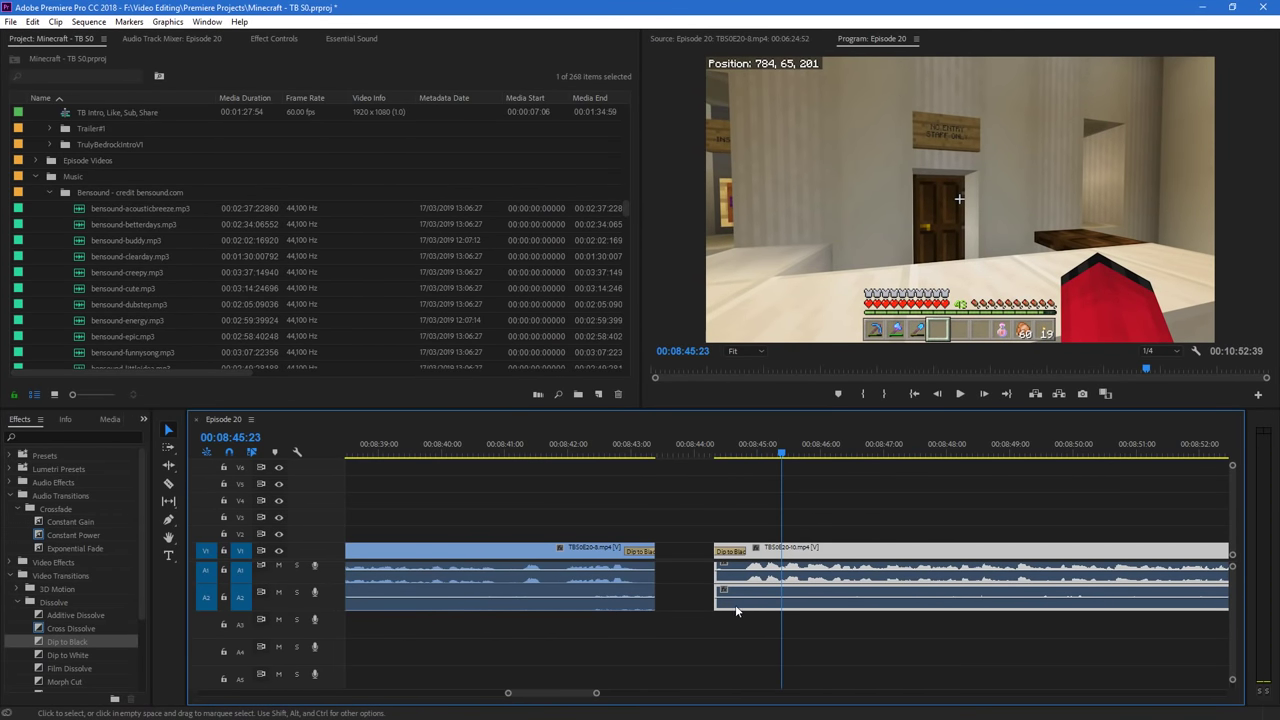
Close the gap and replace the transitions with a single Cross Dissolve at the TBS0E20-8/TBS0E20-10 cut
left_click_drag(776, 553, 718, 553)
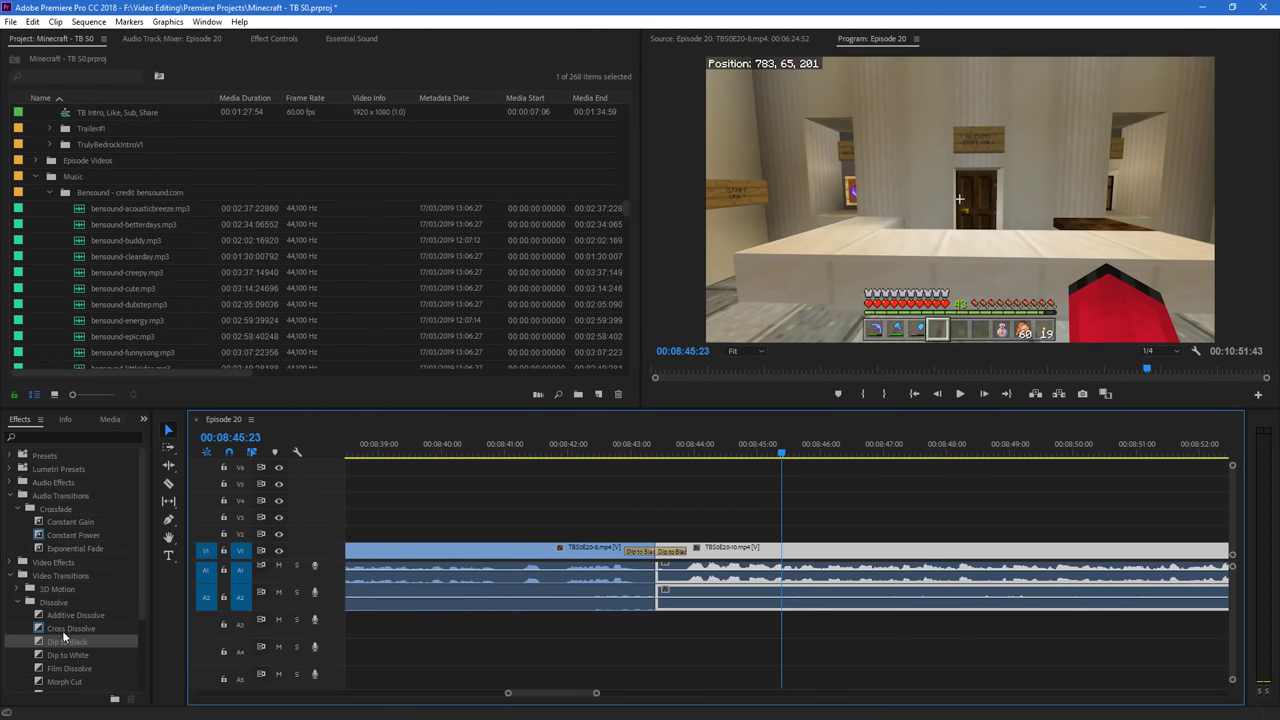
left_click_drag(65, 628, 644, 552)
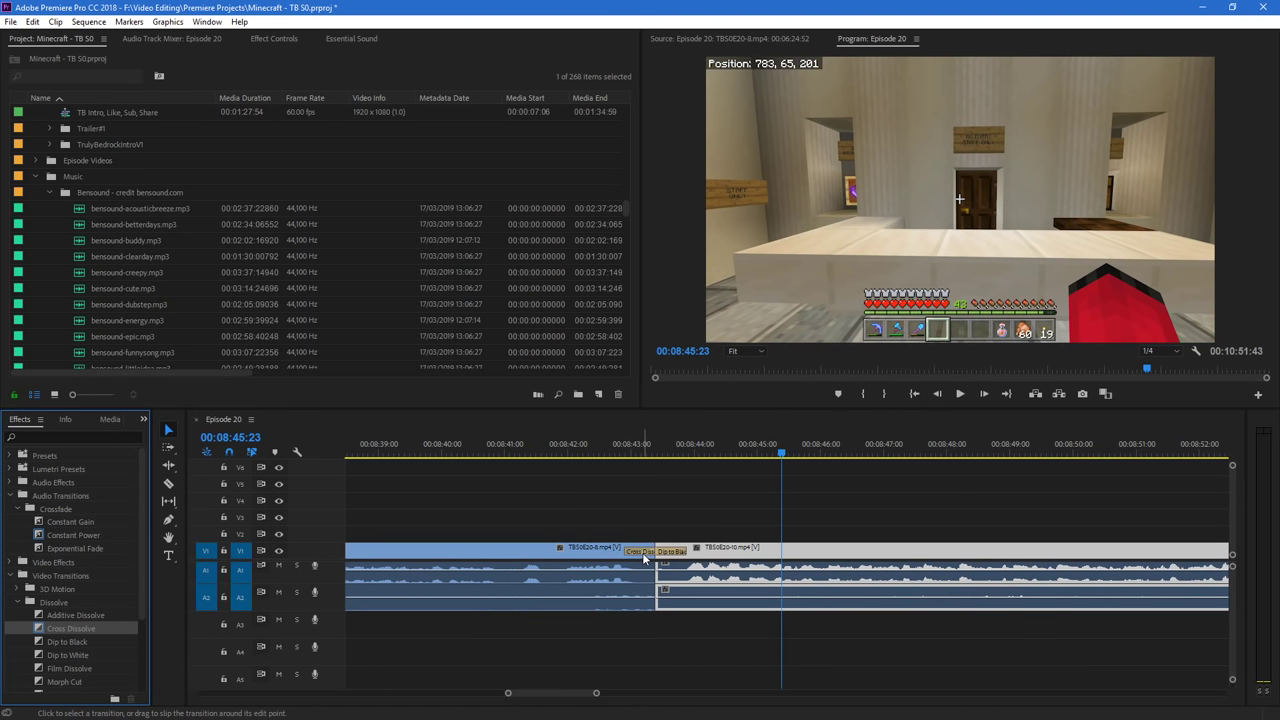
left_click(645, 552)
key("Delete")
left_click(665, 551)
key("Delete")
left_click_drag(80, 628, 654, 552)
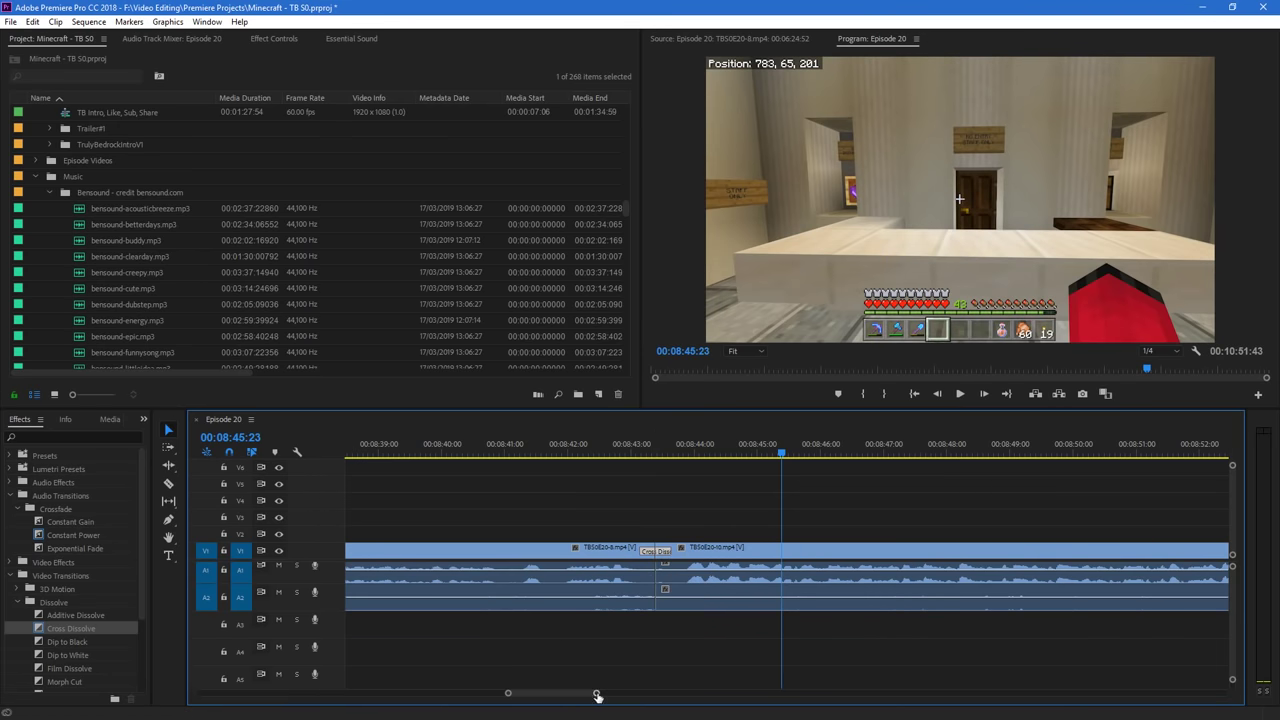
left_click_drag(596, 693, 750, 716)
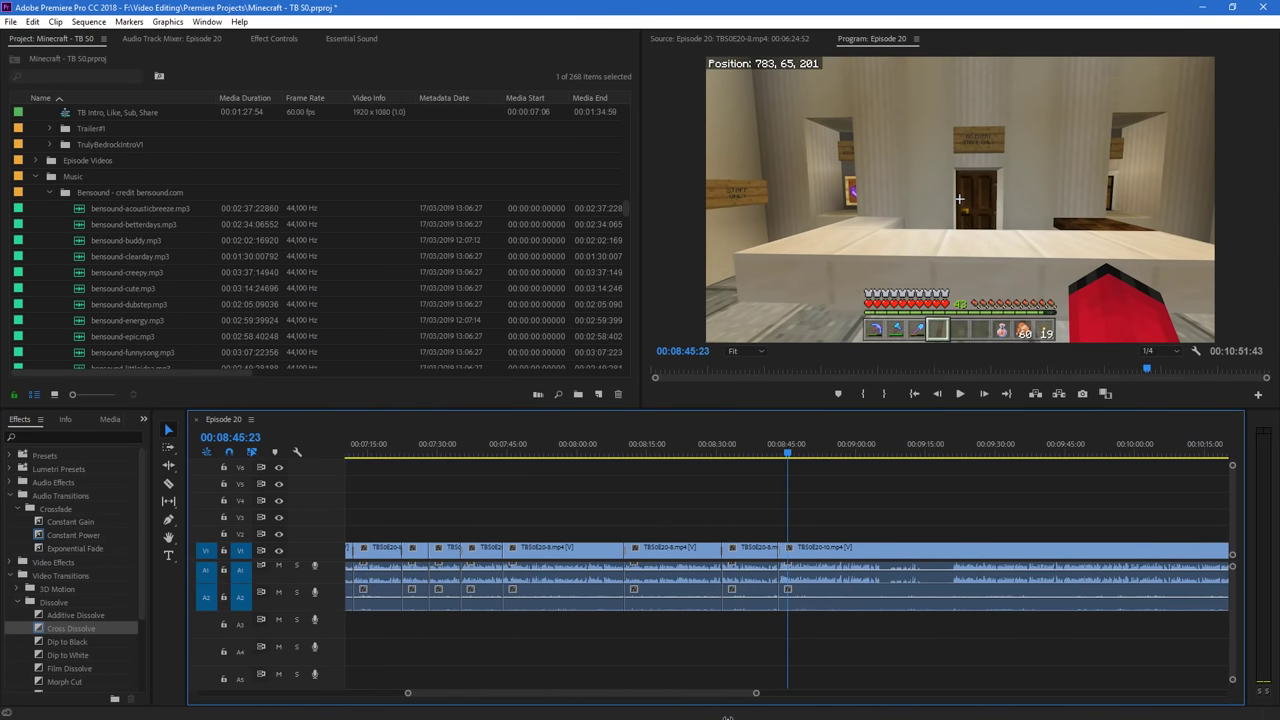
Drop bensound-littleidea.mp3 onto track A4 at the TBS0E20-10 cut and play it back
scroll(192, 259, "down", 1)
scroll(196, 250, "down", 2)
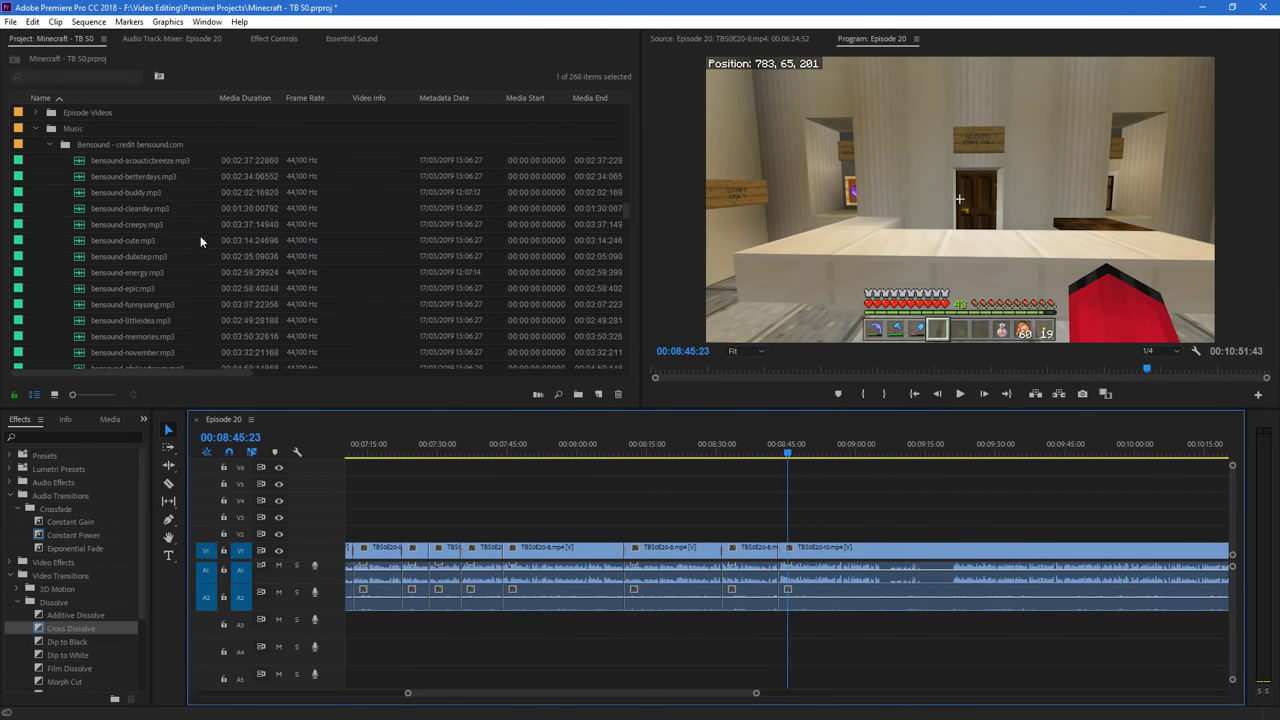
scroll(186, 254, "down", 4)
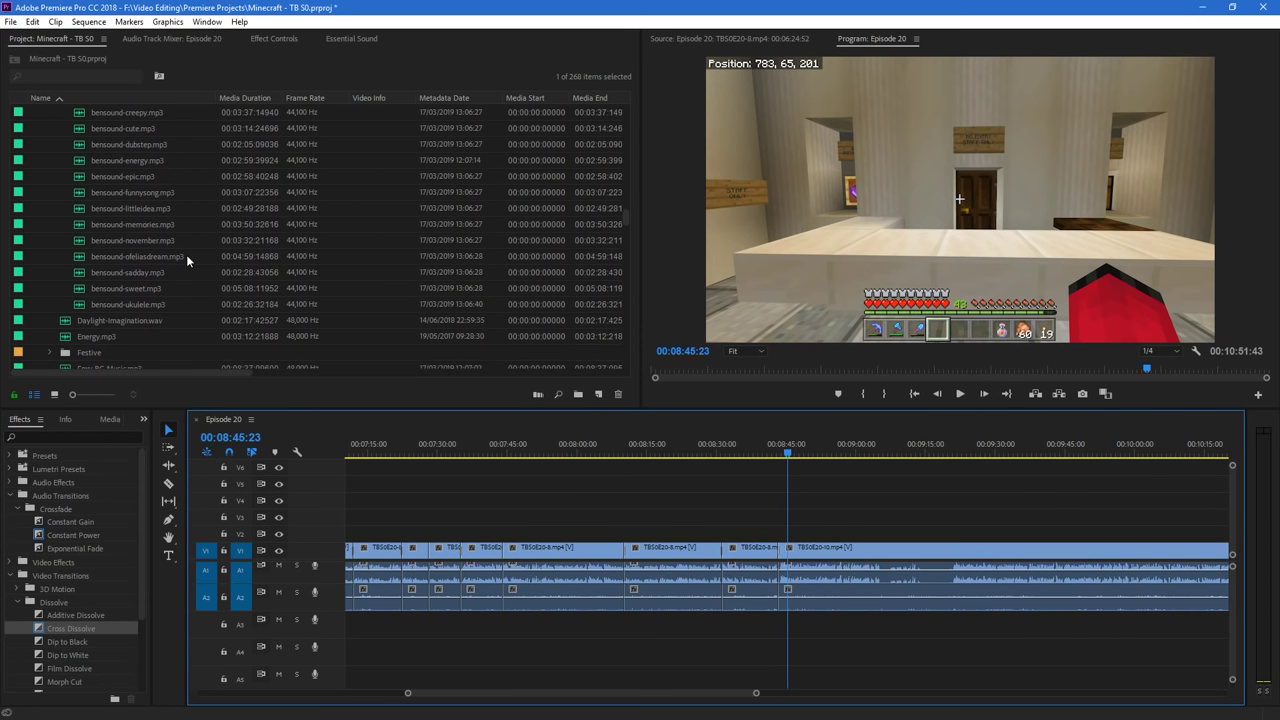
scroll(135, 247, "up", 1)
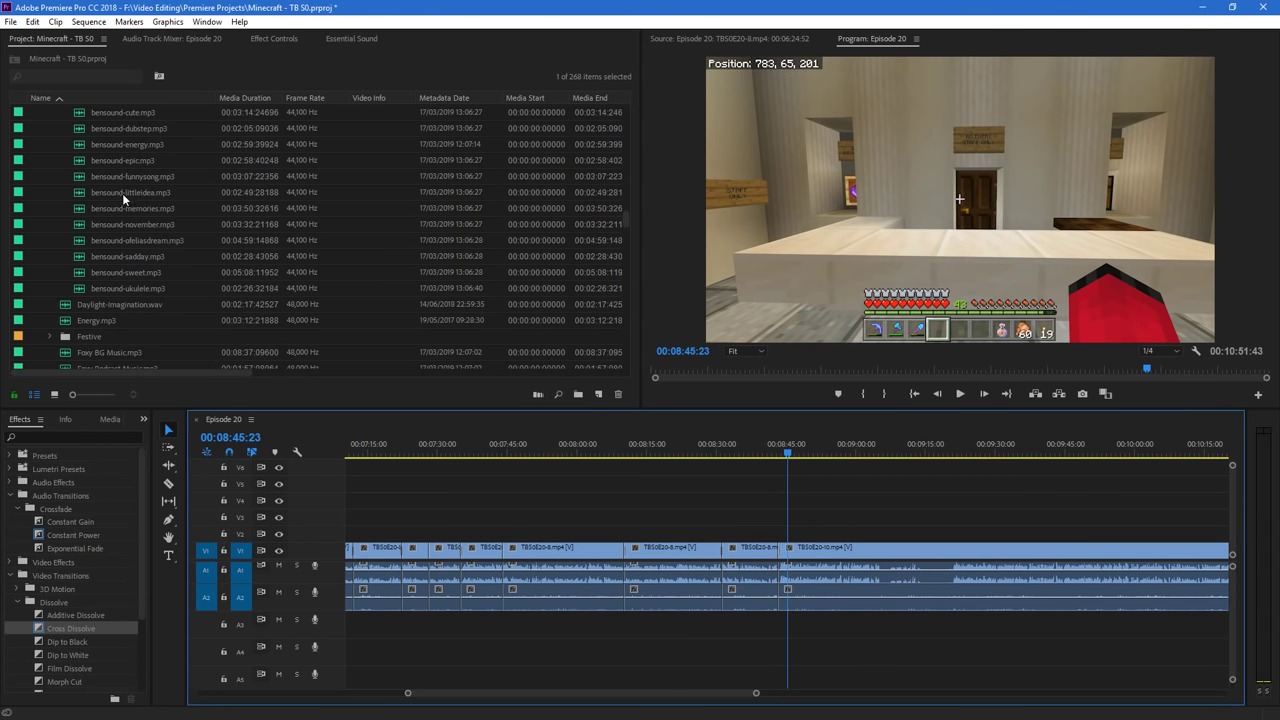
left_click_drag(122, 193, 608, 696)
key("space")
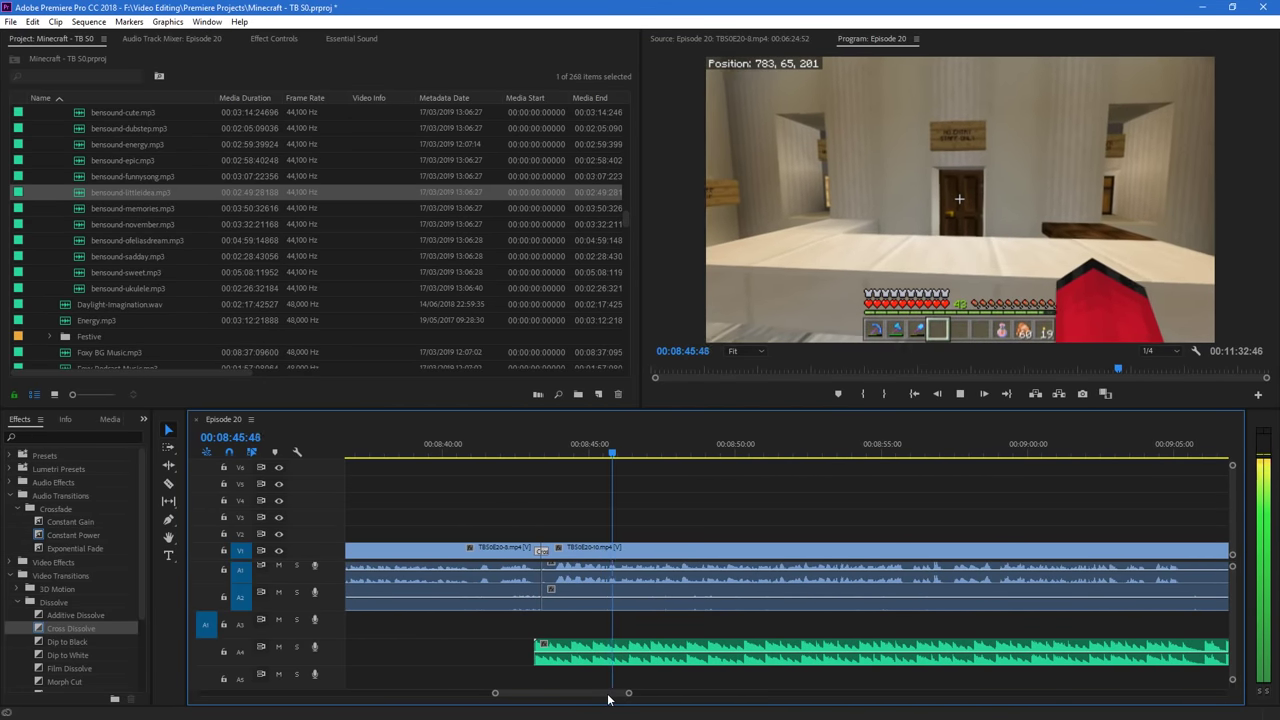
left_click_drag(1232, 679, 1232, 680)
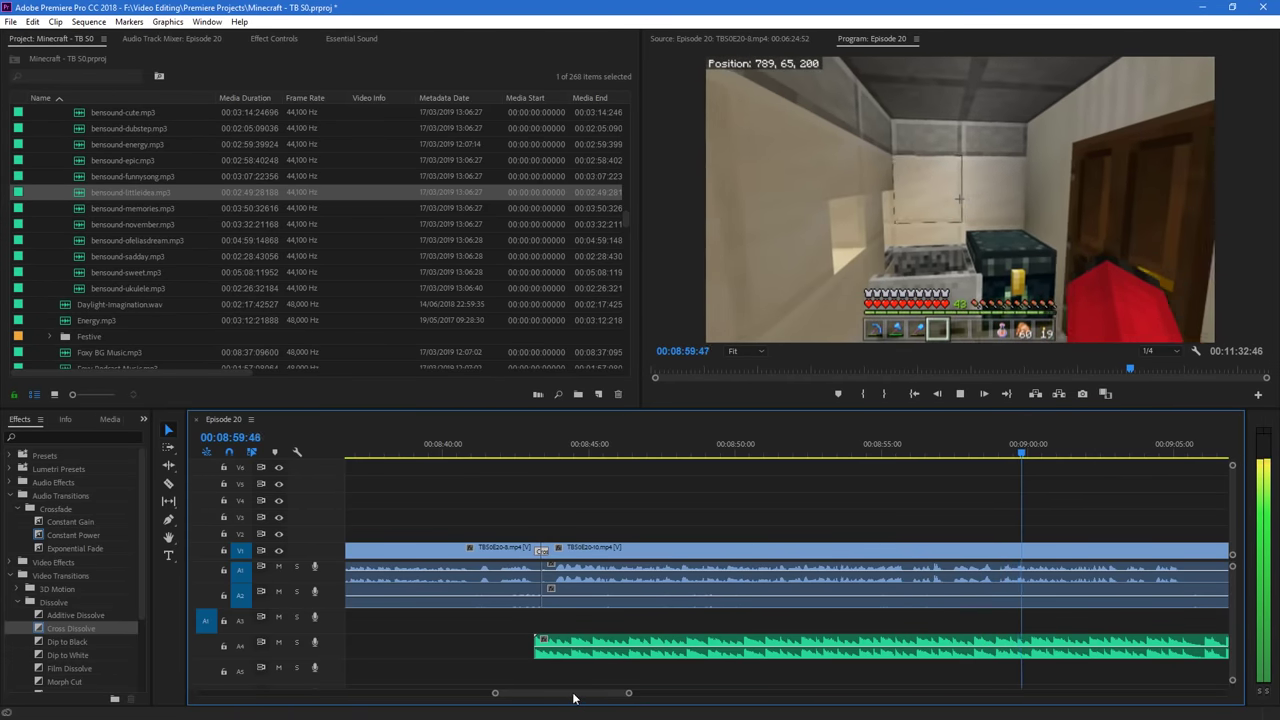
left_click_drag(573, 698, 641, 697)
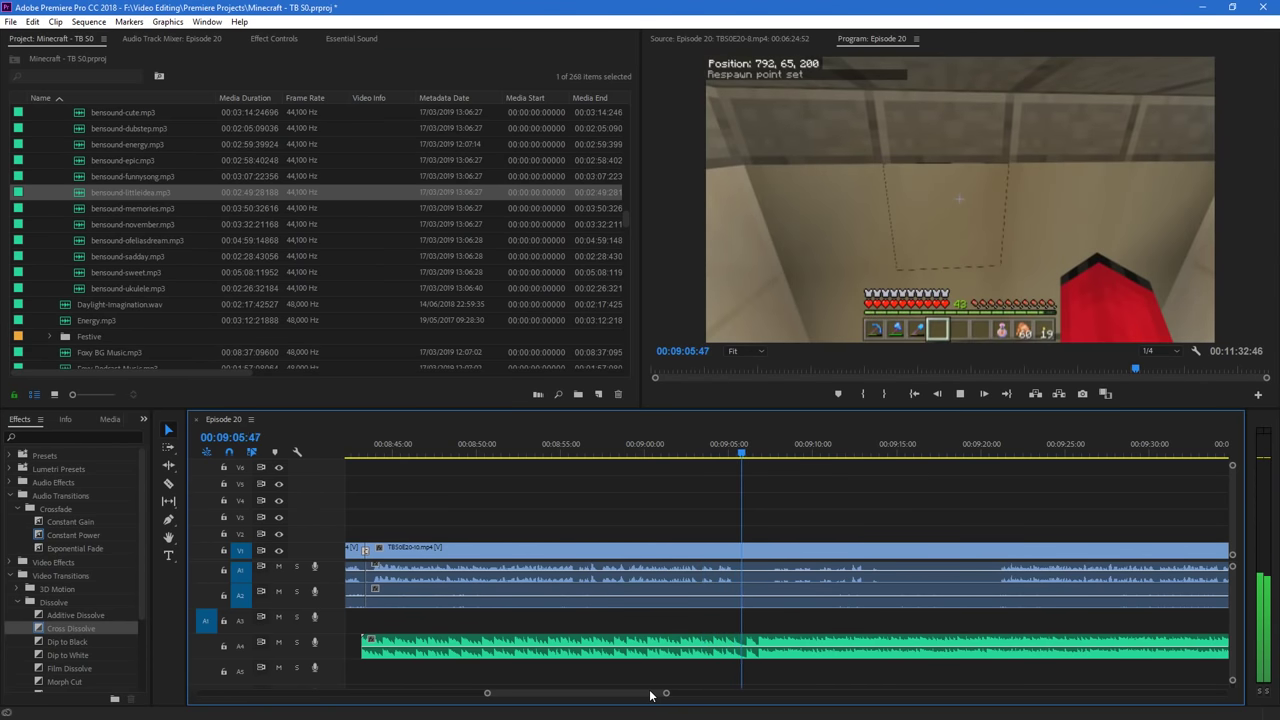
key("space")
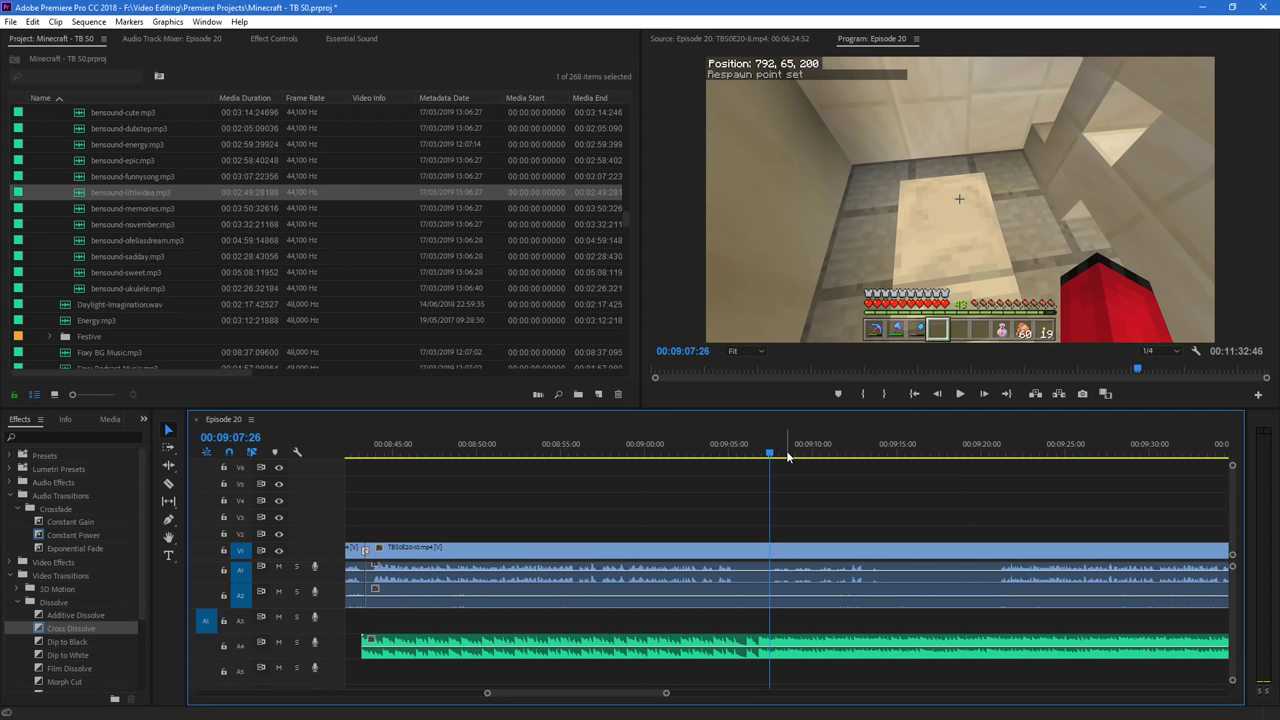
left_click_drag(787, 456, 693, 508)
Play through TBS0E20-10 from several points to find where the wanted footage ends
key("c")
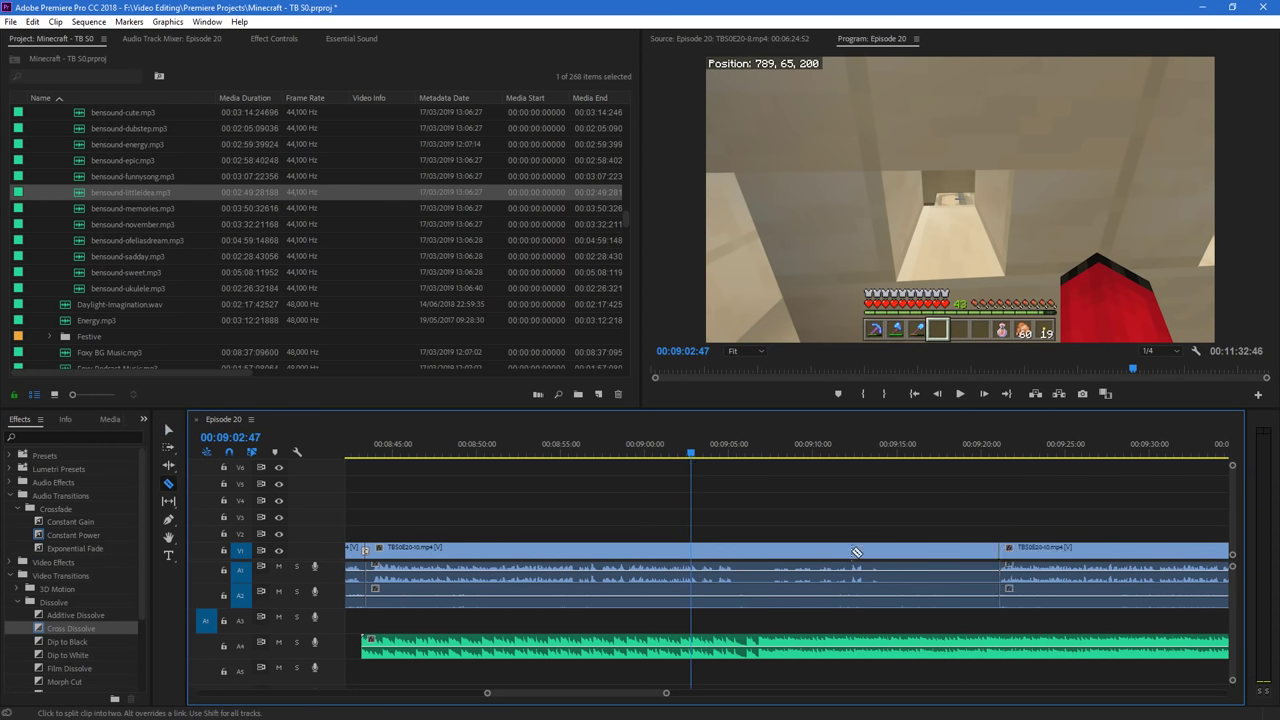
key("v")
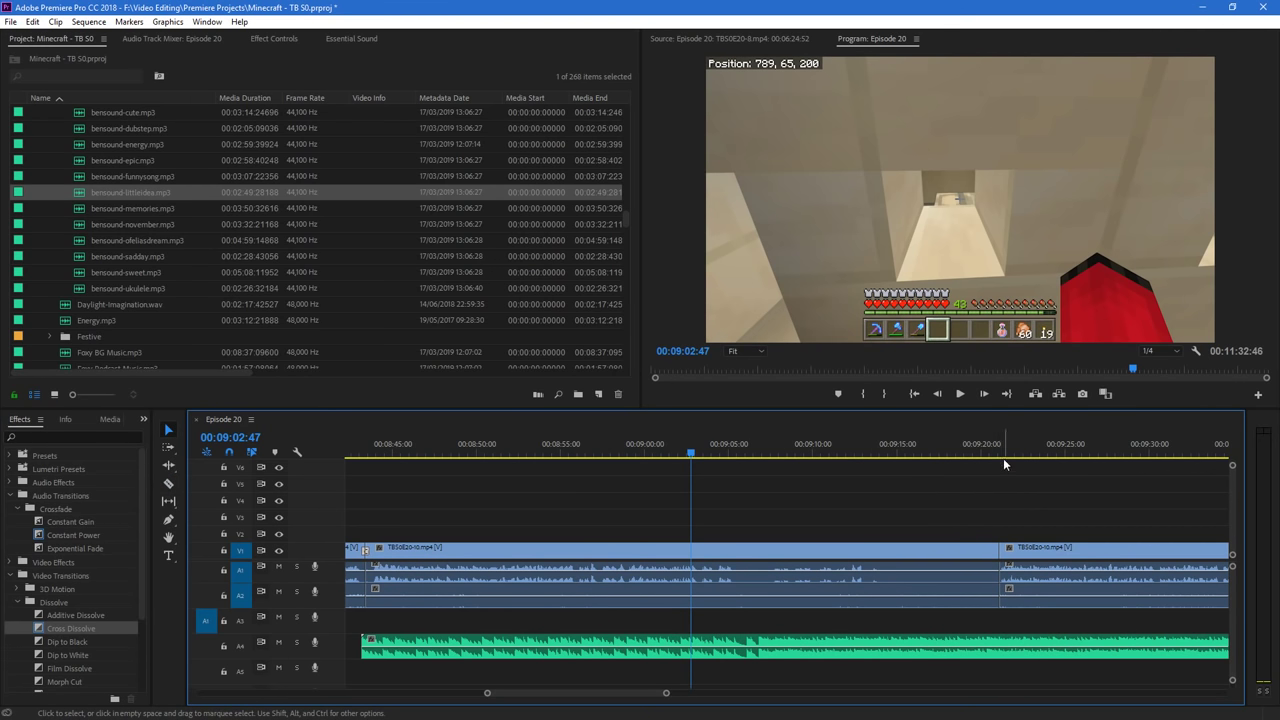
left_click(993, 452)
key("space")
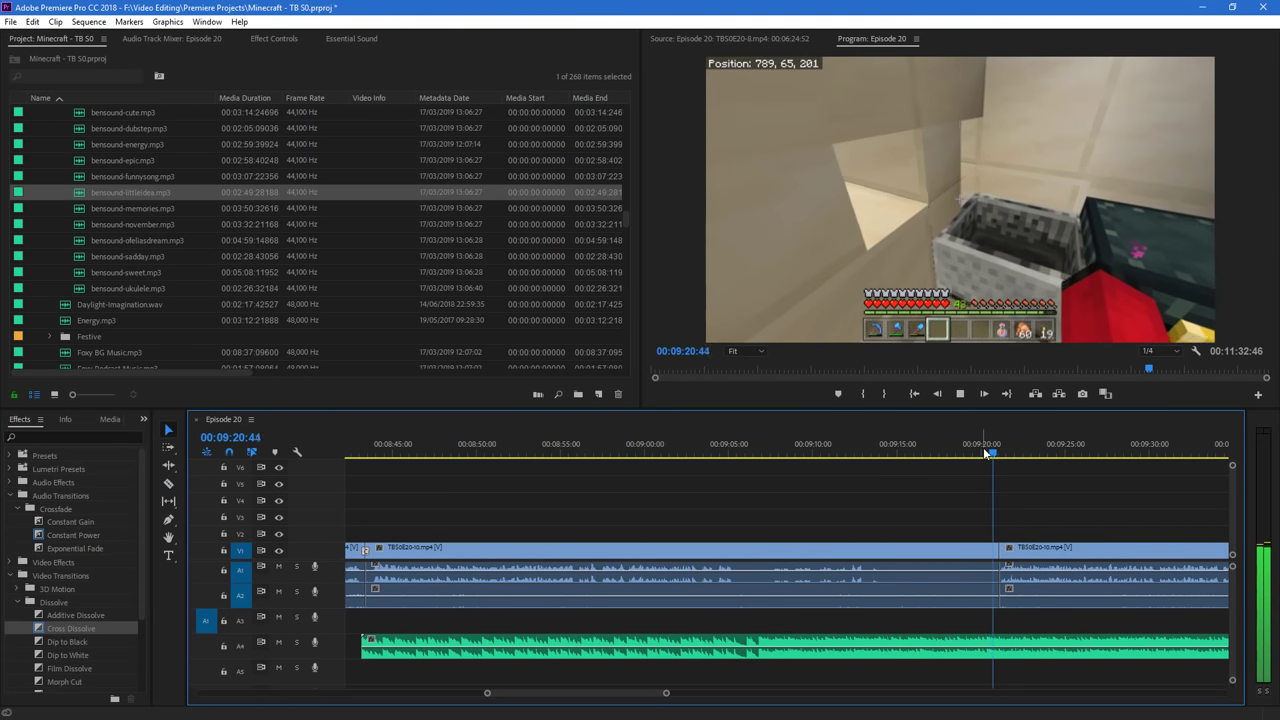
left_click(632, 446)
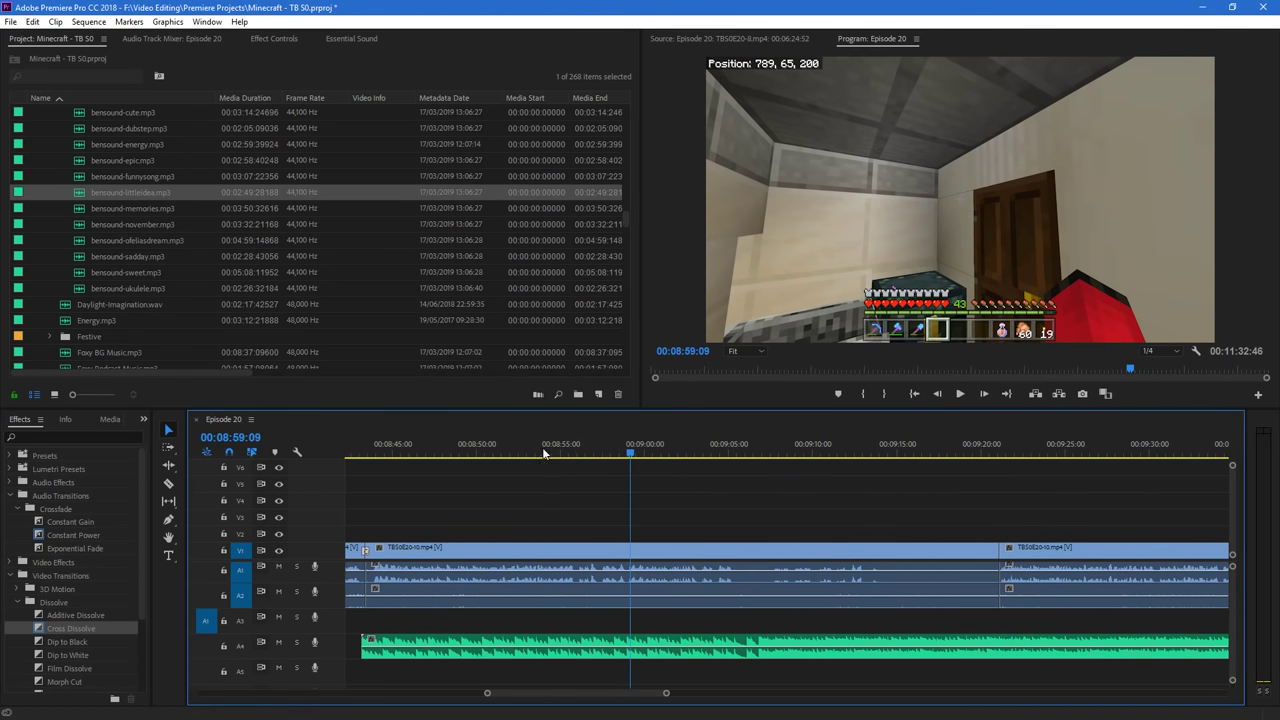
left_click(542, 447)
key("space")
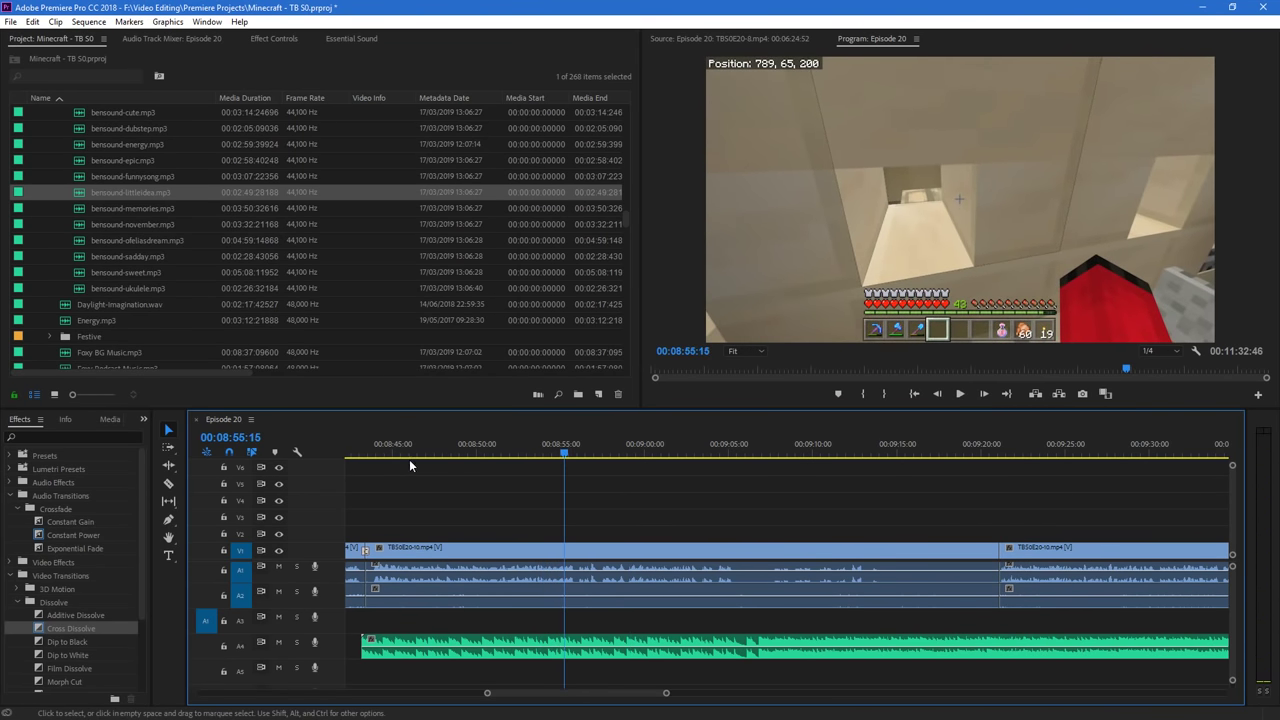
left_click(416, 451)
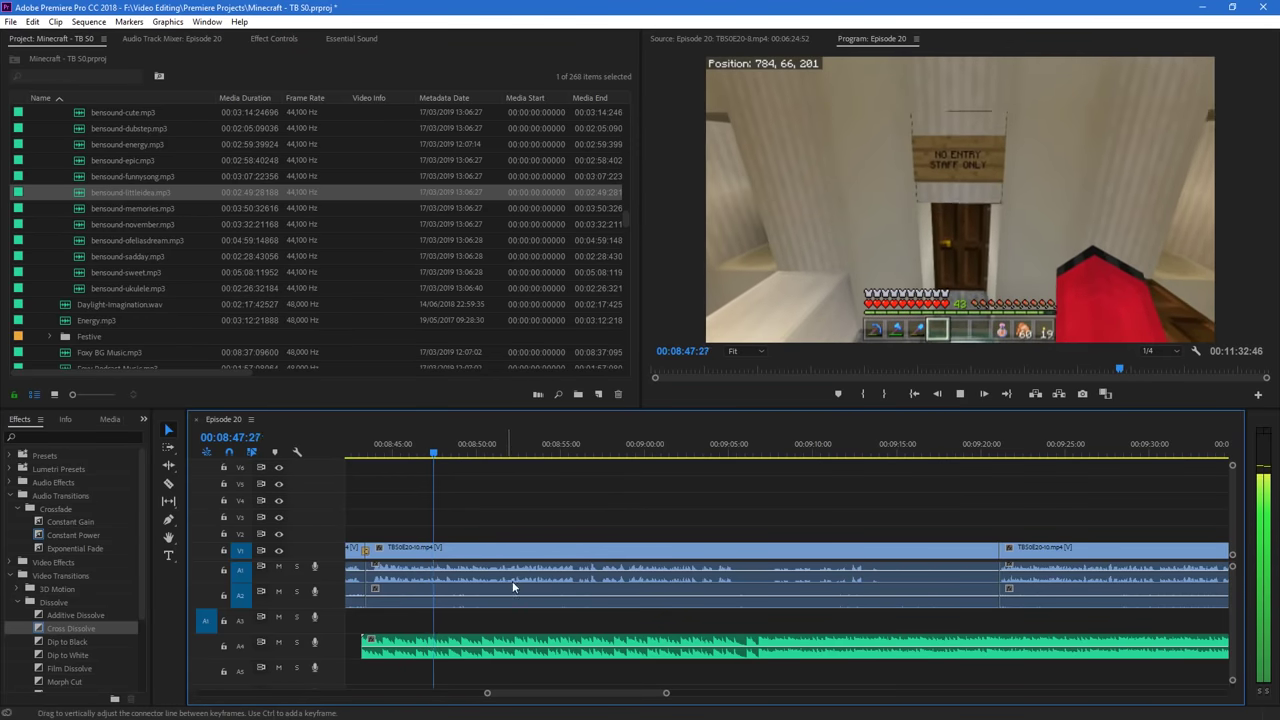
left_click_drag(666, 697, 631, 695)
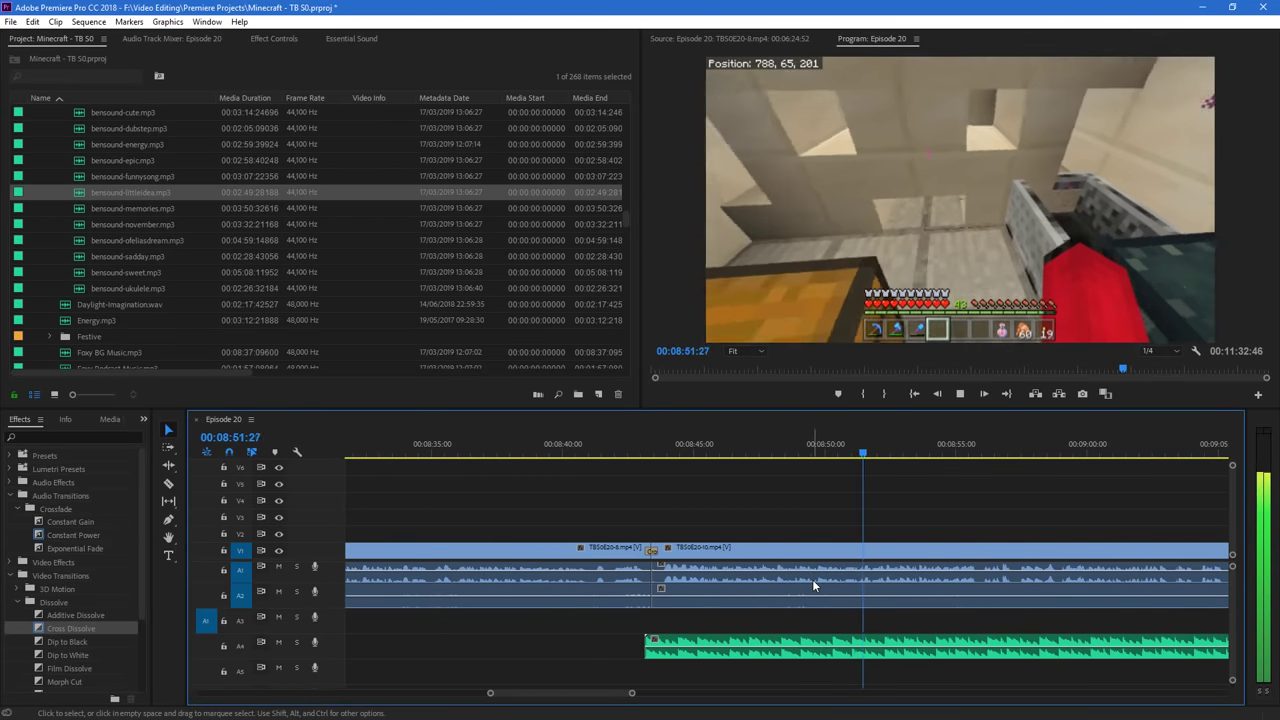
key("space")
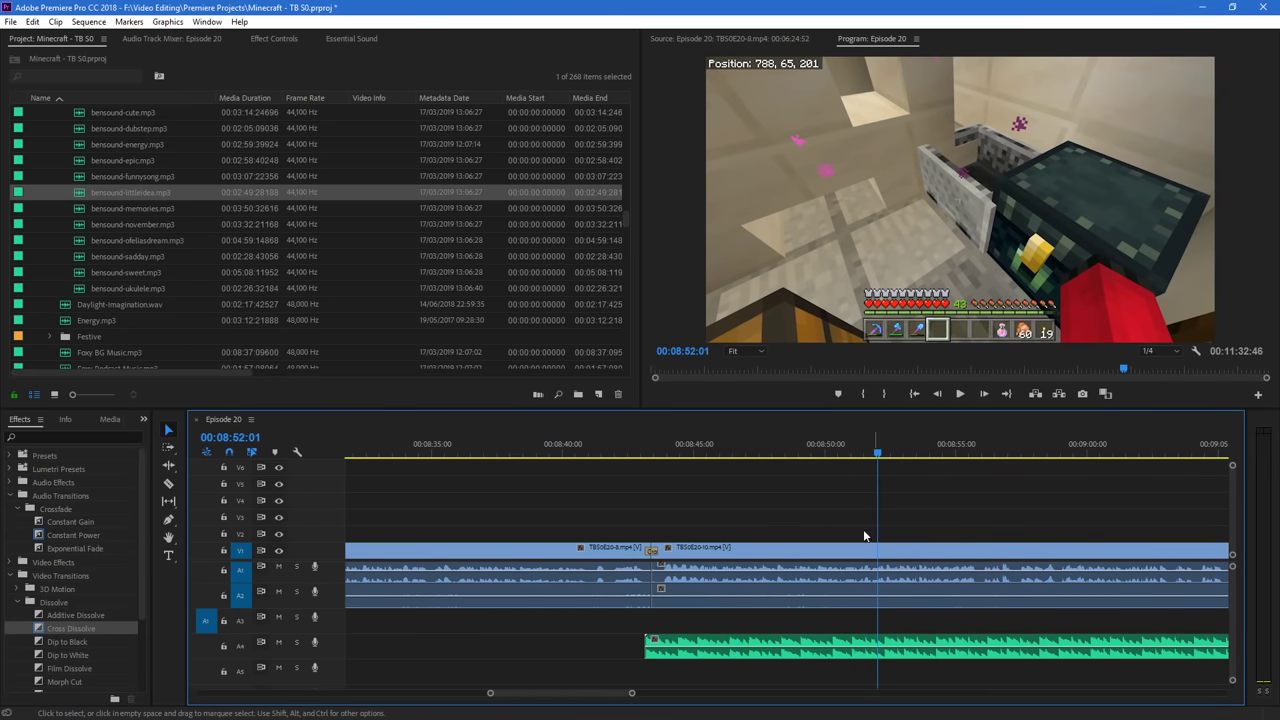
Razor TBS0E20-10 near 00:08:52:01, delete the part after the cut, and close the gap
key("c")
left_click(885, 553)
key("v")
left_click(885, 553)
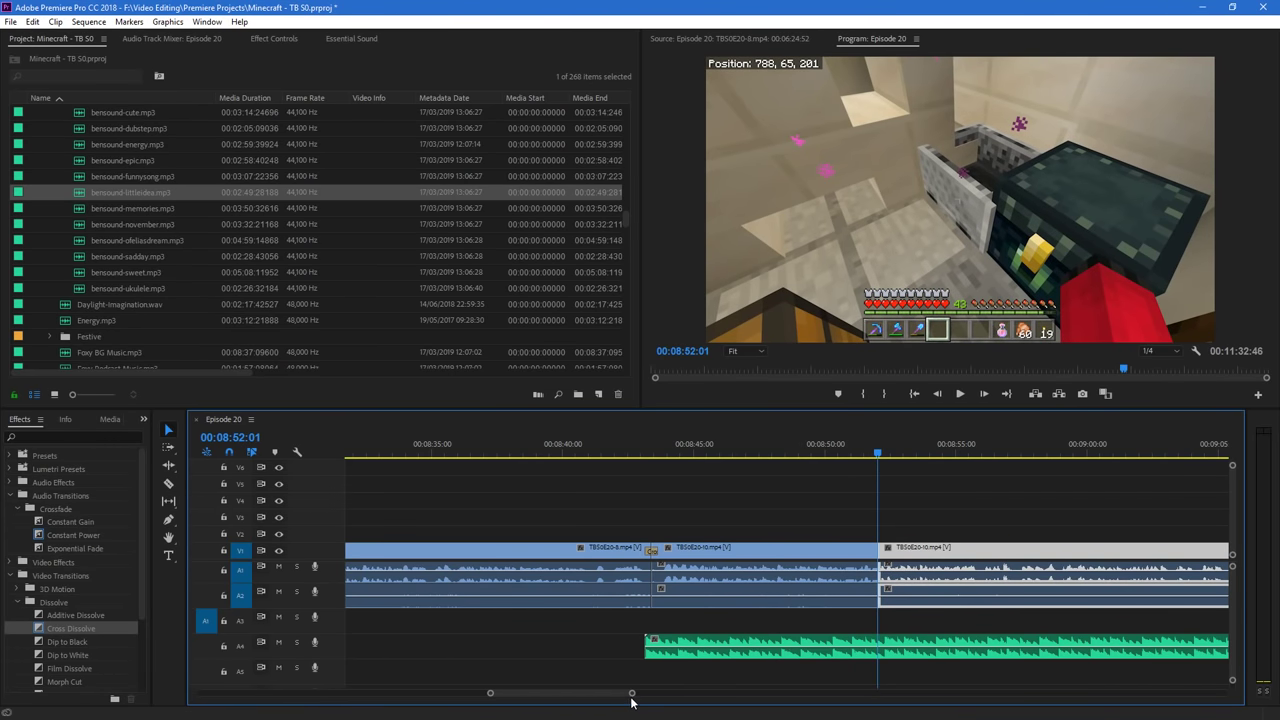
key("Delete")
left_click_drag(632, 697, 723, 697)
left_click_drag(1030, 567, 832, 570)
left_click_drag(723, 693, 629, 712)
Split the clip at 00:08:50:08 and slide the later piece left onto the playhead
left_click(565, 449)
key("space")
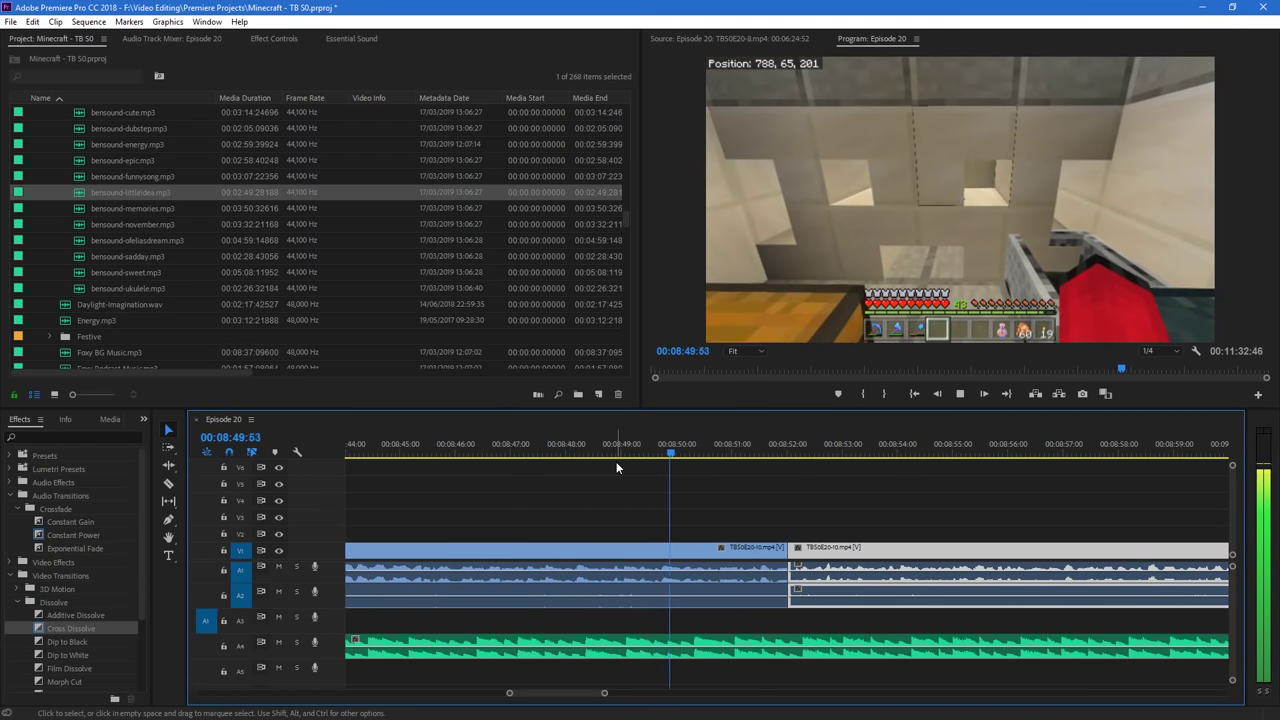
key("space")
left_click_drag(680, 452, 643, 484)
key("space")
left_click(686, 442)
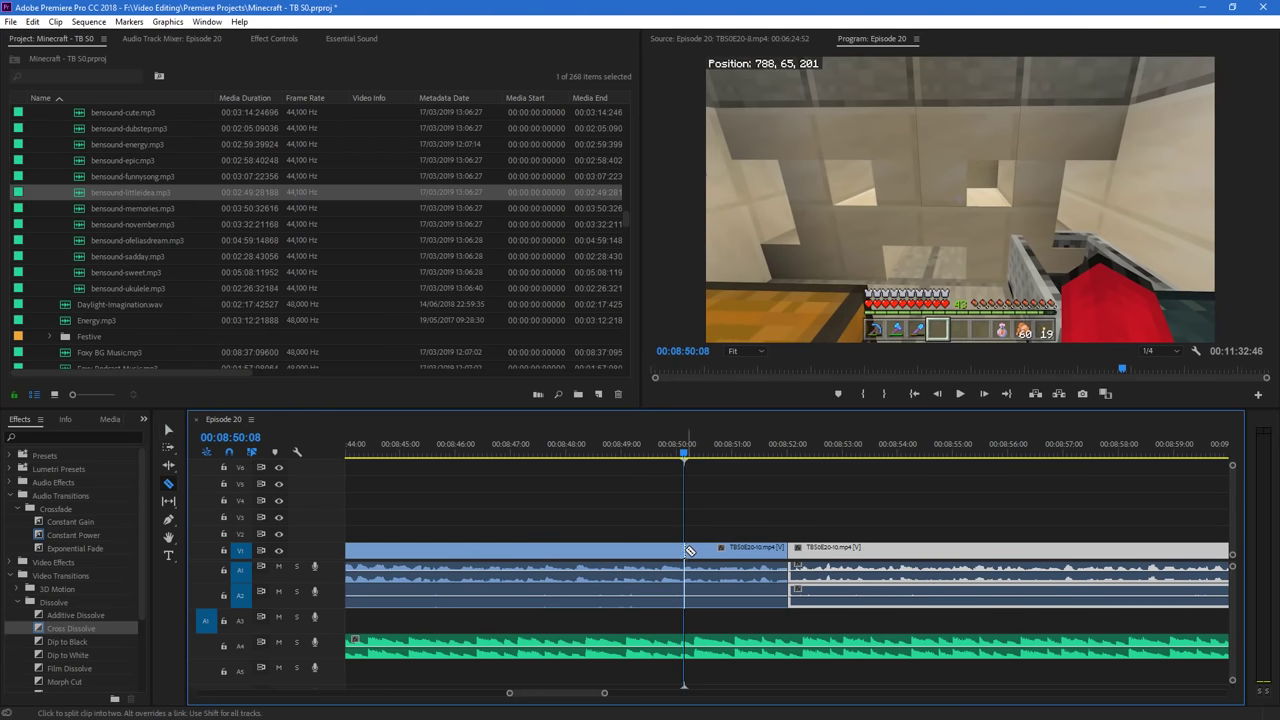
key("ctrl+k")
left_click_drag(824, 556, 724, 557)
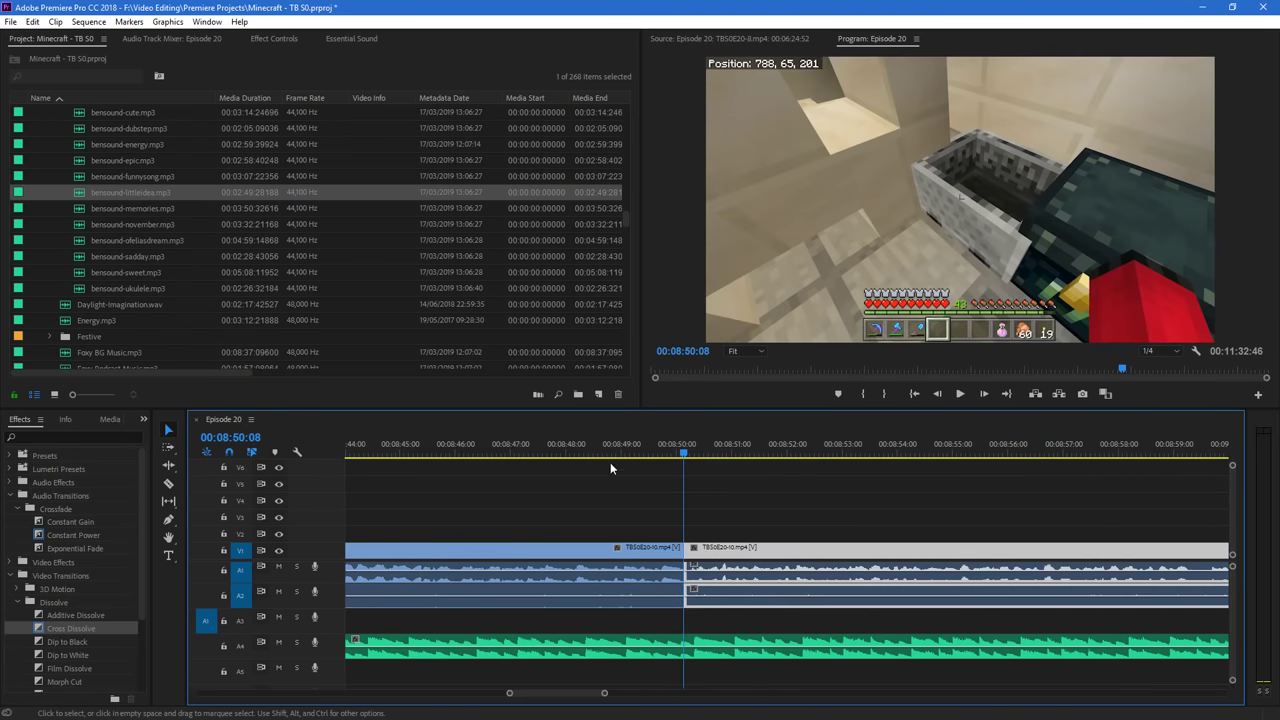
Play back the new join in TBS0E20-10 to review it
left_click(611, 467)
left_click(621, 450)
key("space")
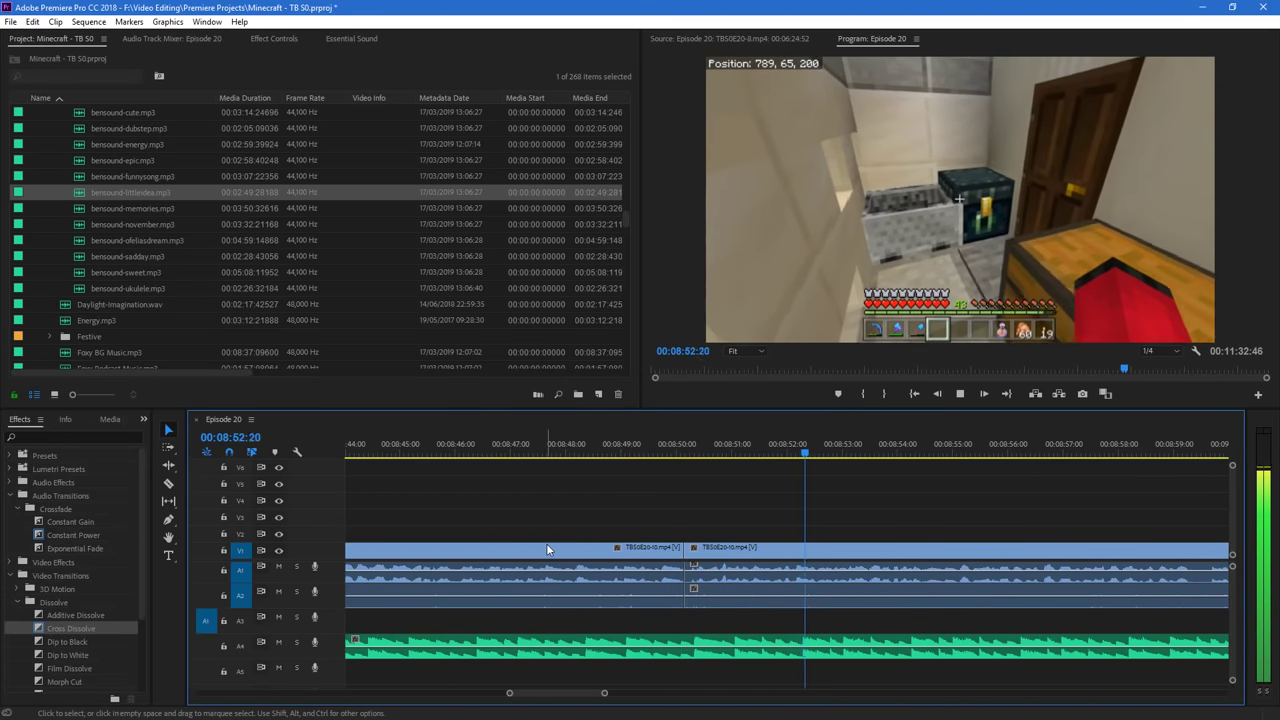
scroll(658, 510, "down", 2)
scroll(658, 510, "up", 1)
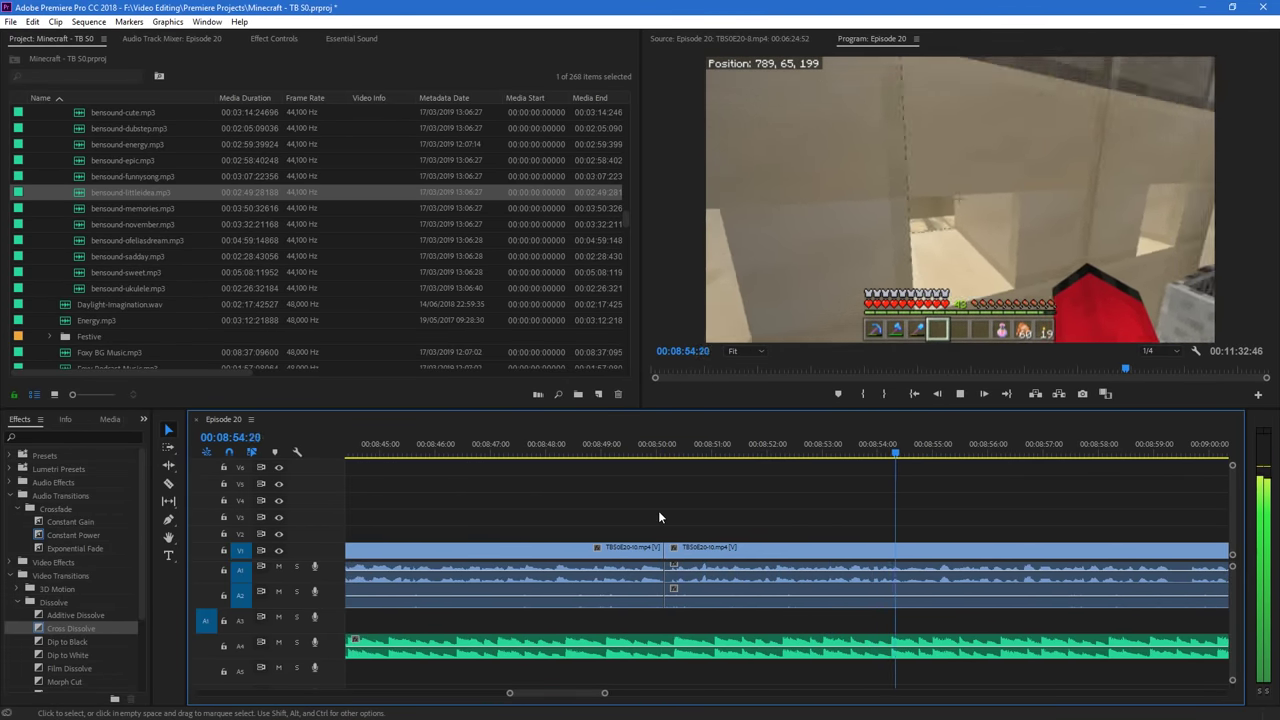
left_click_drag(604, 695, 655, 697)
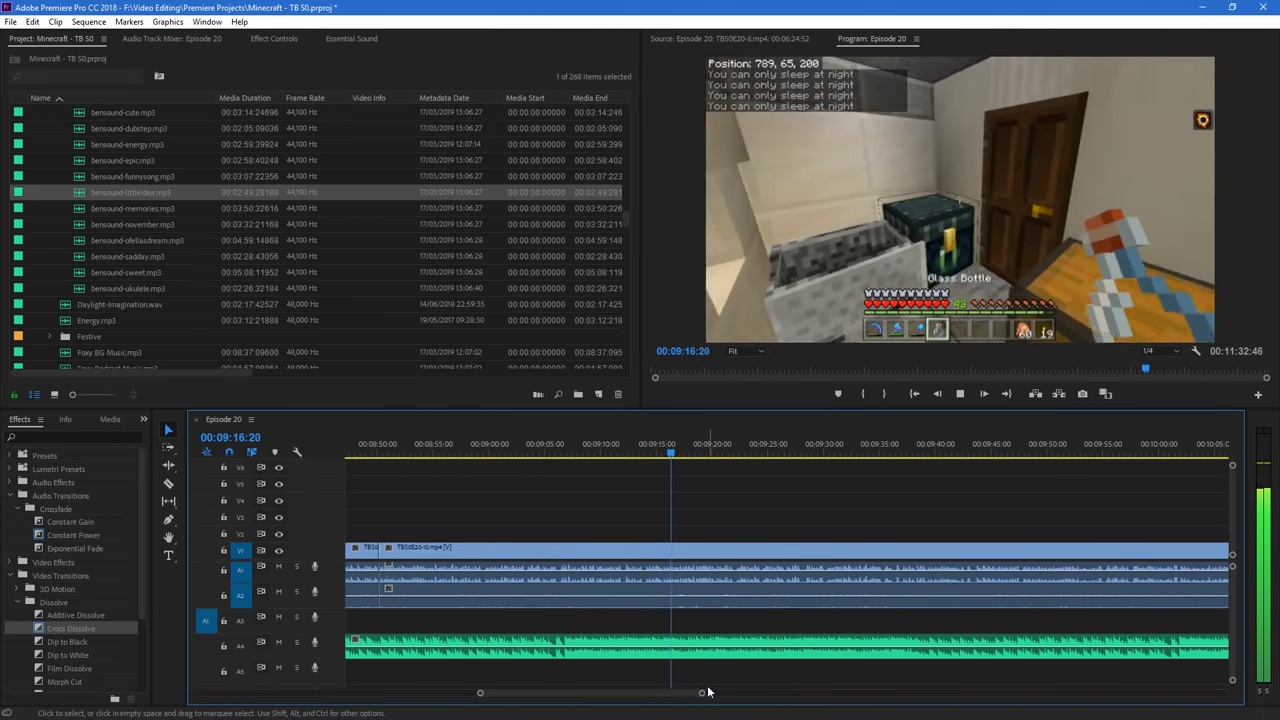
scroll(705, 695, "down", 3)
scroll(697, 702, "down", 2)
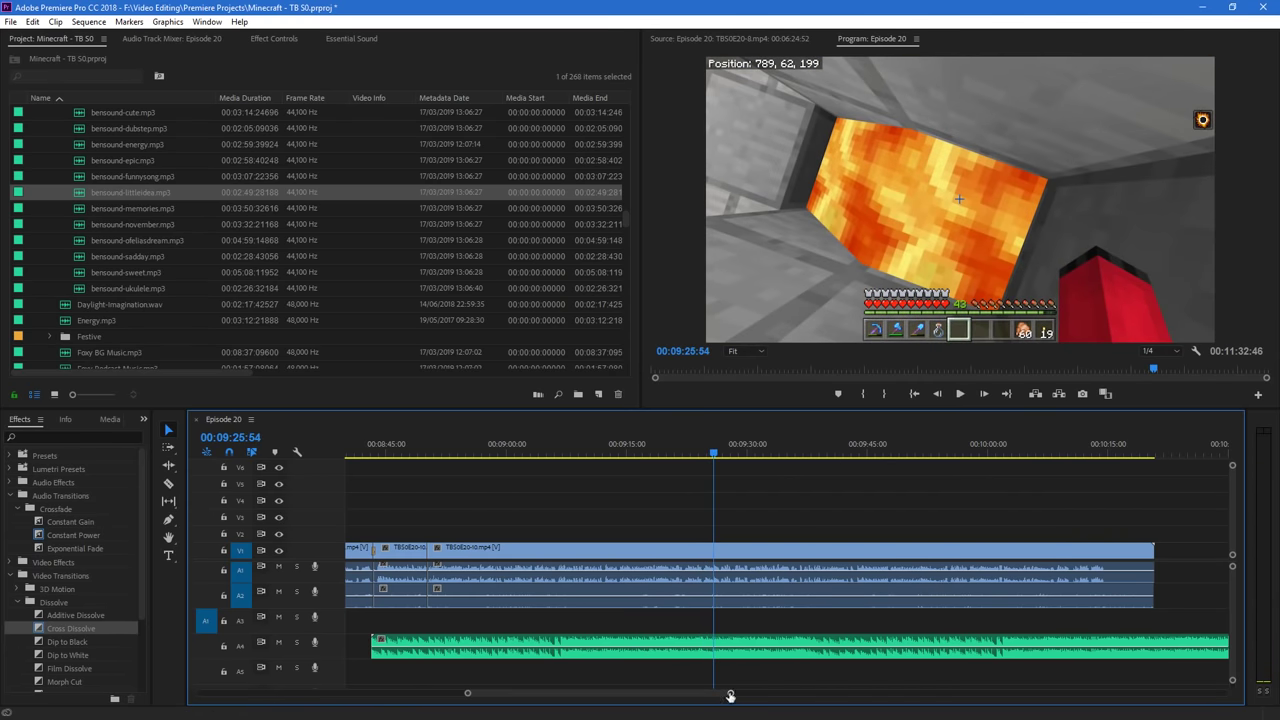
left_click_drag(729, 690, 637, 692)
Razor TBS0E20-10 at 00:09:22:40 and about 00:09:25, then close the gap and review
left_click(535, 445)
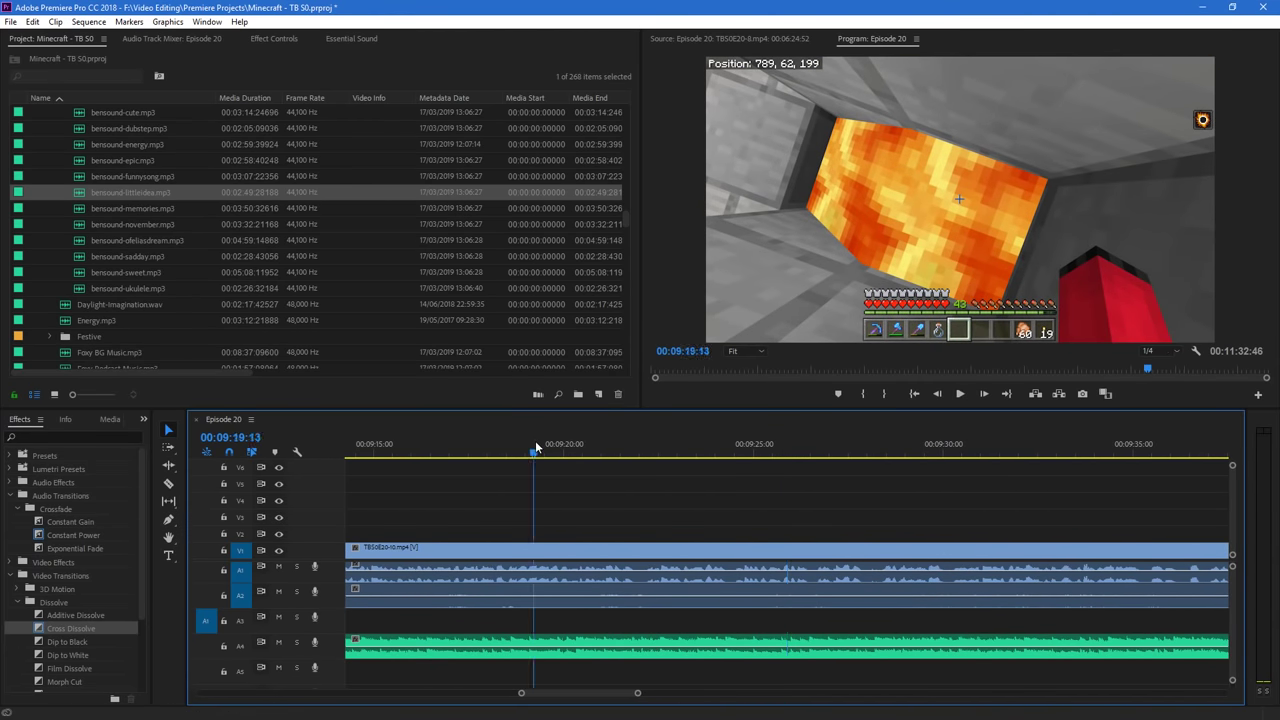
key("space")
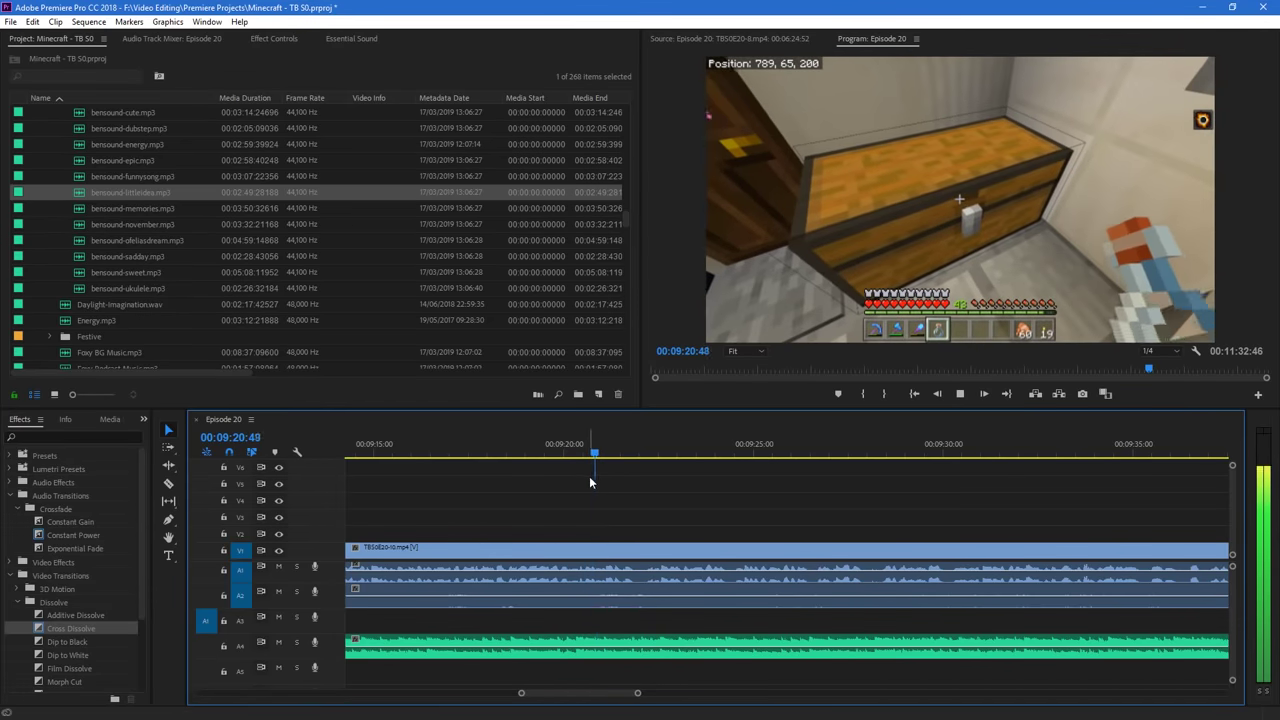
key("c")
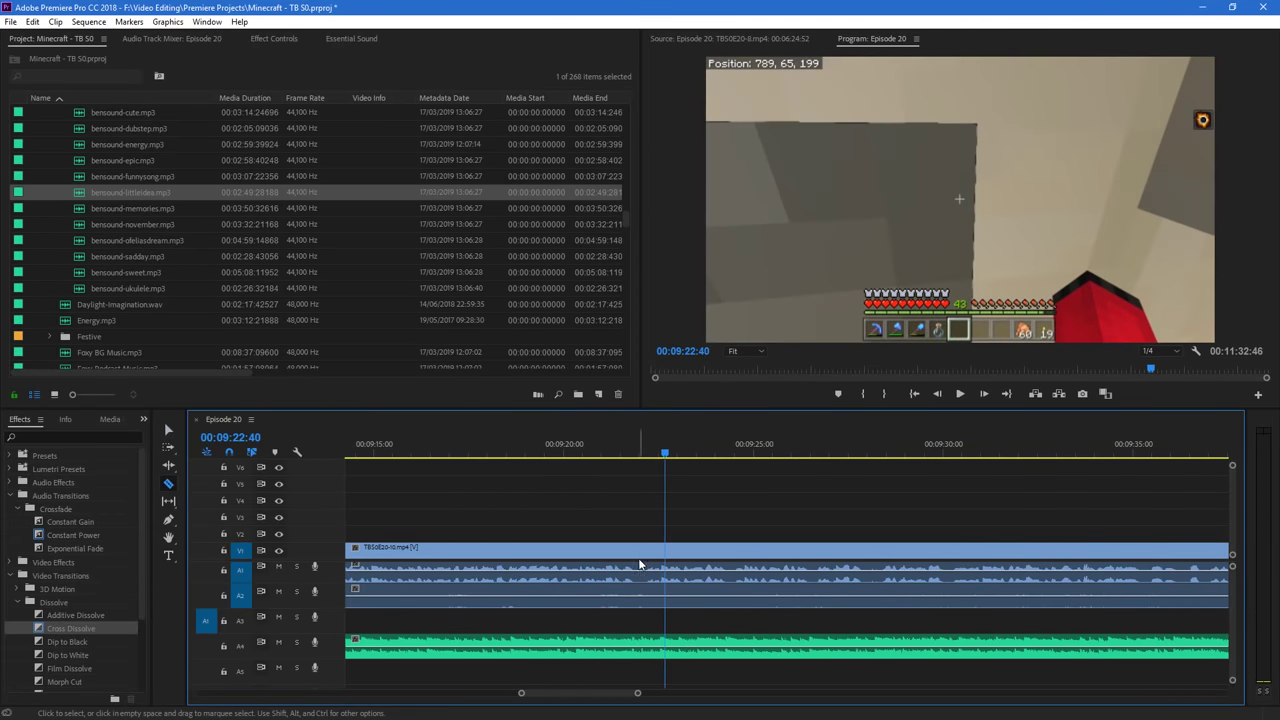
left_click(645, 548)
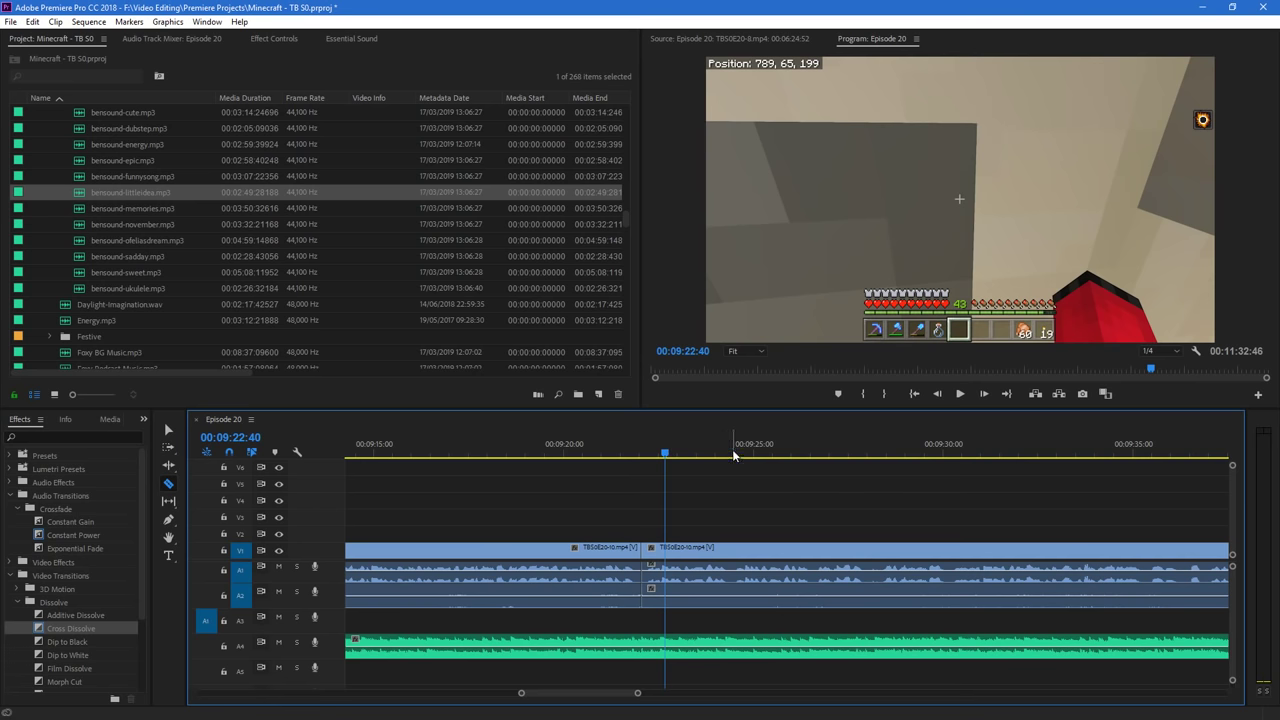
left_click(735, 554)
key("v")
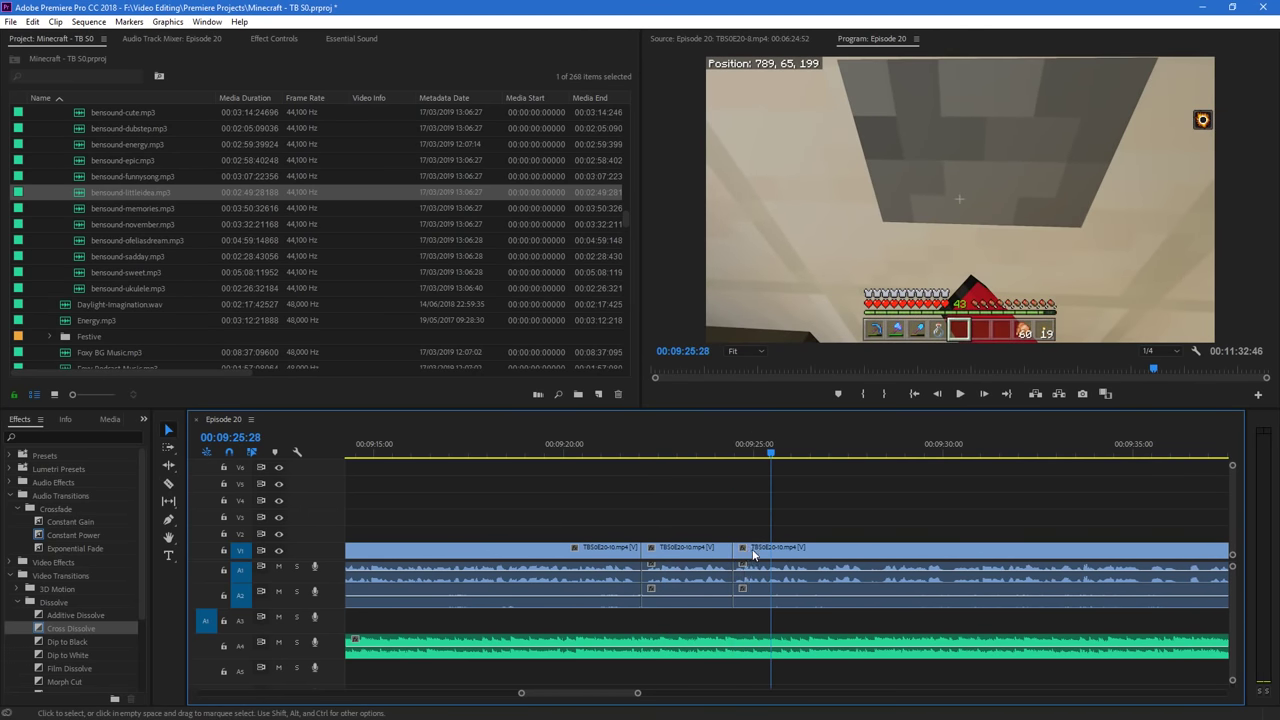
left_click_drag(756, 563, 648, 567)
mouse_move(620, 455)
left_mouse_down()
mouse_move(650, 462)
mouse_move(625, 474)
mouse_move(649, 476)
mouse_move(609, 478)
left_mouse_up()
key("space")
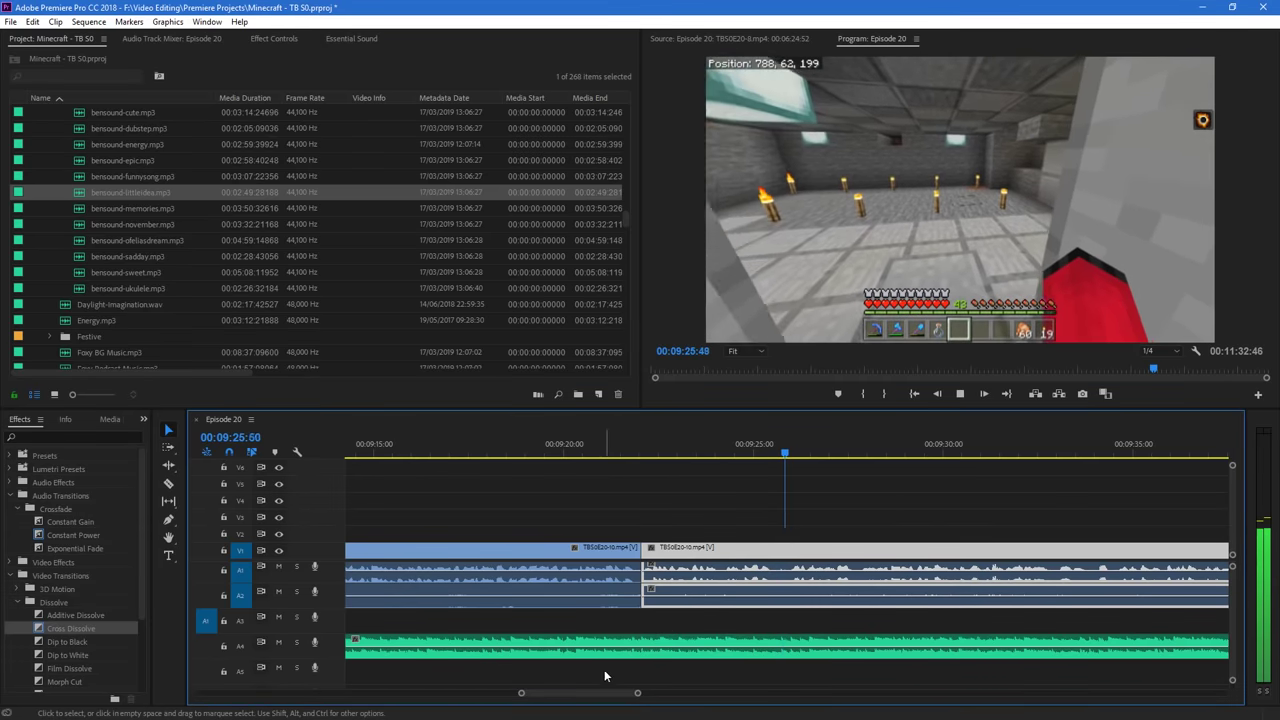
Append TBS0E20-11.mp4 to the end of the sequence on V1
left_click_drag(636, 694, 668, 687)
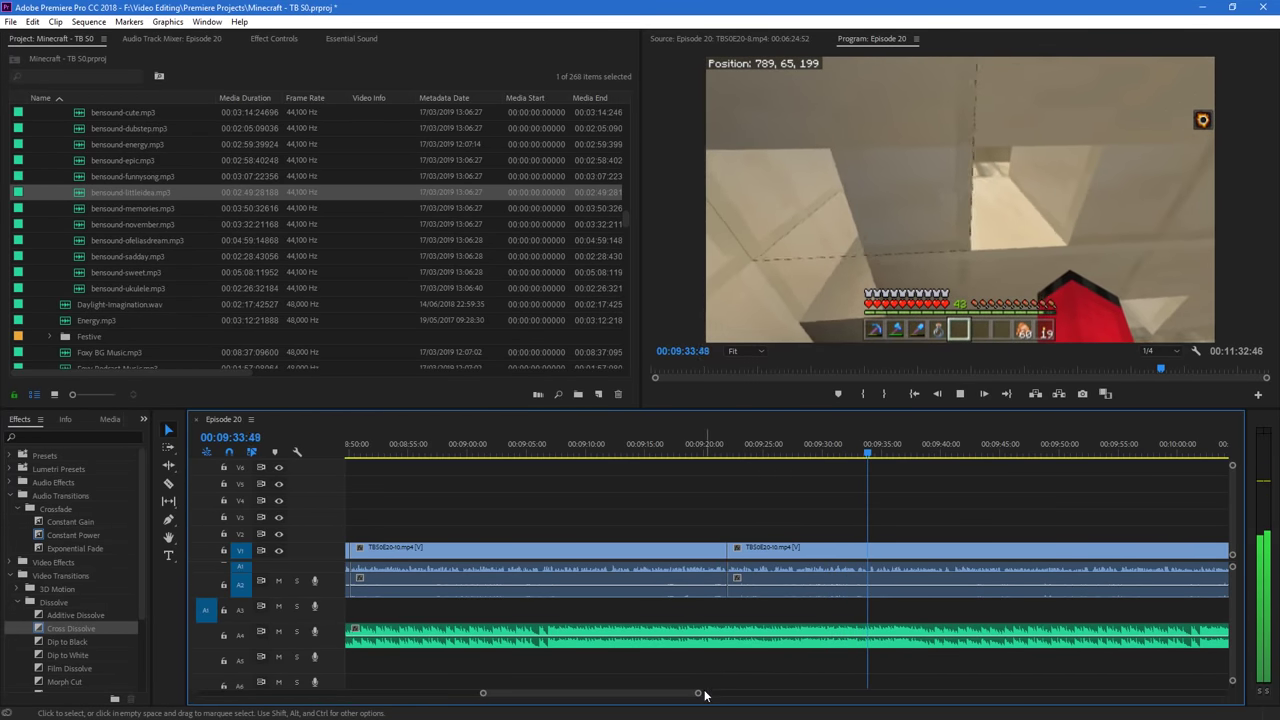
scroll(710, 694, "down", 3)
left_click_drag(709, 695, 719, 693)
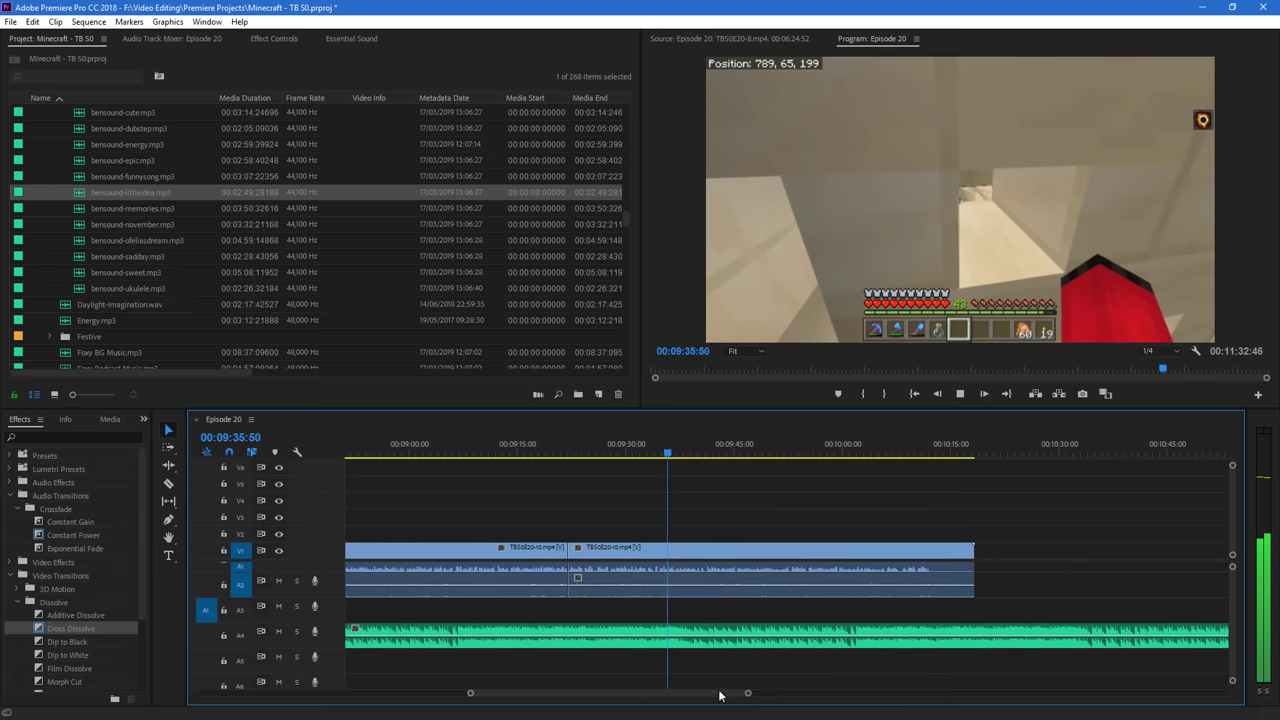
key("c")
key("v")
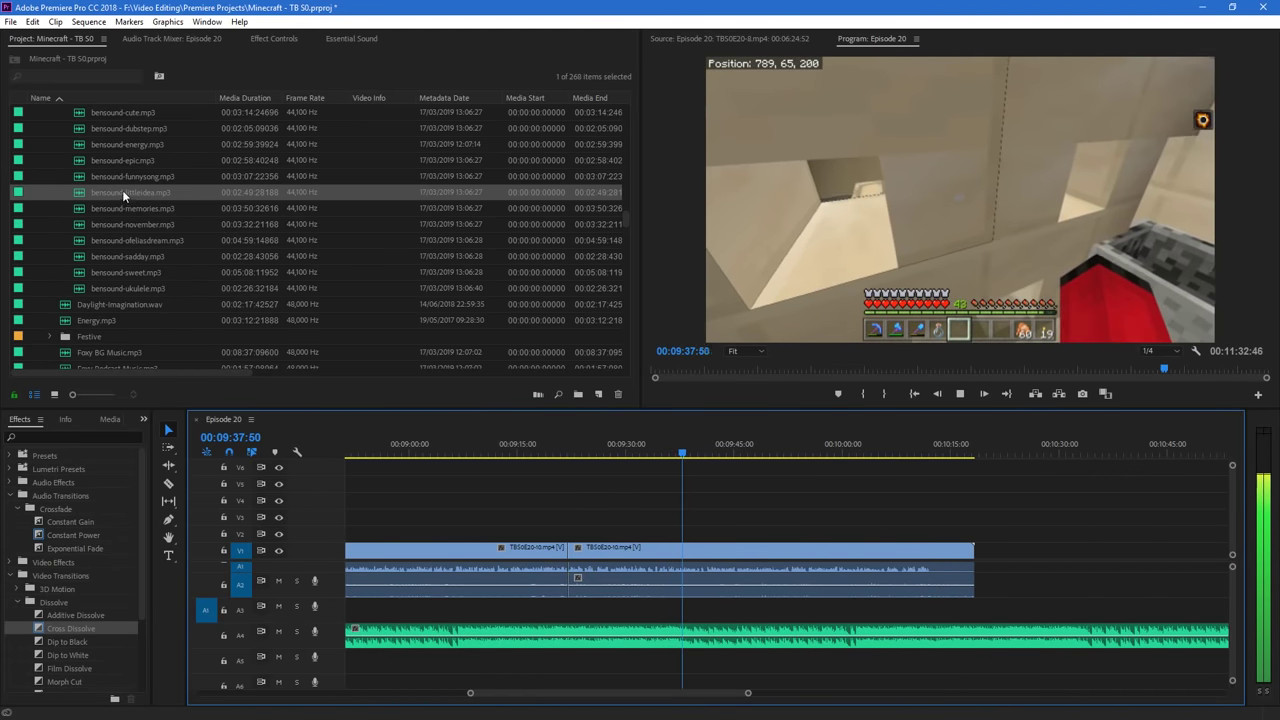
scroll(130, 220, "up", 5)
left_click_drag(111, 170, 942, 552)
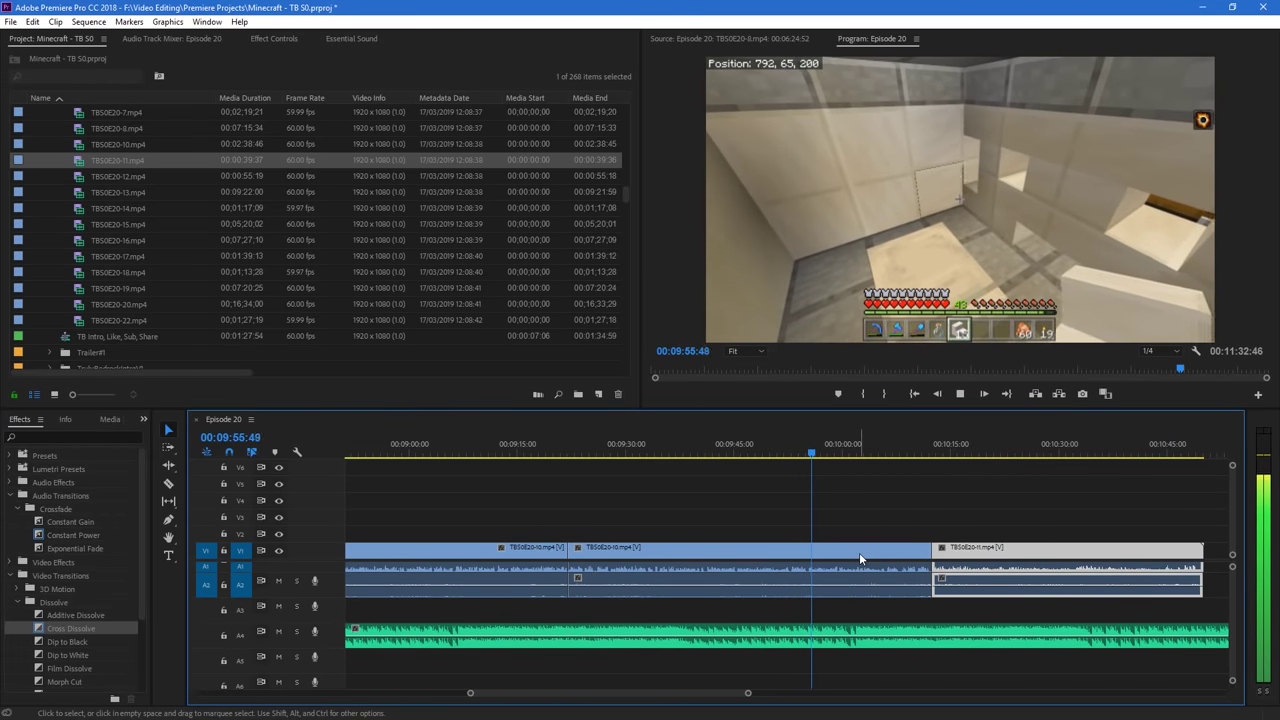
Razor TBS0E20-10 near 00:10:07, slide TBS0E20-11 onto the cut, and add a Cross Dissolve
left_click_drag(748, 693, 654, 695)
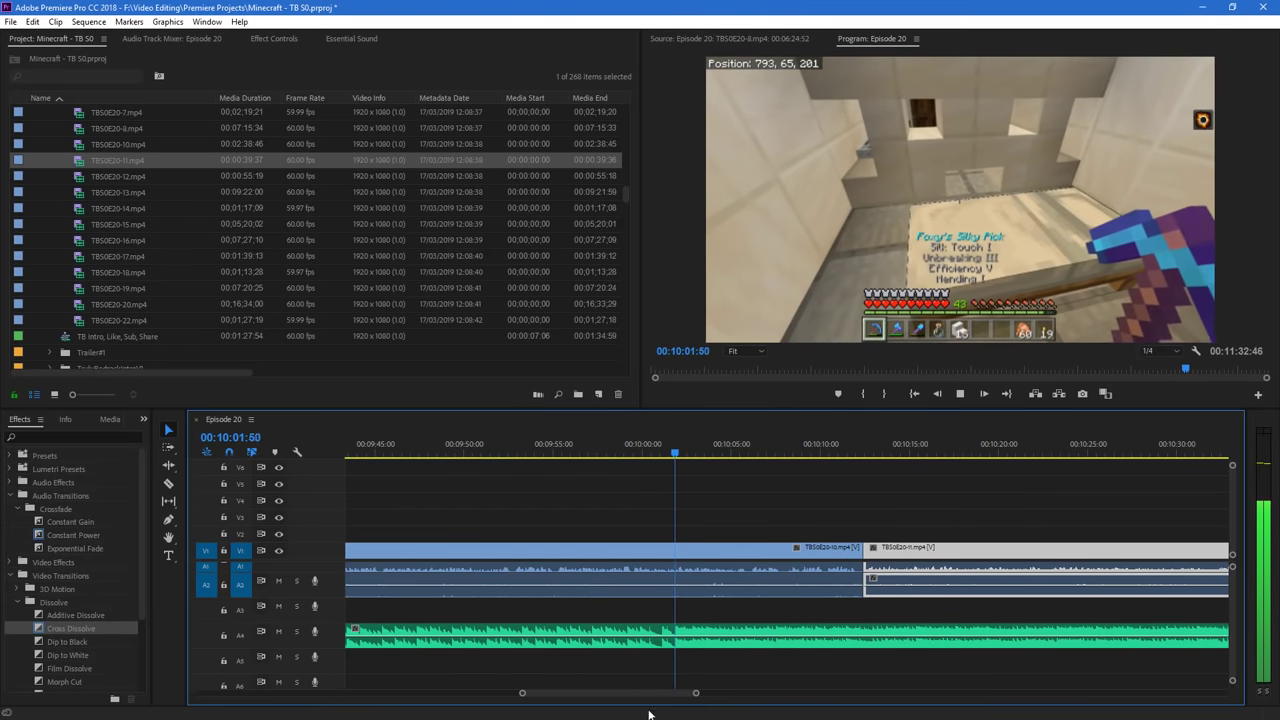
scroll(668, 700, "down", 4)
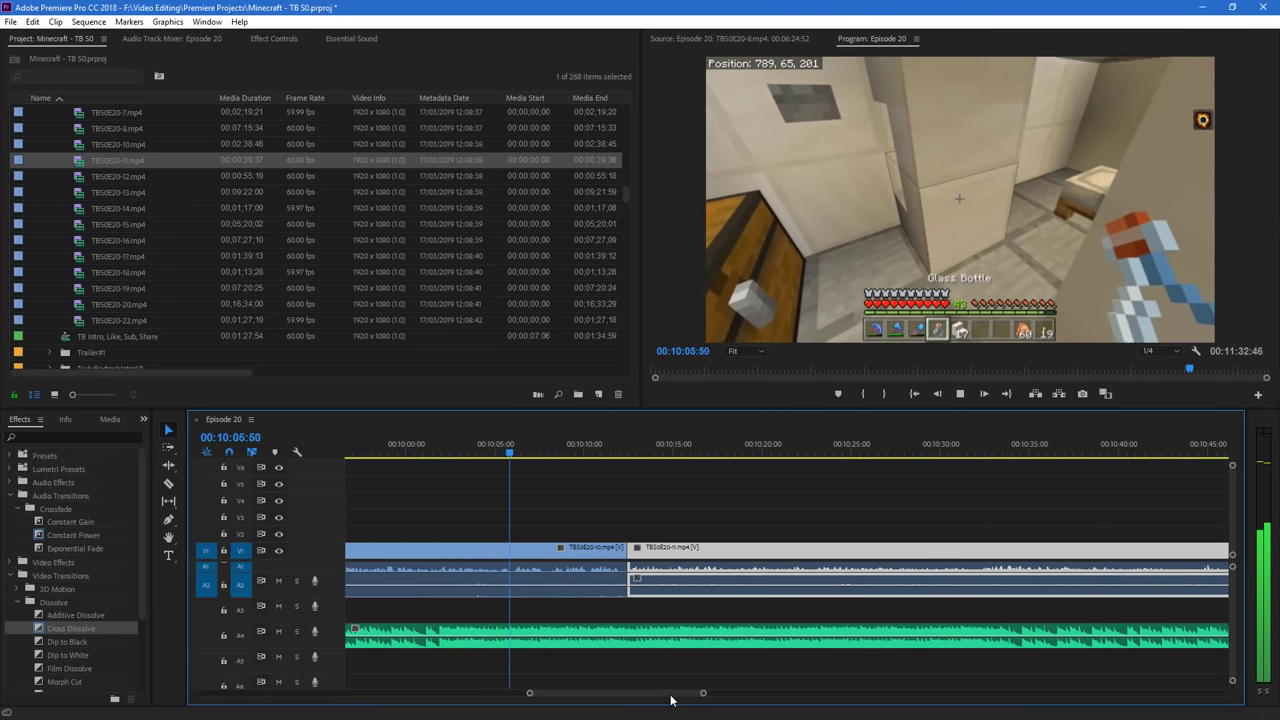
key("c")
left_click(513, 551)
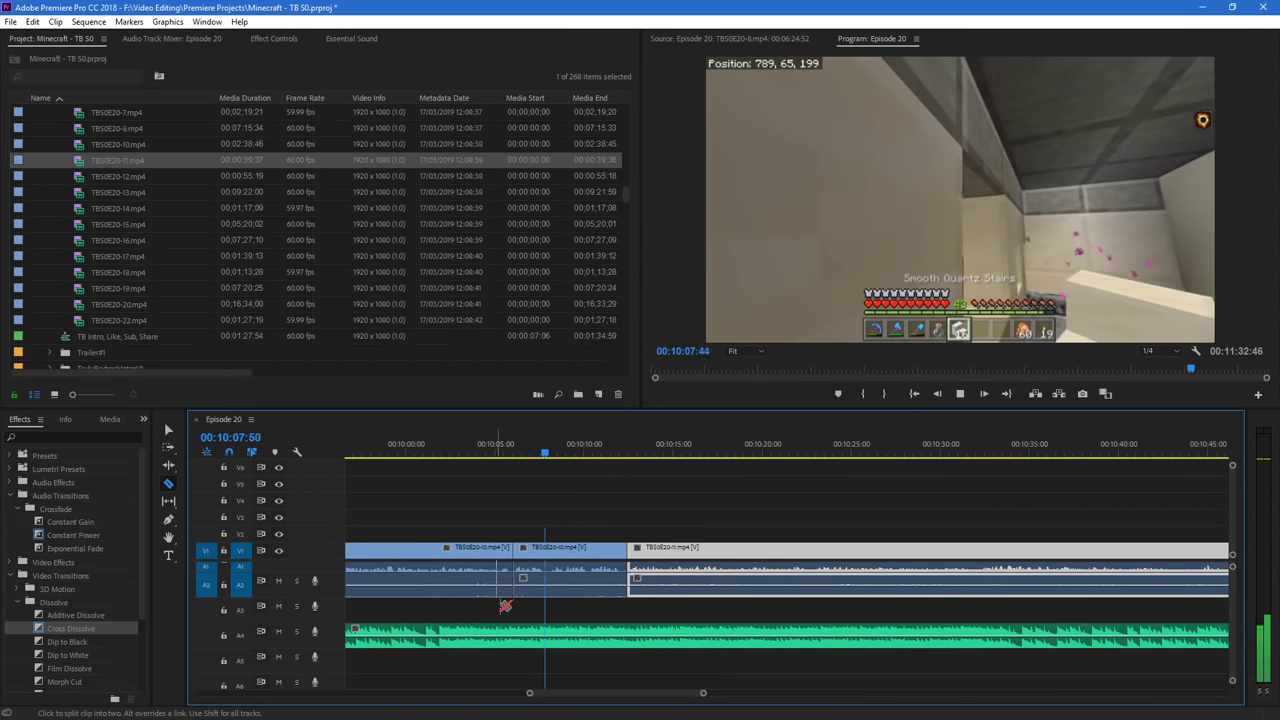
key("space")
key("v")
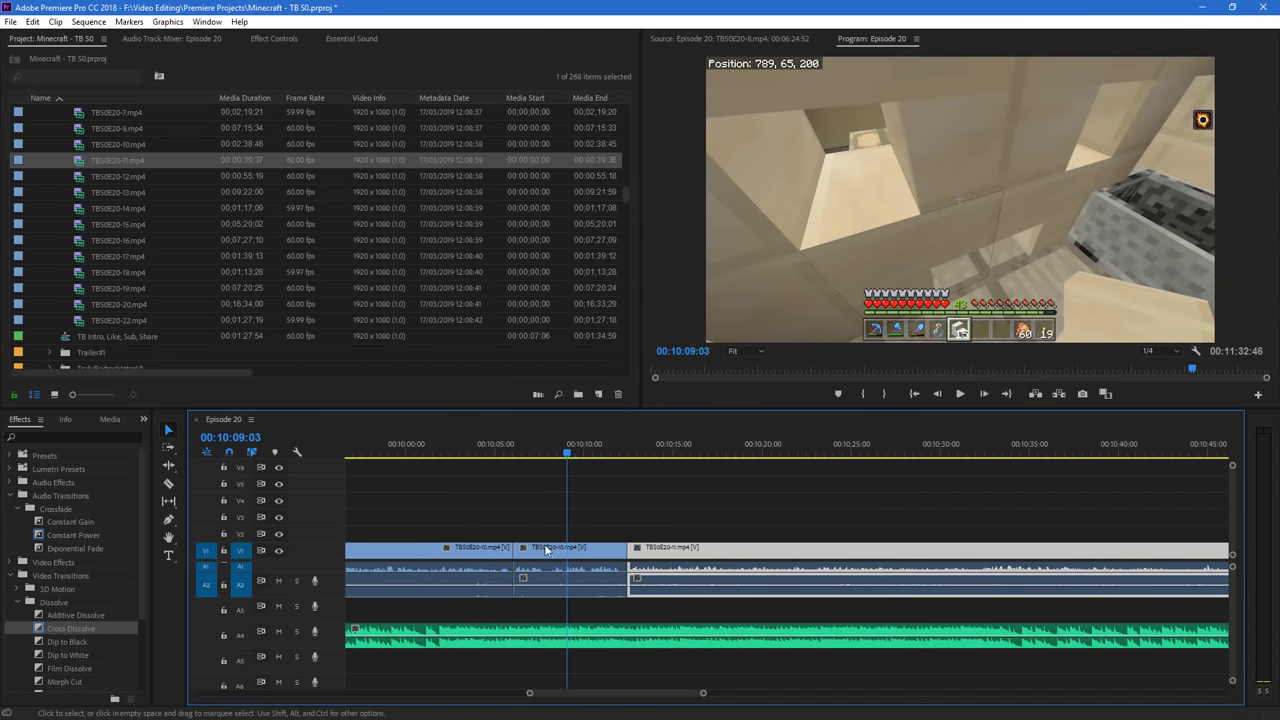
left_click_drag(675, 565, 560, 566)
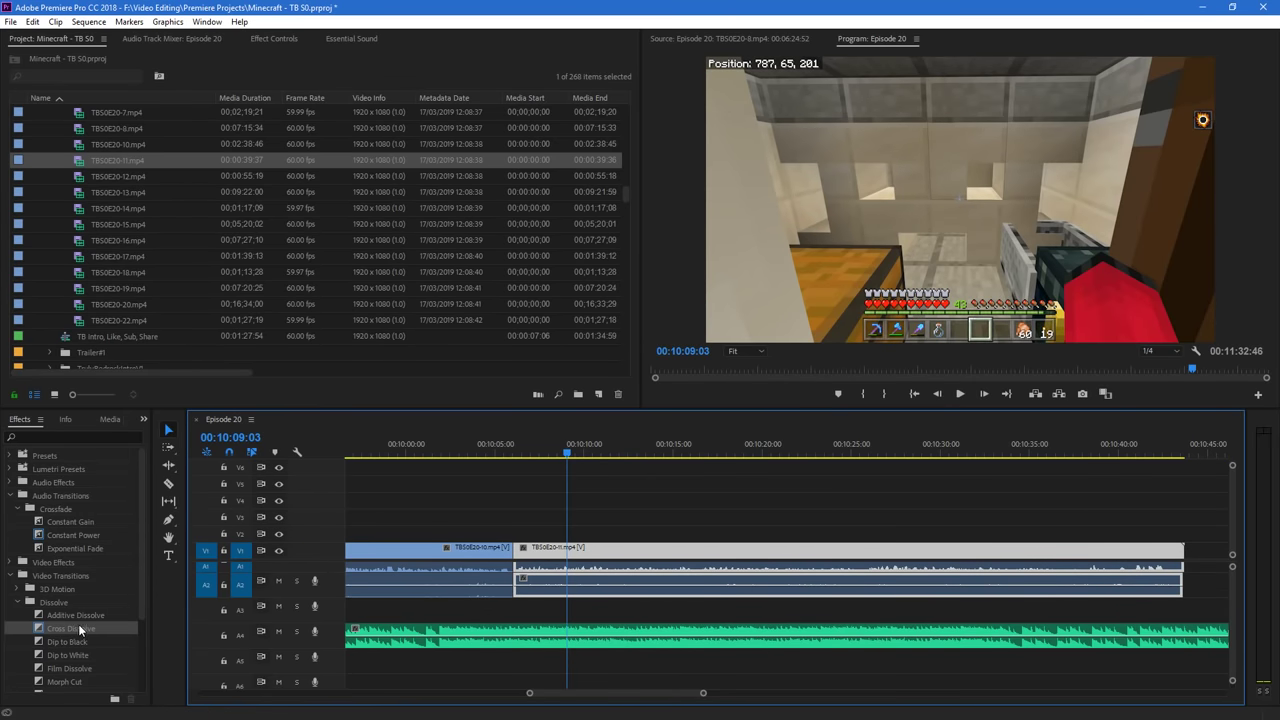
left_click_drag(71, 628, 521, 556)
Append TBS0E20-12.mp4 after TBS0E20-11 at the end of the sequence
left_click(499, 452)
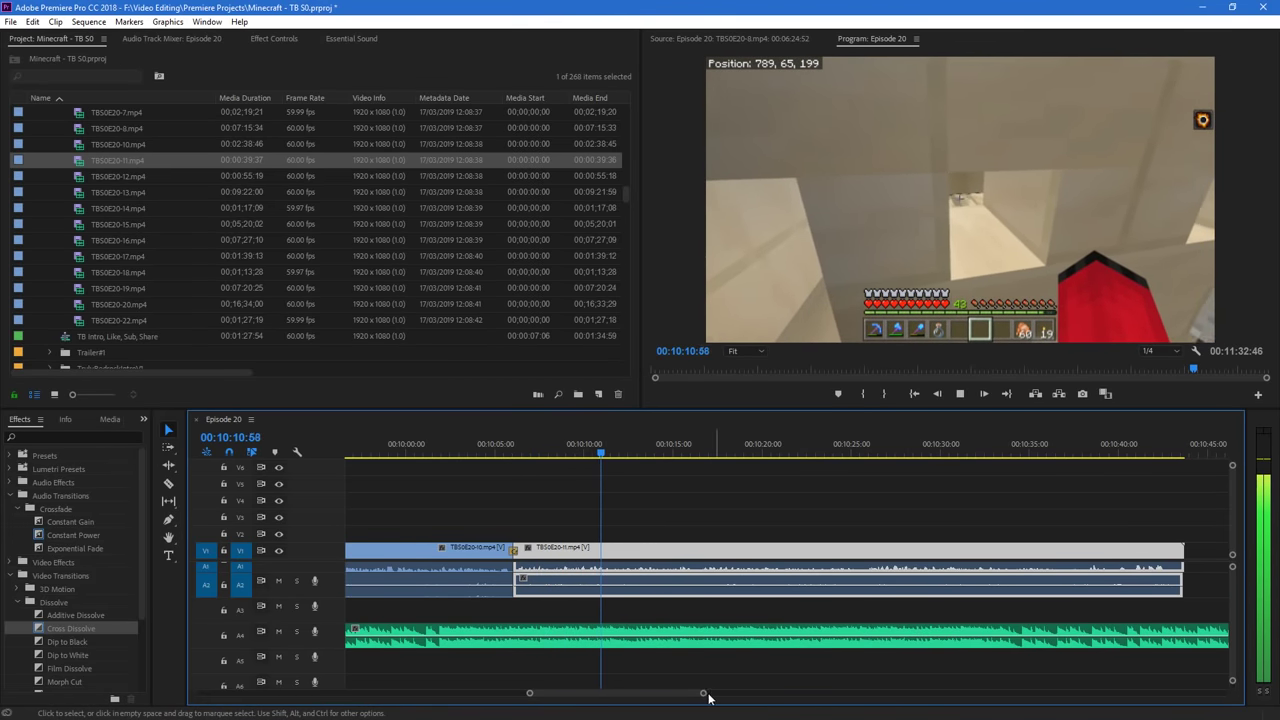
mouse_move(704, 693)
left_mouse_down()
mouse_move(794, 696)
mouse_move(721, 699)
left_mouse_up()
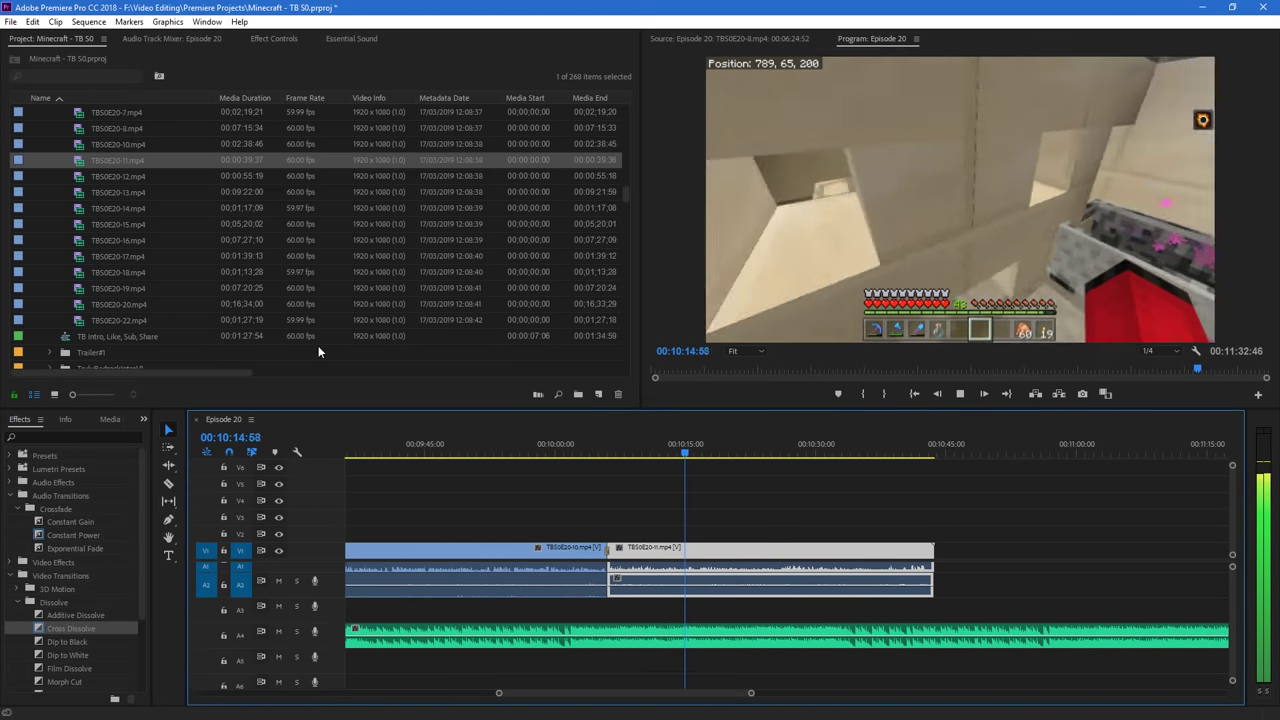
left_click_drag(110, 176, 945, 565)
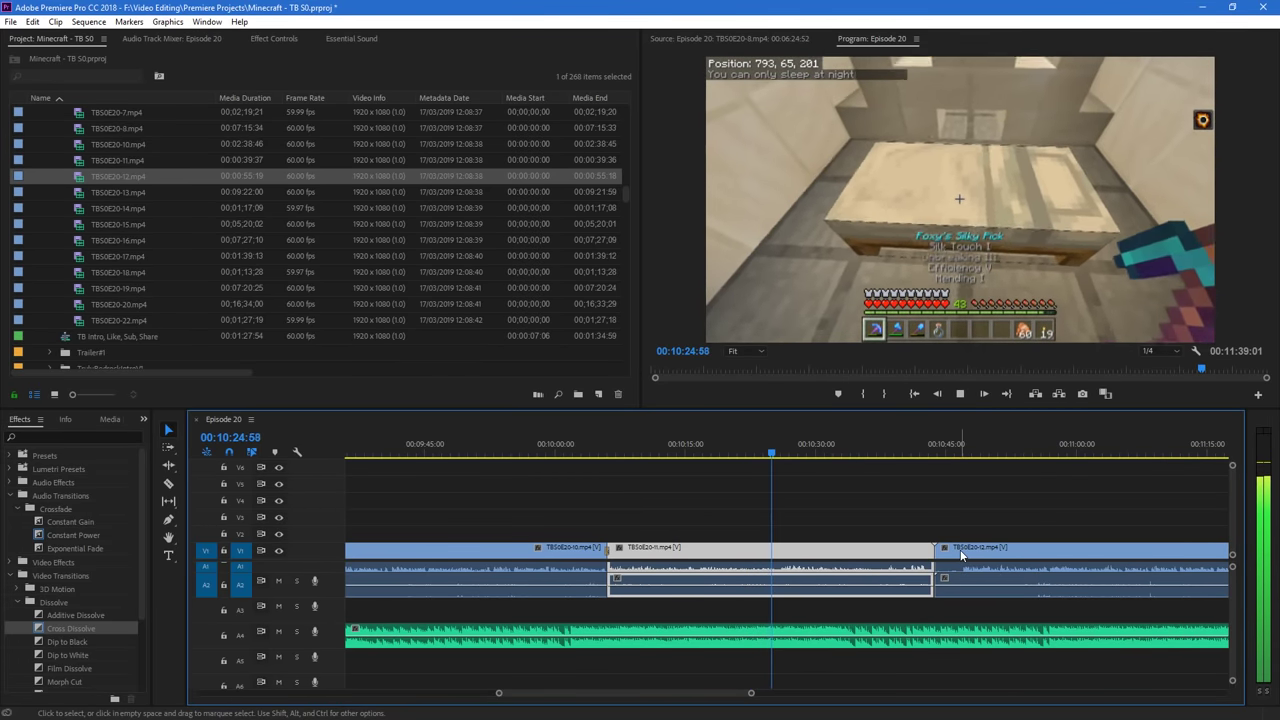
Razor clip 11 at about 00:10:25 and again at a later point during playback
key("space")
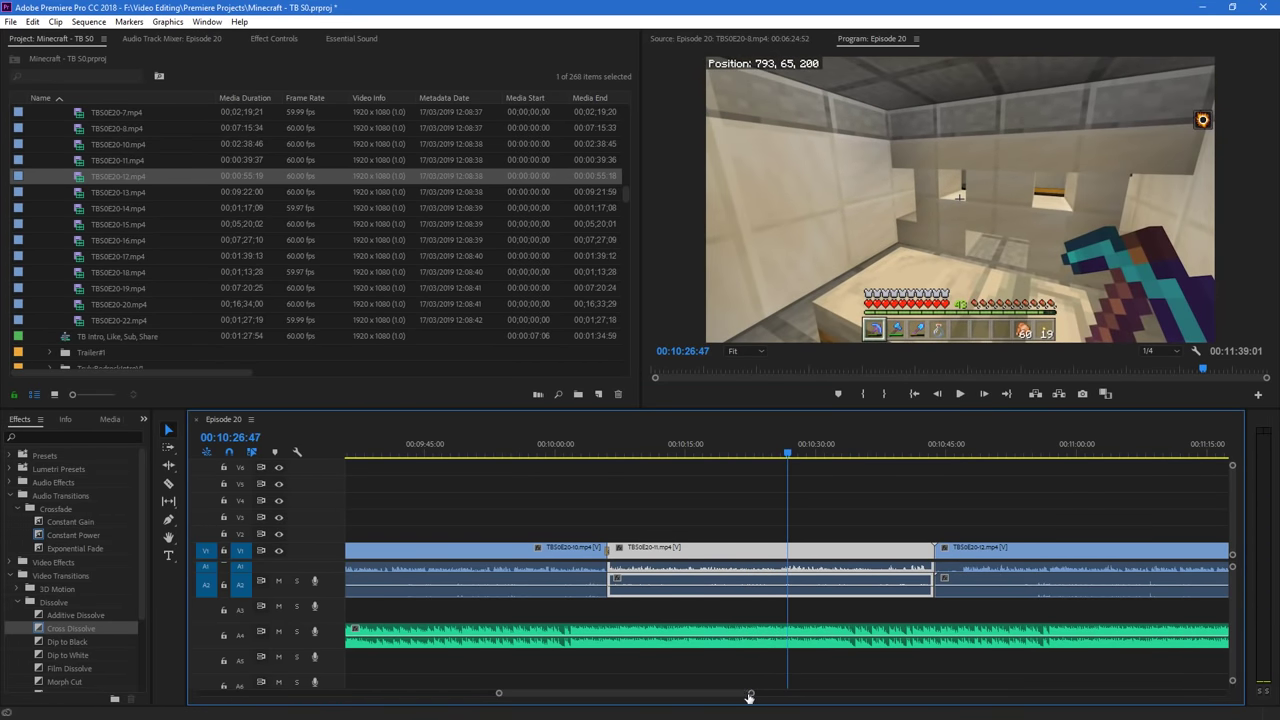
left_click_drag(749, 697, 674, 696)
left_click(759, 553)
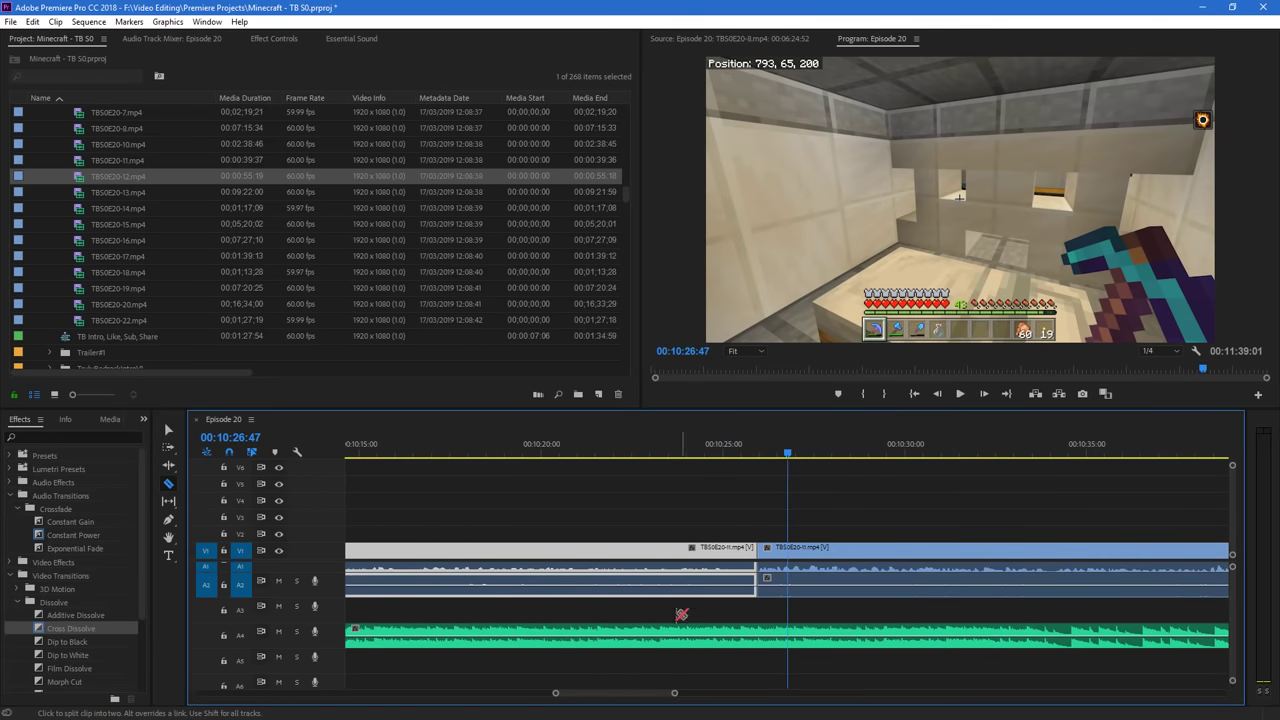
scroll(657, 590, "up", 5)
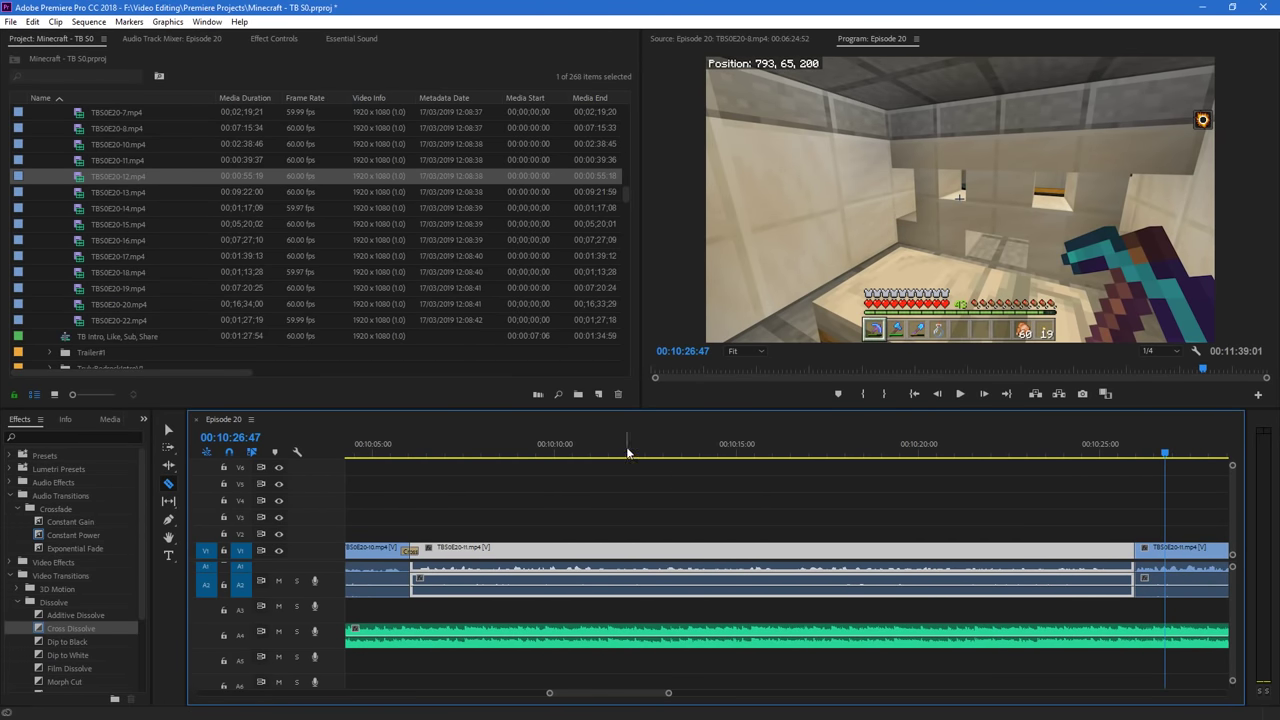
left_click(627, 452)
key("space")
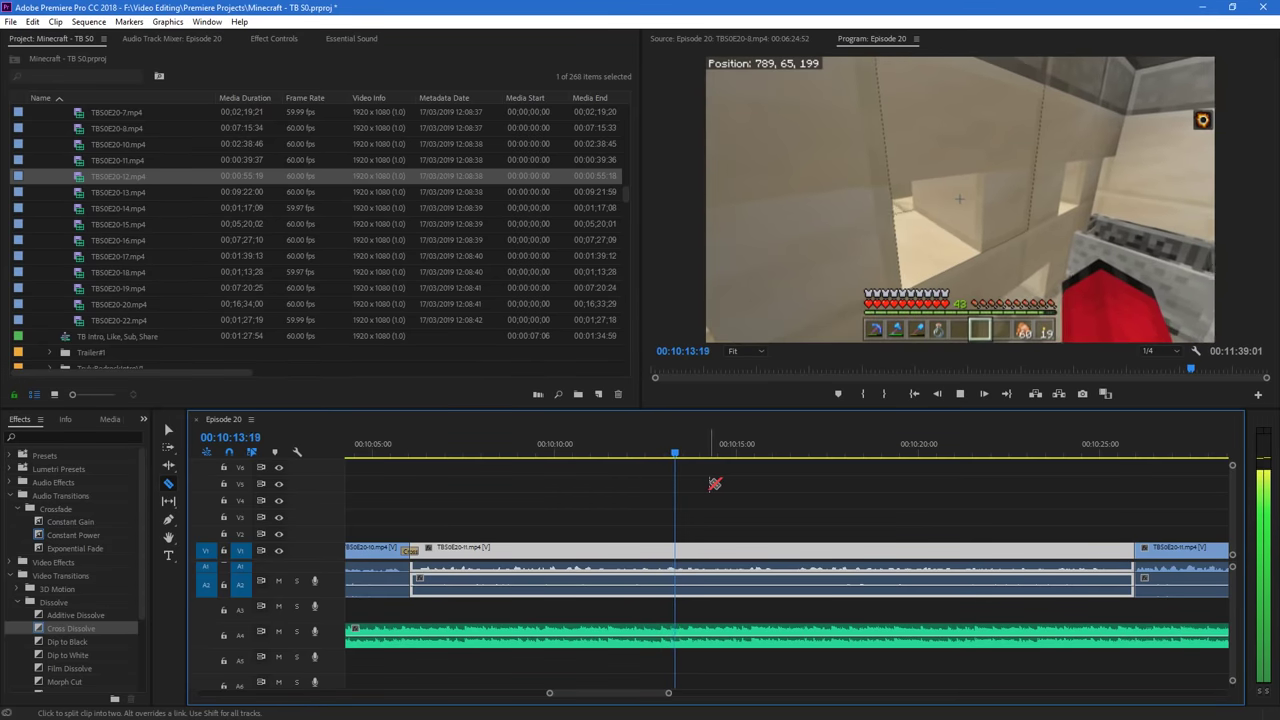
left_click(1080, 553)
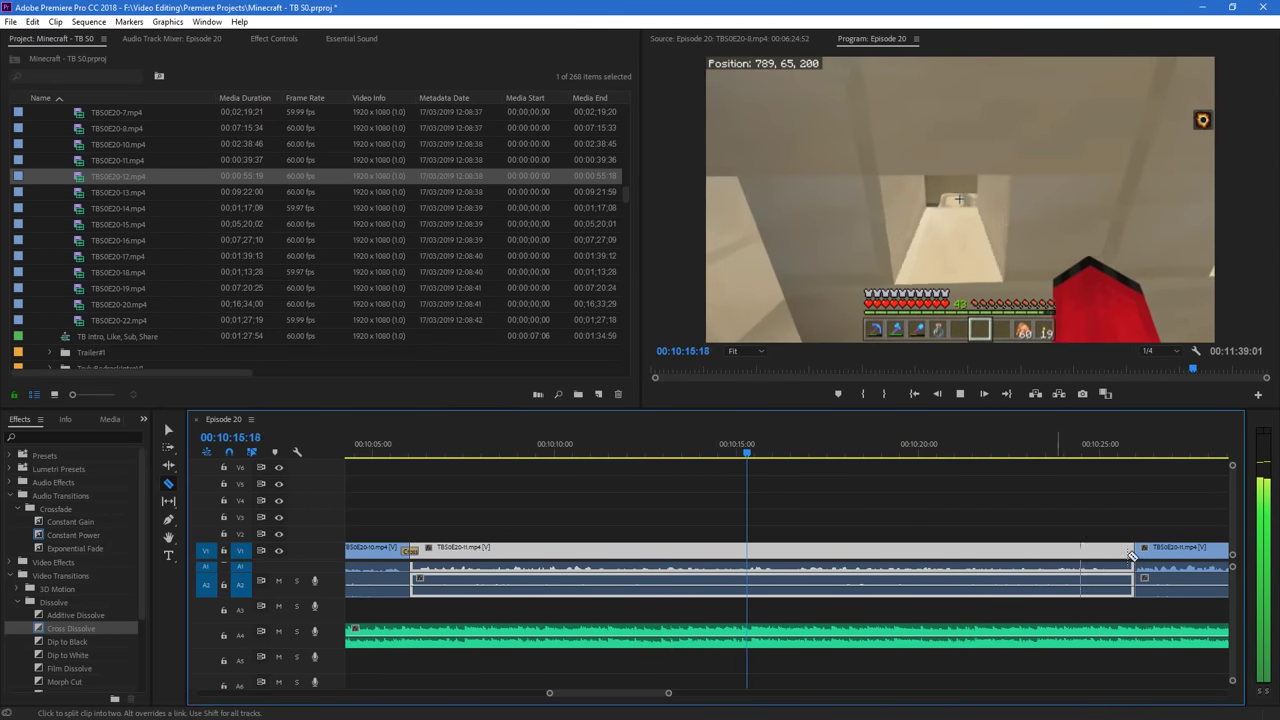
key("space")
mouse_move(1233, 681)
left_mouse_down()
mouse_move(1234, 650)
mouse_move(1236, 681)
left_mouse_up()
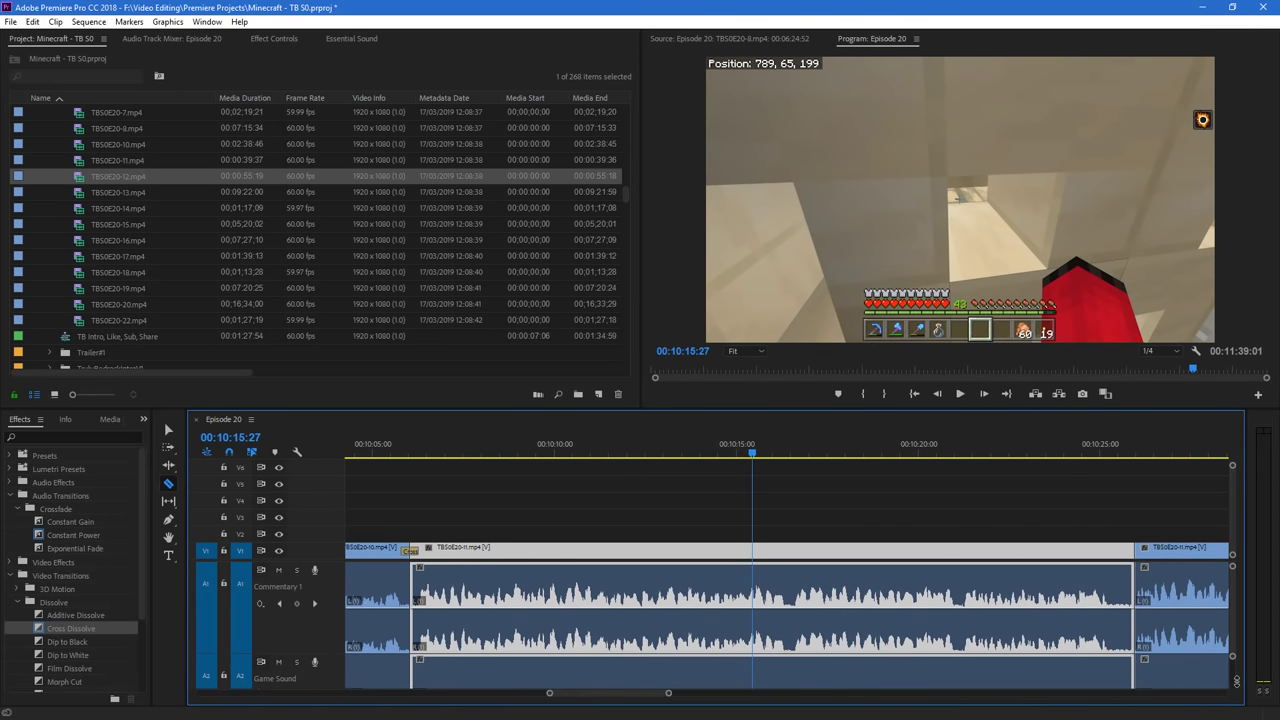
Review the clip 11 footage before the cut to choose the next trim point
left_click(732, 450)
key("space")
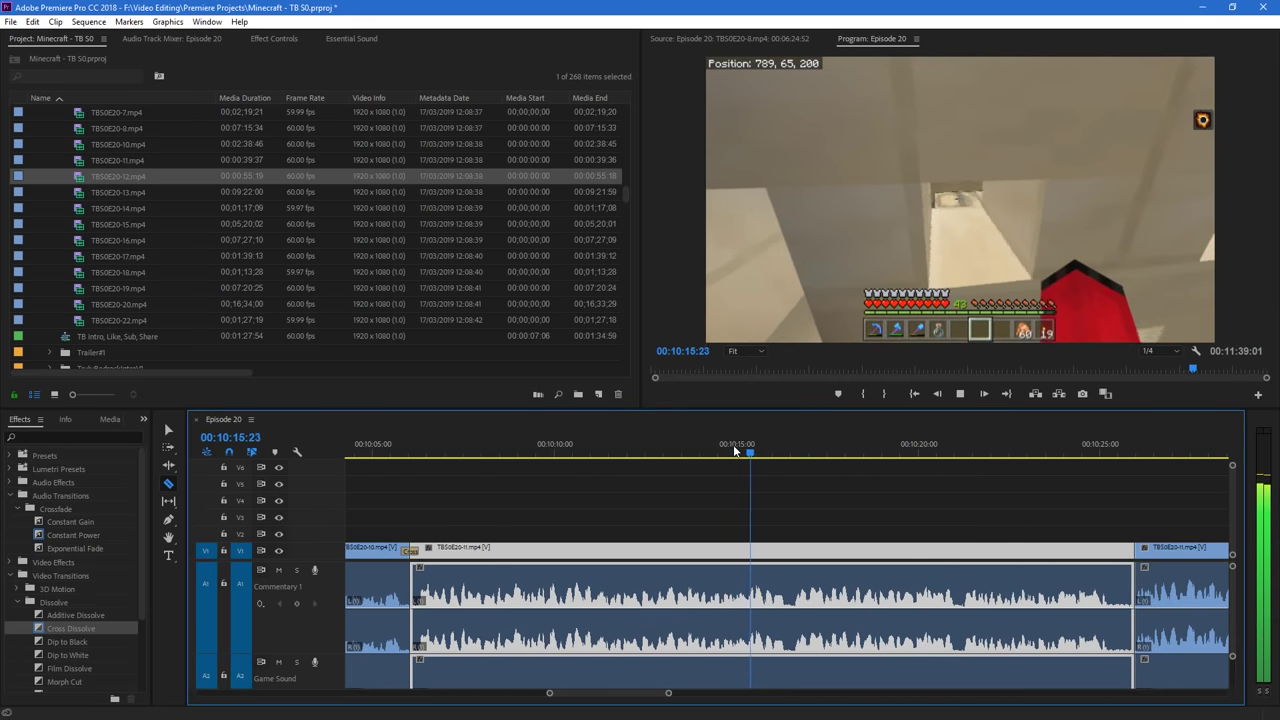
left_click(724, 452)
key("space")
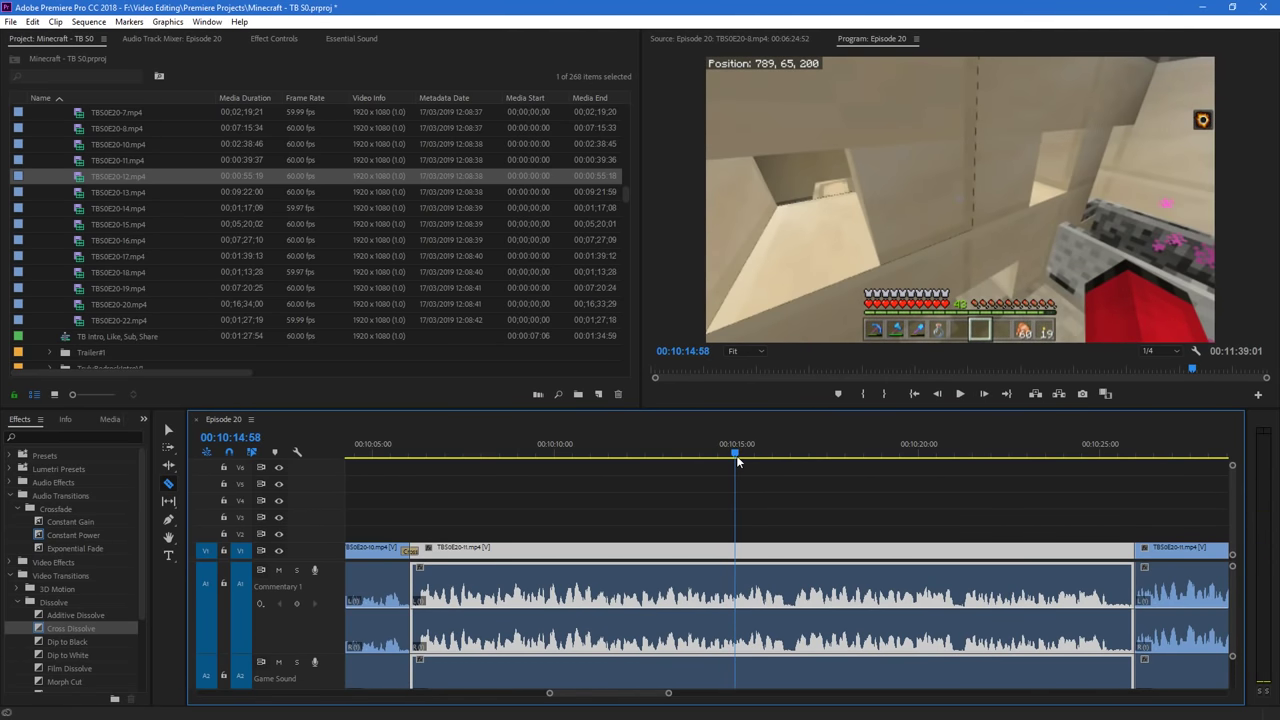
key("space")
left_click_drag(668, 695, 646, 694)
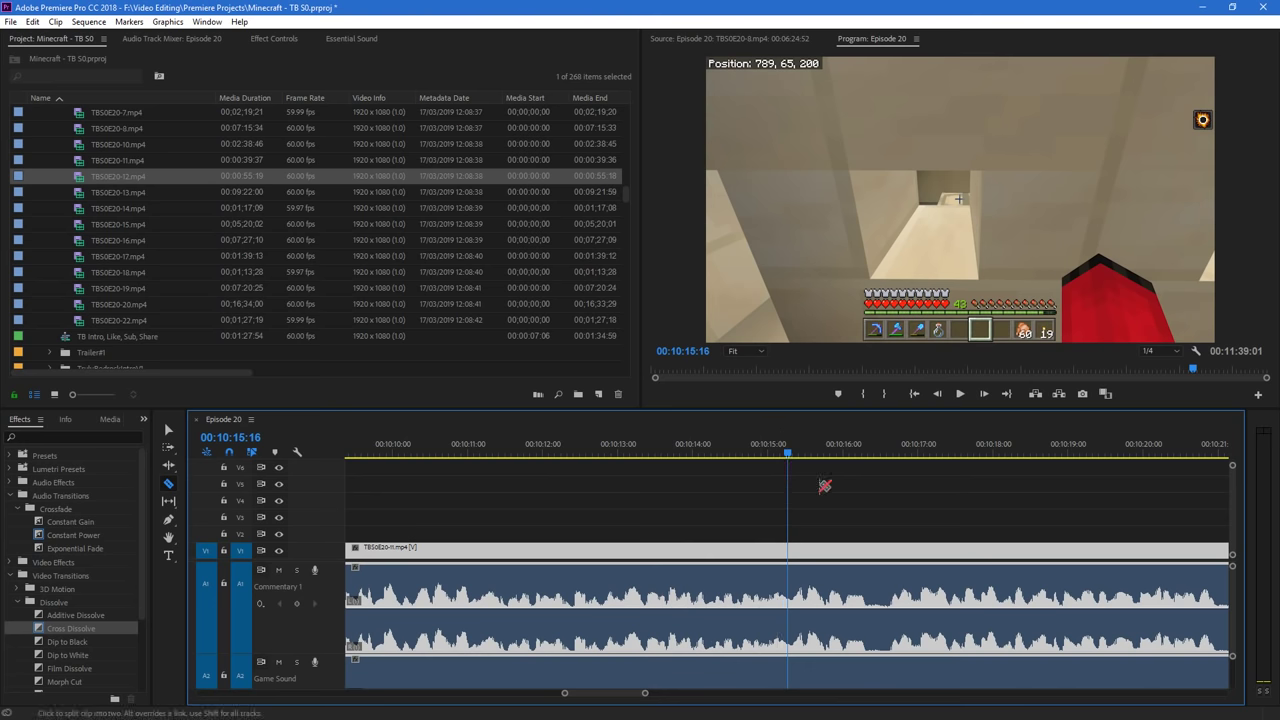
Cut clip 11 at 00:10:14:53 and slide its later piece left against the earlier footage
key("v")
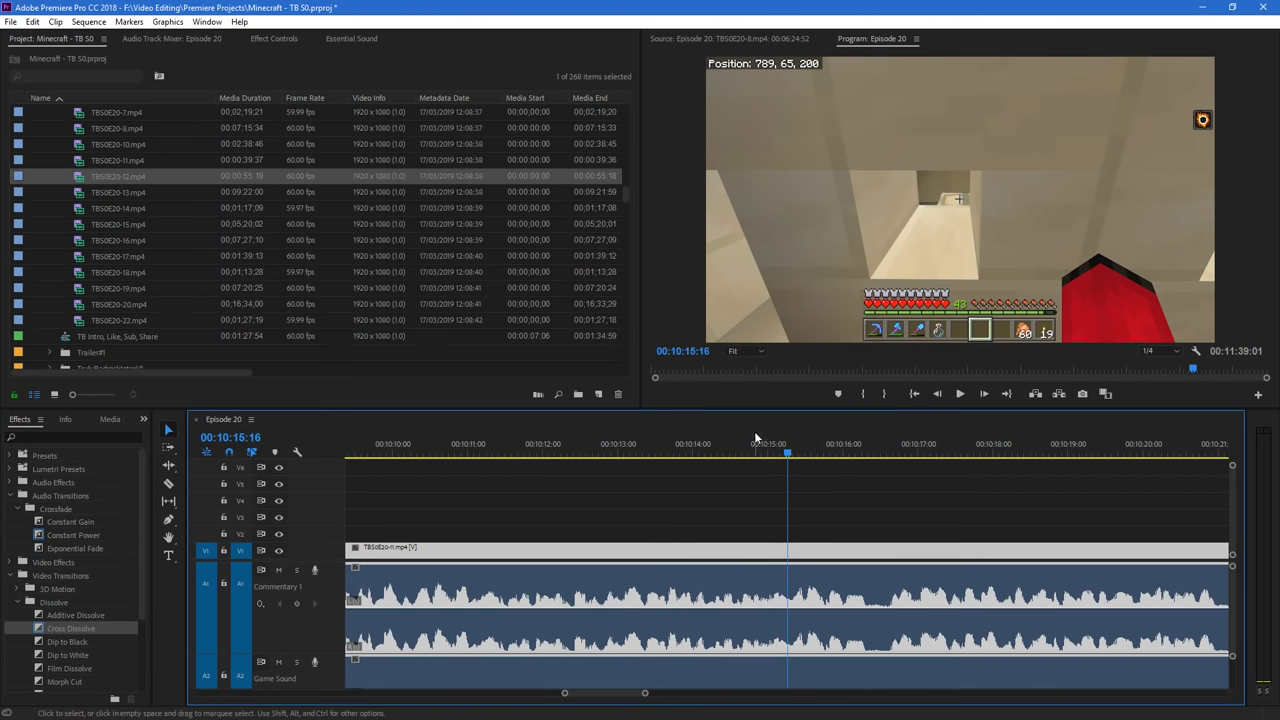
mouse_move(771, 455)
left_mouse_down()
mouse_move(752, 460)
mouse_move(783, 455)
mouse_move(759, 455)
left_mouse_up()
key("c")
left_click(762, 551)
key("v")
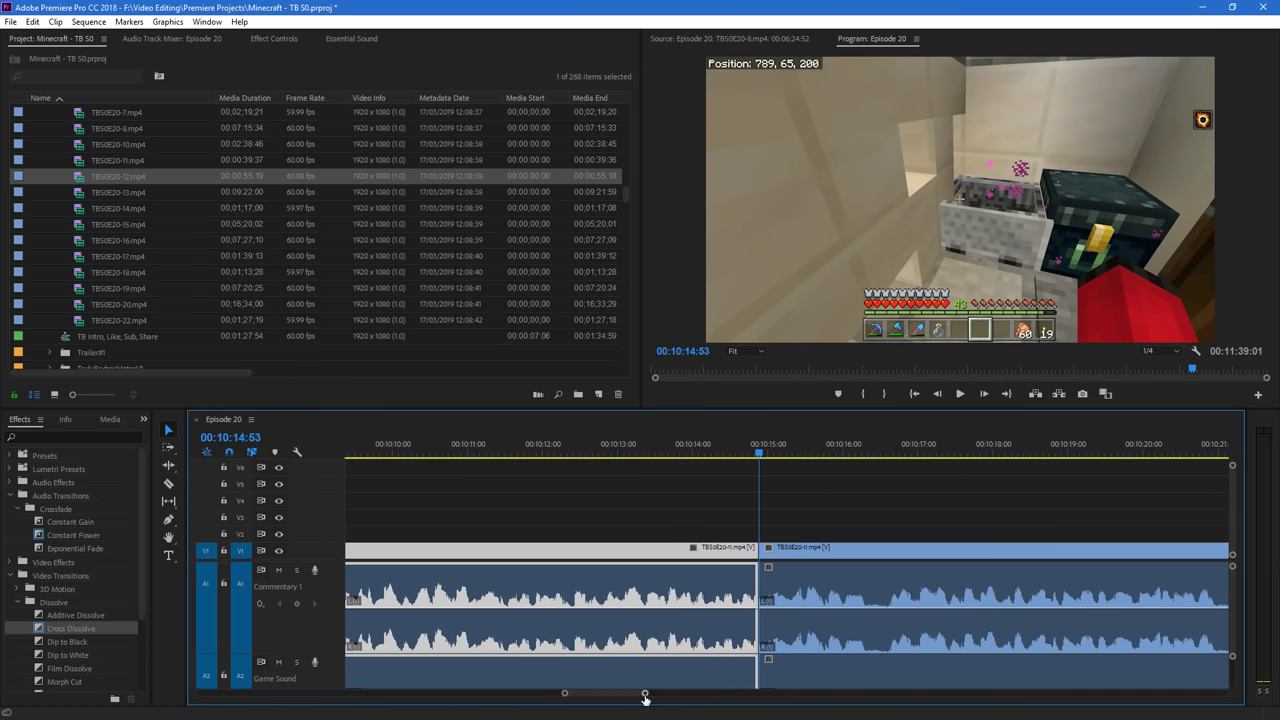
left_click_drag(645, 698, 735, 697)
left_click_drag(975, 569, 855, 564)
left_click_drag(785, 451, 777, 448)
key("space")
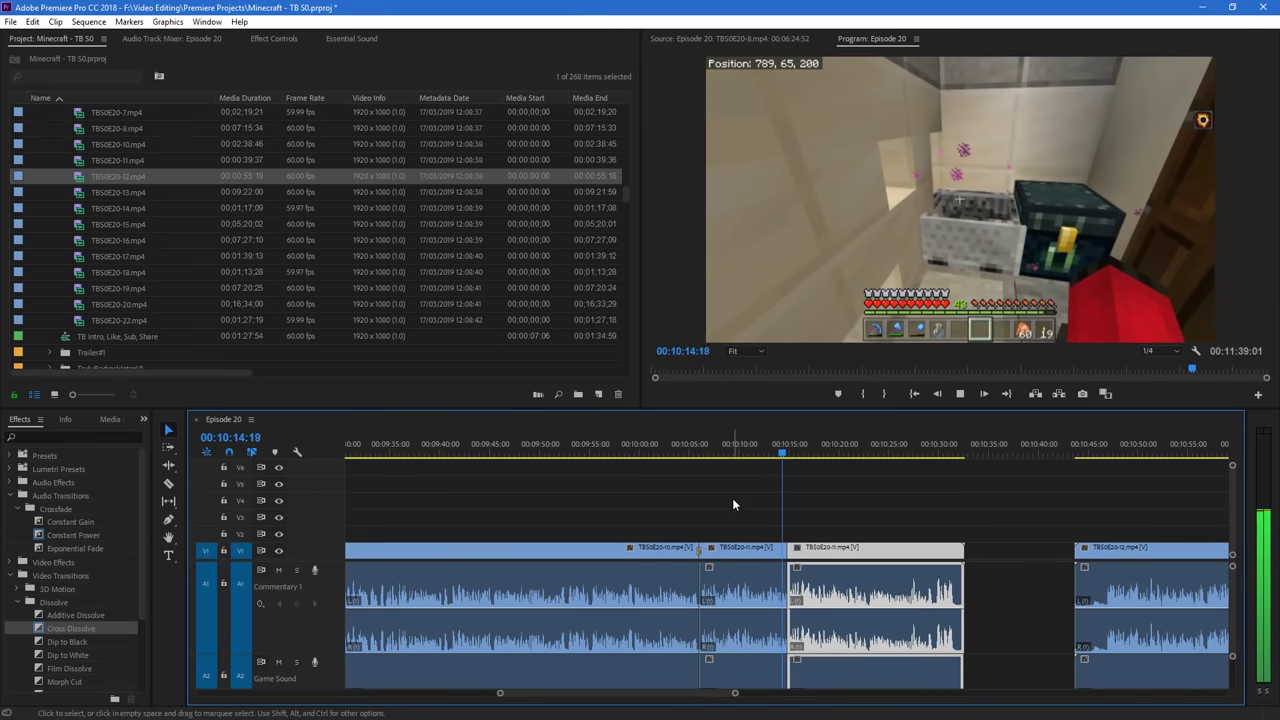
Add a Cross Dissolve at the new clip 11 join and preview it from 00:10:13:39
left_click_drag(62, 628, 790, 563)
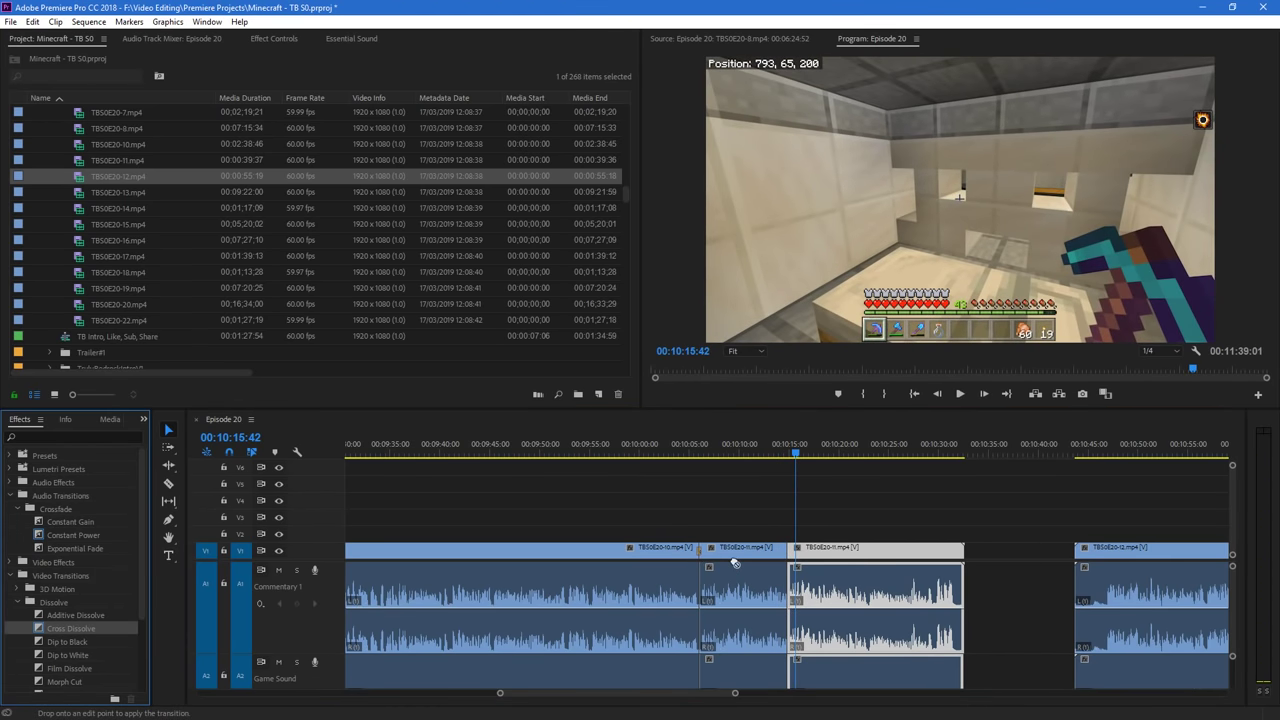
left_click_drag(795, 455, 778, 461)
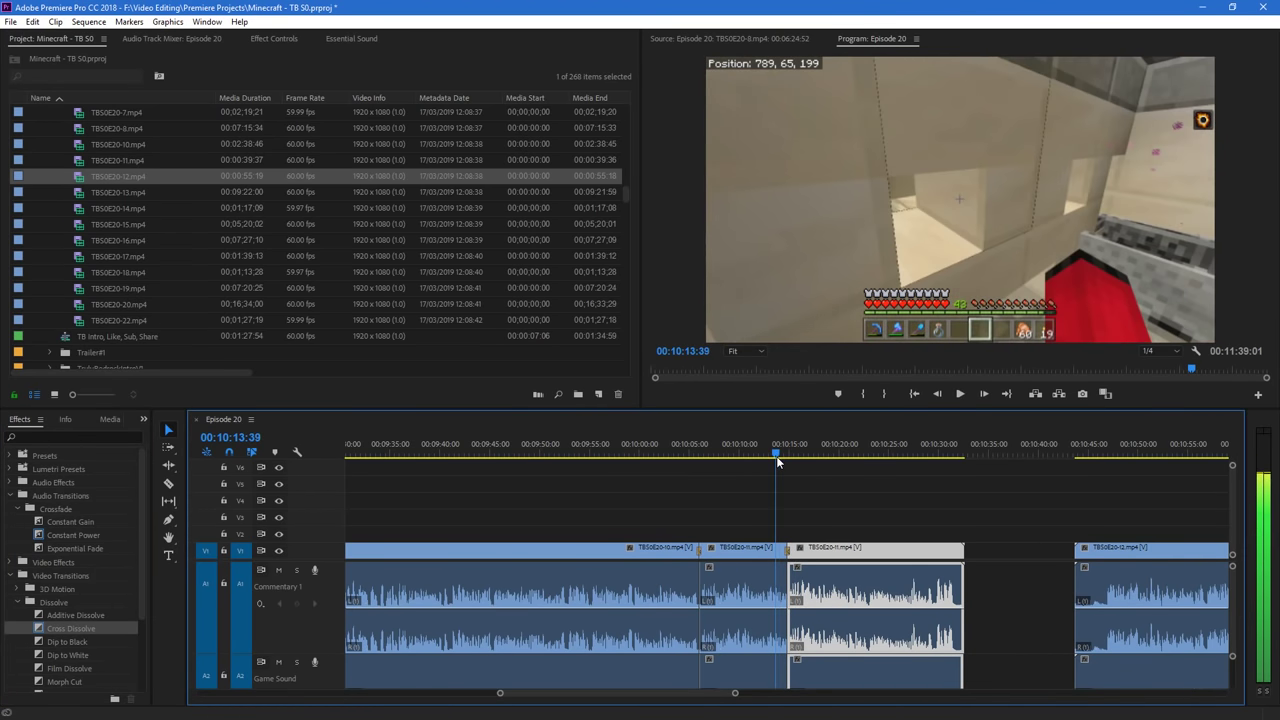
key("space")
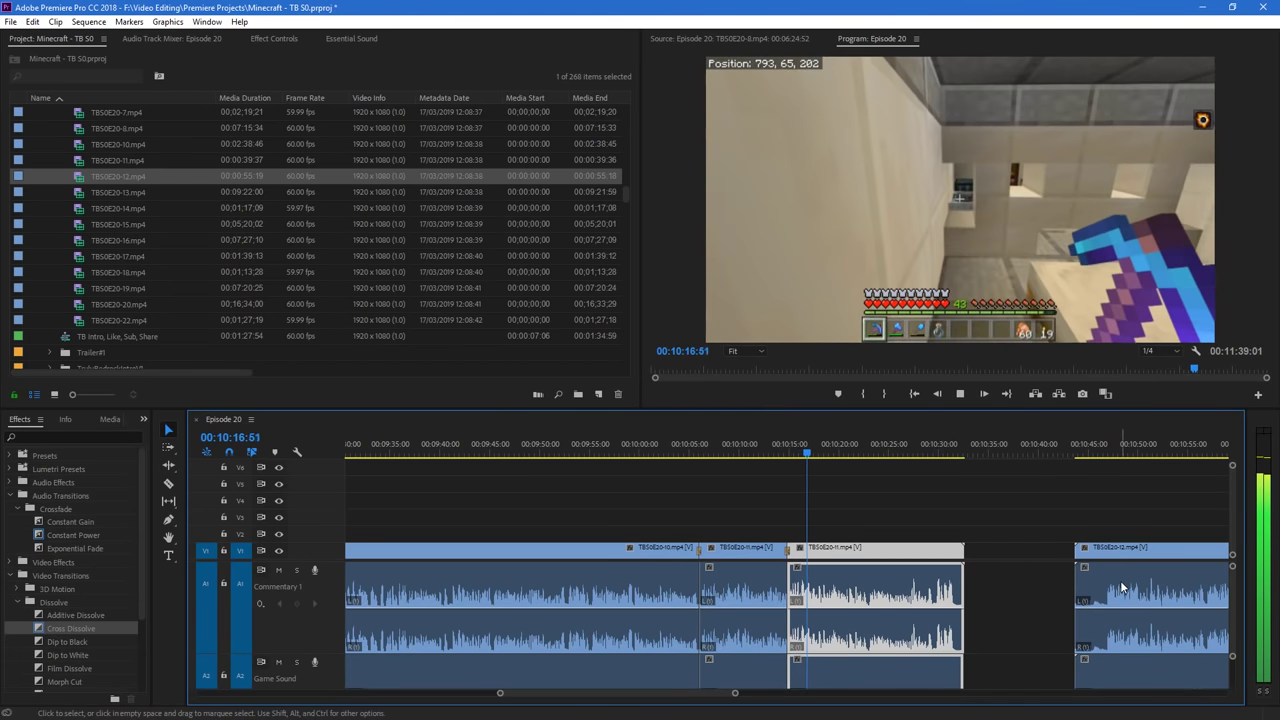
left_click_drag(735, 693, 693, 705)
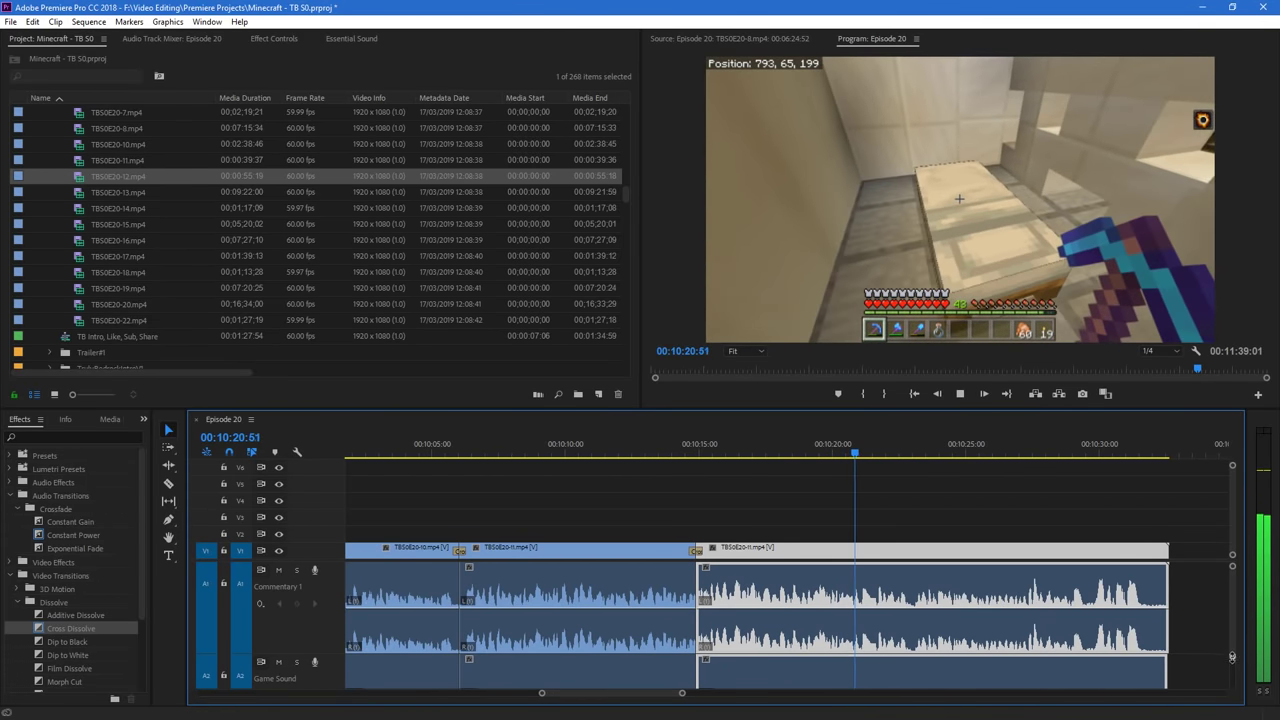
left_click_drag(1232, 656, 1233, 671)
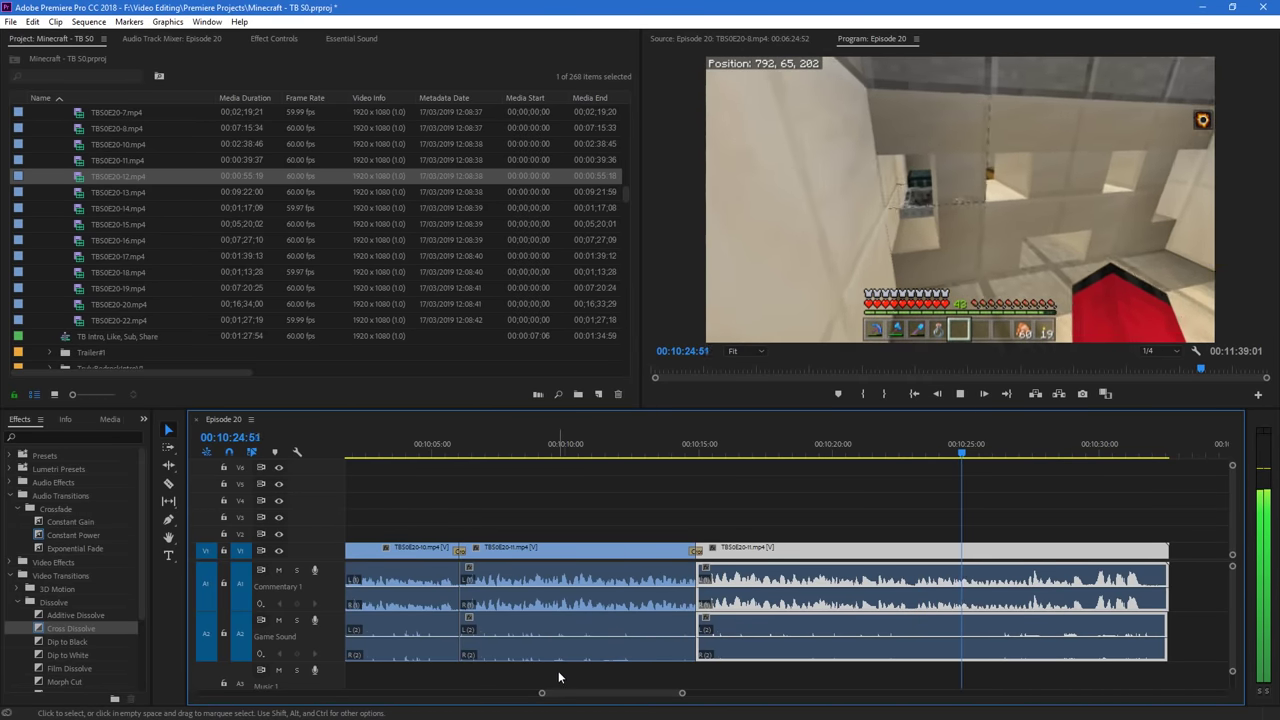
scroll(580, 697, "down", 3)
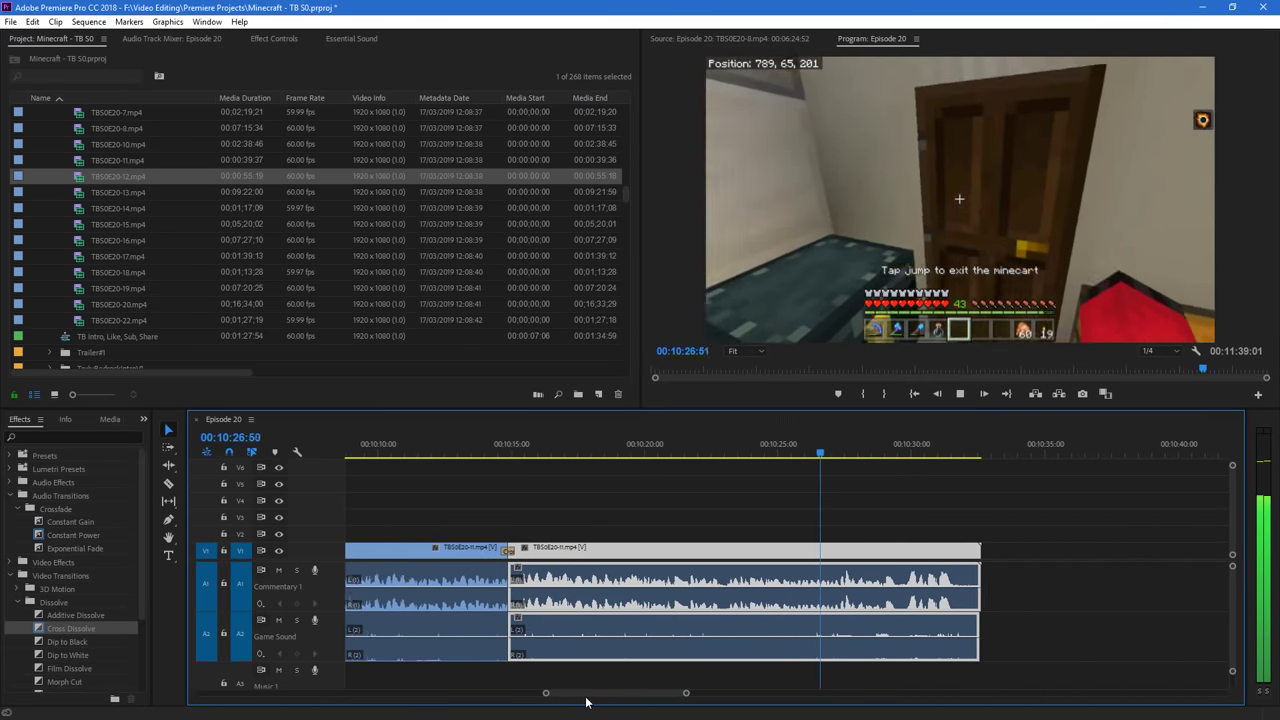
scroll(787, 615, "down", 2)
Cut clip 11 at 00:10:31:44 and move clip 12's wanted footage to start there
left_click_drag(1194, 557, 907, 578)
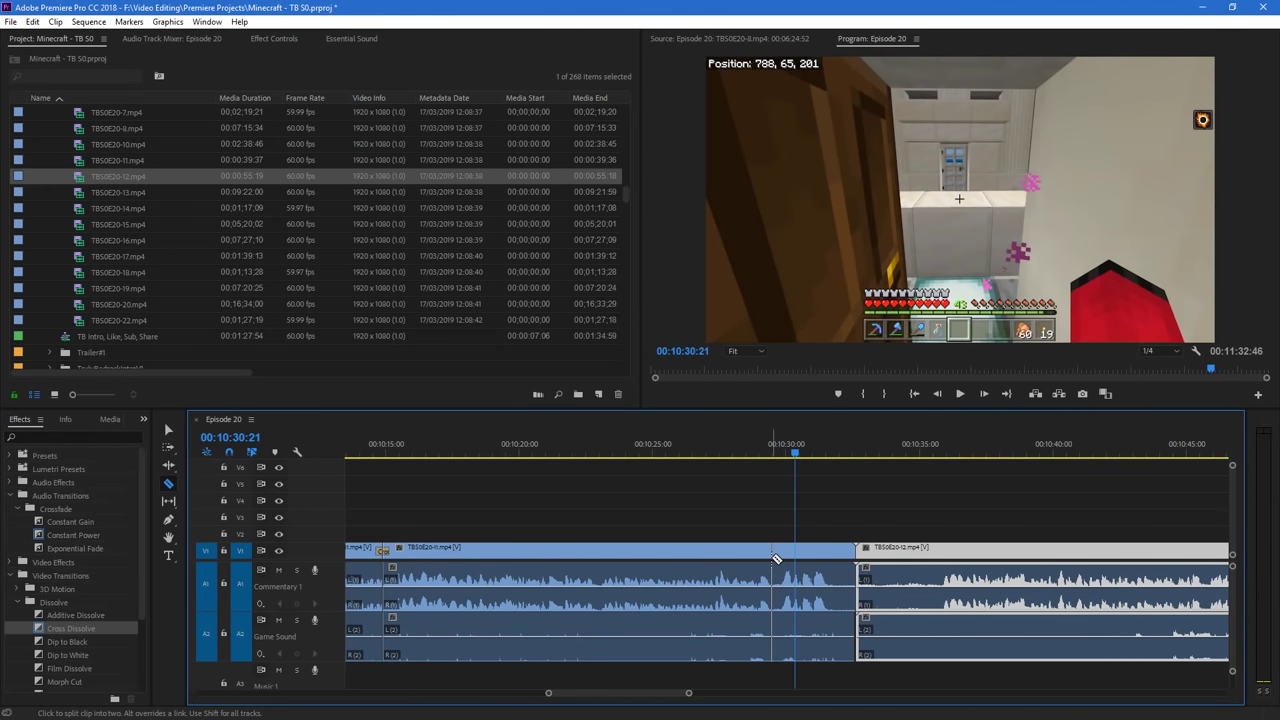
key("c")
key("space")
left_click(838, 550)
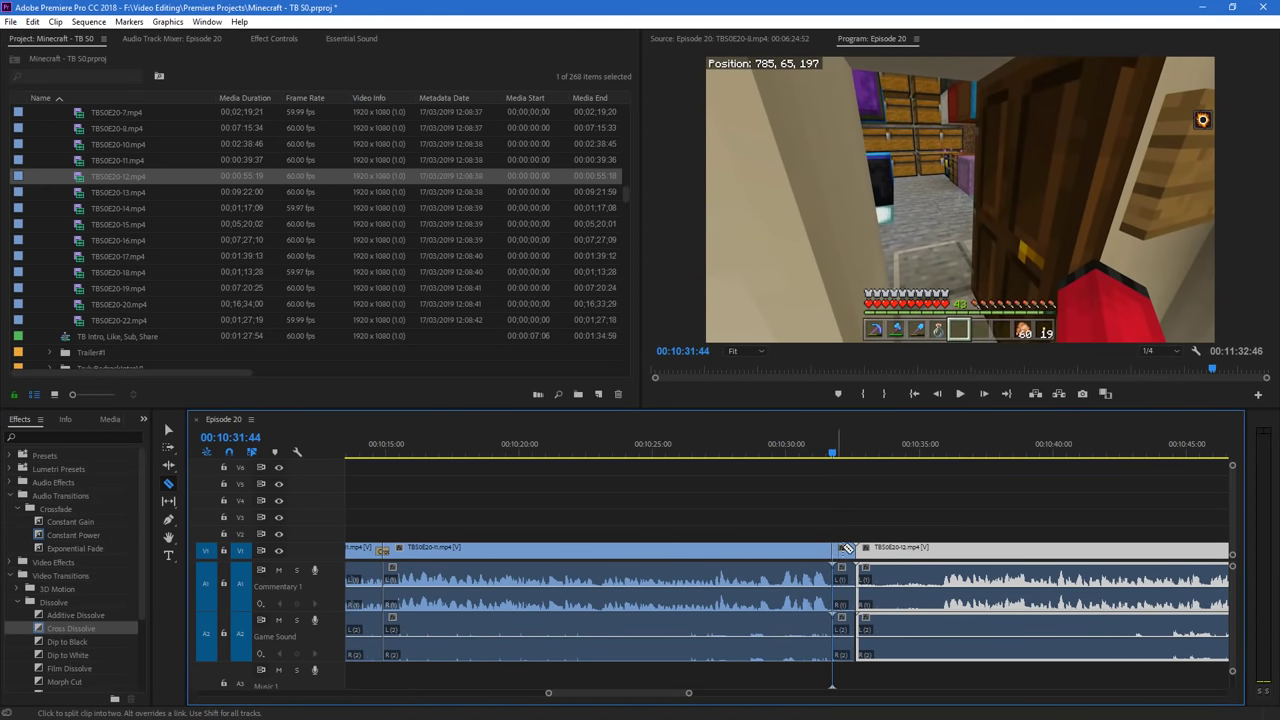
left_click(936, 550)
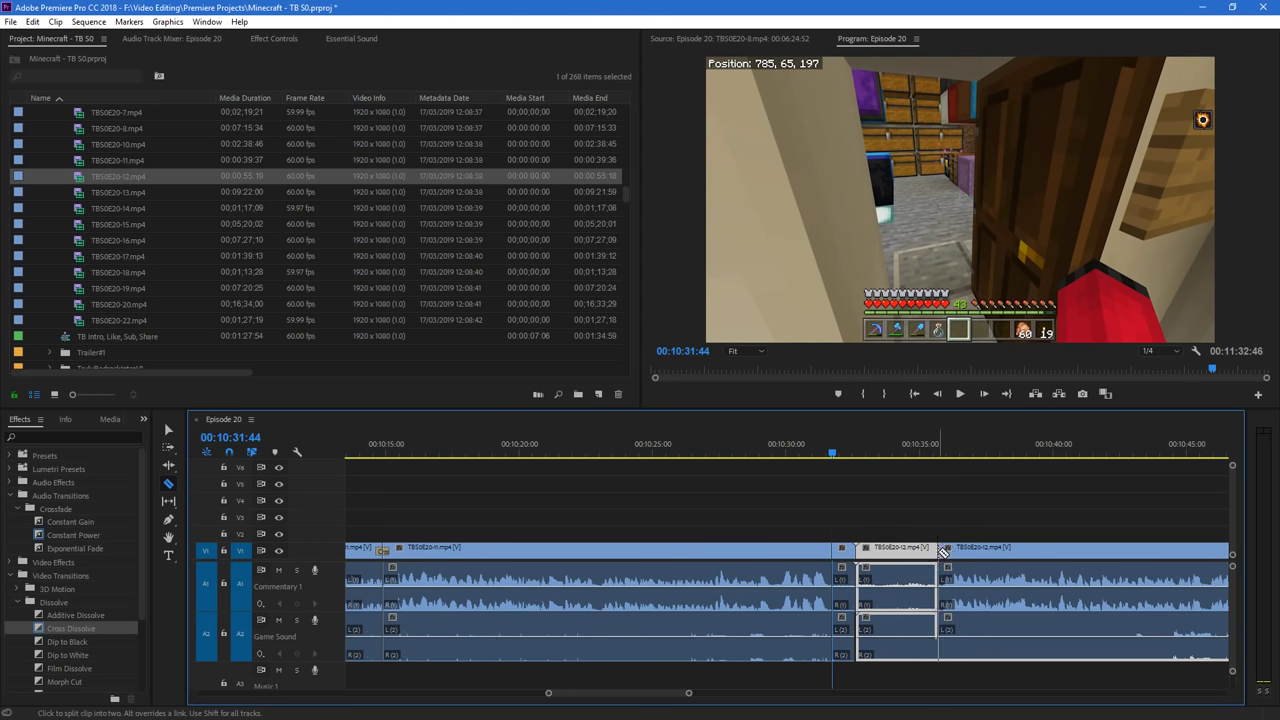
key("v")
left_click_drag(969, 552, 862, 577)
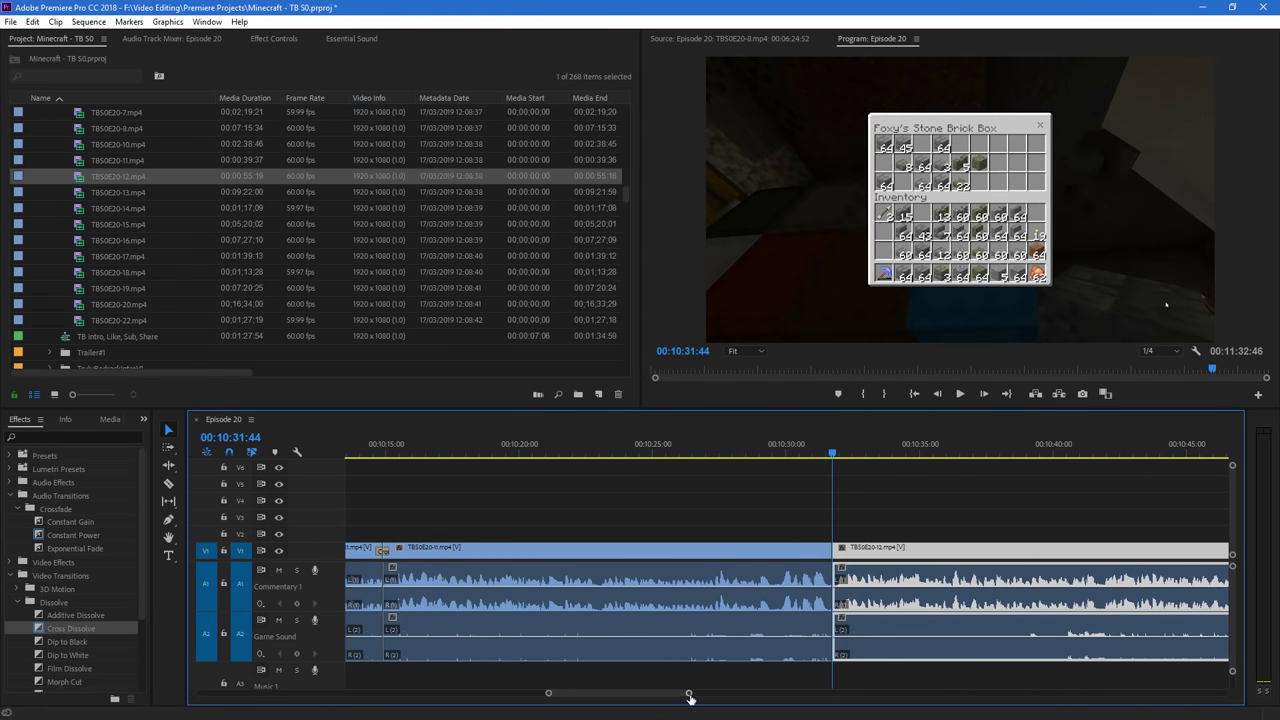
Apply a Cross Dissolve to the cut between clips 11 and 12 and play it back
left_click_drag(688, 697, 749, 694)
scroll(1228, 598, "down", 3)
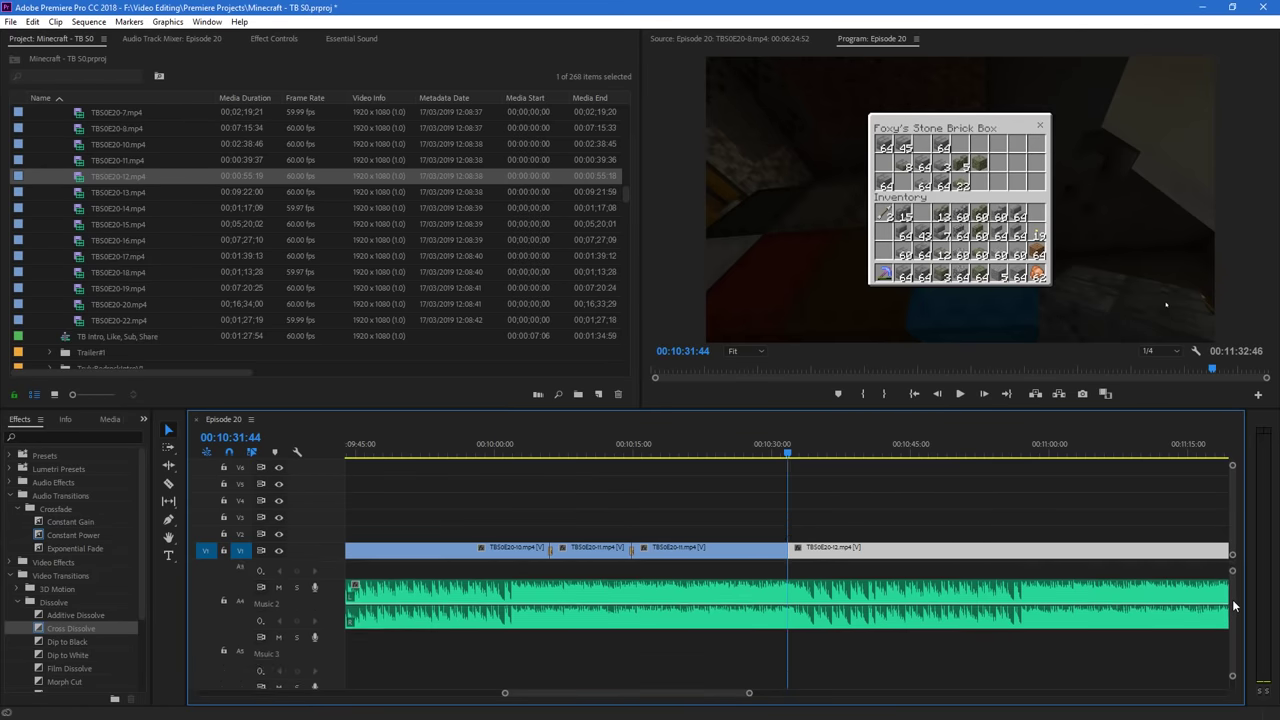
scroll(1235, 600, "up", 1)
scroll(1237, 600, "down", 1)
scroll(1238, 602, "up", 1)
scroll(1238, 602, "up", 2)
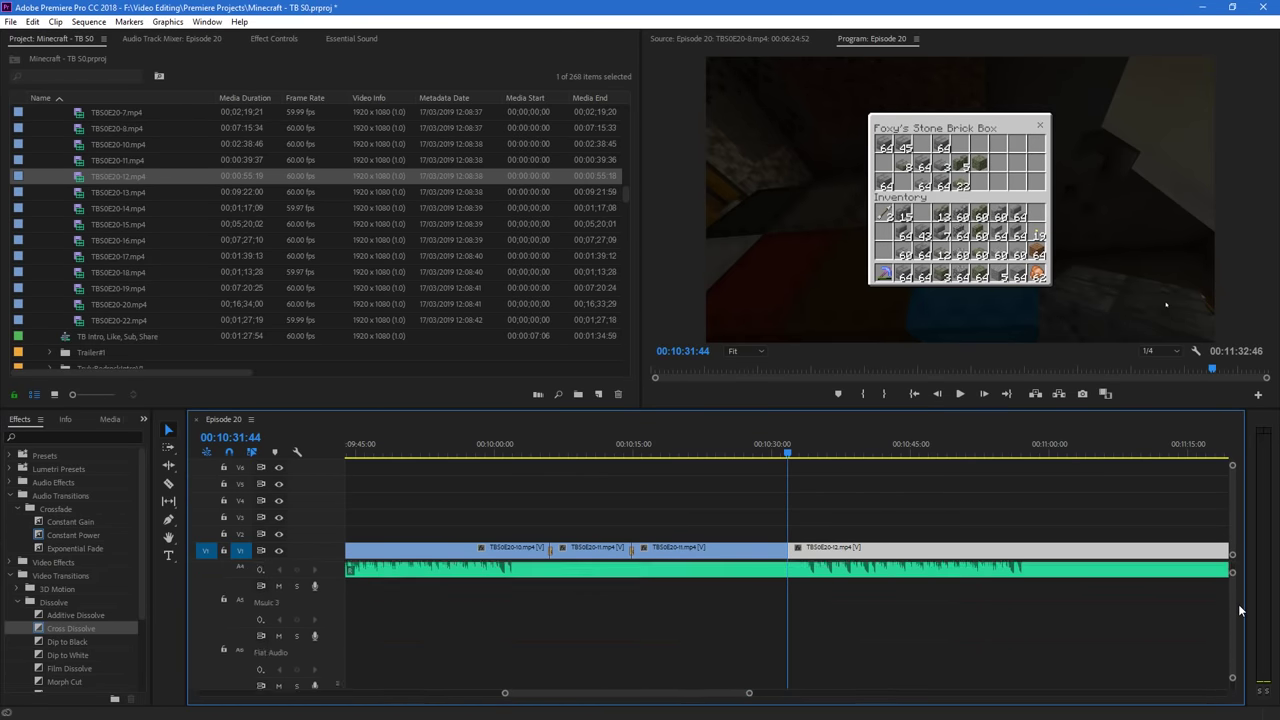
left_click_drag(747, 697, 689, 694)
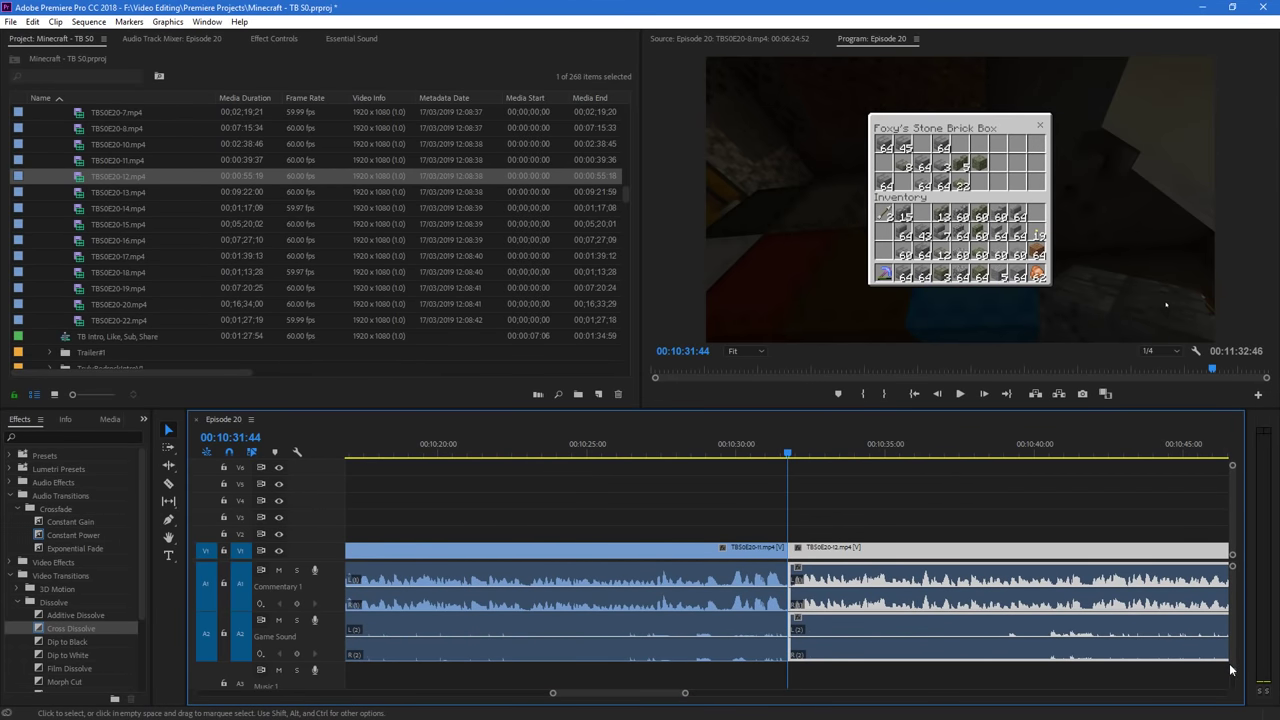
mouse_move(1231, 668)
left_mouse_down()
mouse_move(1232, 634)
mouse_move(1232, 672)
left_mouse_up()
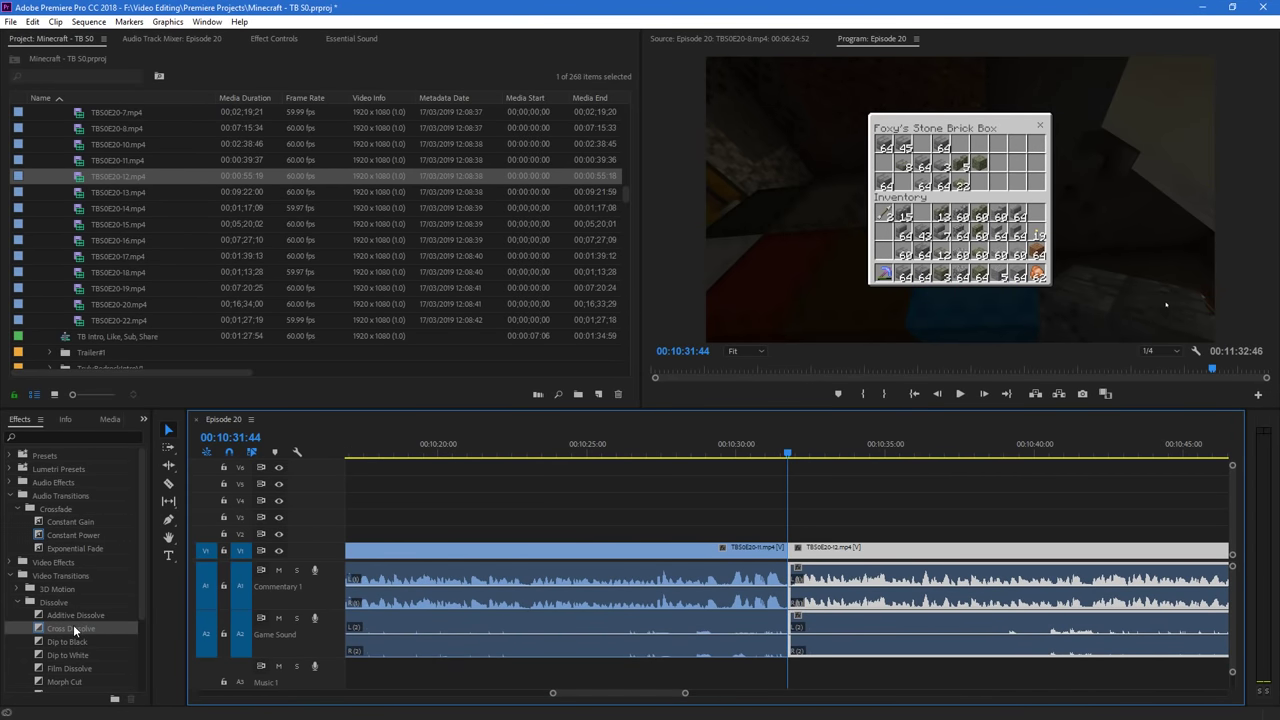
left_click_drag(73, 624, 790, 550)
left_click(767, 445)
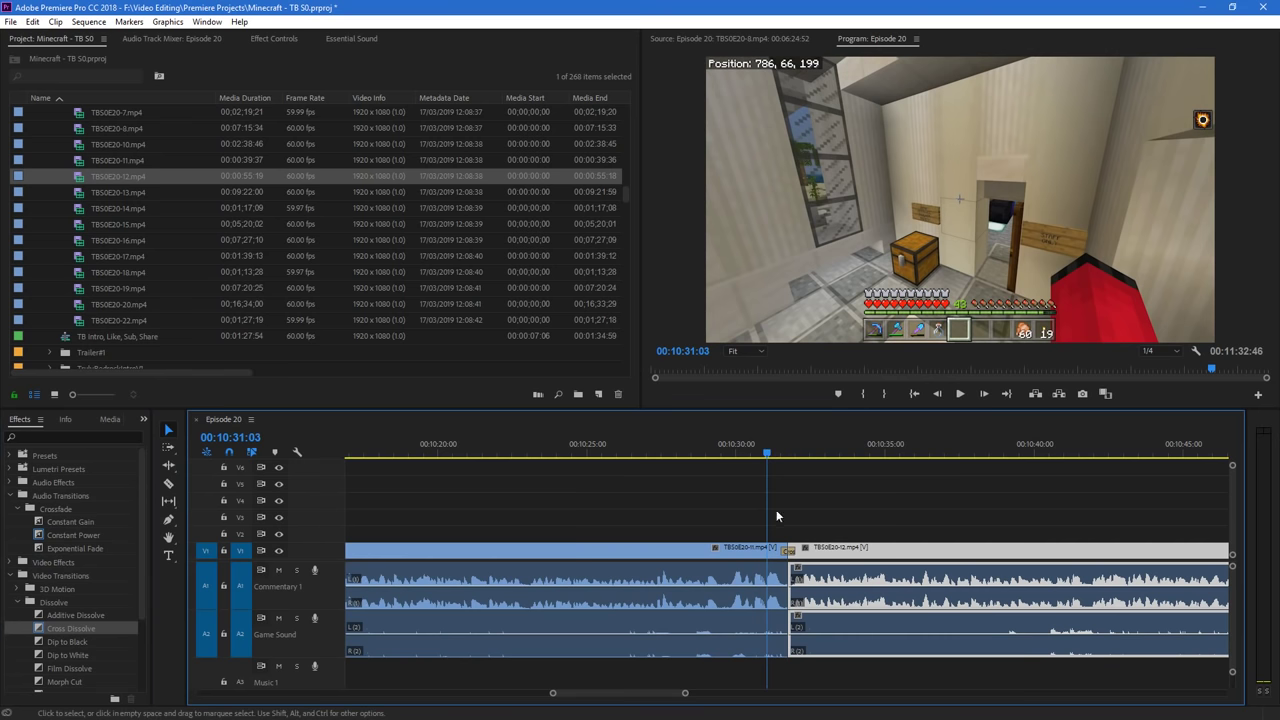
key("space")
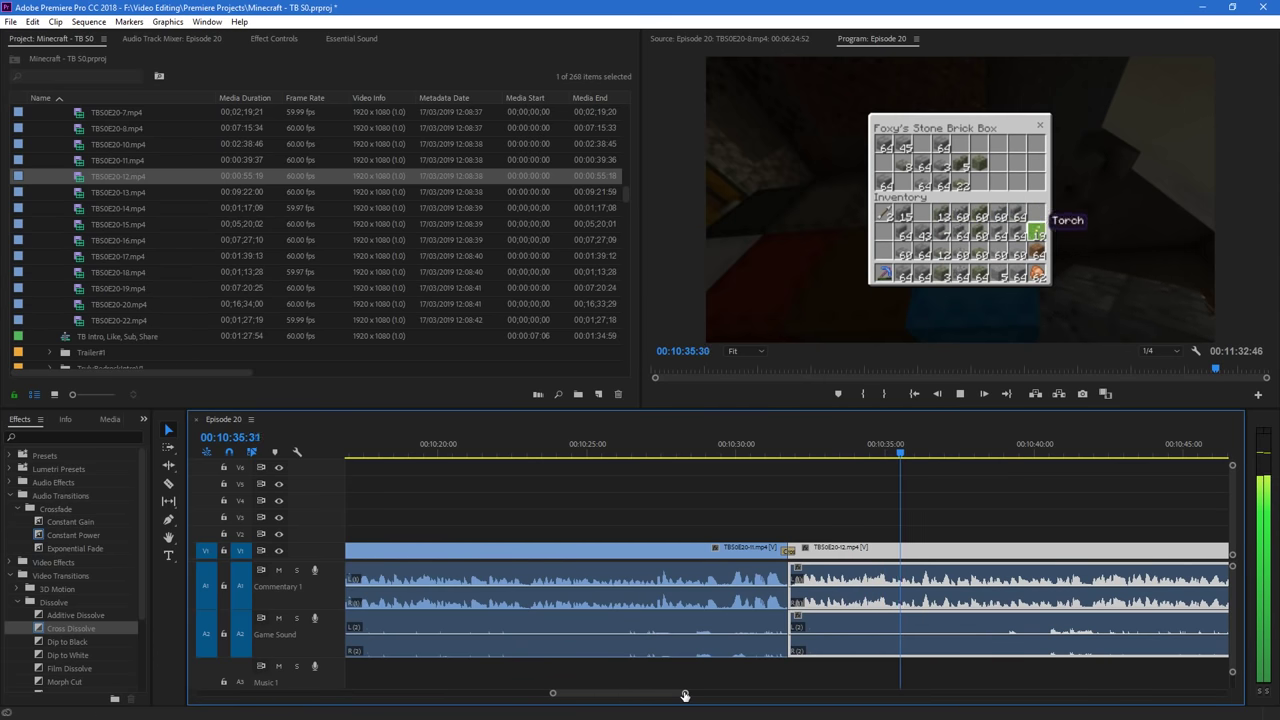
Place TBS0E20-13.mp4 on V1 directly after clip 12
mouse_move(685, 694)
left_mouse_down()
mouse_move(731, 699)
mouse_move(706, 698)
left_mouse_up()
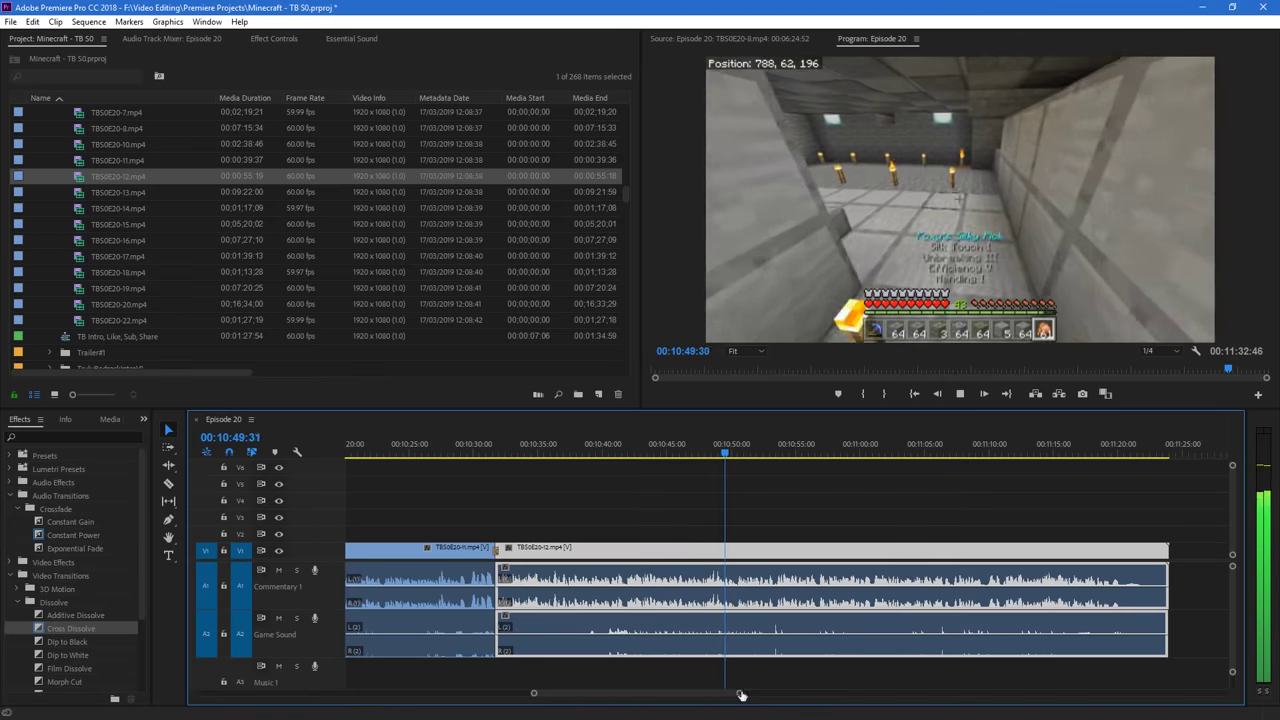
left_click_drag(740, 697, 822, 697)
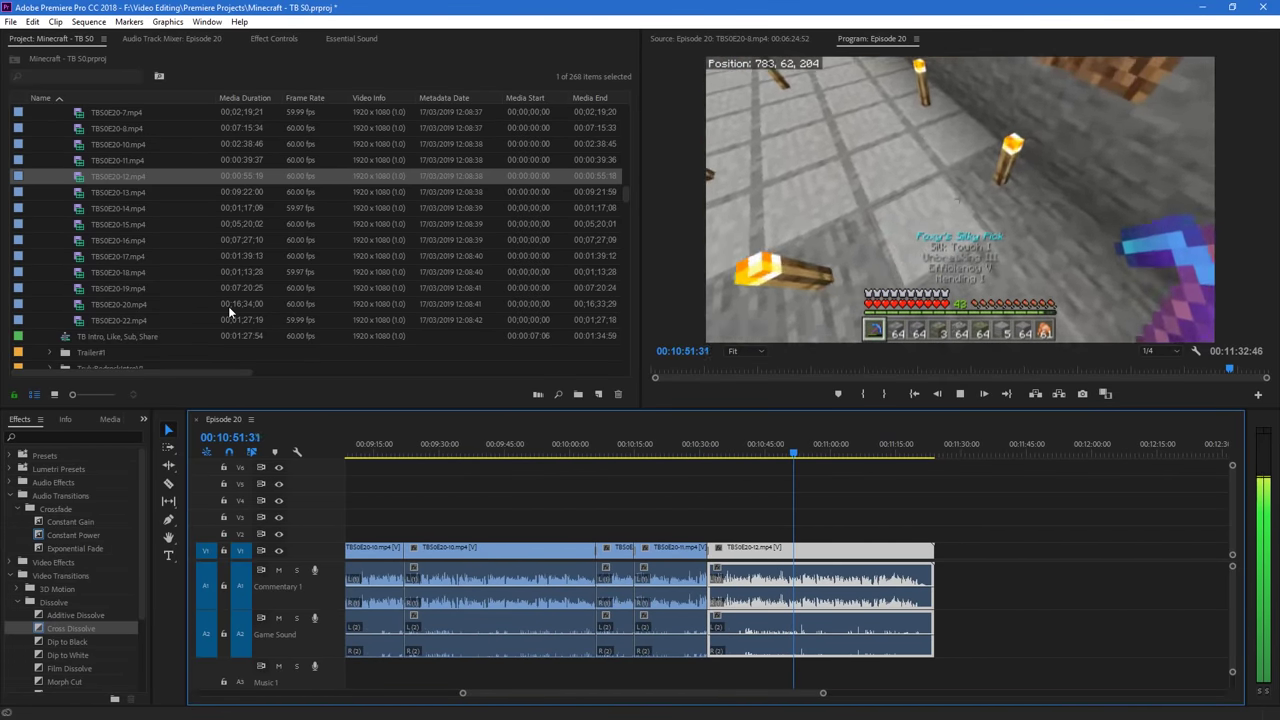
left_click_drag(114, 188, 935, 575)
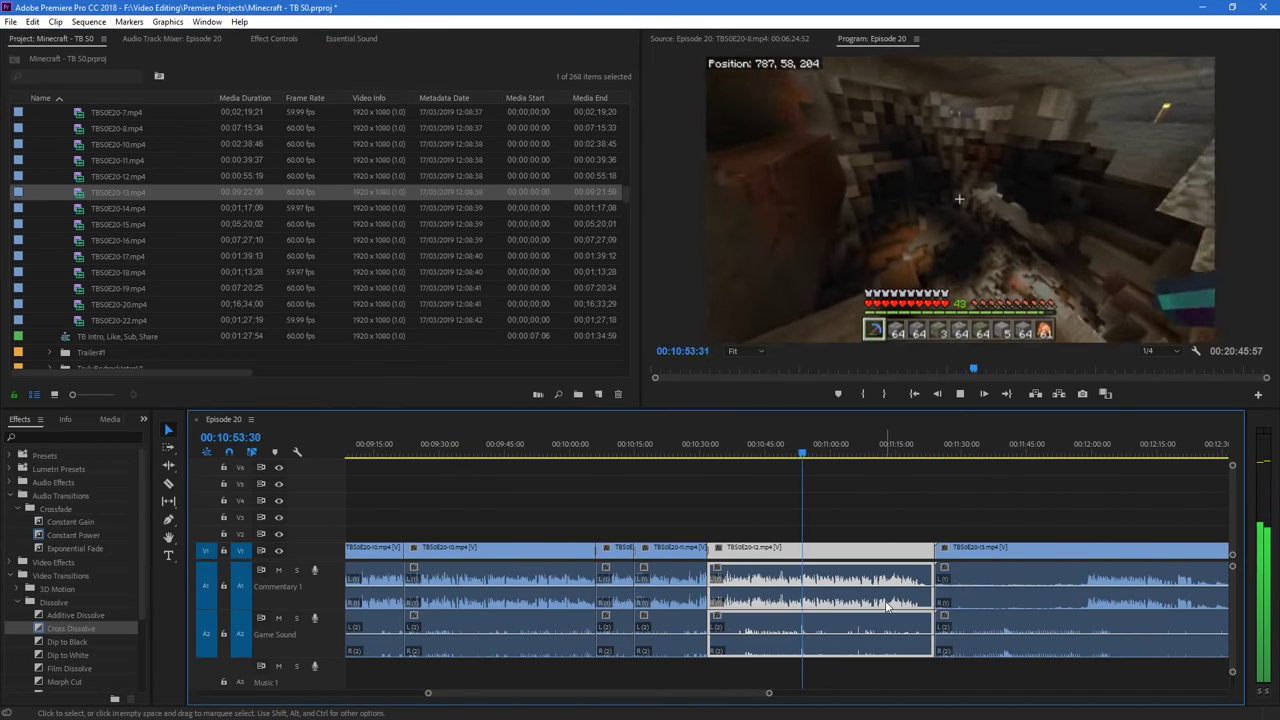
Razor clip TBS0E20-13 and slide it left until it butts against clip 12
left_click_drag(766, 698, 823, 693)
key("c")
left_click(953, 551)
key("v")
left_click_drag(985, 560, 889, 565)
left_click_drag(823, 693, 673, 700)
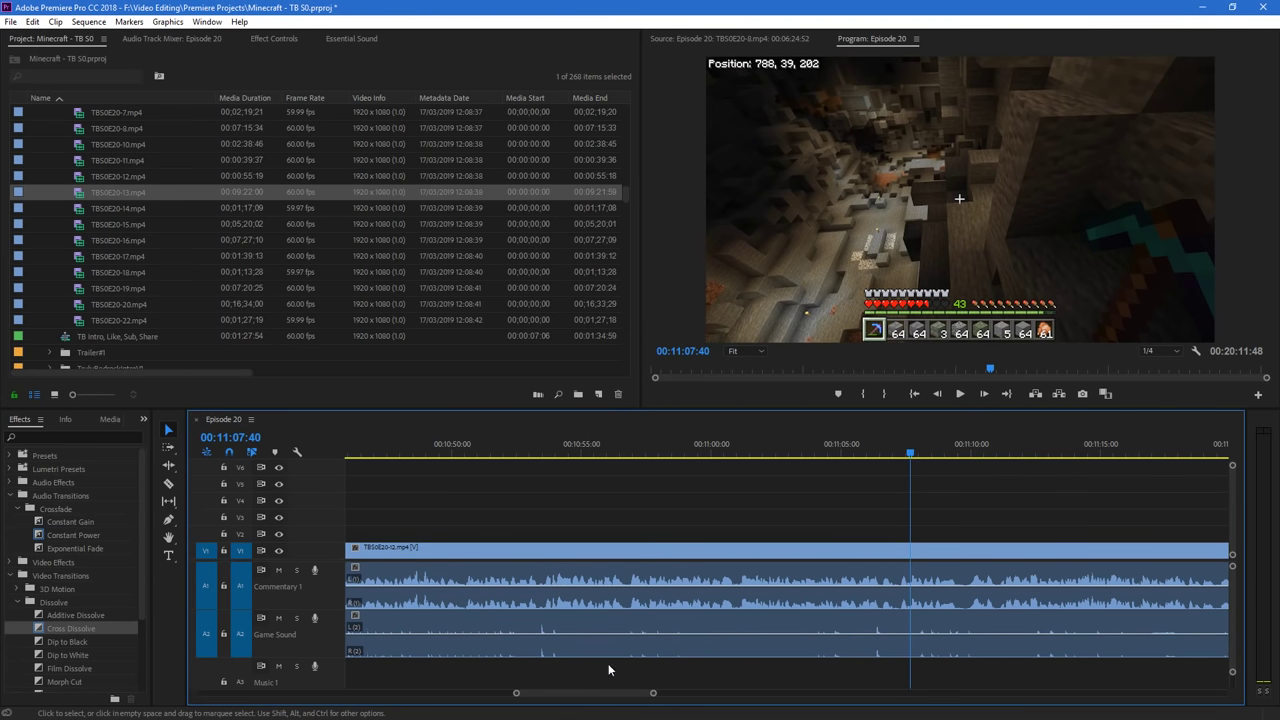
left_click_drag(653, 693, 686, 700)
key("space")
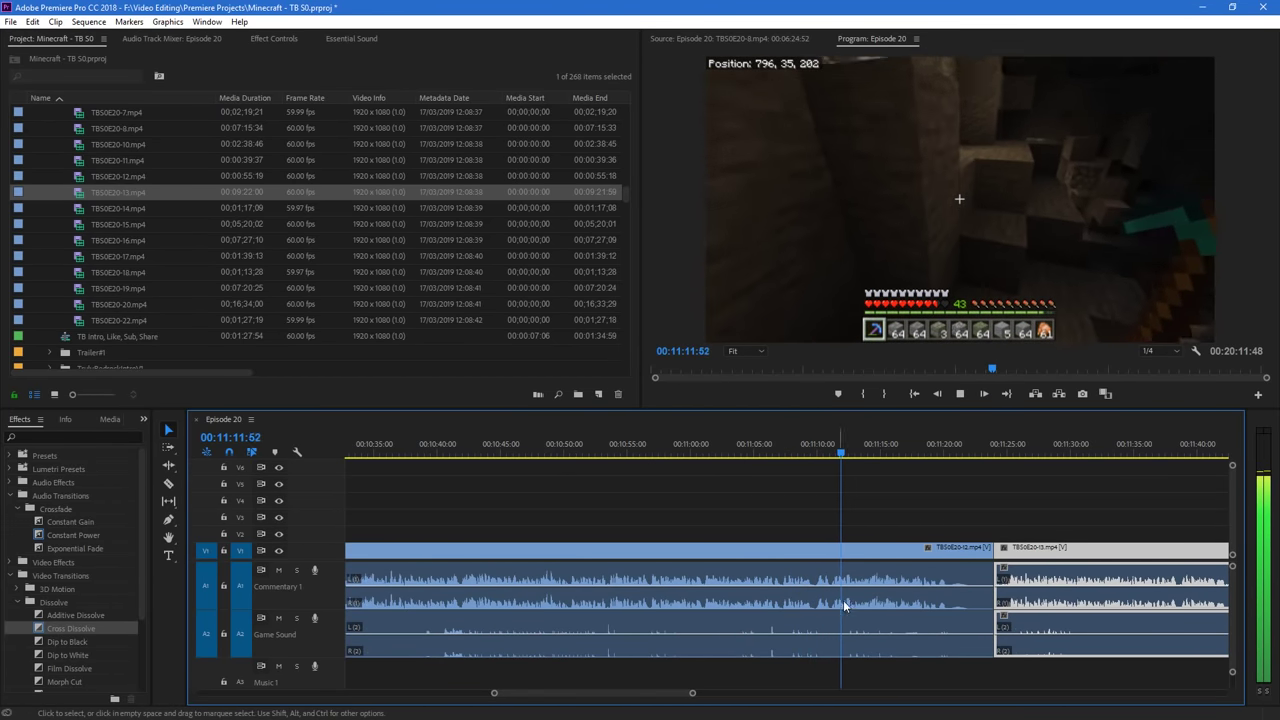
left_click_drag(657, 694, 664, 697)
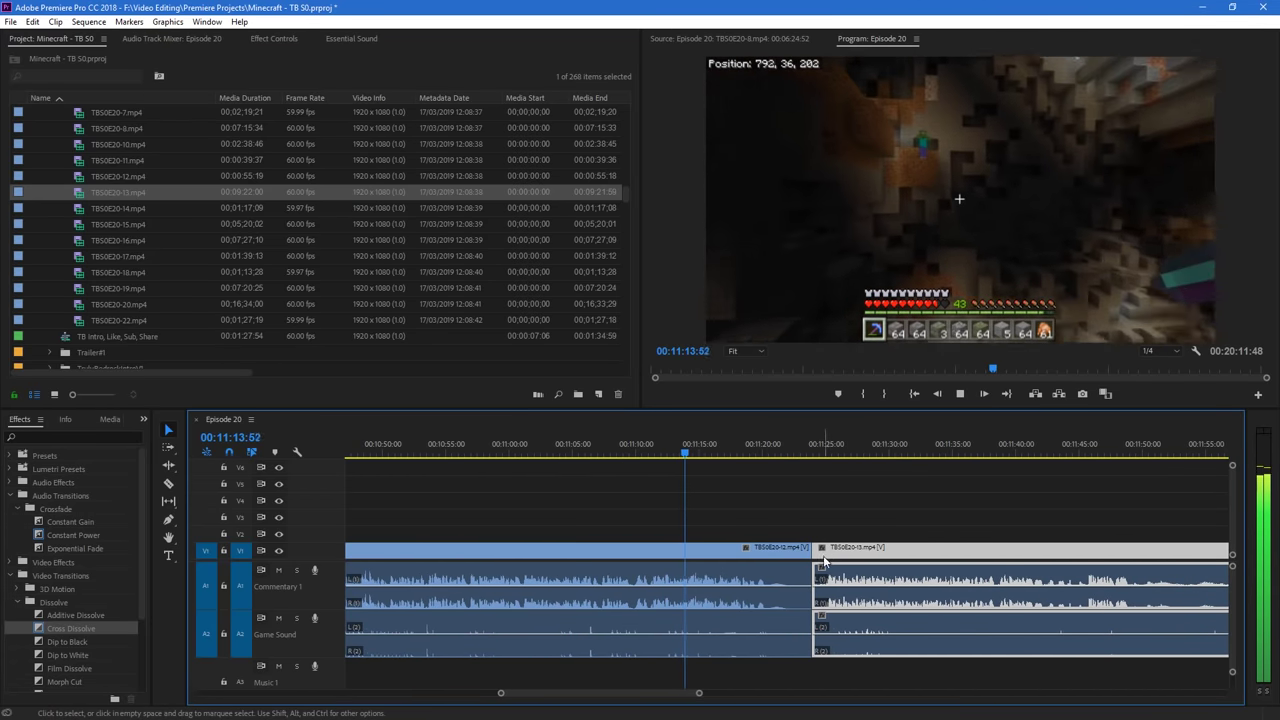
left_click_drag(849, 575, 766, 562)
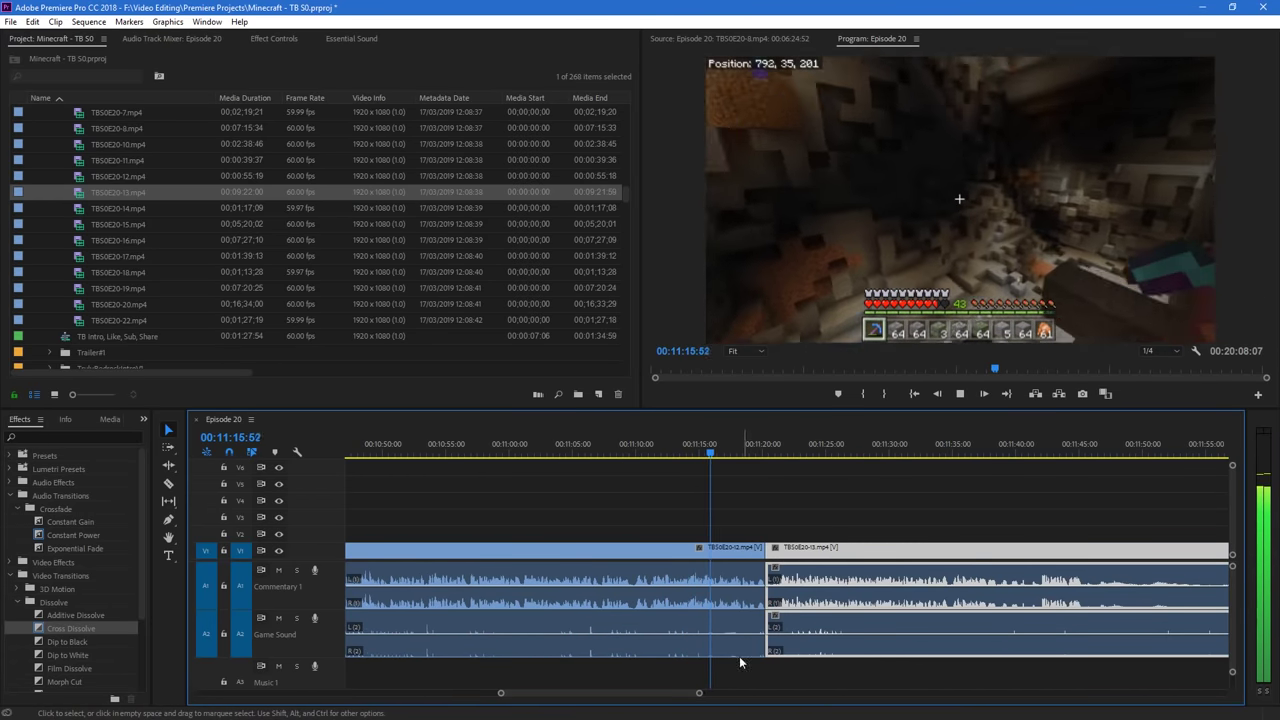
left_click_drag(699, 693, 628, 696)
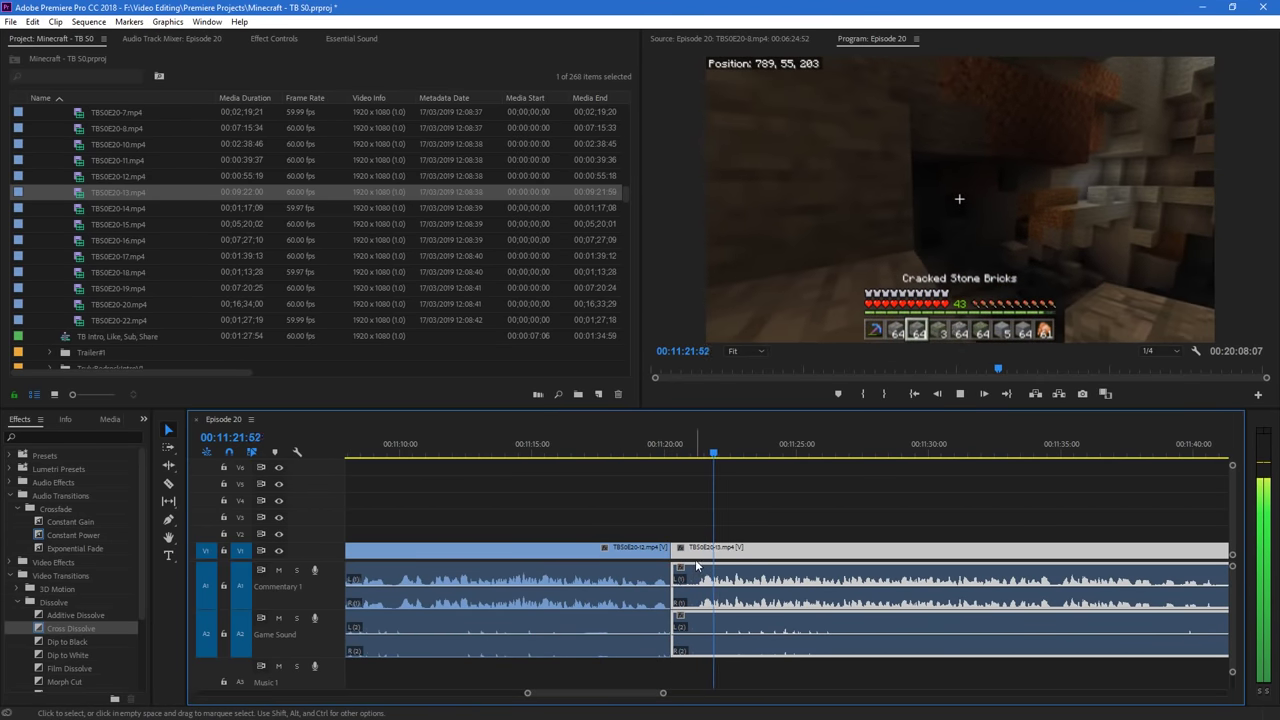
left_click_drag(690, 565, 706, 560)
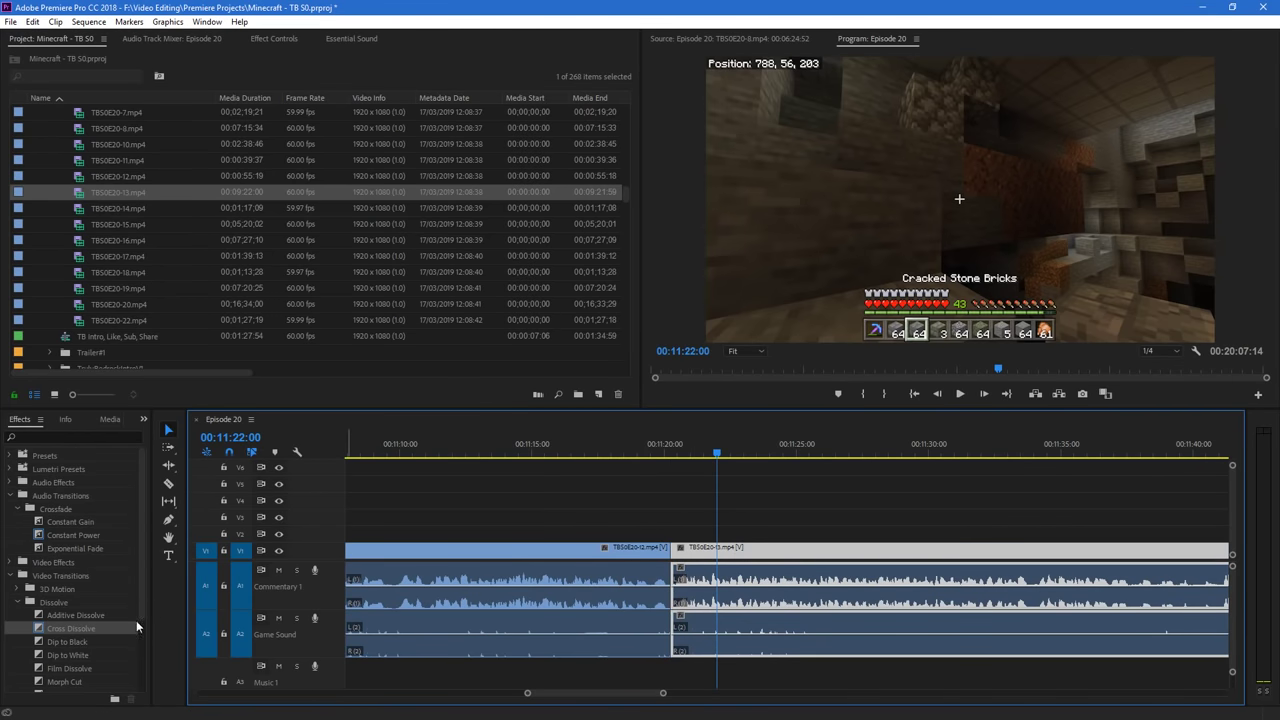
Add a Cross Dissolve at the clip 12/13 join near 11:20 and play it back
left_click_drag(100, 628, 670, 556)
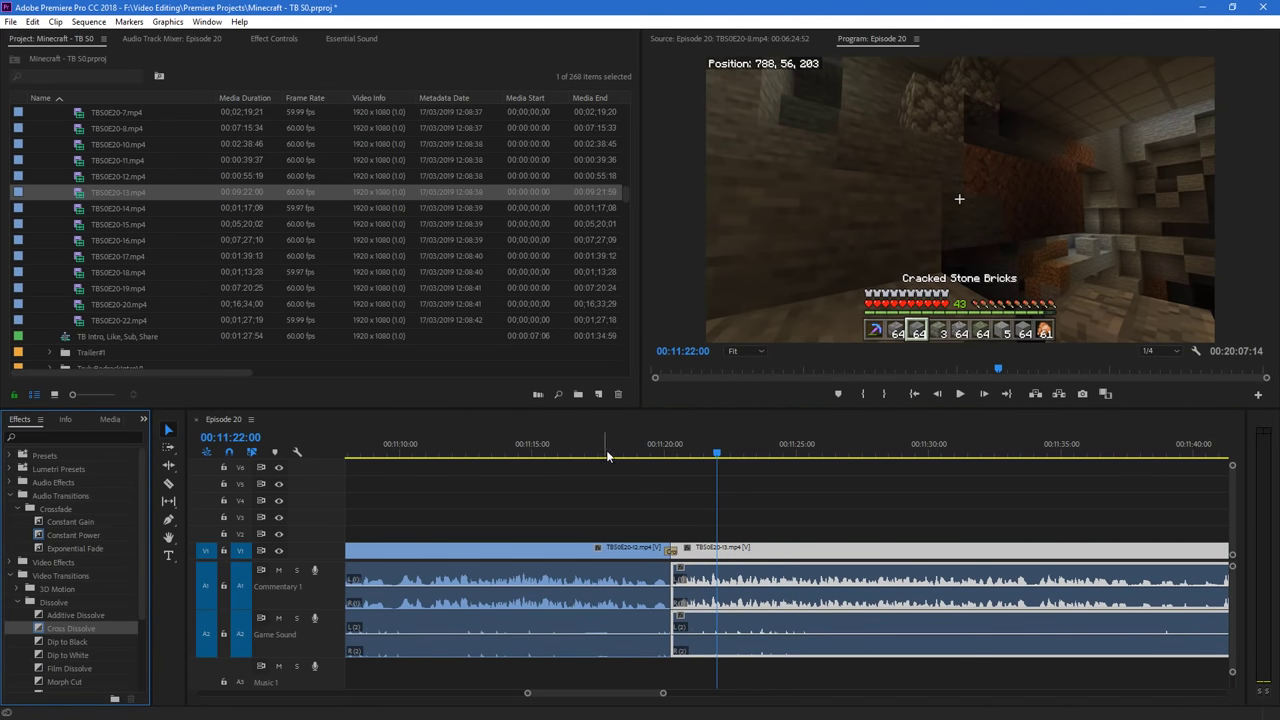
left_click(618, 453)
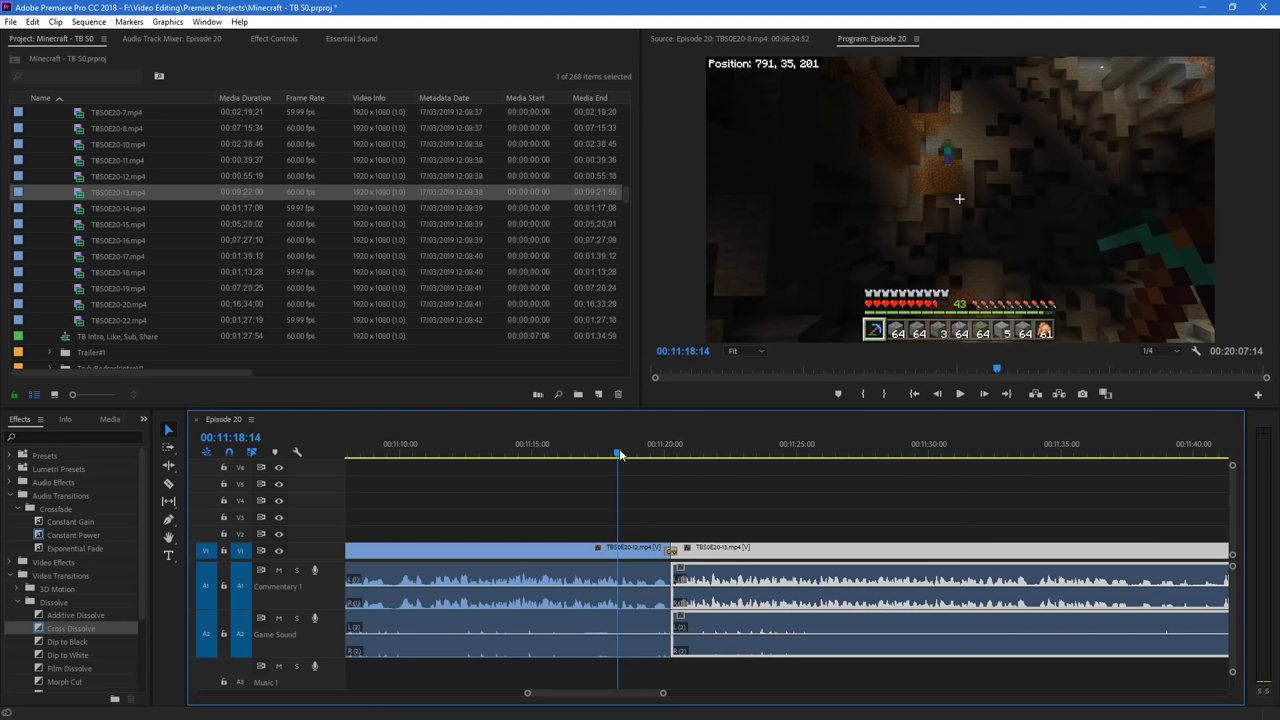
left_click_drag(662, 693, 1125, 693)
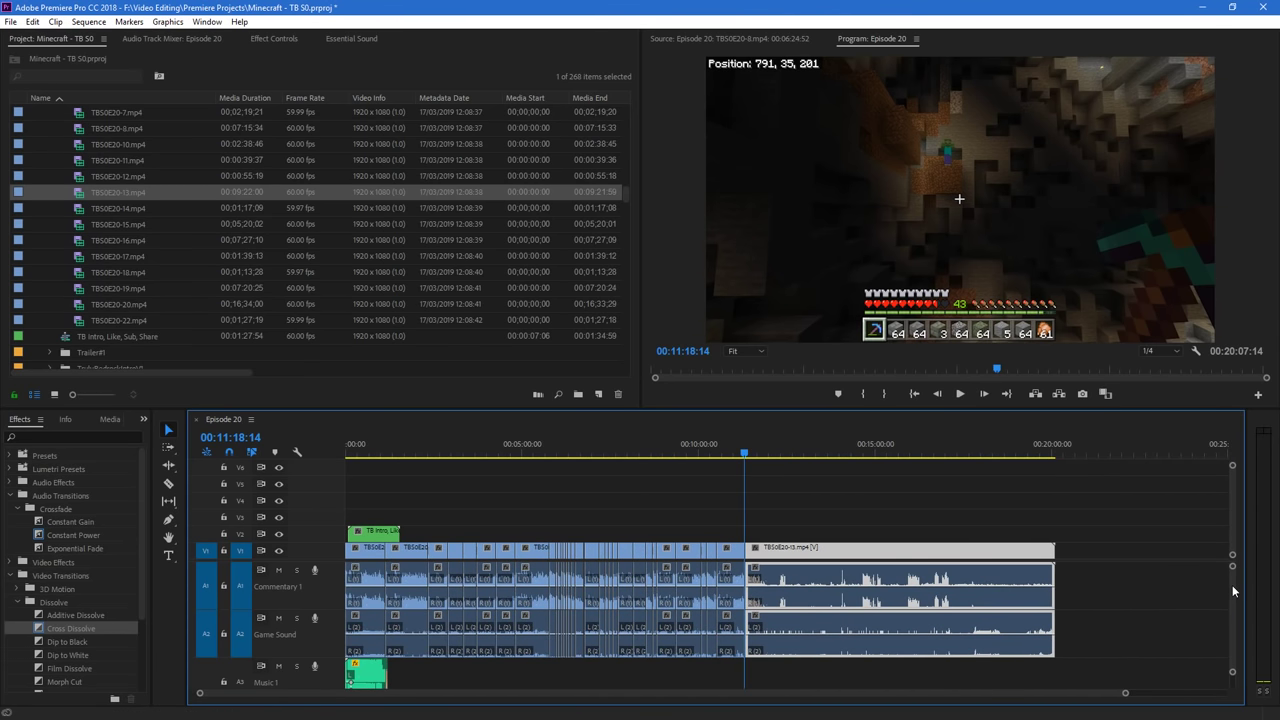
scroll(1232, 585, "down", 4)
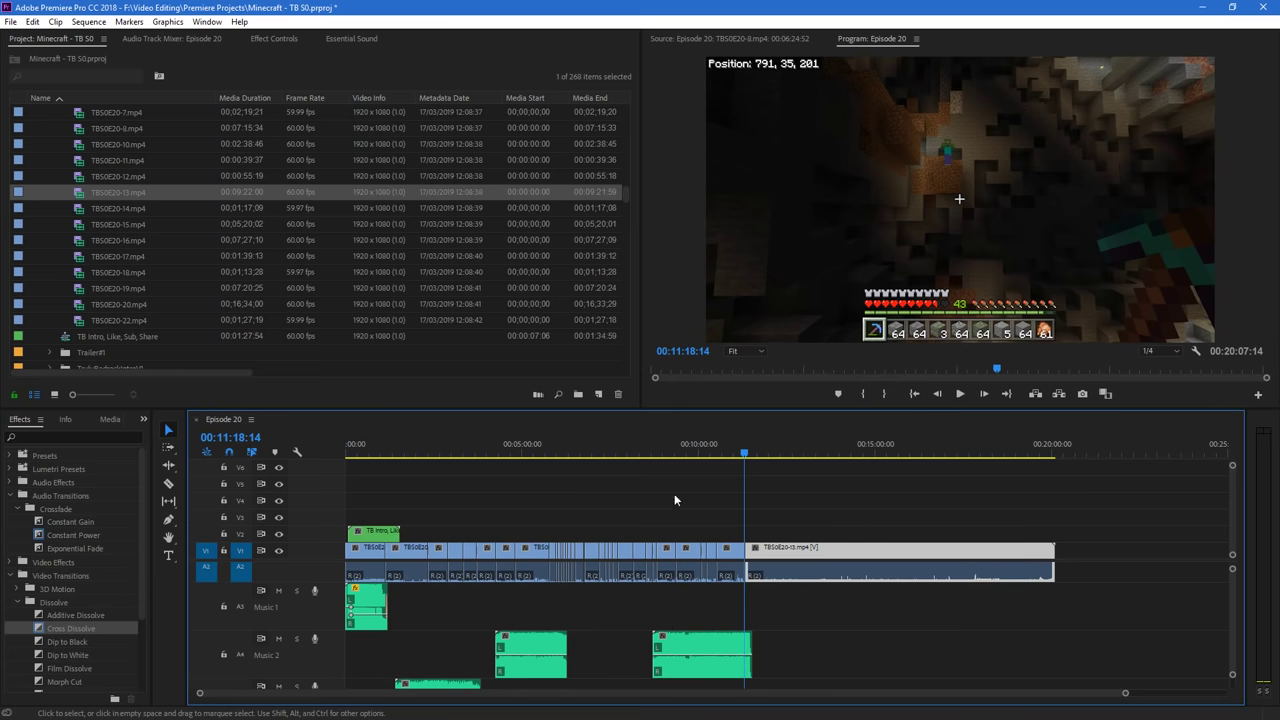
left_click_drag(650, 453, 742, 454)
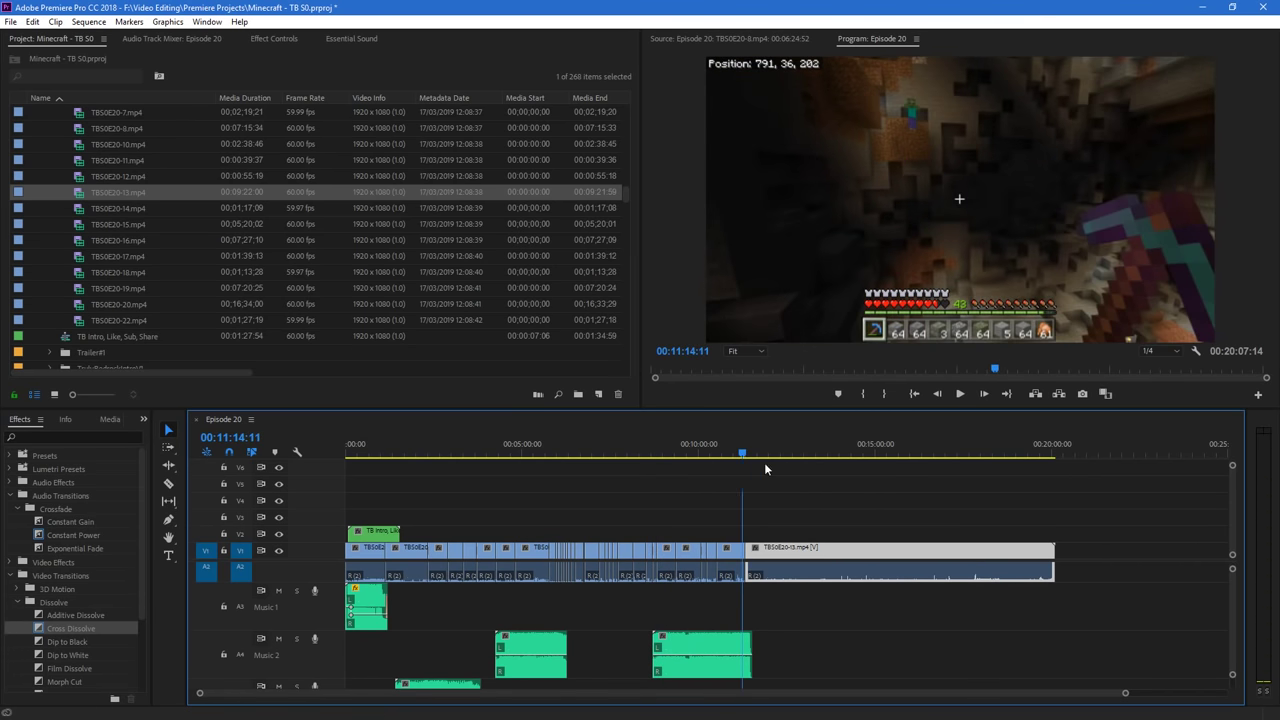
mouse_move(1230, 678)
left_mouse_down()
mouse_move(1230, 652)
mouse_move(1230, 680)
left_mouse_up()
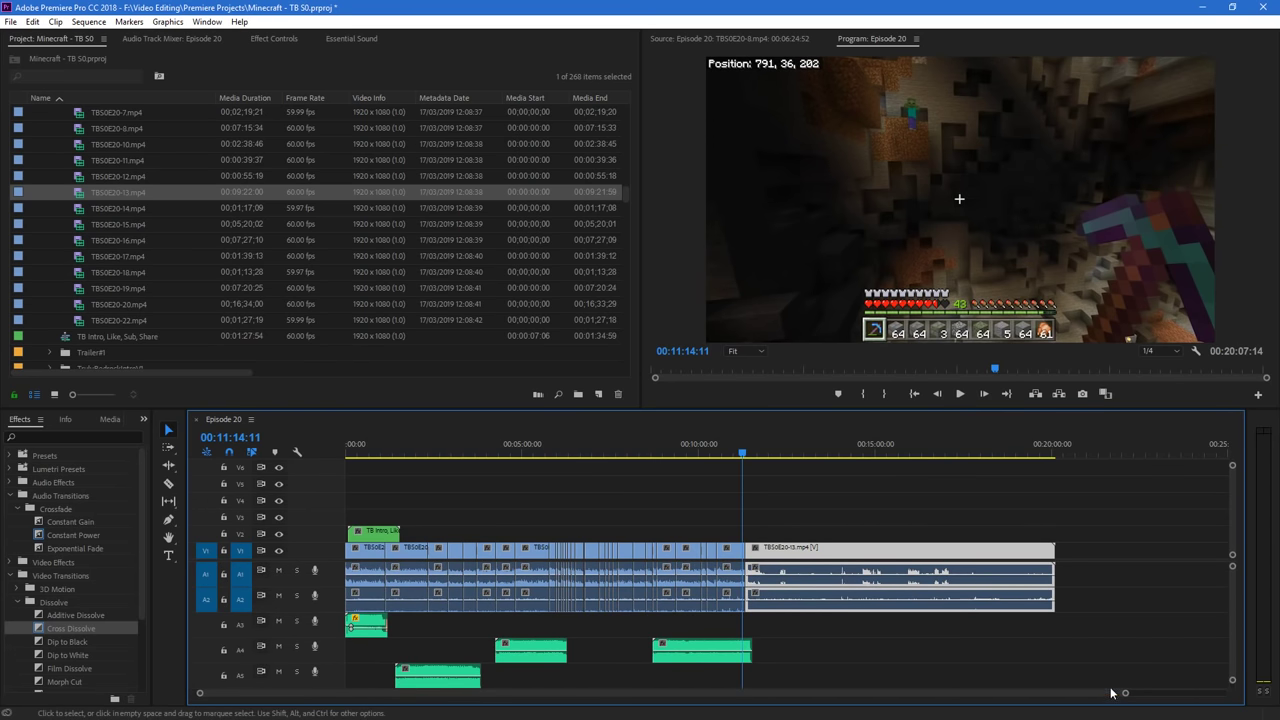
left_click_drag(1124, 693, 721, 708)
left_click_drag(572, 704, 586, 702)
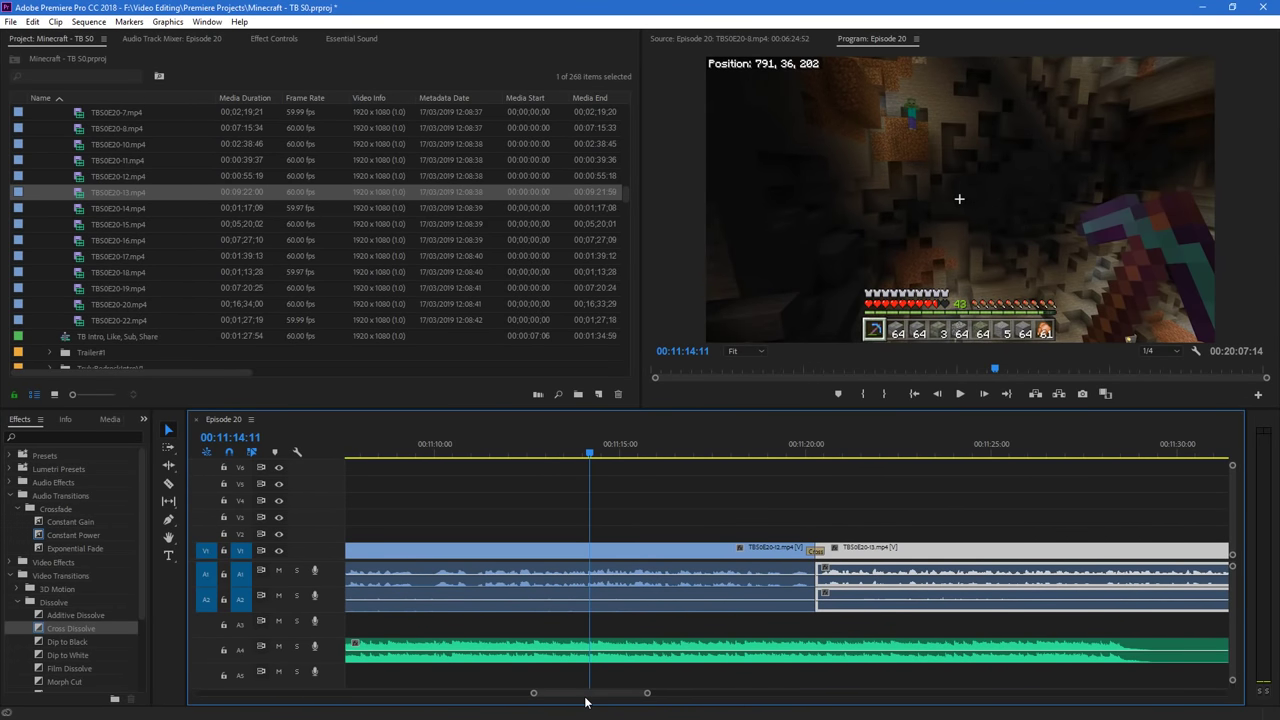
left_click(750, 450)
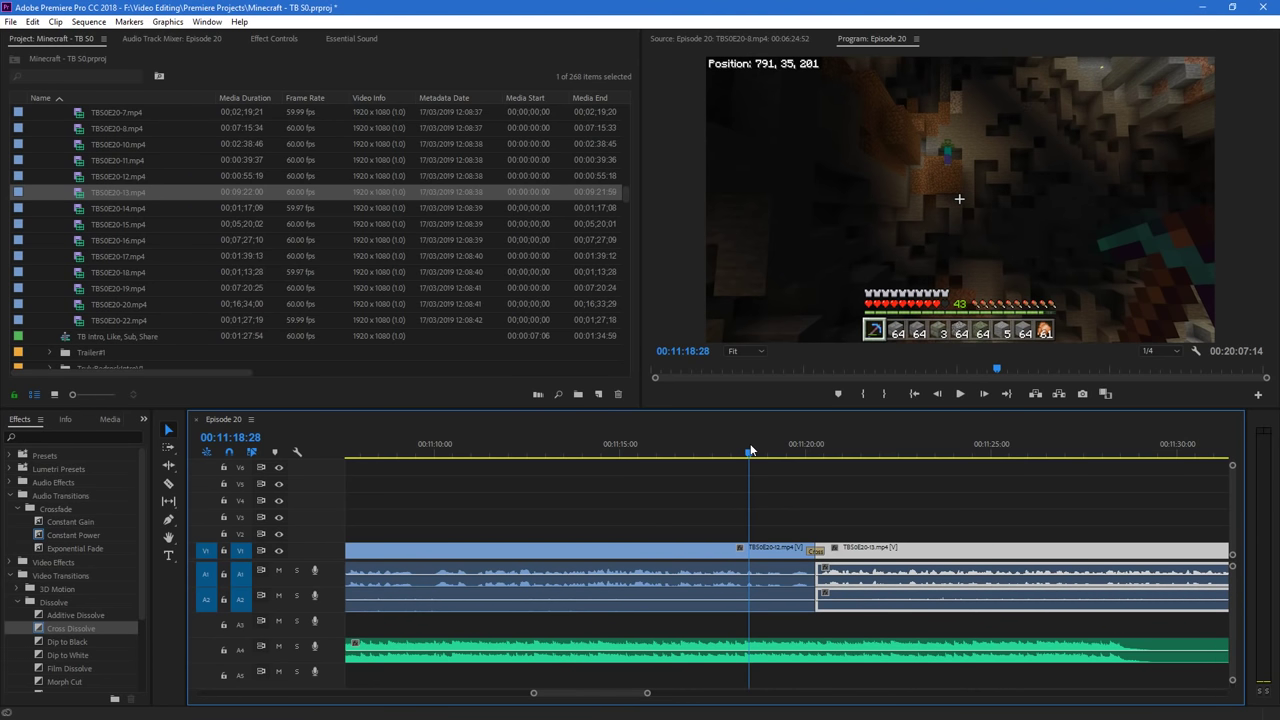
key("space")
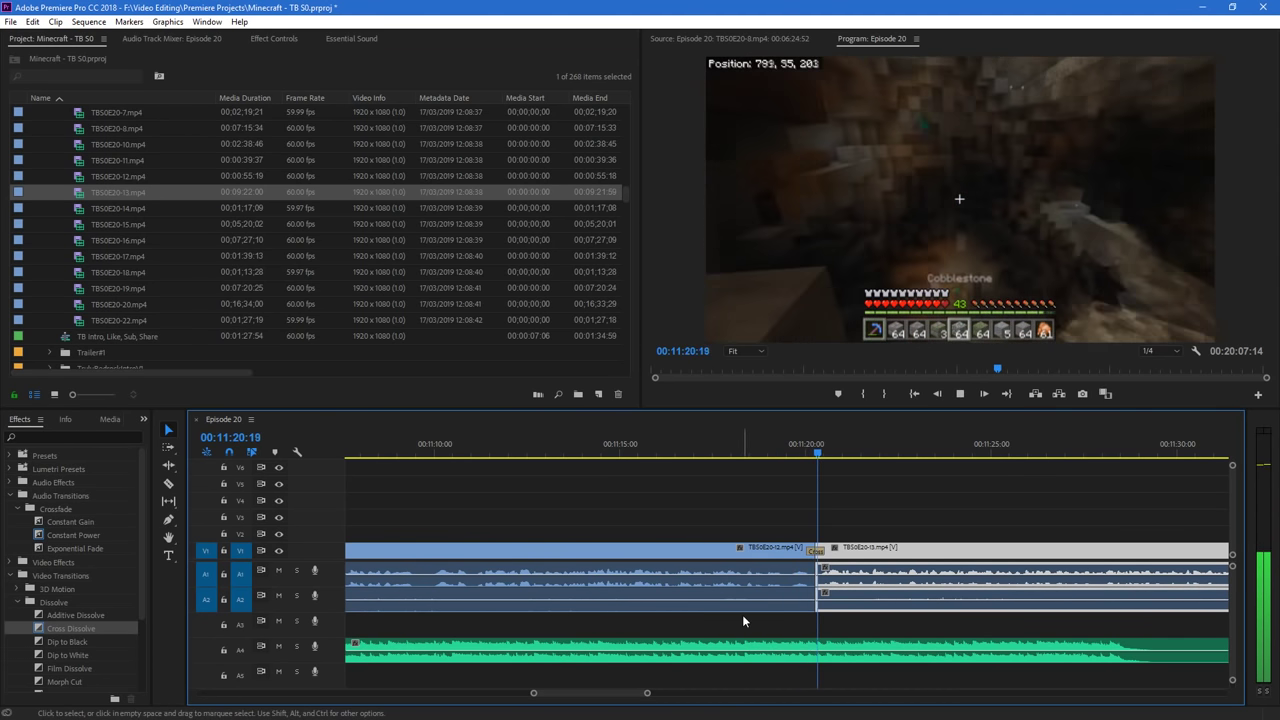
Razor TBS0E20-13 near 12:19 and slide the remaining piece left to close the gap
left_click_drag(648, 693, 692, 698)
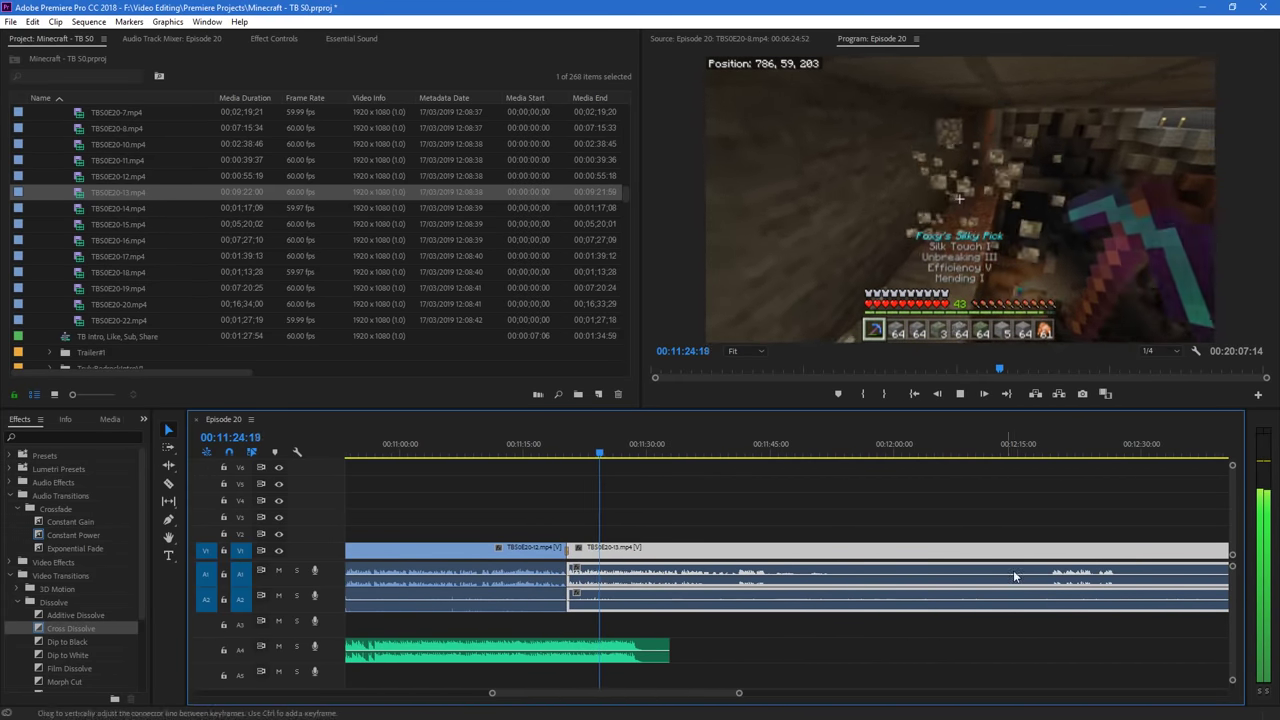
key("c")
left_click(1047, 556)
key("v")
left_click_drag(1093, 576, 878, 563)
Razor TBS0E20-13 near 14:14, shift the later piece left to about 12:02, and save
left_click_drag(738, 694, 823, 694)
scroll(740, 700, "down", 4)
scroll(774, 700, "down", 6)
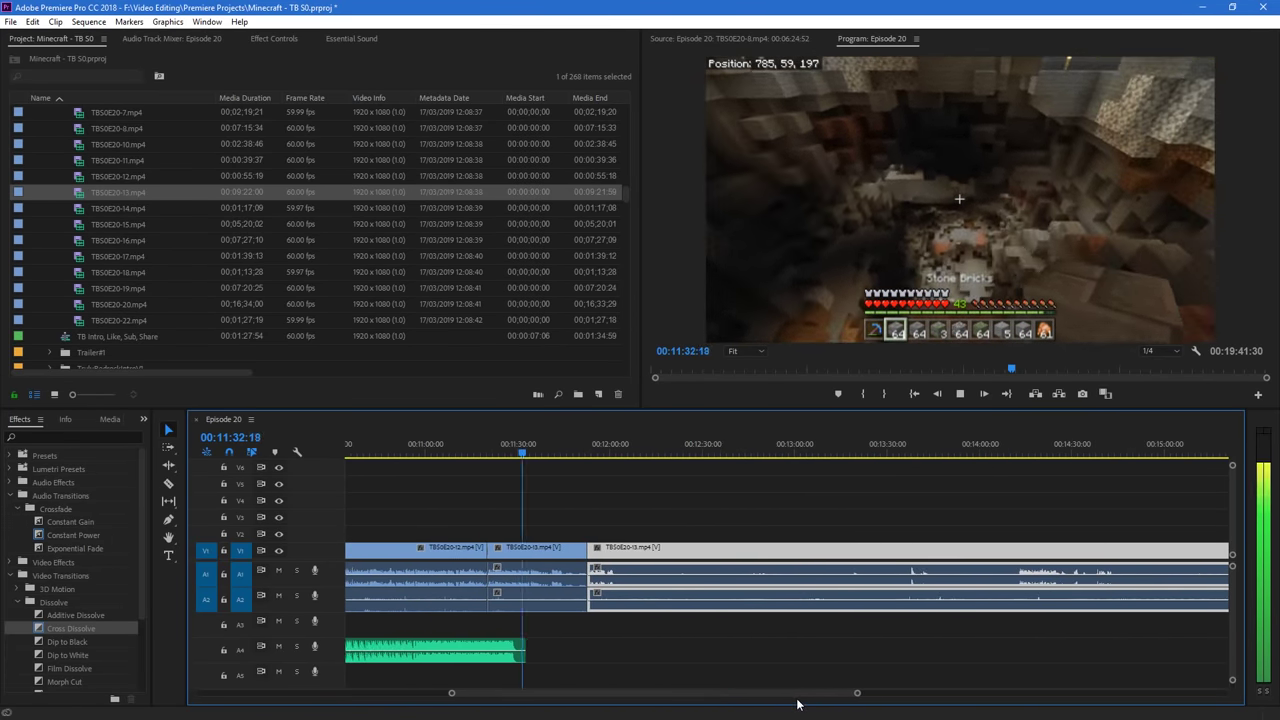
key("c")
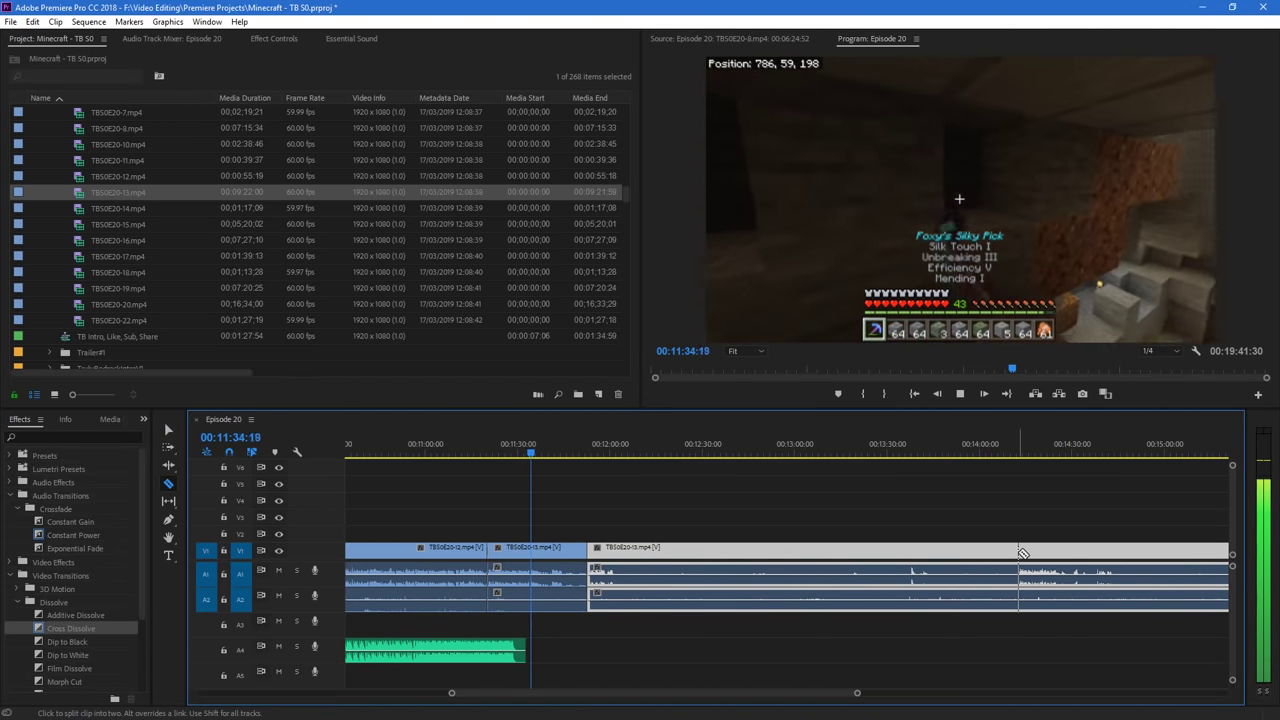
left_click(1019, 553)
key("v")
left_click_drag(1059, 555, 662, 567)
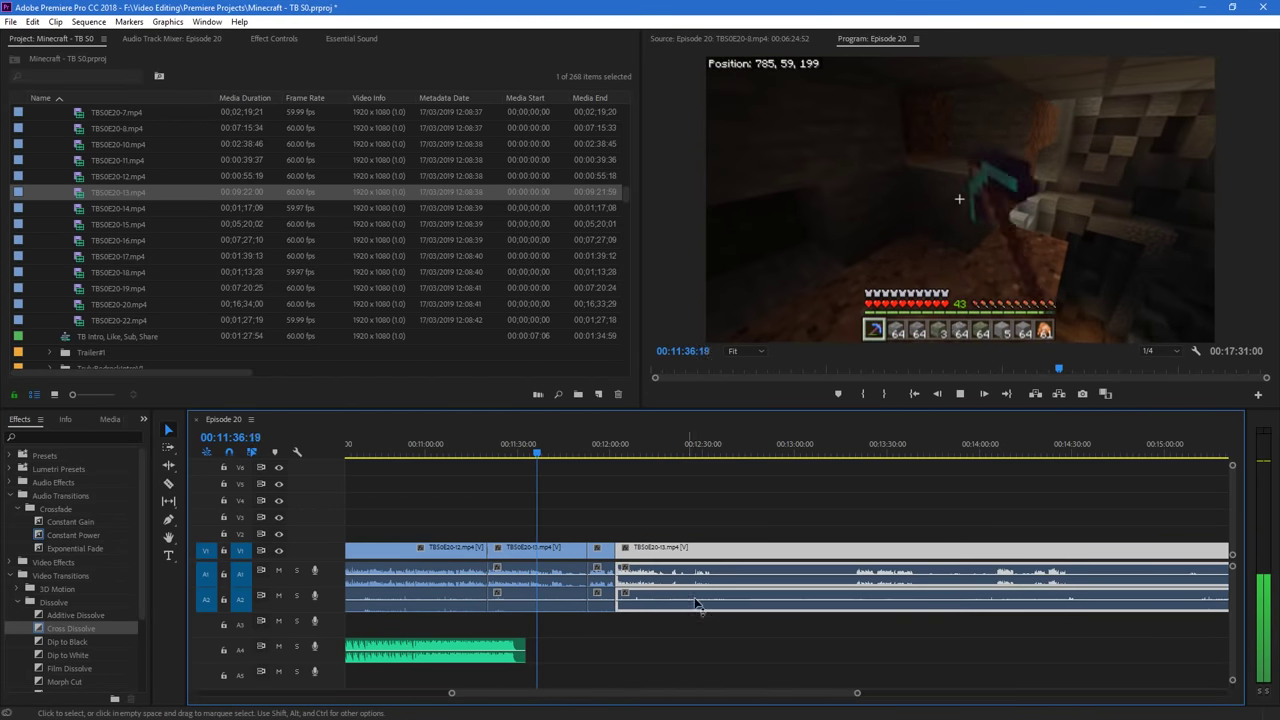
left_click_drag(857, 693, 710, 693)
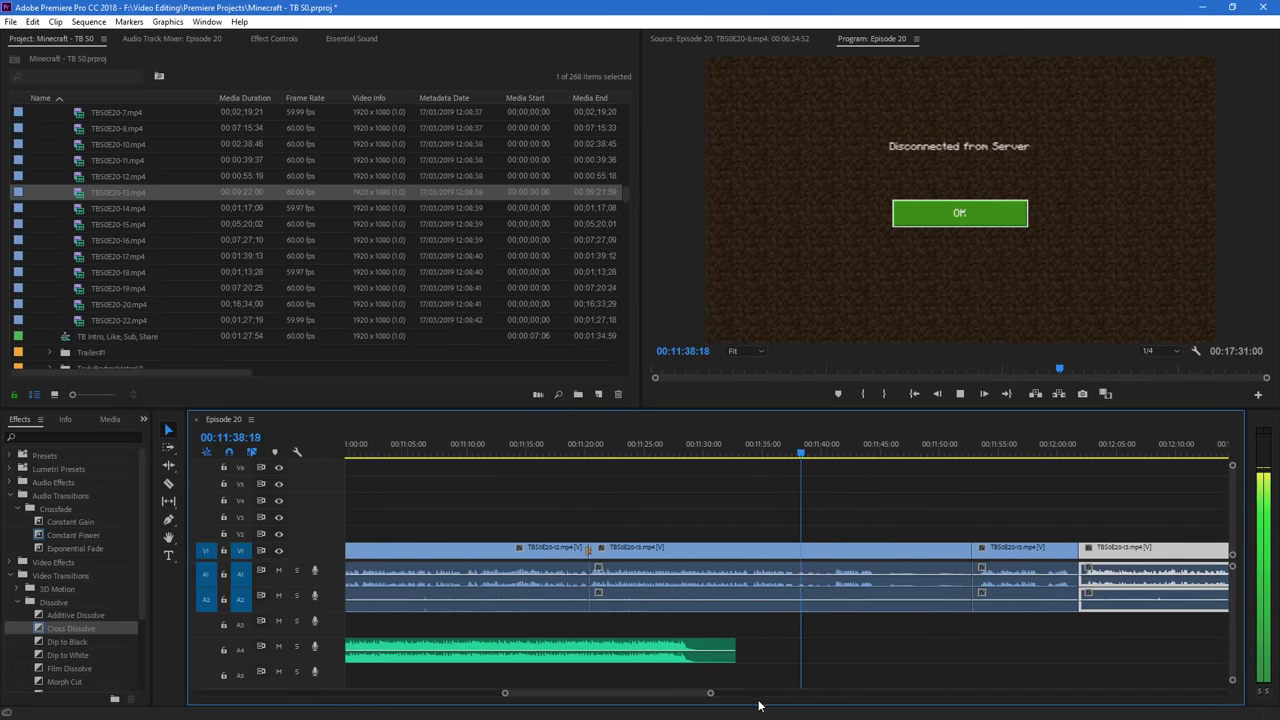
key("space")
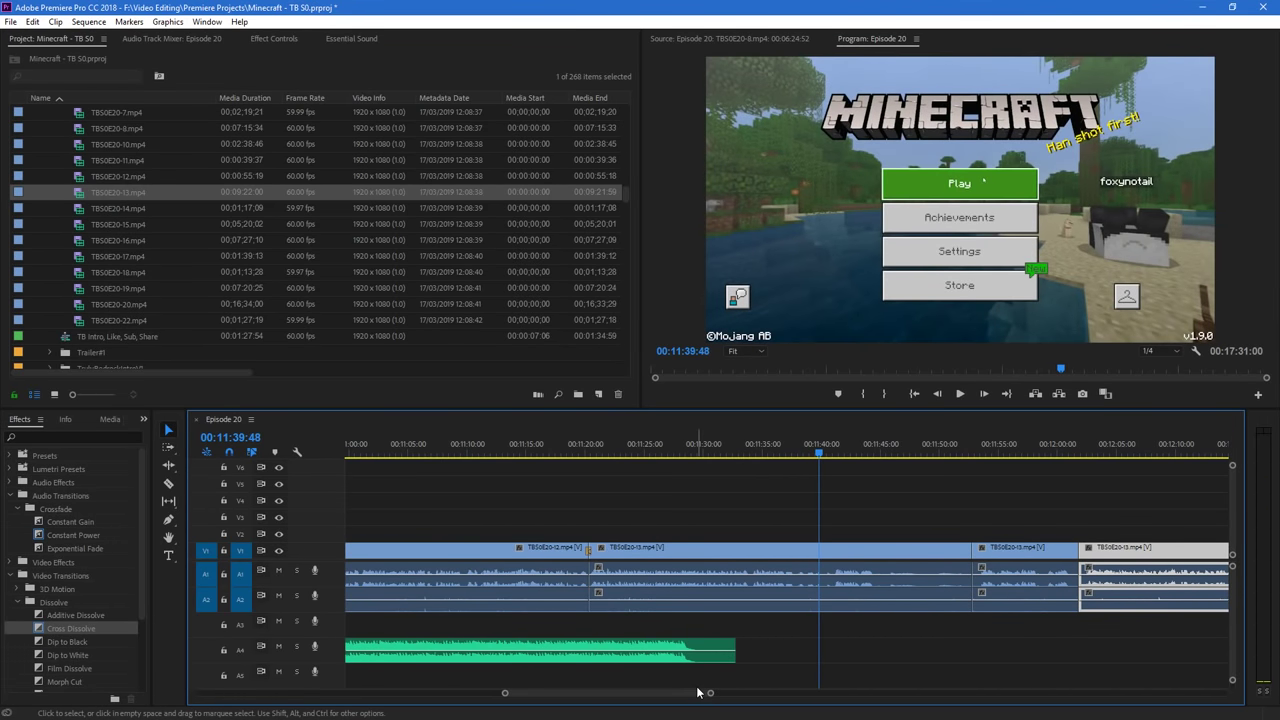
key("ctrl+s")
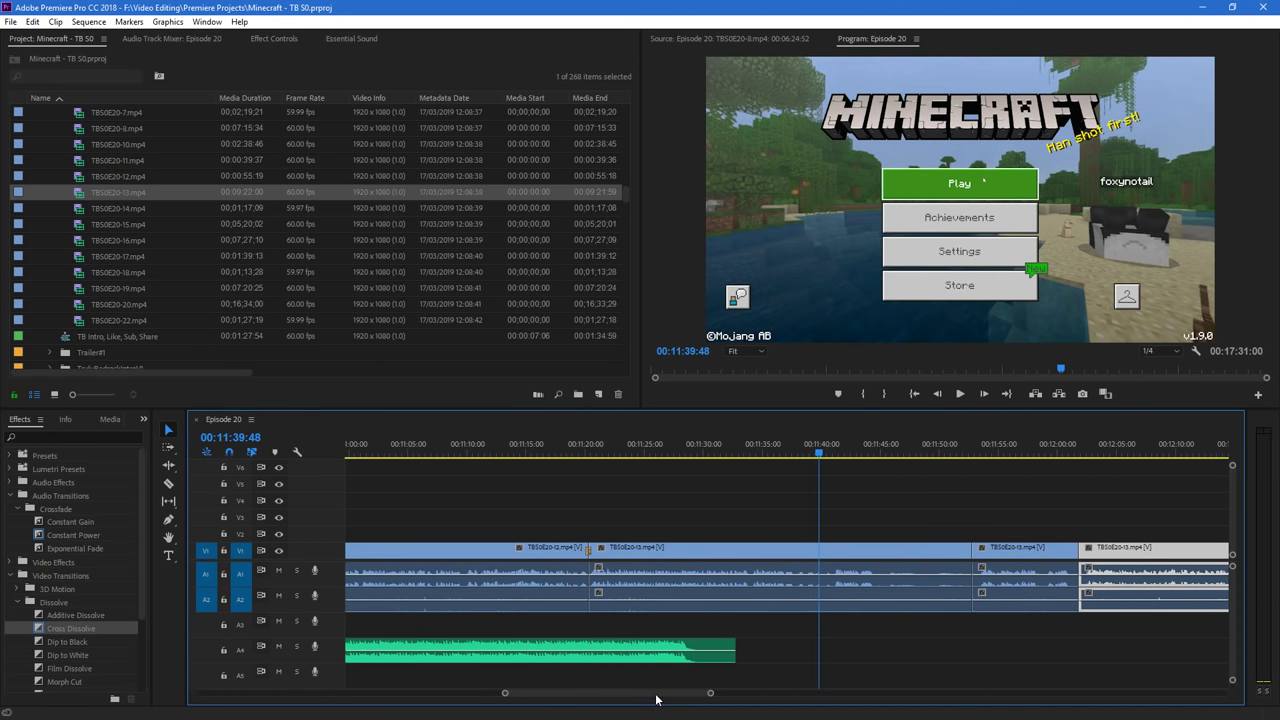
Play back the sequence to review the trimmed TBS0E20-13 edits
left_click_drag(656, 699, 665, 699)
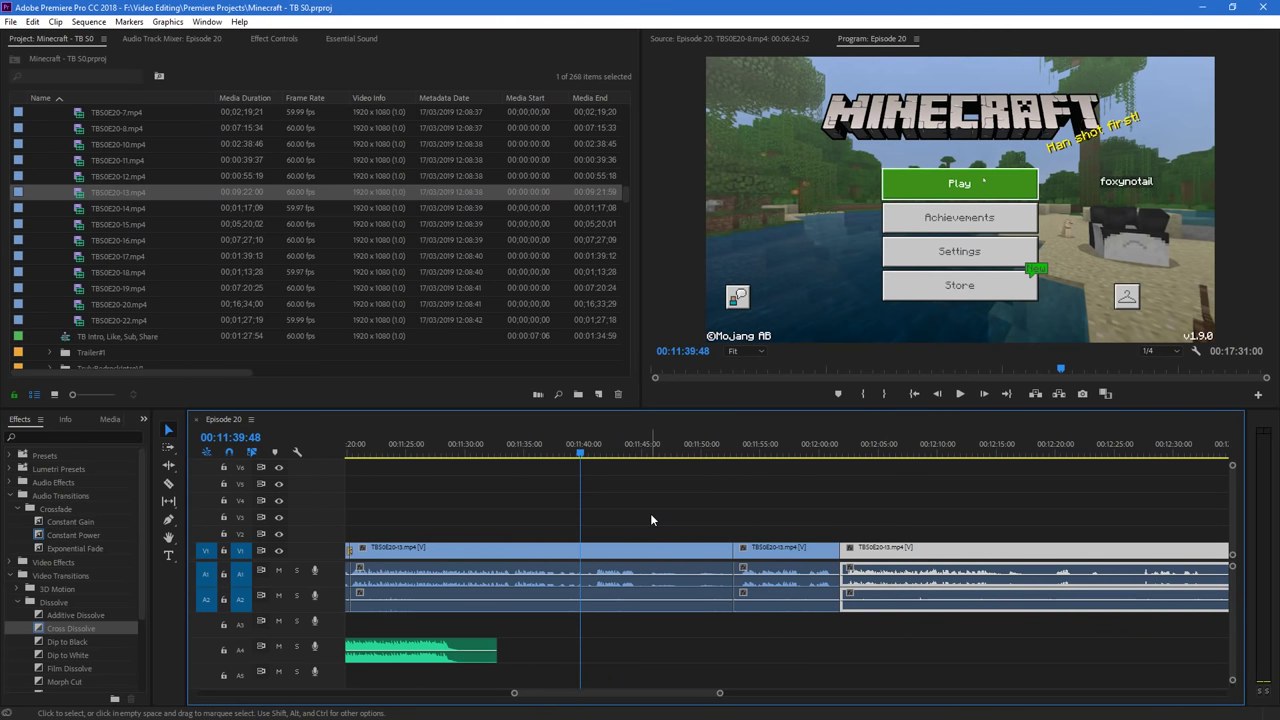
left_click_drag(719, 693, 793, 717)
scroll(637, 696, "down", 5)
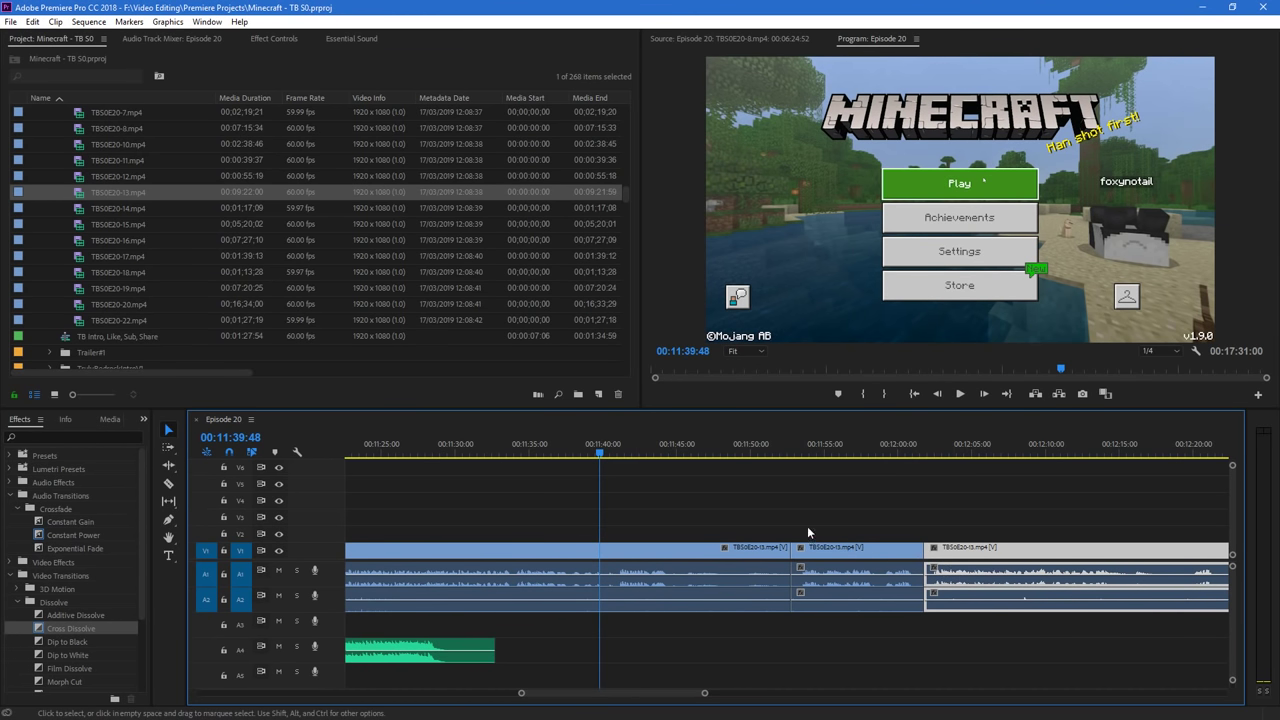
mouse_move(706, 693)
left_mouse_down()
mouse_move(808, 696)
mouse_move(716, 701)
left_mouse_up()
key("space")
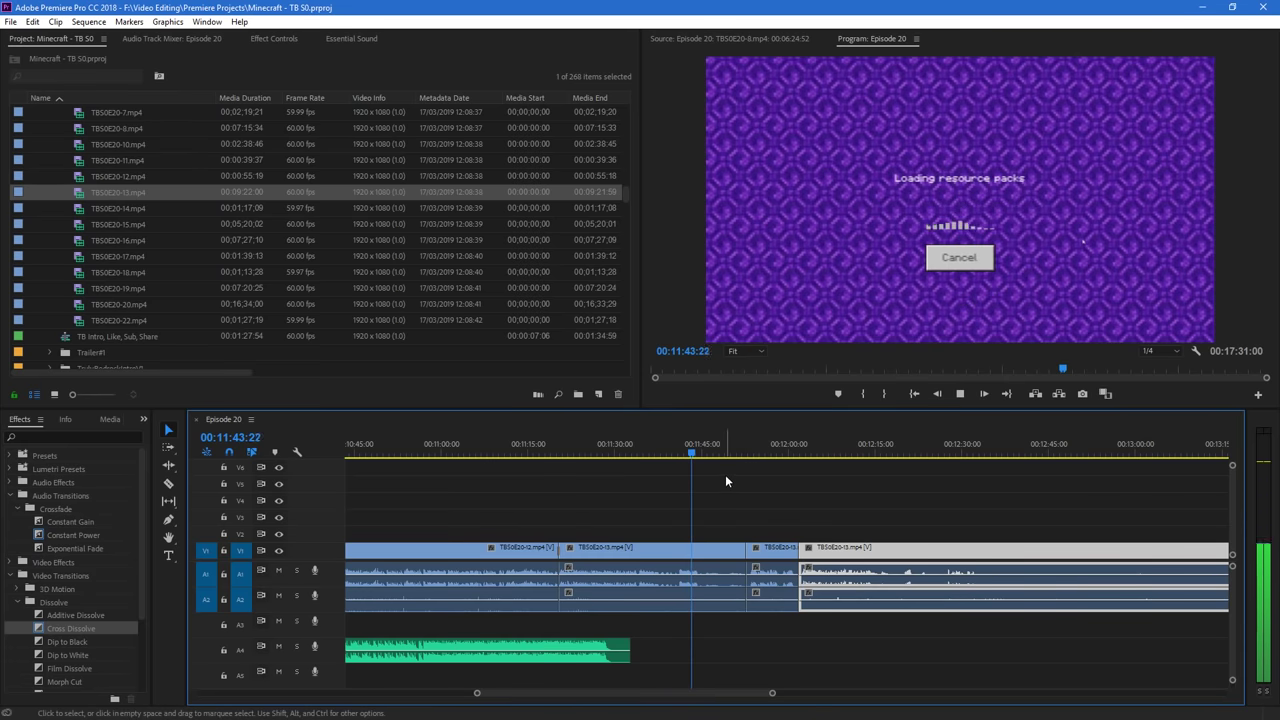
key("space")
Find the next cut point by playing from about 13:19 and 14:05, stopping at 14:09:13
key("c")
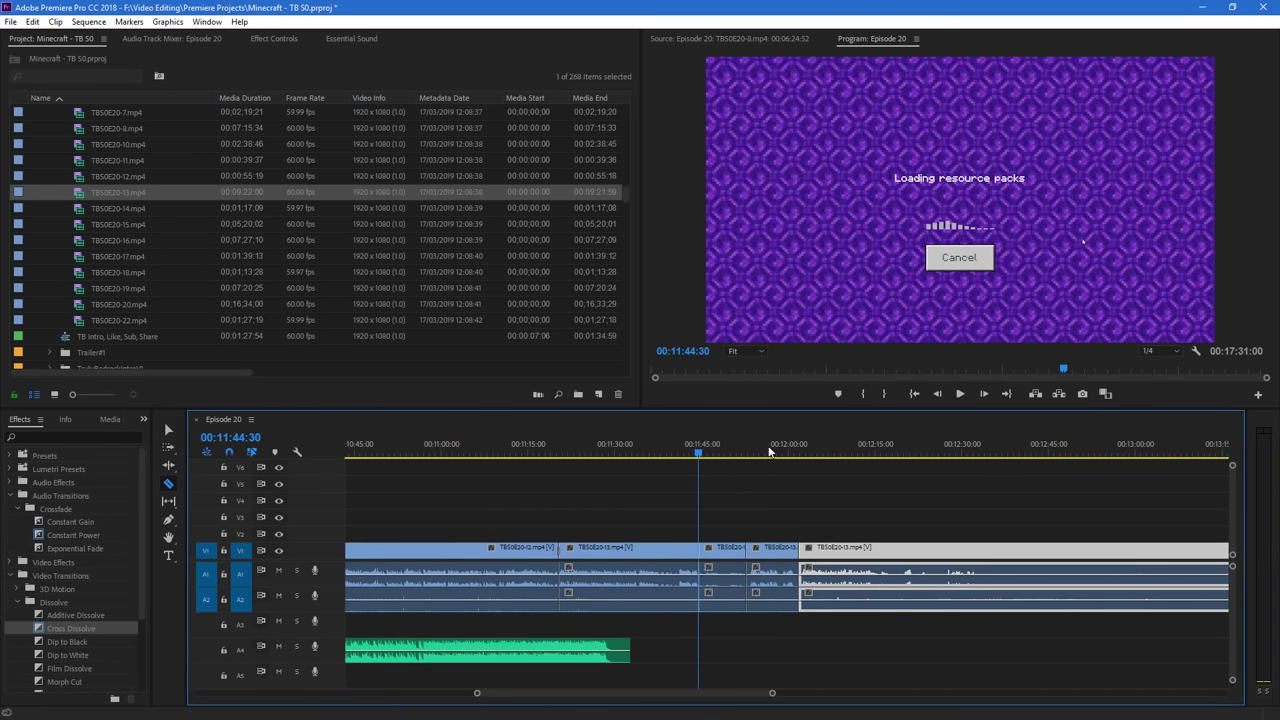
left_click_drag(744, 695, 764, 695)
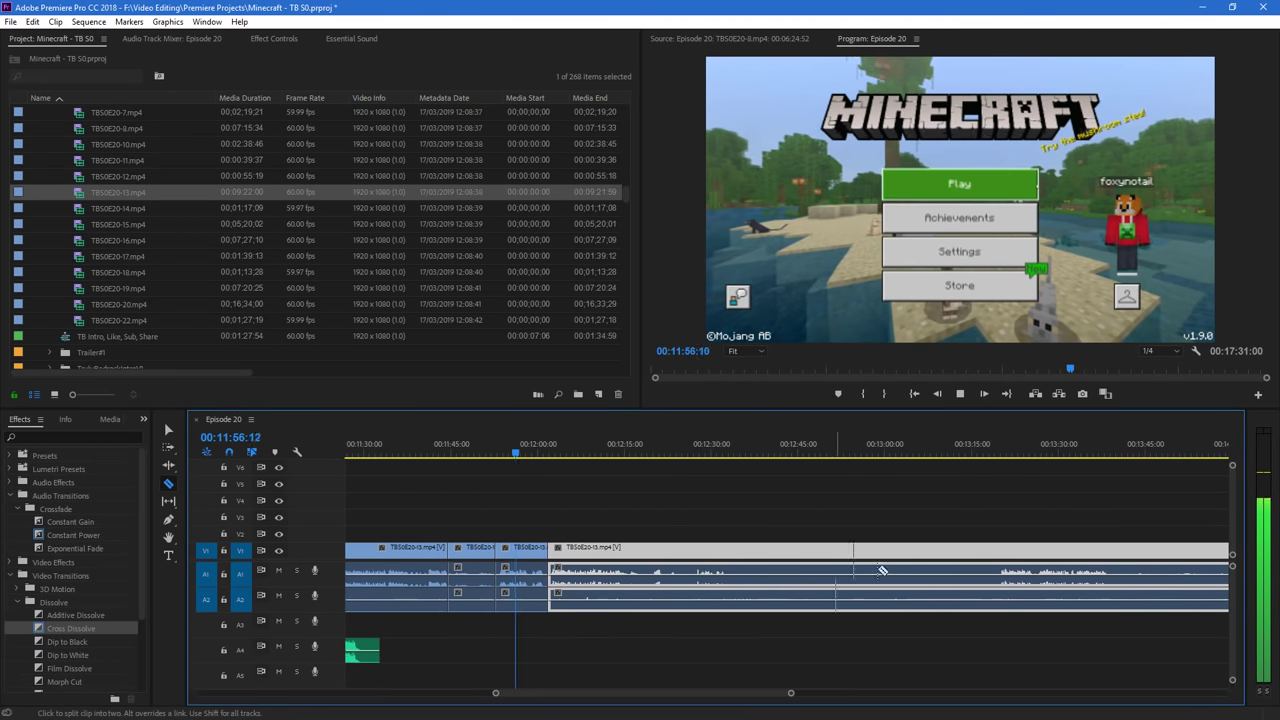
left_click(996, 445)
key("space")
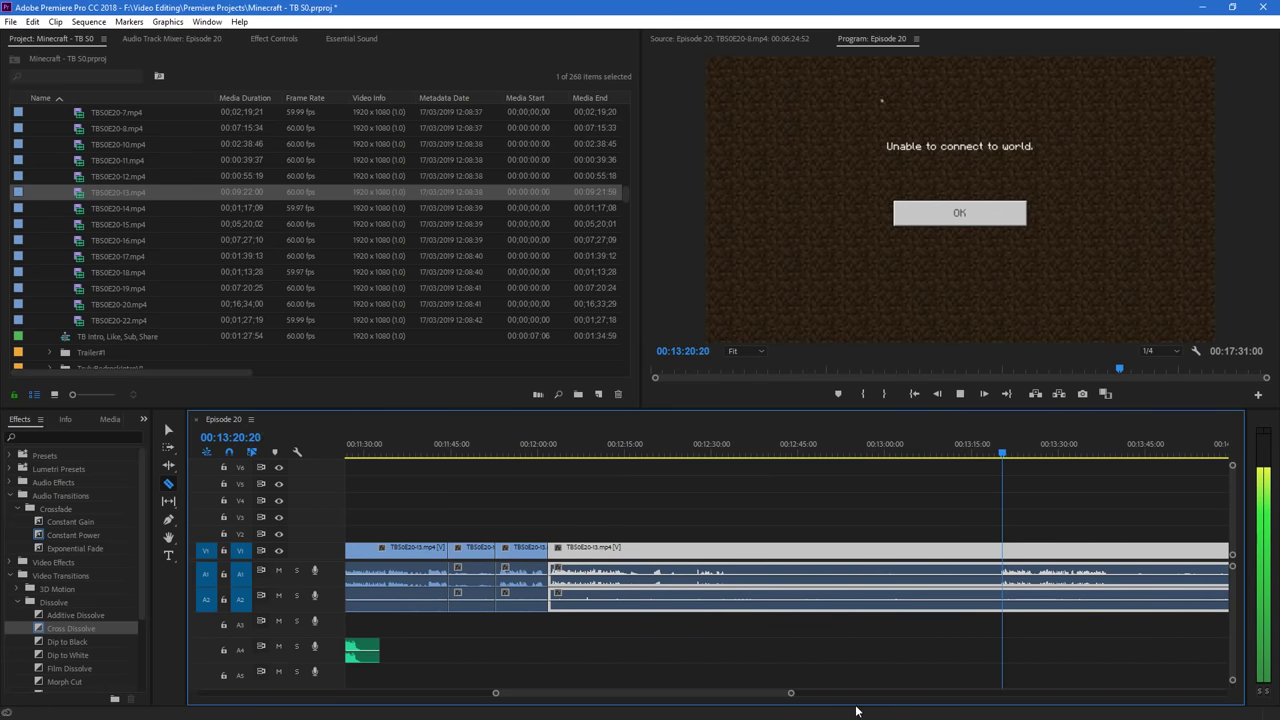
scroll(793, 694, "down", 5)
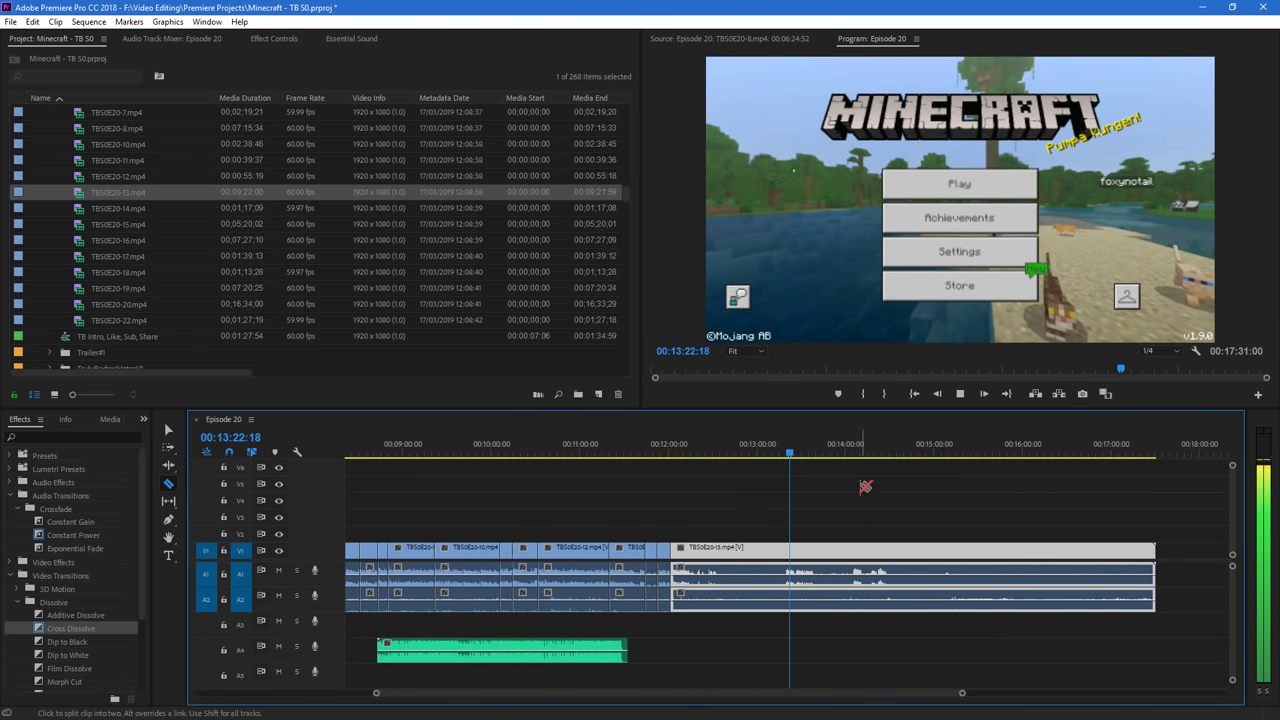
left_click(853, 446)
key("space")
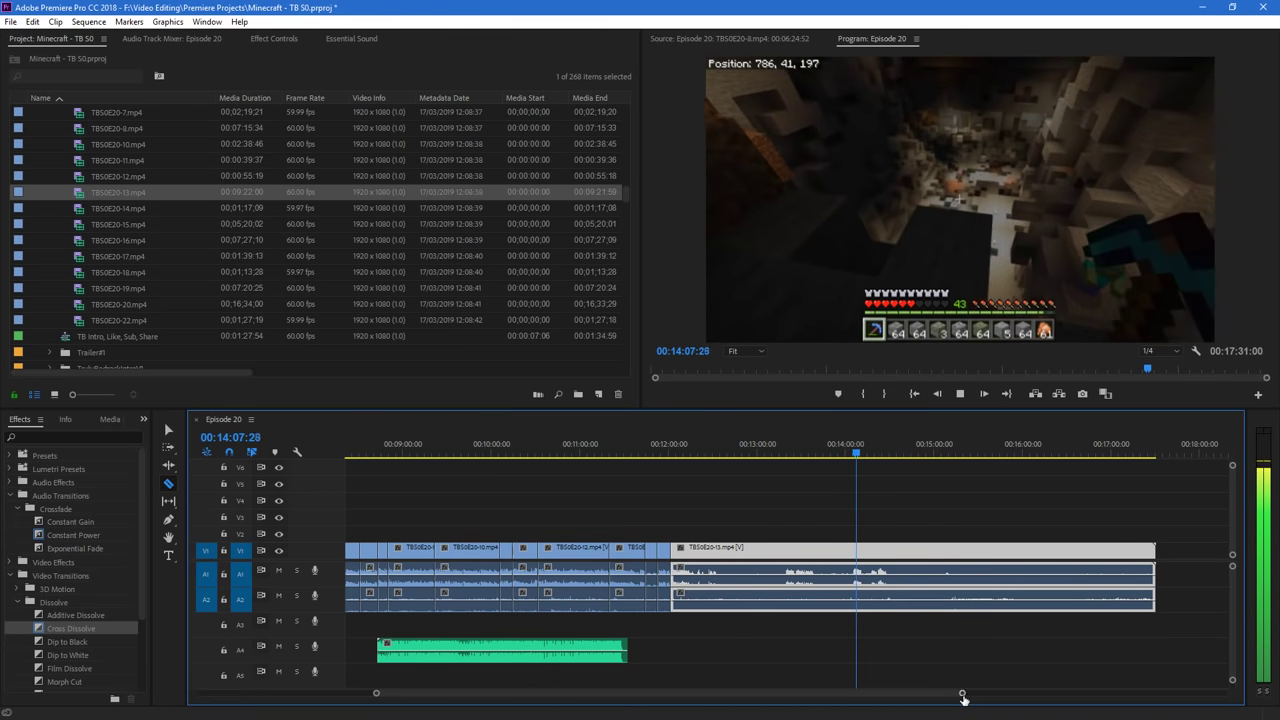
scroll(841, 703, "up", 3)
left_click_drag(842, 704, 750, 704)
key("space")
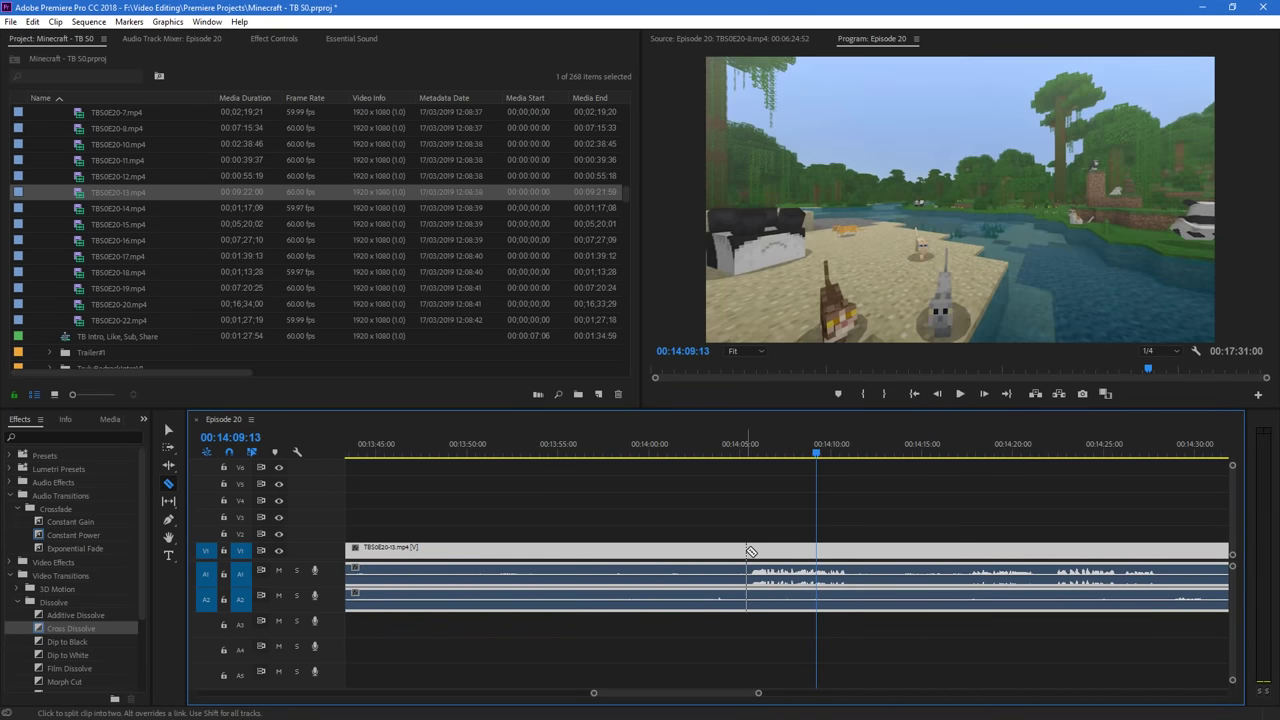
Split at about 14:09, delete the unwanted section, close the gap, and save the project
left_click(746, 549)
key("v")
scroll(920, 697, "down", 10)
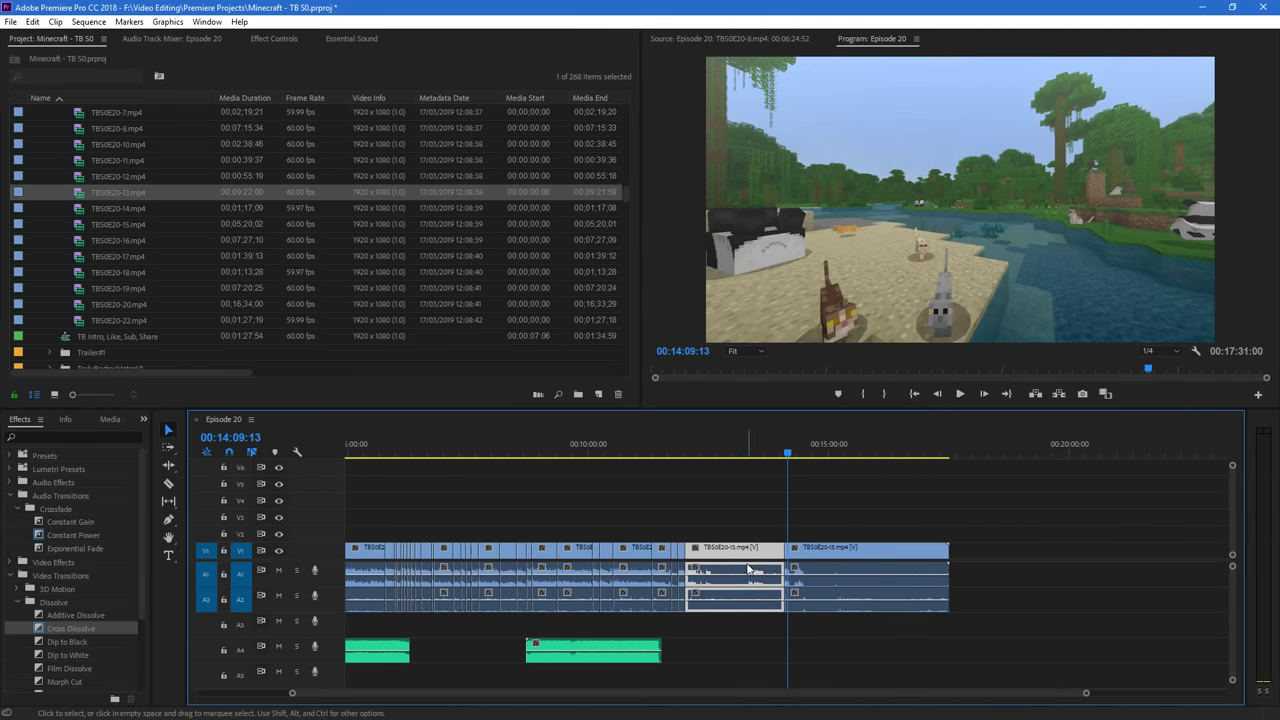
key("Delete")
left_click_drag(840, 568, 740, 570)
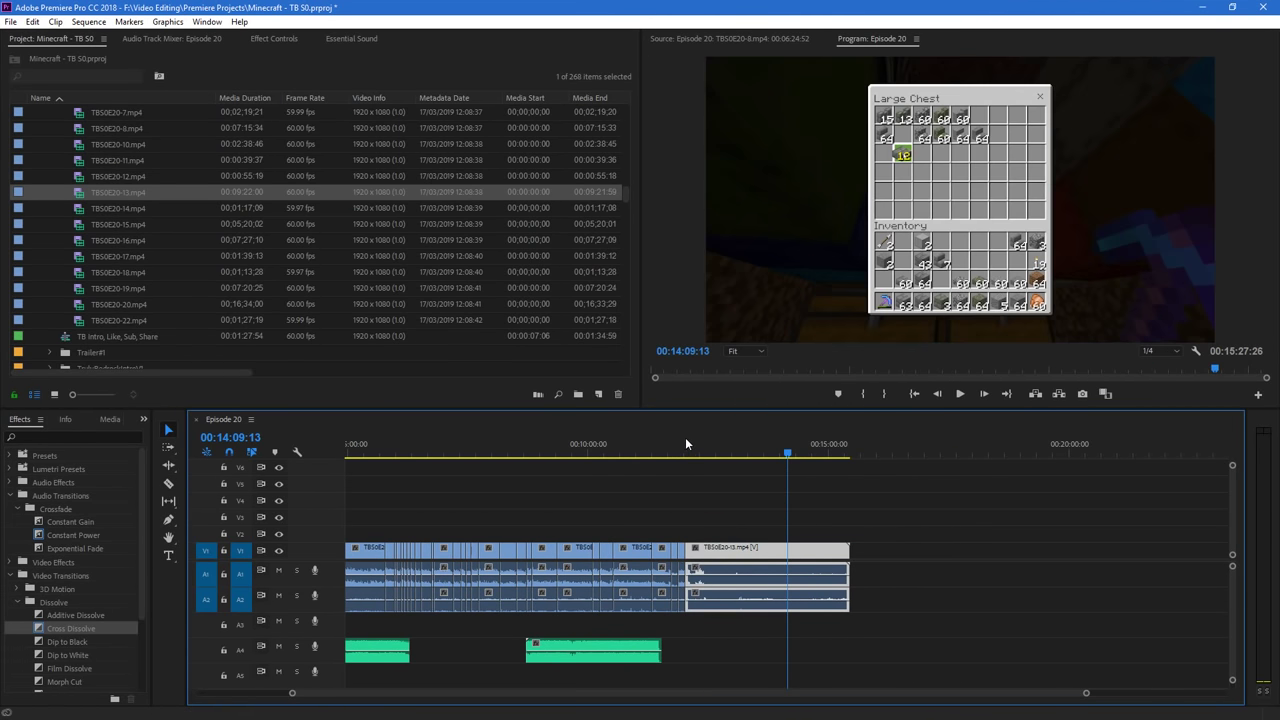
left_click(686, 440)
scroll(1080, 700, "up", 8)
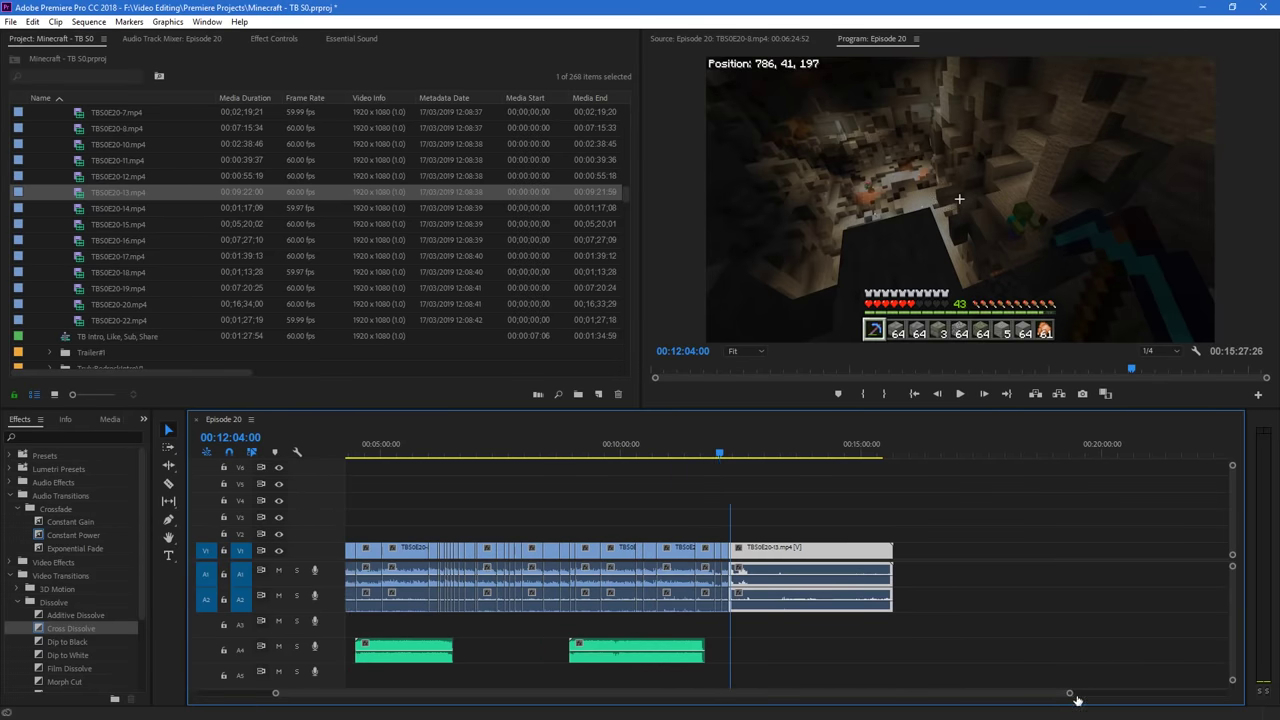
scroll(824, 700, "up", 5)
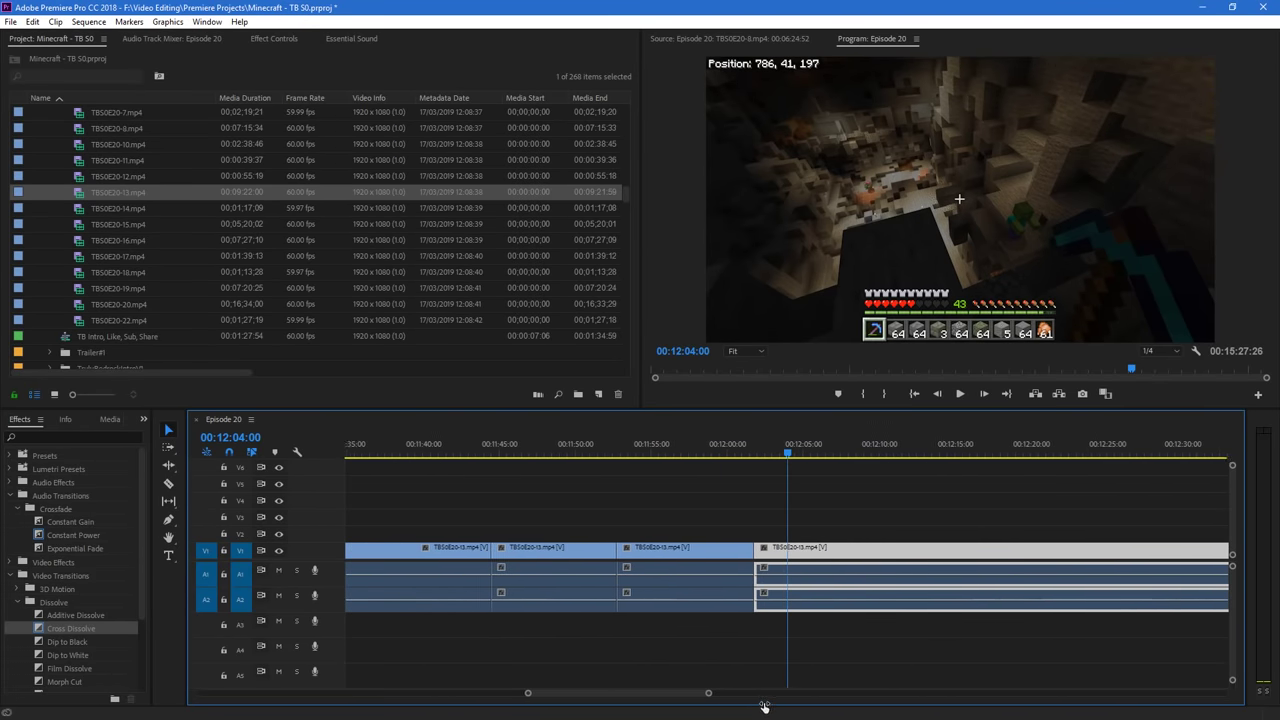
key("ctrl+s")
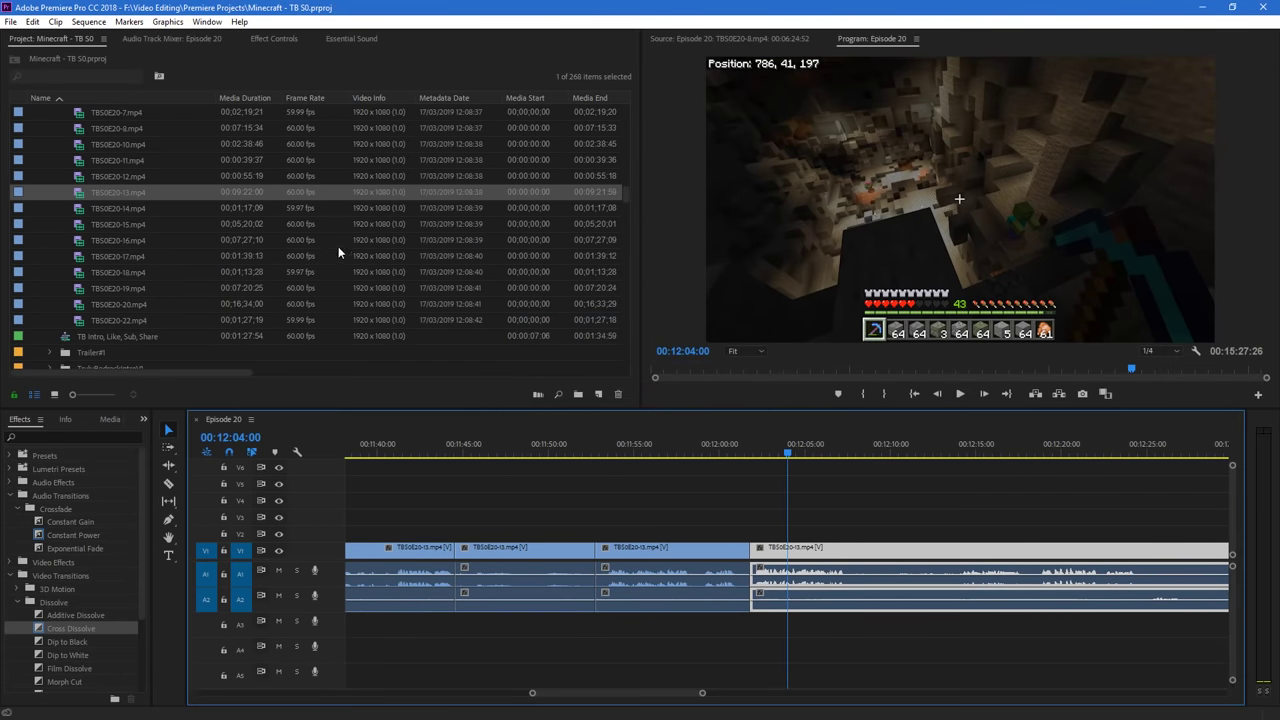
scroll(338, 246, "down", 10)
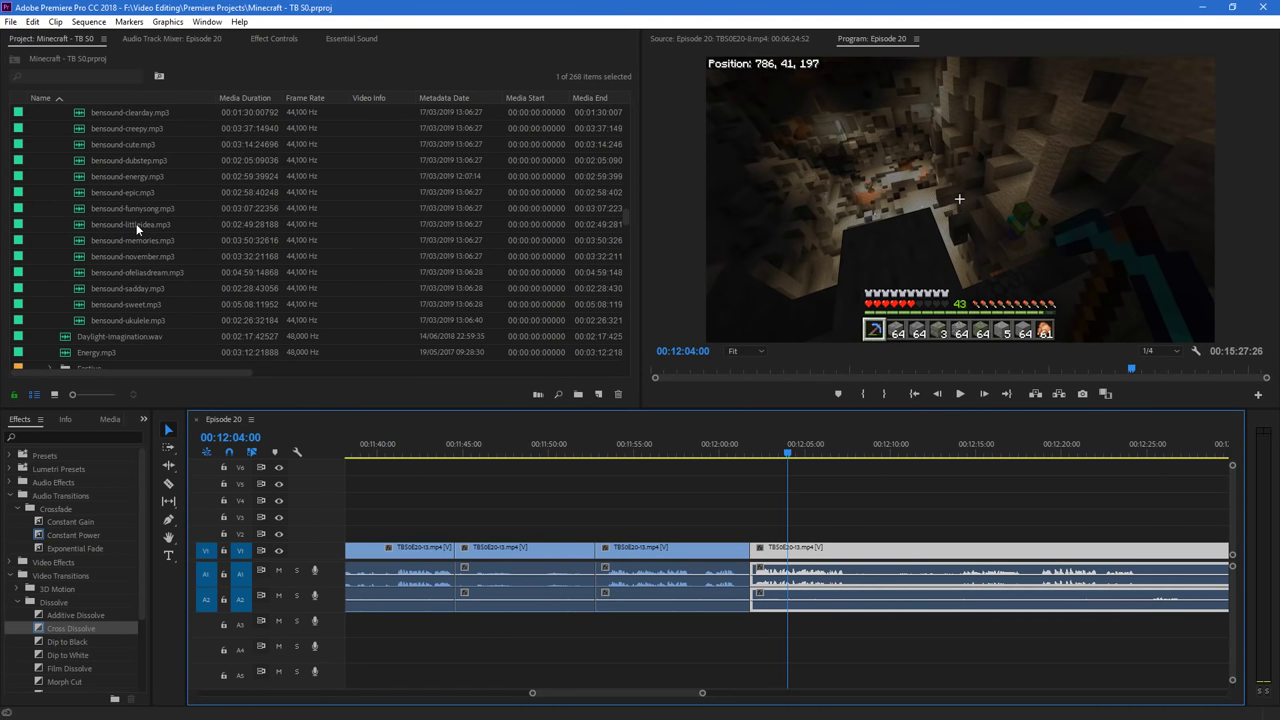
Place bensound-funnysong.mp3 on track A4 at the 12:02 edit and preview it from about 11:55
left_click_drag(95, 210, 764, 650)
left_click(707, 444)
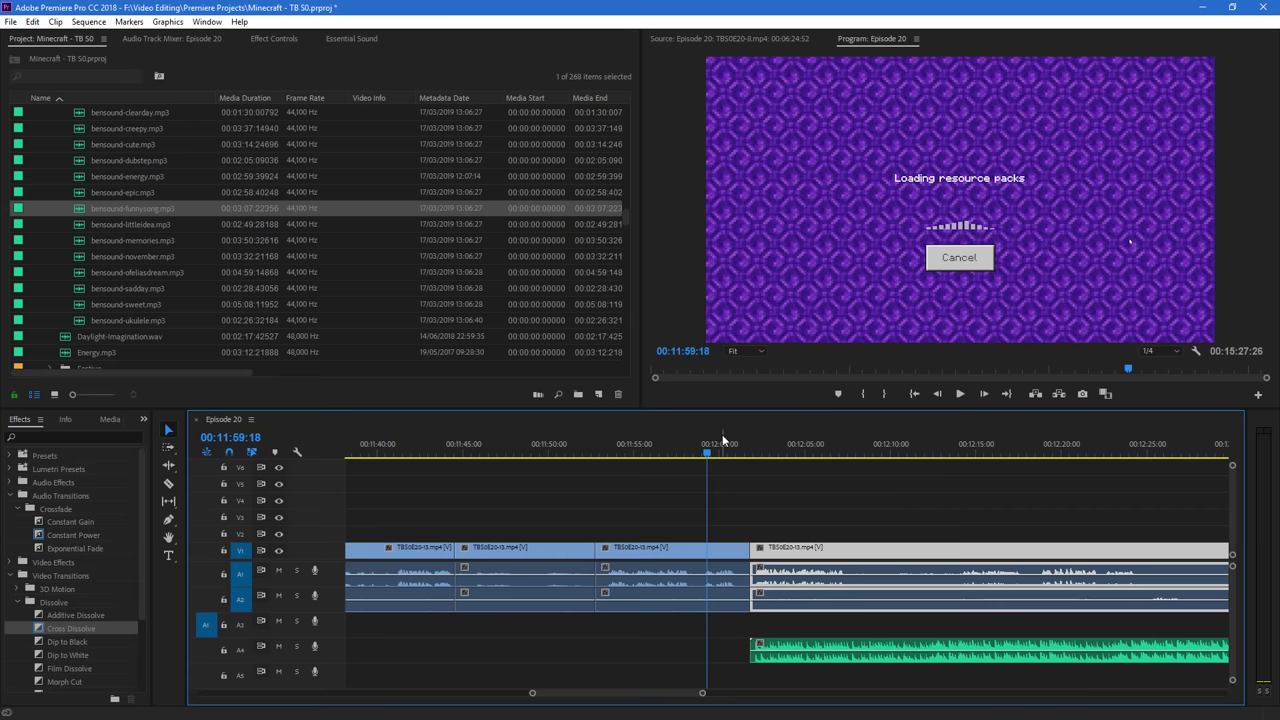
left_click_drag(706, 694, 1119, 712)
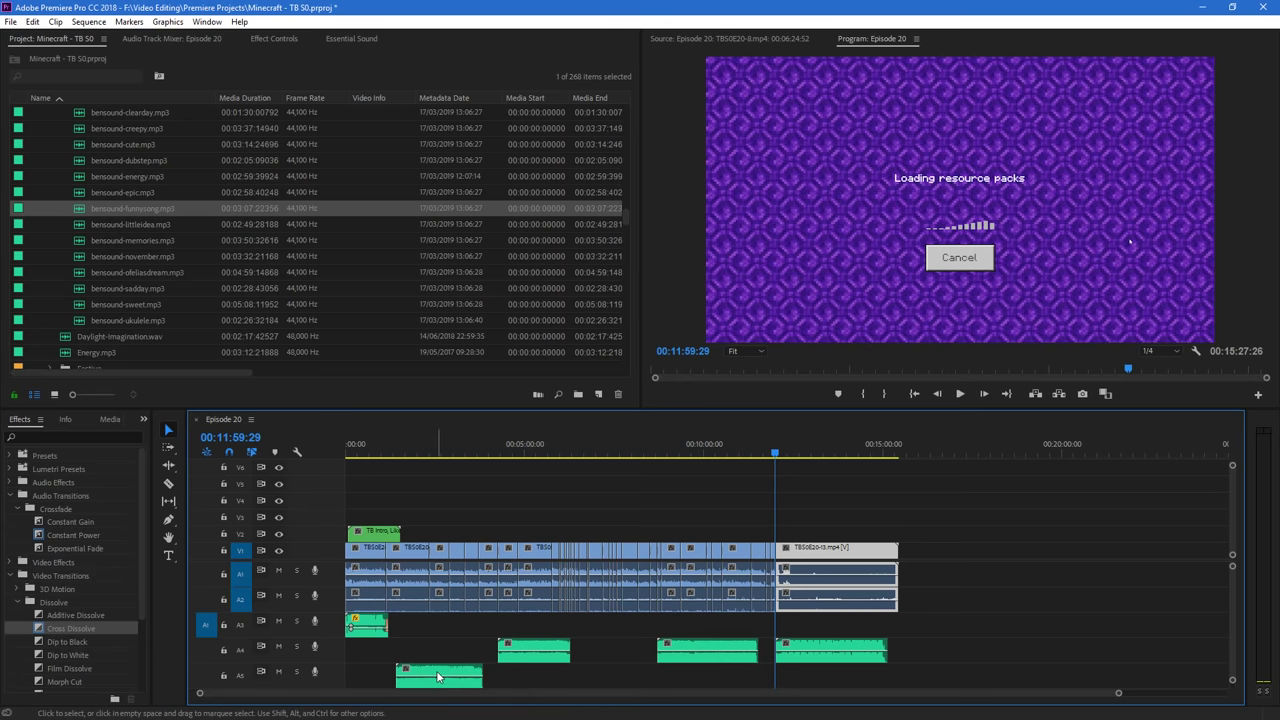
left_click(773, 451)
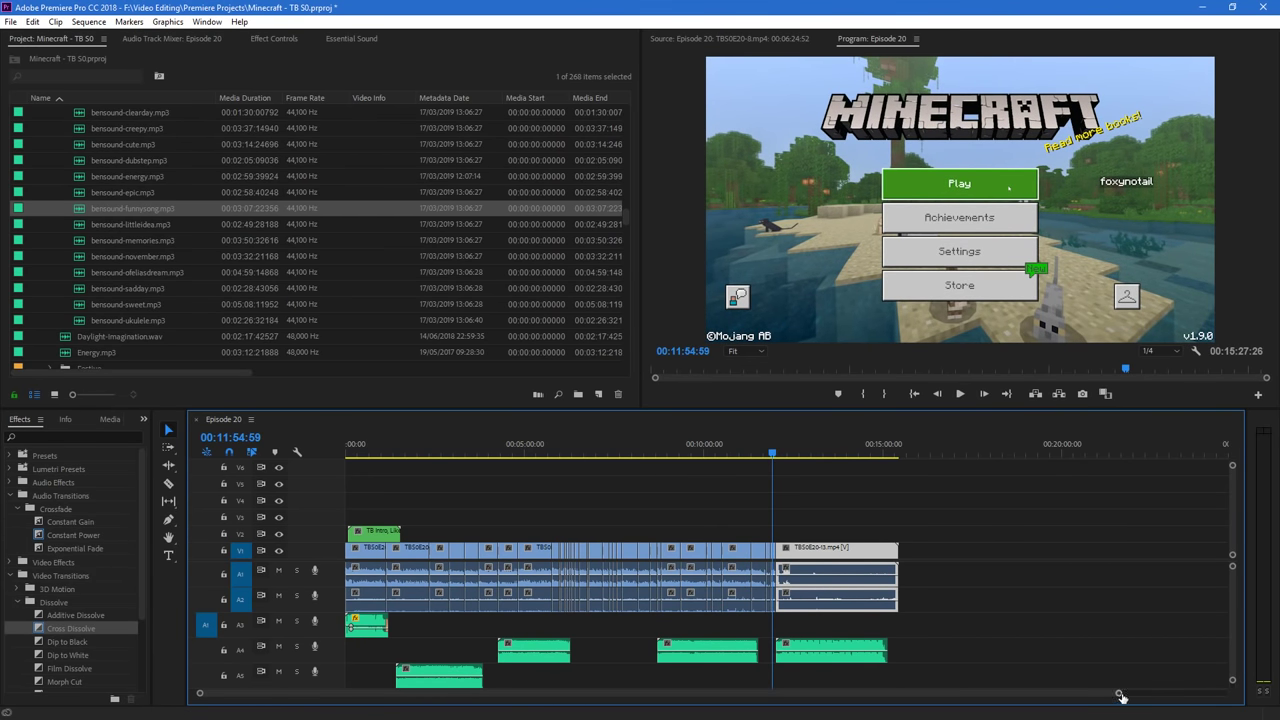
left_click_drag(1121, 697, 746, 699)
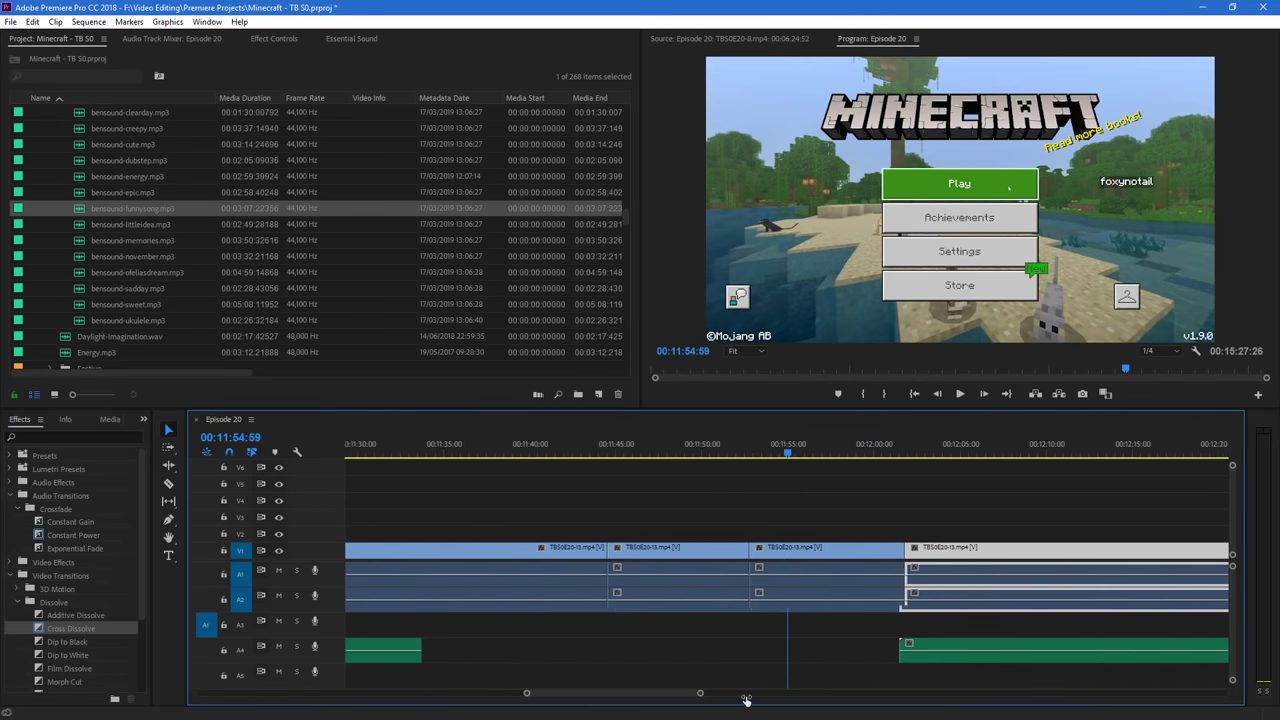
key("space")
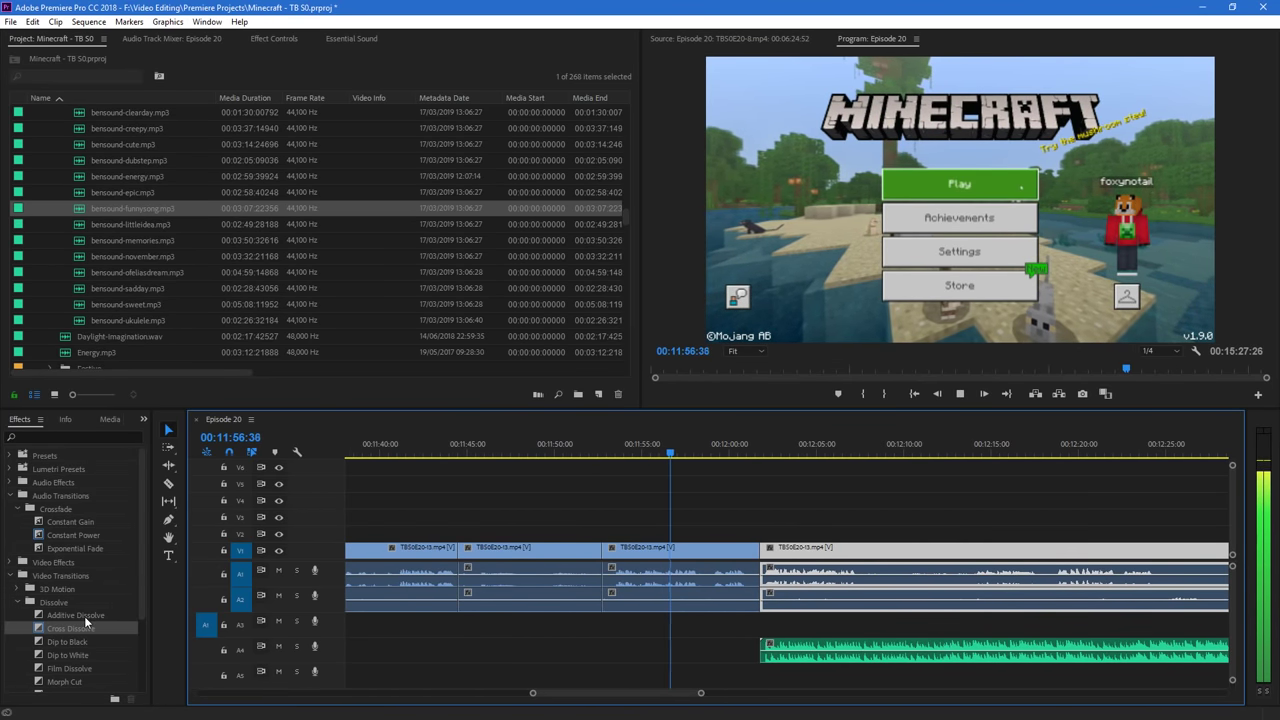
Slide the right clip left over the previous clip's end and put a Cross Dissolve on the V1 edit
key("space")
key("c")
key("v")
left_click_drag(800, 563, 787, 577)
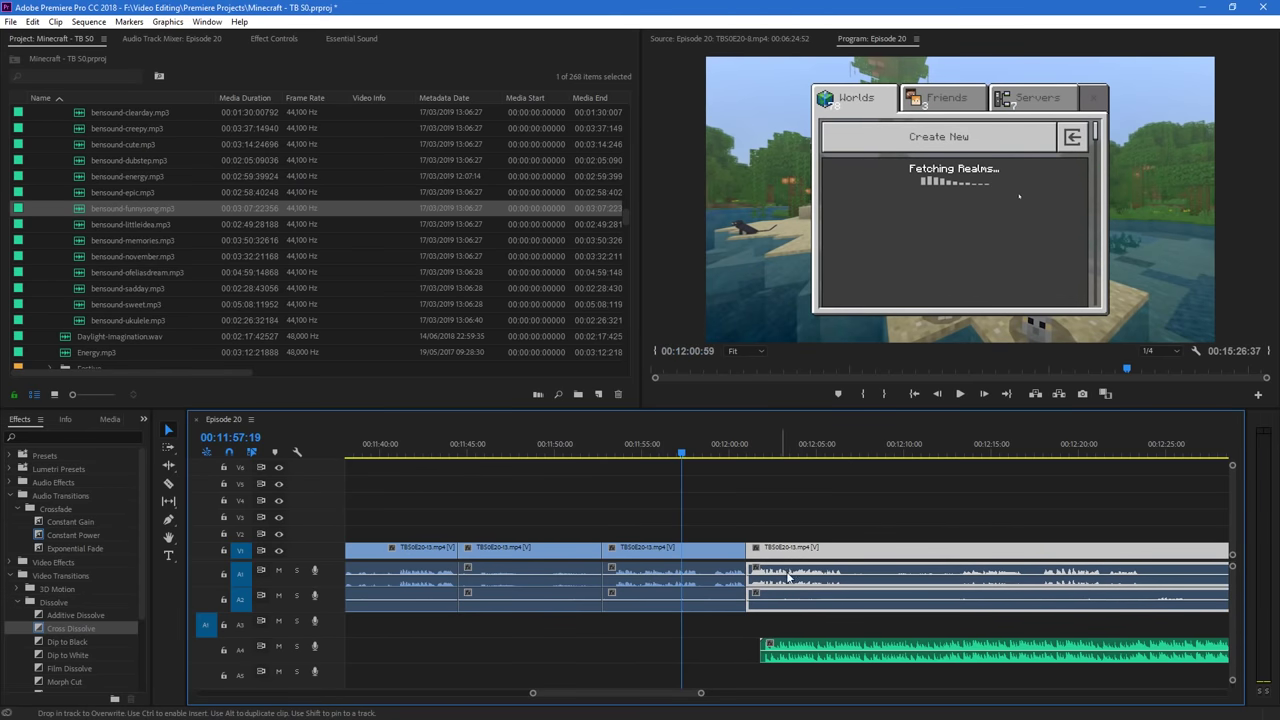
left_click_drag(815, 650, 696, 653)
key("ctrl+z")
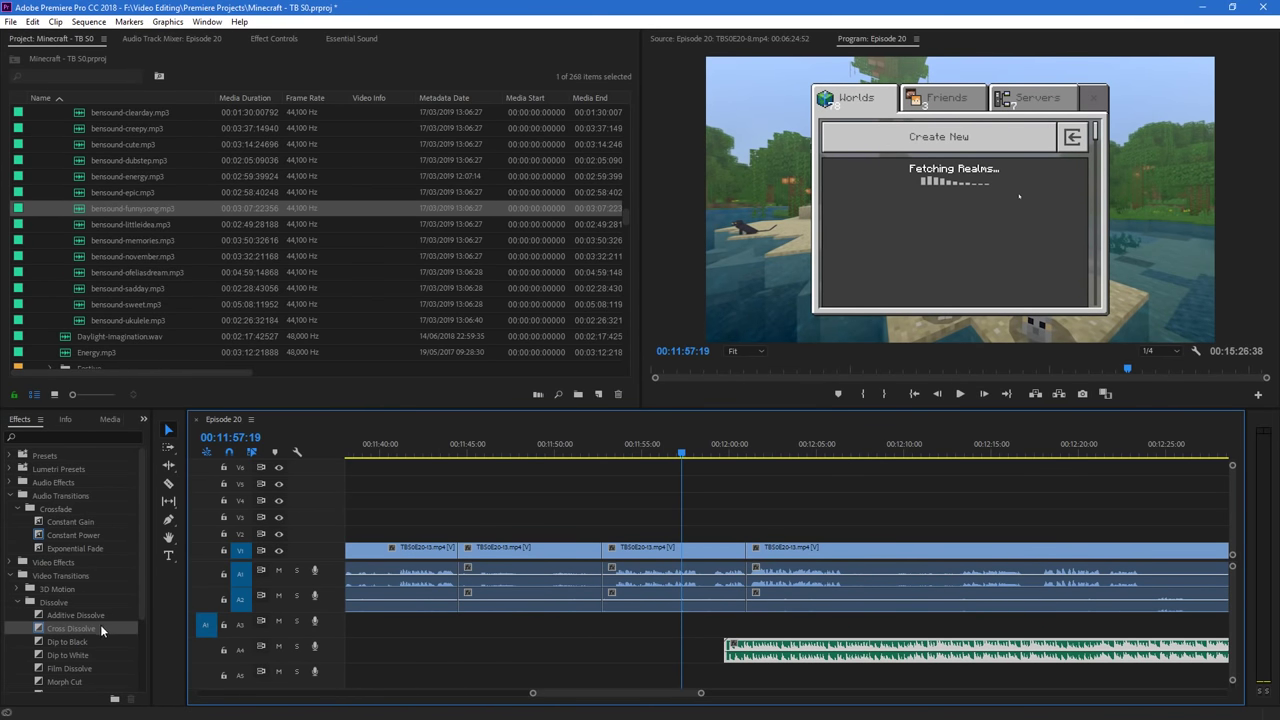
left_click_drag(101, 630, 658, 552)
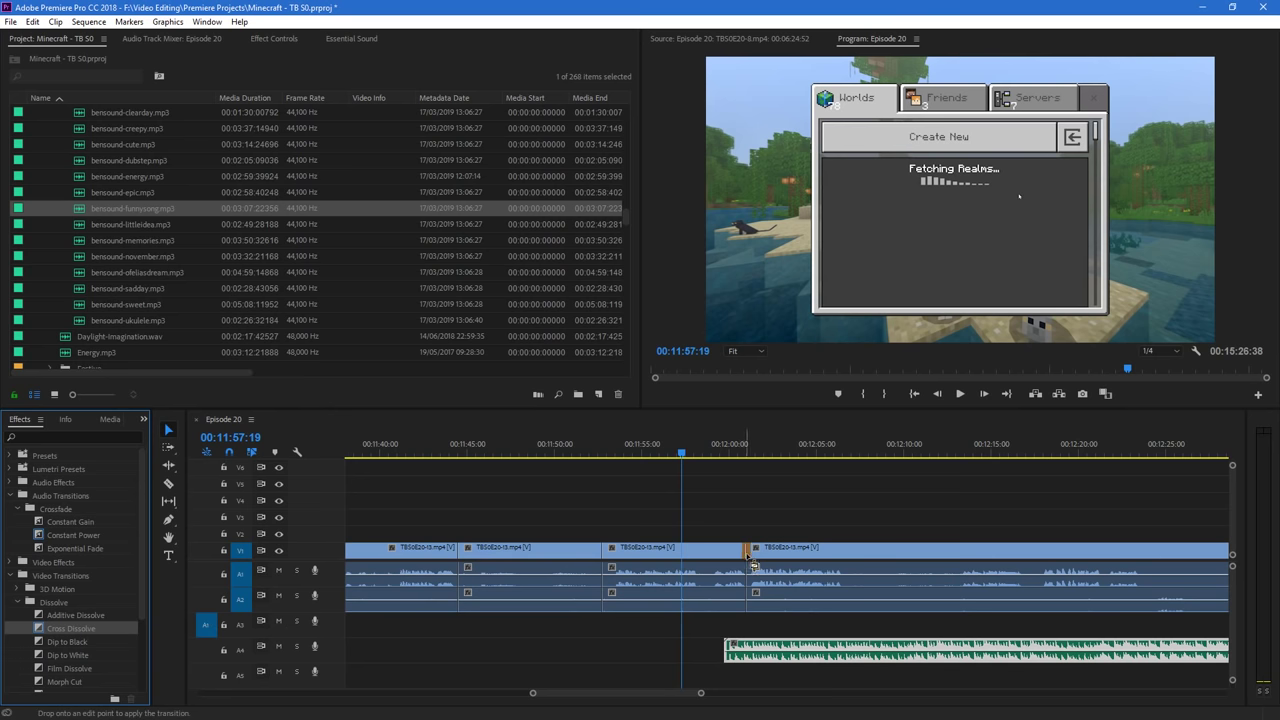
left_click_drag(752, 563, 748, 553)
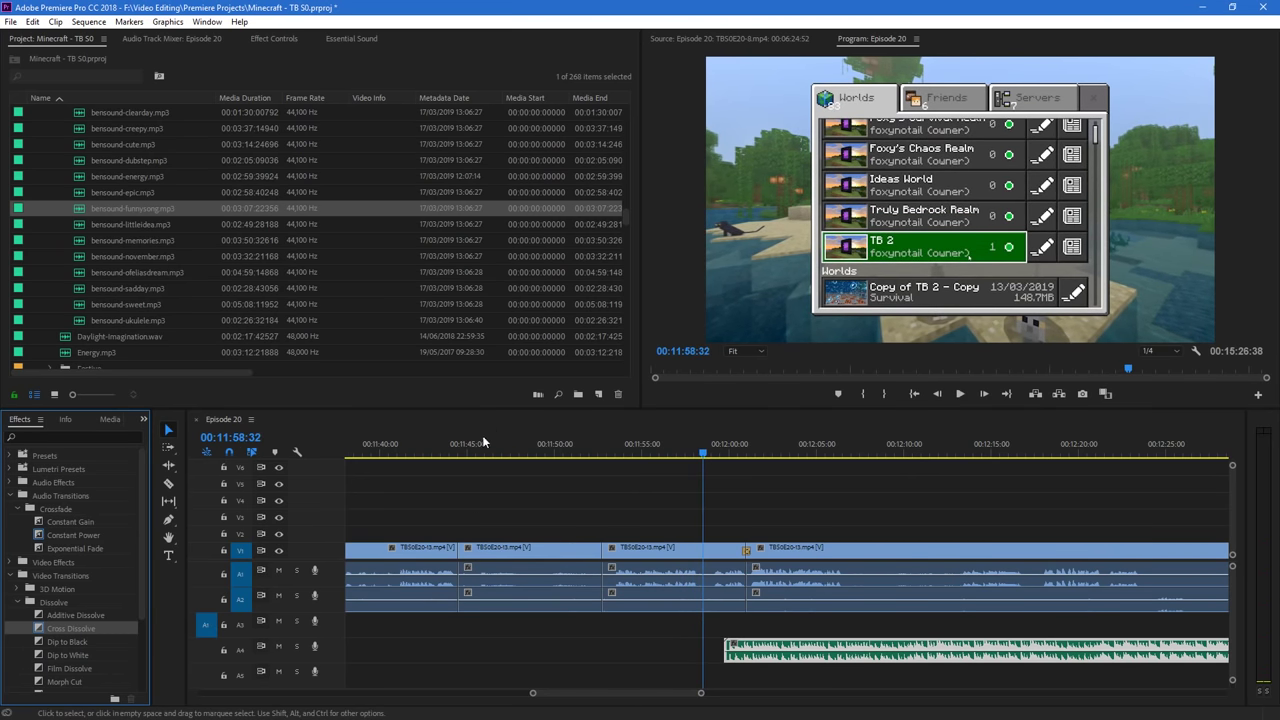
left_click(475, 440)
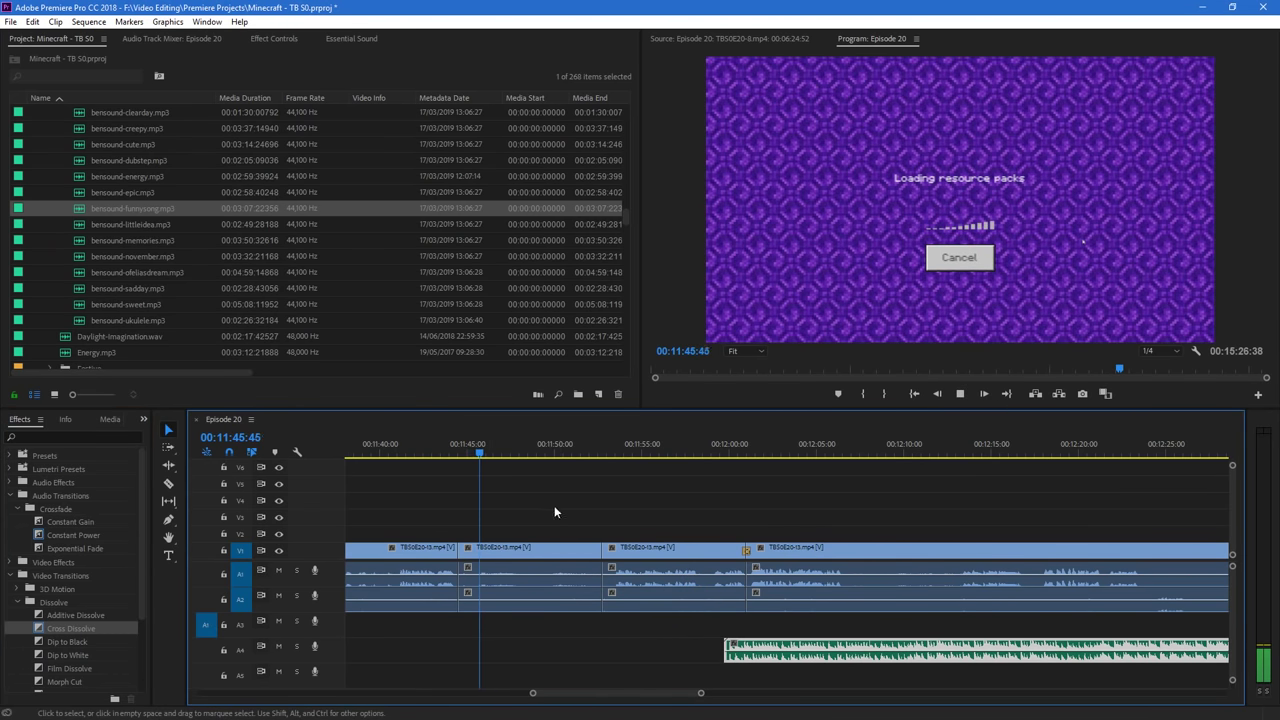
Shift the two latest clips left and move the A4 music to start around 11:45, then preview
left_click_drag(688, 506, 800, 566)
left_click_drag(657, 552, 513, 560)
left_click_drag(773, 643, 492, 645)
left_click(430, 450)
key("space")
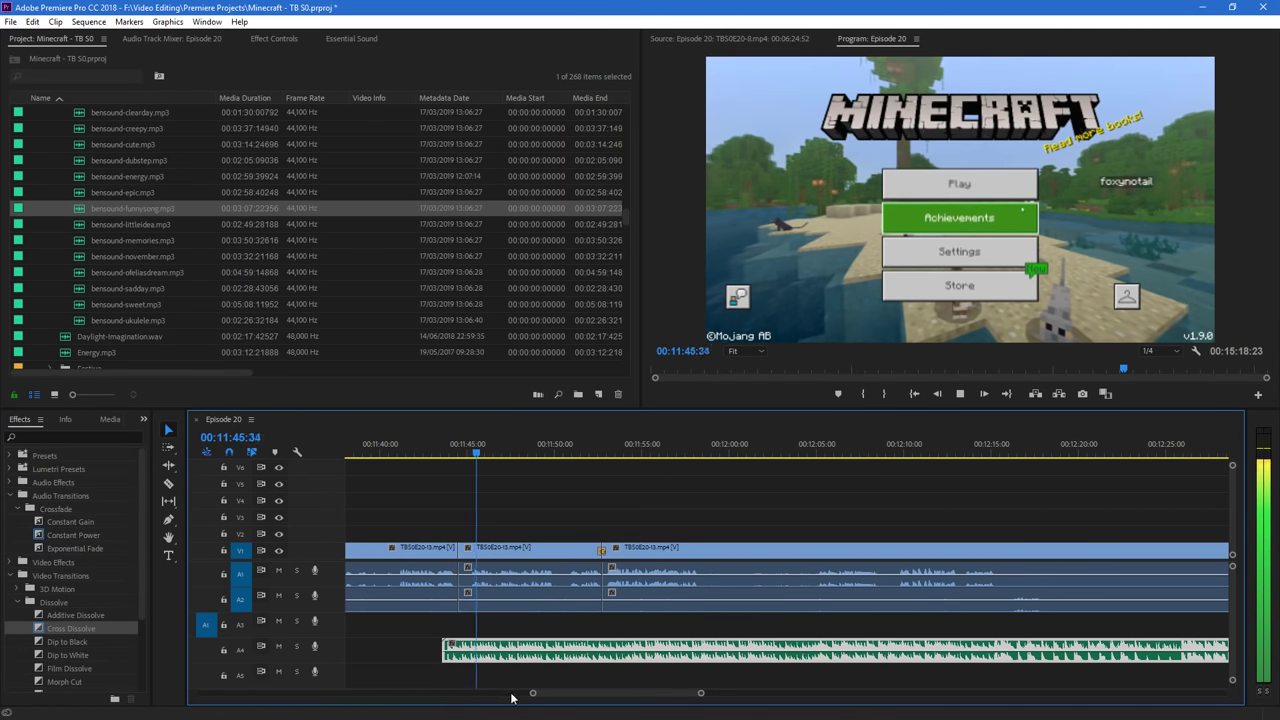
left_click_drag(700, 695, 671, 696)
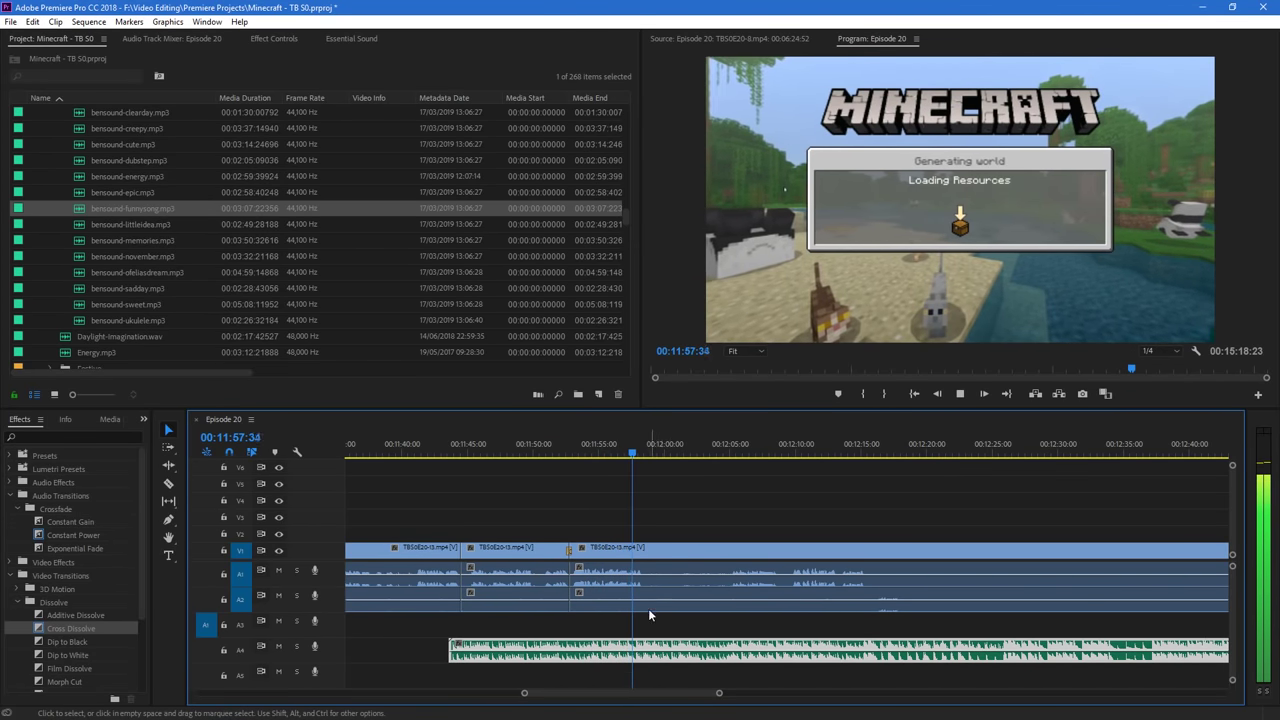
Pull the next clip left to the previous edit point and add a Cross Dissolve there
left_click(744, 446)
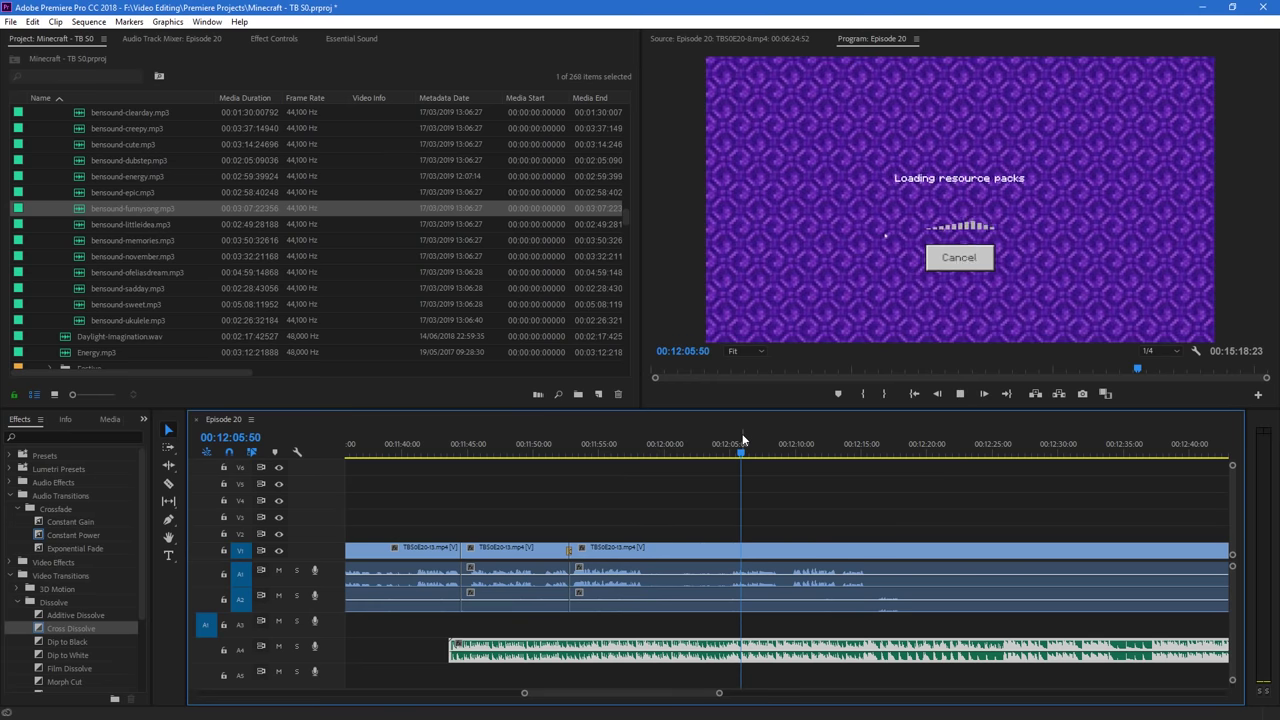
left_click(785, 446)
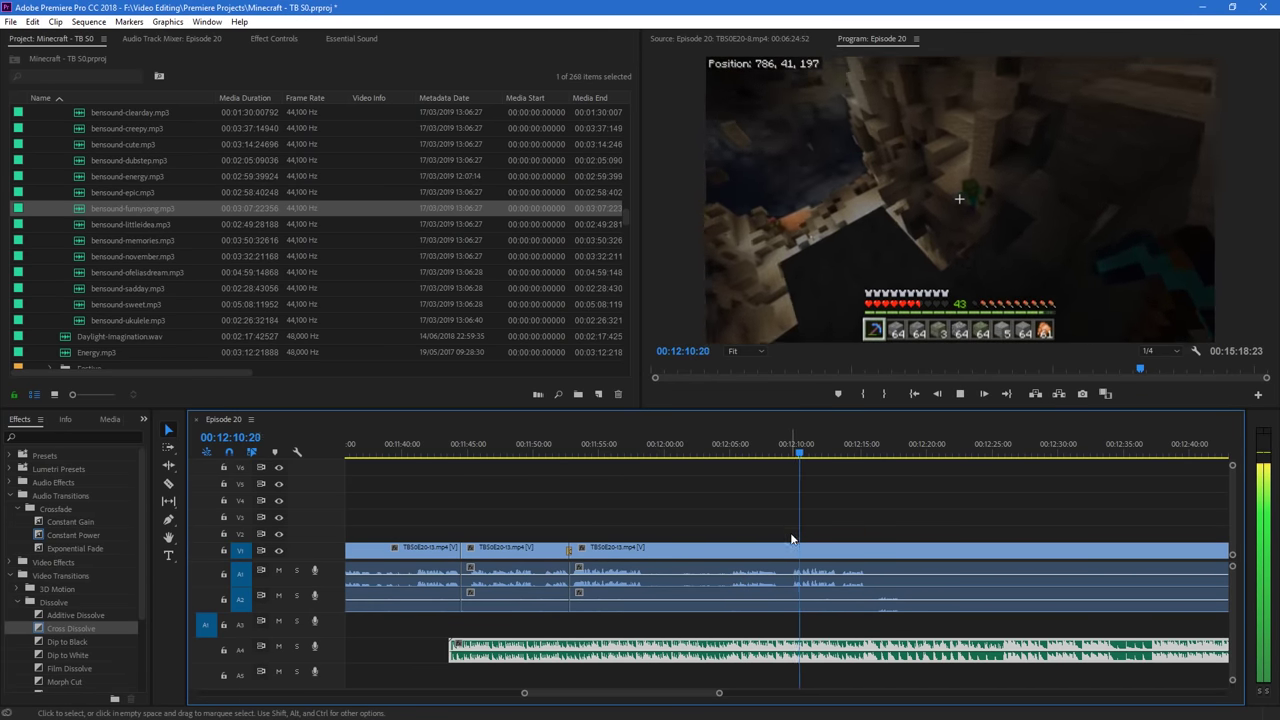
left_click(613, 450)
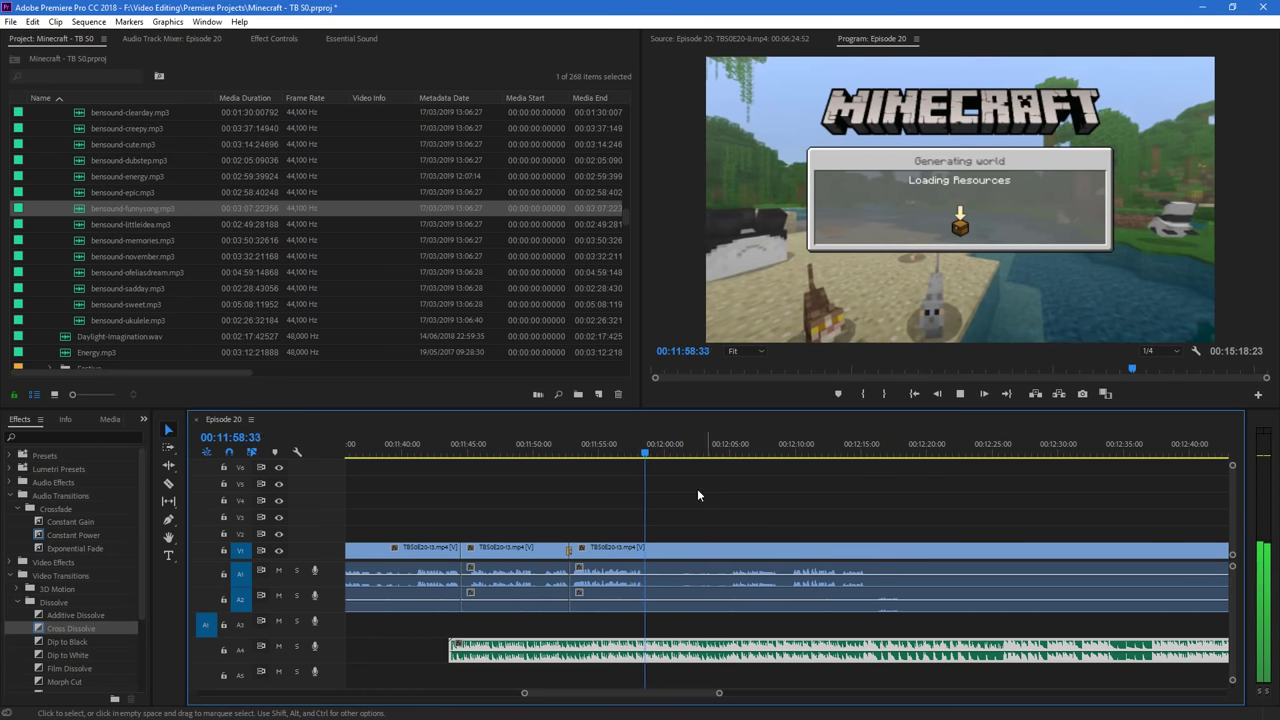
key("Up")
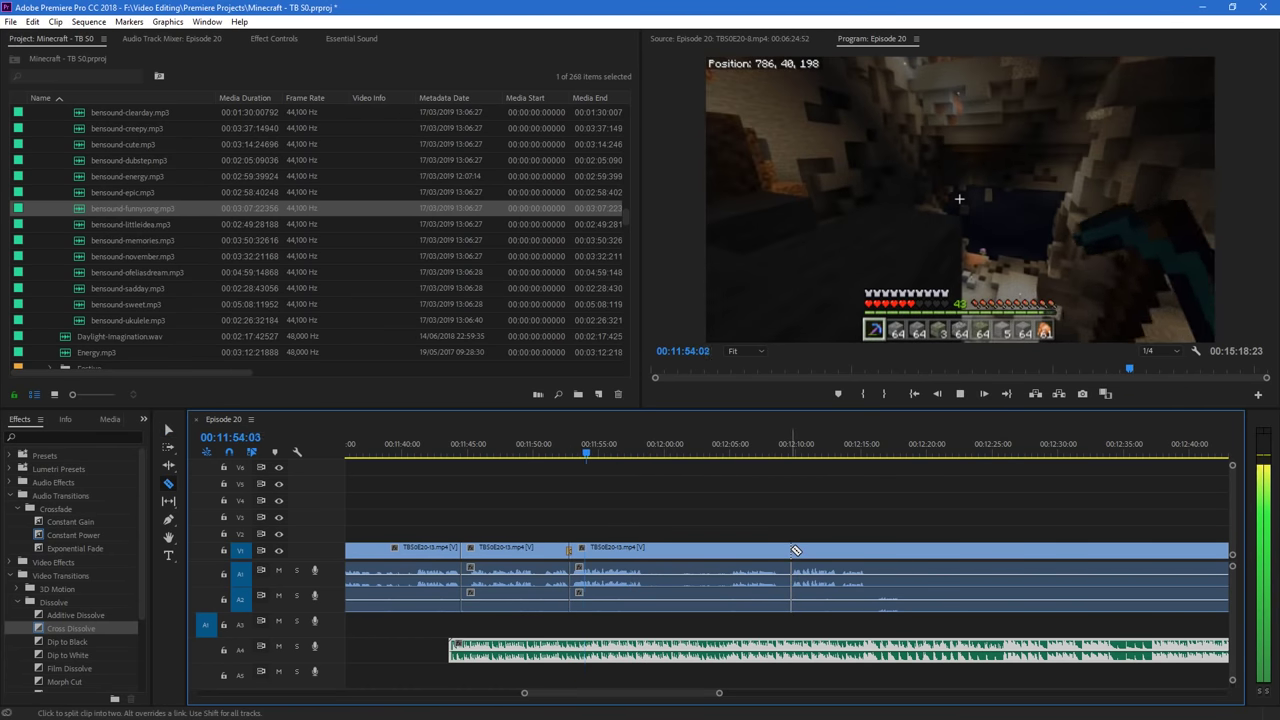
left_click_drag(823, 552, 688, 575)
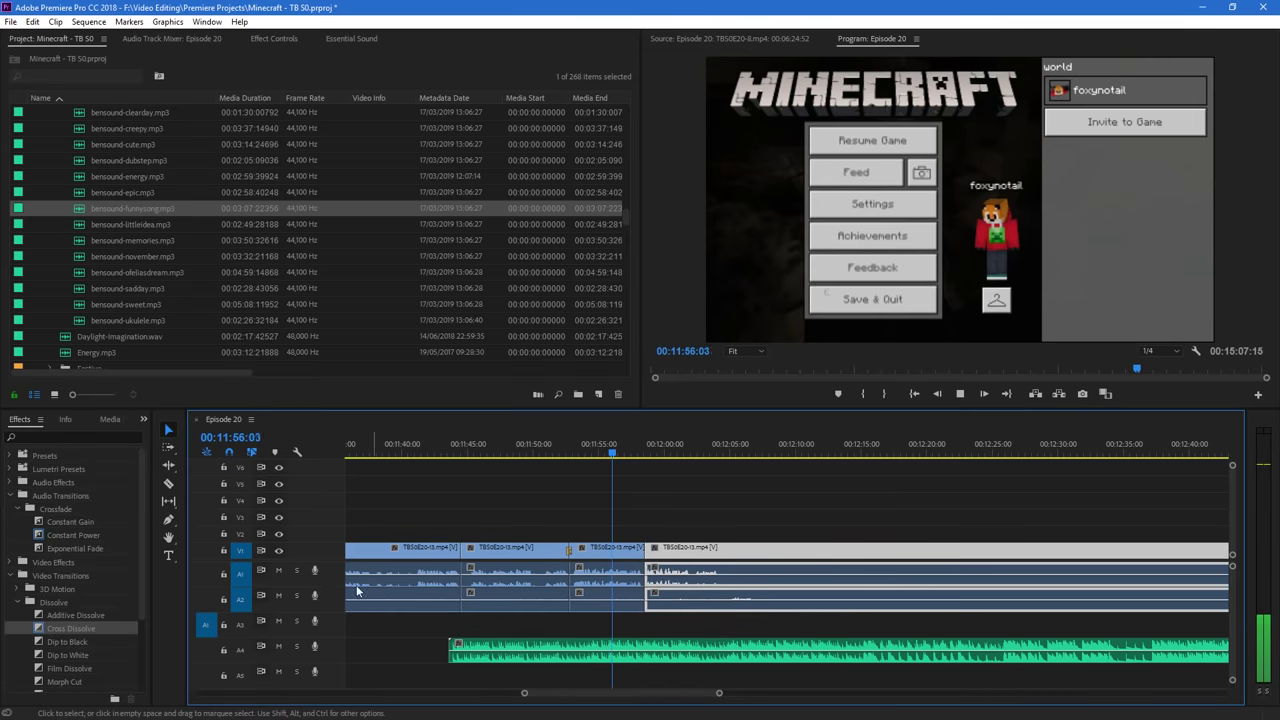
left_click_drag(60, 630, 648, 553)
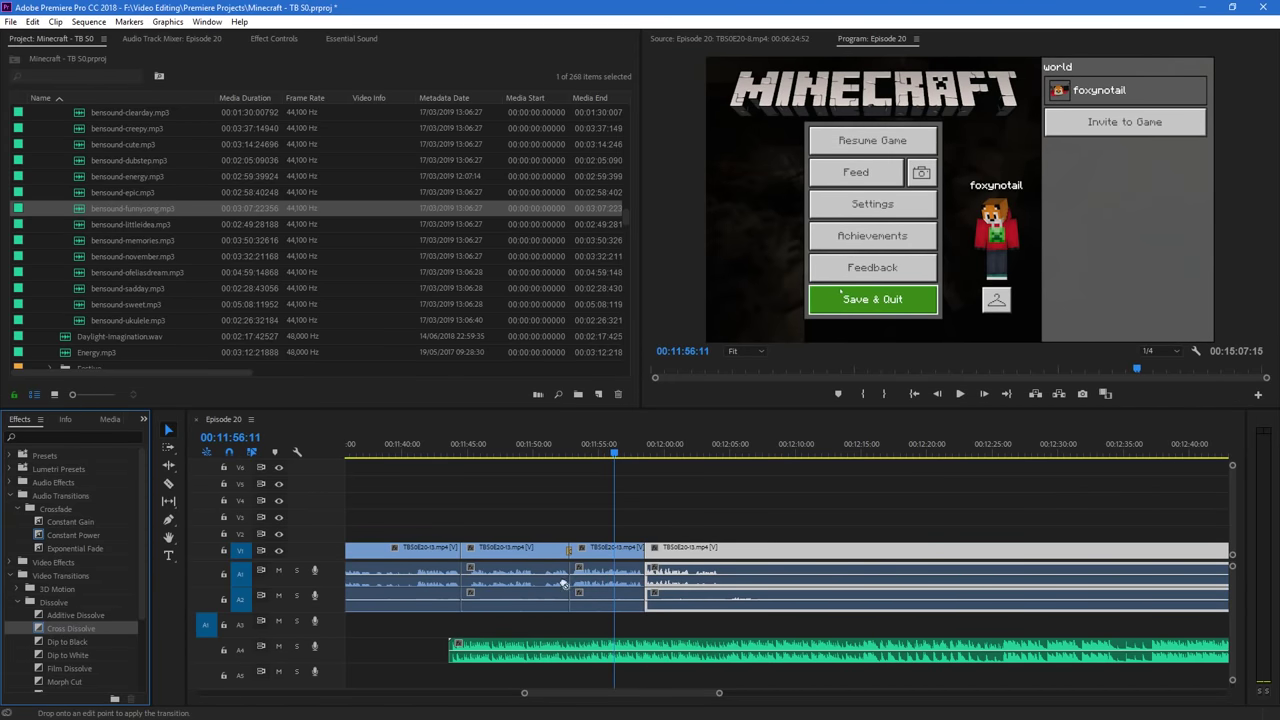
key("space")
Cut the last clip at 12:04:31 and delete the tail after it
left_click_drag(719, 694, 769, 699)
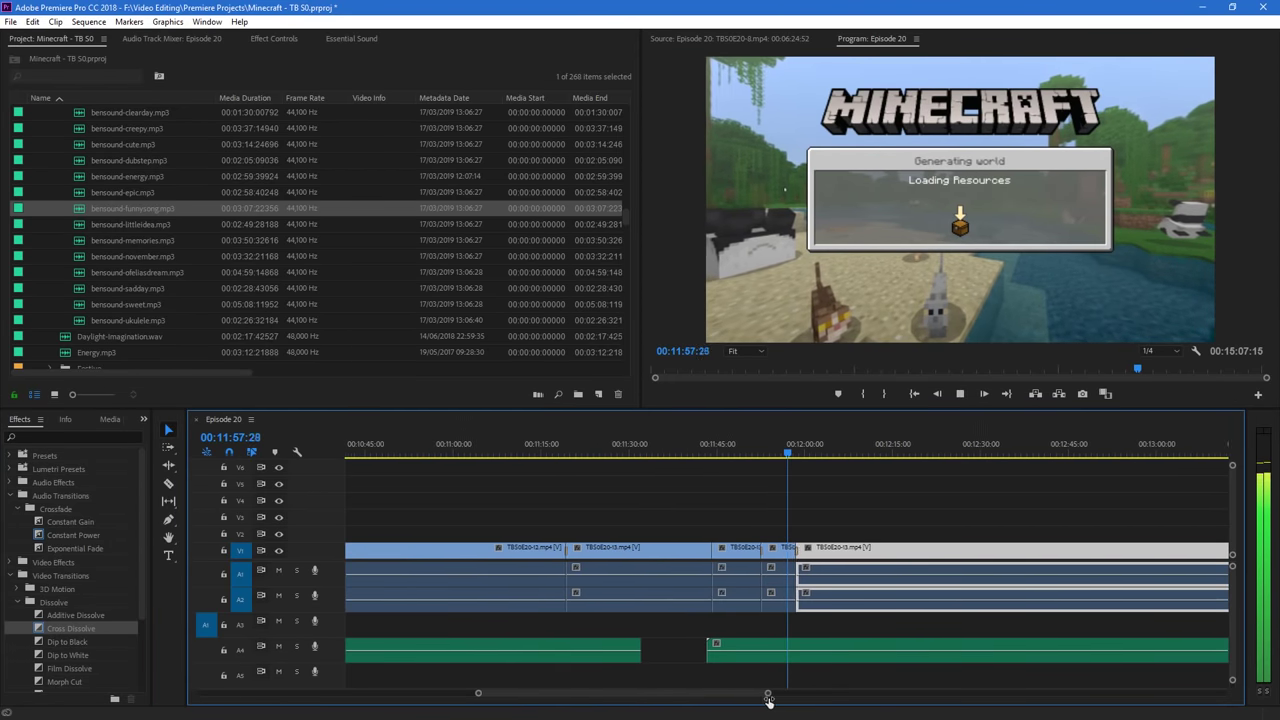
scroll(750, 697, "down", 6)
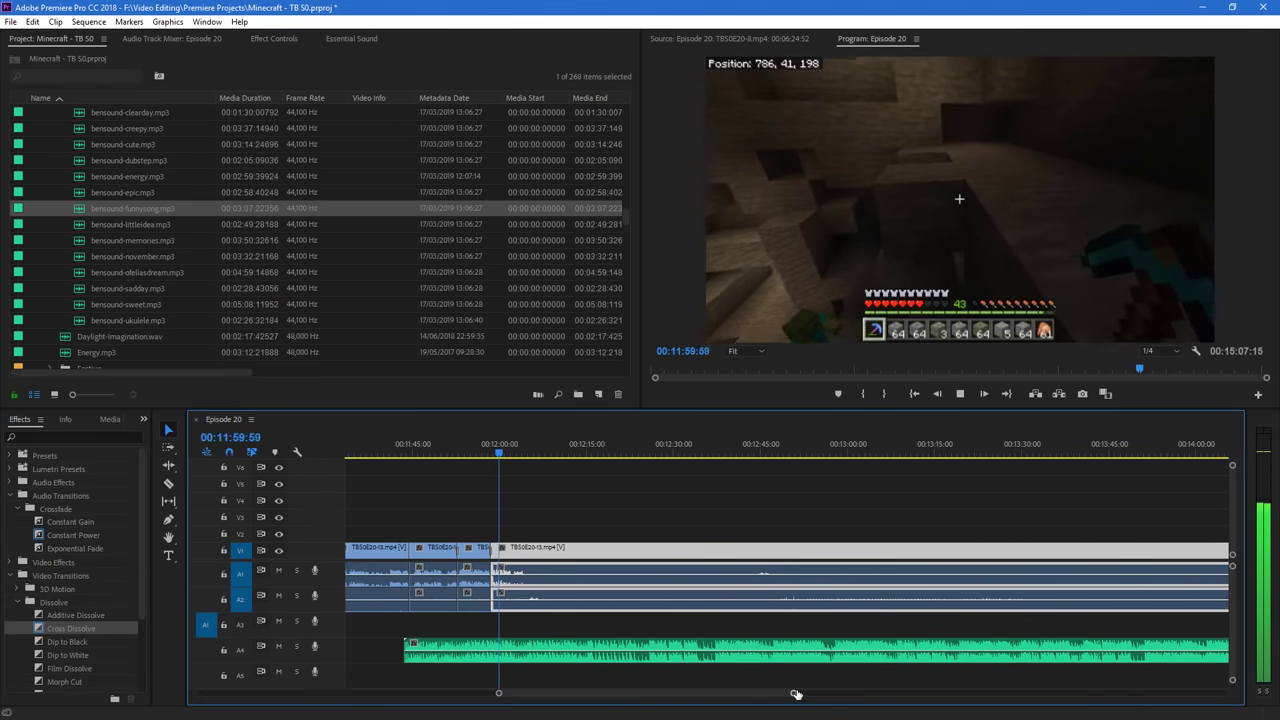
left_click_drag(795, 693, 738, 707)
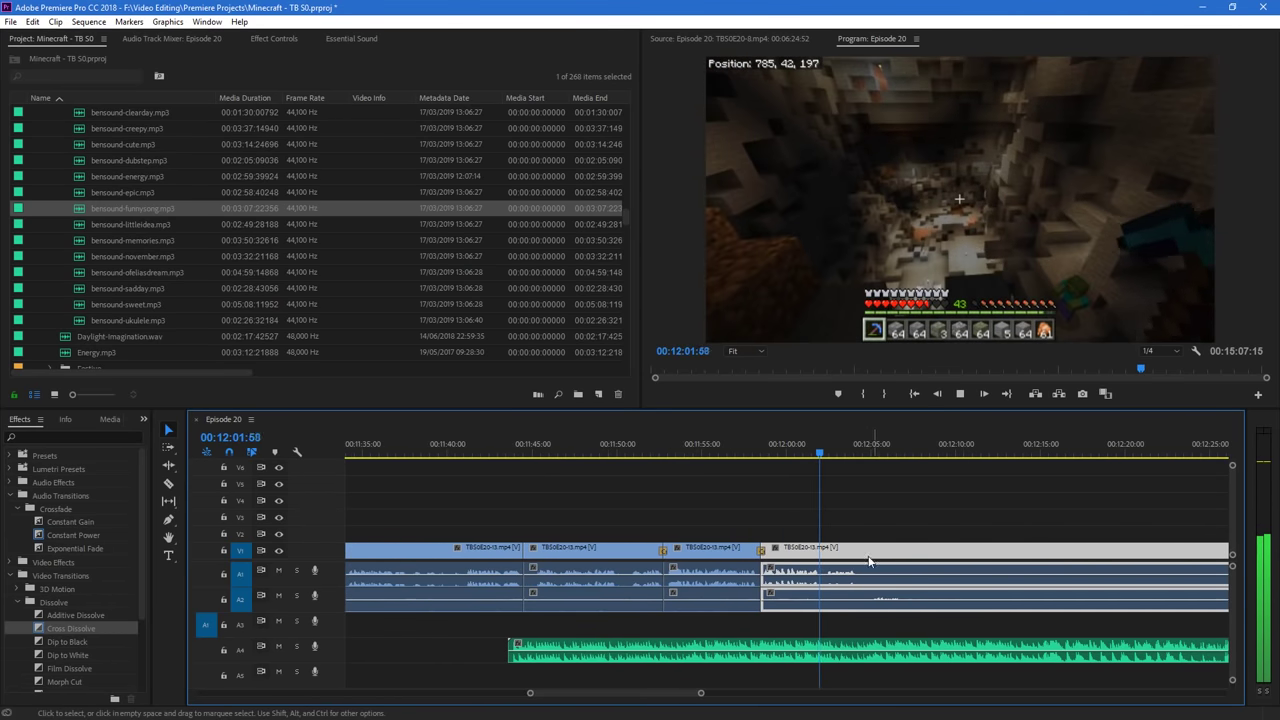
key("c")
left_click(864, 553)
key("v")
left_click(904, 560)
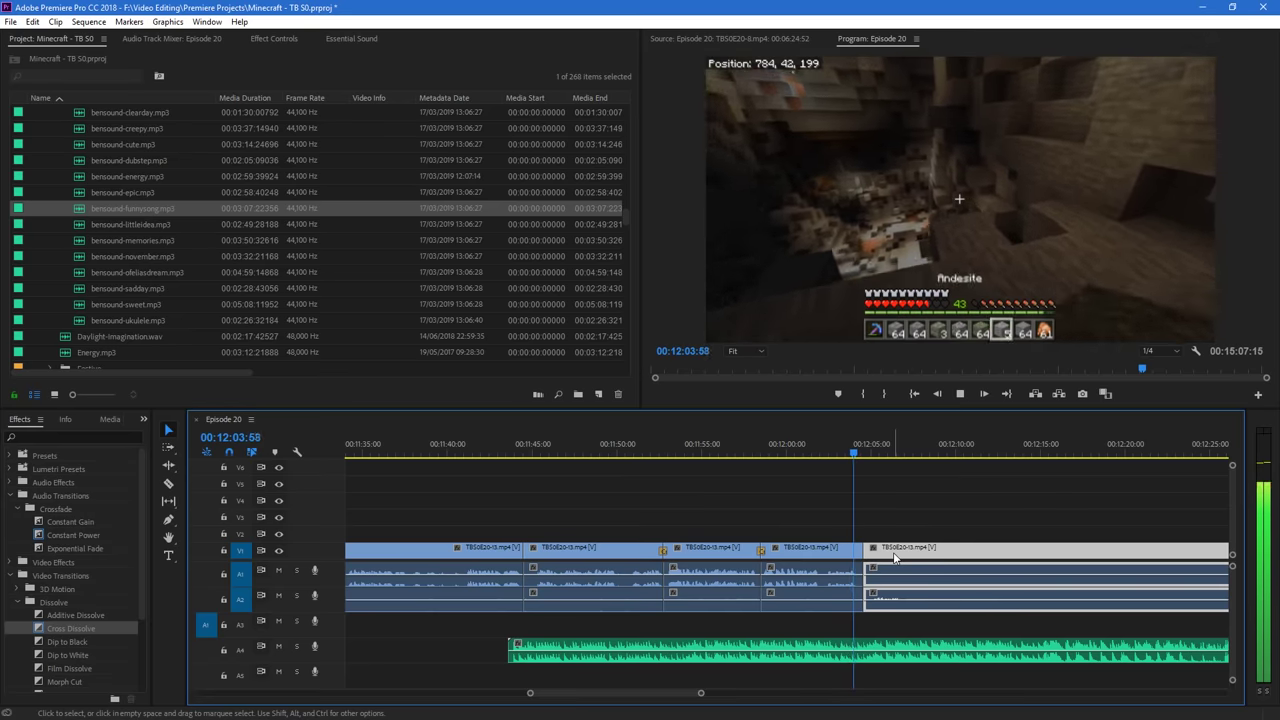
key("Delete")
scroll(223, 250, "up", 15)
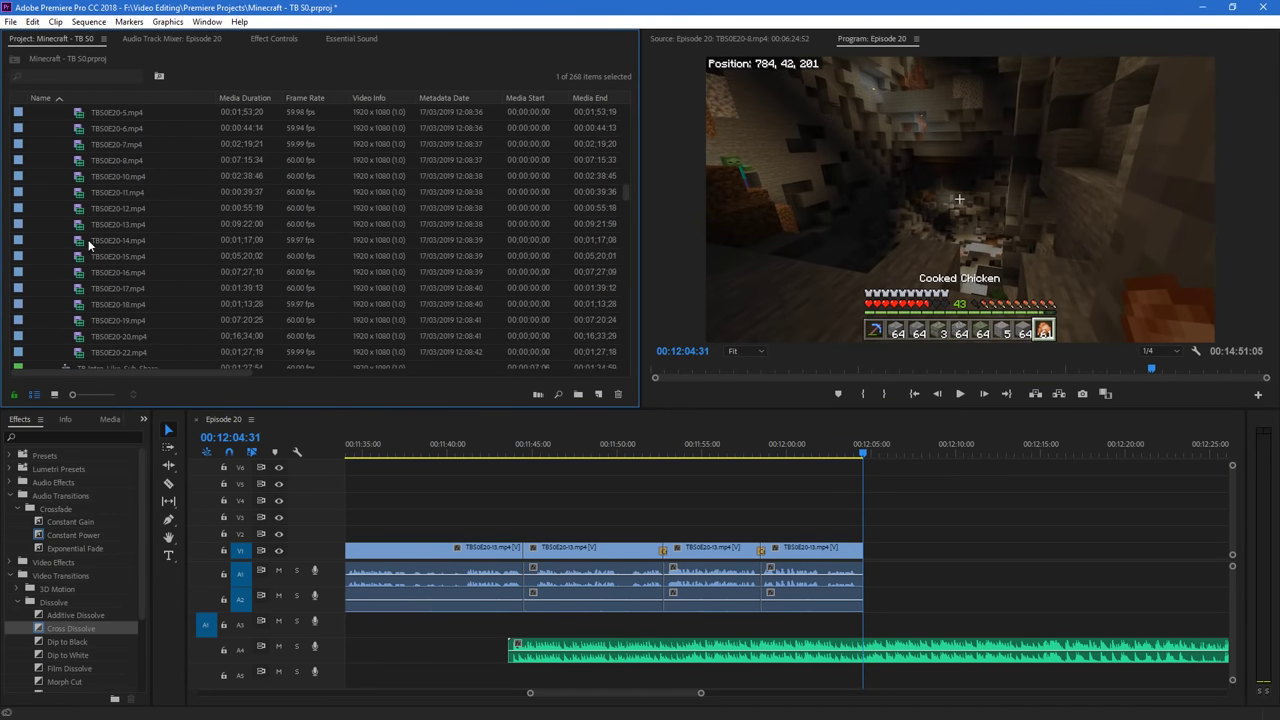
Place TBS0E20-14.mp4 at the sequence end, cut off its opening, and slide it to the 12:04:31 join
left_click_drag(97, 246, 873, 583)
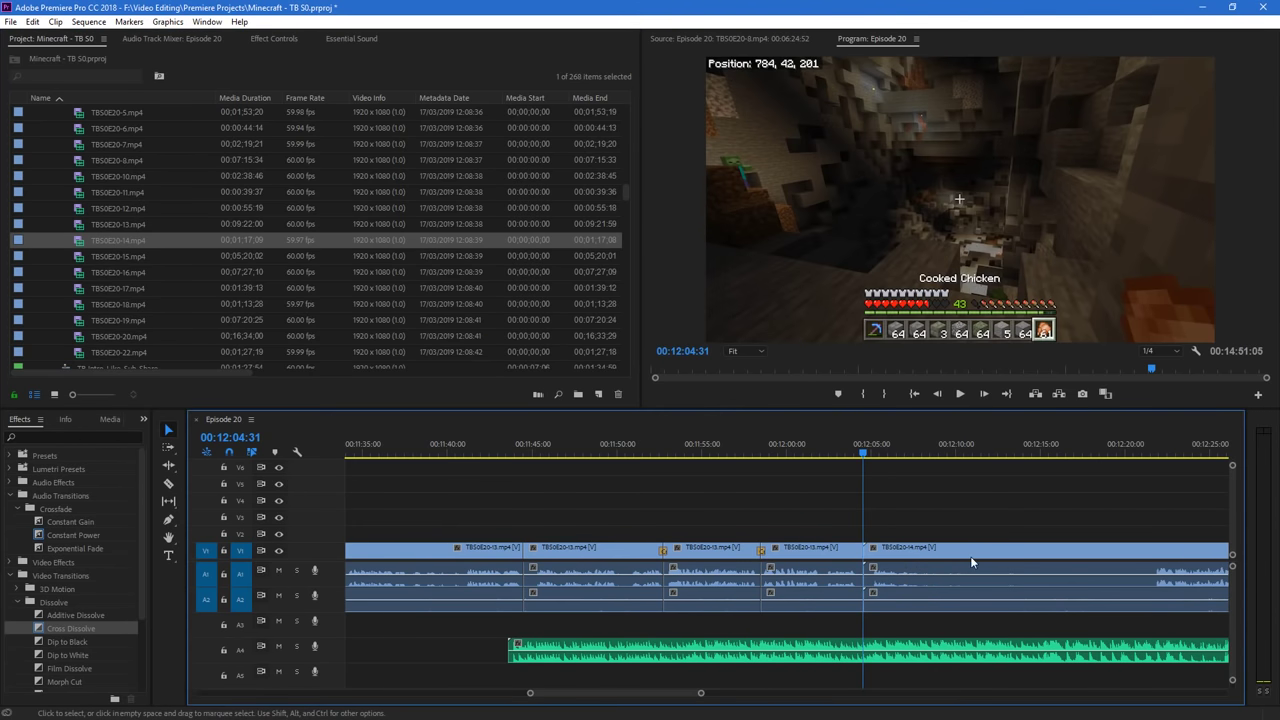
key("c")
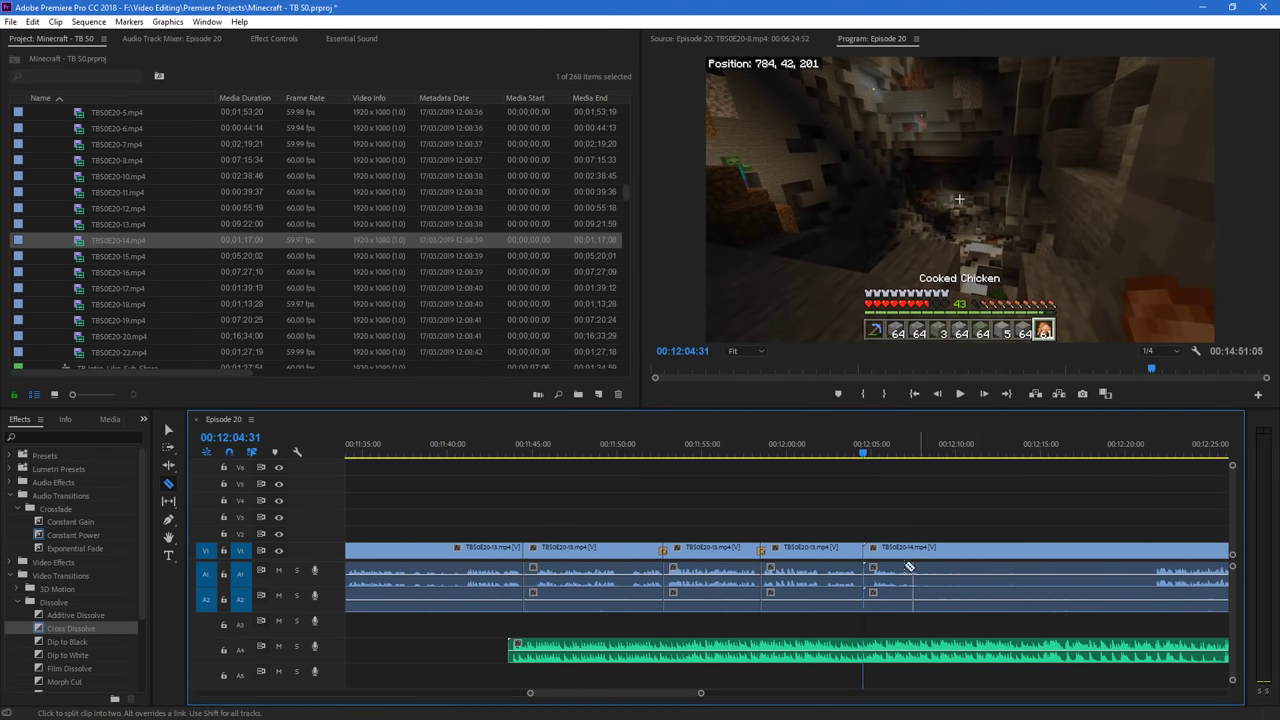
left_click(1157, 554)
key("v")
left_click_drag(1189, 555, 897, 572)
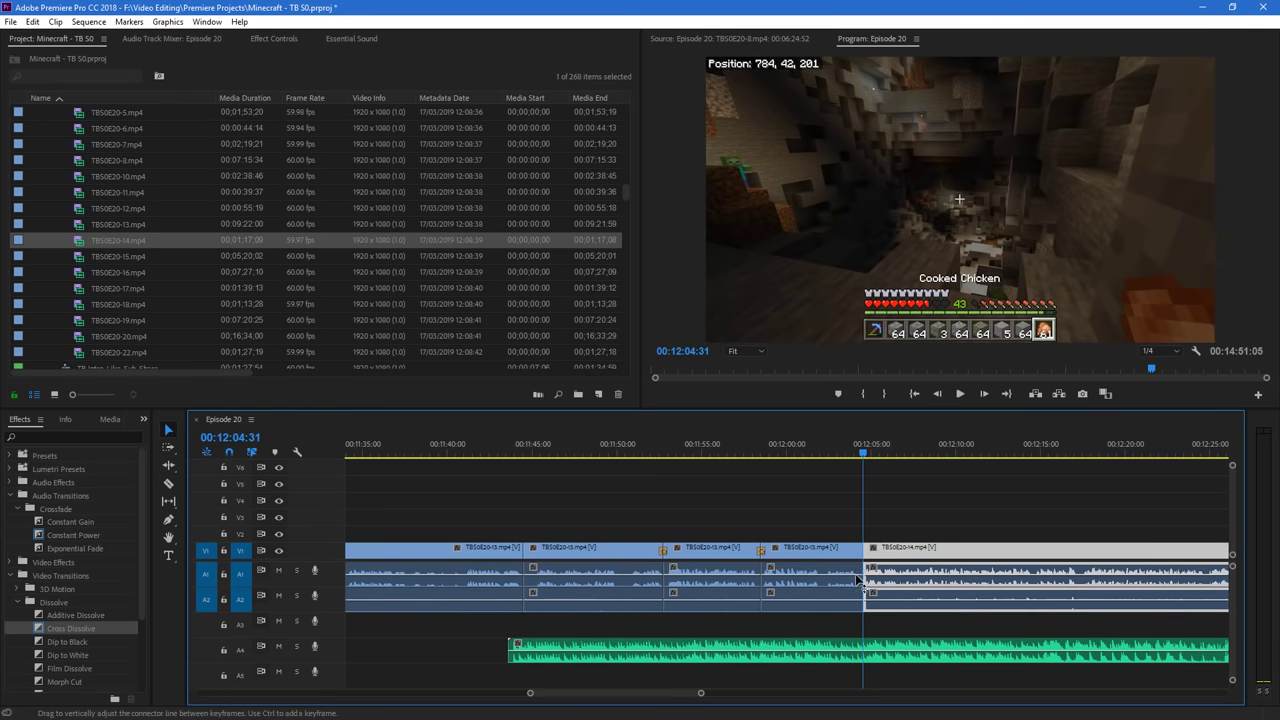
Add a Cross Dissolve on the TBS0E20-13/14 join and play it back
left_click(92, 629)
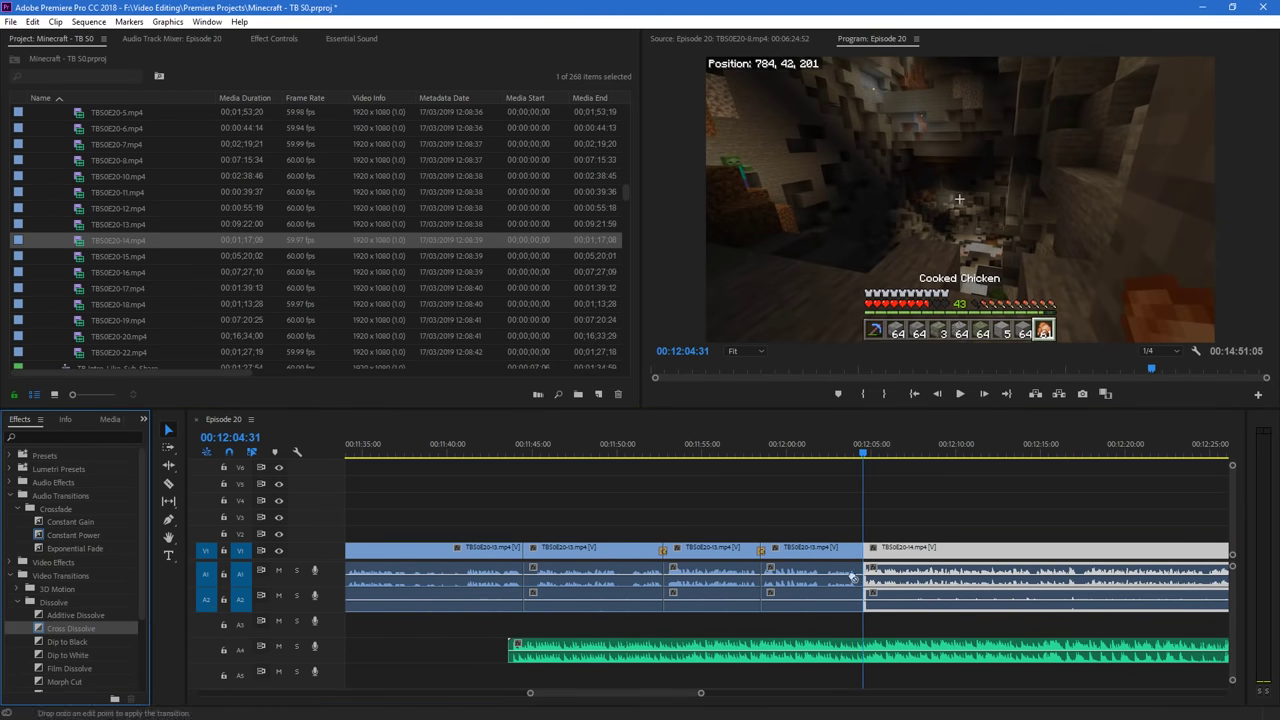
left_click_drag(862, 557, 865, 554)
left_click(850, 445)
key("space")
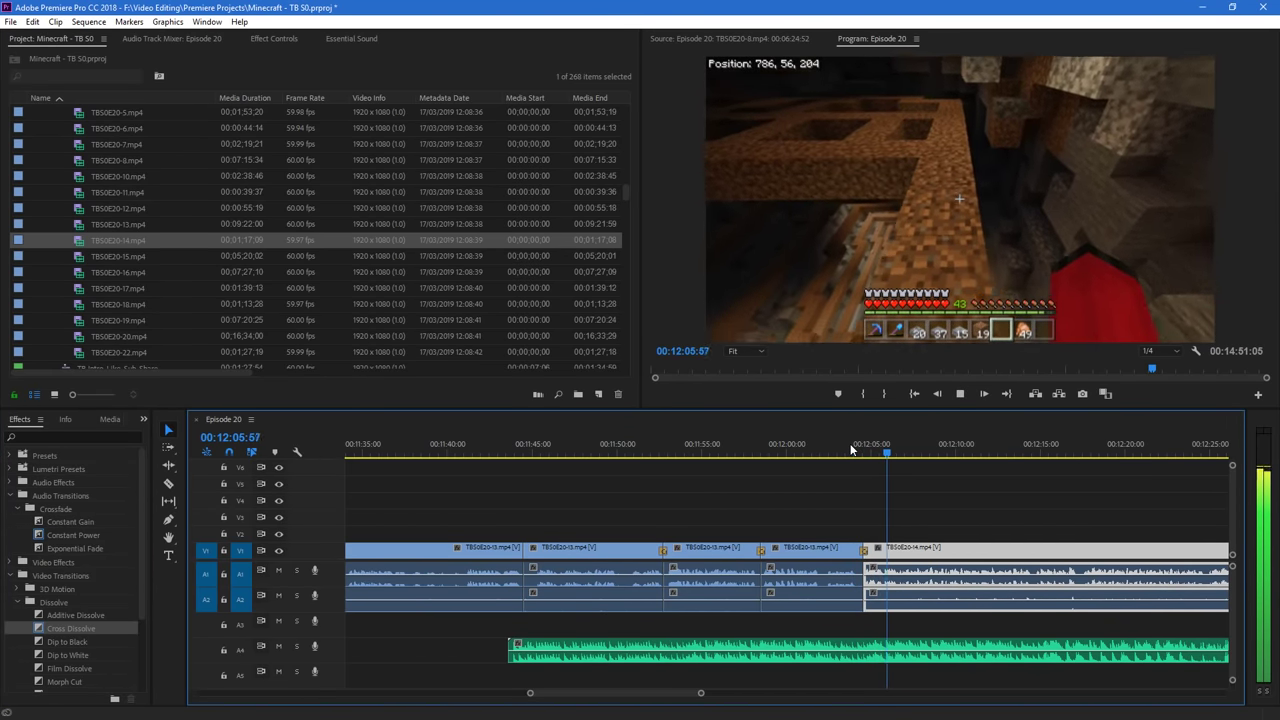
left_click_drag(702, 694, 778, 699)
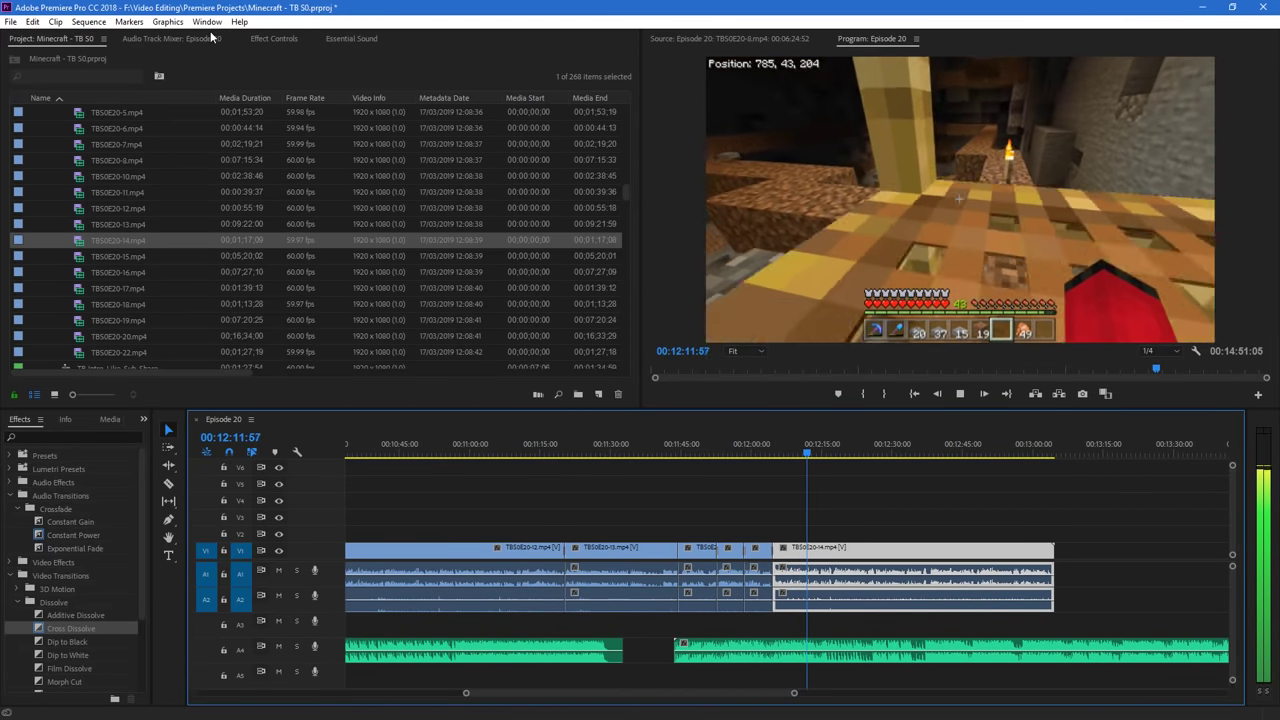
key("space")
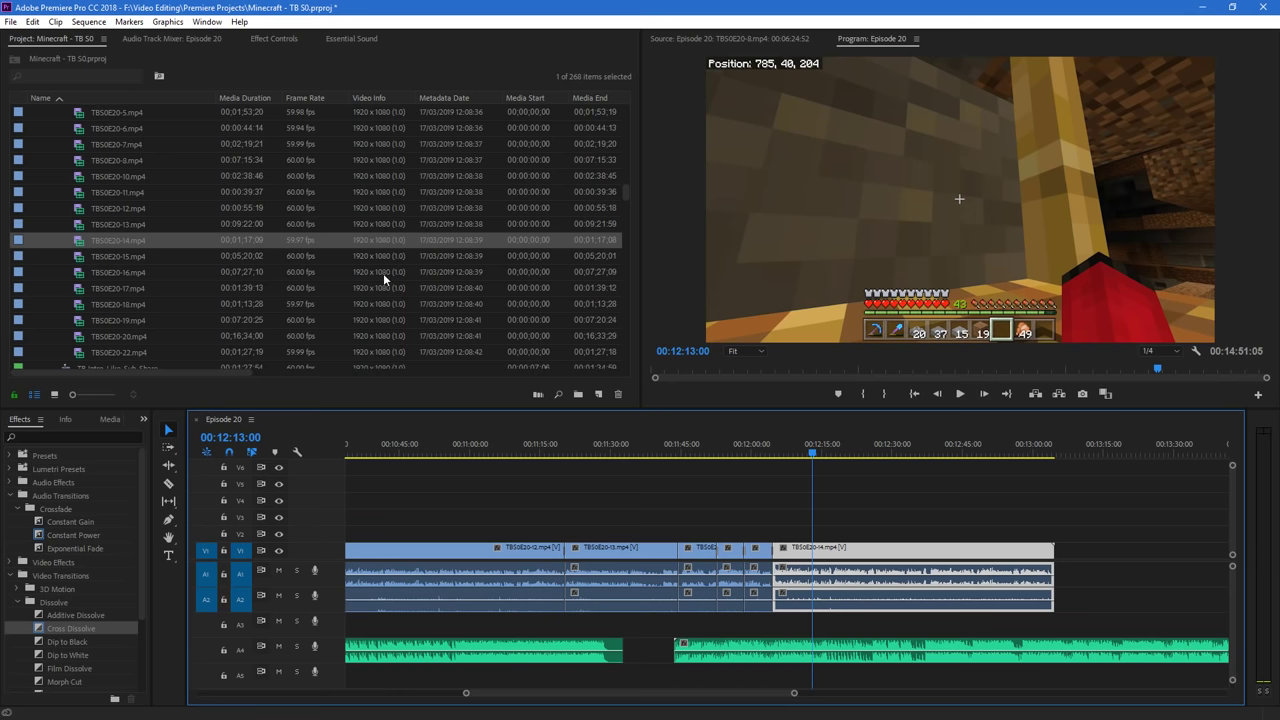
key("space")
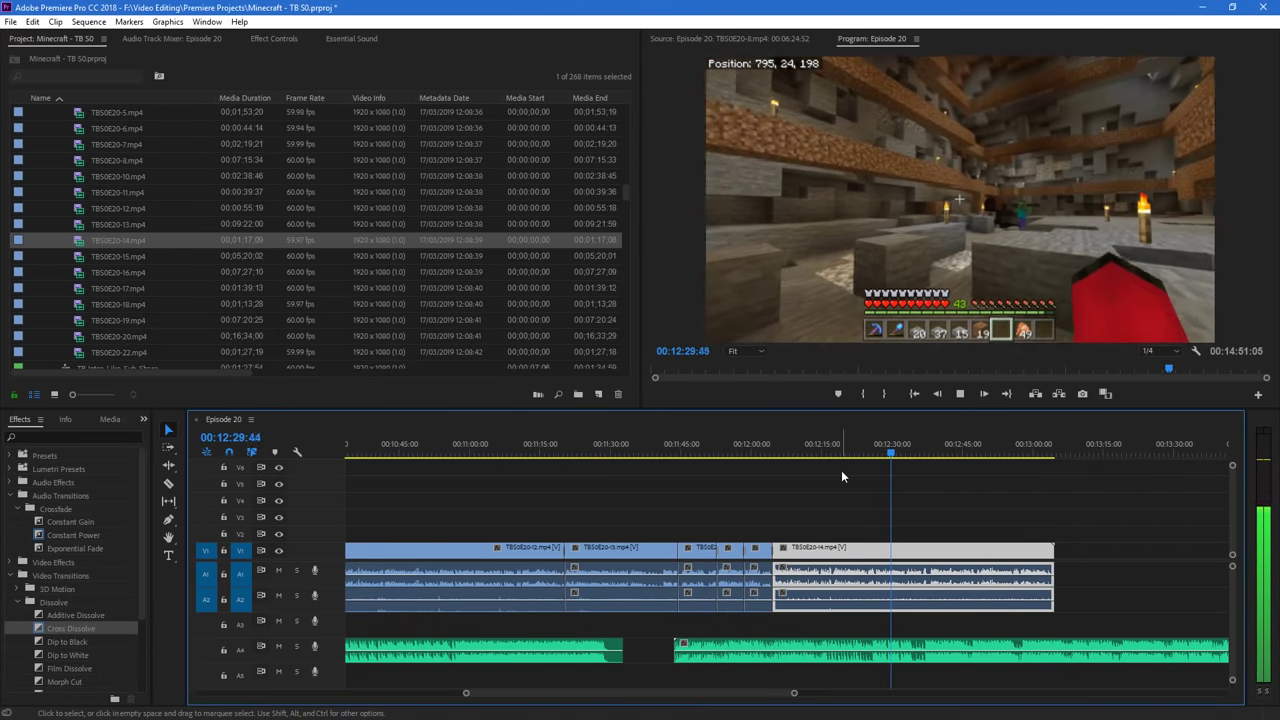
scroll(729, 689, "down", 3)
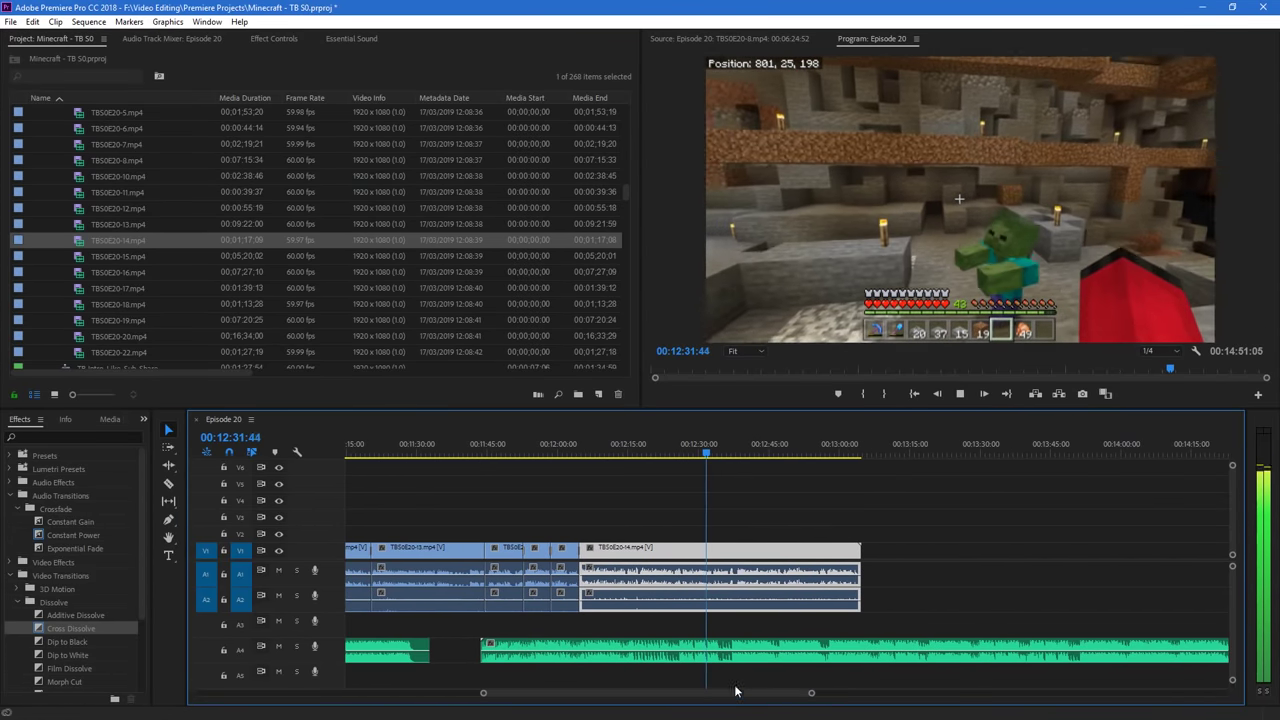
left_click_drag(97, 254, 897, 548)
key("c")
key("v")
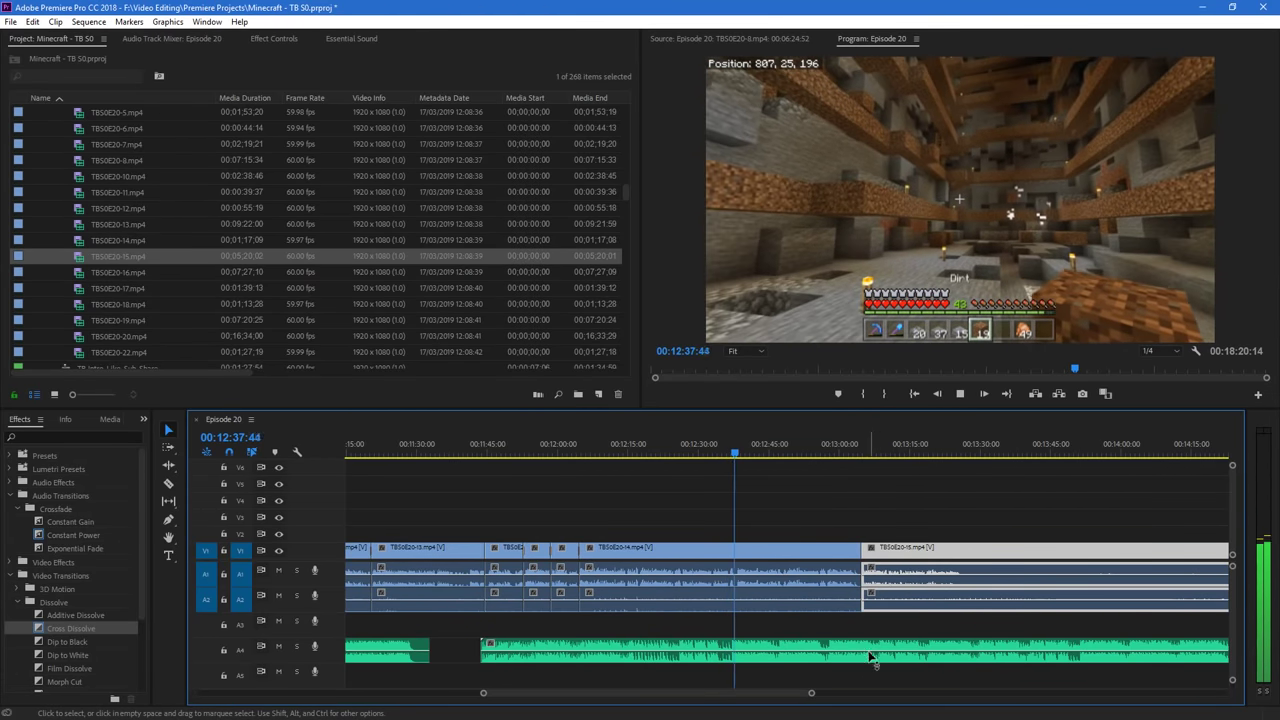
left_click_drag(811, 693, 705, 696)
key("c")
left_click(747, 553)
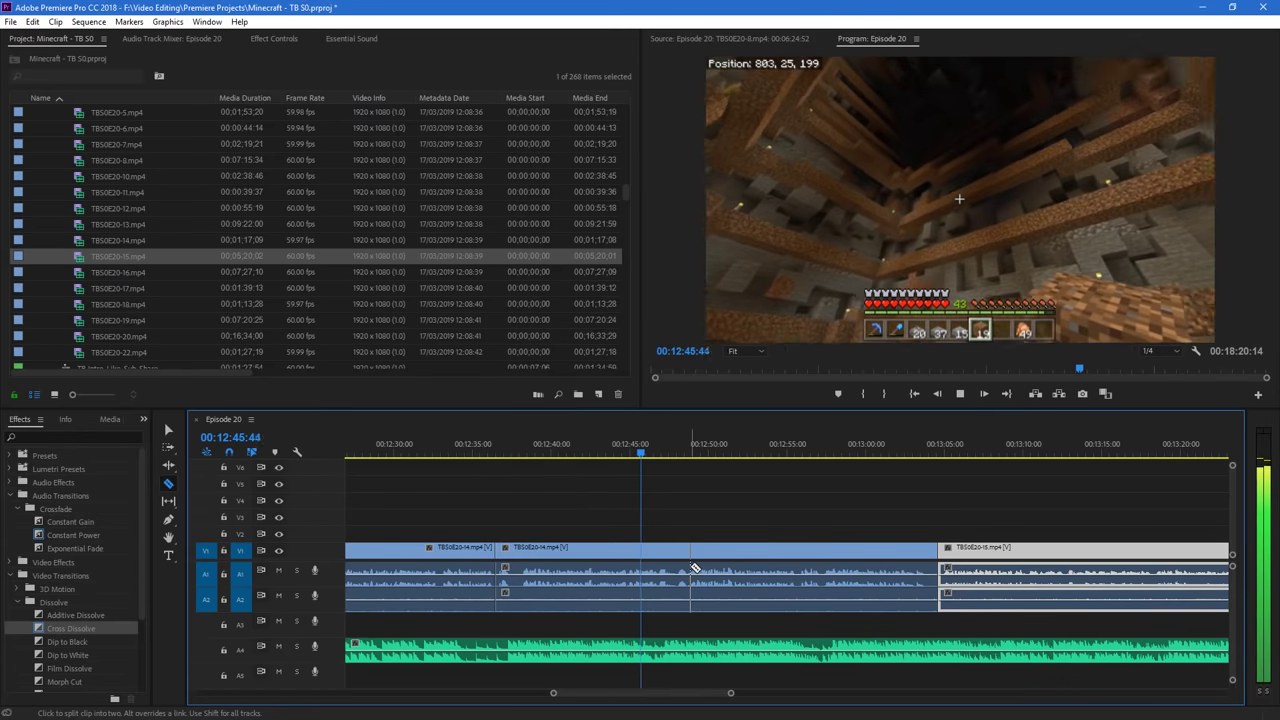
key("space")
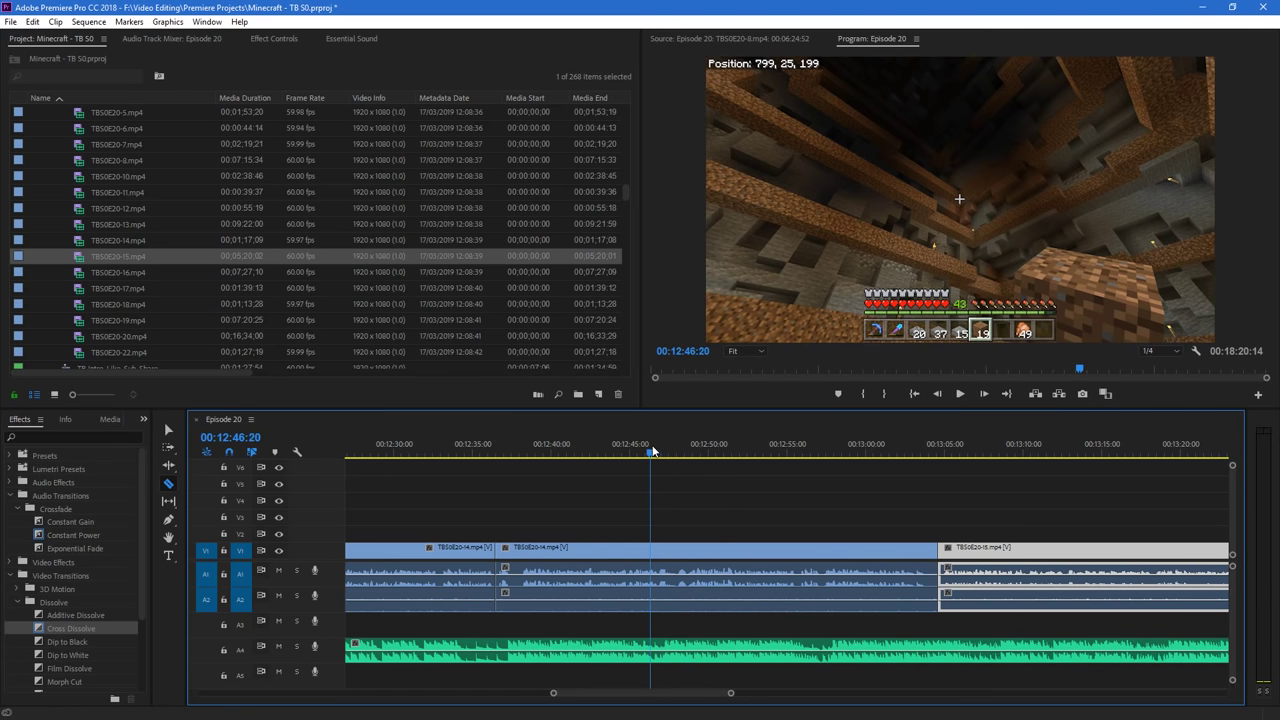
key("space")
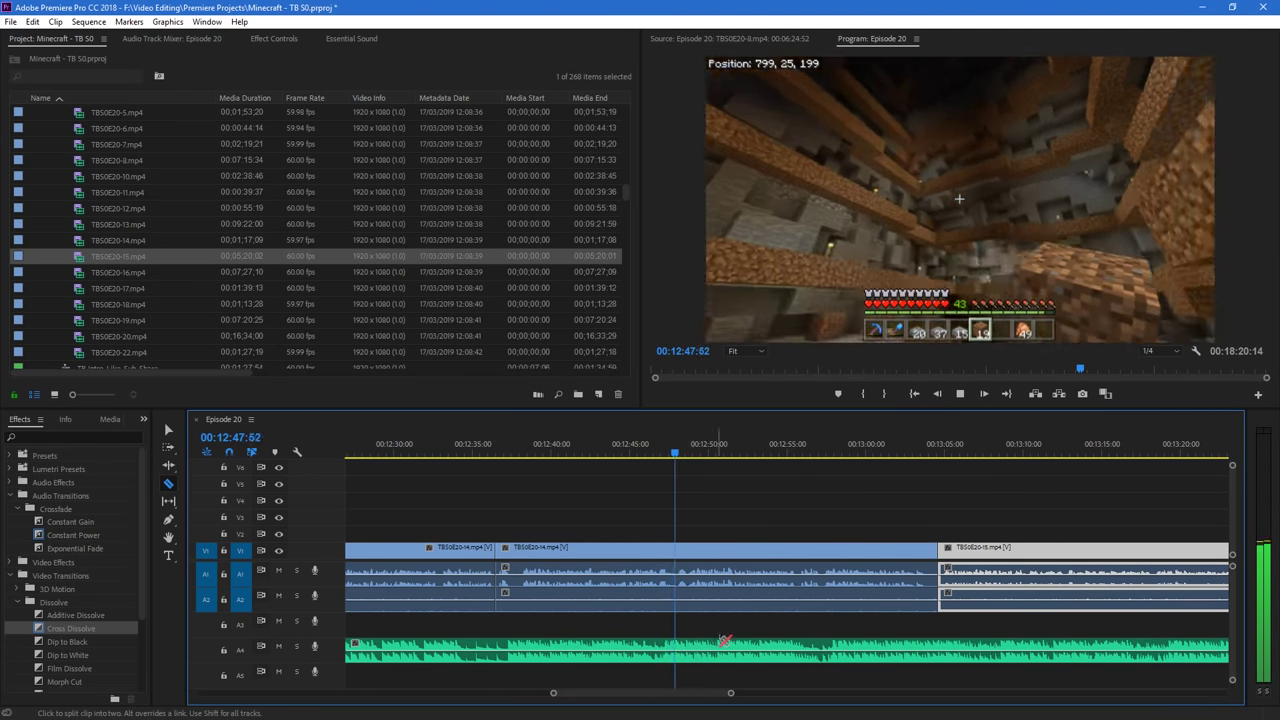
Slide TBS0E20-15 left against TBS0E20-14 just after 13:04 and add a Cross Dissolve at the join
mouse_move(730, 693)
left_mouse_down()
mouse_move(704, 694)
mouse_move(732, 694)
left_mouse_up()
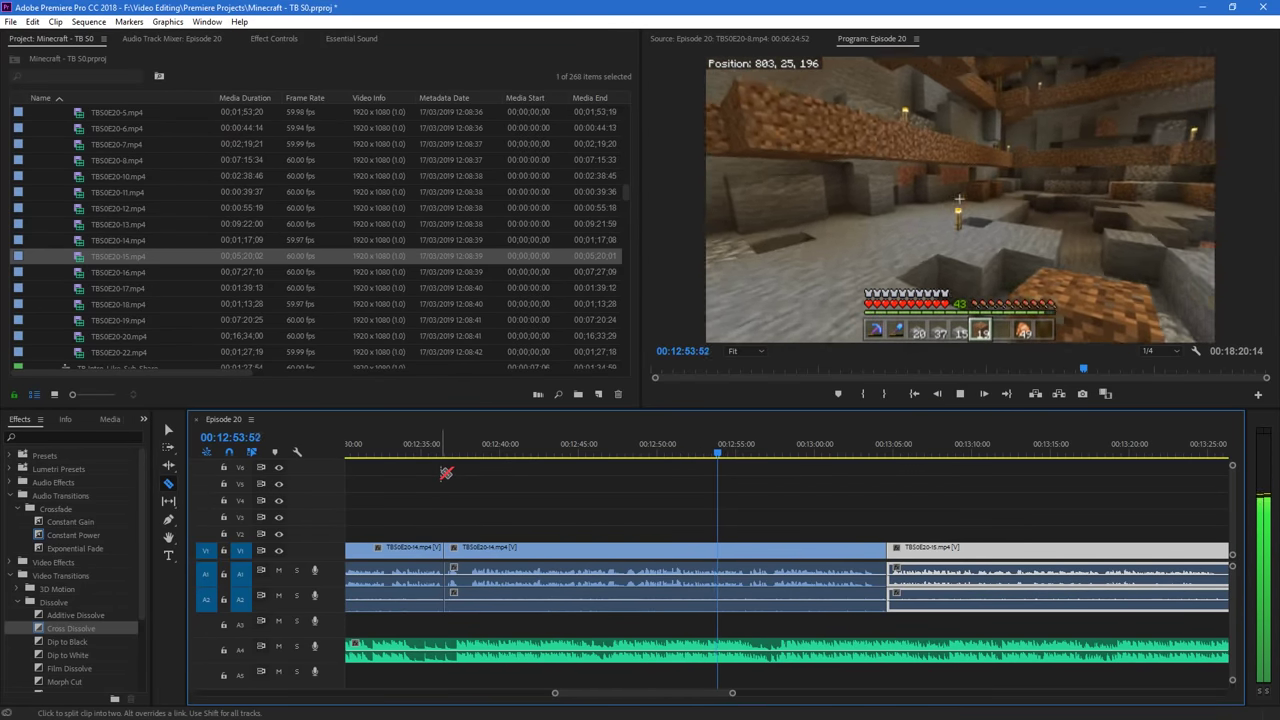
left_click(418, 450)
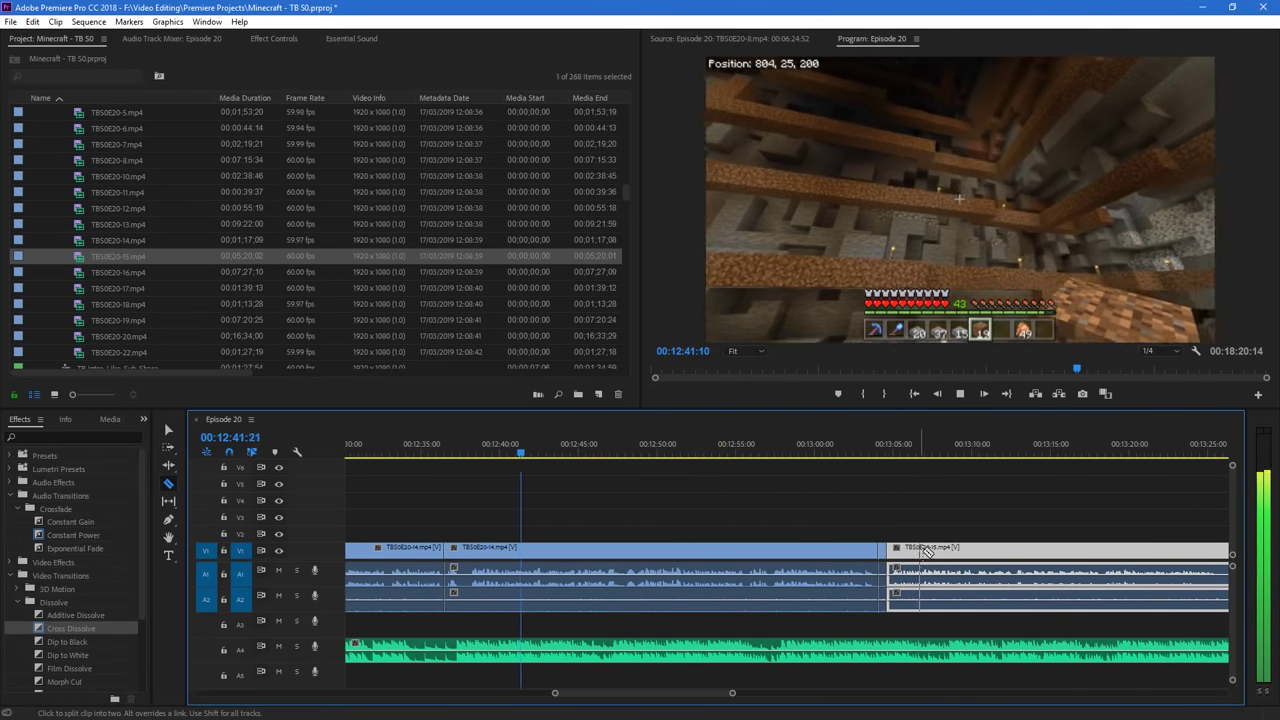
key("v")
left_click_drag(930, 550, 920, 554)
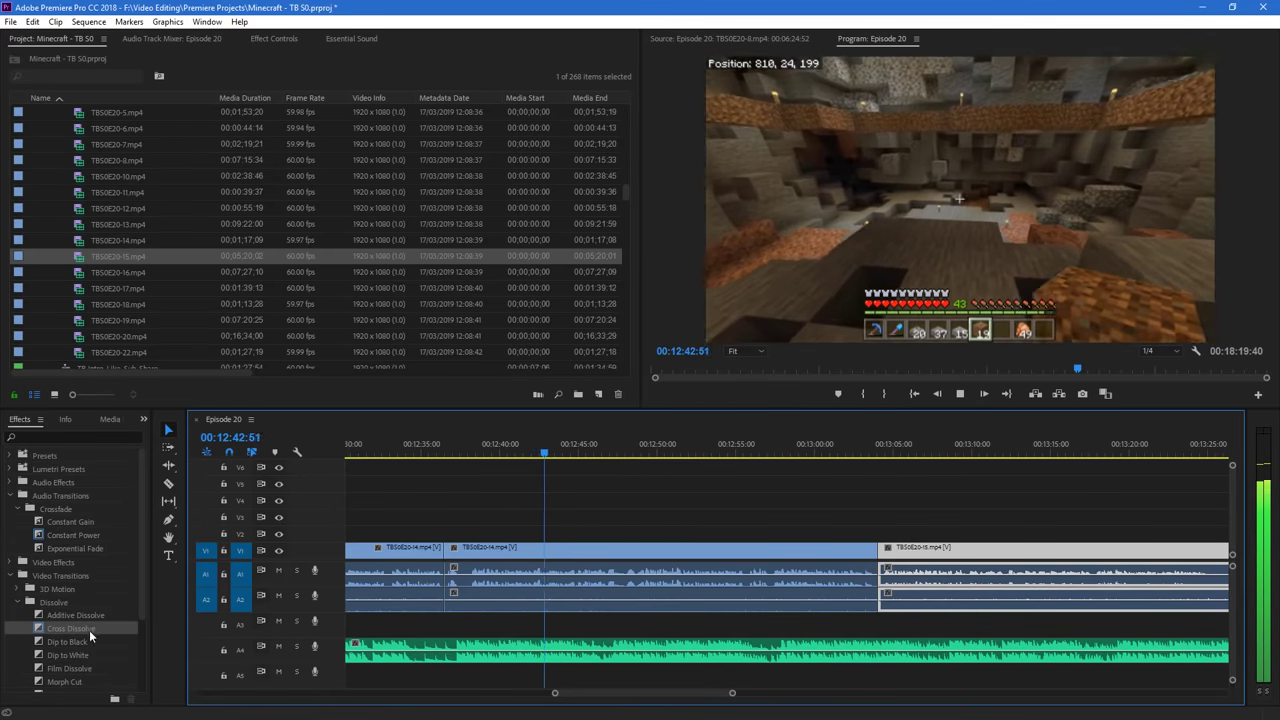
left_click(89, 630)
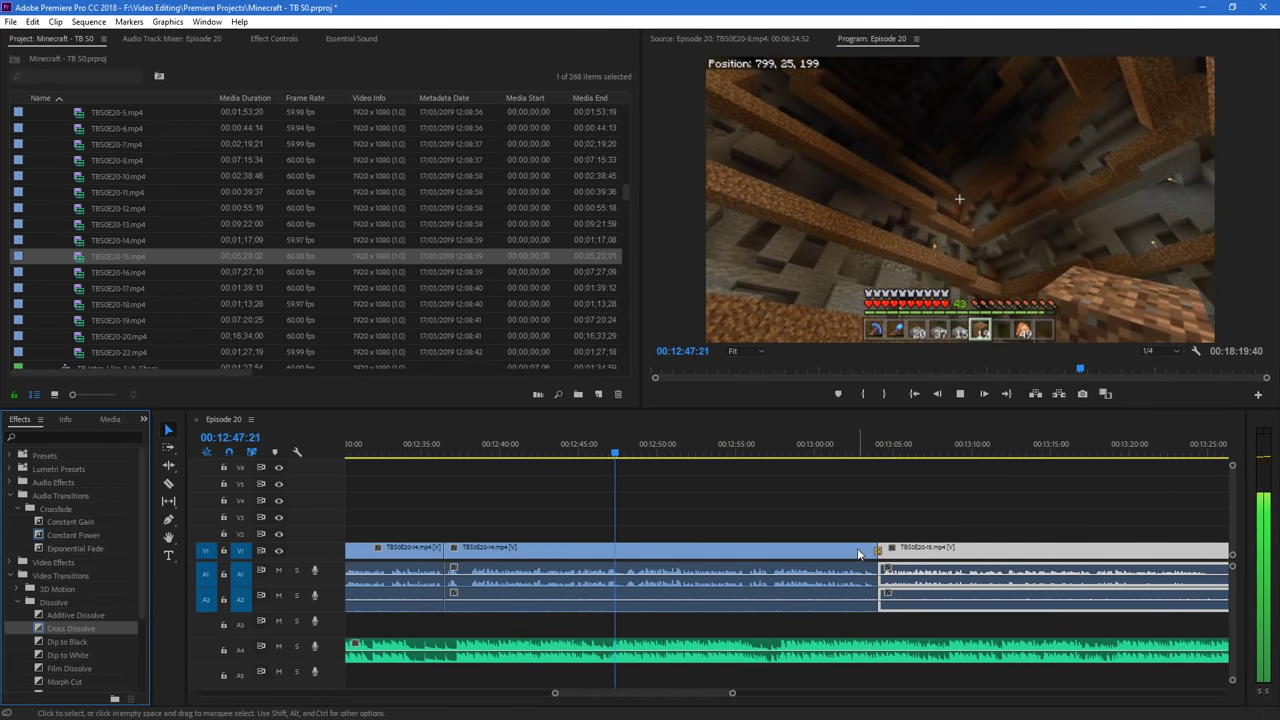
left_click_drag(607, 694, 614, 694)
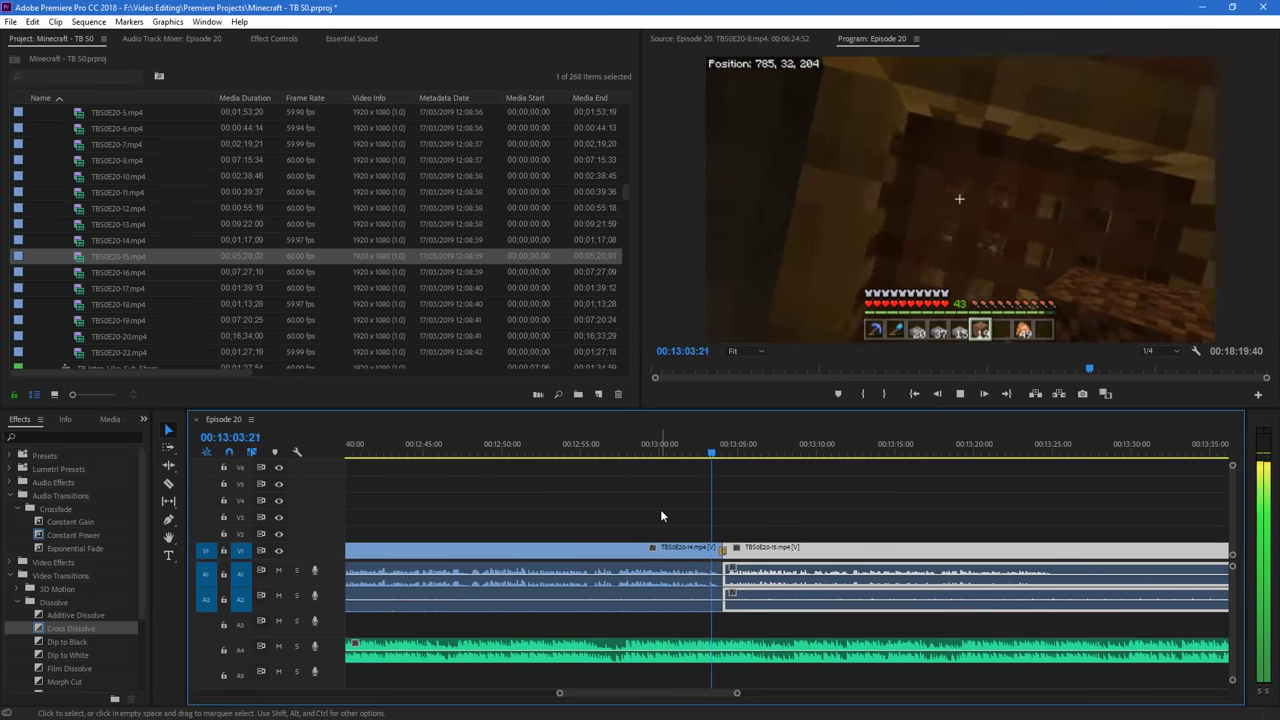
key("space")
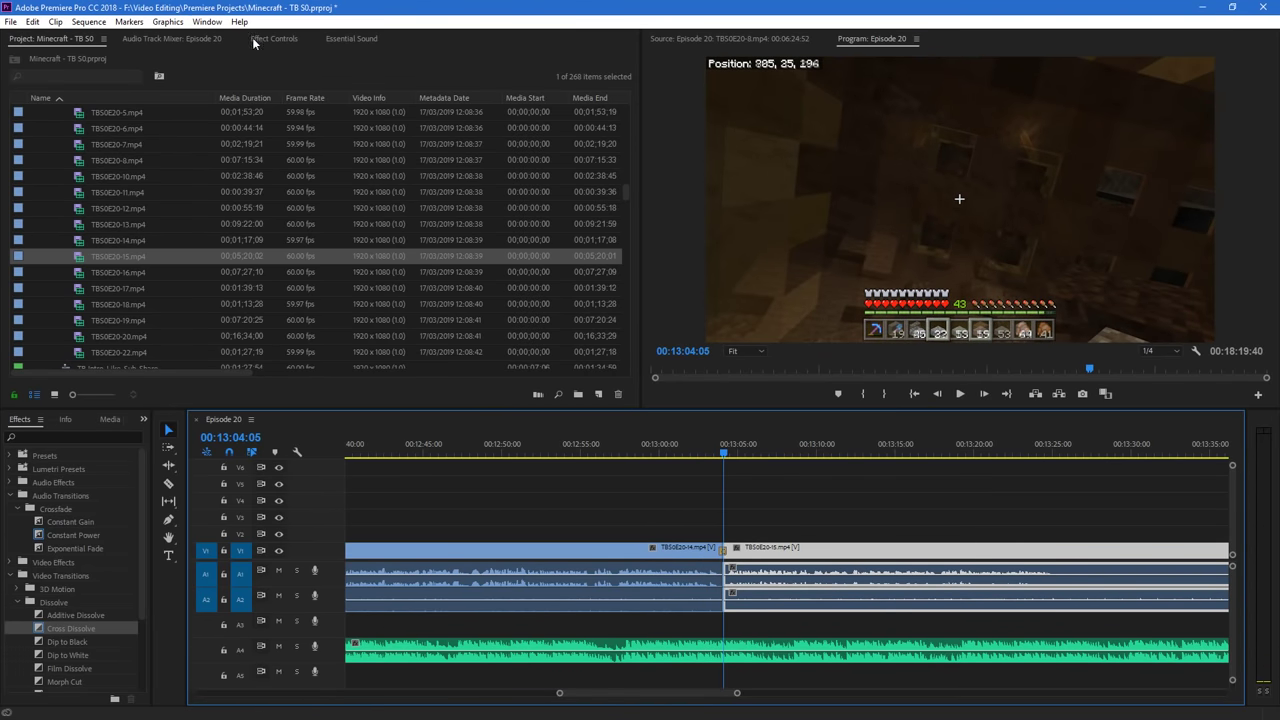
Show the Audio Track Mixer, select the A4 music clip, and scrub the playhead to about 13:03
left_click(254, 41)
left_click(193, 38)
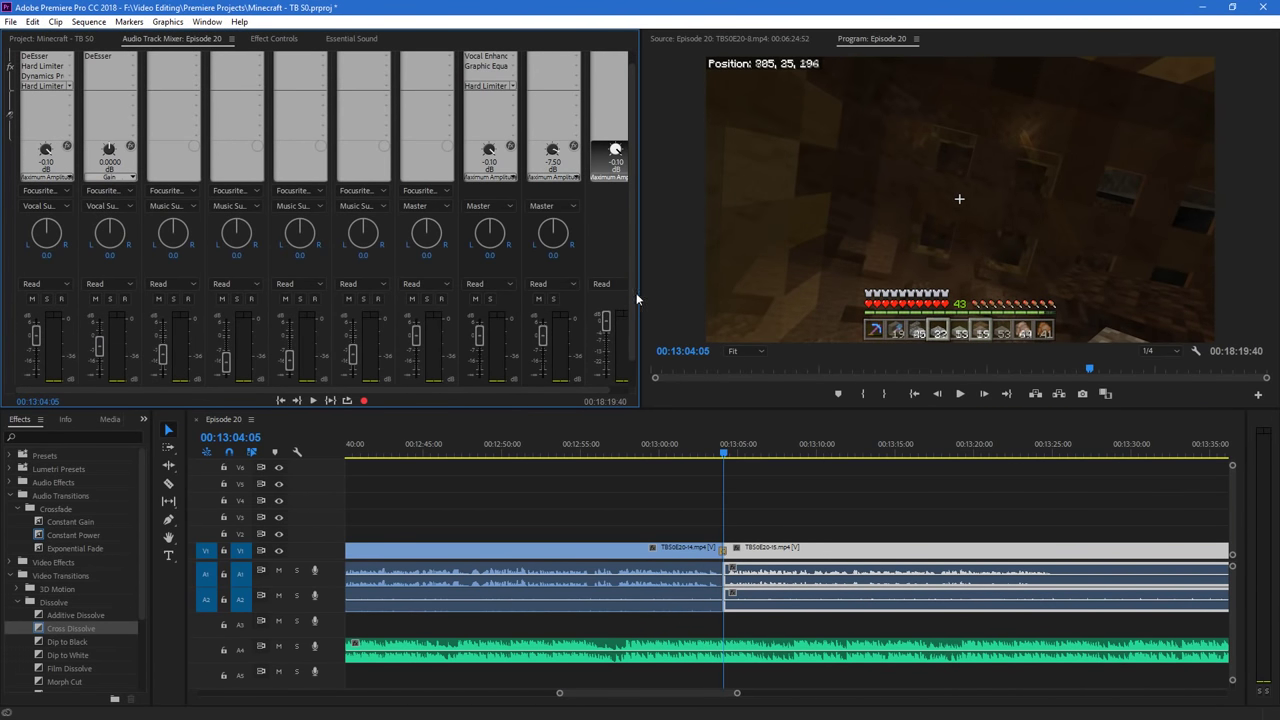
scroll(634, 307, "down", 1)
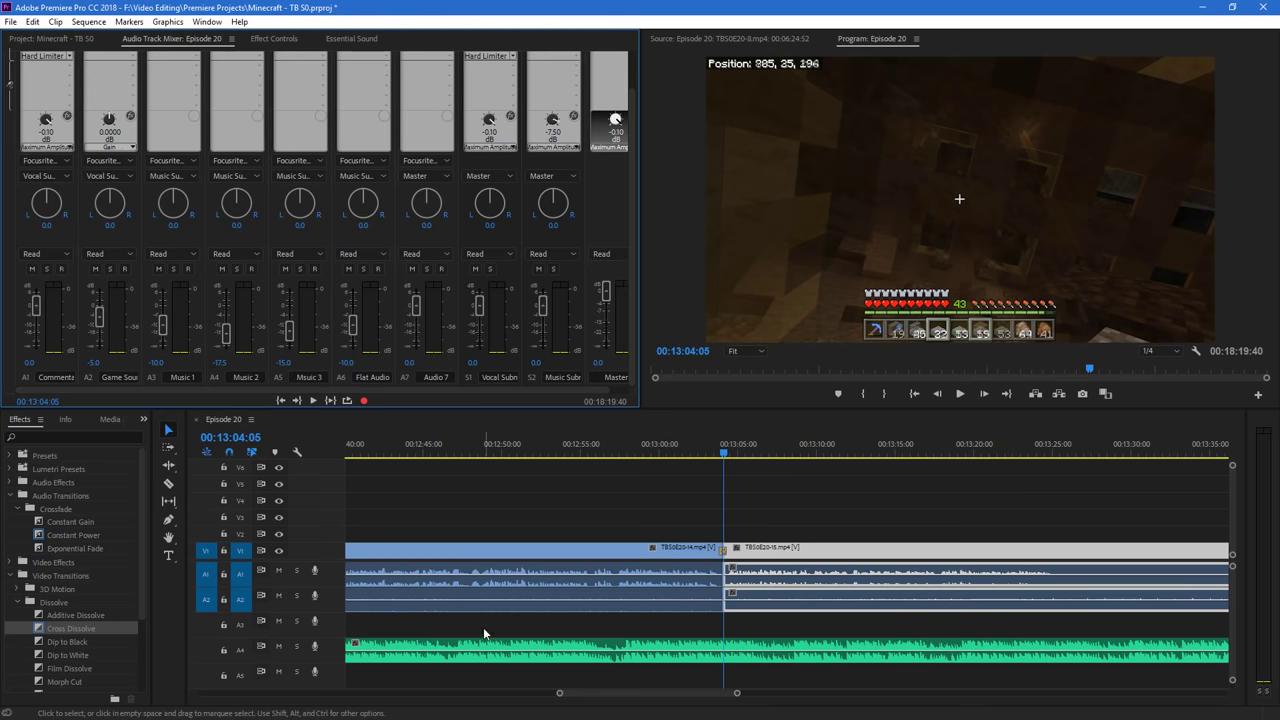
left_click(676, 658)
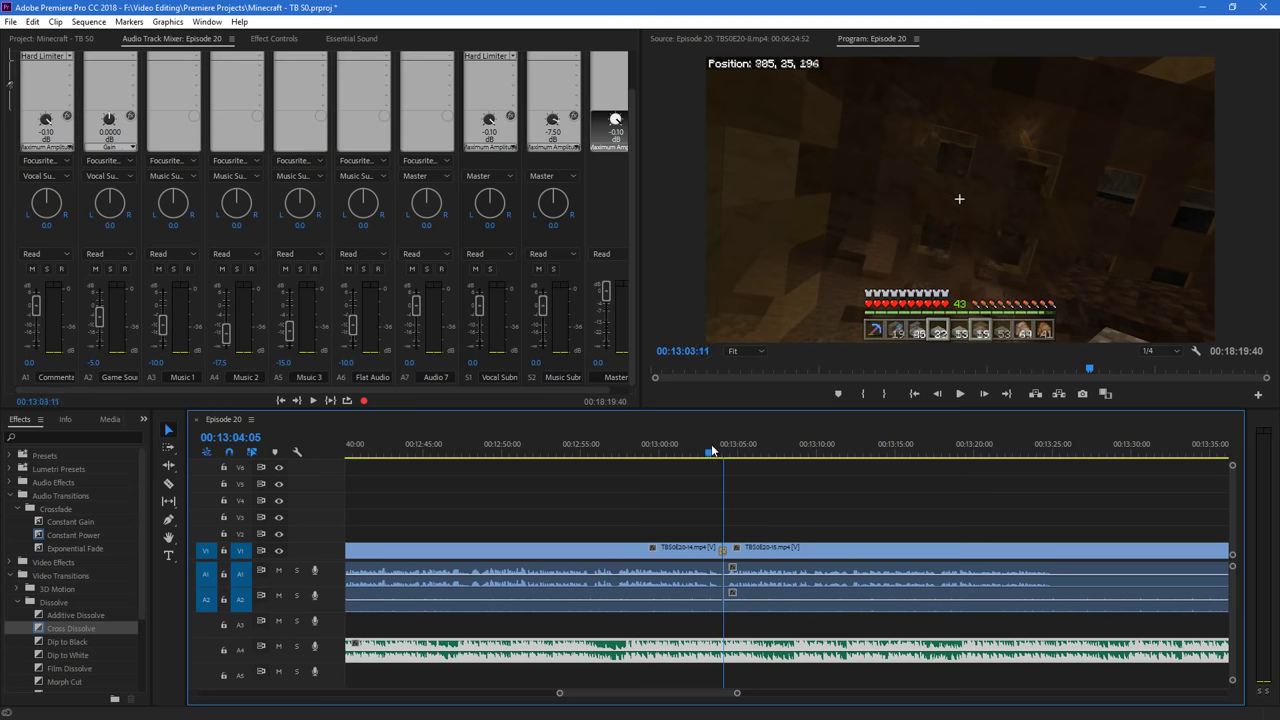
left_click_drag(712, 451, 707, 452)
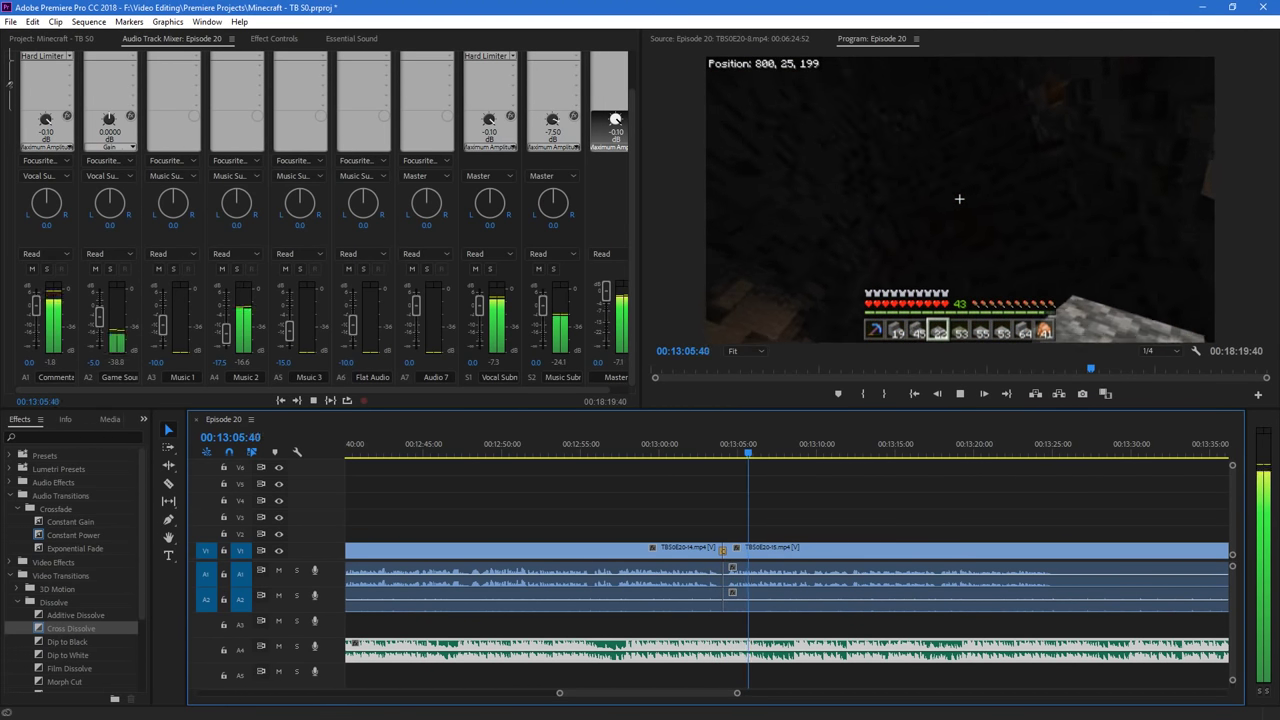
left_click_drag(663, 691, 669, 694)
key("space")
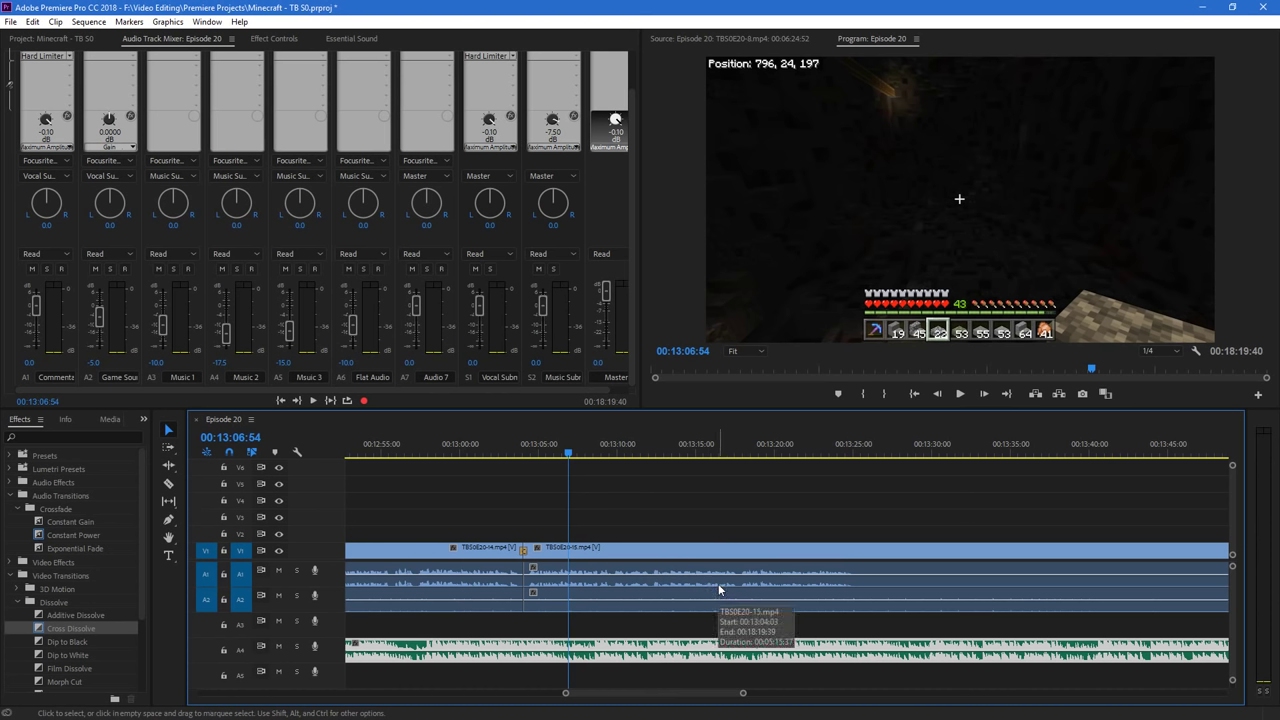
left_click_drag(743, 692, 837, 697)
Razor TBS0E20-15, slide the later piece left over the unwanted footage, and delete the leftover piece
key("c")
left_click(1094, 548)
key("v")
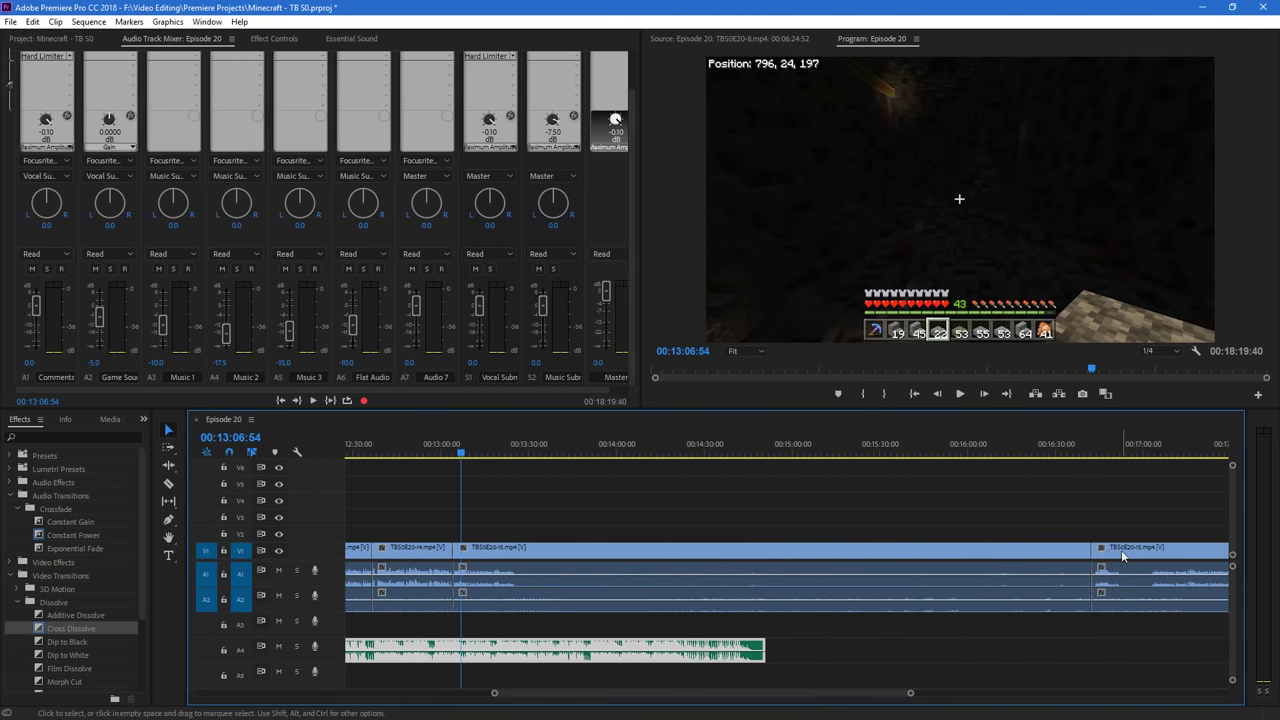
left_click_drag(1121, 550, 559, 563)
left_click(907, 559)
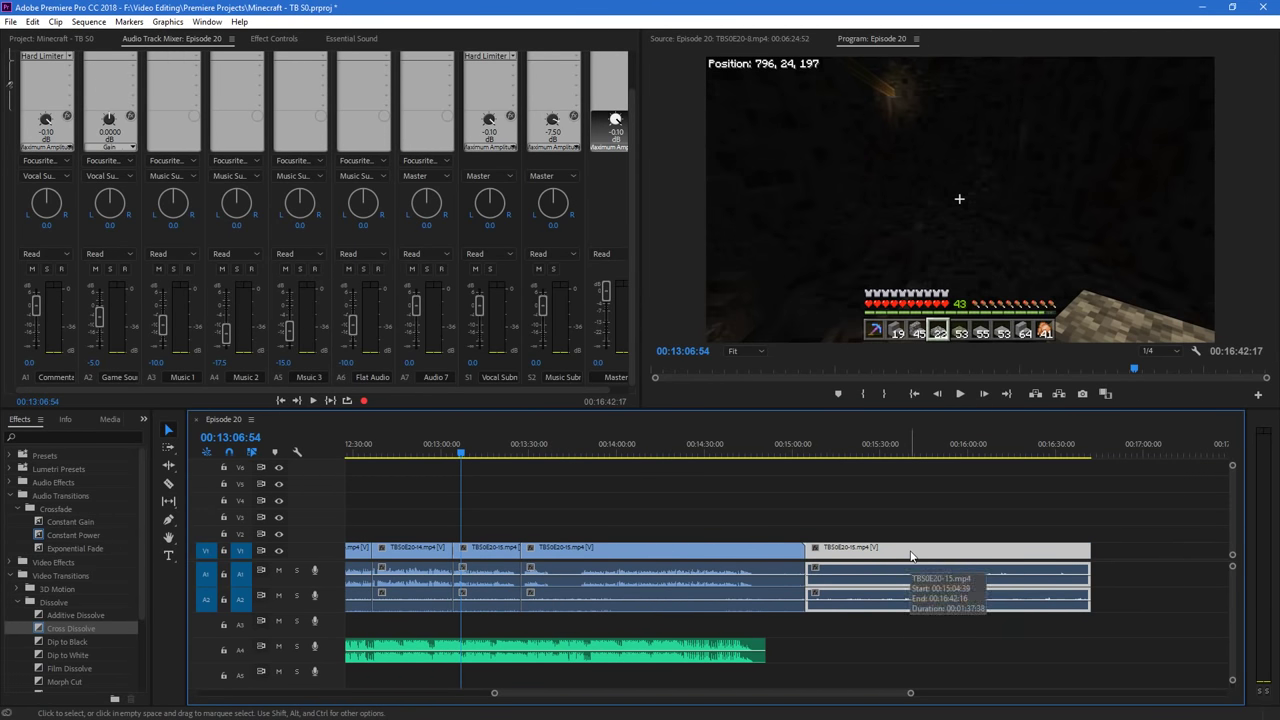
key("Delete")
left_click(447, 454)
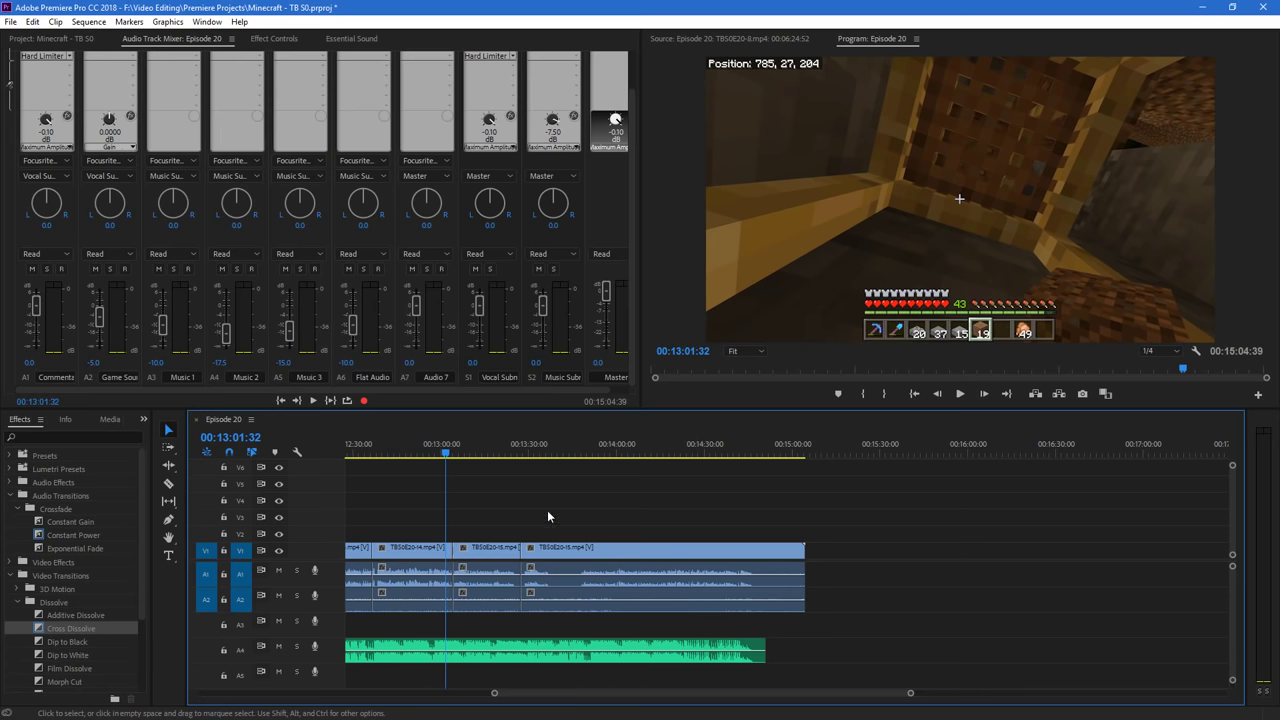
left_click_drag(909, 693, 686, 706)
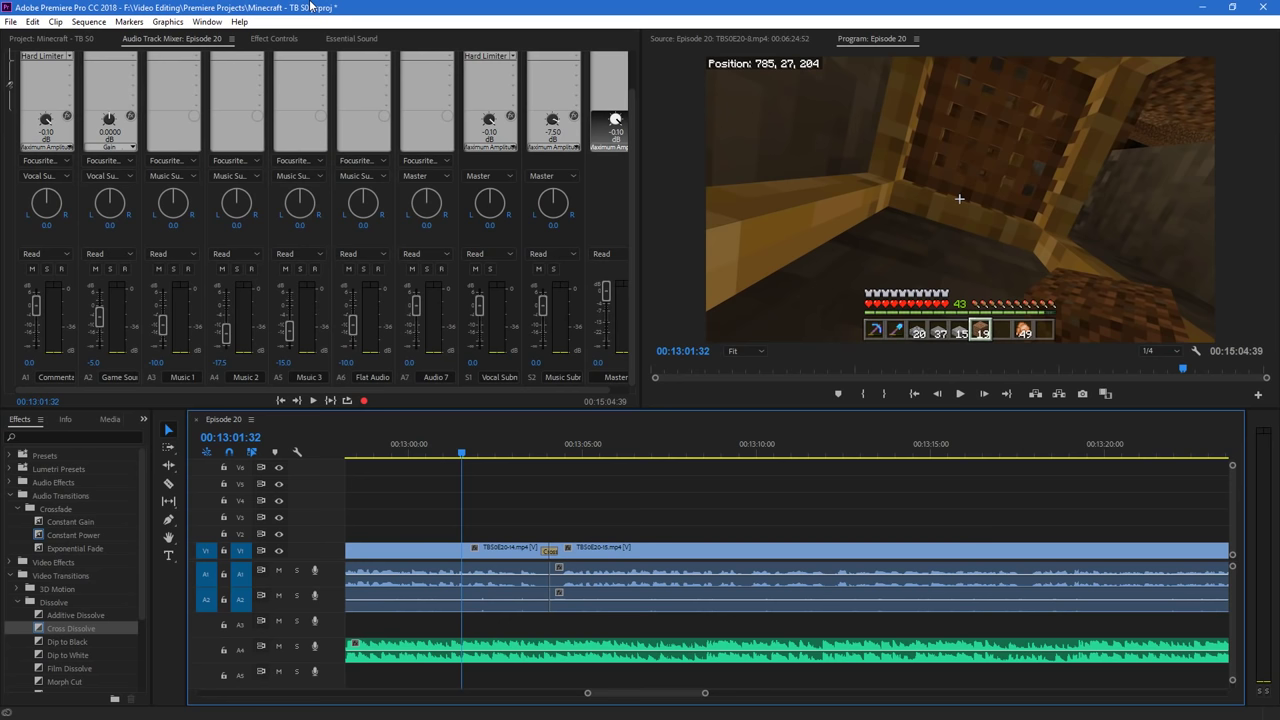
Undo the bensound-funnysong volume boost and rubber-band drag so its level stays at 0.0 dB
double_click(548, 650)
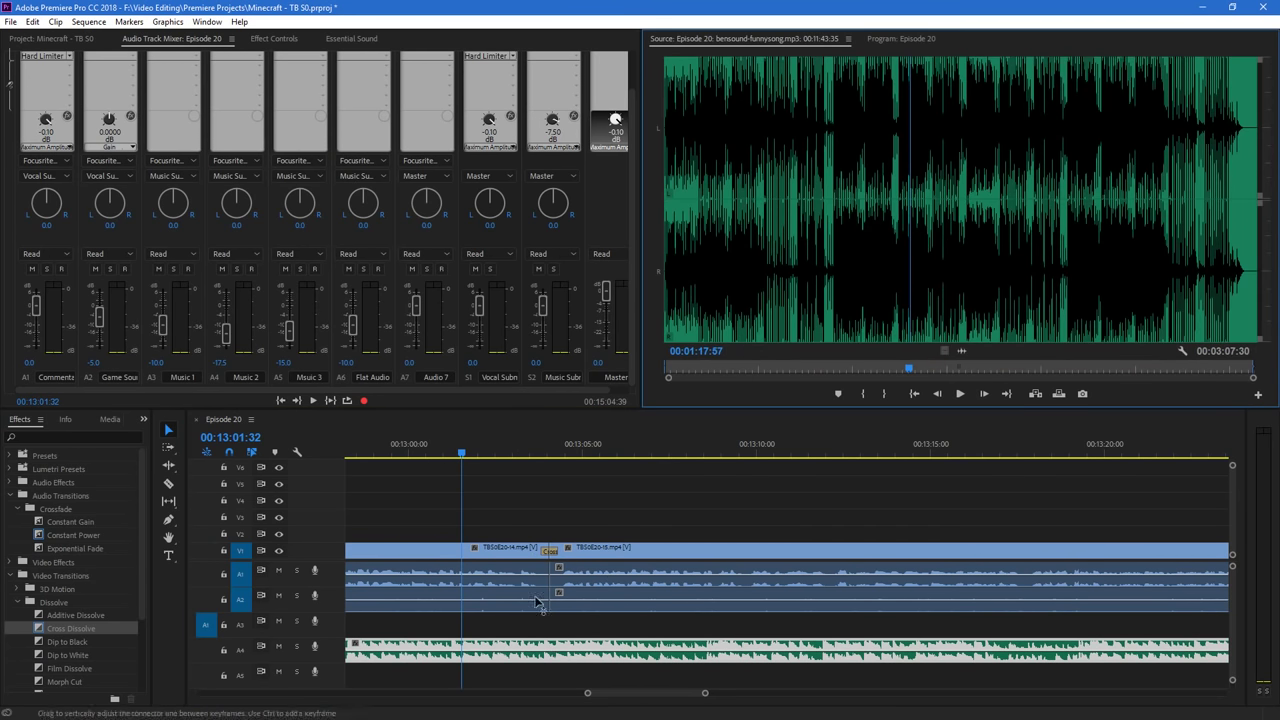
left_click(296, 38)
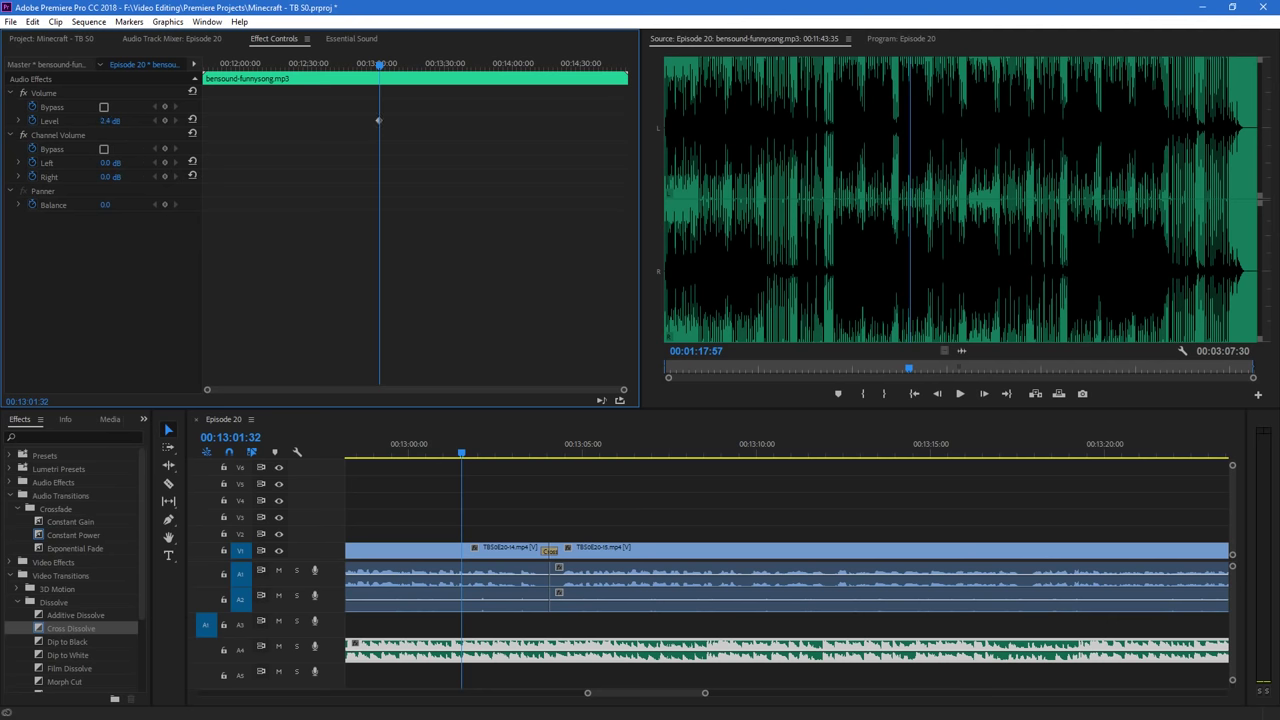
key("ctrl+z")
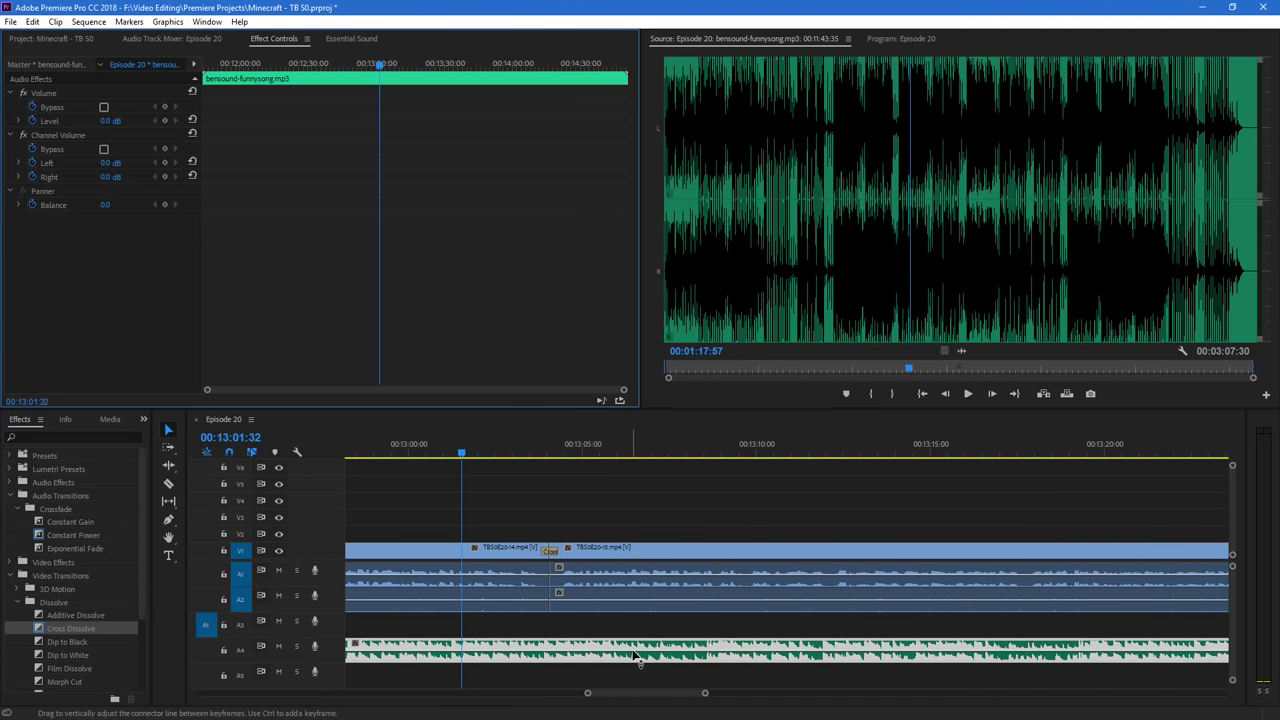
mouse_move(634, 655)
left_mouse_down()
mouse_move(636, 643)
mouse_move(640, 655)
left_mouse_up()
key("ctrl+z")
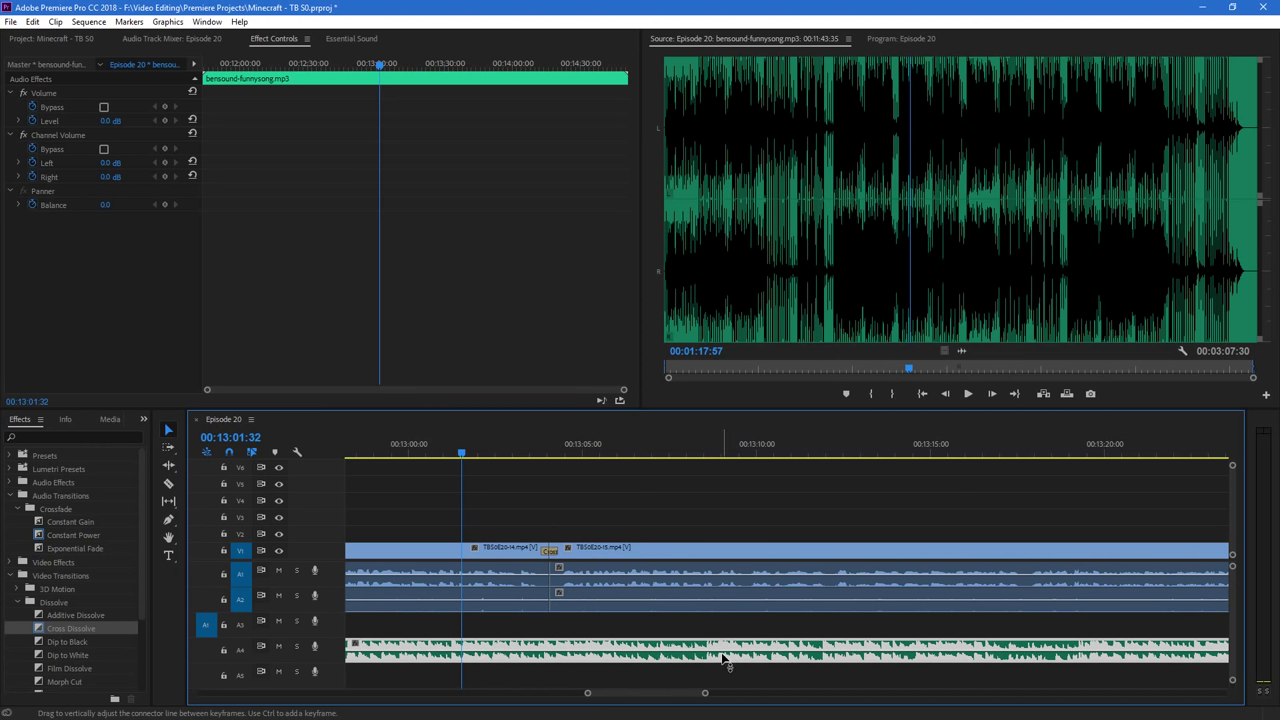
mouse_move(707, 696)
left_mouse_down()
mouse_move(733, 698)
mouse_move(704, 697)
left_mouse_up()
left_click(171, 38)
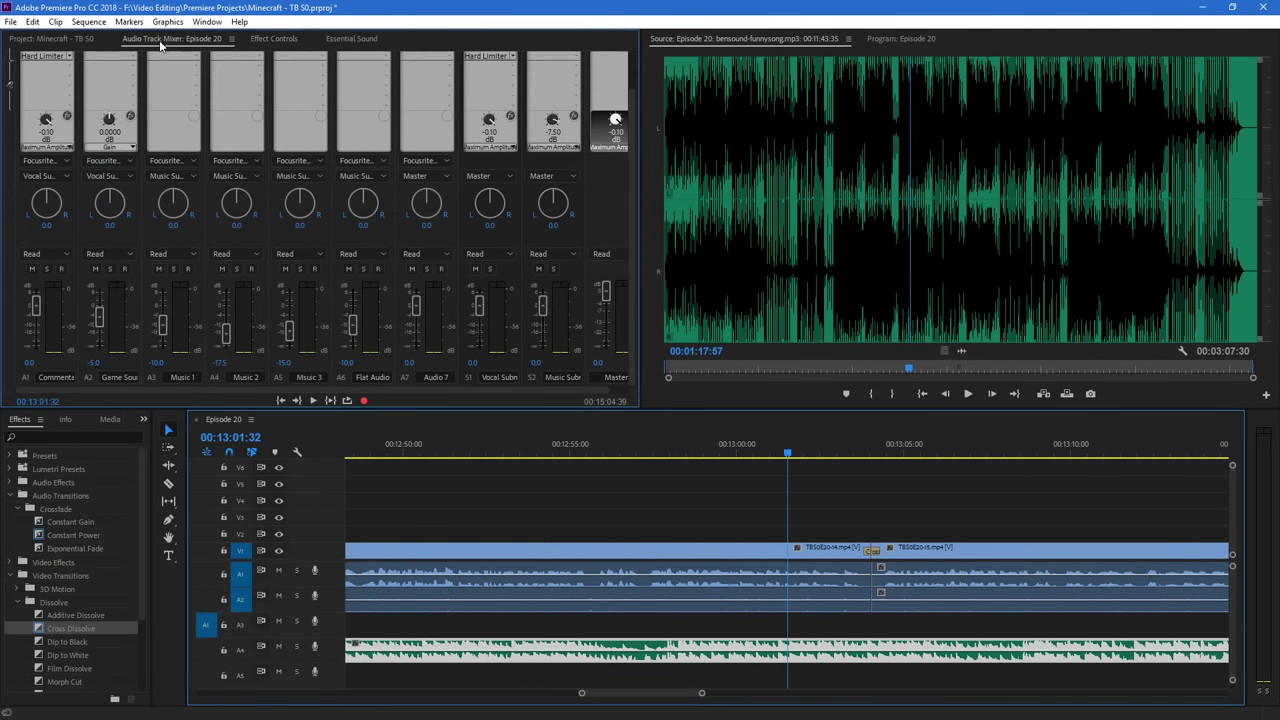
left_click_drag(611, 697, 614, 697)
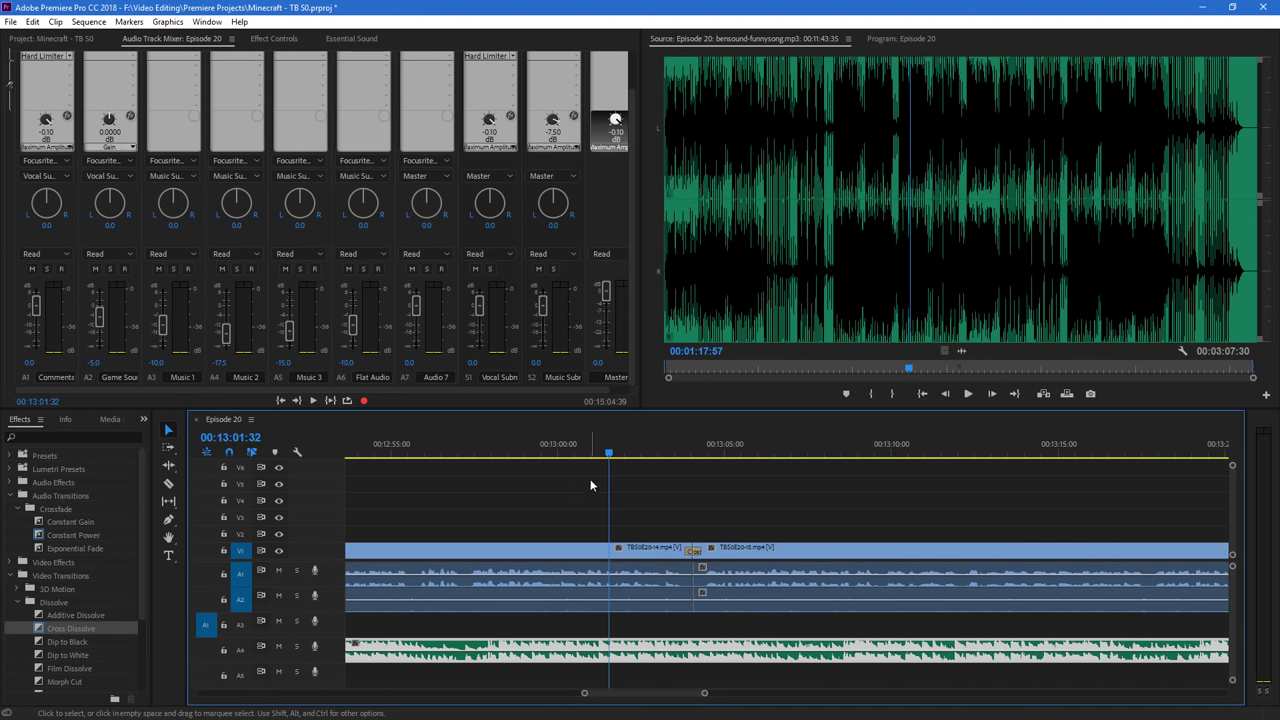
Play the sequence from 13:01:21 with the timeline zoomed out to show more clips
left_click(603, 450)
key("space")
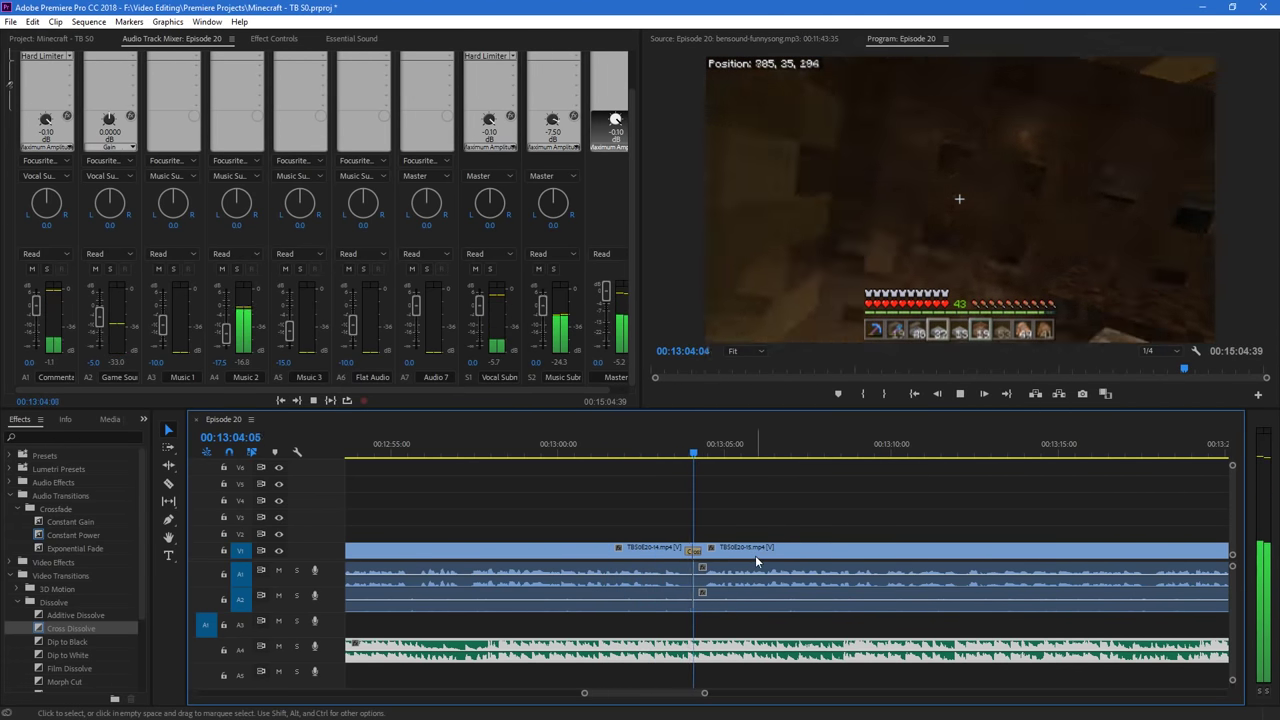
left_click_drag(709, 703, 783, 656)
left_click_drag(749, 698, 754, 697)
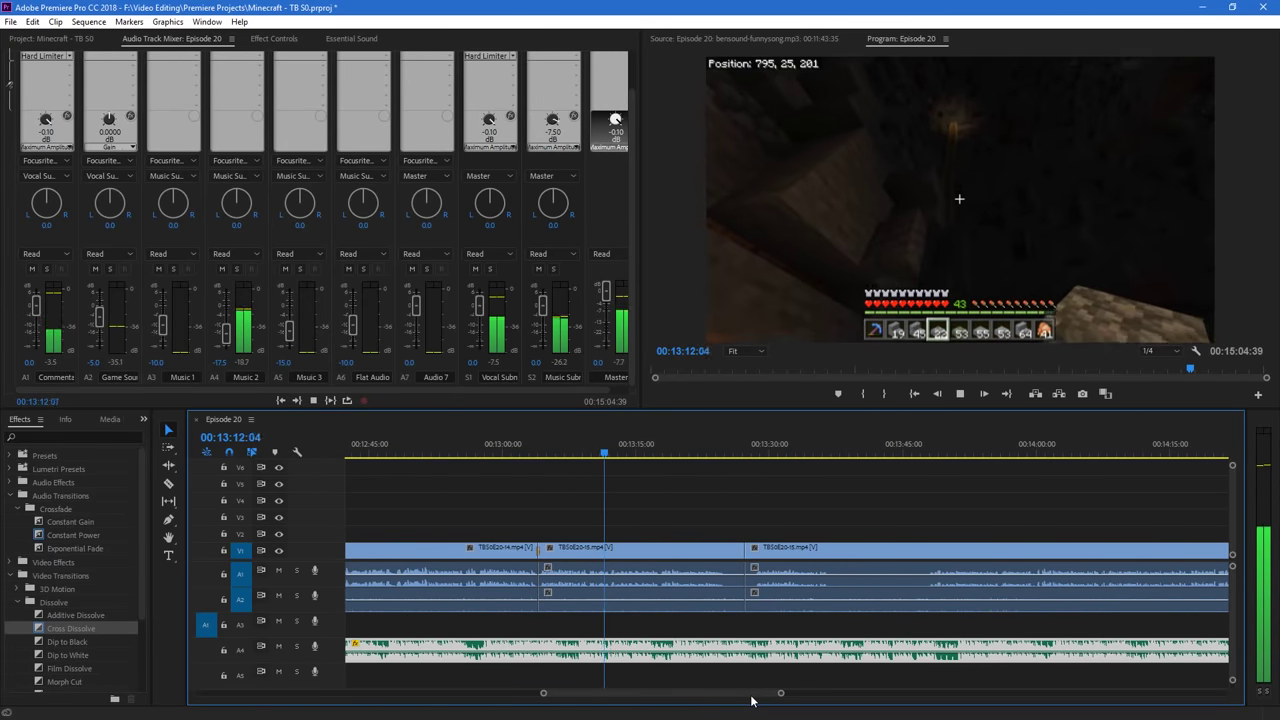
Make two razor cuts in TBS0E20-15 and slide the later pieces left over the unwanted sections
key("c")
left_click(754, 549)
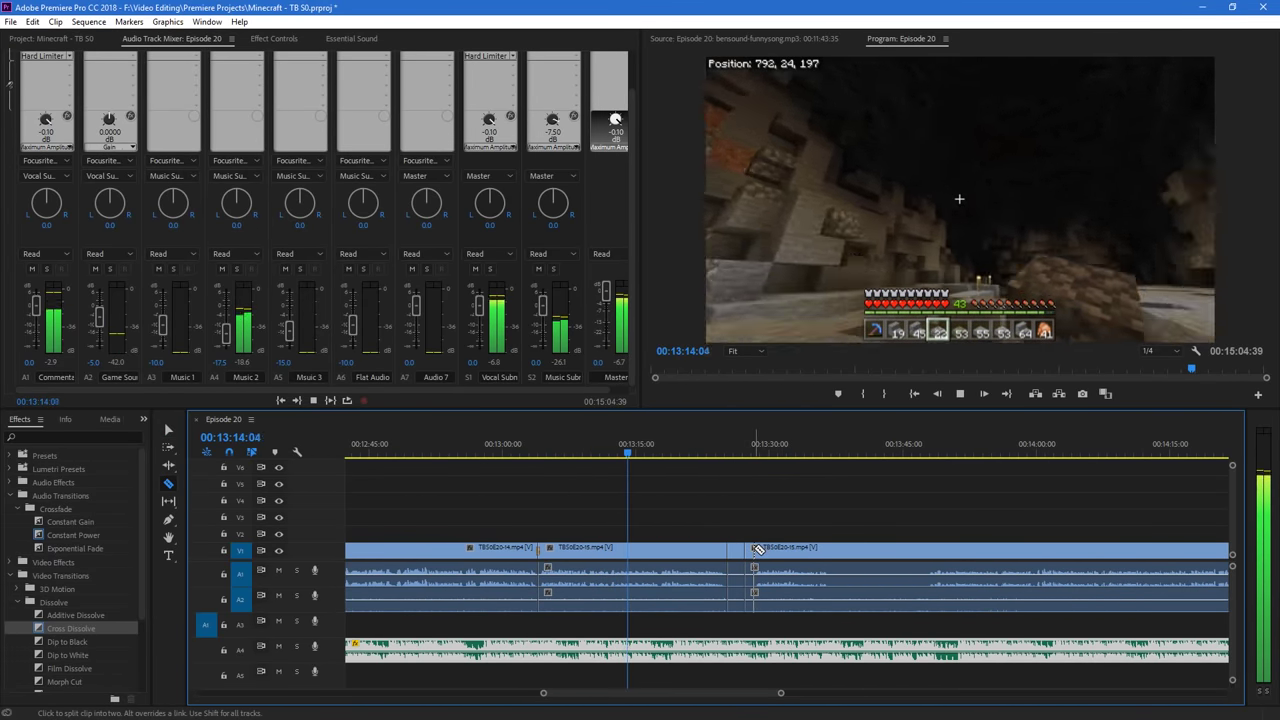
key("v")
left_click_drag(772, 556, 745, 557)
key("c")
left_click(903, 557)
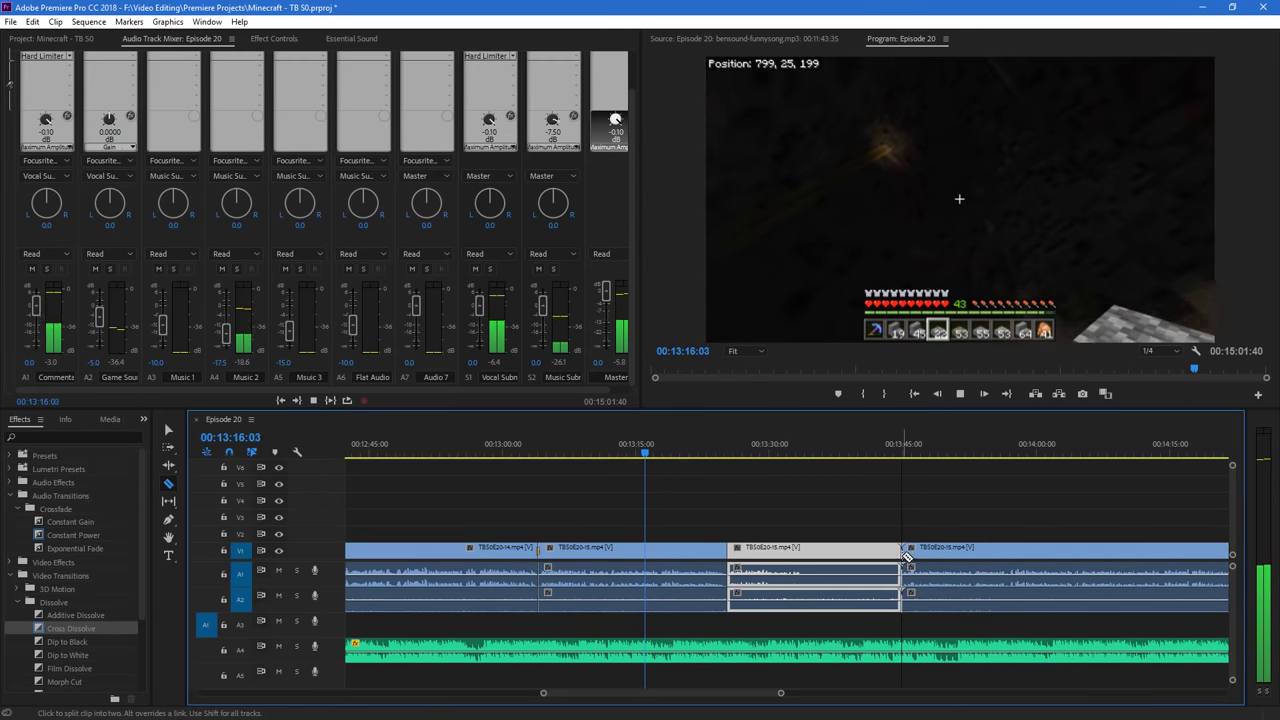
key("v")
left_click_drag(930, 557, 833, 568)
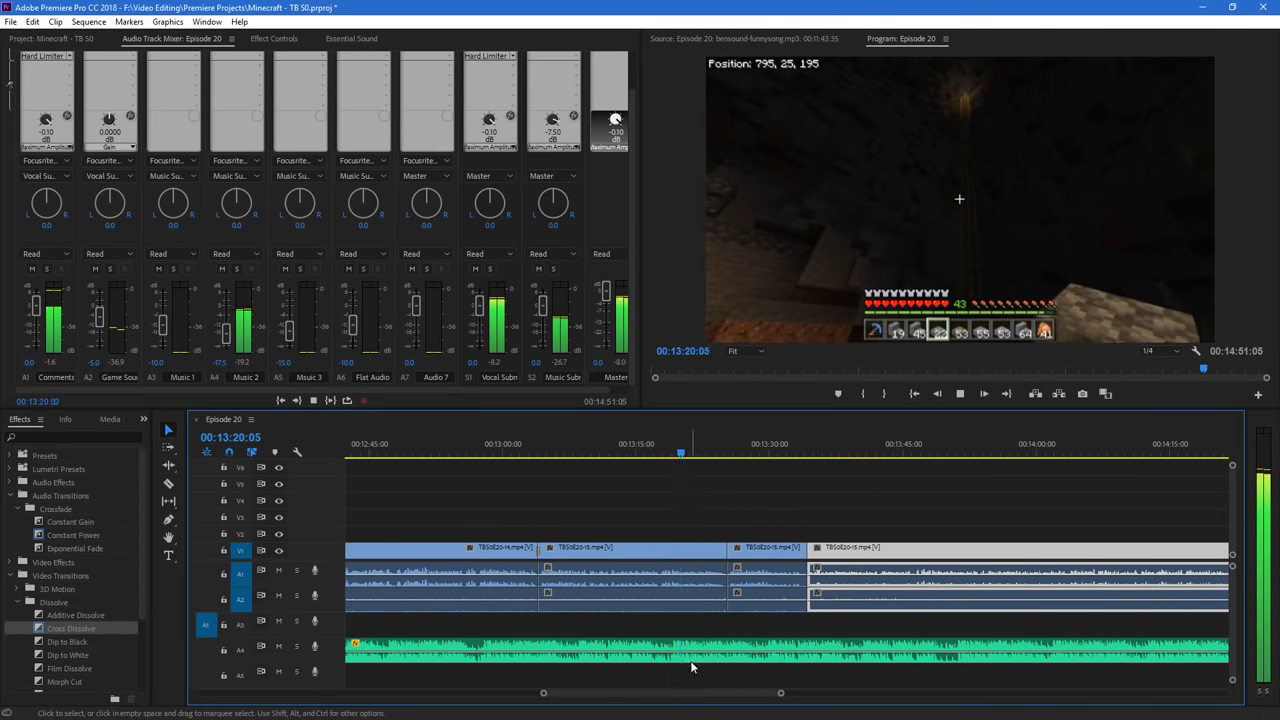
left_click_drag(780, 693, 751, 693)
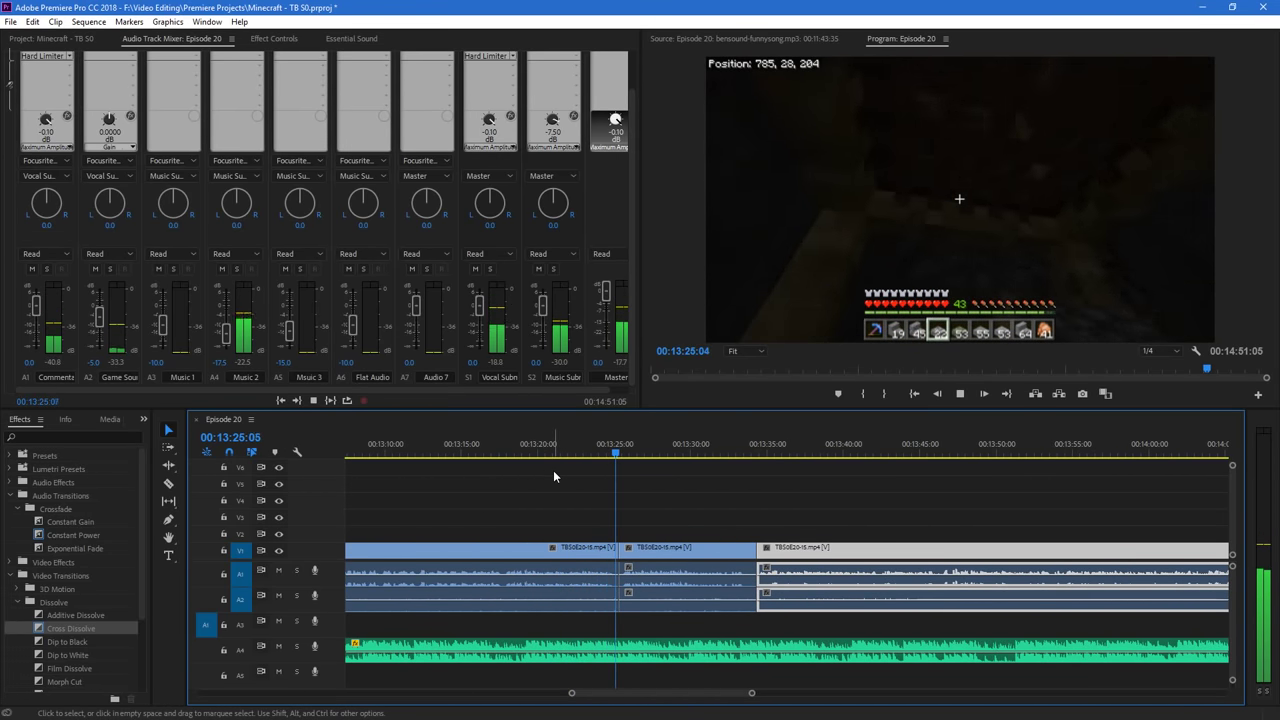
Close the remaining gap near 13:29:58 and add Cross Dissolves to both new V1 joins
left_click_drag(74, 630, 617, 553)
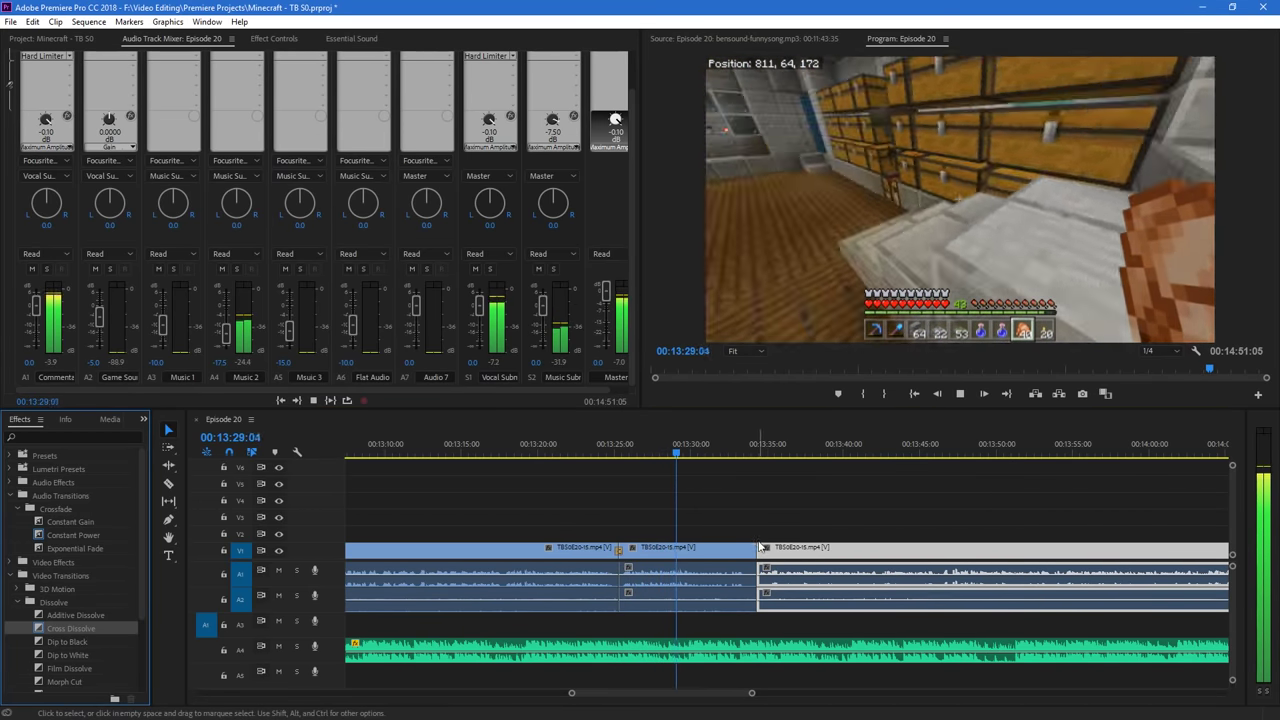
key("space")
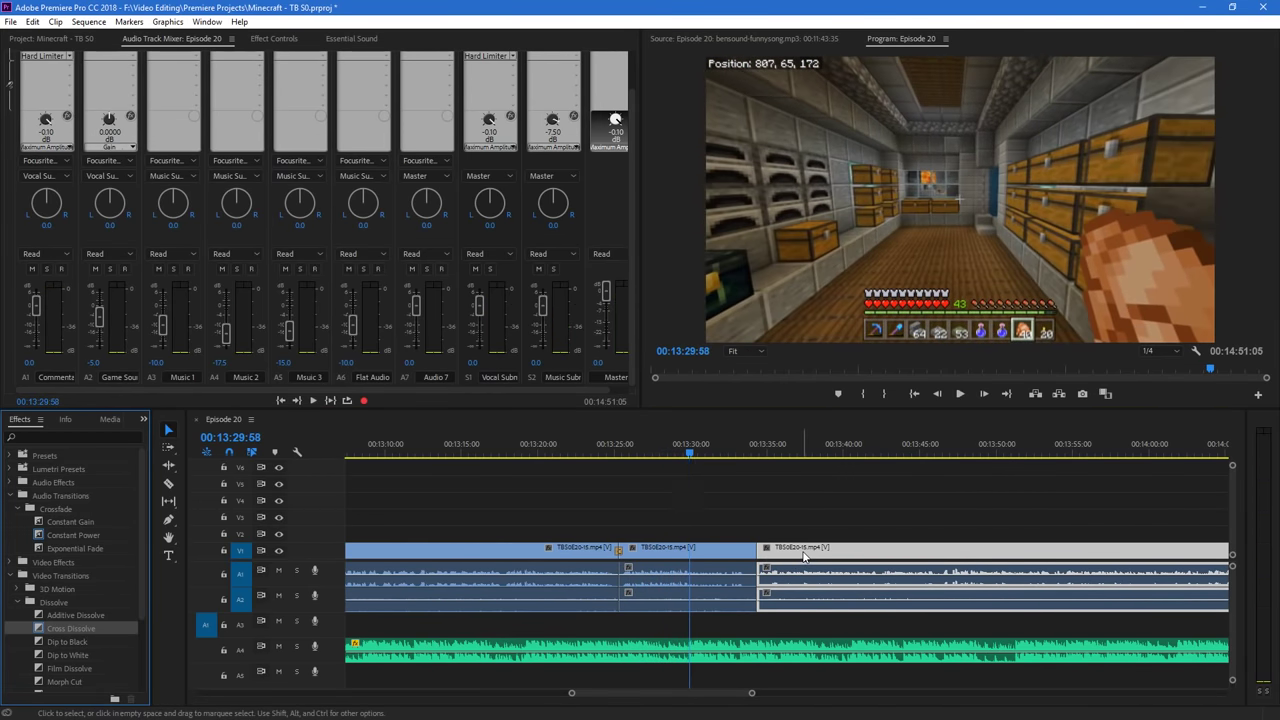
left_click_drag(804, 564, 663, 566)
left_click_drag(62, 628, 623, 550)
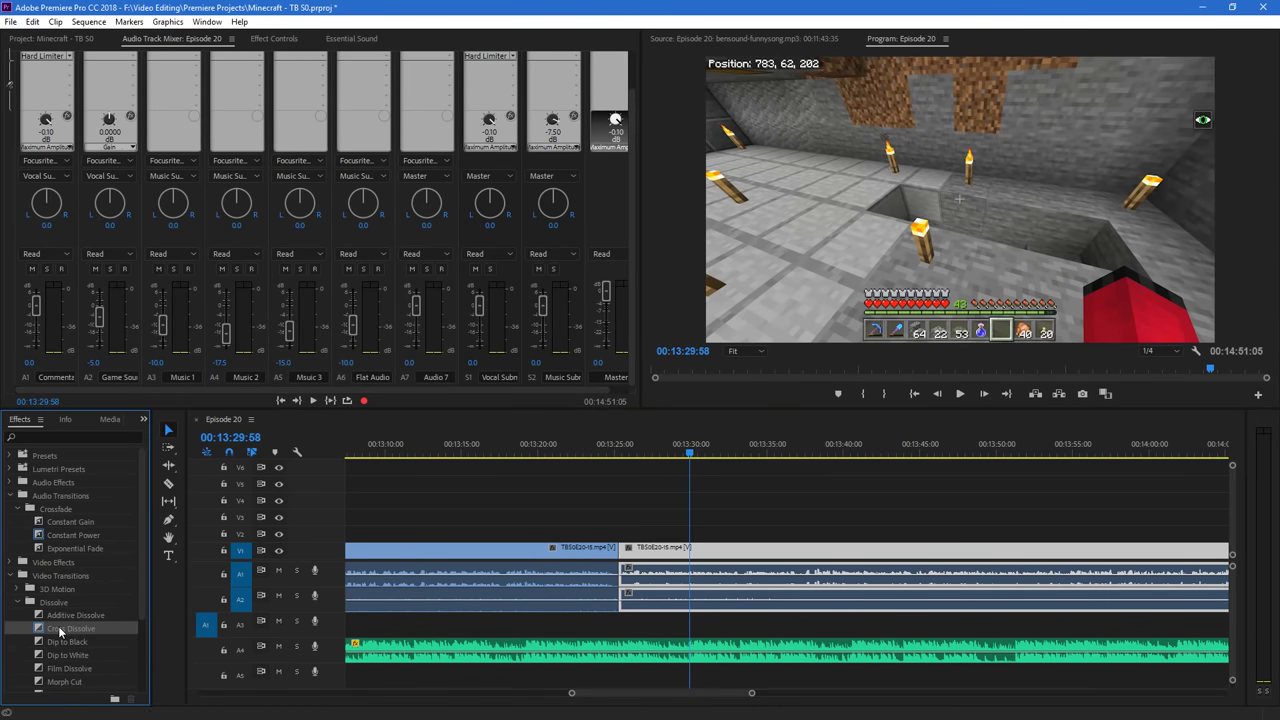
Replay the new joins from about 13:24:39 and review the footage that follows
left_click_drag(609, 462, 604, 442)
key("space")
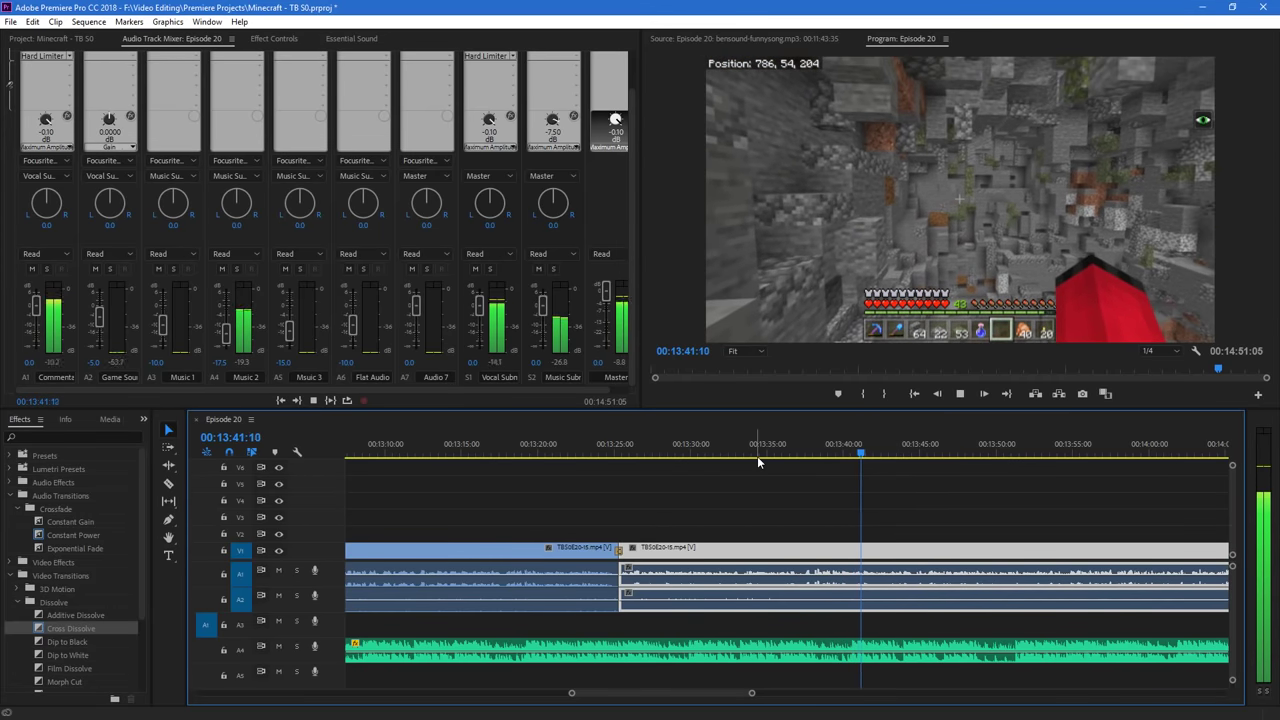
left_click_drag(690, 694, 701, 696)
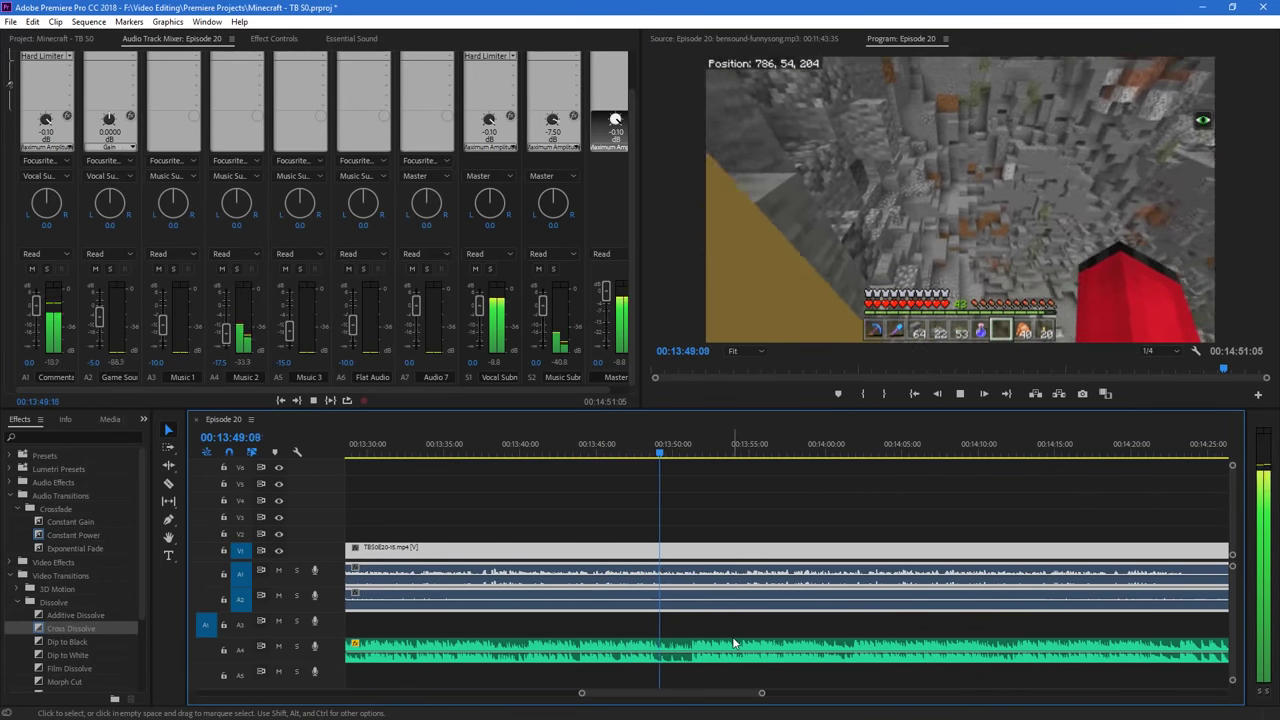
scroll(737, 697, "down", 2)
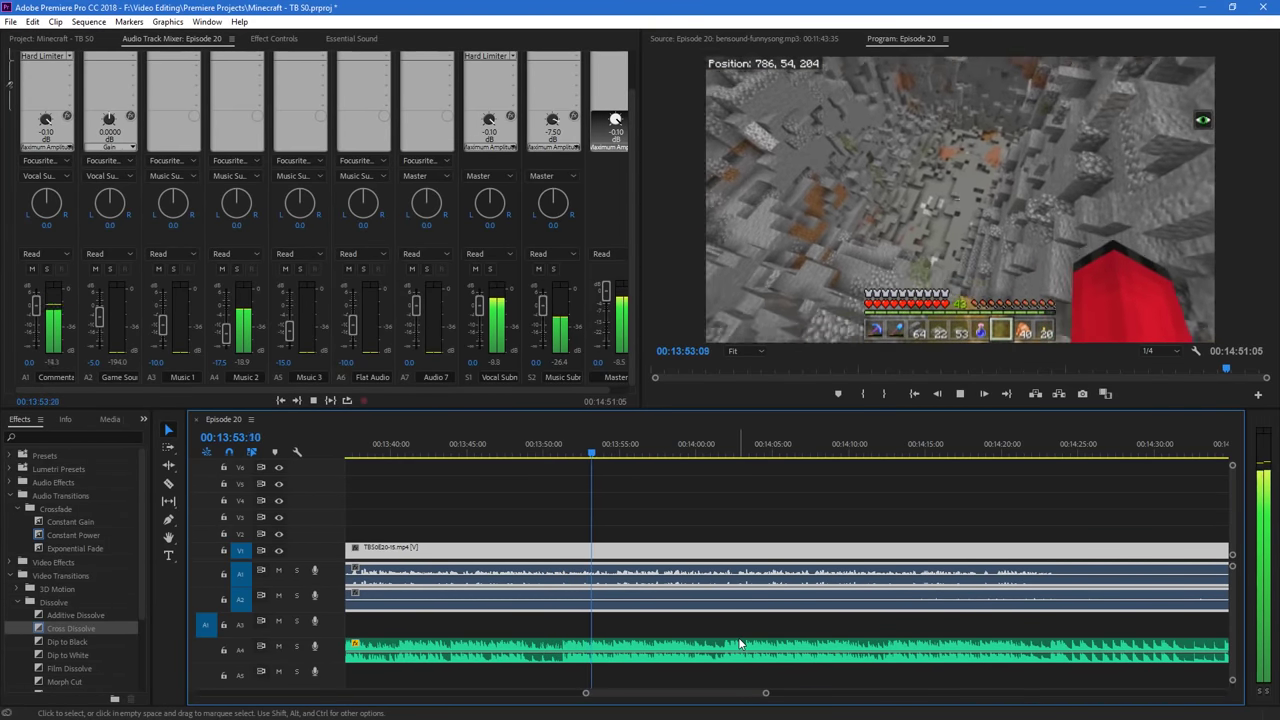
key("space")
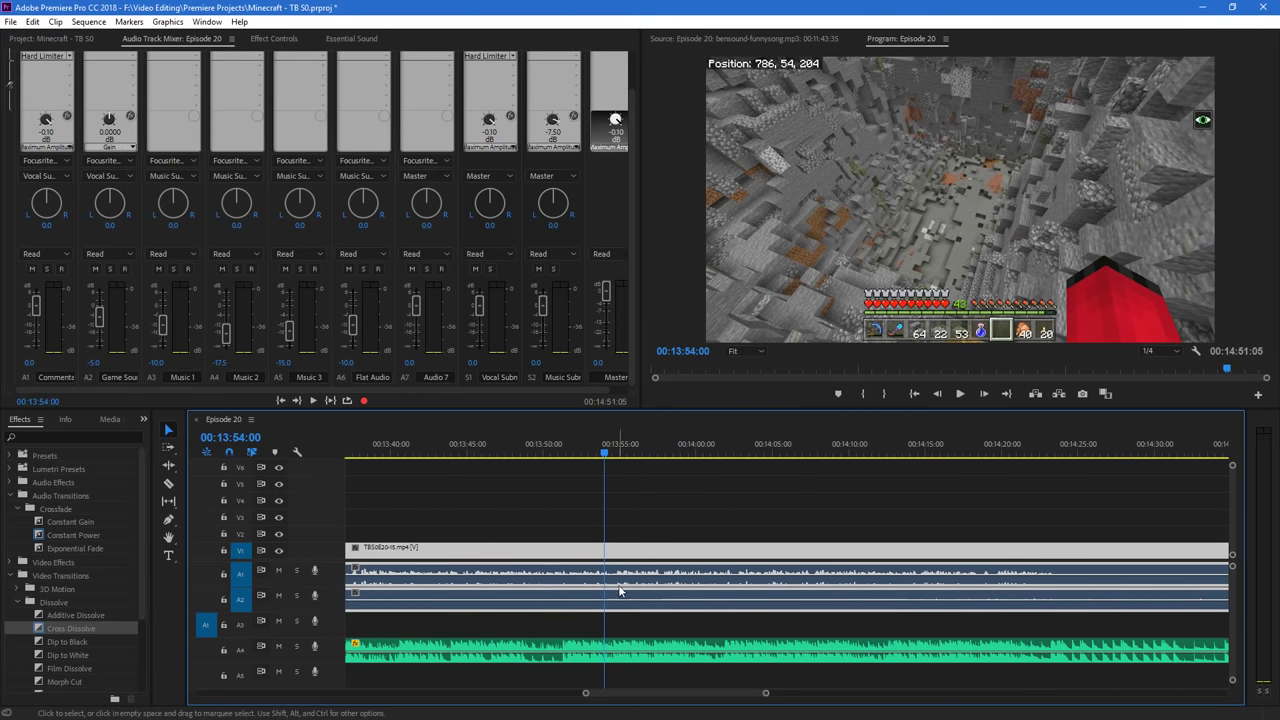
key("space")
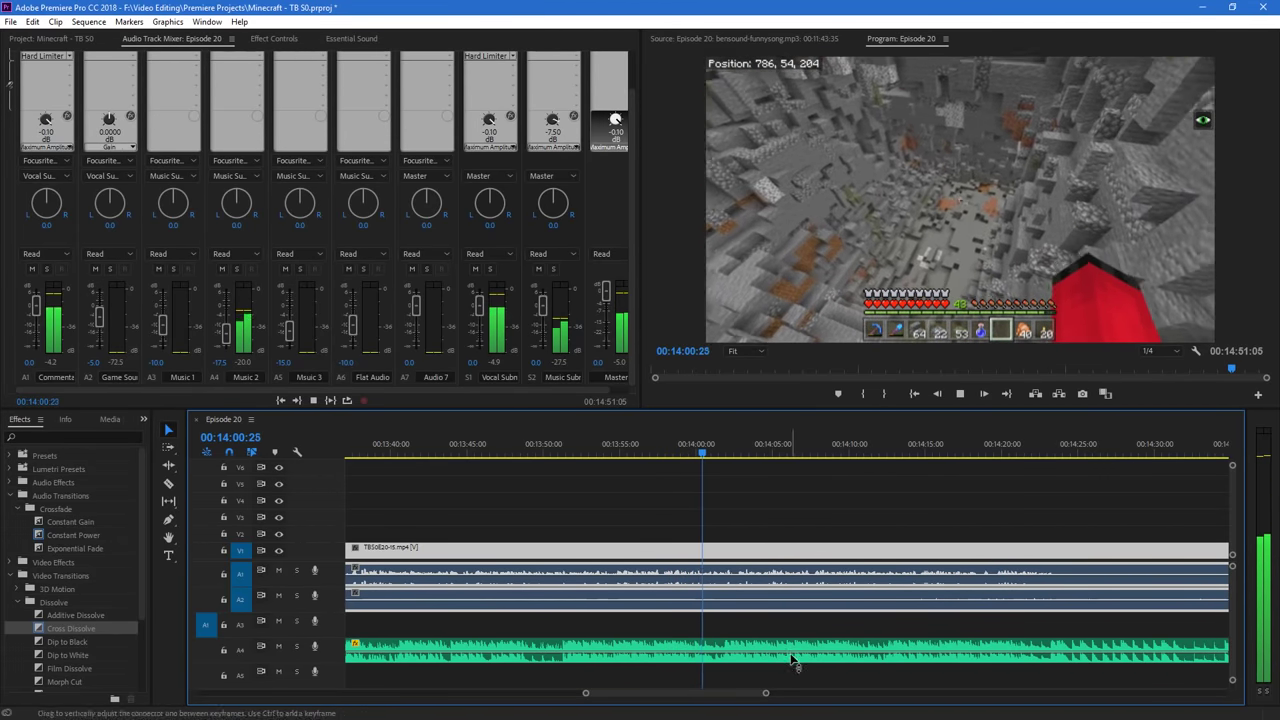
left_click_drag(767, 694, 733, 694)
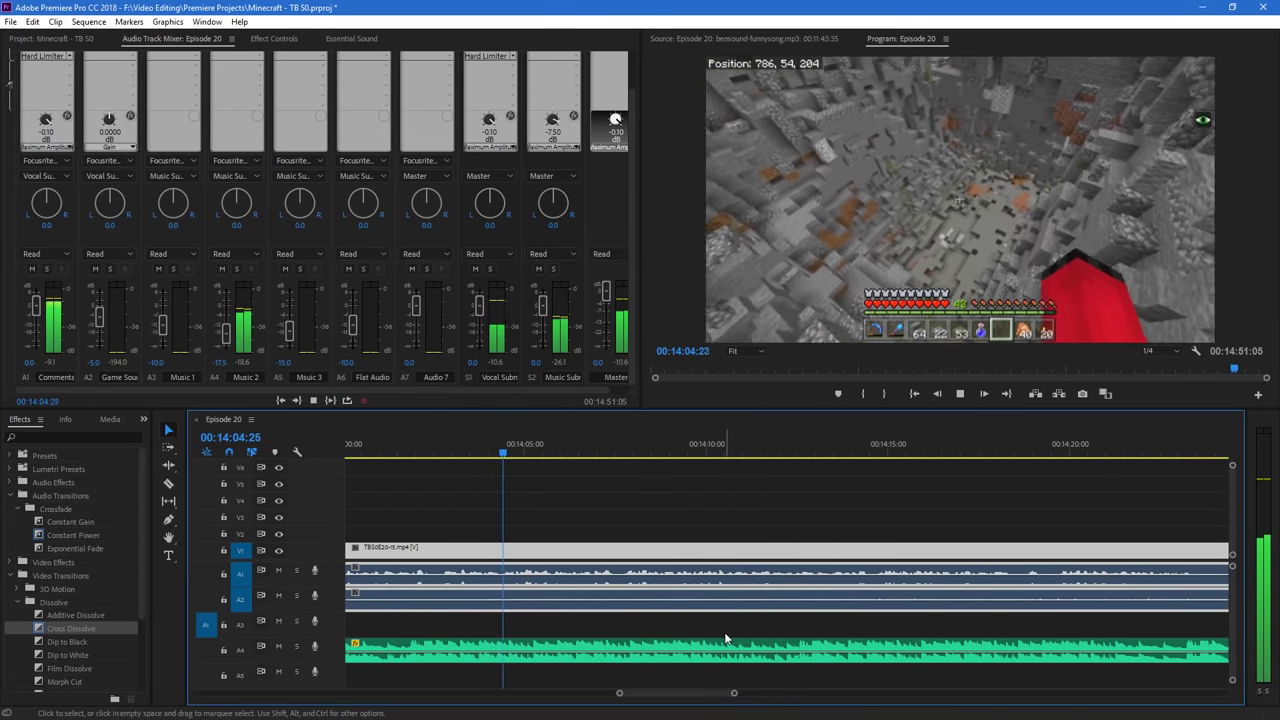
mouse_move(734, 694)
left_mouse_down()
mouse_move(747, 694)
mouse_move(726, 697)
left_mouse_up()
Make the Commentary 1 and Game Sound audio tracks taller
left_click(886, 518)
mouse_move(1233, 681)
left_mouse_down()
mouse_move(1234, 664)
mouse_move(1234, 692)
left_mouse_up()
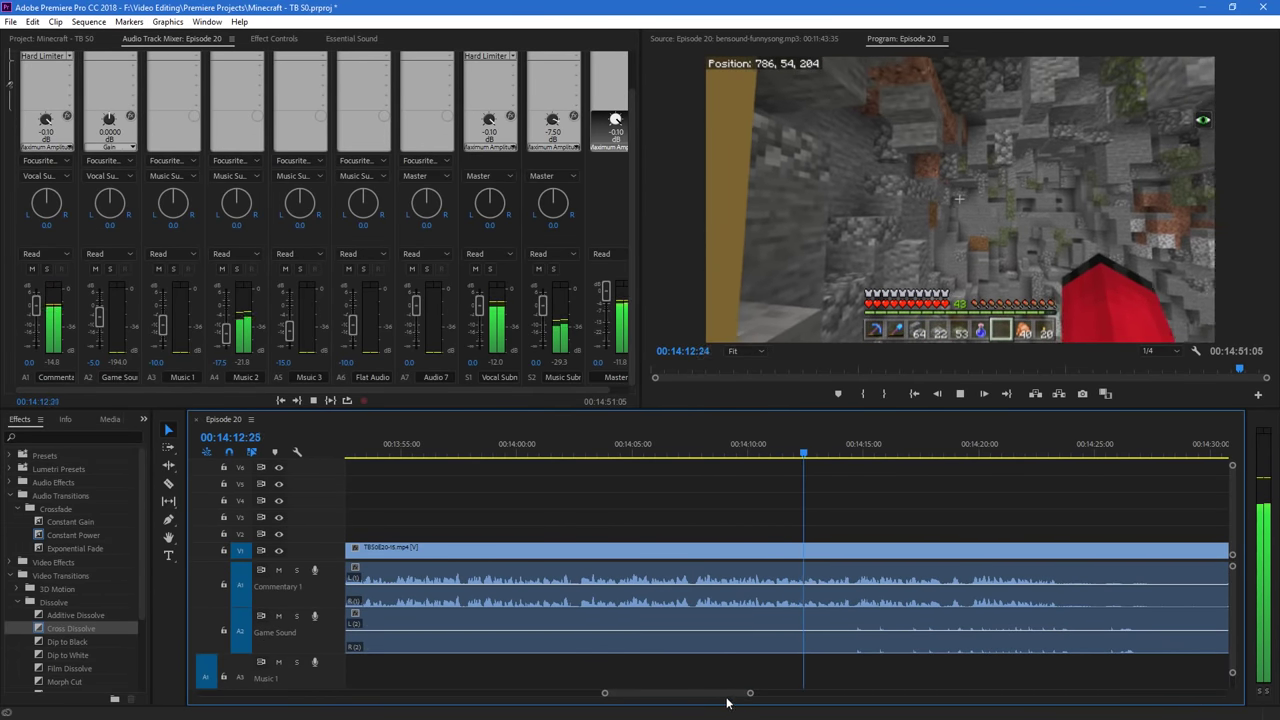
left_click_drag(723, 697, 842, 696)
Place TBS0E20-16.mp4 from the Project panel at the end of the sequence
key("c")
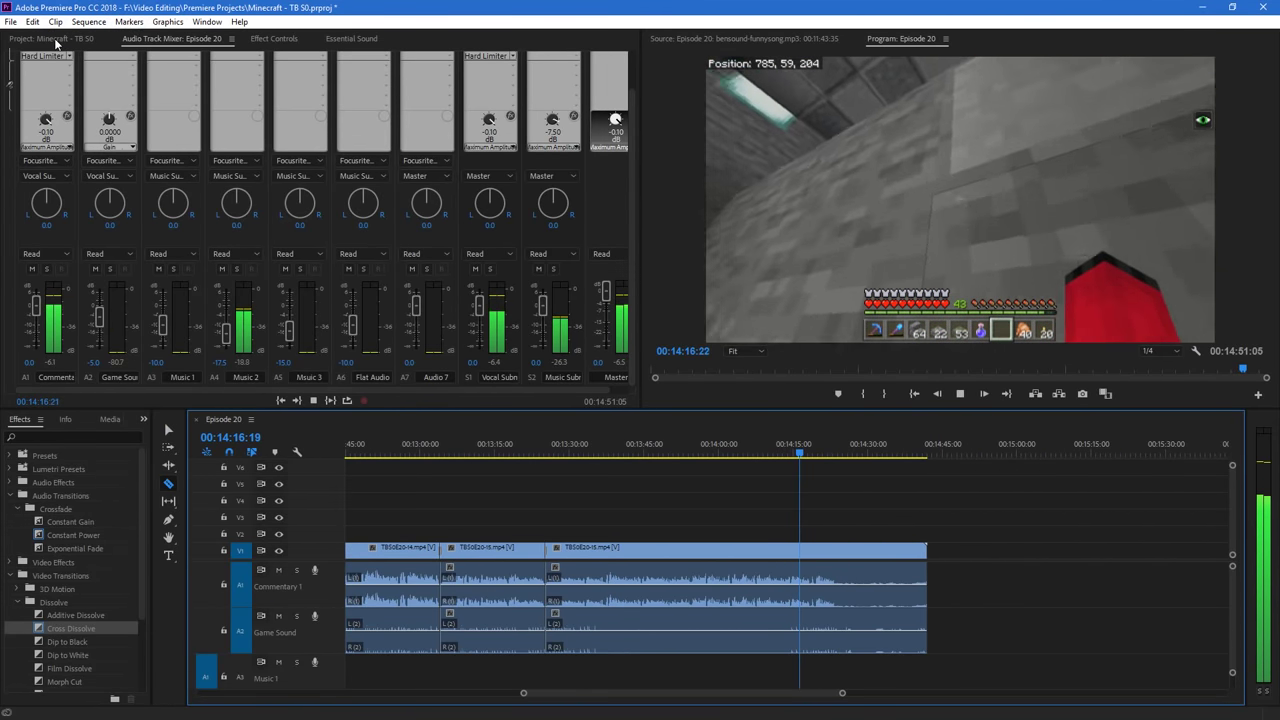
key("shift+1")
left_click_drag(98, 271, 866, 573)
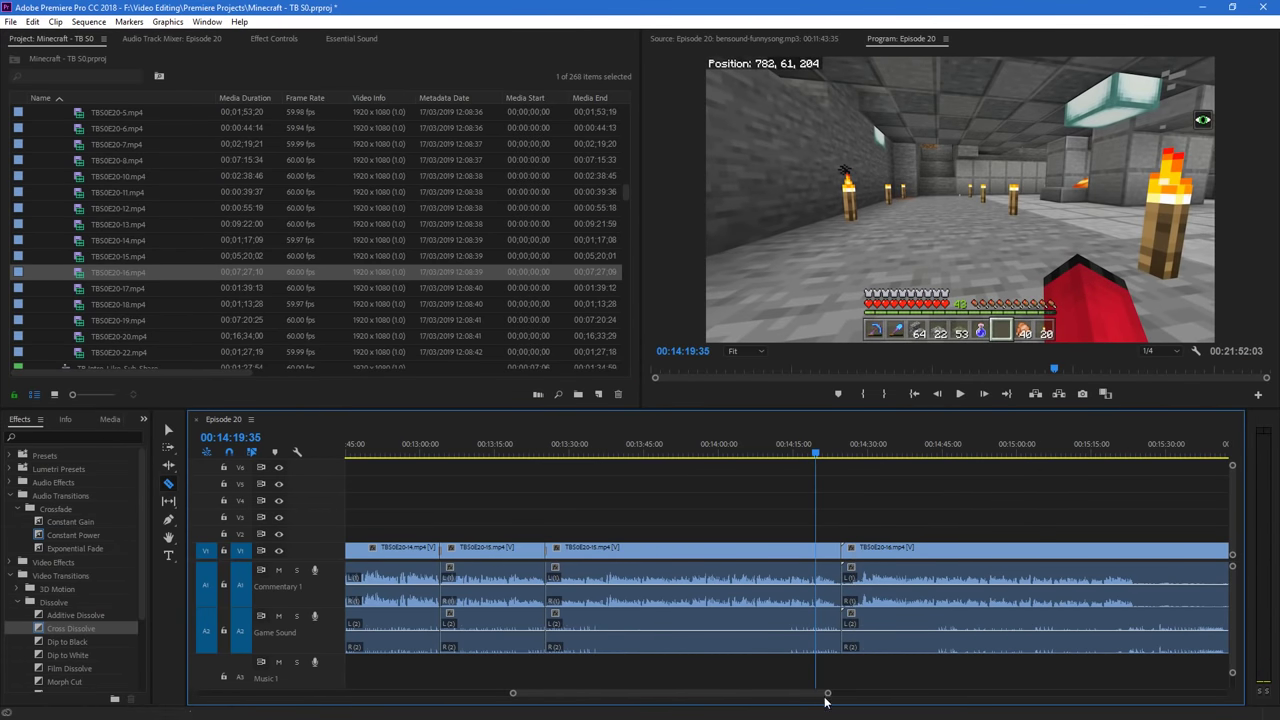
left_click_drag(842, 692, 734, 692)
Cut away the unwanted start of TBS0E20-16 and bridge the join with a Cross Dissolve
key("space")
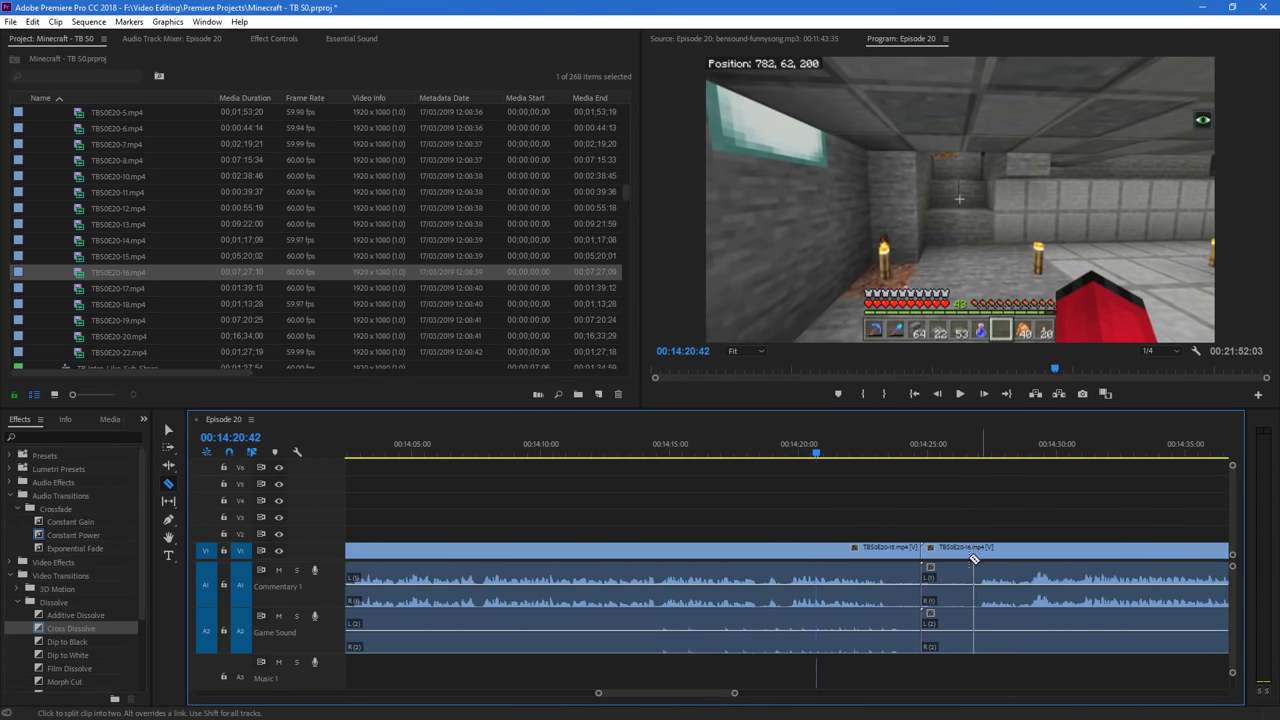
left_click(983, 563)
key("v")
left_click_drag(1011, 556, 945, 563)
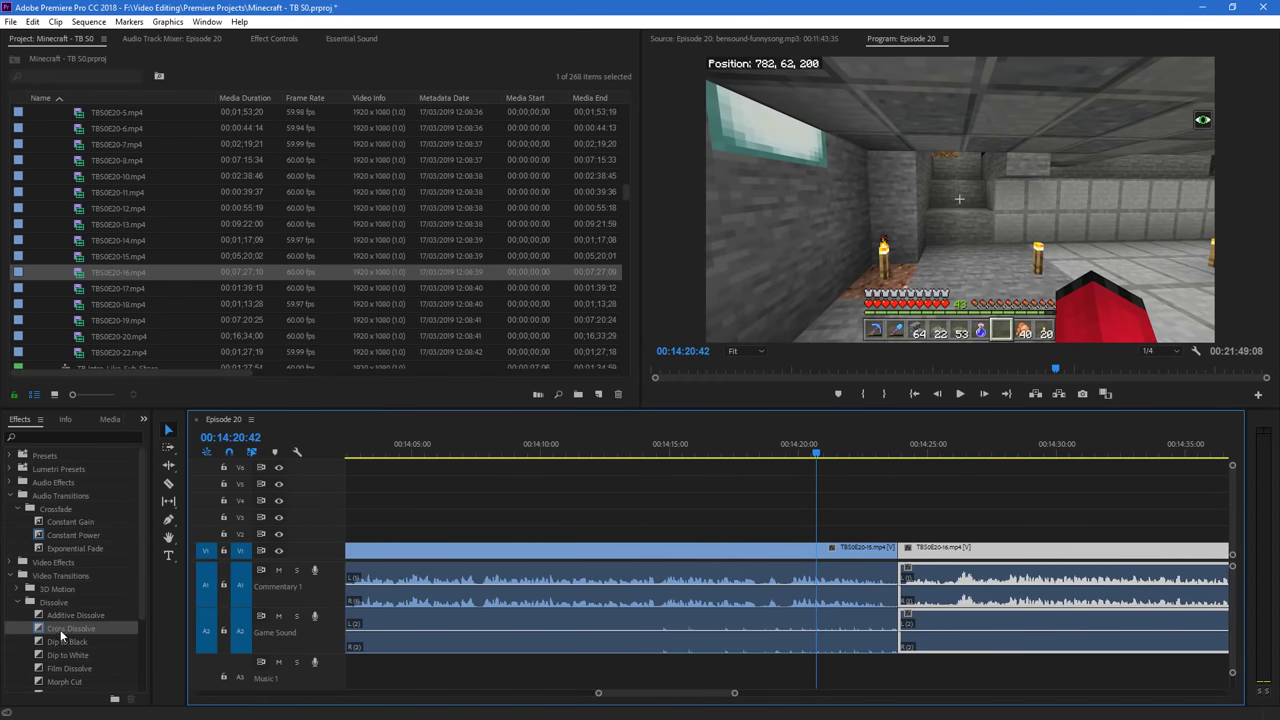
left_click_drag(60, 629, 737, 581)
left_click_drag(905, 566, 905, 566)
Preview the new transition and save the project
key("space")
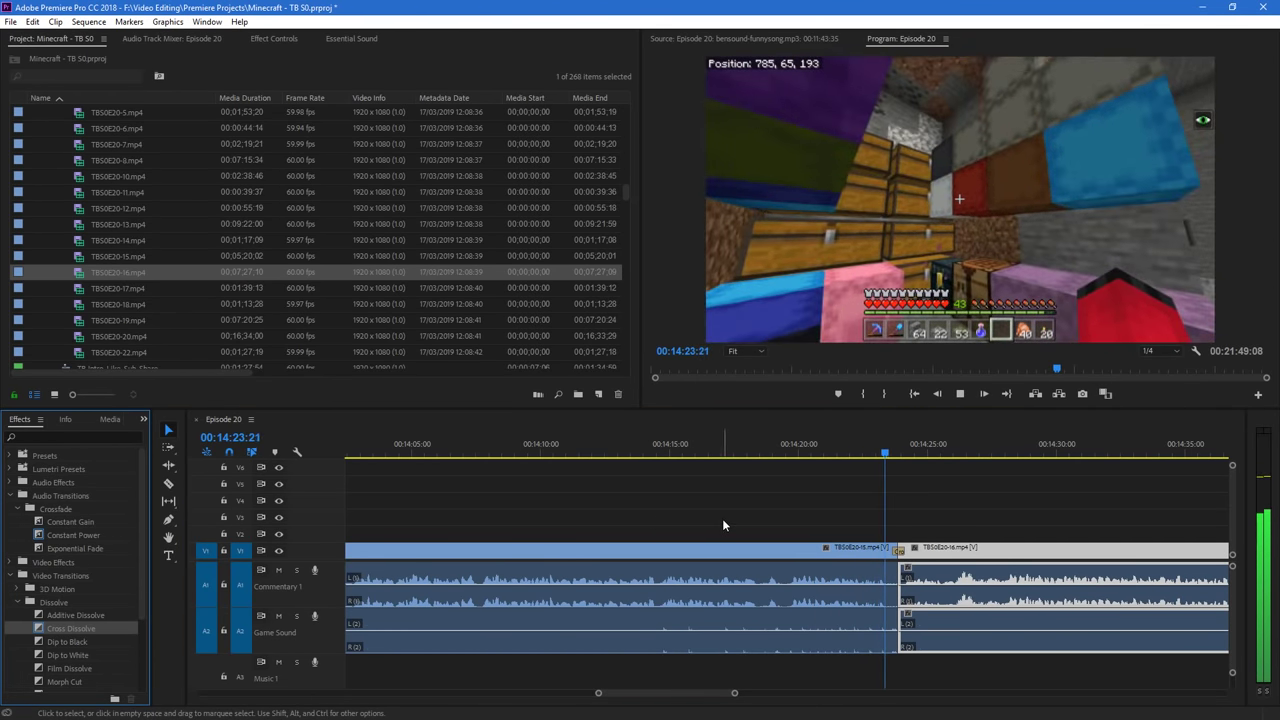
key("space")
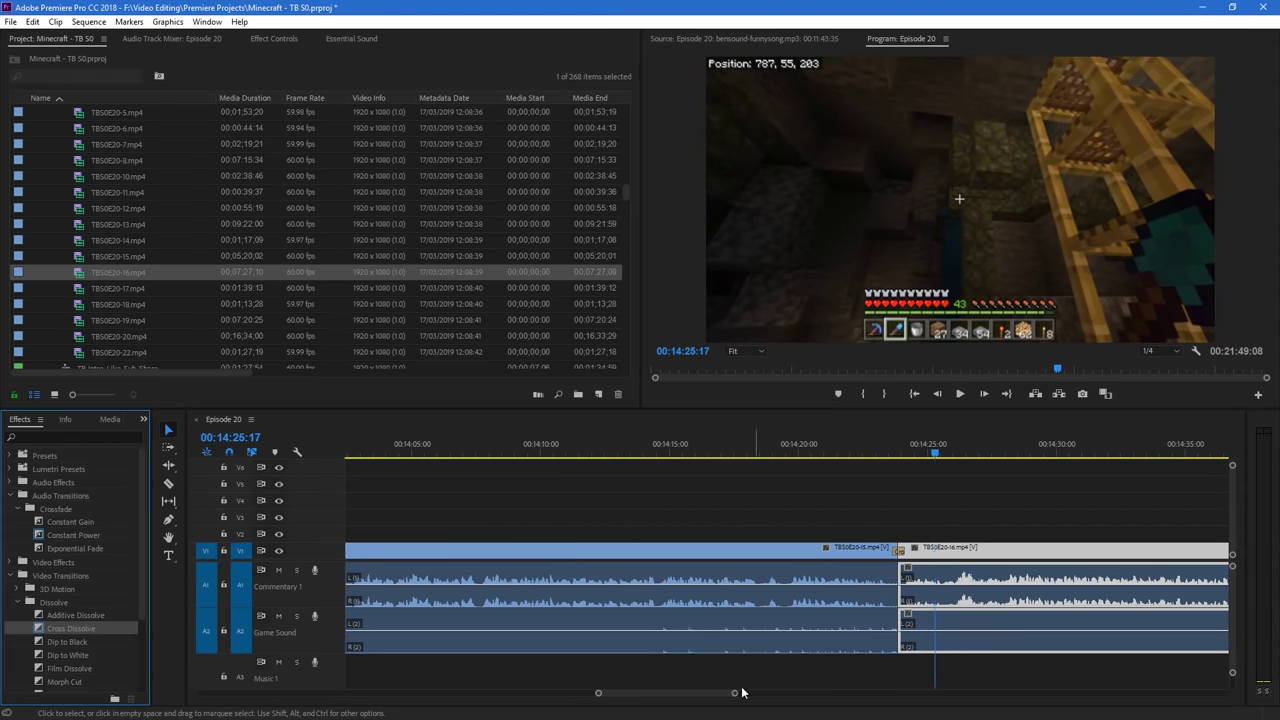
left_click(706, 682)
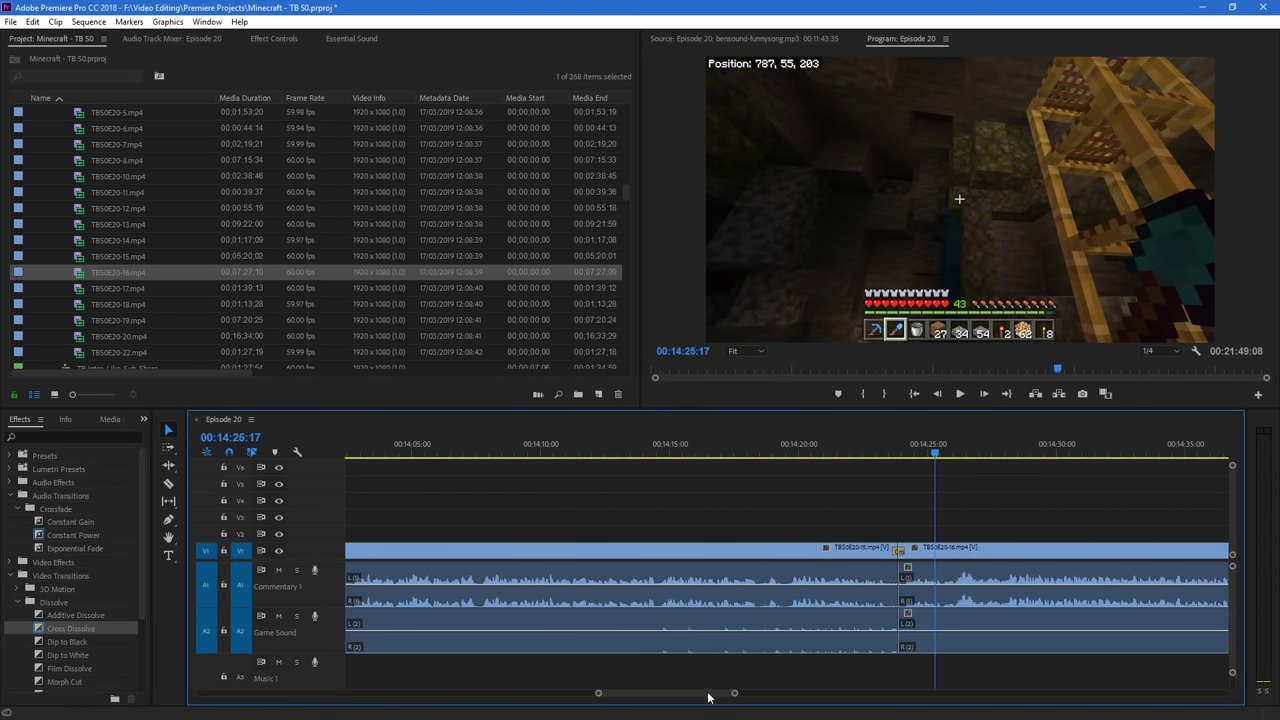
left_click_drag(708, 693, 714, 693)
key("ctrl+s")
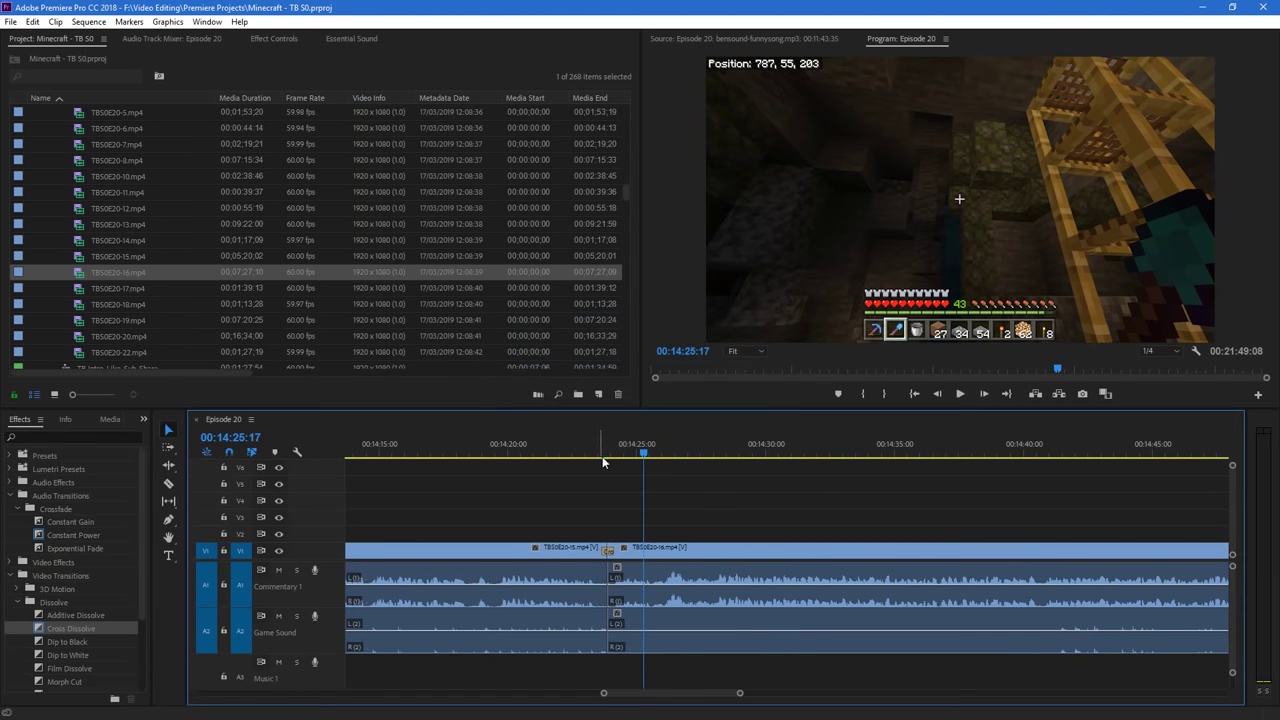
Scrub and play around the edit point to find the cut point at 00:14:29:26
left_click(615, 448)
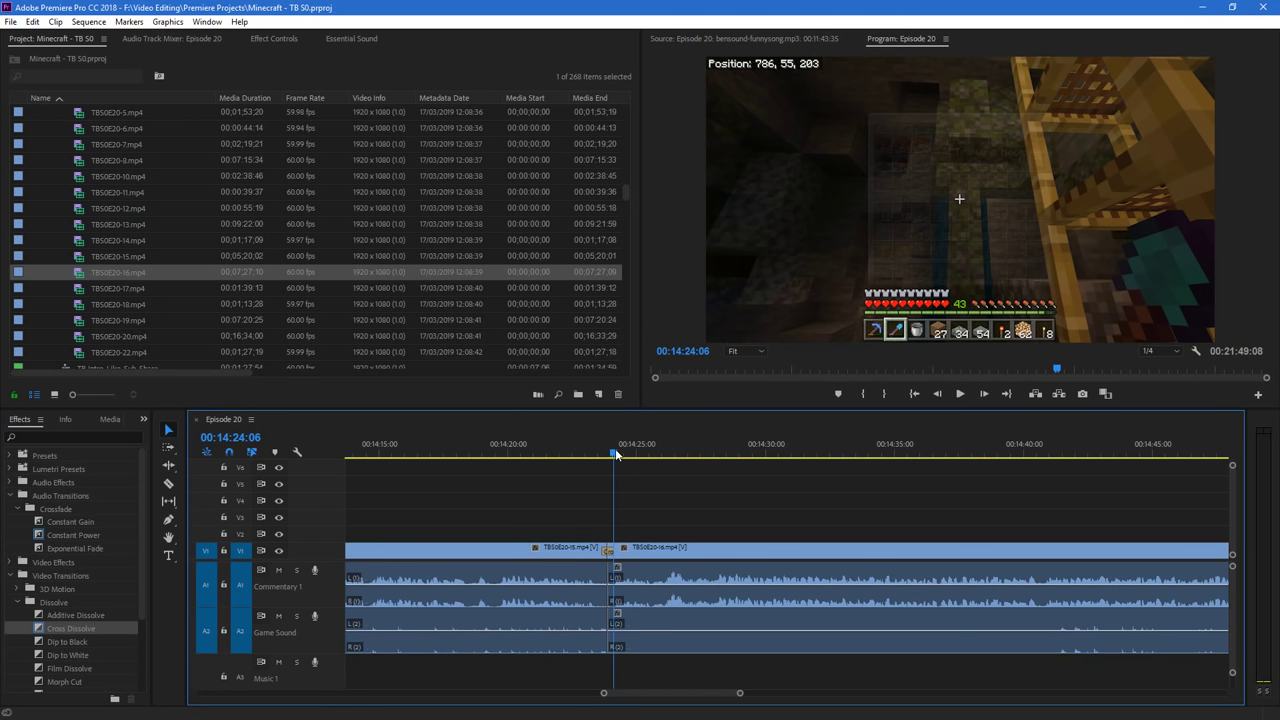
left_click(599, 452)
key("space")
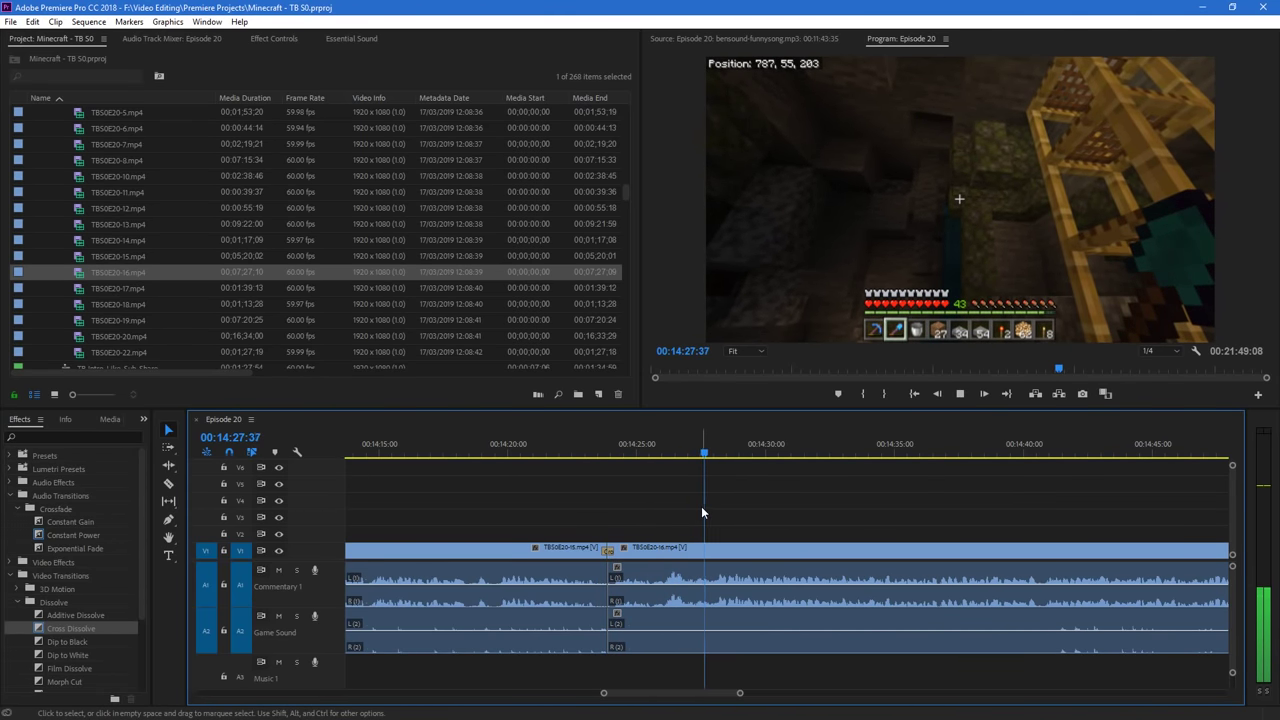
key("space")
key("c")
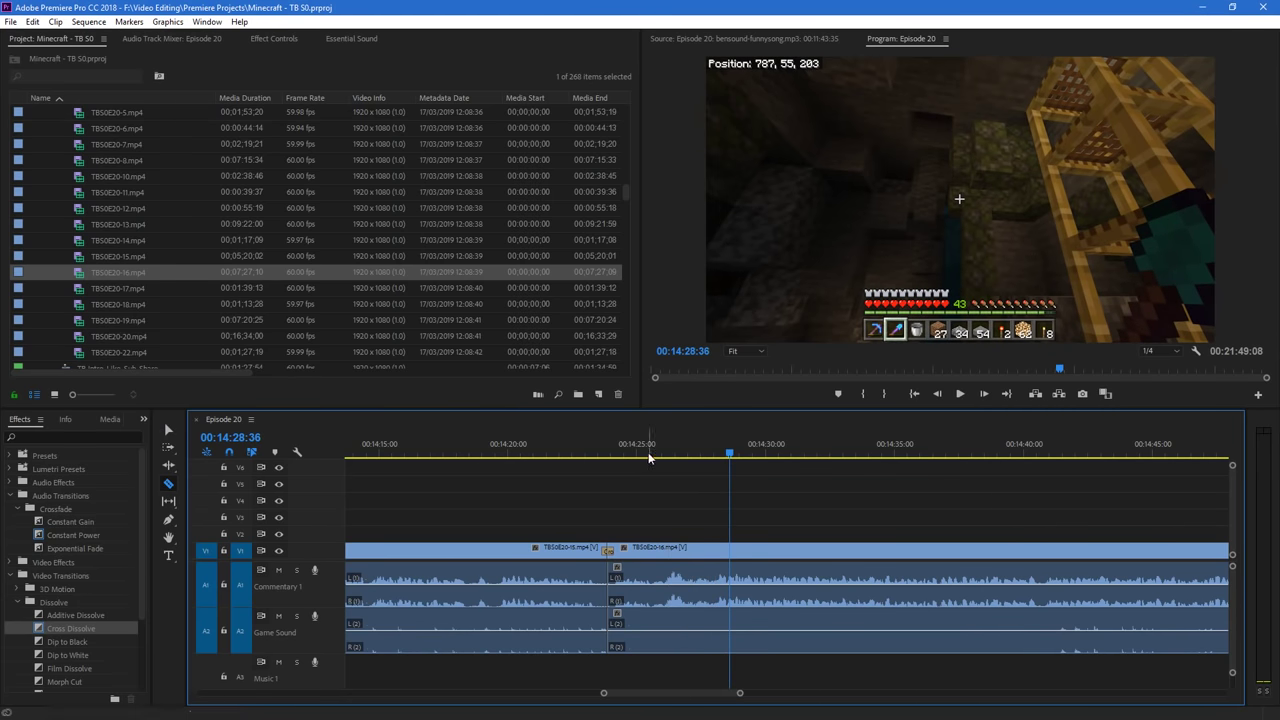
mouse_move(627, 451)
left_mouse_down()
mouse_move(671, 451)
mouse_move(617, 452)
left_mouse_up()
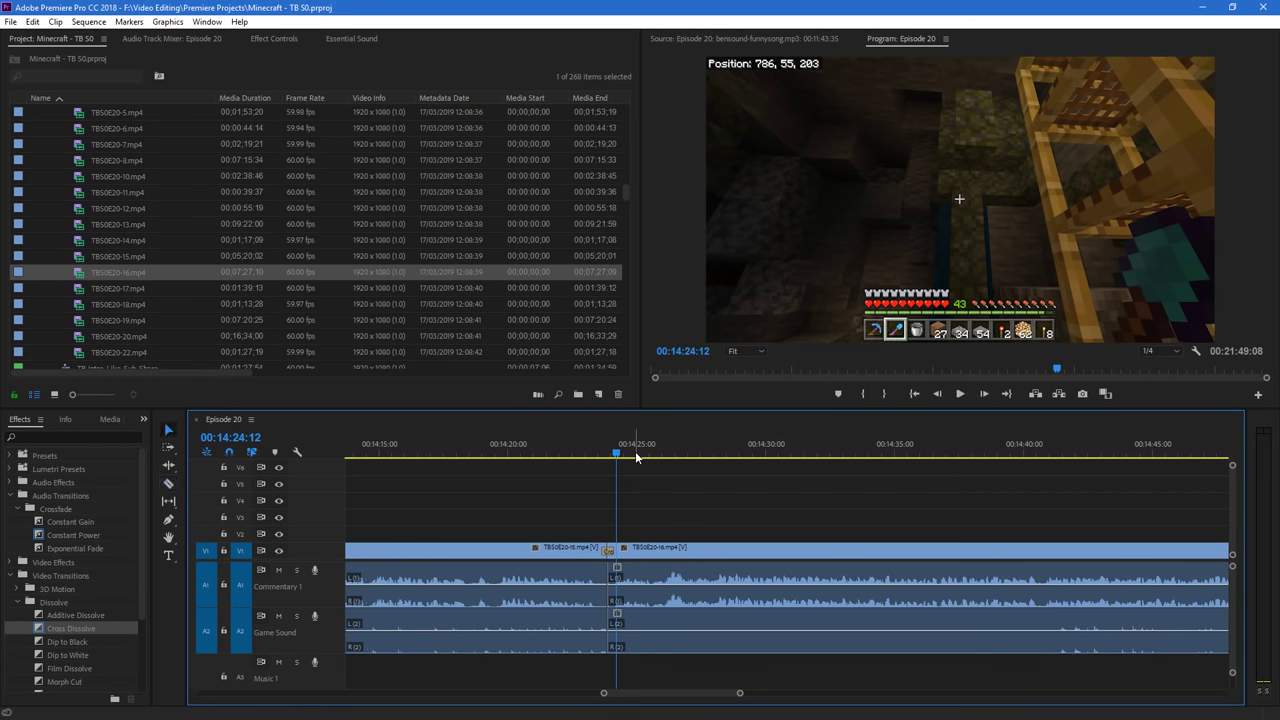
key("space")
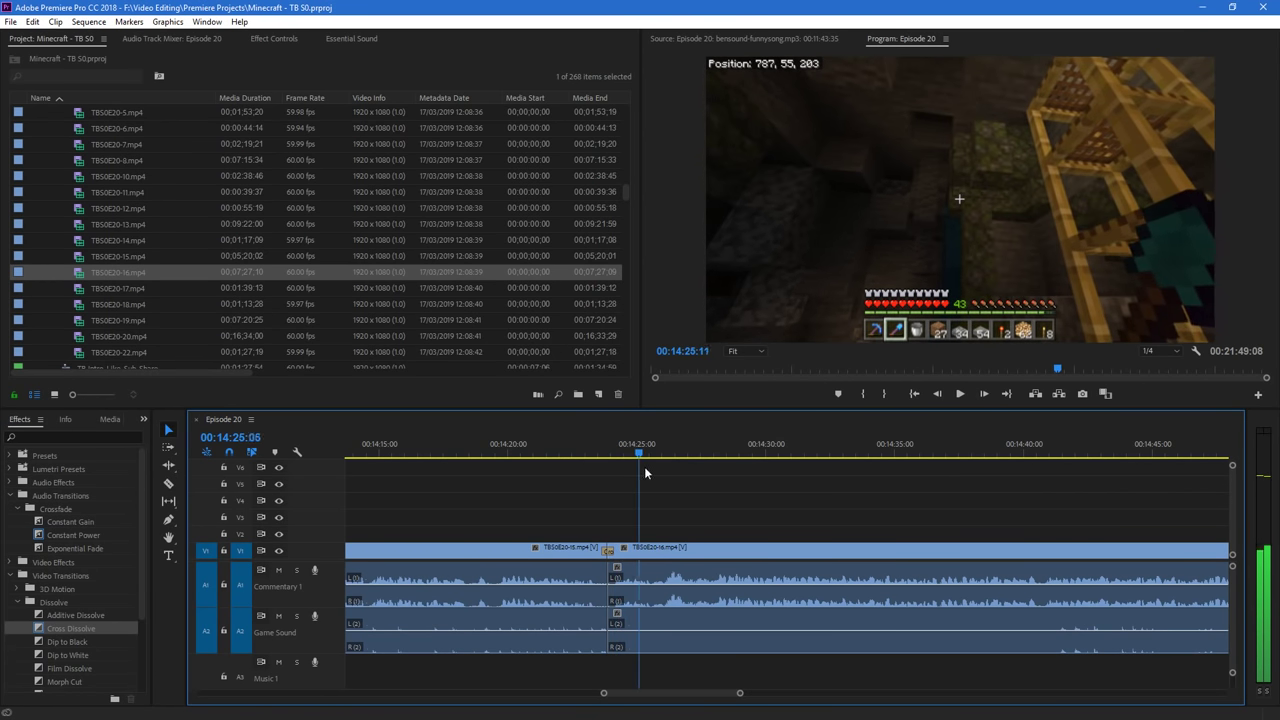
key("Up")
left_click_drag(712, 452, 620, 461)
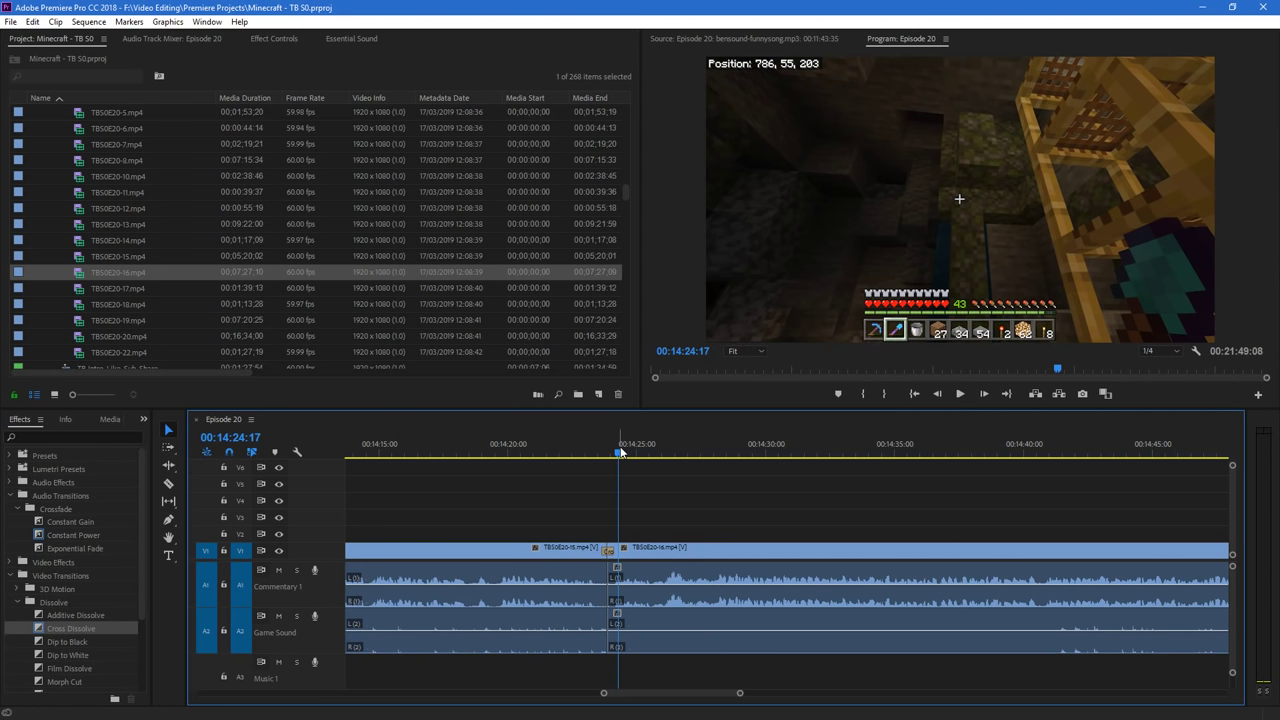
key("space")
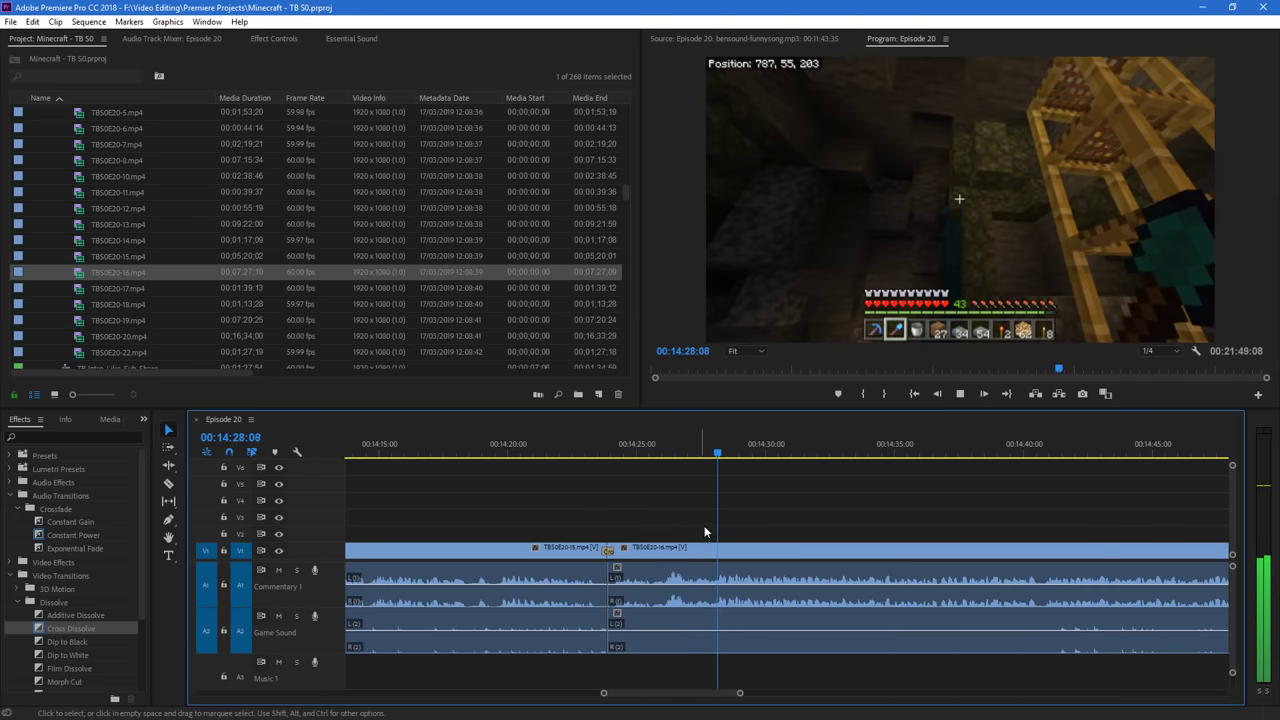
Cut at 00:14:29:26, slide the remaining clip left over the gap, and add a Cross Dissolve
key("c")
left_click(716, 551)
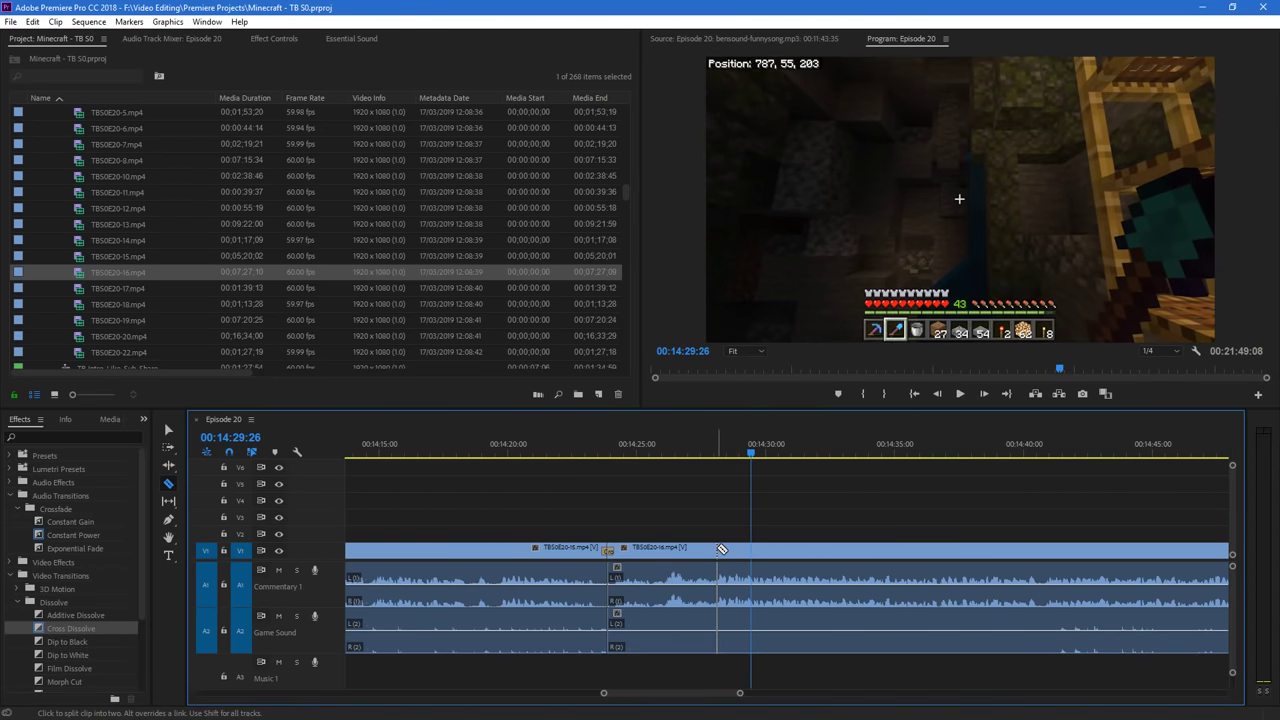
key("v")
left_click_drag(852, 550, 740, 550)
left_click_drag(74, 630, 607, 550)
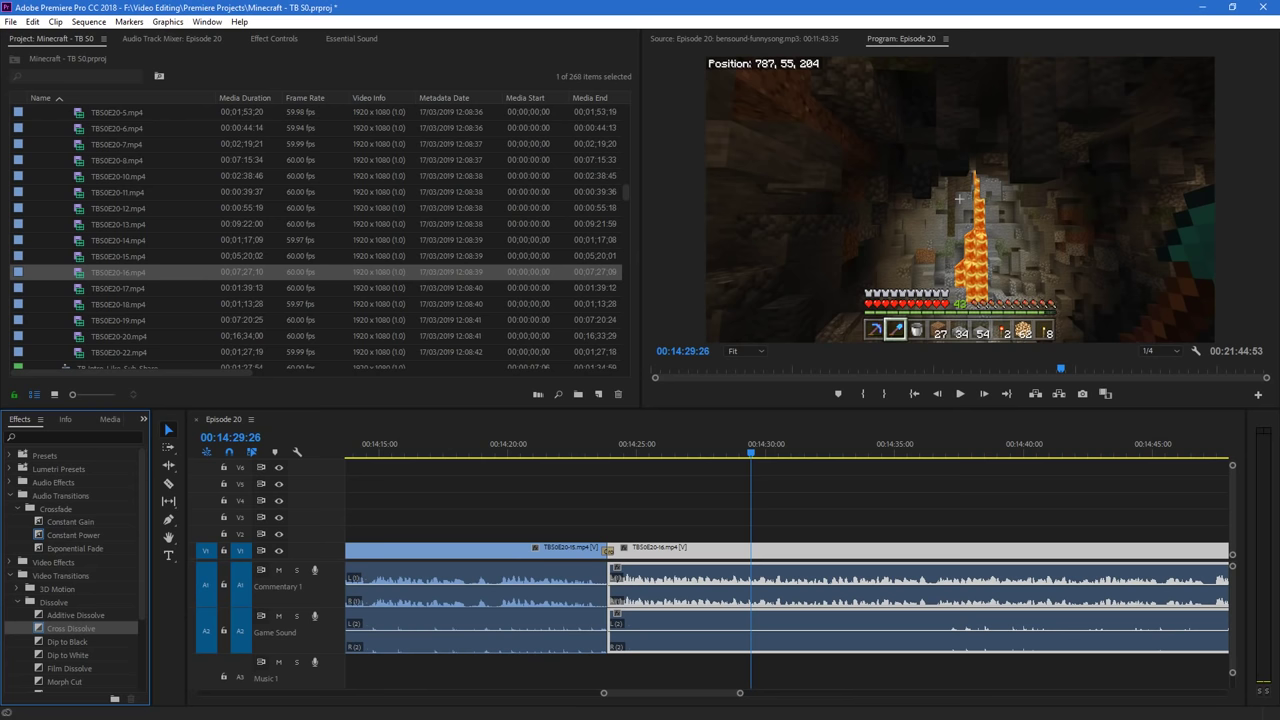
key("alt+Tab")
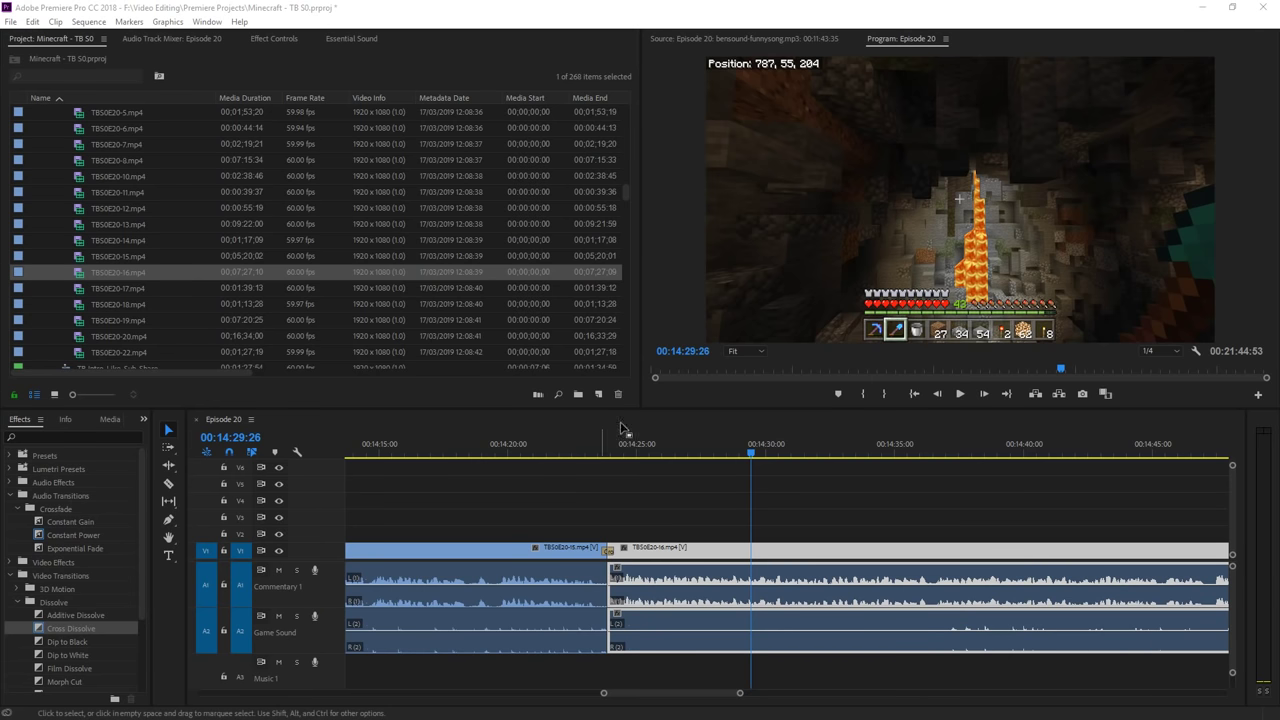
left_click(575, 453)
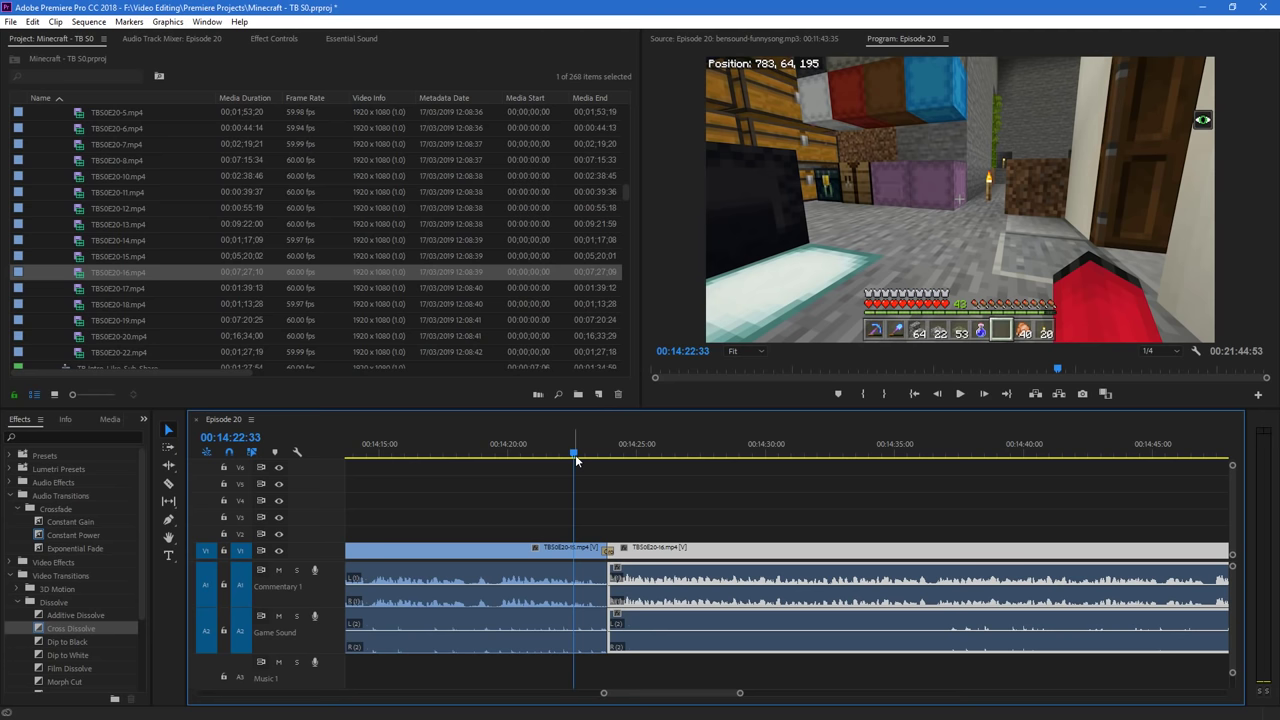
left_click(582, 457)
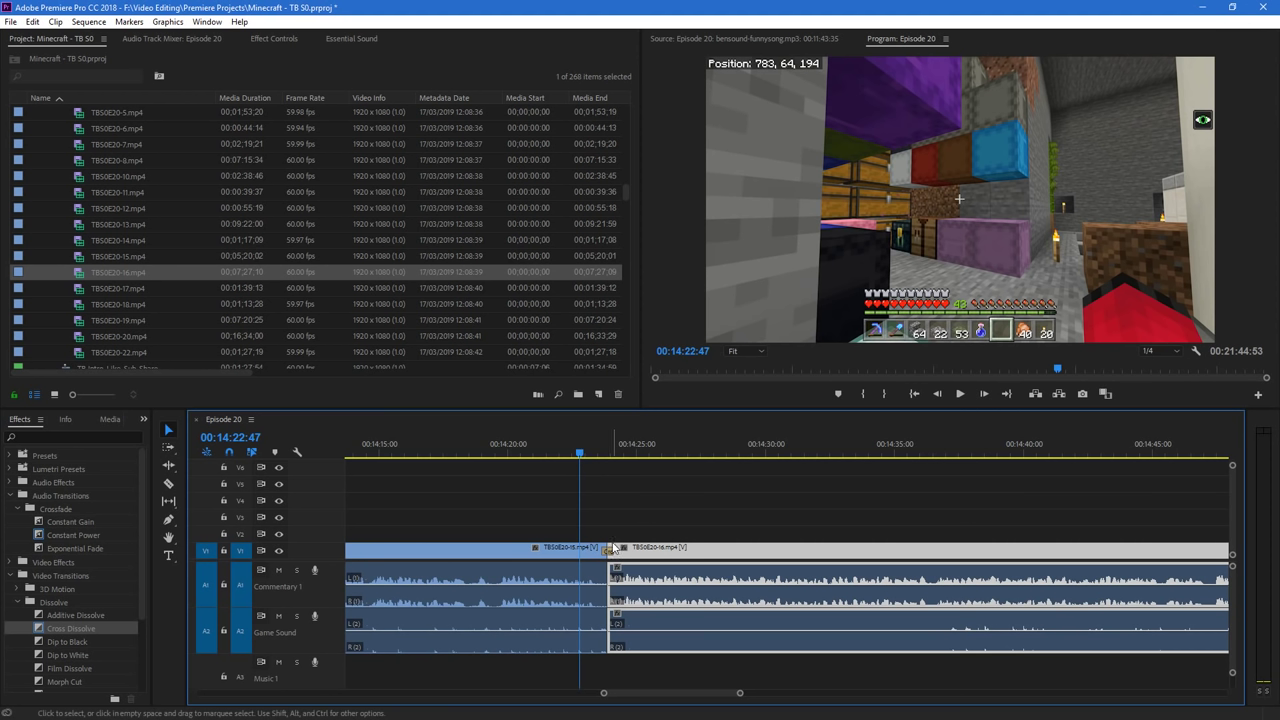
left_click(571, 455)
key("space")
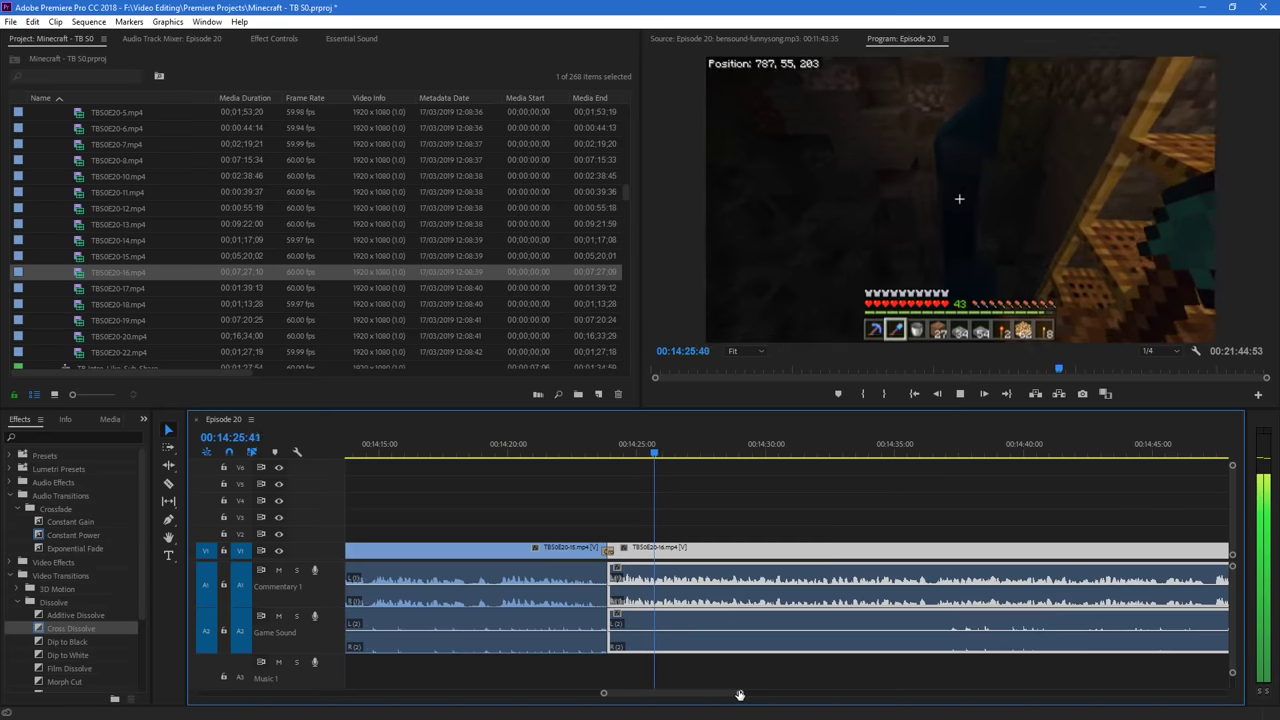
mouse_move(740, 694)
left_mouse_down()
mouse_move(763, 697)
mouse_move(720, 694)
mouse_move(731, 694)
left_mouse_up()
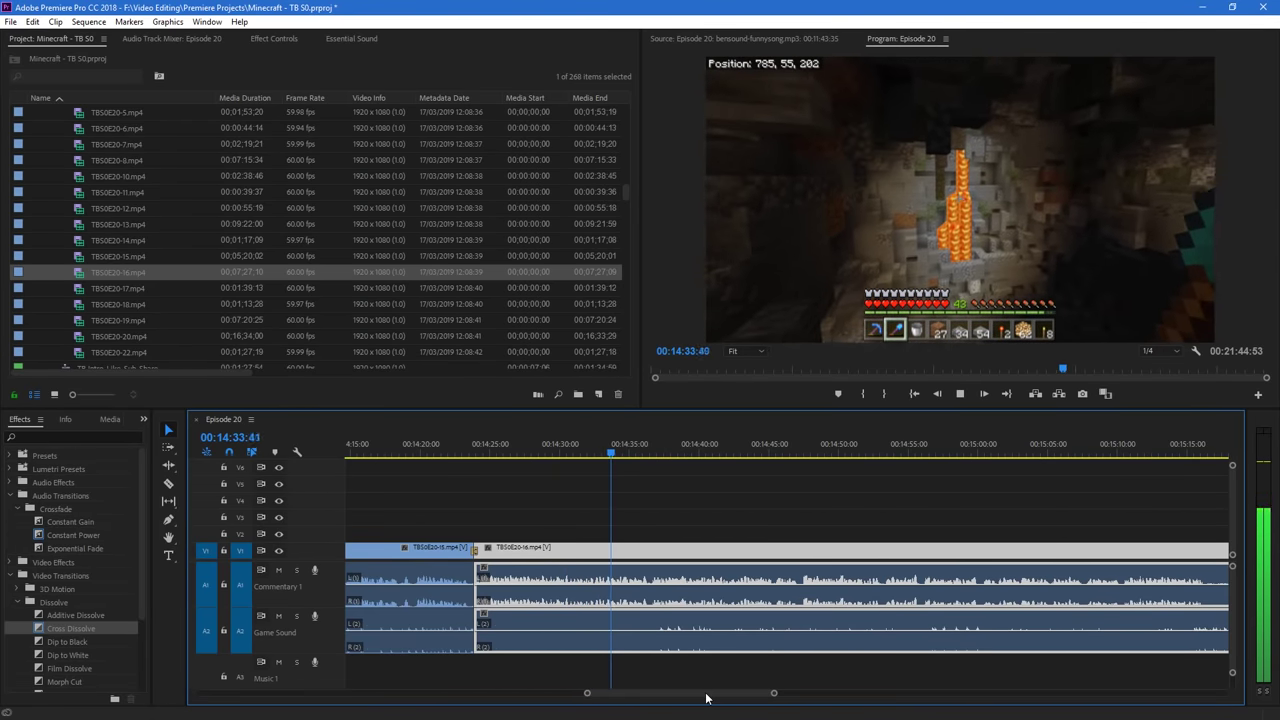
left_click_drag(706, 698, 709, 697)
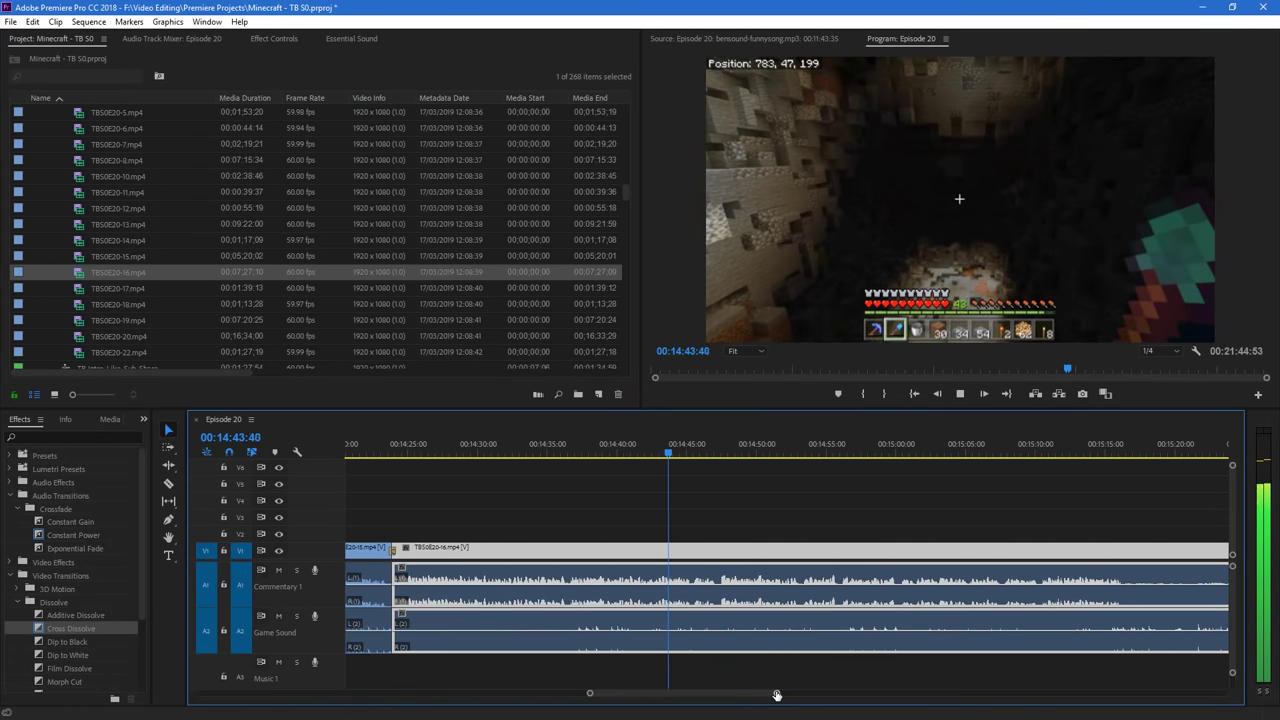
Make two razor cuts in TBS0E20-16 and slide the later pieces left over the unwanted parts
left_click_drag(777, 695, 831, 696)
key("c")
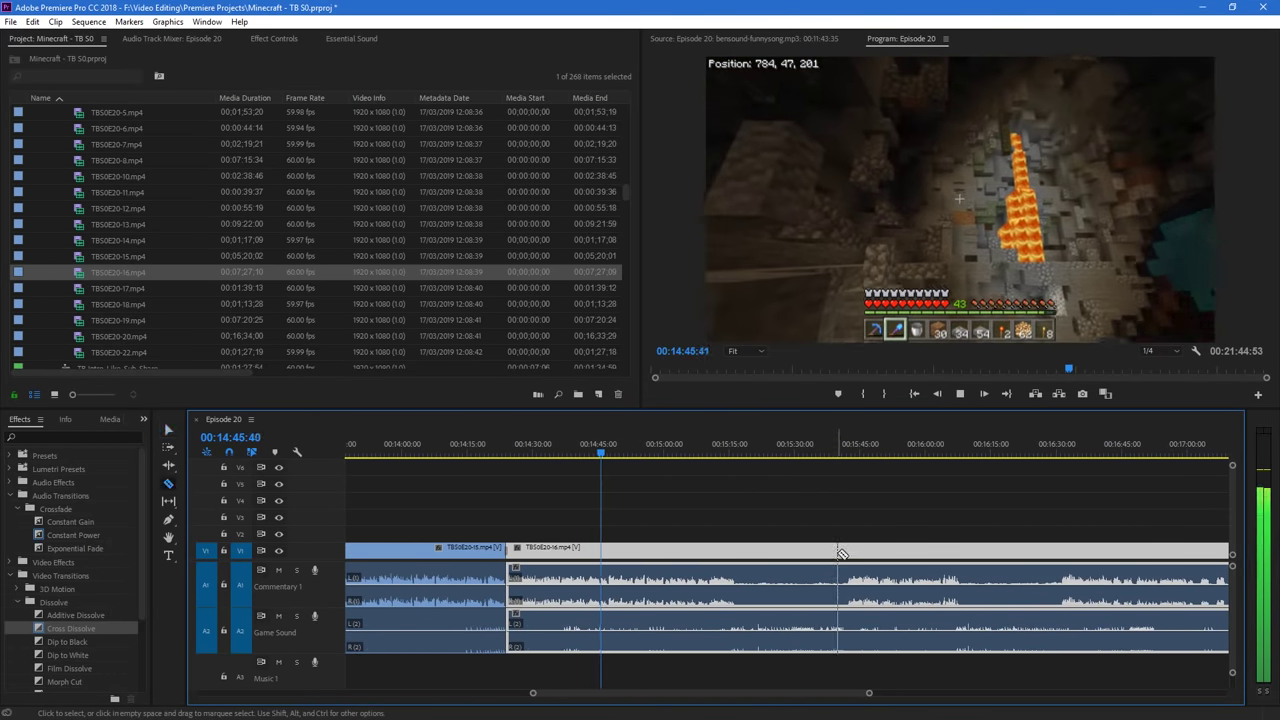
left_click(847, 554)
key("v")
left_click_drag(890, 563, 782, 561)
key("c")
left_click(954, 551)
key("v")
left_click(991, 554)
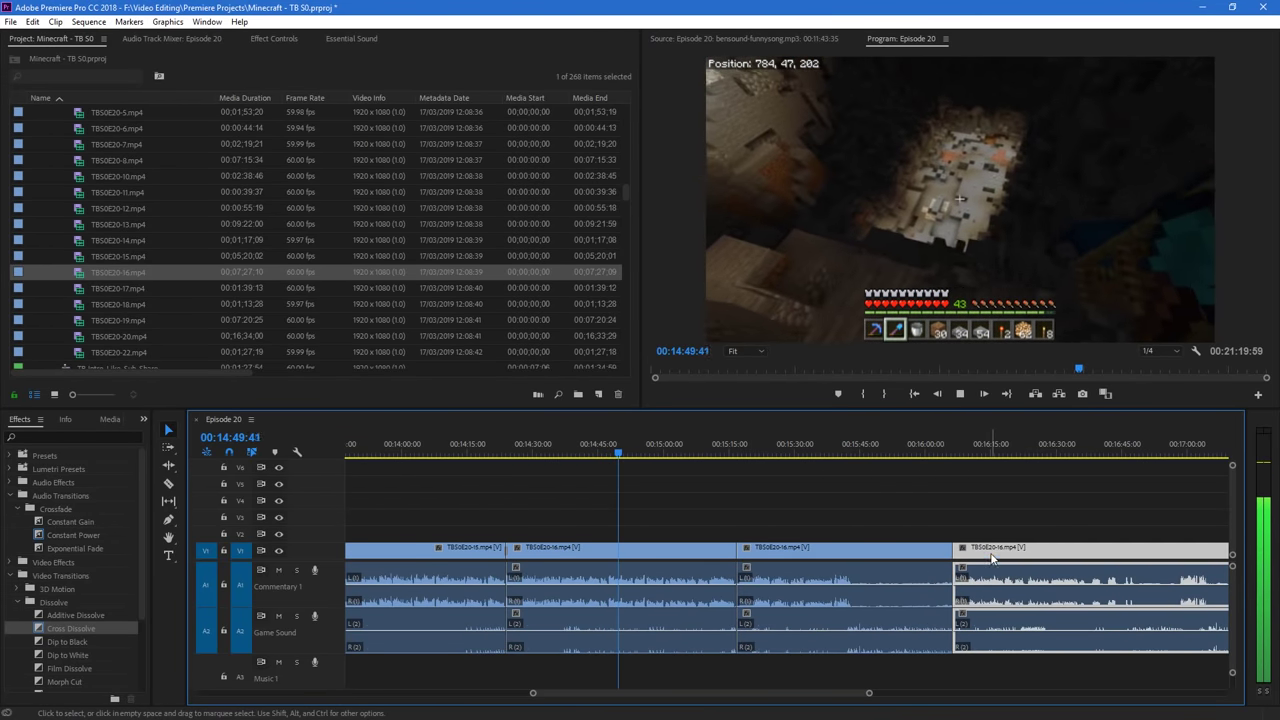
left_click_drag(990, 558, 891, 558)
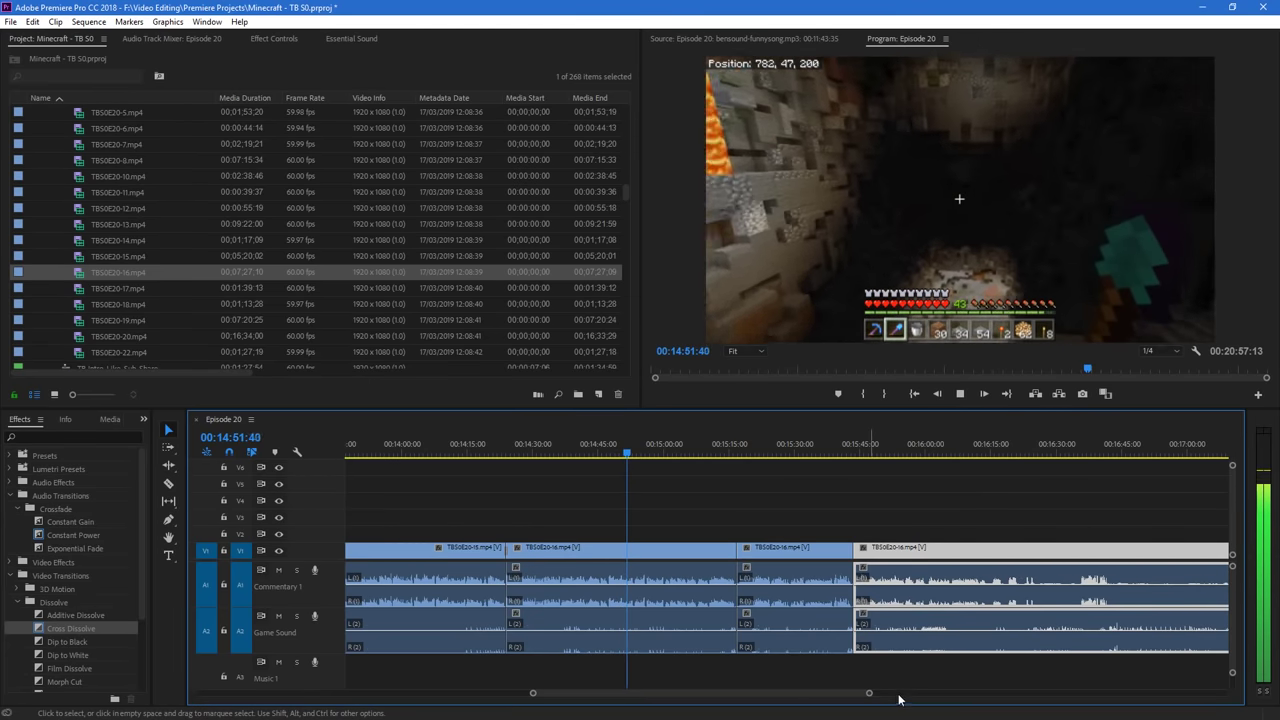
Slide the later clip left to overwrite unwanted footage, add a Cross Dissolve, and play it back
left_click_drag(869, 693, 703, 700)
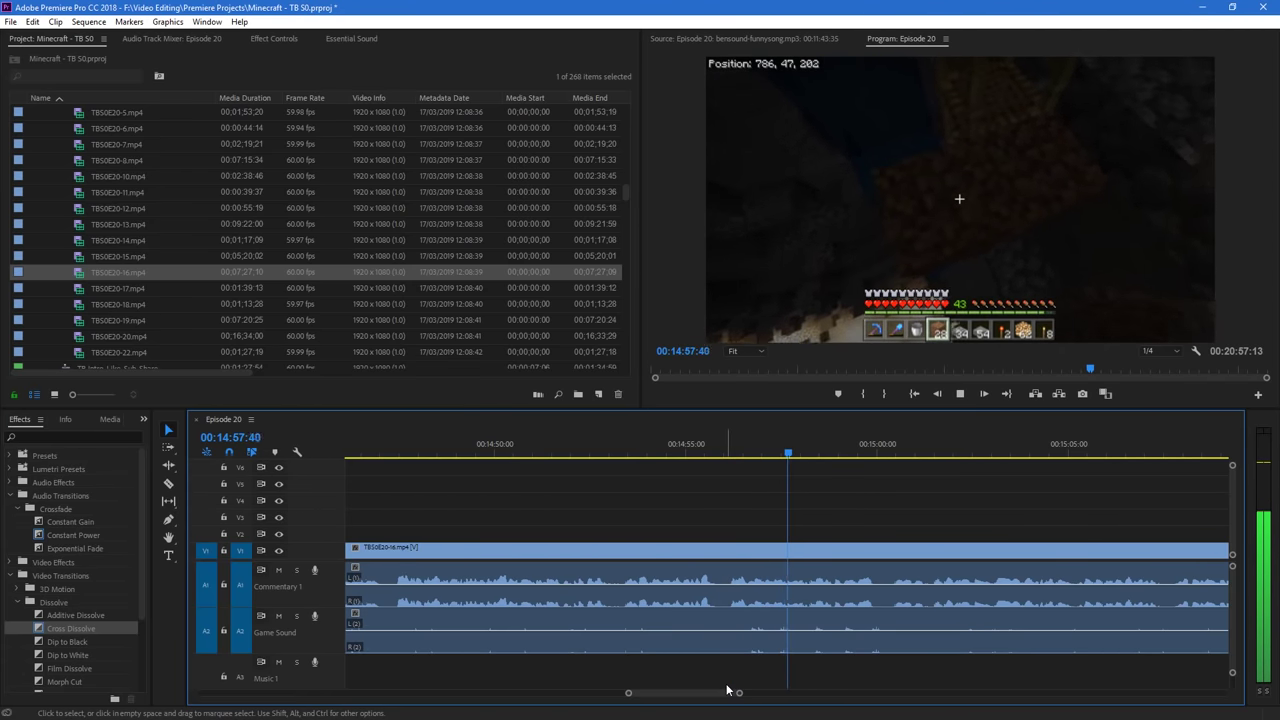
left_click_drag(740, 692, 791, 693)
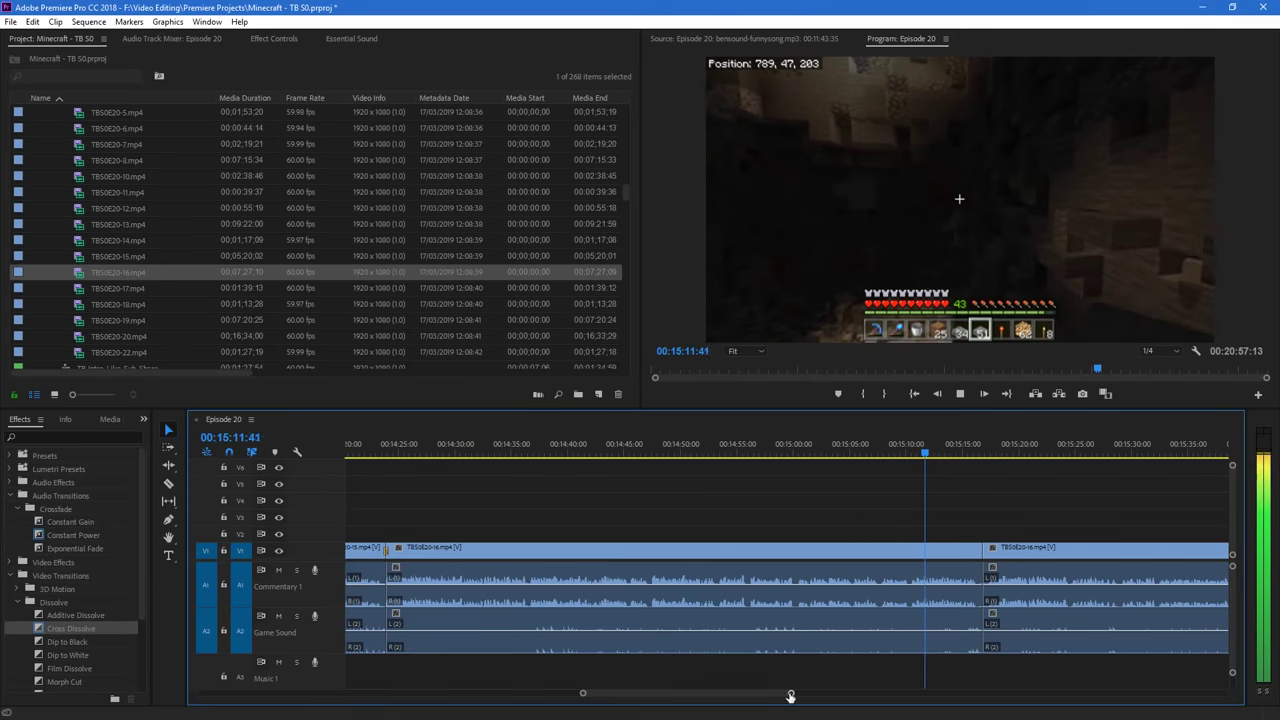
left_click_drag(790, 695, 806, 698)
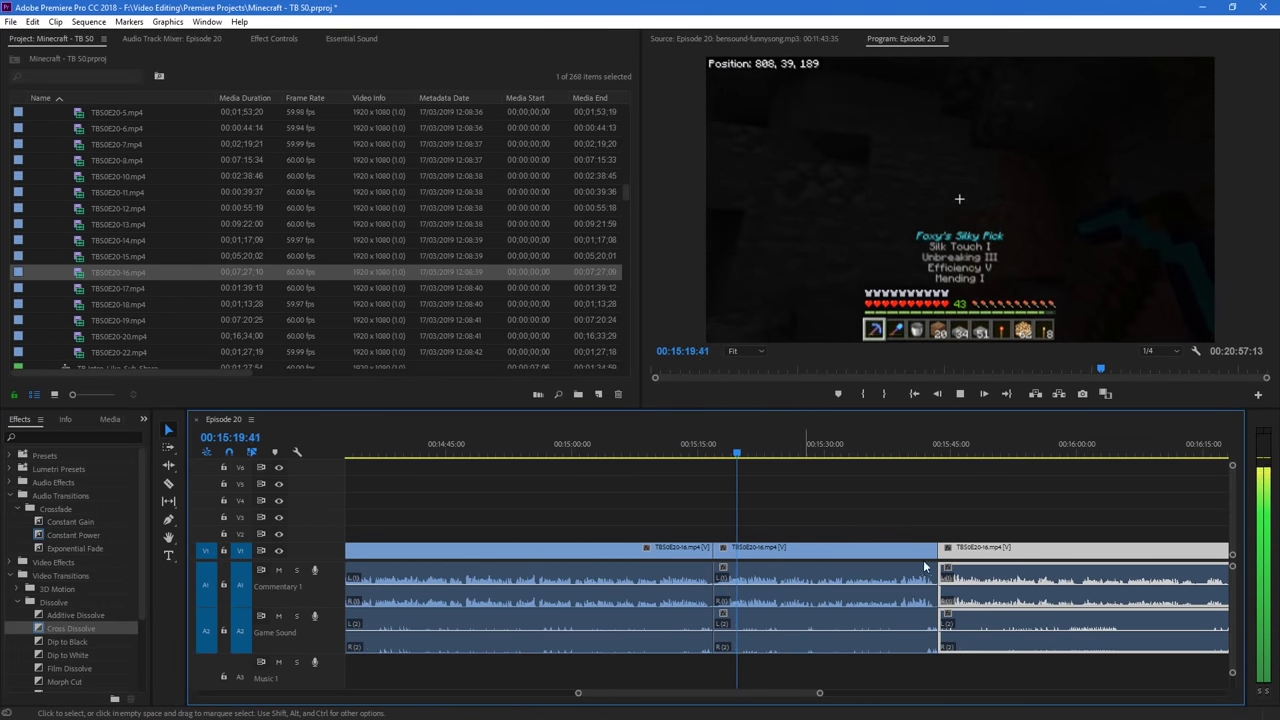
left_click_drag(996, 559, 773, 565)
left_click_drag(63, 629, 714, 554)
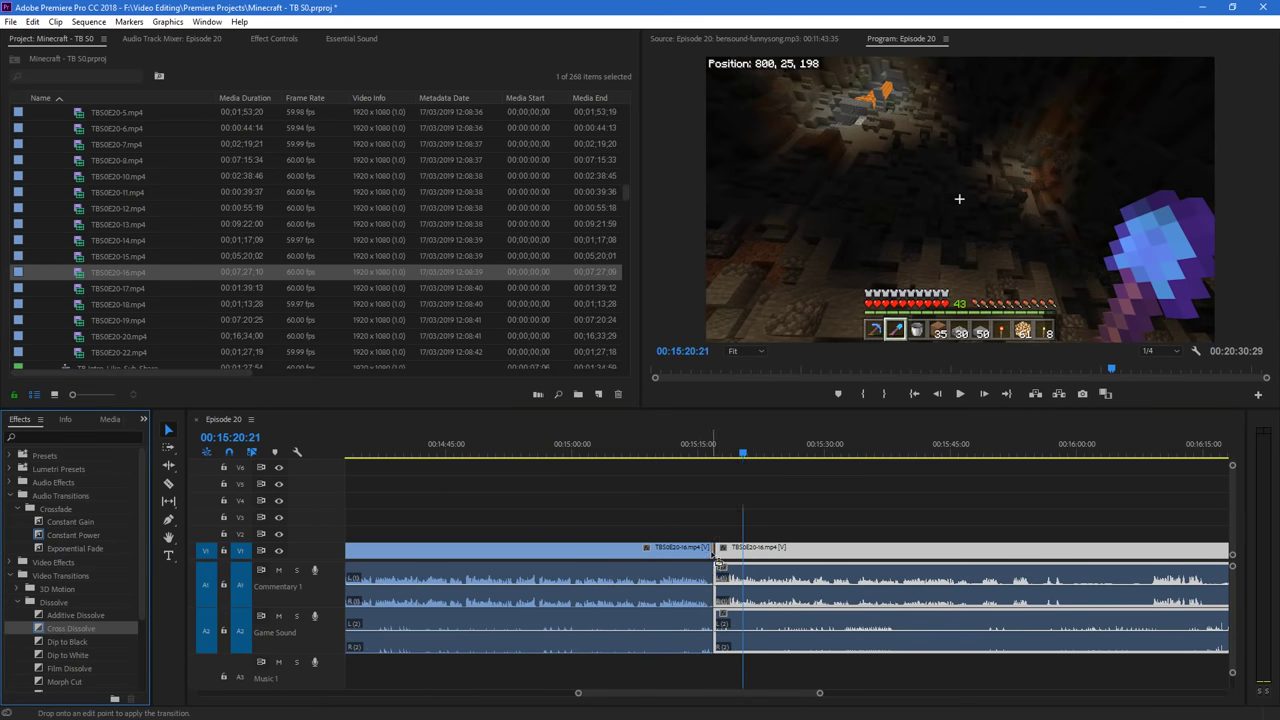
left_click(706, 452)
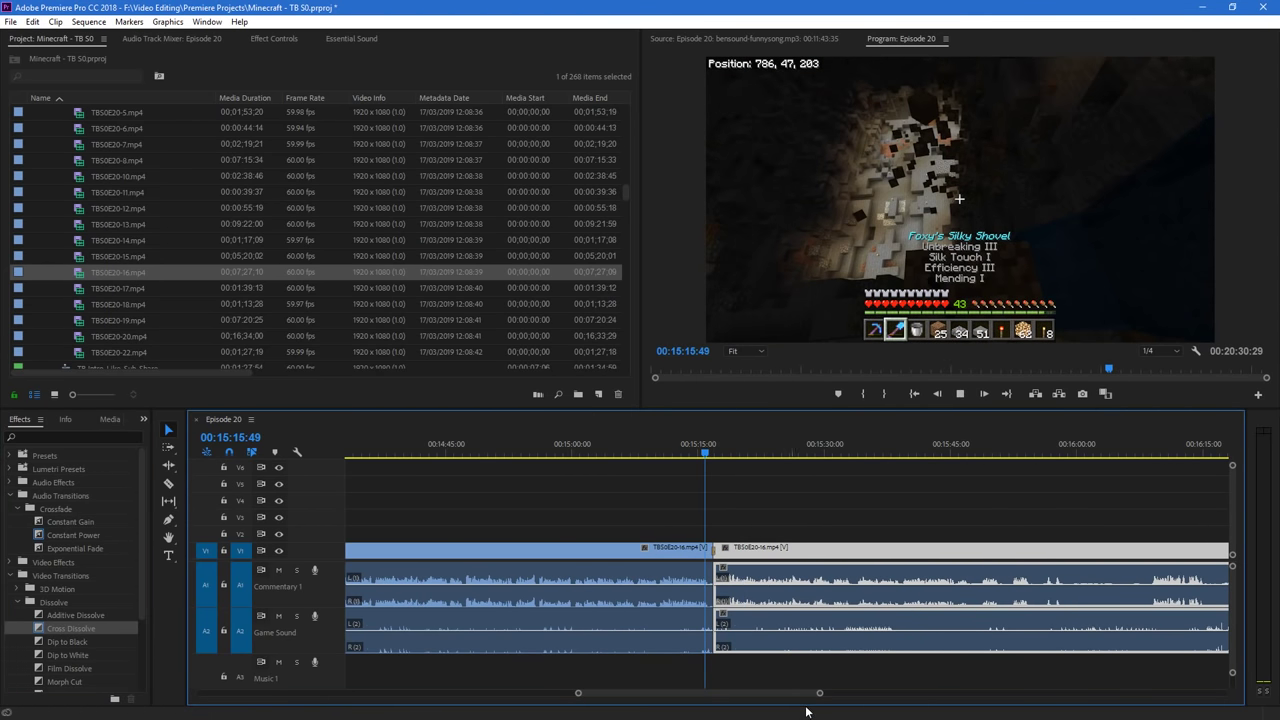
key("space")
Close the short leftover gap near 00:15:16 with another Cross Dissolve, then shorten the audio tracks
left_click_drag(818, 698, 737, 694)
key("space")
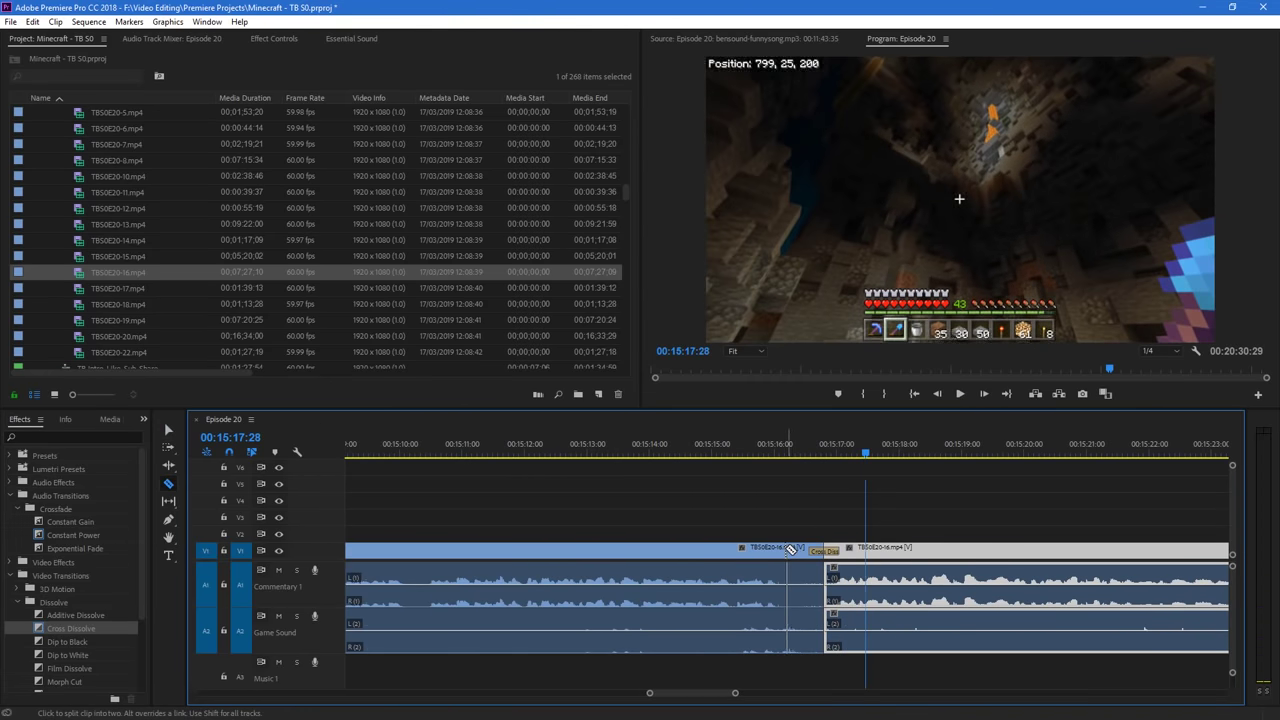
left_click_drag(866, 553, 828, 555)
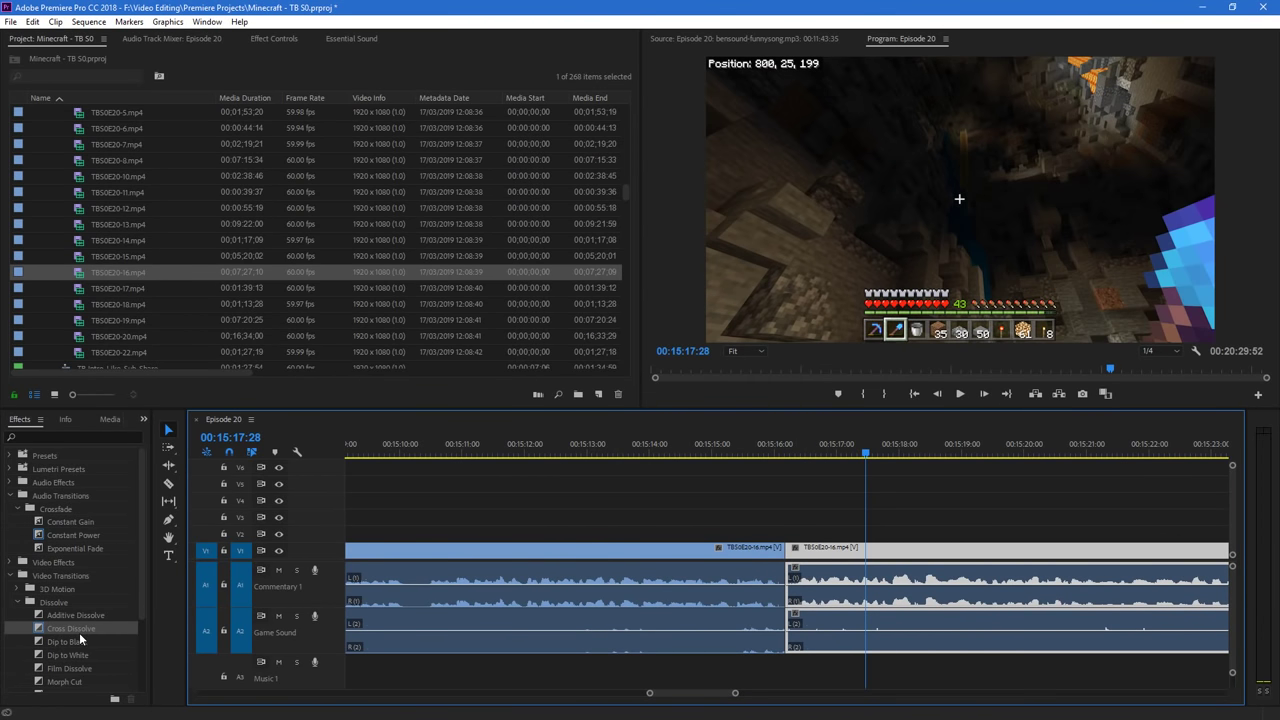
left_click_drag(72, 628, 623, 561)
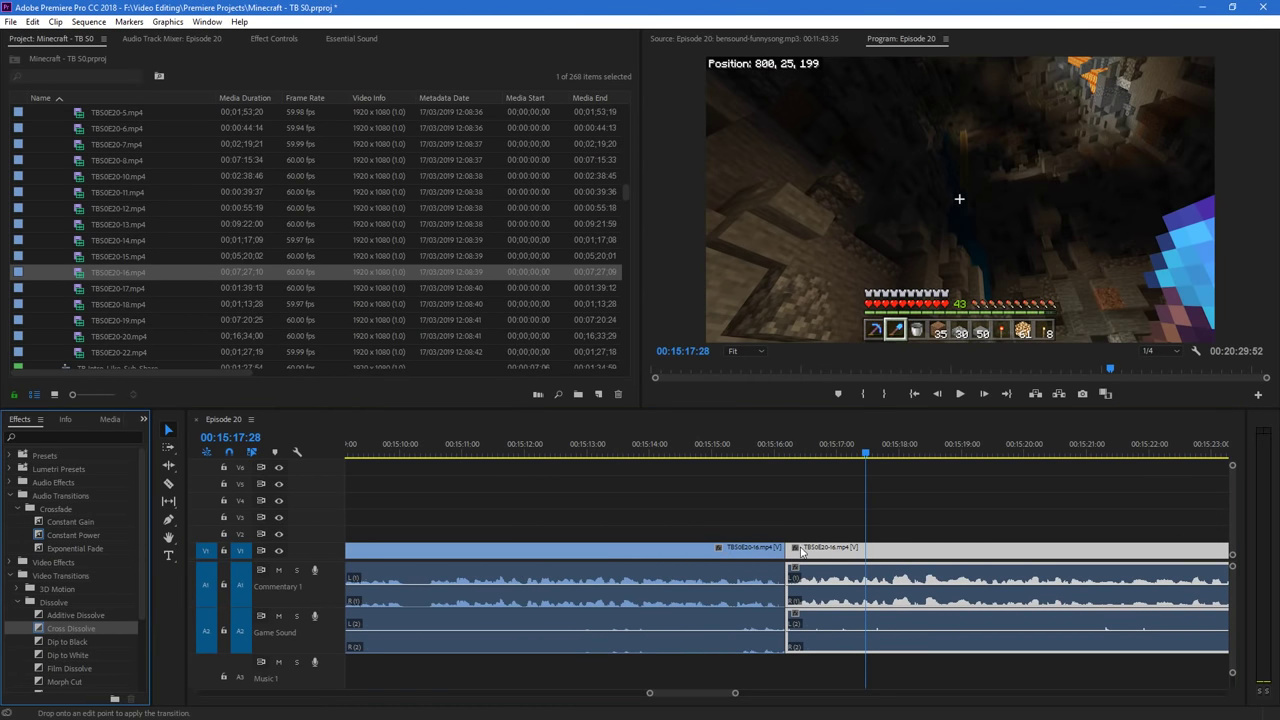
left_click_drag(800, 550, 793, 550)
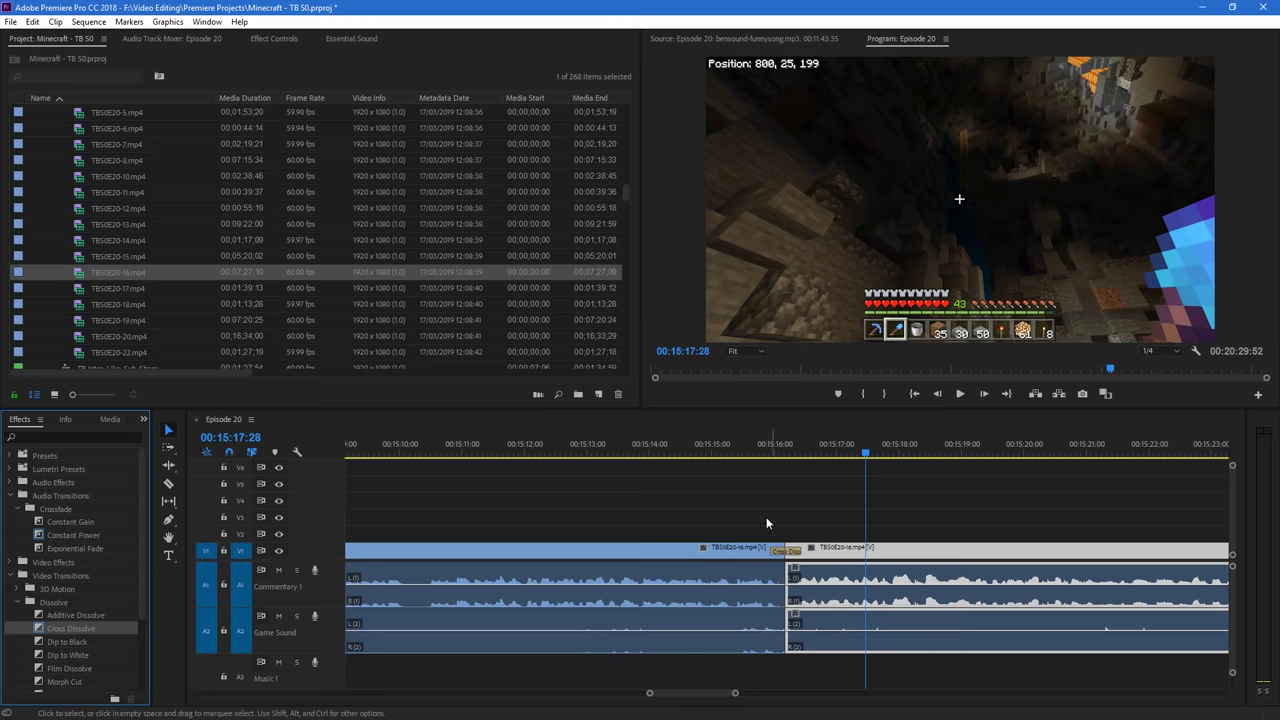
left_click(720, 450)
key("space")
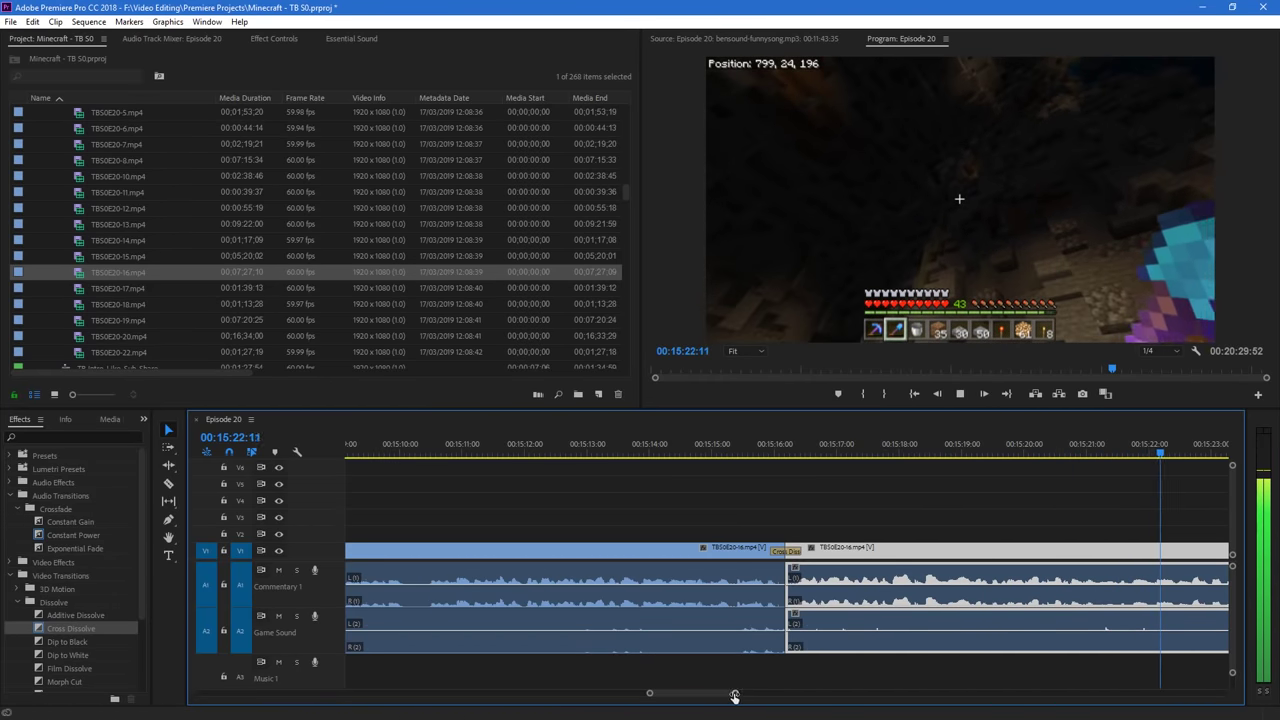
left_click_drag(735, 693, 787, 693)
left_click_drag(1232, 672, 1232, 678)
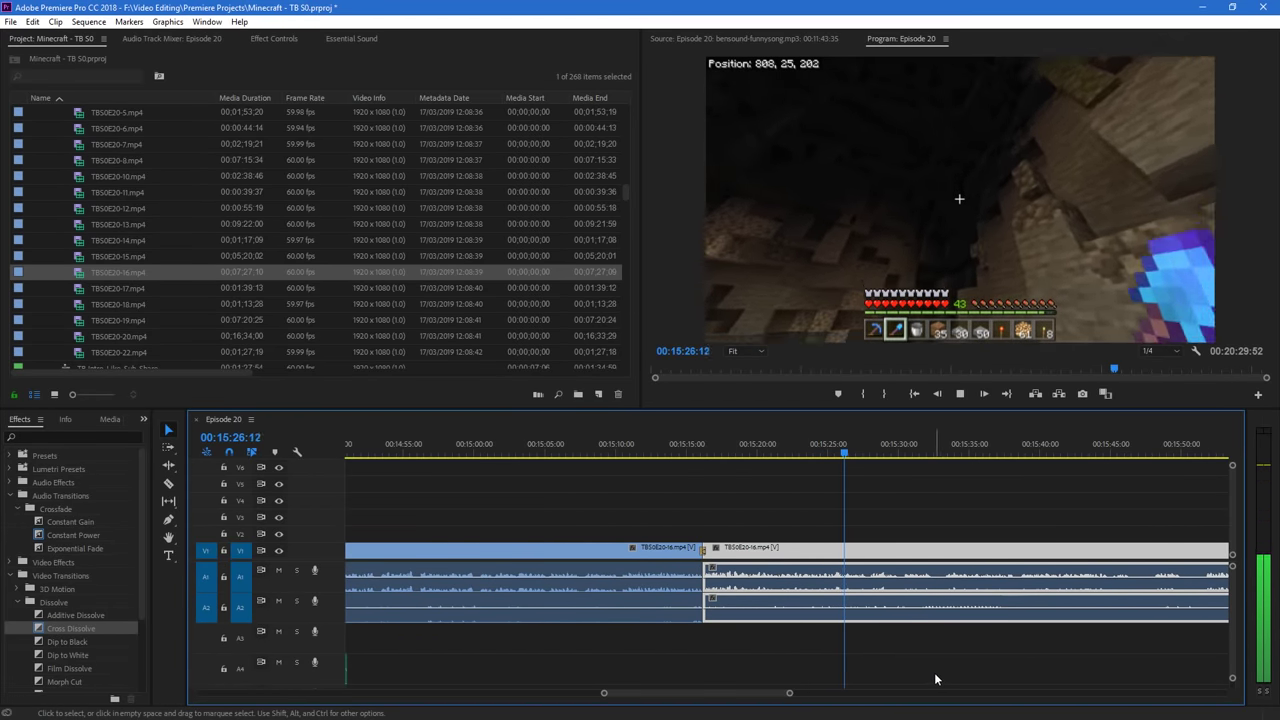
Stop the sequence and preview bensound-sadday.mp3 from the music folders
key("space")
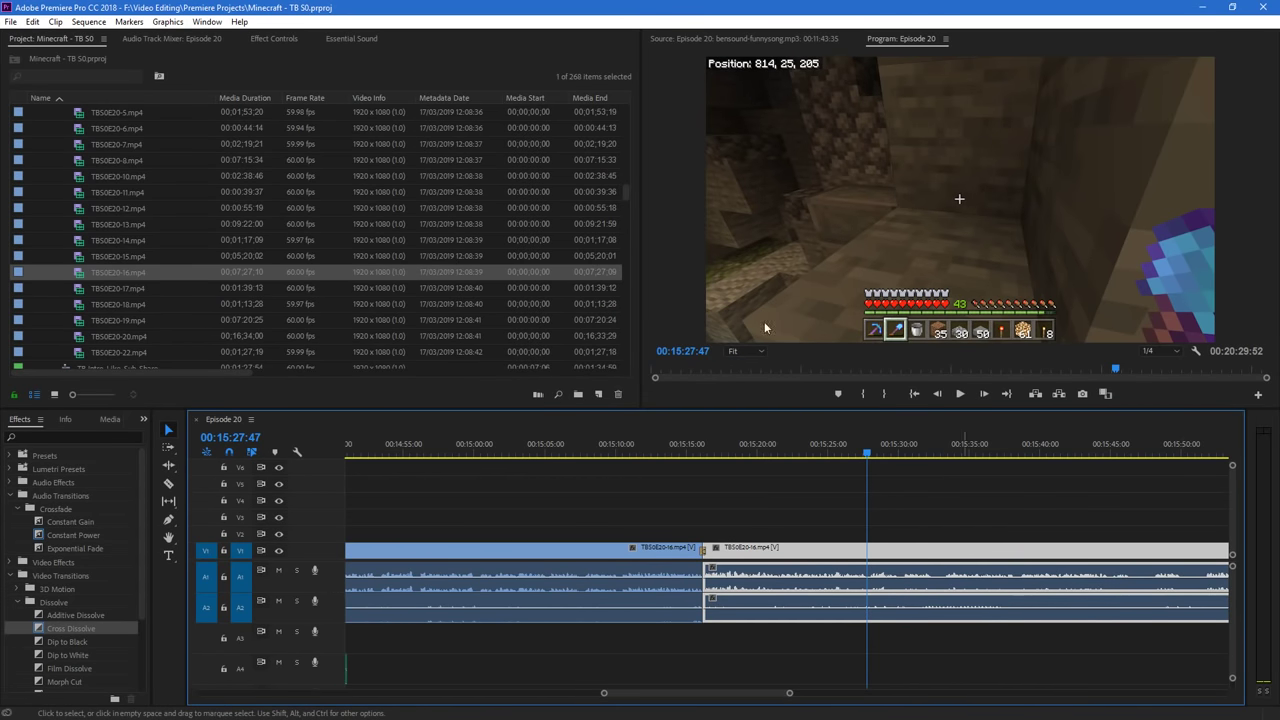
scroll(103, 244, "down", 5)
scroll(103, 244, "down", 5)
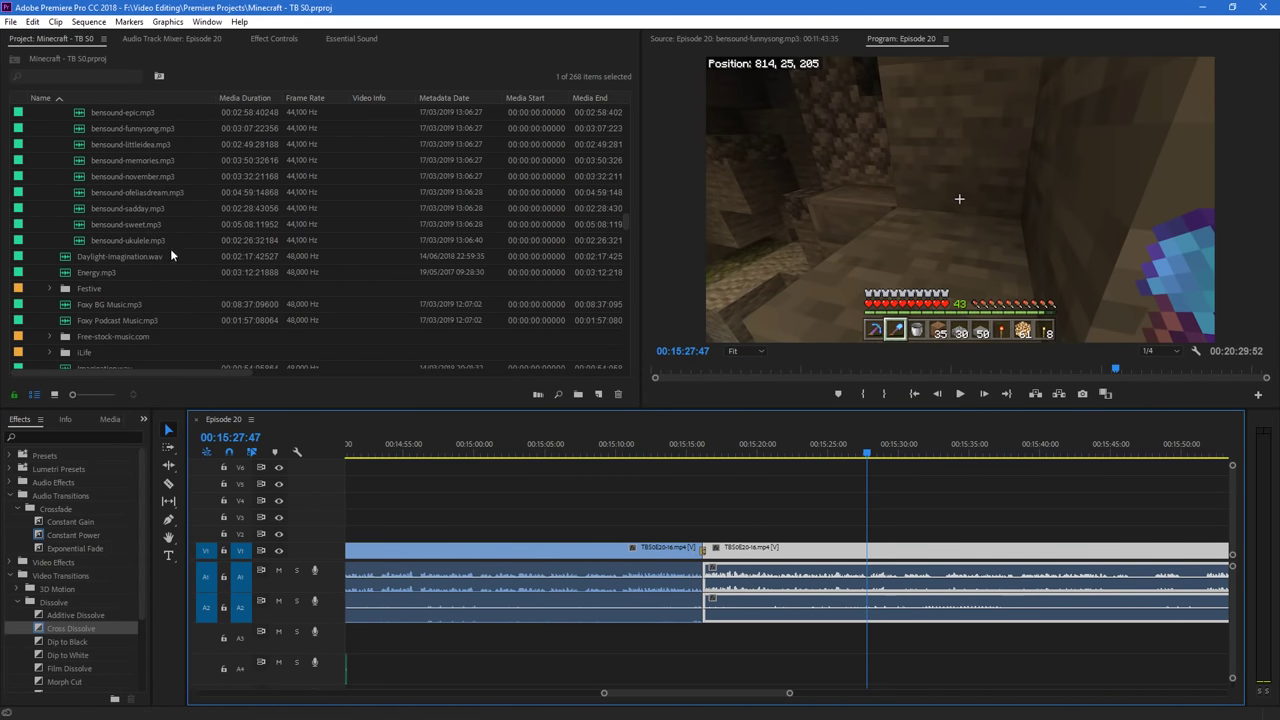
scroll(147, 261, "up", 2)
scroll(167, 263, "up", 2)
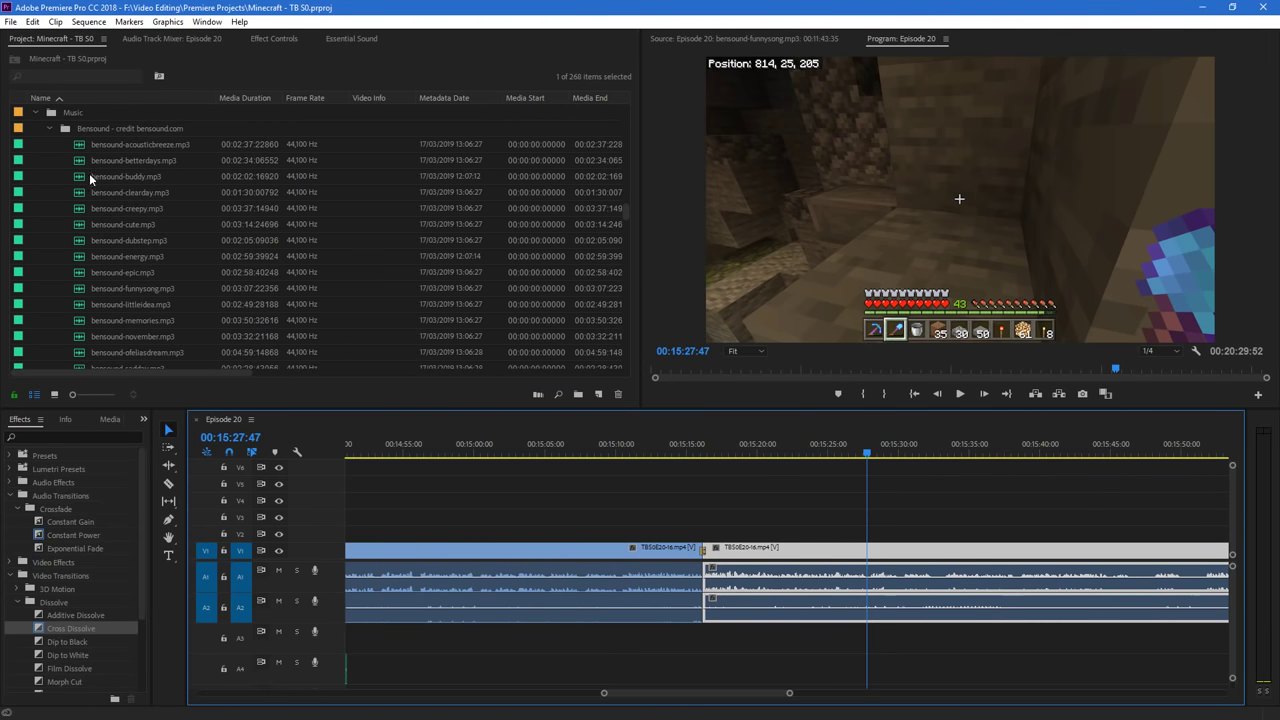
scroll(106, 238, "down", 1)
scroll(106, 238, "down", 1)
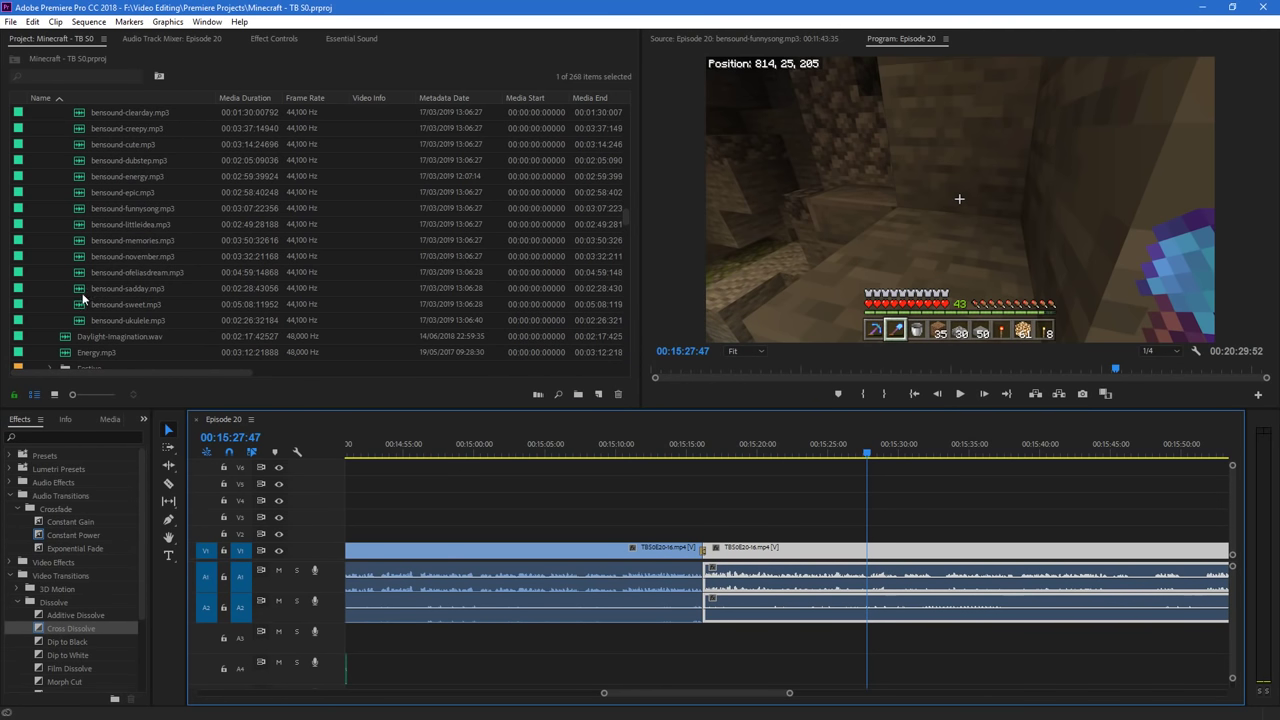
double_click(83, 290)
key("space")
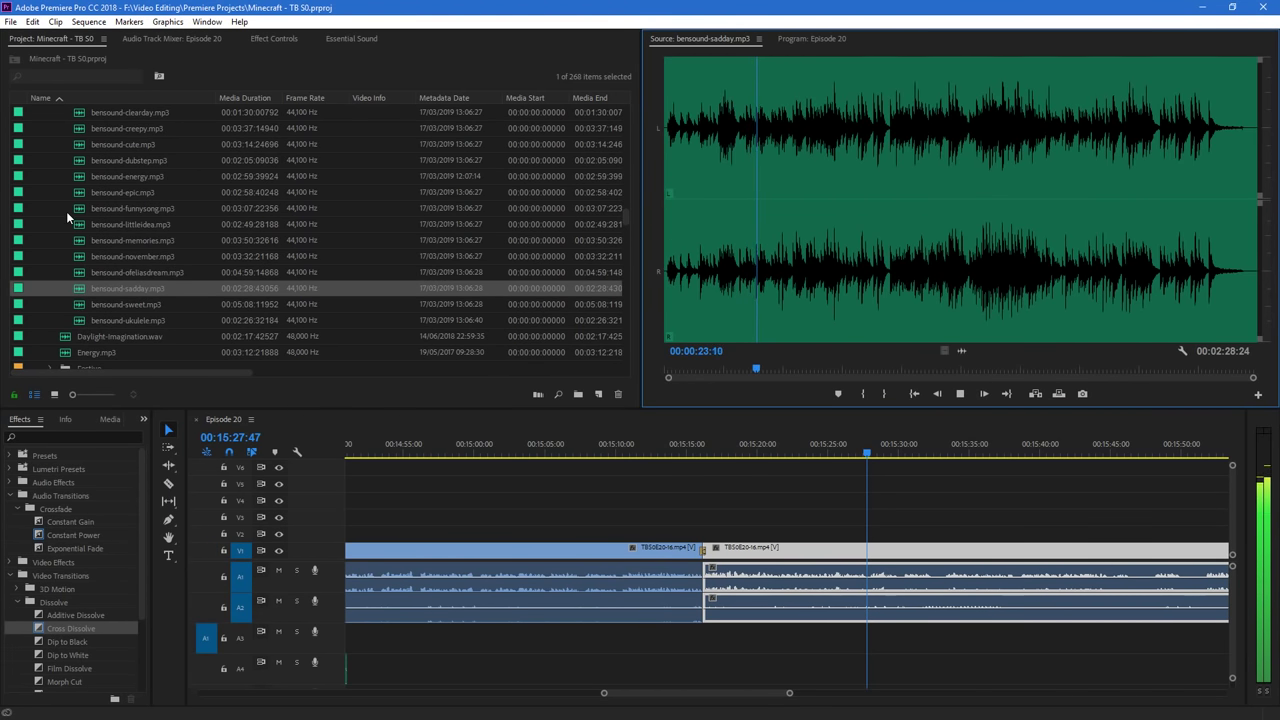
Preview bensound-epic.mp3, then bensound-clearday.mp3 from near its start
scroll(67, 218, "up", 2)
double_click(250, 225)
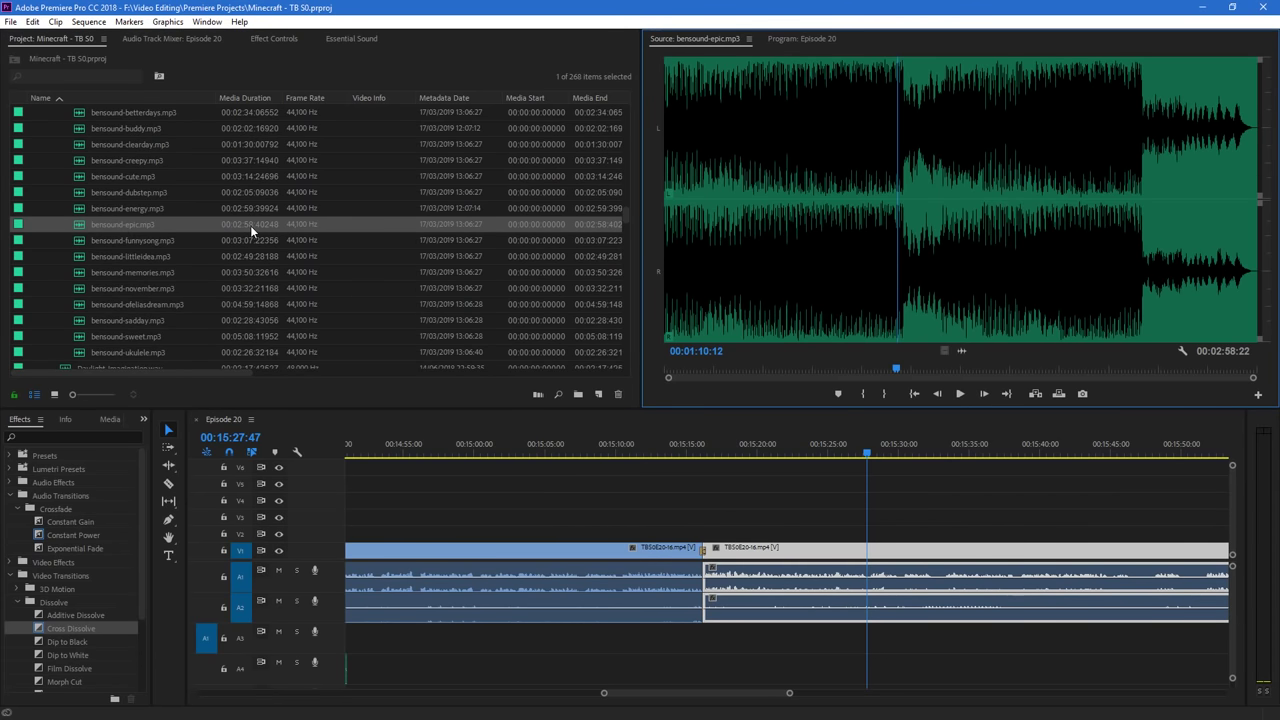
key("space")
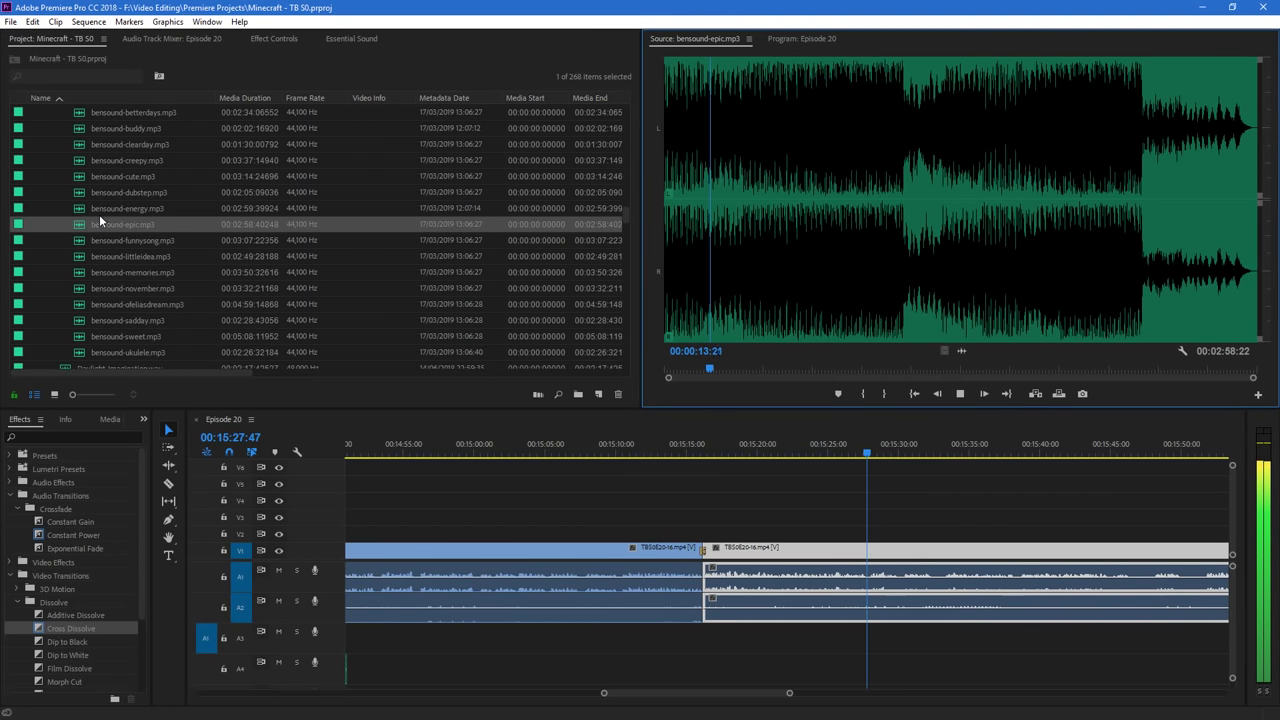
scroll(99, 214, "up", 4)
double_click(146, 208)
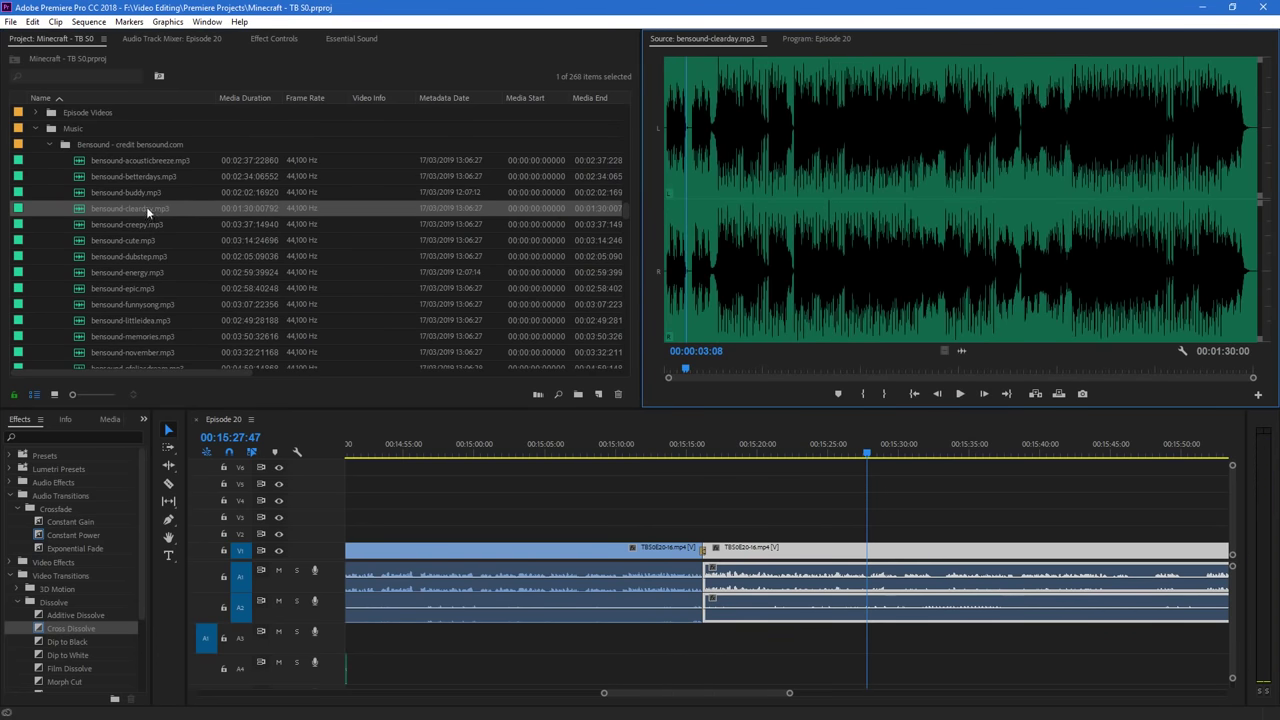
left_click(673, 262)
key("space")
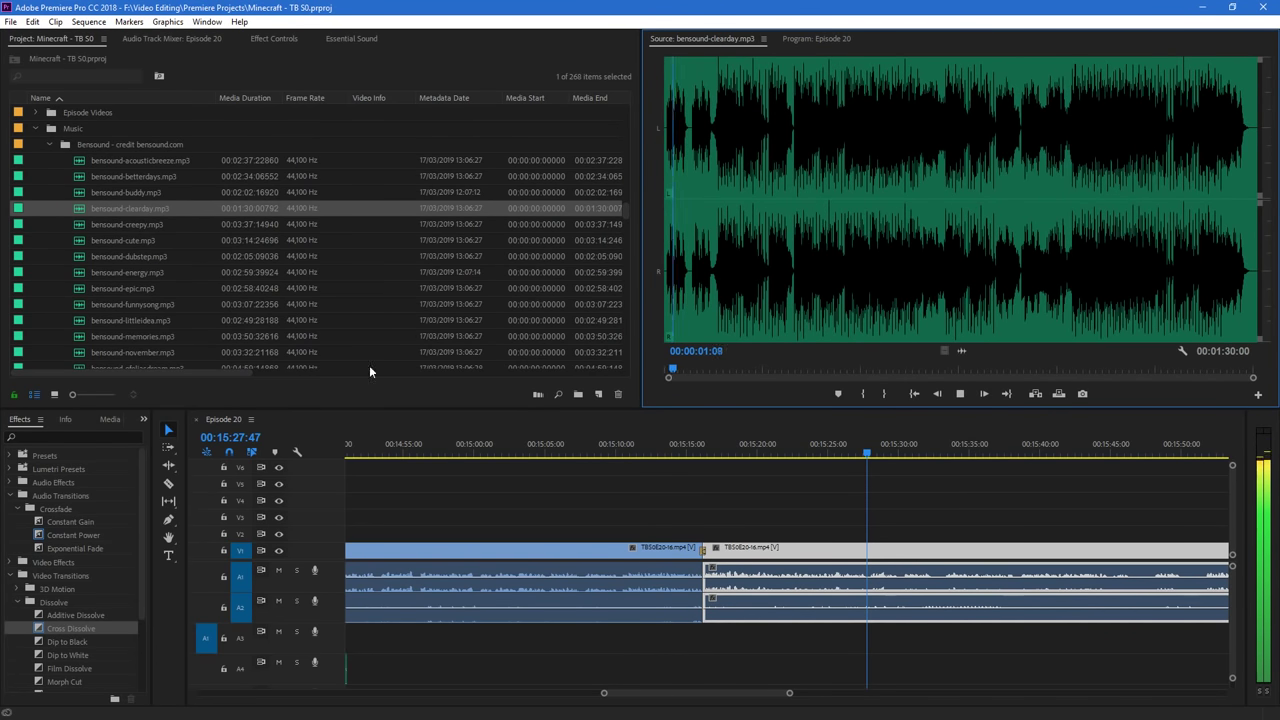
key("space")
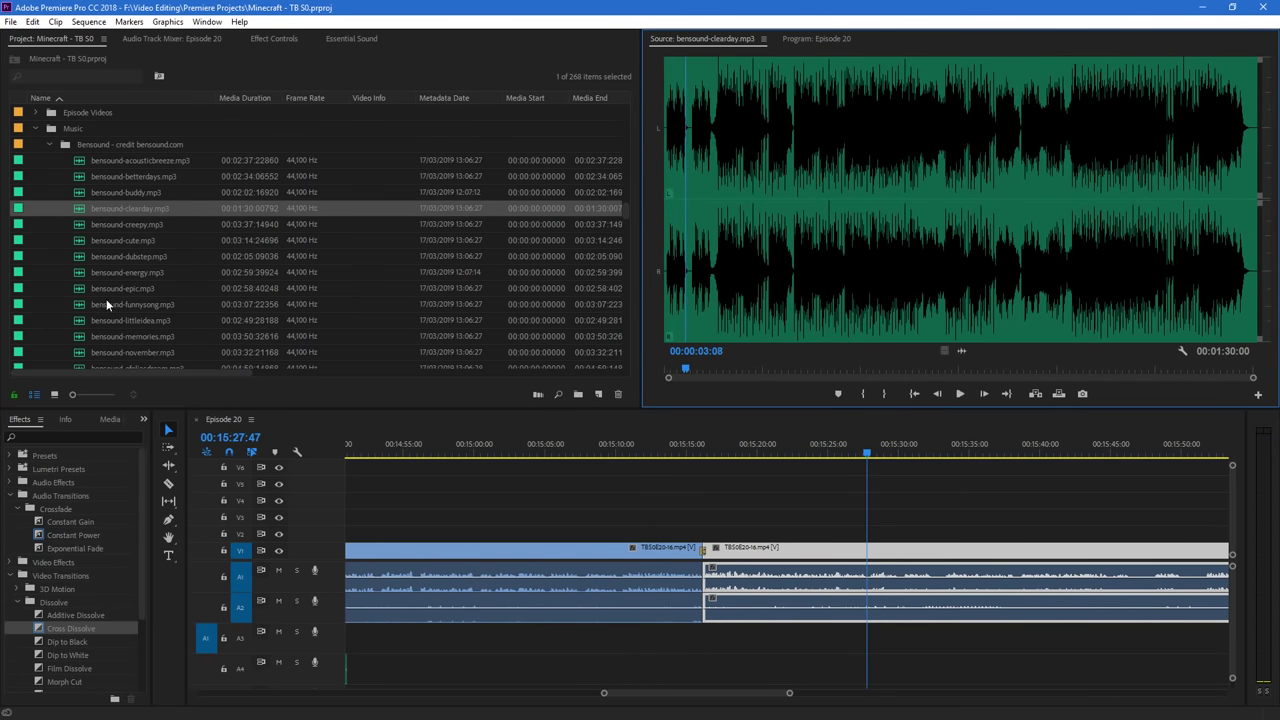
Collapse 2018 Dramatic, expand Free-stock-music.com, and collapse its Action, Sad and Uplift subfolders
scroll(106, 299, "down", 5)
scroll(100, 280, "down", 4)
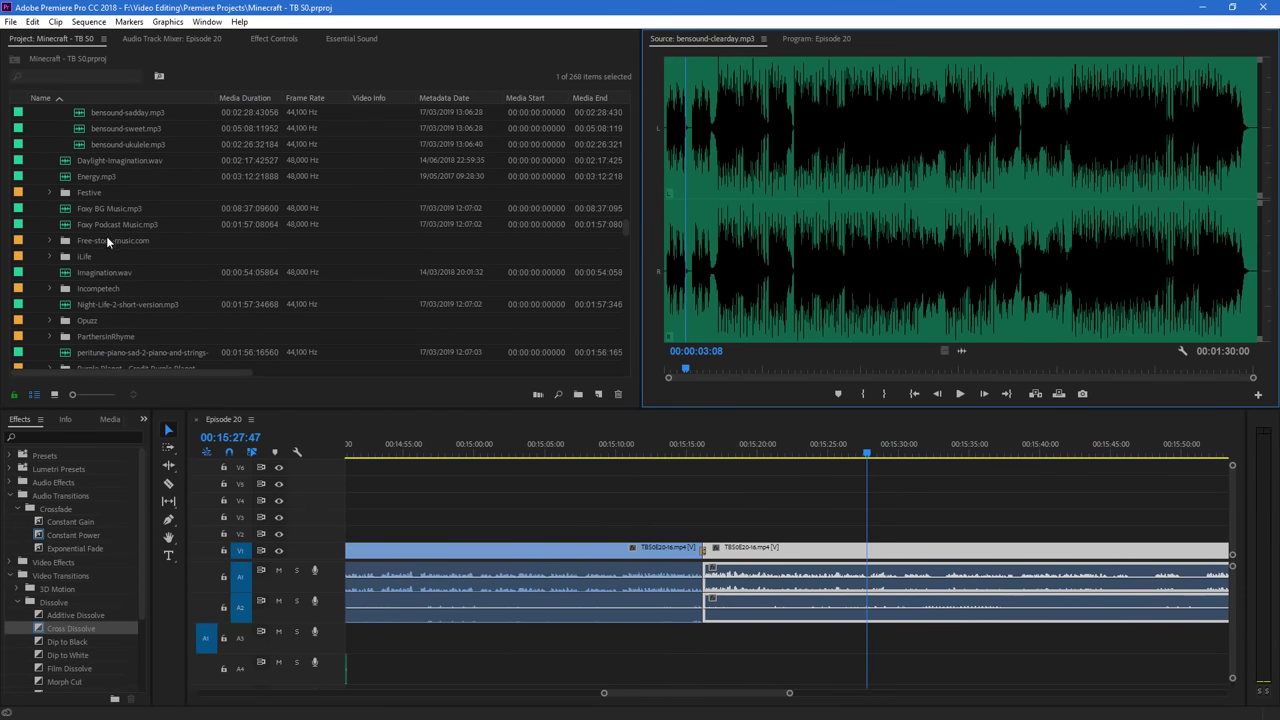
scroll(56, 270, "down", 1)
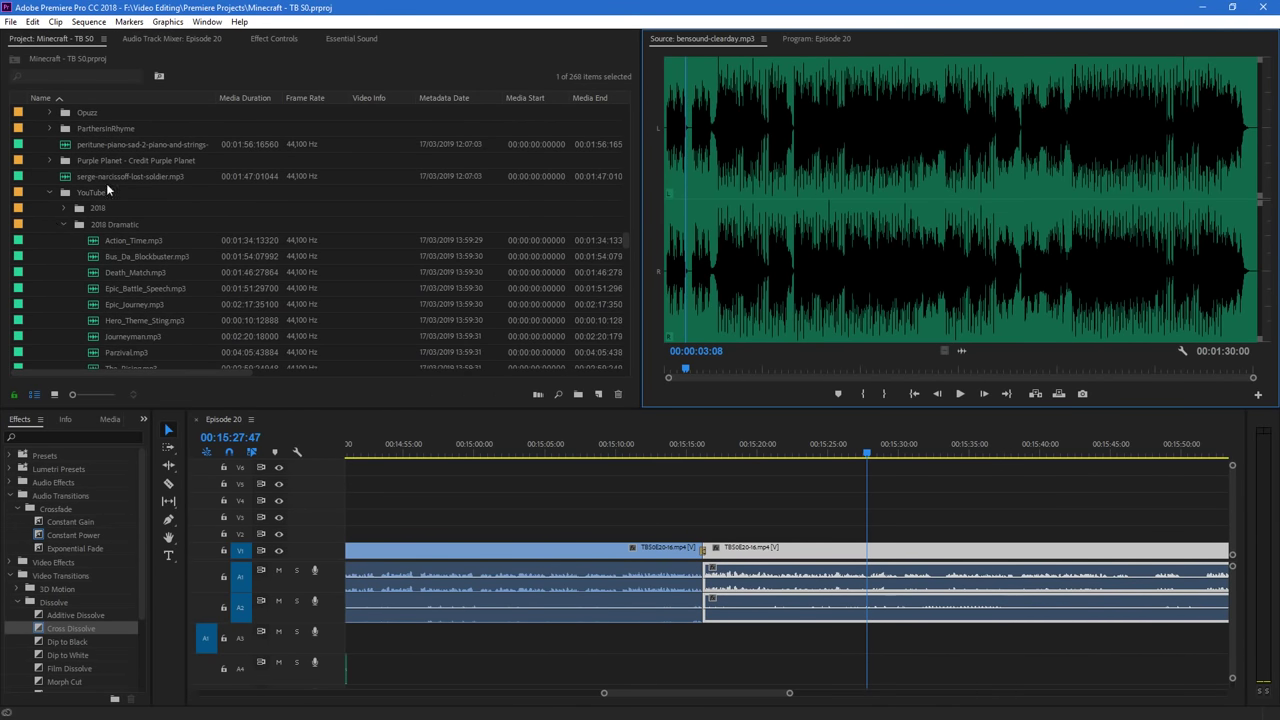
scroll(74, 272, "up", 1)
left_click(64, 273)
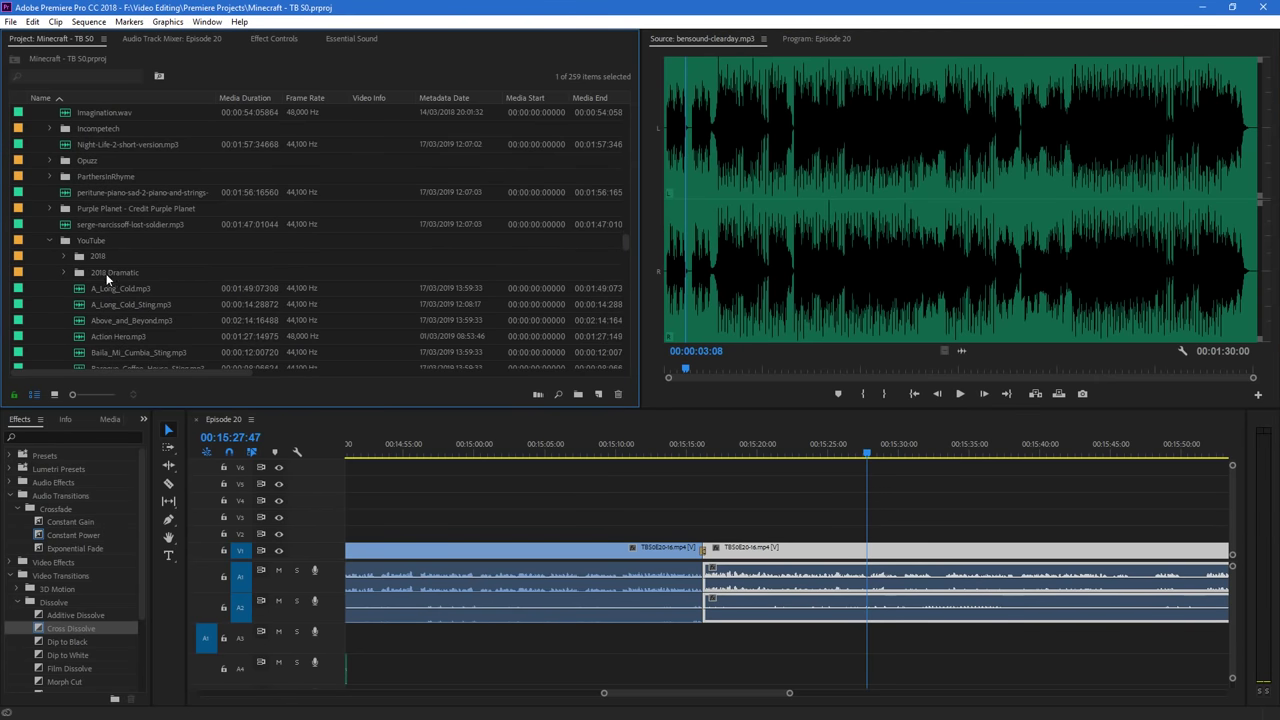
scroll(55, 258, "up", 2)
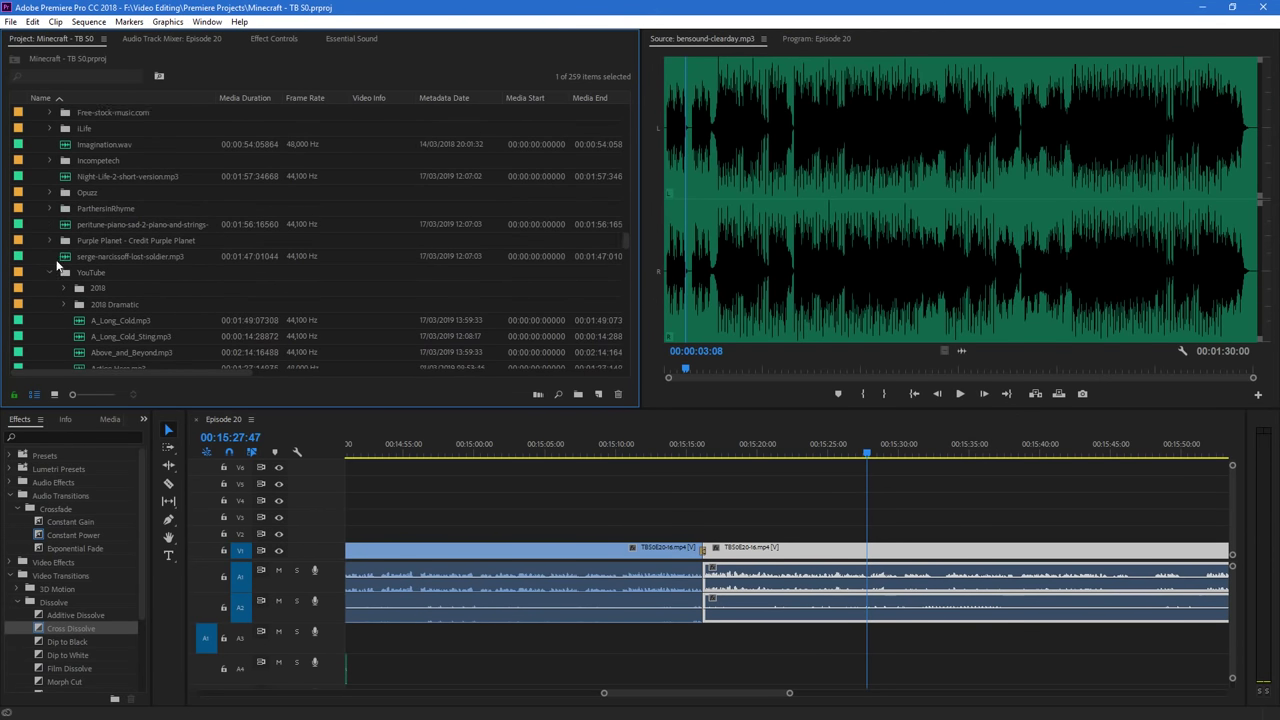
scroll(48, 232, "up", 1)
left_click(48, 209)
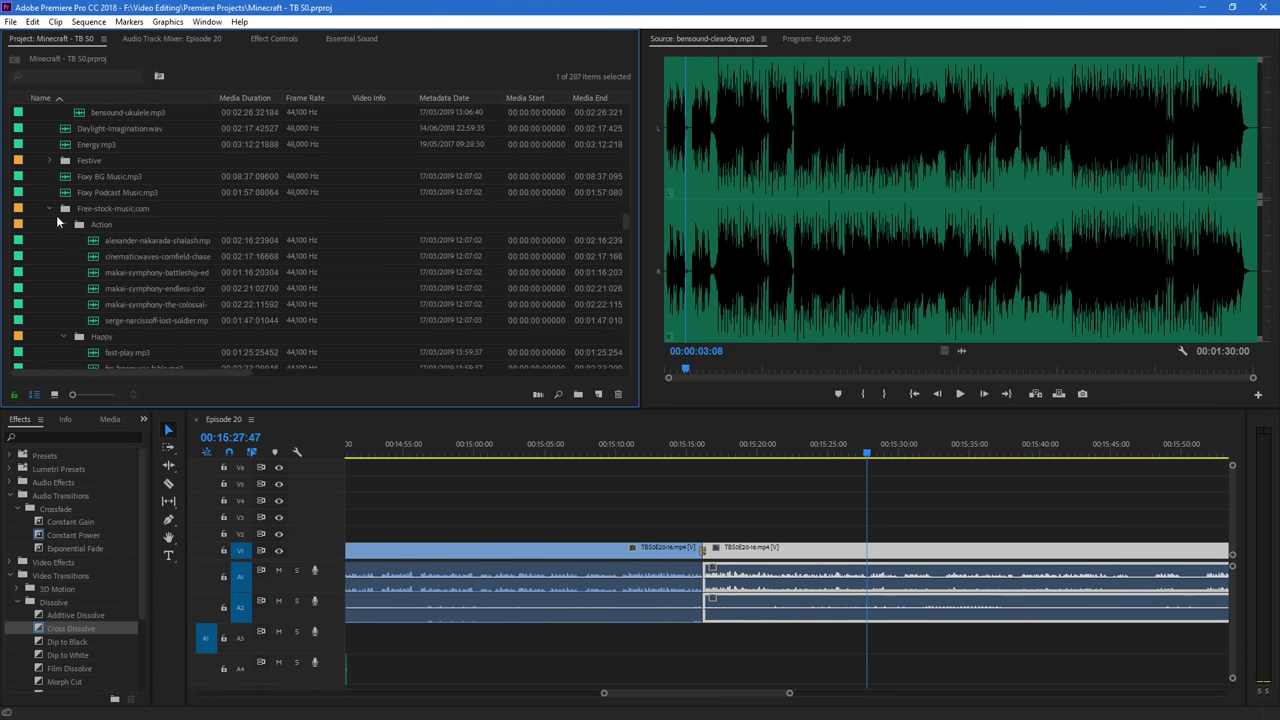
left_click(64, 224)
scroll(66, 250, "down", 1)
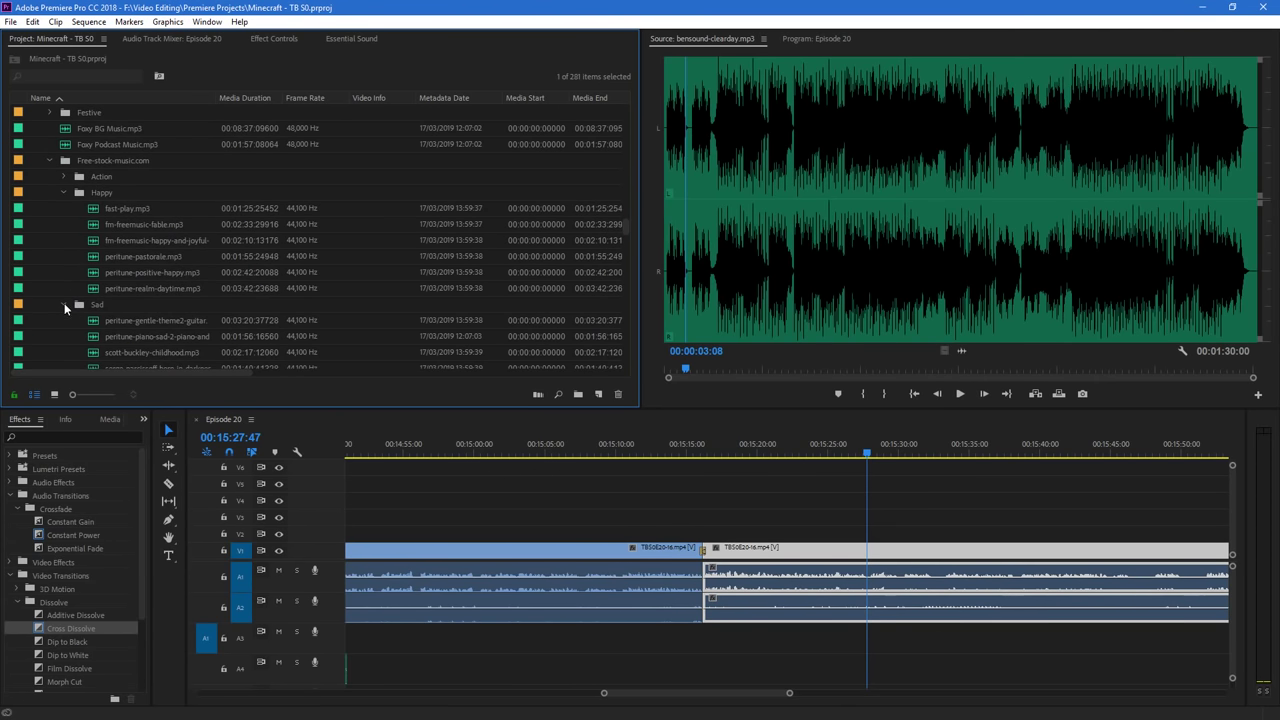
left_click(64, 305)
left_click(60, 320)
scroll(120, 290, "up", 1)
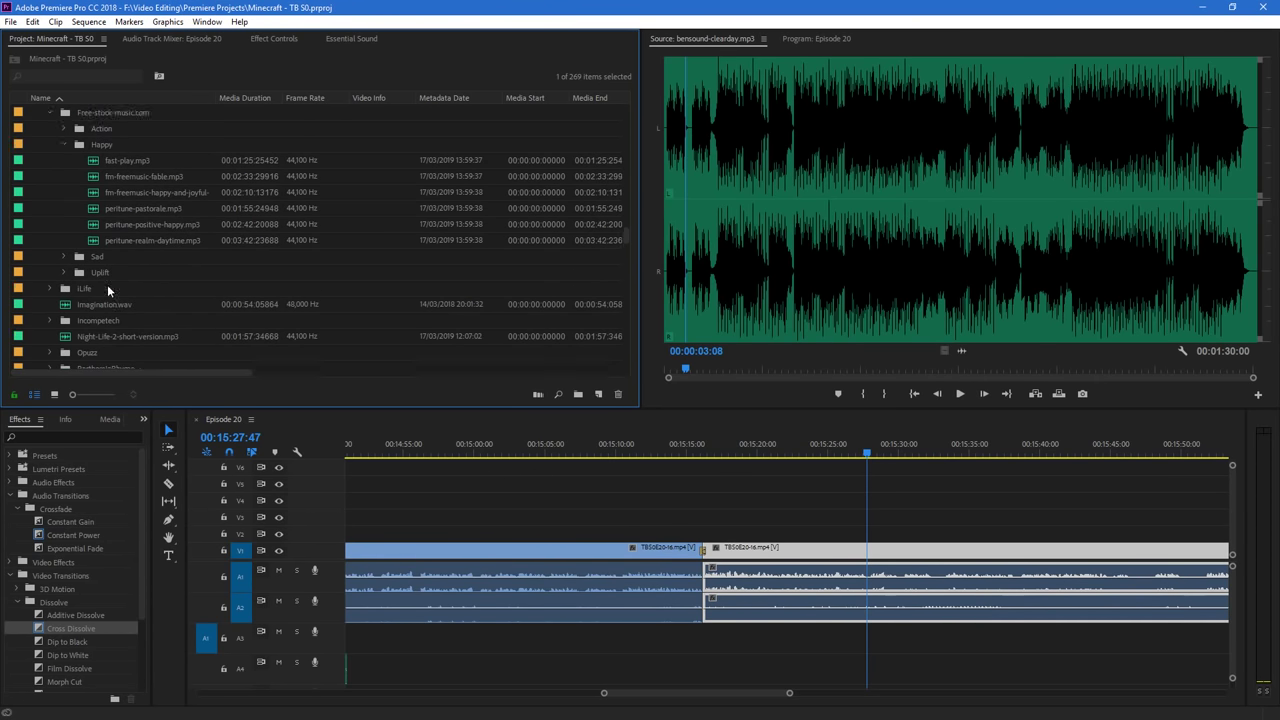
left_click(63, 192)
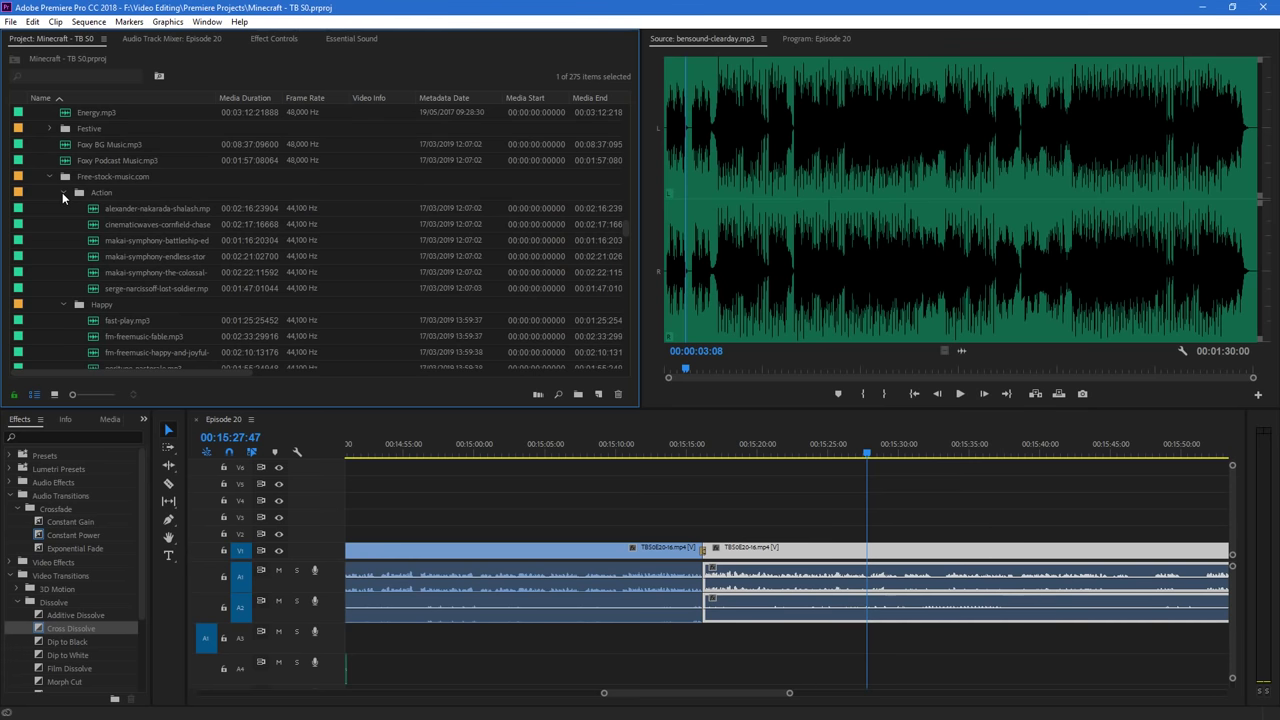
left_click(63, 192)
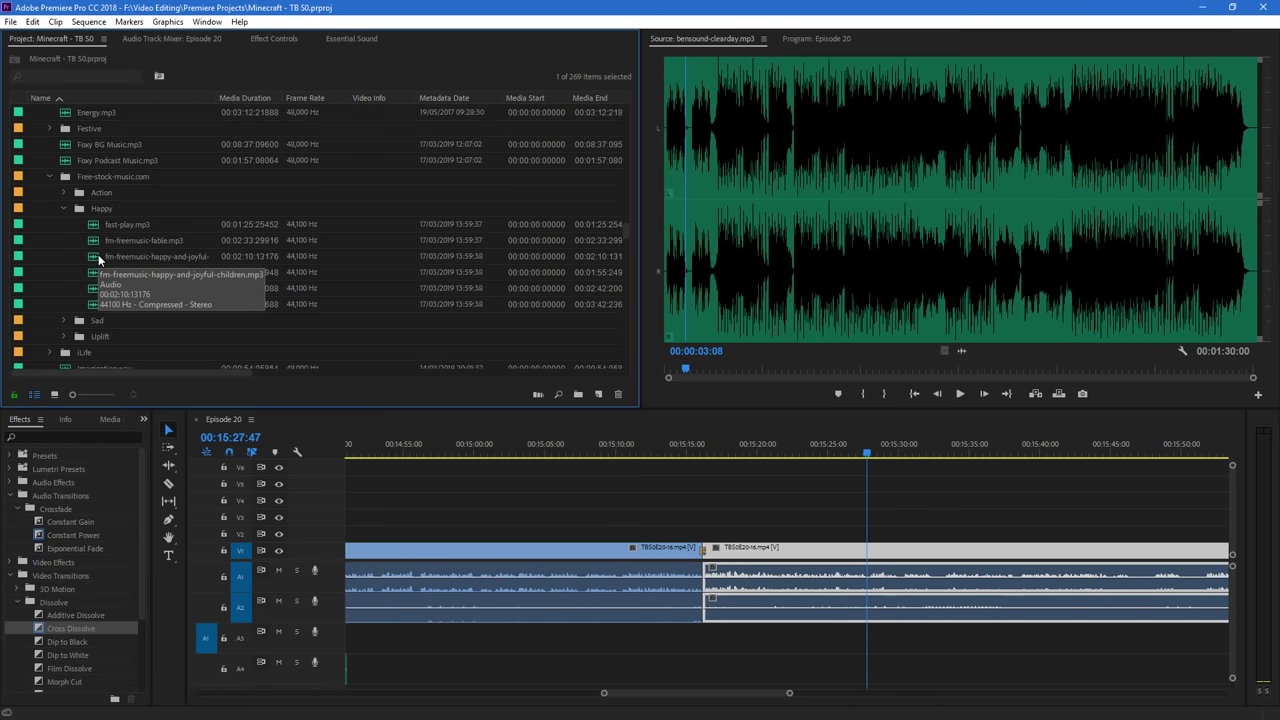
Load the happy-and-joyful children's track in the Source Monitor and listen partway in
double_click(98, 258)
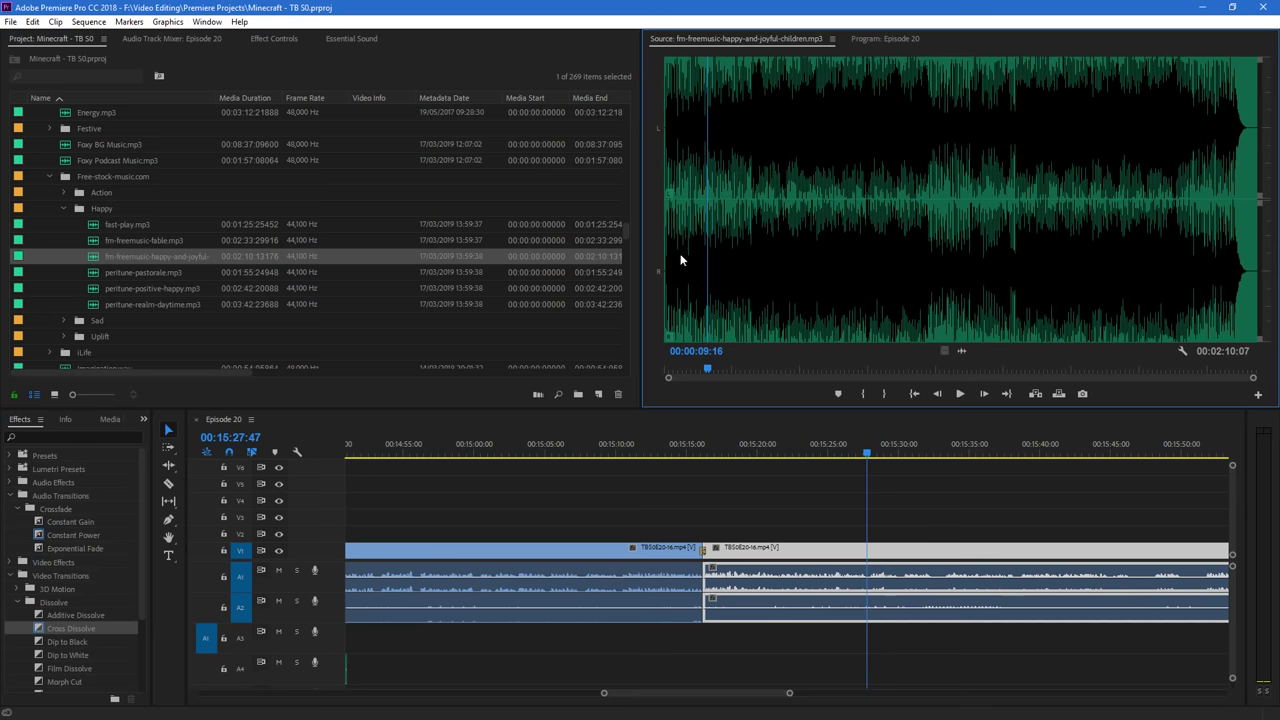
left_click(680, 260)
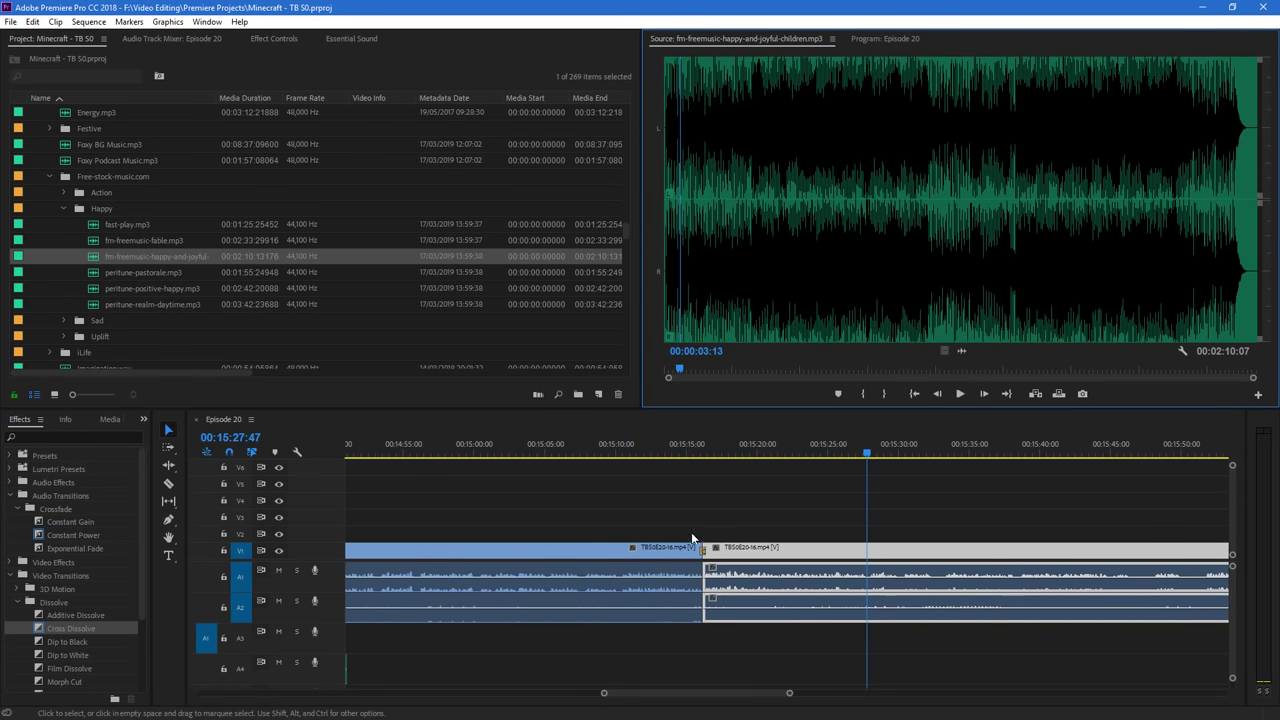
left_click(168, 483)
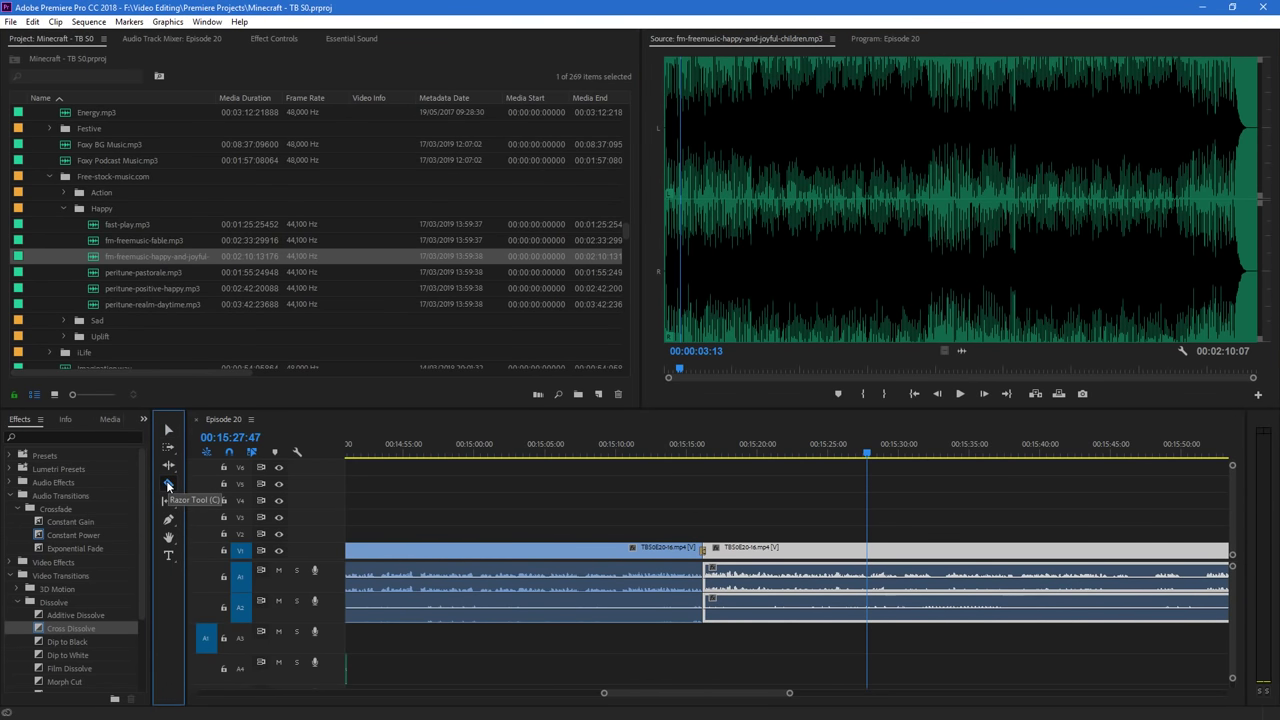
key("v")
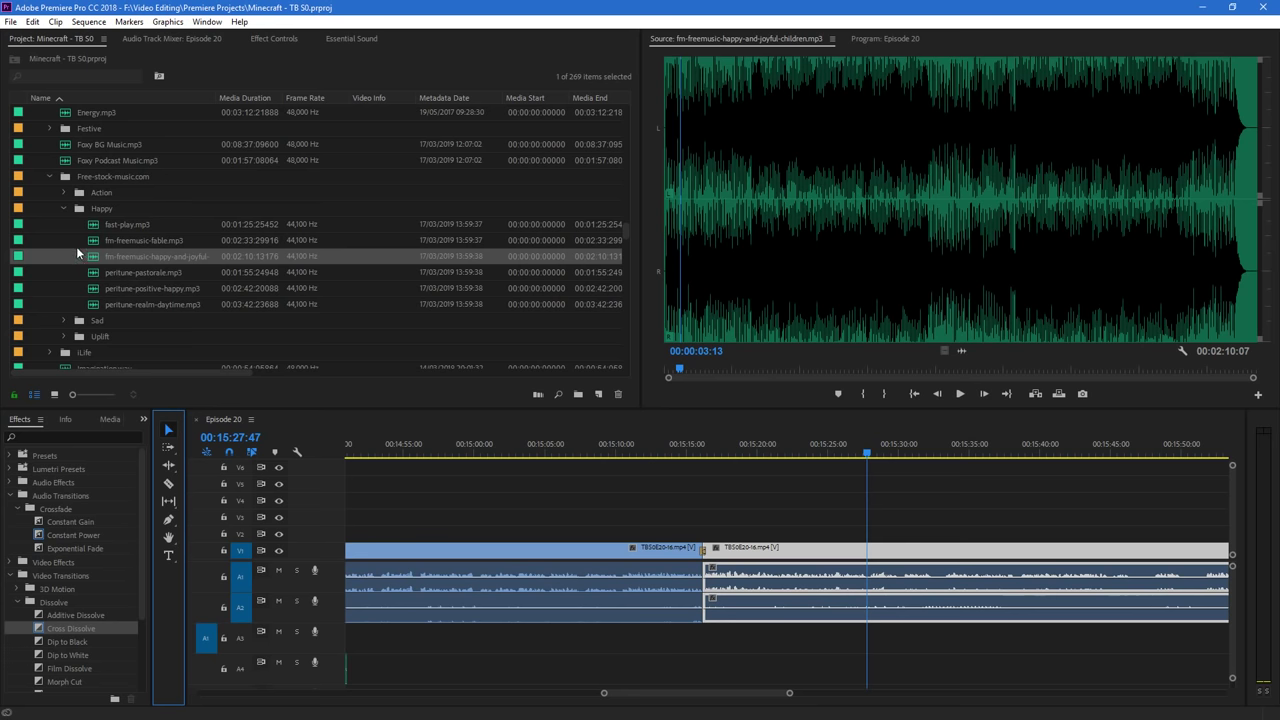
left_click_drag(712, 274, 753, 280)
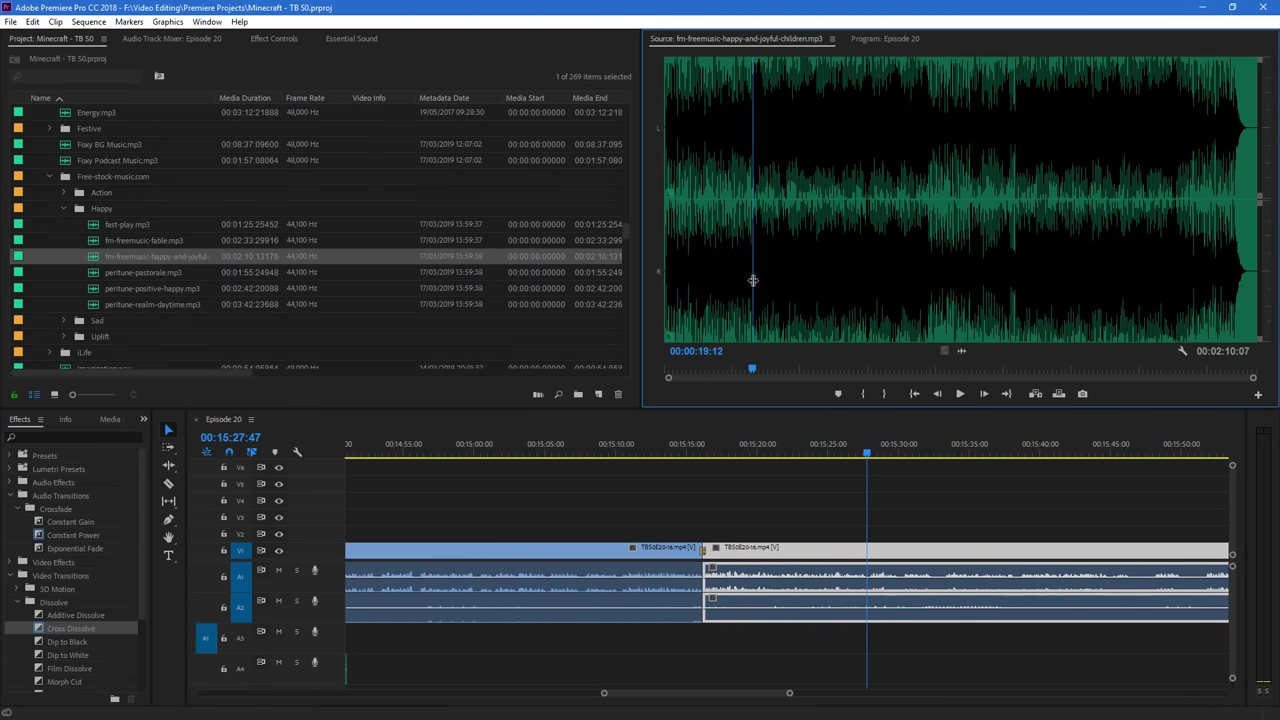
key("space")
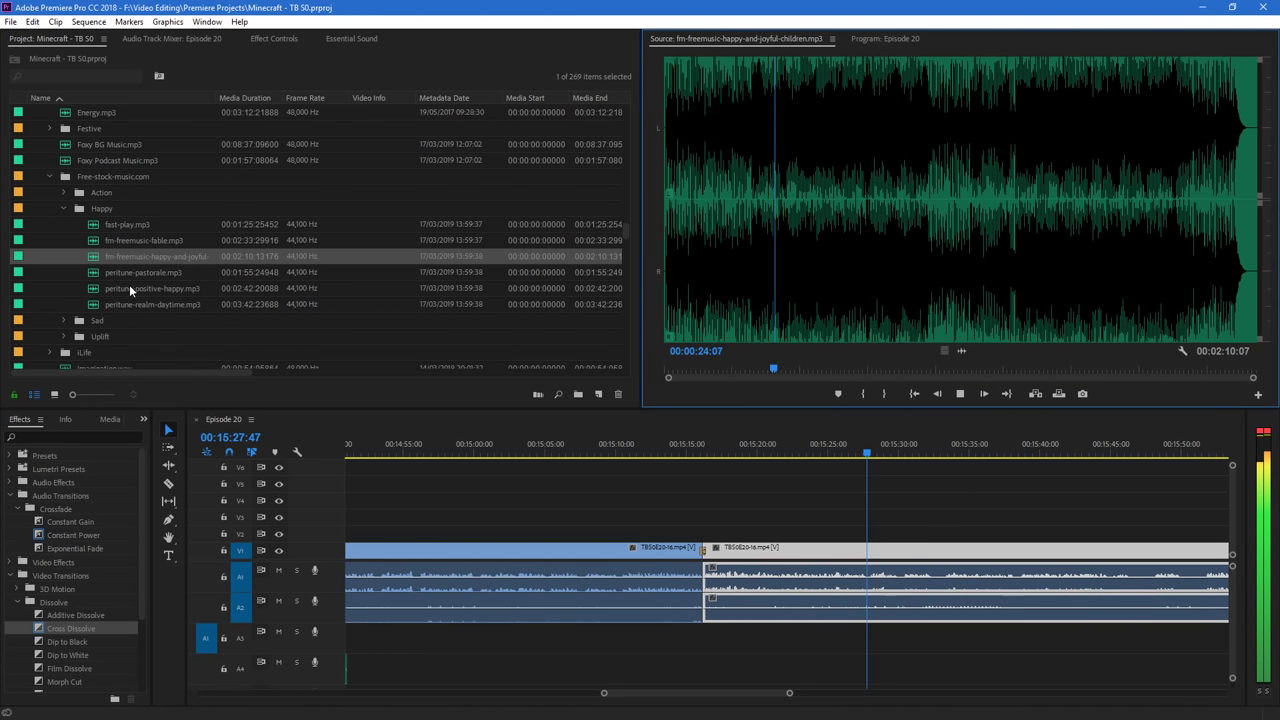
Audition peritune-positive-happy, peritune-realm-daytime and fast-play, ending on fm-freemusic-fable.mp3
double_click(93, 290)
key("space")
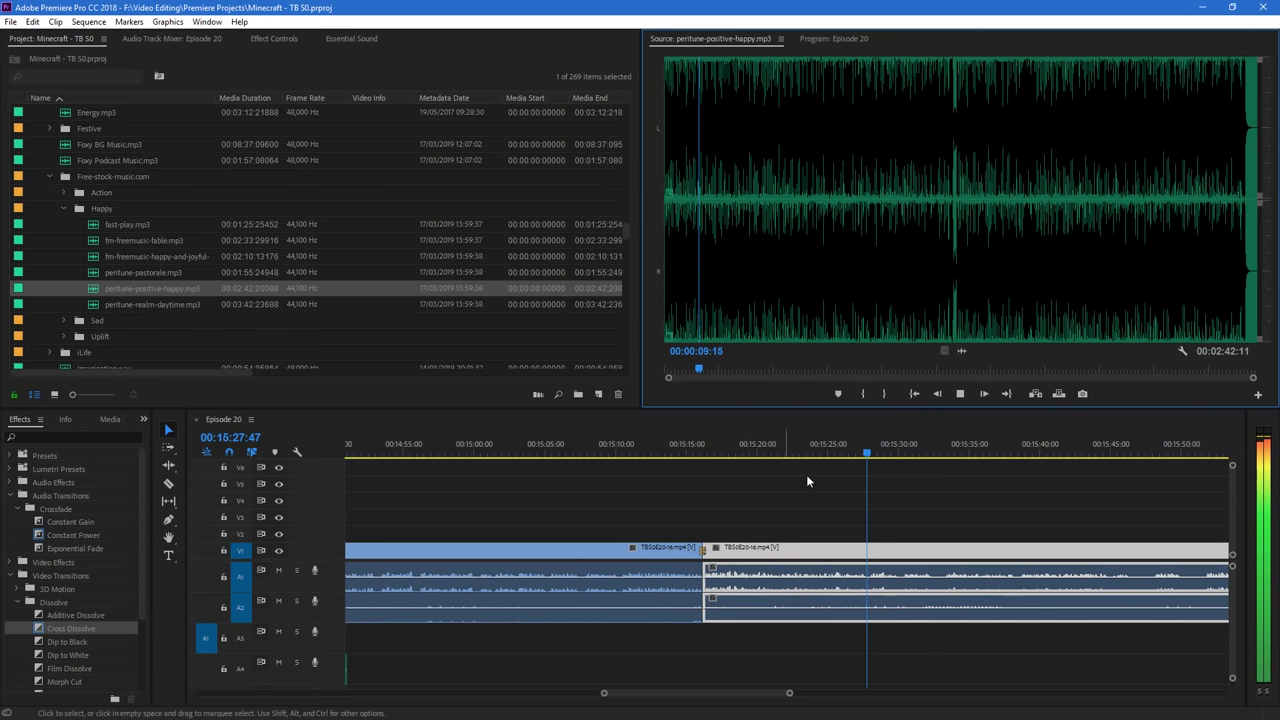
key("space")
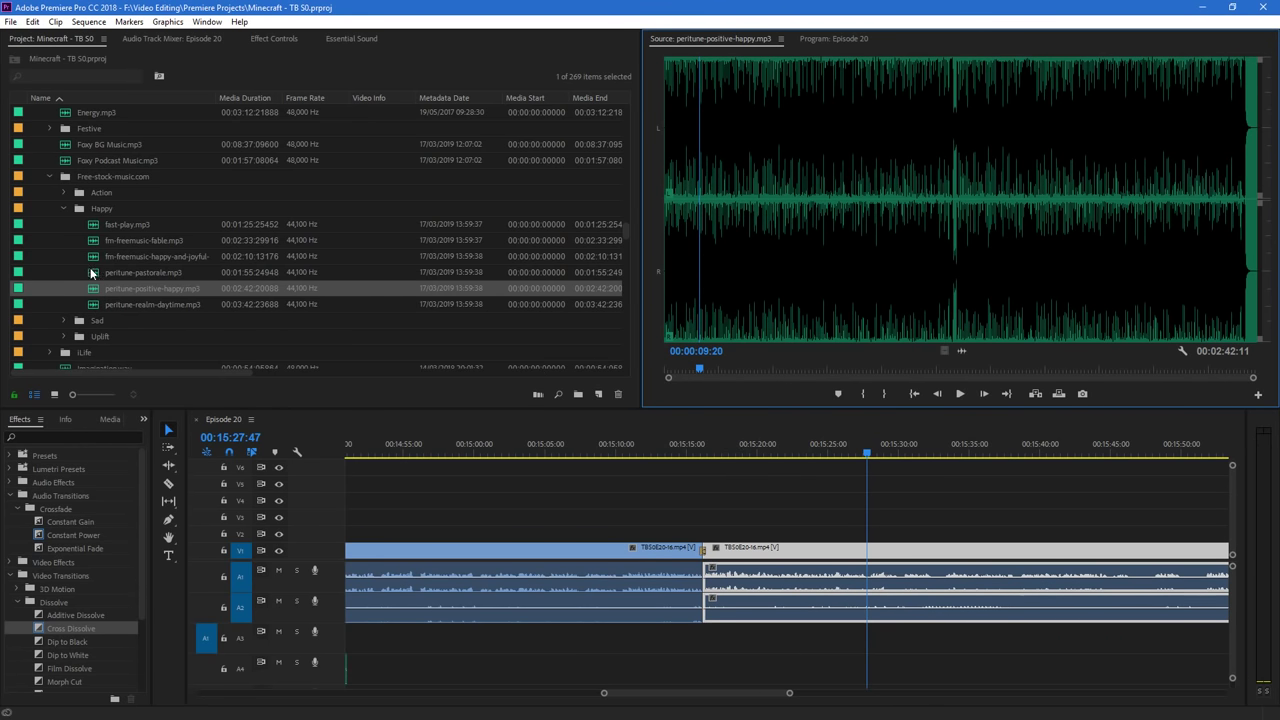
double_click(91, 306)
key("space")
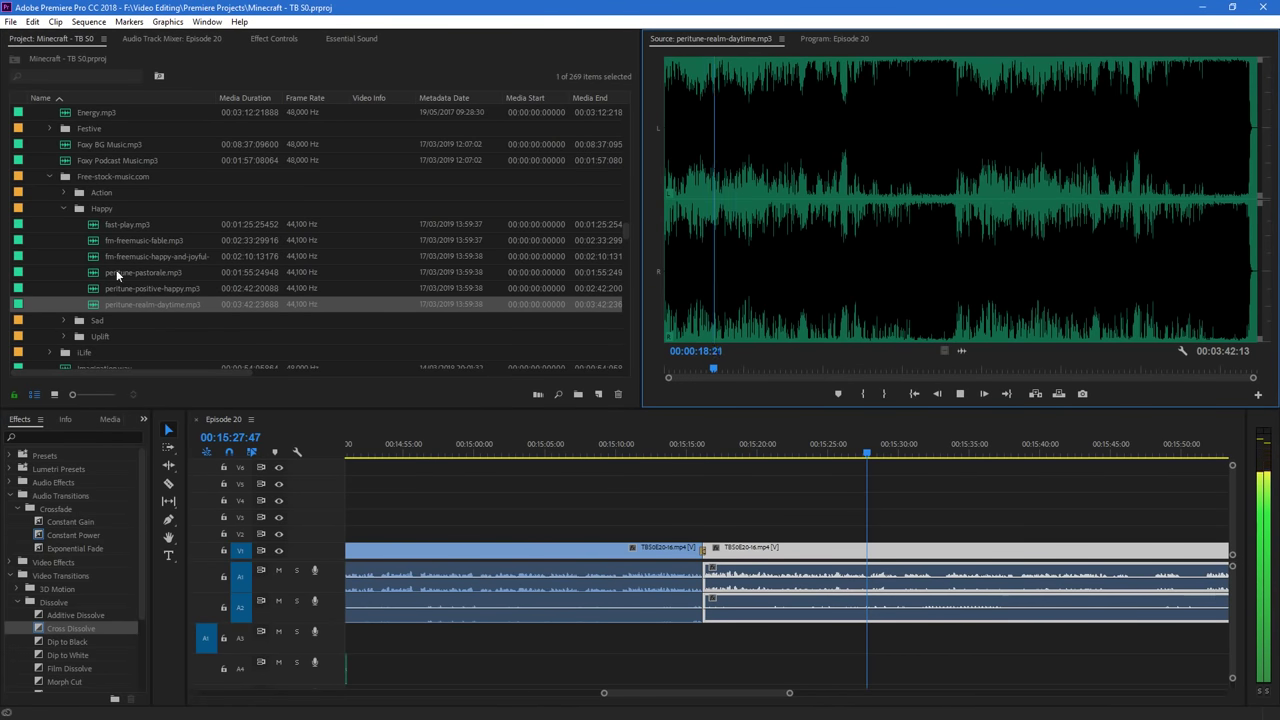
left_click(97, 228)
key("space")
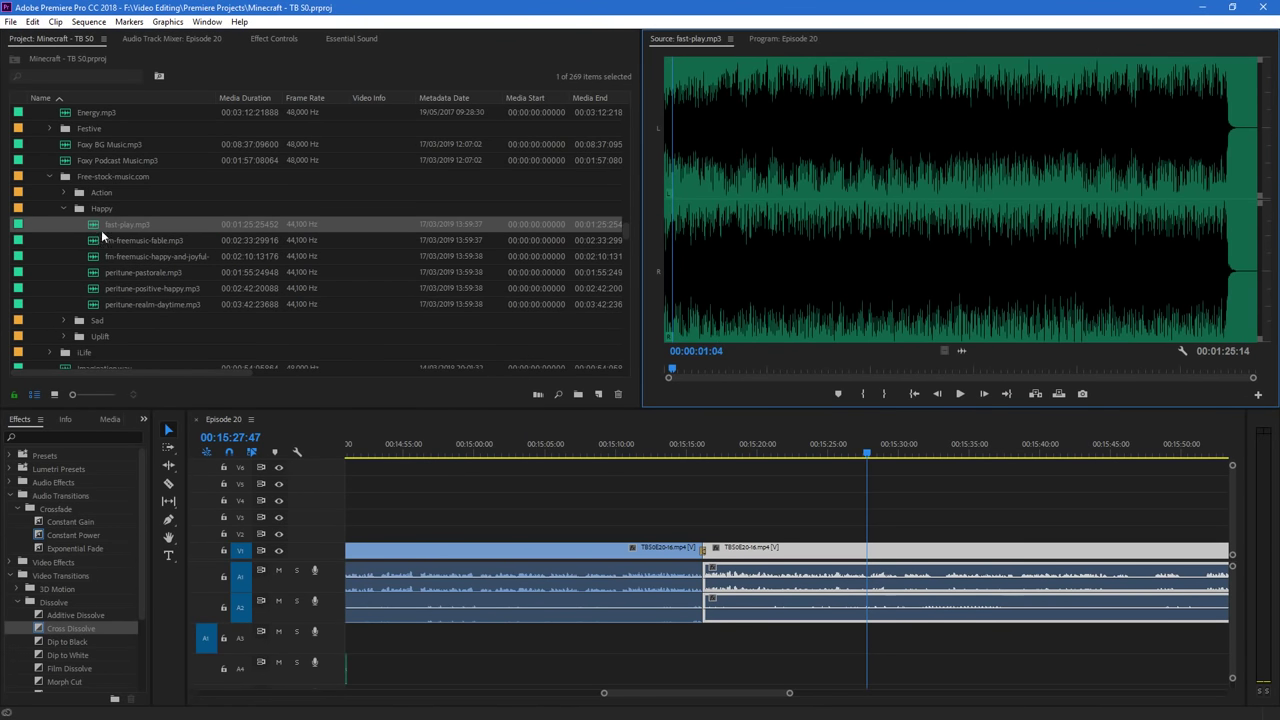
left_click(93, 241)
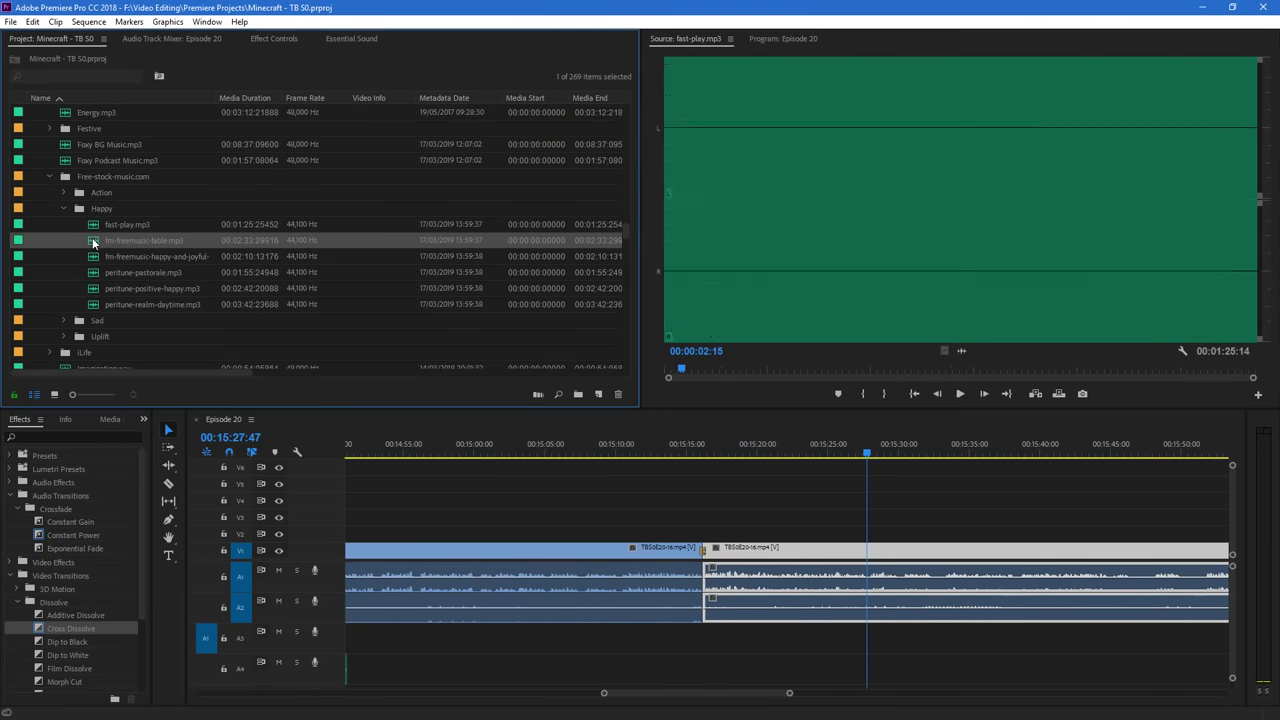
key("space")
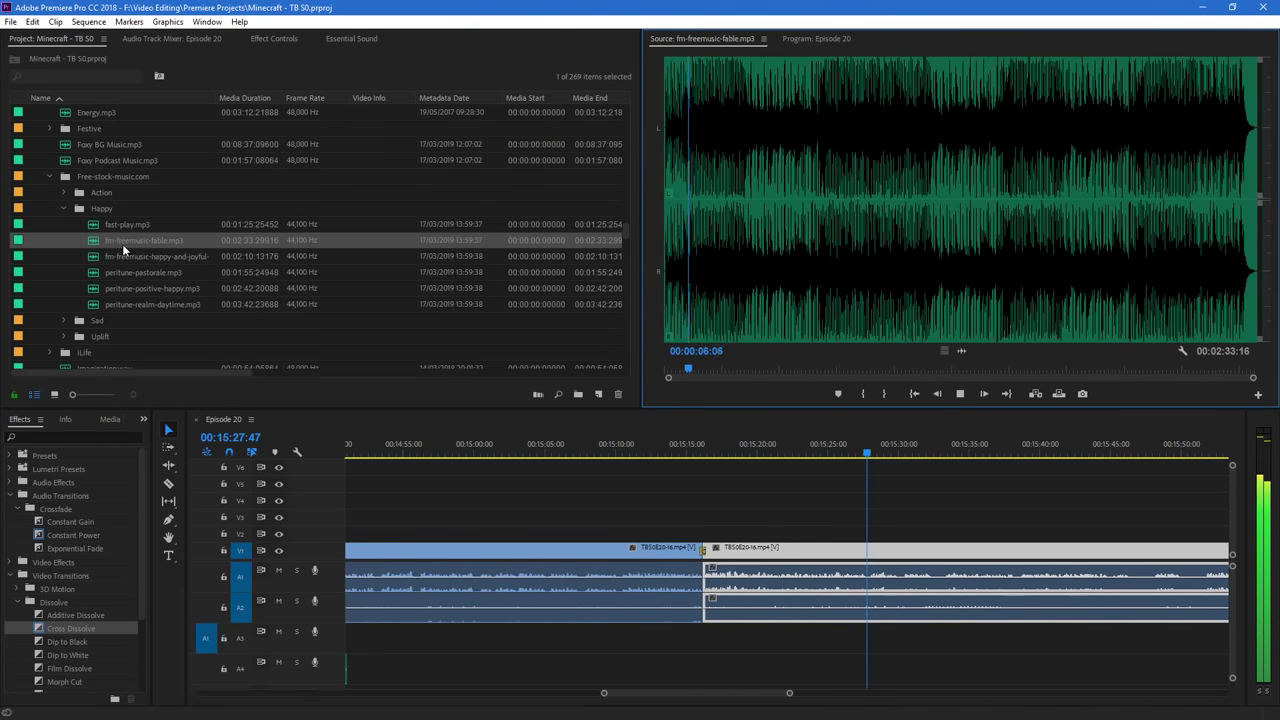
Drop fm-freemusic-fable.mp3 into the sequence on an audio track below A4 near 00:15:16
left_click_drag(126, 239, 712, 668)
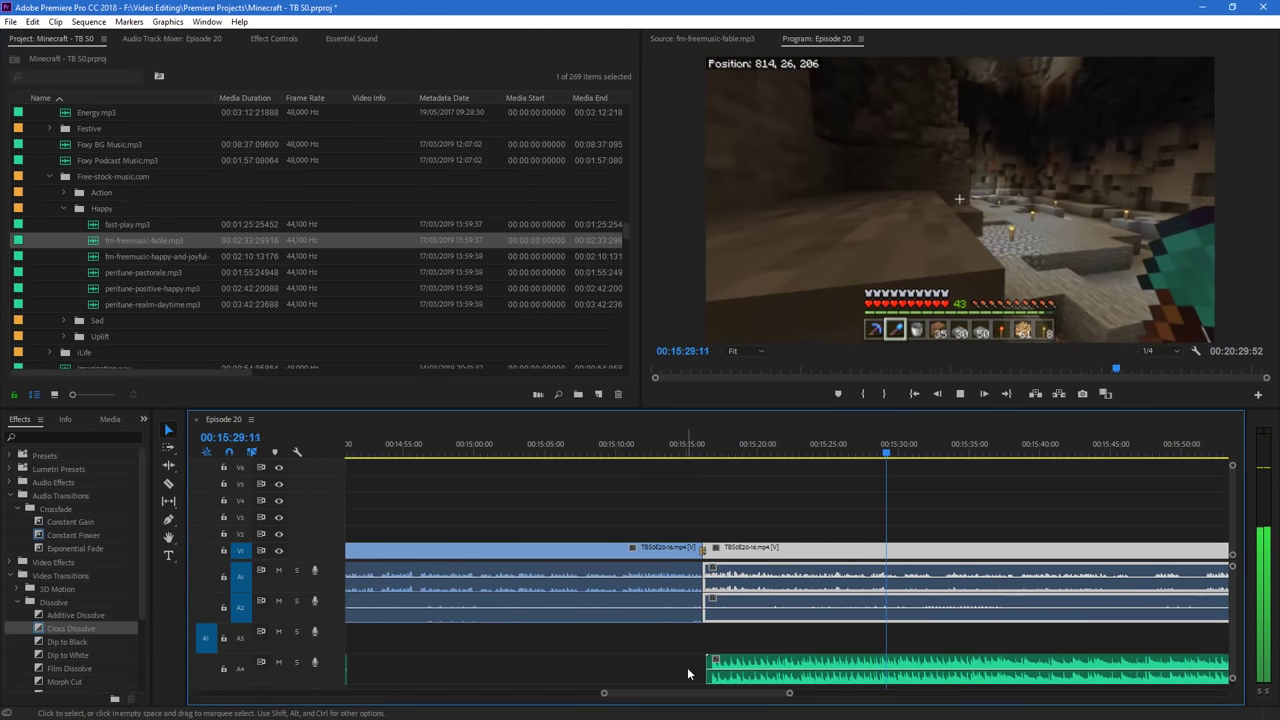
left_click_drag(730, 670, 740, 648)
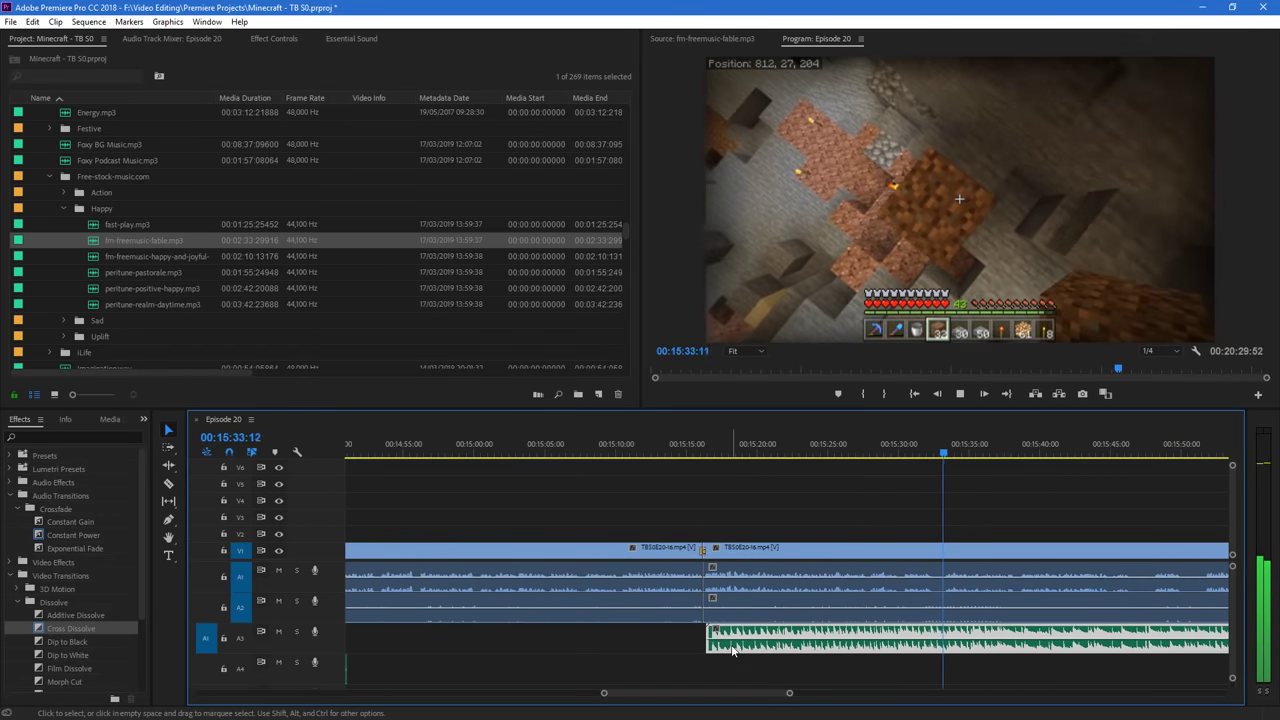
key("space")
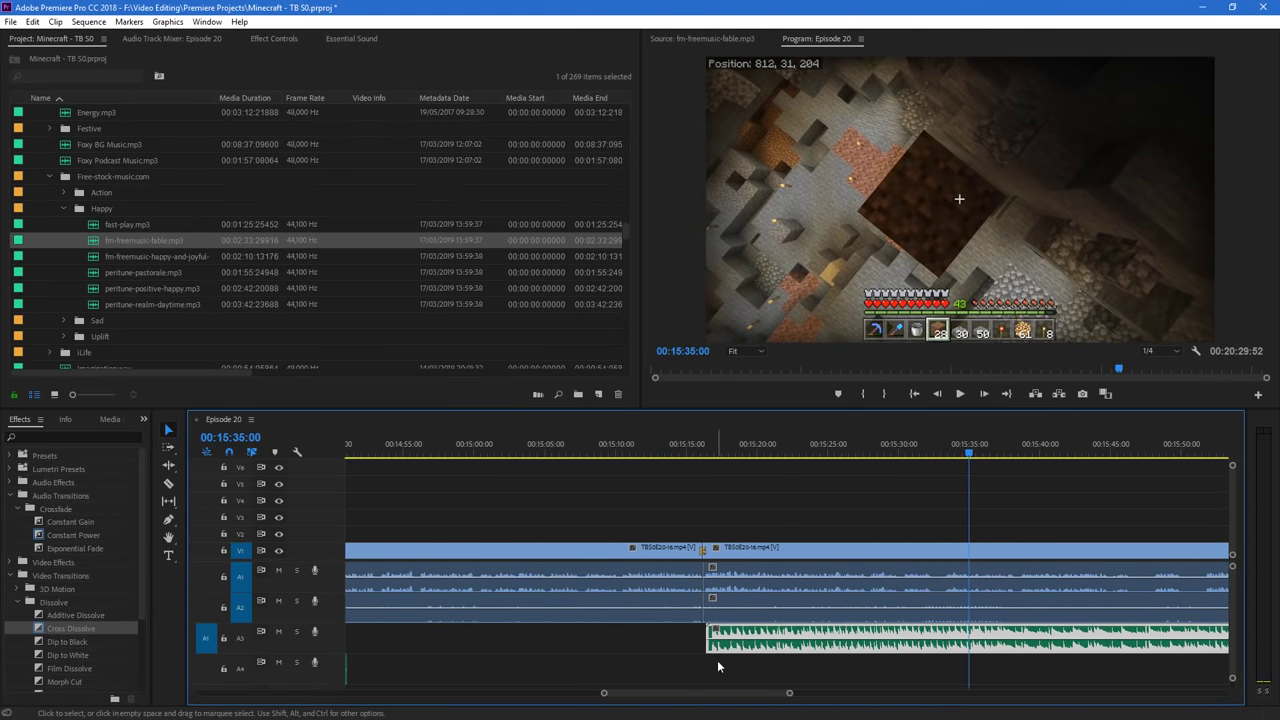
left_click_drag(727, 648, 723, 691)
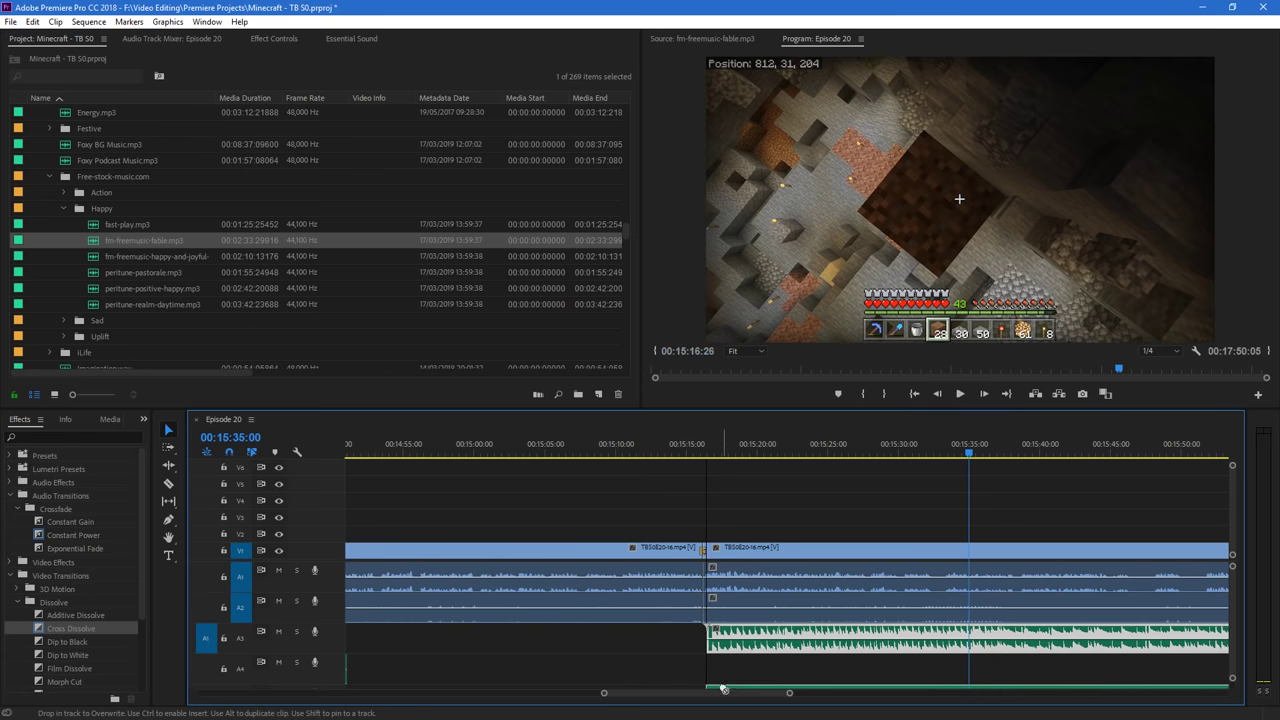
left_click(708, 448)
key("space")
left_click_drag(1232, 678, 1232, 680)
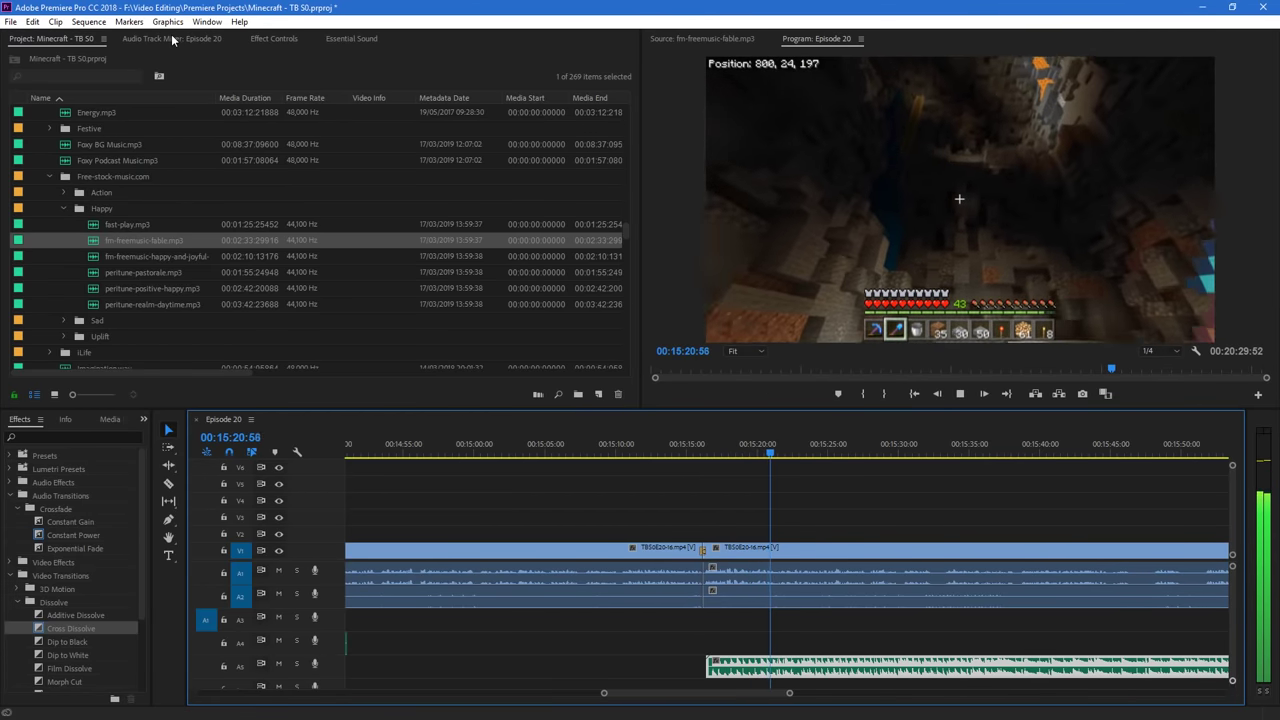
Show the Audio Track Mixer and snap the music clip's start to the playhead at 00:15:15:48
left_click(171, 38)
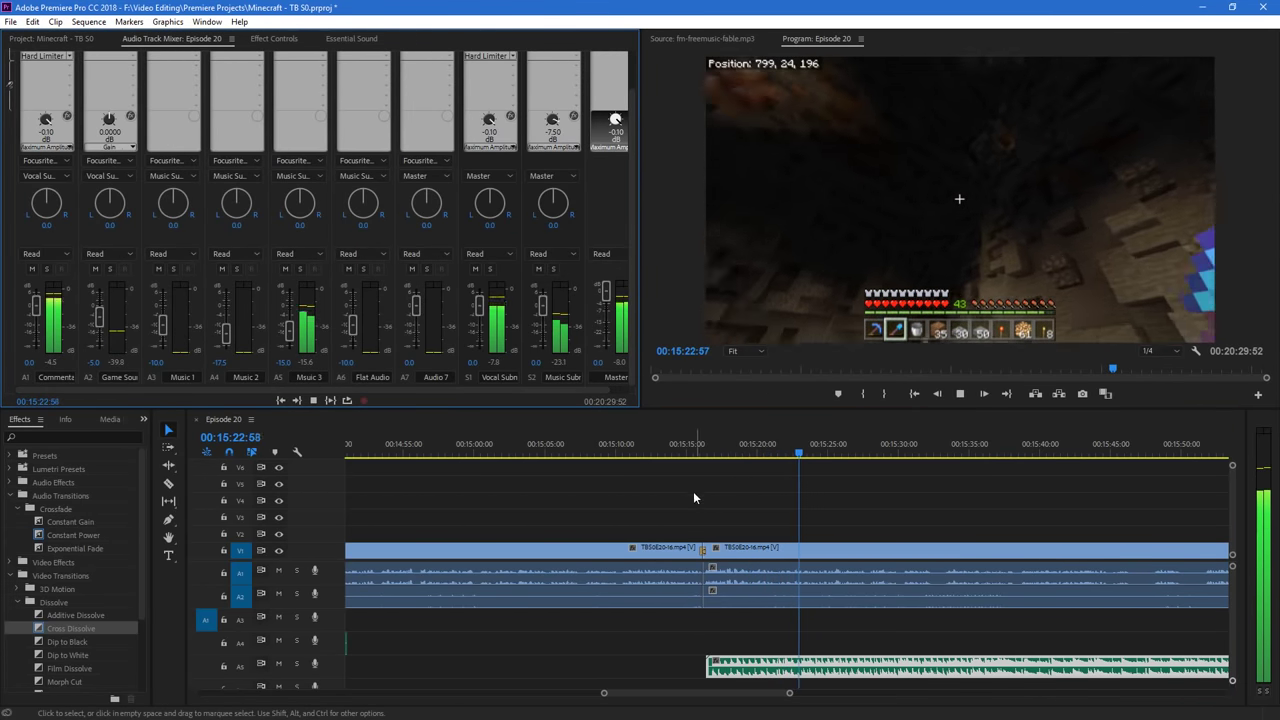
left_click(698, 449)
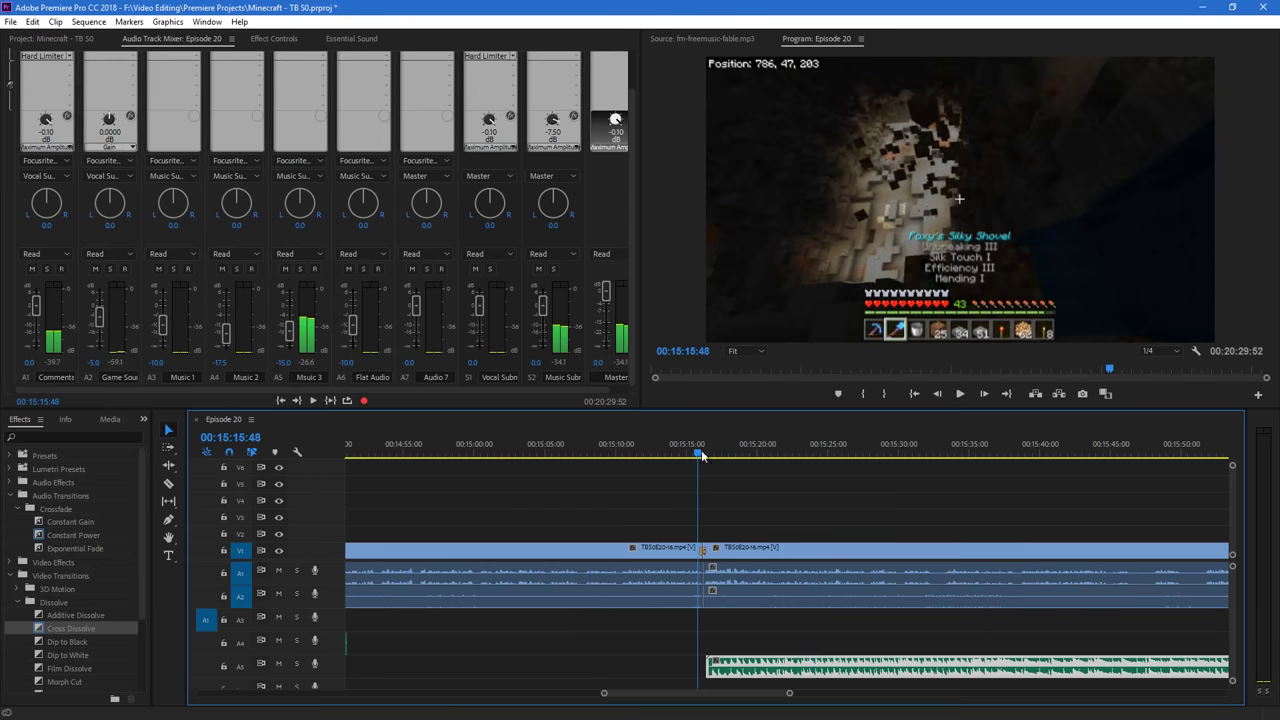
left_click_drag(745, 668, 836, 694)
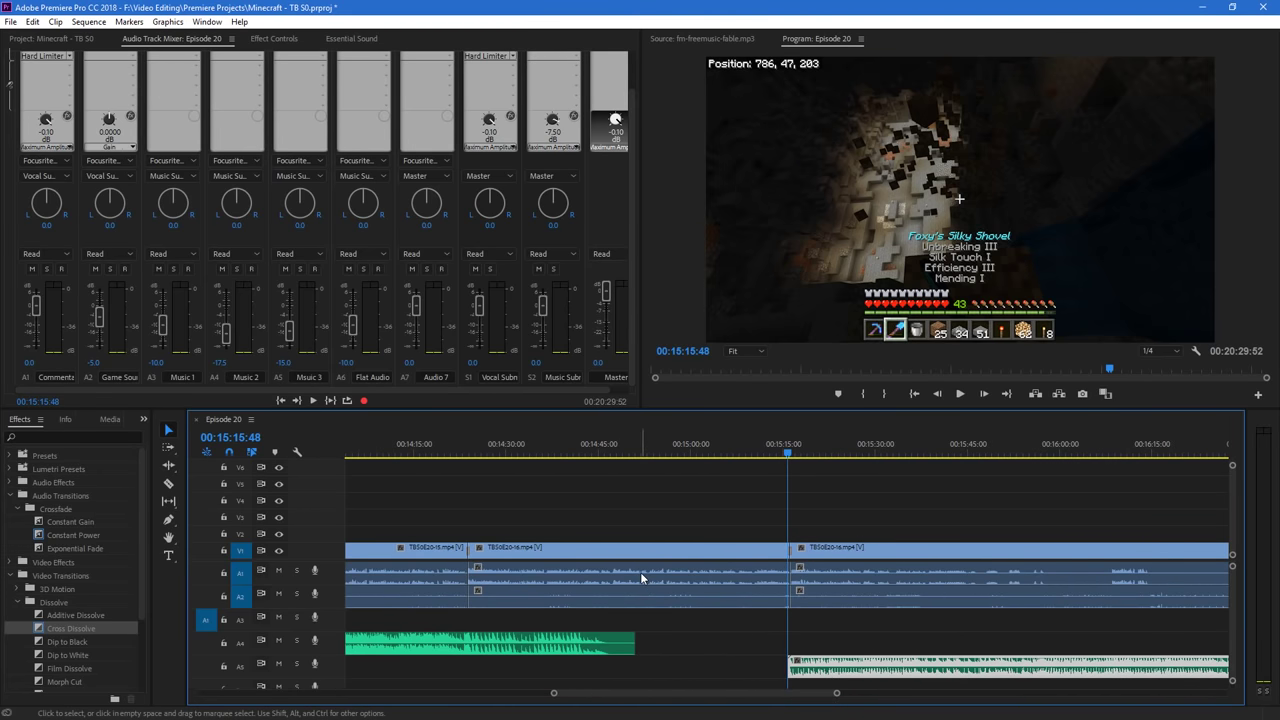
key("space")
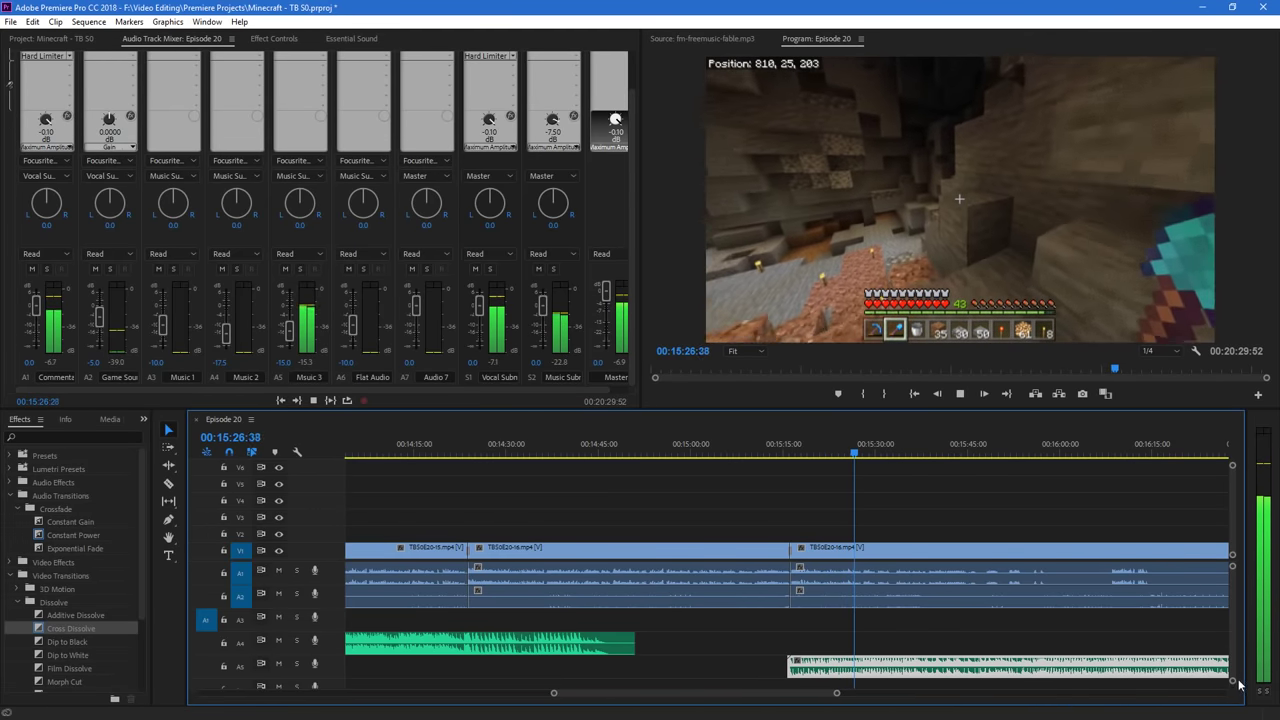
Razor-cut the gameplay clip and its linked audio at 00:15:30
left_click_drag(1236, 682, 1233, 690)
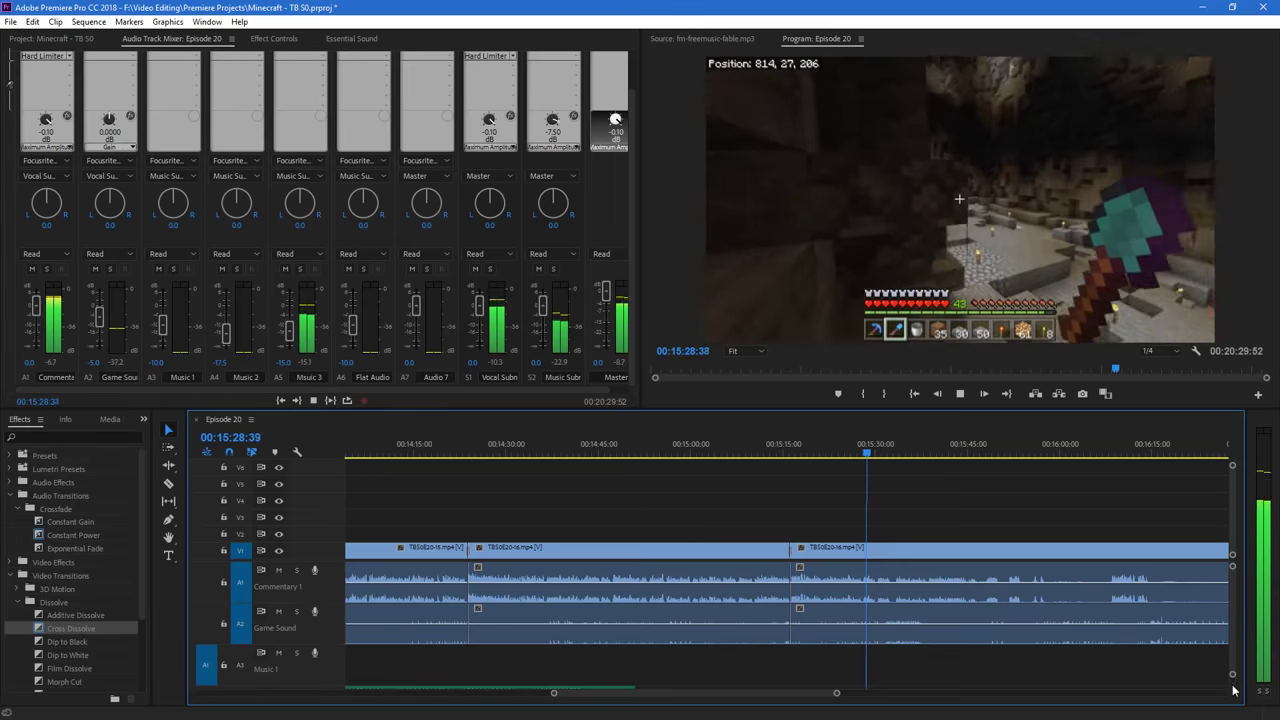
left_click_drag(739, 695, 757, 695)
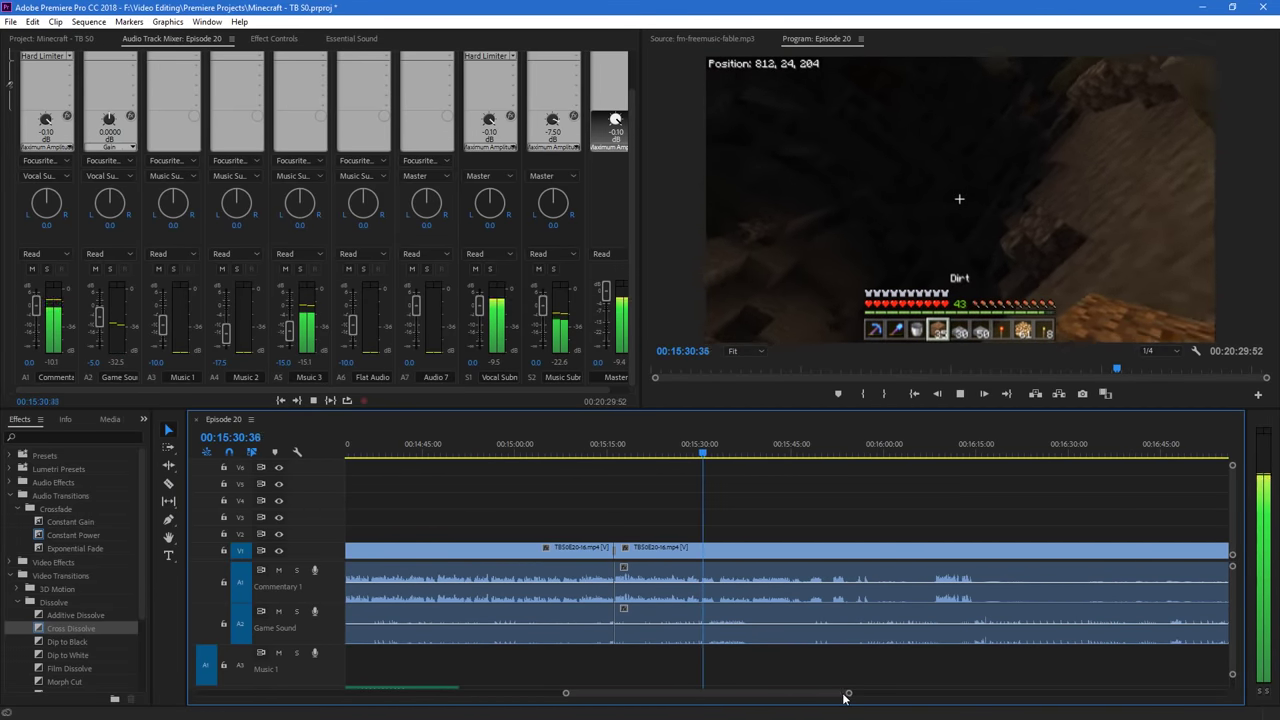
left_click_drag(843, 697, 807, 693)
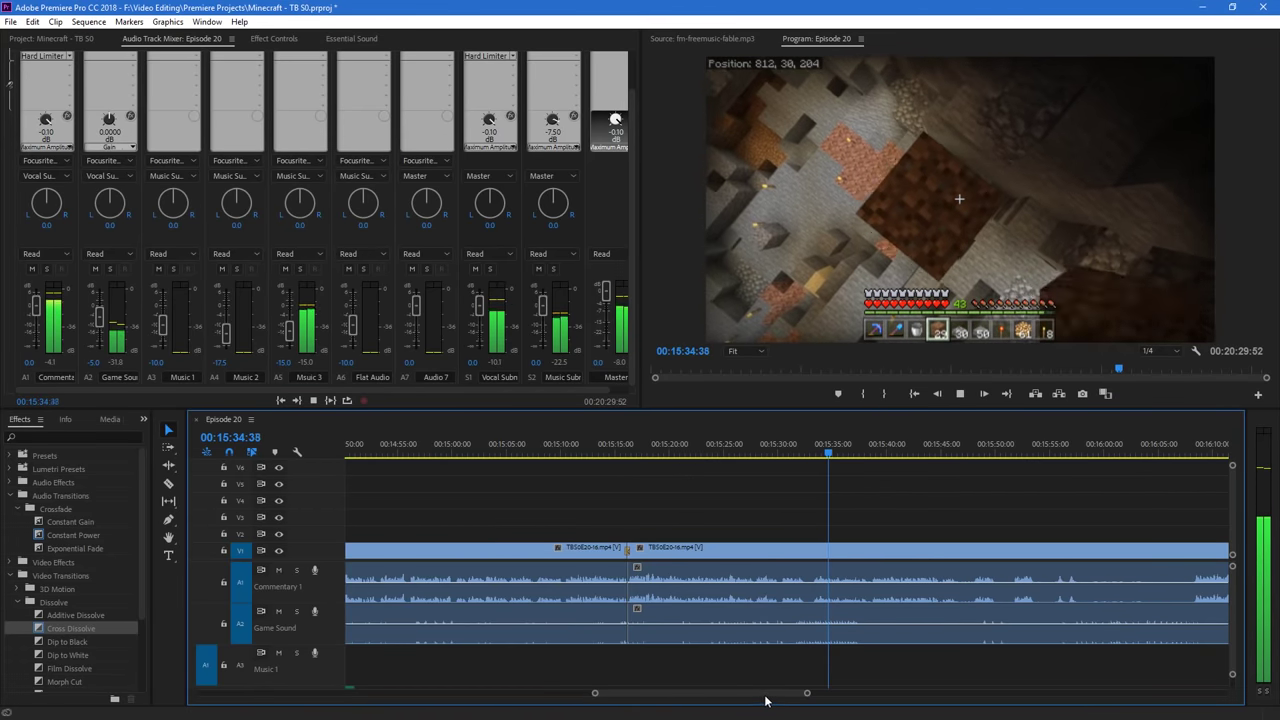
scroll(758, 680, "down", 1)
key("c")
left_click(716, 552)
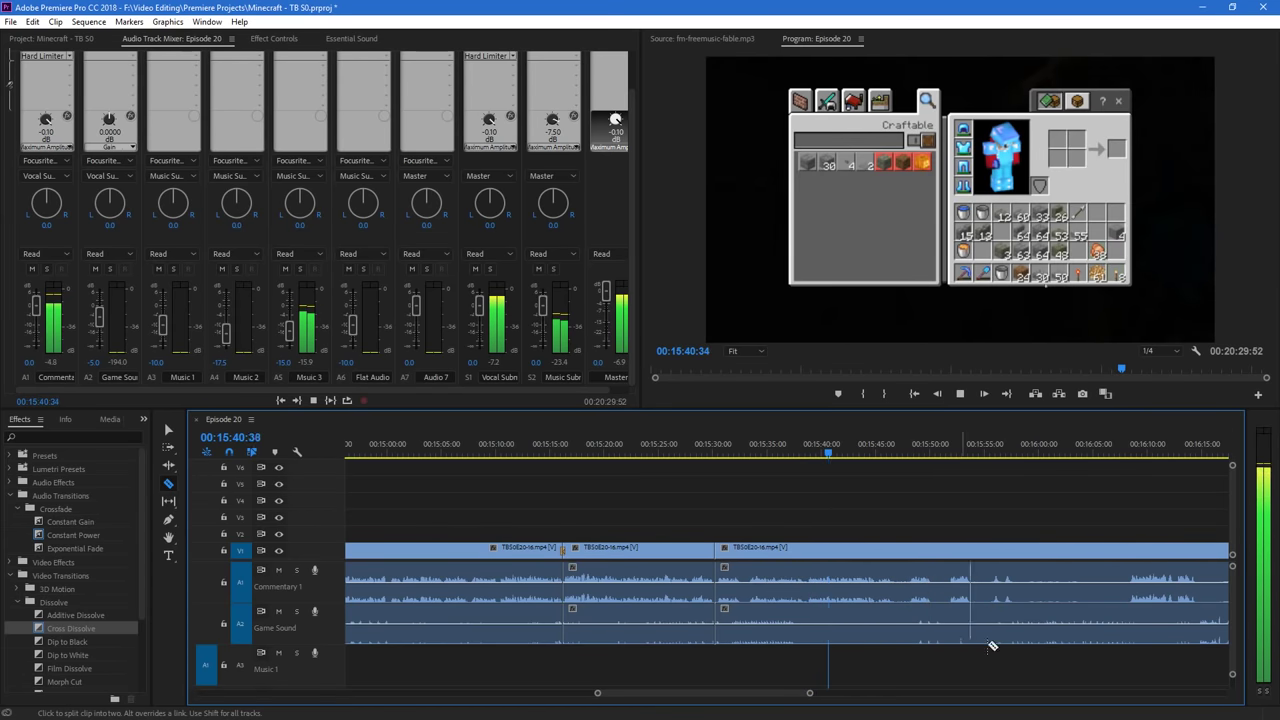
Check the cut on the timeline and replay the sequence from about 00:15:42
scroll(730, 692, "down", 2)
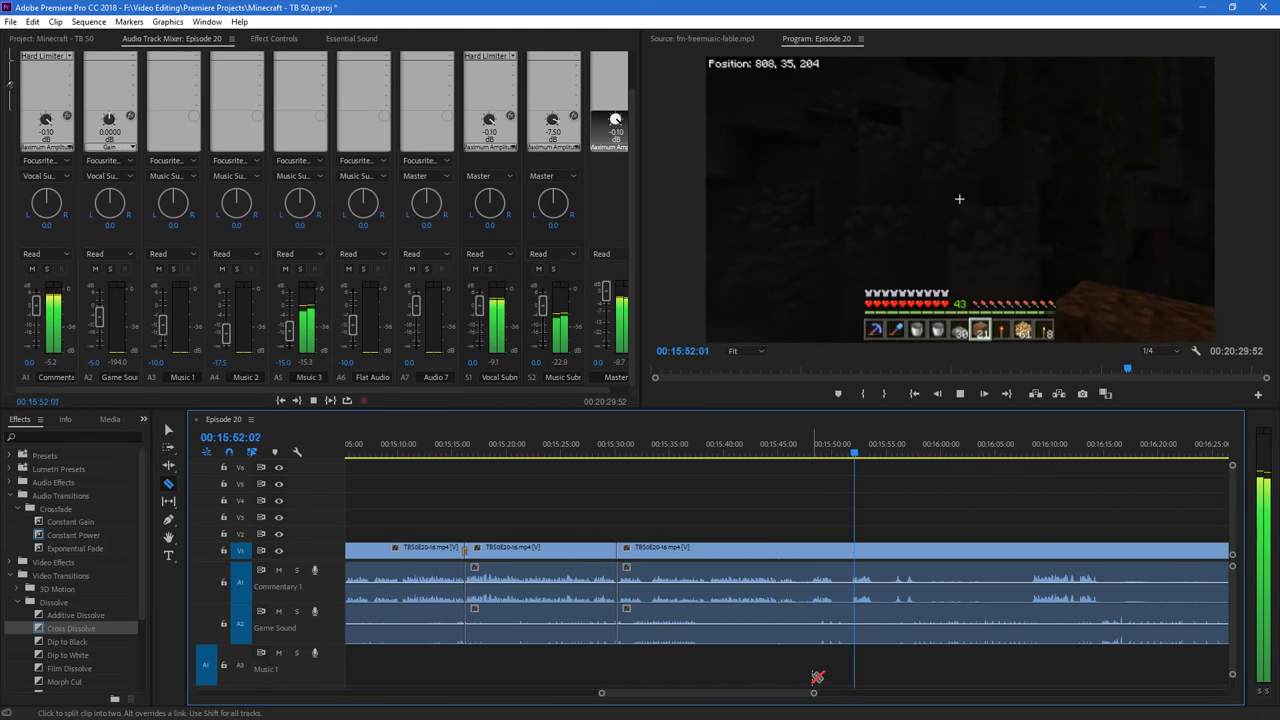
key("space")
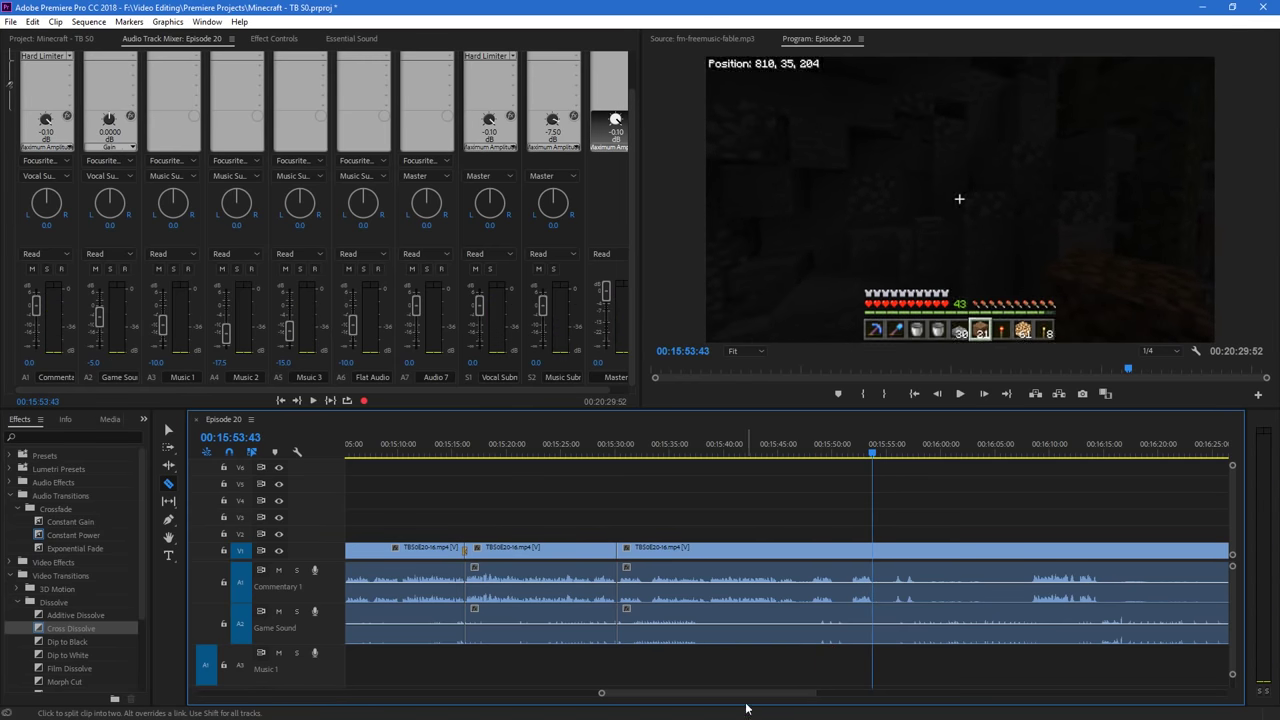
left_click_drag(813, 697, 803, 693)
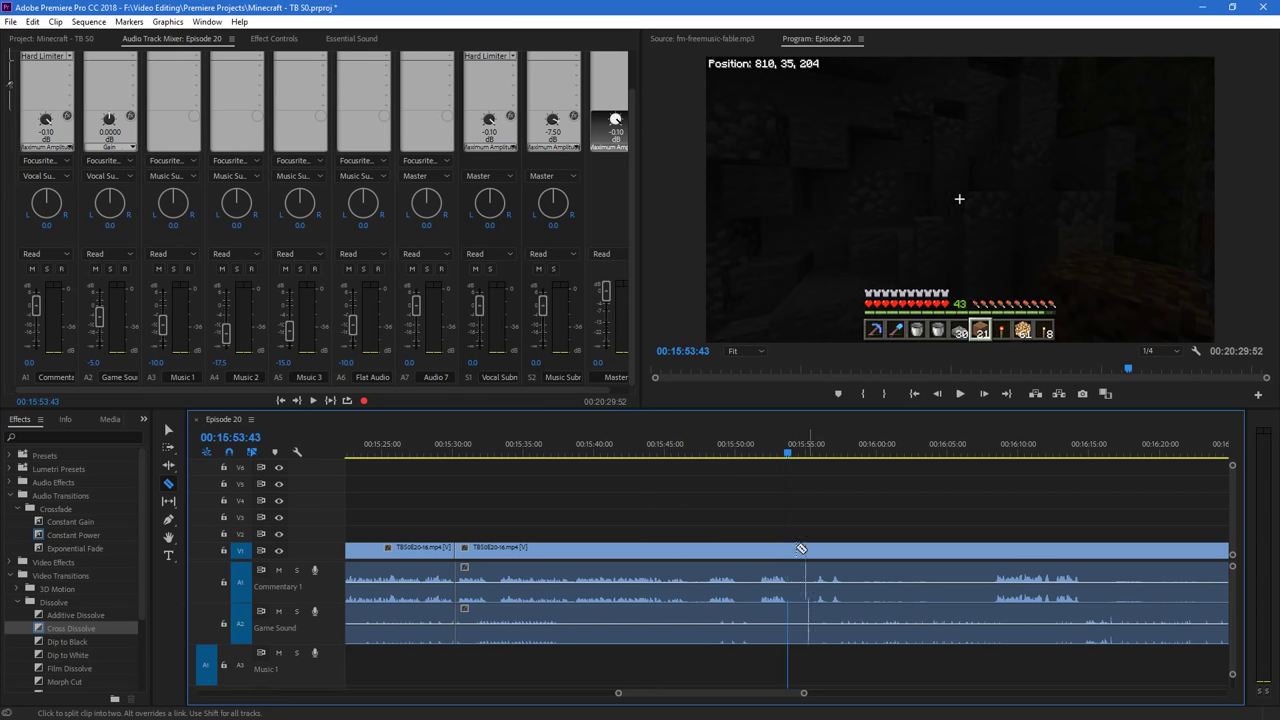
left_click(710, 566)
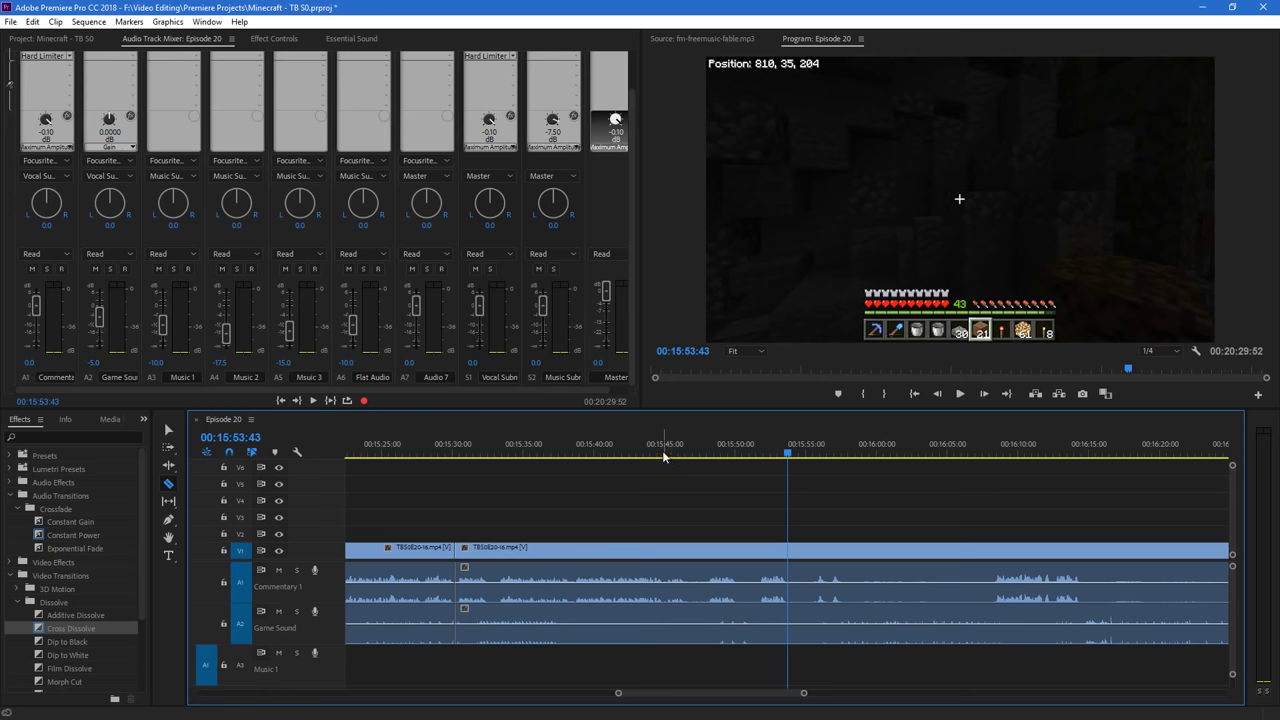
left_click(740, 590)
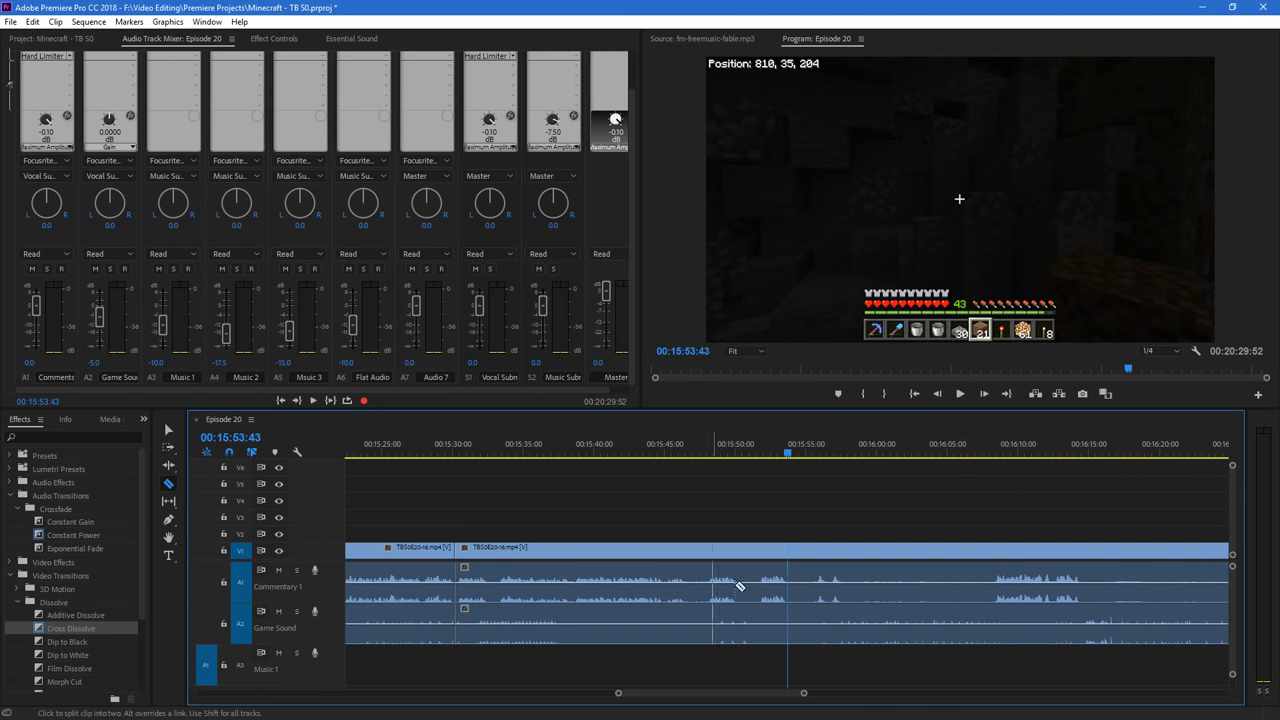
left_click(632, 456)
key("v")
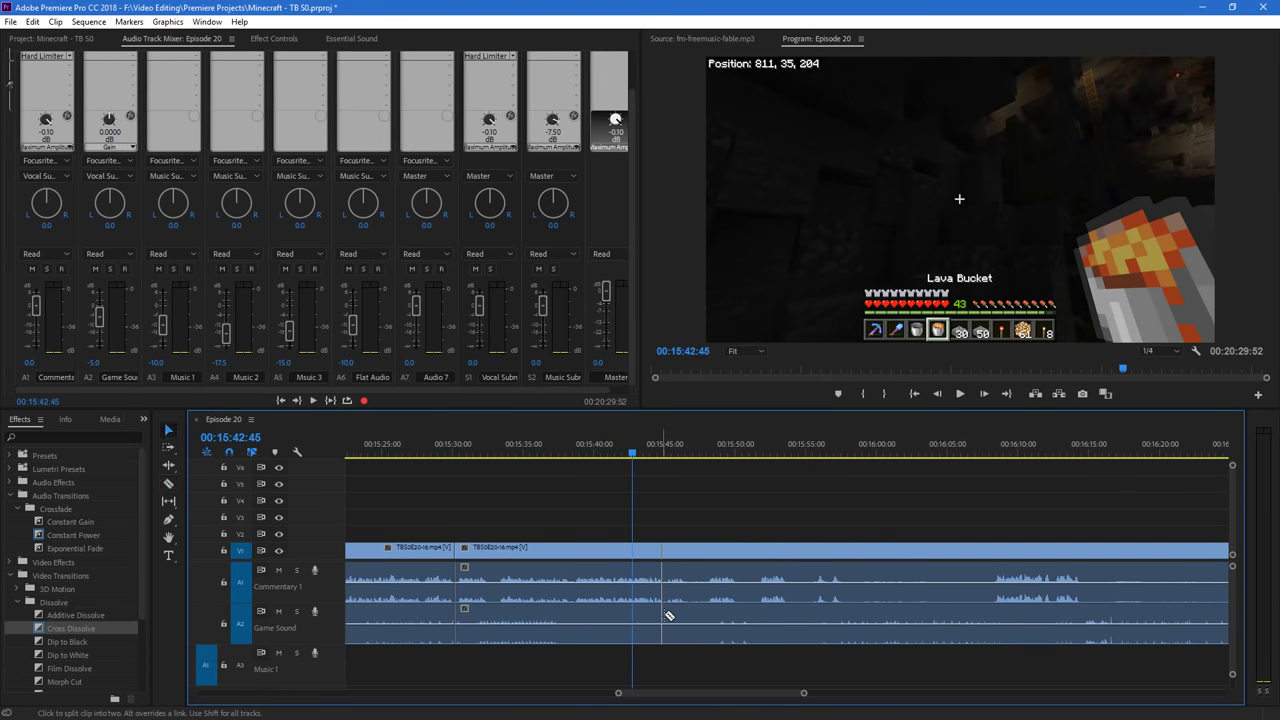
key("space")
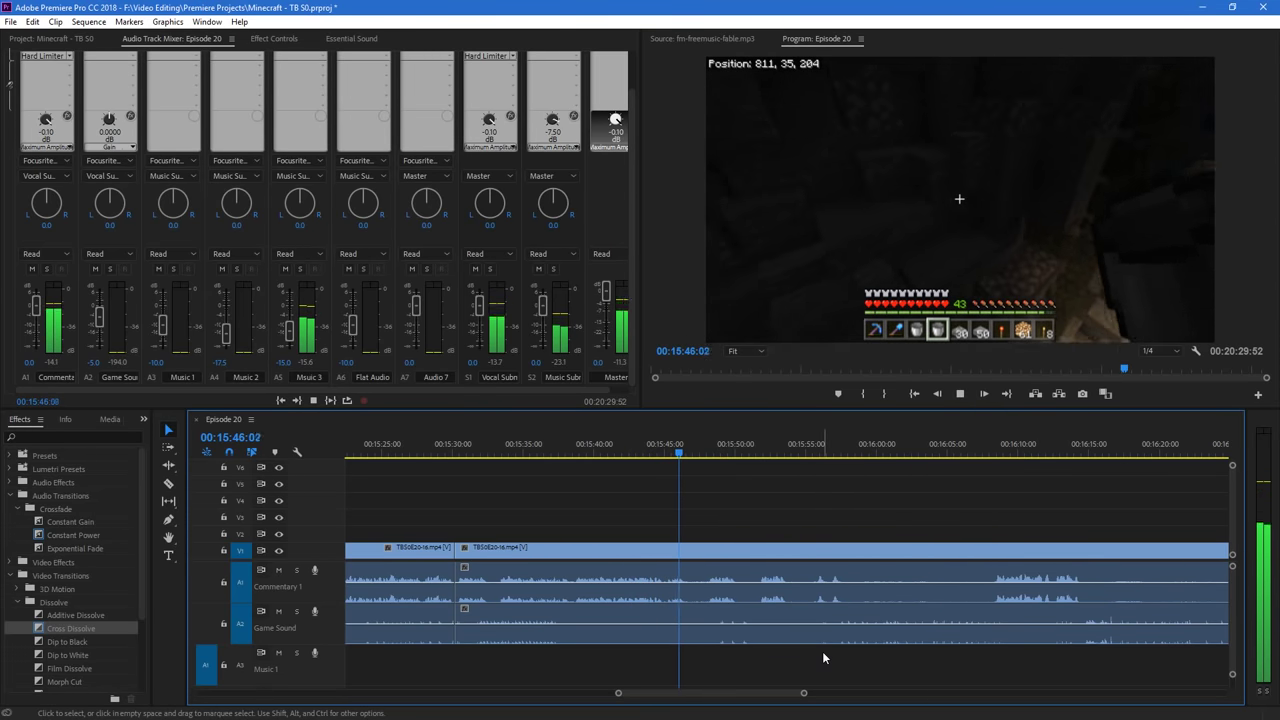
key("space")
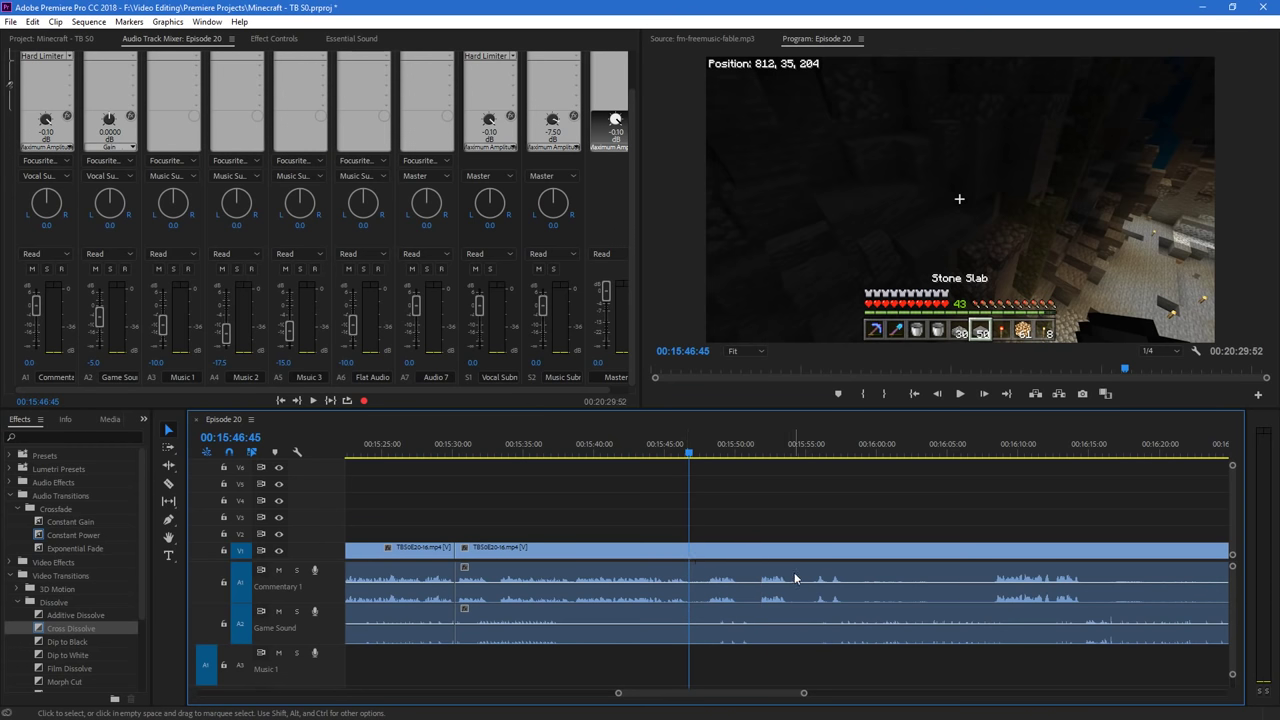
Select the gameplay clip with its linked audio and park the playhead at about 00:15:45
left_click(695, 558)
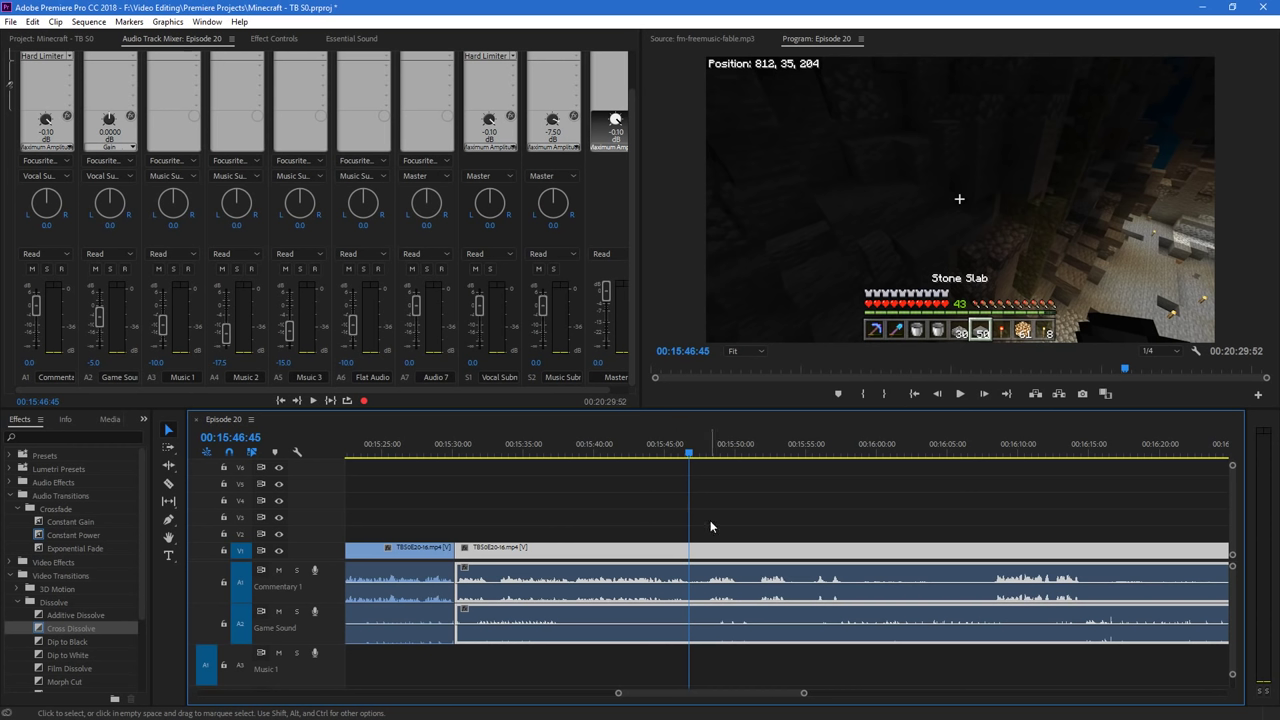
left_click(686, 452)
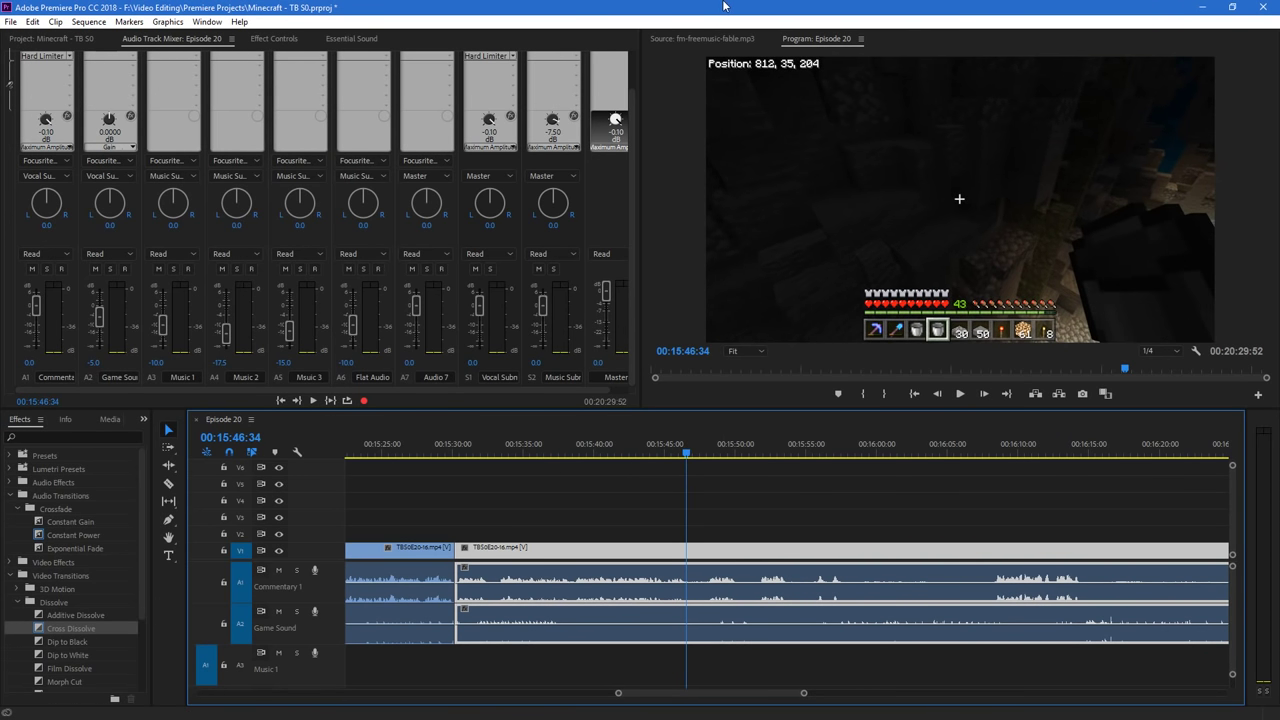
left_click(665, 455)
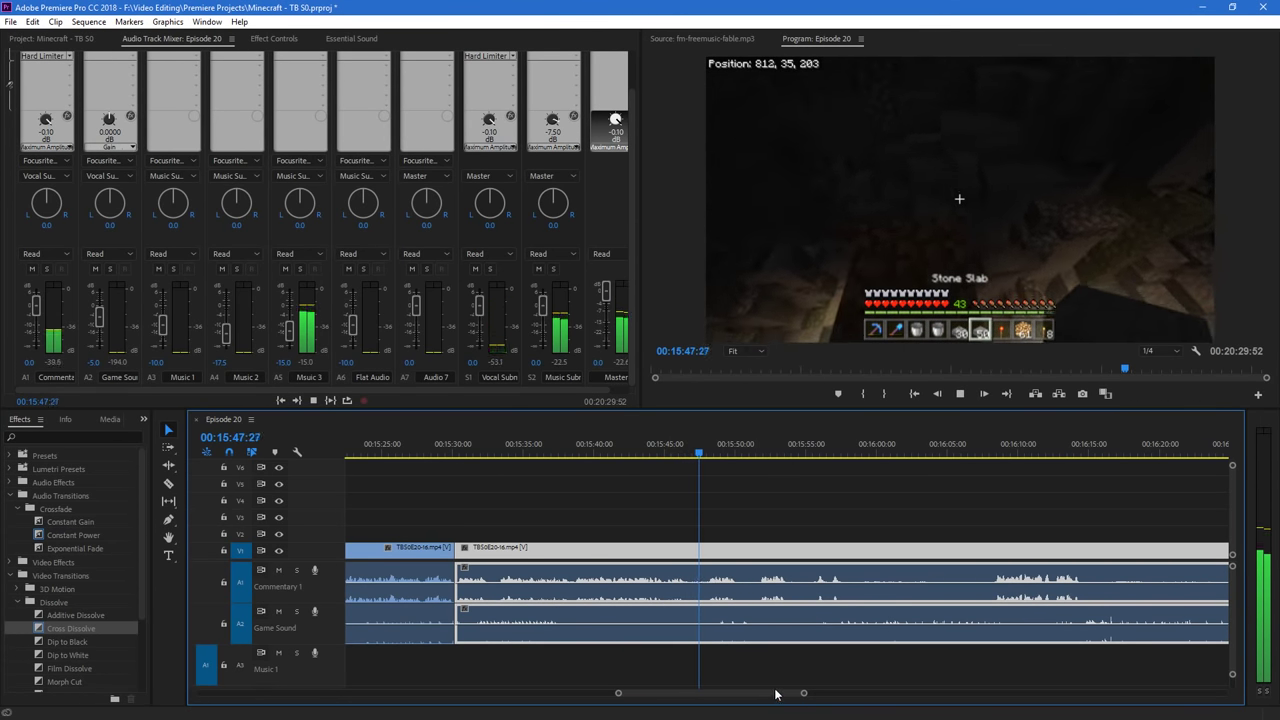
scroll(814, 607, "down", 3)
Razor-cut there and drag the later clip left to close the gap, shortening the sequence to 00:20:19:35
key("c")
left_click(807, 552)
key("v")
left_click_drag(850, 553, 705, 558)
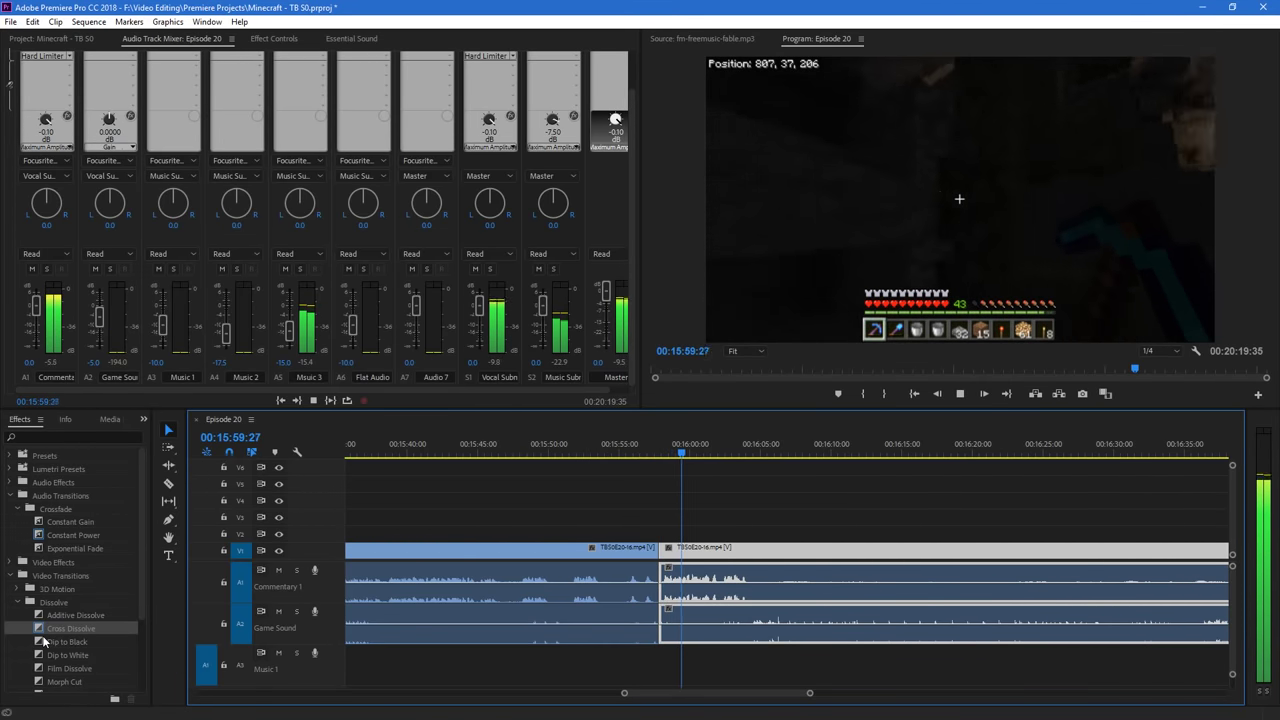
Split the clip at the first unwanted section and pull the right piece left to close the gap
left_click_drag(811, 698, 933, 694)
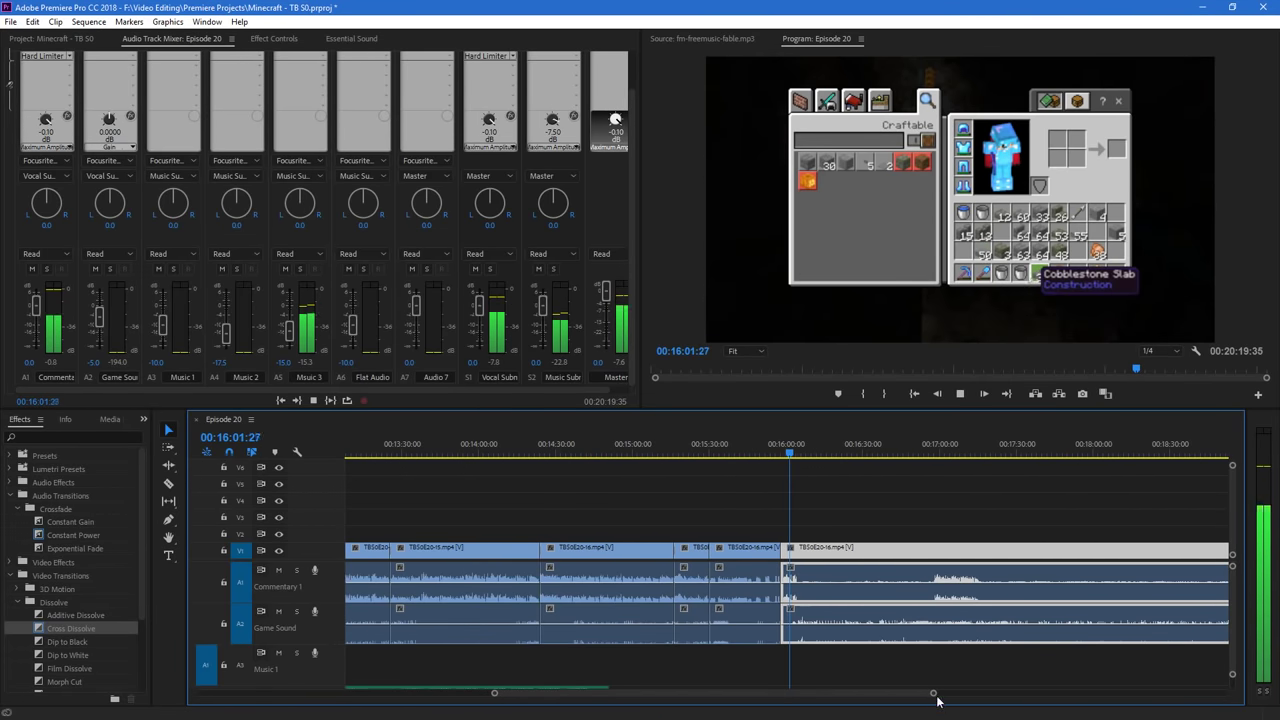
key("c")
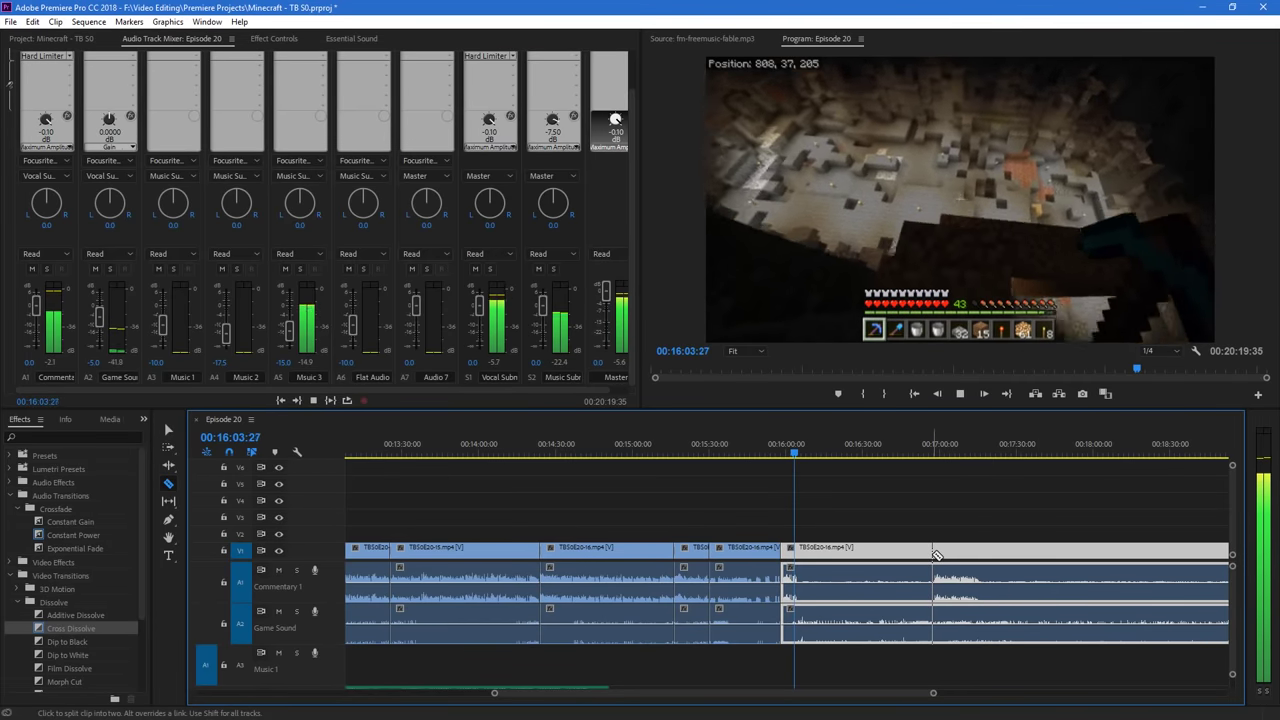
left_click(933, 548)
key("v")
left_click_drag(966, 552, 806, 562)
Trim about four seconds off the clip edge, add a Cross Dissolve at the join, and play it back
left_click_drag(934, 694, 776, 693)
left_click_drag(934, 556, 806, 556)
left_click_drag(108, 622, 661, 591)
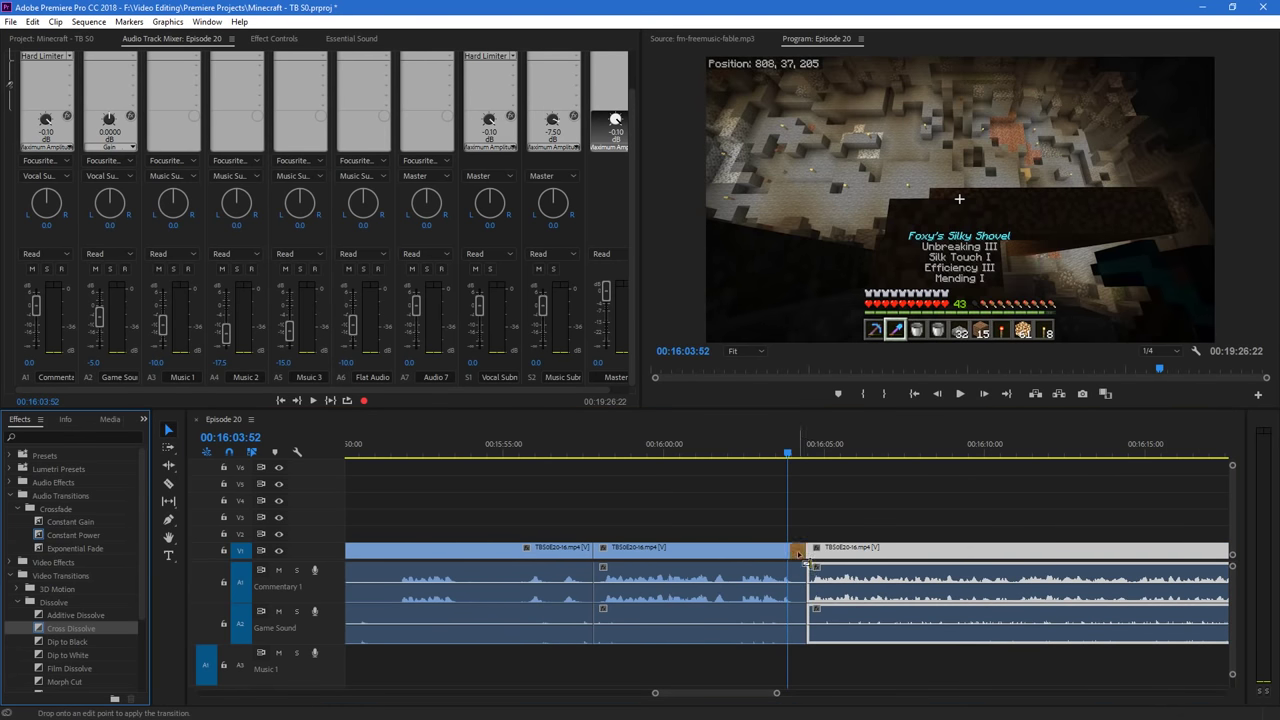
left_click_drag(798, 553, 806, 552)
left_click(772, 453)
key("space")
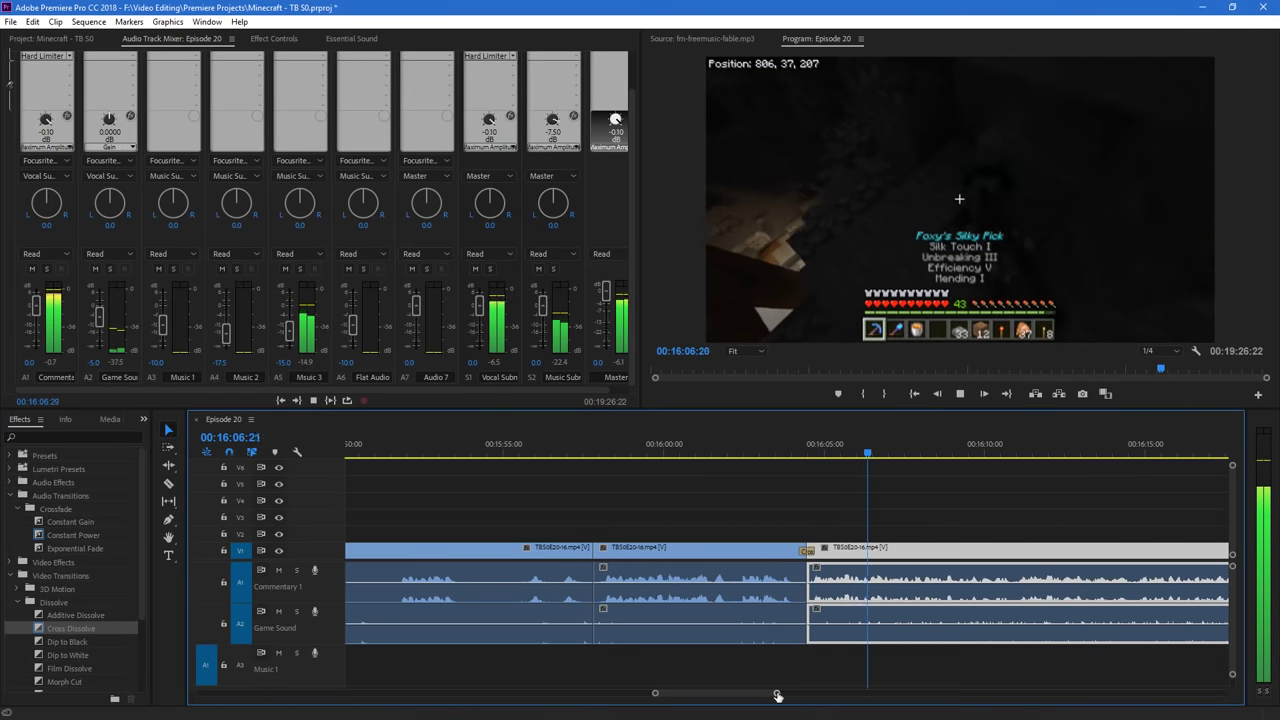
Cut out the next unwanted stretch and close up the gap behind it
left_click_drag(778, 695, 913, 693)
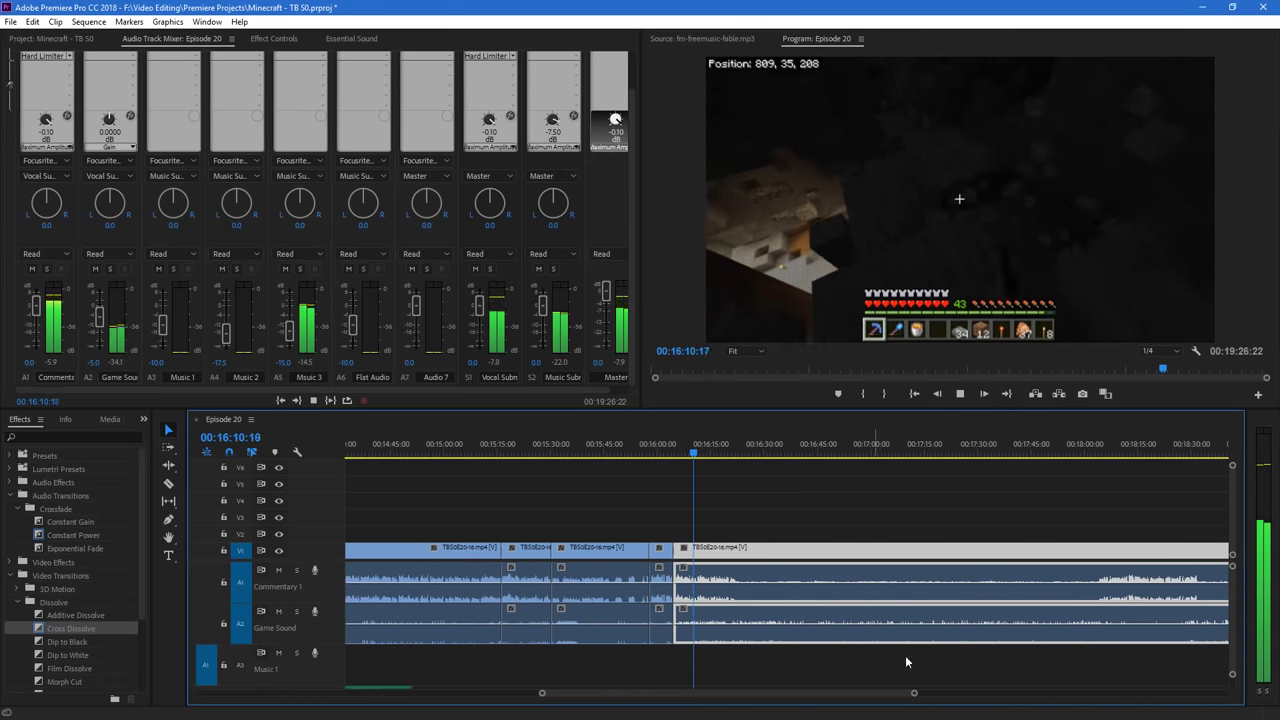
key("c")
left_click(1095, 550)
key("v")
left_click_drag(1114, 552, 777, 567)
Split at the next cut point, close the gap, cross-dissolve the join, and review from 00:16:21
left_click_drag(920, 697, 836, 694)
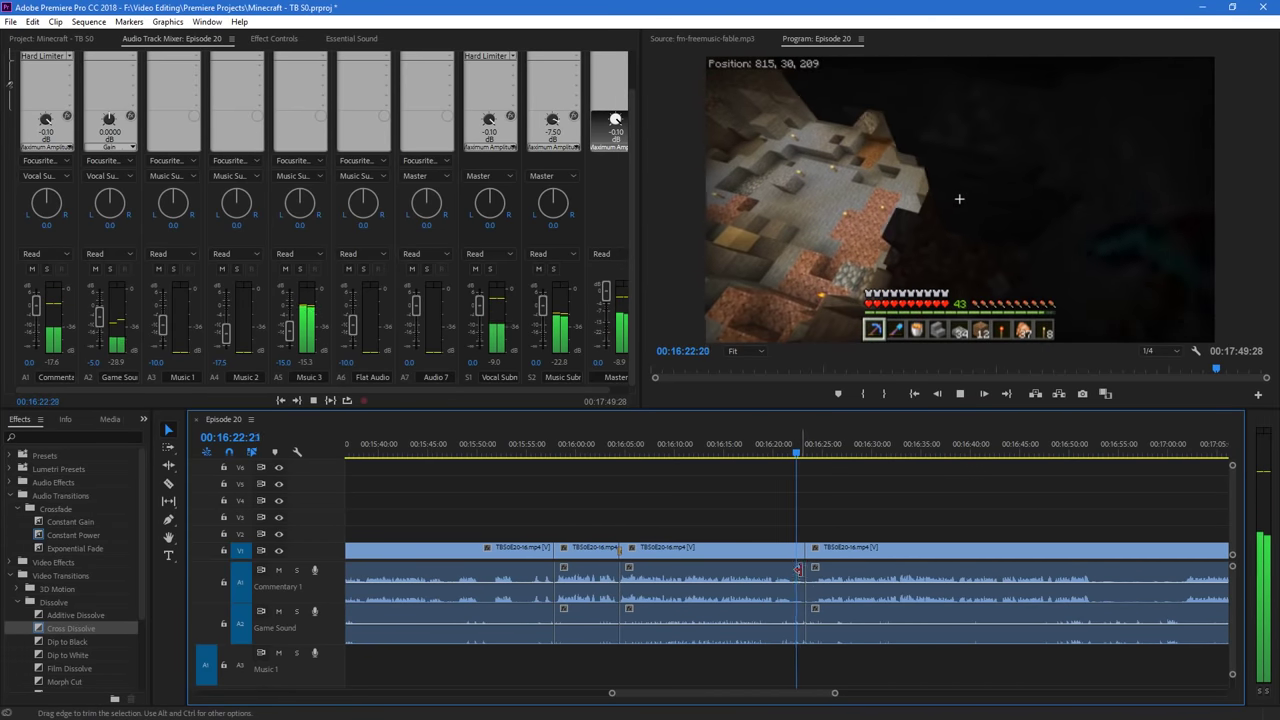
key("space")
key("c")
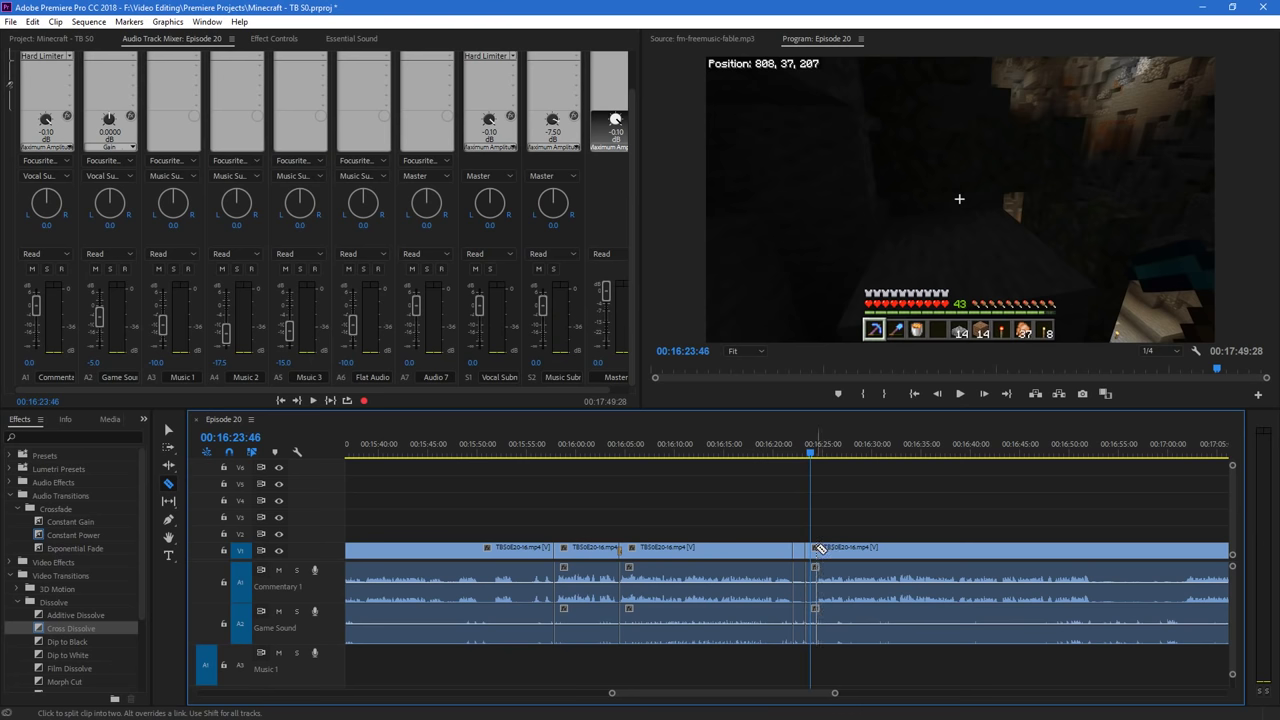
left_click(817, 549)
key("v")
left_click_drag(845, 550, 820, 553)
left_click_drag(74, 628, 793, 549)
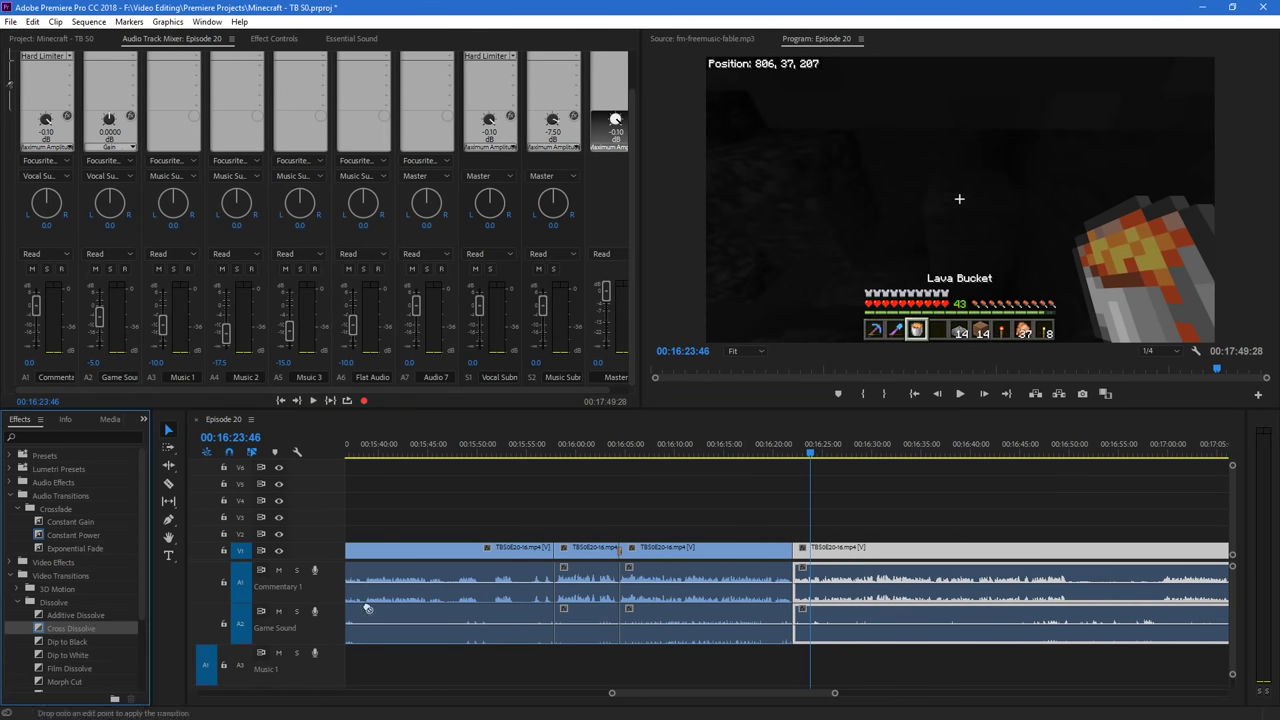
left_click(787, 446)
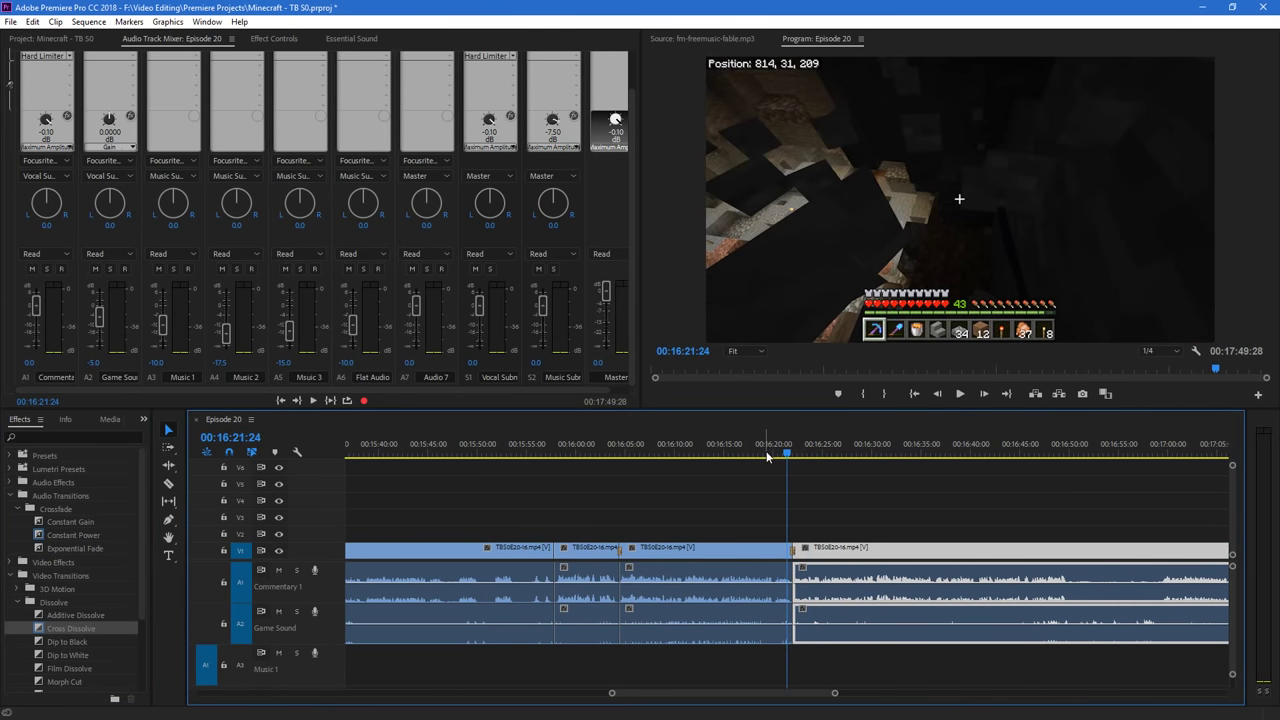
key("space")
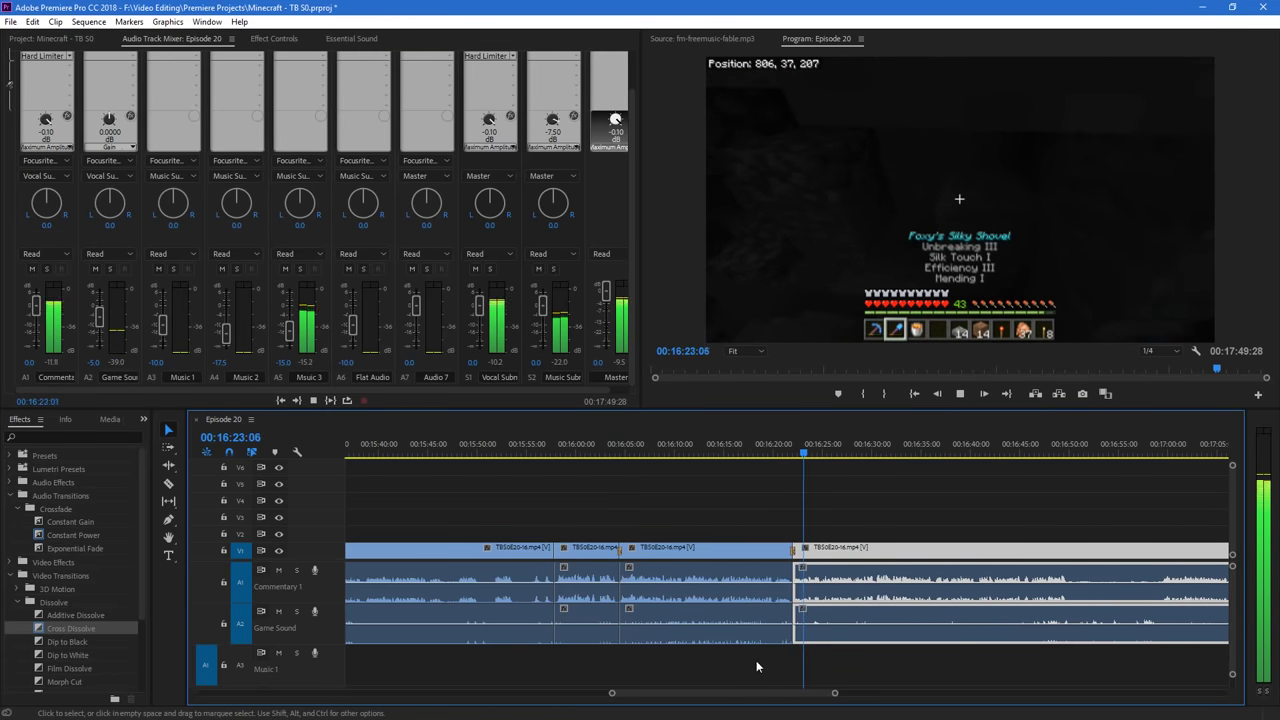
Remove another stretch by splitting at both ends, close the gap, and replay from about 00:16:21
left_click_drag(723, 693, 727, 693)
key("space")
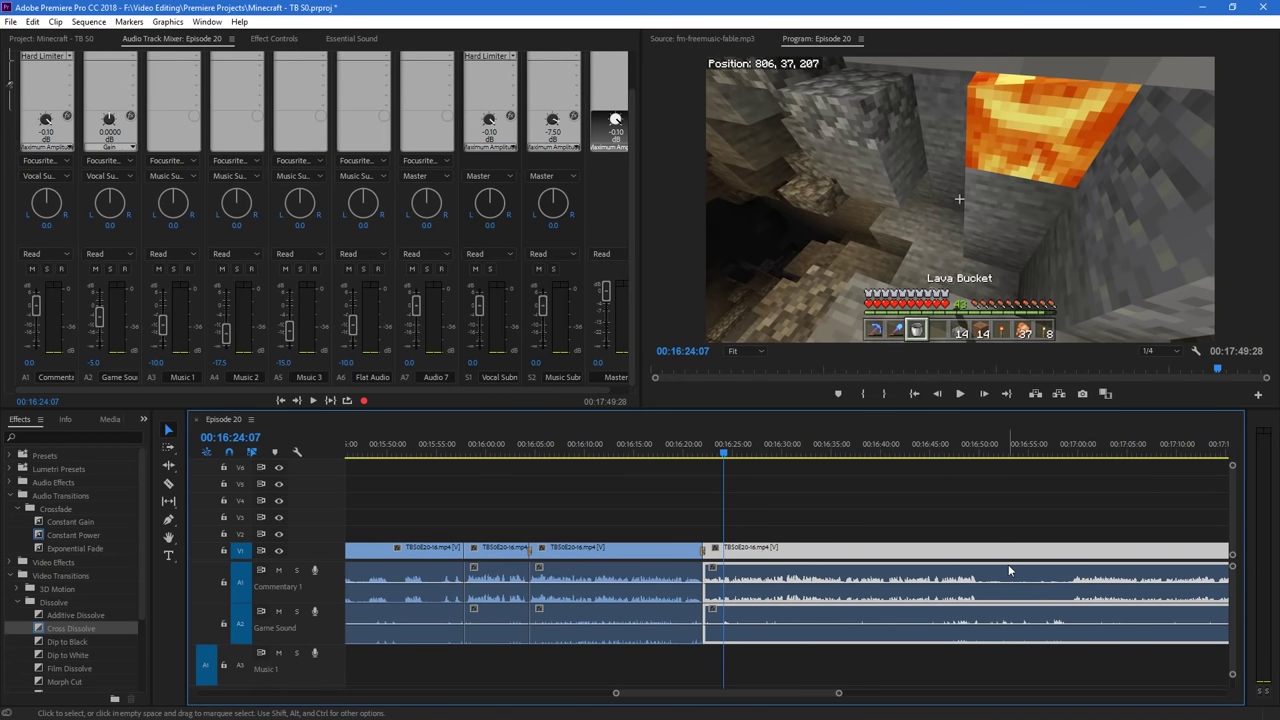
key("c")
left_click(1069, 555)
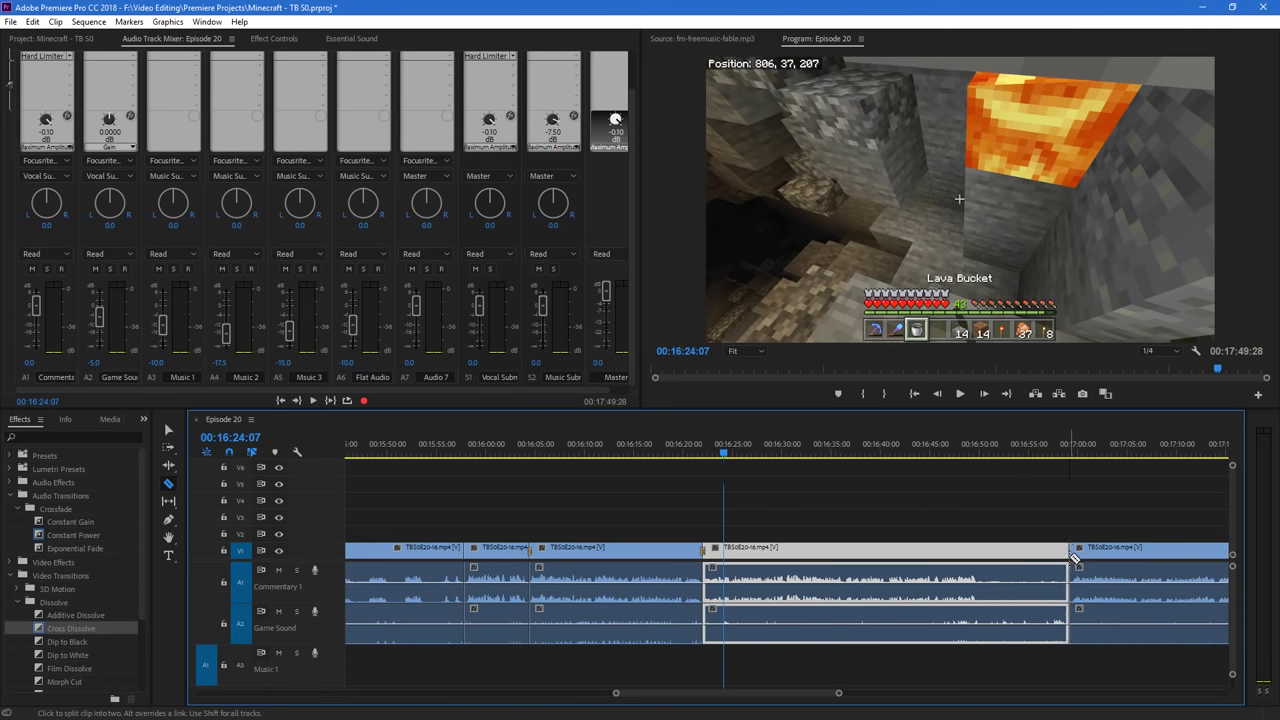
left_click(981, 551)
key("v")
left_click_drag(1116, 555, 1023, 561)
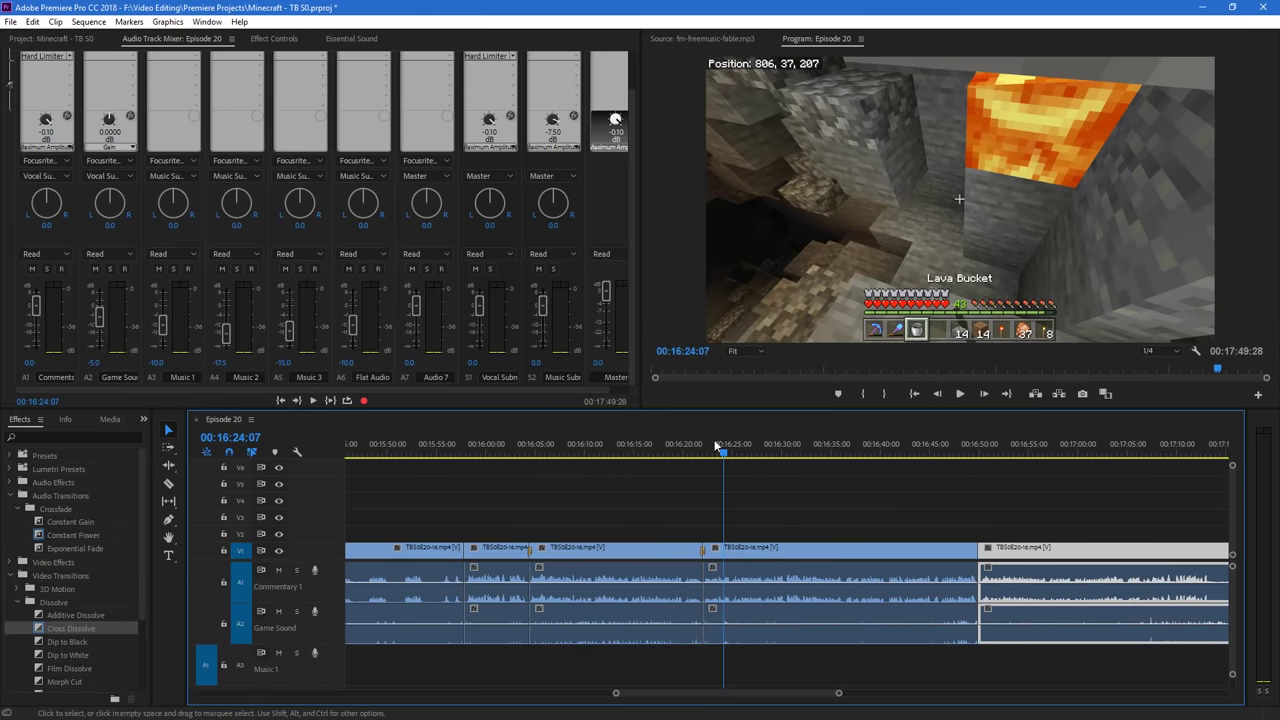
left_click(698, 446)
key("space")
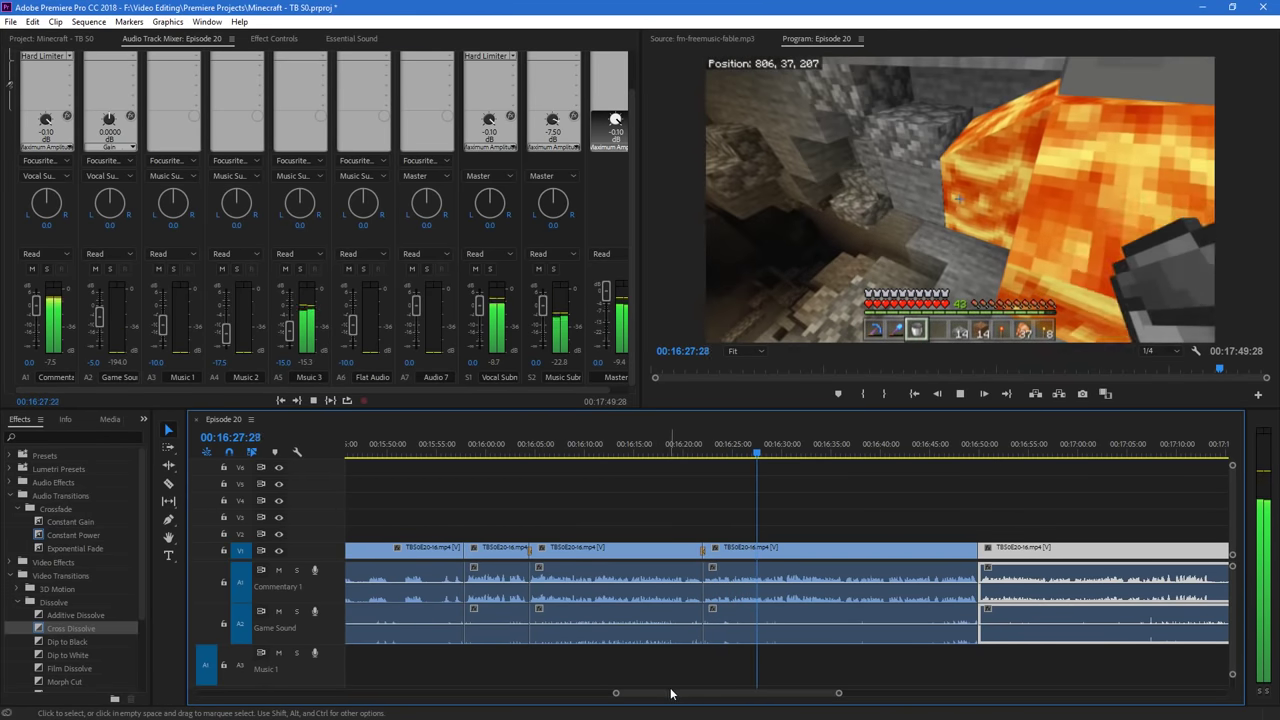
Cut out a short stretch near 00:17:10 with two splits and close the following clip up
left_click_drag(671, 693, 678, 693)
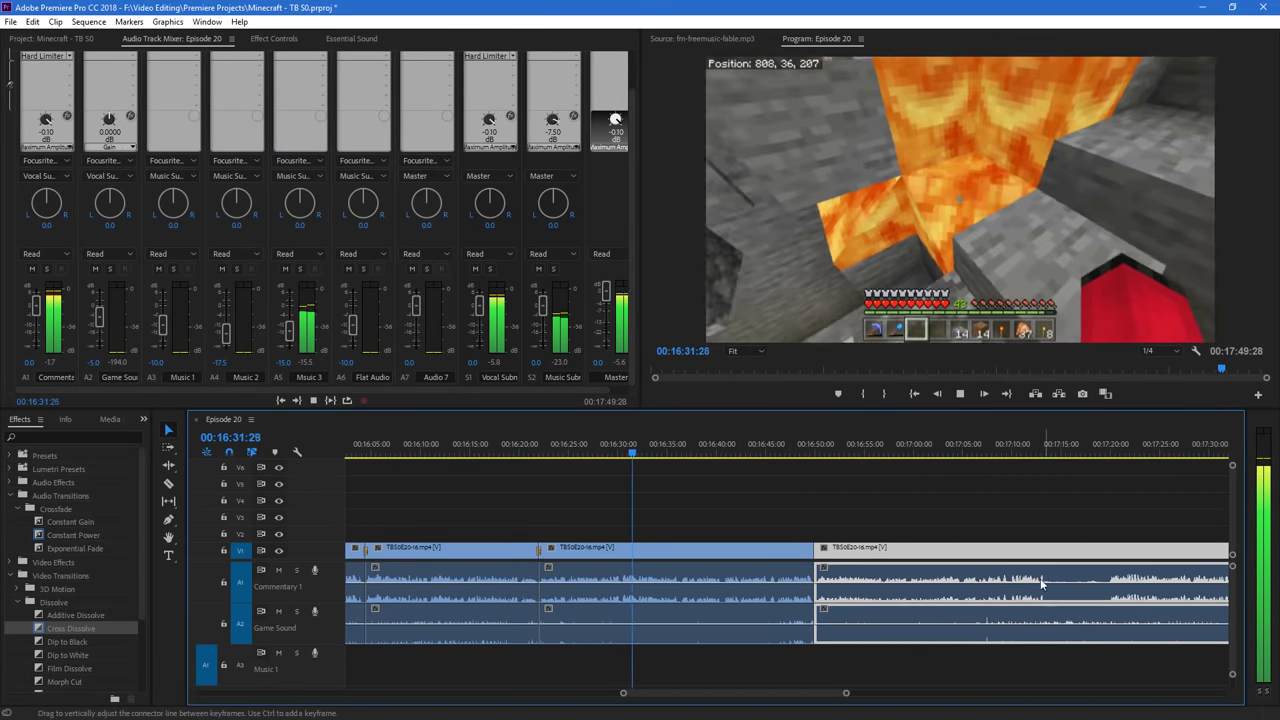
key("c")
left_click(1108, 546)
left_click(1046, 548)
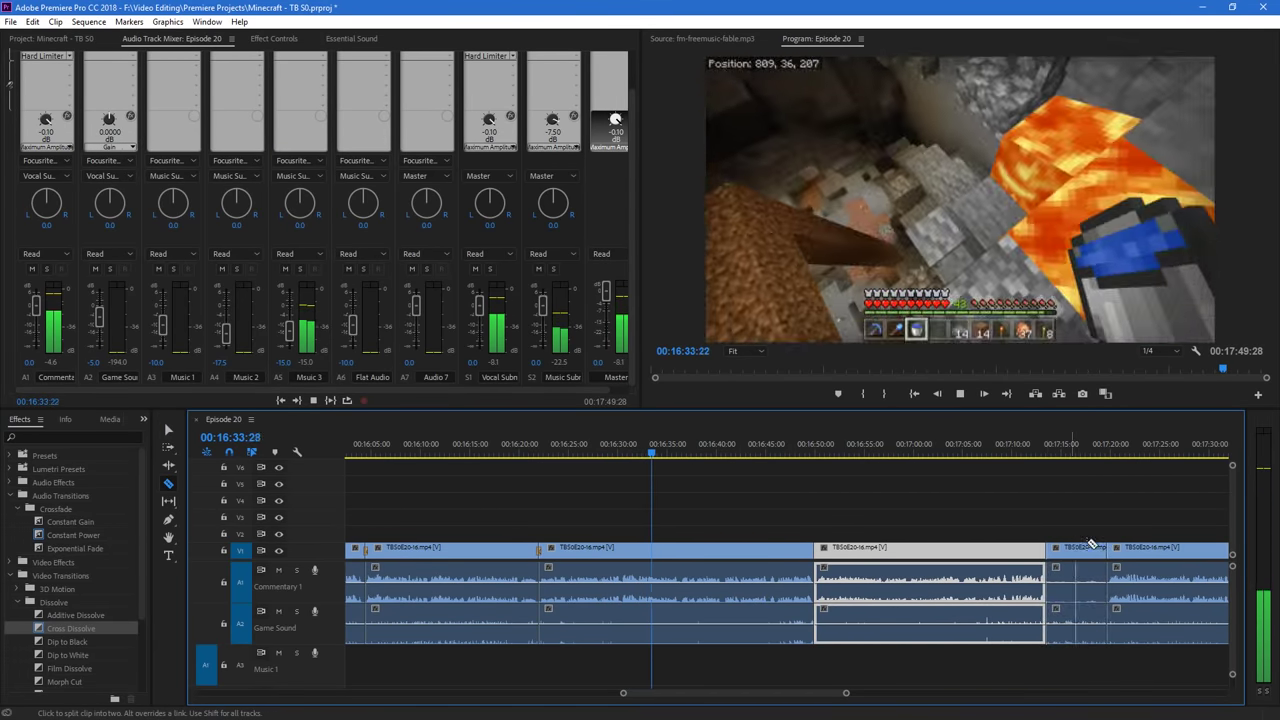
key("v")
left_click_drag(1151, 556, 1088, 558)
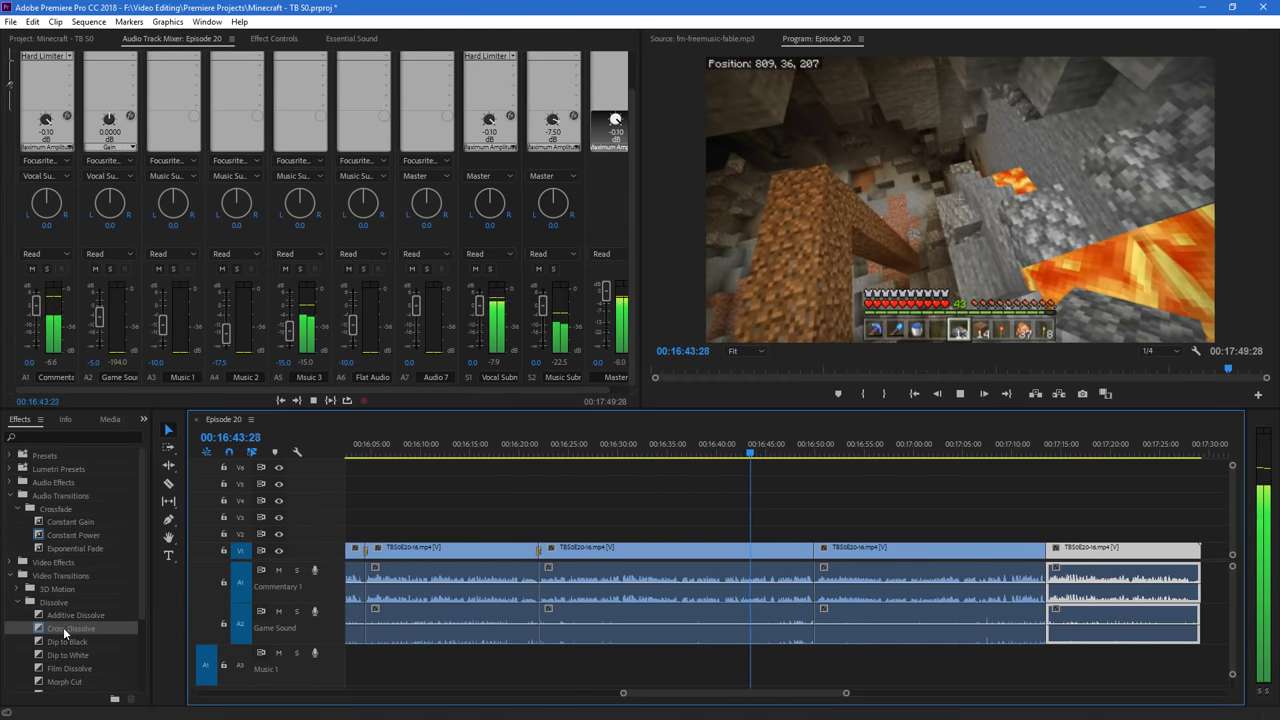
Drop Cross Dissolve on the two remaining clip joins, the second near 00:17:13
left_click_drag(63, 627, 822, 563)
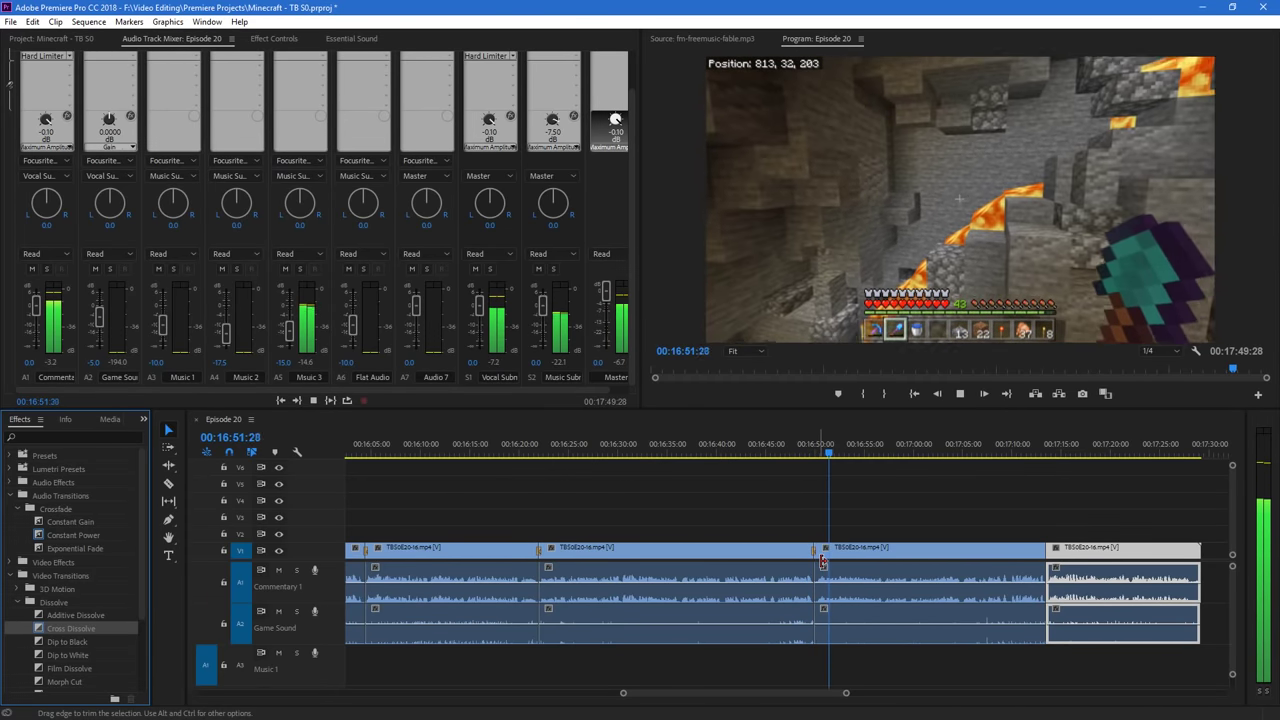
left_click_drag(751, 694, 762, 697)
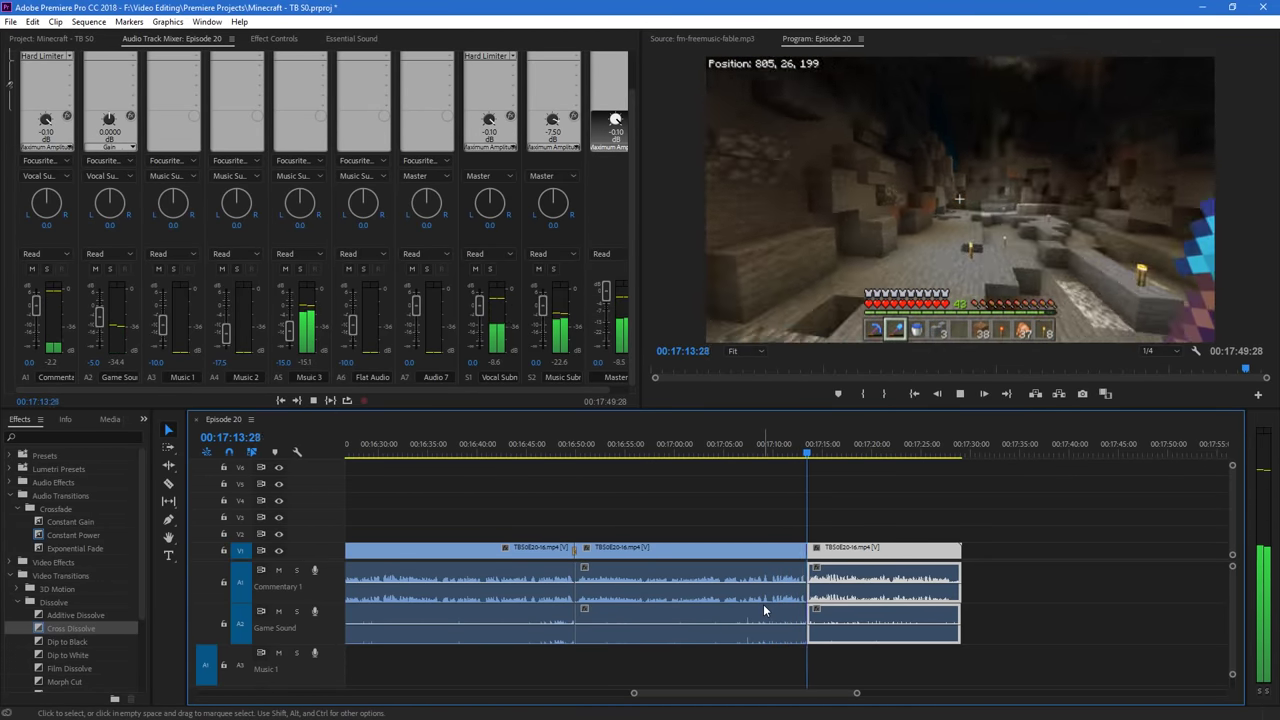
left_click_drag(71, 628, 809, 554)
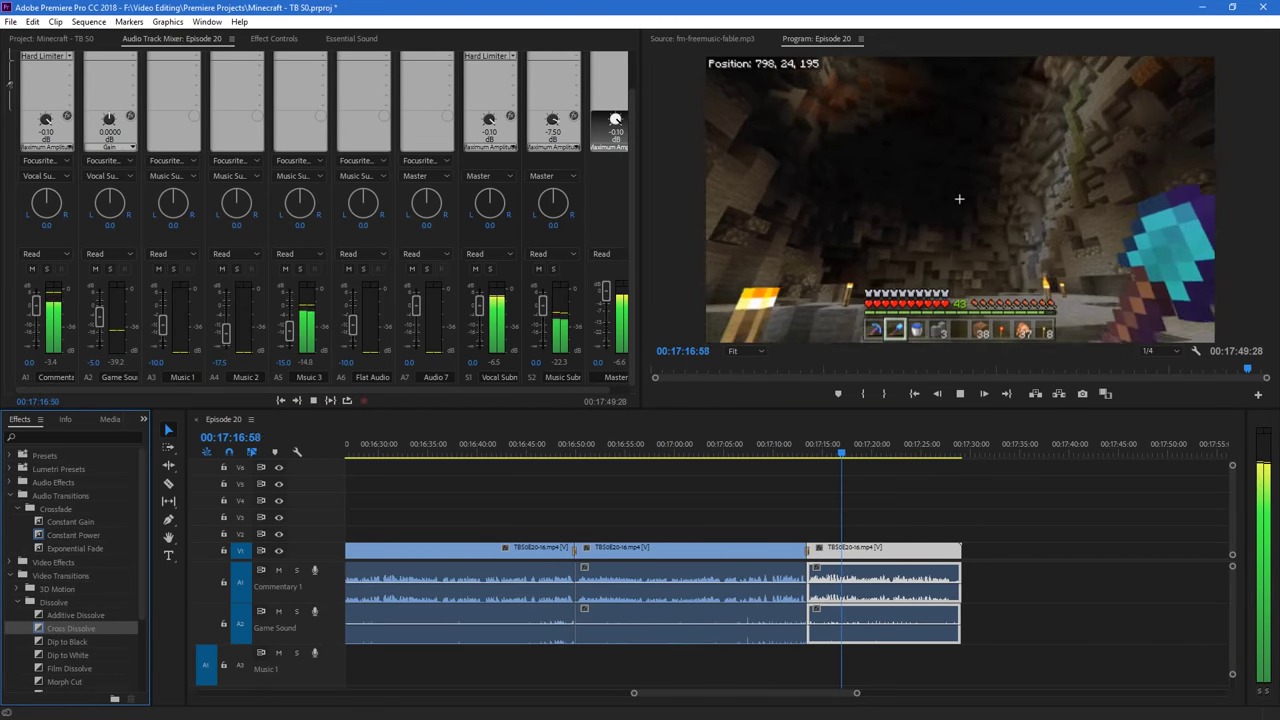
Append TBS0E20-17.mp4 from the Project panel after the last clip on the timeline
left_click(52, 38)
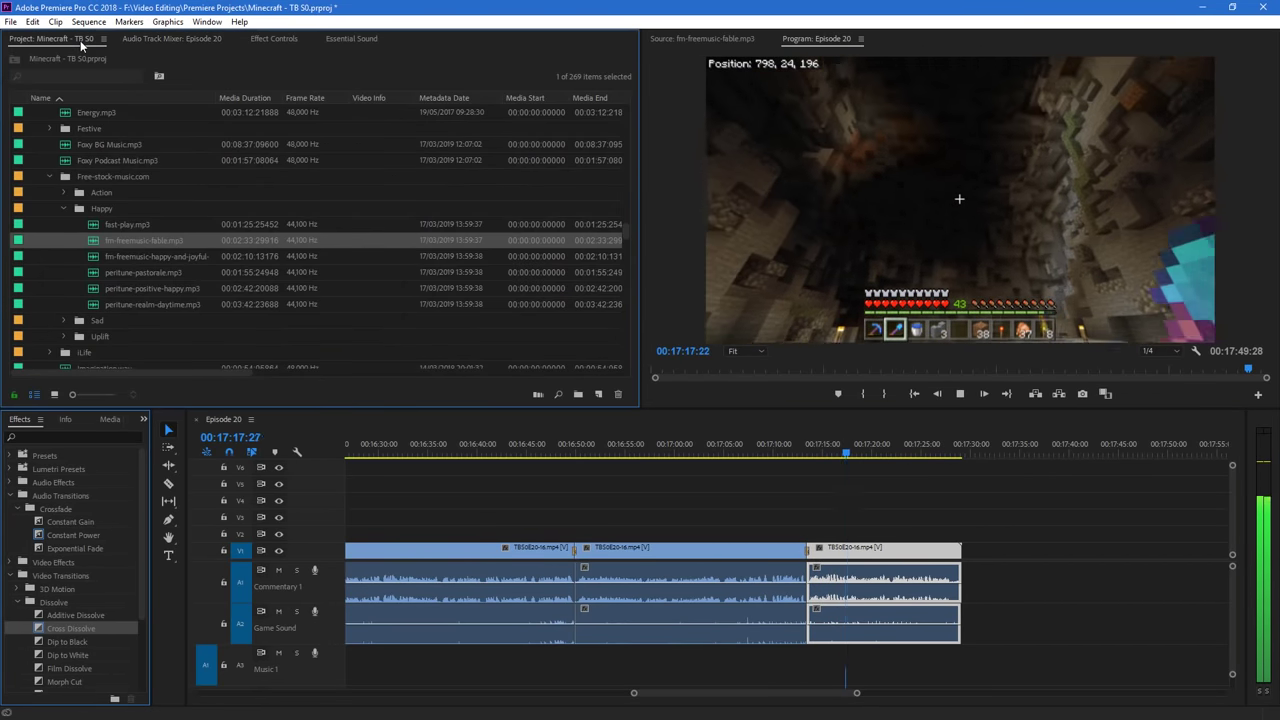
scroll(100, 253, "down", 5)
scroll(103, 279, "up", 3)
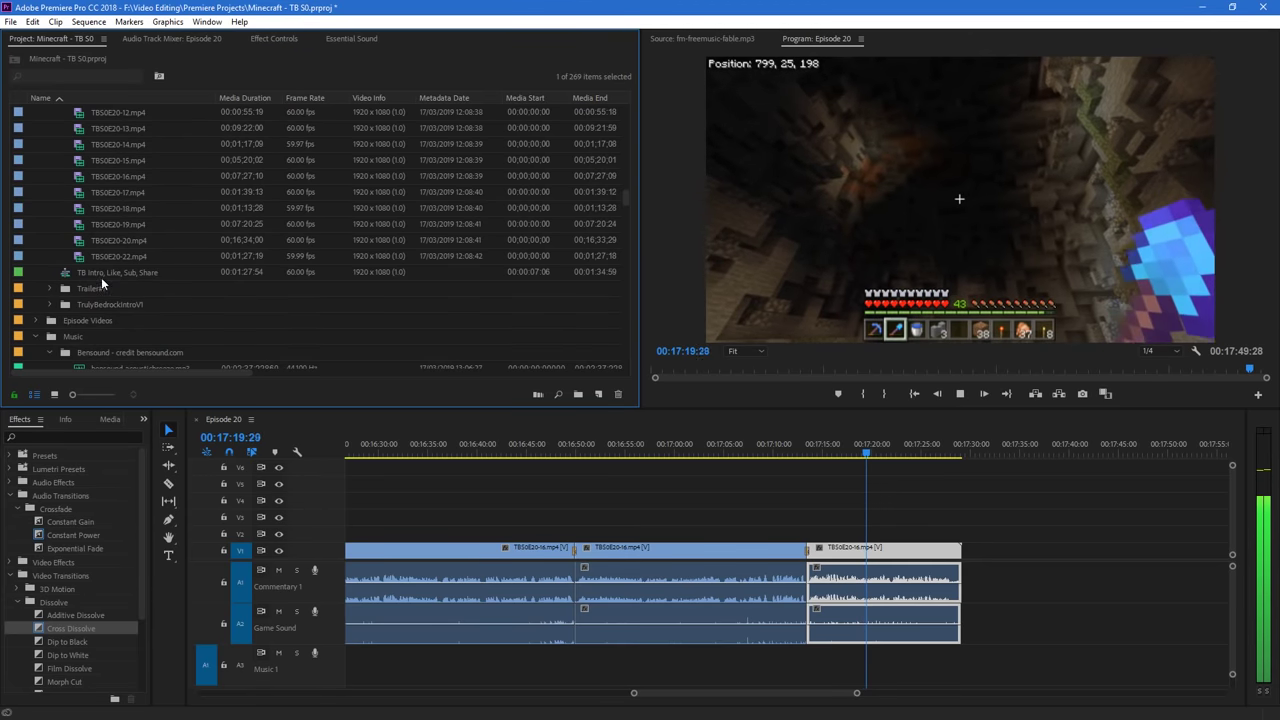
left_click_drag(112, 192, 962, 551)
Razor-cut the part 17 clip and pull the remainder up against the preceding clip near 00:17:27
scroll(852, 694, "down", 4)
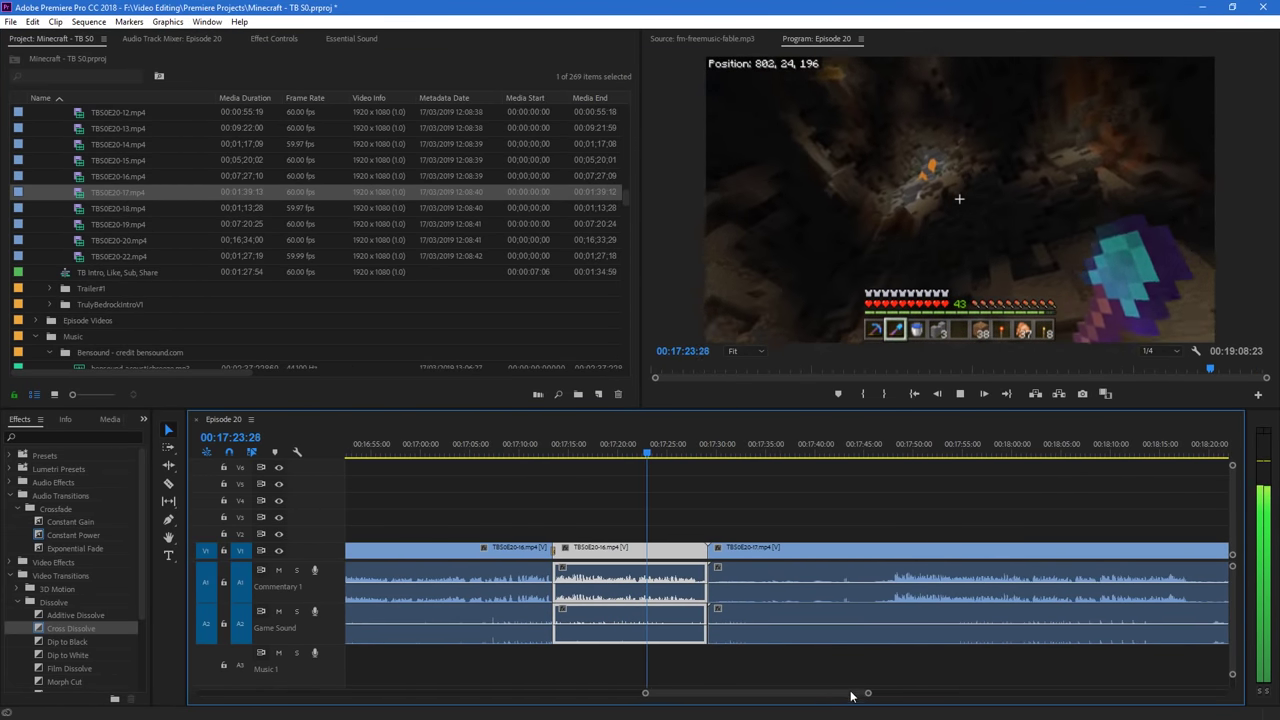
key("c")
left_click(893, 555)
key("v")
left_click_drag(939, 564, 760, 573)
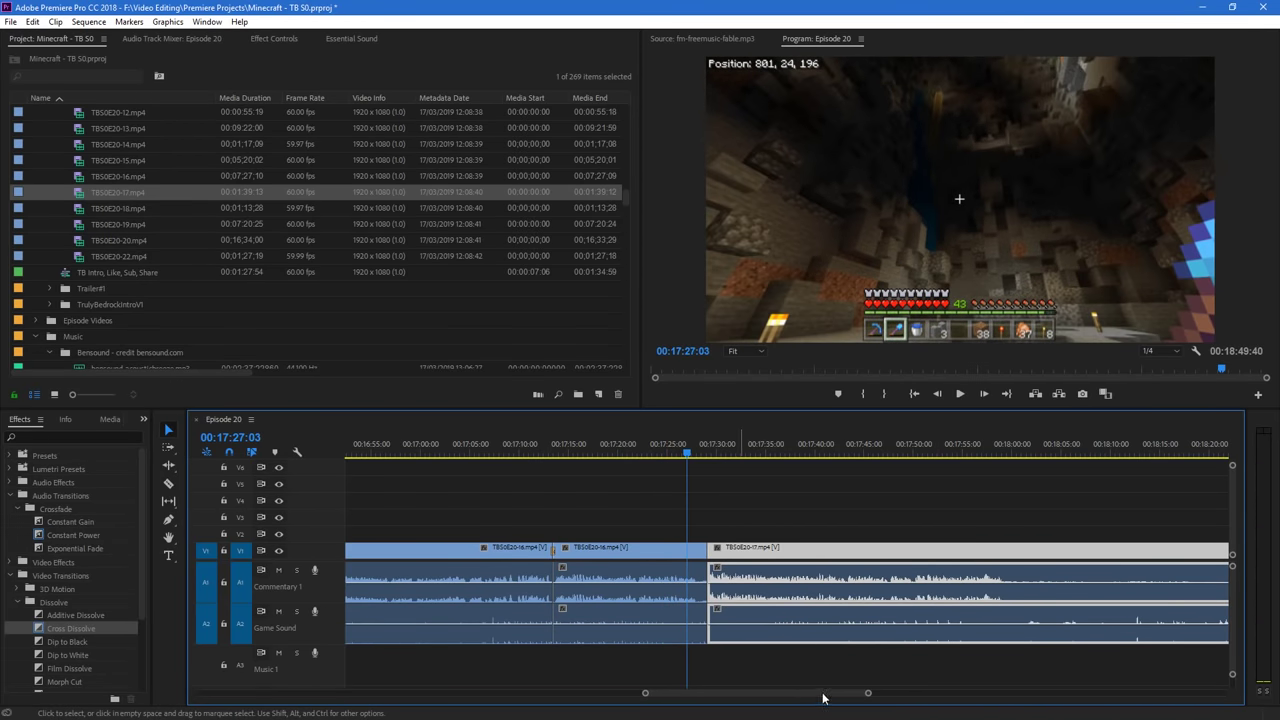
left_click_drag(870, 695, 838, 695)
left_click_drag(857, 550, 840, 554)
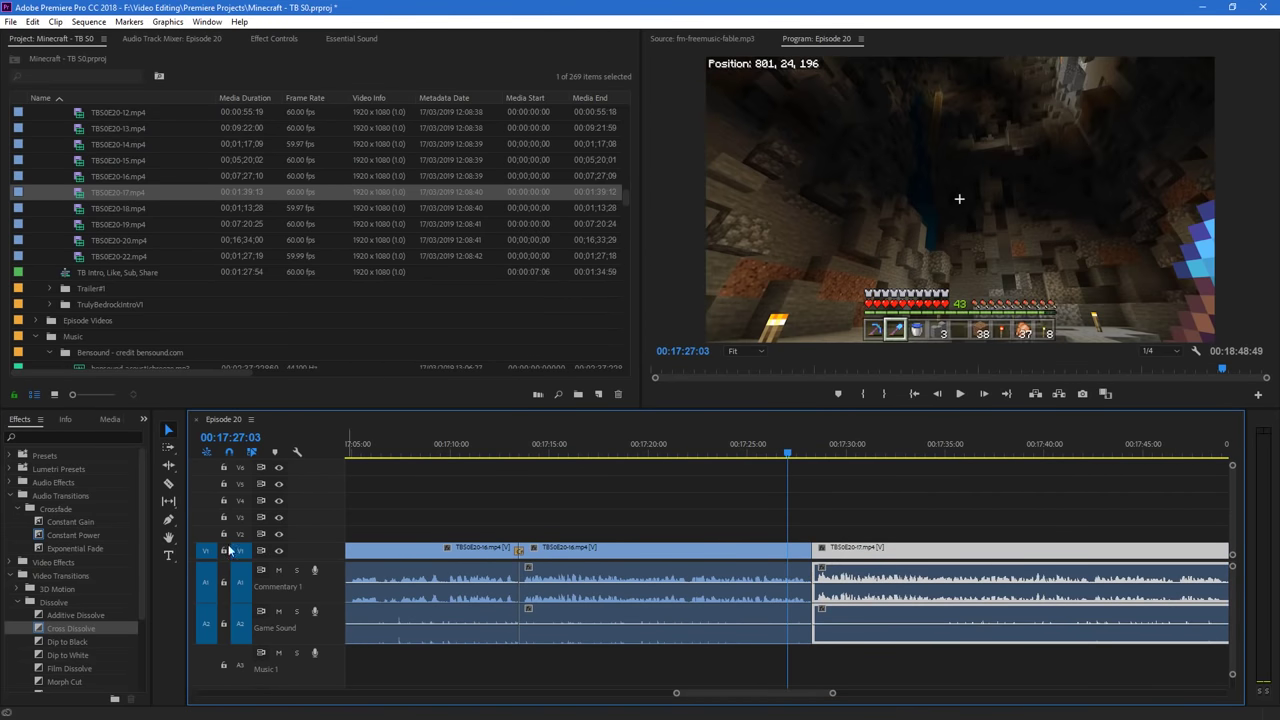
Add a Cross Dissolve at the new join and play back the transition
left_click_drag(89, 628, 812, 551)
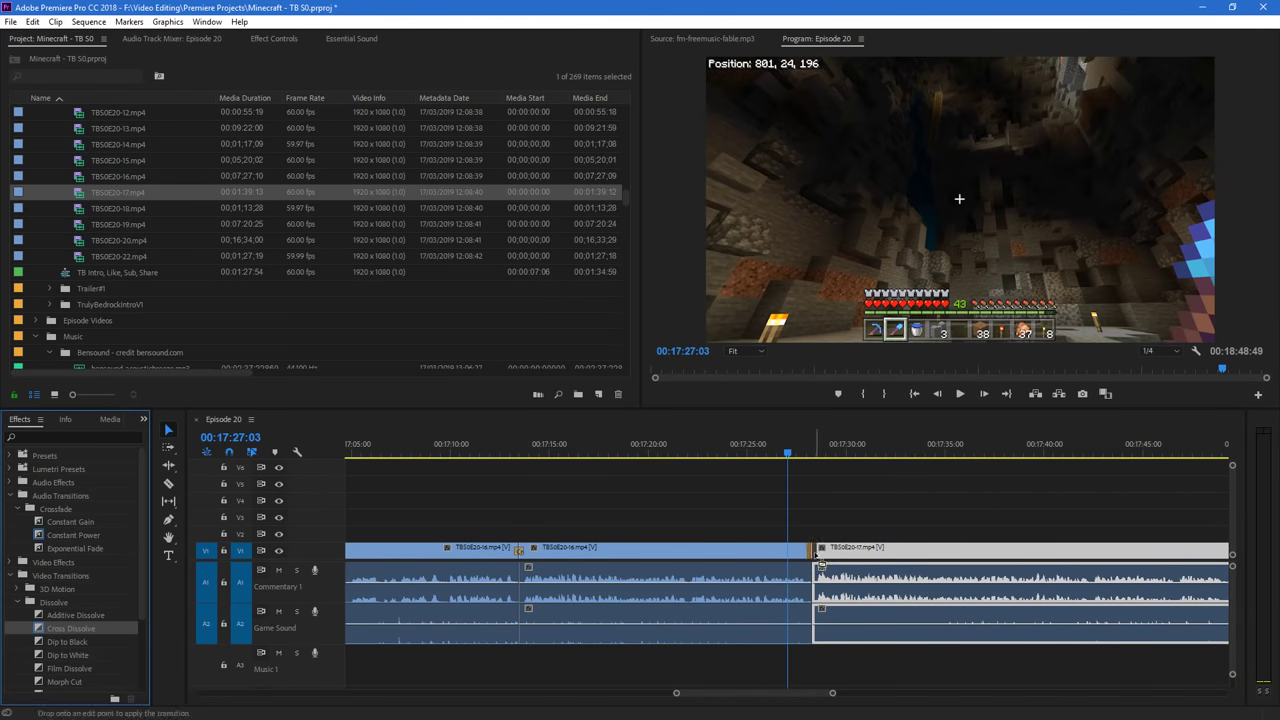
key("space")
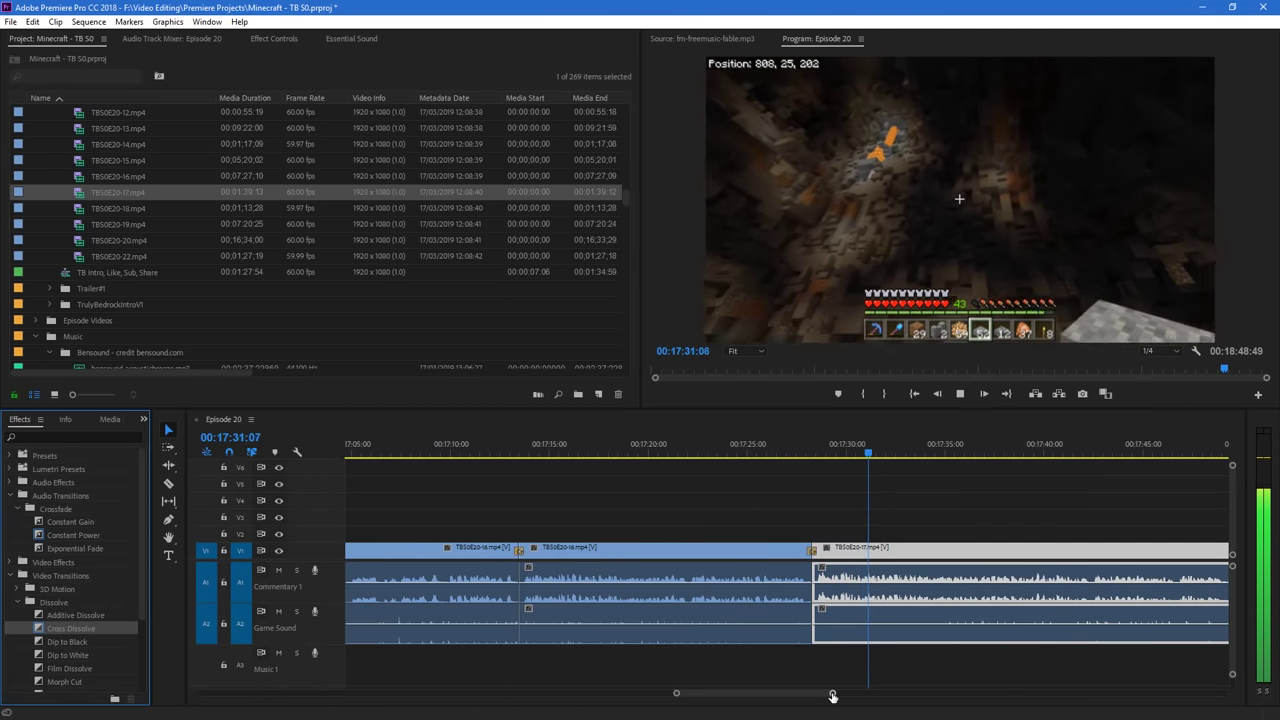
left_click_drag(832, 693, 943, 693)
scroll(1232, 598, "down", 1)
Solo the Music 3 track on A5 and listen to its ending around 17:45
scroll(1233, 600, "down", 2)
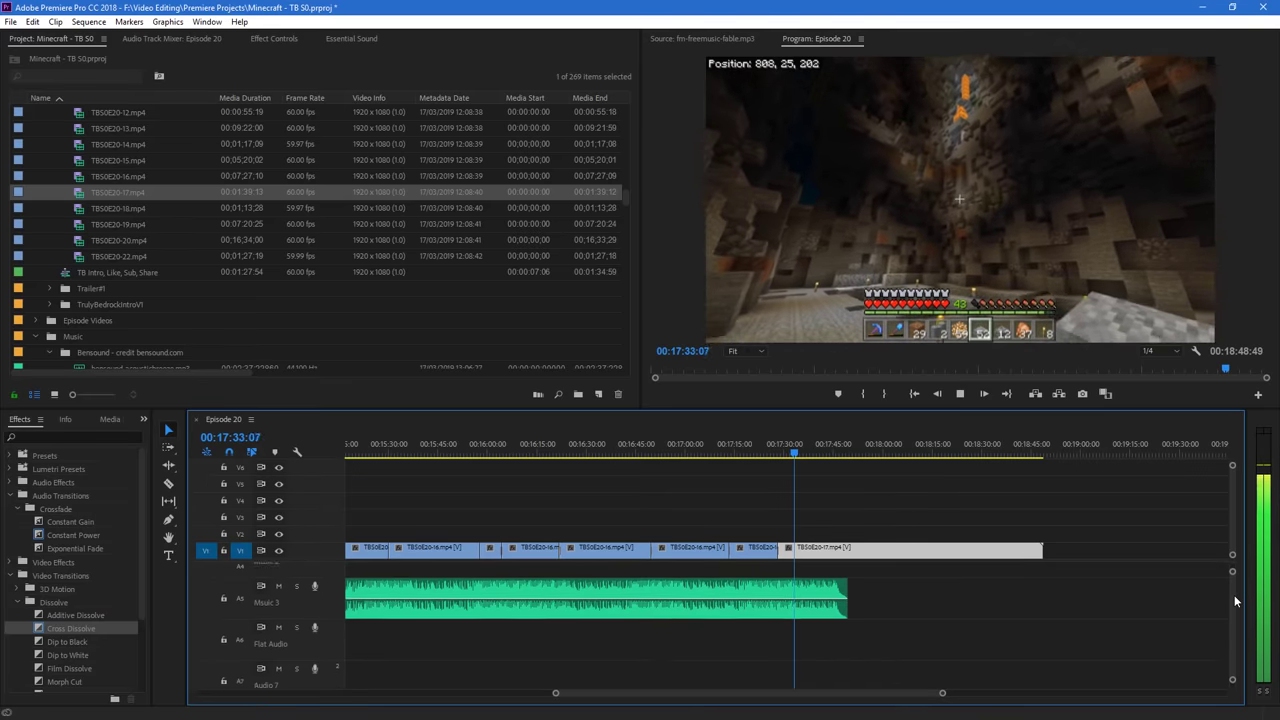
key("space")
left_click(695, 448)
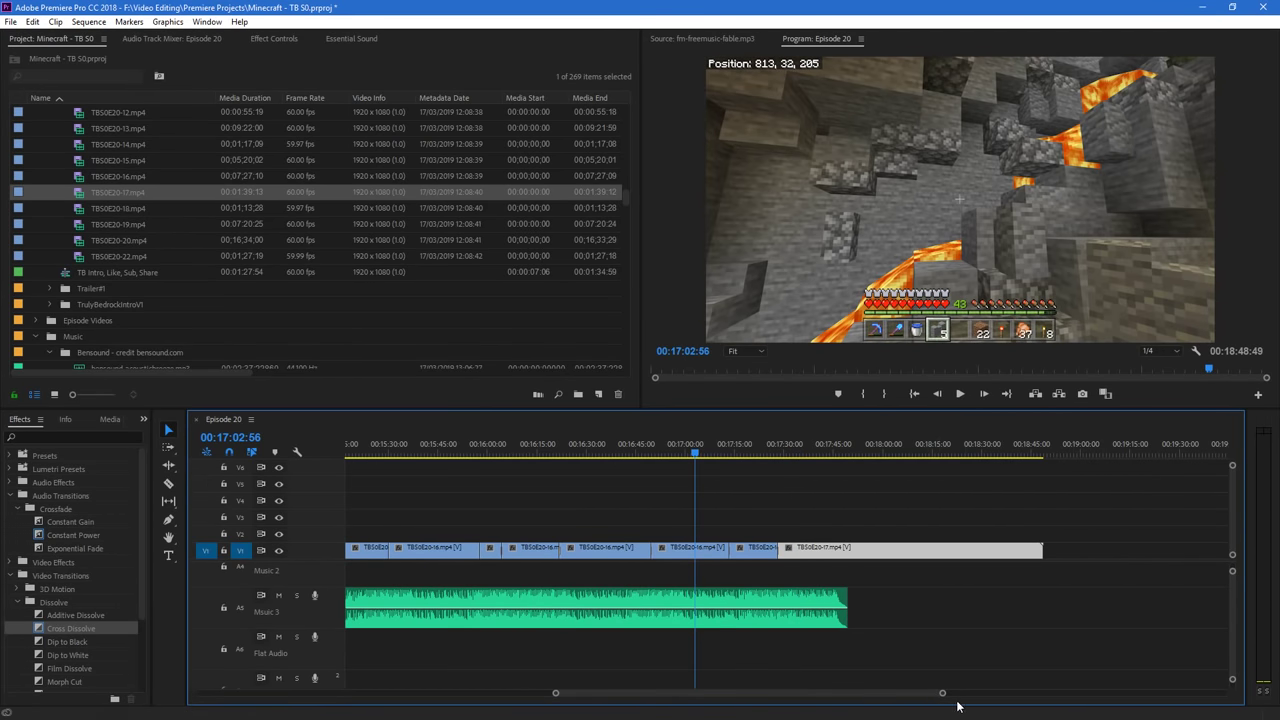
left_click_drag(950, 696, 805, 697)
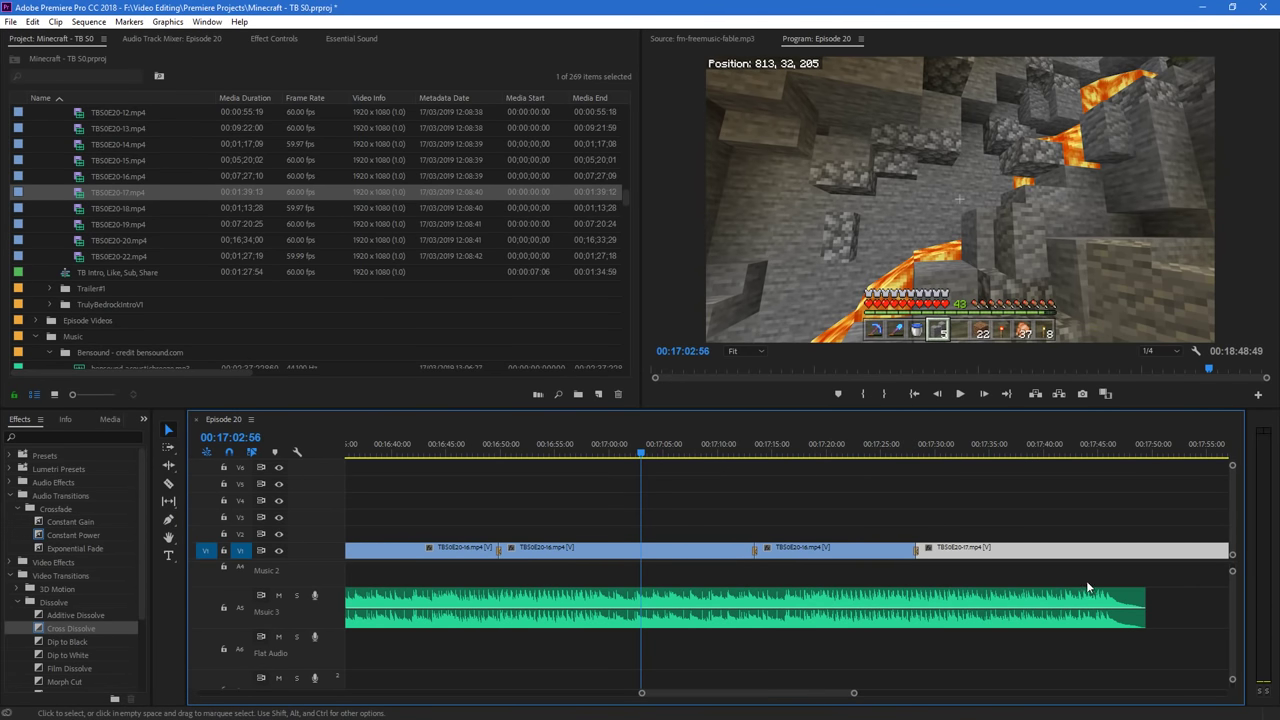
key("c")
left_click(1108, 451)
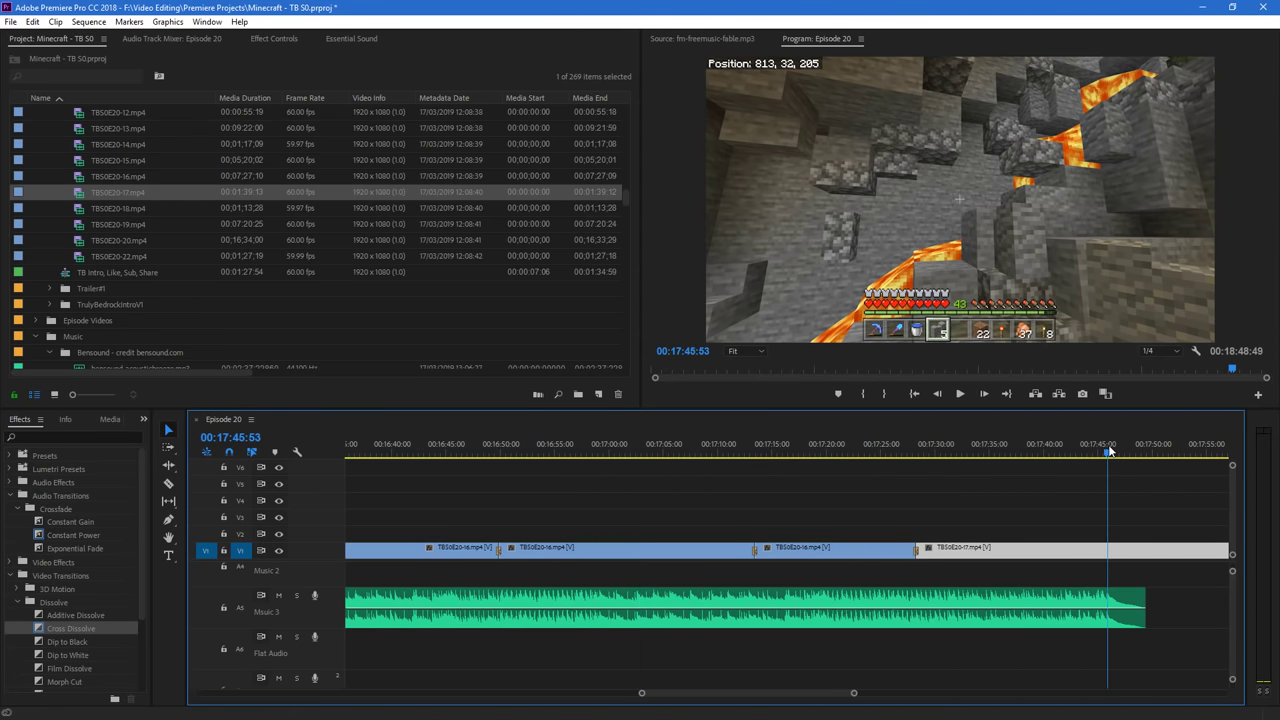
left_click_drag(1108, 451, 1109, 452)
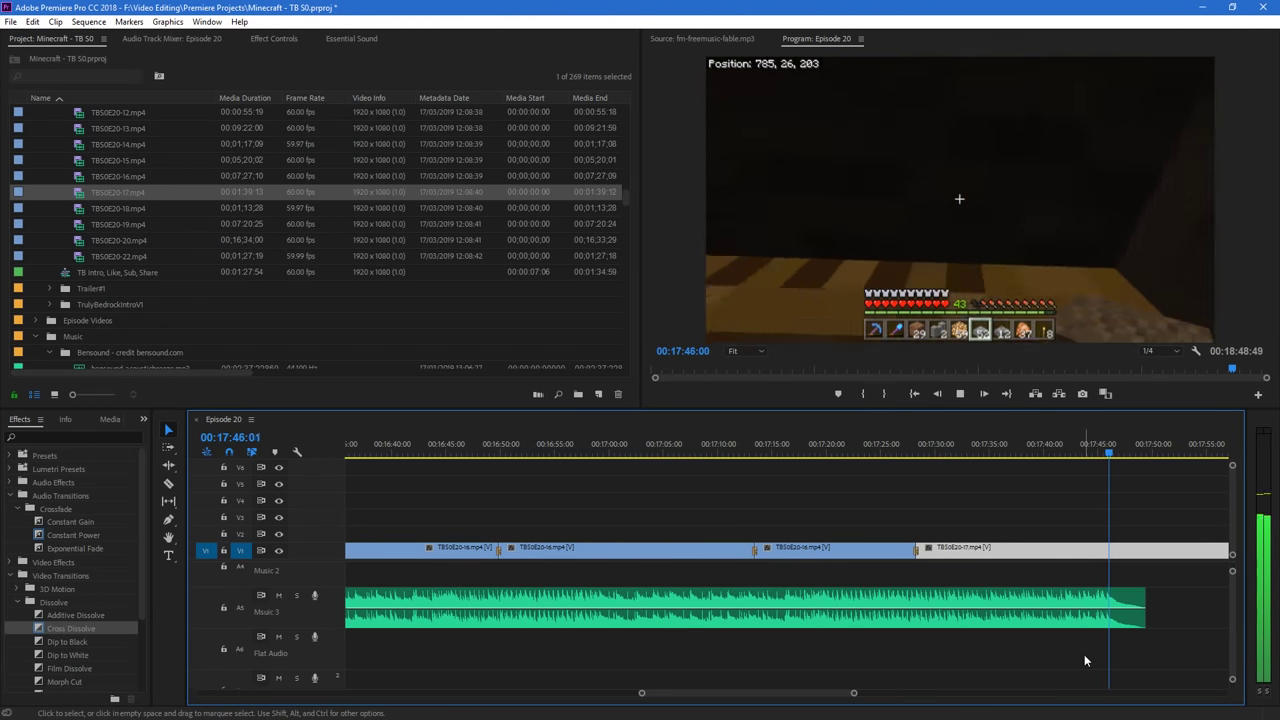
left_click(296, 595)
left_click(1108, 453)
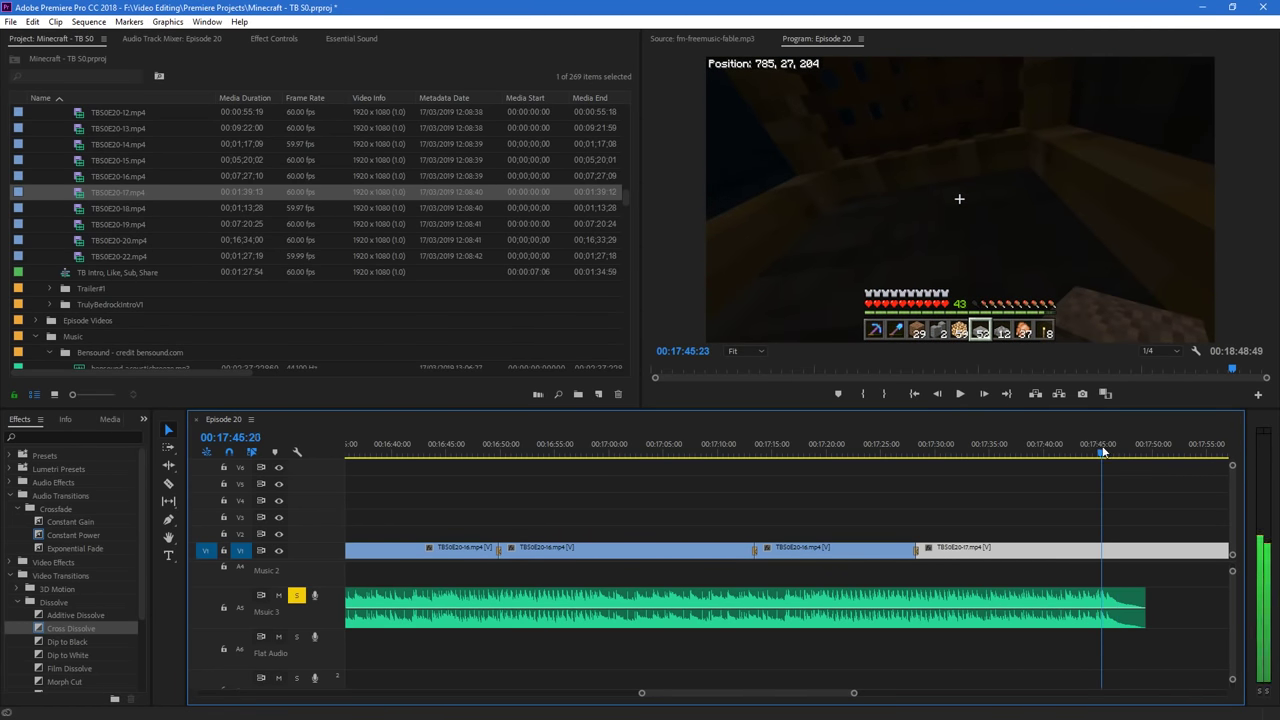
key("space")
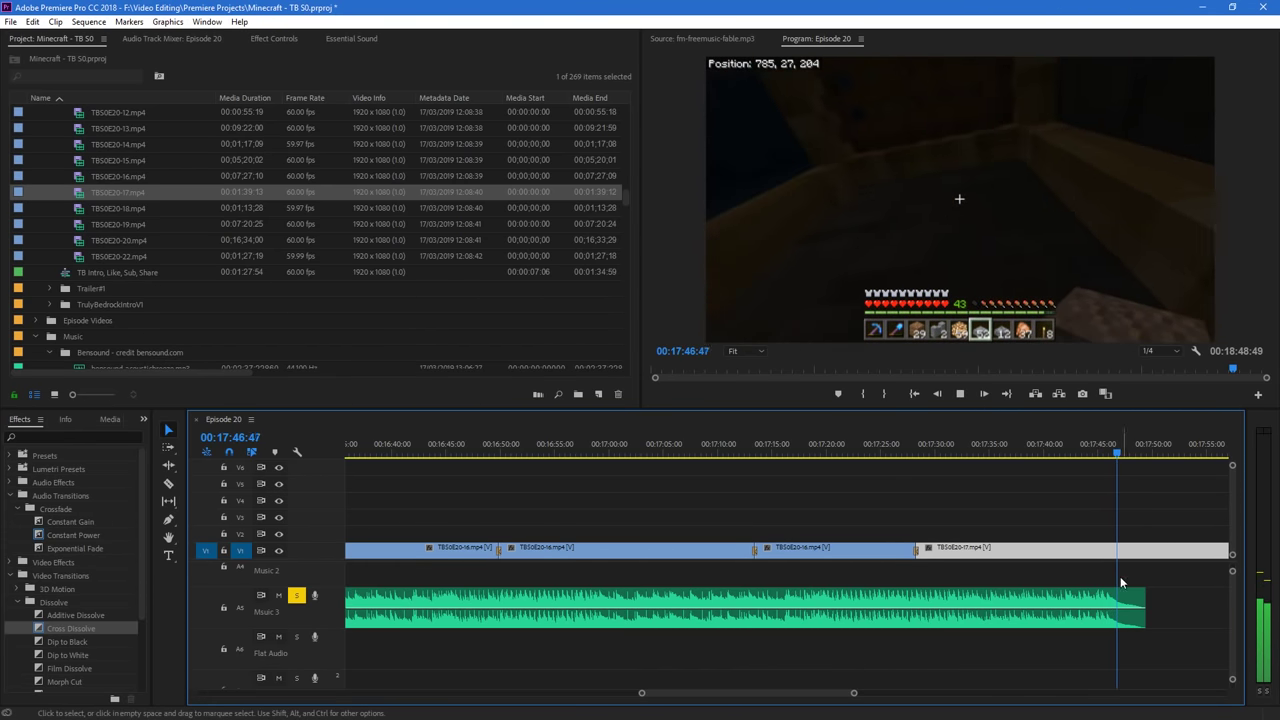
key("space")
Split the Music 3 clip at 17:19:48 and move the later piece earlier
key("c")
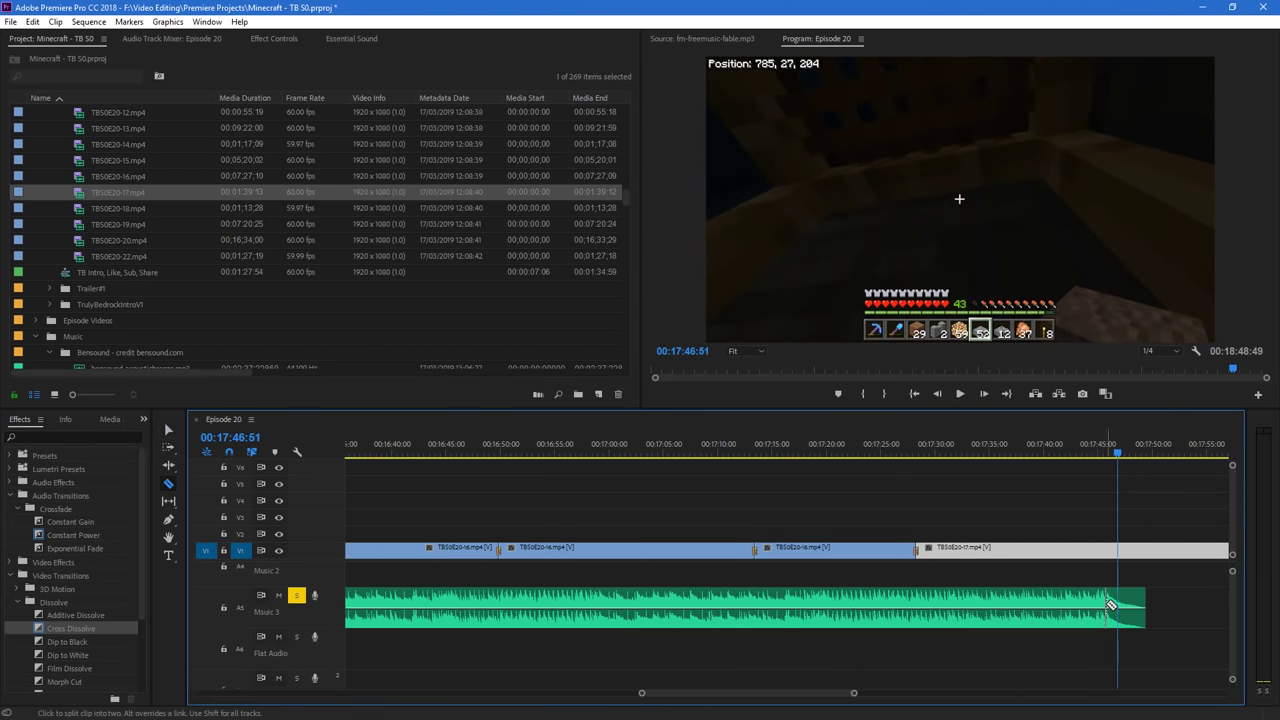
left_click(765, 450)
key("space")
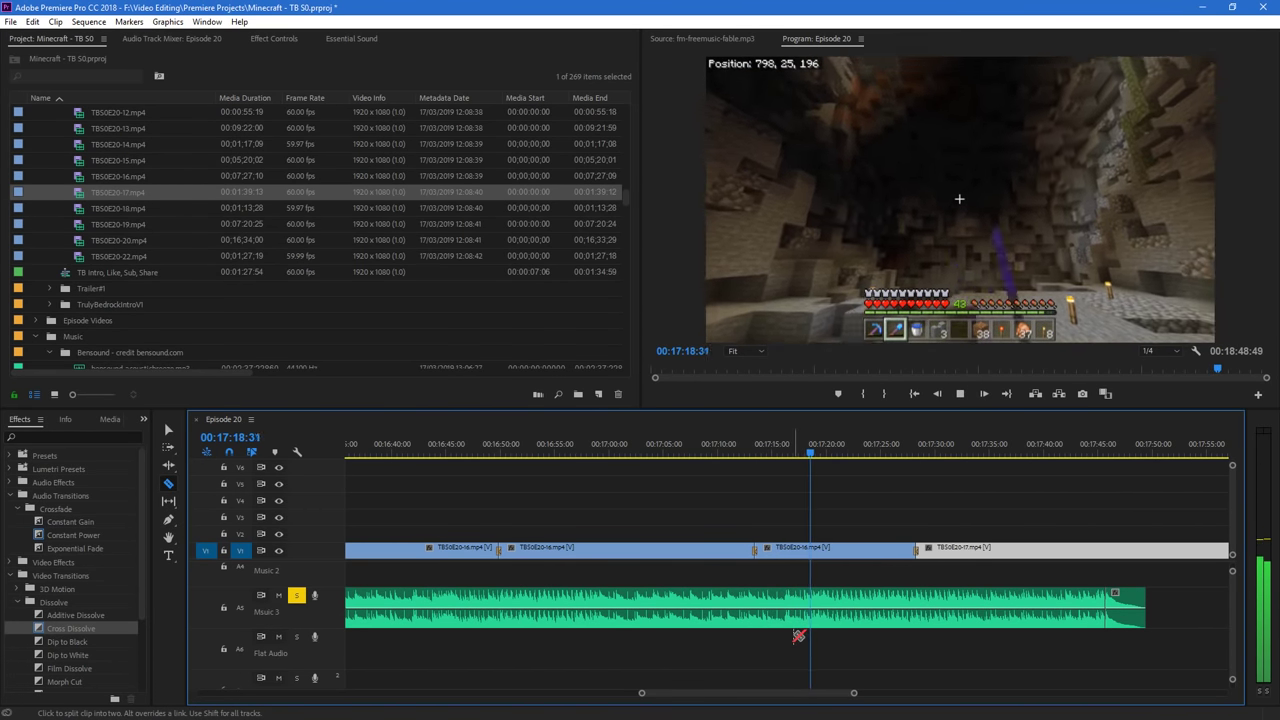
key("space")
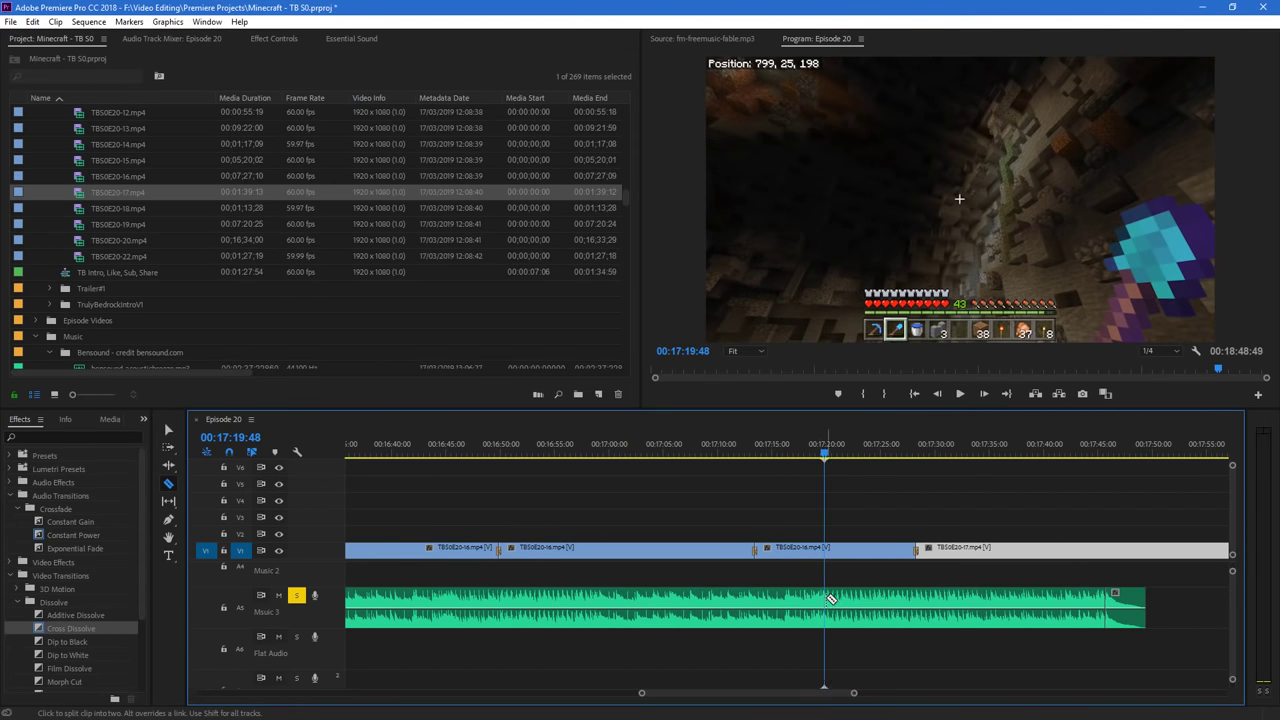
left_click(831, 598)
key("v")
left_click_drag(1133, 612, 858, 618)
Slide the fading music tail left until it butts against the cut, then play across the join
left_click_drag(854, 692, 766, 706)
key("c")
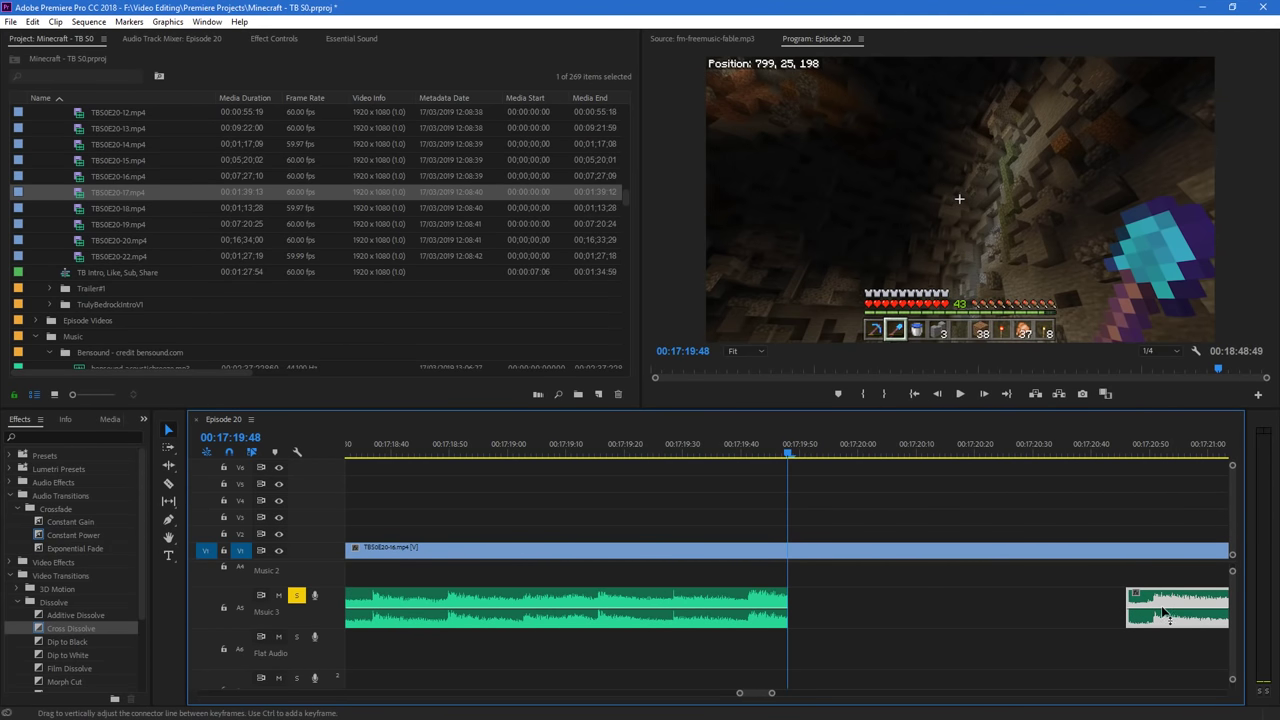
key("v")
left_click_drag(1157, 607, 889, 607)
key("c")
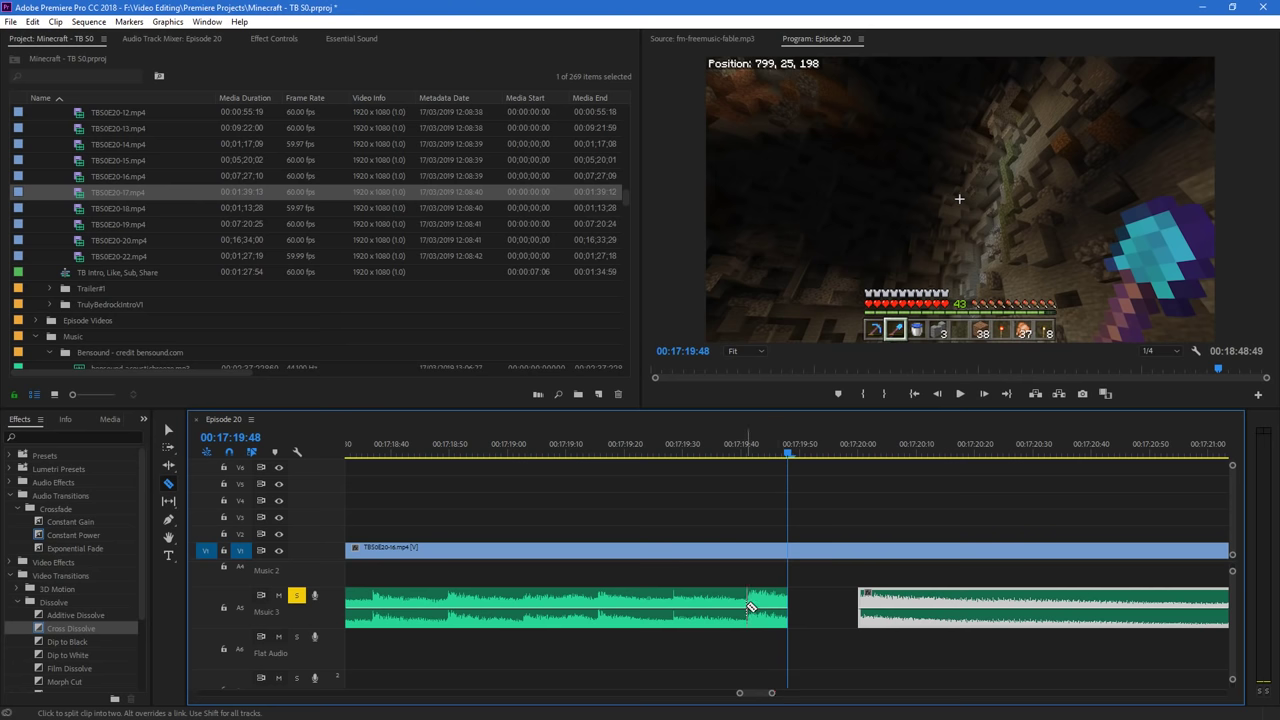
key("v")
left_click_drag(866, 607, 756, 607)
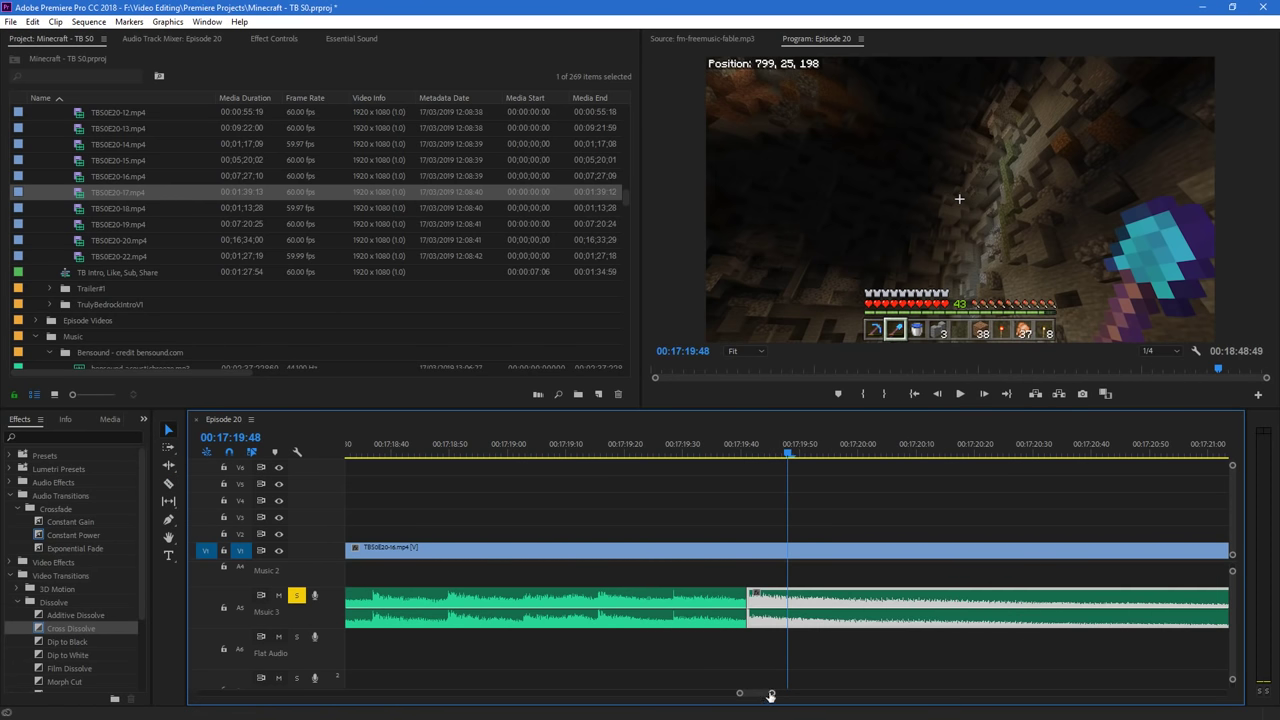
left_click_drag(770, 695, 806, 695)
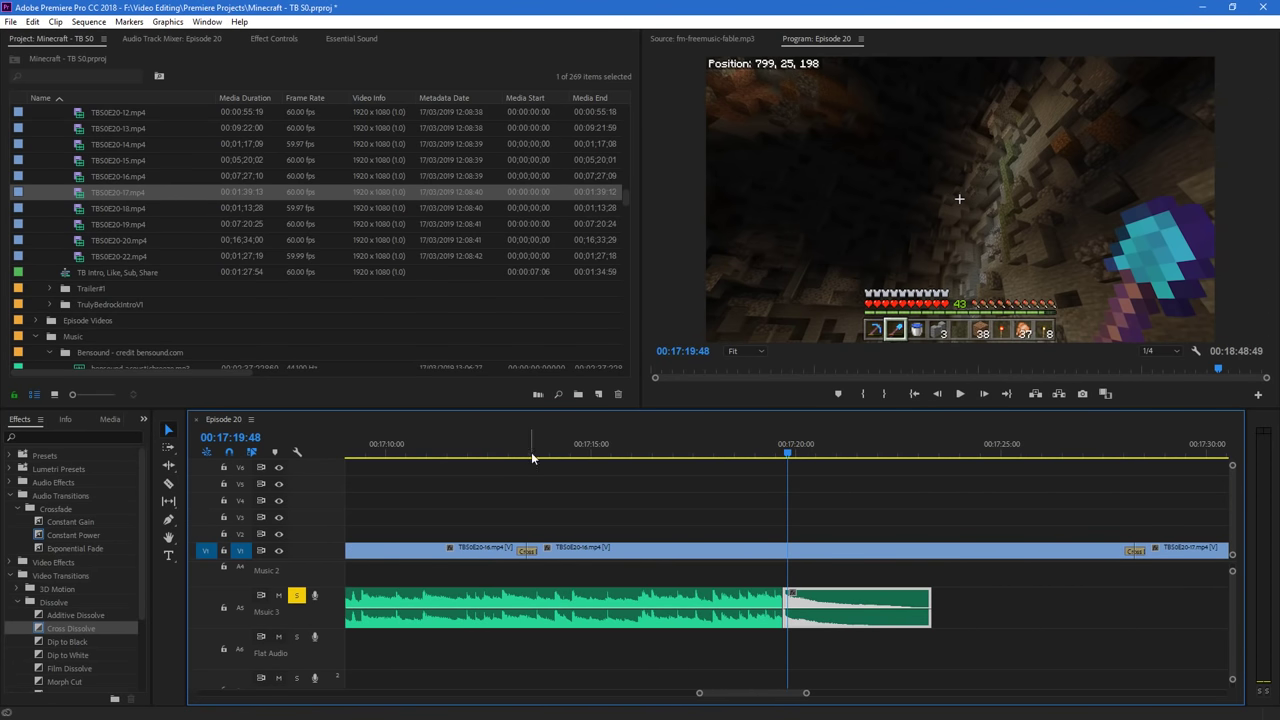
key("space")
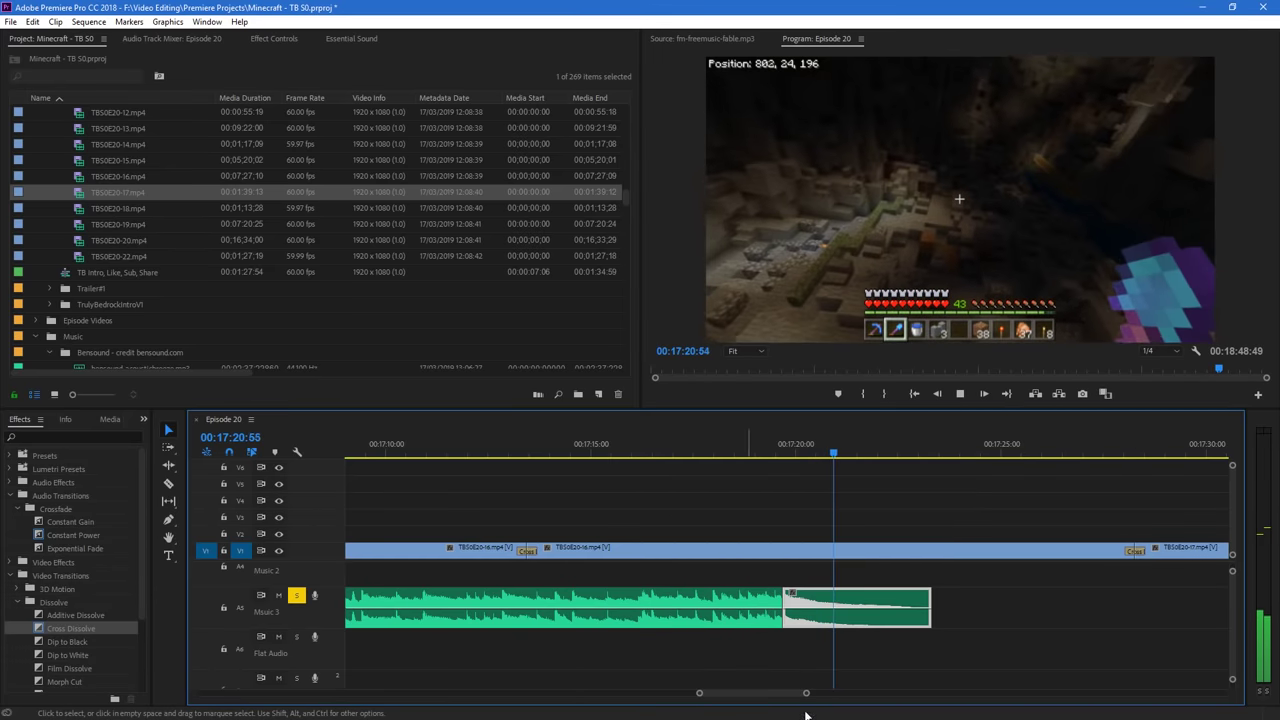
key("space")
left_click_drag(807, 694, 886, 694)
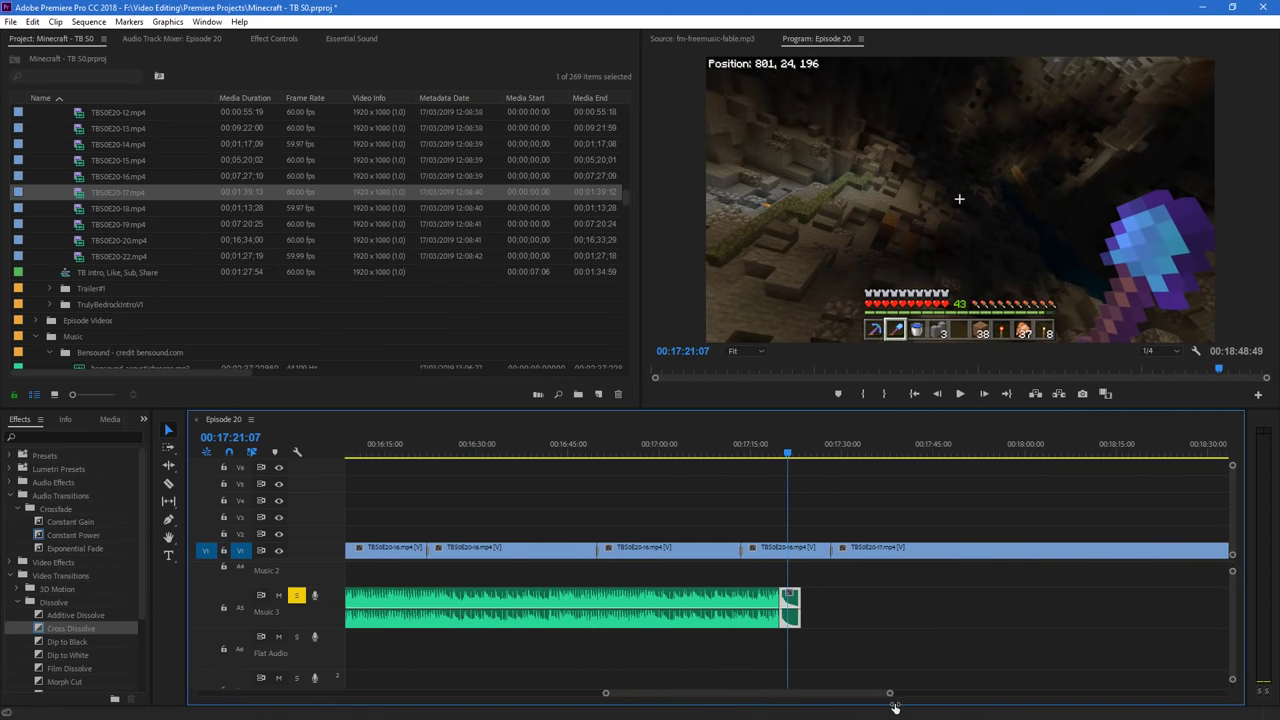
Unsolo A5 and replay from 17:16:56 and 17:17:27 to check the music join with all audio
left_click(300, 598)
left_click(760, 446)
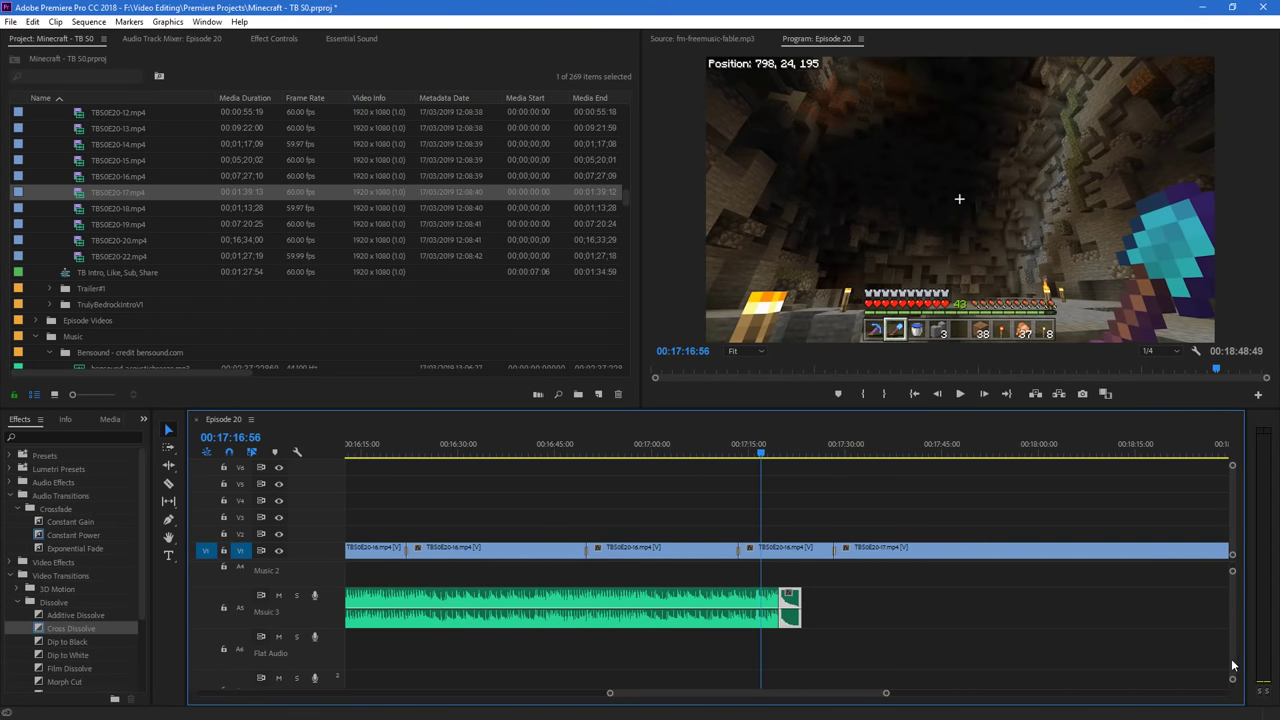
scroll(1231, 658, "up", 3)
left_click_drag(1233, 674, 1233, 682)
key("space")
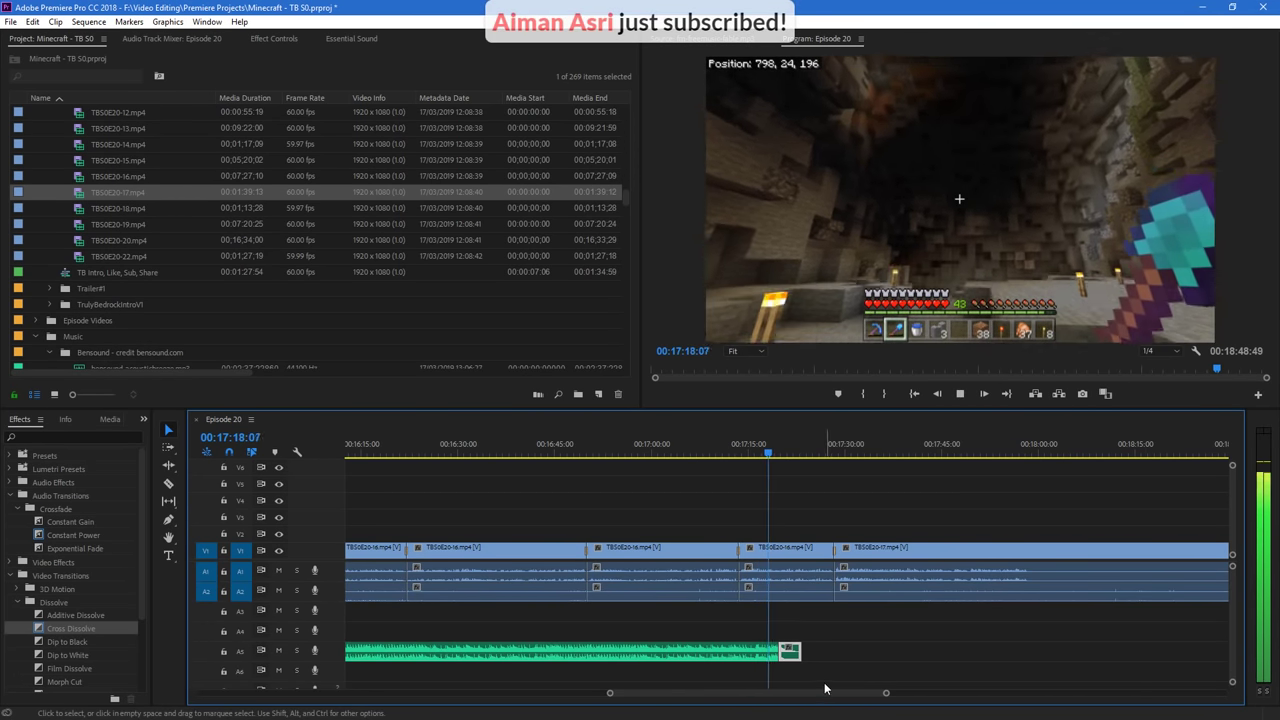
key("space")
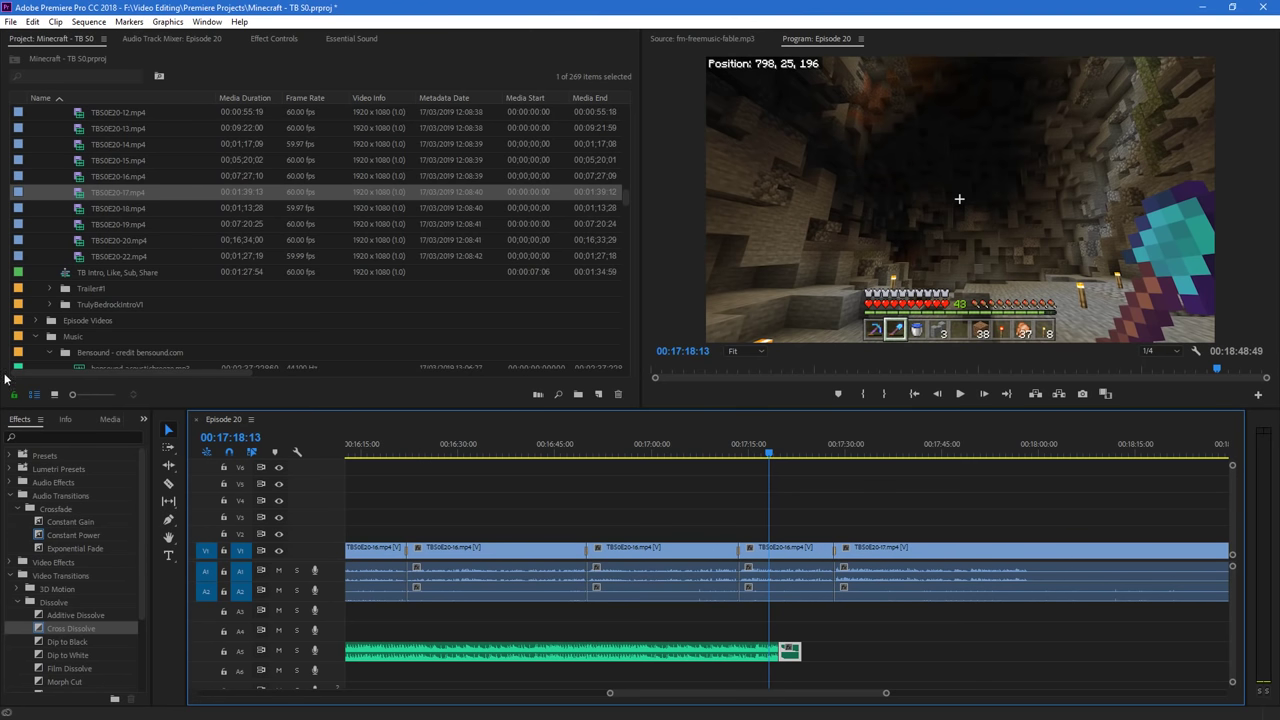
left_click(765, 455)
key("space")
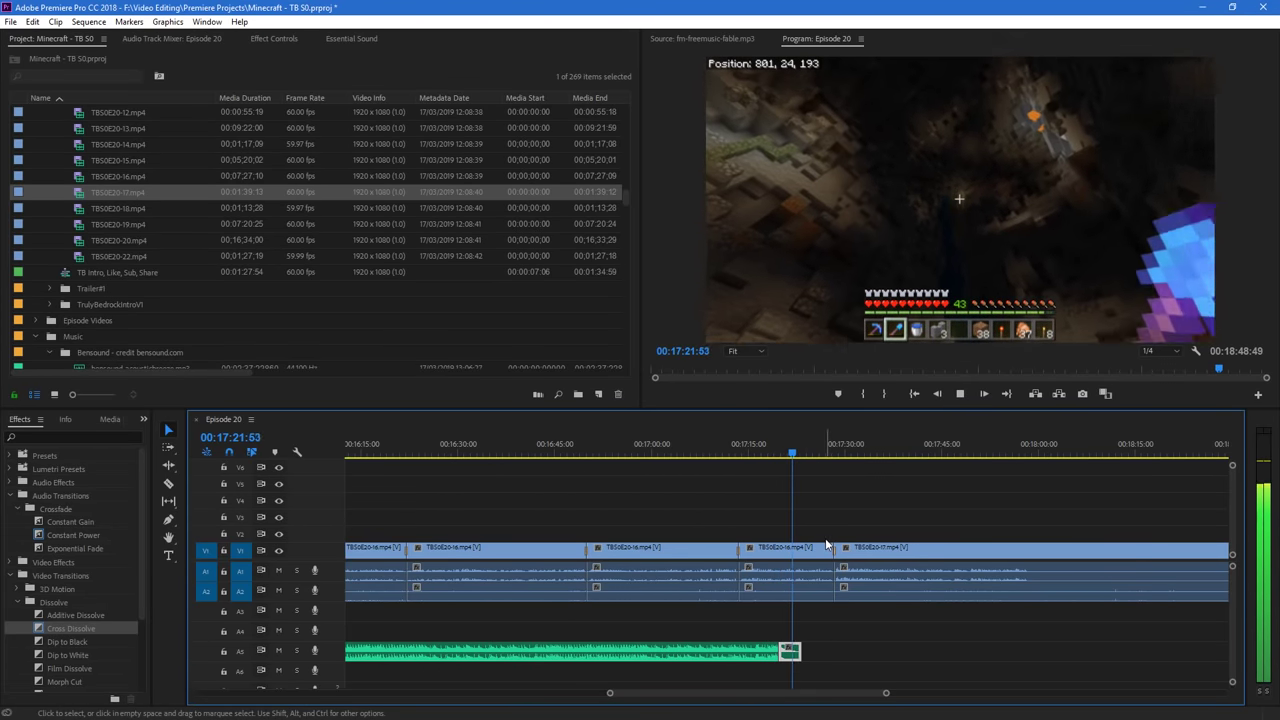
left_click_drag(871, 696, 879, 704)
scroll(879, 704, "down", 2)
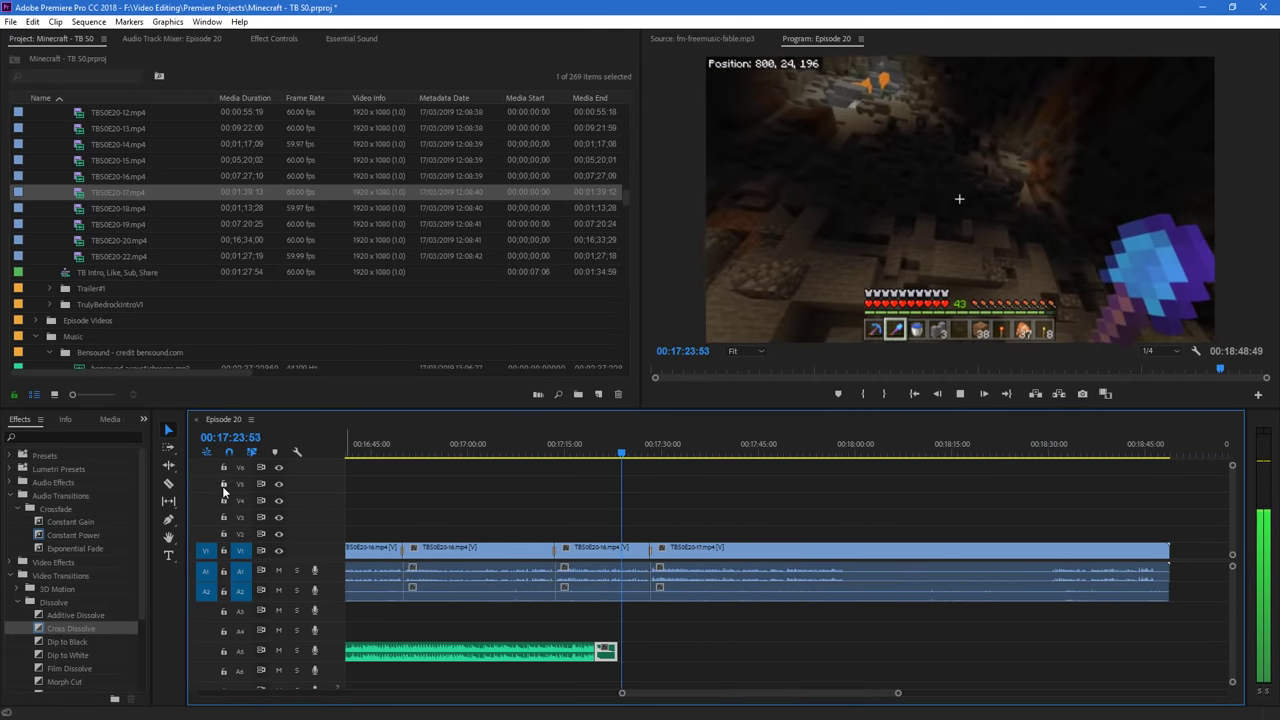
scroll(276, 193, "down", 6)
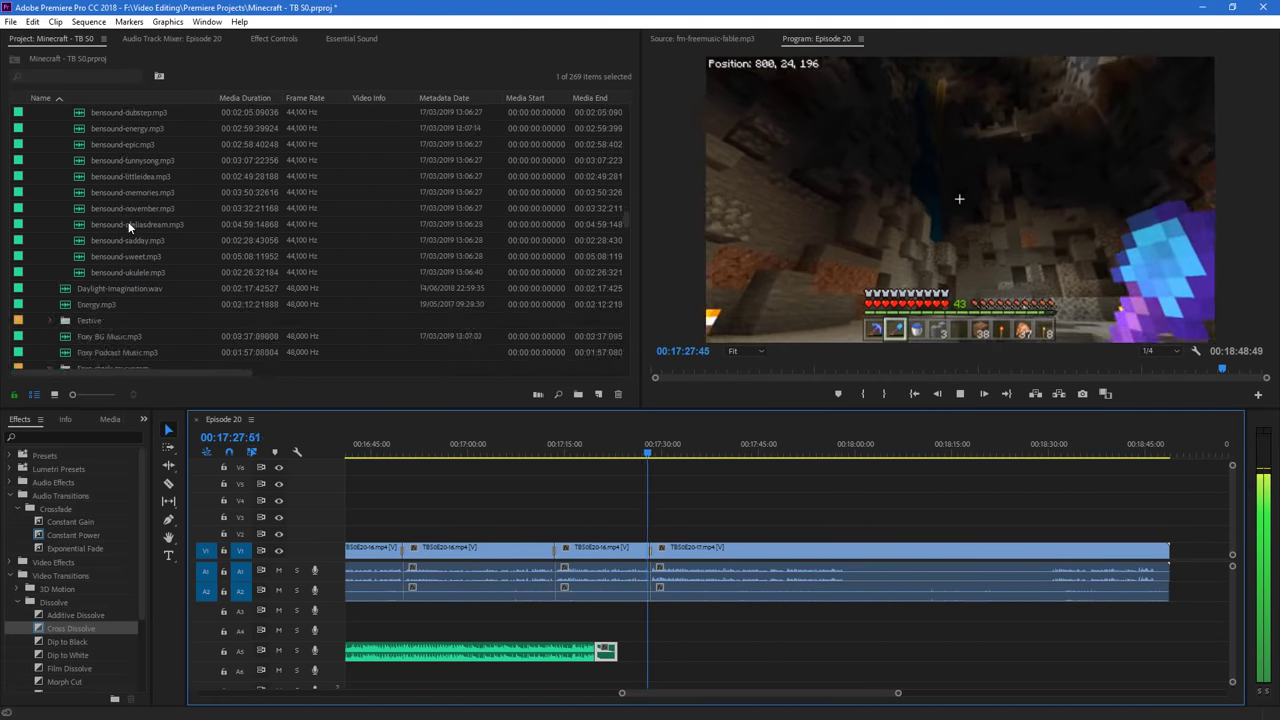
Save the project
scroll(126, 223, "down", 3)
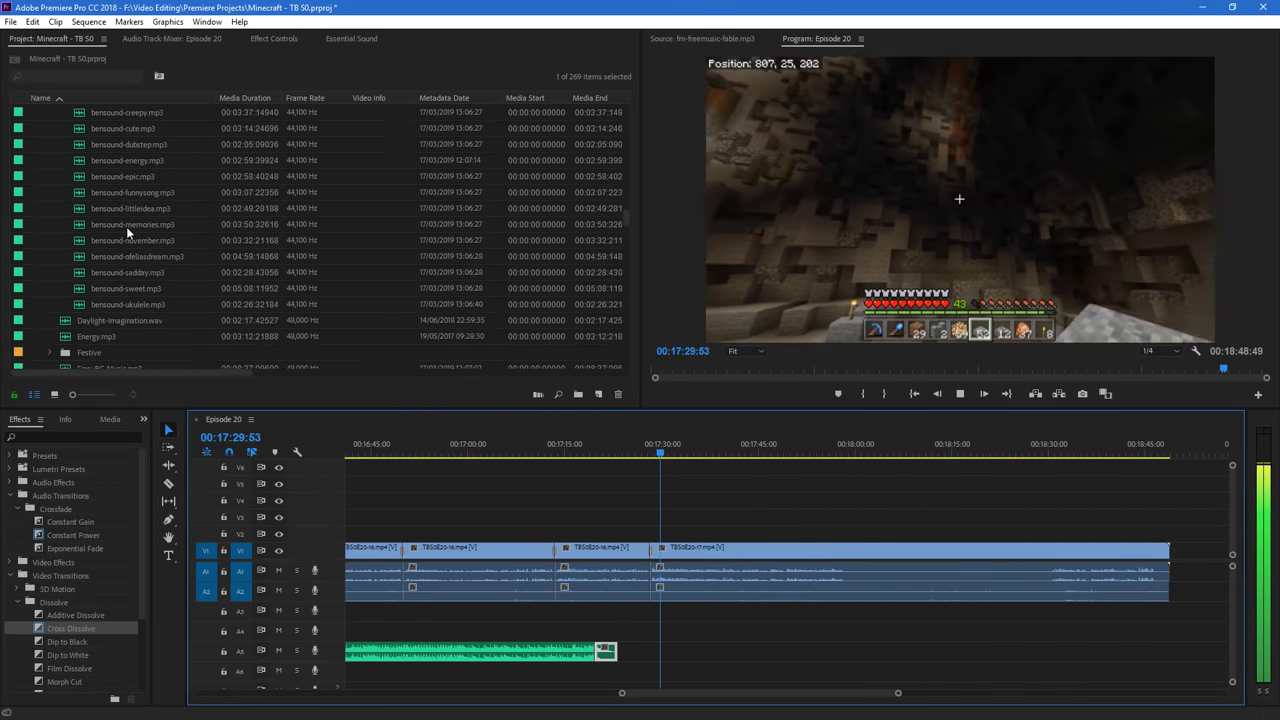
scroll(126, 226, "up", 4)
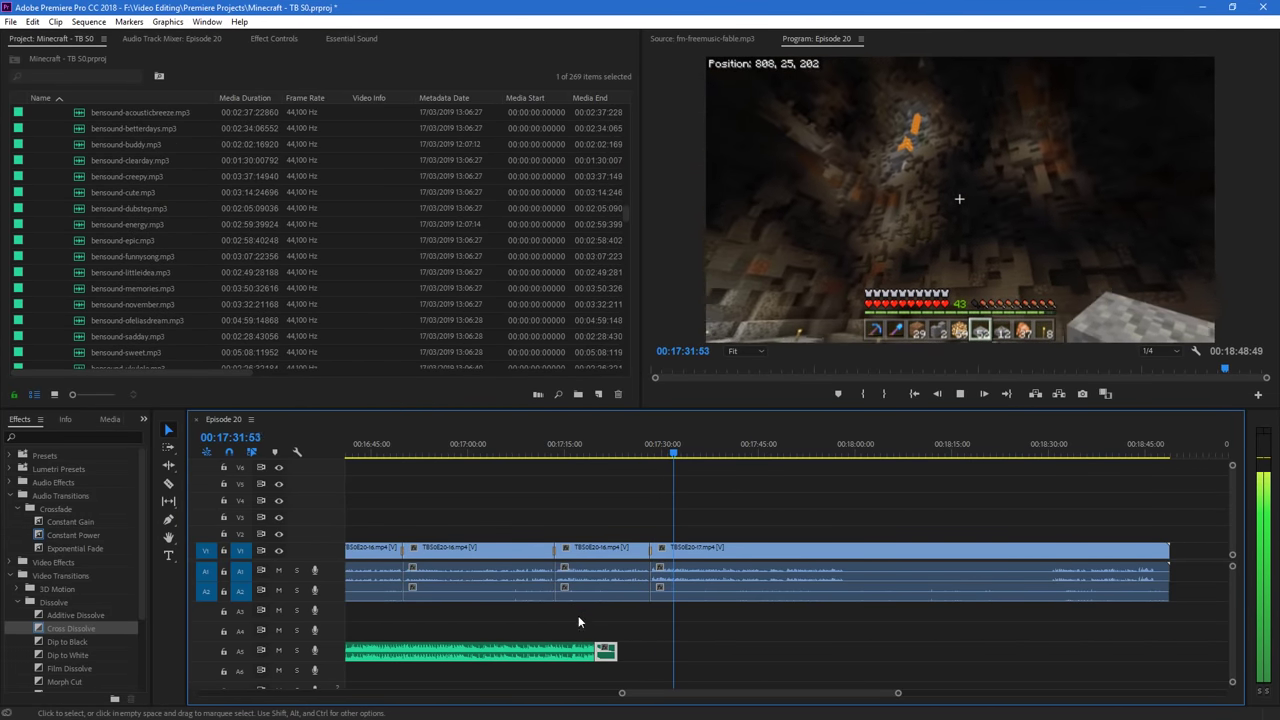
key("ctrl+s")
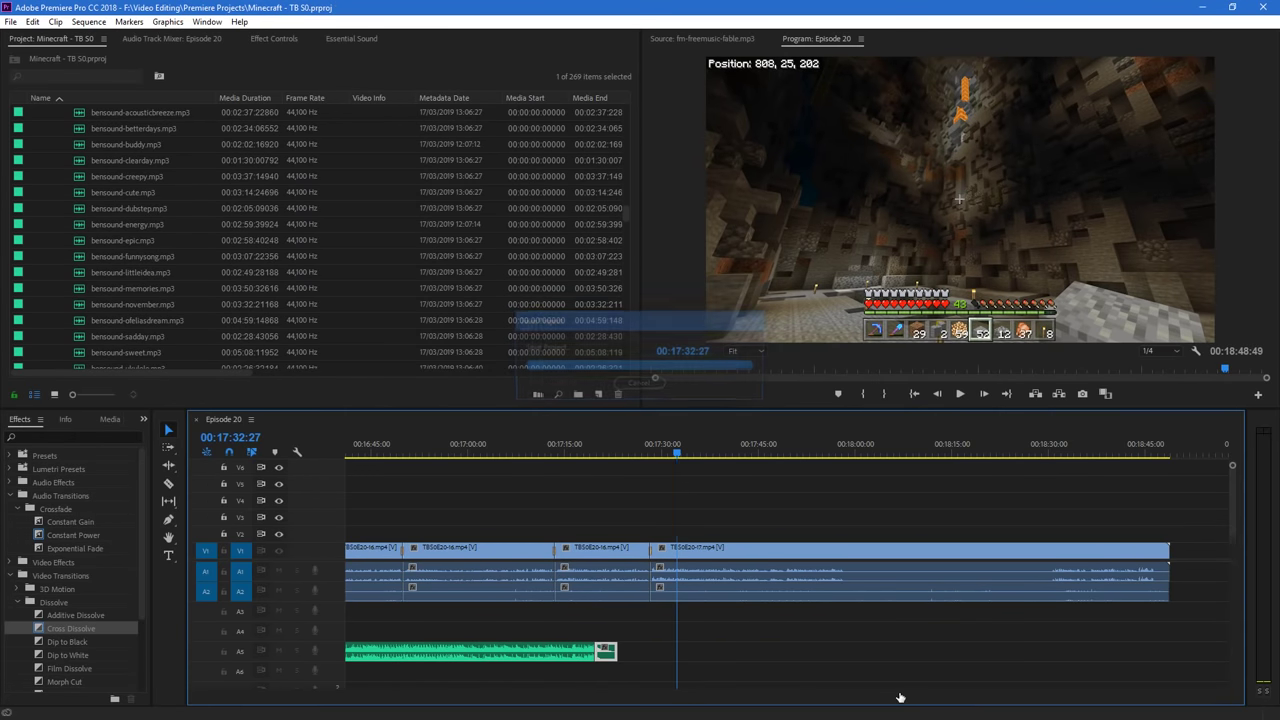
Move the early Music 3 clip from the sequence start to just after 17:27
left_click_drag(896, 697, 1250, 703)
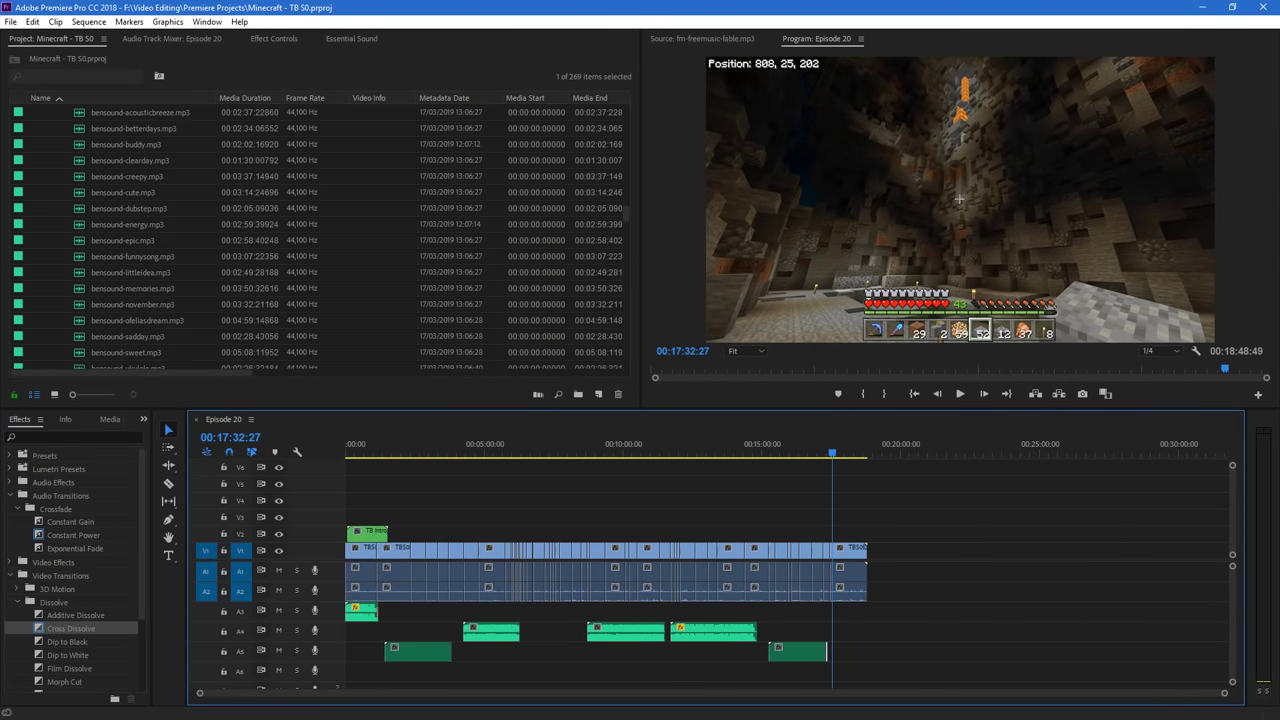
left_click_drag(418, 656, 866, 658)
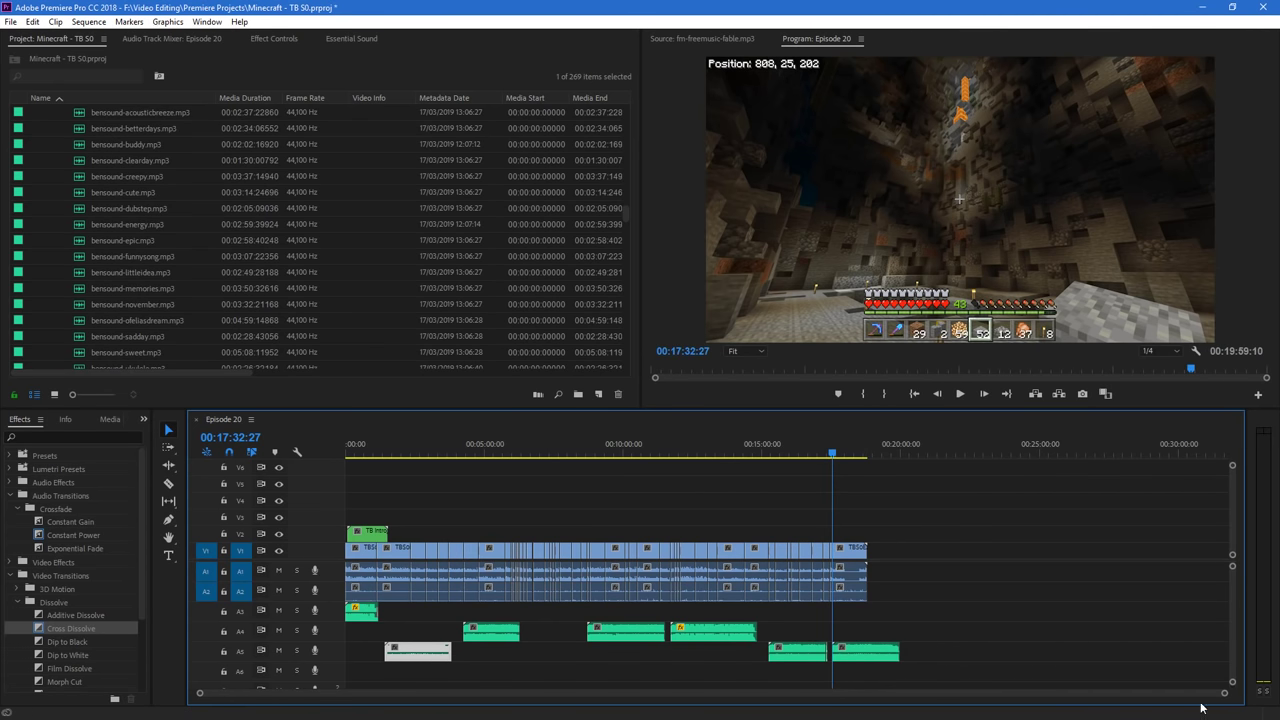
left_click_drag(1225, 693, 824, 660)
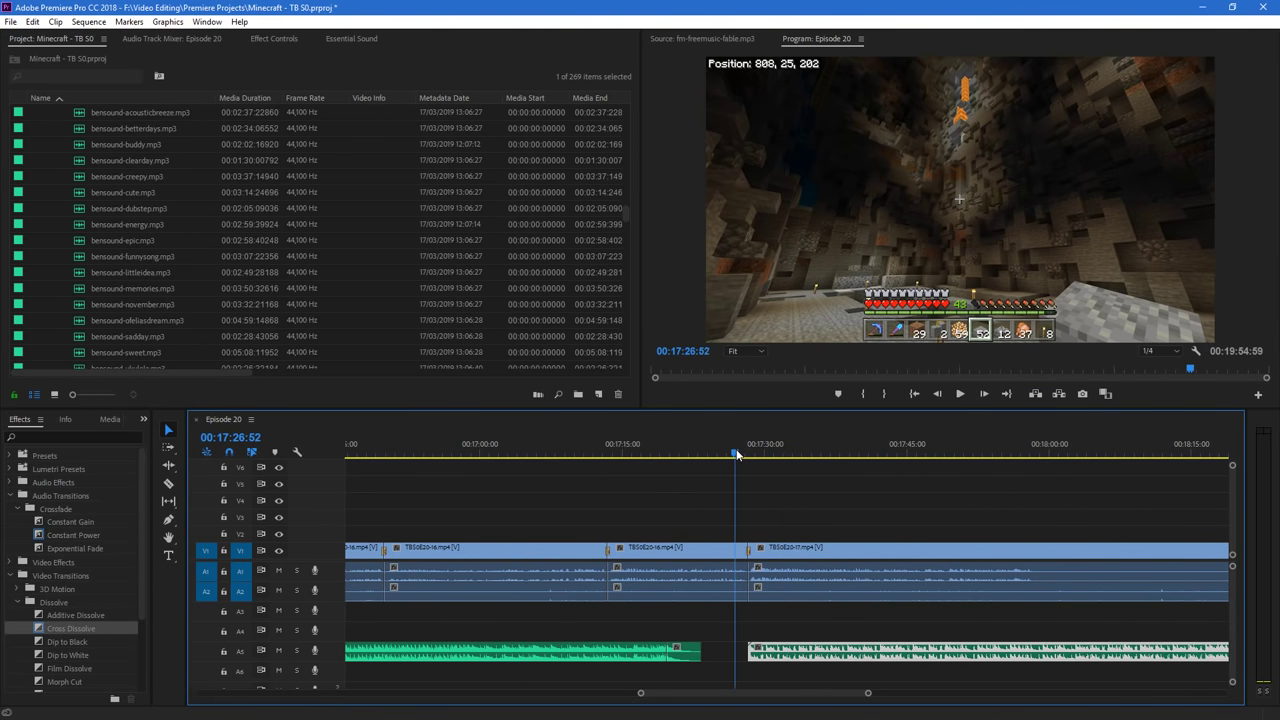
Play the sequence from 17:26:52 to review the part 17 footage
left_click_drag(868, 694, 842, 695)
left_click_drag(788, 695, 797, 695)
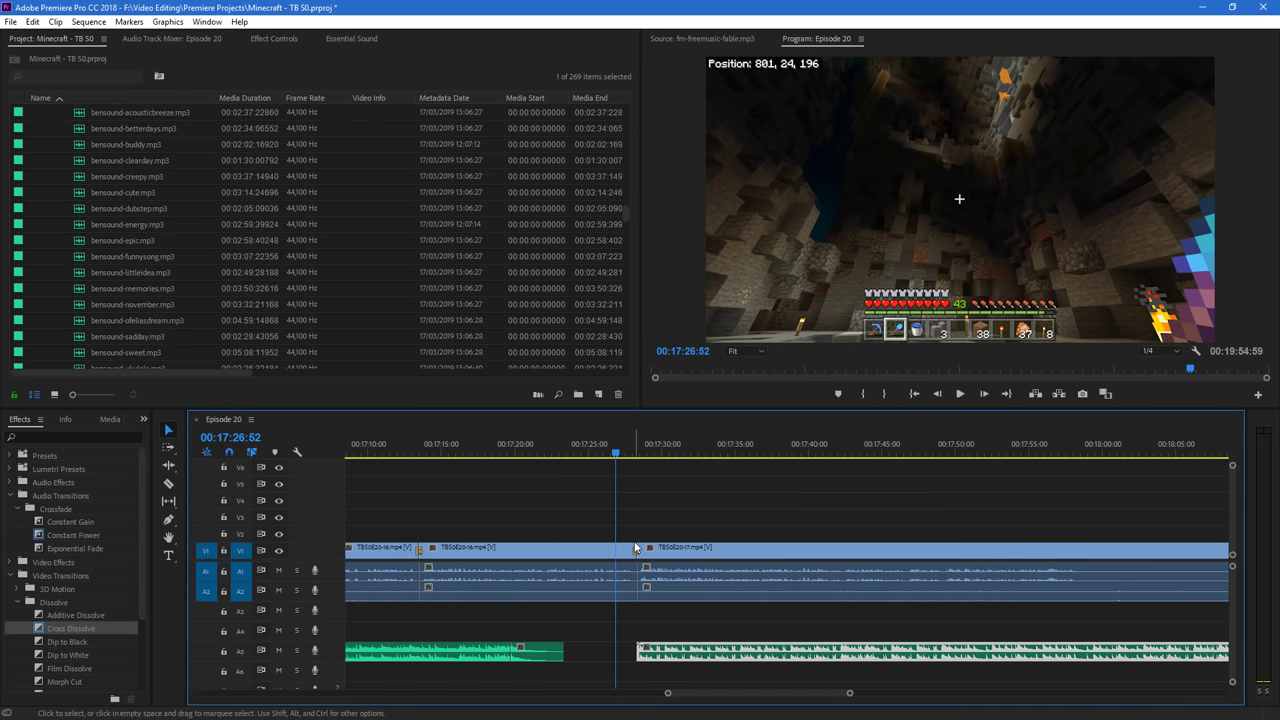
key("space")
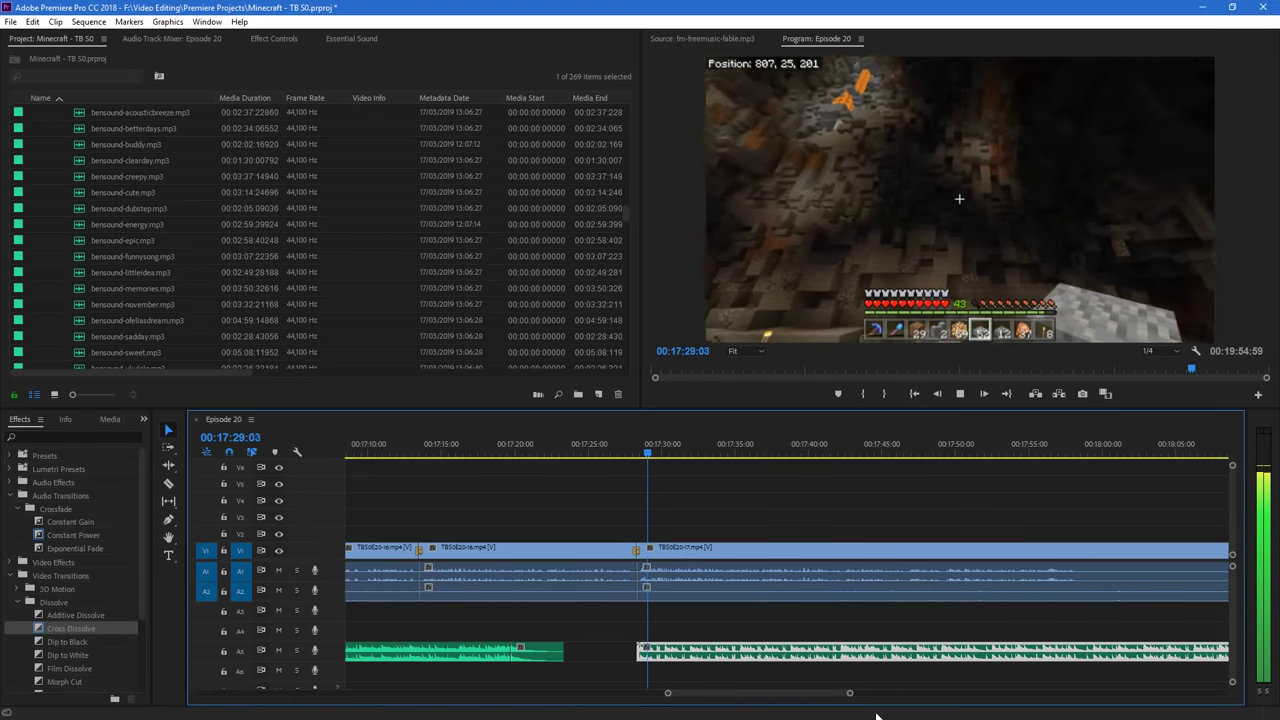
mouse_move(849, 695)
left_mouse_down()
mouse_move(866, 695)
mouse_move(847, 694)
left_mouse_up()
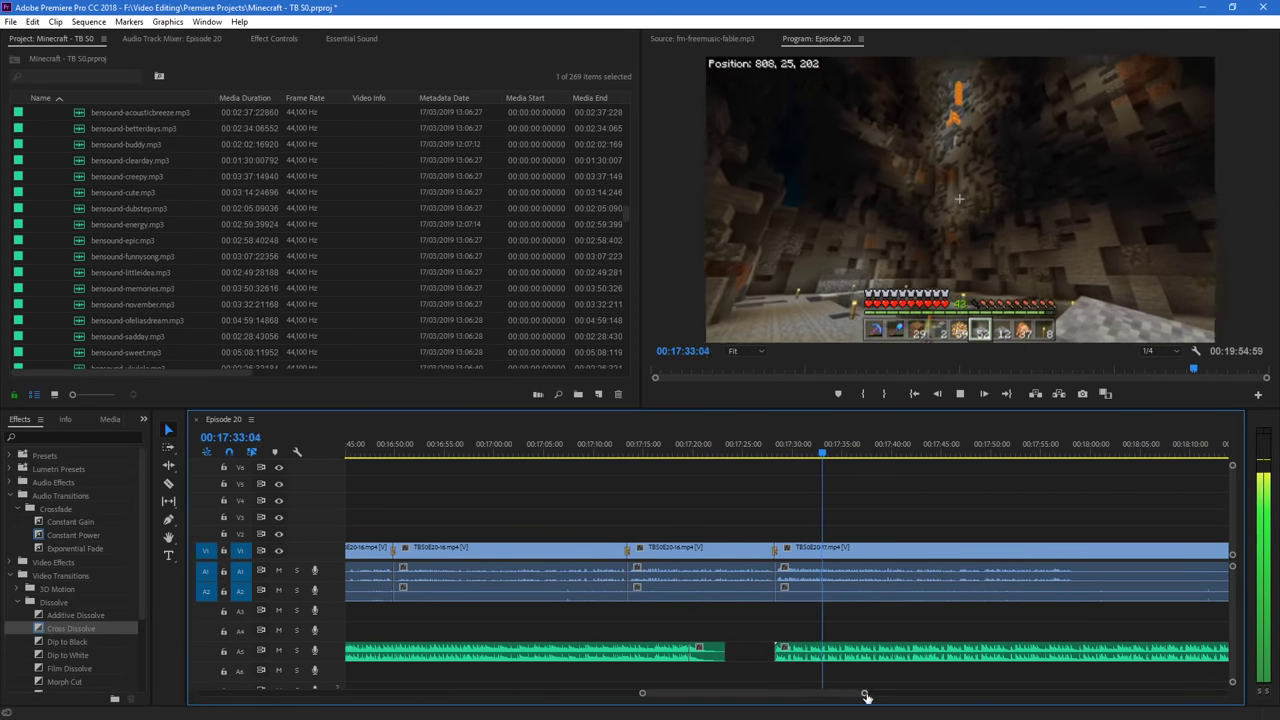
scroll(900, 694, "down", 2)
Remove an unwanted middle section near 18:00 and join the two gameplay clips
key("c")
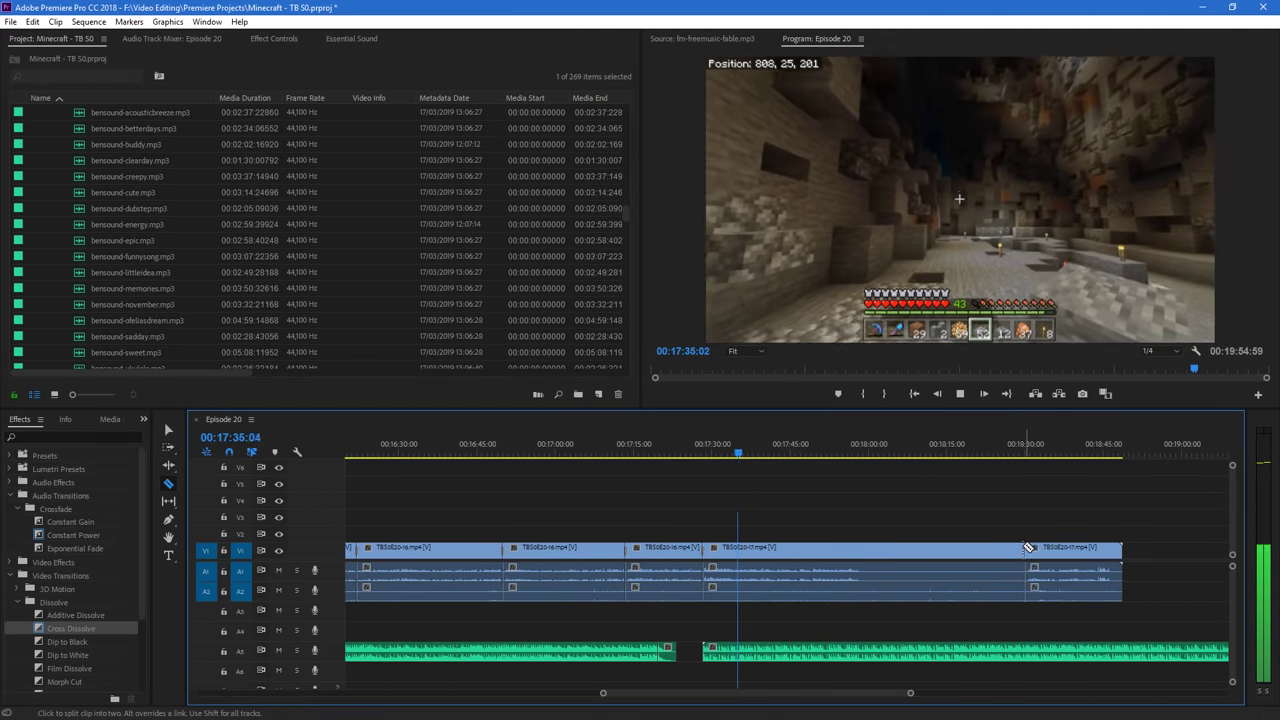
left_click(861, 546)
key("v")
left_click(918, 552)
key("Delete")
left_click_drag(1066, 564, 905, 567)
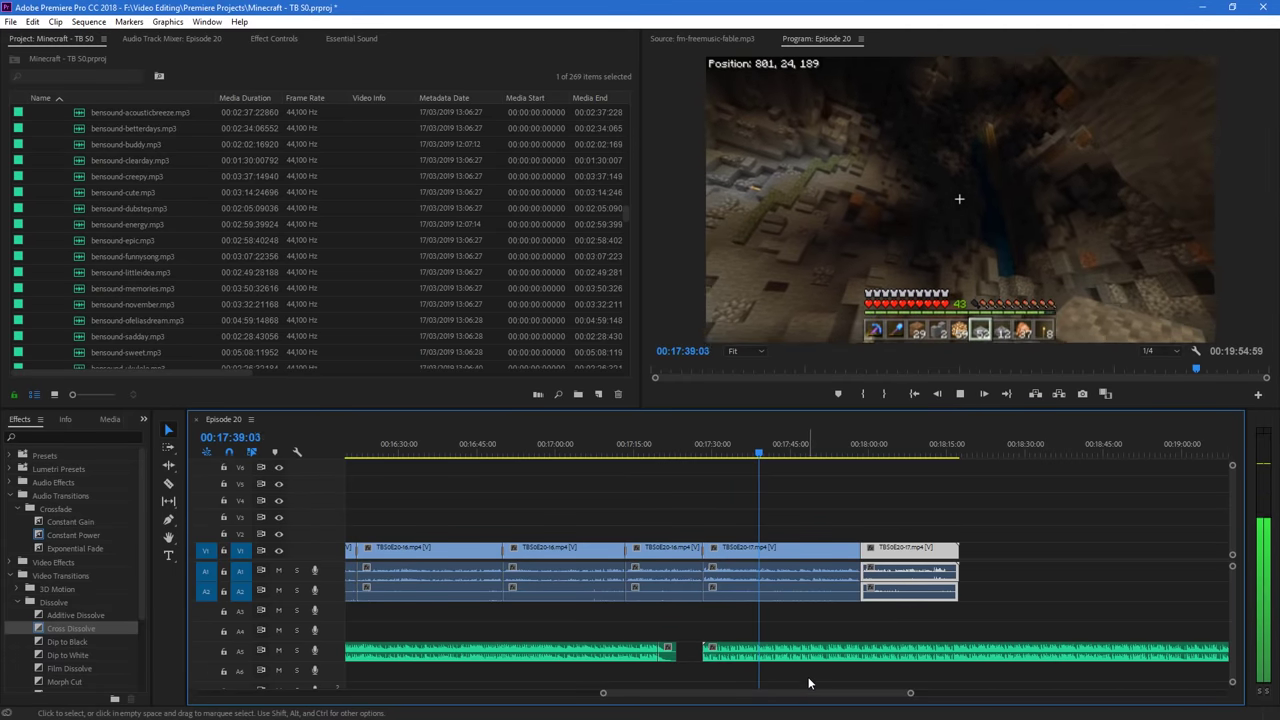
left_click_drag(910, 693, 830, 704)
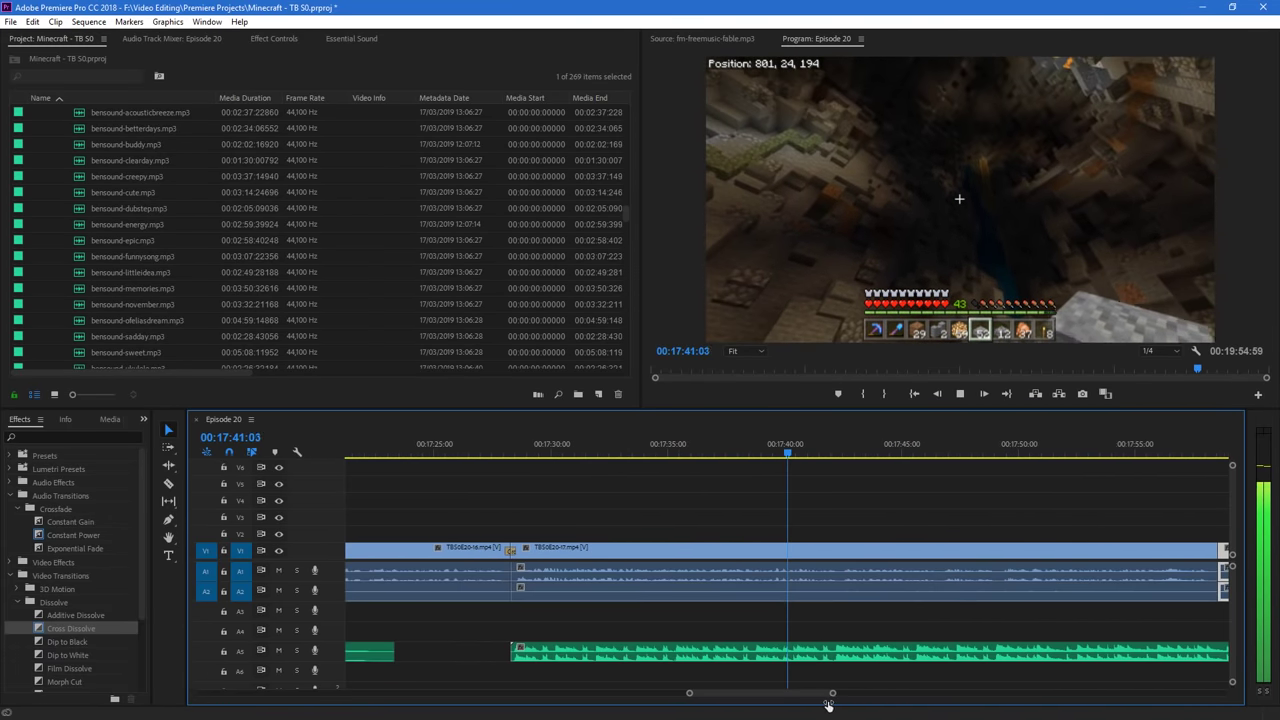
scroll(758, 702, "down", 3)
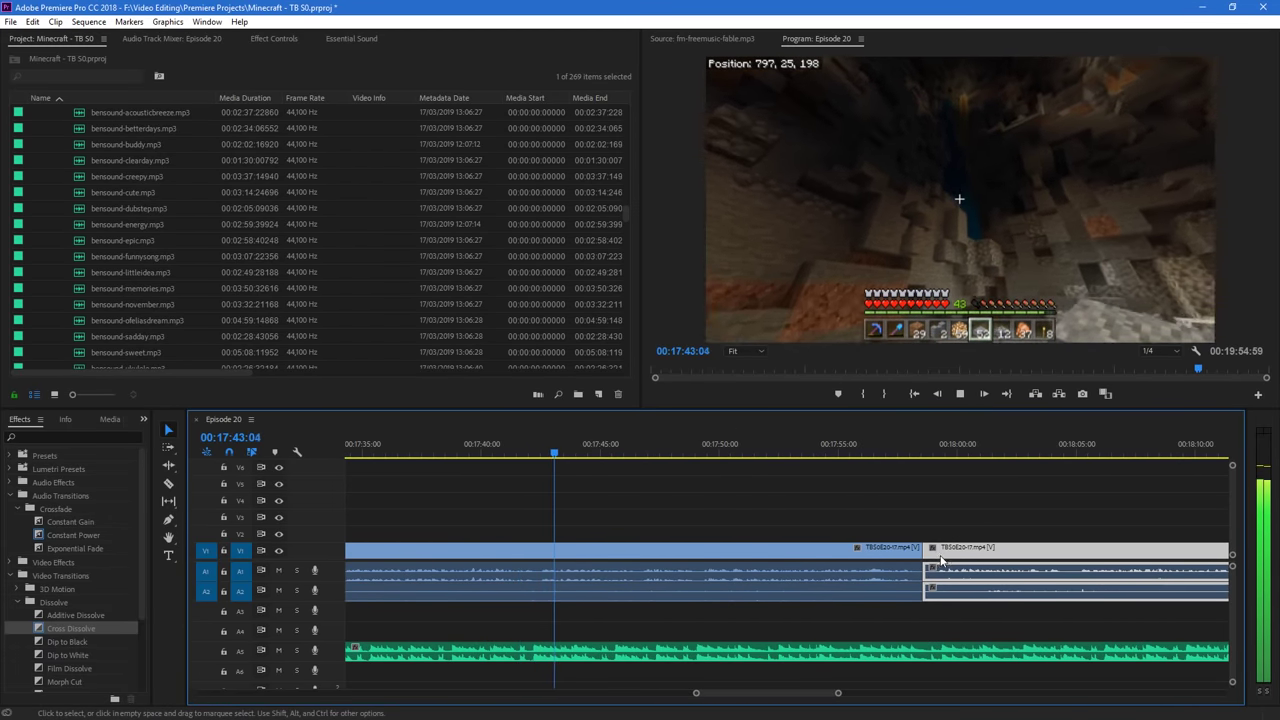
left_click_drag(920, 554, 934, 560)
Move the music clip up from track A5 to A4
left_click(186, 39)
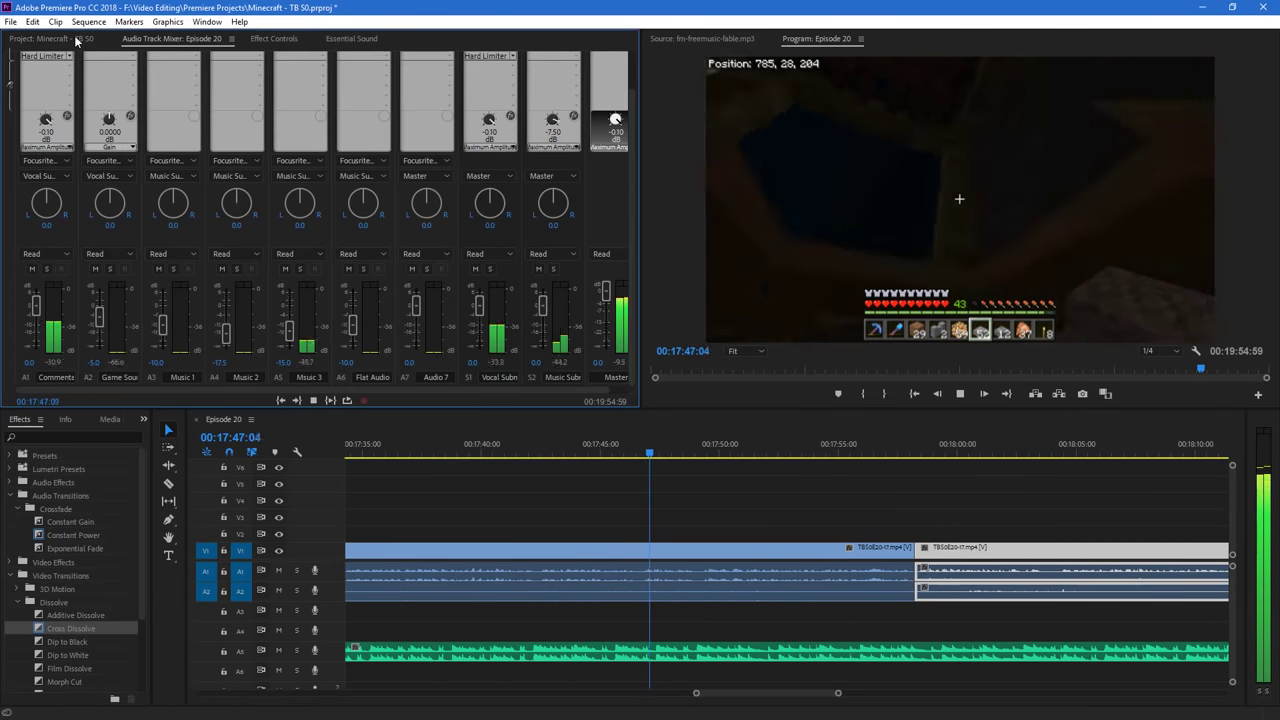
left_click(75, 39)
left_click_drag(594, 655, 594, 632)
Trim the footage end at 00:18:14 and cross-dissolve the two TBS0E20-17 pieces
mouse_move(838, 693)
left_mouse_down()
mouse_move(850, 695)
mouse_move(838, 698)
left_mouse_up()
key("c")
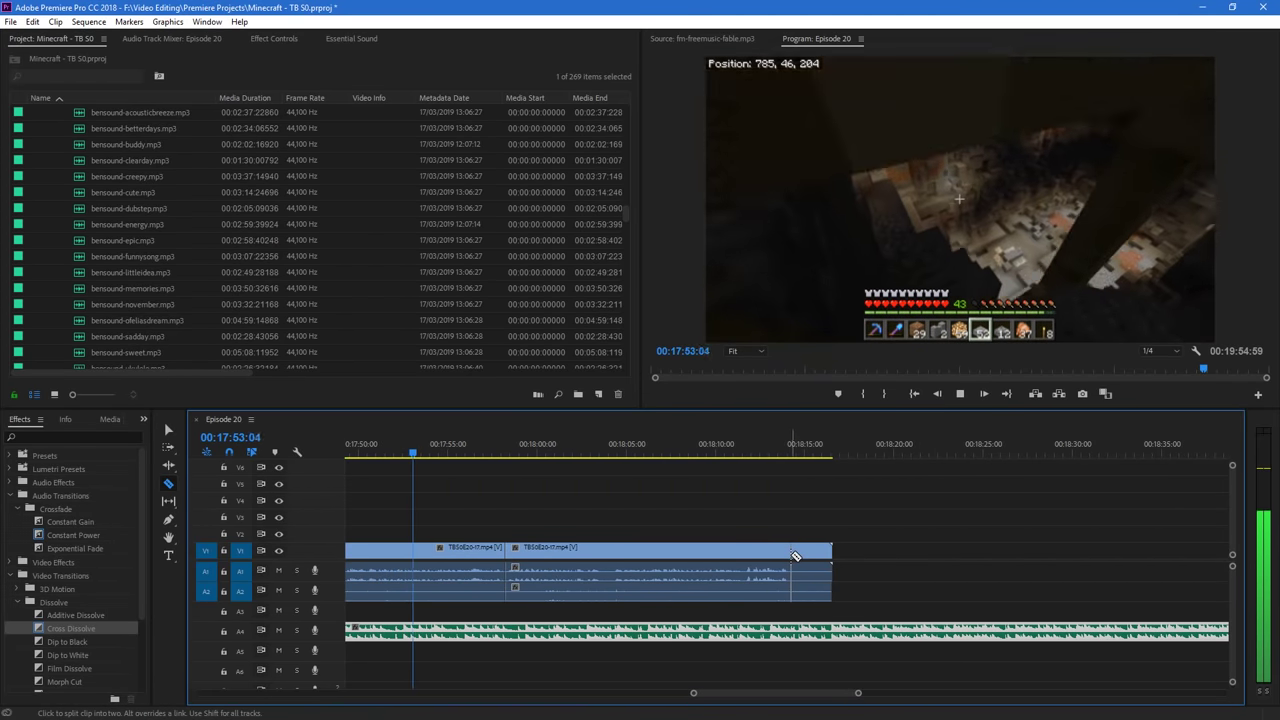
left_click(790, 555)
key("v")
left_click(812, 557)
key("Delete")
left_click_drag(71, 628, 510, 552)
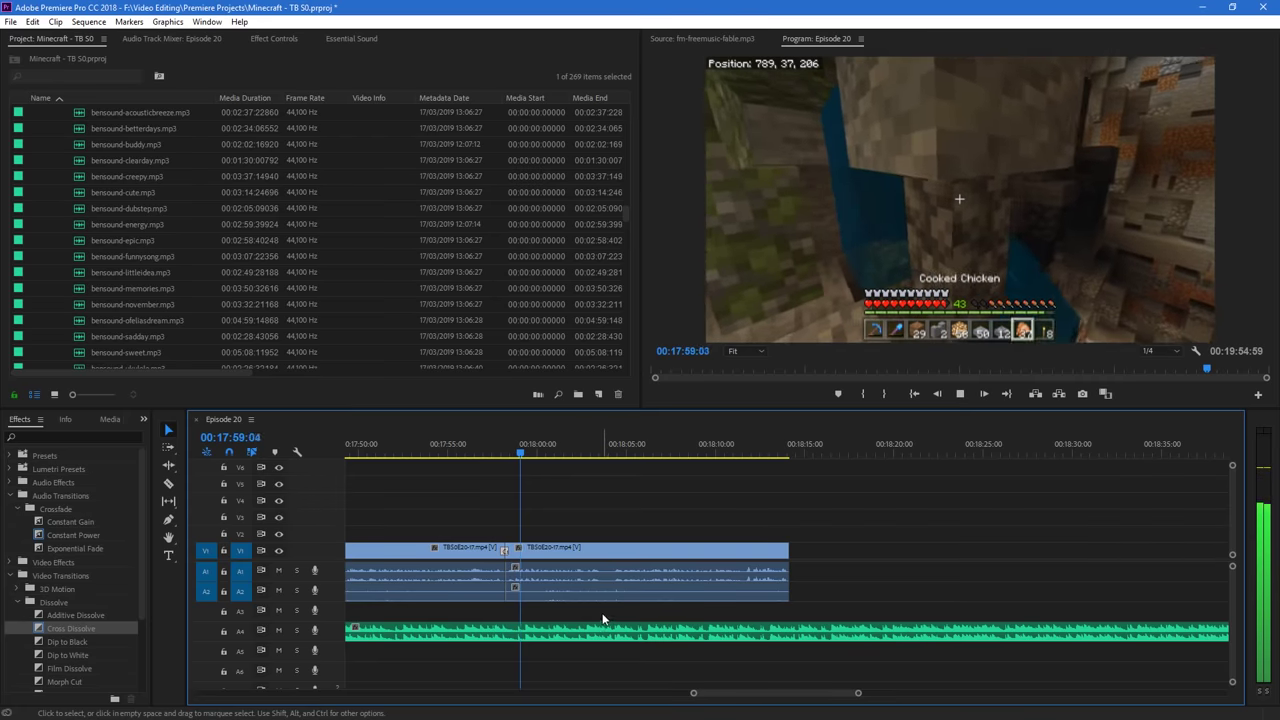
Append TBS0E20-18 to V1 with a cross dissolve after clip 17, then append TBS0E20-19
scroll(410, 240, "up", 10)
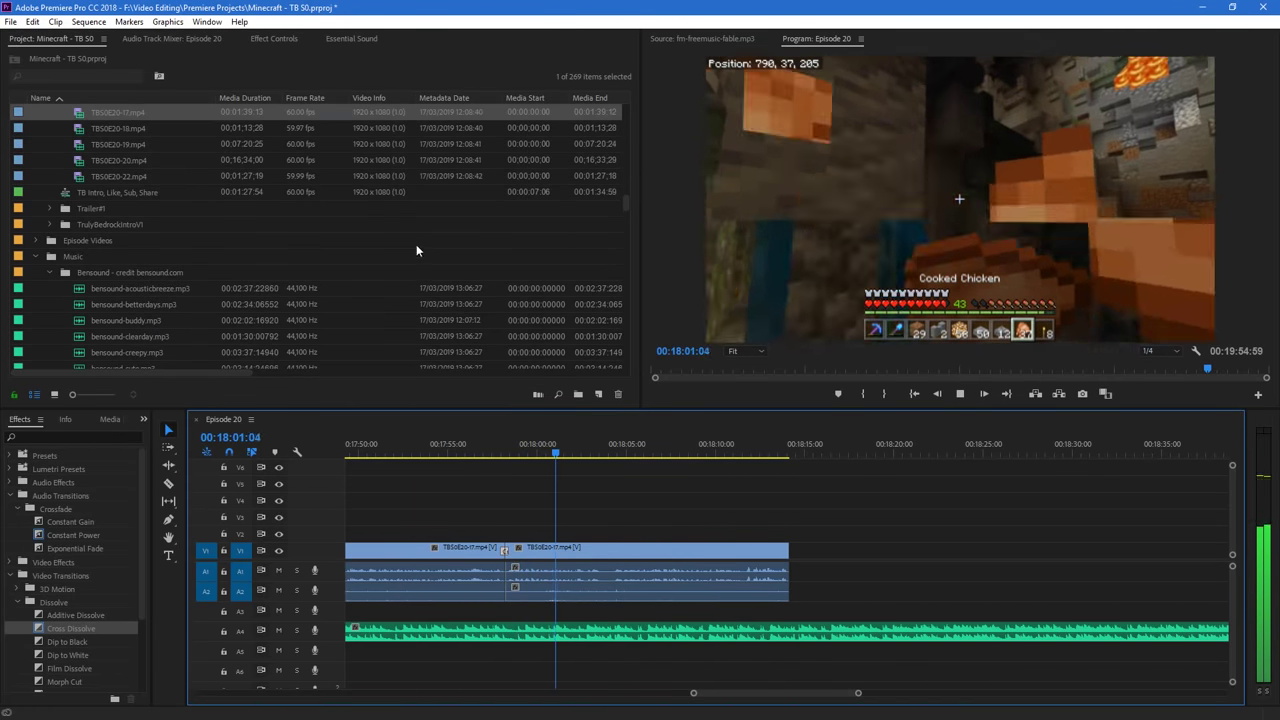
left_click_drag(120, 289, 743, 587)
key("c")
key("v")
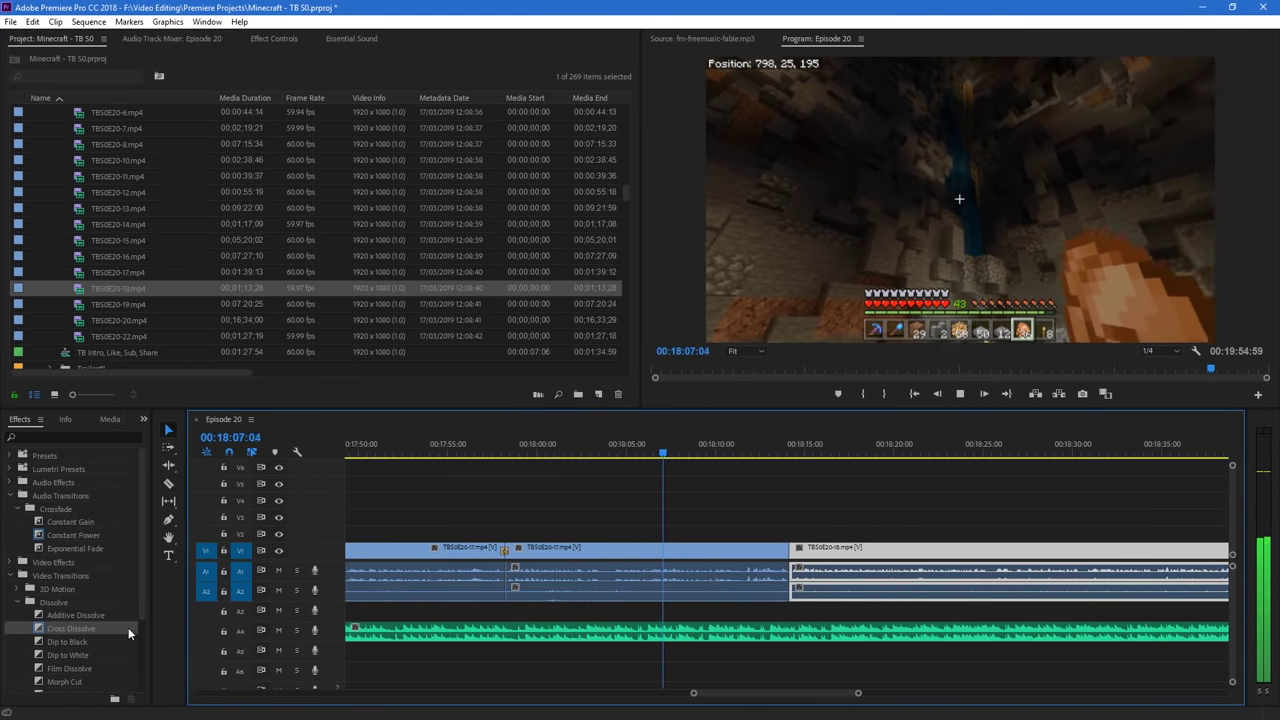
left_click_drag(128, 627, 791, 550)
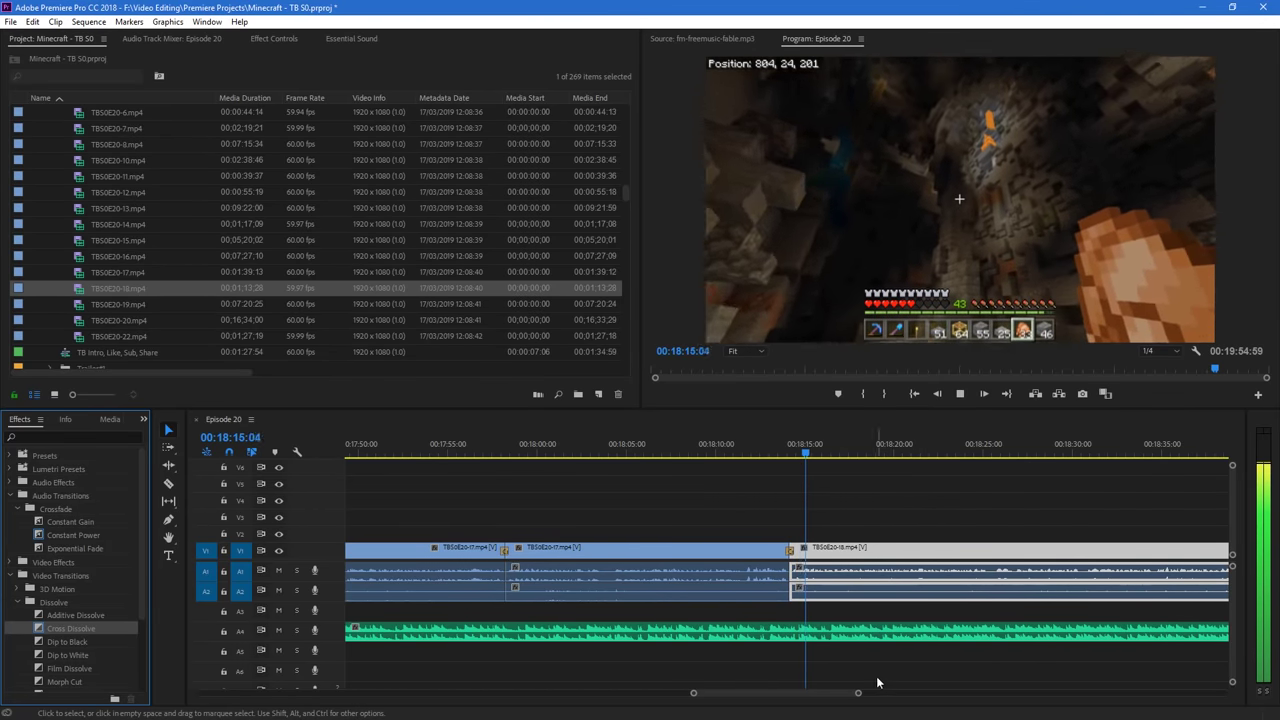
left_click_drag(857, 692, 915, 693)
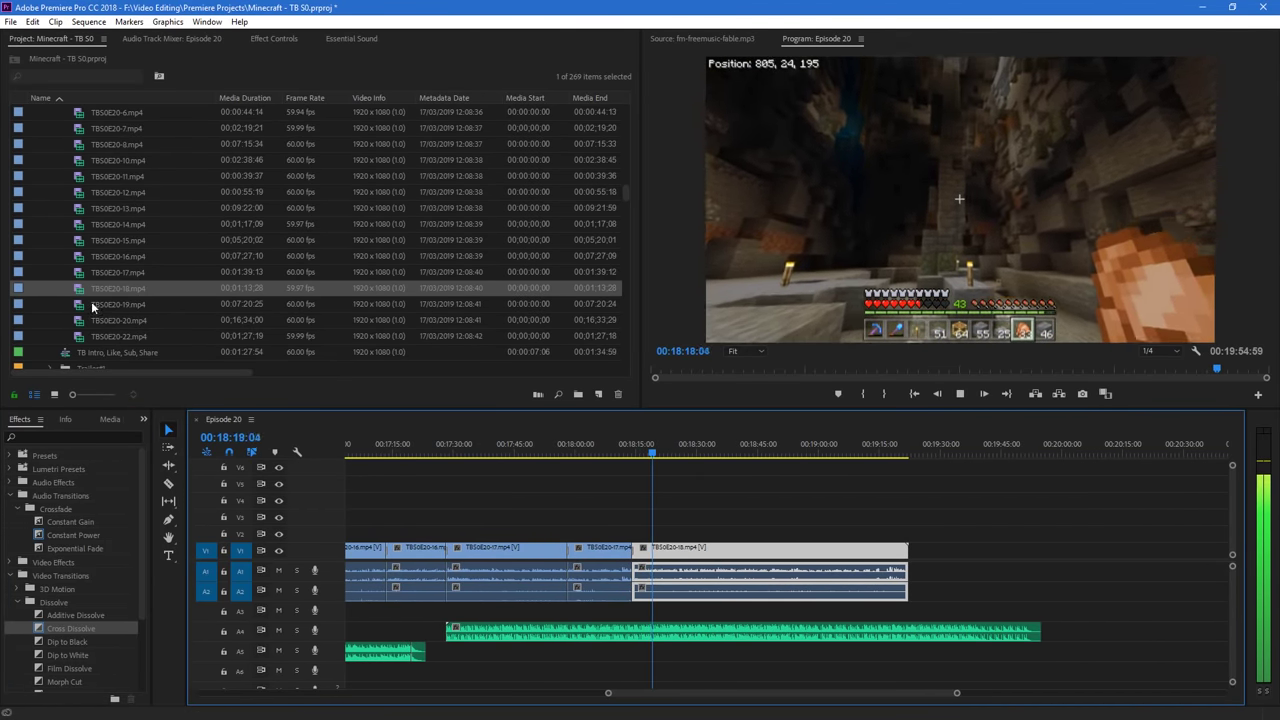
left_click_drag(110, 304, 938, 557)
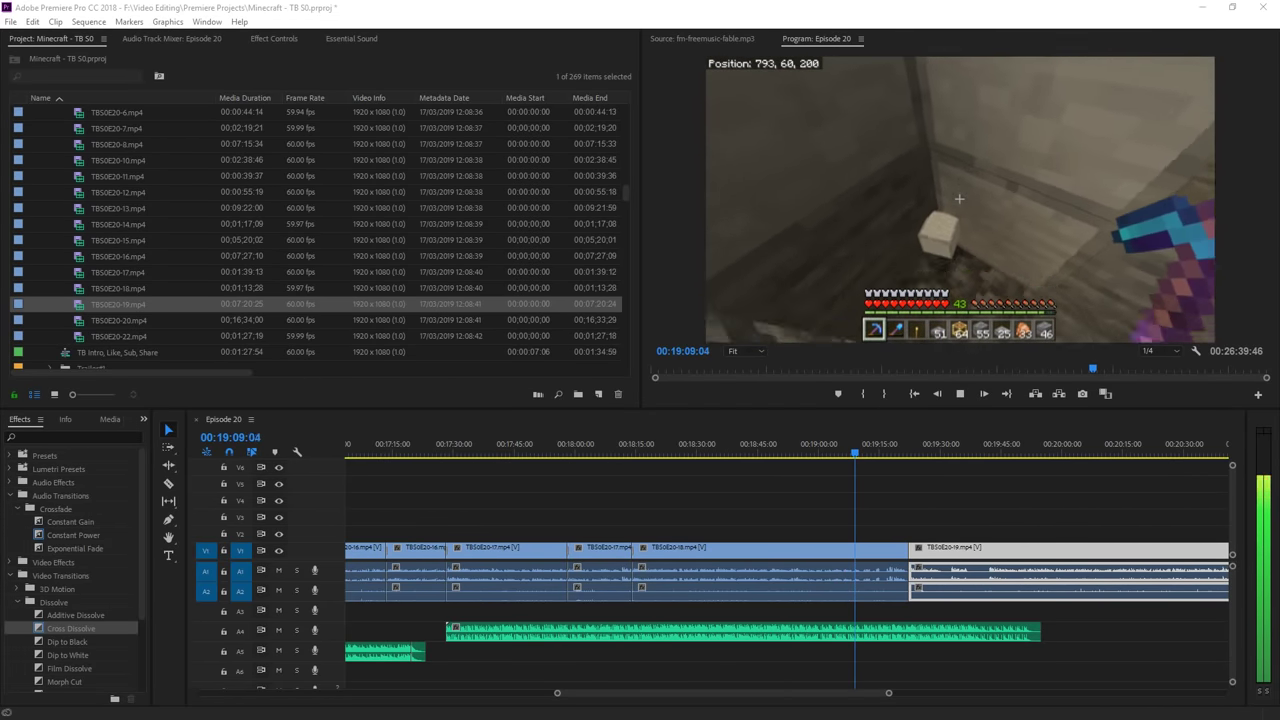
Cross-dissolve the join between TBS0E20-18 and TBS0E20-19 and play it back
left_click(840, 5)
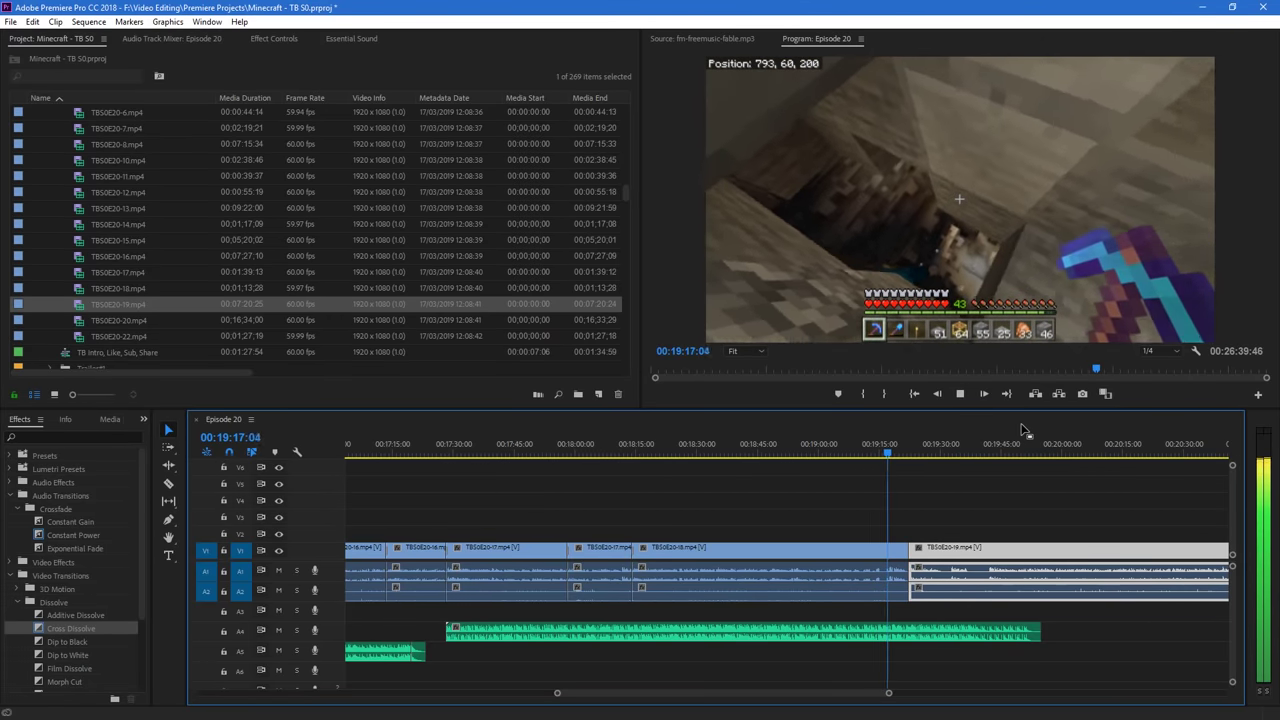
mouse_move(831, 697)
left_mouse_down()
mouse_move(871, 693)
mouse_move(817, 705)
left_mouse_up()
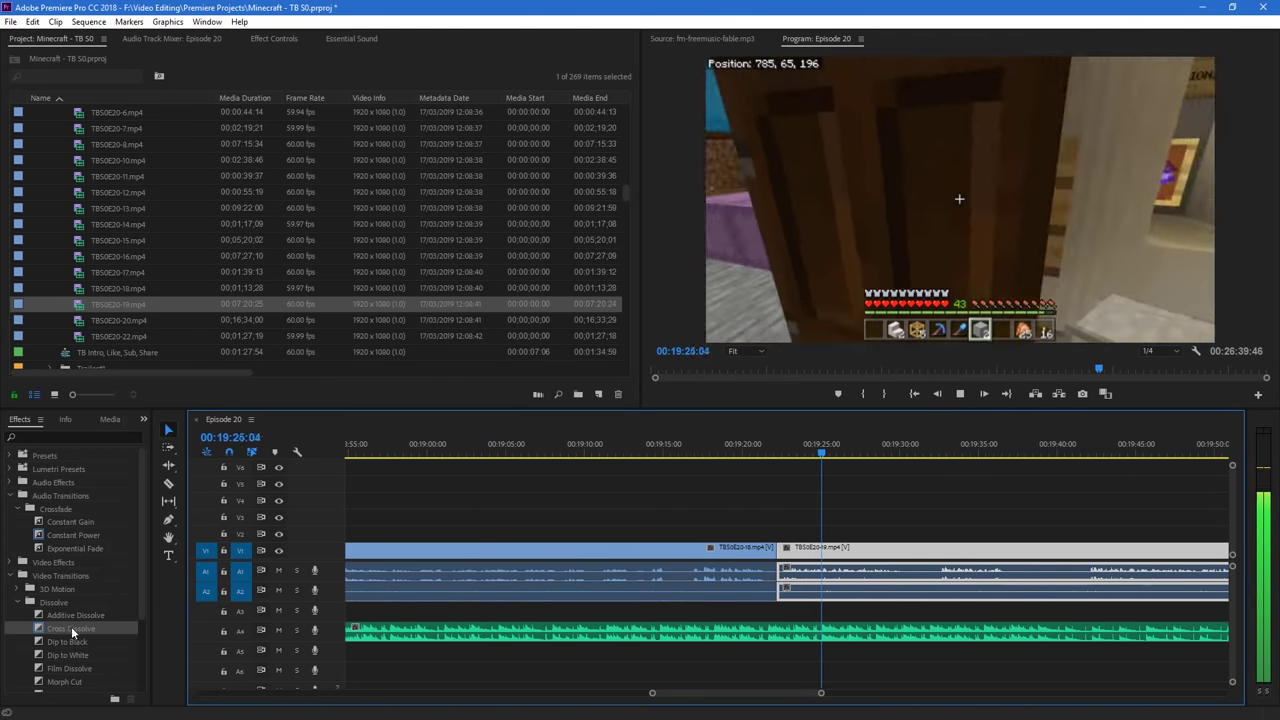
left_click_drag(70, 628, 776, 553)
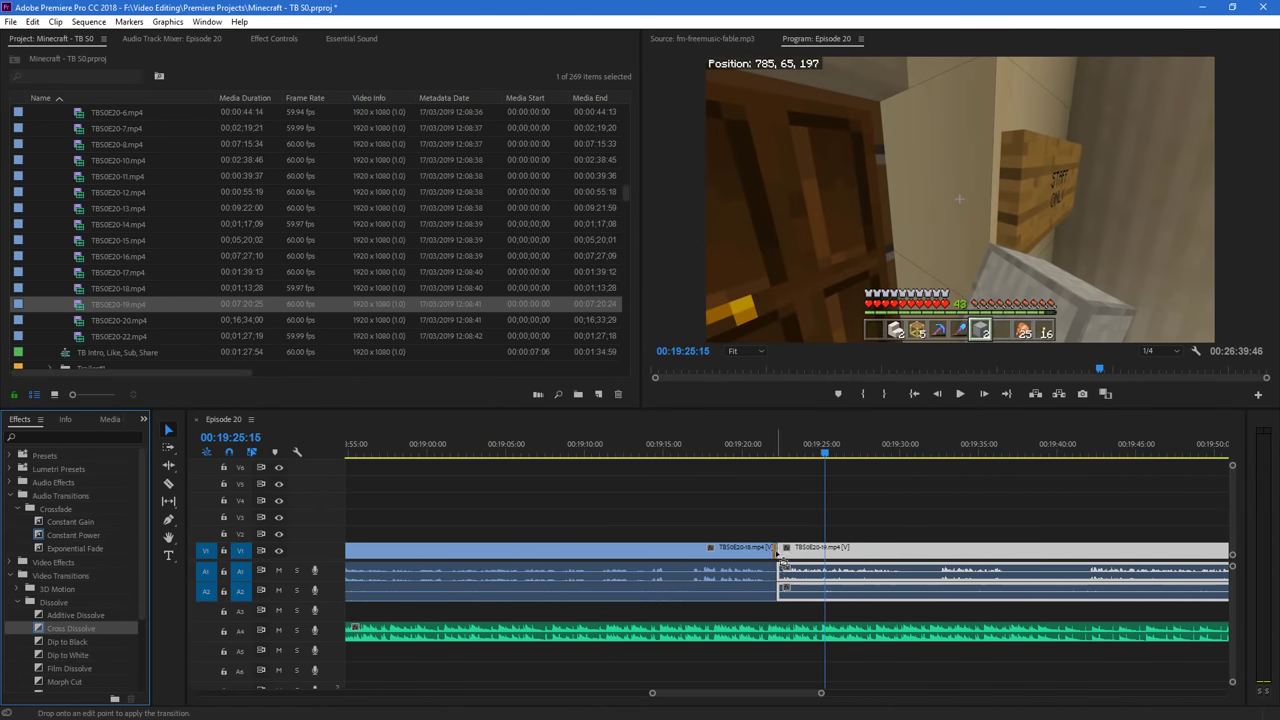
key("space")
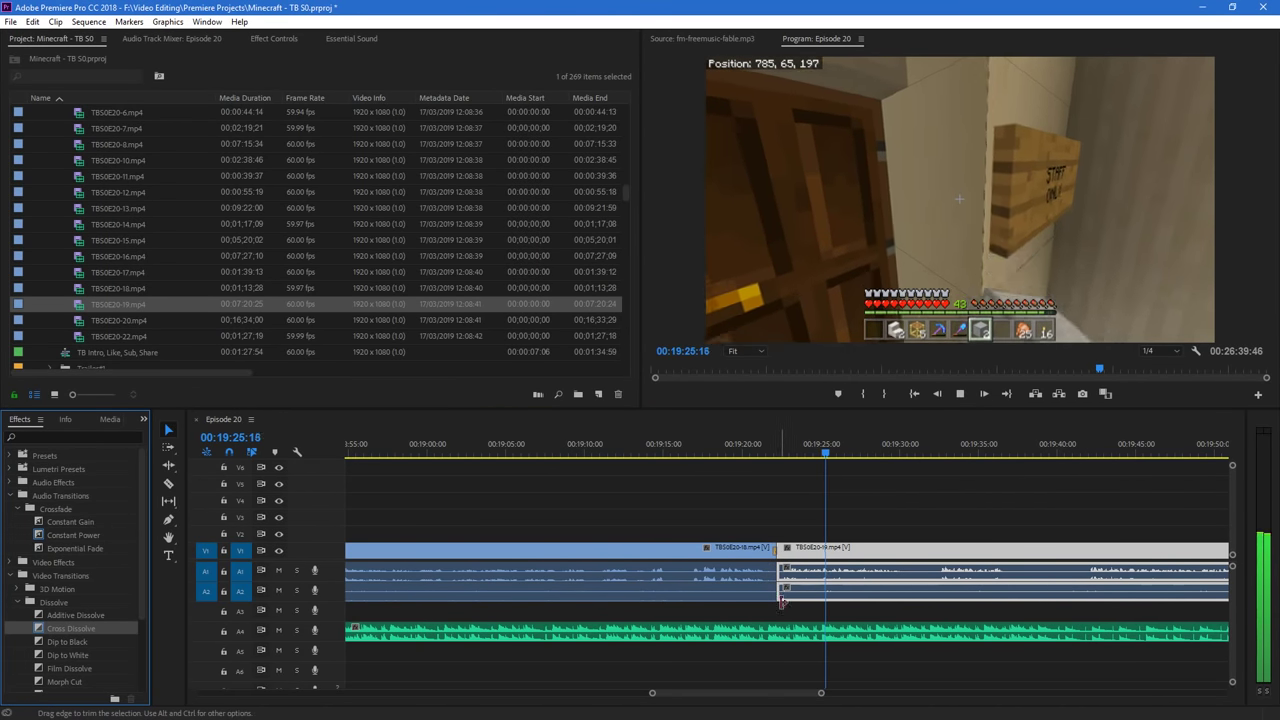
left_click_drag(782, 697, 791, 697)
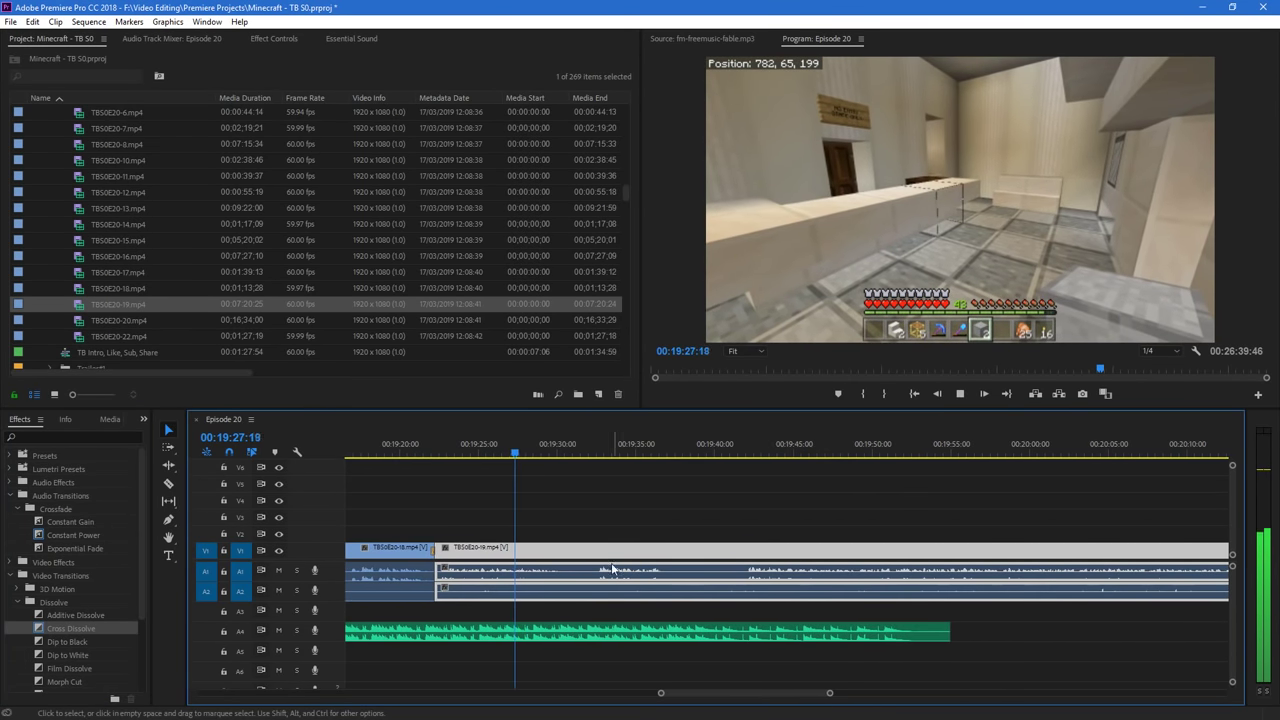
Split TBS0E20-19 near 00:19:32, close the gap, and cross-dissolve the new join
key("c")
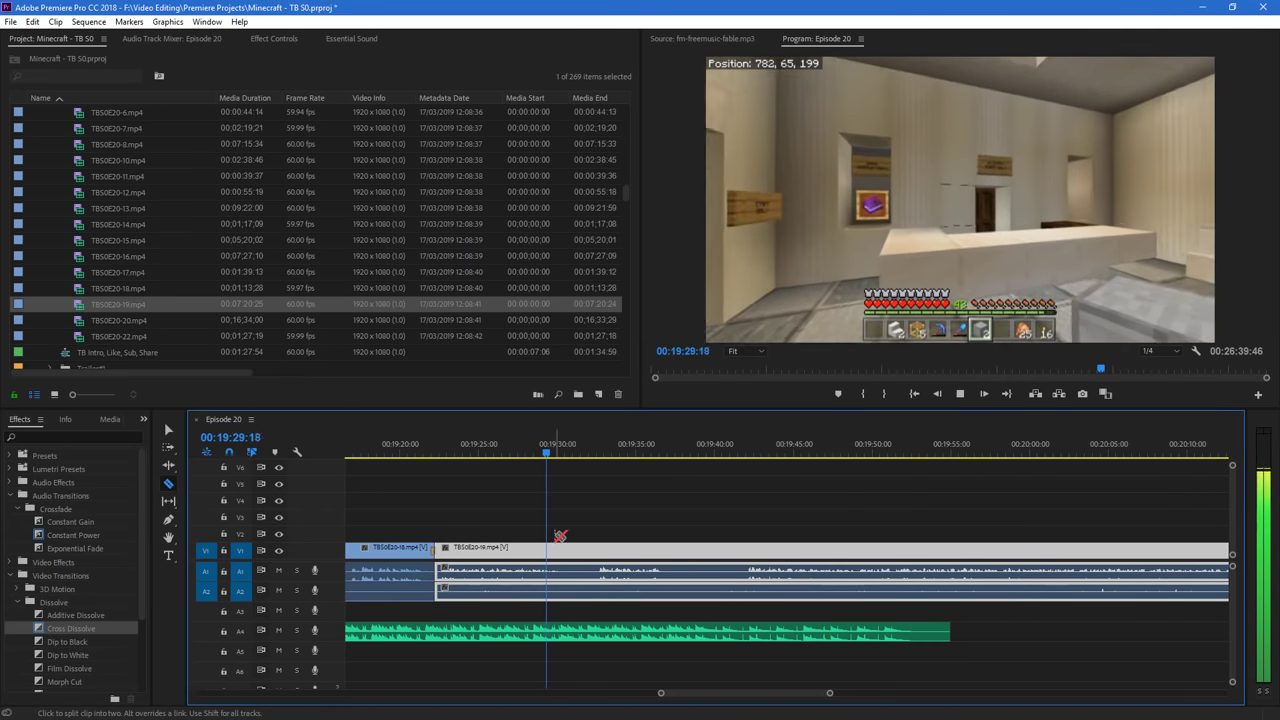
key("space")
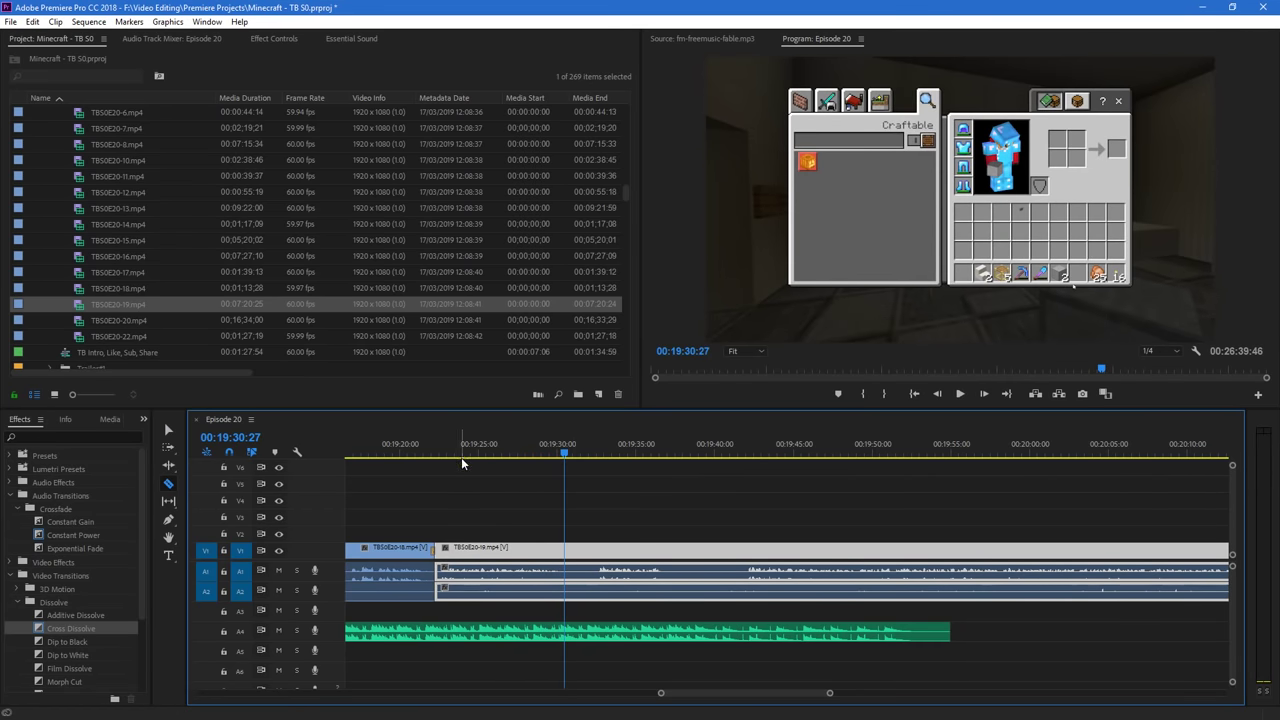
key("space")
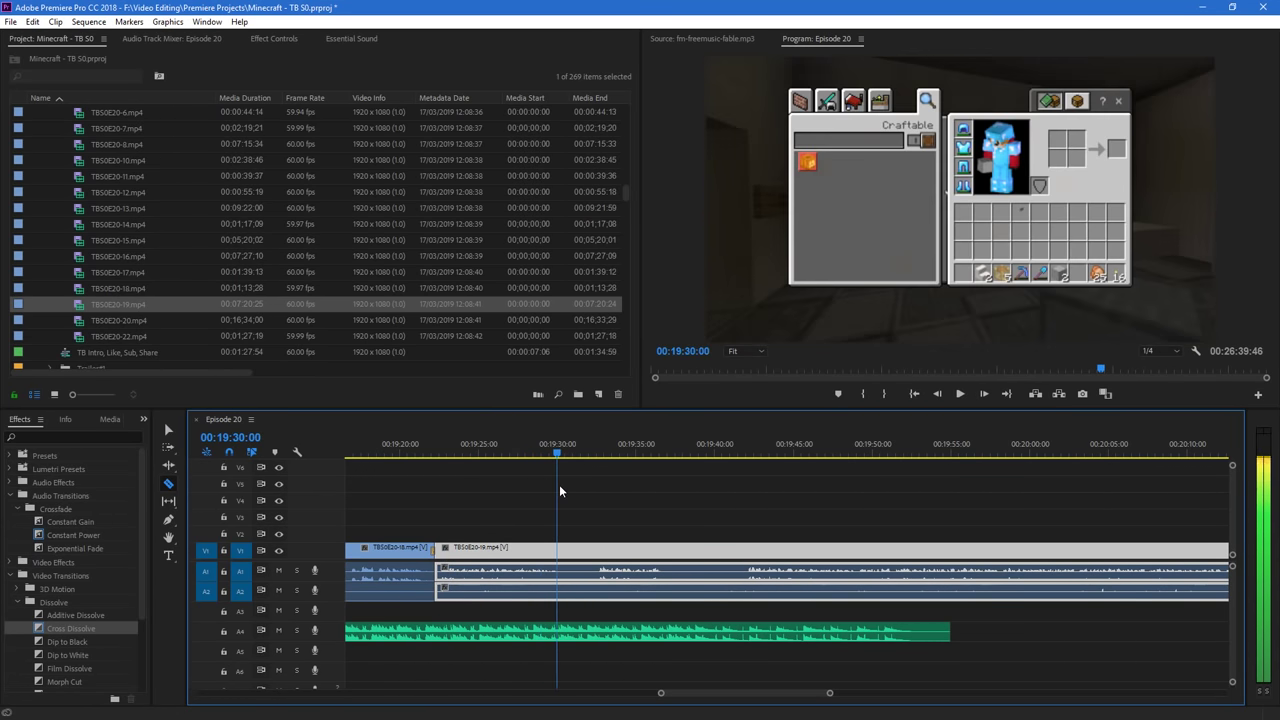
left_click(589, 449)
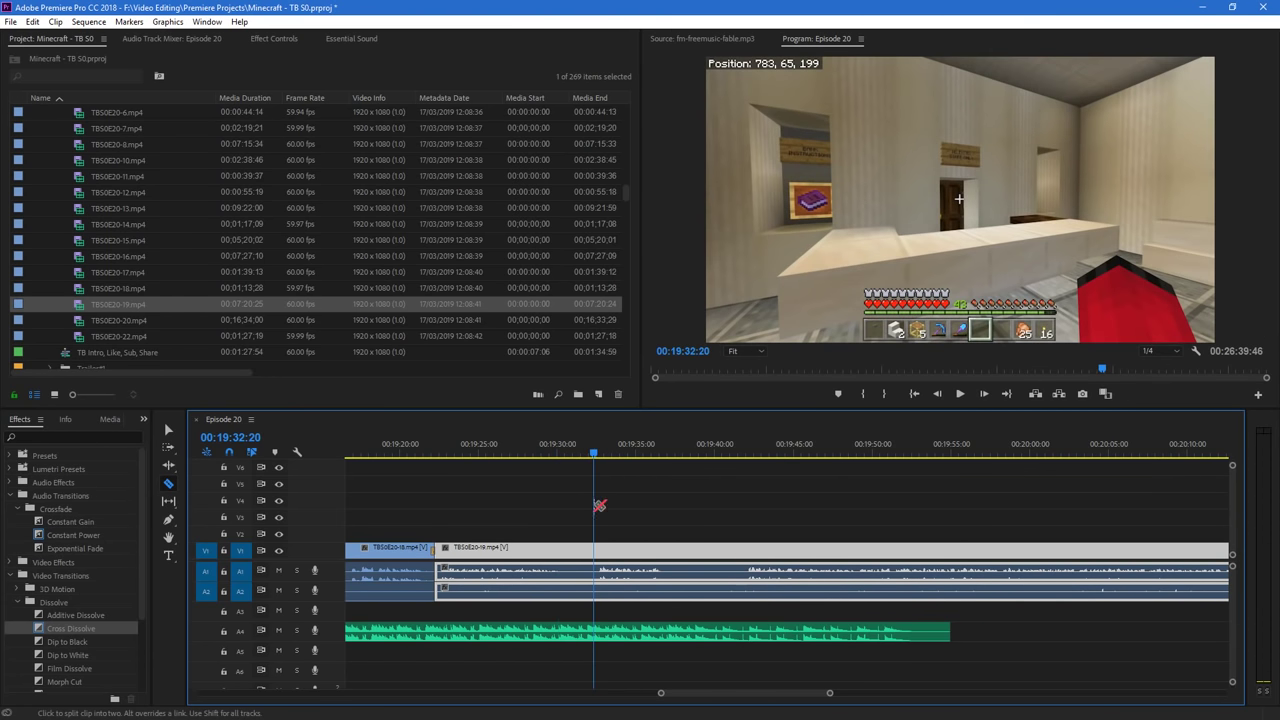
key("space")
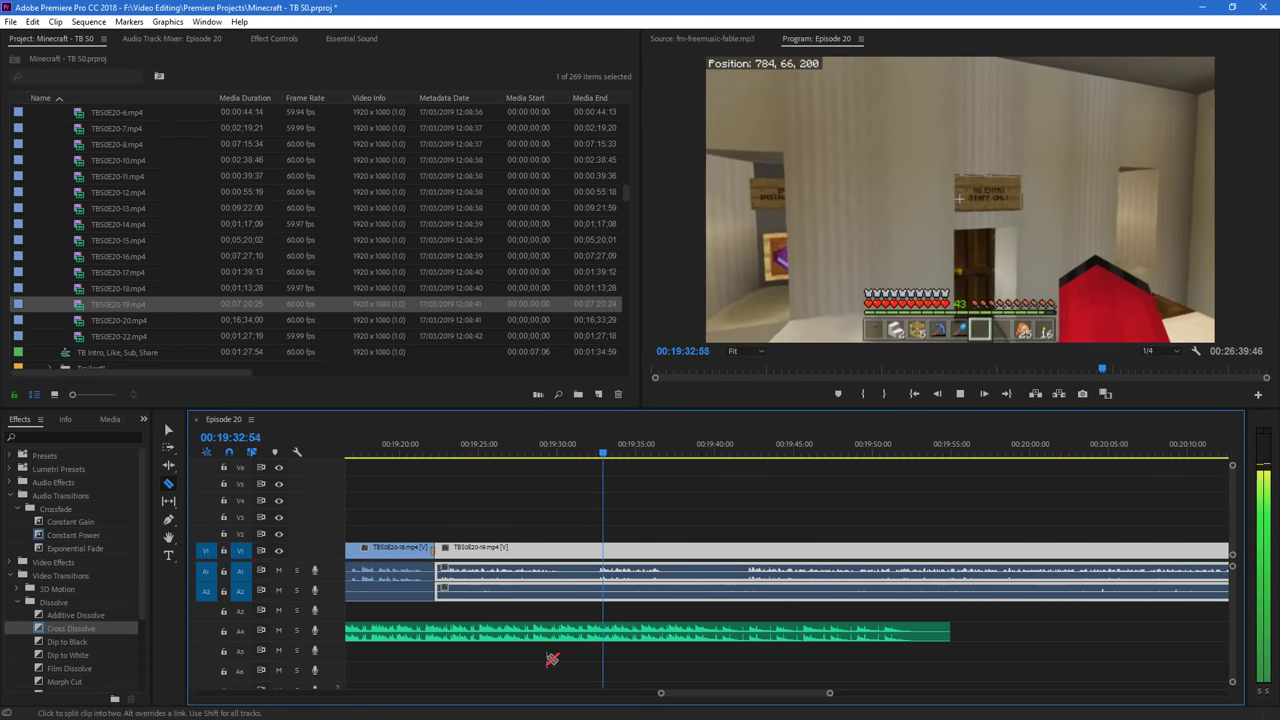
left_click(747, 553)
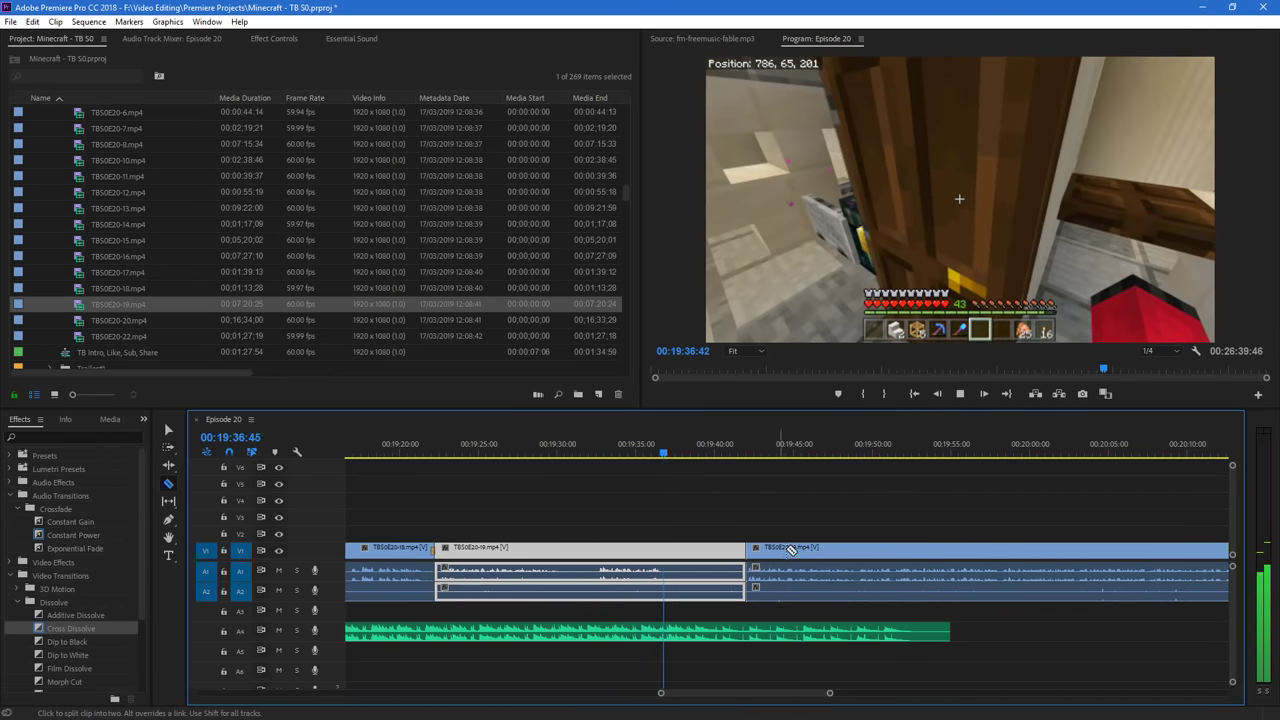
key("v")
left_click_drag(789, 562, 481, 567)
left_click_drag(42, 626, 436, 558)
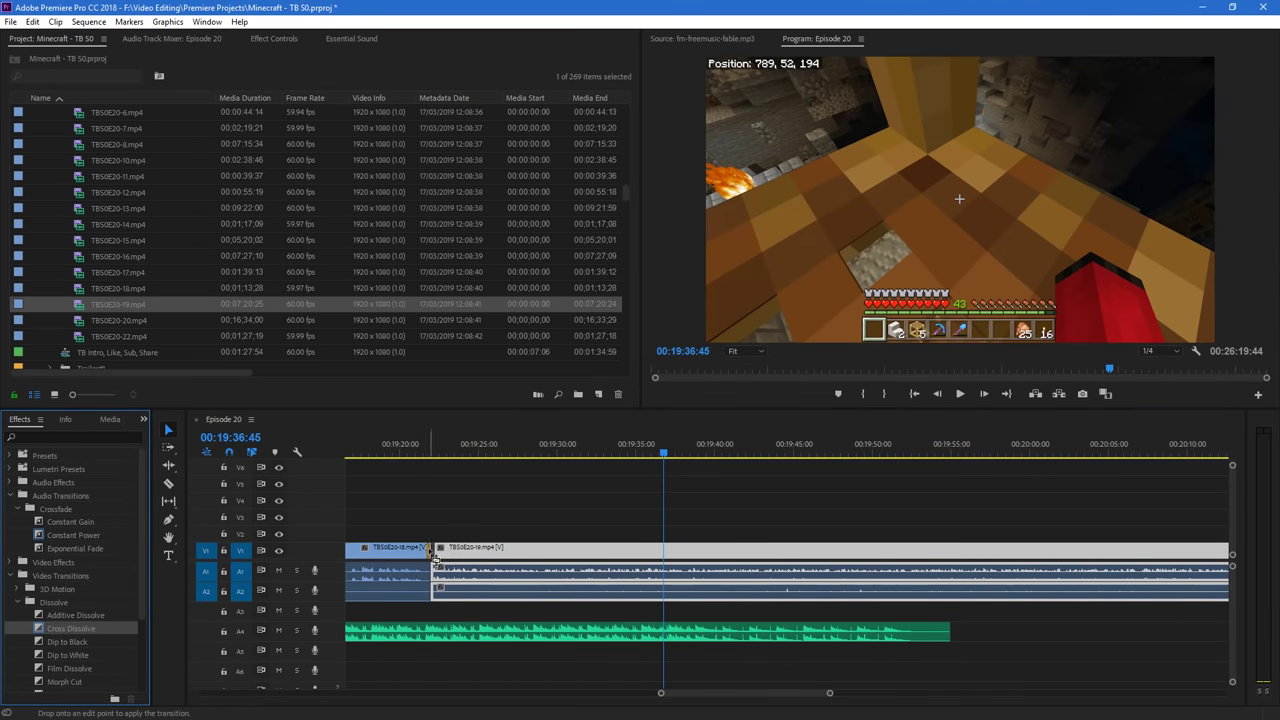
left_click(413, 450)
key("space")
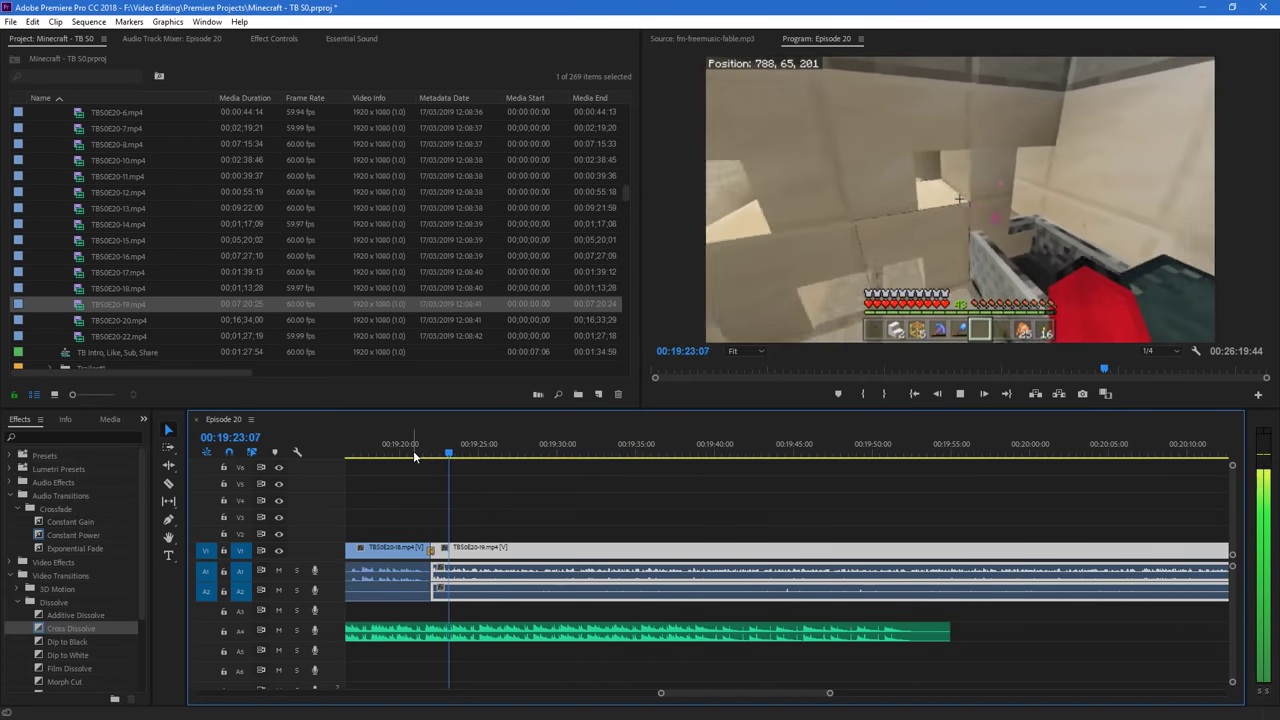
Cut another unwanted stretch out of TBS0E20-19 and slide the later piece left
left_click_drag(829, 693, 895, 719)
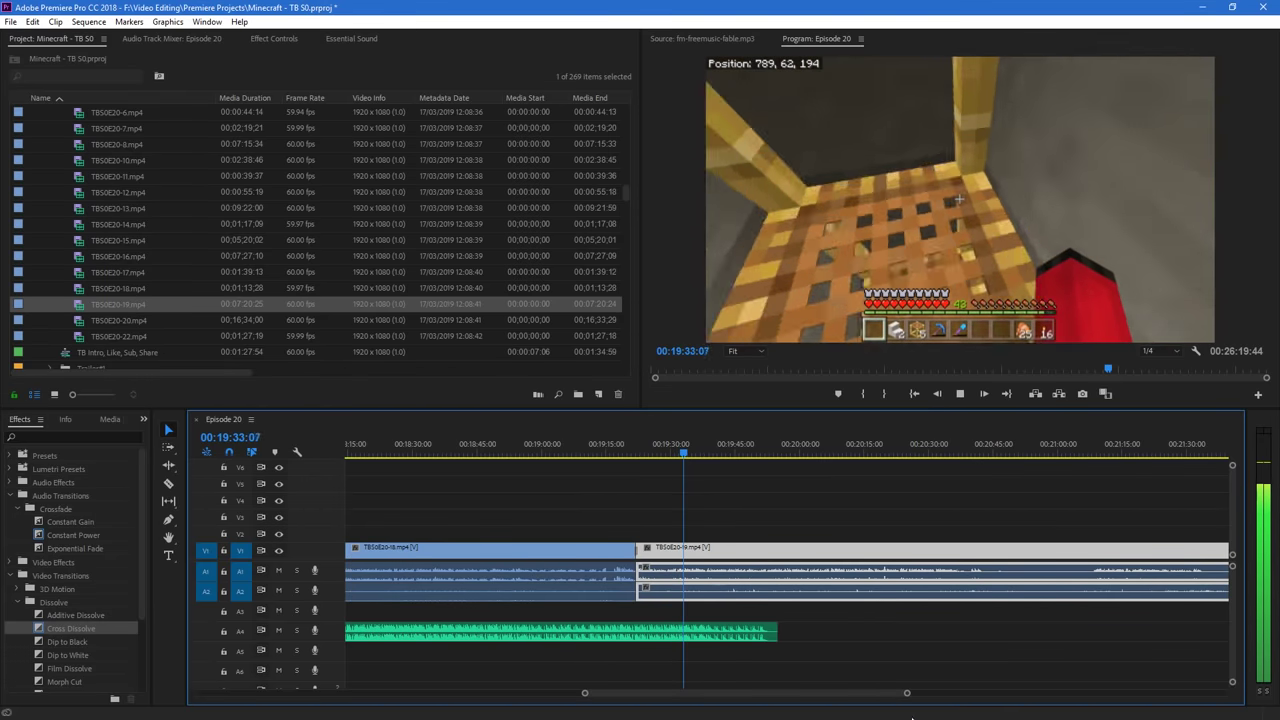
left_click_drag(857, 697, 871, 699)
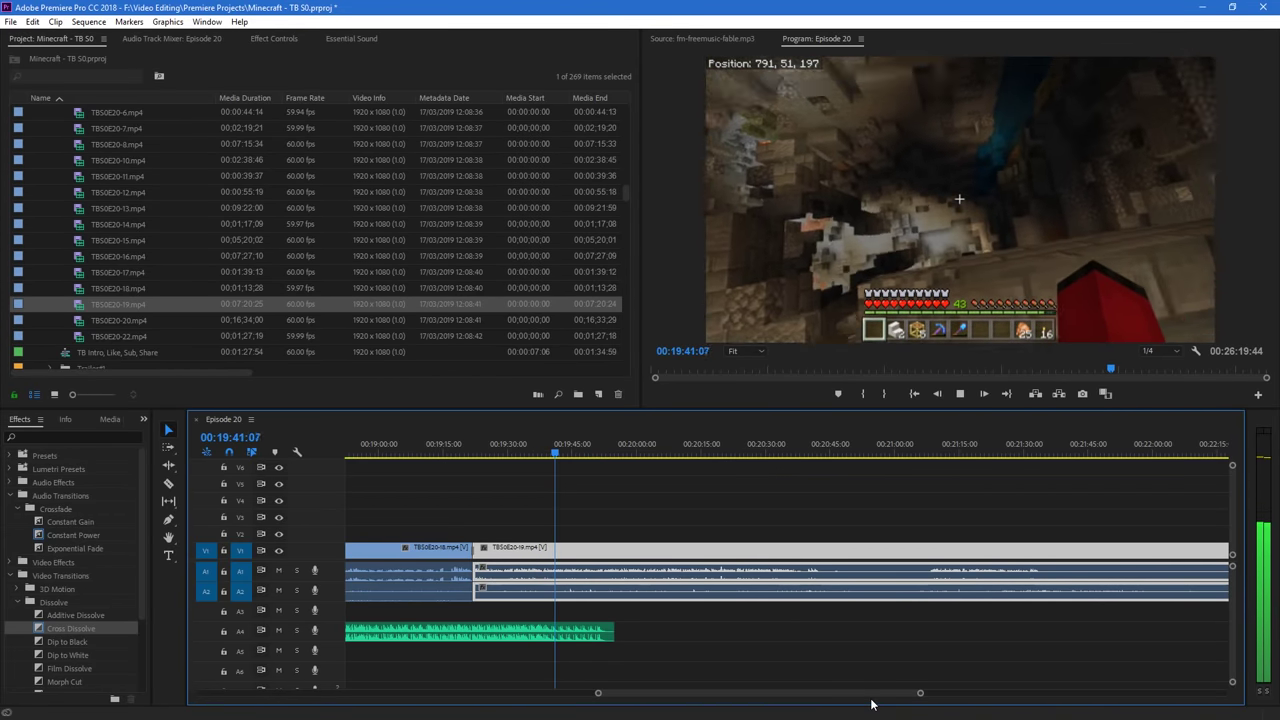
key("c")
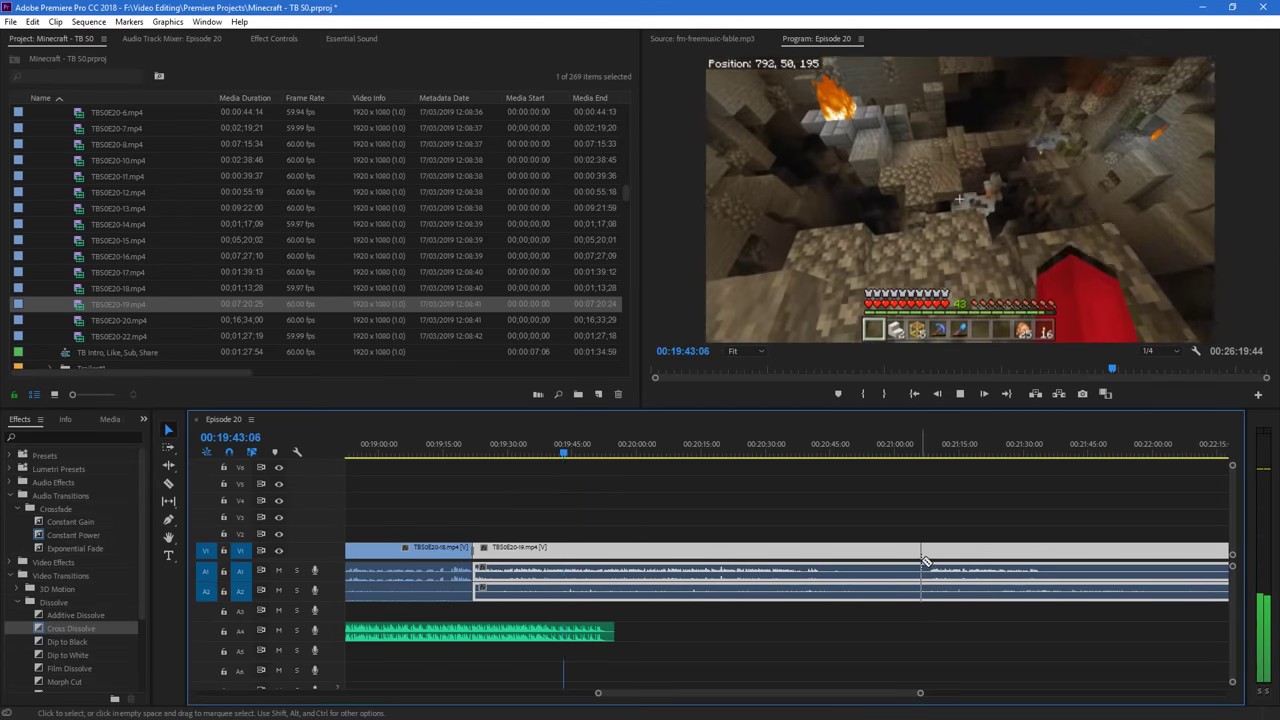
left_click(926, 552)
left_click(821, 554)
key("v")
left_click_drag(997, 557, 886, 560)
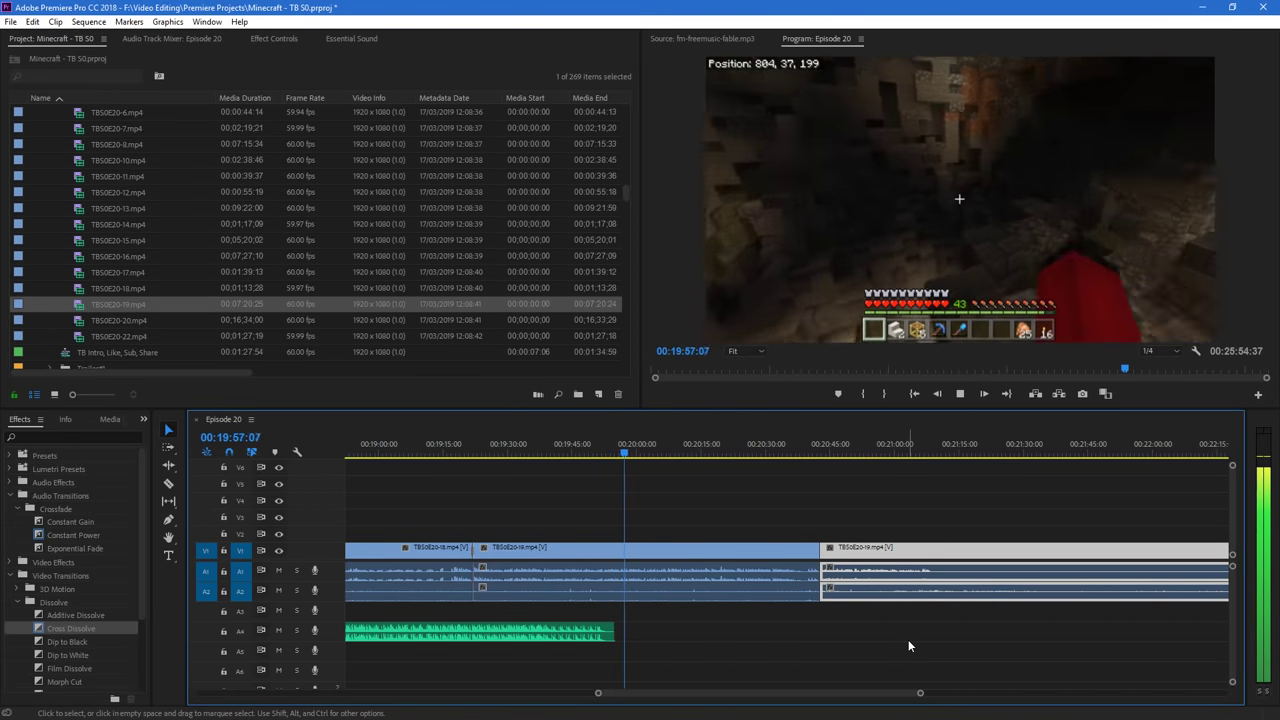
Remove a stretch from the last clip and close the gap, zooming in around 00:20:00
scroll(940, 693, "down", 4)
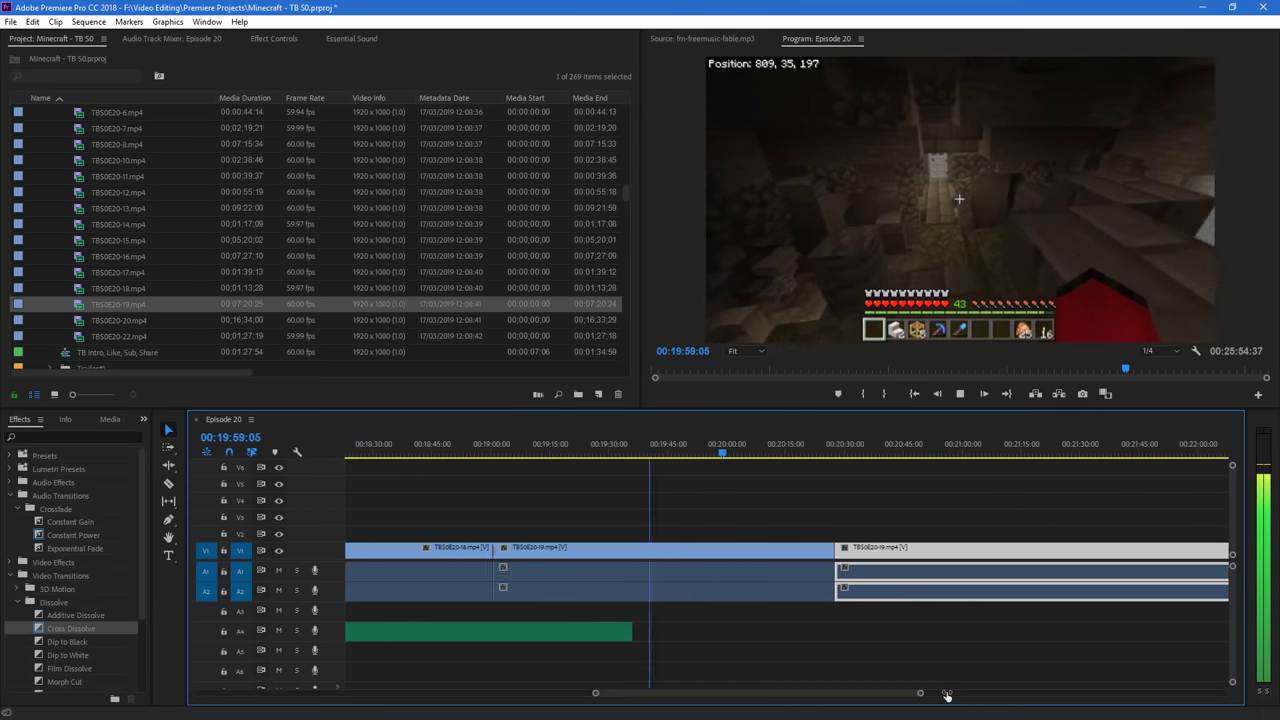
key("c")
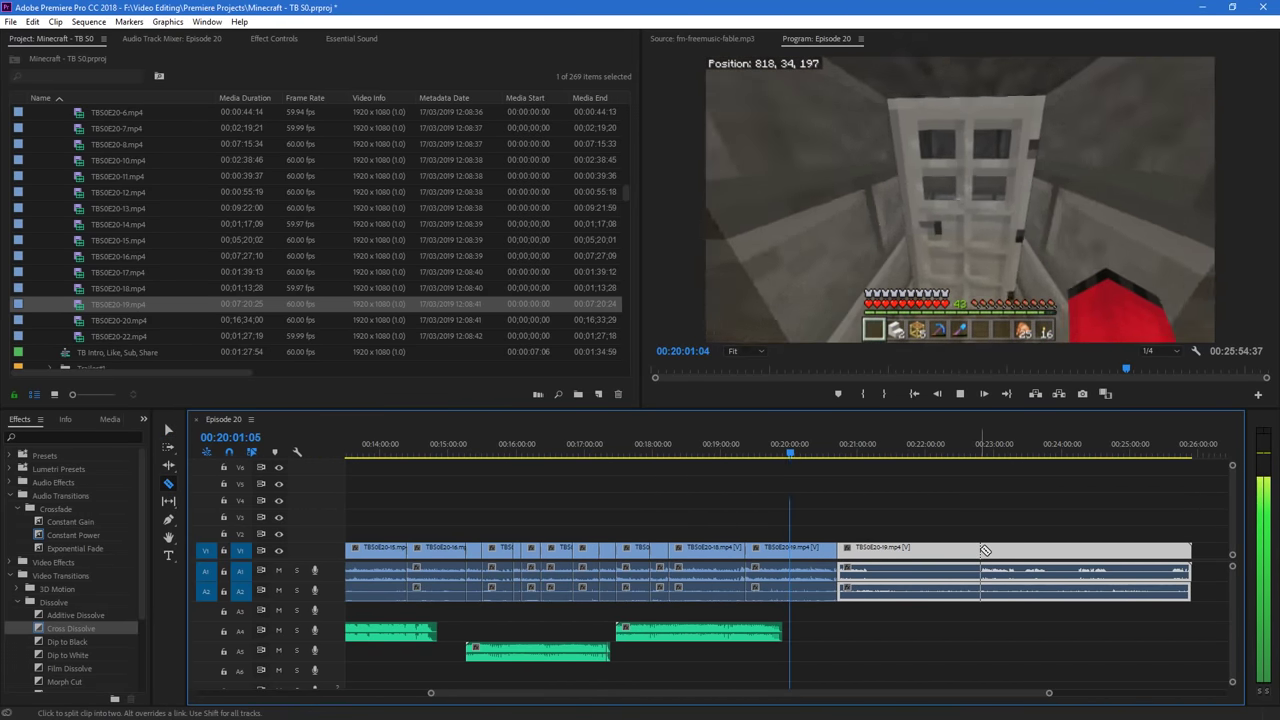
left_click(982, 549)
left_click(869, 550)
key("v")
left_click_drag(1030, 556, 920, 568)
left_click_drag(1050, 695, 844, 695)
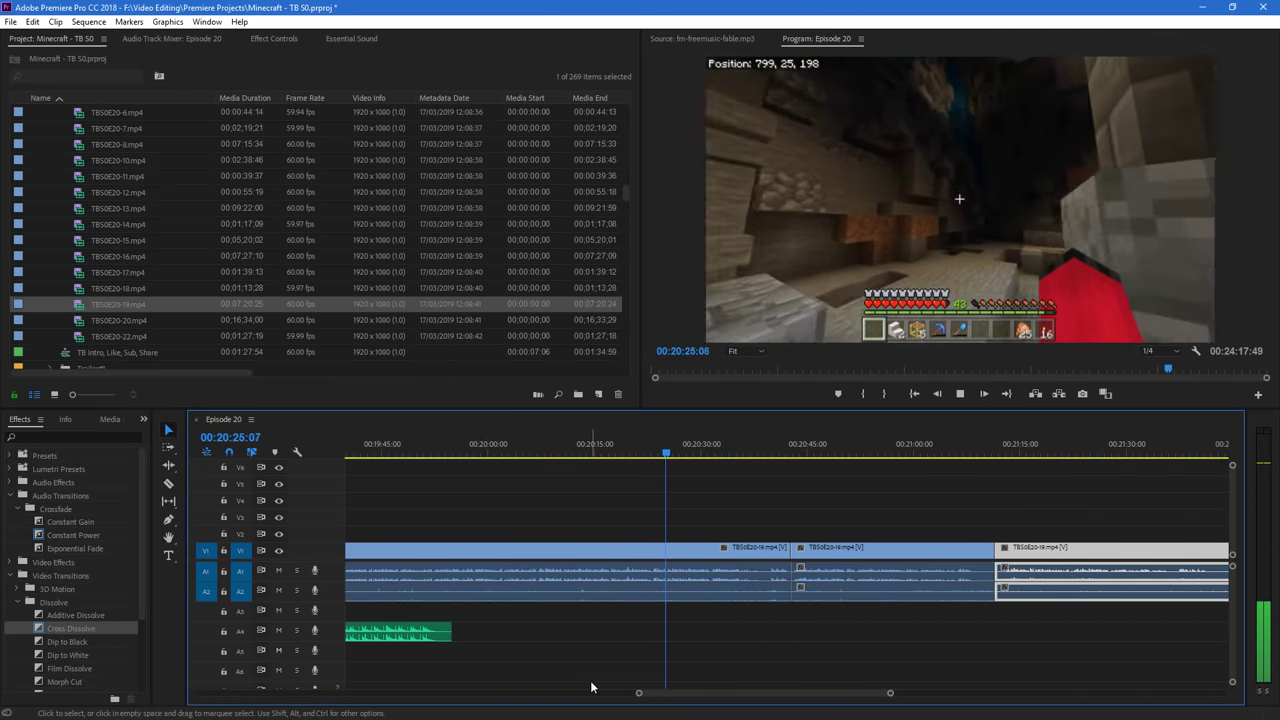
Split the clip near 00:20:40 and move the following clip over the short piece
left_click_drag(891, 694, 836, 694)
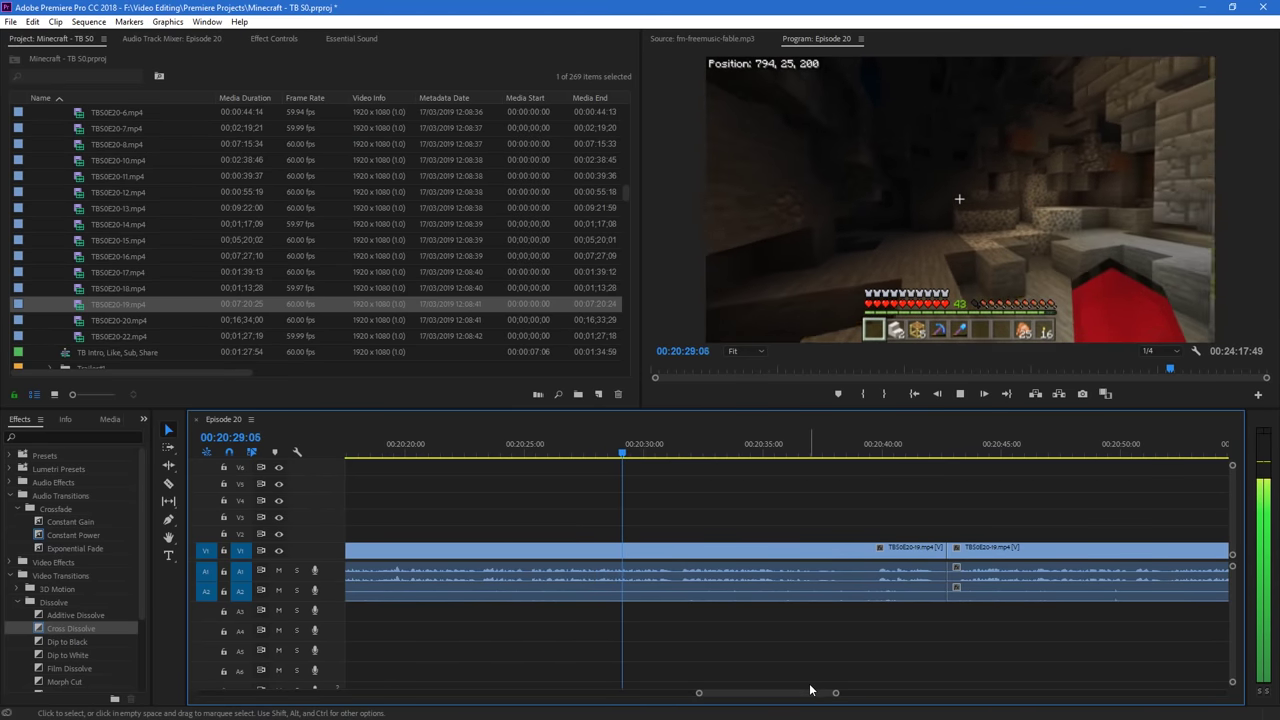
key("c")
left_click(843, 552)
key("v")
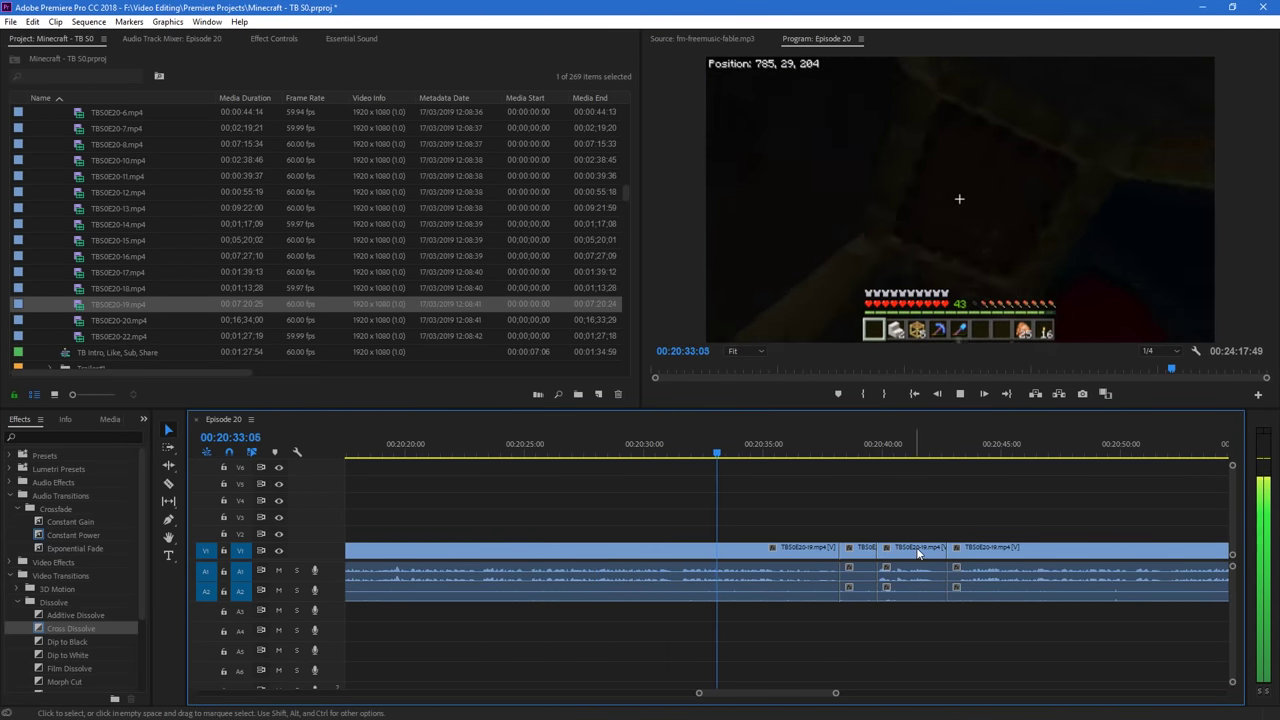
left_click_drag(917, 550, 880, 550)
Close the remaining gap and add a Cross Dissolve at the new join, scrubbing to preview
left_click_drag(836, 693, 824, 694)
left_click_drag(792, 694, 797, 694)
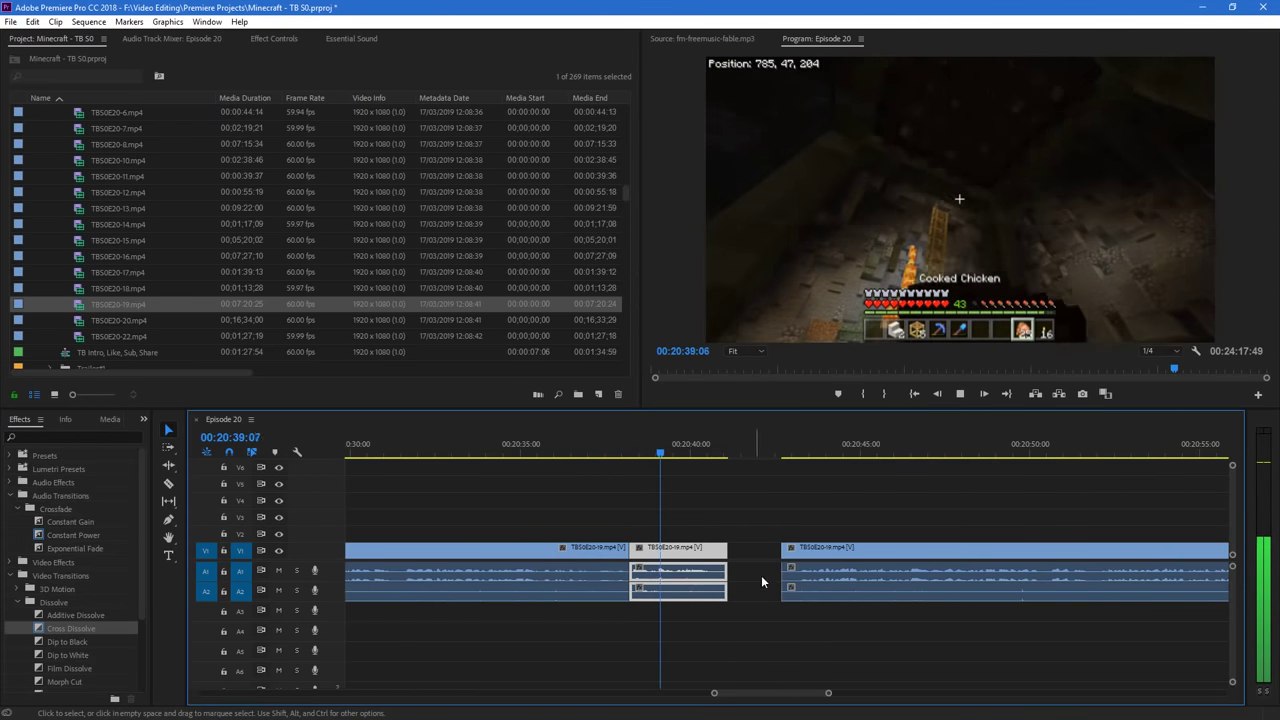
key("space")
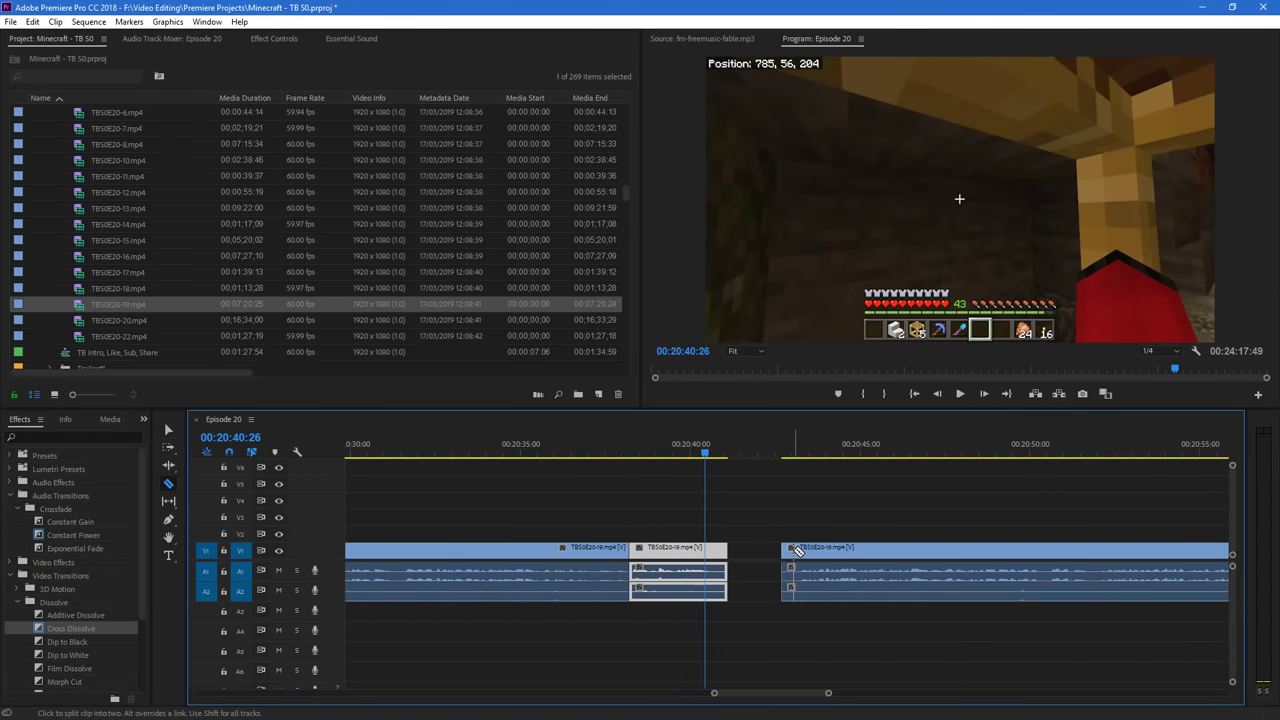
left_click_drag(813, 552, 670, 563)
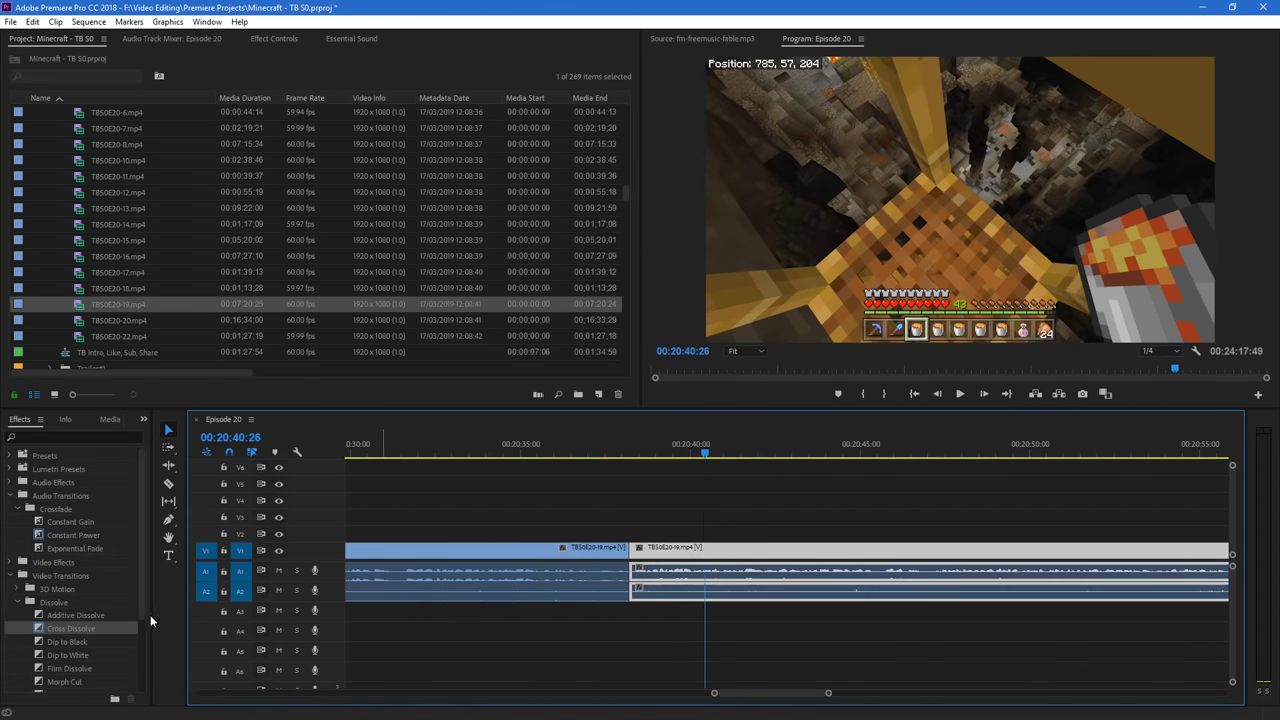
left_click_drag(85, 628, 152, 631)
left_click_drag(628, 552, 628, 552)
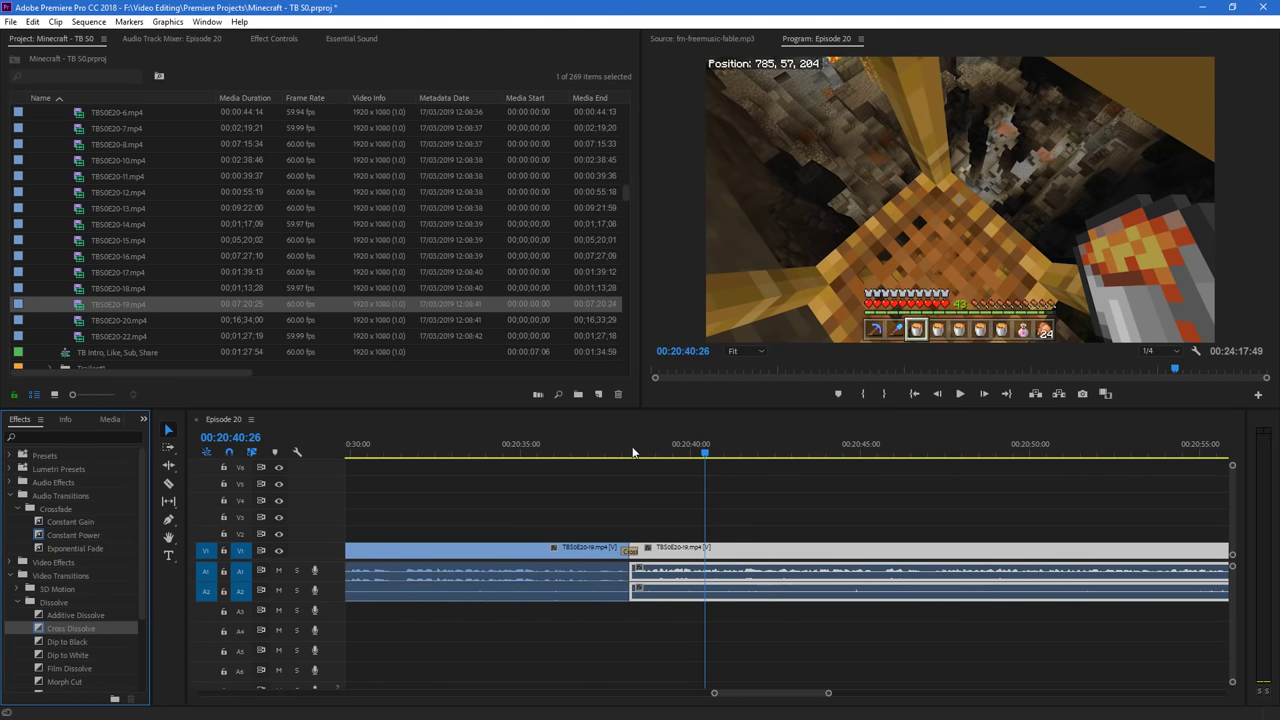
mouse_move(634, 451)
left_mouse_down()
mouse_move(774, 464)
mouse_move(612, 464)
left_mouse_up()
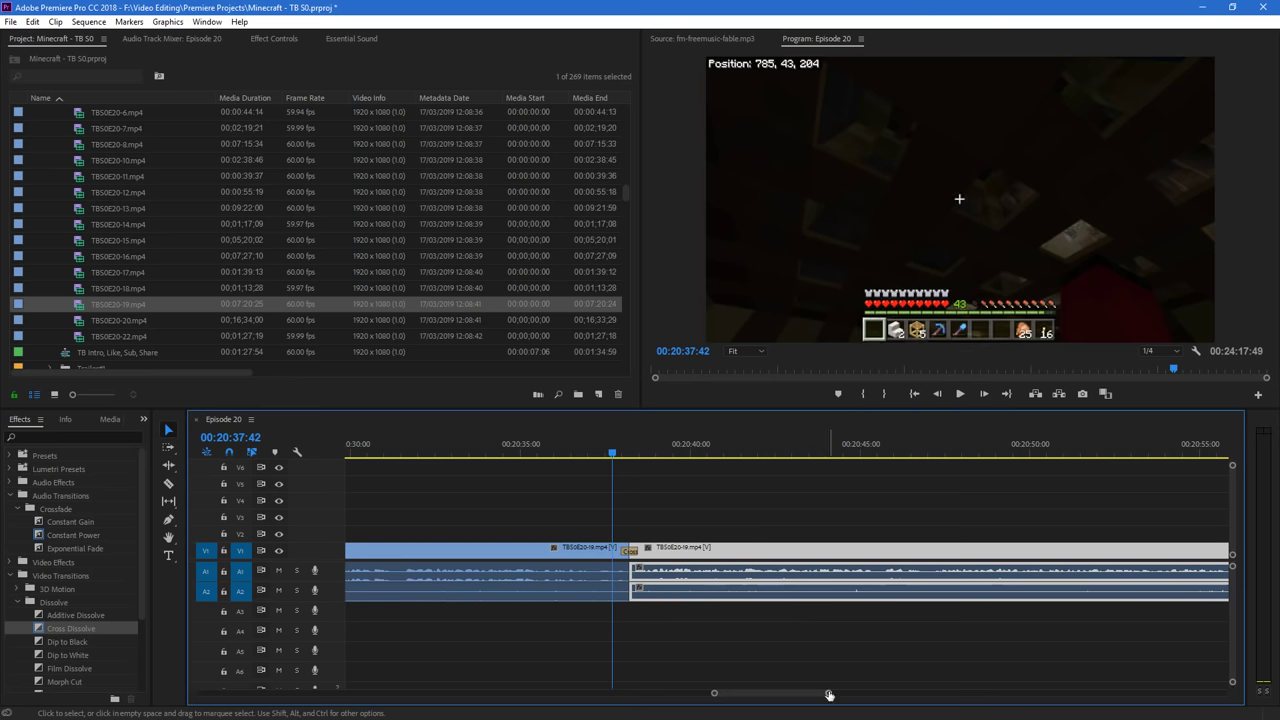
mouse_move(828, 693)
left_mouse_down()
mouse_move(950, 705)
mouse_move(928, 714)
mouse_move(960, 706)
left_mouse_up()
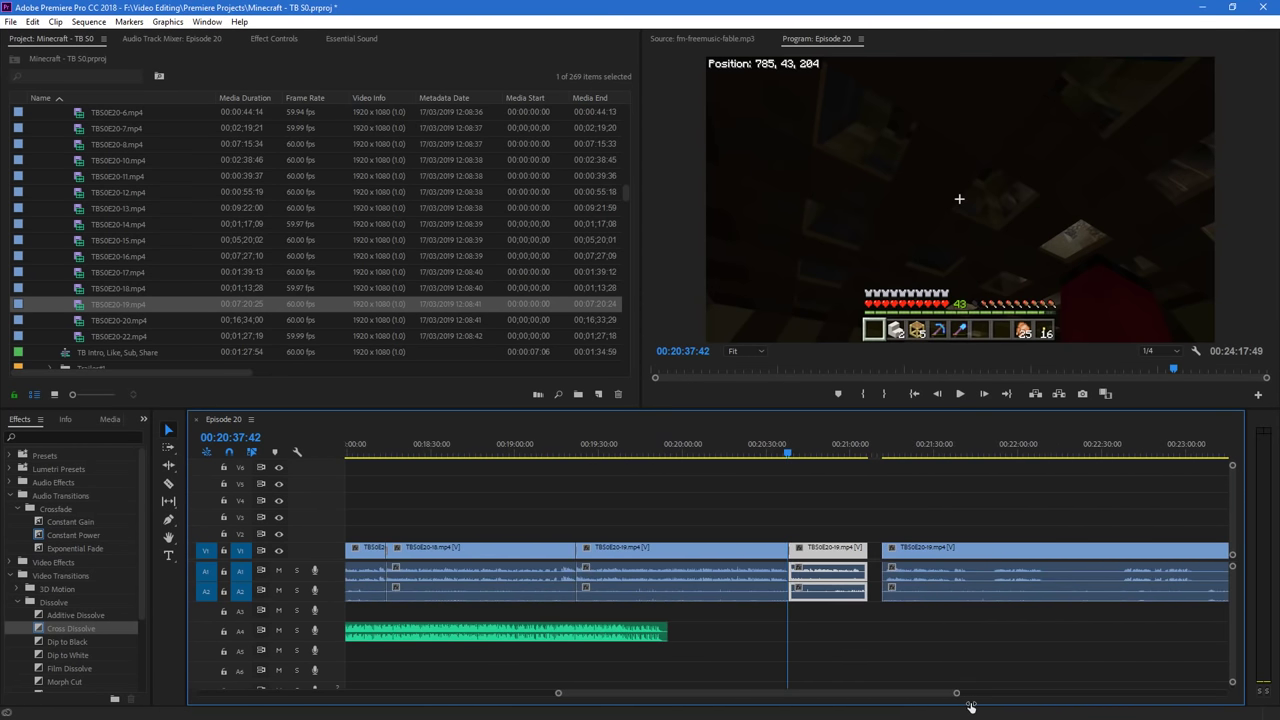
Save the Premiere Pro project with Ctrl+S
scroll(219, 289, "down", 2)
scroll(220, 290, "down", 8)
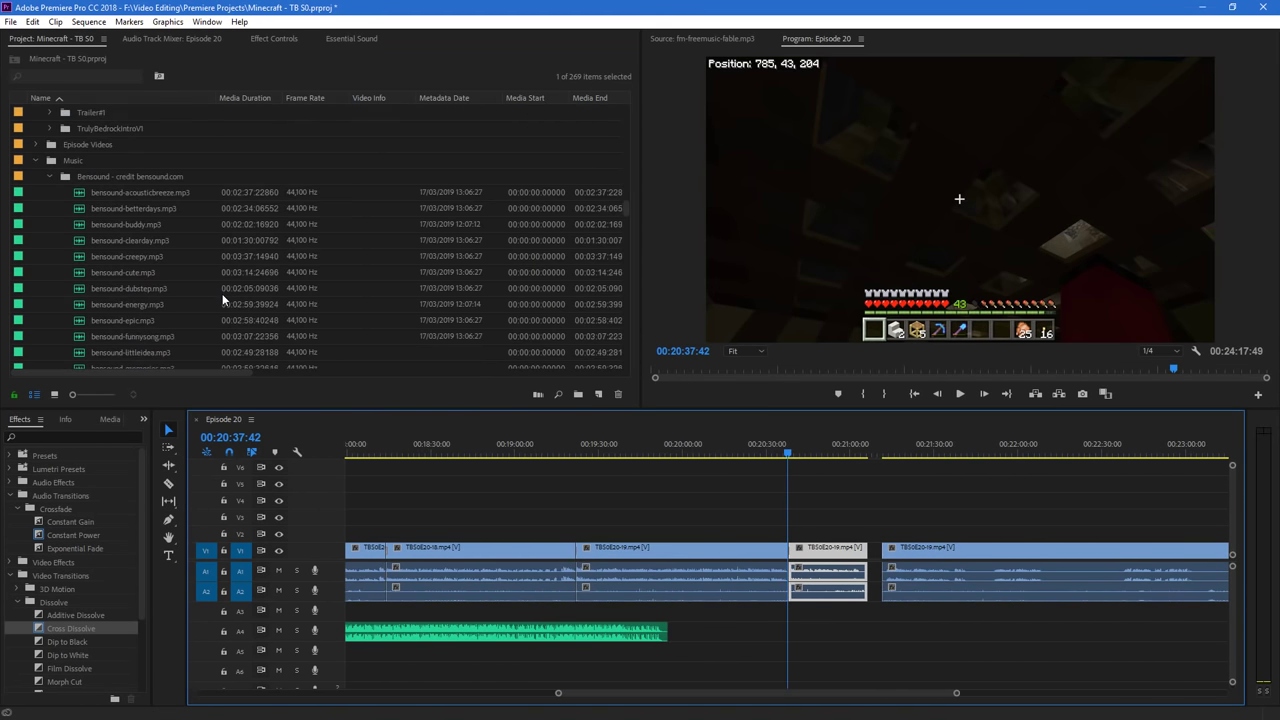
key("ctrl+s")
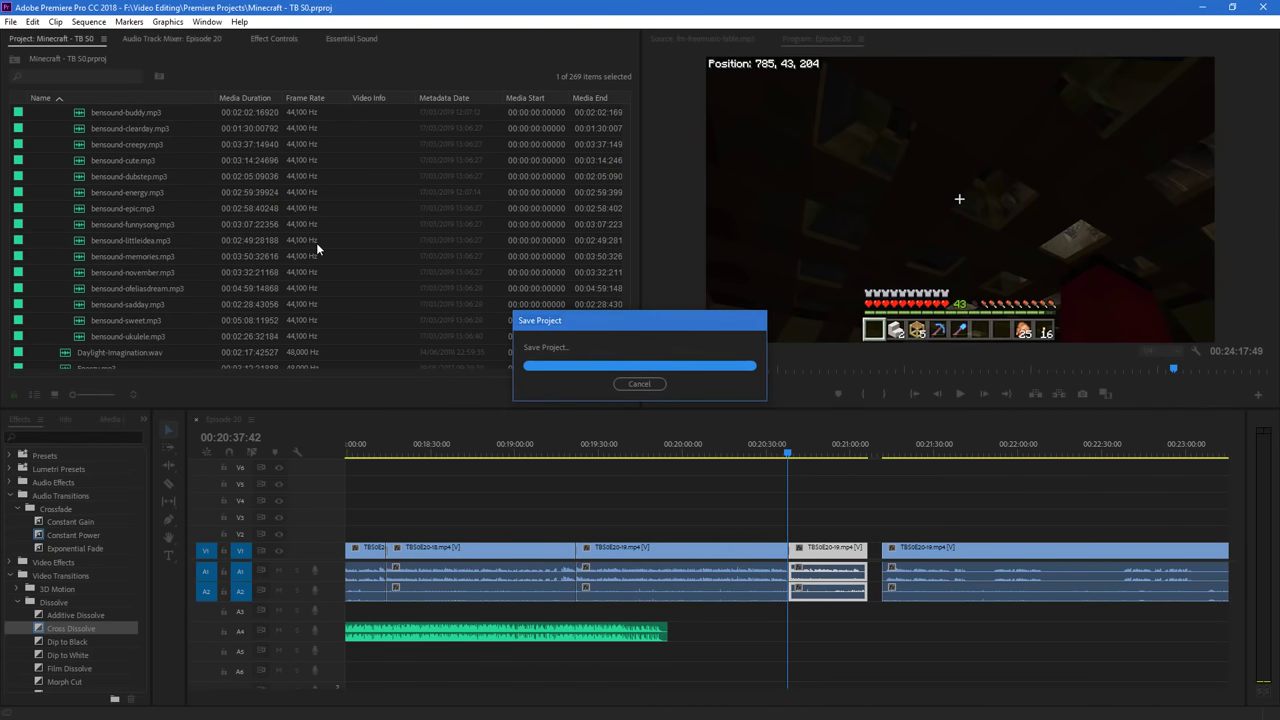
Scroll through the Project panel's music folders to locate The_Framework.mp3
scroll(286, 234, "down", 5)
scroll(88, 236, "down", 10)
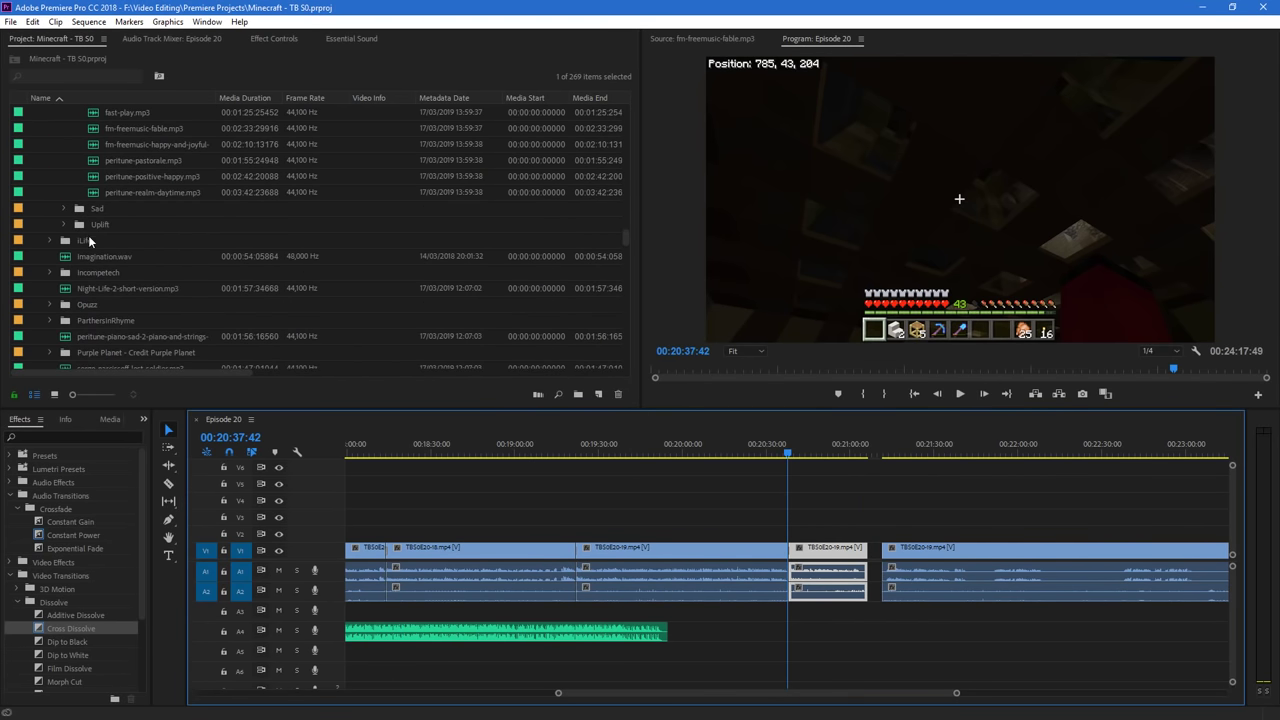
scroll(84, 235, "down", 10)
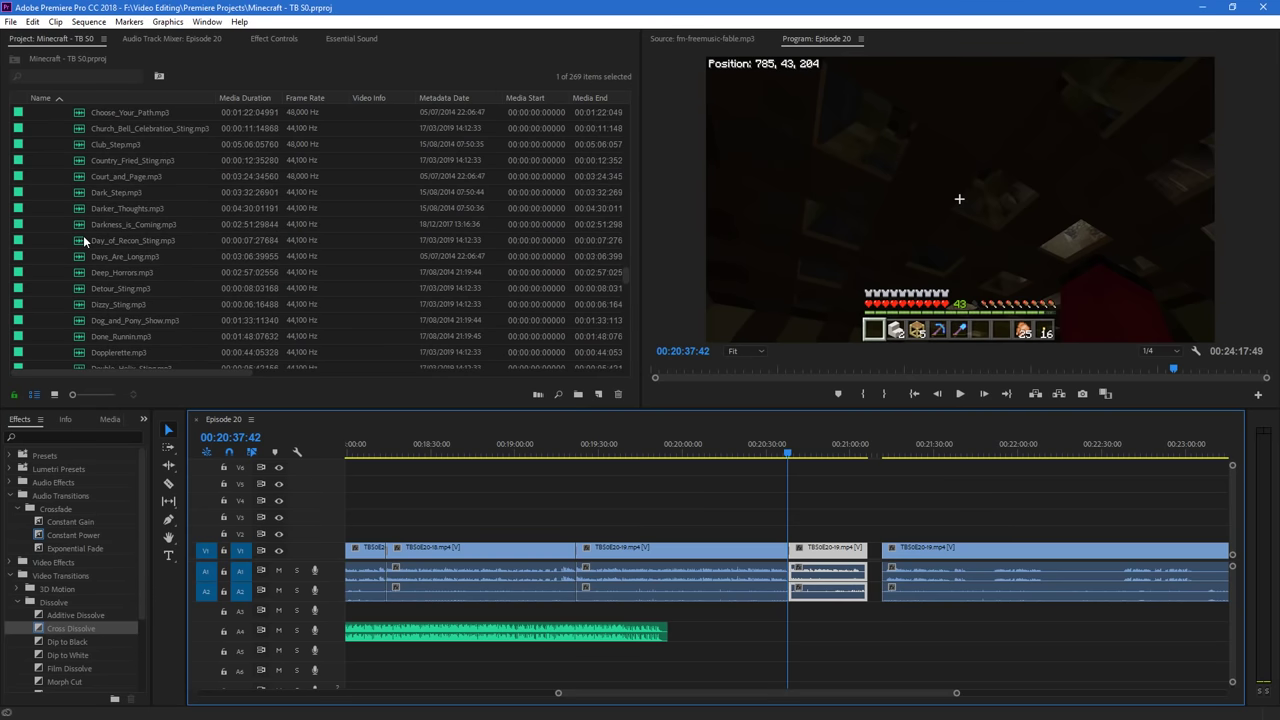
scroll(83, 237, "down", 4)
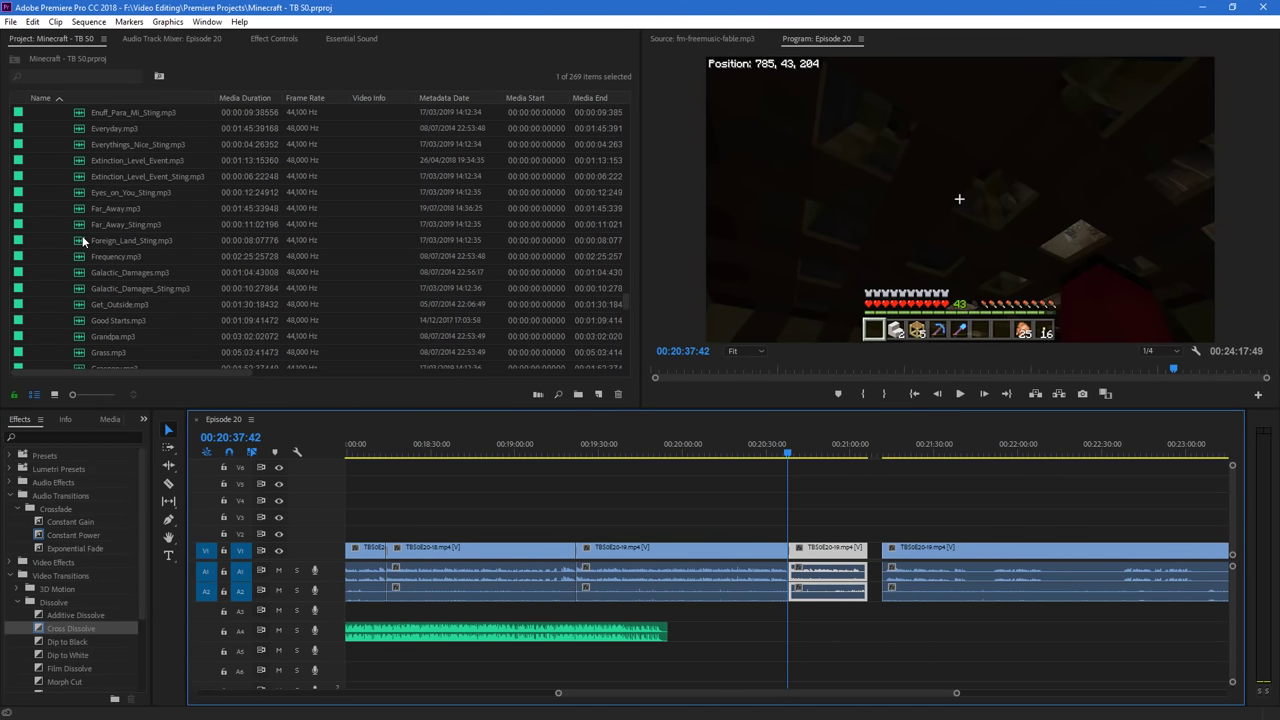
scroll(82, 245, "down", 3)
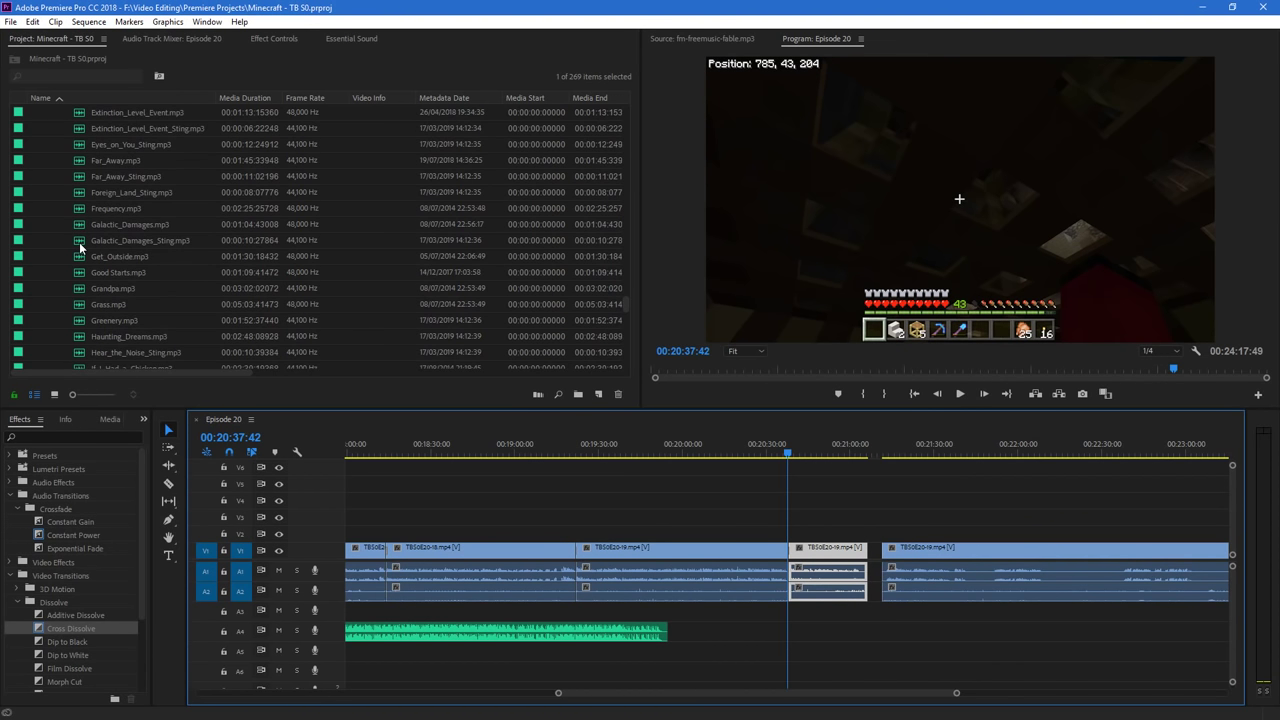
scroll(80, 248, "down", 3)
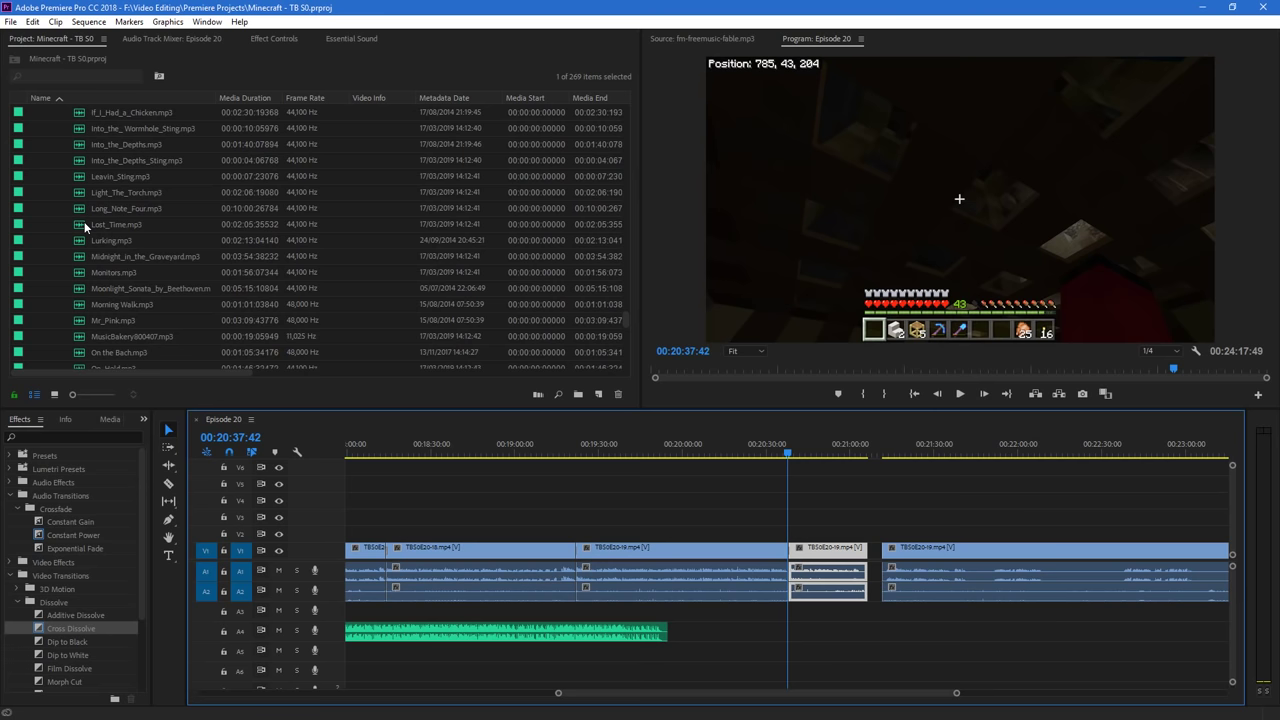
scroll(82, 265, "down", 2)
scroll(80, 270, "down", 4)
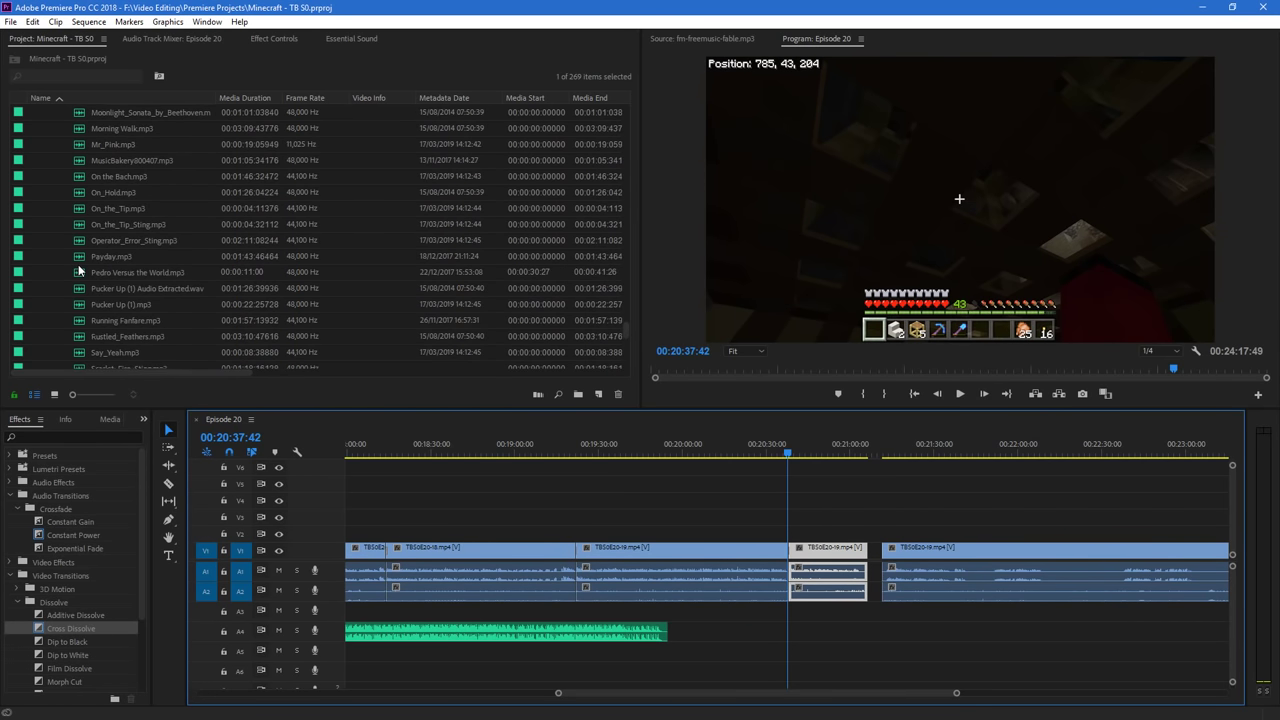
scroll(75, 234, "down", 4)
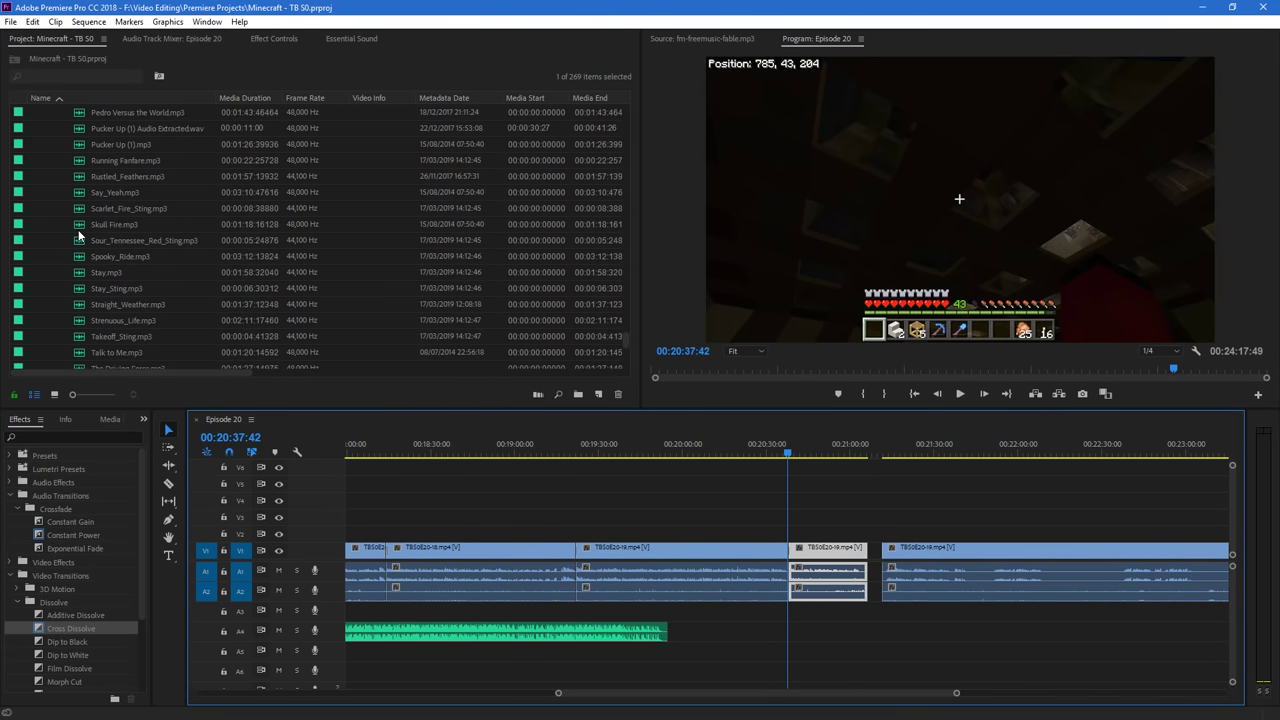
scroll(78, 236, "down", 5)
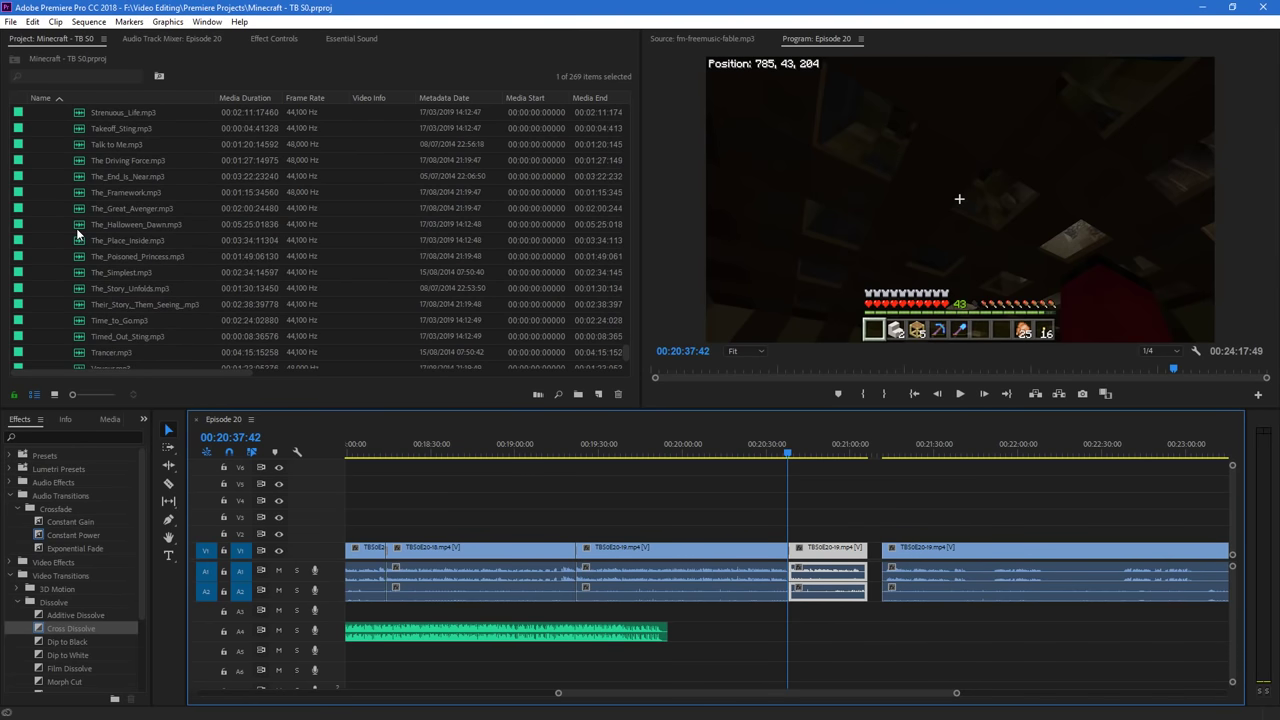
scroll(78, 298, "up", 2)
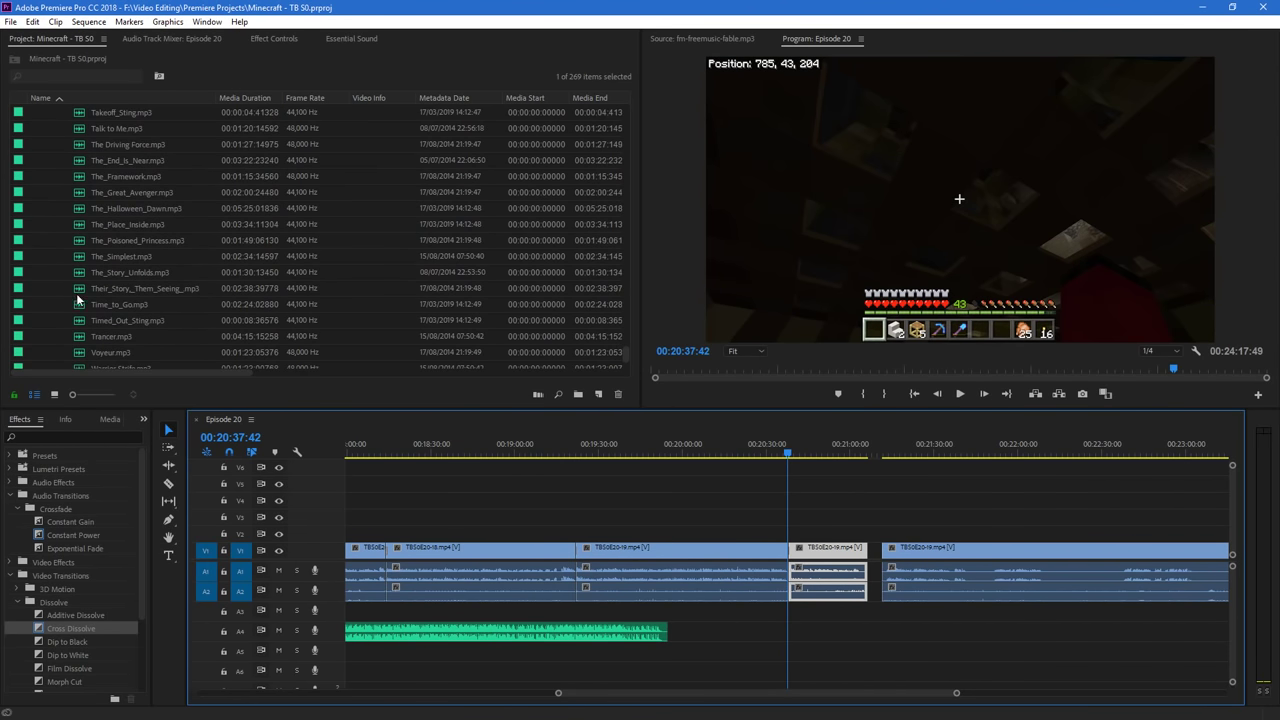
Load The_Framework.mp3 into the Source monitor and preview it
double_click(79, 177)
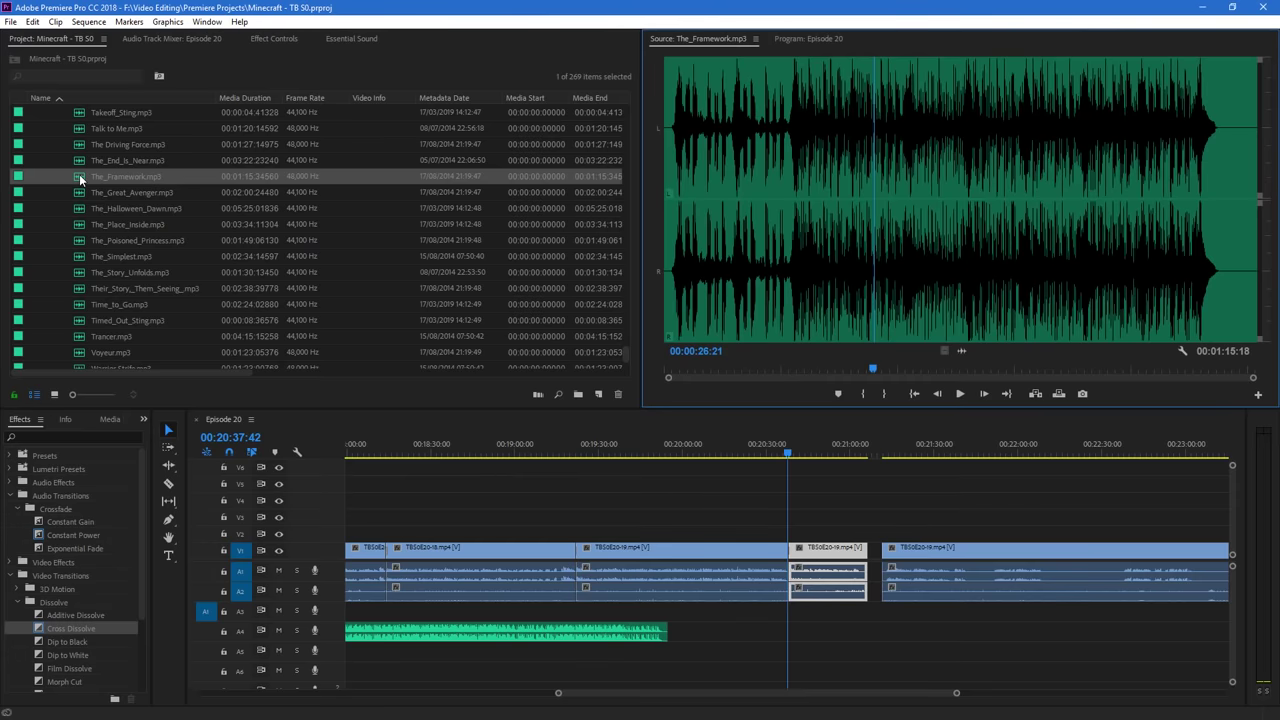
key("space")
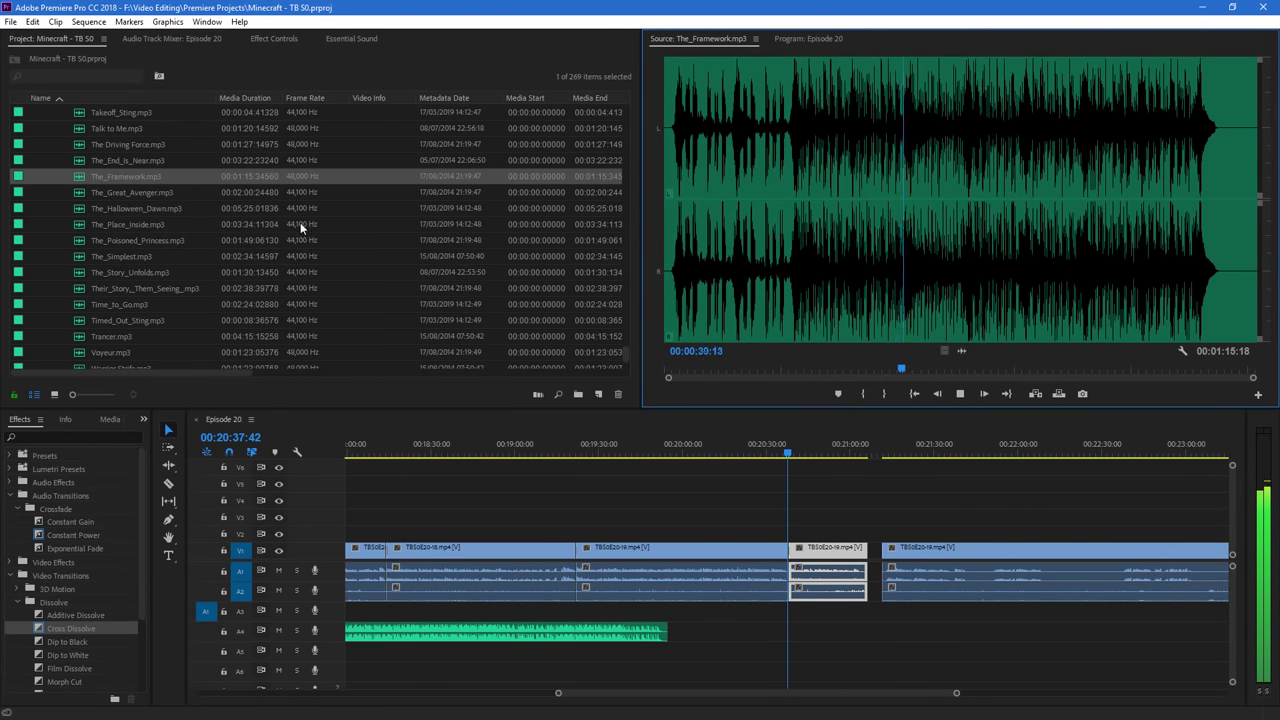
left_click(116, 176)
Place The_Framework.mp3 on audio track A4 and play the sequence from about 20:20:37
left_click_drag(859, 531, 790, 634)
left_click_drag(923, 547, 905, 554)
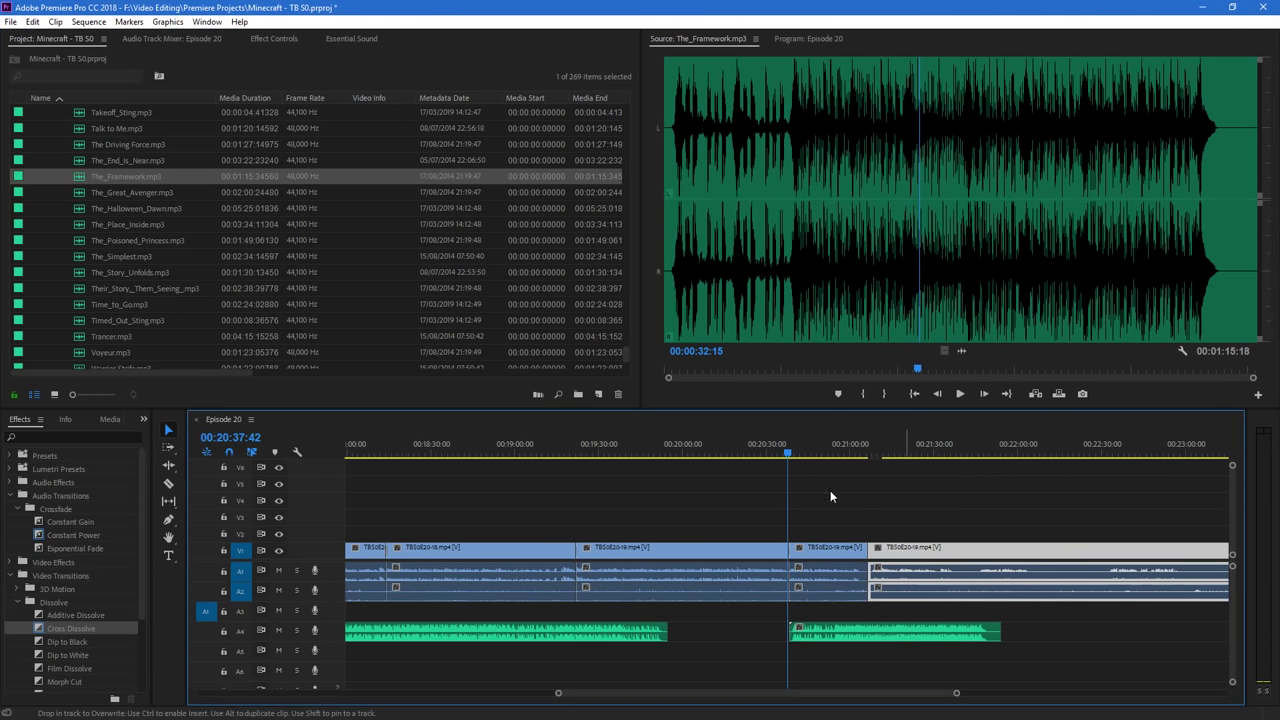
left_click(797, 456)
left_click_drag(959, 694, 839, 695)
left_click(691, 446)
key("space")
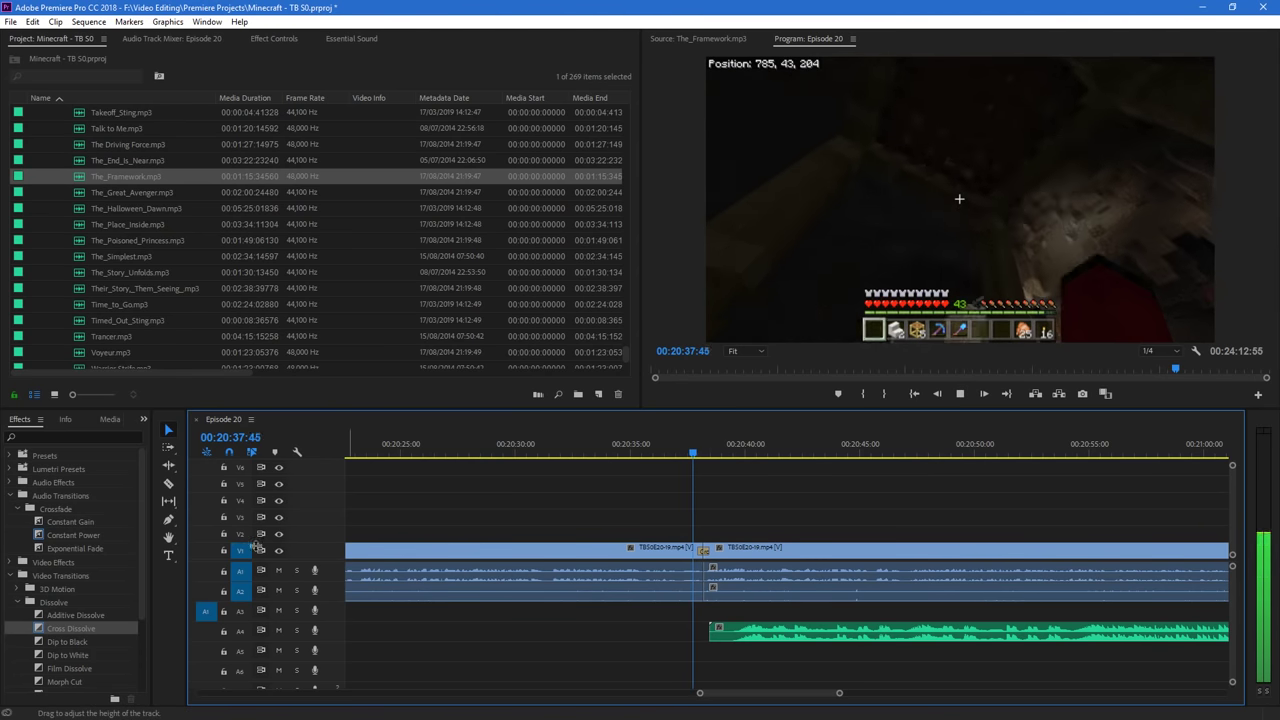
Shift the music clip about a second earlier and replay the sequence
key("space")
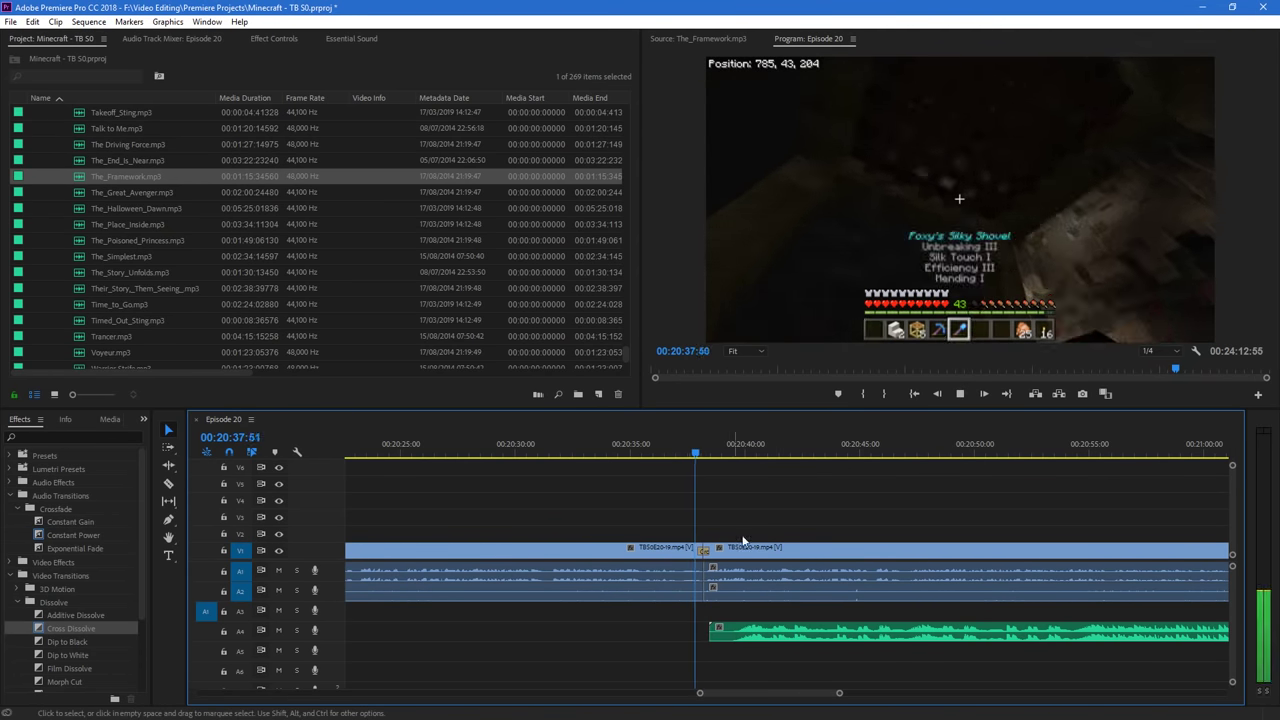
left_click_drag(757, 630, 727, 630)
key("space")
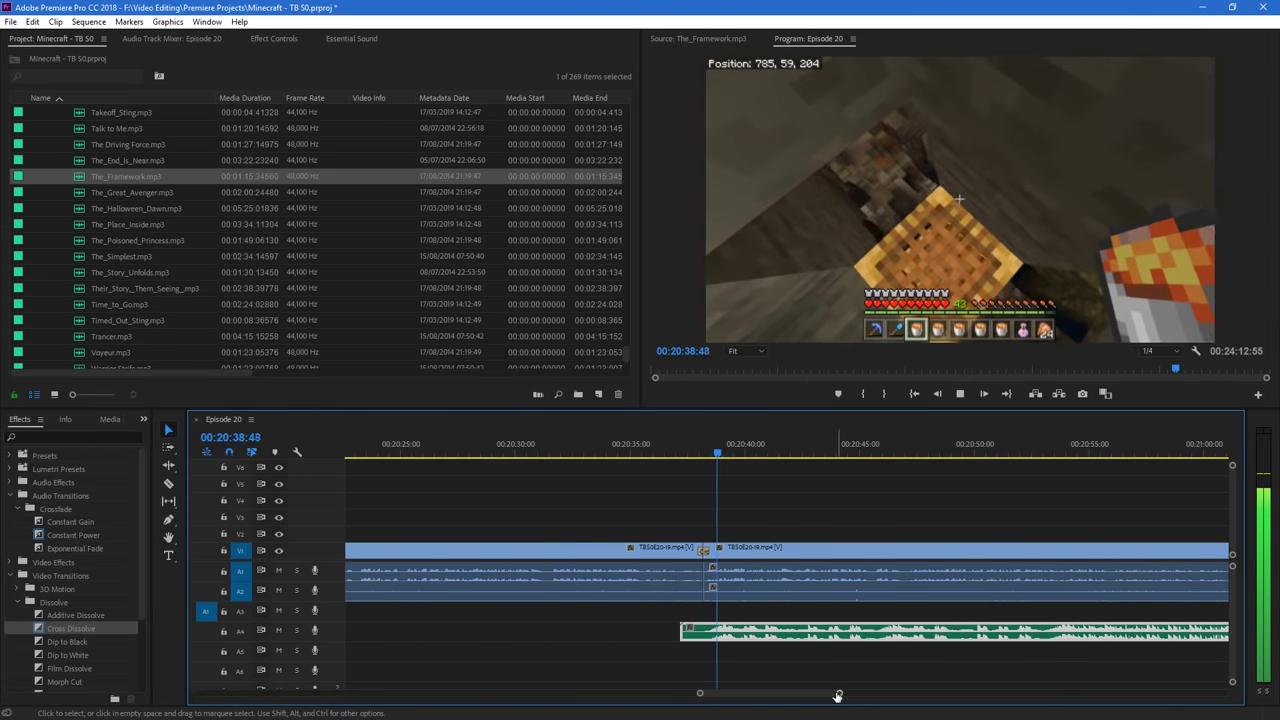
mouse_move(839, 693)
left_mouse_down()
mouse_move(871, 694)
mouse_move(831, 696)
left_mouse_up()
Cut an unwanted stretch from the gameplay, close the gap, and add a Cross Dissolve
key("c")
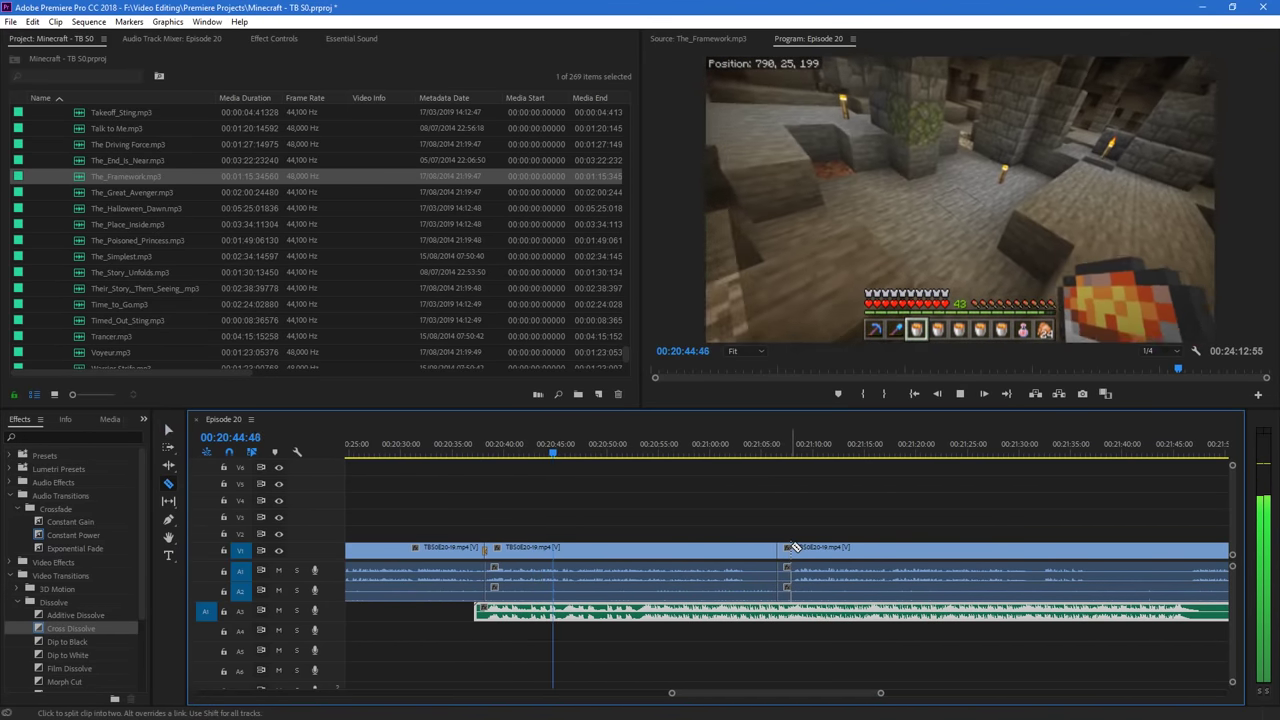
left_click(790, 546)
left_click(750, 545)
key("v")
left_click_drag(836, 563, 792, 560)
left_click_drag(72, 628, 226, 616)
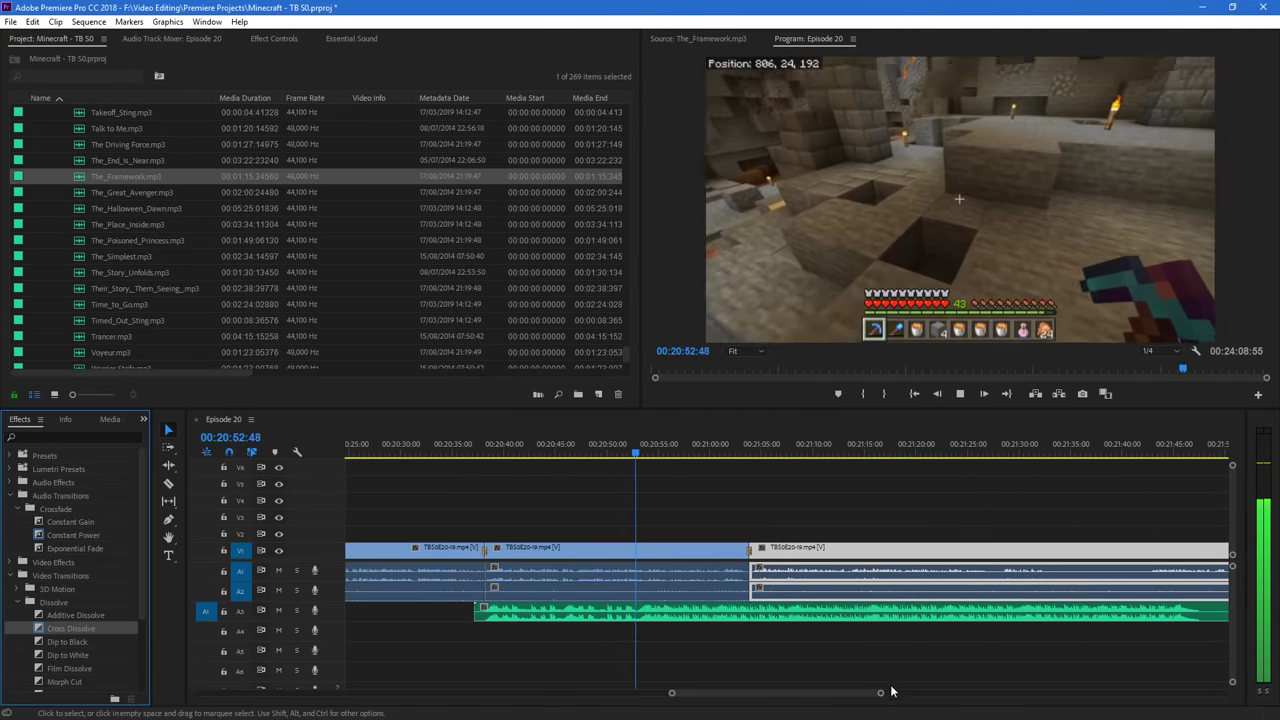
left_click_drag(881, 692, 839, 692)
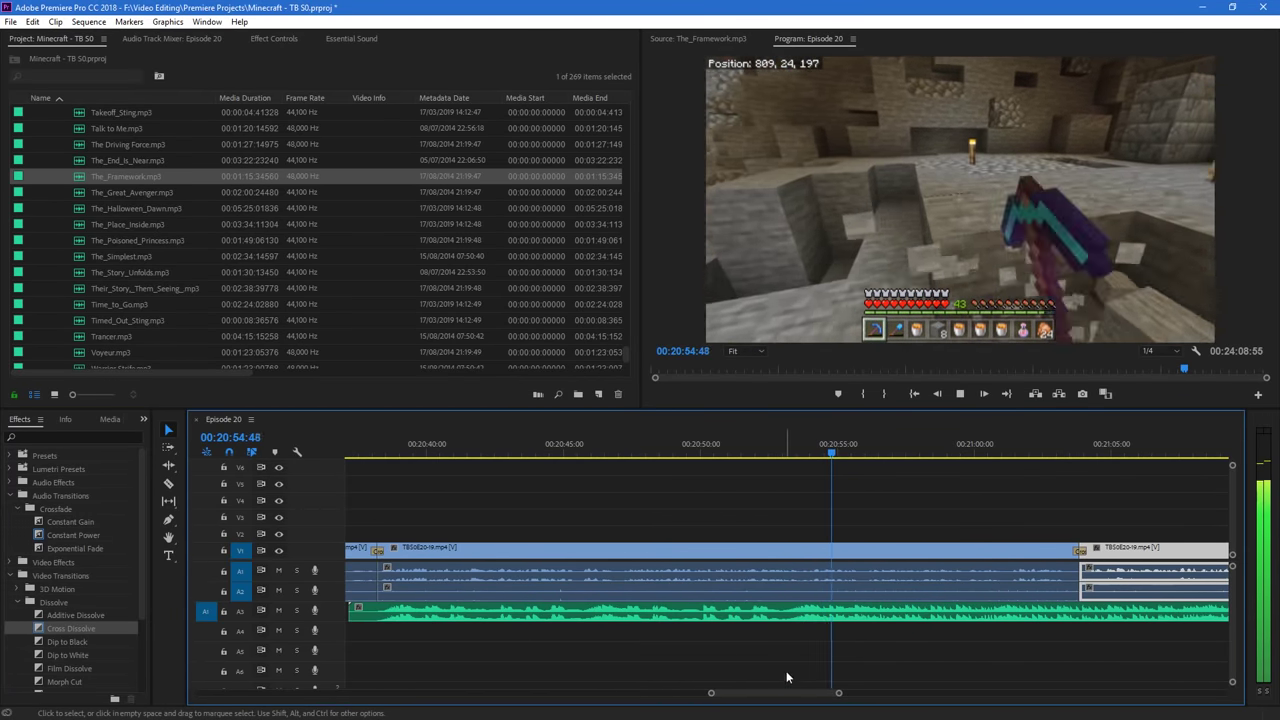
scroll(786, 677, "down", 3)
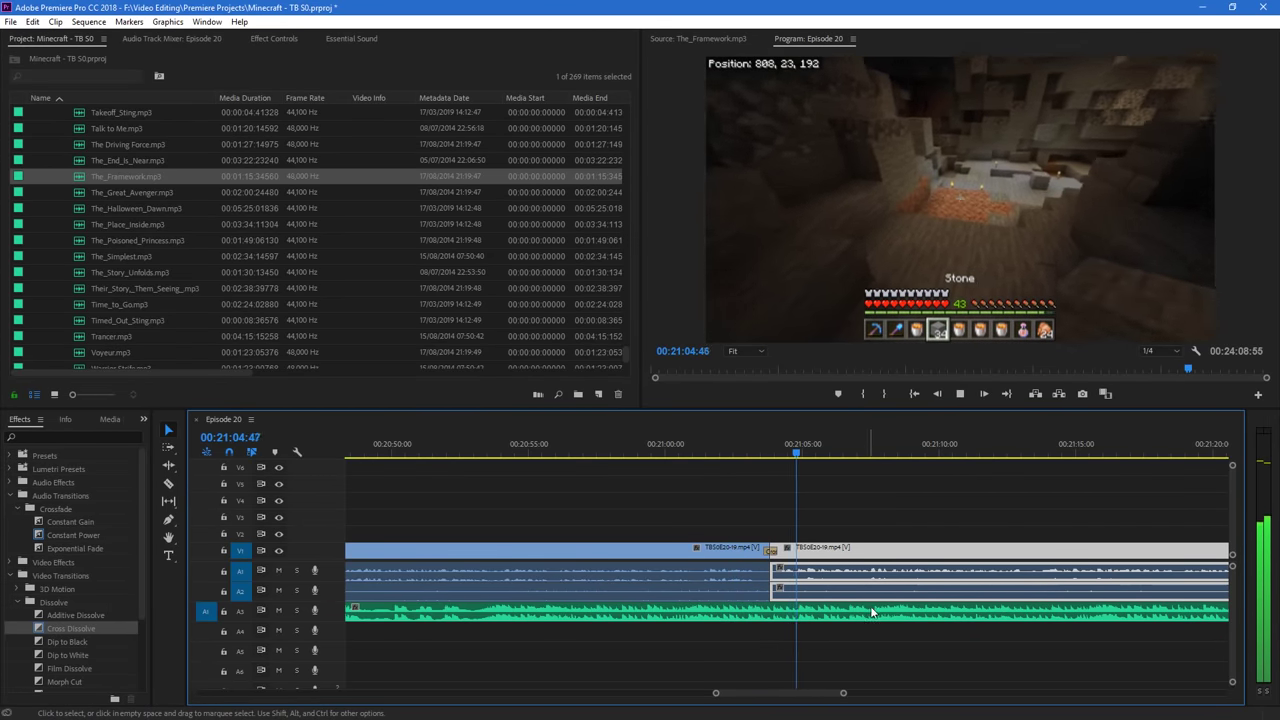
Remove a stretch of footage between two cut points and close the gap
left_click_drag(843, 693, 898, 701)
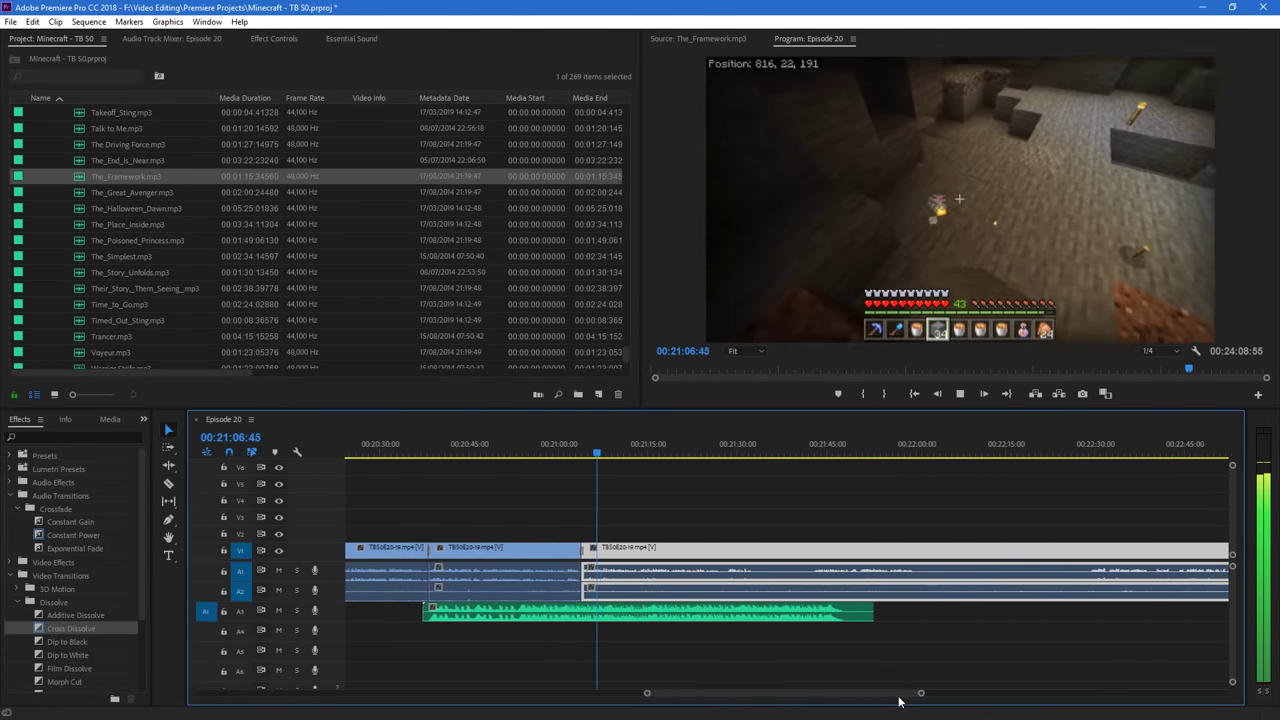
key("c")
left_click(805, 550)
left_click(745, 550)
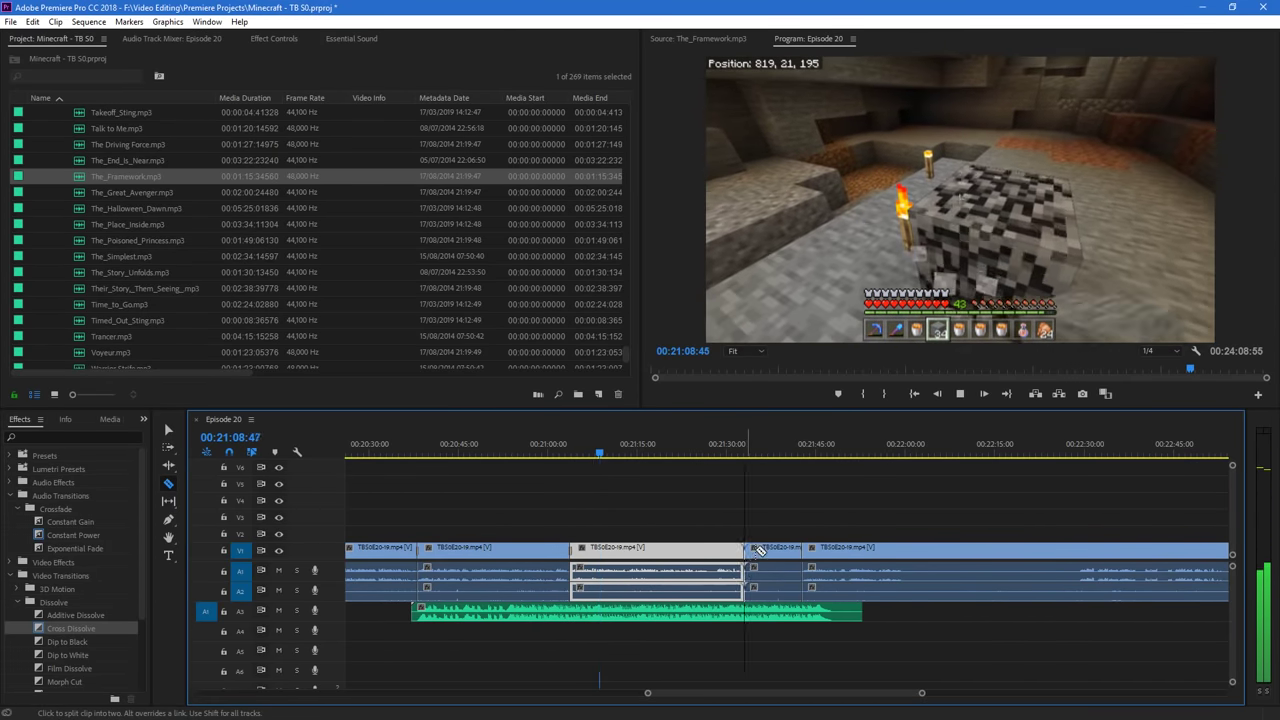
key("v")
left_click_drag(834, 551, 775, 559)
Pull the split-off clip about 28 seconds earlier and move the short end piece about 56 seconds earlier
key("c")
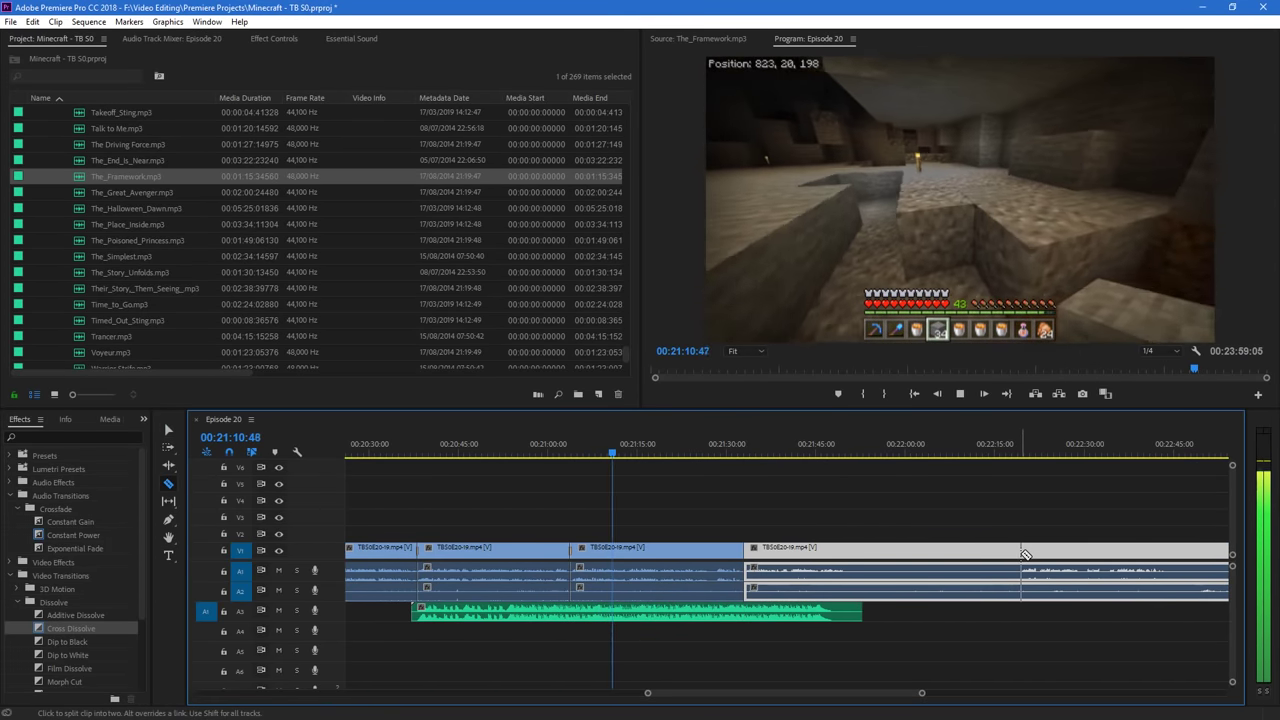
key("v")
left_click_drag(1087, 578, 918, 580)
left_click_drag(922, 693, 990, 698)
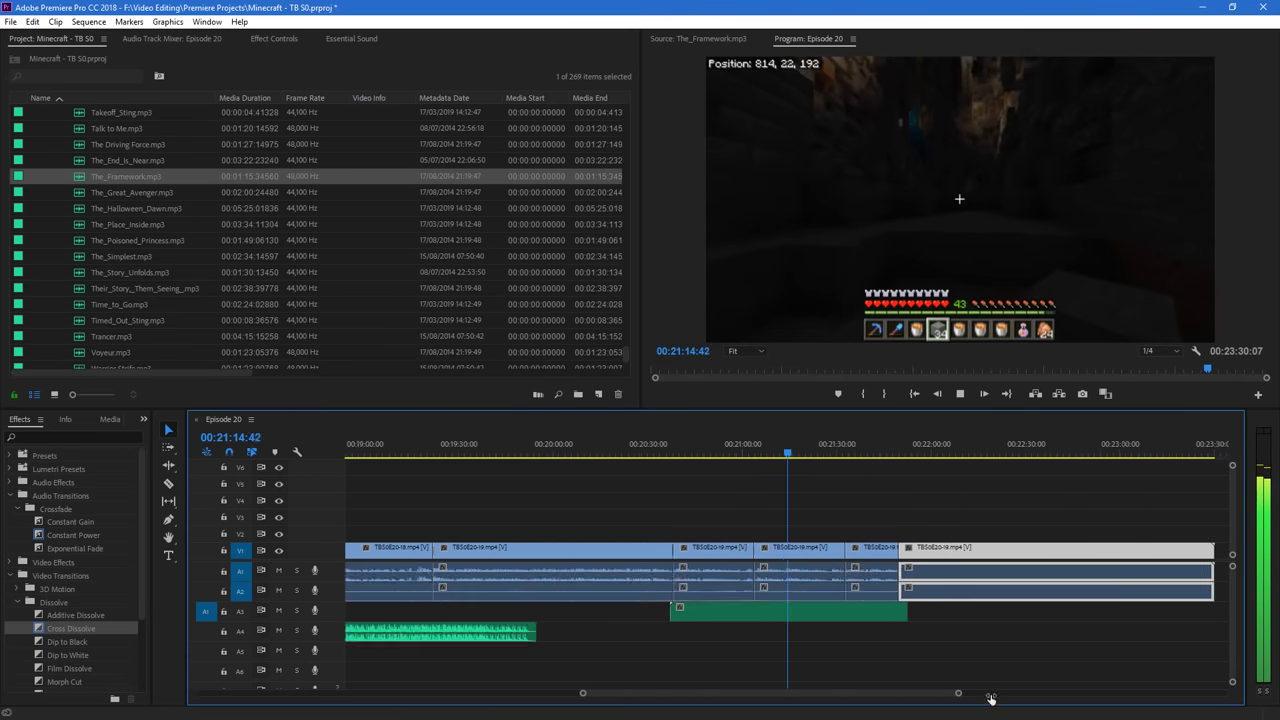
key("c")
left_click(1088, 551)
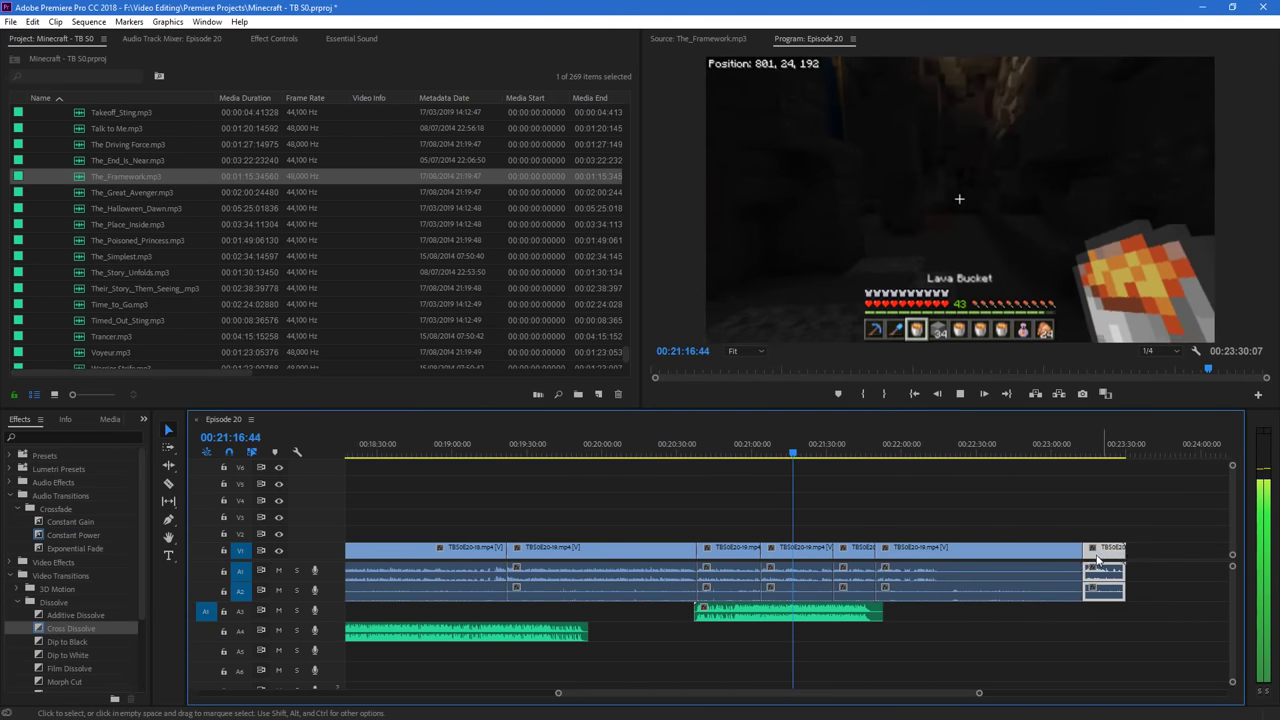
key("v")
left_click_drag(1118, 575, 975, 574)
Add an edit at the playhead with Ctrl+K and slide the clip segment left to it
left_click_drag(978, 697, 843, 693)
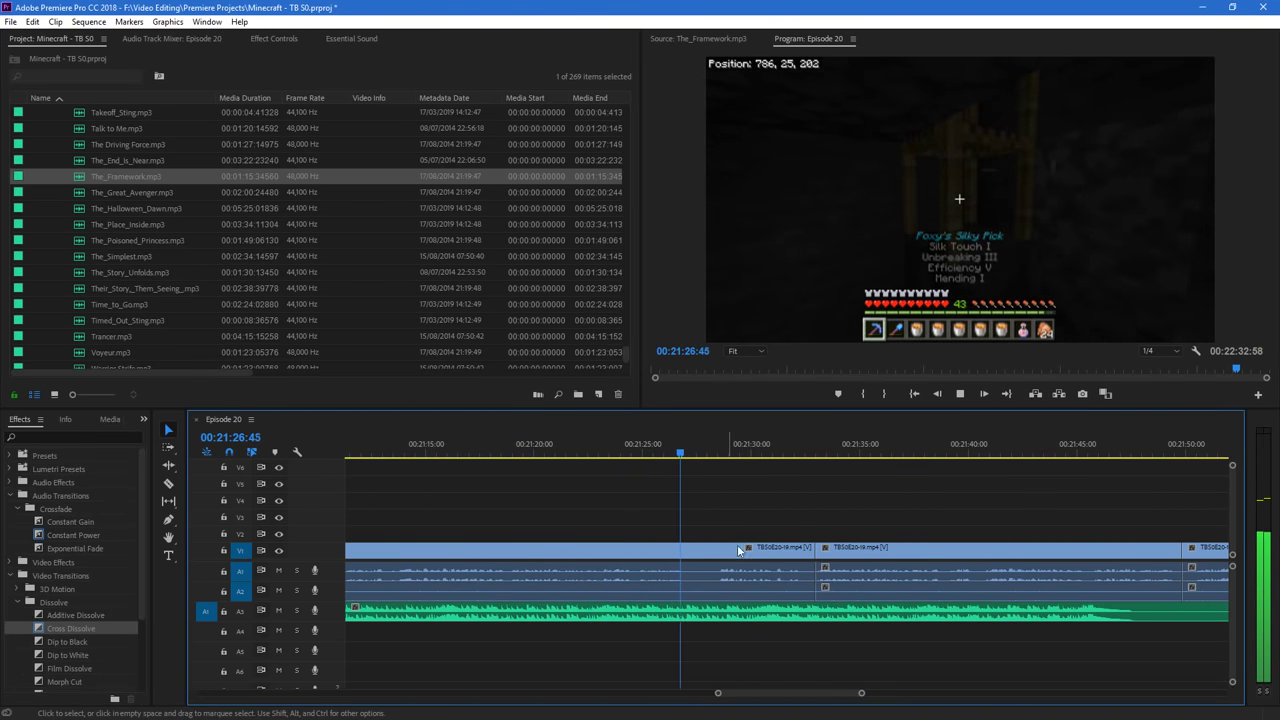
key("space")
key("ctrl+k")
left_click_drag(852, 562, 724, 560)
key("space")
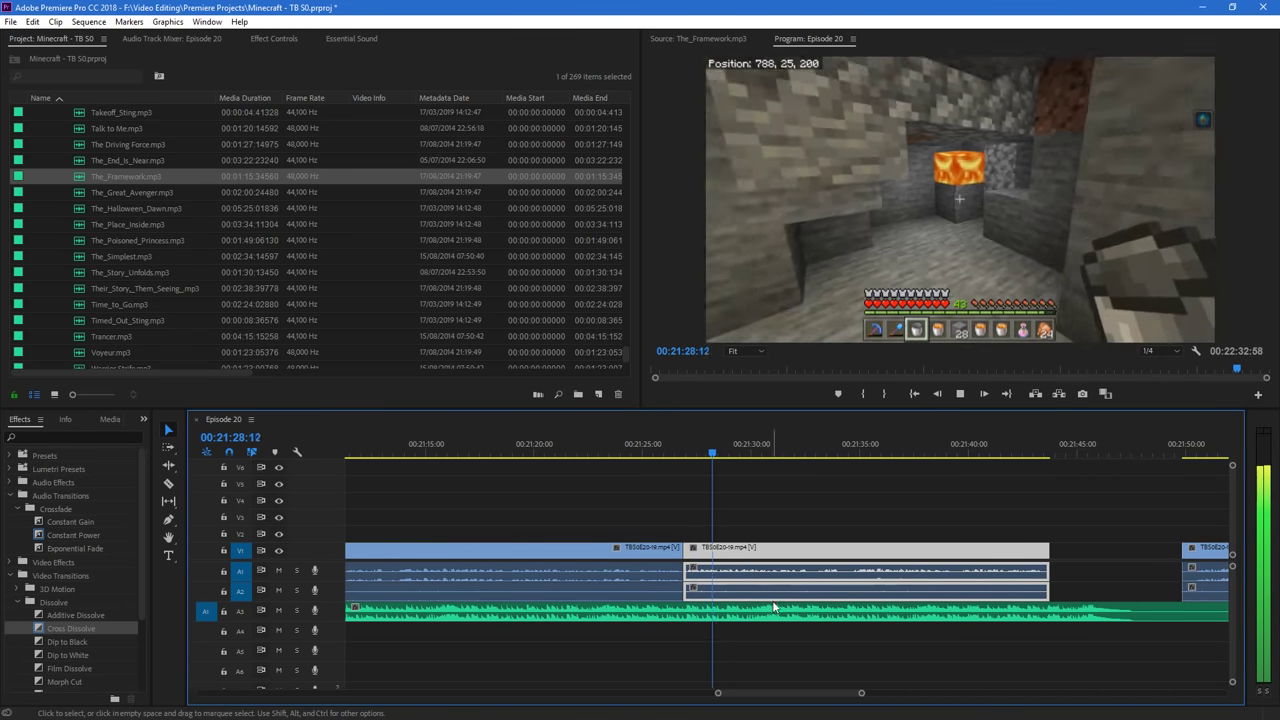
key("space")
left_click_drag(862, 693, 1014, 711)
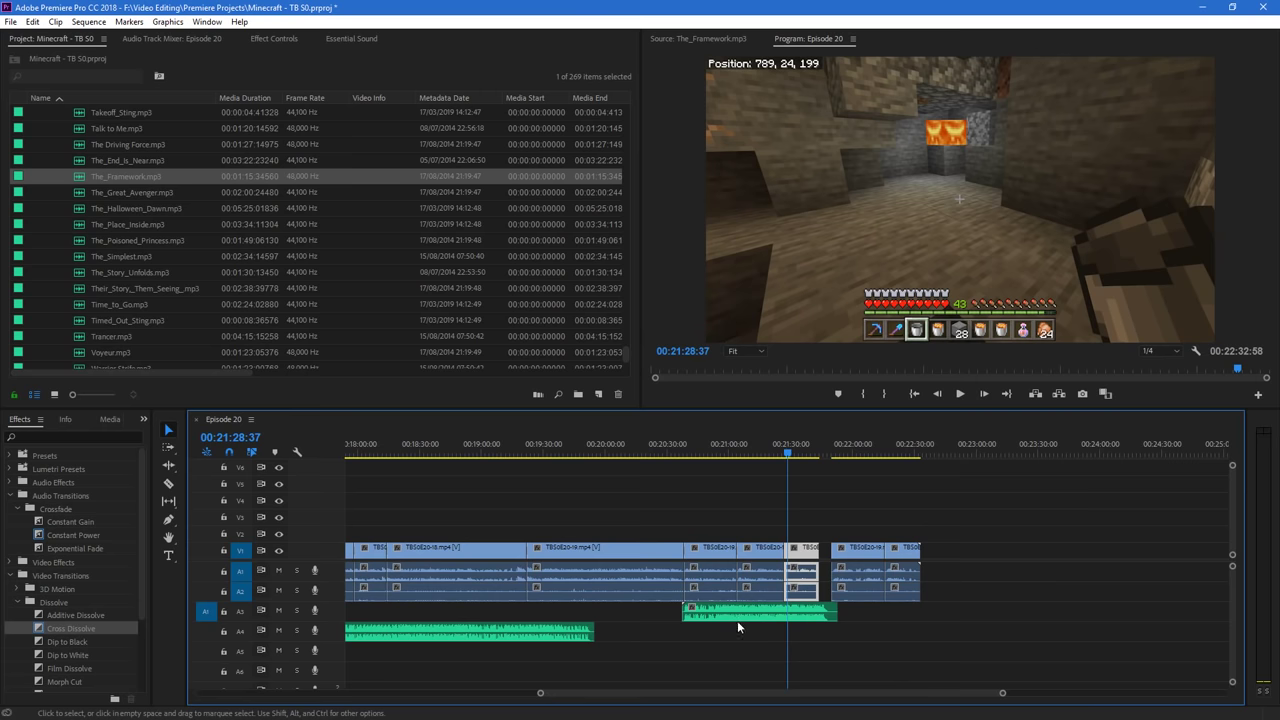
Reposition the green music clip on A3 earlier and preview the edit around 00:21:25
left_click_drag(716, 620, 815, 617)
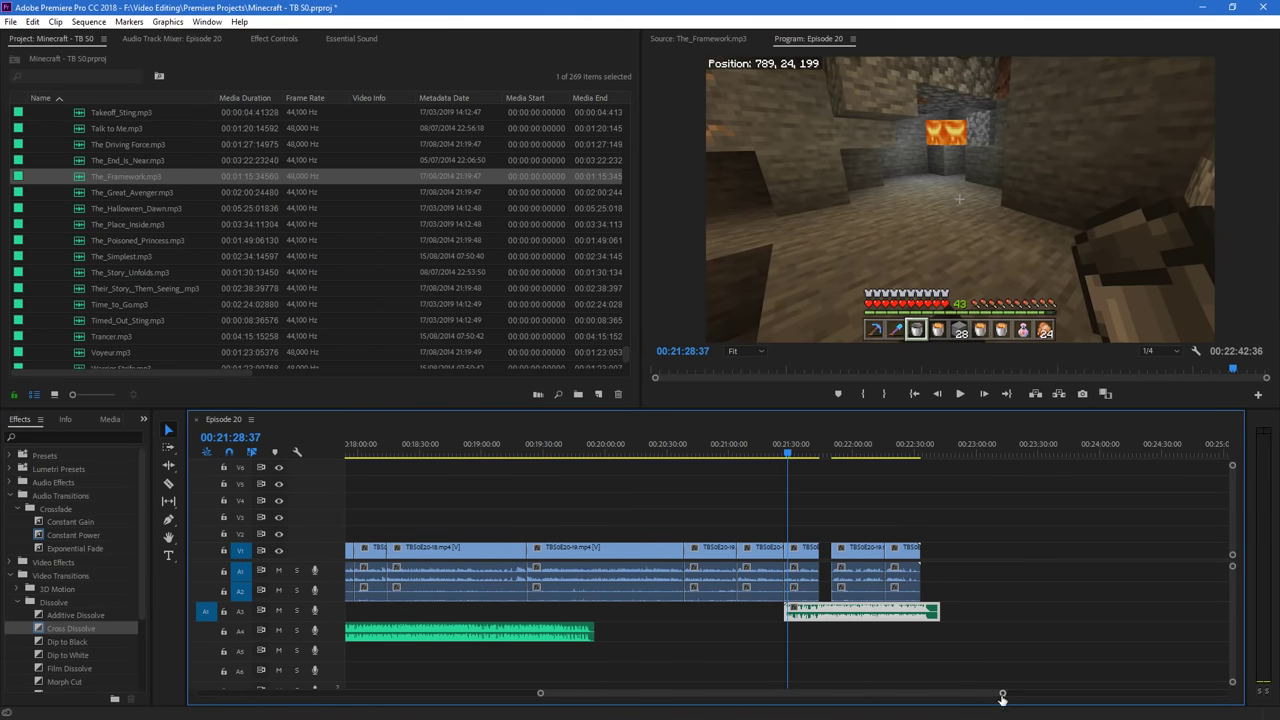
left_click_drag(1002, 694, 817, 699)
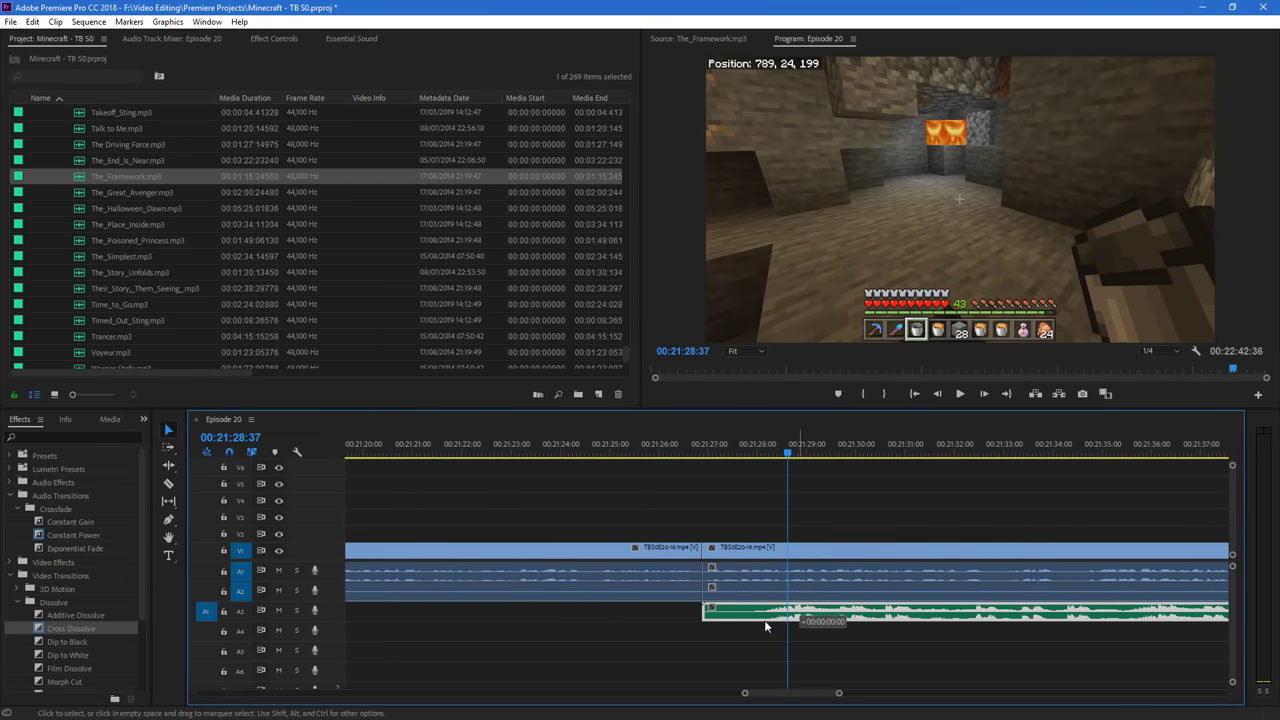
left_click_drag(764, 626, 697, 624)
left_click(625, 442)
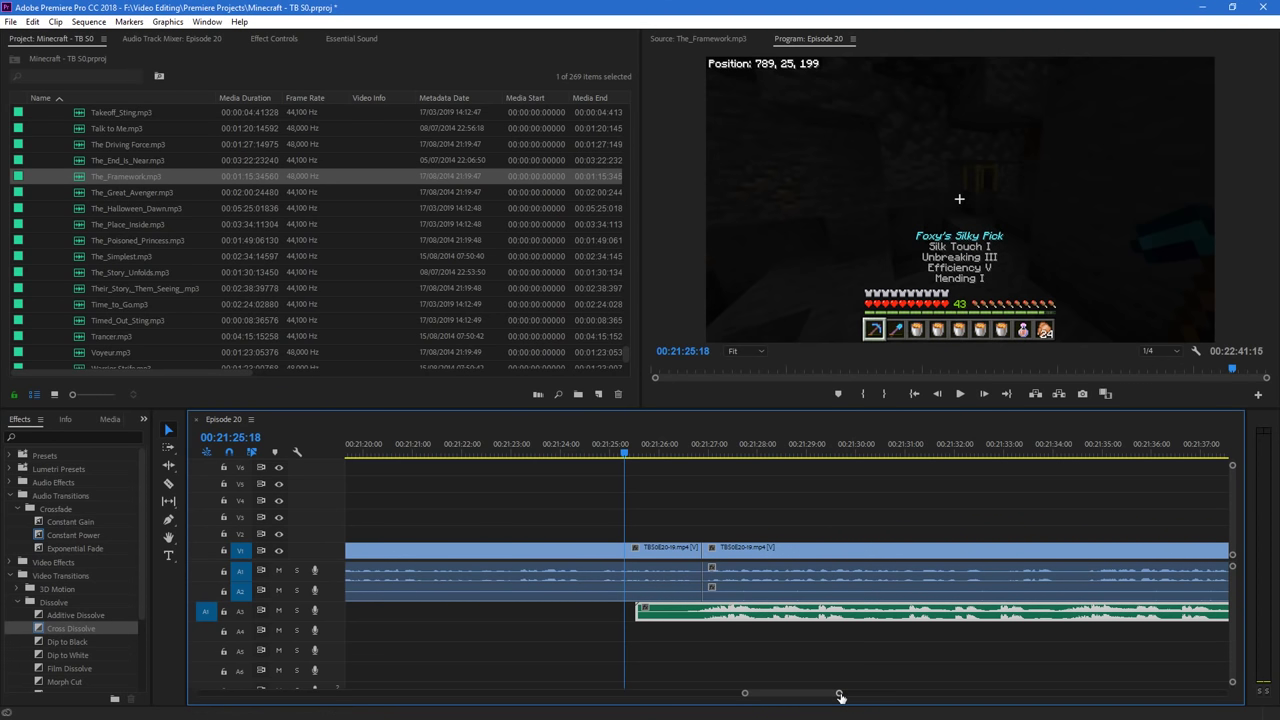
left_click_drag(839, 693, 851, 694)
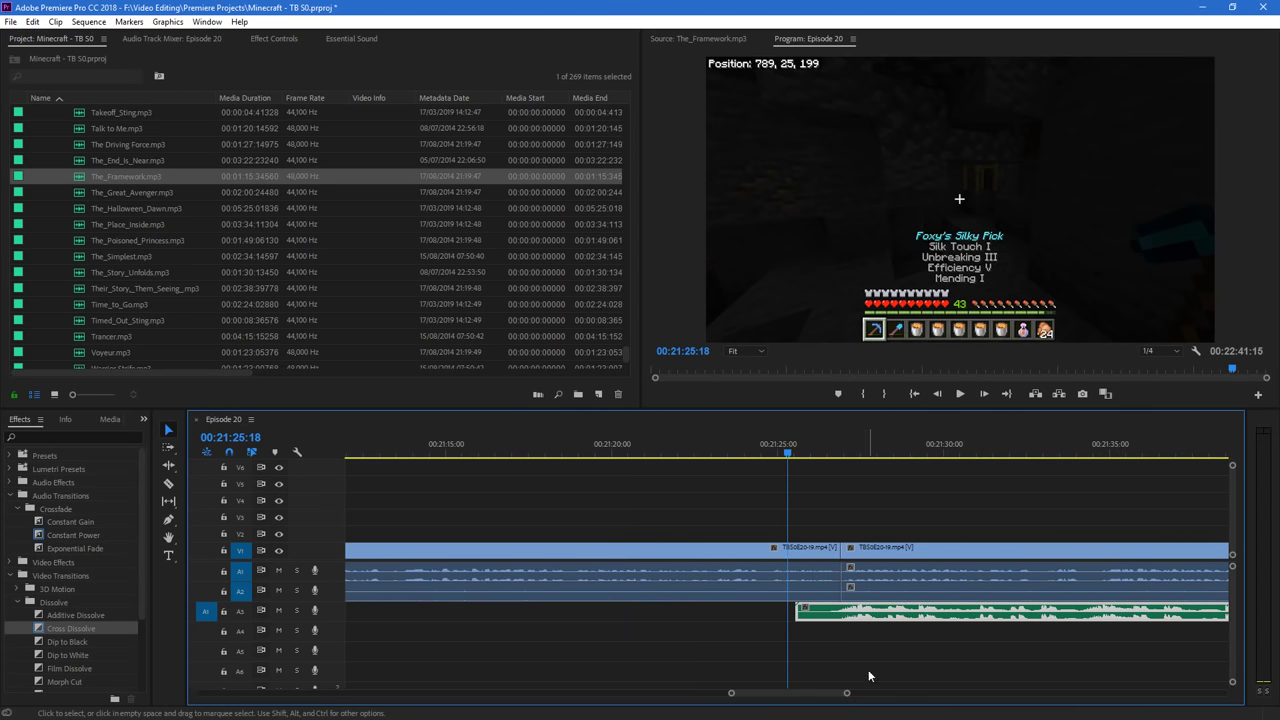
left_click(828, 458)
key("space")
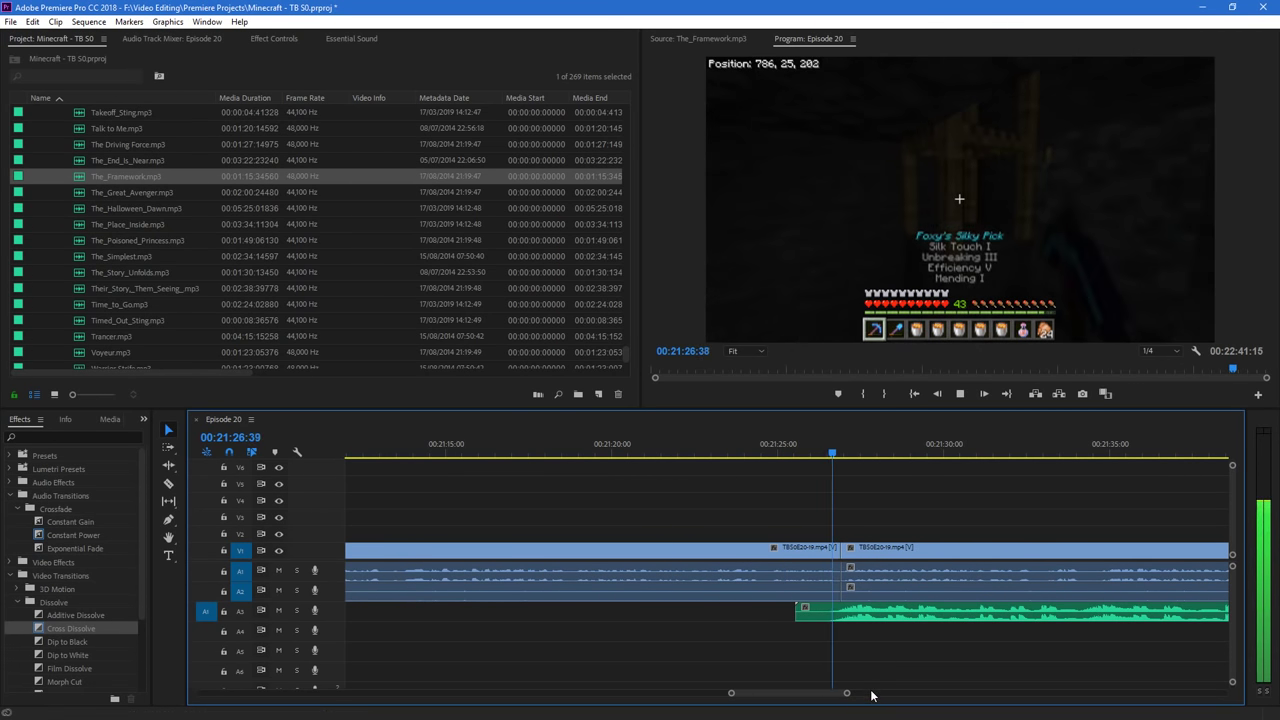
Slide the later gameplay clips left against earlier ones and add a Cross Dissolve at the cut
mouse_move(846, 693)
left_mouse_down()
mouse_move(883, 700)
mouse_move(866, 694)
left_mouse_up()
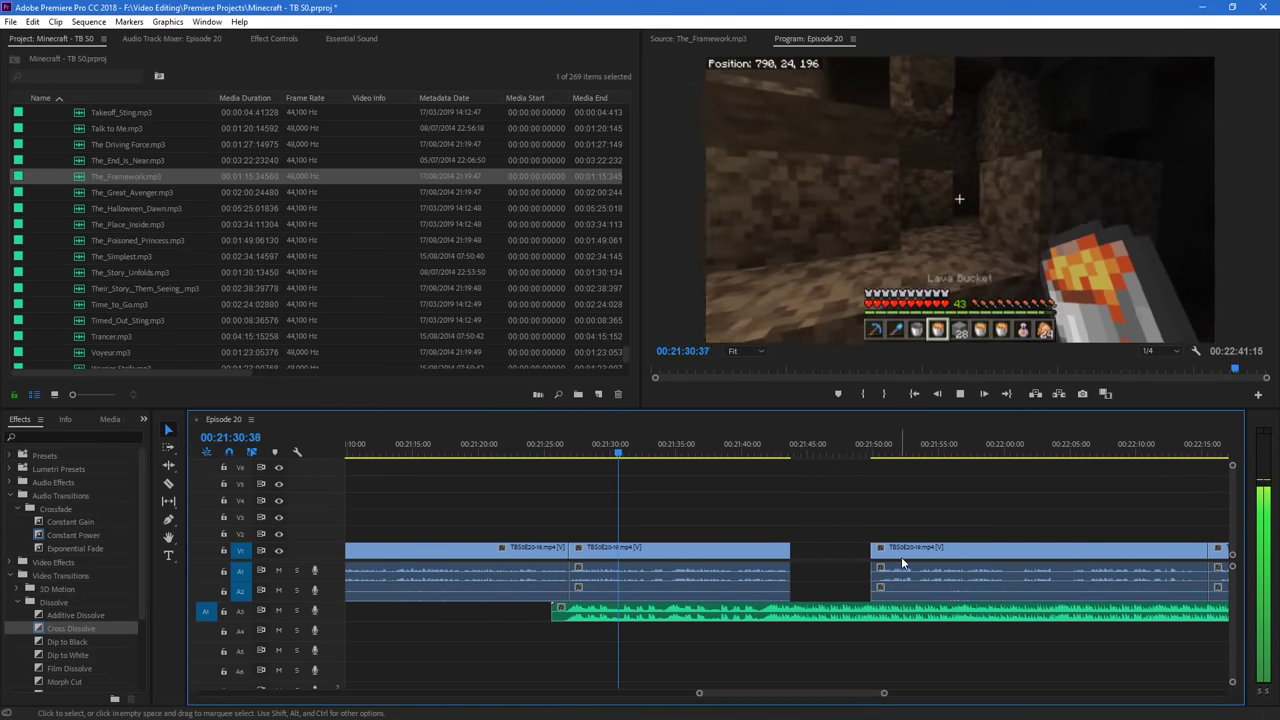
left_click_drag(909, 565, 834, 564)
mouse_move(885, 694)
left_mouse_down()
mouse_move(904, 698)
mouse_move(878, 700)
left_mouse_up()
left_click_drag(918, 558, 870, 558)
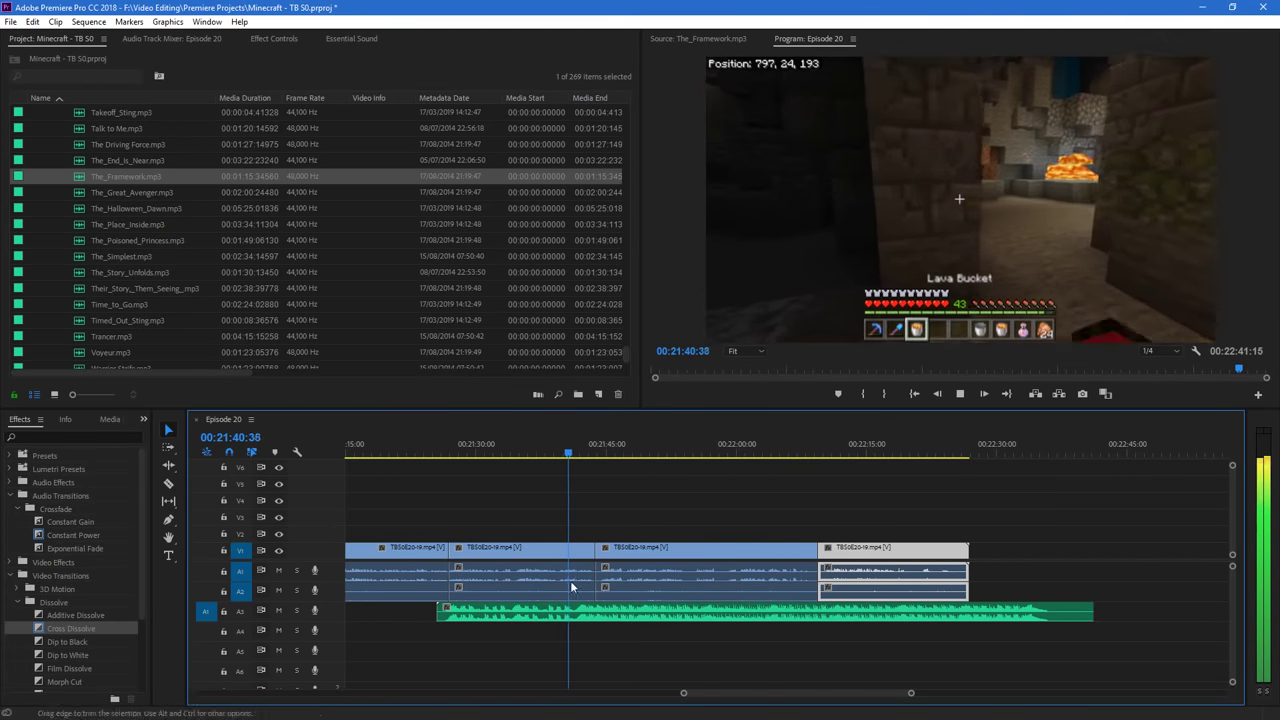
left_click_drag(63, 628, 600, 552)
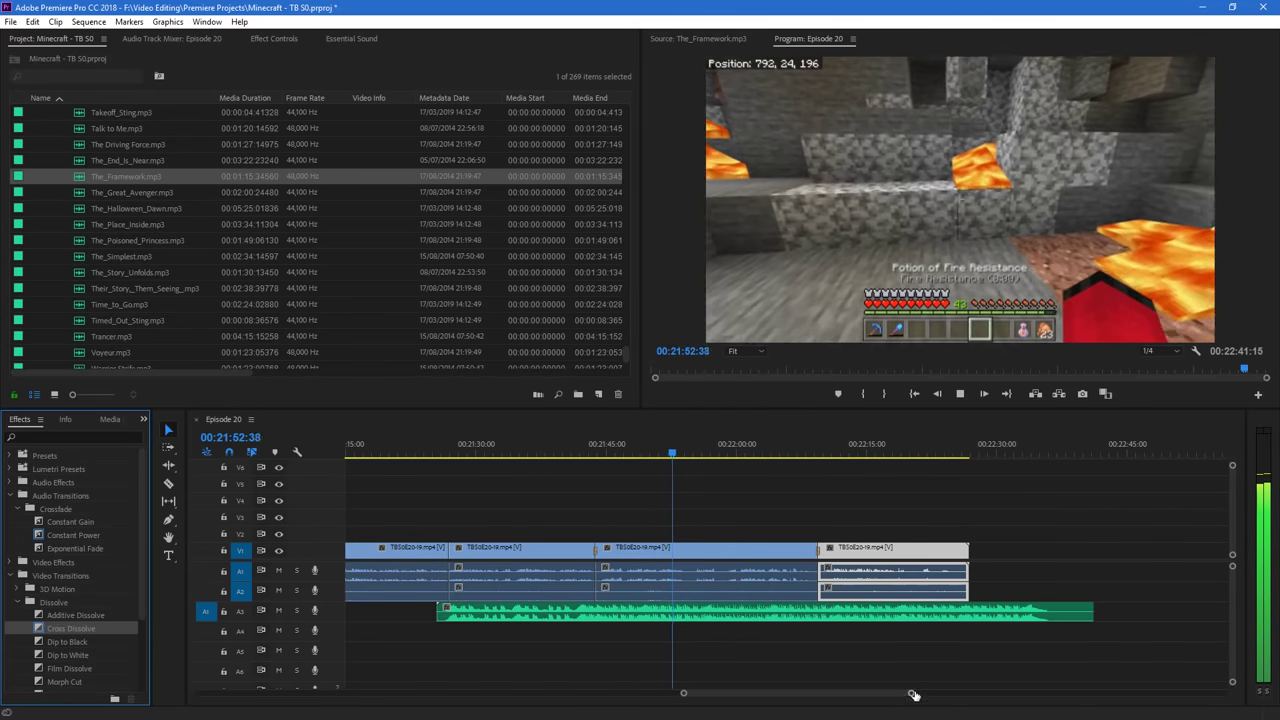
left_click_drag(913, 694, 874, 694)
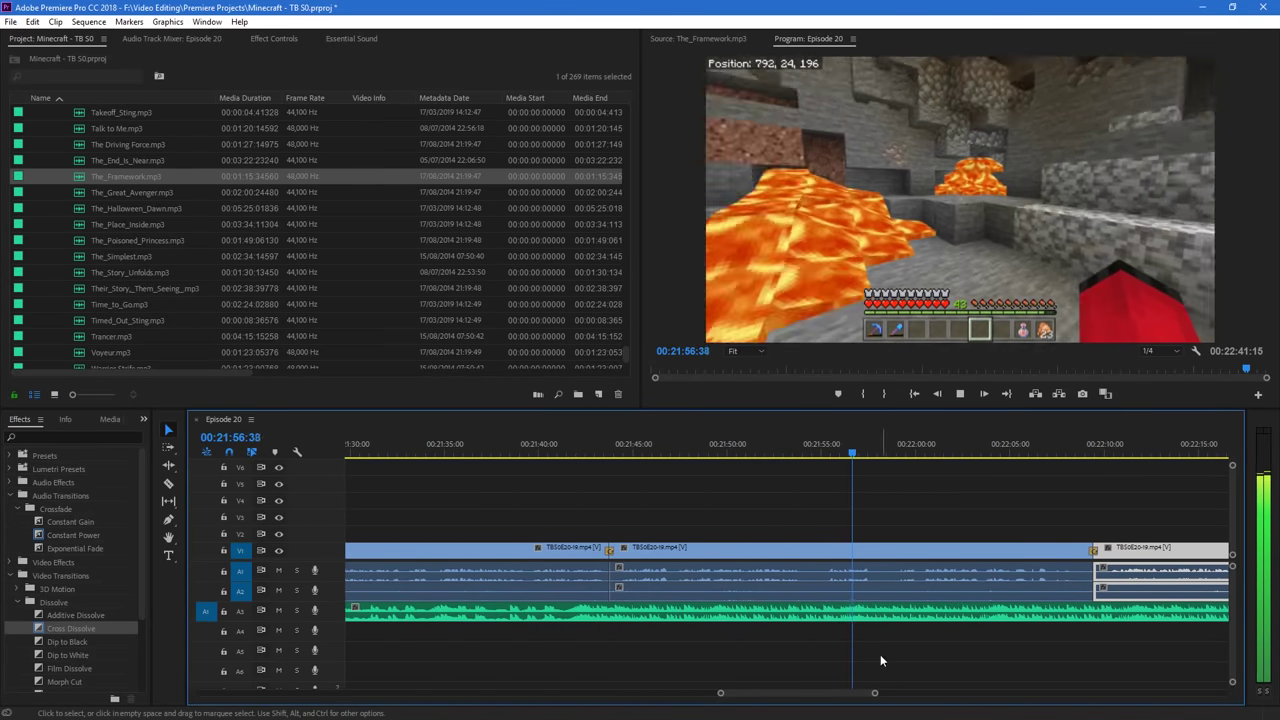
mouse_move(875, 693)
left_mouse_down()
mouse_move(893, 693)
mouse_move(877, 693)
left_mouse_up()
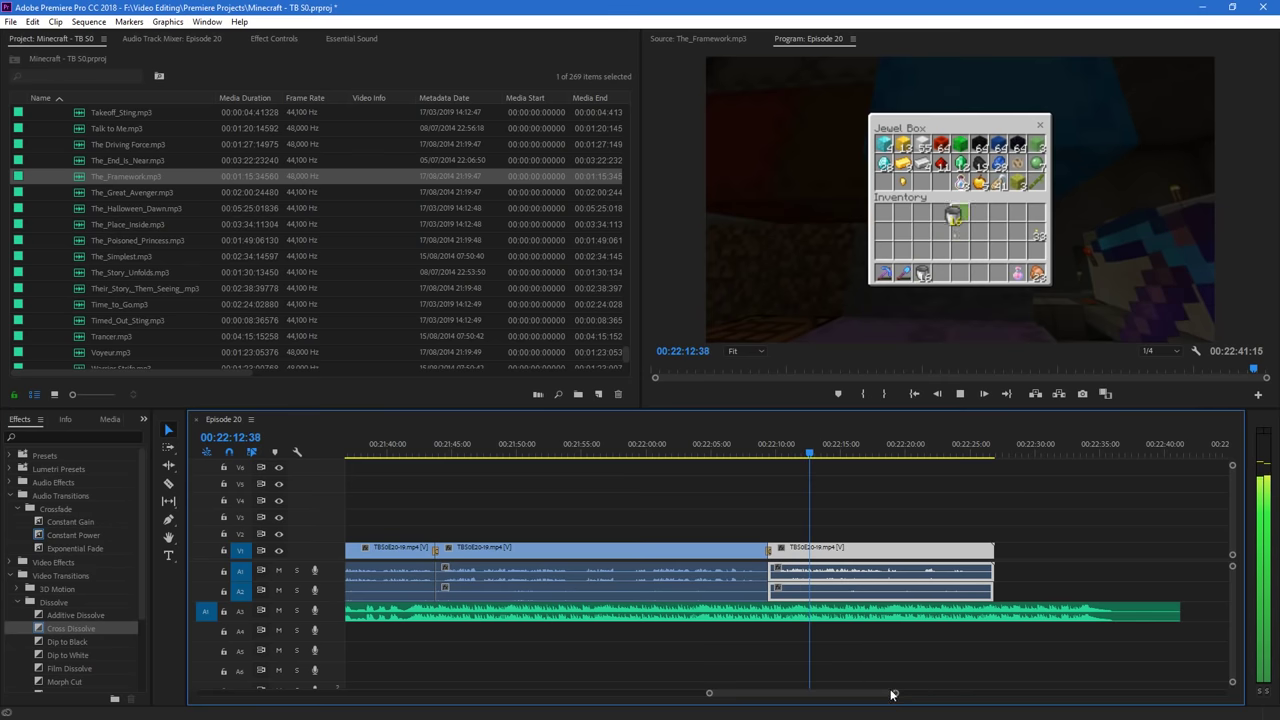
Delete the closing green music clip on A3, then save with Ctrl+S
left_click_drag(895, 693, 950, 692)
left_click(736, 614)
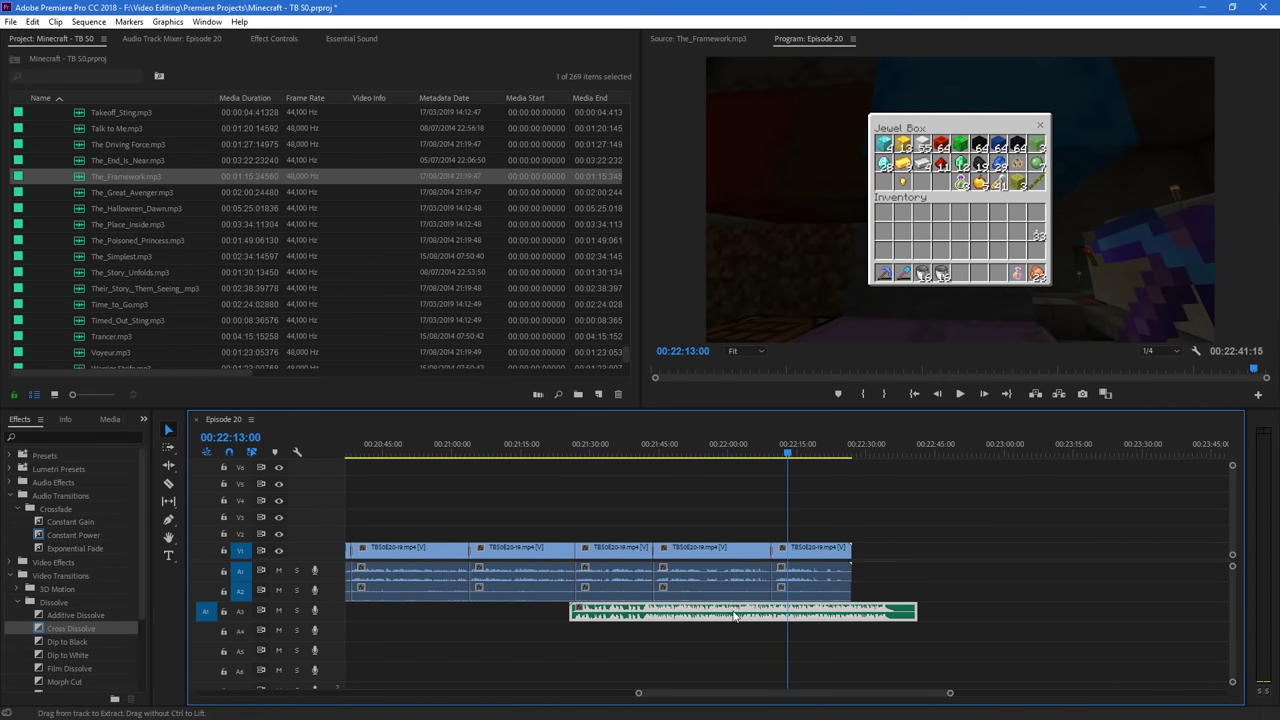
key("Delete")
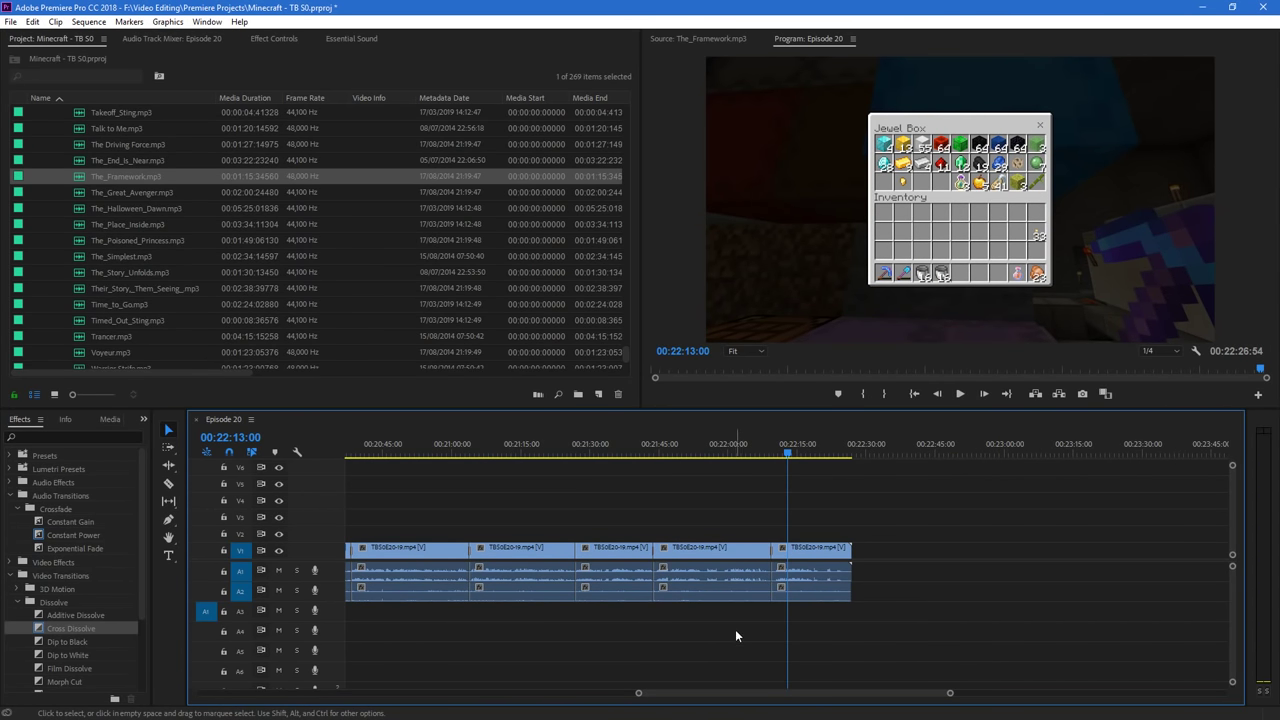
key("ctrl+s")
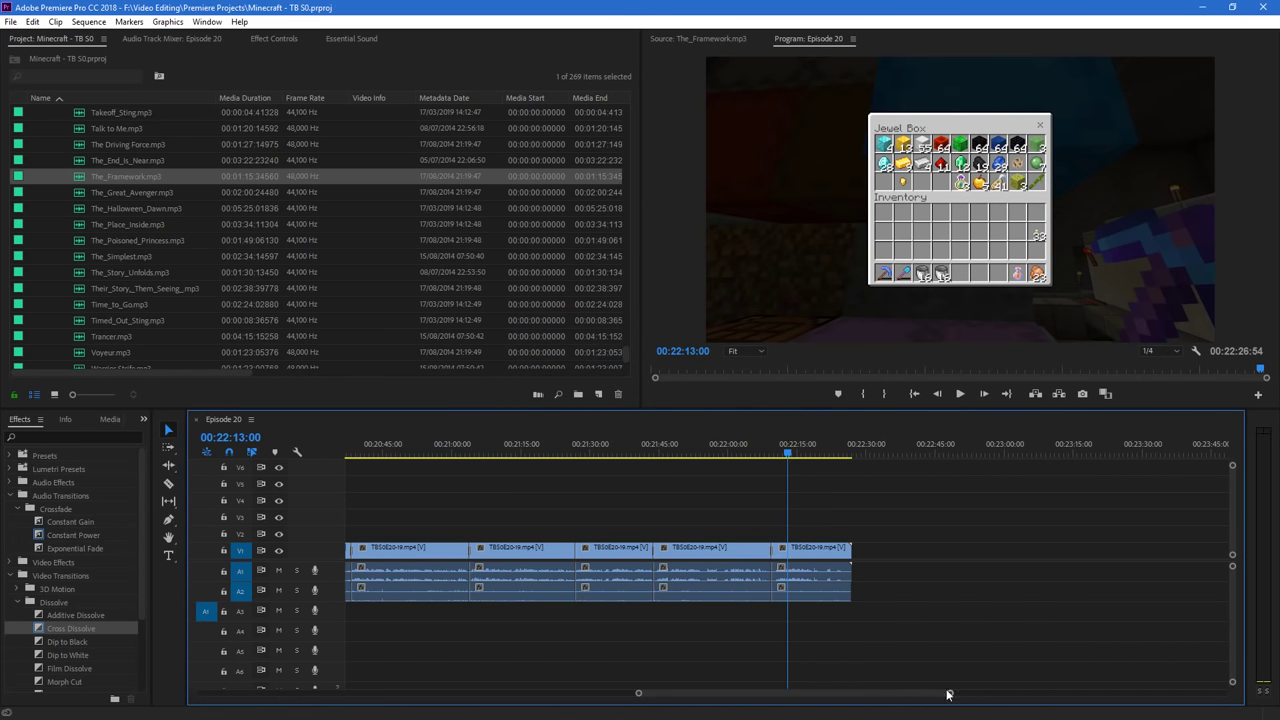
left_click_drag(948, 695, 1061, 697)
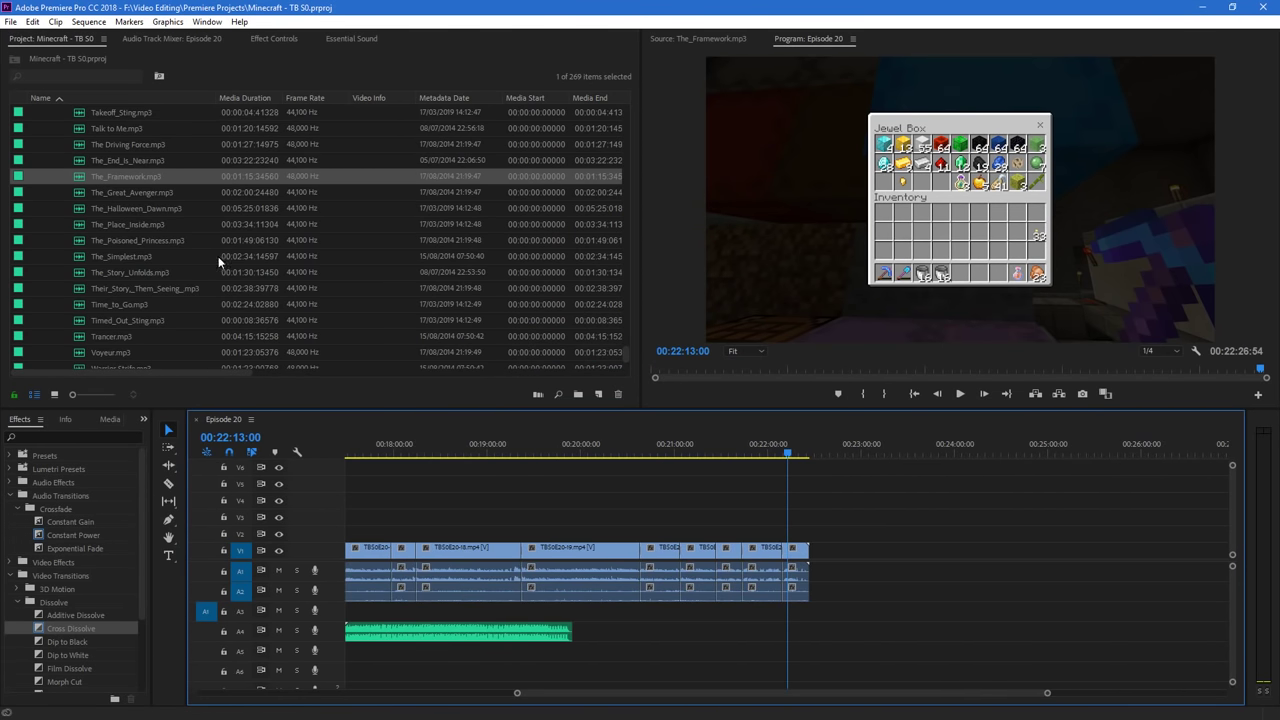
scroll(124, 205, "down", 1)
Load The_Simplest.mp3 into the Source monitor and play it to preview
double_click(84, 208)
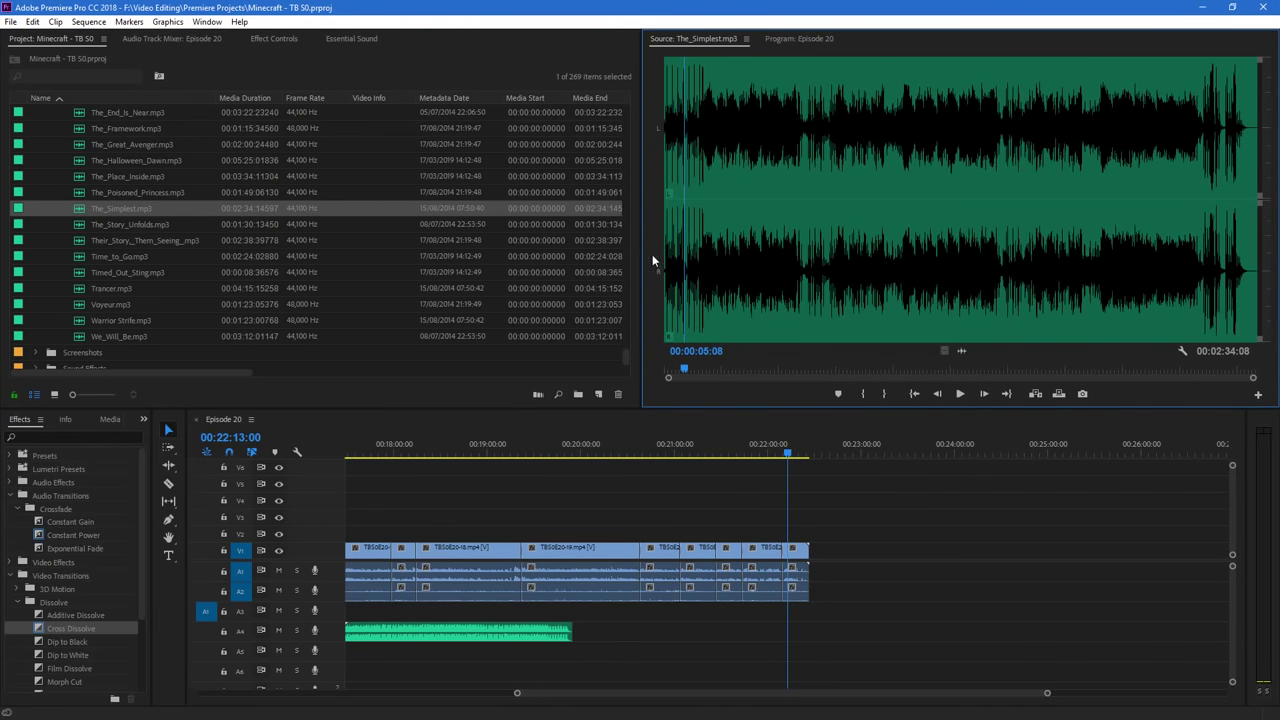
key("space")
scroll(90, 210, "up", 2)
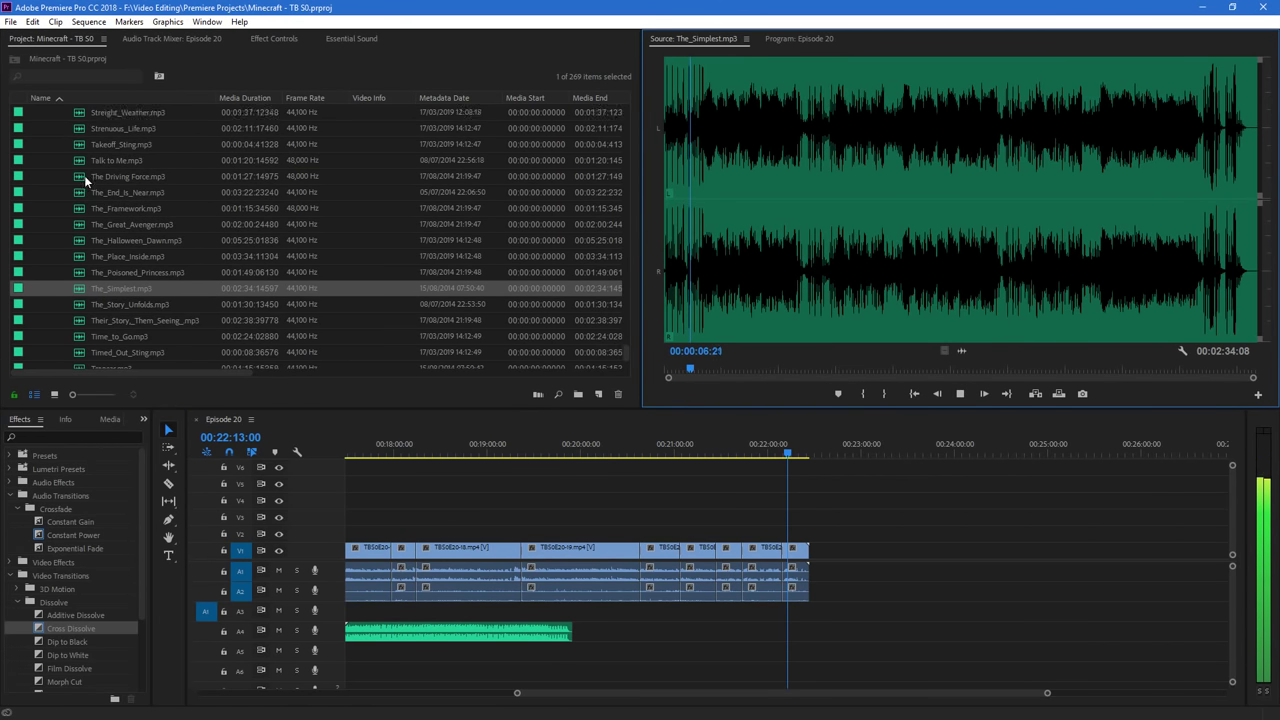
scroll(82, 210, "up", 4)
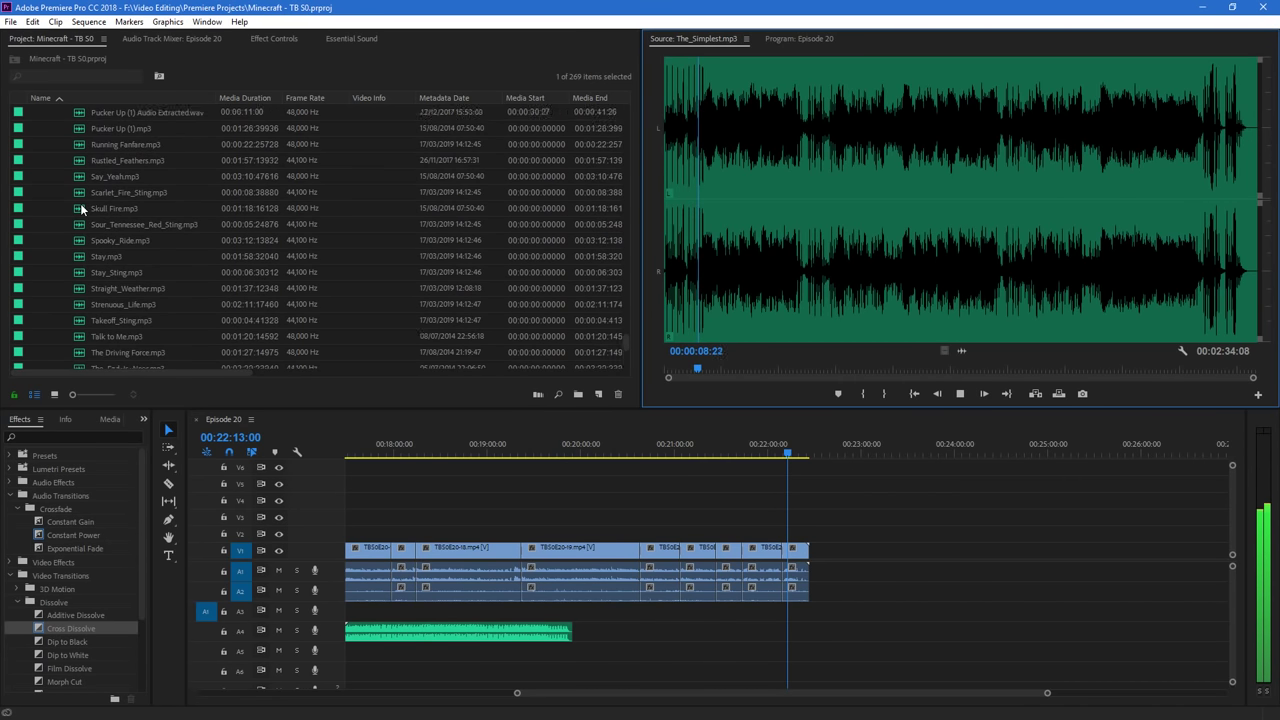
scroll(80, 205, "up", 10)
key("space")
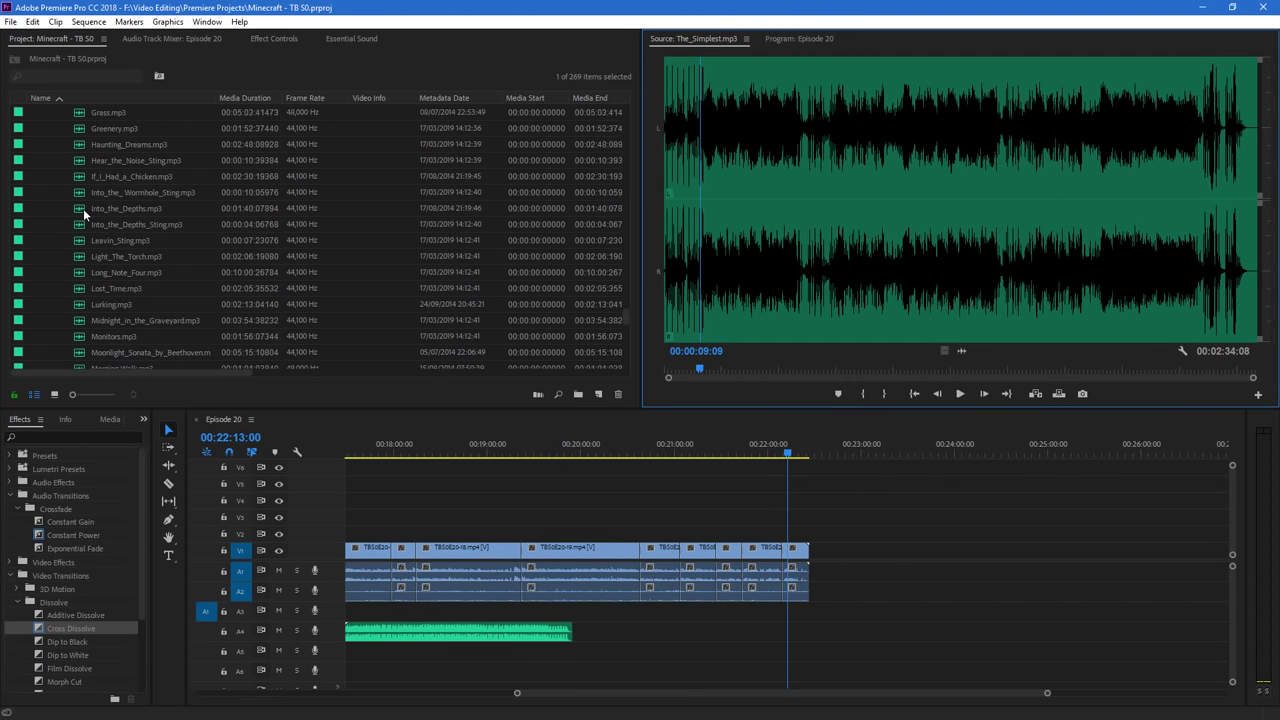
scroll(82, 210, "up", 8)
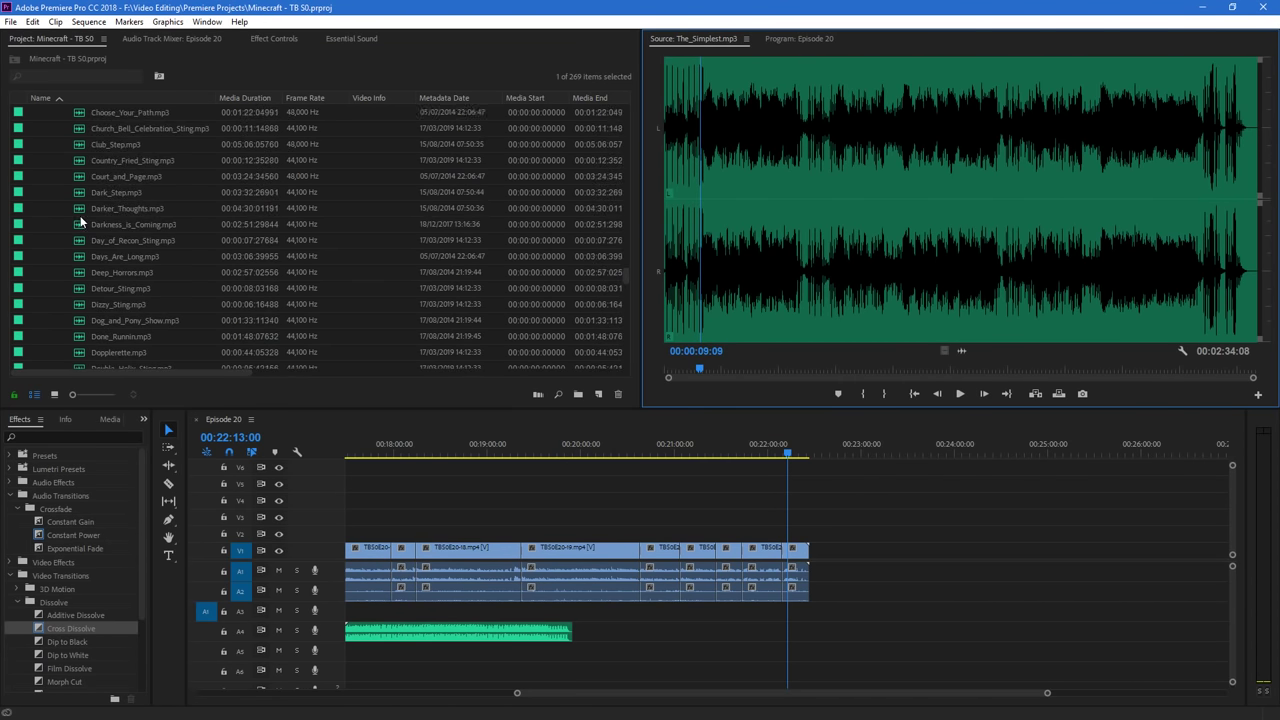
scroll(80, 222, "up", 5)
Preview Cartoon Hoedown Short, starting playback partway into the track
double_click(82, 256)
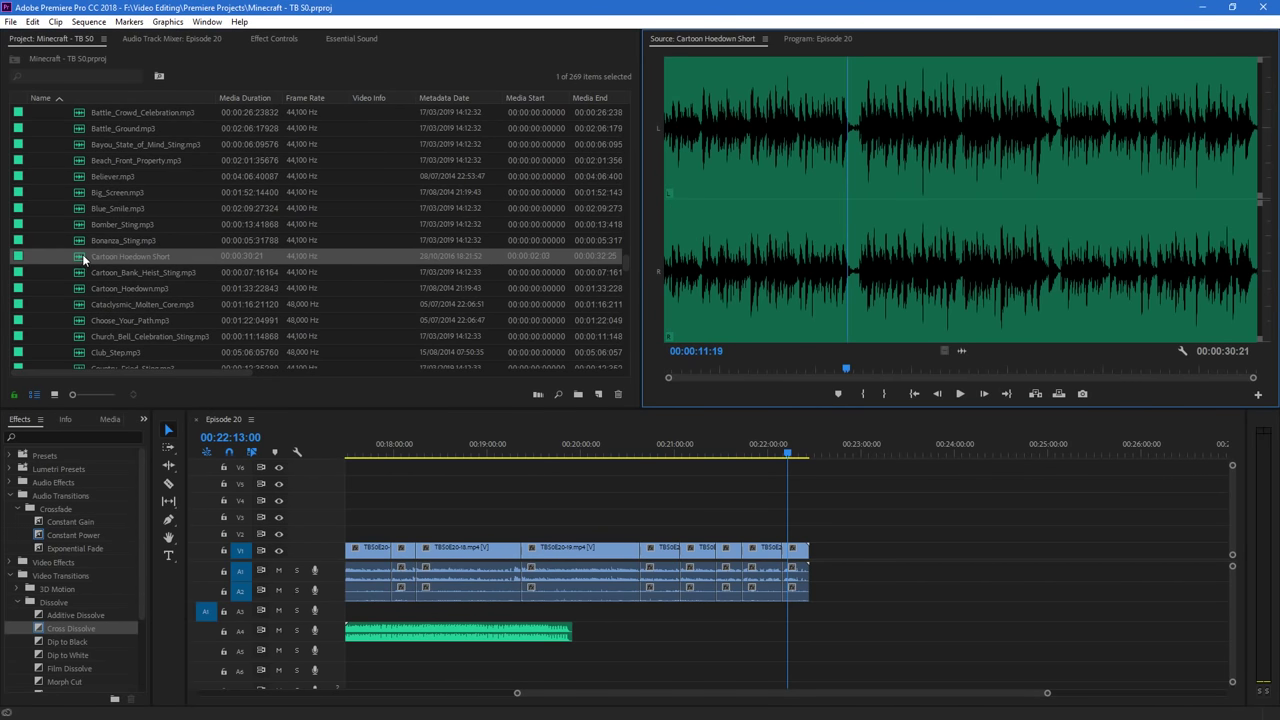
left_click(690, 266)
key("space")
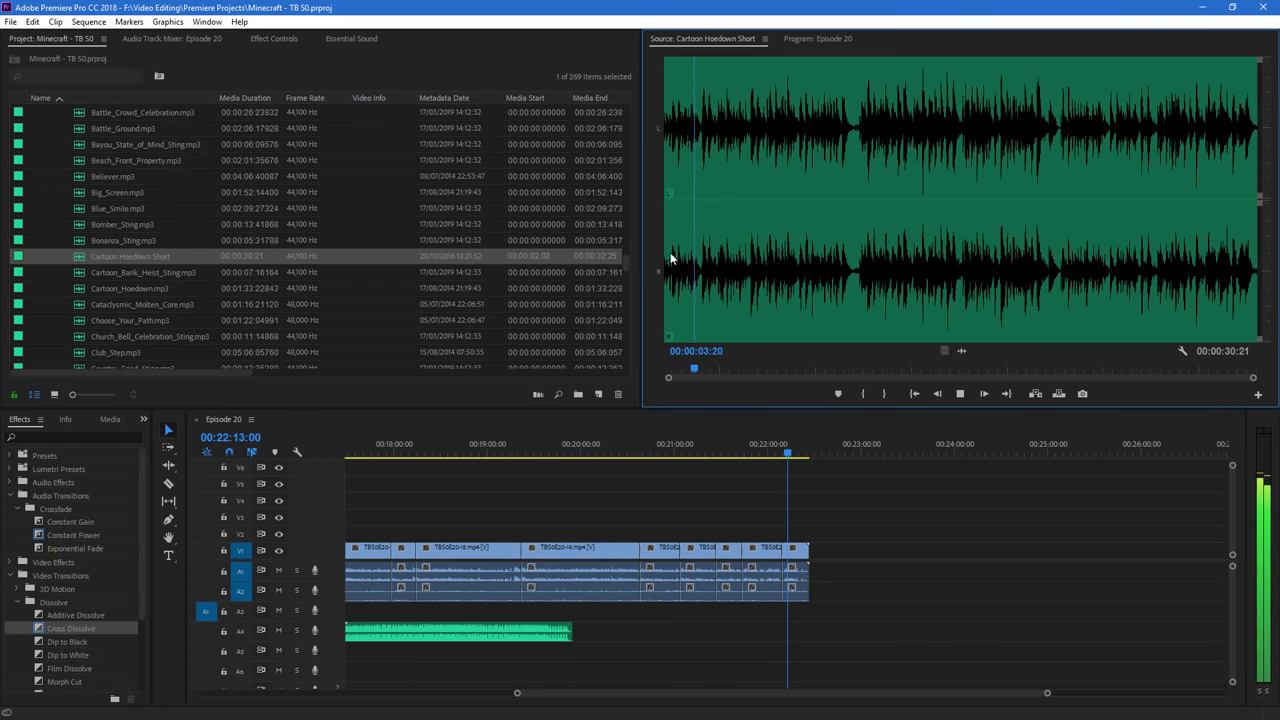
scroll(179, 255, "up", 2)
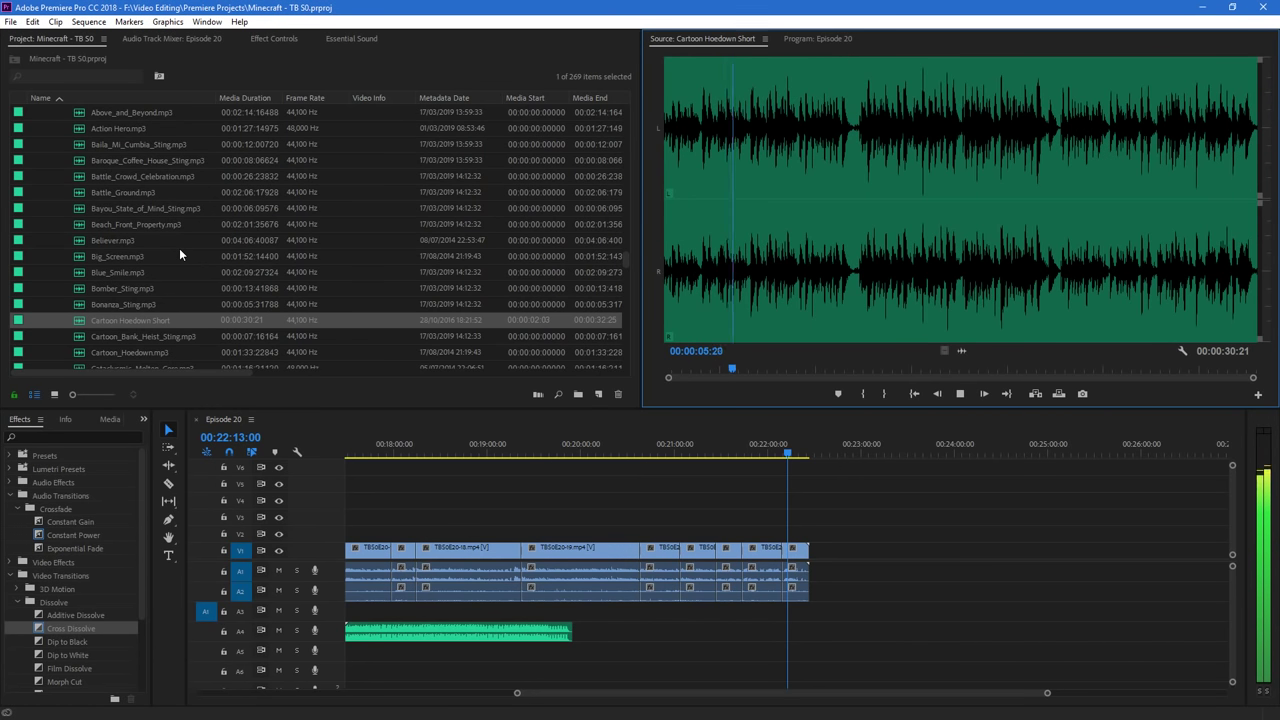
scroll(180, 249, "up", 3)
scroll(116, 260, "down", 4)
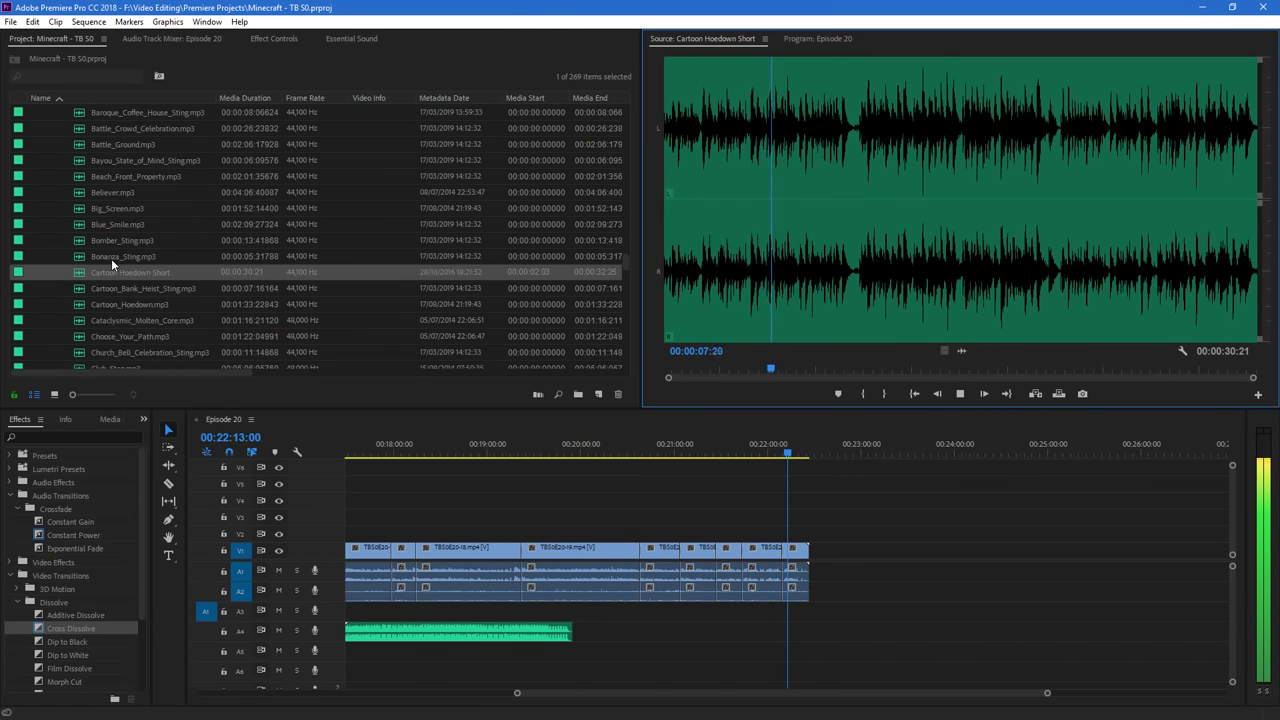
scroll(111, 258, "up", 10)
key("space")
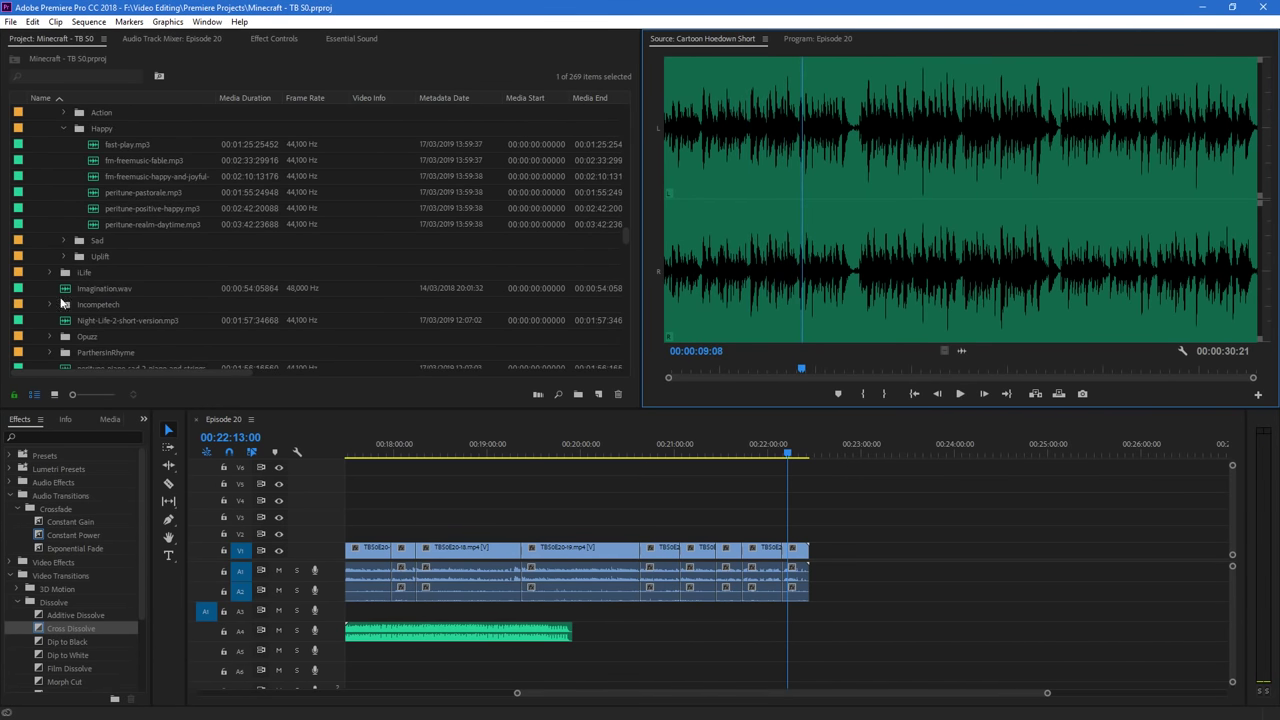
Audition Imagination.wav, Night-Life-2-short-version.mp3, the peritune track, then play serge-narcissoff-lost-soldier.mp3
double_click(66, 291)
key("space")
scroll(64, 270, "down", 2)
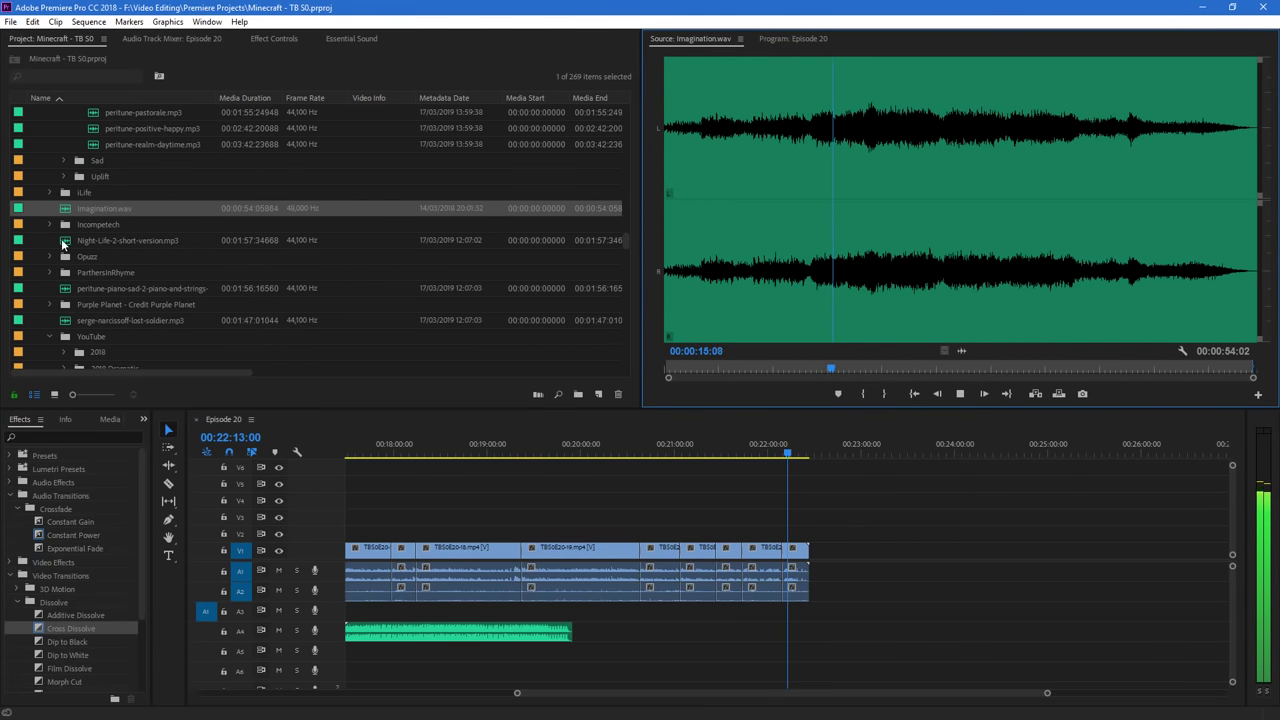
double_click(64, 241)
double_click(66, 289)
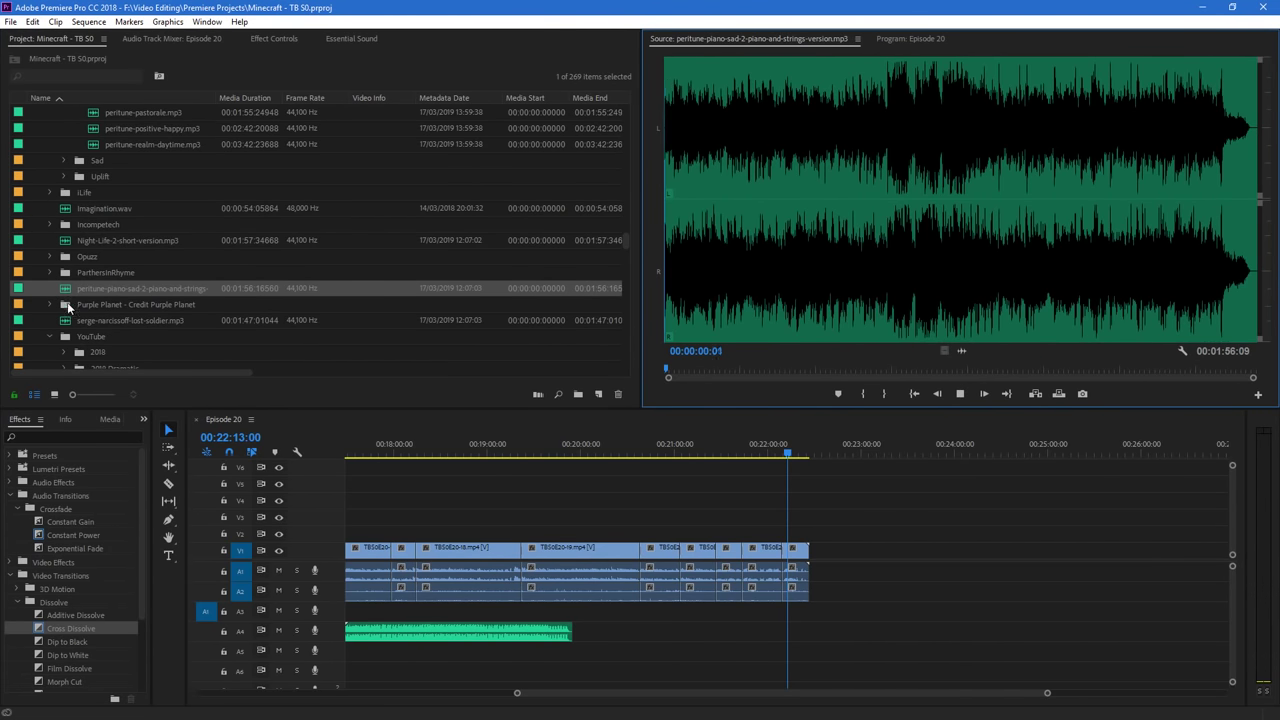
double_click(66, 320)
key("space")
scroll(118, 277, "up", 3)
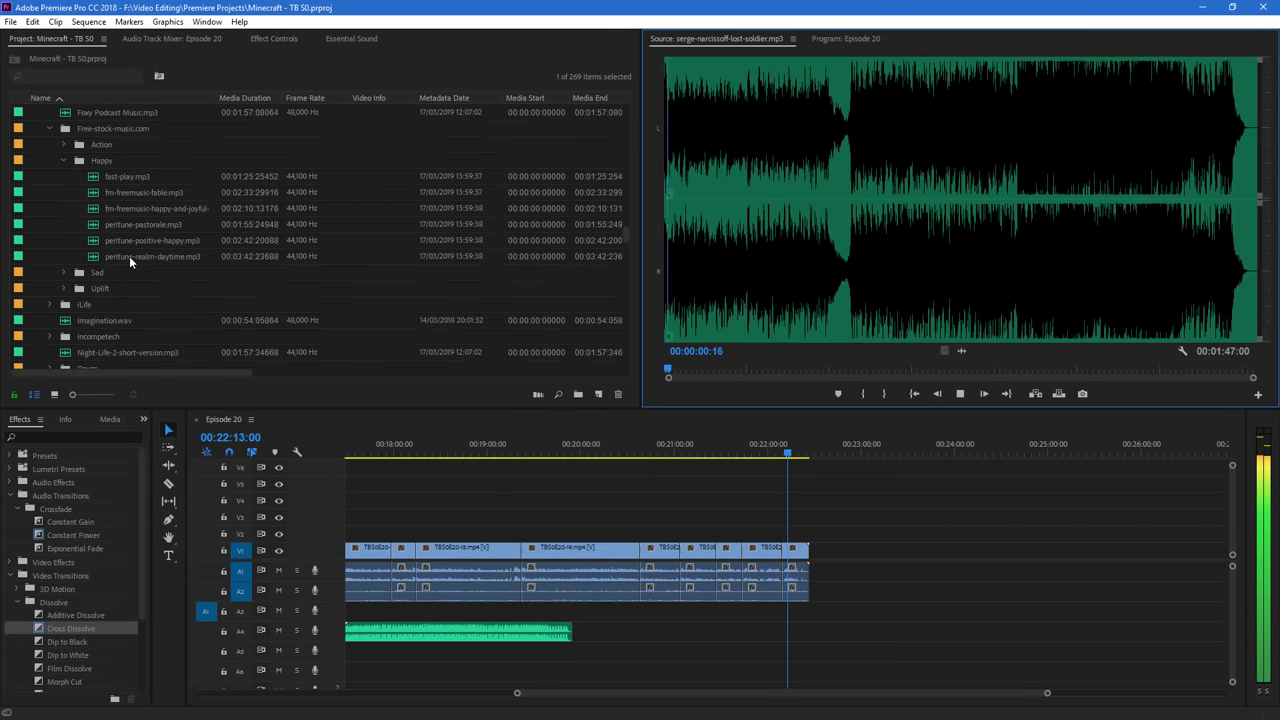
scroll(72, 227, "up", 2)
Collapse the Free-stock-music.com bin in the Project panel
left_click(50, 192)
scroll(80, 210, "up", 5)
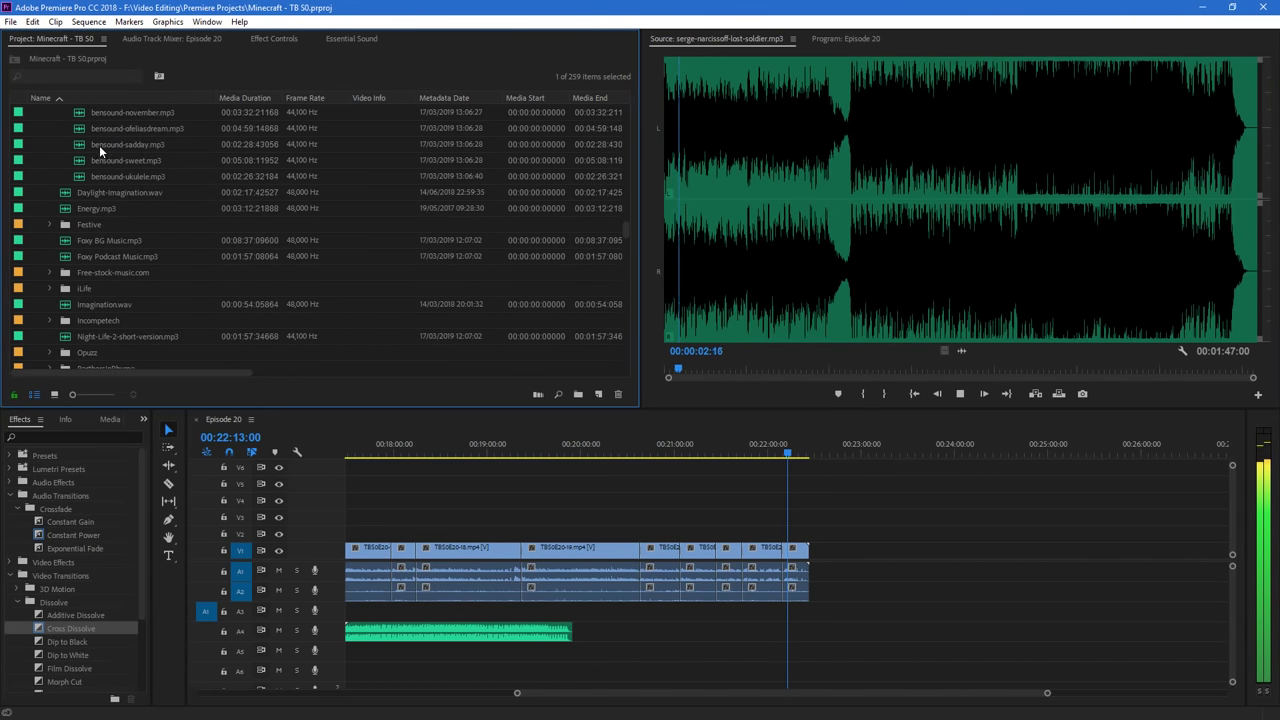
scroll(66, 205, "up", 6)
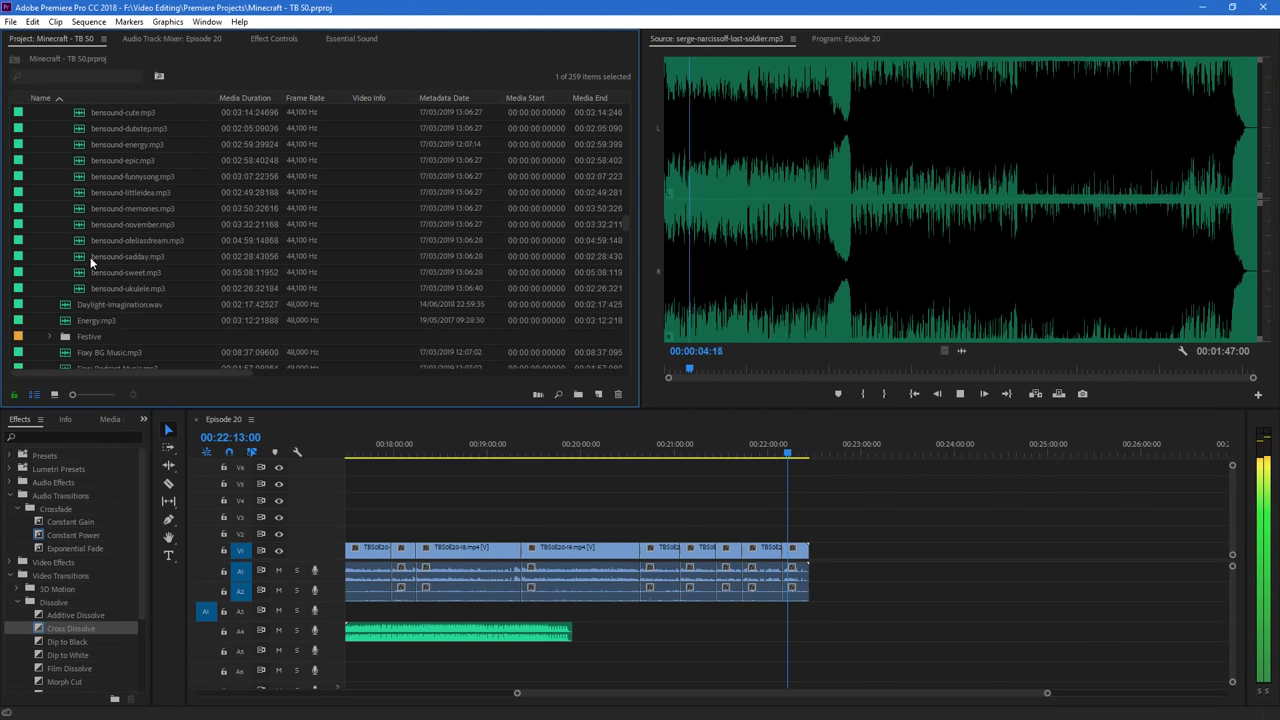
scroll(130, 260, "down", 7)
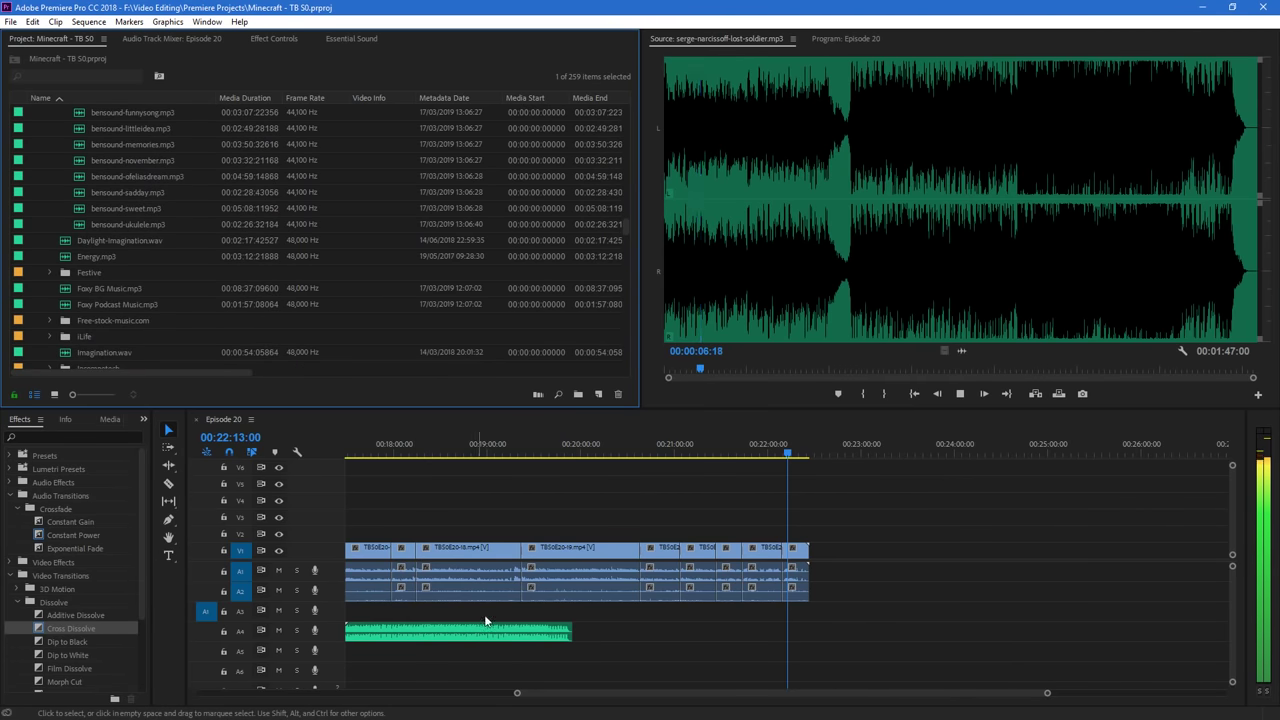
Place a copy of the A4 music clip later on track A4 and preview it
left_click_drag(511, 694, 286, 690)
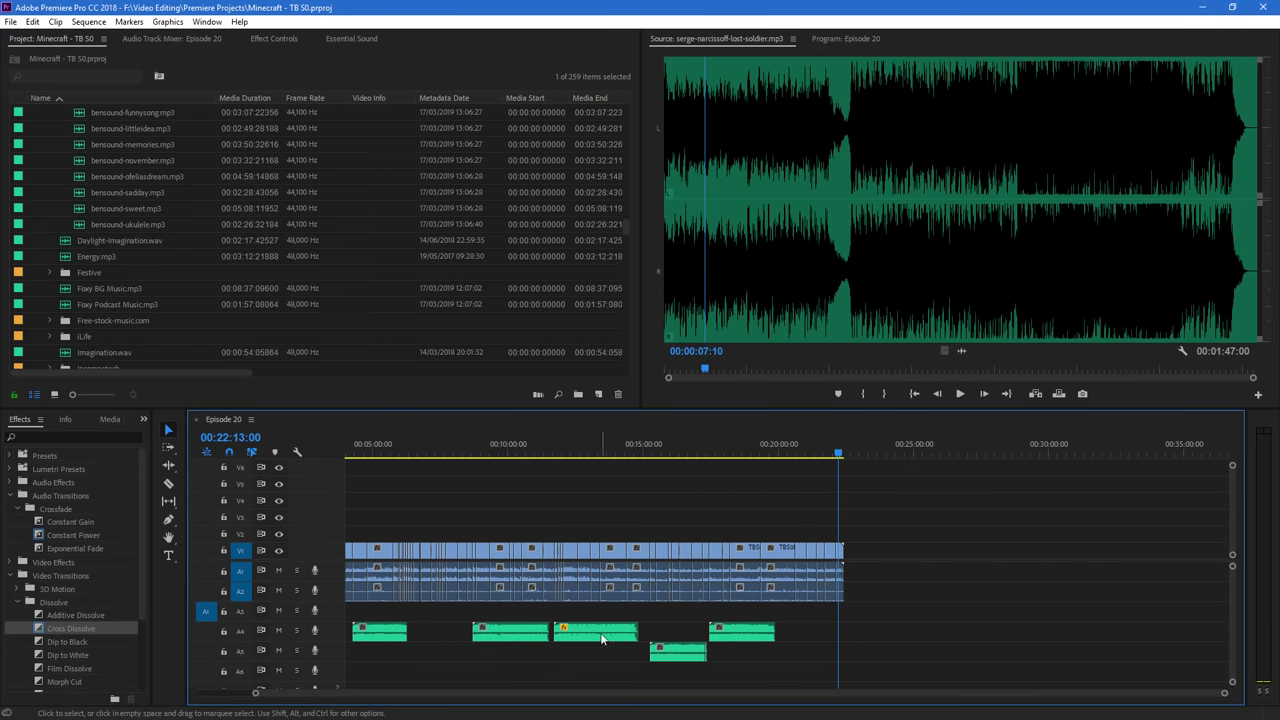
left_click_drag(598, 631, 839, 631)
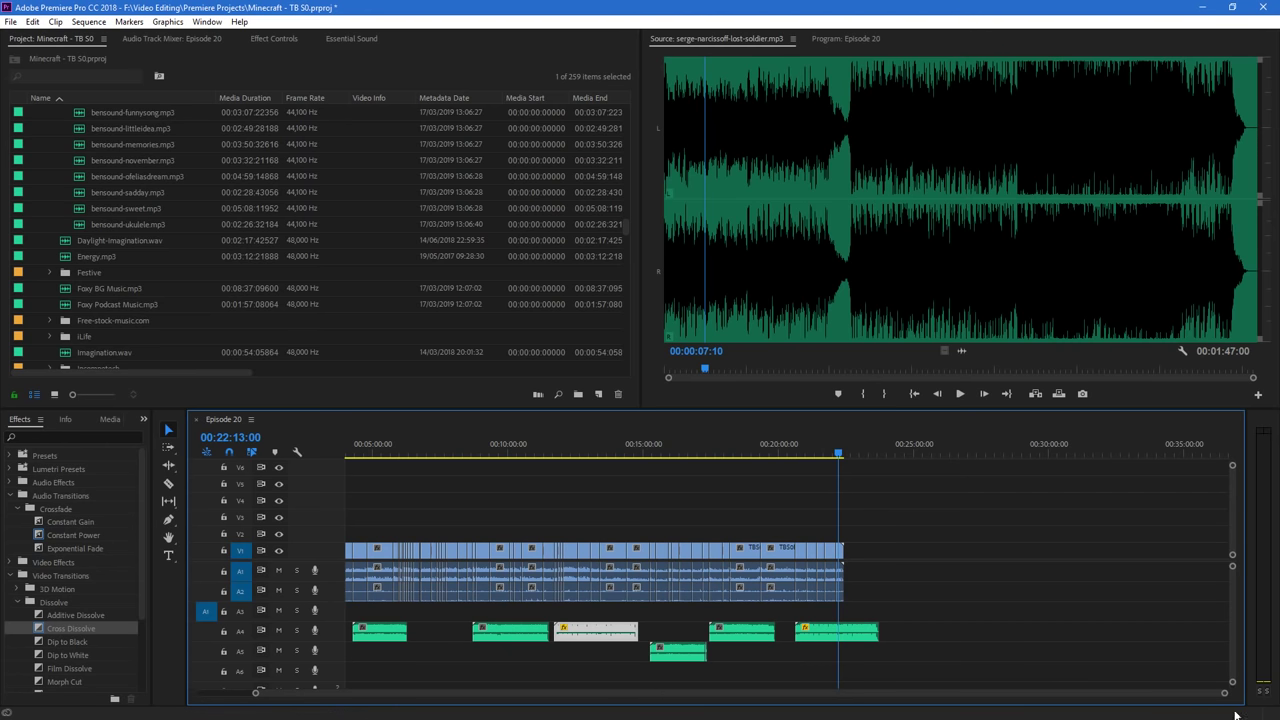
key("space")
left_click_drag(1223, 693, 1044, 700)
key("space")
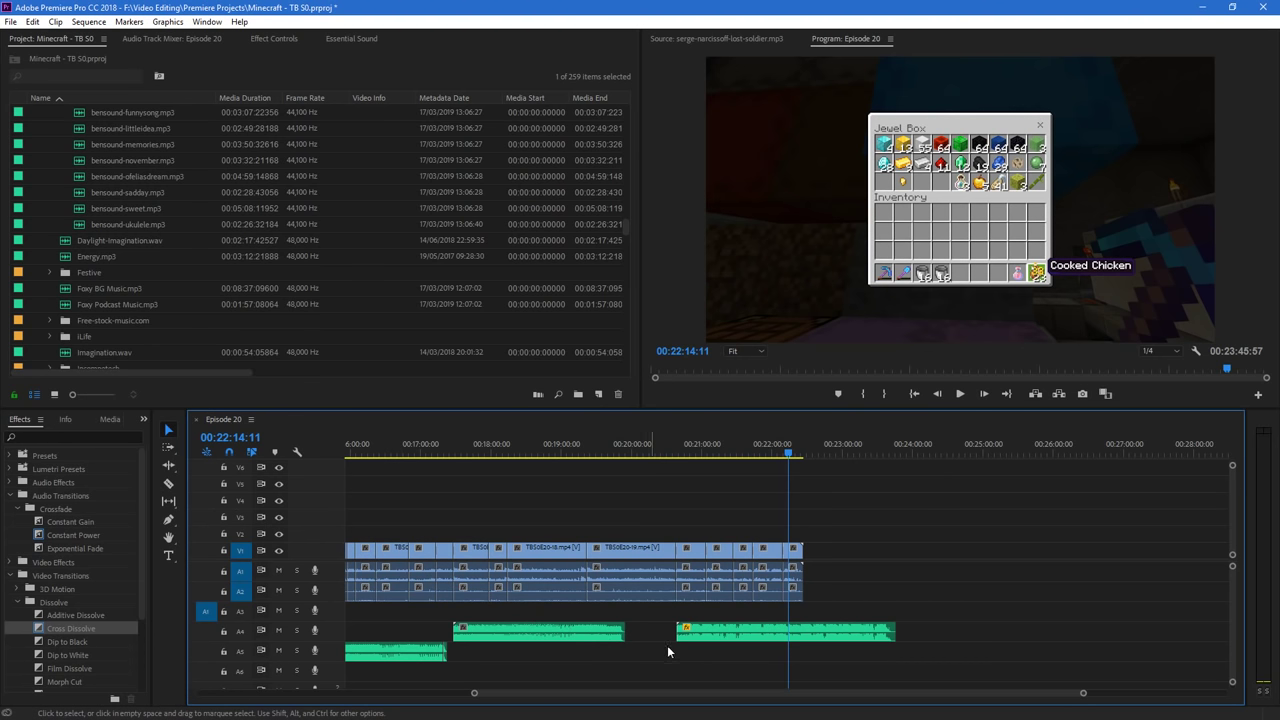
Adjust the timeline zoom and scroll the Project panel up to the TBS0E20 clips
left_click_drag(1083, 691, 928, 692)
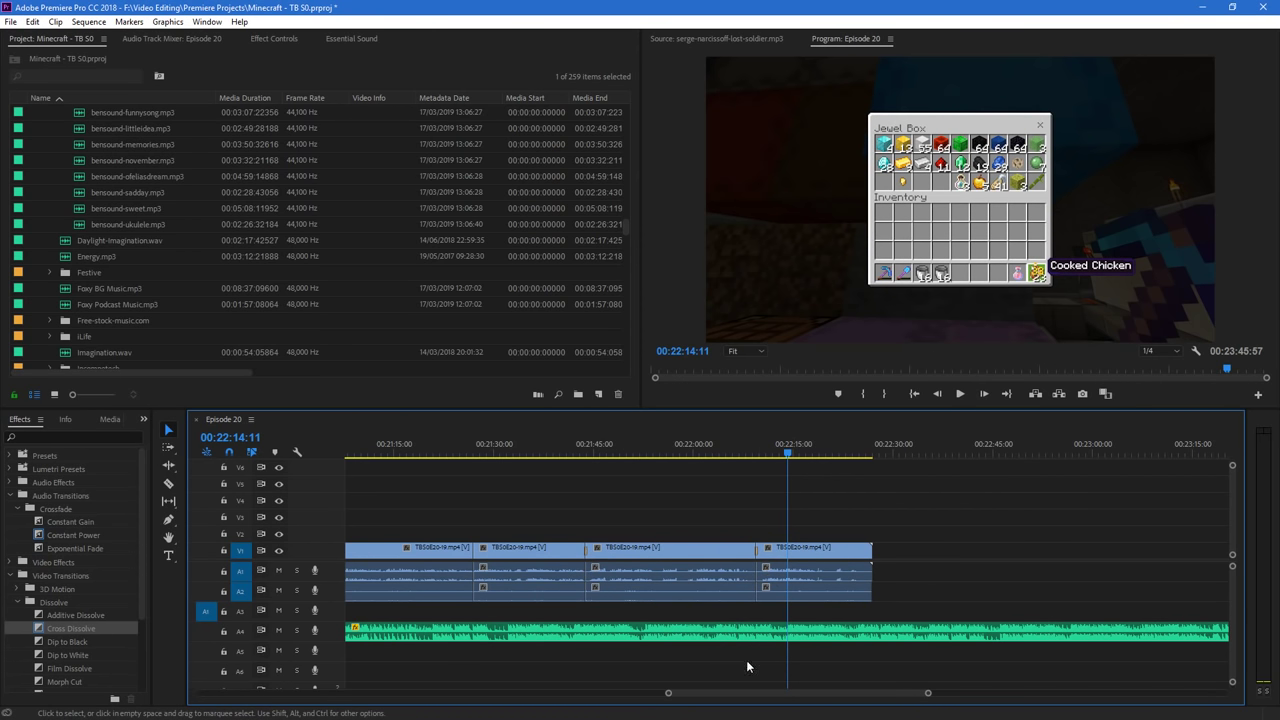
left_click_drag(668, 693, 631, 693)
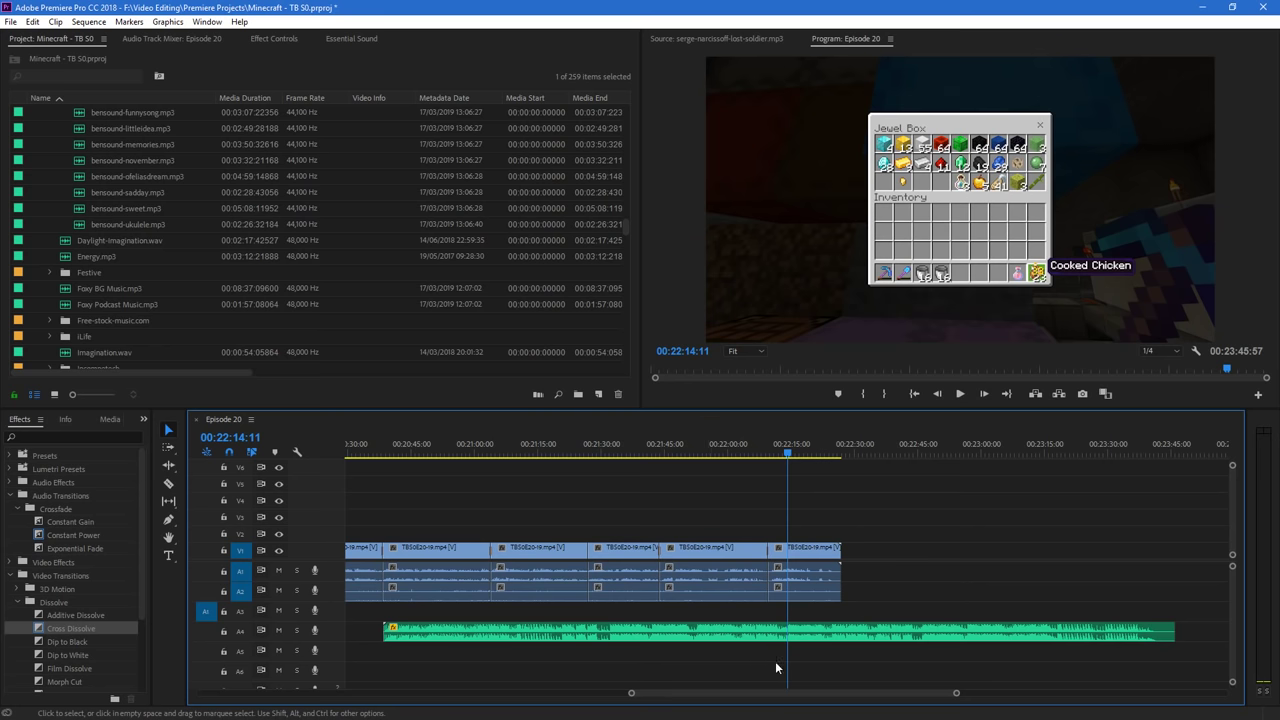
left_click_drag(953, 693, 899, 694)
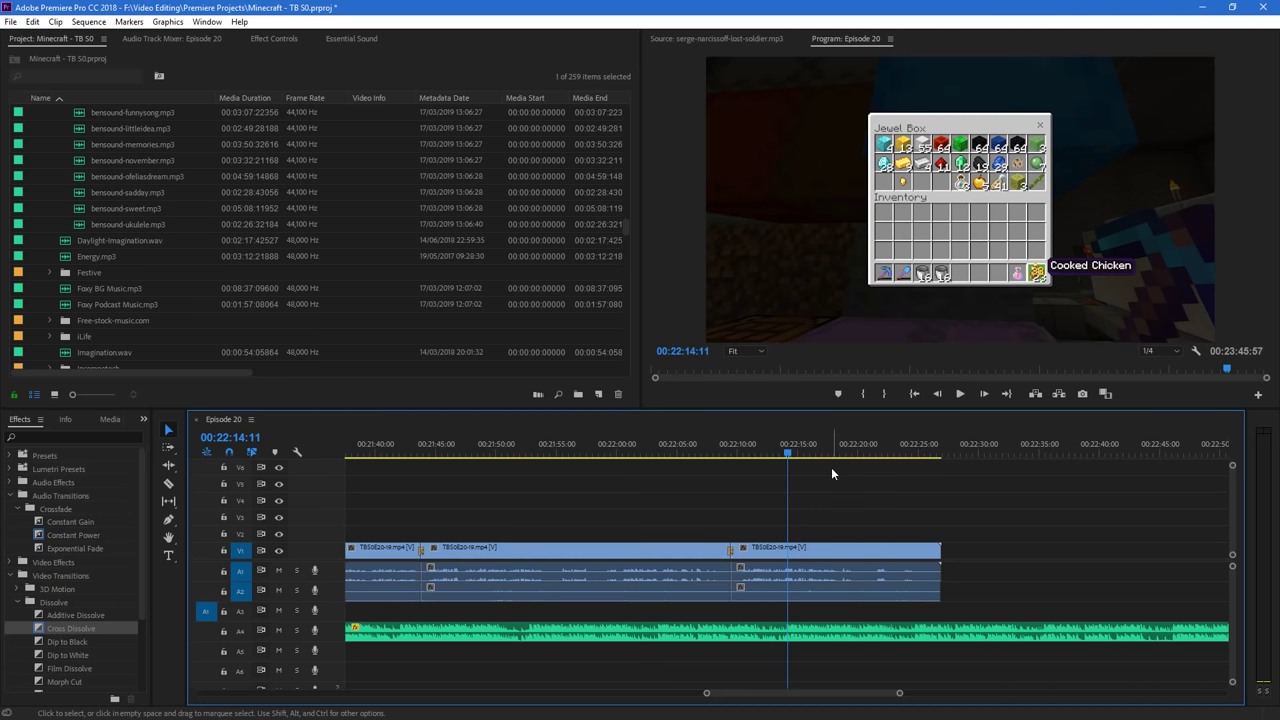
mouse_move(625, 223)
left_mouse_down()
mouse_move(629, 188)
mouse_move(635, 206)
left_mouse_up()
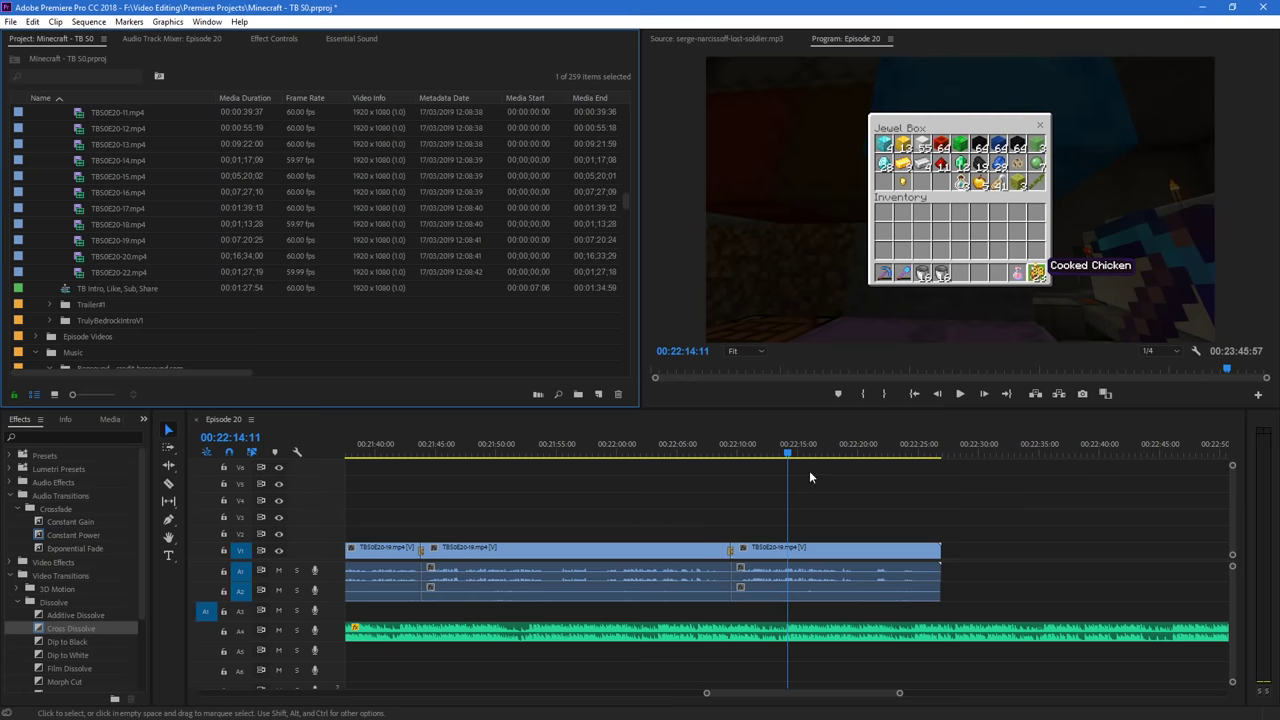
Append TBS0E20-20.mp4 to the timeline end, butted against the previous clip
left_click(731, 448)
key("space")
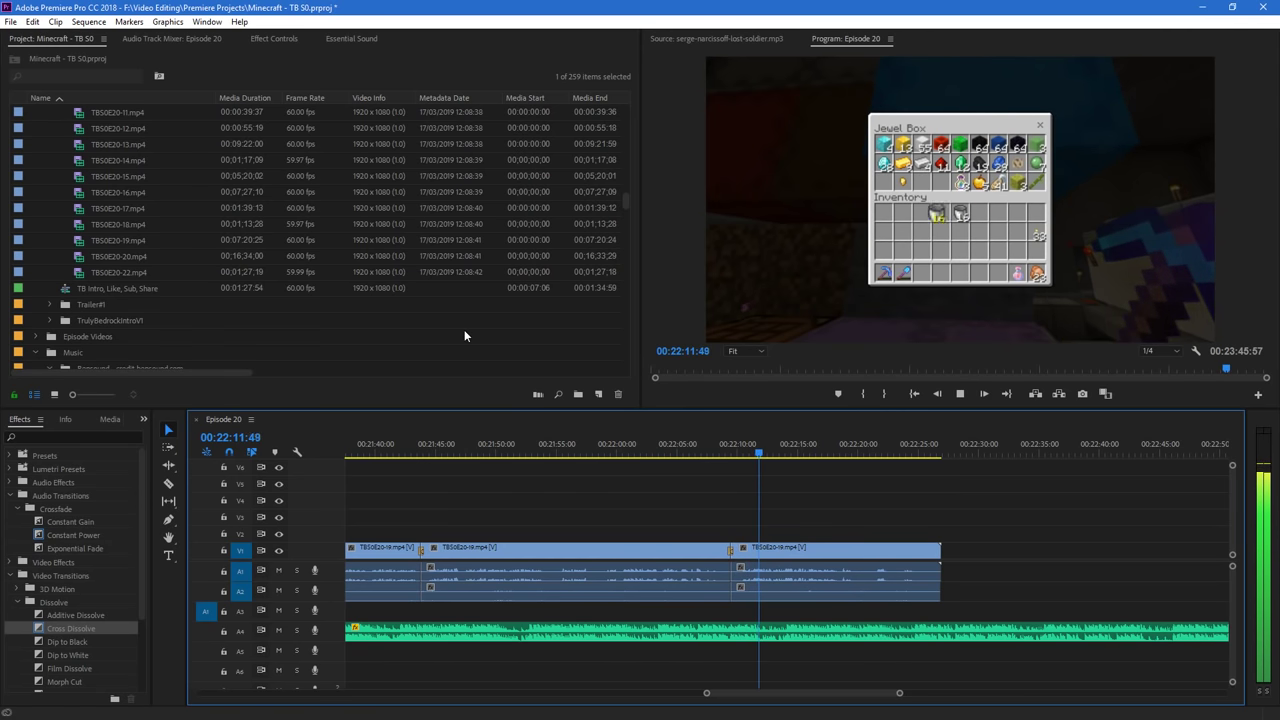
left_click_drag(108, 256, 930, 552)
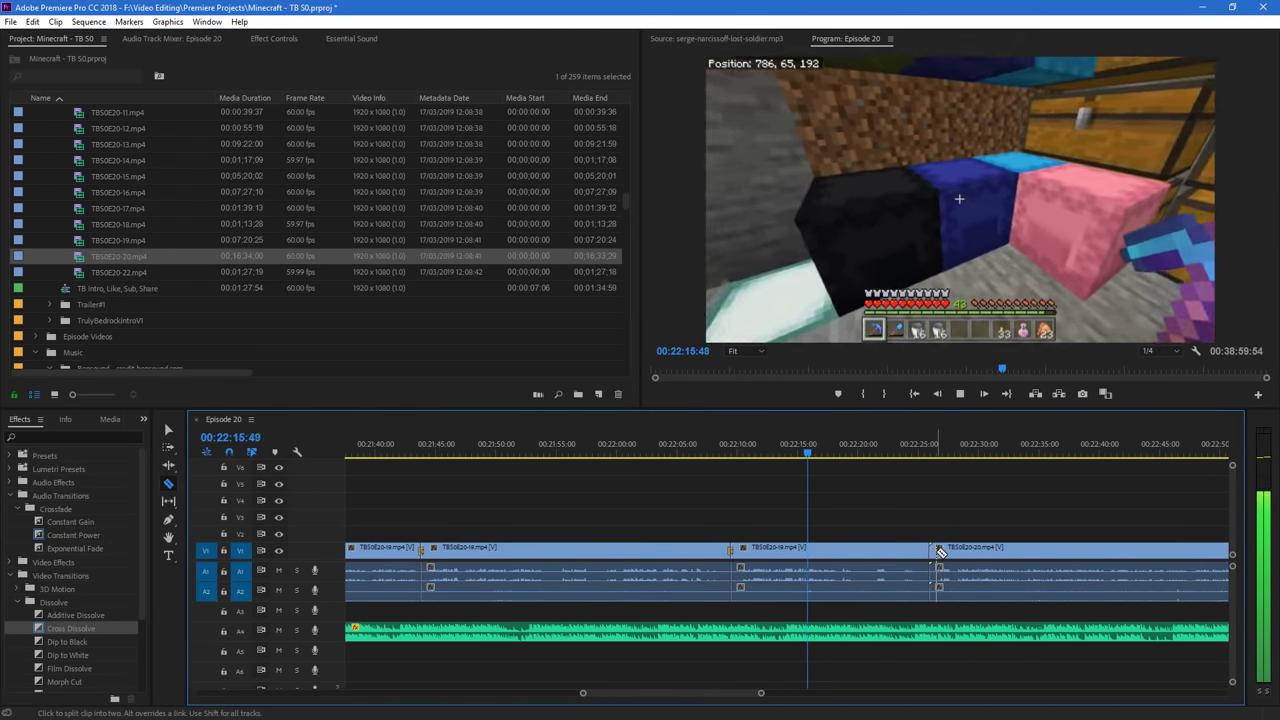
key("v")
left_click_drag(976, 558, 893, 560)
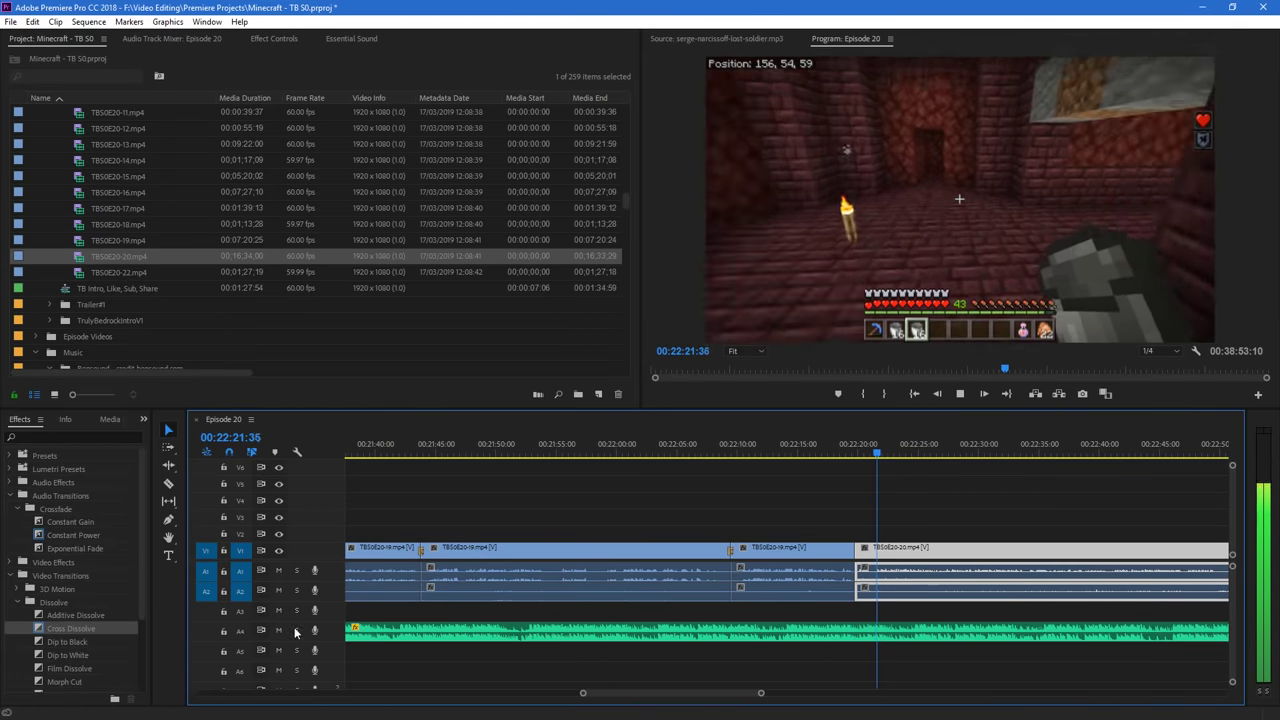
key("space")
Cut a short piece near 00:22:21 out of TBS0E20-20 and cross-dissolve the join
left_click(769, 694)
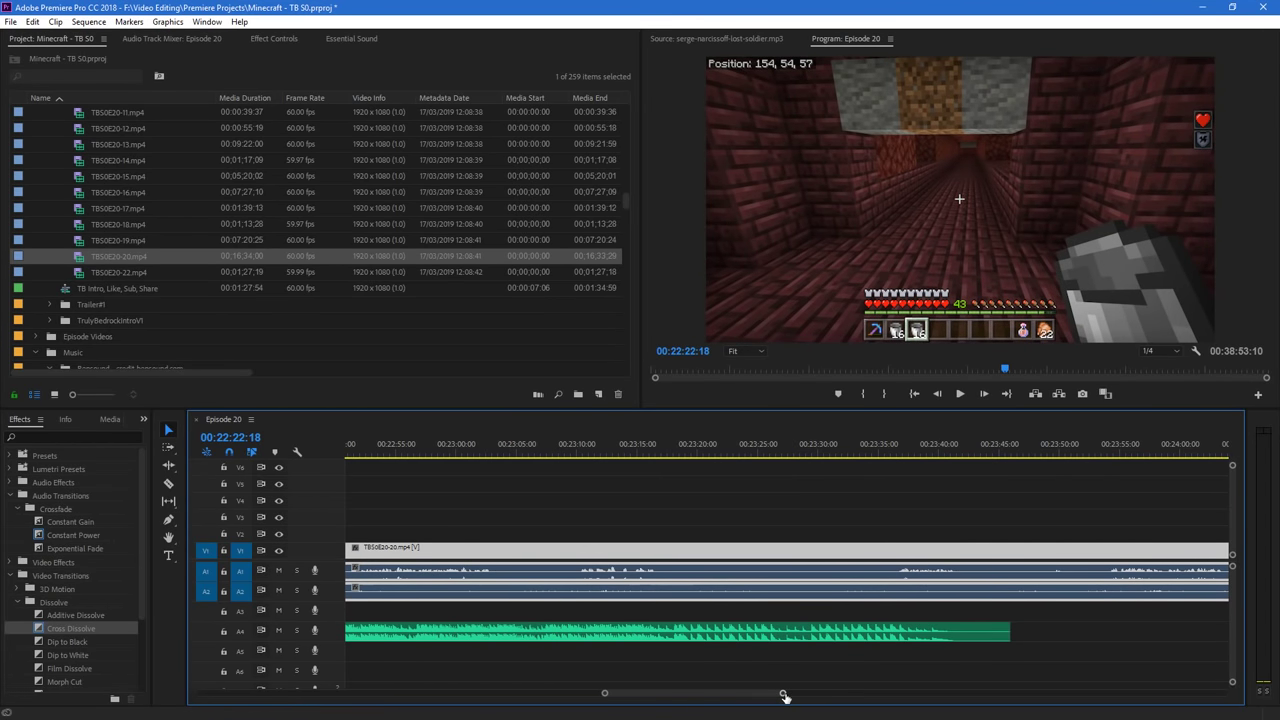
left_click_drag(784, 695, 740, 704)
key("c")
left_click(735, 557)
key("v")
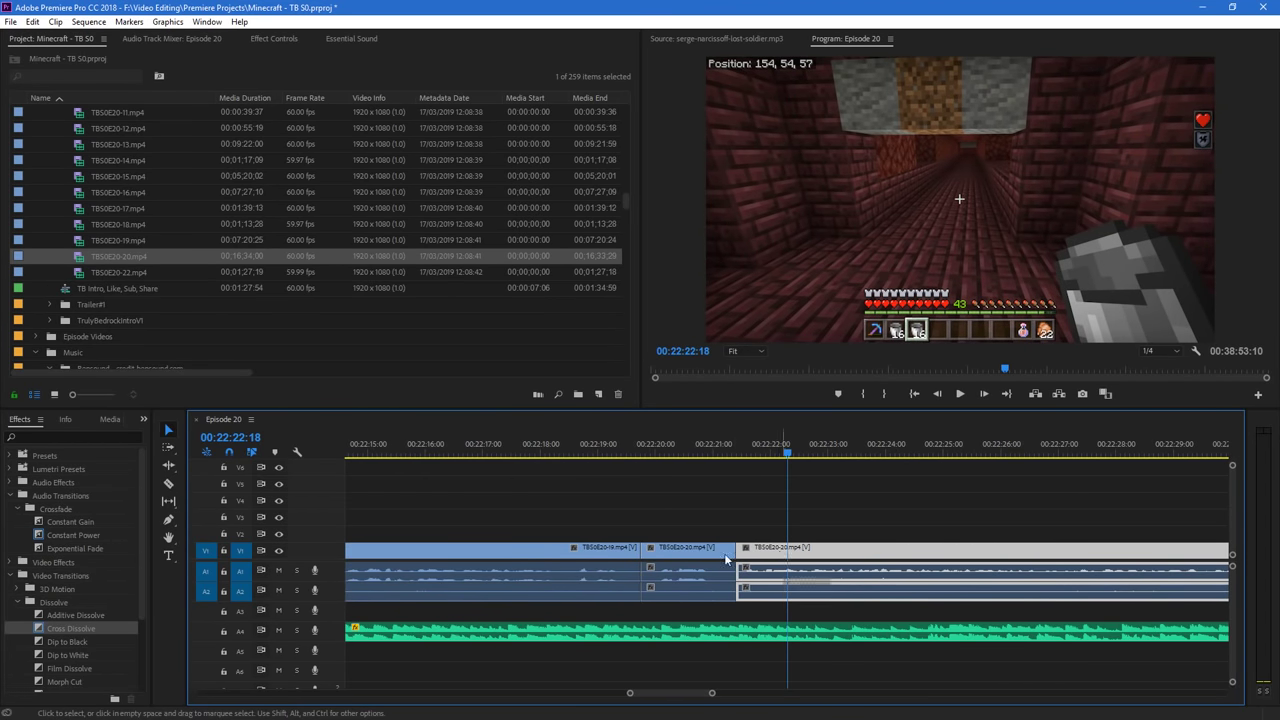
left_click_drag(725, 558, 630, 560)
left_click_drag(56, 628, 641, 553)
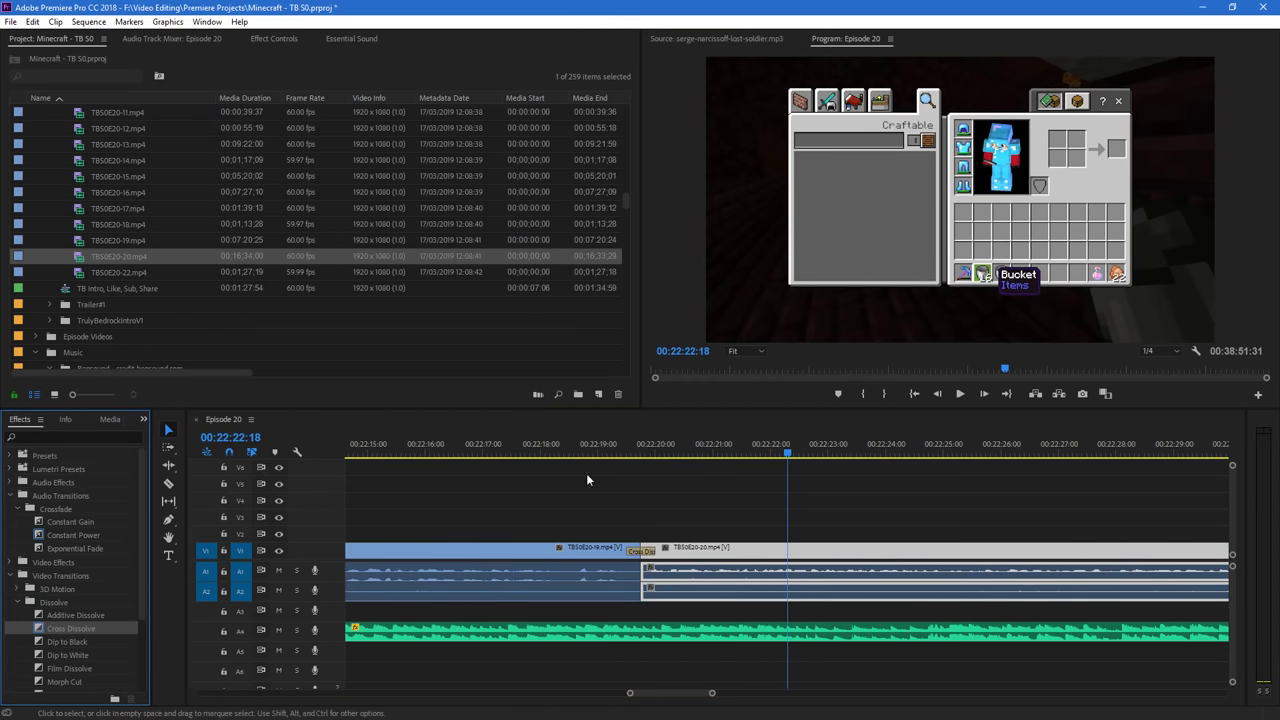
Play back the new transition from about 00:22:18 and rezoom the timeline
left_click(571, 446)
key("space")
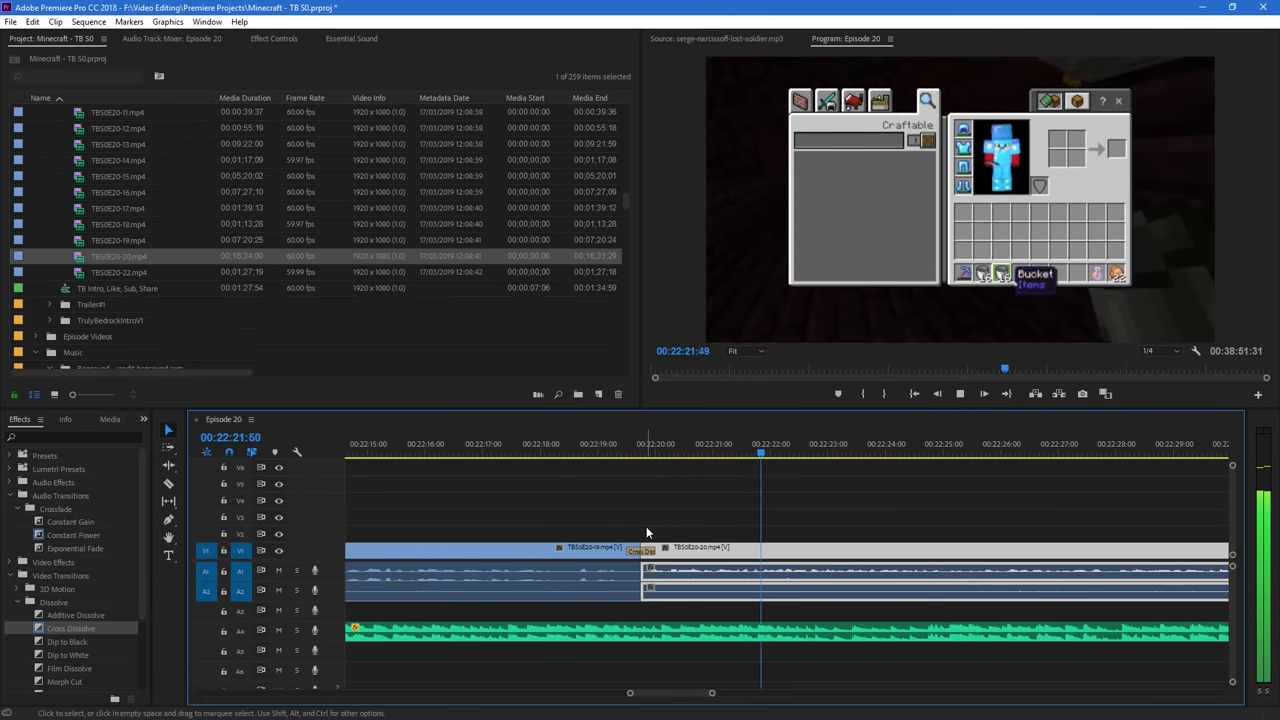
left_click_drag(711, 693, 794, 714)
key("space")
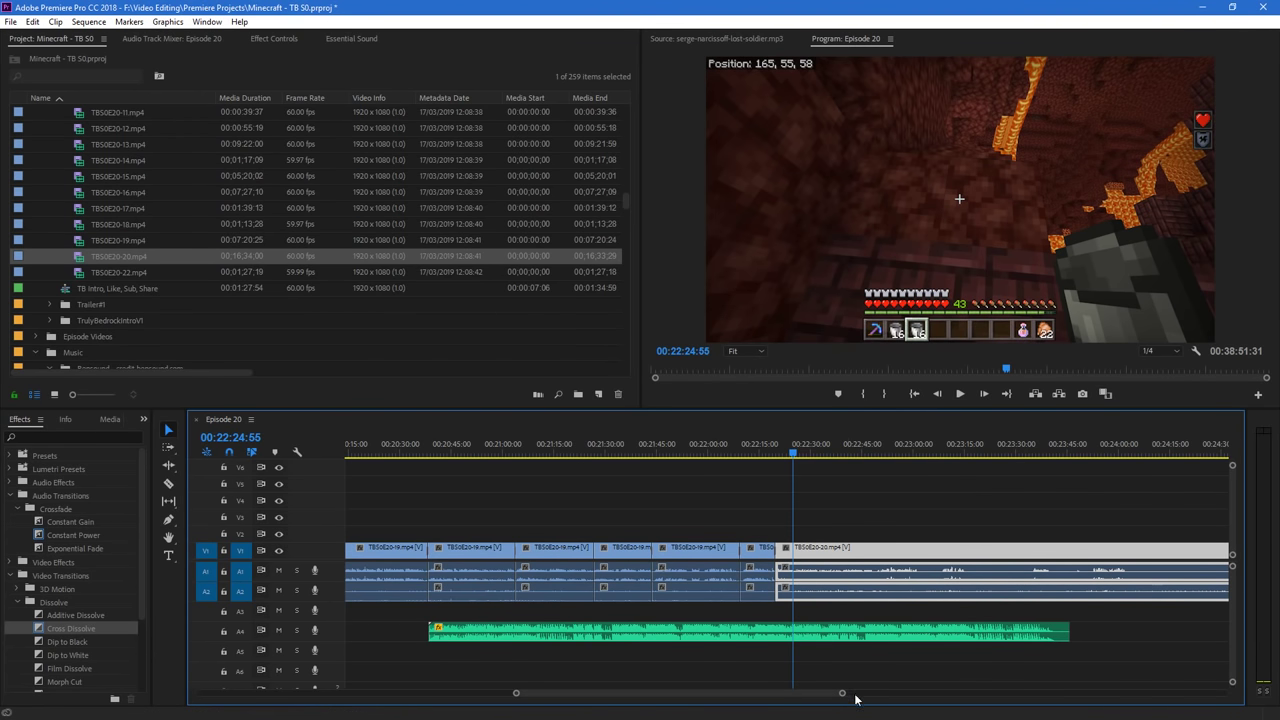
key("equal")
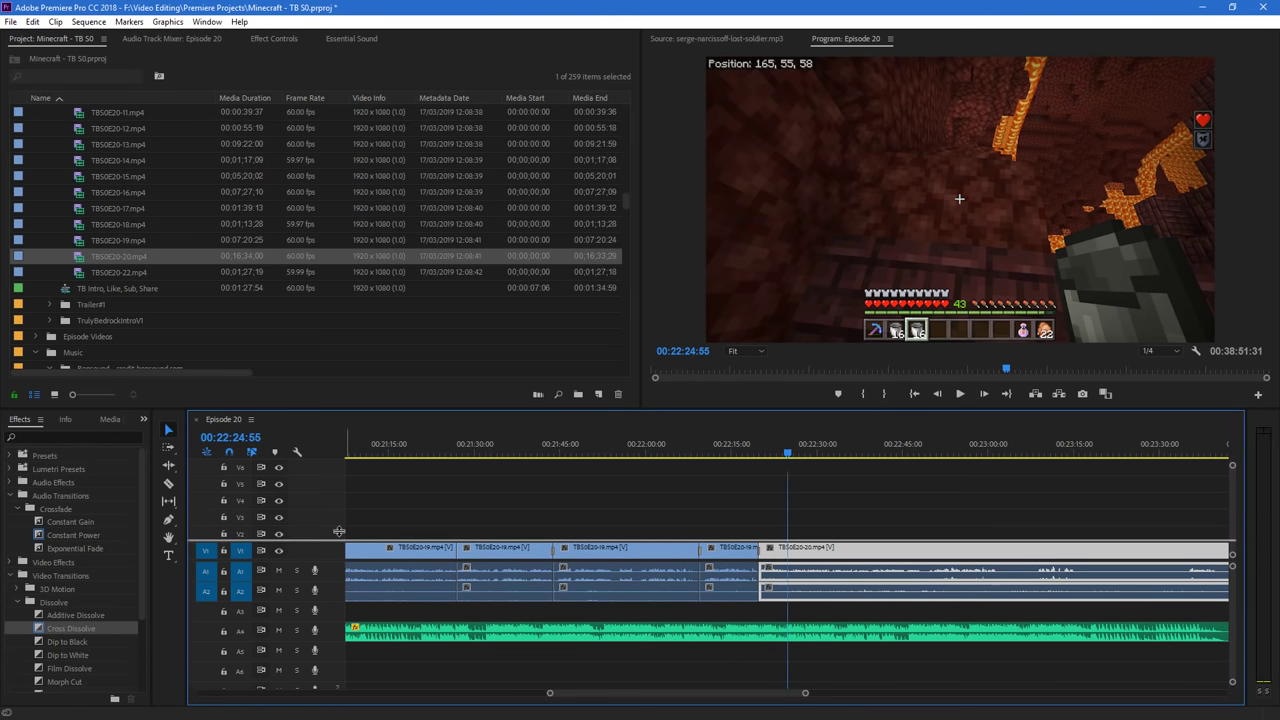
Expand the audio tracks and play TBS0E20-20 from about 00:22:20 to find unwanted parts
scroll(330, 569, "down", 2)
mouse_move(1233, 683)
left_mouse_down()
mouse_move(1233, 657)
mouse_move(1233, 671)
left_mouse_up()
left_click_drag(788, 454, 762, 454)
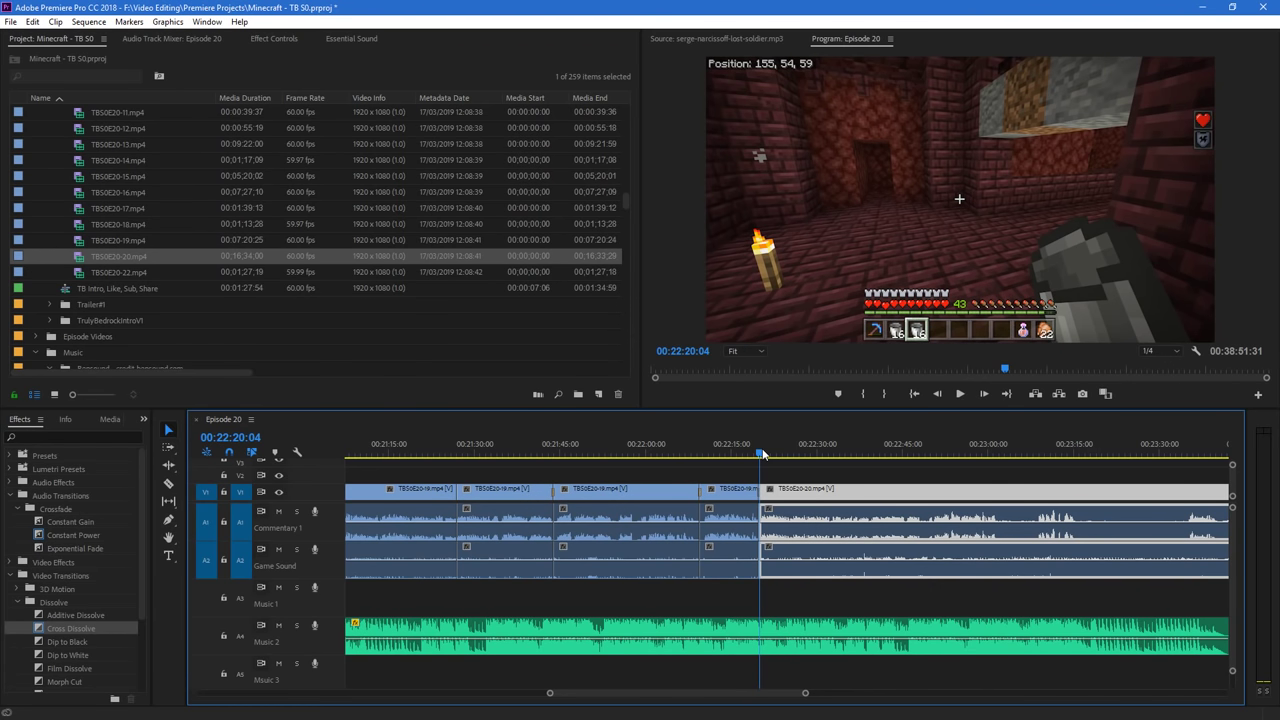
key("space")
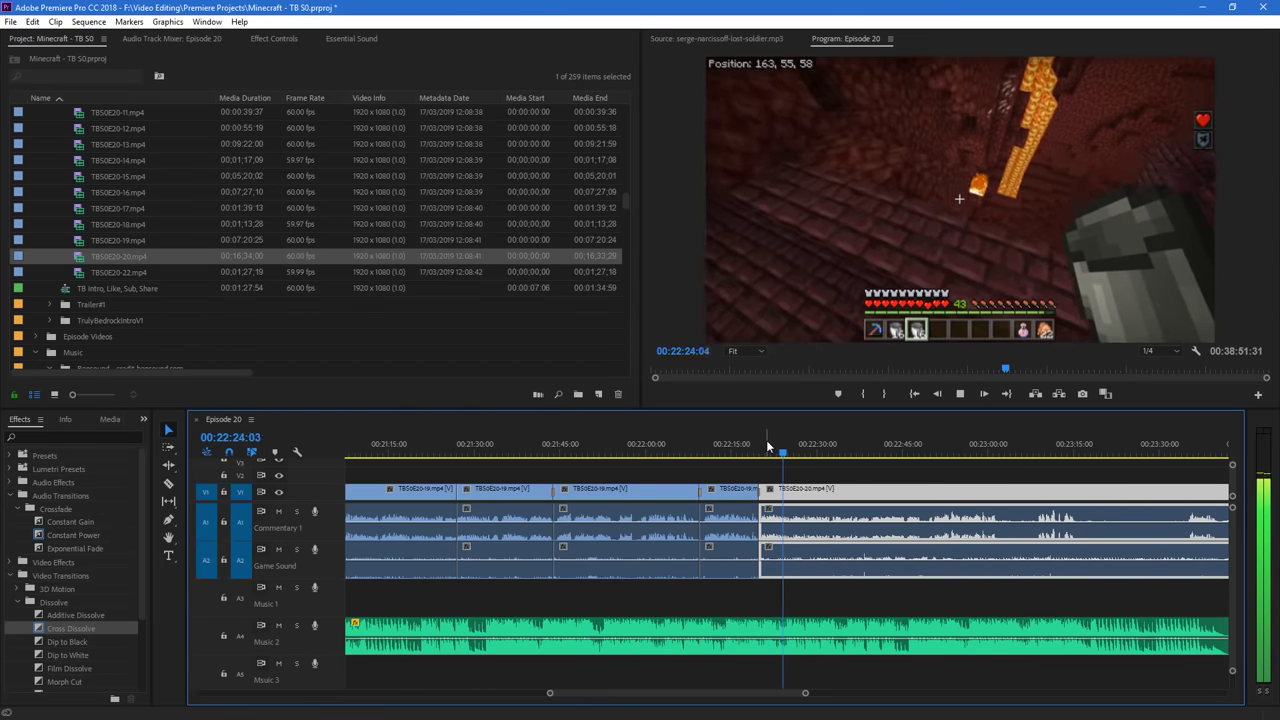
key("space")
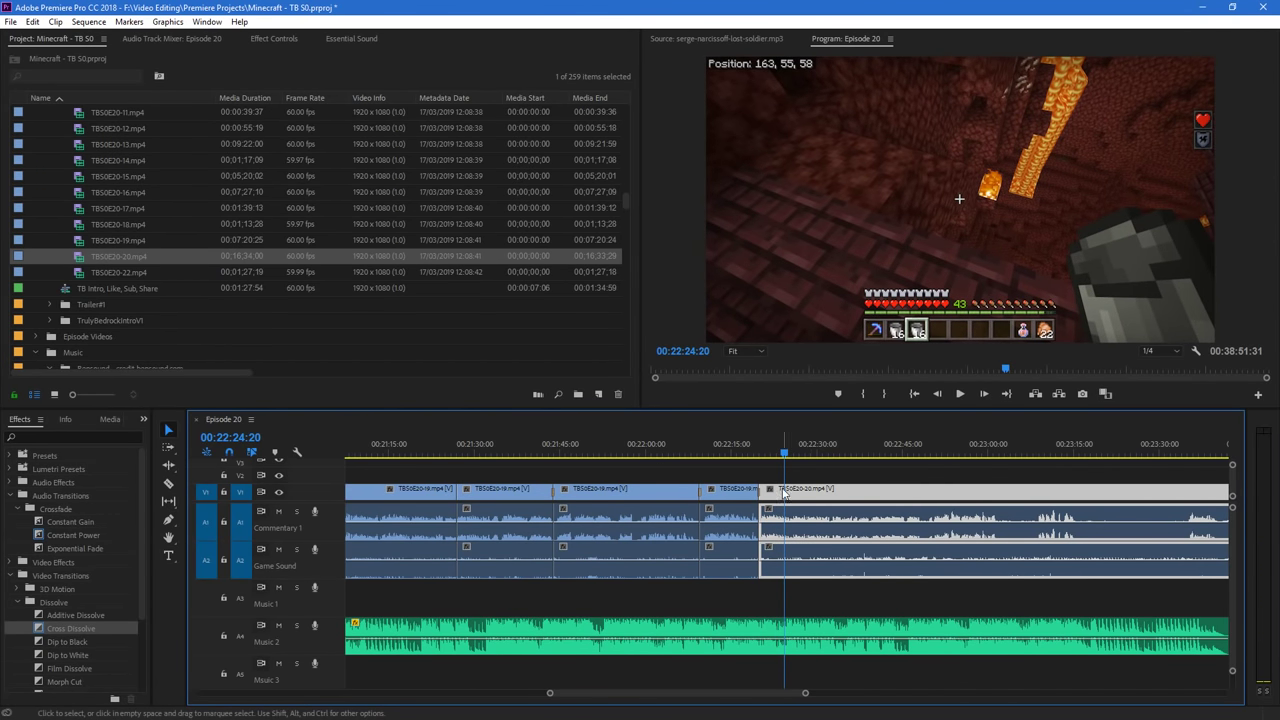
left_click(773, 451)
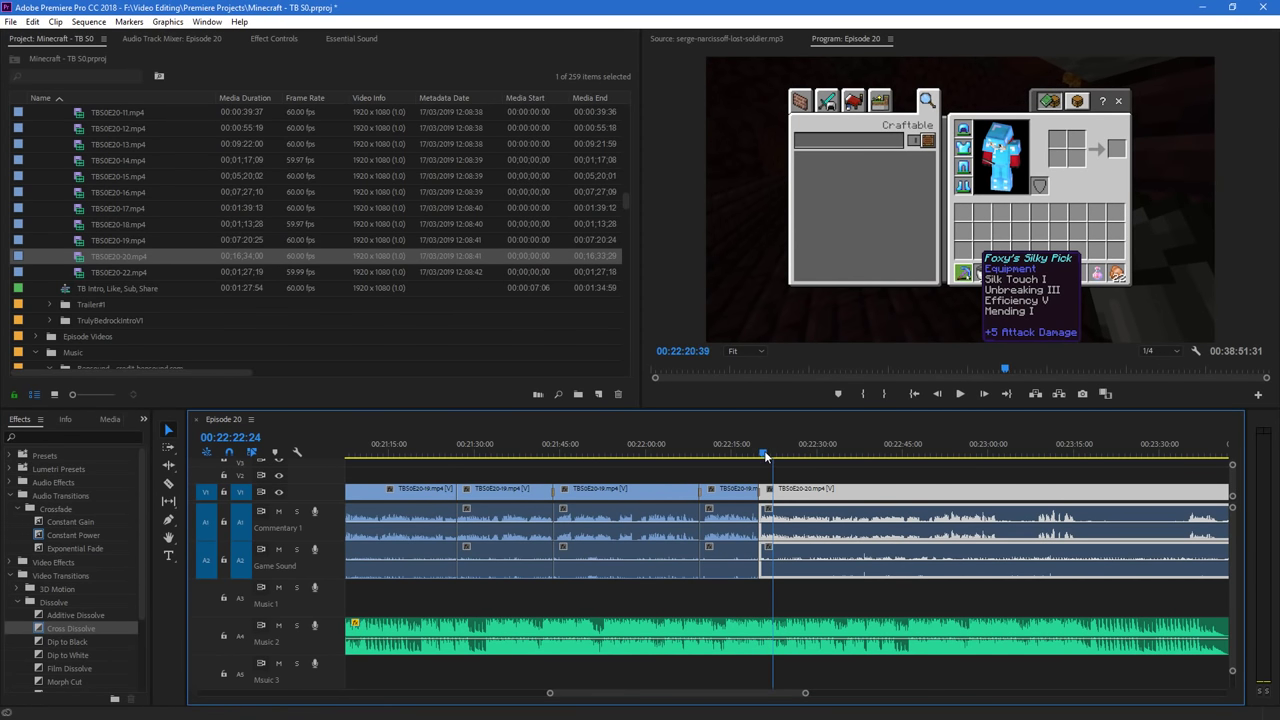
left_click(758, 447)
key("space")
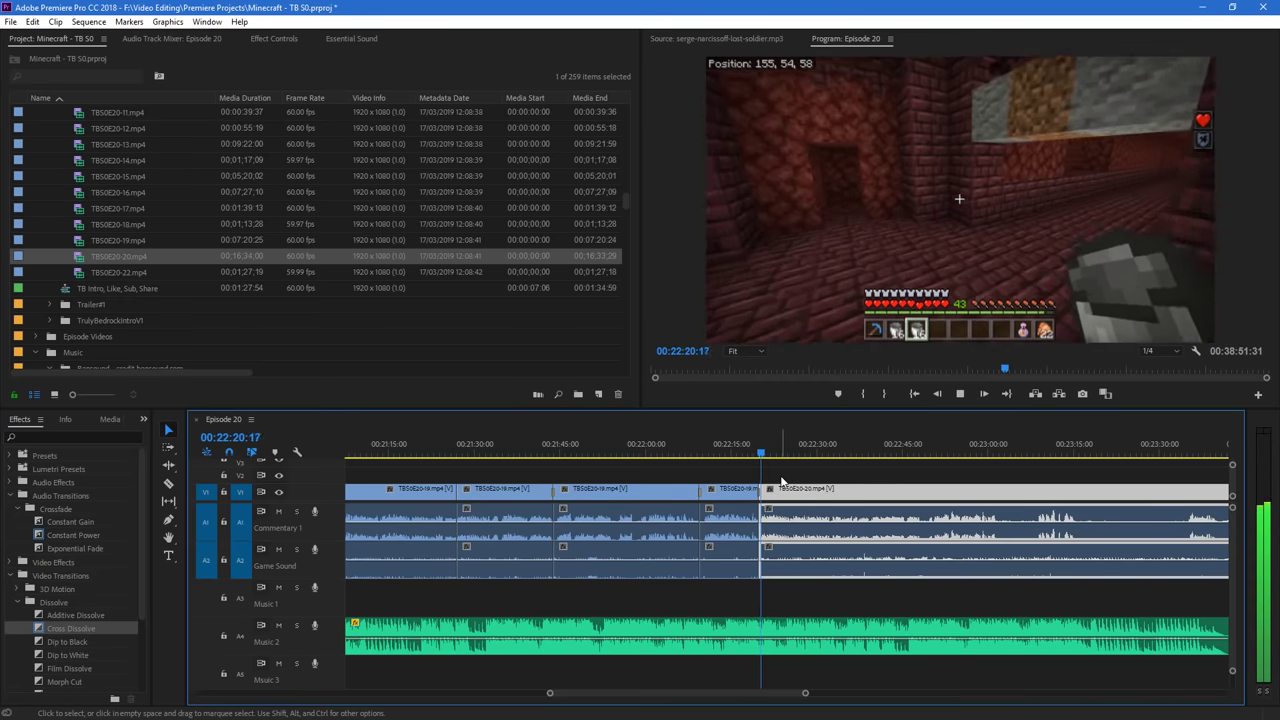
left_click_drag(806, 693, 771, 694)
scroll(766, 695, "down", 3)
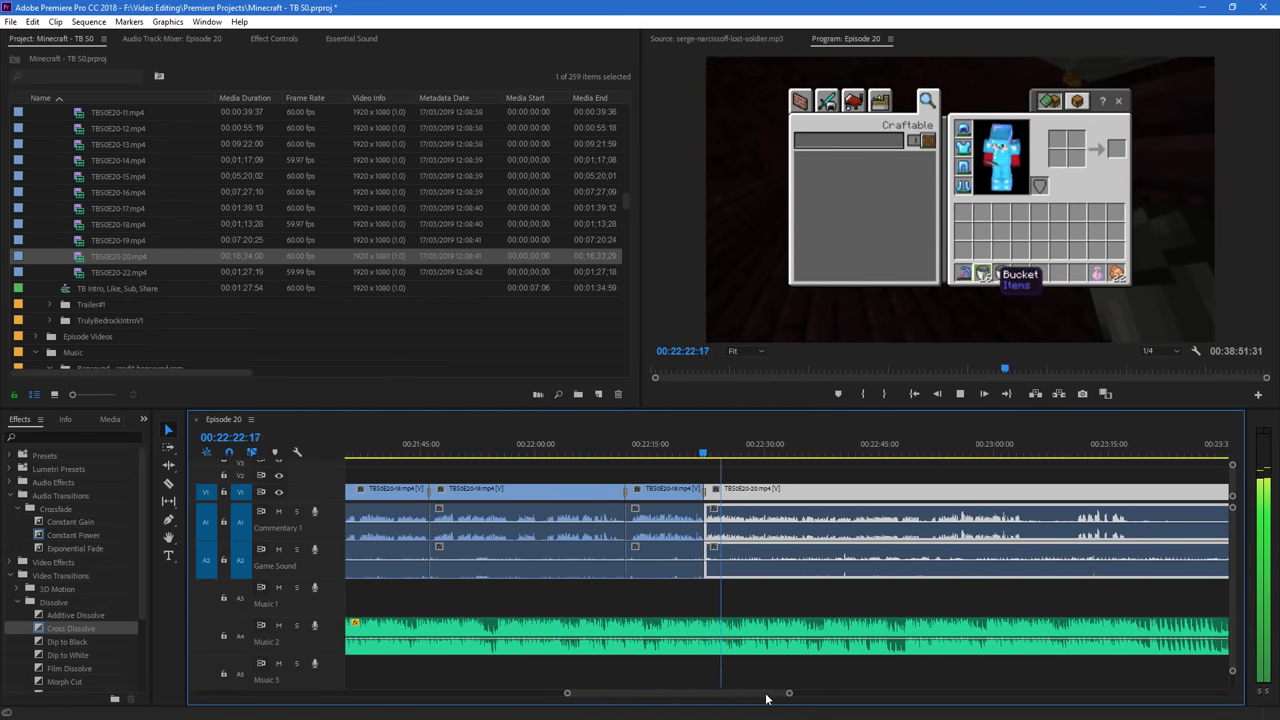
Cut out the first unwanted stretch of TBS0E20-20 and close the gap
key("c")
left_click(898, 489)
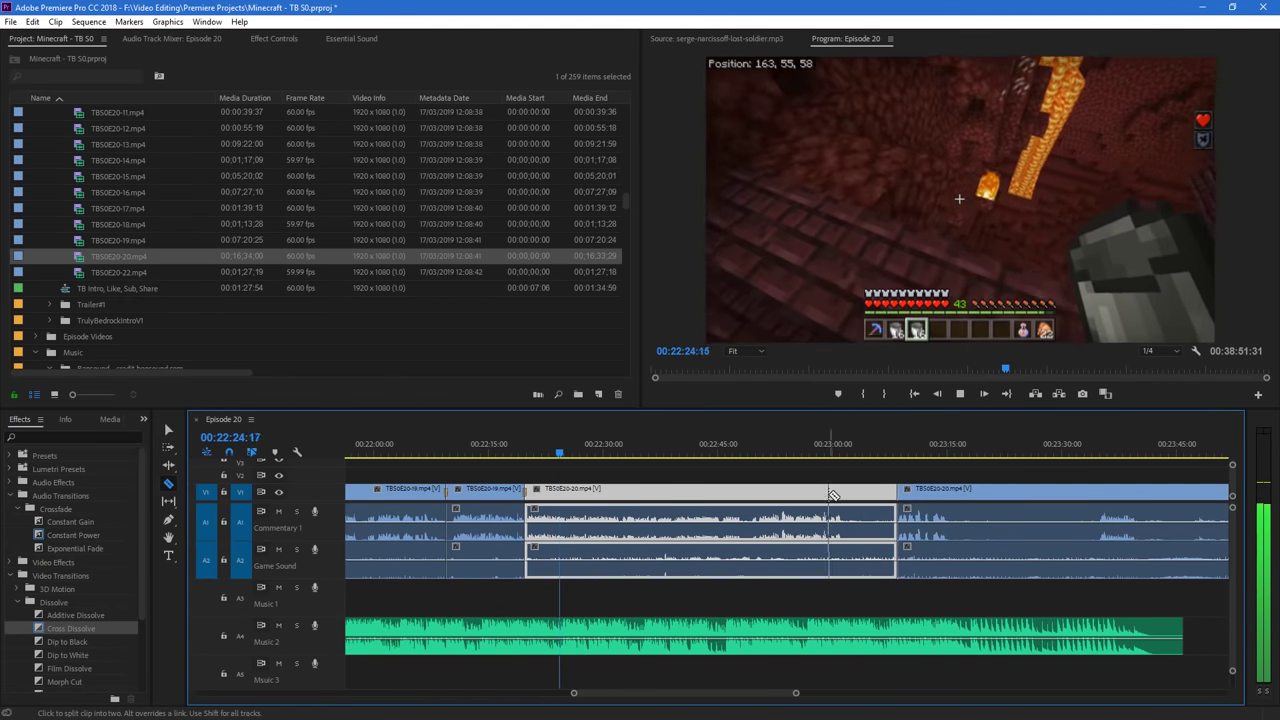
left_click(844, 492)
key("v")
left_click_drag(931, 492, 870, 492)
left_click_drag(1050, 494, 926, 512)
Cut a further unwanted stretch and slide the remaining piece left to close the gap
key("c")
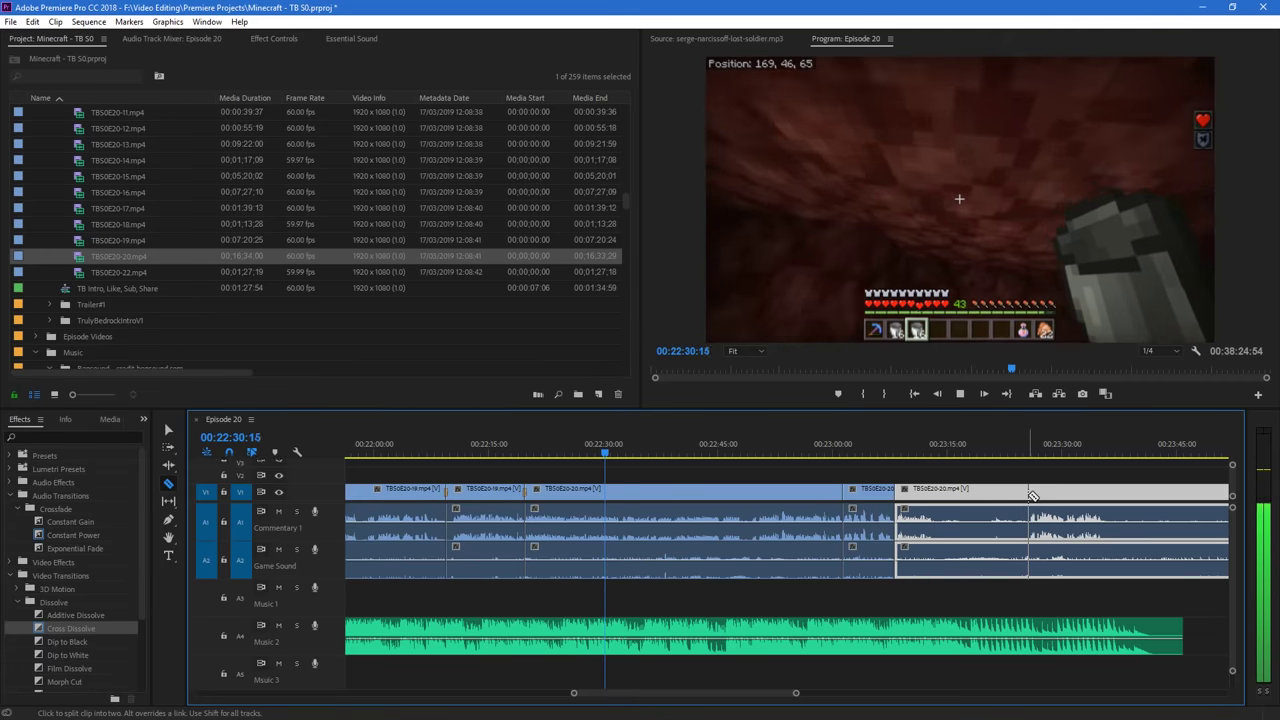
left_click(1033, 496)
key("v")
left_click_drag(1033, 496, 935, 497)
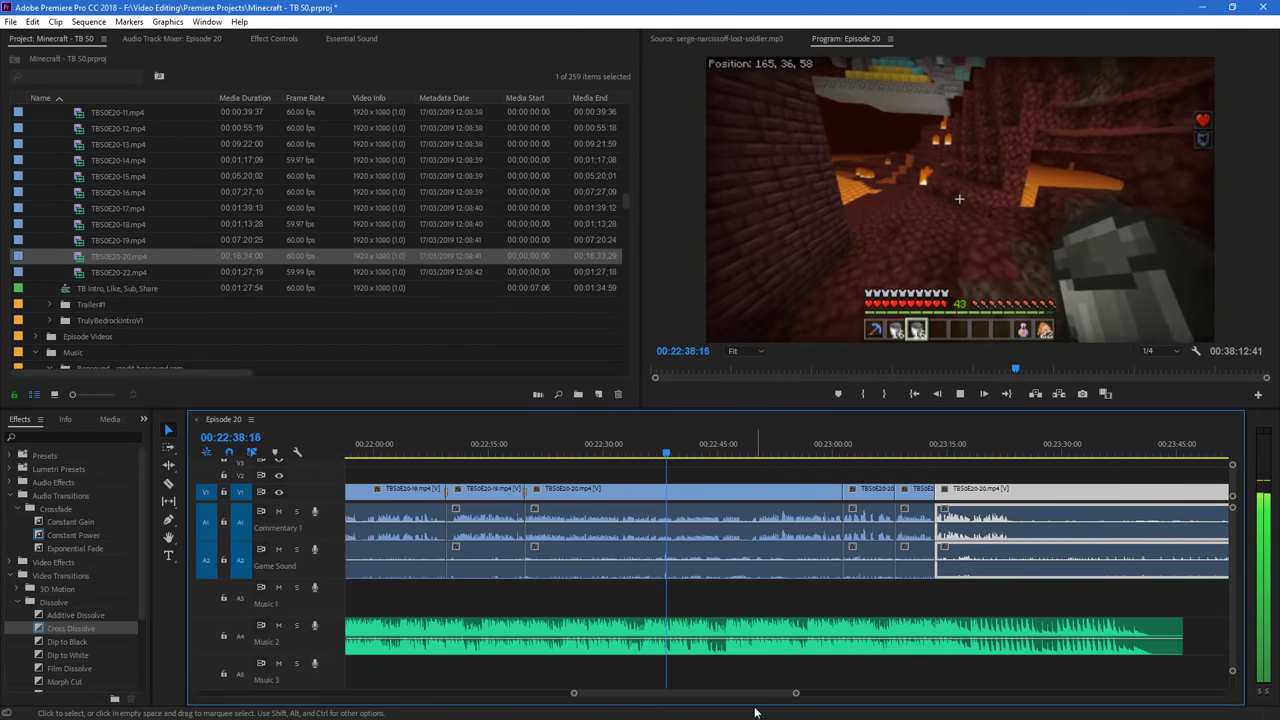
Slide a TBS0E20-20 piece over the short clip and add a Cross Dissolve there
left_click_drag(765, 693, 772, 693)
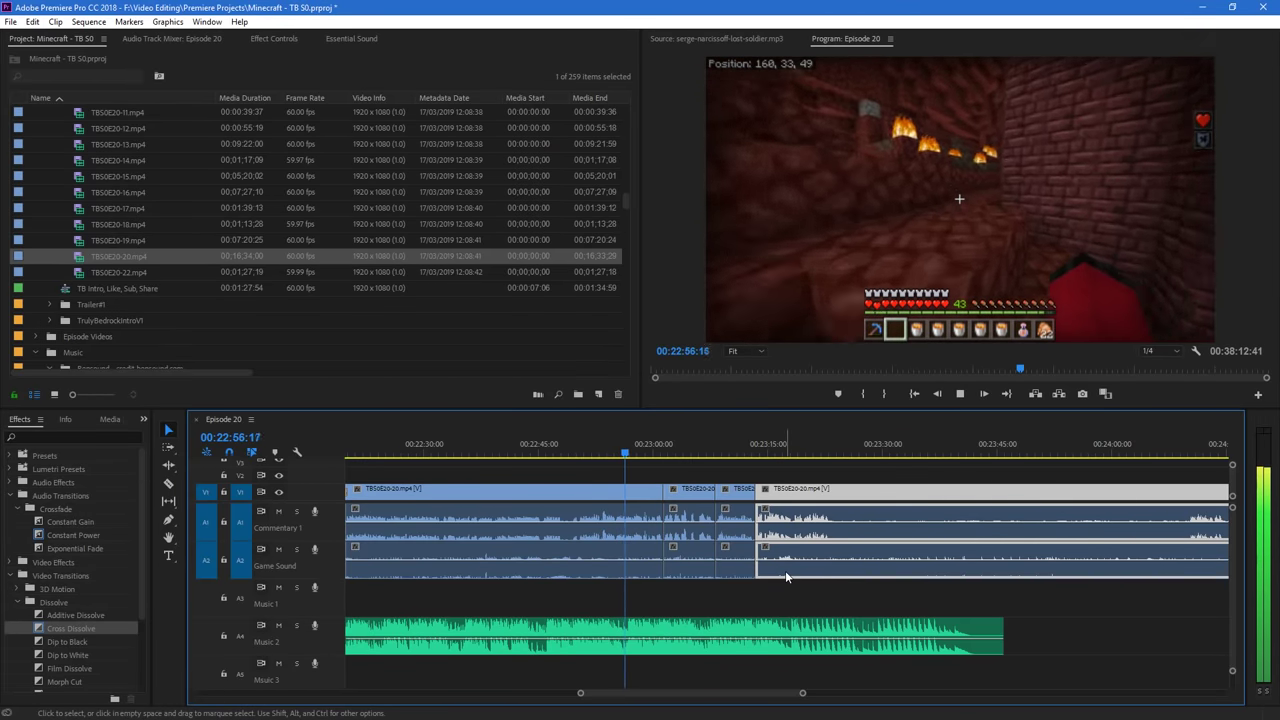
left_click_drag(802, 693, 758, 695)
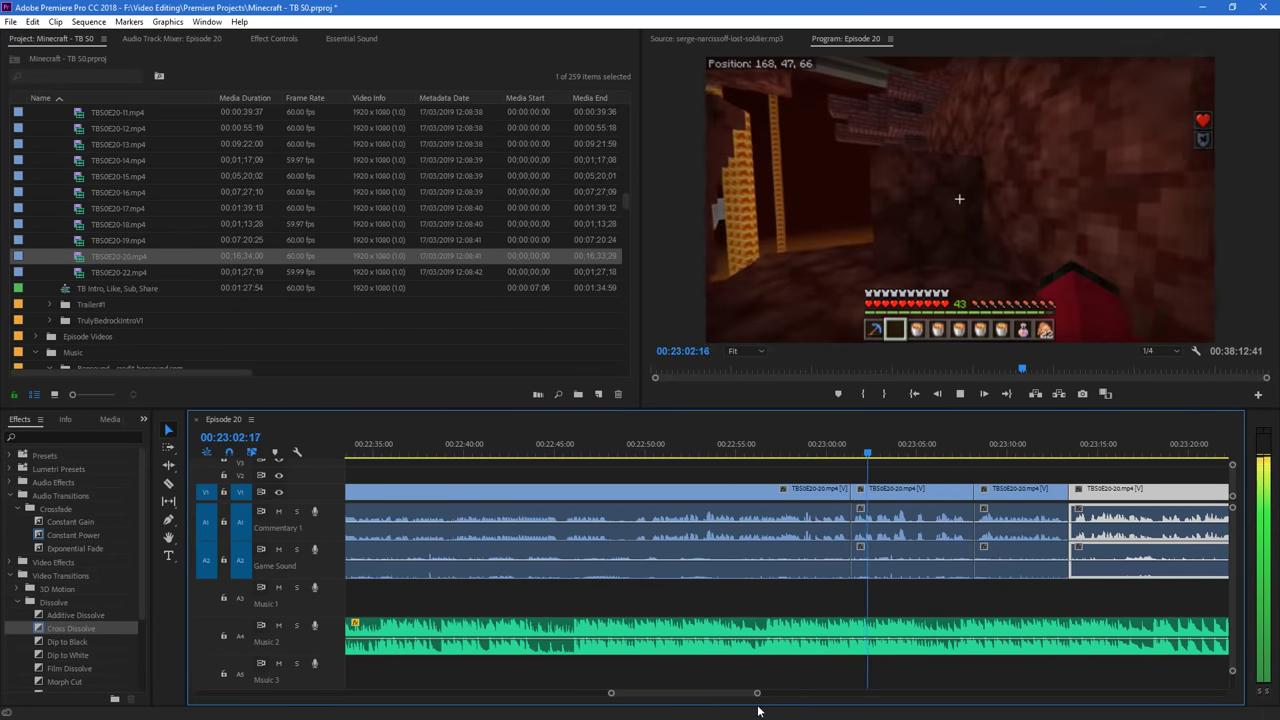
left_click_drag(757, 693, 772, 694)
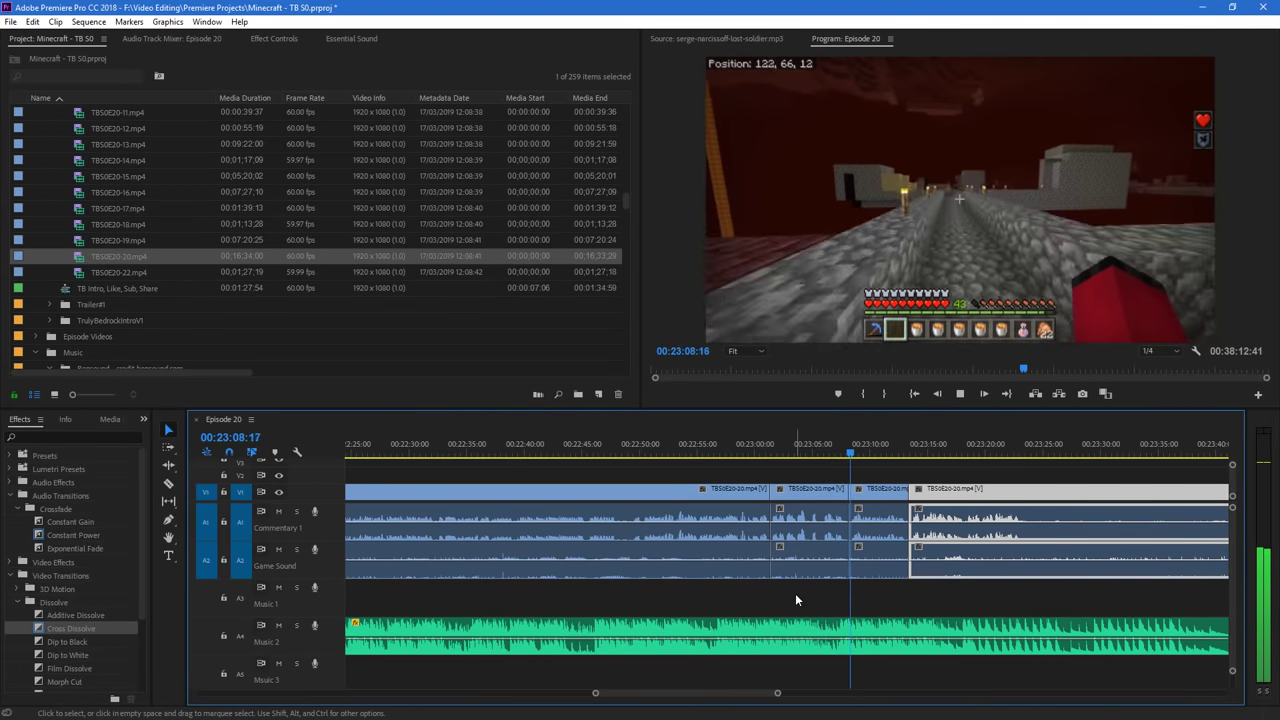
key("space")
left_click_drag(941, 493, 880, 496)
left_click_drag(780, 530, 780, 530)
left_click_drag(90, 622, 774, 566)
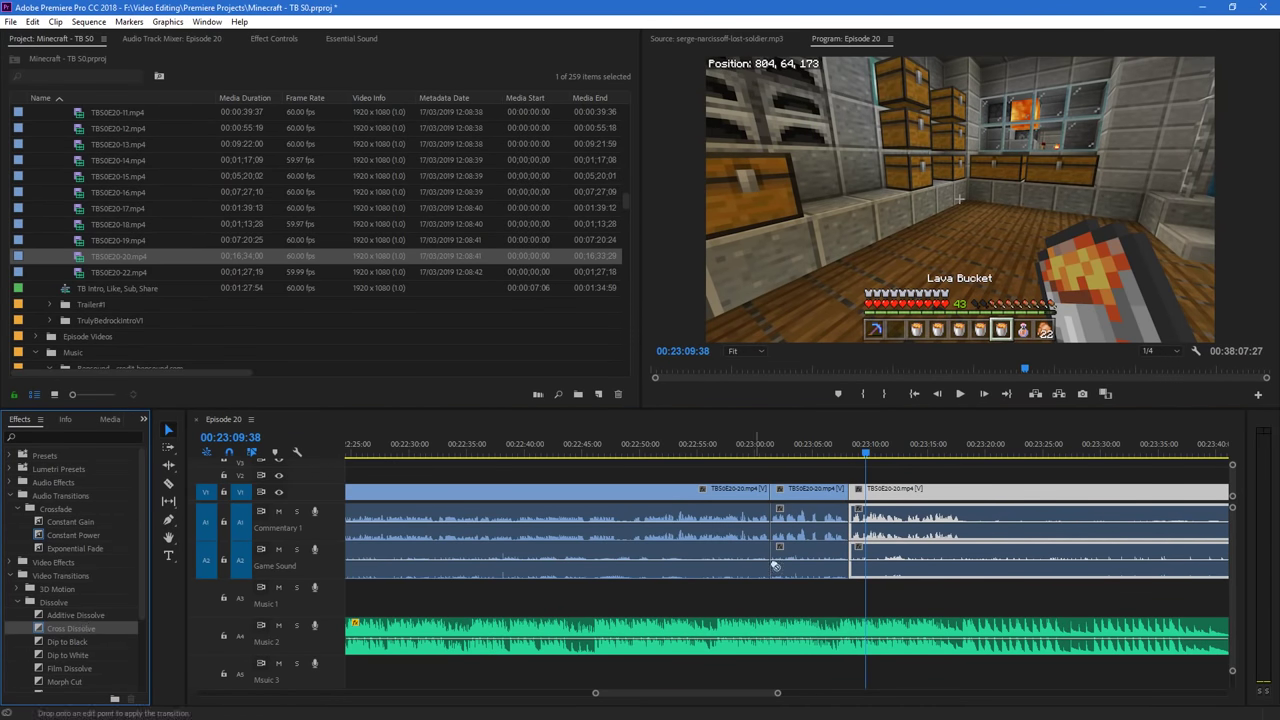
left_click_drag(848, 494, 848, 494)
Cut out a section around 00:23:10, cross-dissolve the join, and review it
left_click(838, 438)
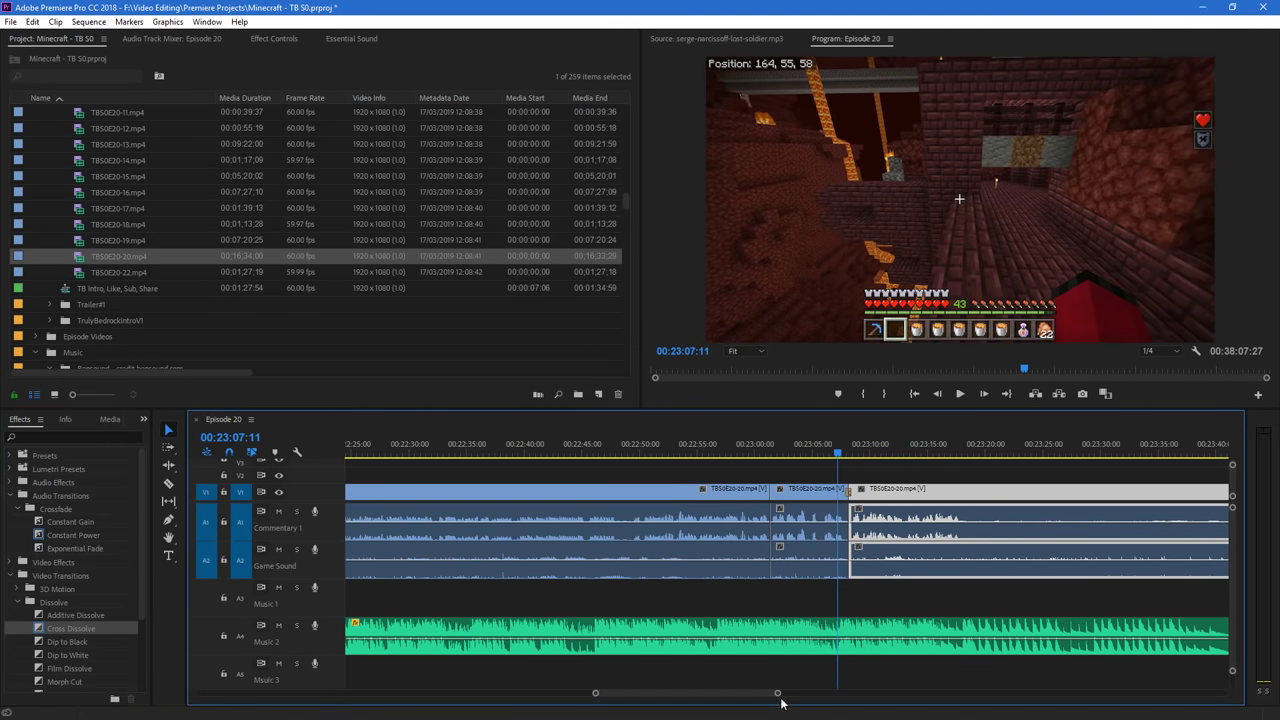
left_click_drag(779, 693, 815, 694)
key("space")
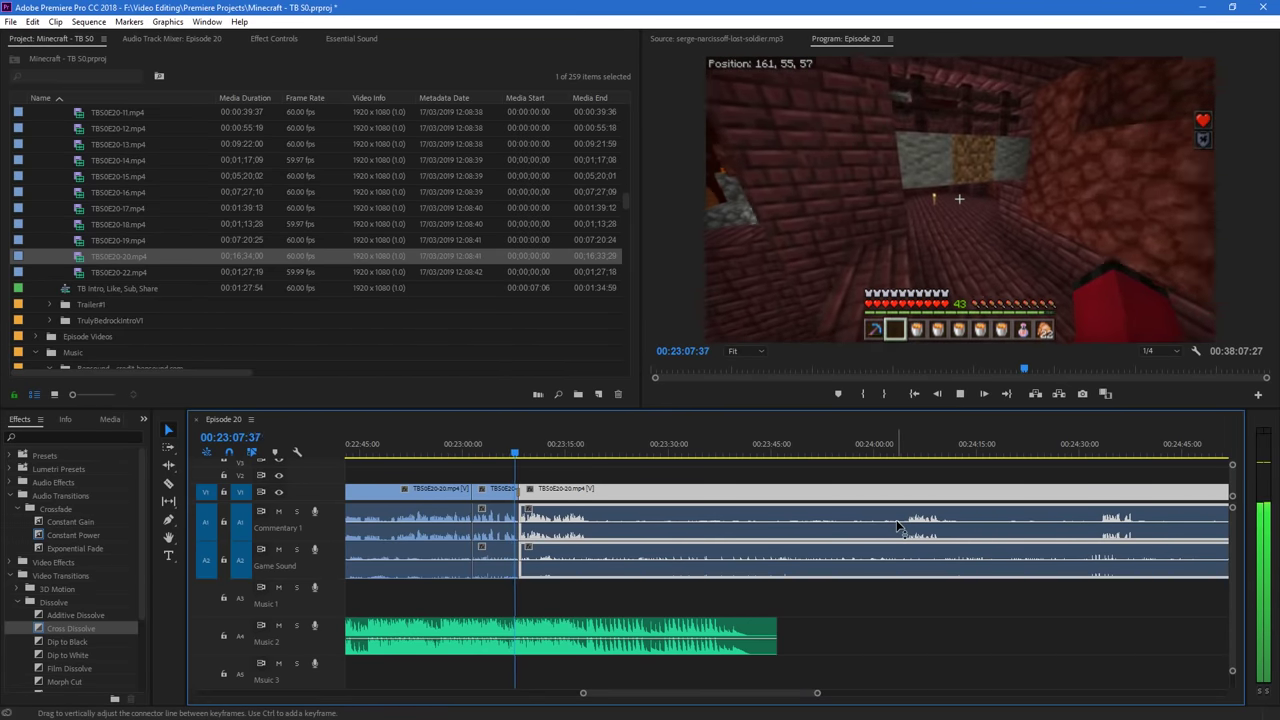
key("c")
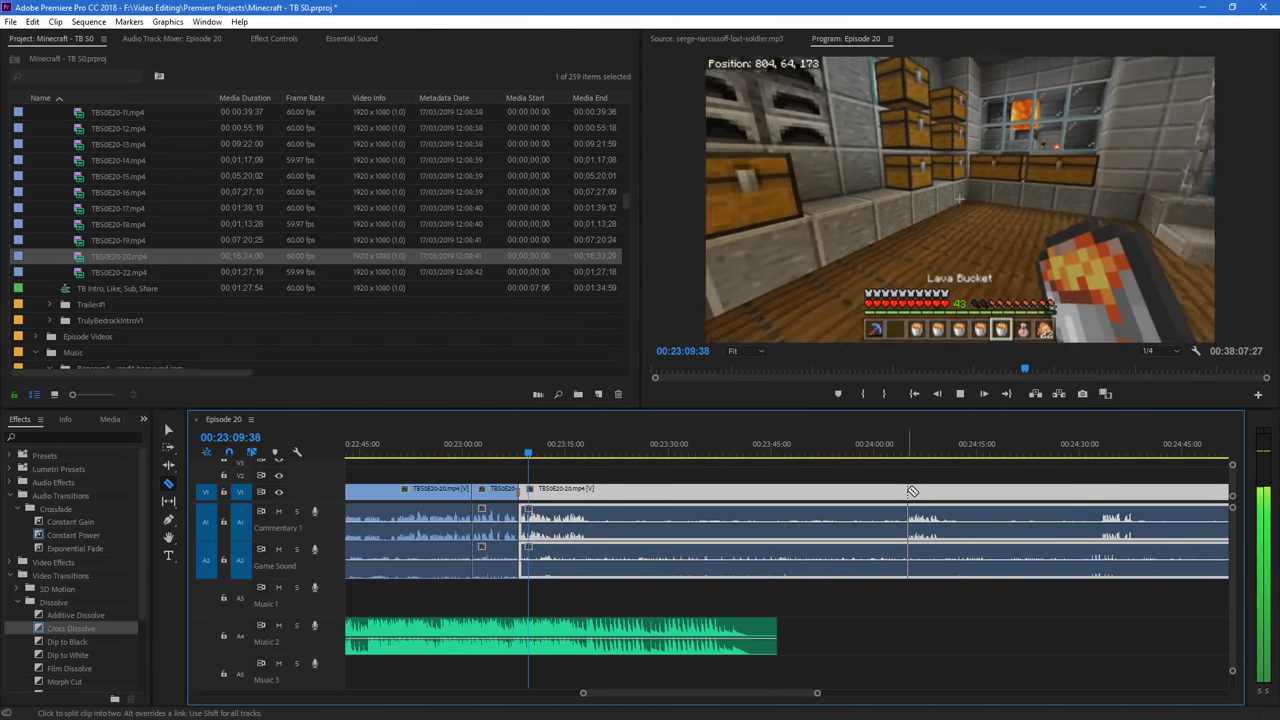
left_click(906, 490)
key("v")
left_click_drag(946, 499, 634, 514)
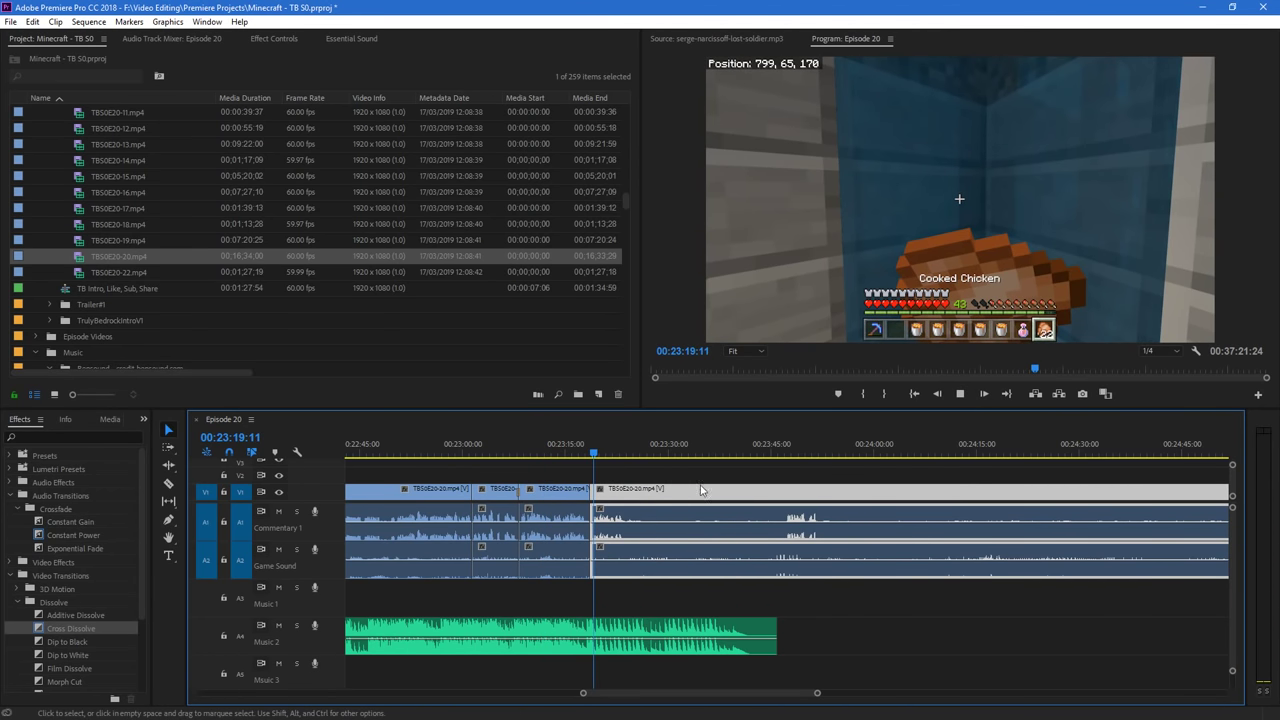
left_click_drag(636, 505, 550, 497)
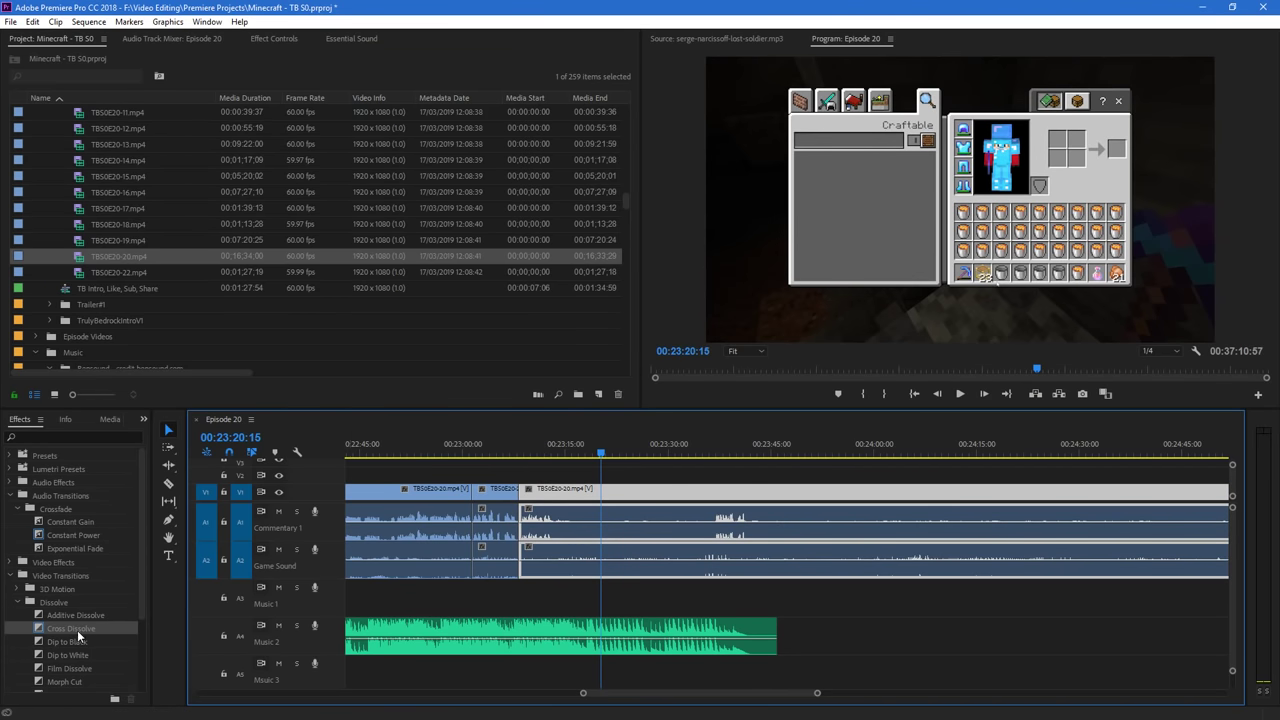
left_click_drag(77, 630, 521, 500)
left_click(510, 441)
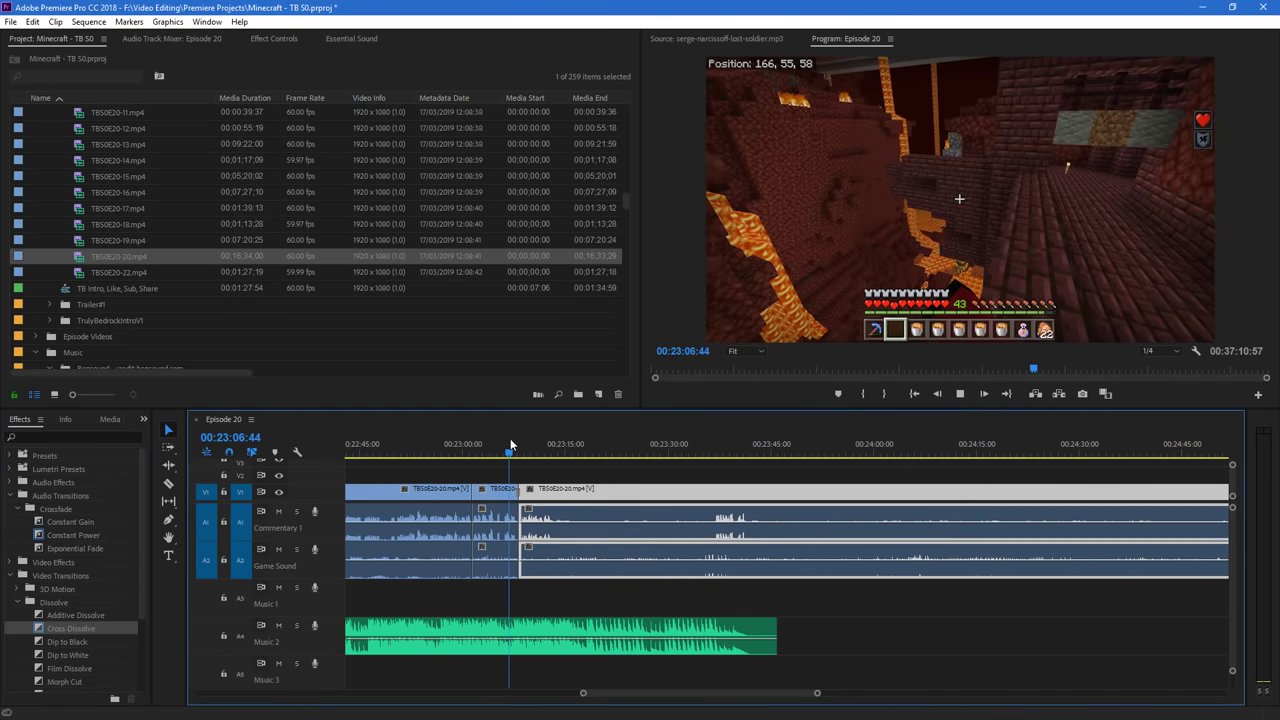
key("space")
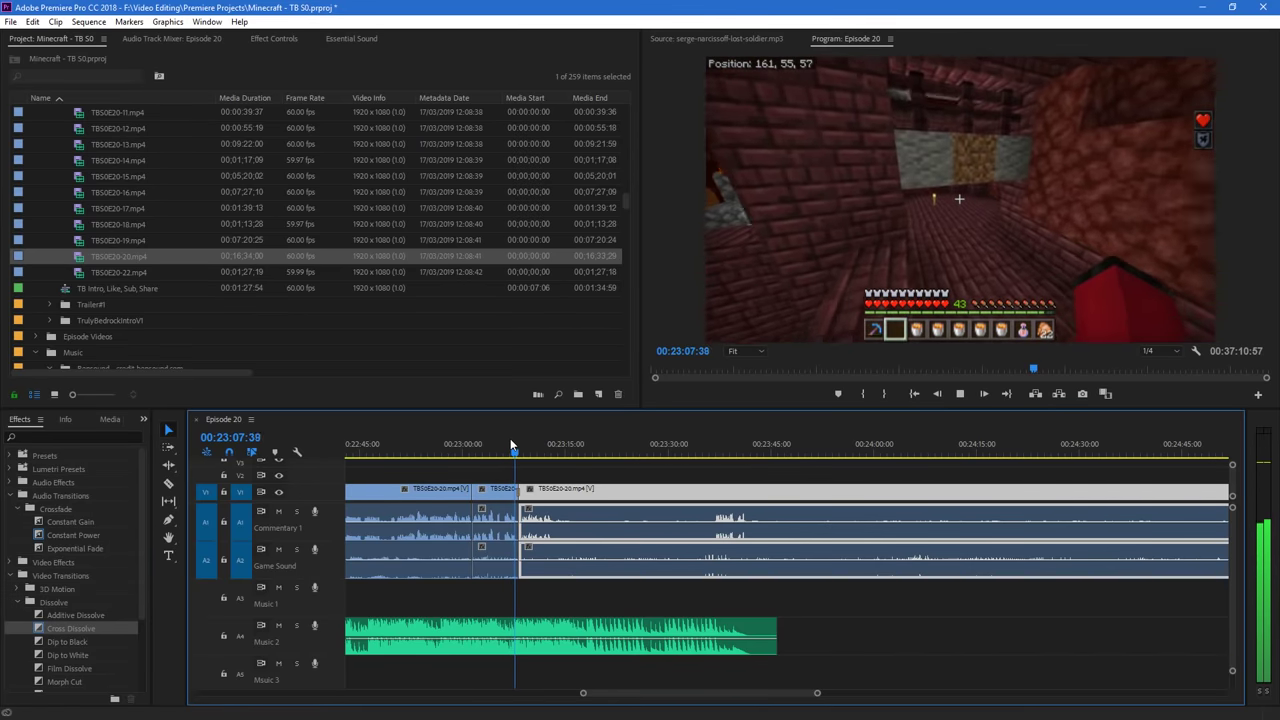
Split the clip and slide the later piece left over the unwanted part
key("c")
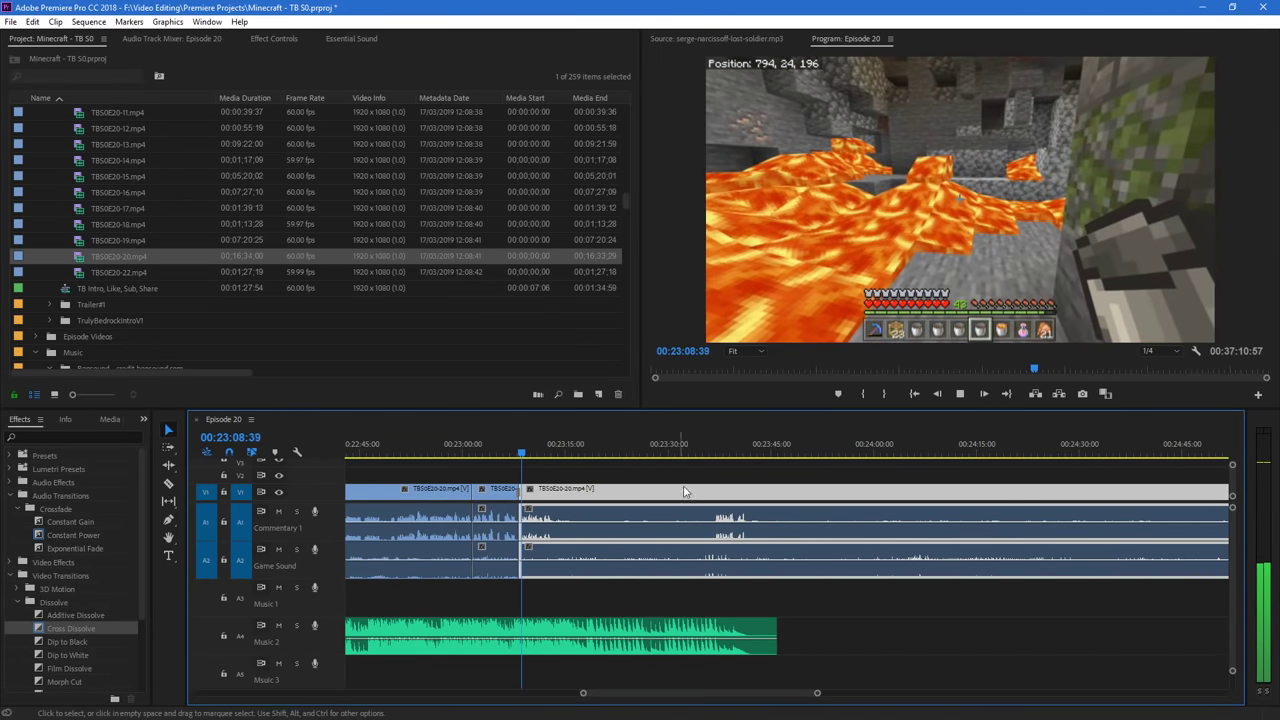
left_click(716, 496)
key("v")
left_click_drag(734, 506, 577, 510)
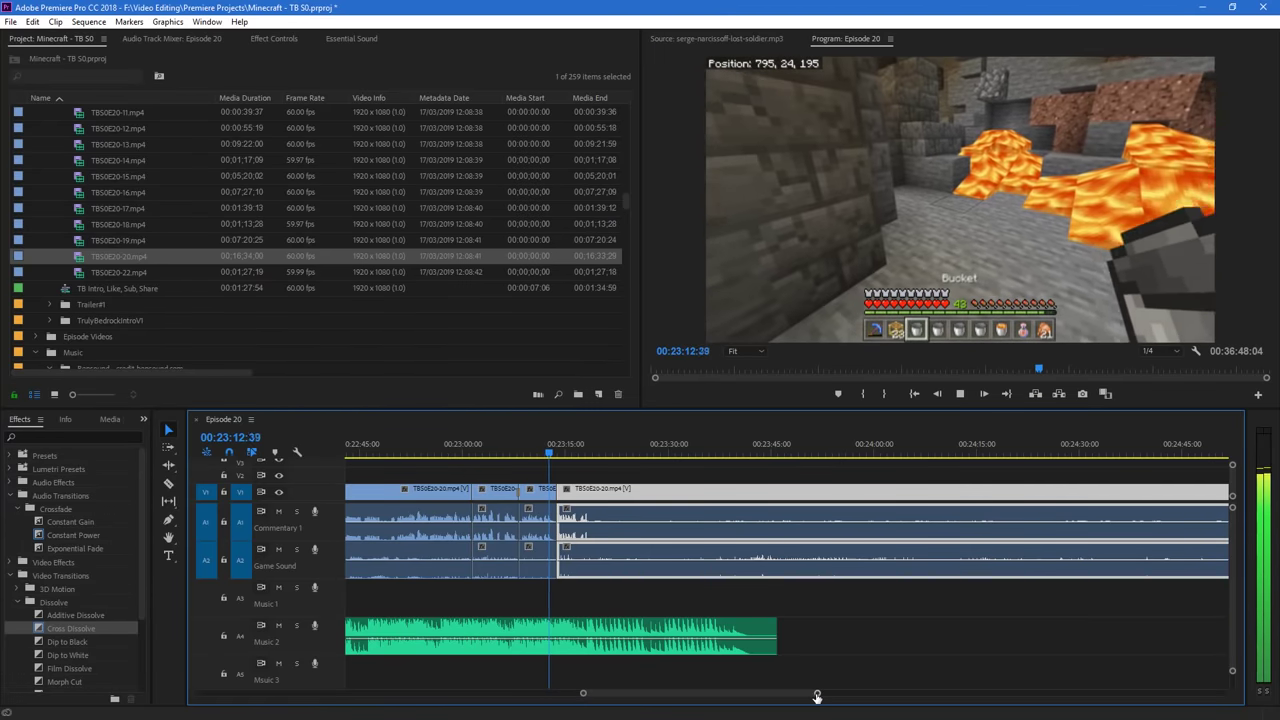
Delete the footage after the stopping frame and place TBS0E20-22 after the cut
left_click_drag(817, 693, 771, 697)
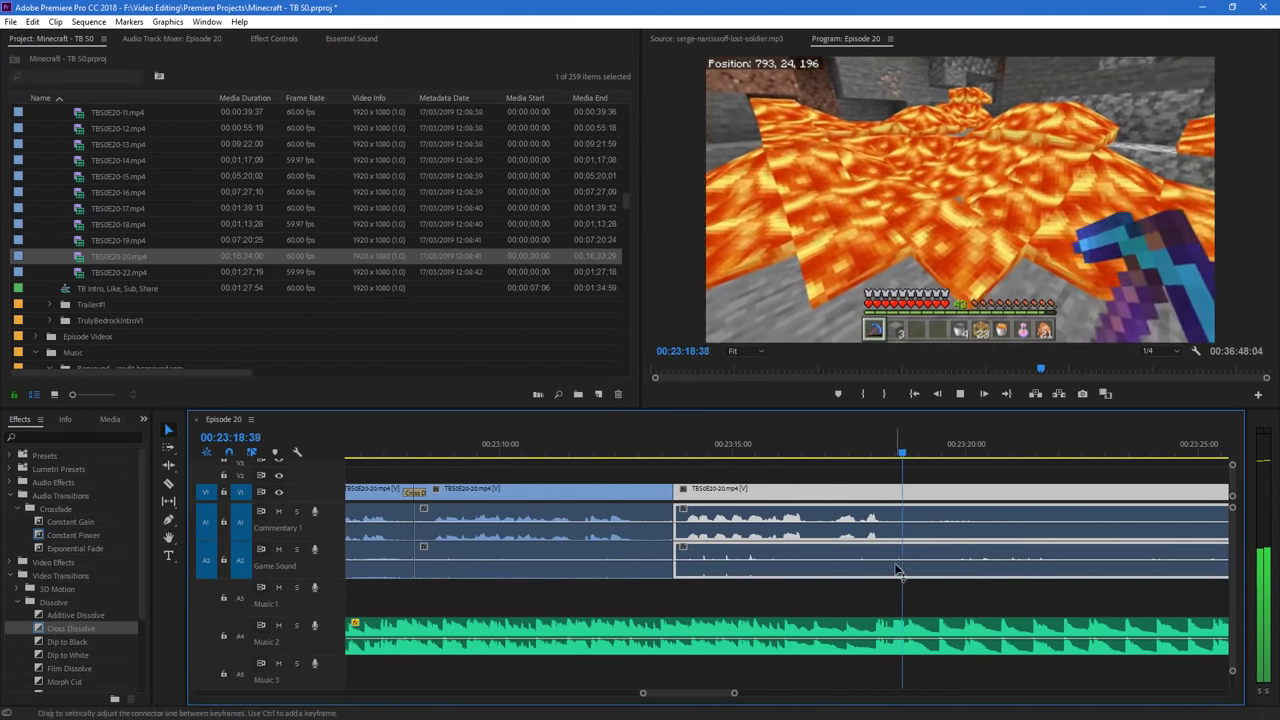
key("space")
key("c")
left_click(968, 491)
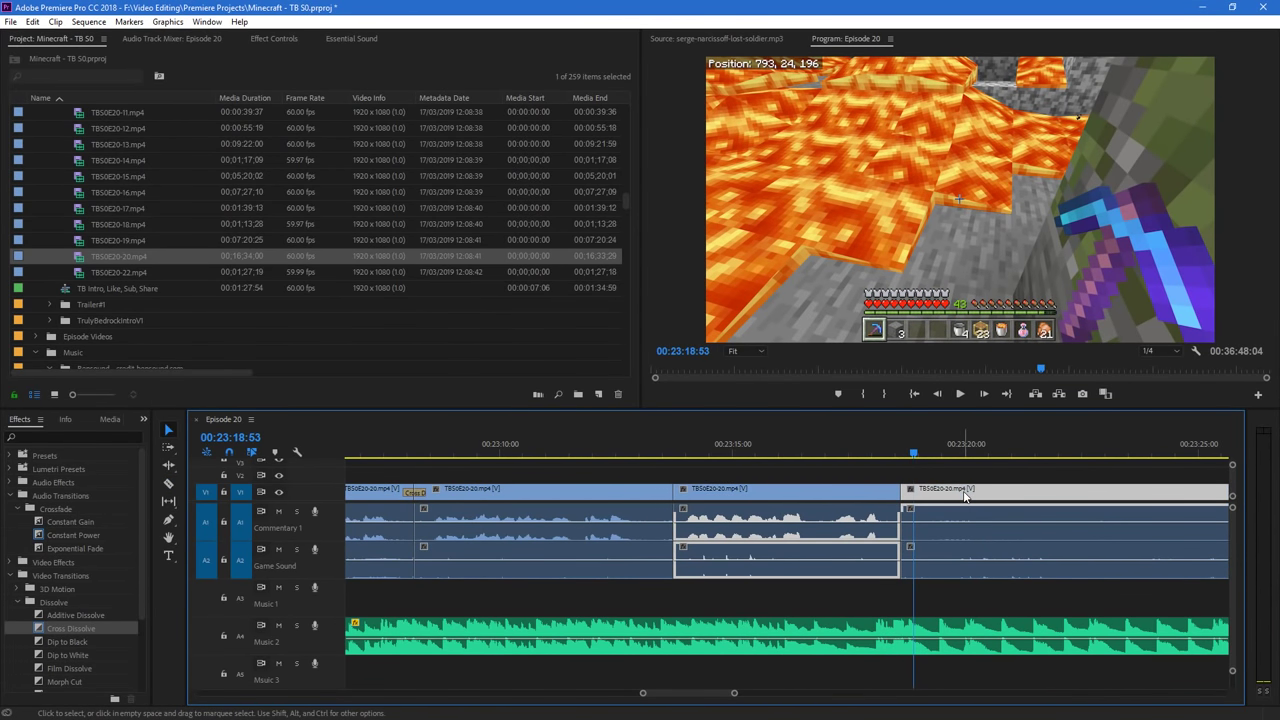
key("Delete")
left_click_drag(95, 272, 905, 522)
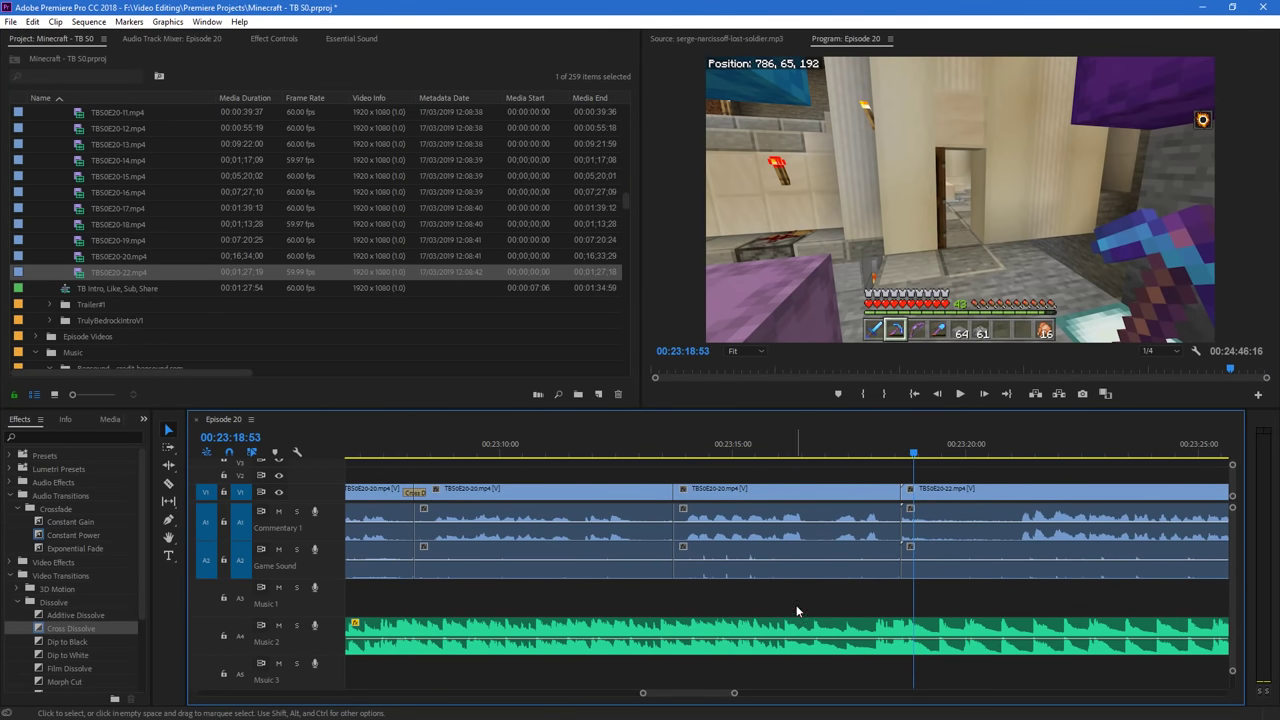
mouse_move(736, 694)
left_mouse_down()
mouse_move(860, 693)
mouse_move(709, 693)
mouse_move(736, 694)
left_mouse_up()
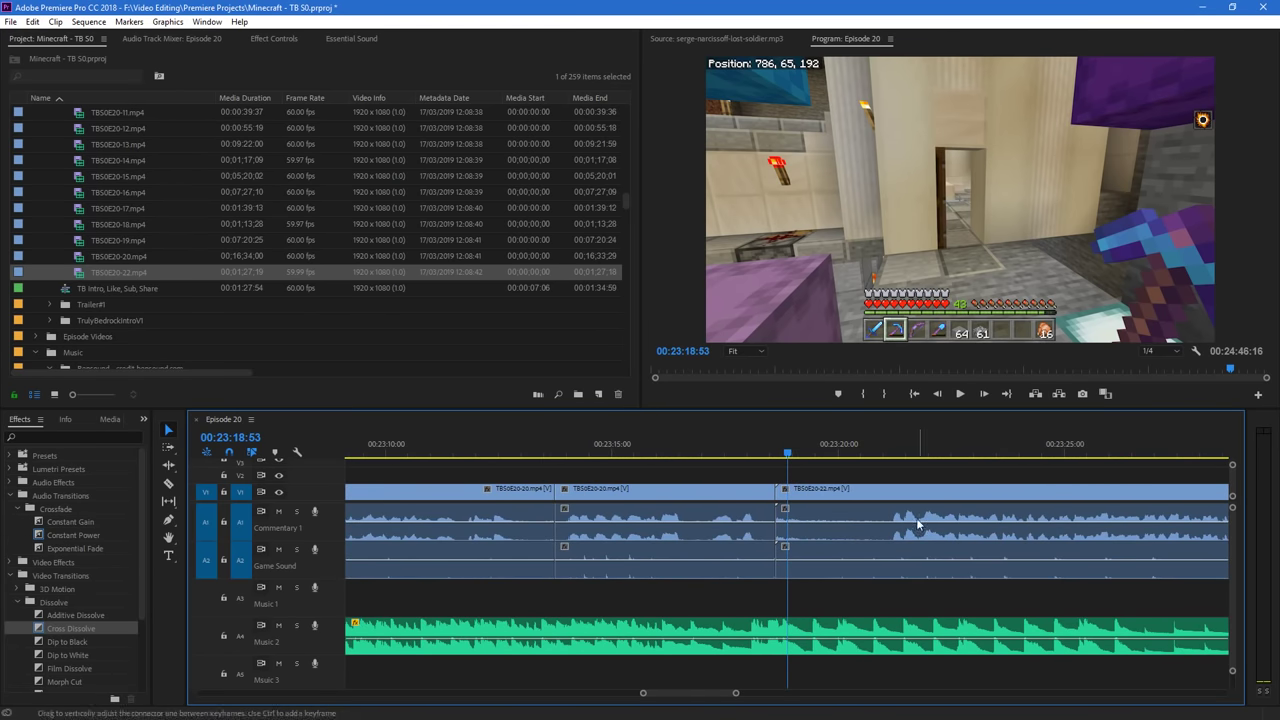
Trim the start of TBS0E20-22 and cross-dissolve it from TBS0E20-20 near 00:23:18
key("c")
left_click(896, 491)
key("v")
left_click_drag(932, 492, 812, 500)
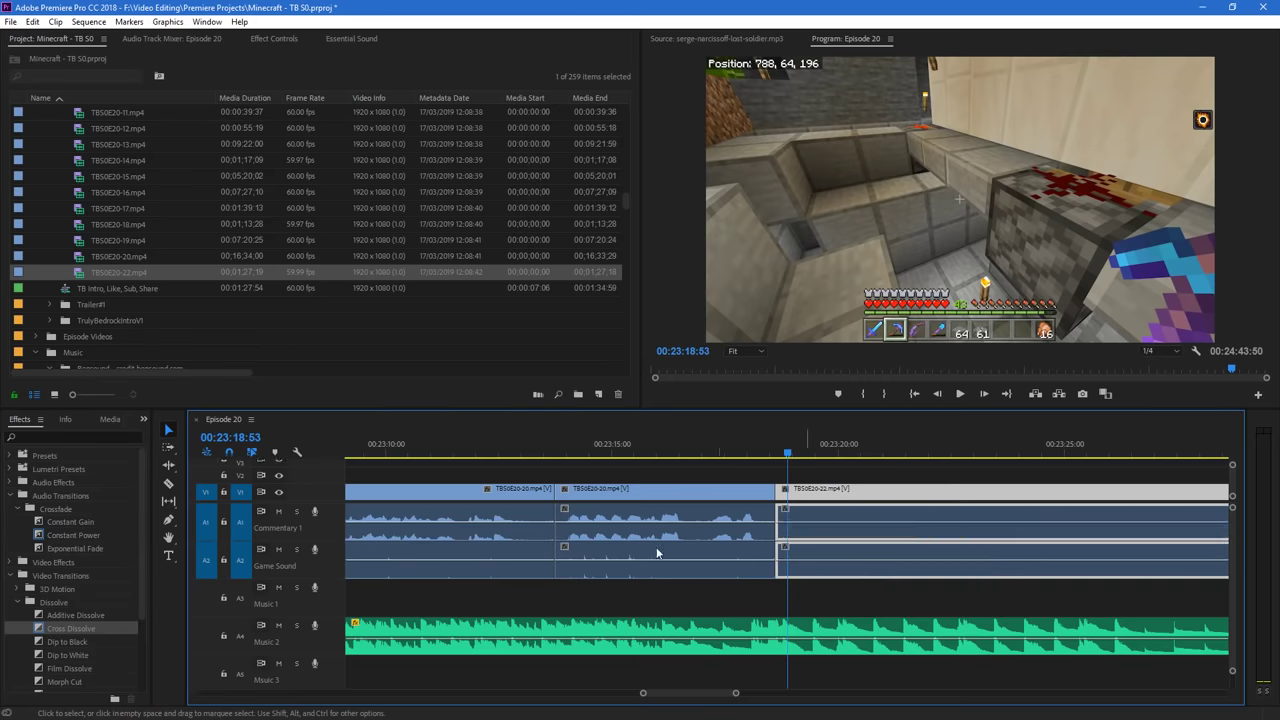
left_click_drag(93, 631, 655, 567)
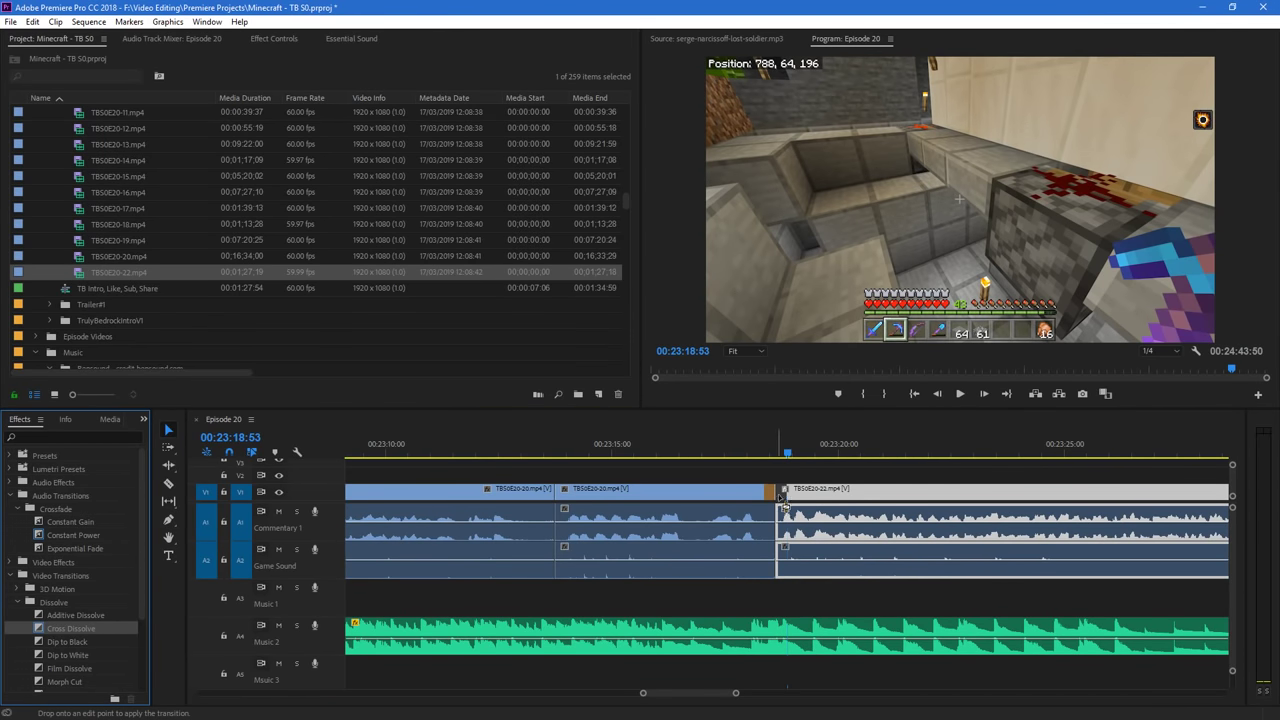
left_click_drag(780, 497, 778, 495)
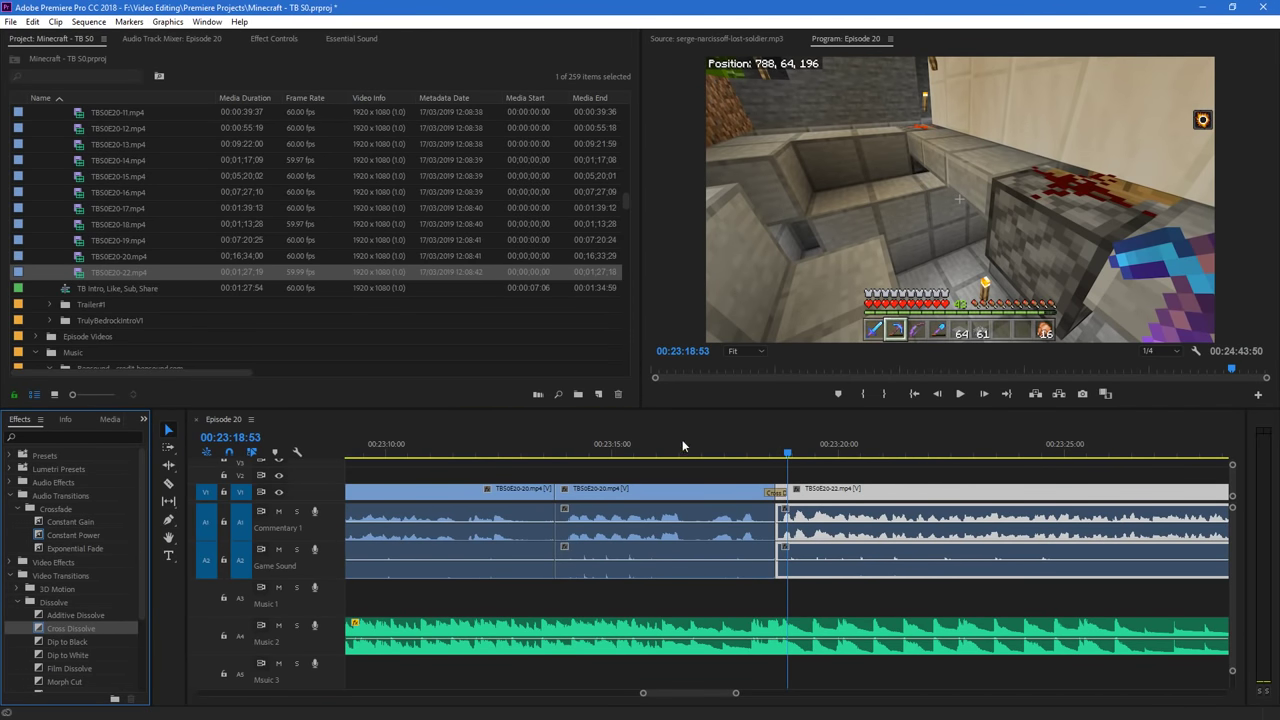
left_click(597, 446)
left_click_drag(736, 694, 844, 706)
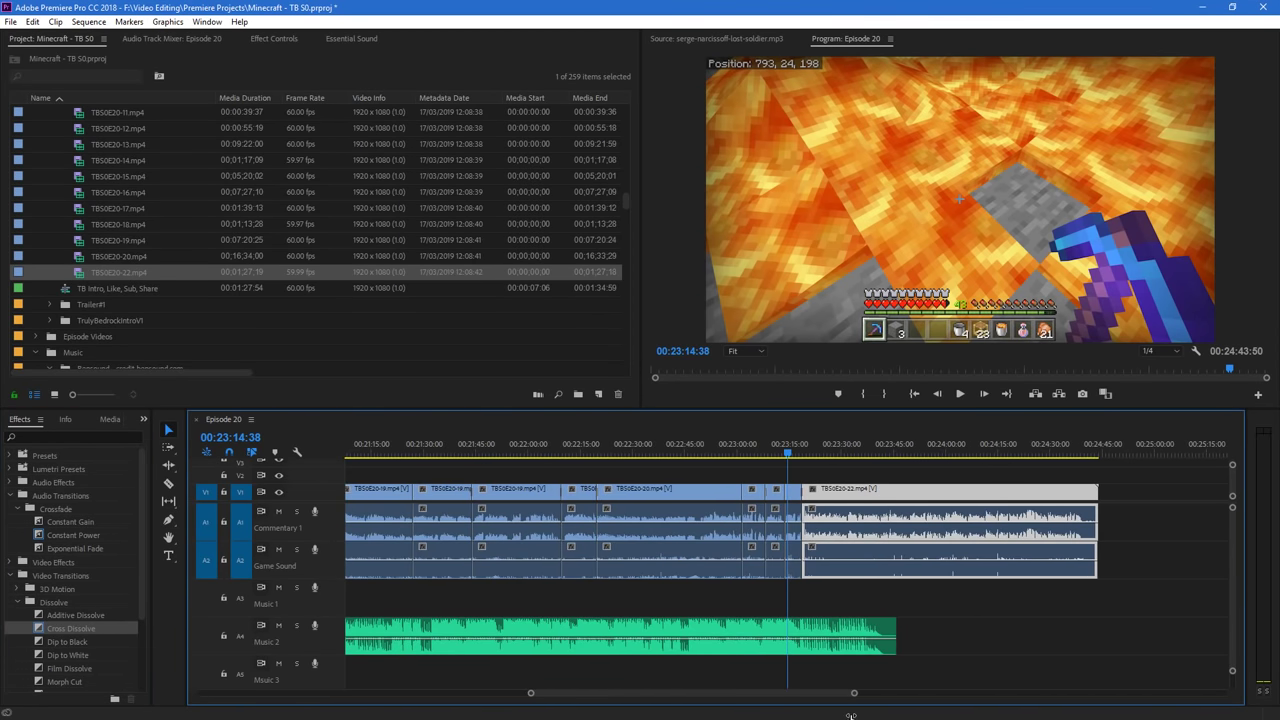
Cut and delete the tail of TBS0E20-22 and play the ending, now 00:24:39:08
key("c")
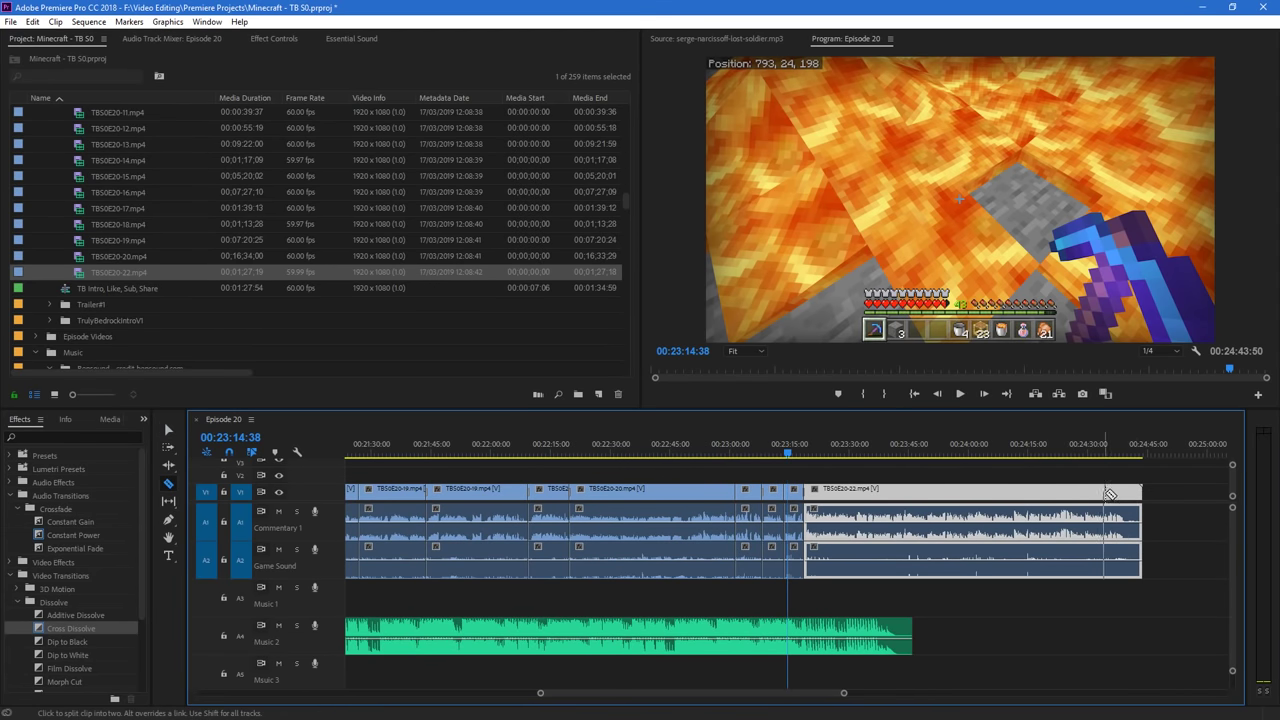
left_click(1129, 494)
key("v")
key("Delete")
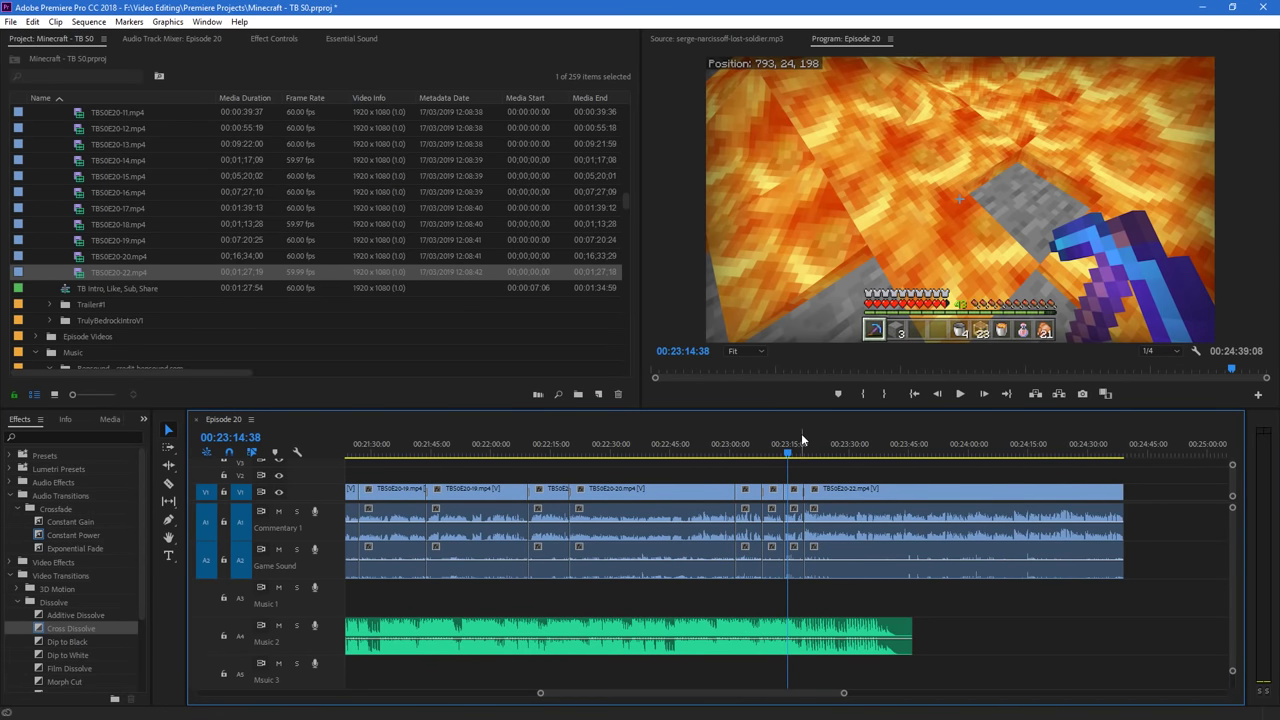
left_click(792, 447)
key("space")
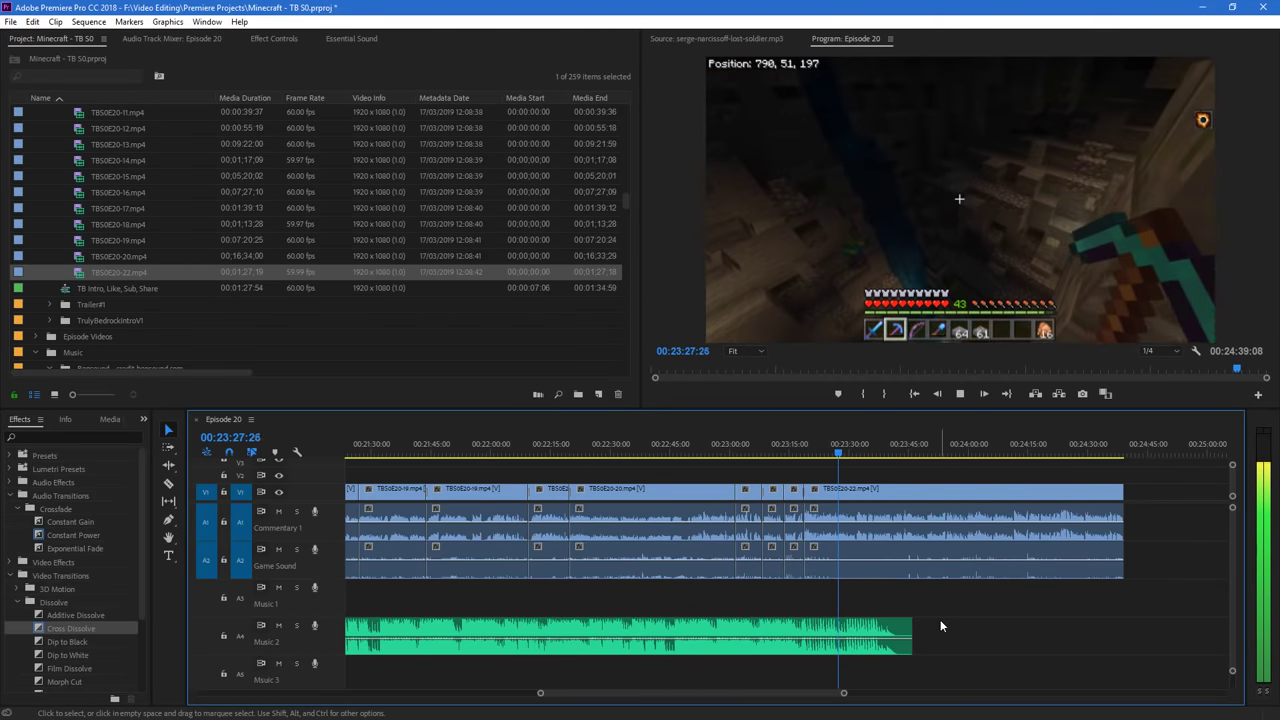
left_click_drag(842, 695, 804, 696)
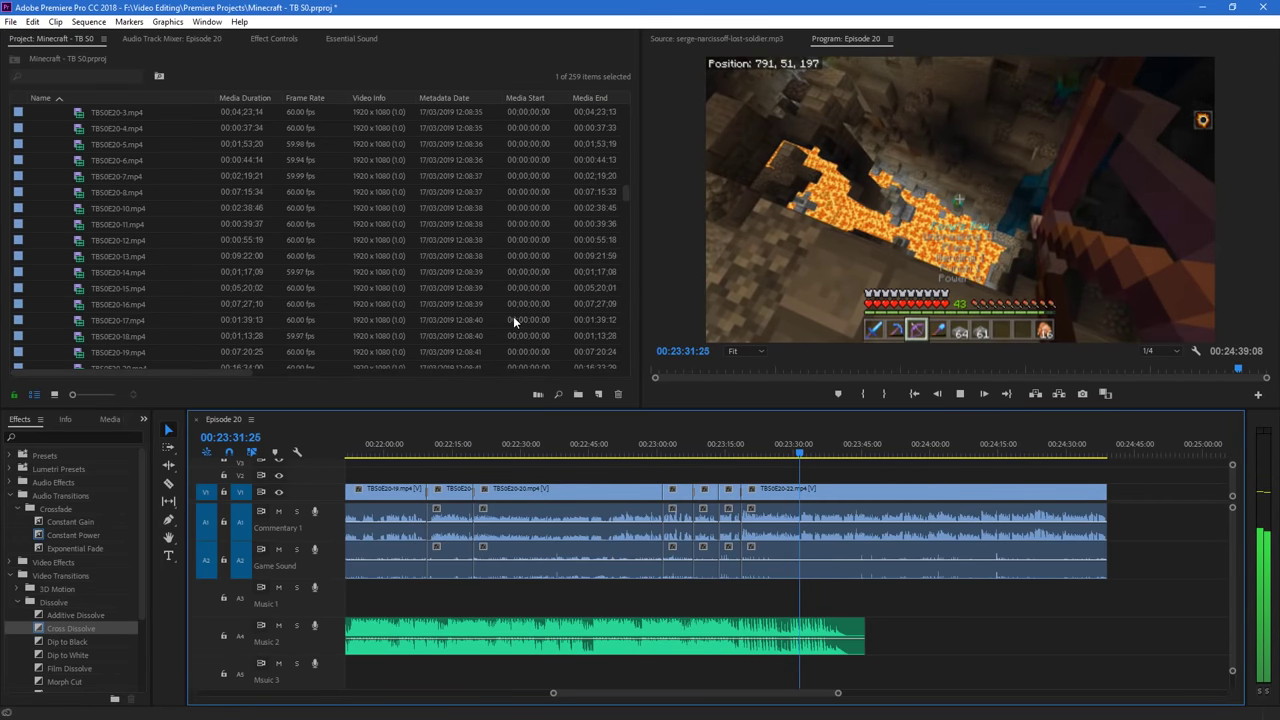
Try Daylight-Imagination.wav on the Music 2 track, then delete it
scroll(513, 320, "down", 10)
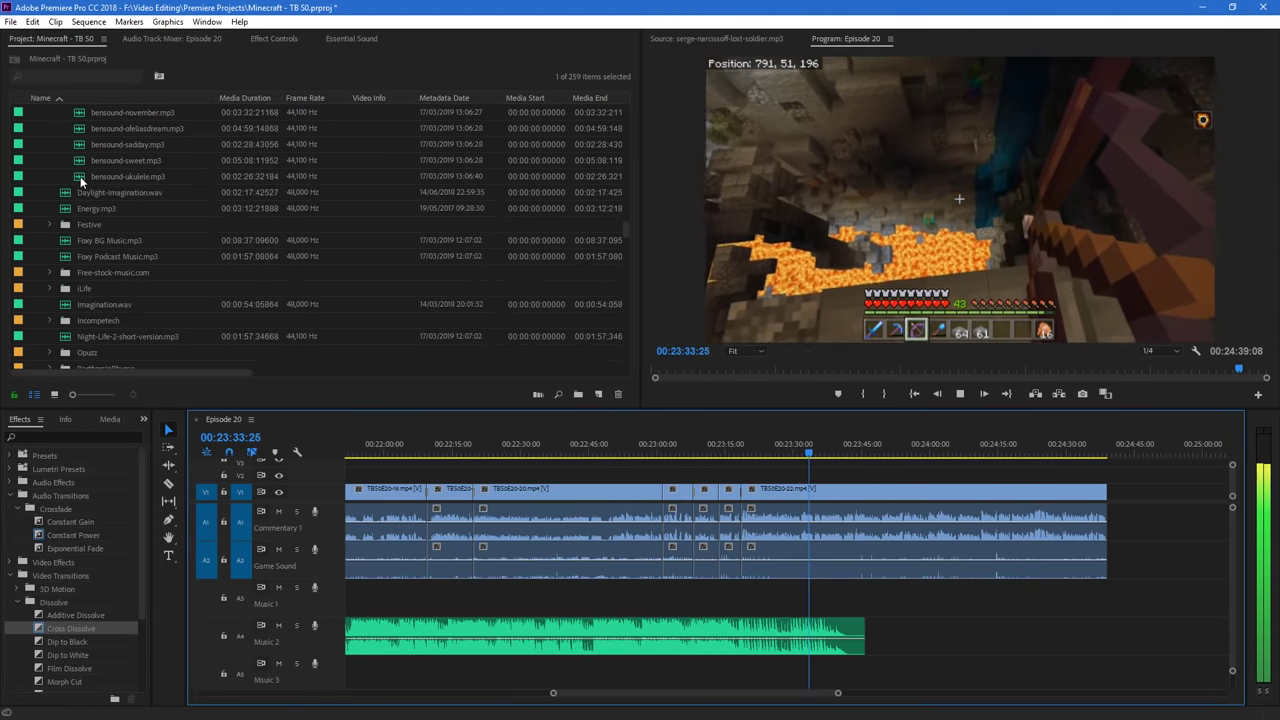
left_click_drag(104, 193, 993, 638)
left_click(993, 638)
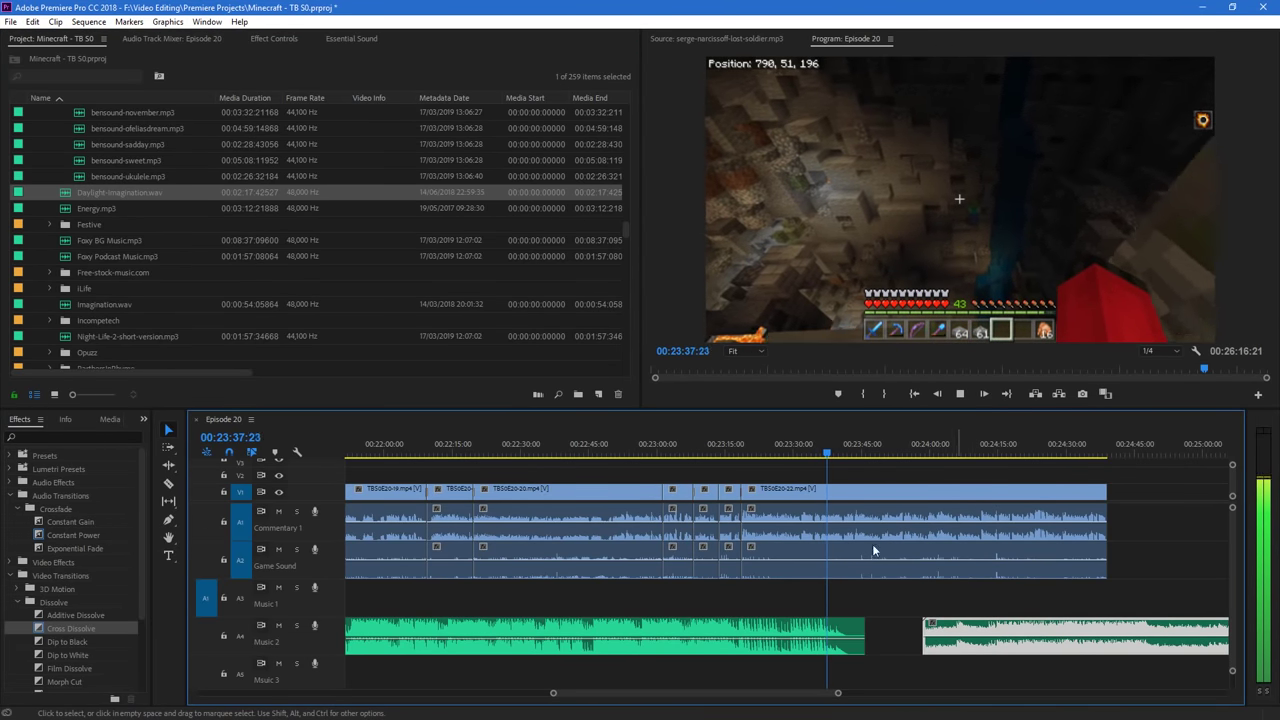
key("Delete")
Place Imagination.wav on Music 1 near the footage end and save the project
left_click_drag(104, 304, 928, 651)
left_click_drag(1112, 631, 1086, 592)
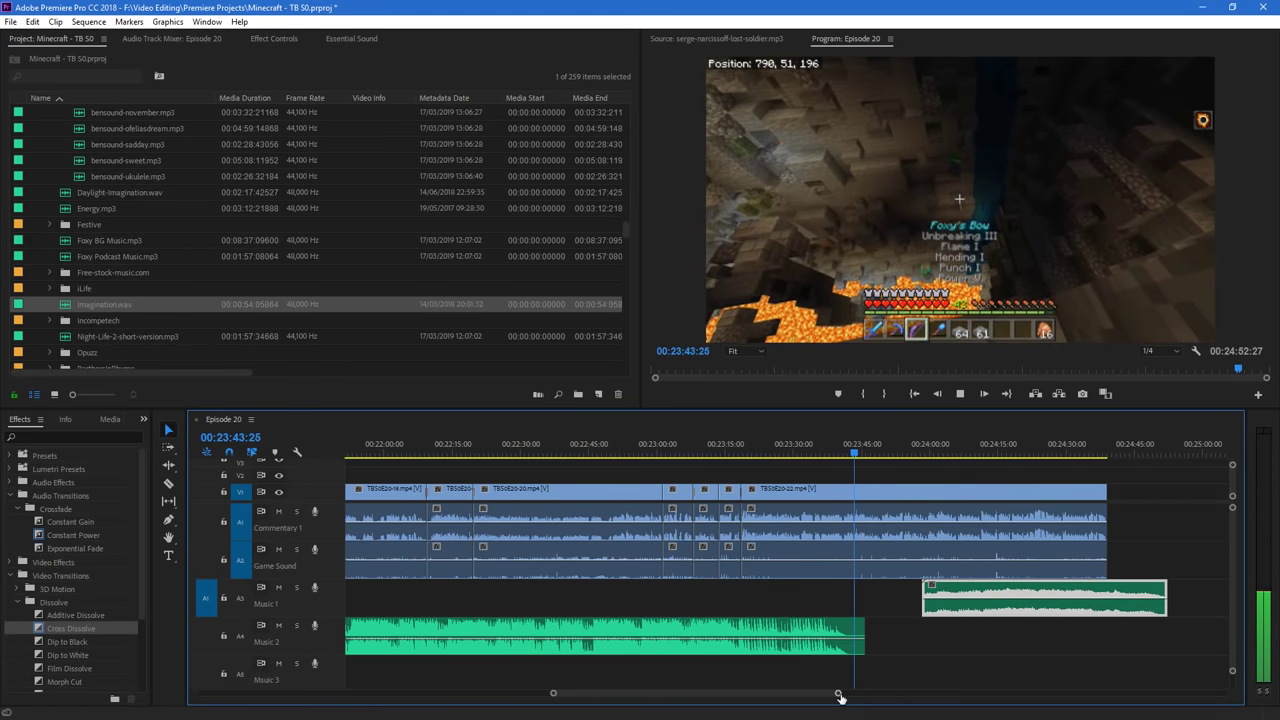
left_click_drag(840, 697, 788, 697)
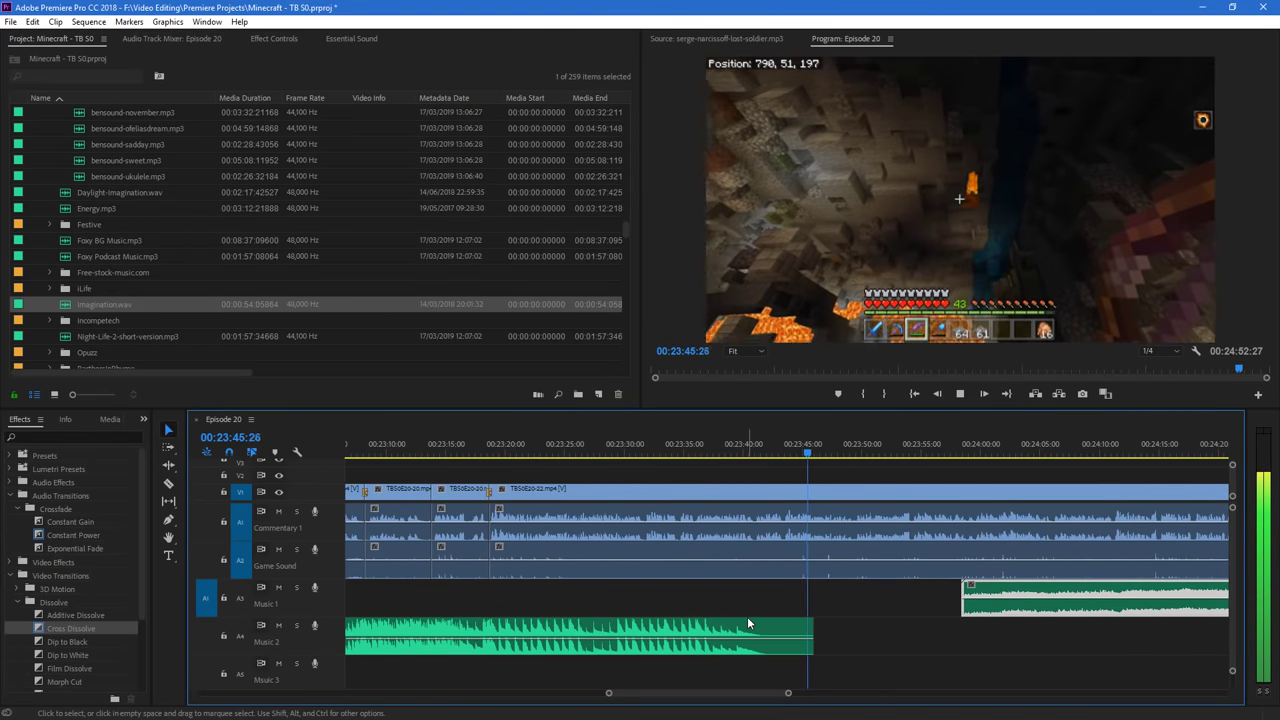
left_click_drag(731, 695, 749, 700)
key("space")
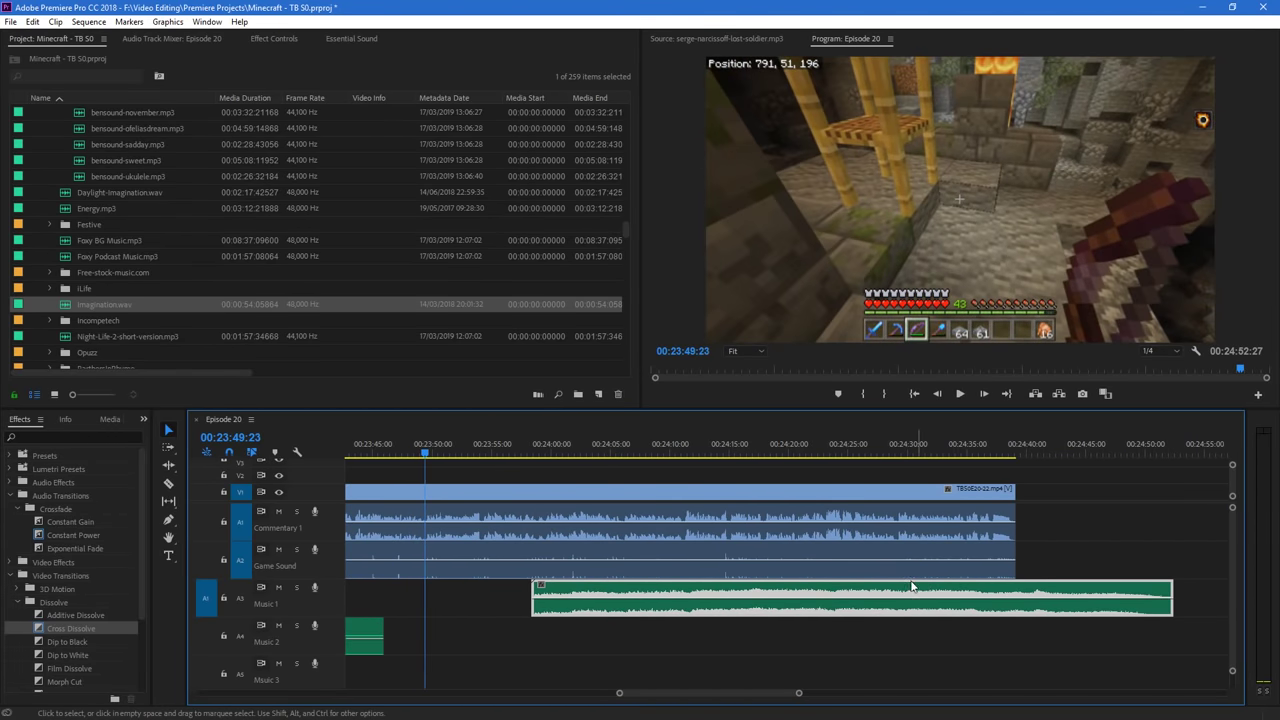
key("ctrl+s")
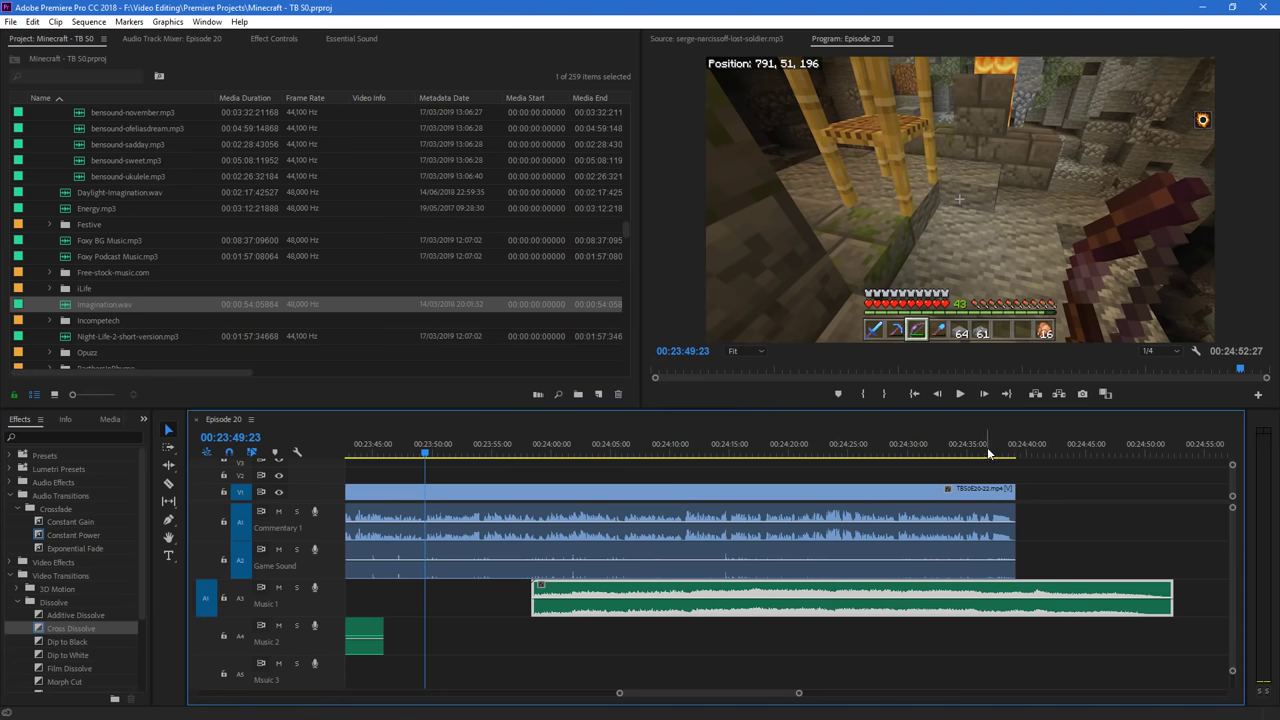
Fine-tune the Imagination.wav timing by ear, so it runs about 00:23:55 to 00:24:48:51
left_click(988, 448)
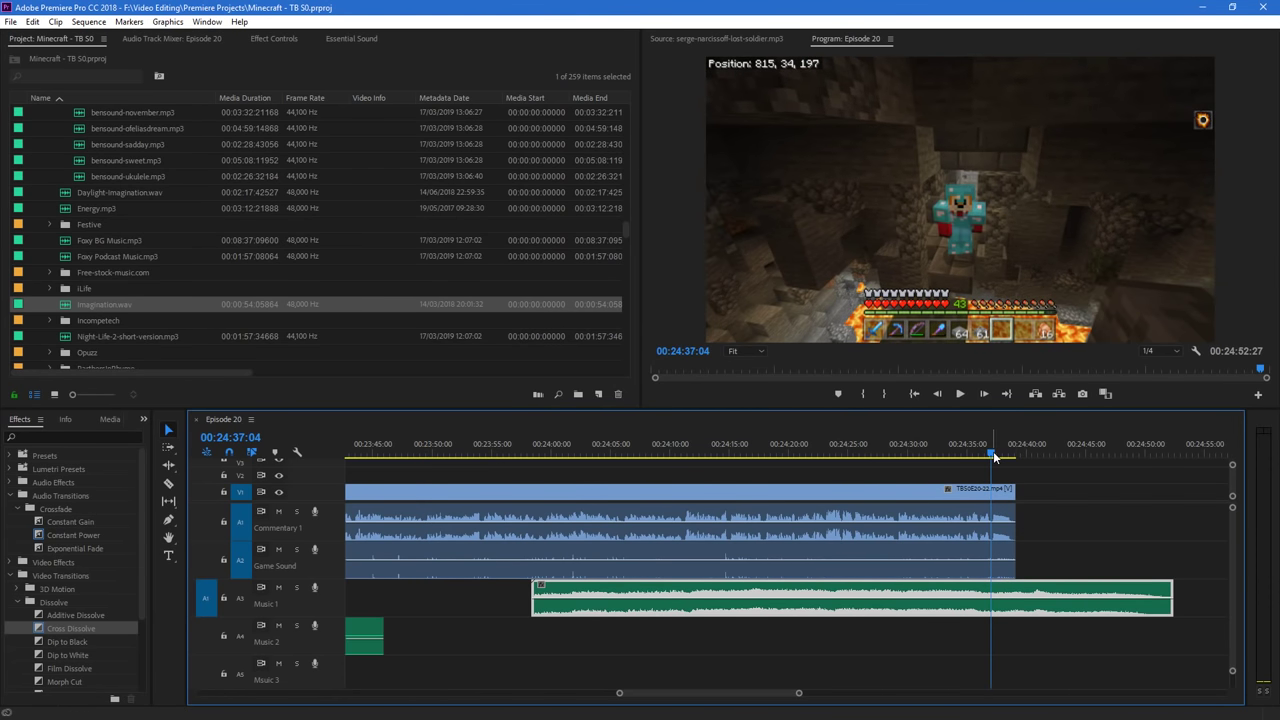
key("space")
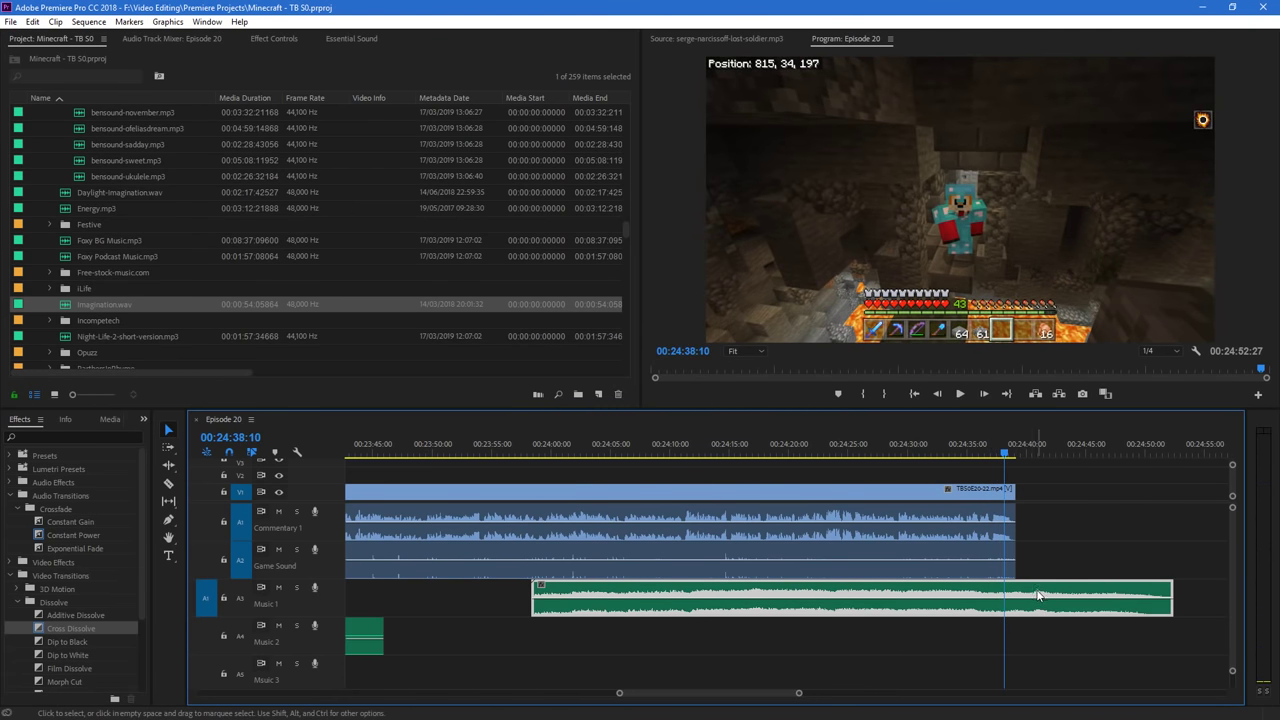
left_click_drag(1038, 596, 1006, 593)
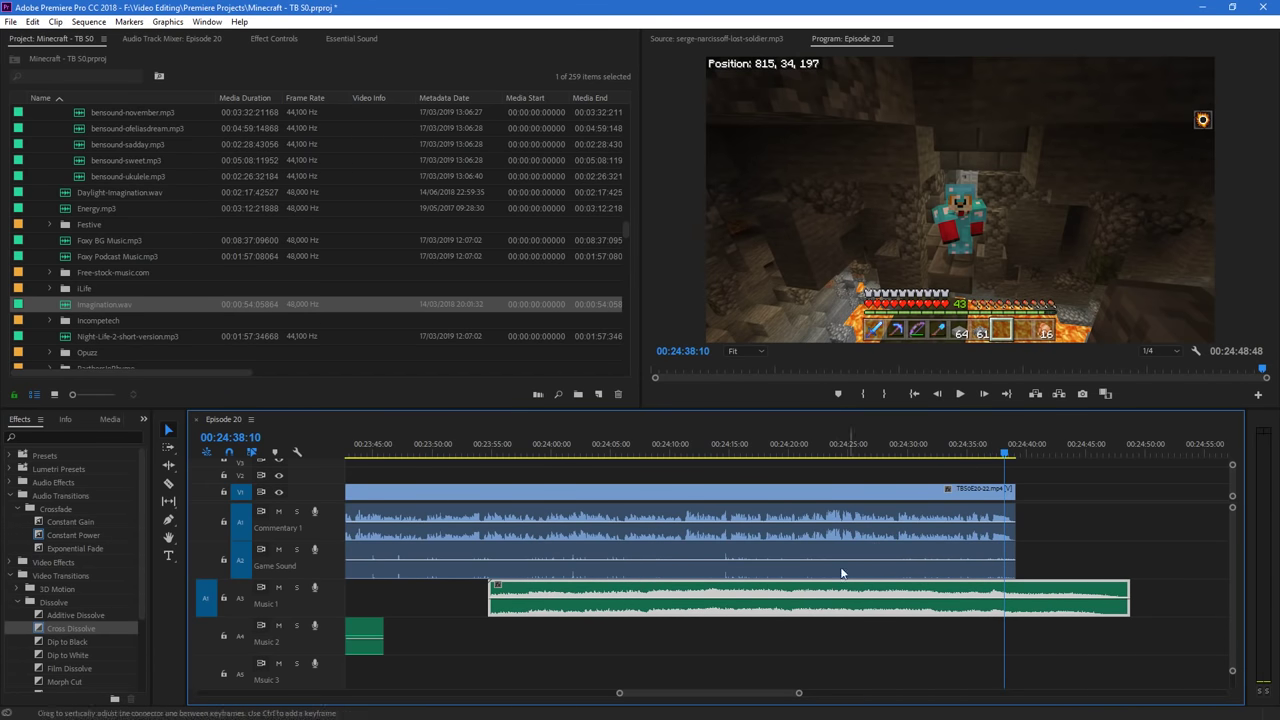
left_click_drag(878, 604, 978, 604)
left_click(1075, 455)
key("space")
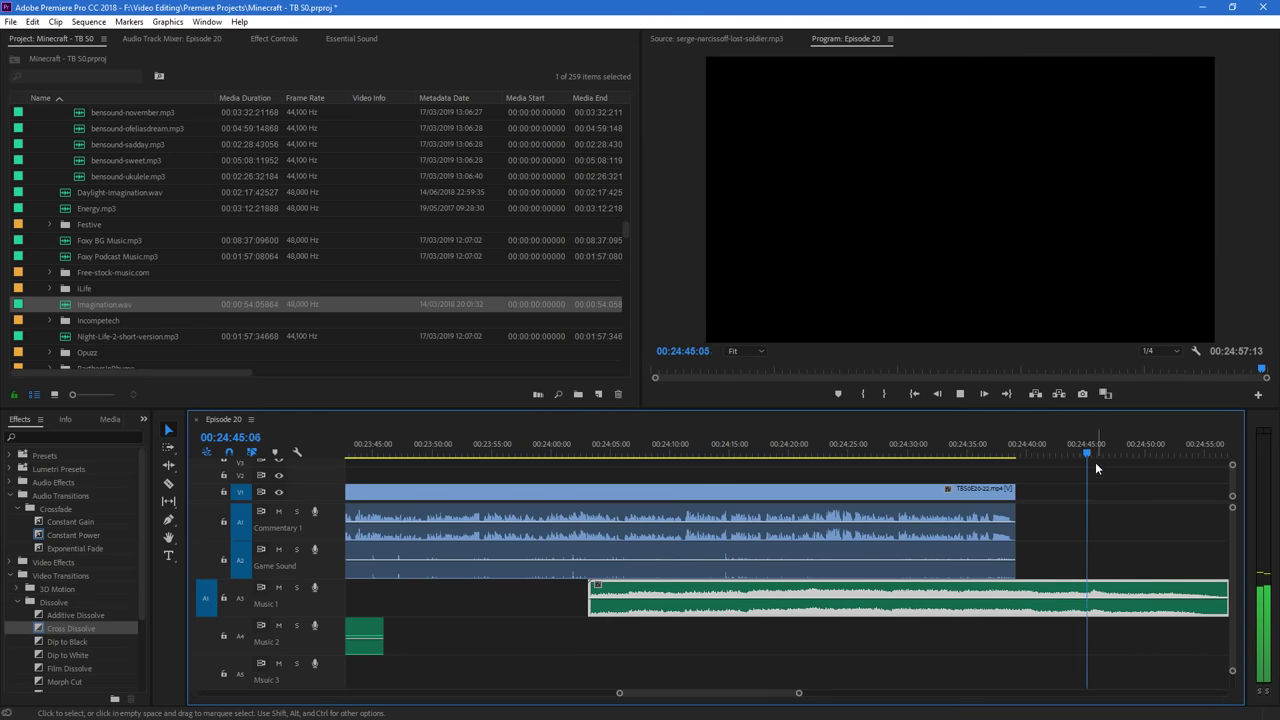
key("space")
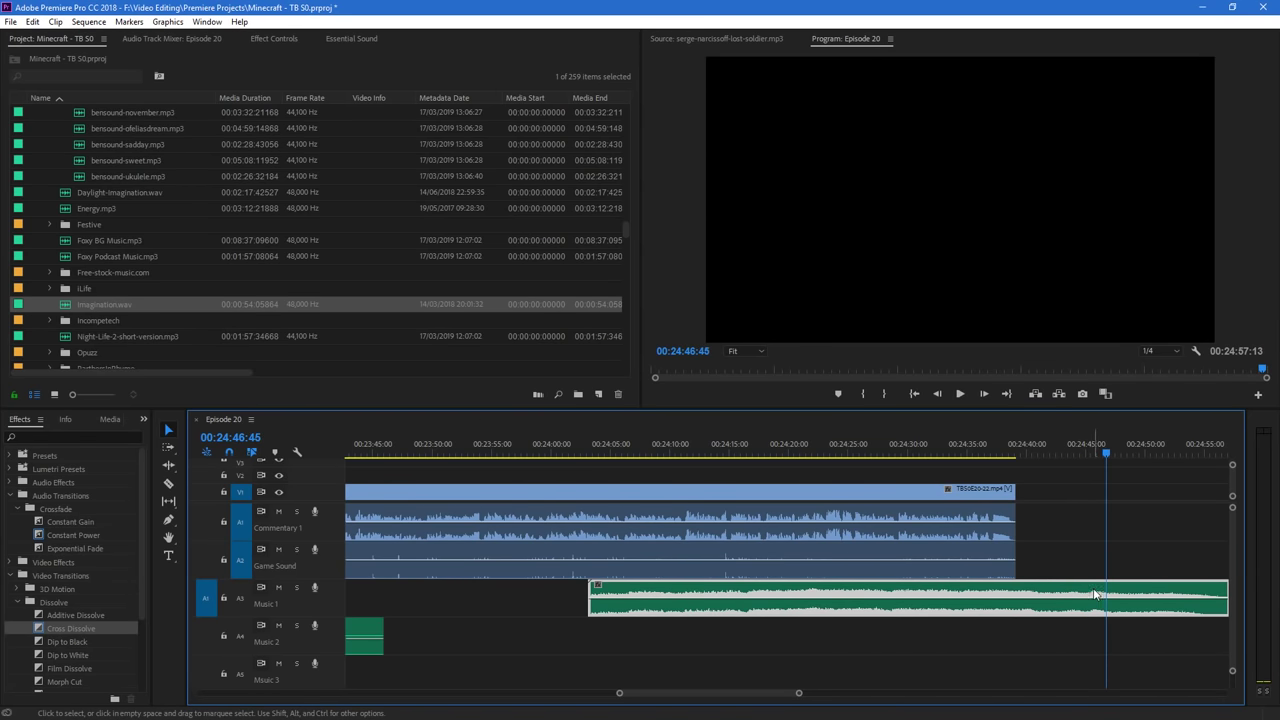
left_click_drag(1093, 594, 992, 589)
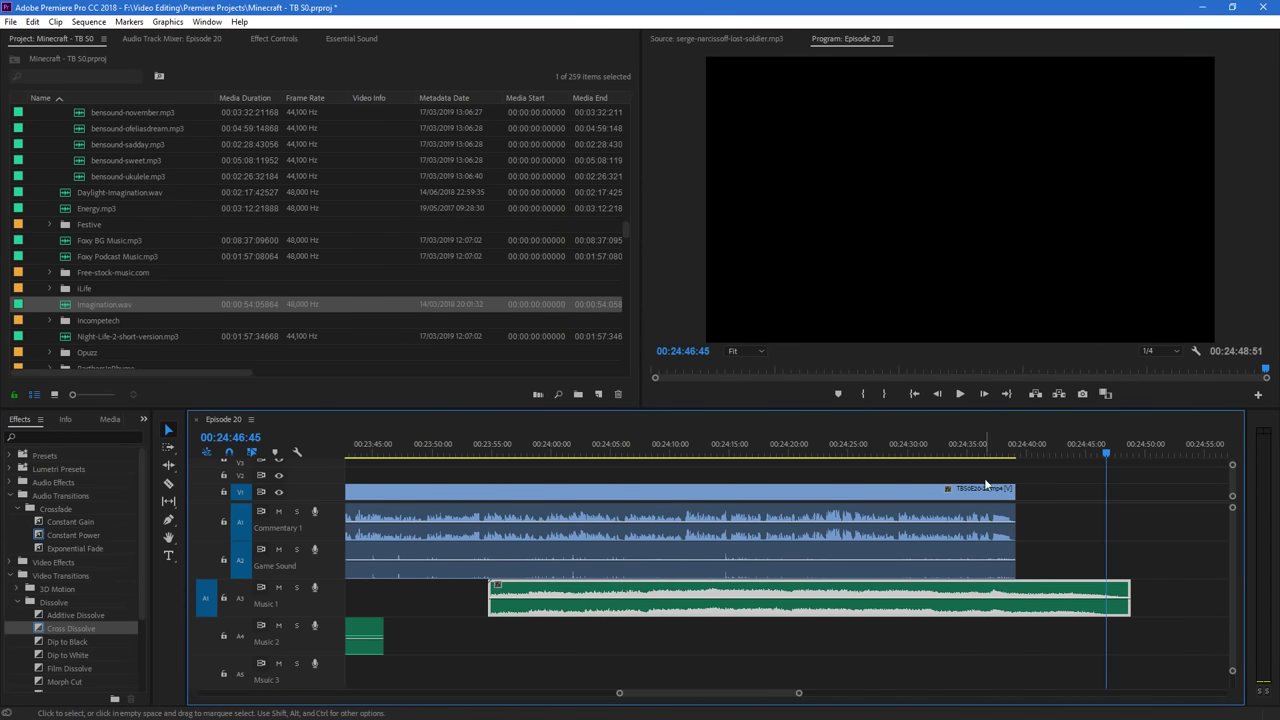
left_click(992, 458)
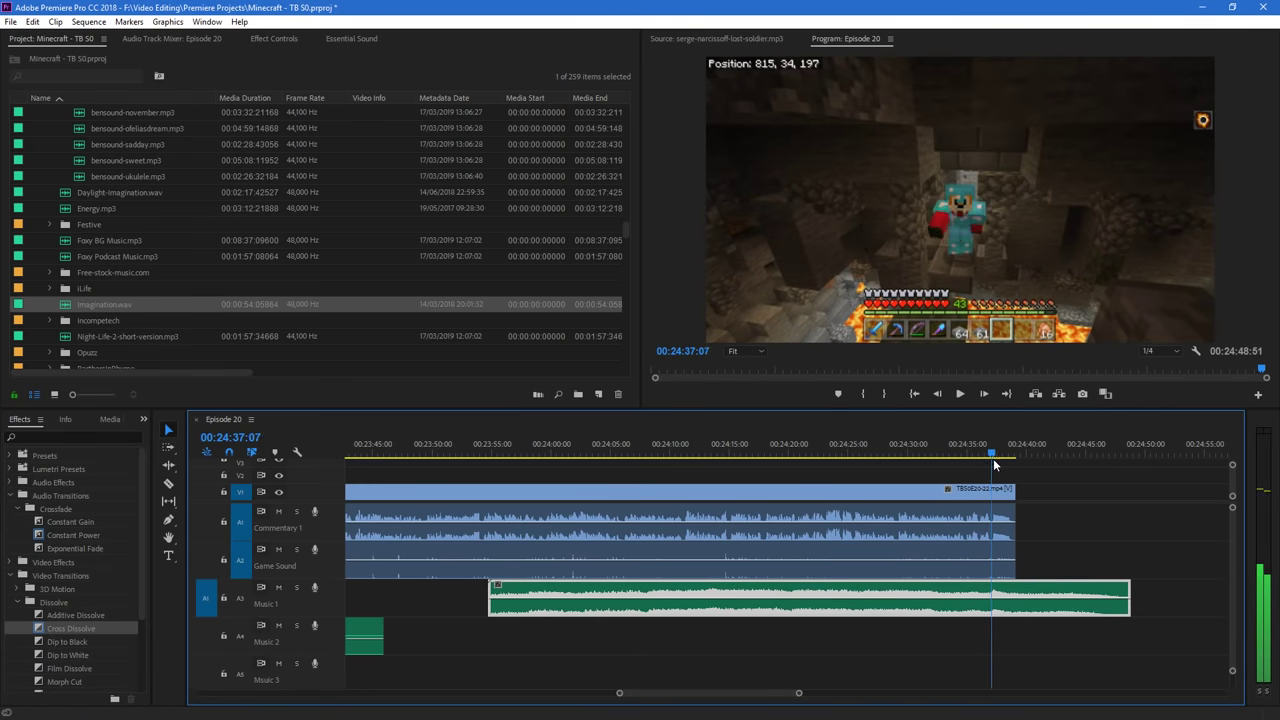
Play through the sequence ending into the black frames to check the music, then save the project
left_click_drag(993, 458, 452, 553)
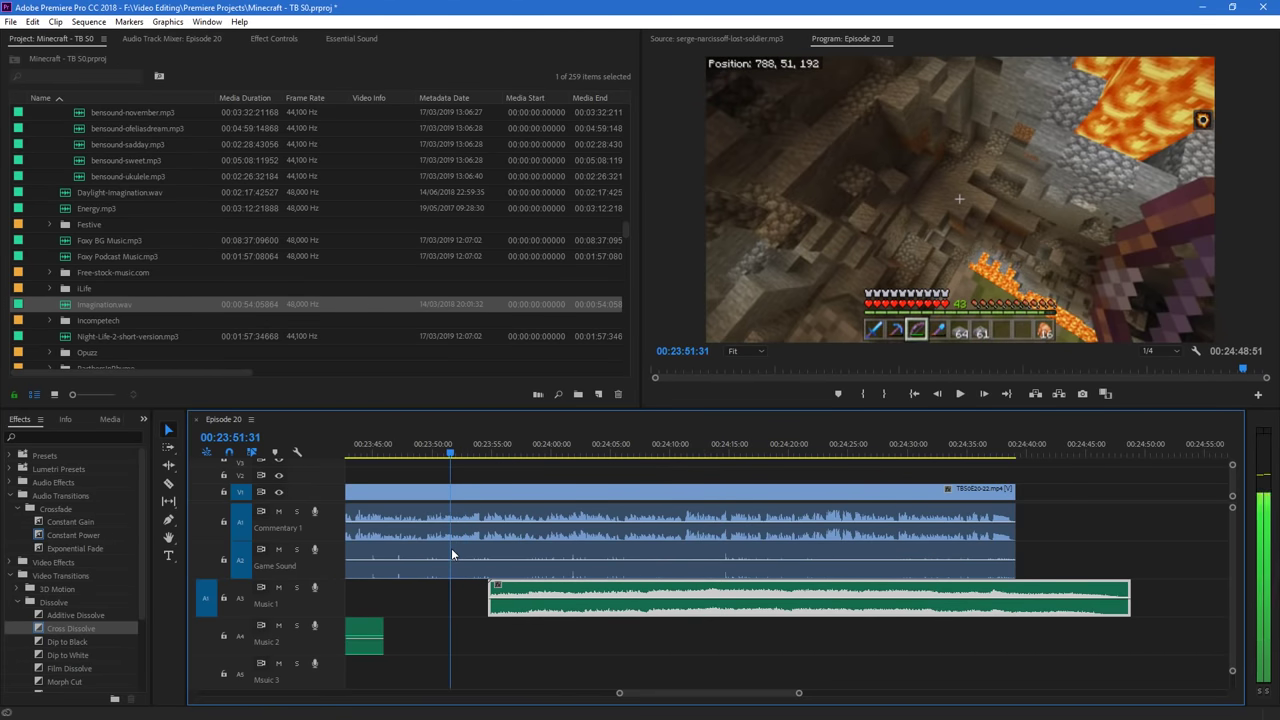
key("space")
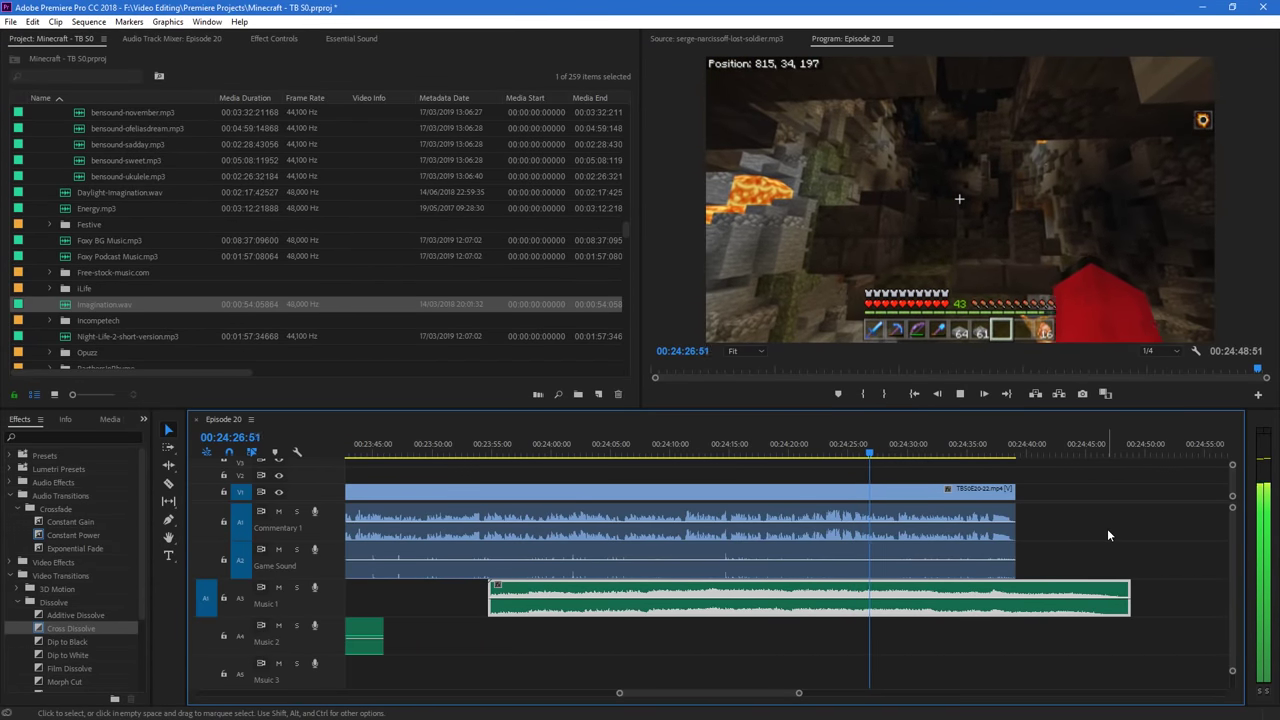
left_click_drag(798, 693, 1225, 713)
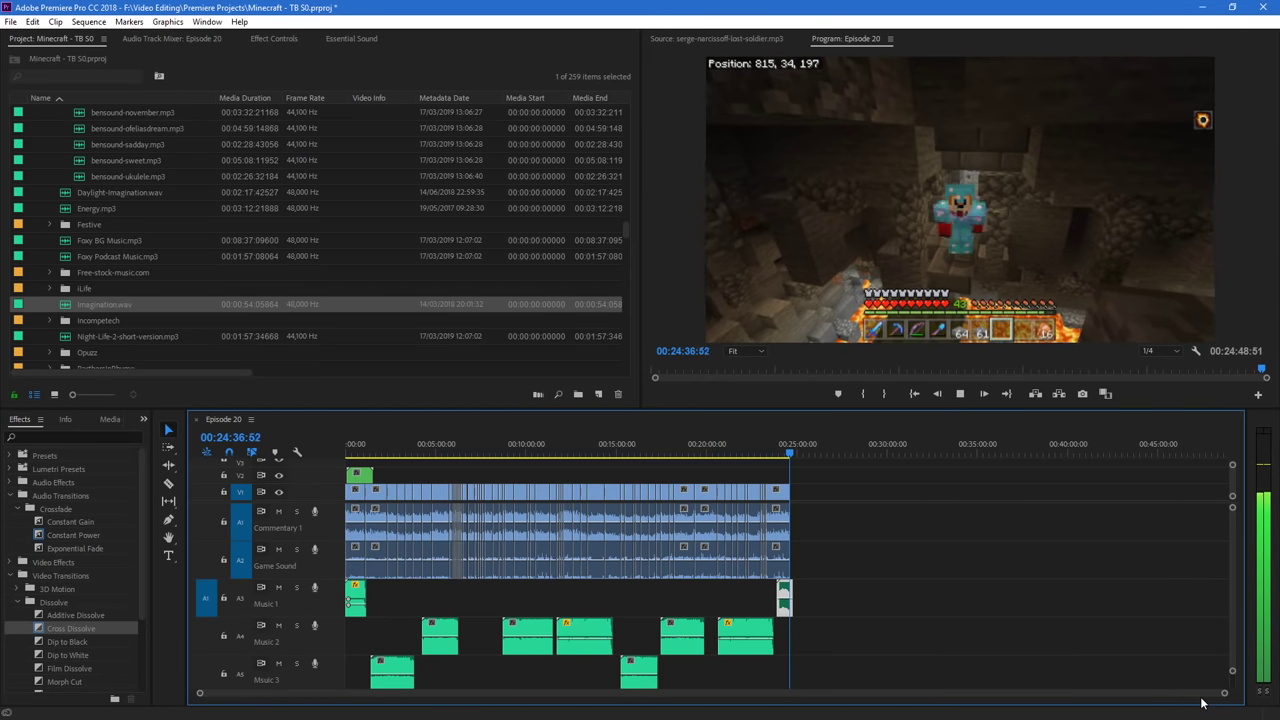
left_click_drag(1220, 703, 788, 703)
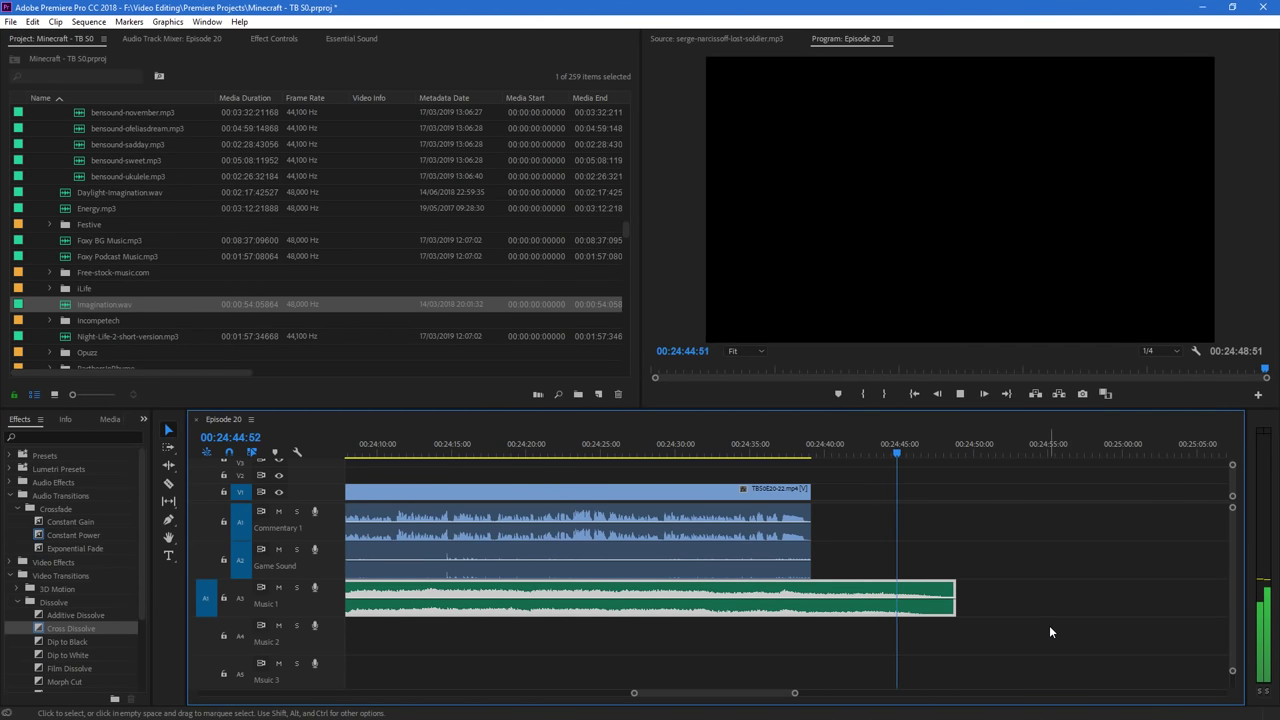
key("space")
key("ctrl+s")
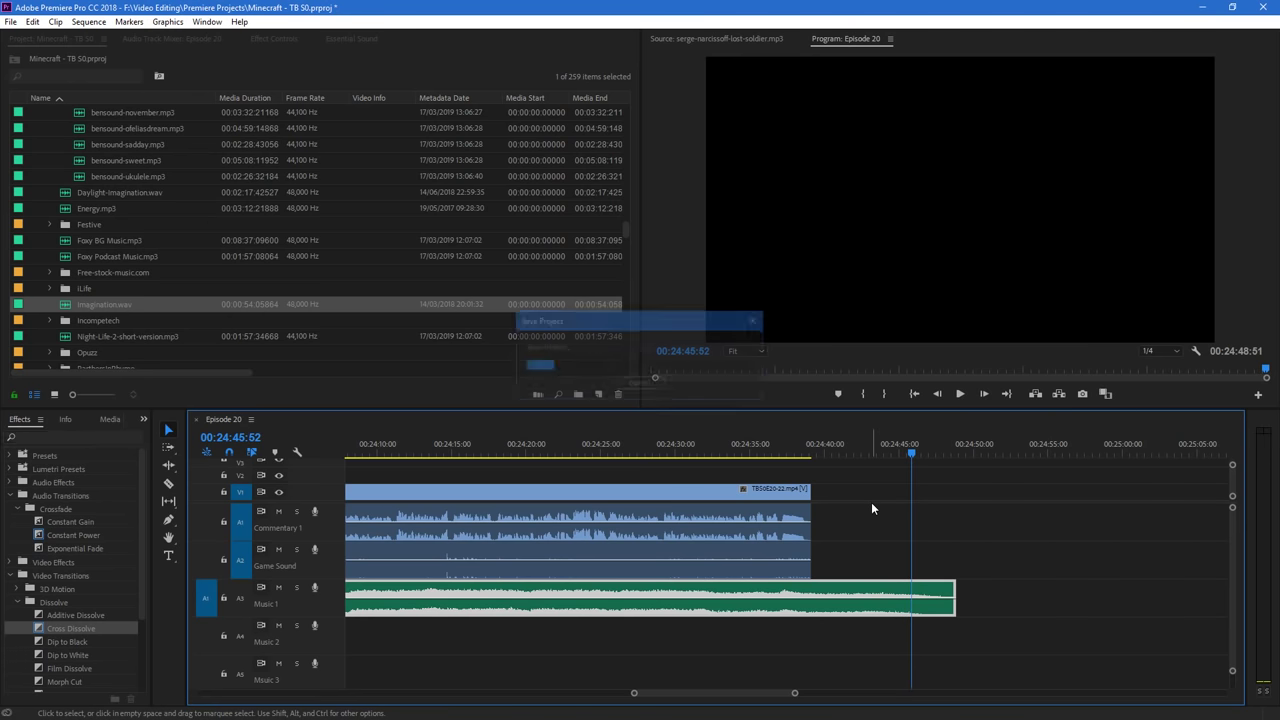
Put the playhead at 22:29:12 and open Export Settings for the Episode 20 sequence with Ctrl+M
left_click_drag(926, 451, 964, 450)
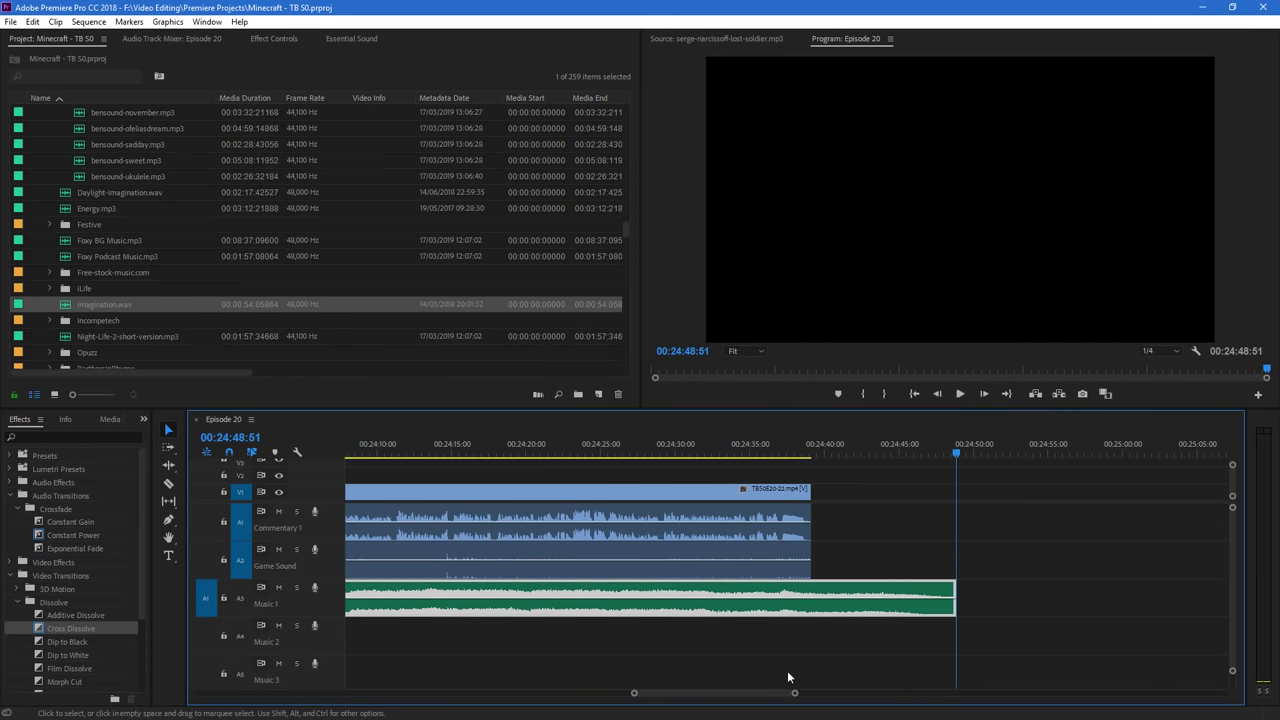
left_click_drag(795, 693, 1224, 708)
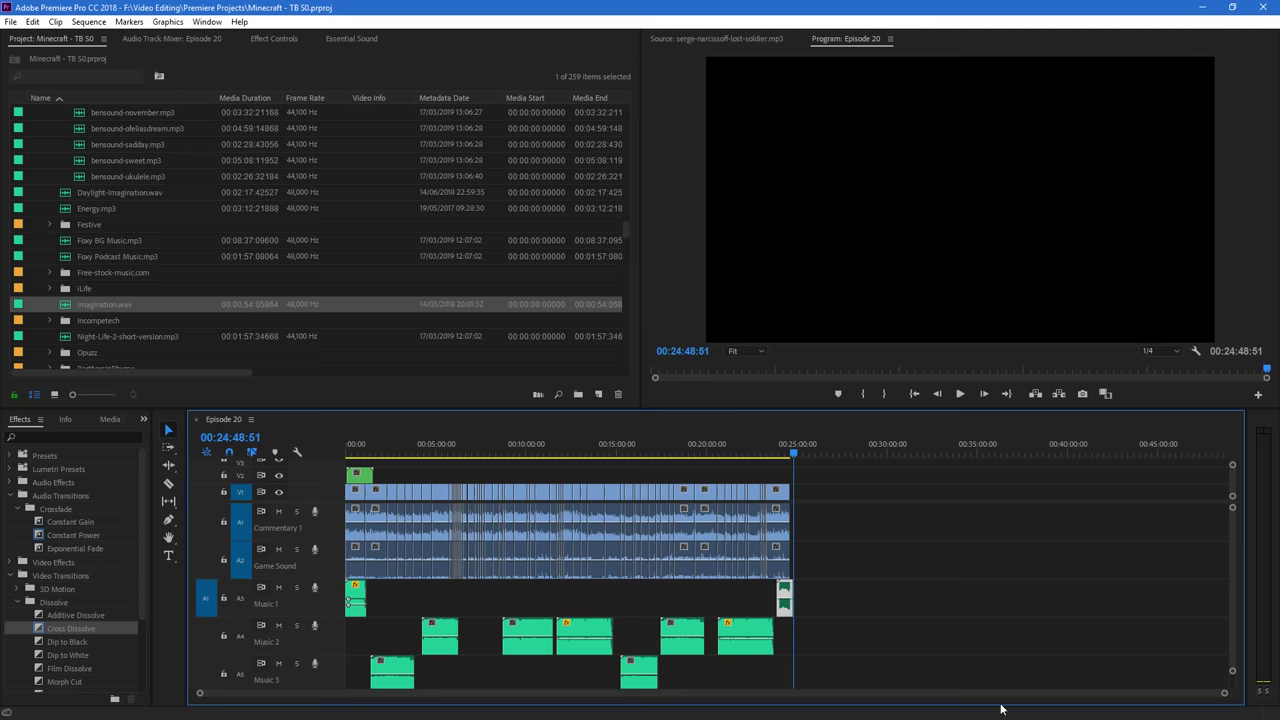
left_click_drag(397, 453, 164, 421)
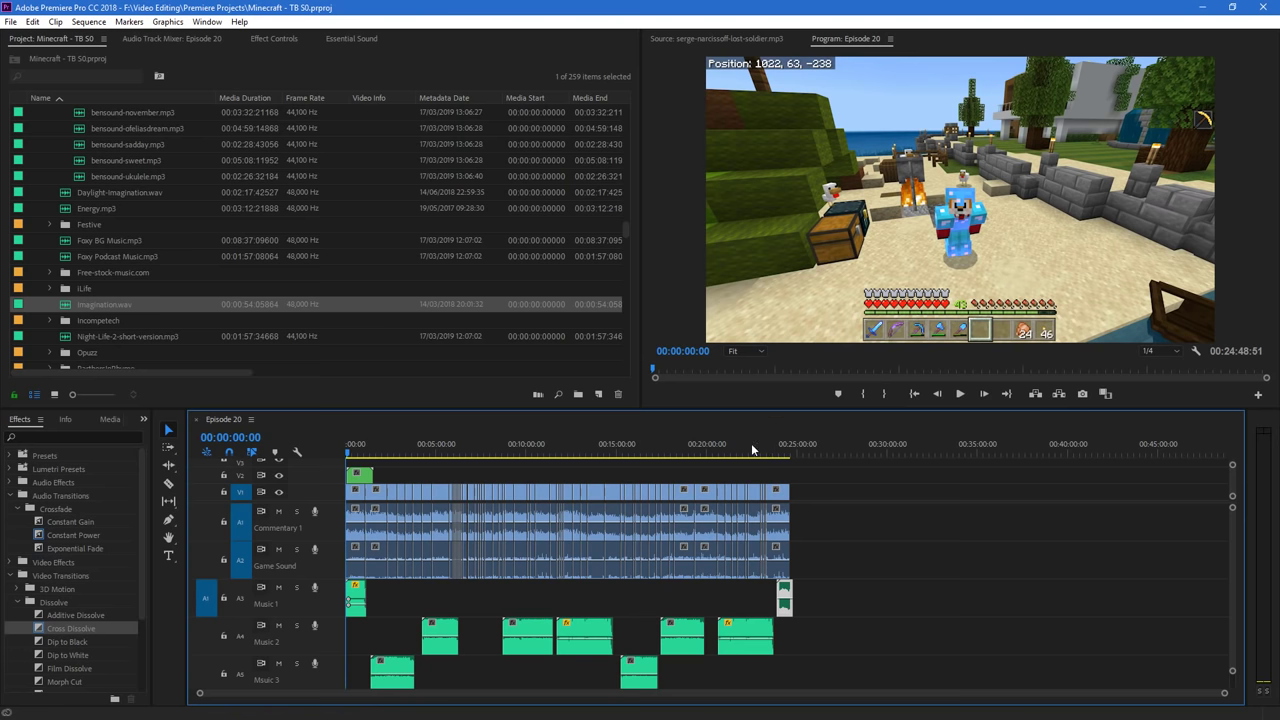
left_click(752, 443)
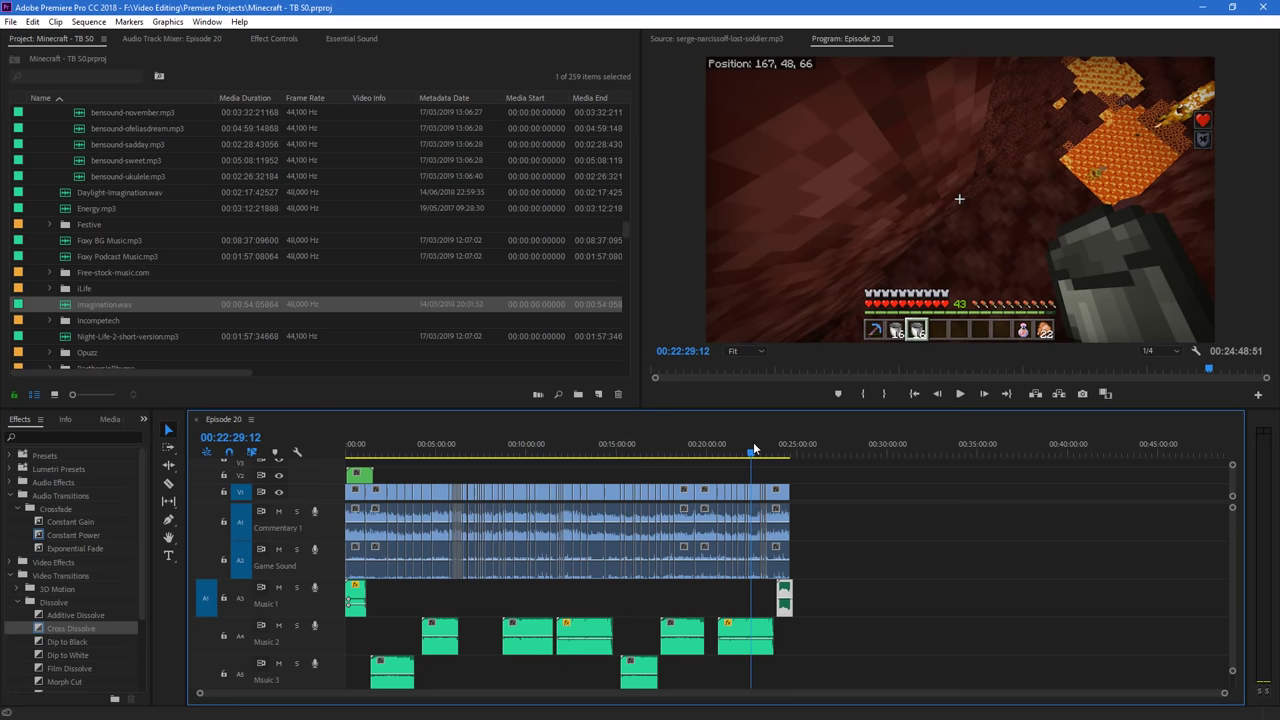
key("ctrl+m")
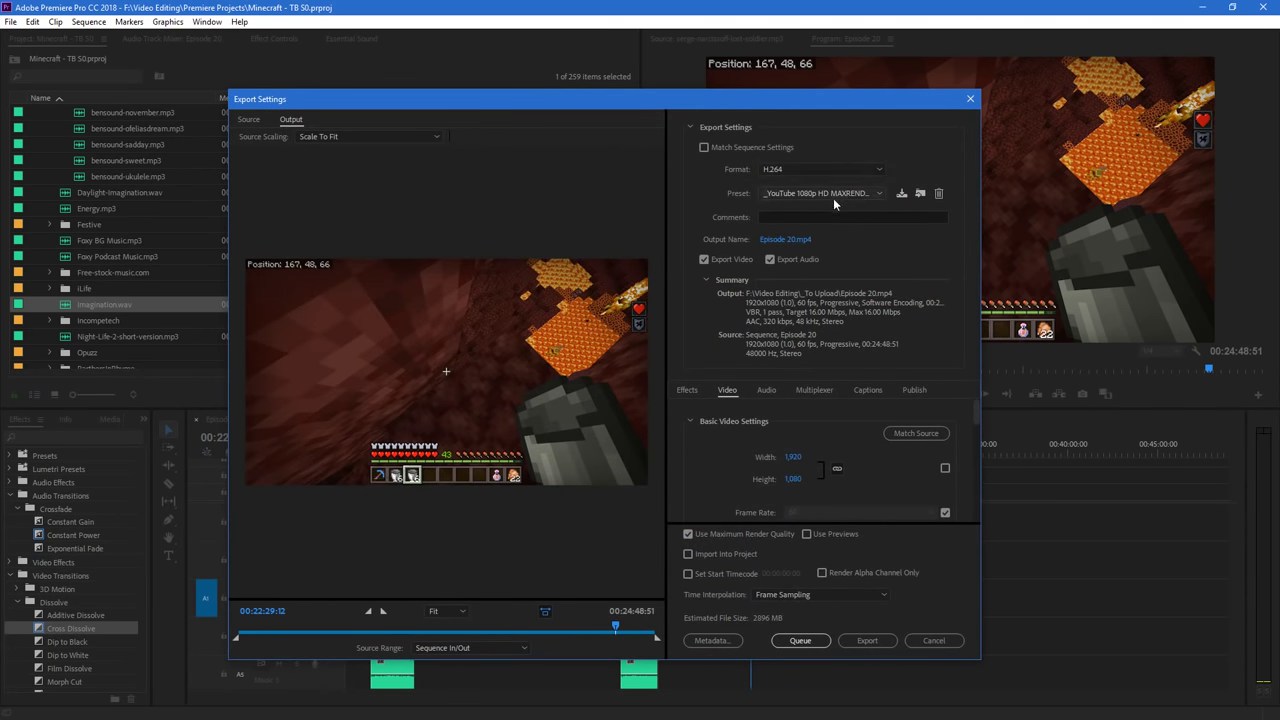
Rename the episode 19 output file to 'Truly Bedrock [20] - The Bank.mp4' as the export name
left_click(783, 240)
left_click_drag(598, 112, 650, 118)
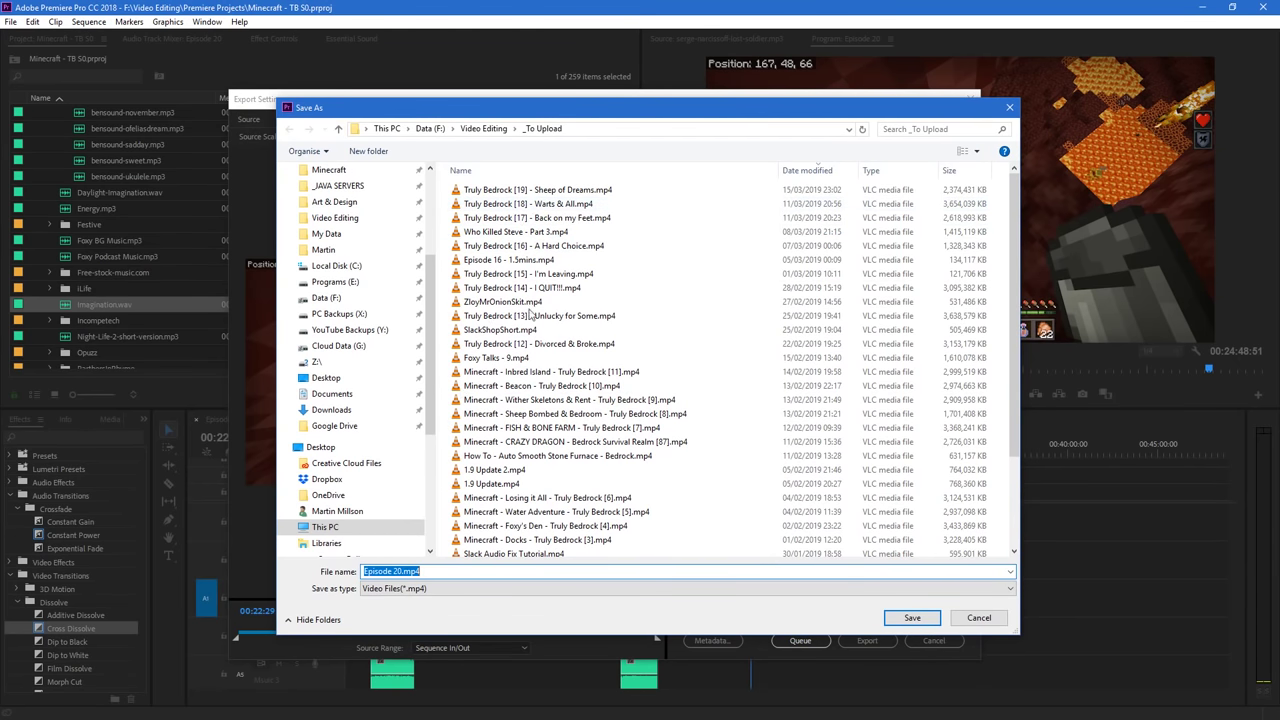
left_click(528, 191)
double_click(422, 571)
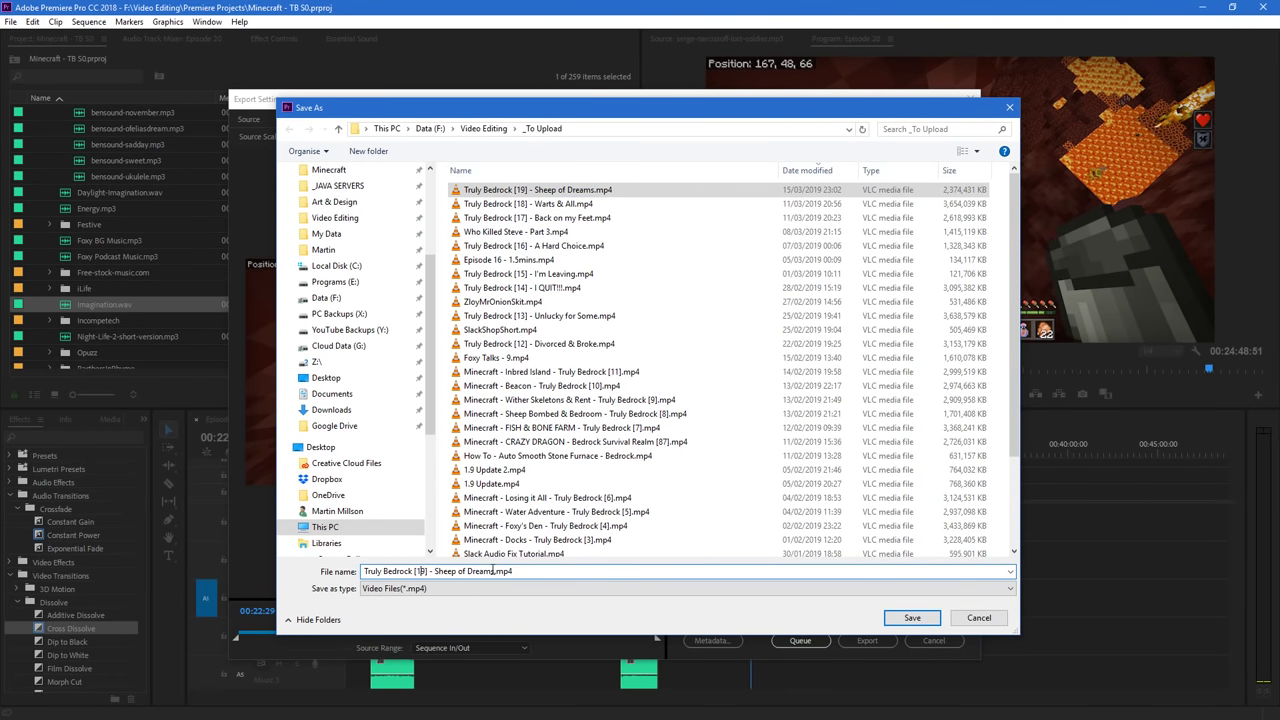
key("BackSpace")
type("20")
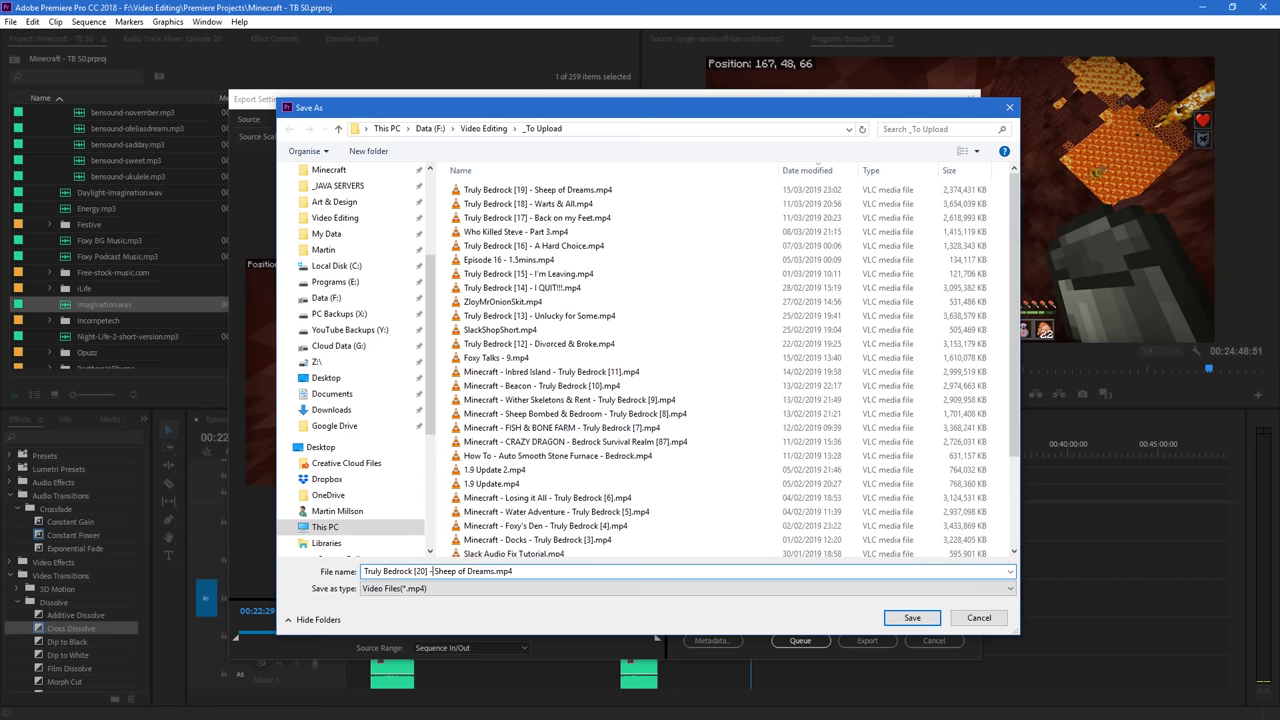
key("shift+End")
type("T")
key("Return")
Queue the export in Media Encoder, minimise the encoder window, and save the Premiere project
left_click(800, 640)
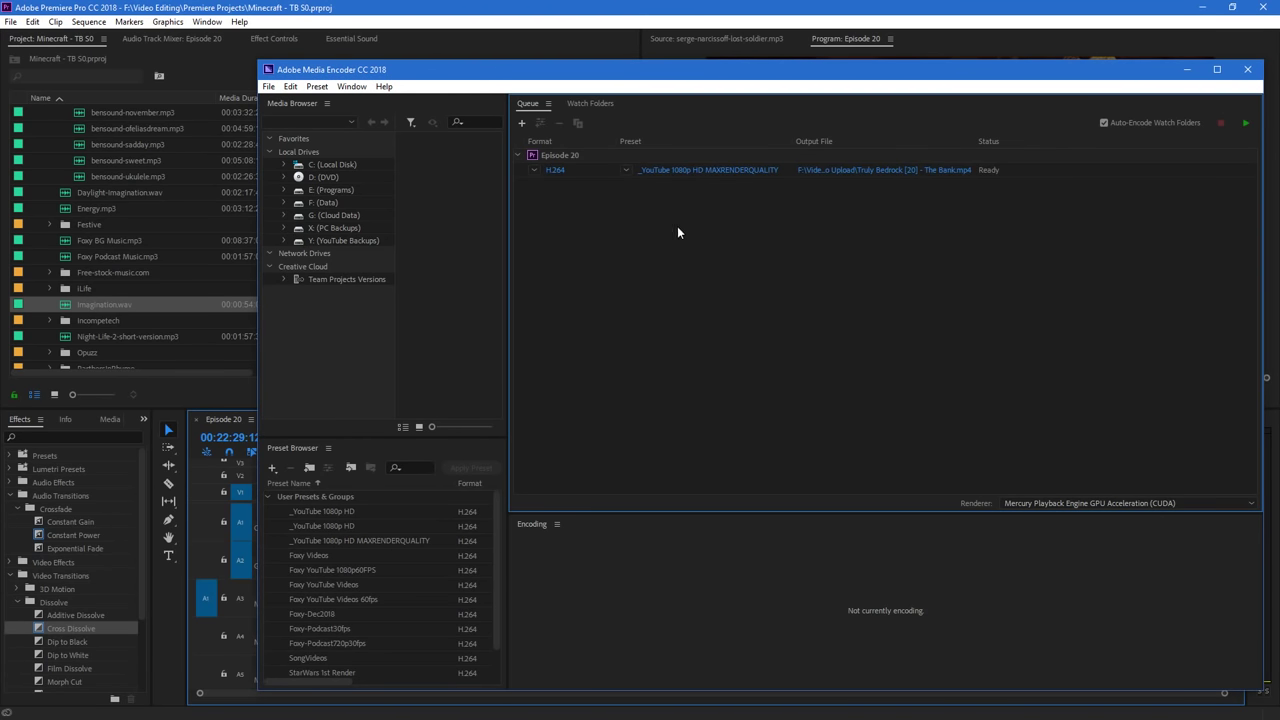
left_click_drag(673, 69, 632, 72)
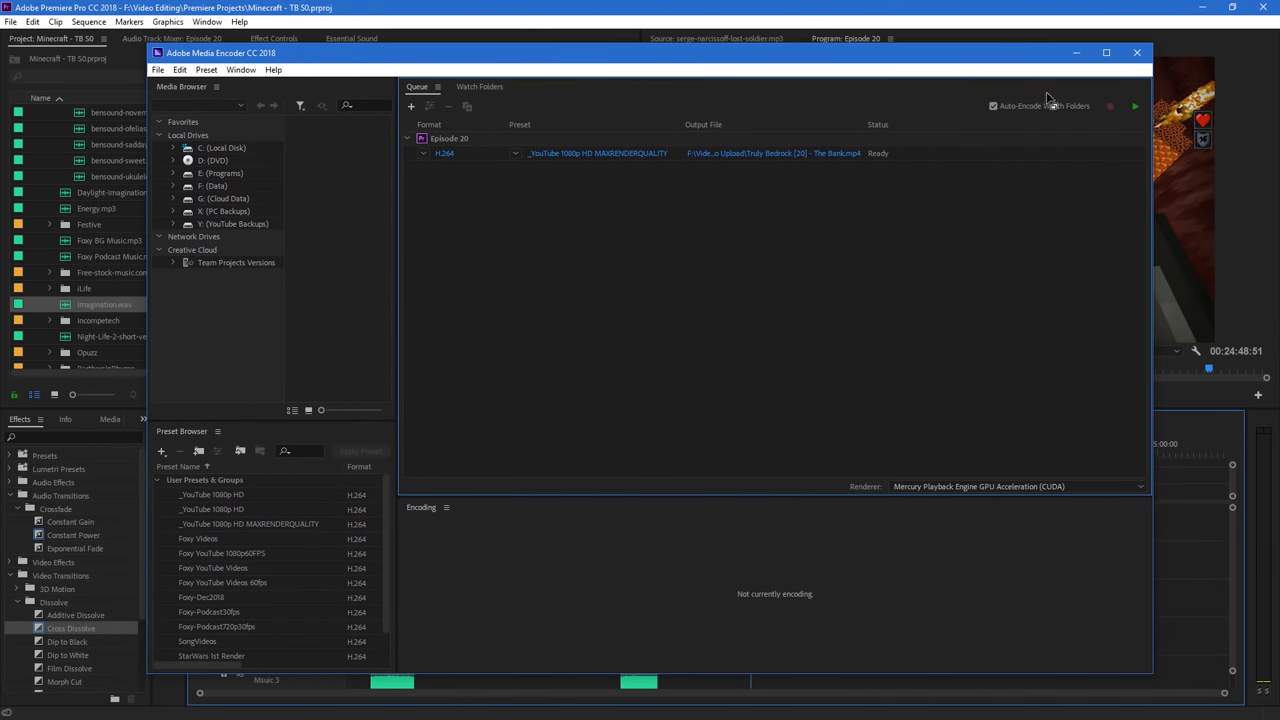
left_click(1075, 52)
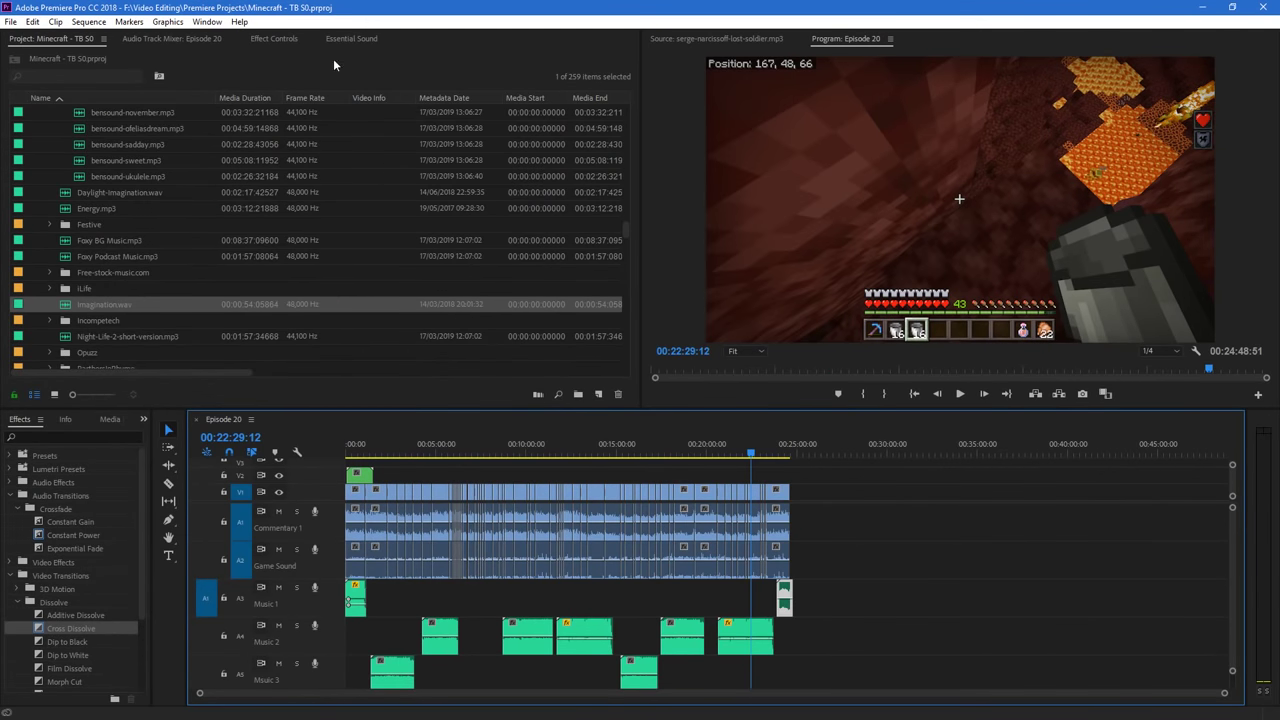
key("ctrl+s")
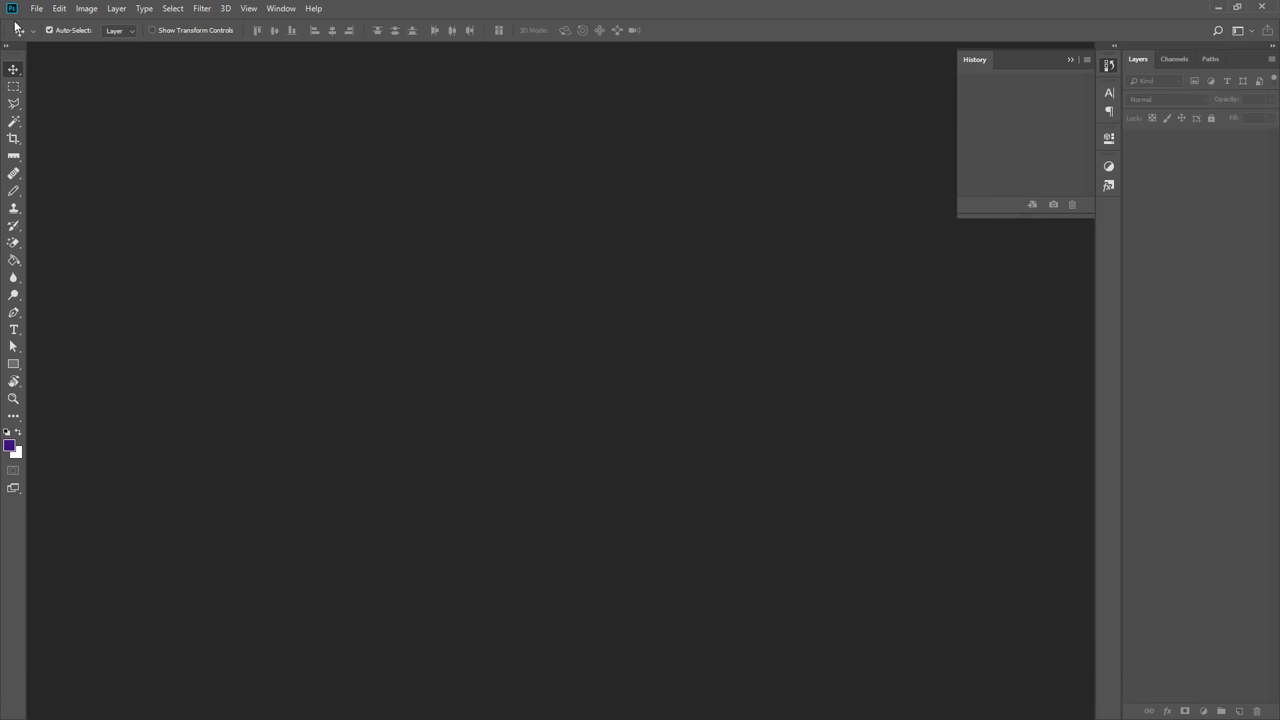
Open TB Thumbs.psd from recent files, close the History panel and hide the guides
left_click(36, 8)
mouse_move(78, 92)
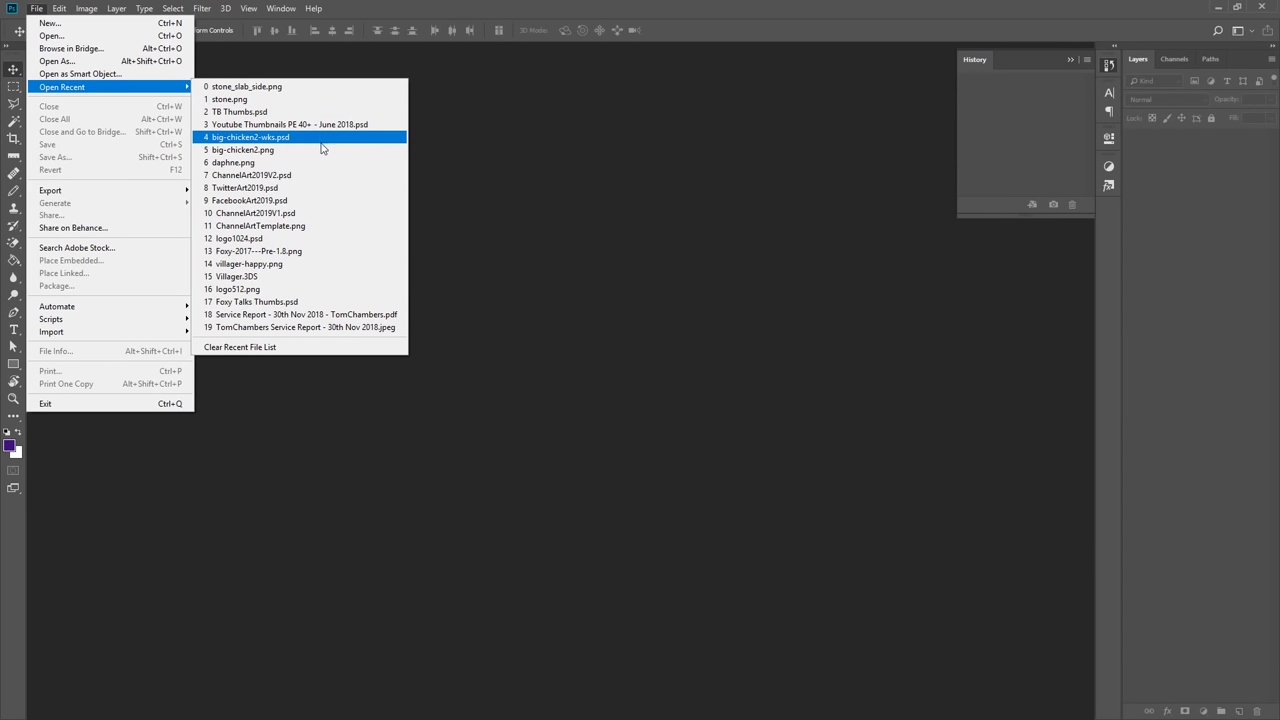
left_click(252, 112)
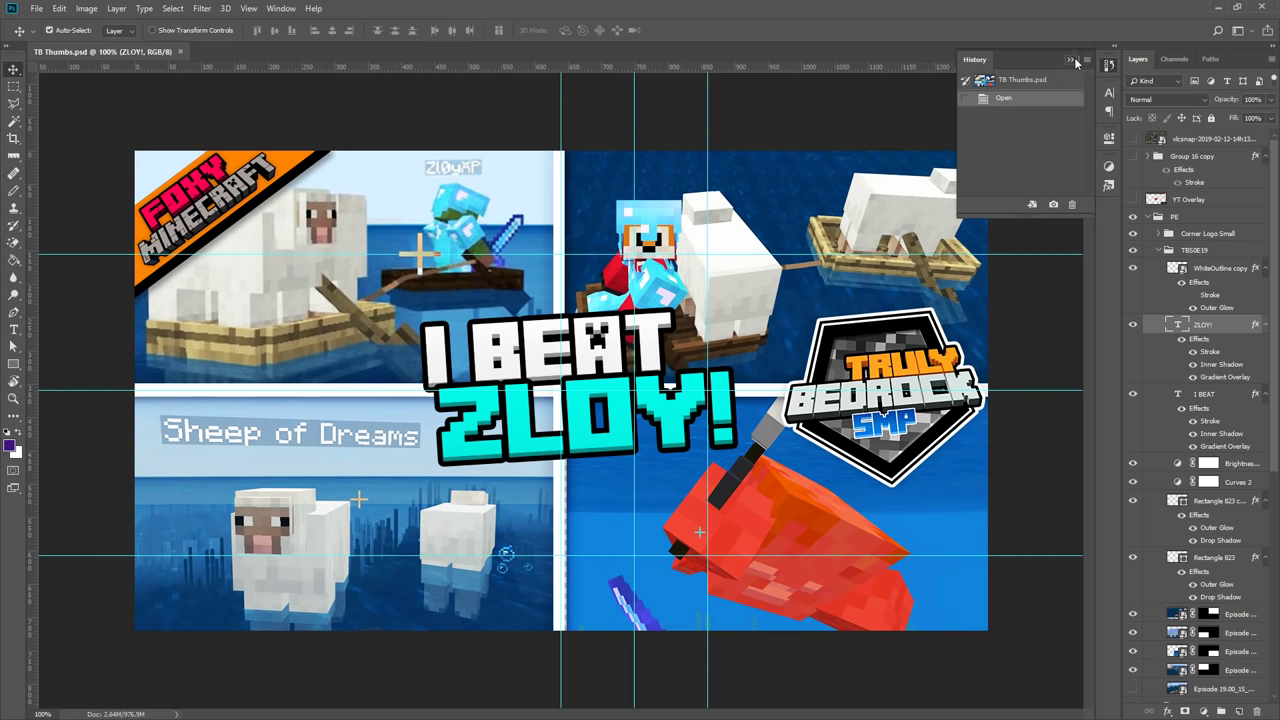
left_click(1075, 61)
key("ctrl+semicolon")
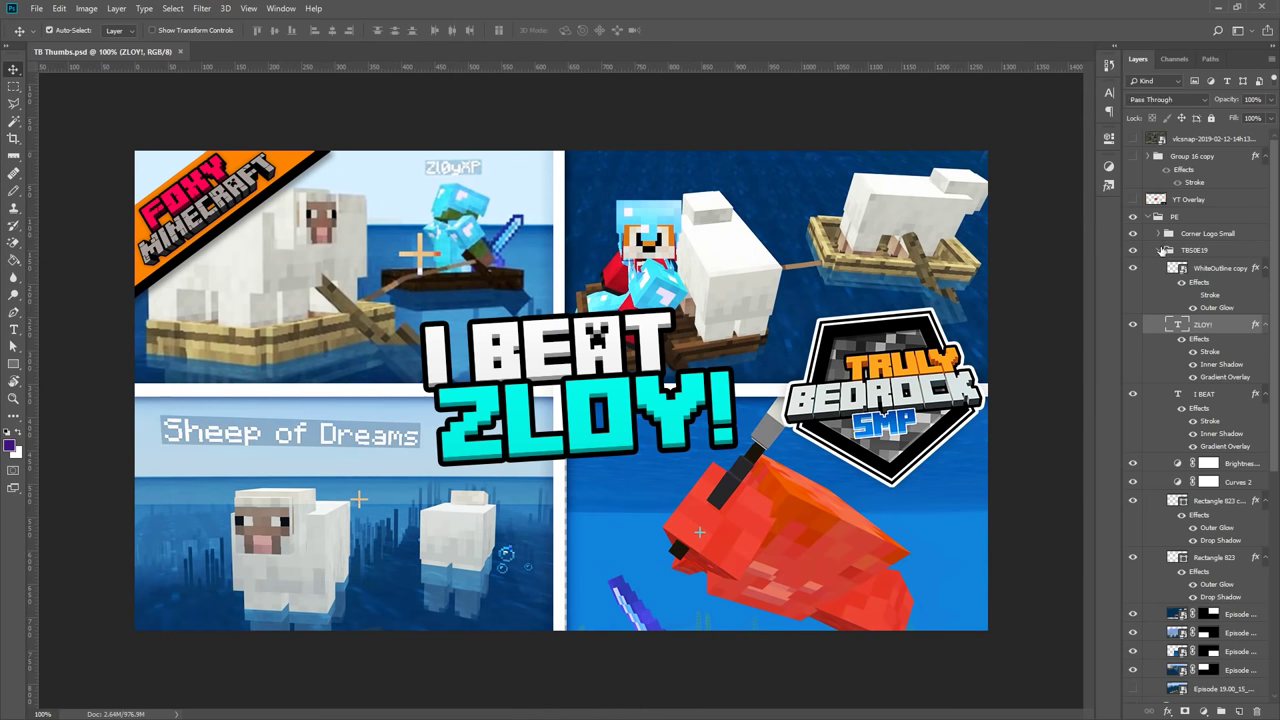
Collapse and hide the TBS0E19 group, briefly previewing the older TBS0E1–TBS0E4 thumbnails
left_click(1160, 250)
left_click(1133, 250)
left_click(1143, 587)
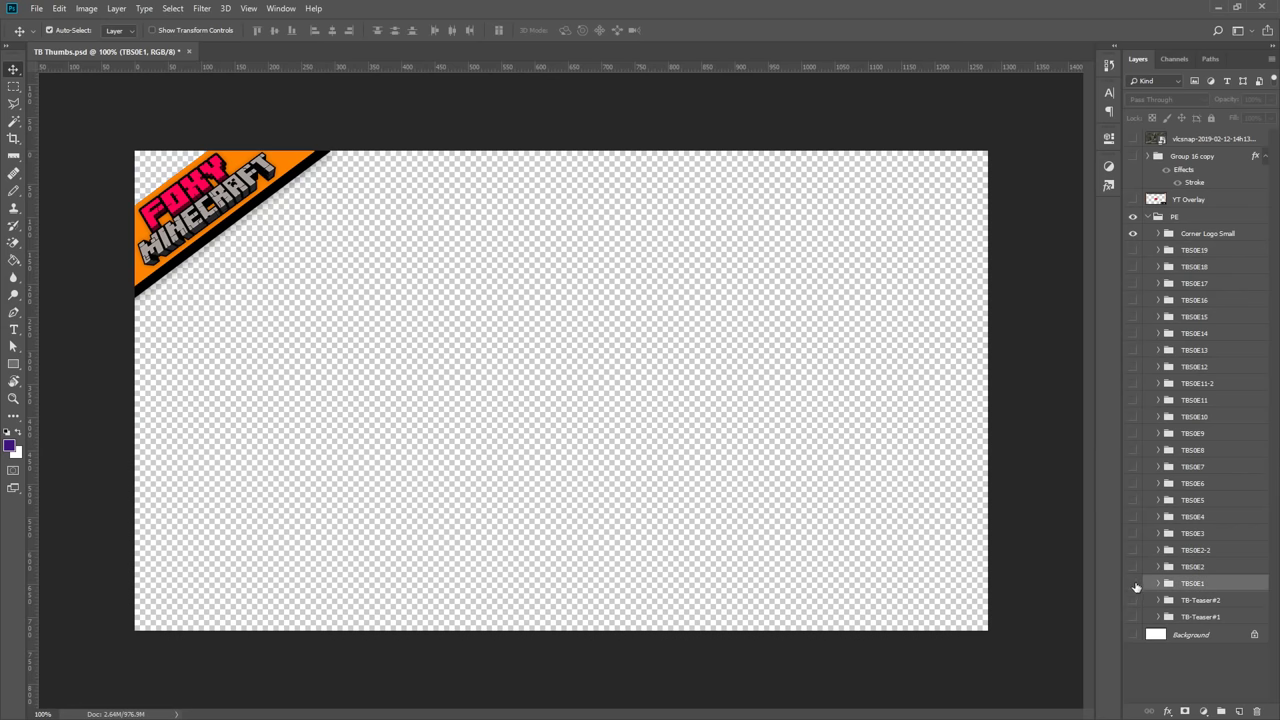
left_click(1133, 584)
left_click(1133, 584)
left_click(1134, 566)
left_click(1131, 566)
left_click(1132, 567)
left_click(1133, 550)
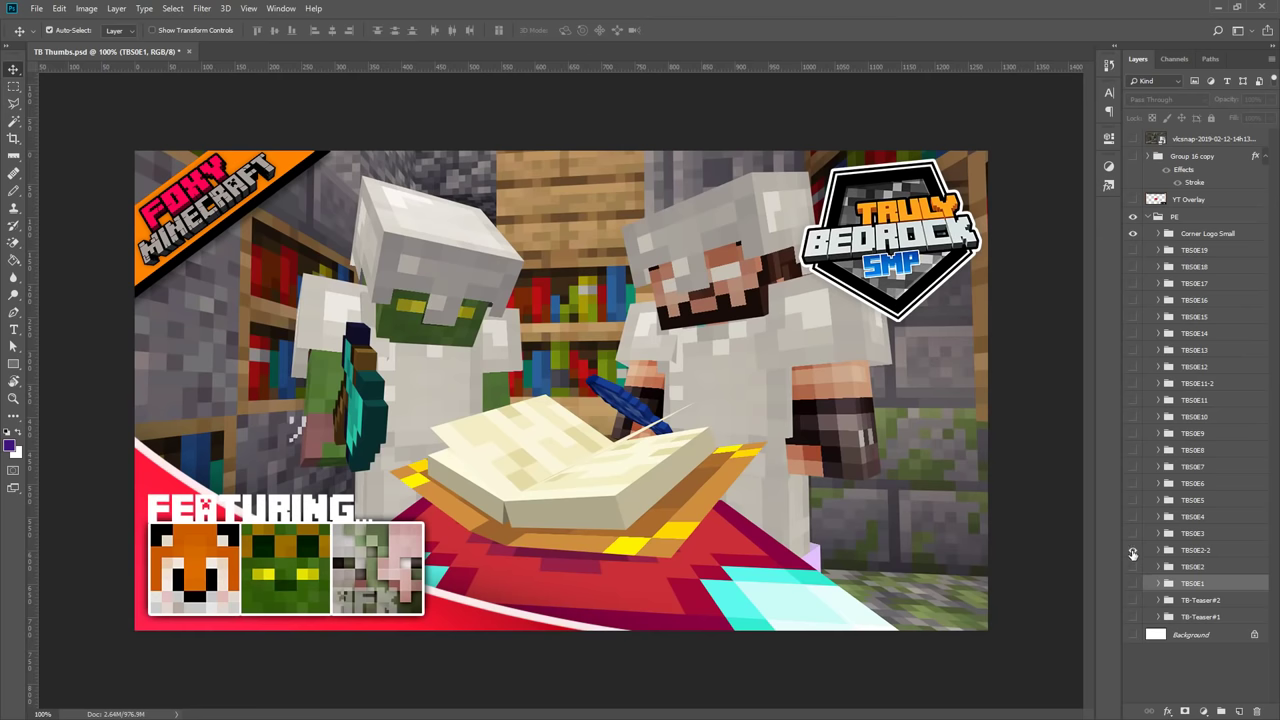
left_click(1133, 550)
left_click(1133, 533)
left_click(1133, 533)
left_click(1133, 516)
left_click(1133, 516)
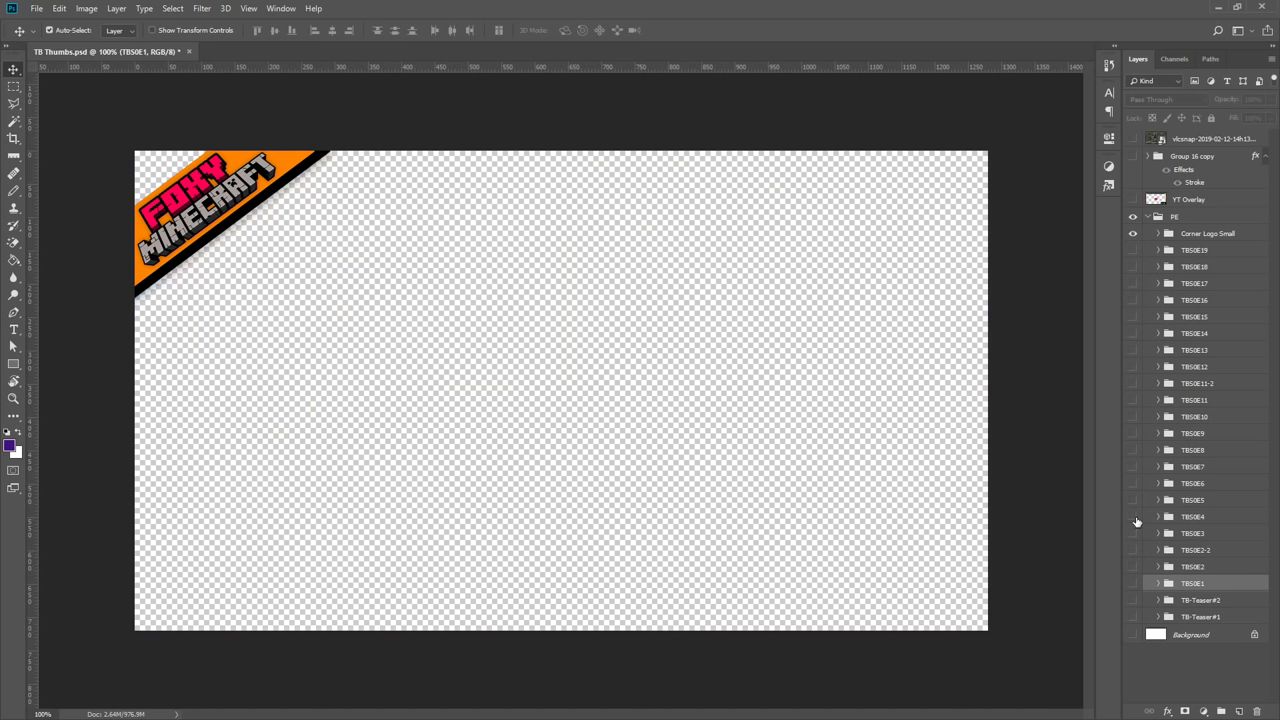
left_click(1192, 251)
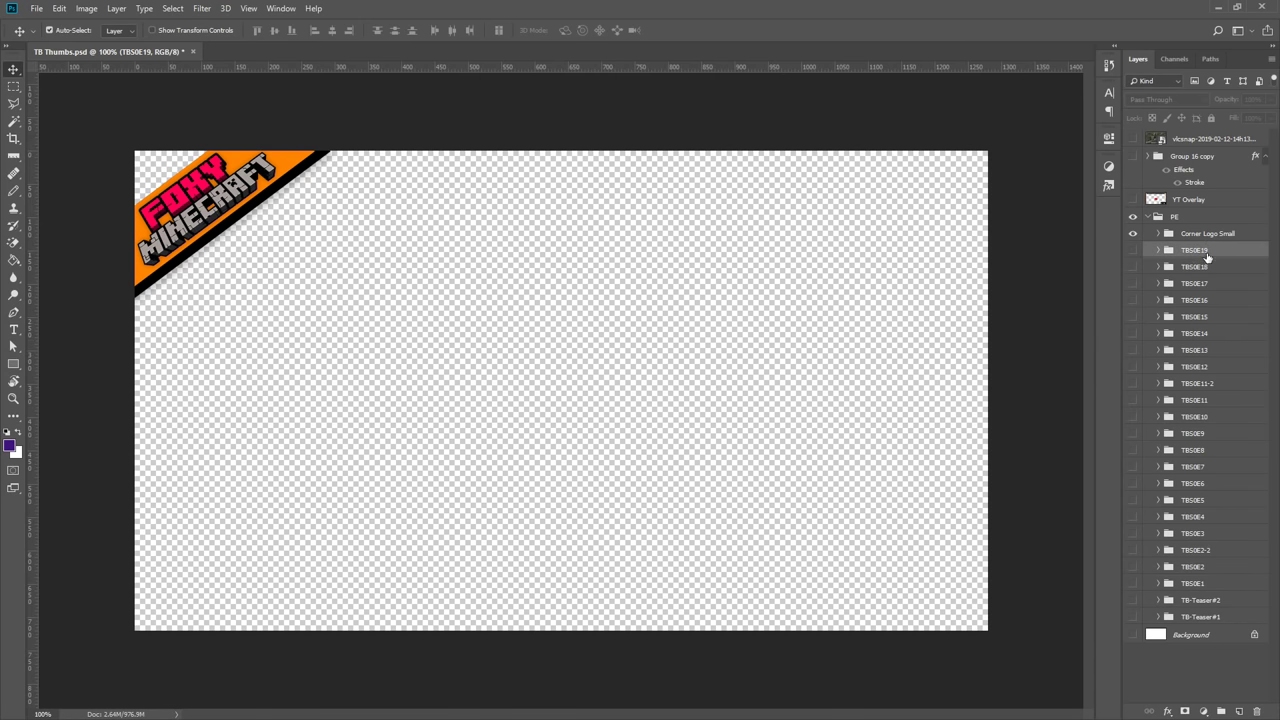
Duplicate the TBS0E19 group and rename the copy TBS0E20
left_click_drag(1197, 245, 1199, 248)
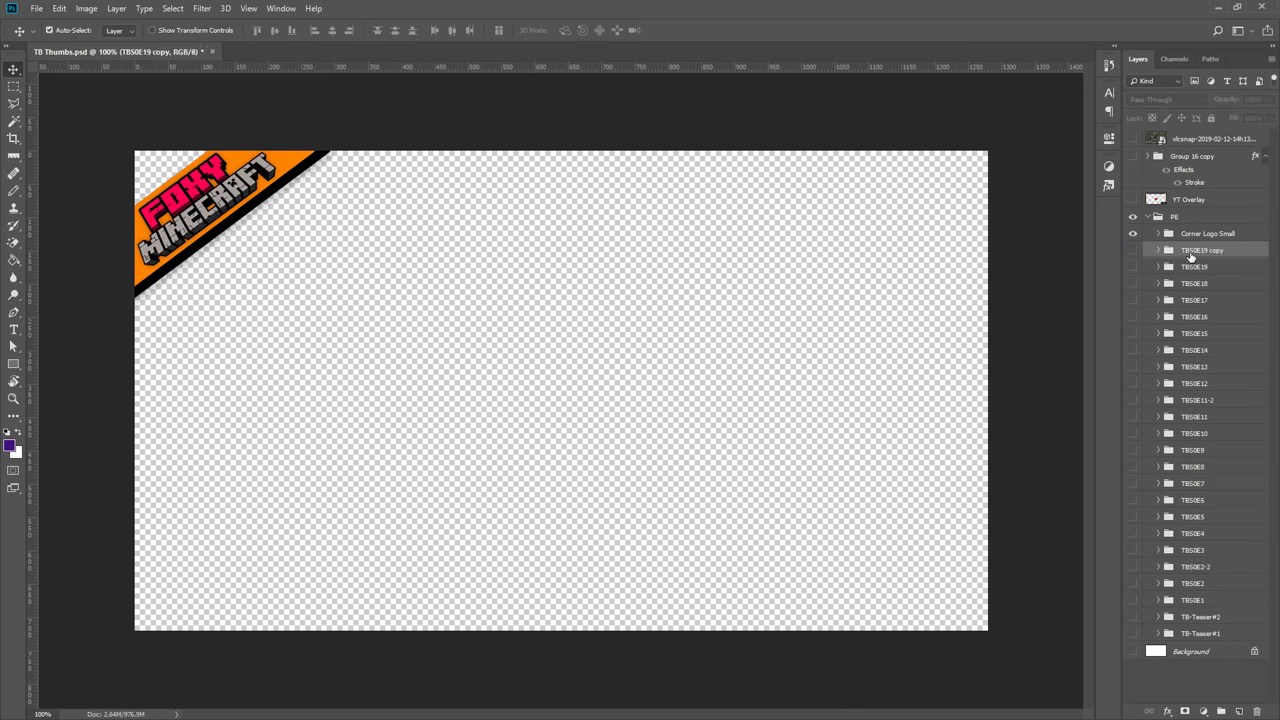
double_click(1200, 250)
type("TBS0E20")
key("Return")
Show and expand TBS0E20, then delete its five old episode screenshot layers
left_click(1133, 250)
left_click(1158, 250)
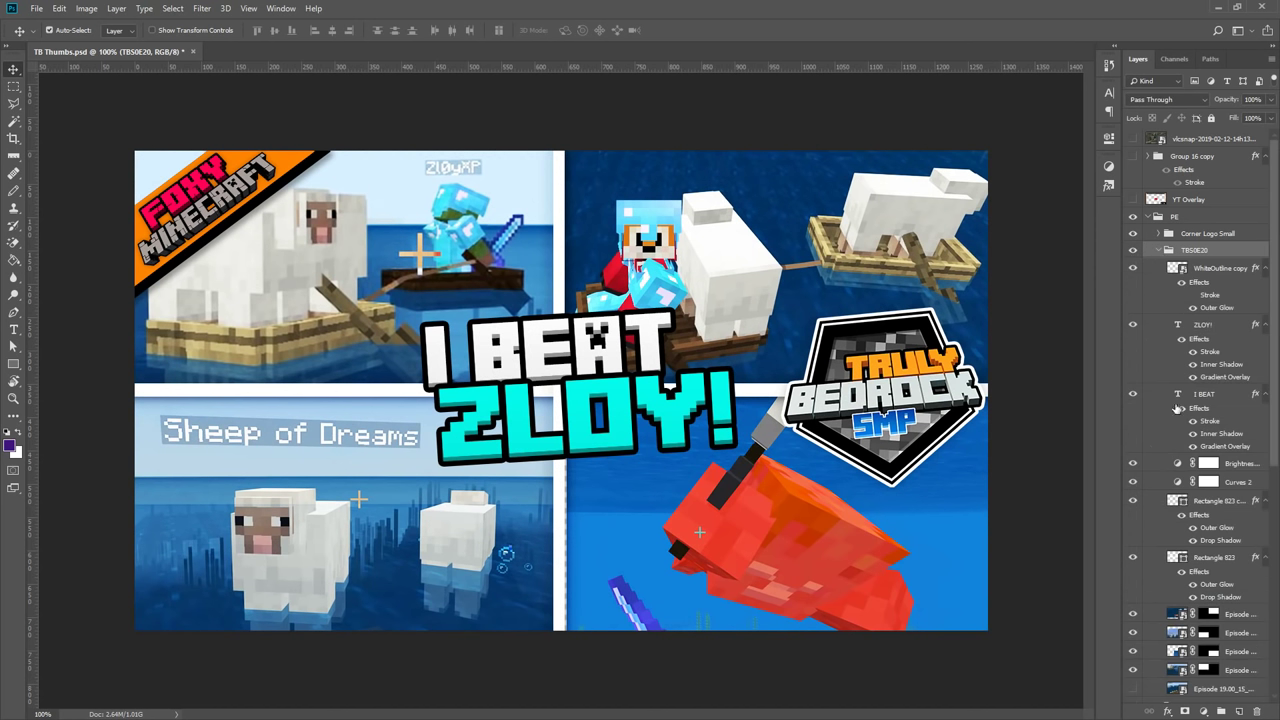
scroll(1236, 560, "down", 3)
left_click(1229, 578)
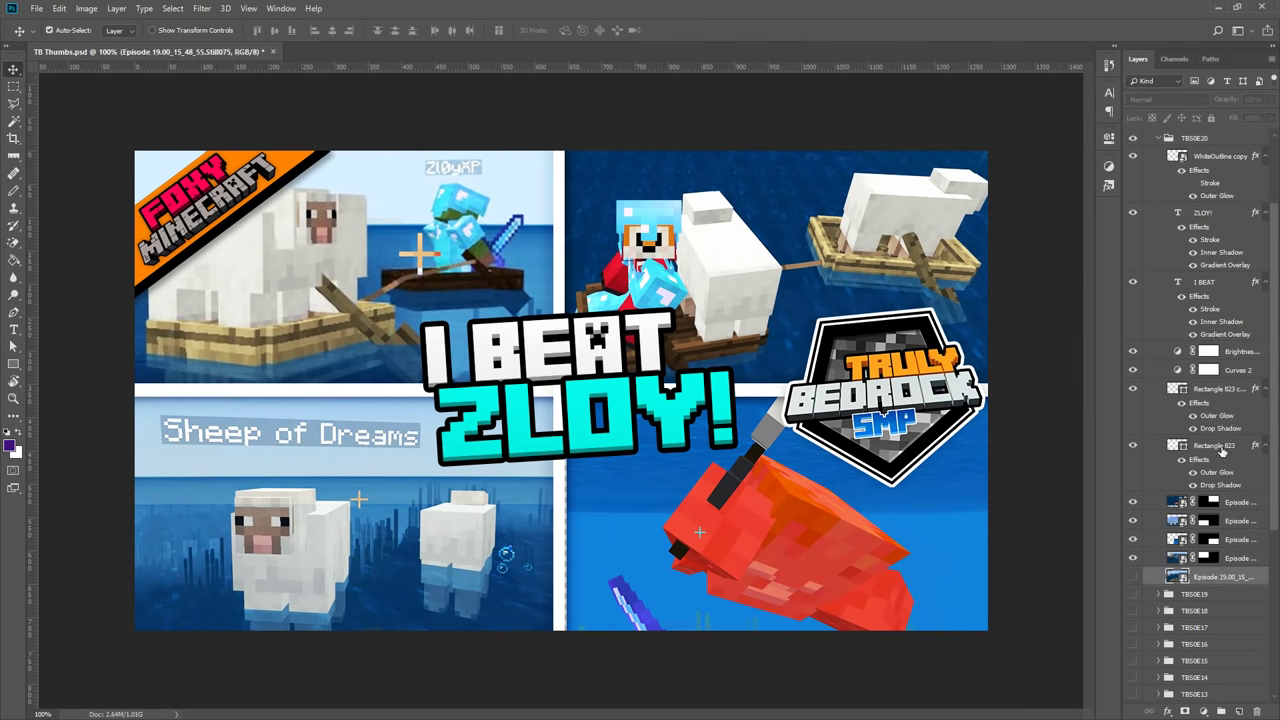
left_click(1236, 502, "shift")
key("Delete")
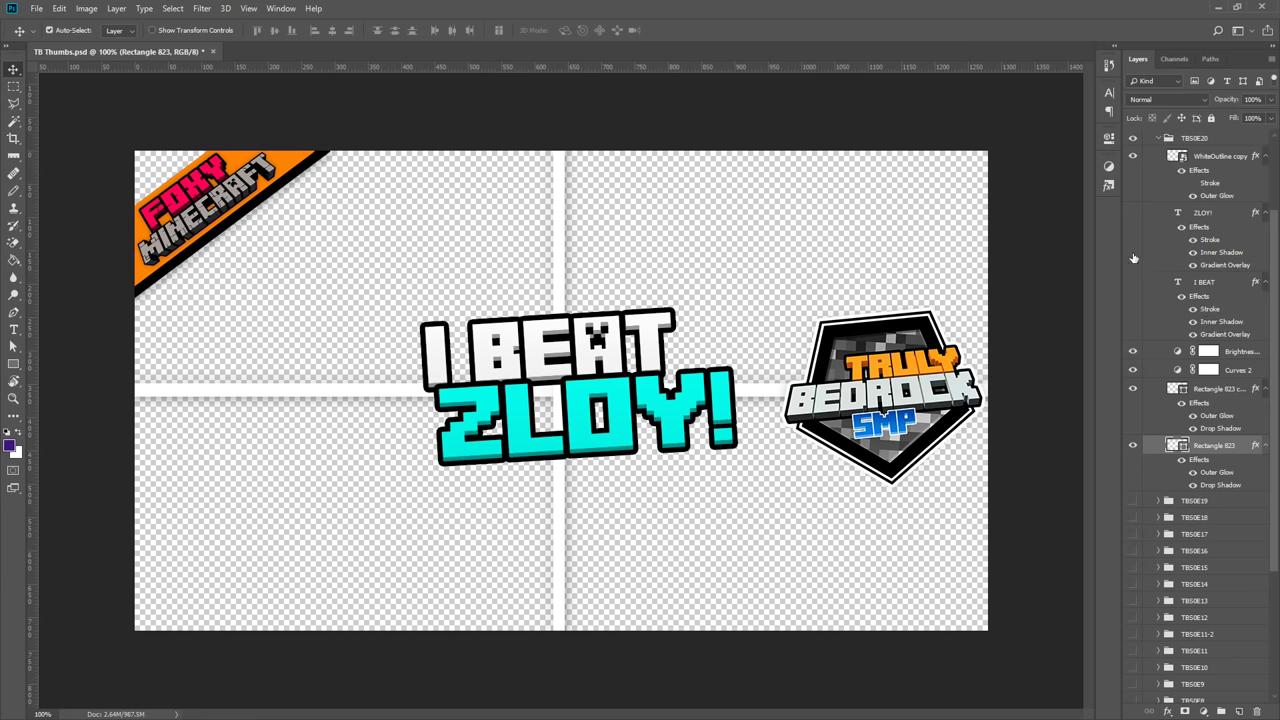
Hide ZLOY!, change the I BEAT headline to THE BANK, move it down-left, then hide it and two adjustments
left_click(1133, 282)
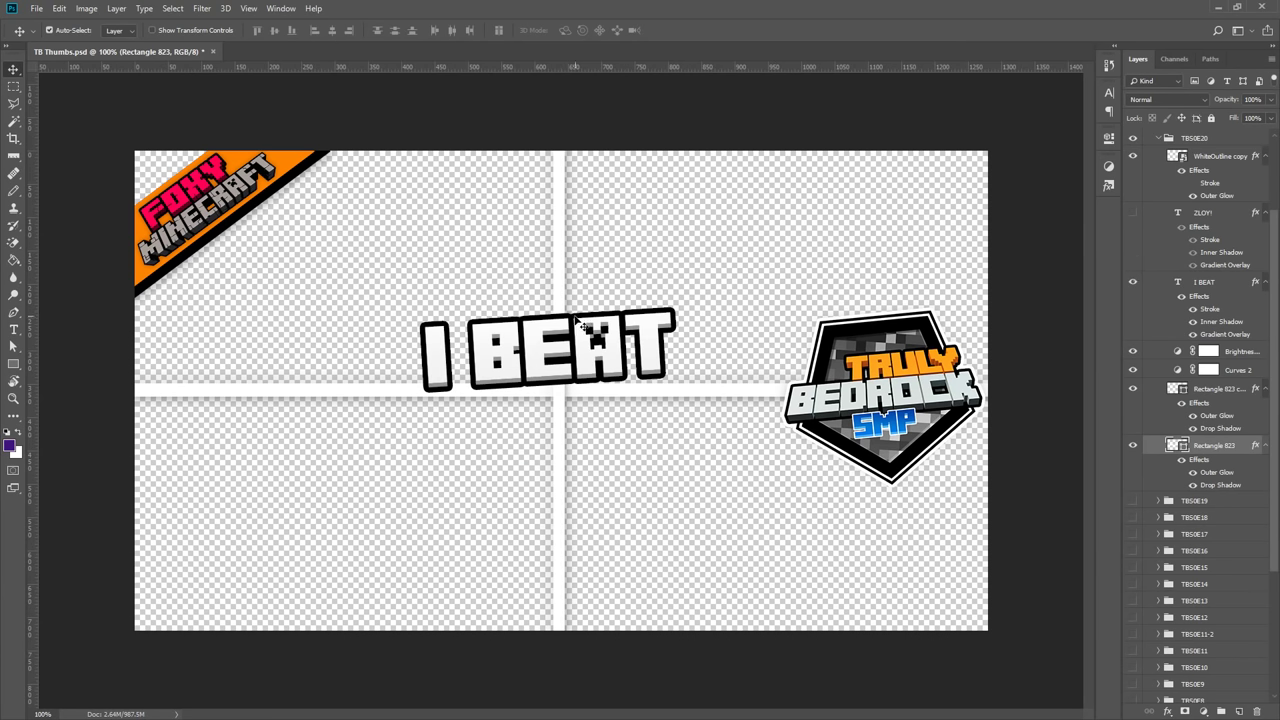
left_click(577, 320)
key("t")
left_click(527, 324)
key("ctrl+a")
type("T")
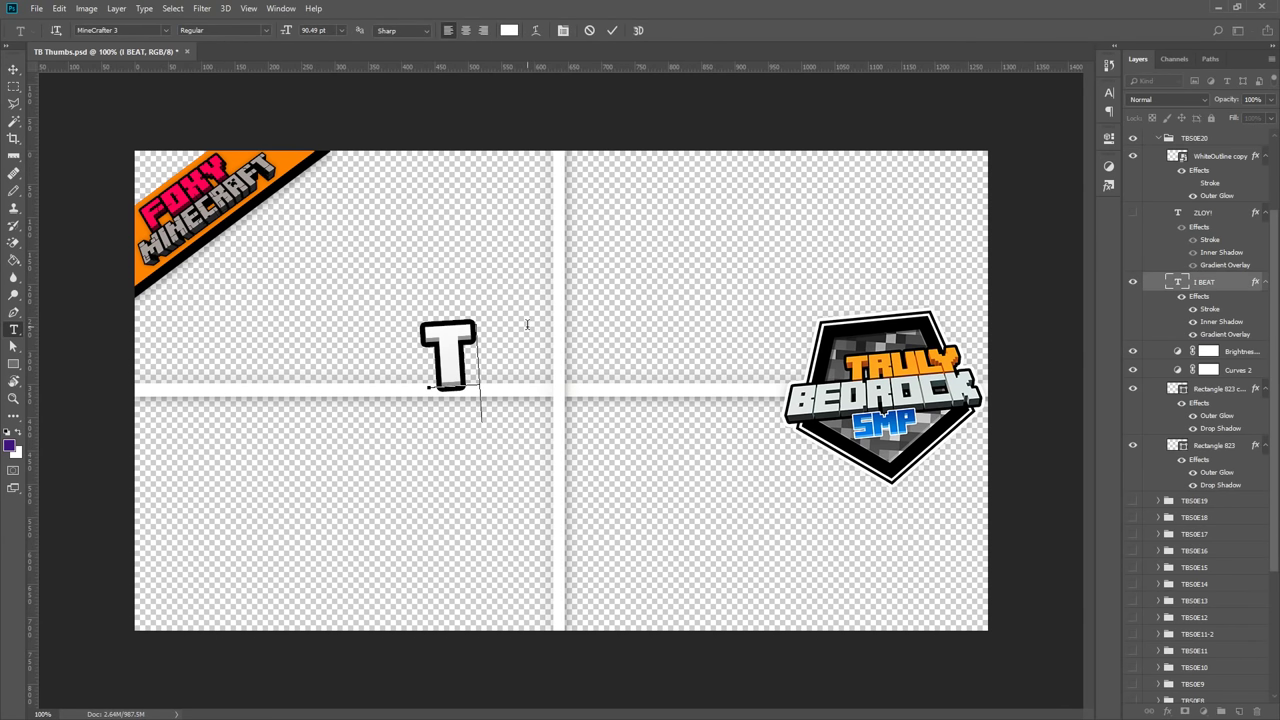
type("HE VBA")
key("BackSpace")
key("BackSpace")
key("BackSpace")
key("BackSpace")
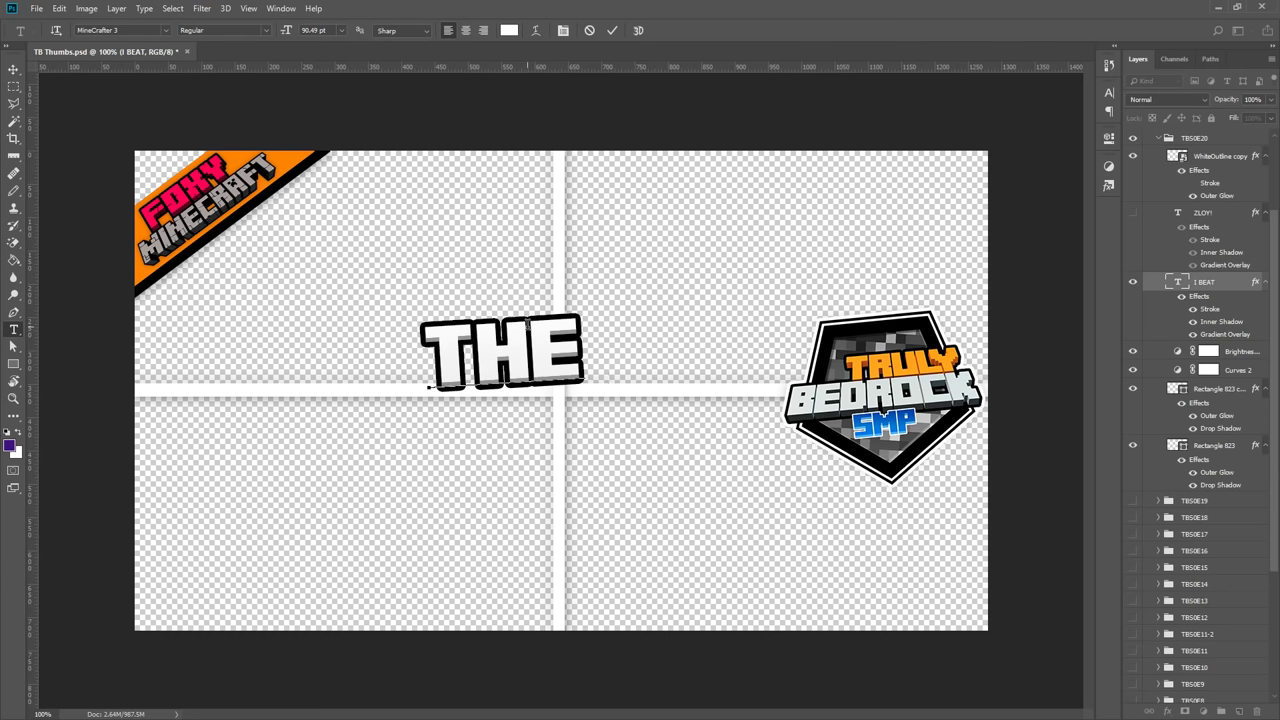
type("BANK")
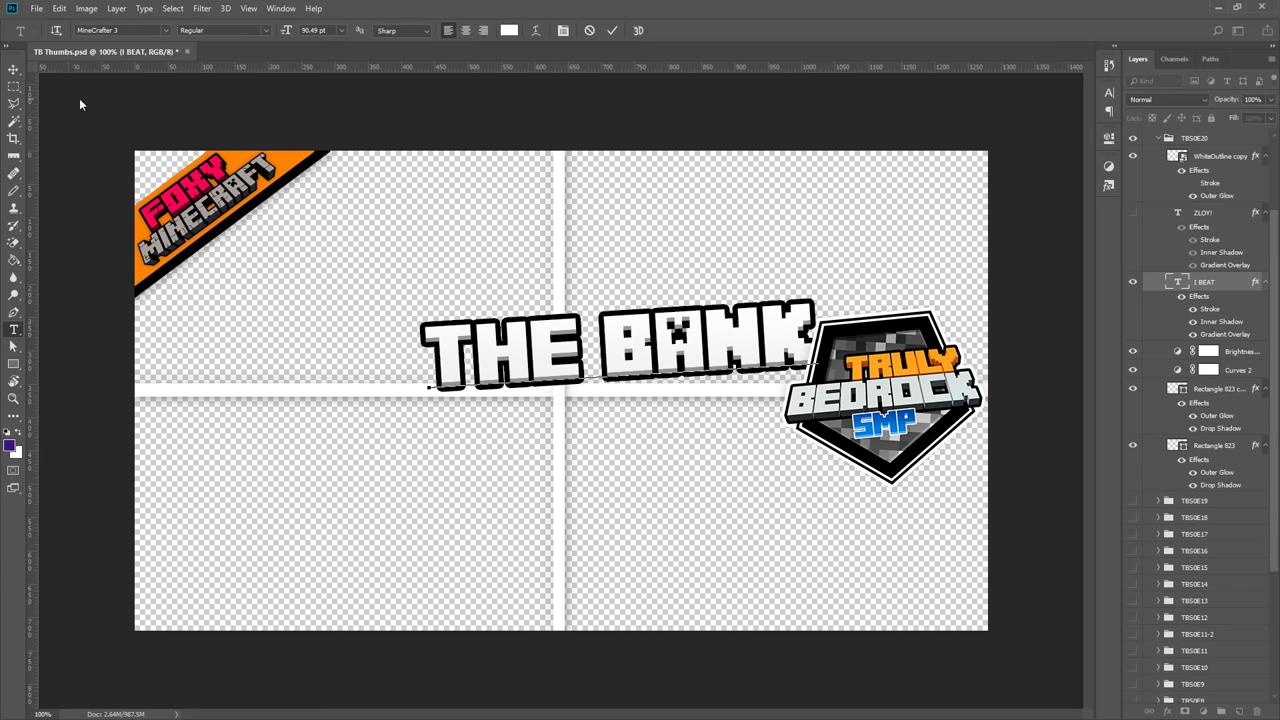
left_click(14, 69)
left_click_drag(500, 372, 228, 572)
left_click(1133, 281)
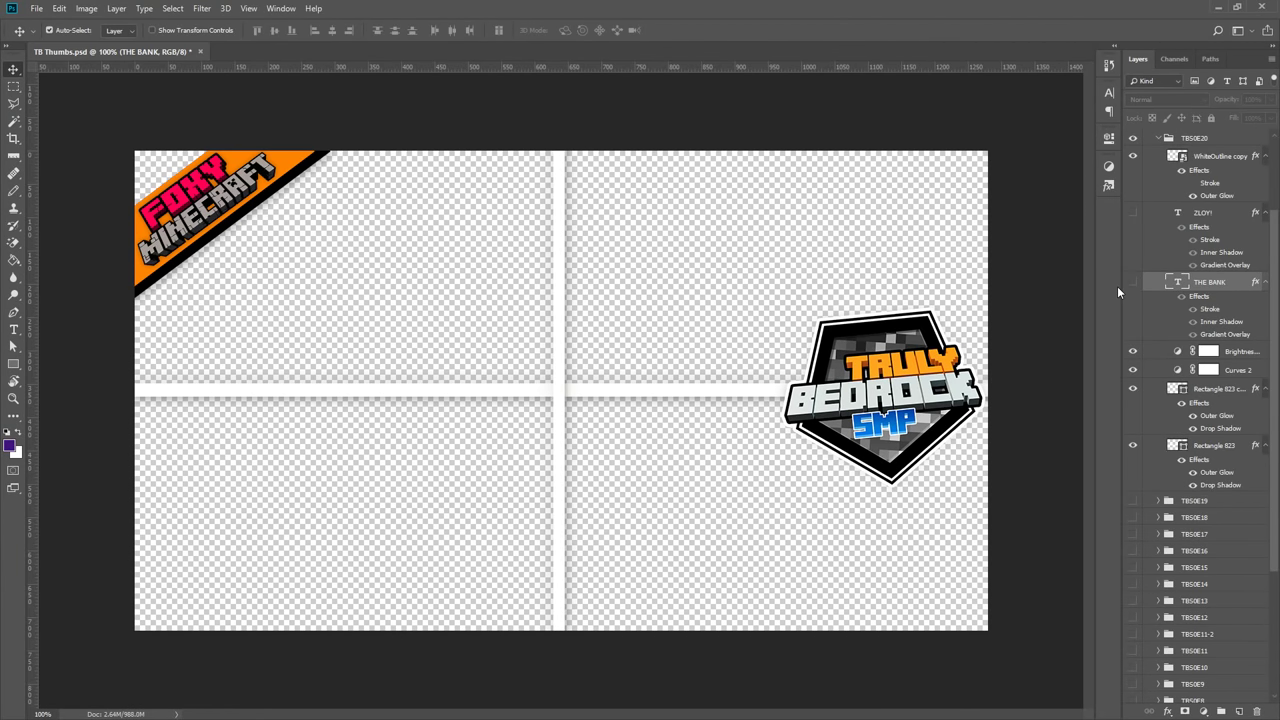
left_click_drag(1133, 351, 1128, 374)
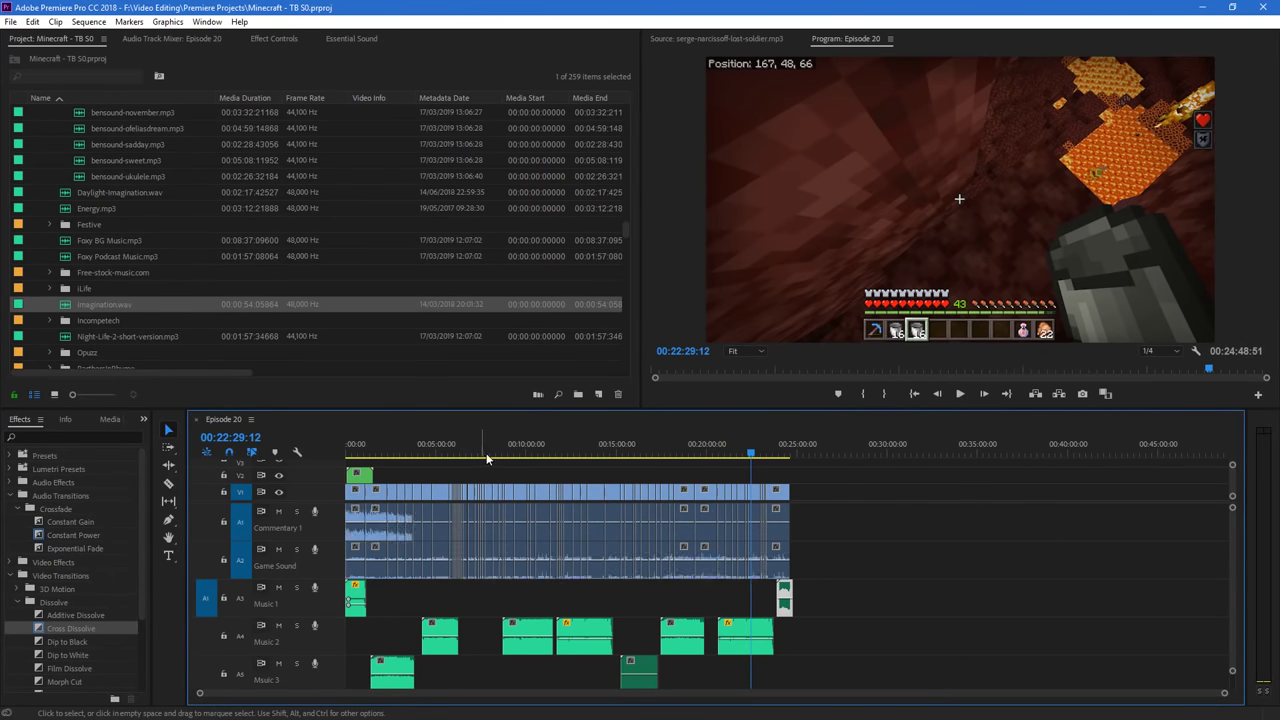
left_click(518, 453)
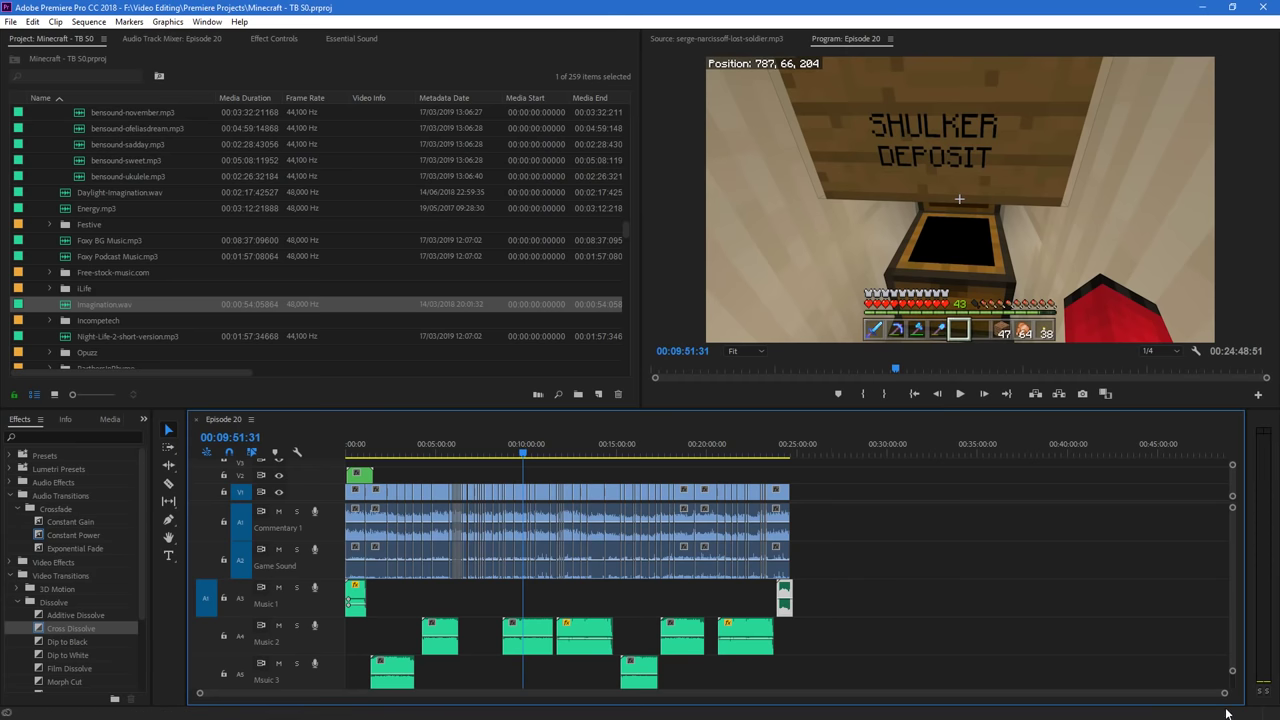
left_click_drag(1223, 694, 1043, 697)
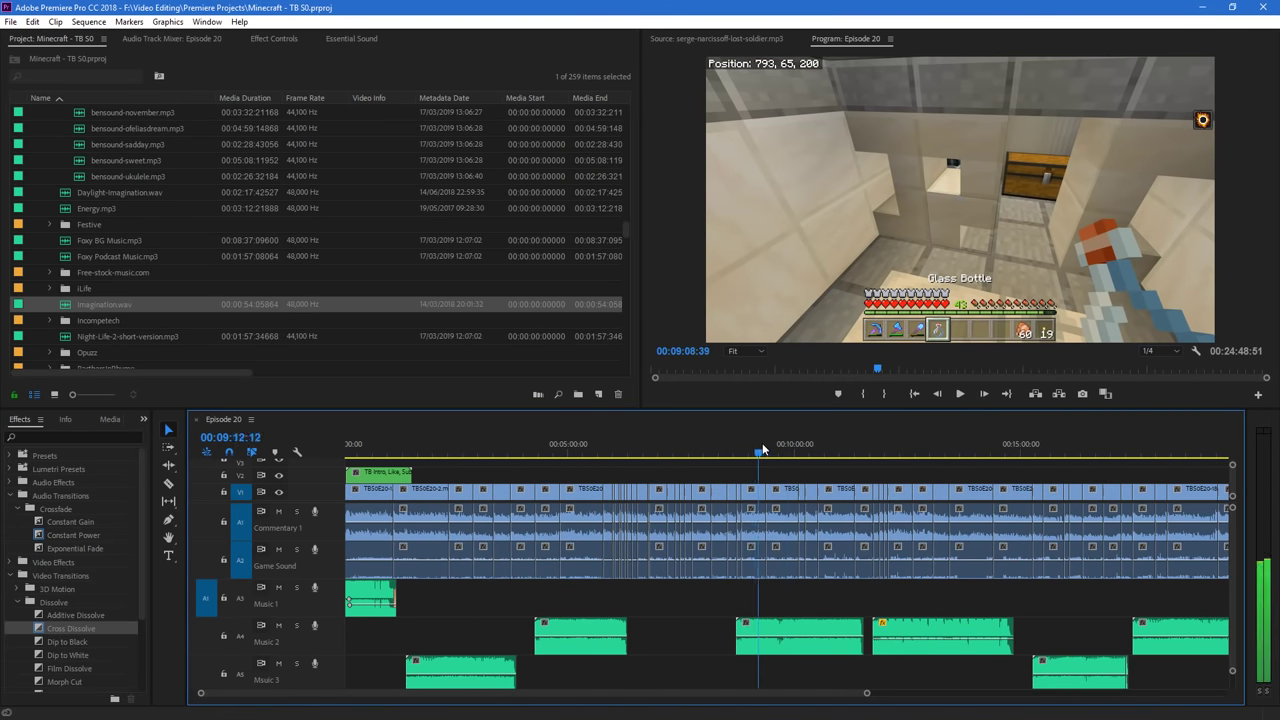
left_click_drag(762, 450, 575, 570)
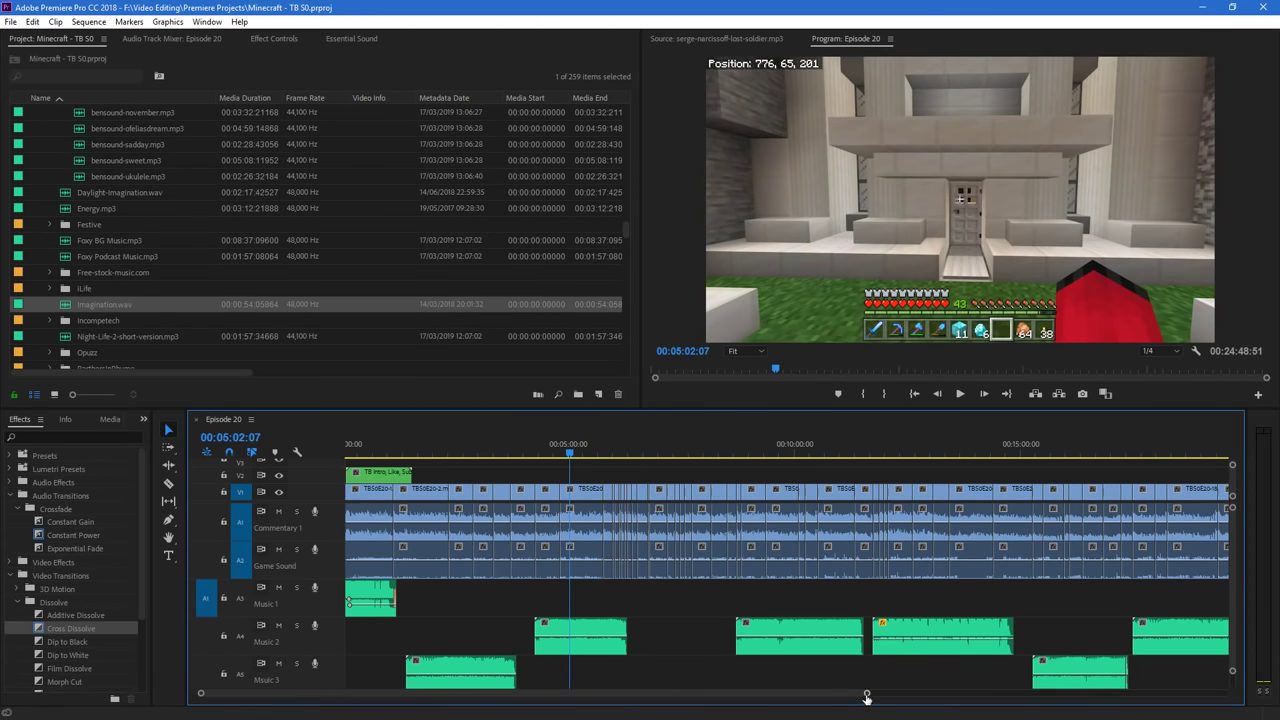
left_click_drag(866, 696, 573, 686)
left_click_drag(791, 452, 723, 482)
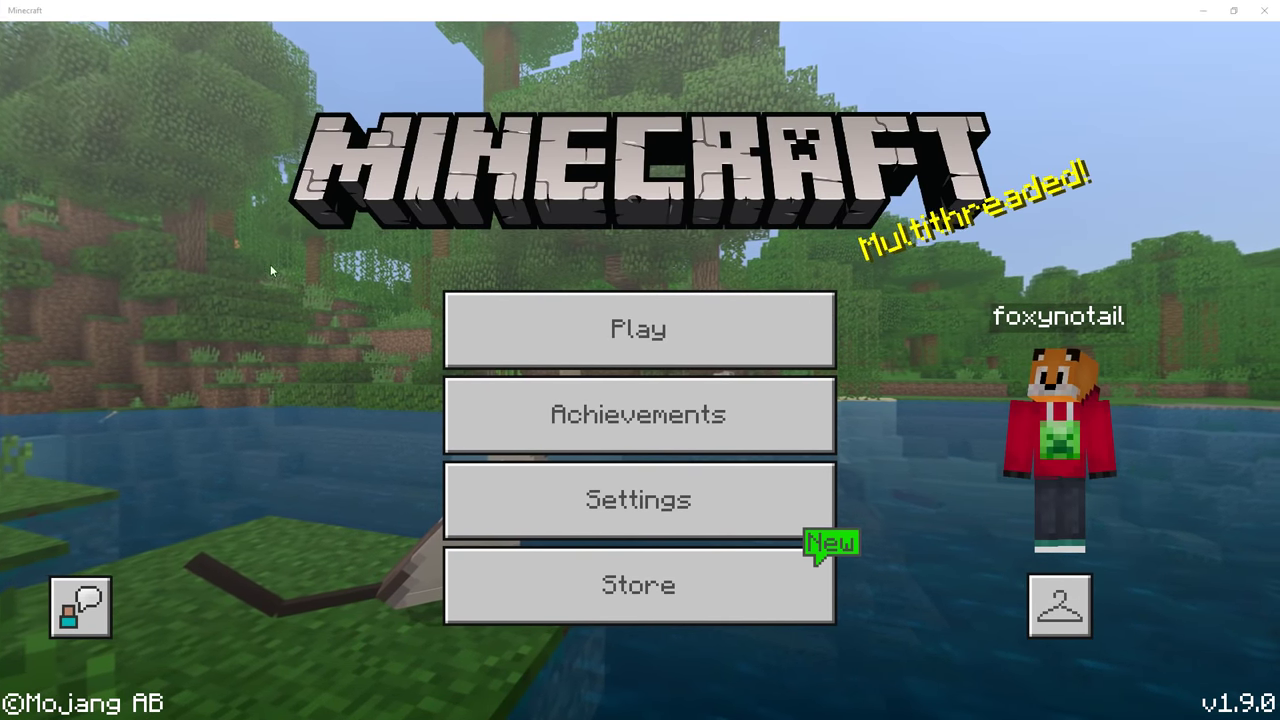
Find the TB 2 realm in the Worlds list and download its 152.5MB world locally
left_click(531, 494)
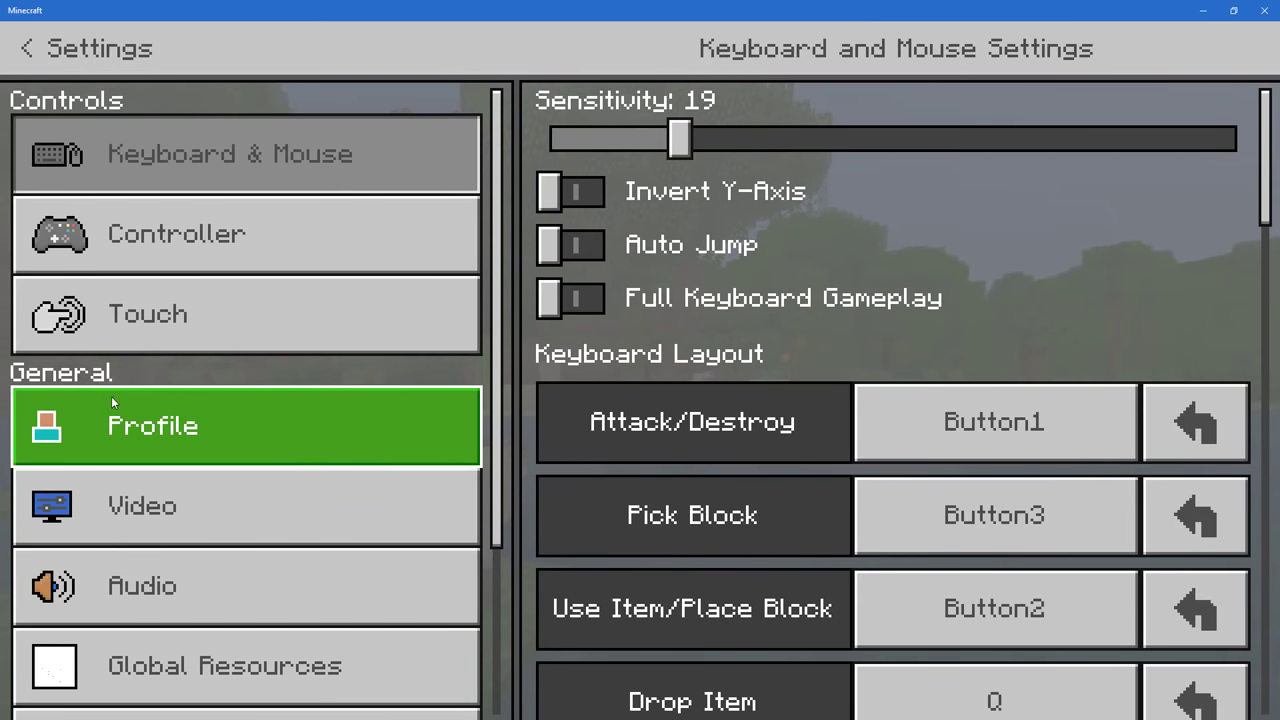
left_click(27, 48)
left_click(529, 329)
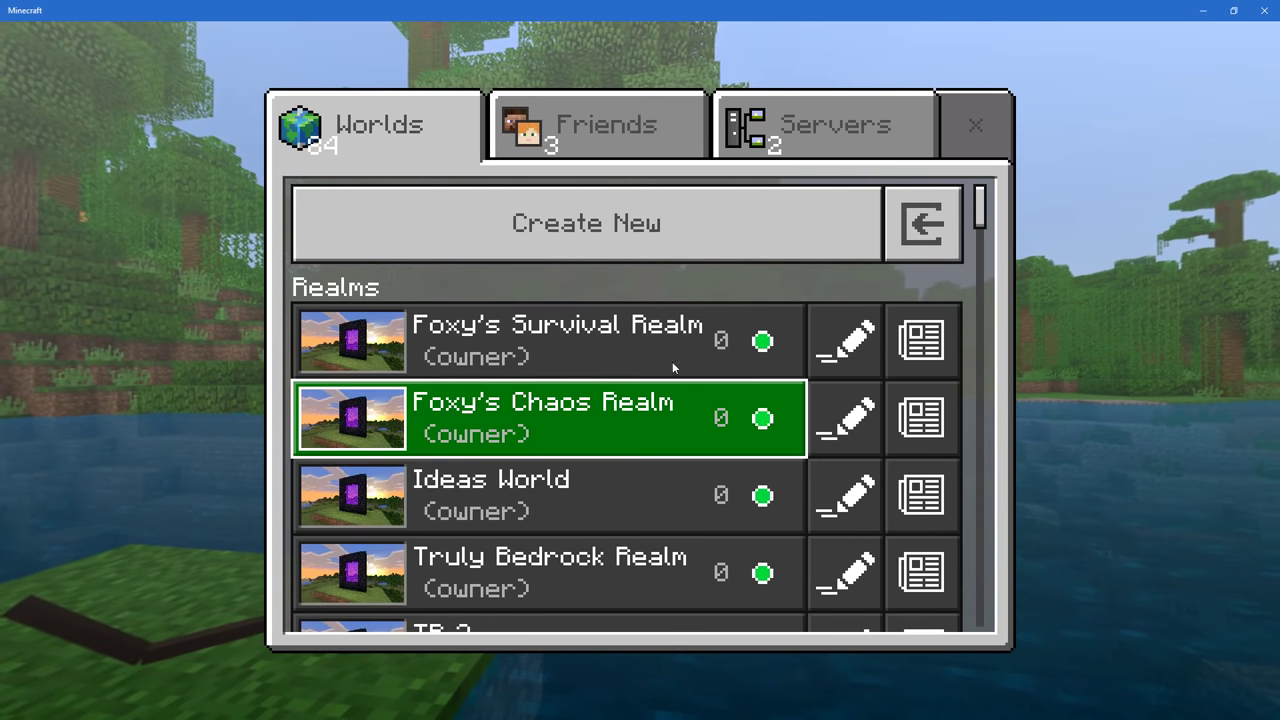
scroll(792, 438, "down", 3)
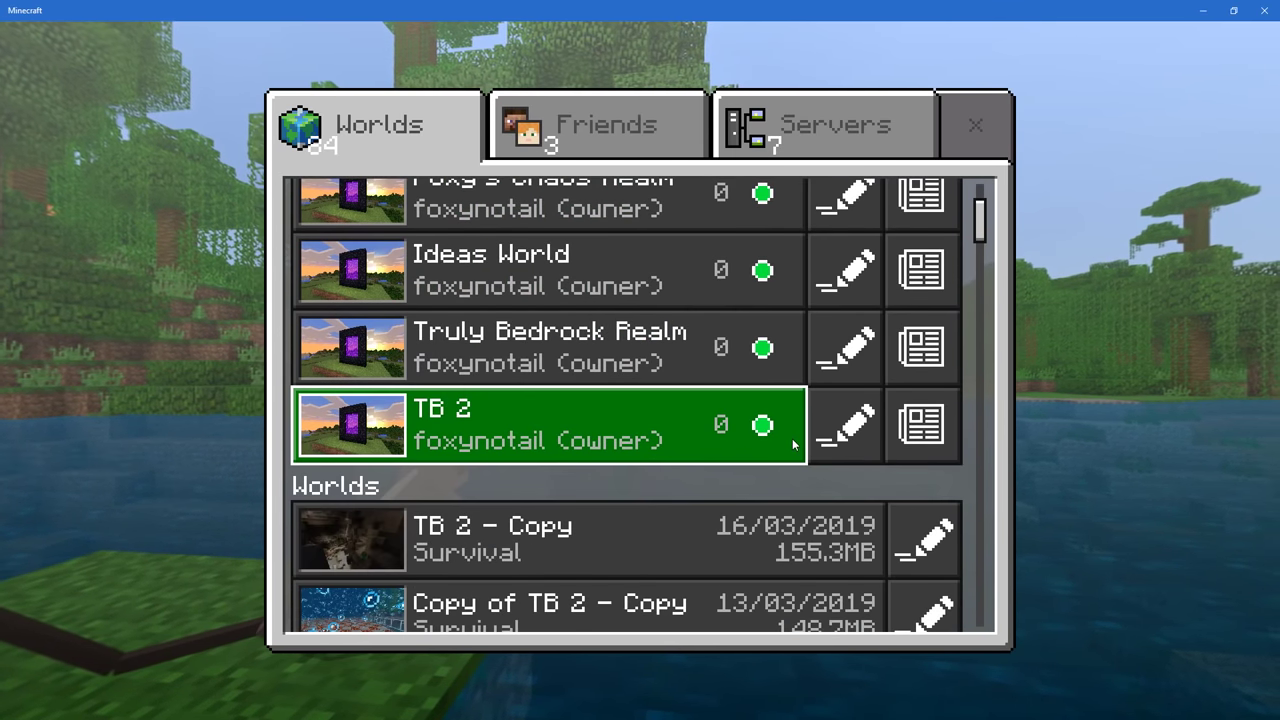
left_click(845, 425)
scroll(897, 437, "down", 2)
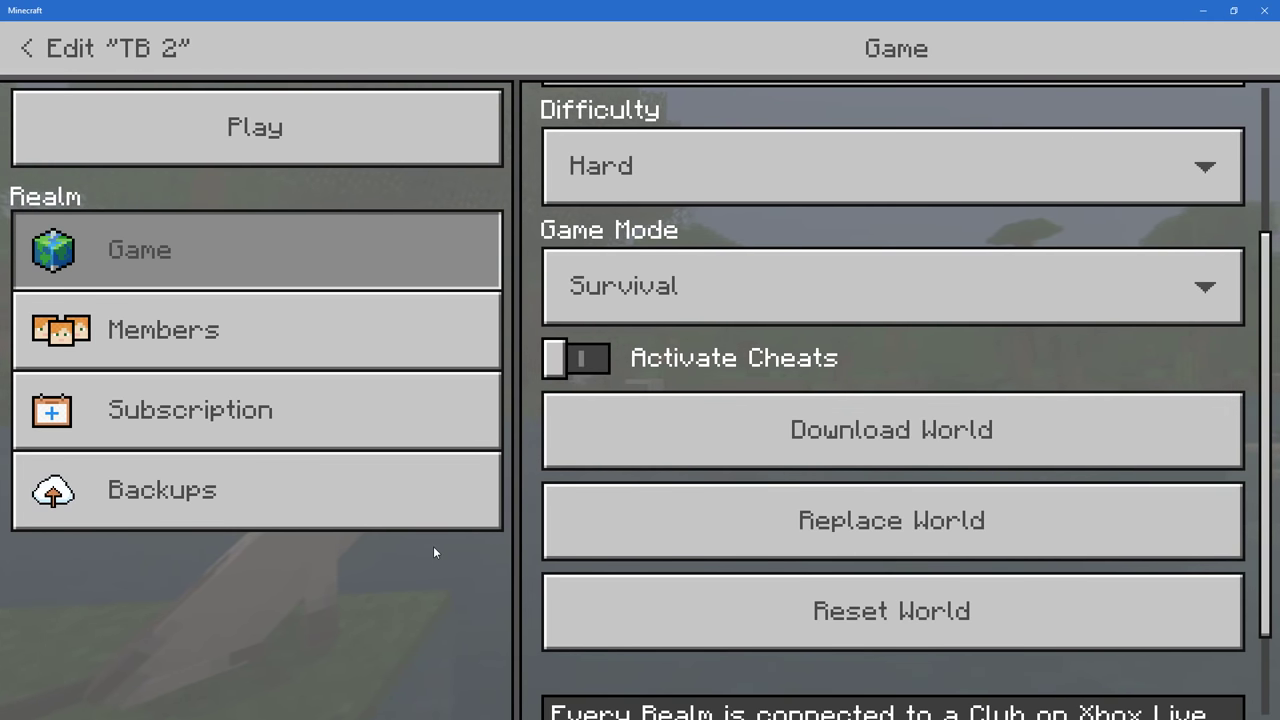
left_click(757, 428)
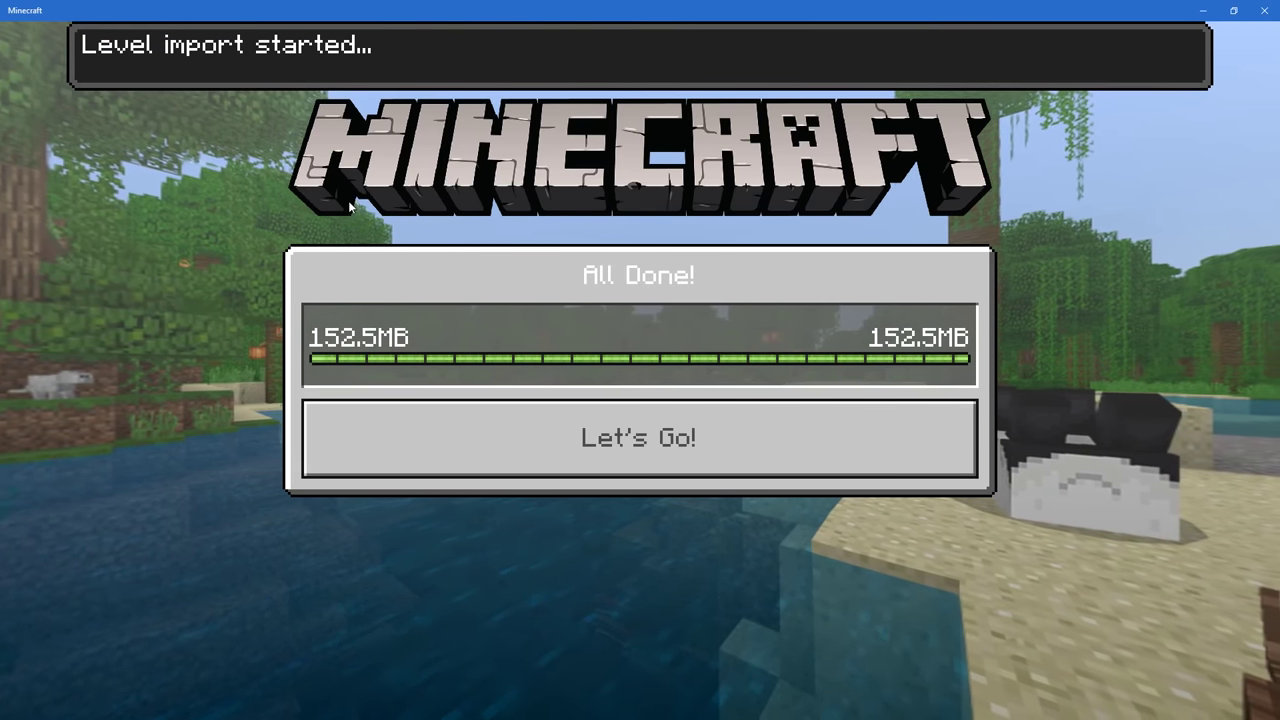
left_click(673, 450)
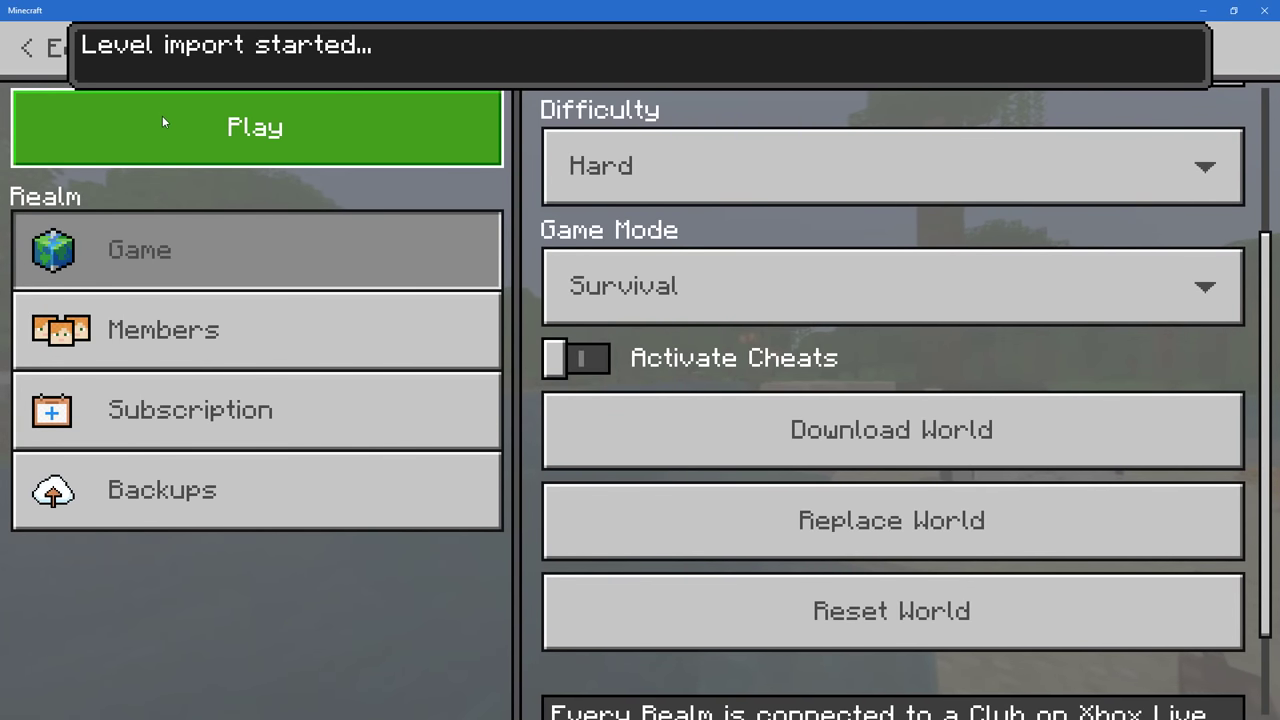
Rename the newest TB 2 - Copy world to 'TB 2 BANK Screens' and activate cheats
left_click(30, 48)
scroll(729, 367, "down", 2)
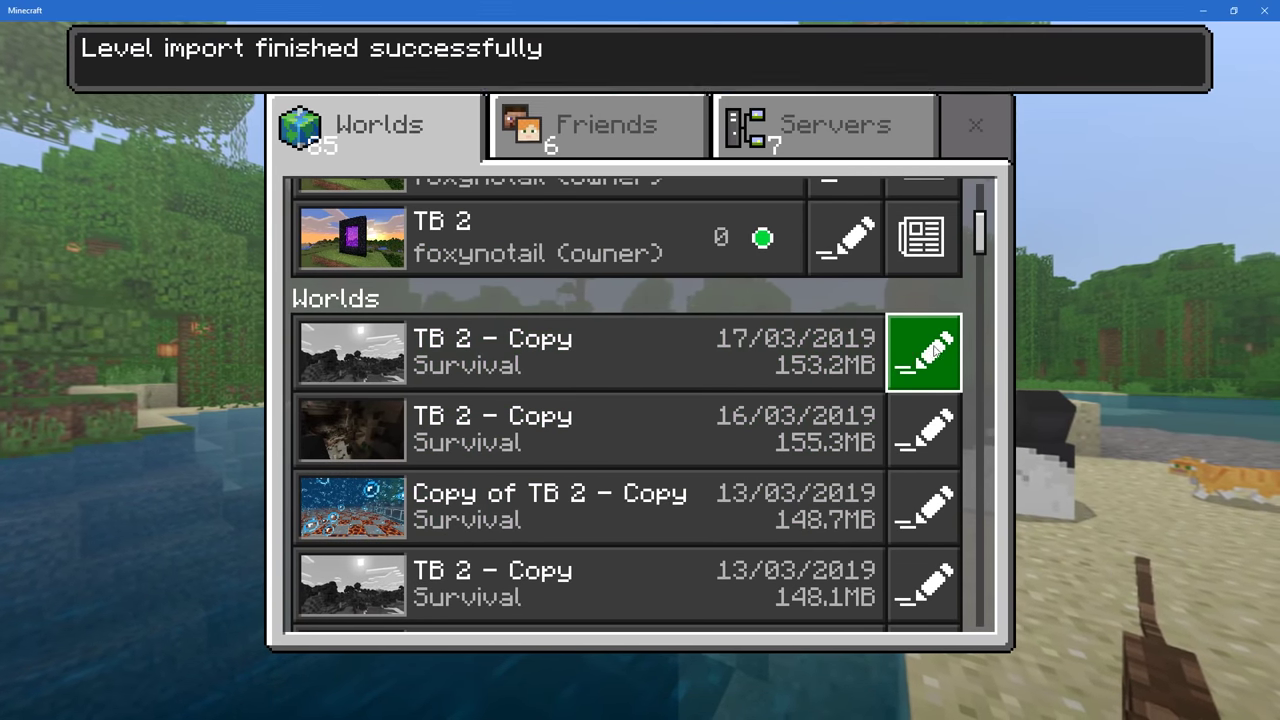
left_click(922, 352)
key("BackSpace")
key("BackSpace")
key("BackSpace")
key("BackSpace")
key("BackSpace")
key("BackSpace")
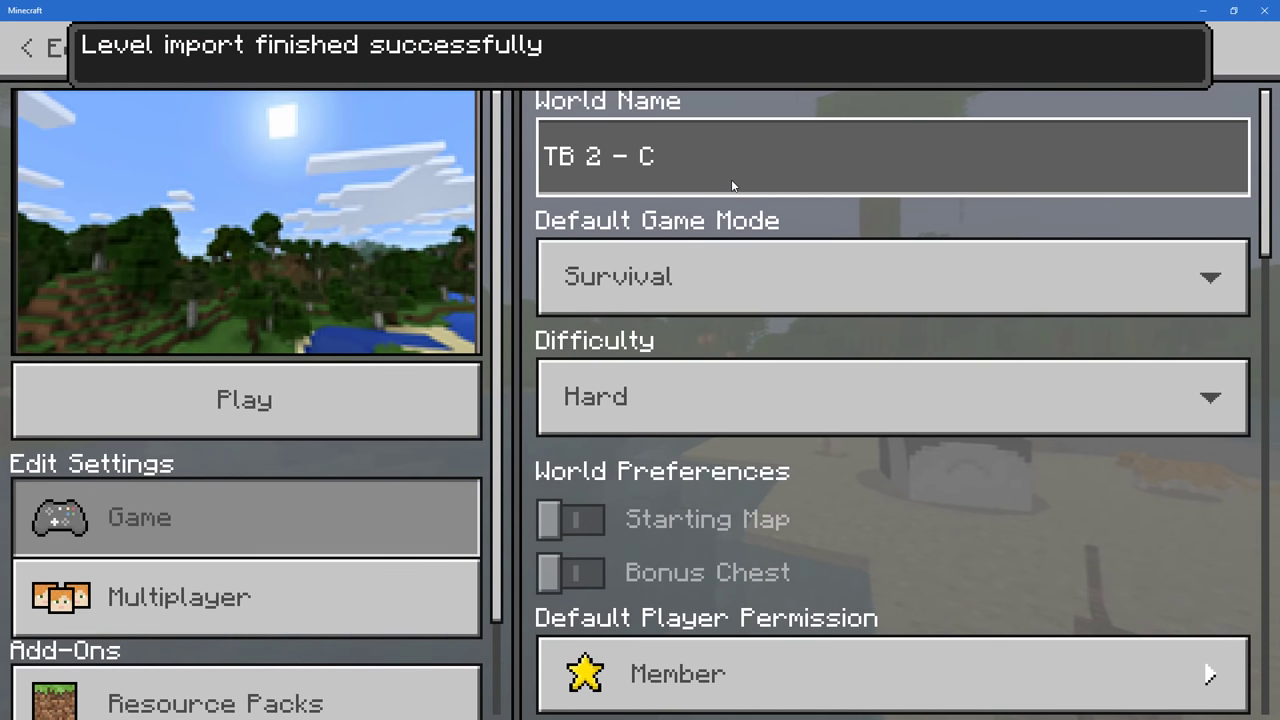
type("BANK S")
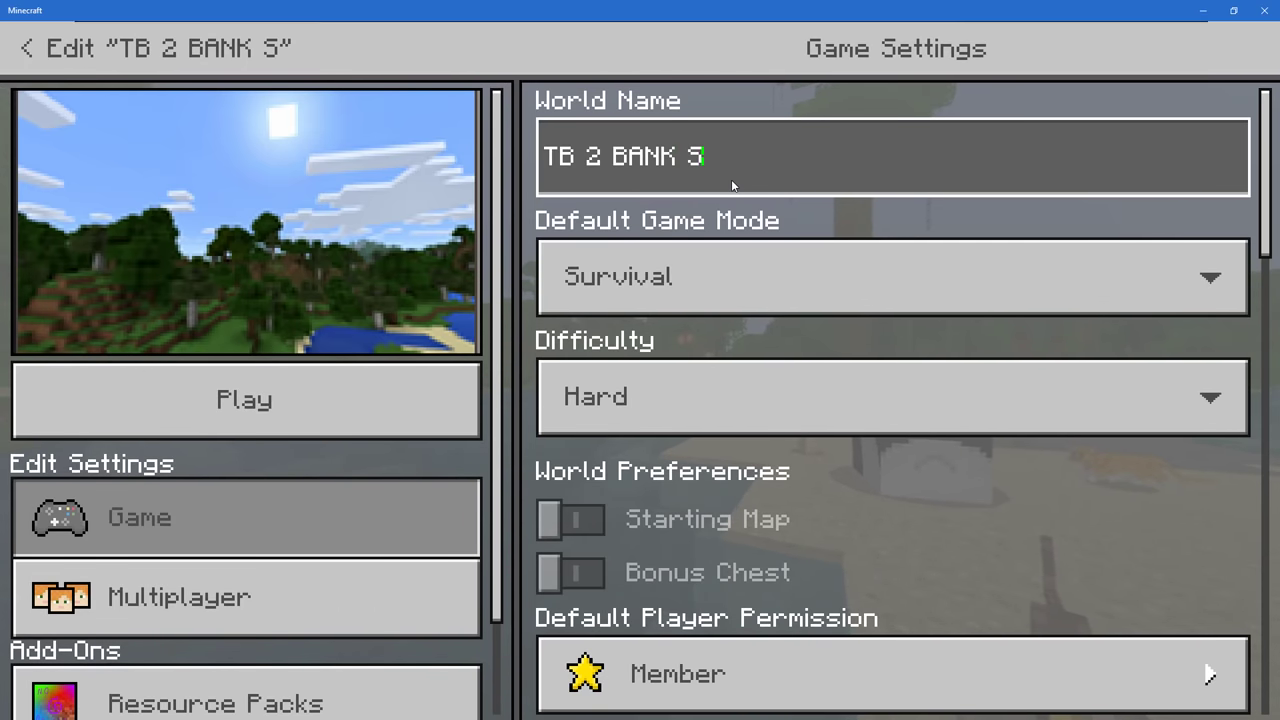
type("creens")
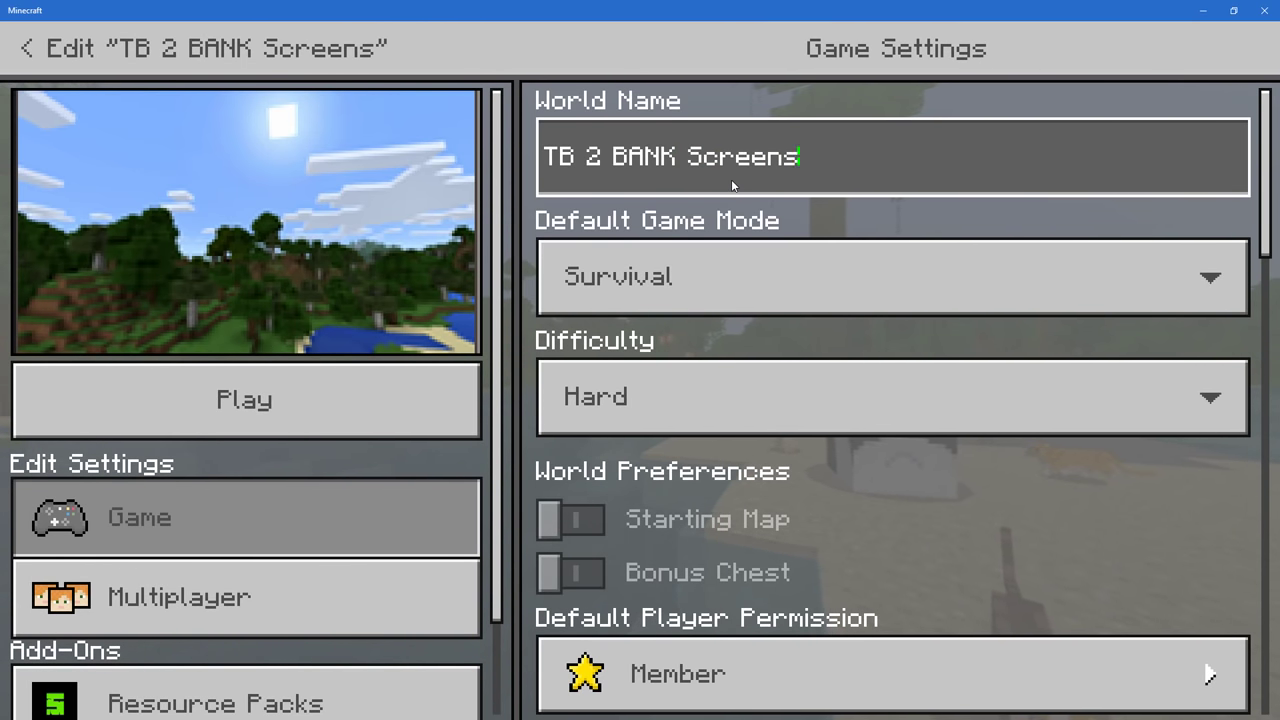
key("Return")
scroll(891, 488, "down", 10)
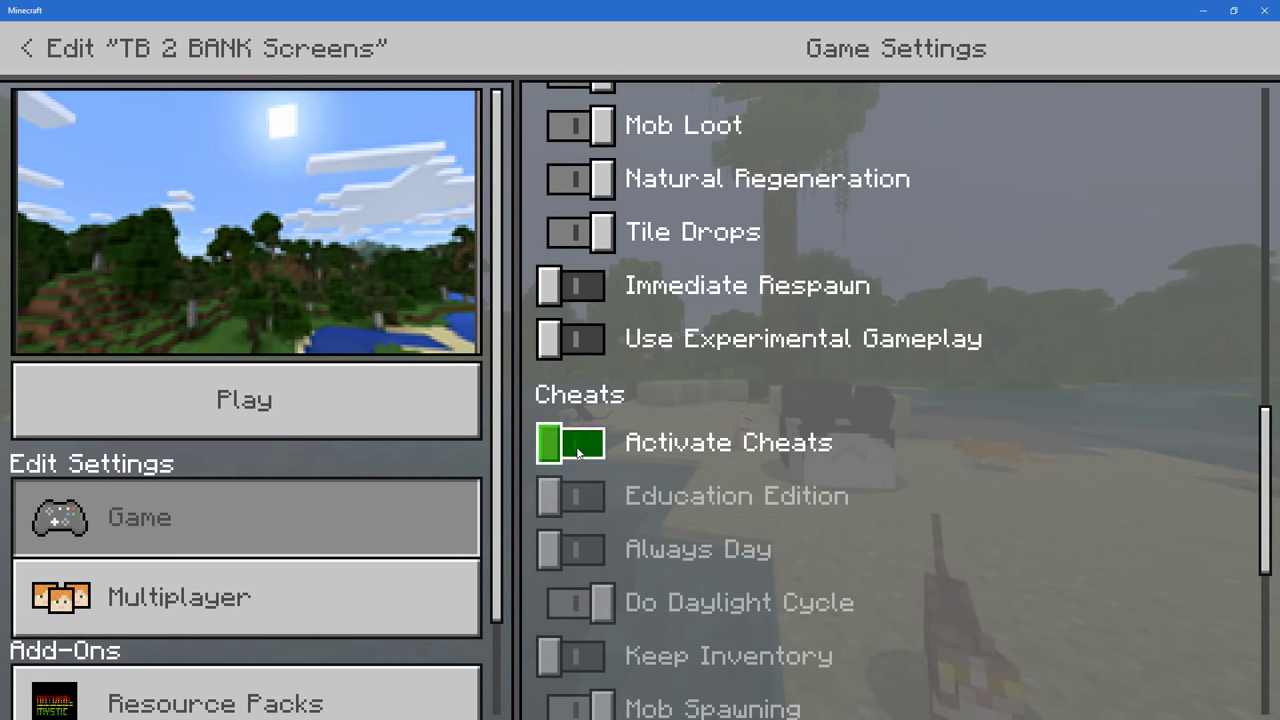
left_click(638, 463)
left_click(275, 385)
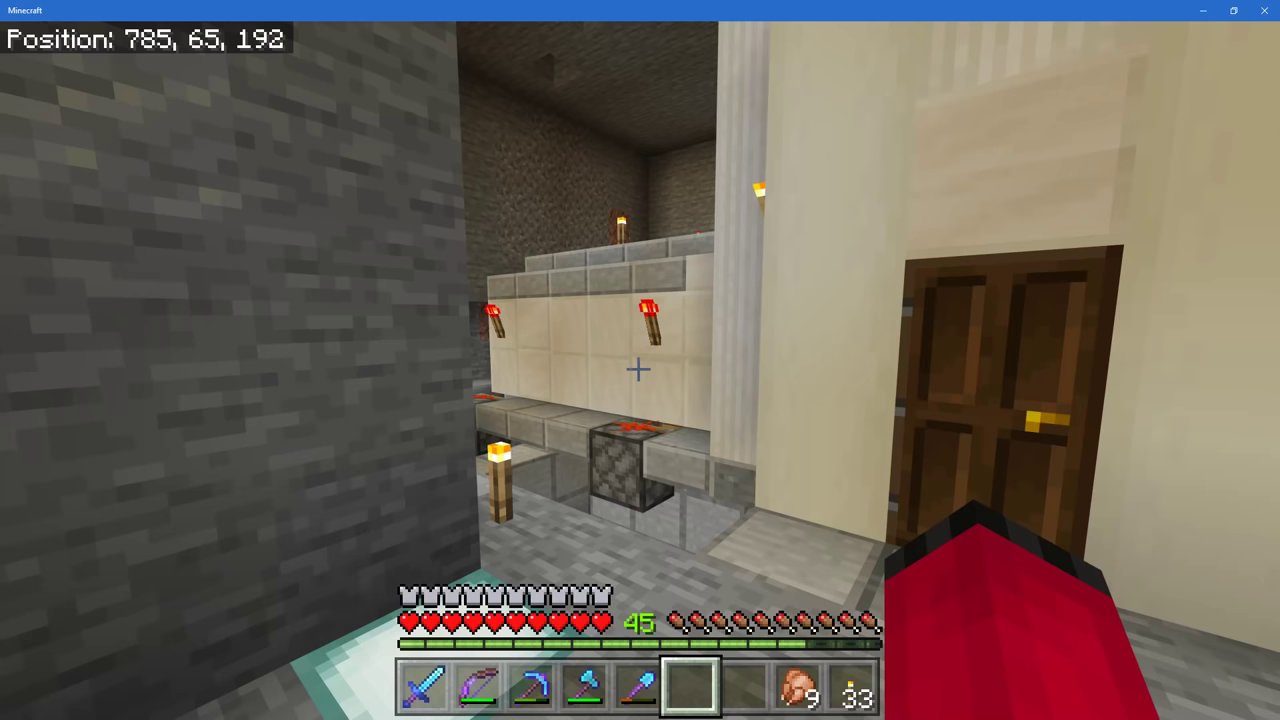
Switch to creative mode with the /gamemode c chat command
key("slash")
type("c")
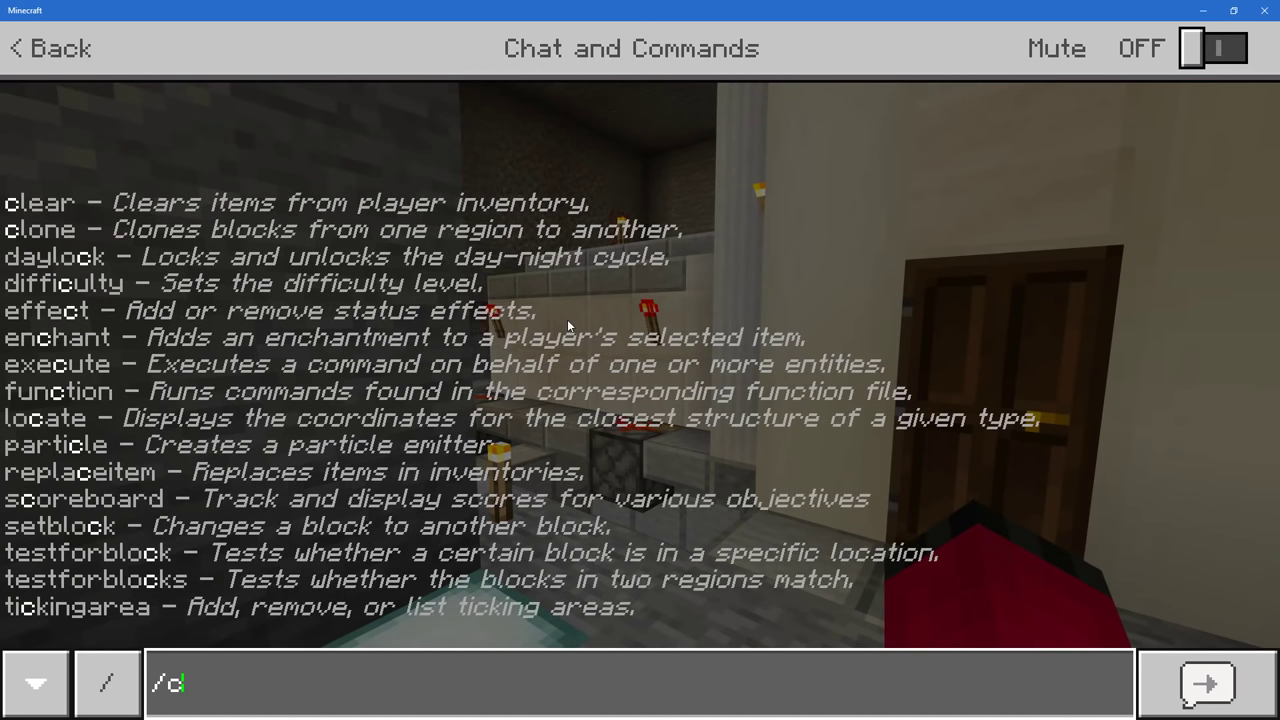
key("BackSpace")
type("gamemode c")
key("Return")
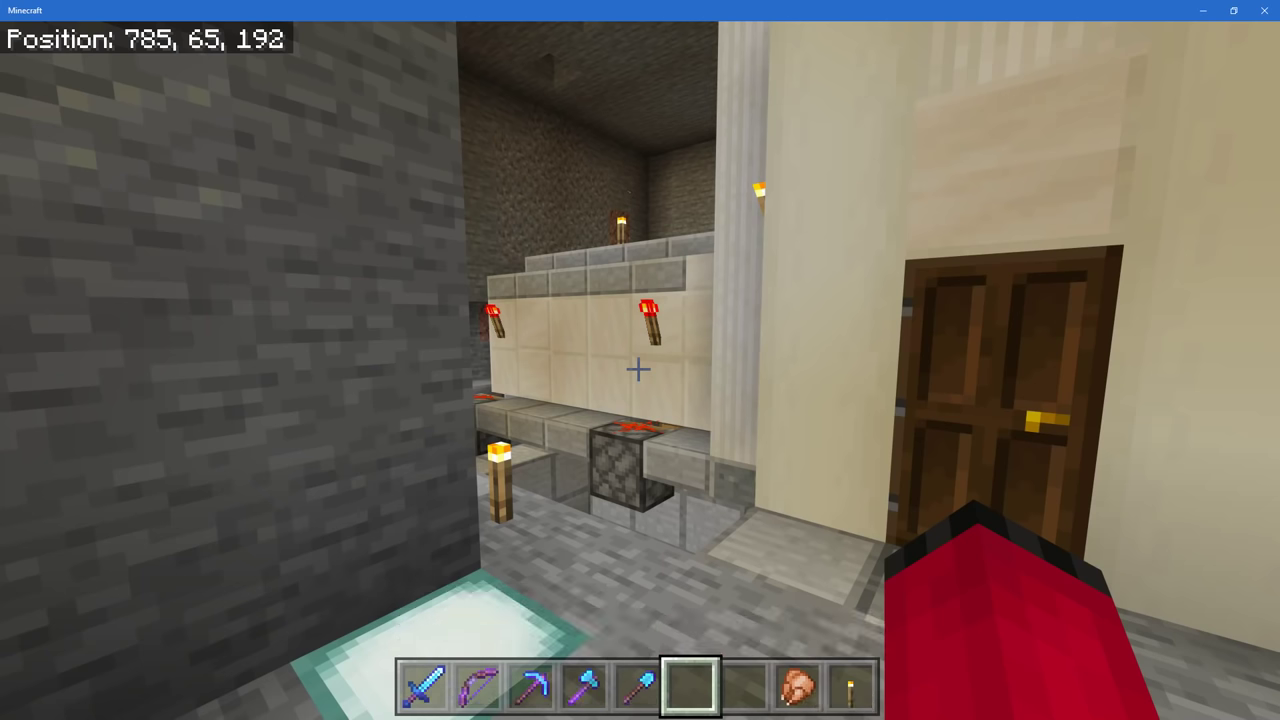
Lower the field of view to about 40 in Video Settings and hide the HUD with F1
key("Escape")
left_click(567, 319)
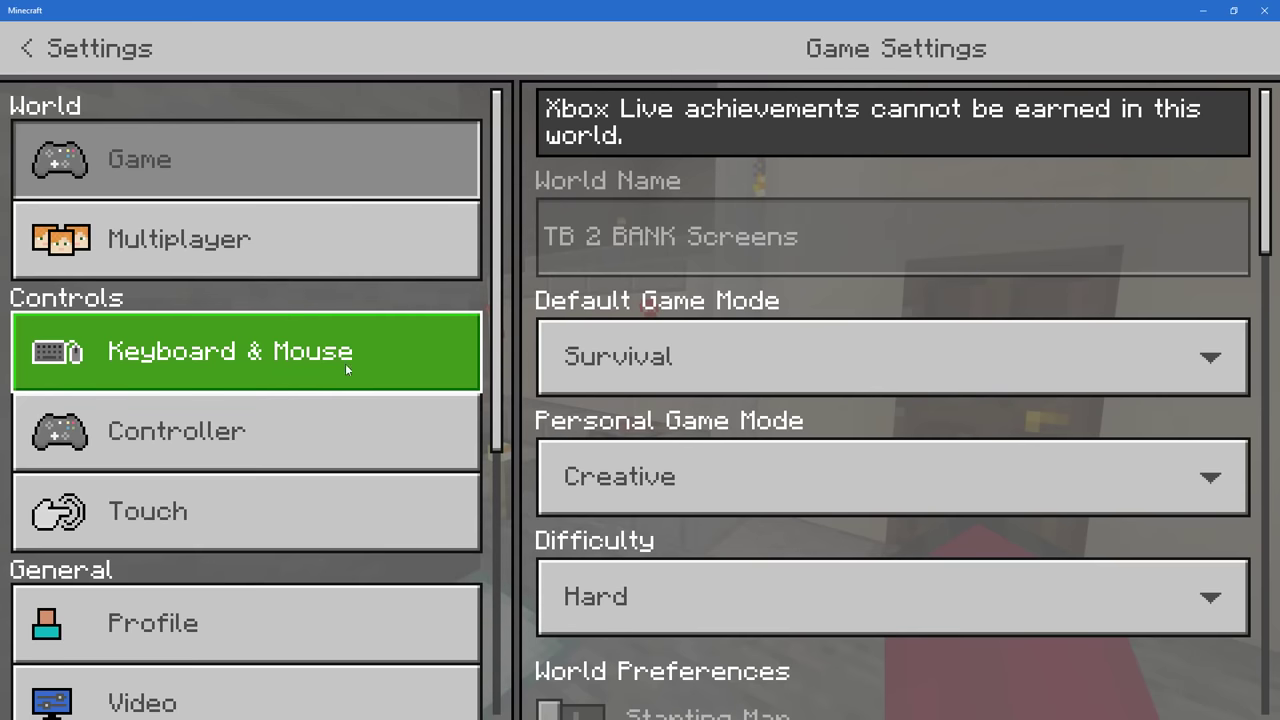
scroll(300, 420, "down", 3)
left_click(250, 478)
scroll(761, 580, "down", 3)
left_click_drag(894, 465, 658, 470)
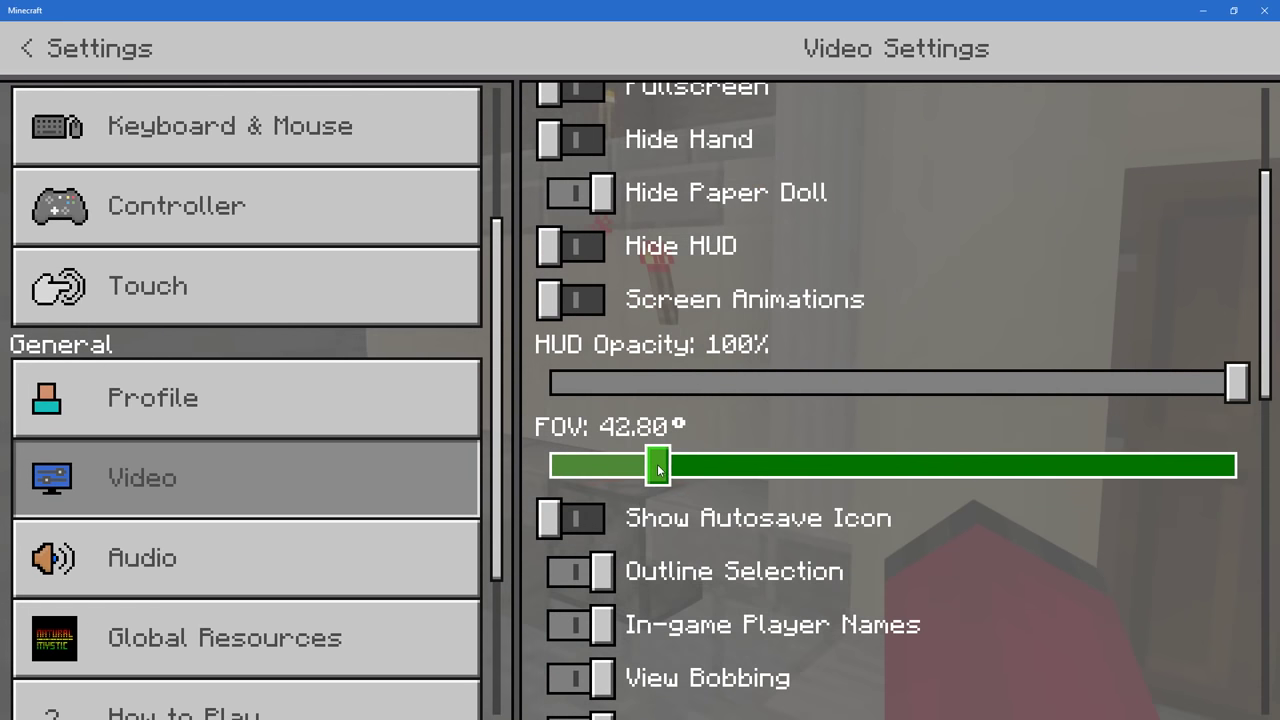
key("Escape")
left_click(443, 286)
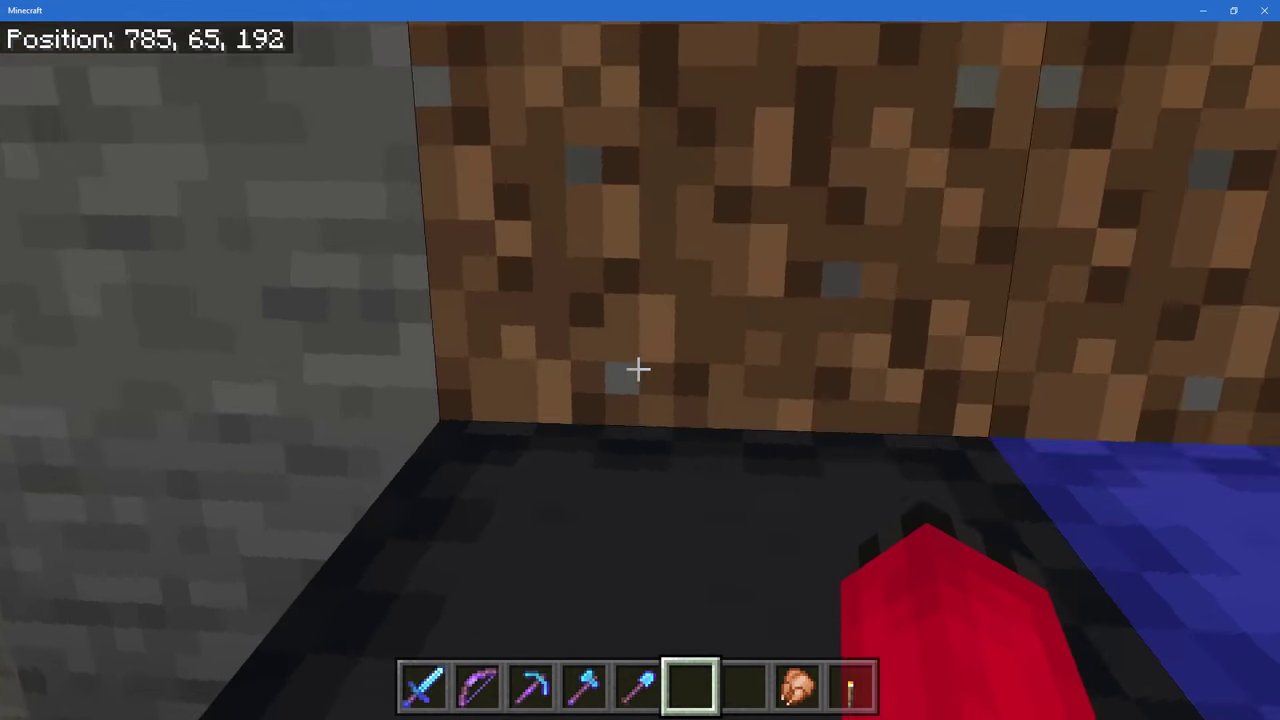
key("F1")
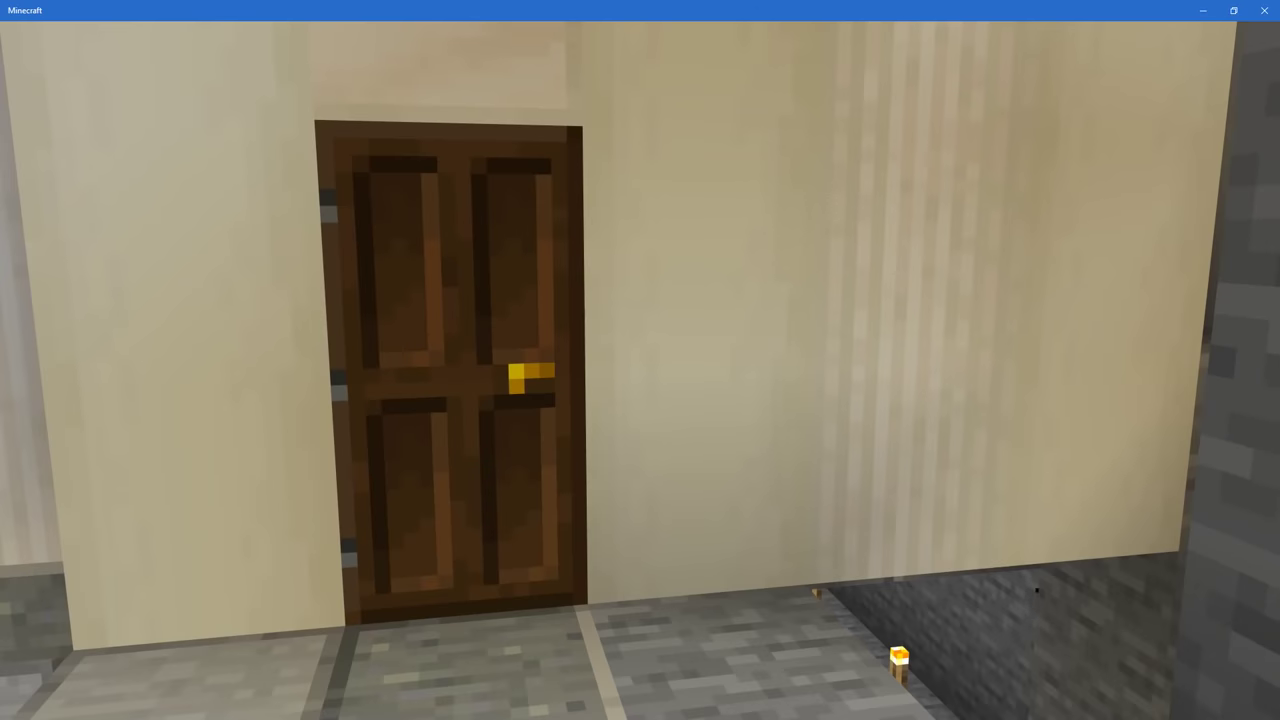
Walk out through the bank's iron door, briefly pausing and switching away from the game
key("w")
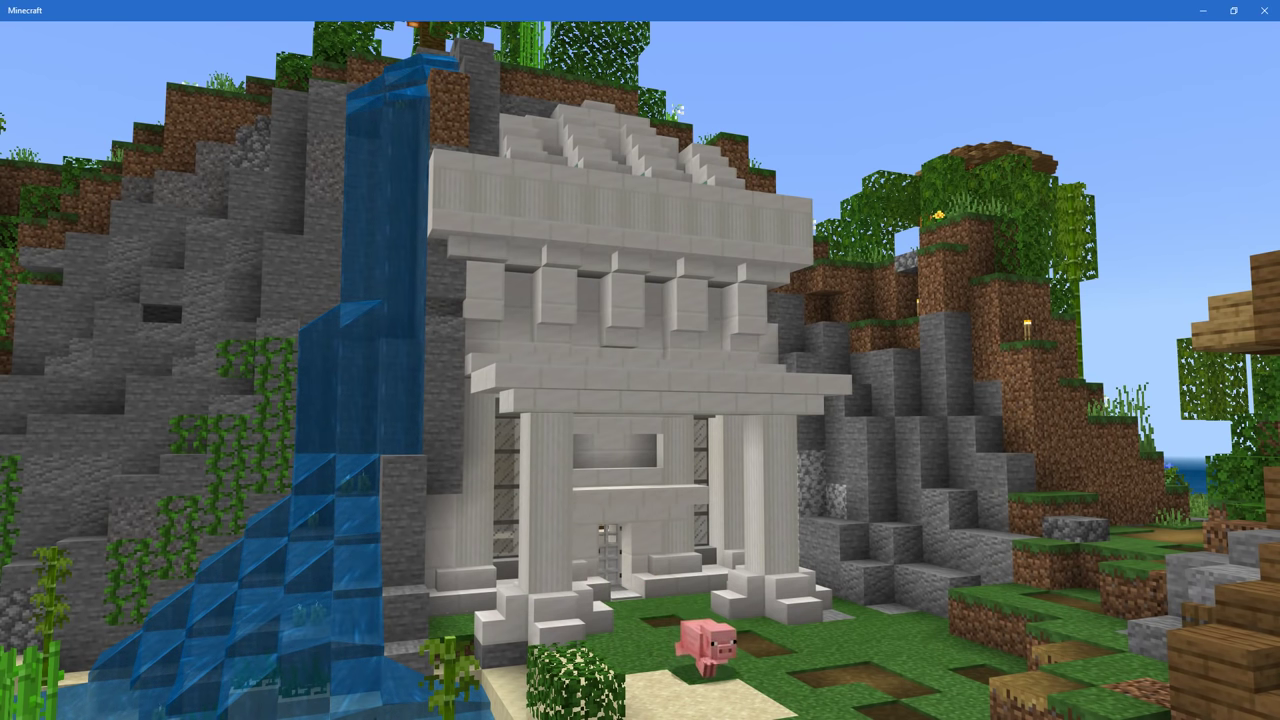
key("Escape")
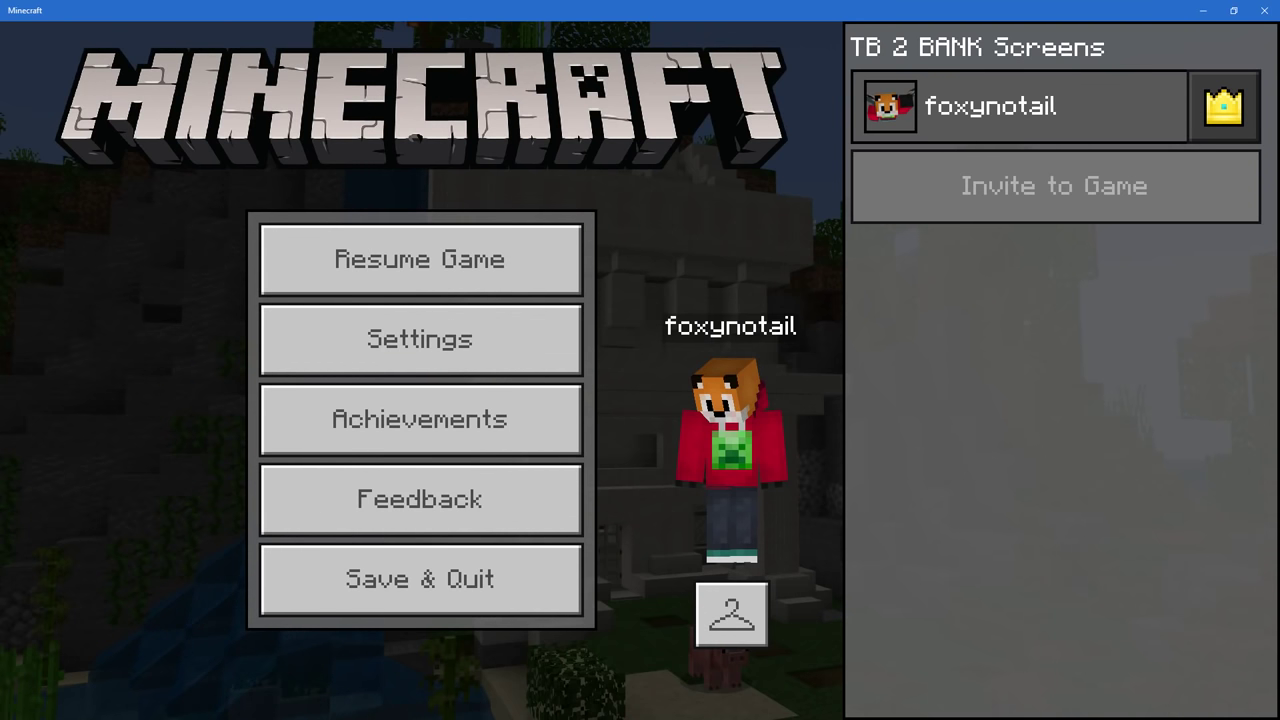
key("alt+Tab")
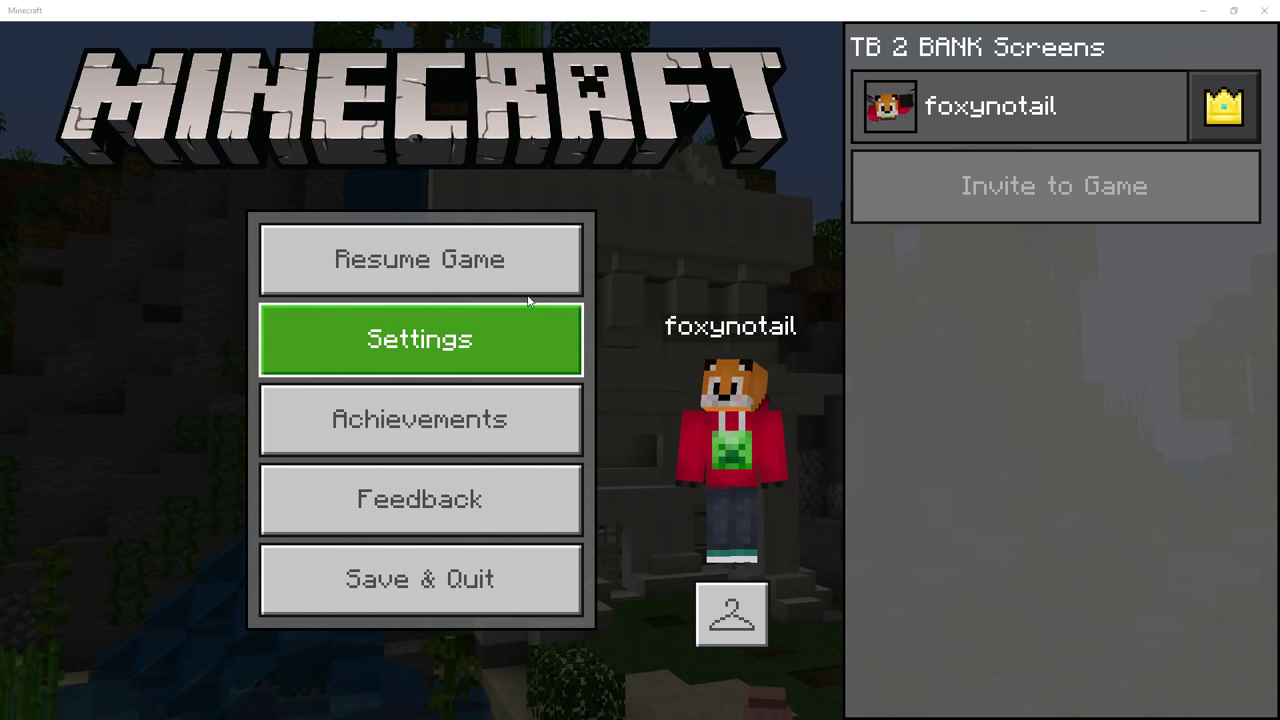
left_click(528, 290)
Walk to the temple, back through the bank past the staff-only door, down to the mossy ruins
key("w")
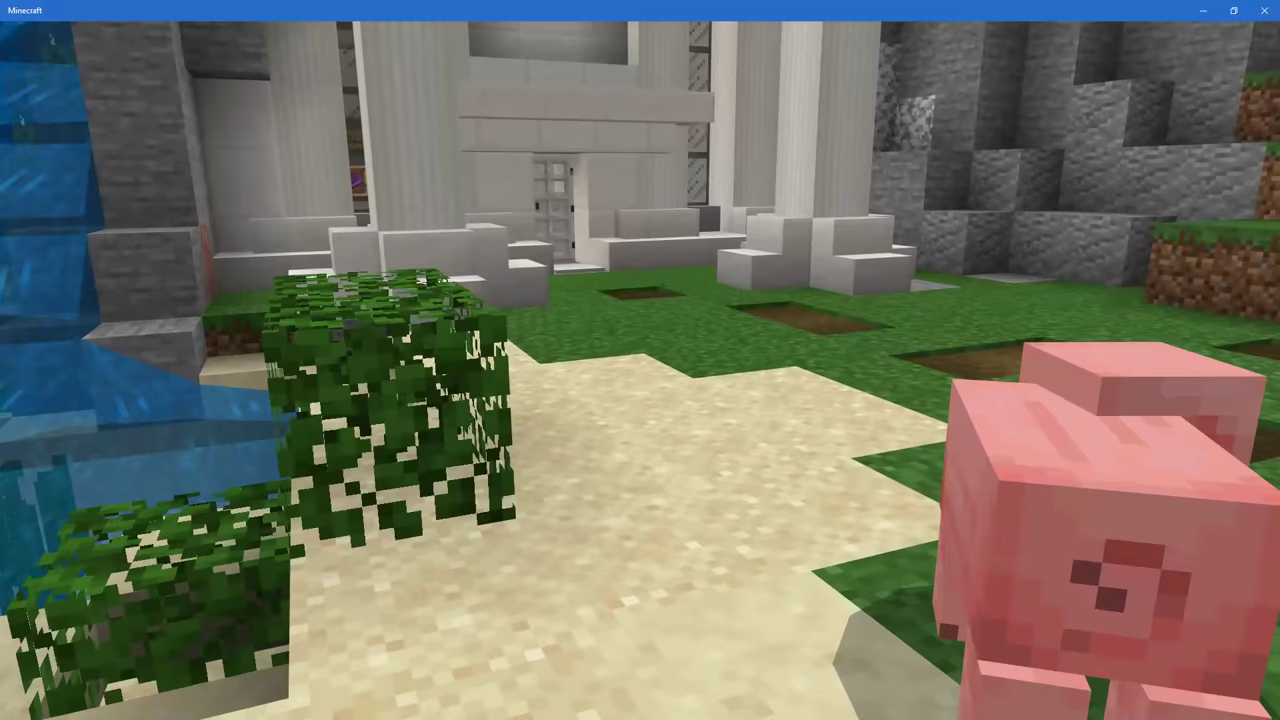
key("w")
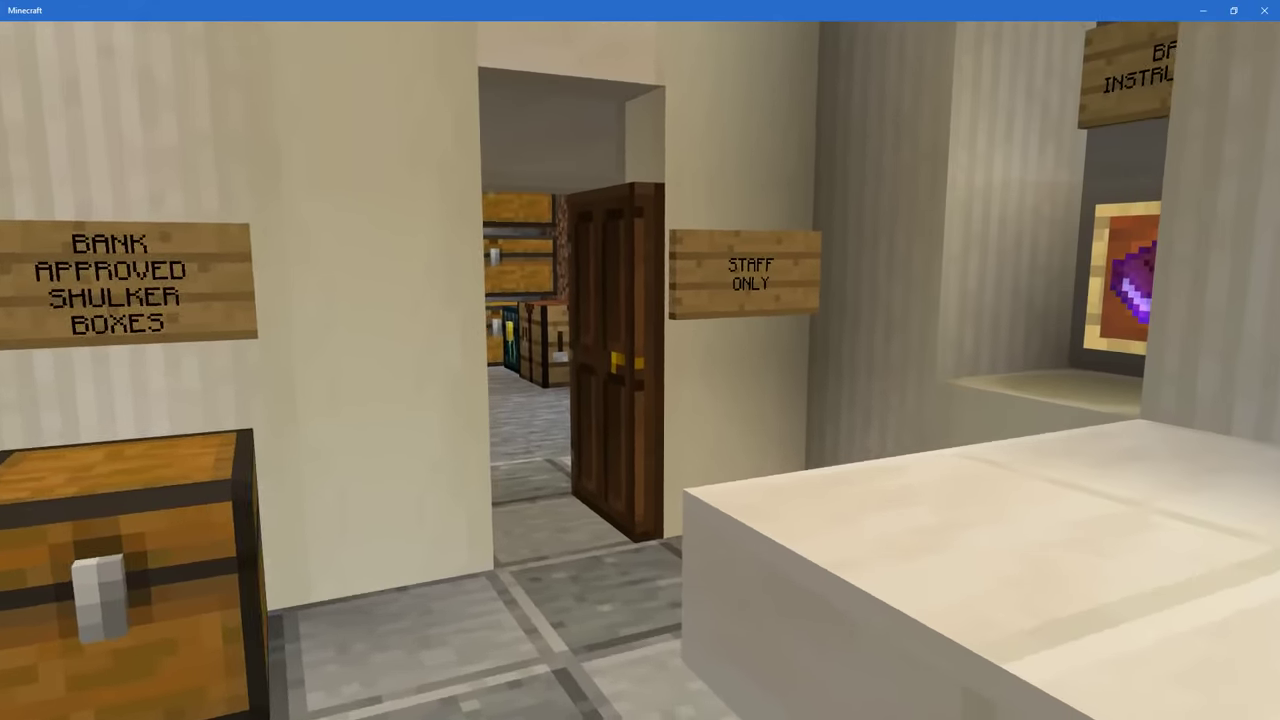
key("w")
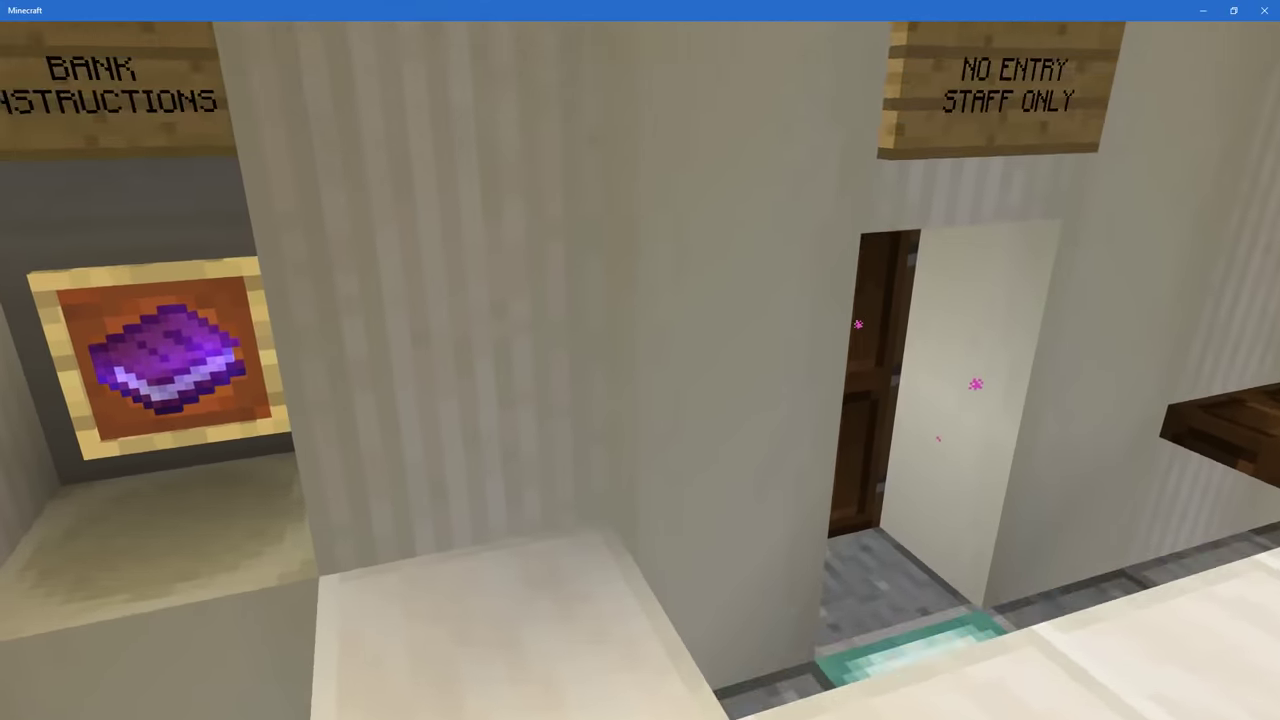
key("w")
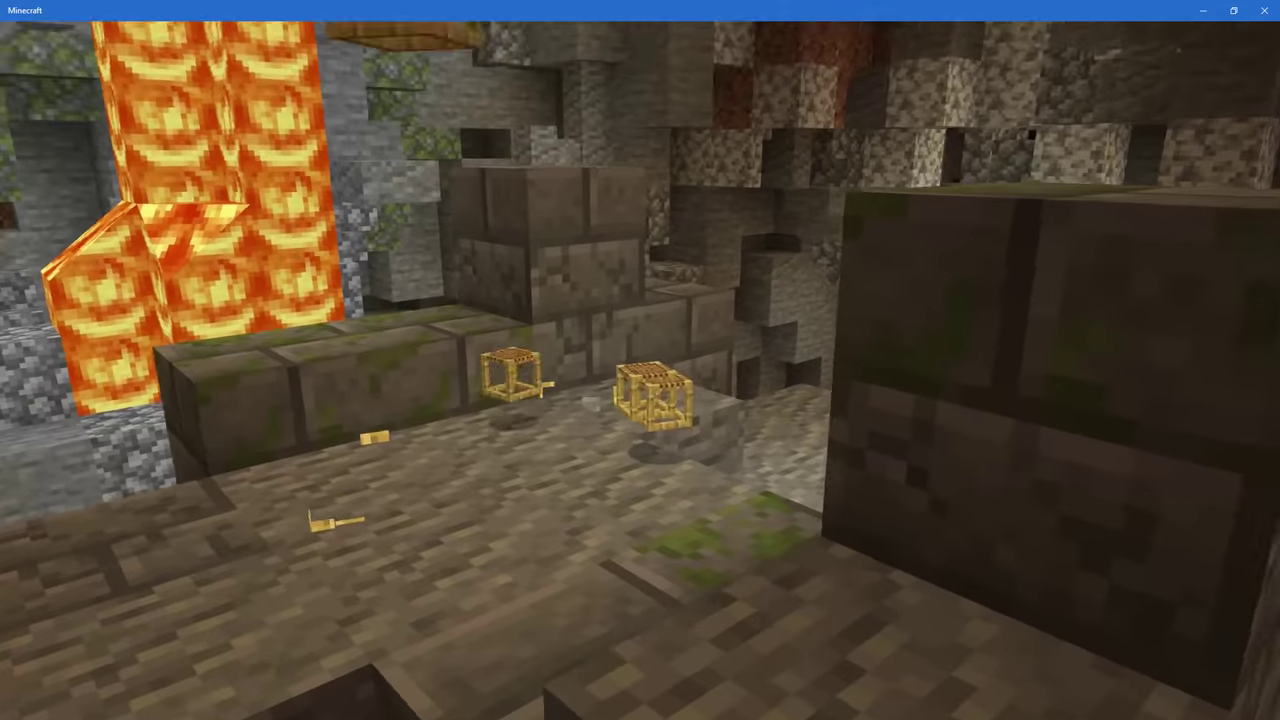
key("w")
key("w")
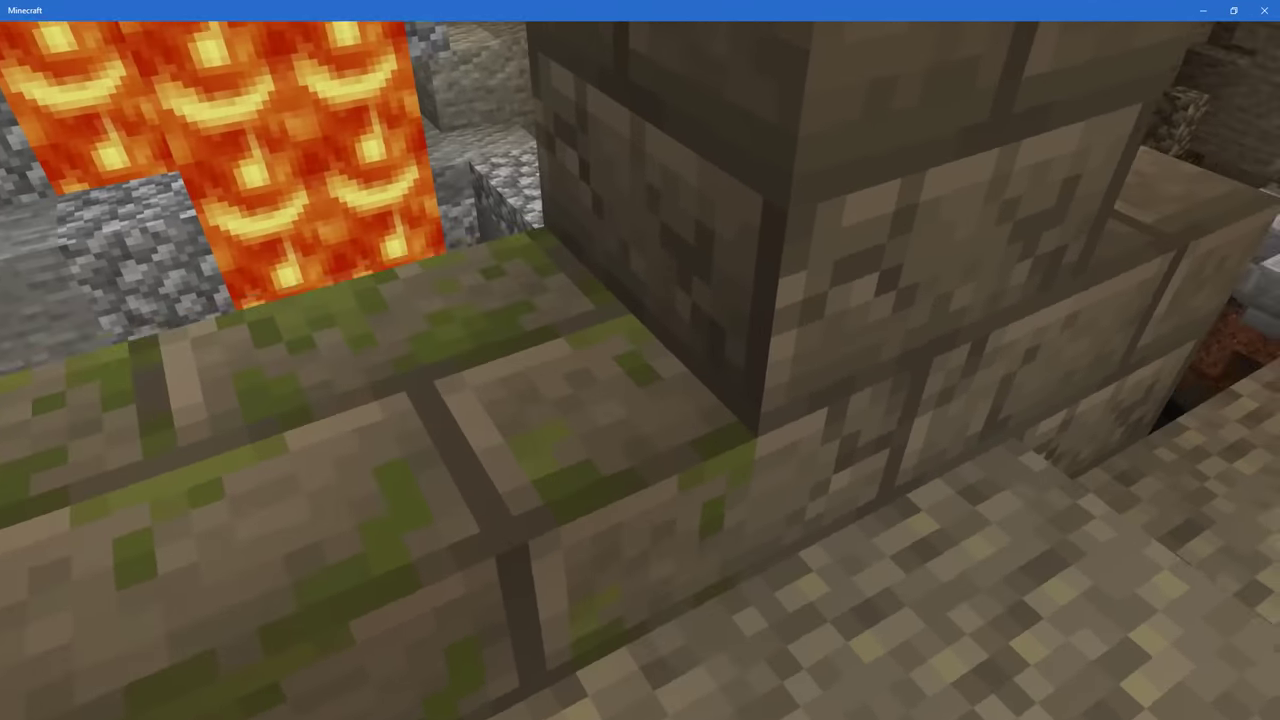
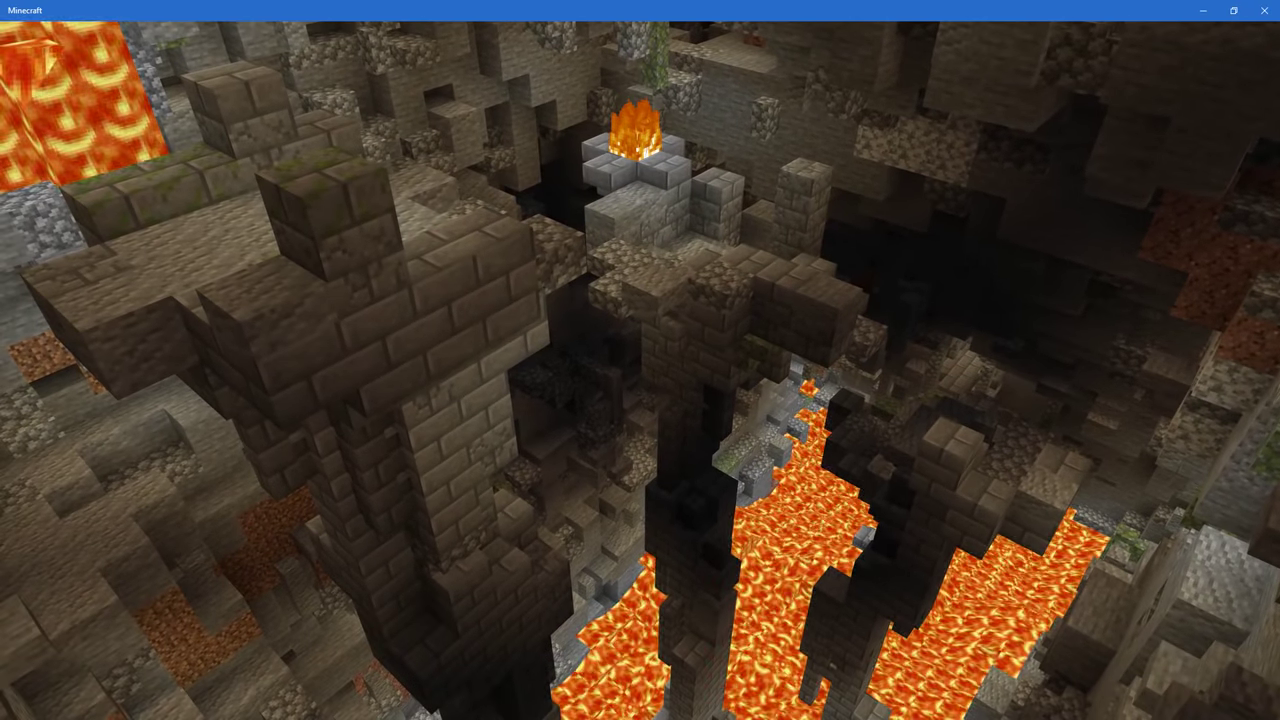
Pause and minimize Minecraft, then switch to TB Thumbs.psd in Photoshop
key("Escape")
left_click(1212, 11)
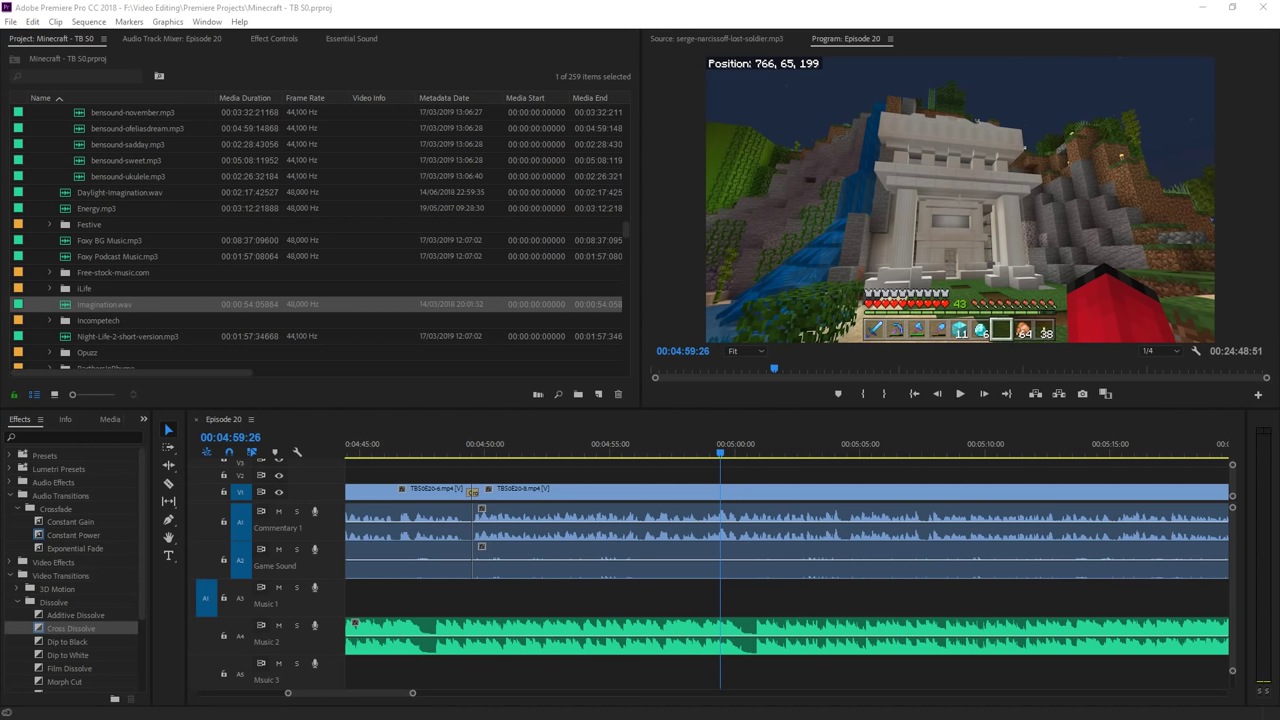
key("alt+Tab")
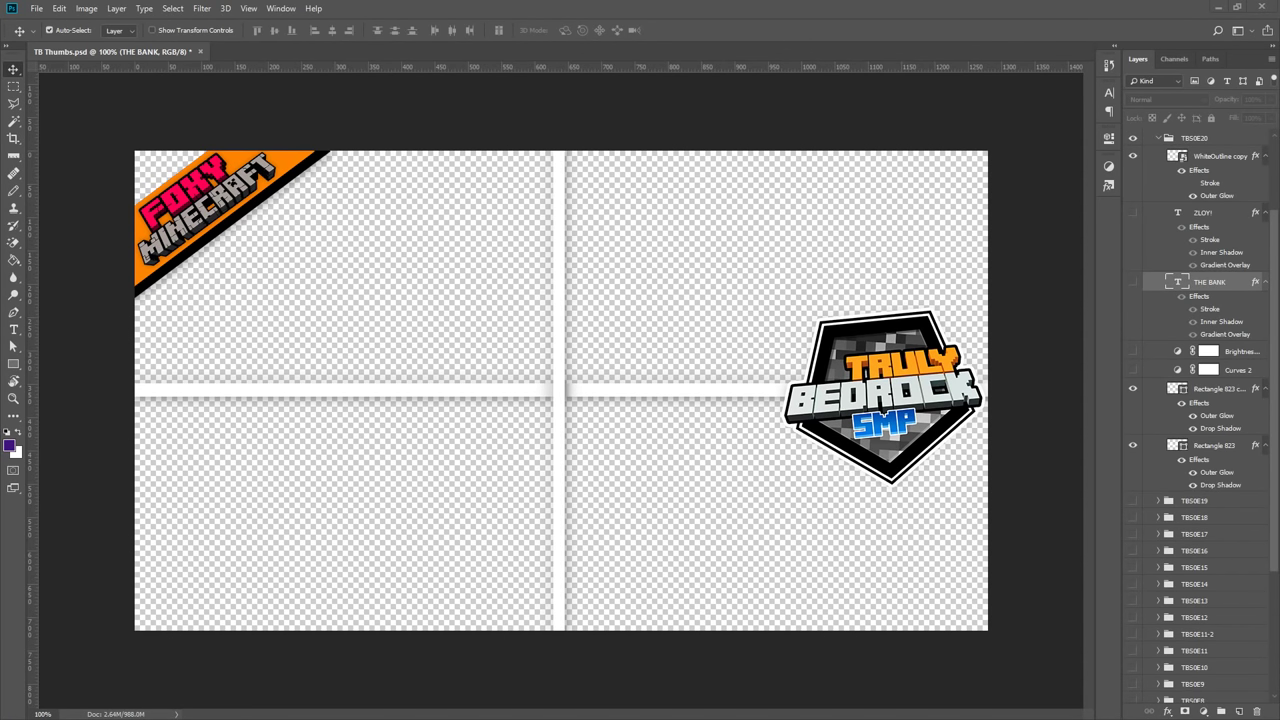
Place the bank screenshot and three lava cave screenshots onto the thumbnail canvas
left_click_drag(704, 346, 686, 348)
key("Return")
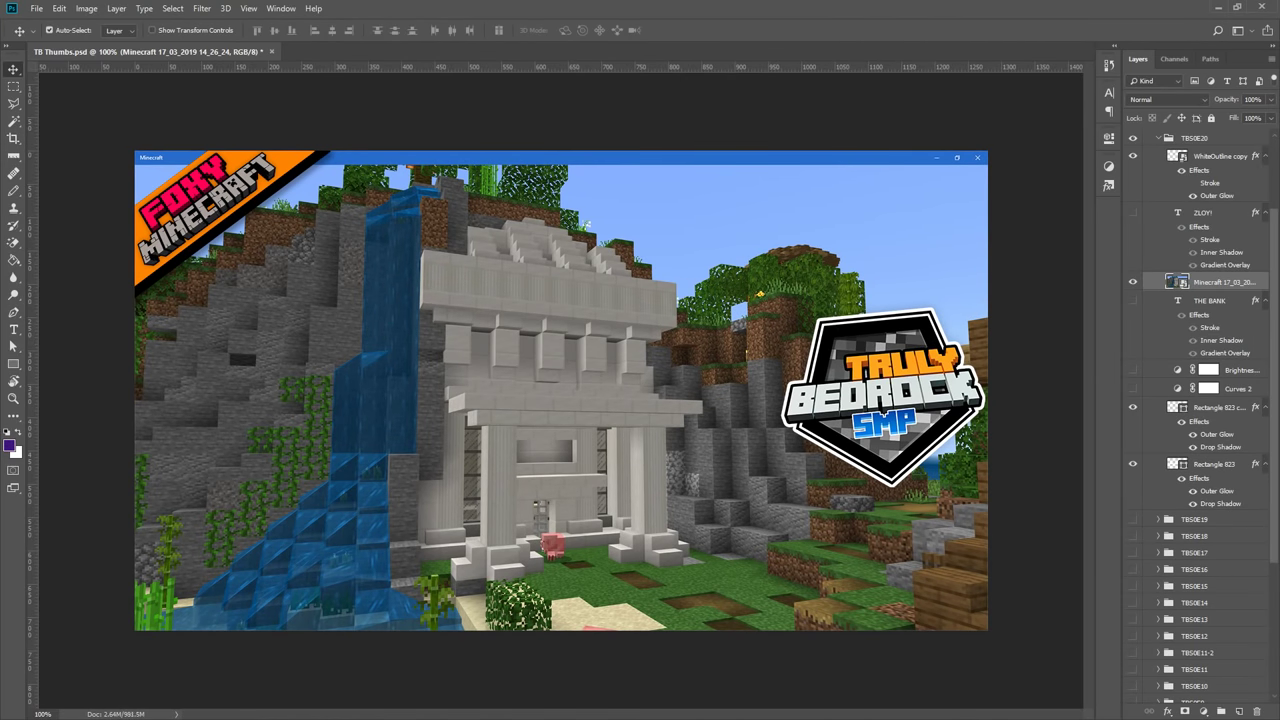
key("Return")
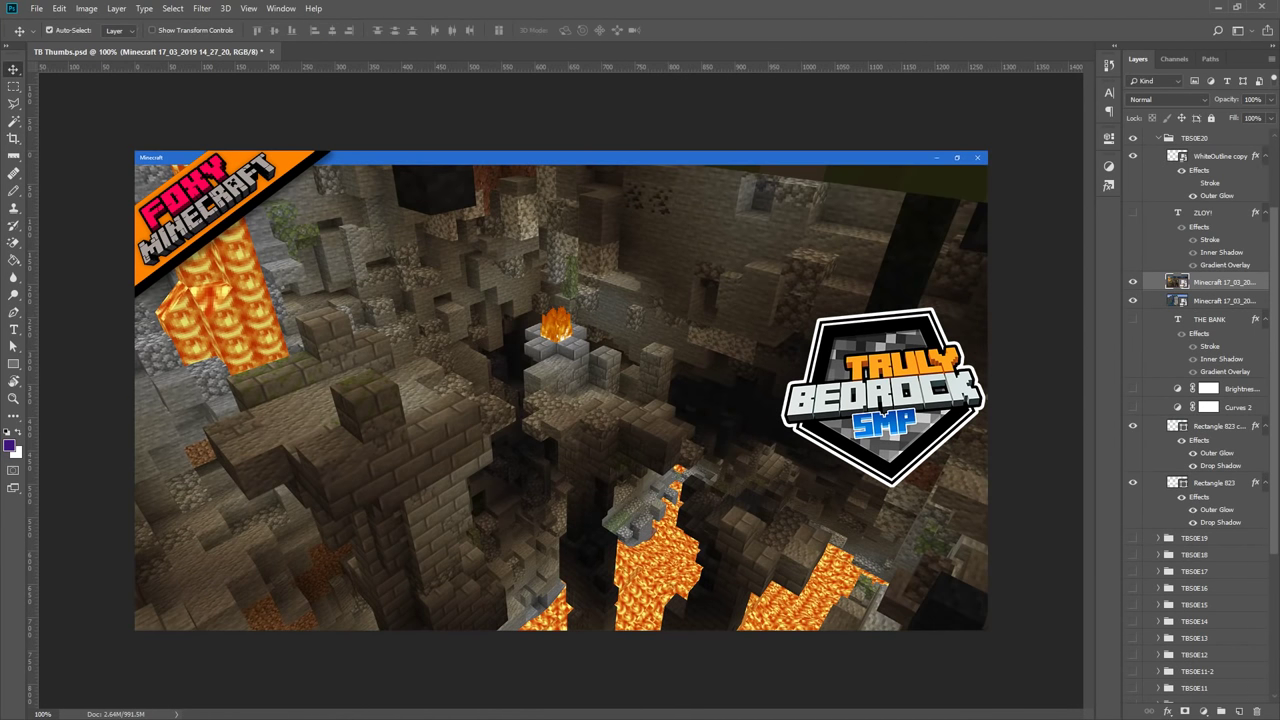
key("Return")
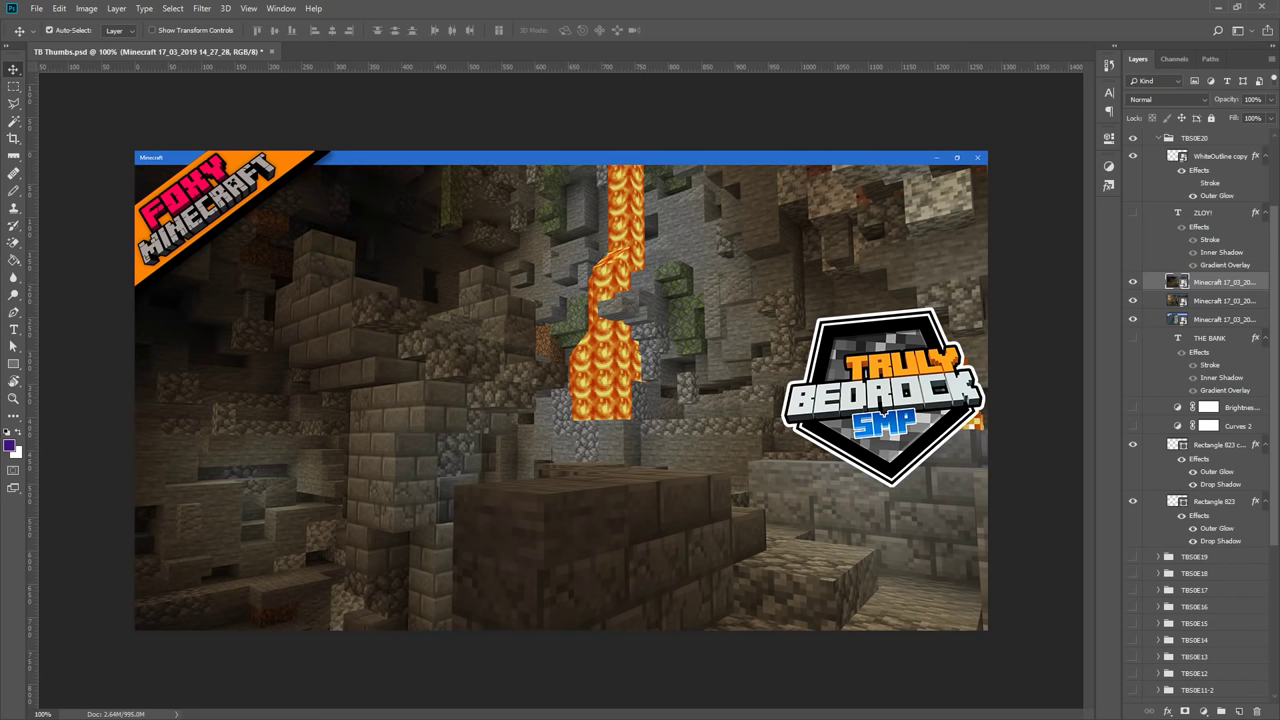
key("Return")
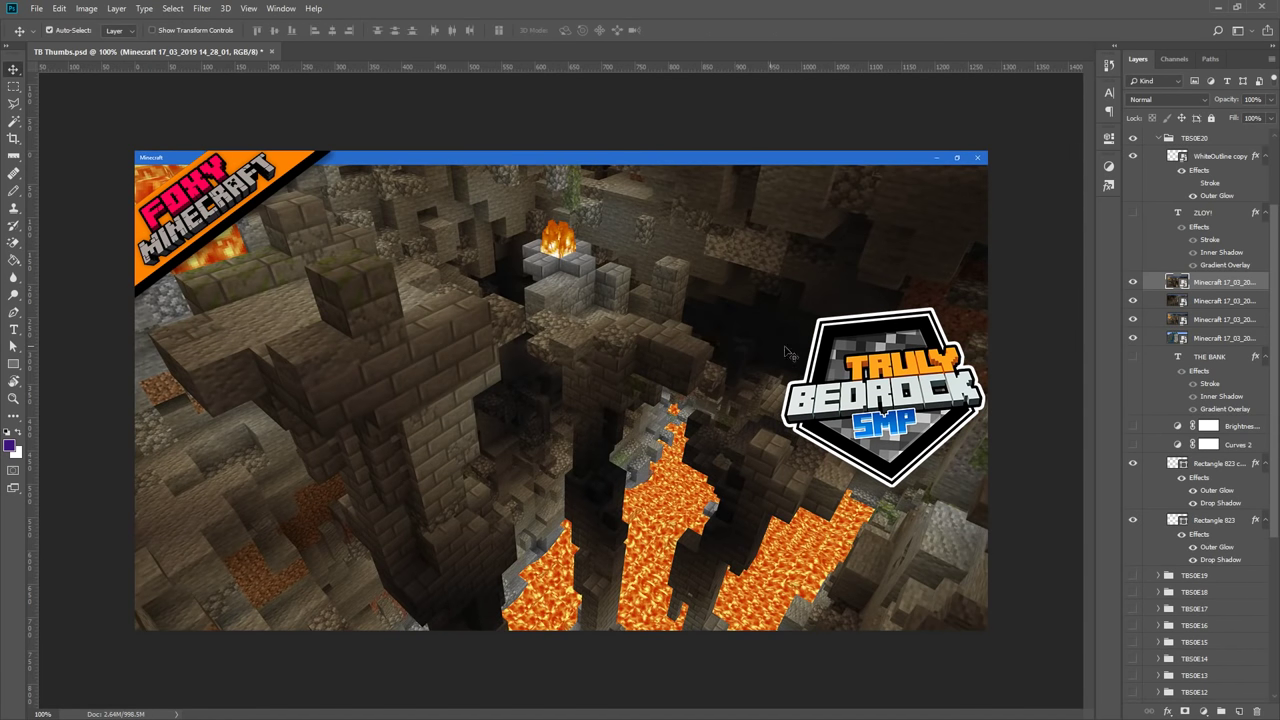
Hide the Truly Bedrock logo and all three cave screenshot layers so the bank shows
scroll(1150, 270, "up", 3)
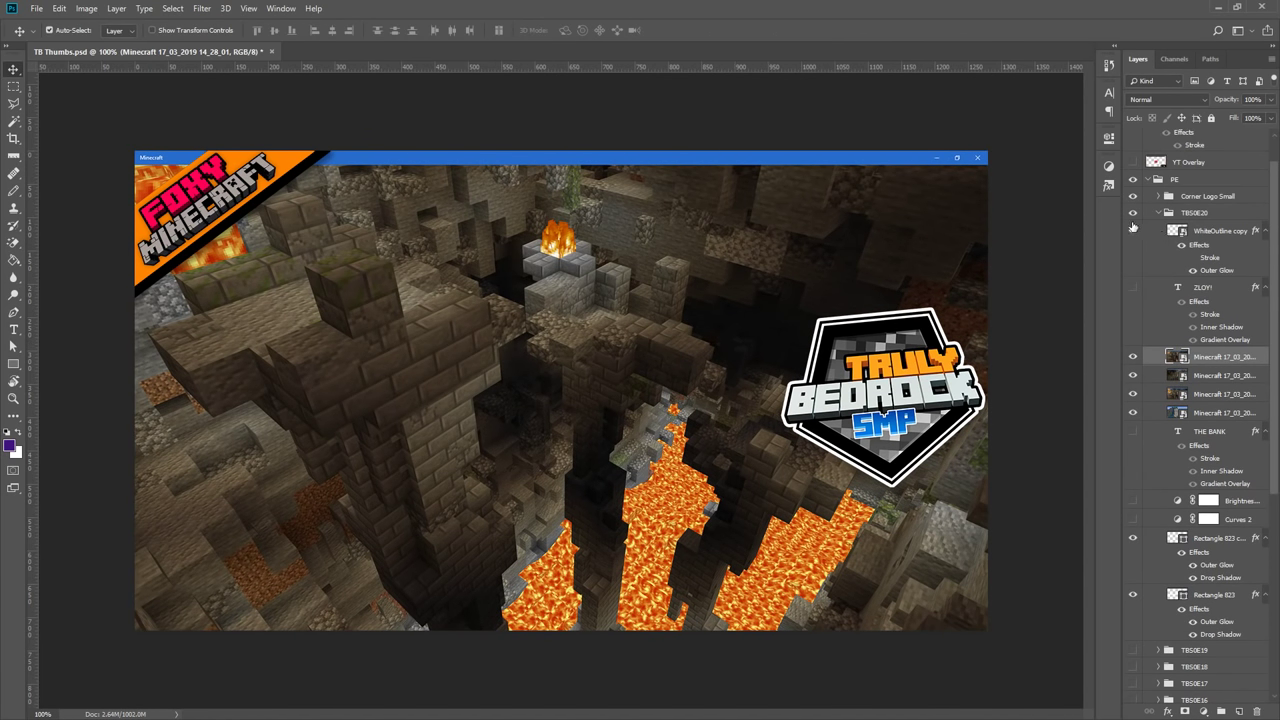
scroll(1135, 225, "up", 2)
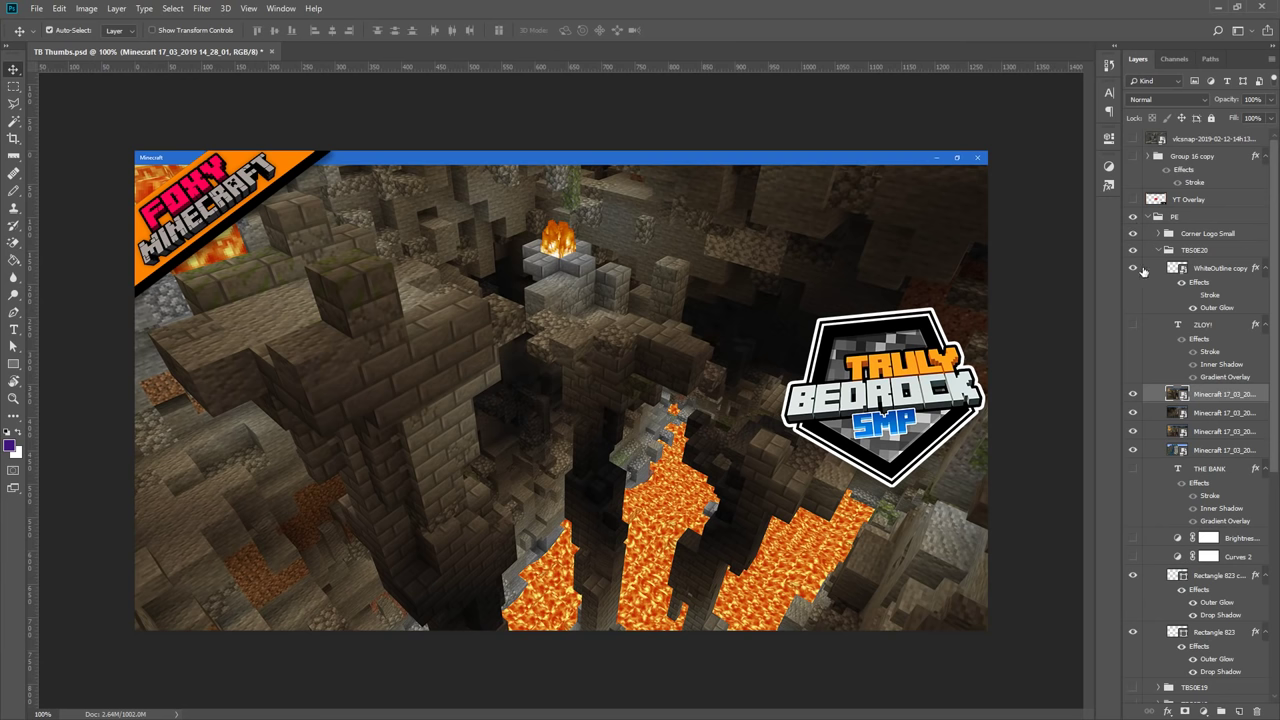
left_click(1132, 270)
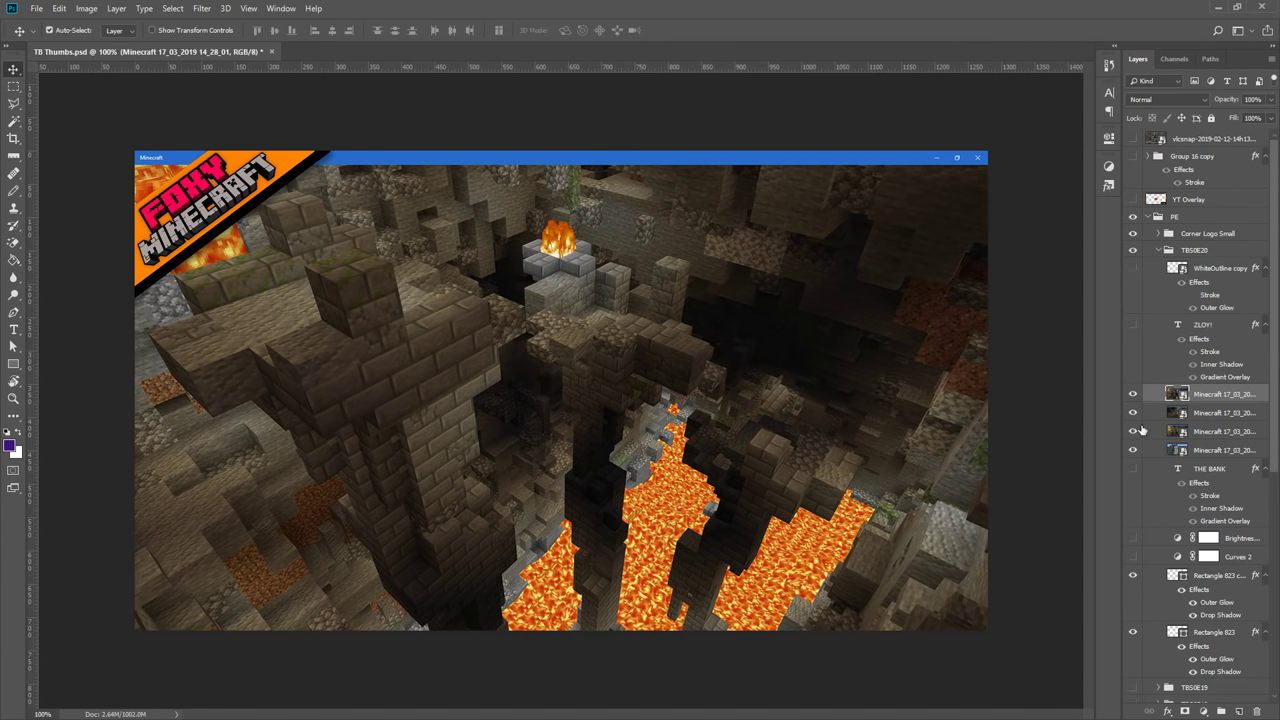
left_click_drag(1133, 394, 1133, 412)
left_click(1184, 450)
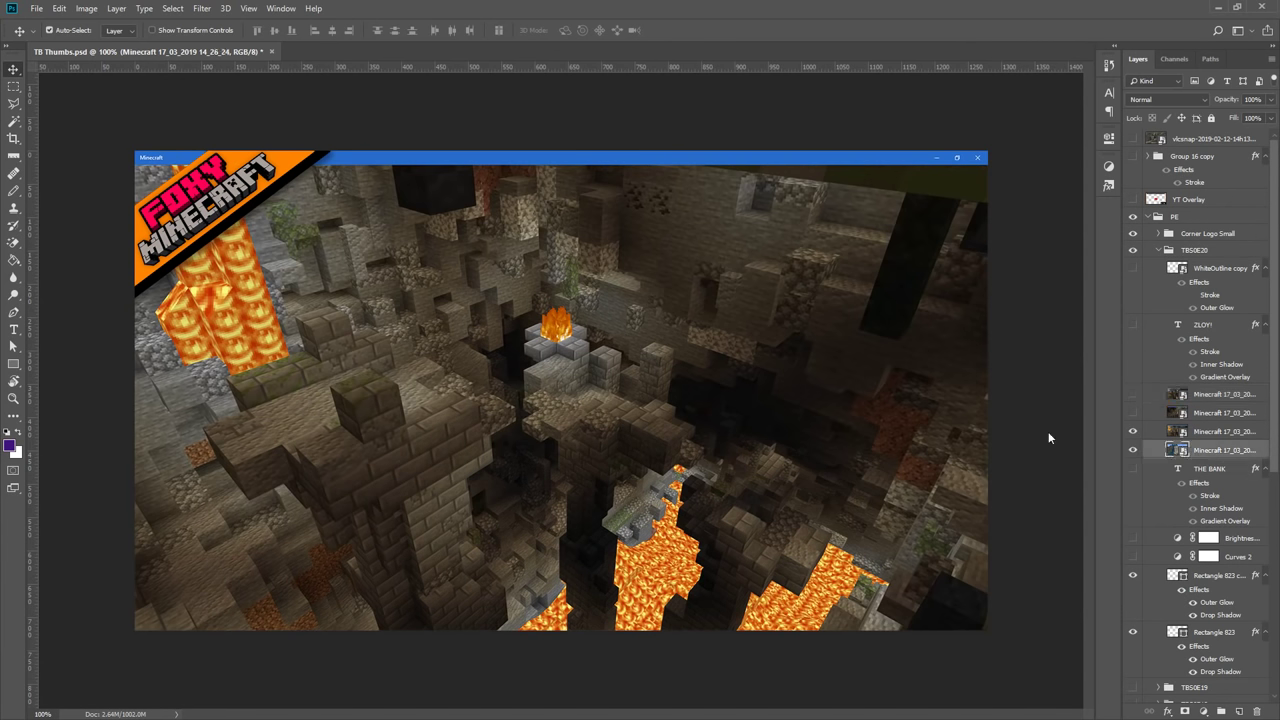
left_click(1134, 431)
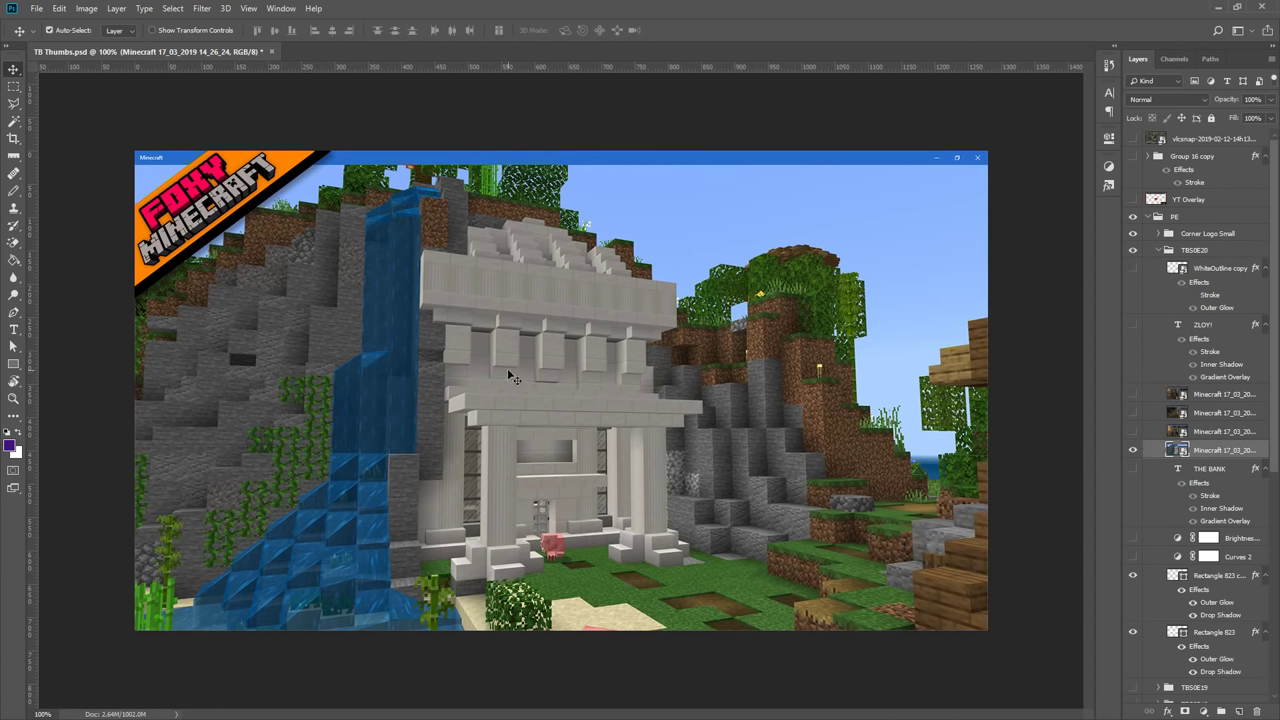
key("ctrl+t")
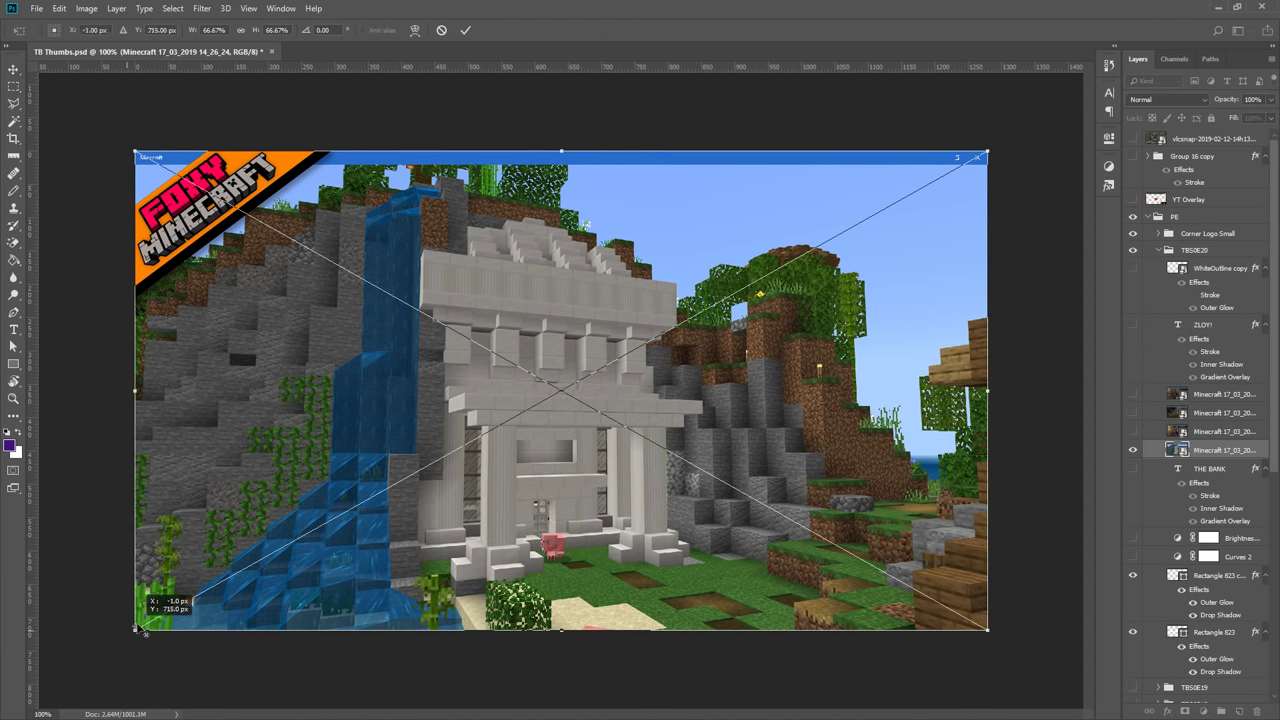
Enlarge the bank screenshot and shift it to the left
key("Return")
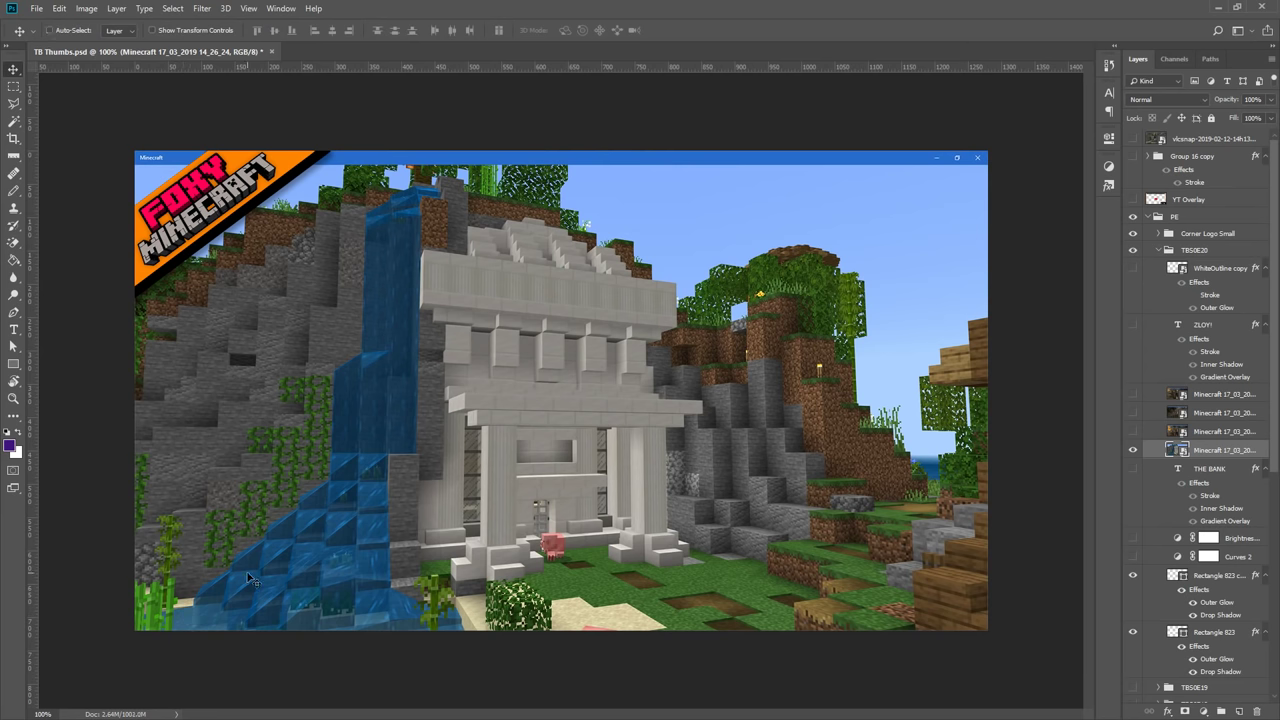
key("ctrl+t")
left_click_drag(135, 630, 44, 716)
left_click_drag(684, 530, 483, 543)
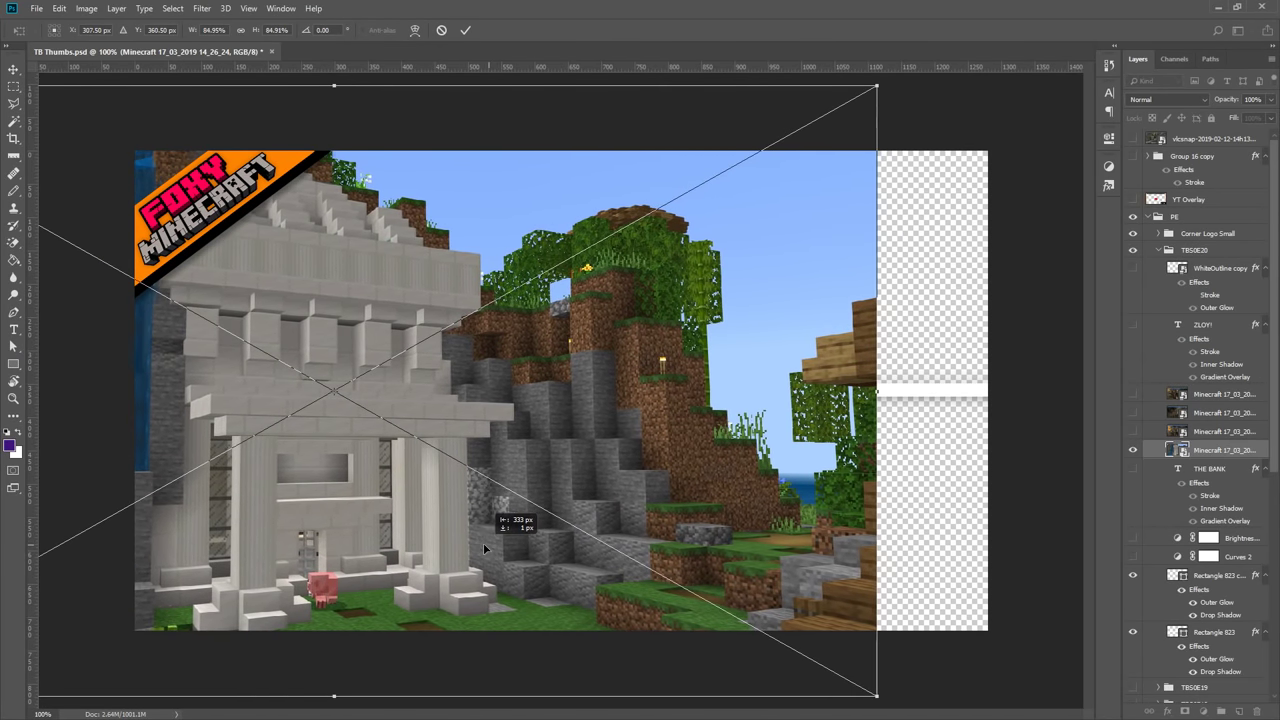
key("Return")
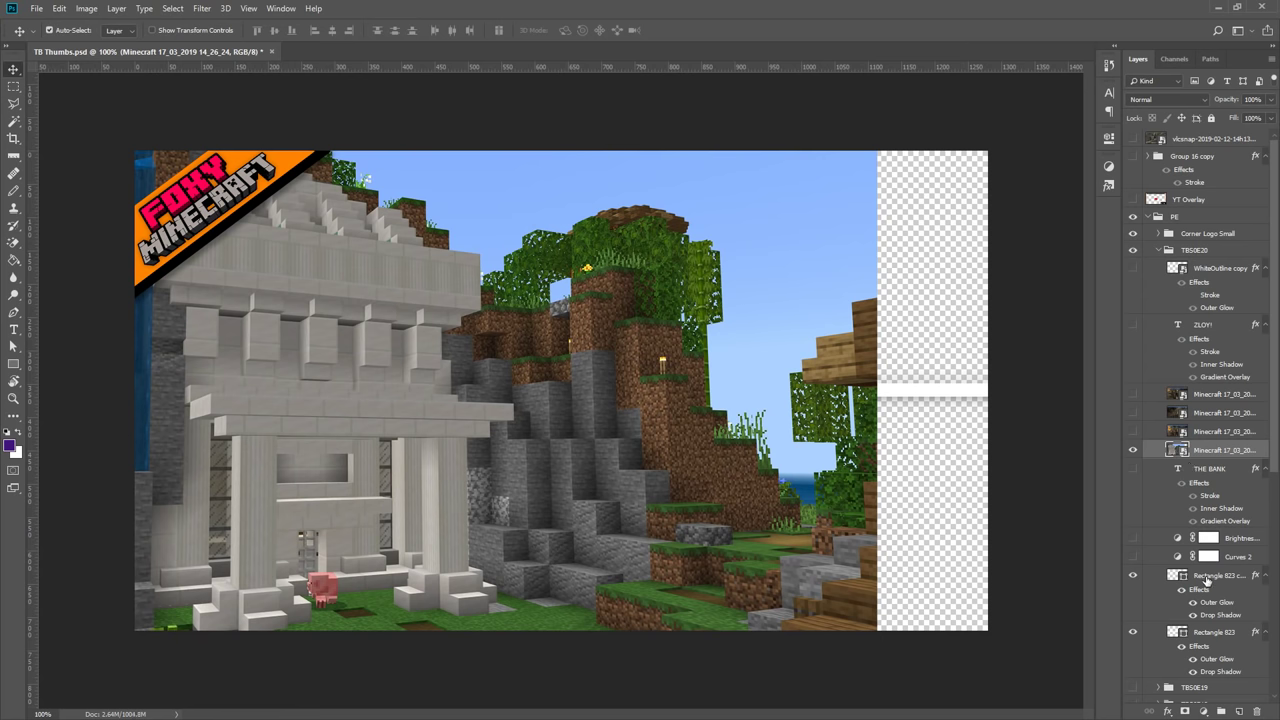
Move the bank screenshot beneath the divider rectangles and nudge the vertical divider slightly left
left_click_drag(1222, 452, 1192, 668)
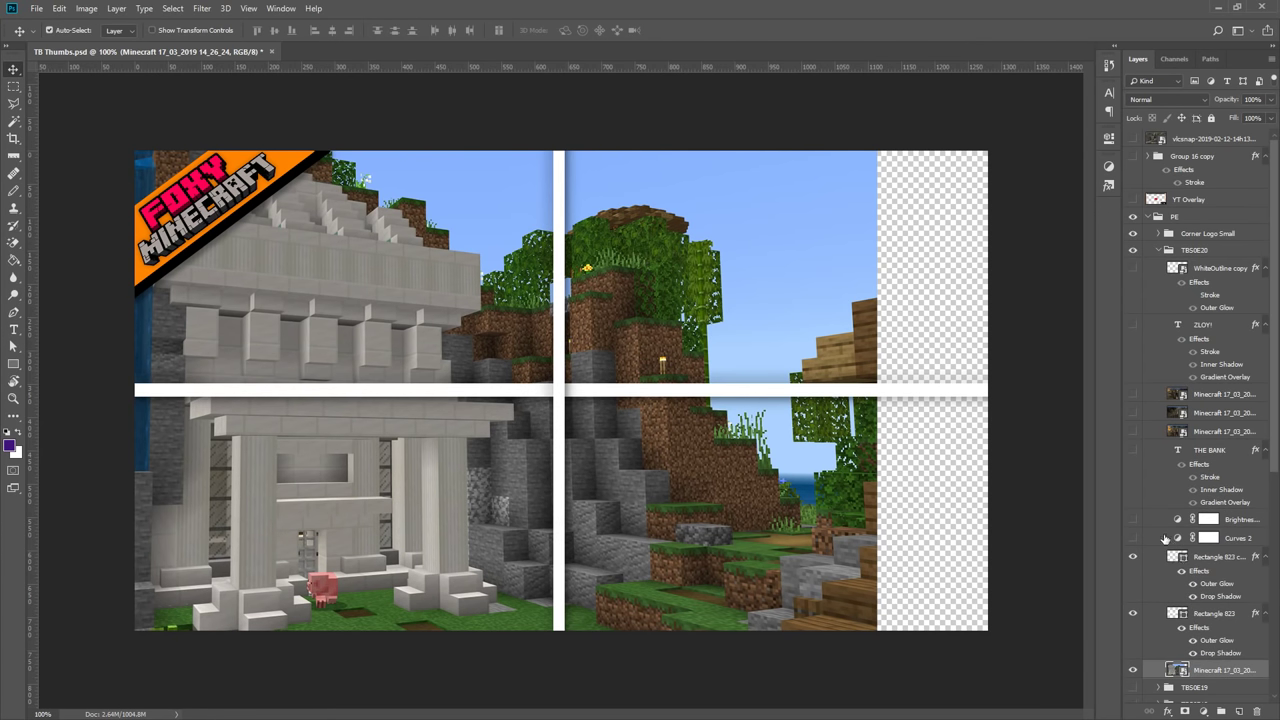
left_click(1133, 560)
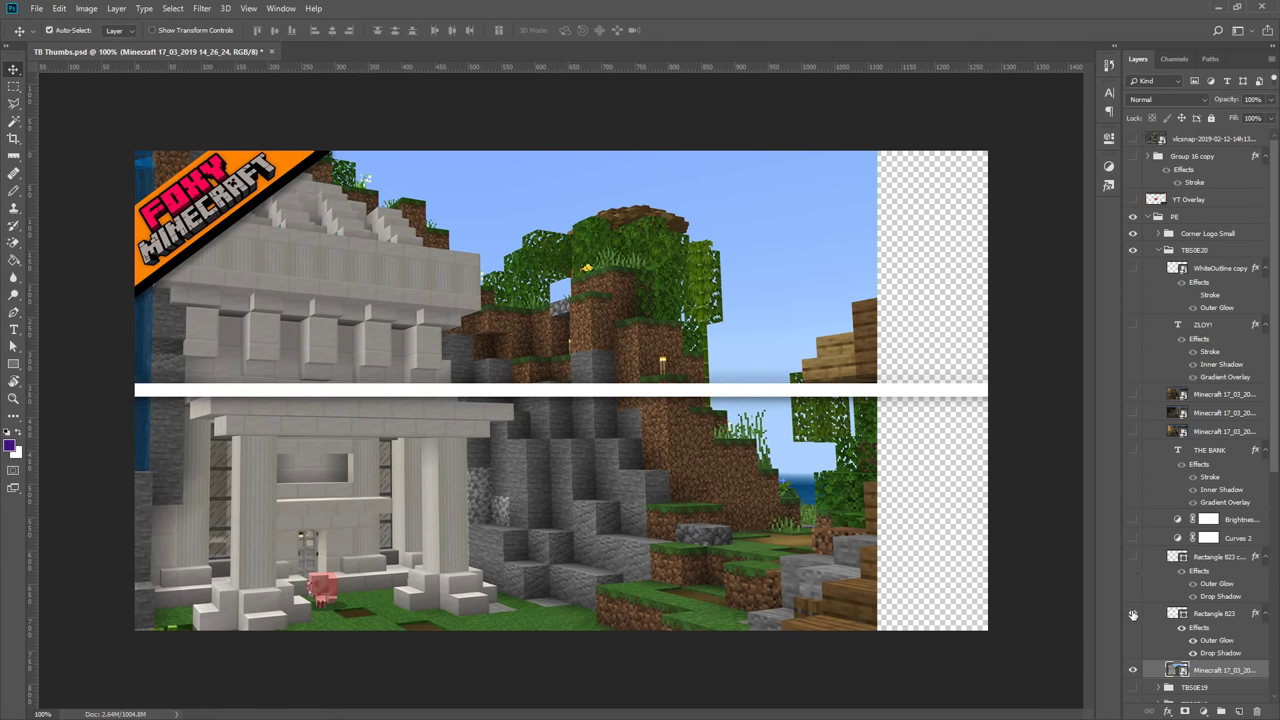
left_click(1133, 613)
left_click(1133, 556)
left_click_drag(557, 400, 545, 400)
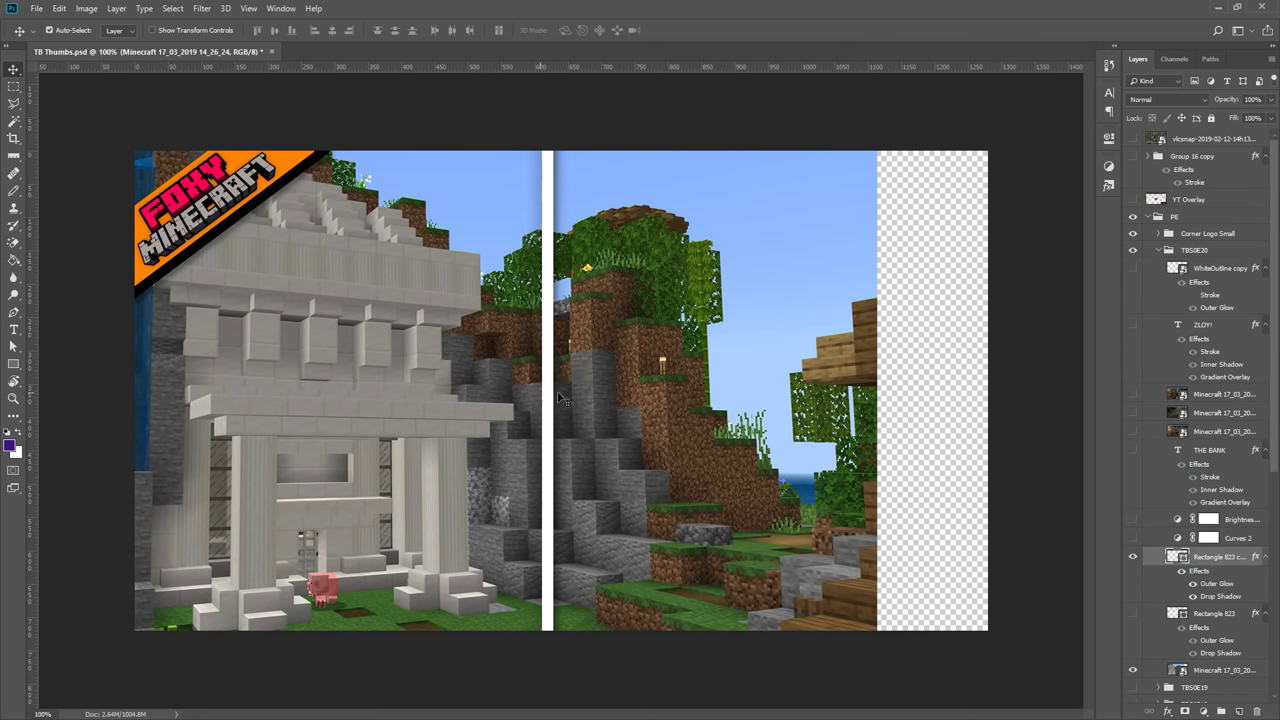
Mask the bank screenshot with an inverted selection so only the left half shows
left_click(13, 87)
left_click_drag(933, 133, 548, 630)
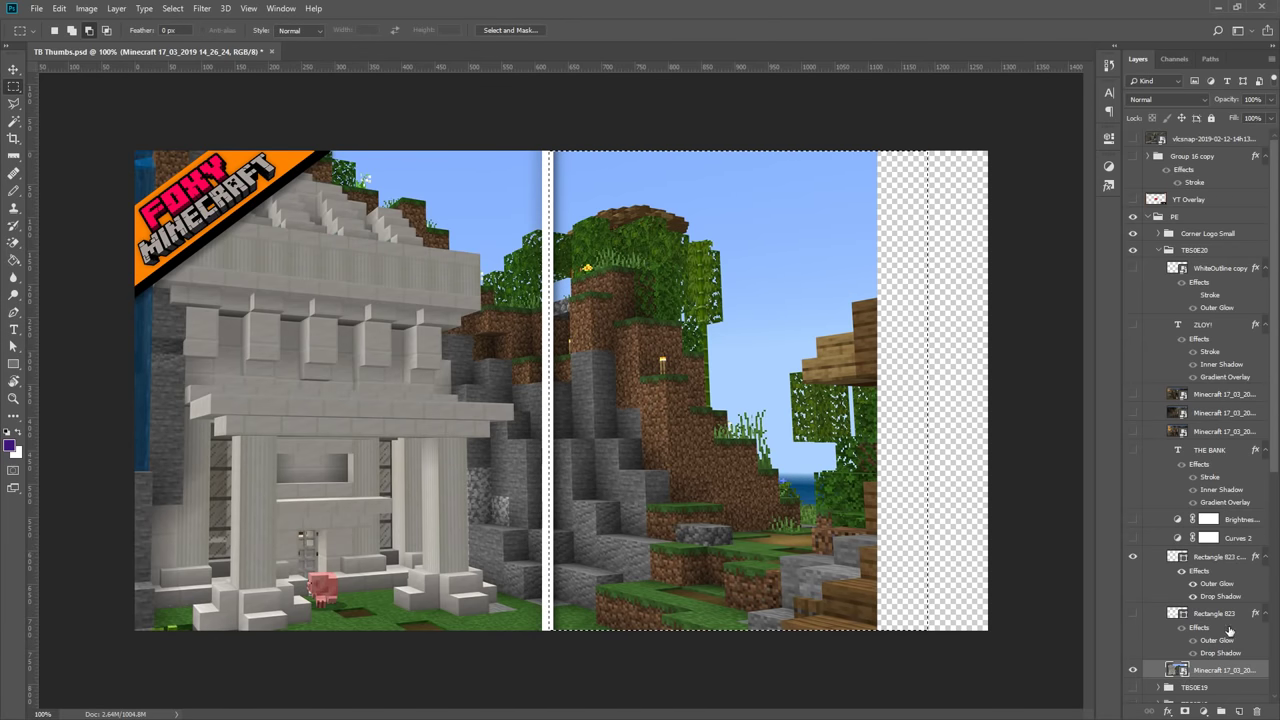
left_click(1185, 711)
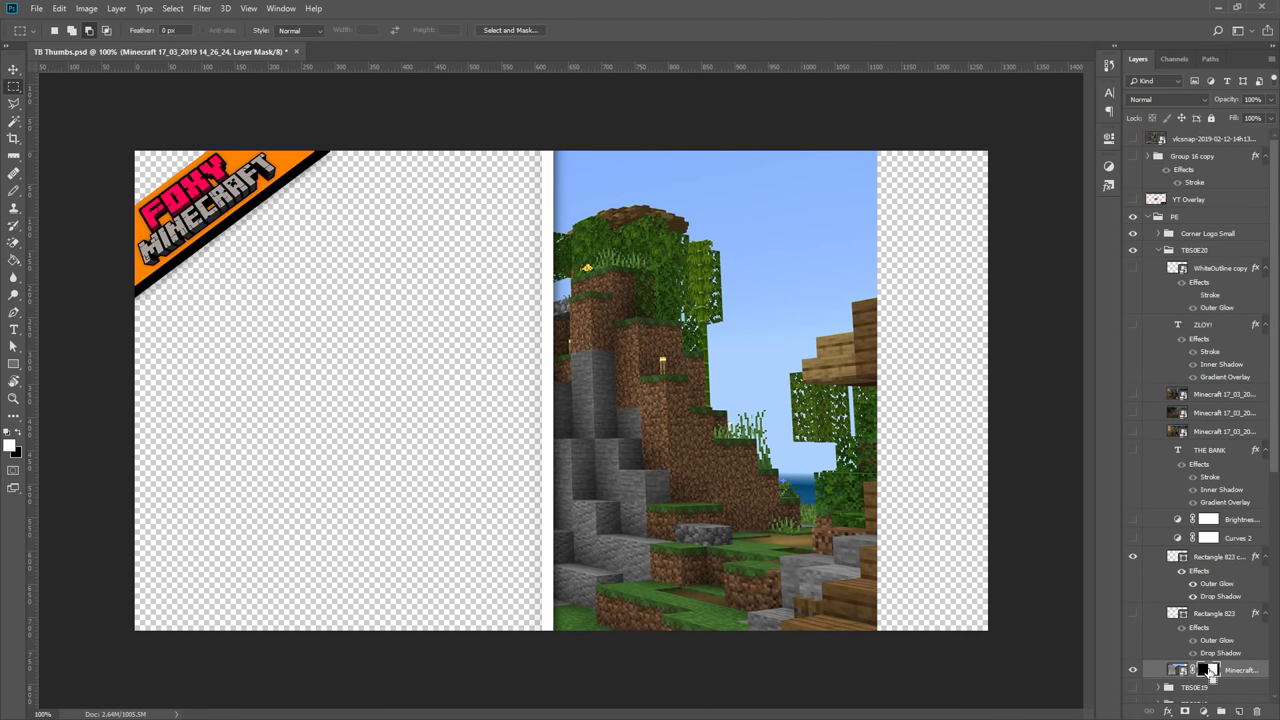
key("ctrl+i")
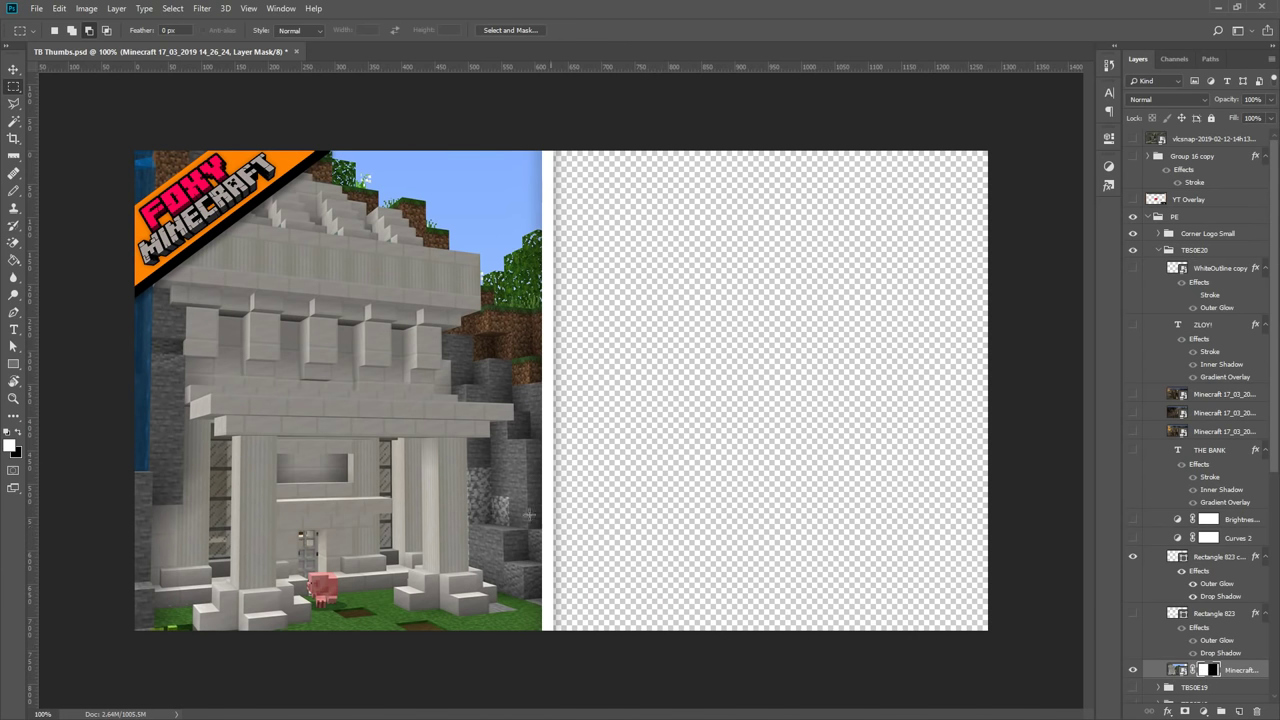
left_click(13, 72)
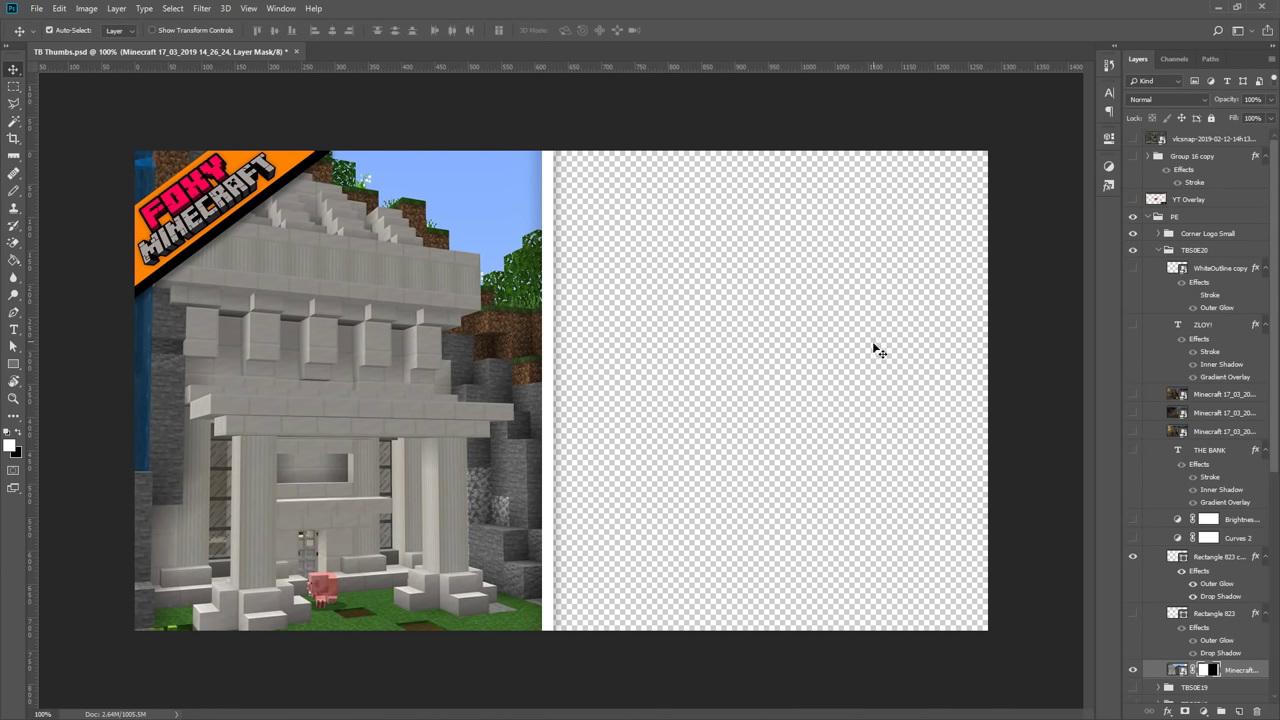
Compare the three lava cave screenshots and select the chosen one
left_click(1133, 396)
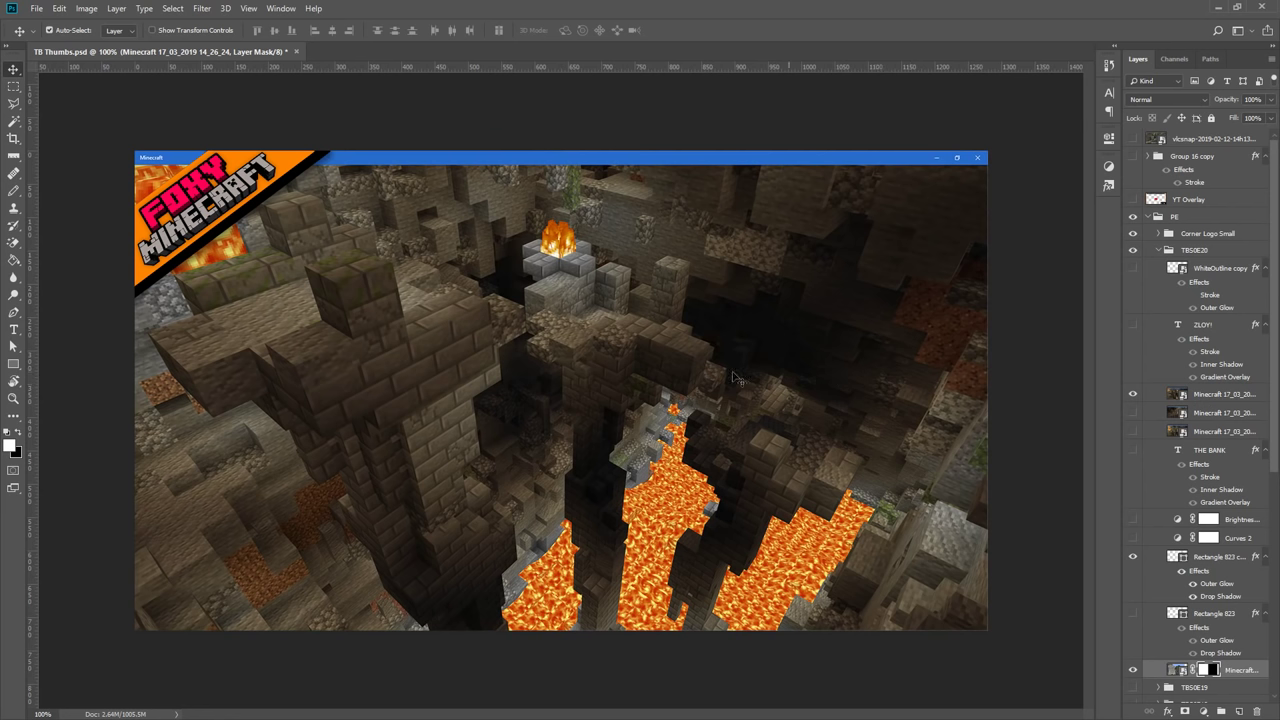
left_click(1133, 396)
left_click(1133, 413)
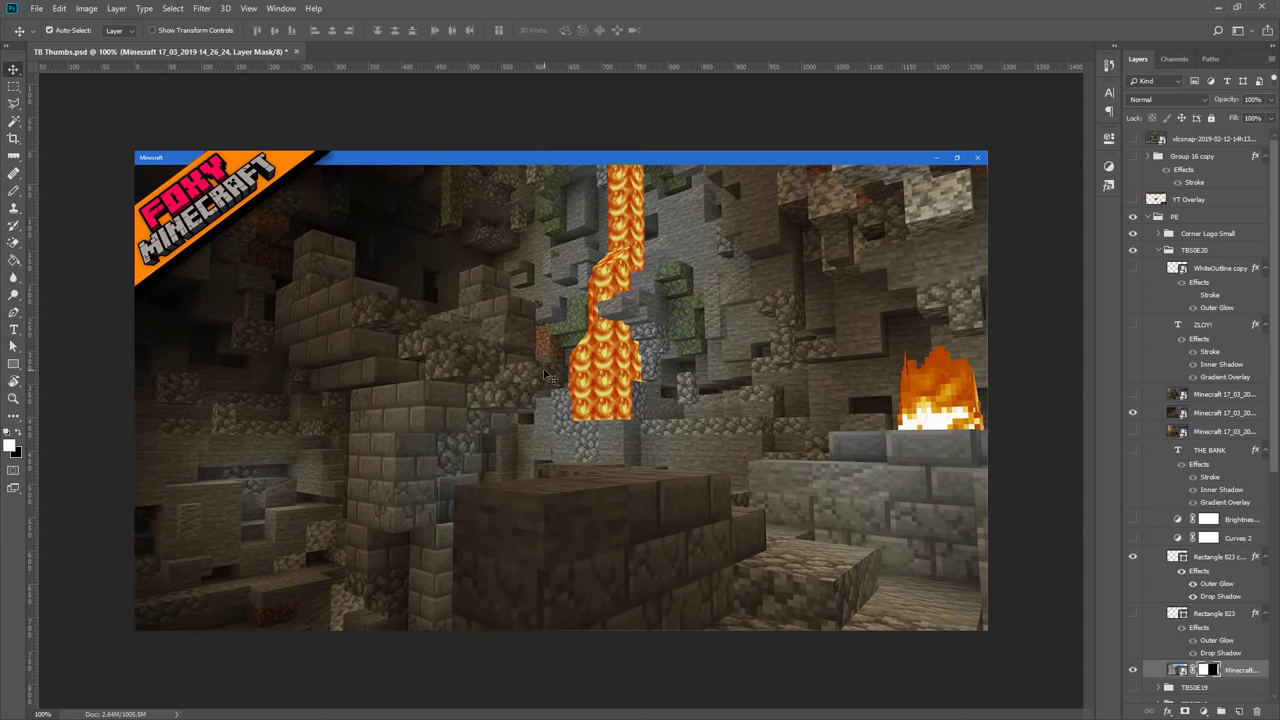
left_click(1133, 431)
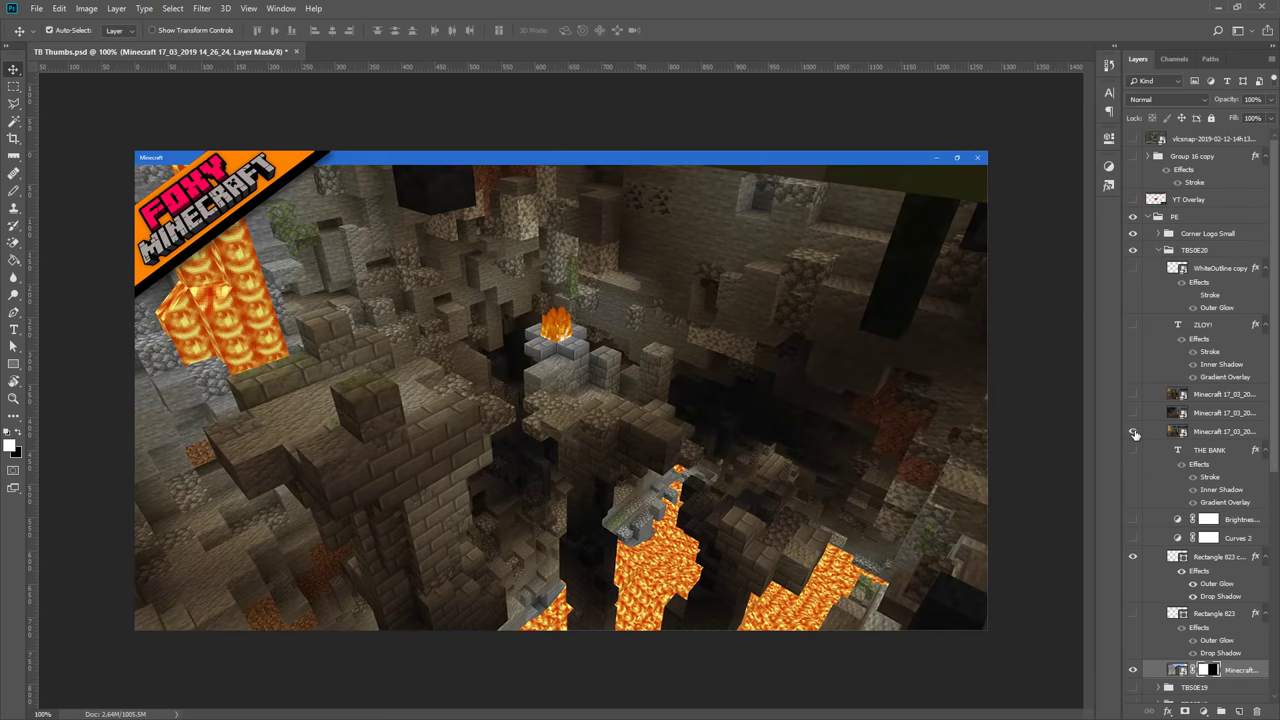
left_click(1133, 396)
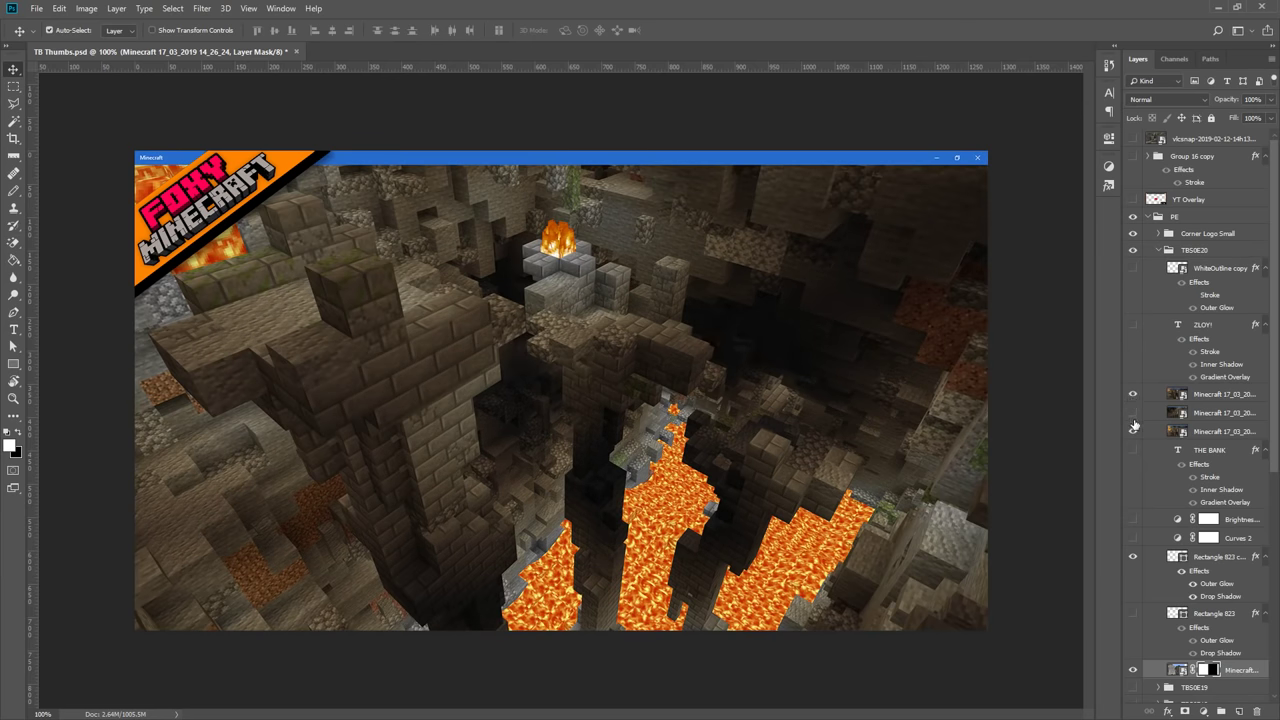
left_click(1133, 395)
left_click(1133, 413)
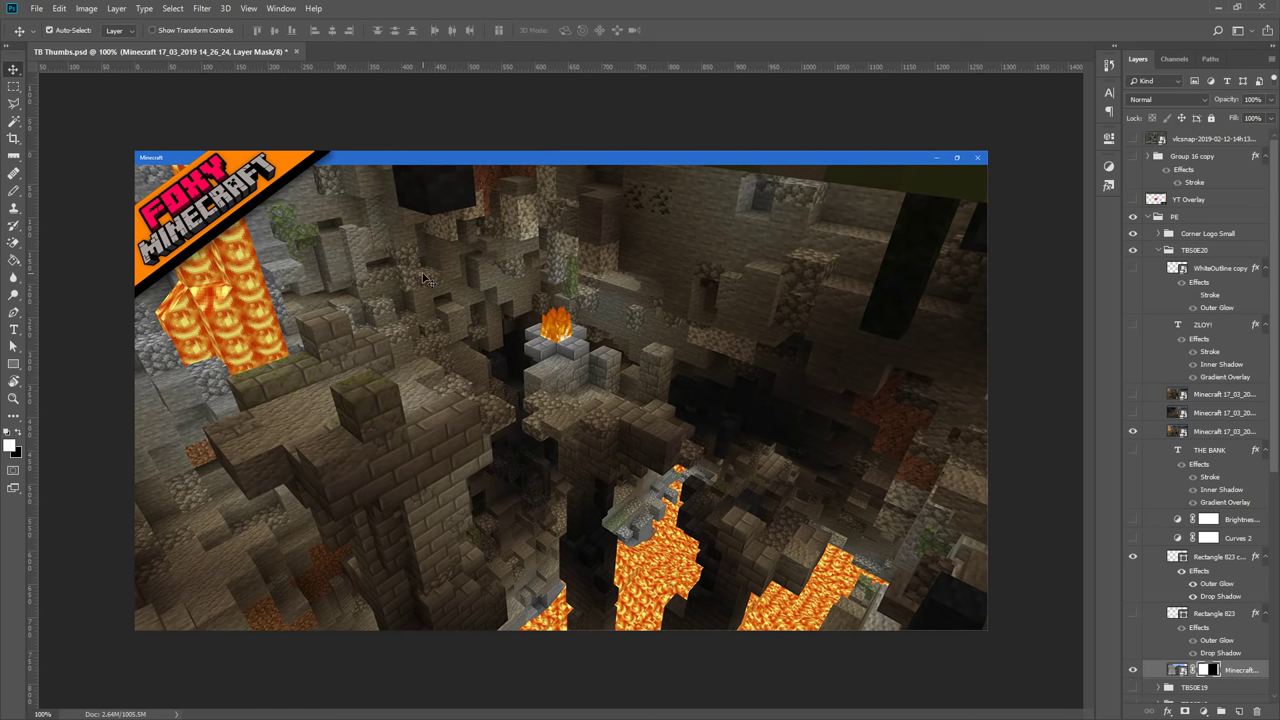
left_click(455, 333)
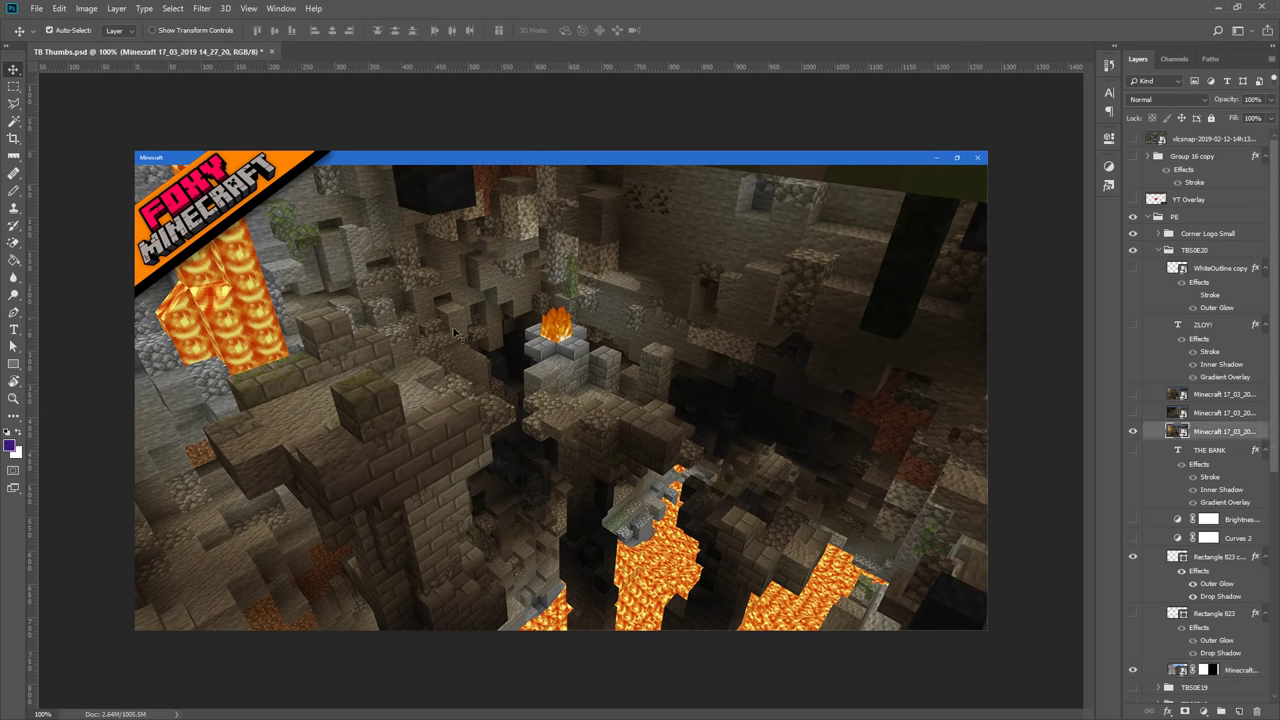
Move the chosen cave shot to the group bottom, enlarge it, and shift it right
left_click_drag(1213, 450, 1212, 670)
left_click_drag(694, 418, 818, 386)
key("ctrl+t")
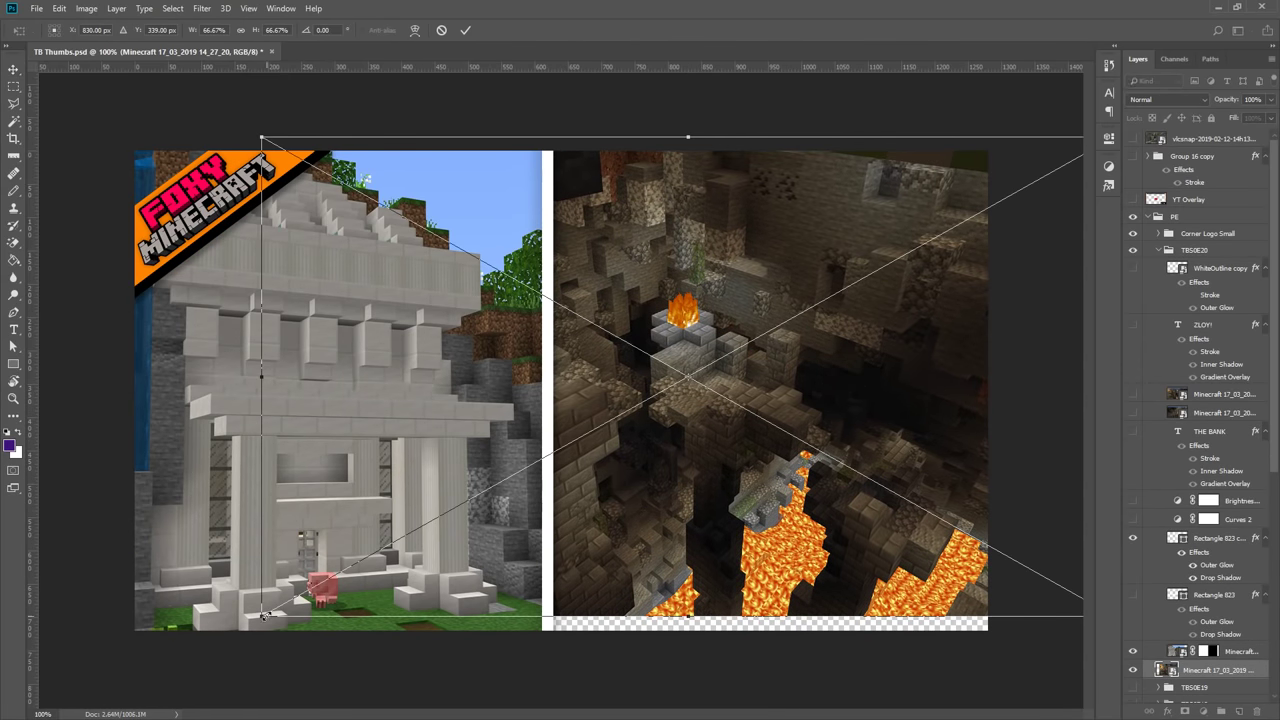
left_click_drag(263, 614, 219, 638)
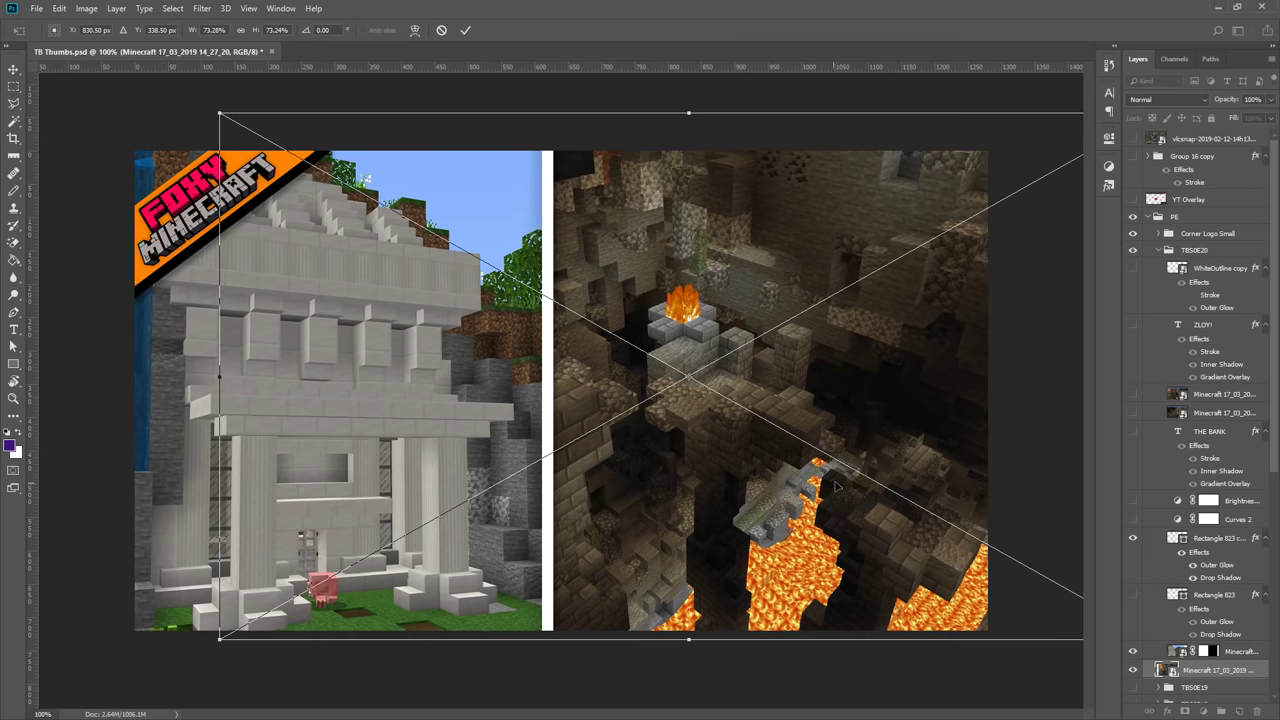
key("Return")
left_click_drag(796, 484, 955, 488)
Enlarge the cave shot further, then slide the temple and cave shots left to meet
key("ctrl+t")
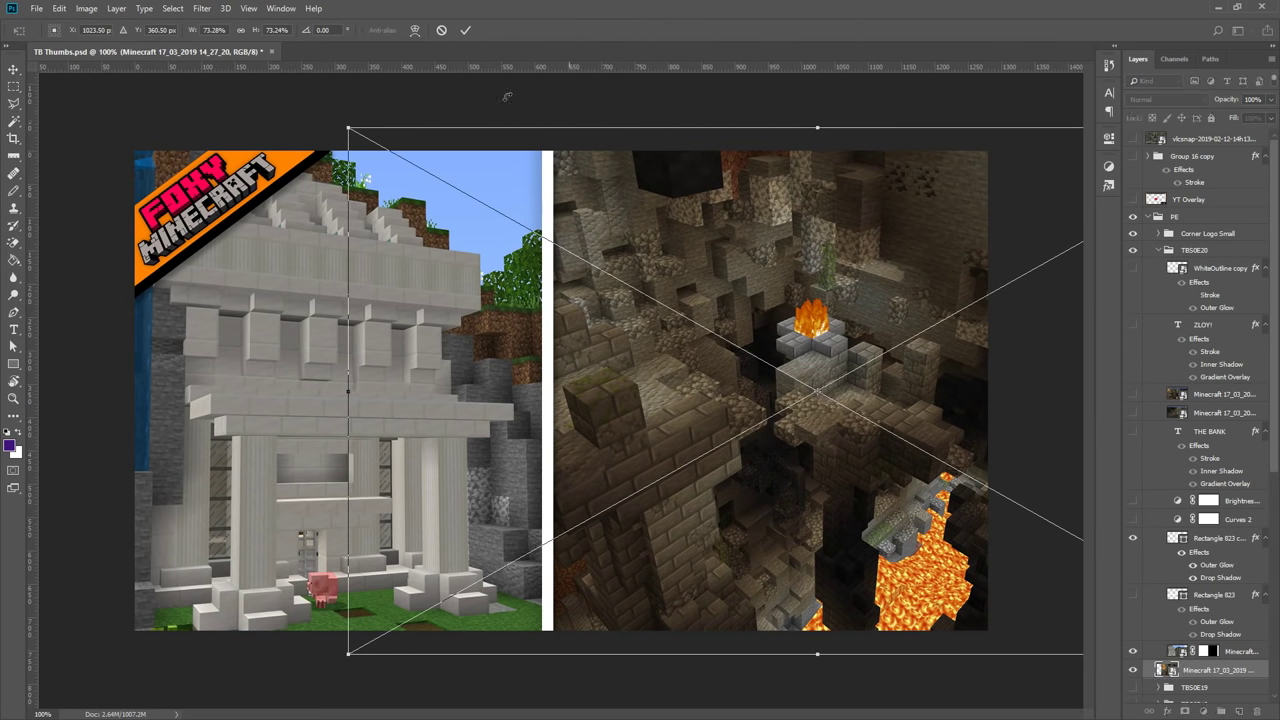
left_click_drag(348, 129, 169, 29)
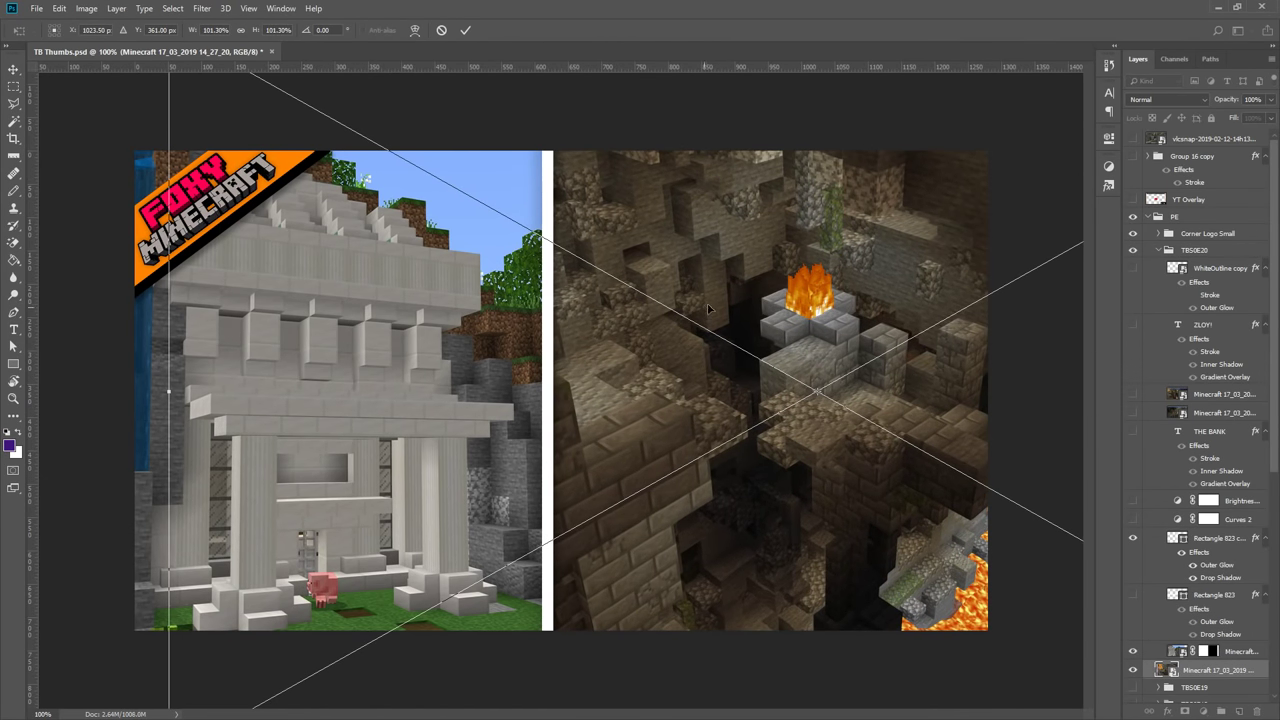
left_click_drag(728, 296, 809, 265)
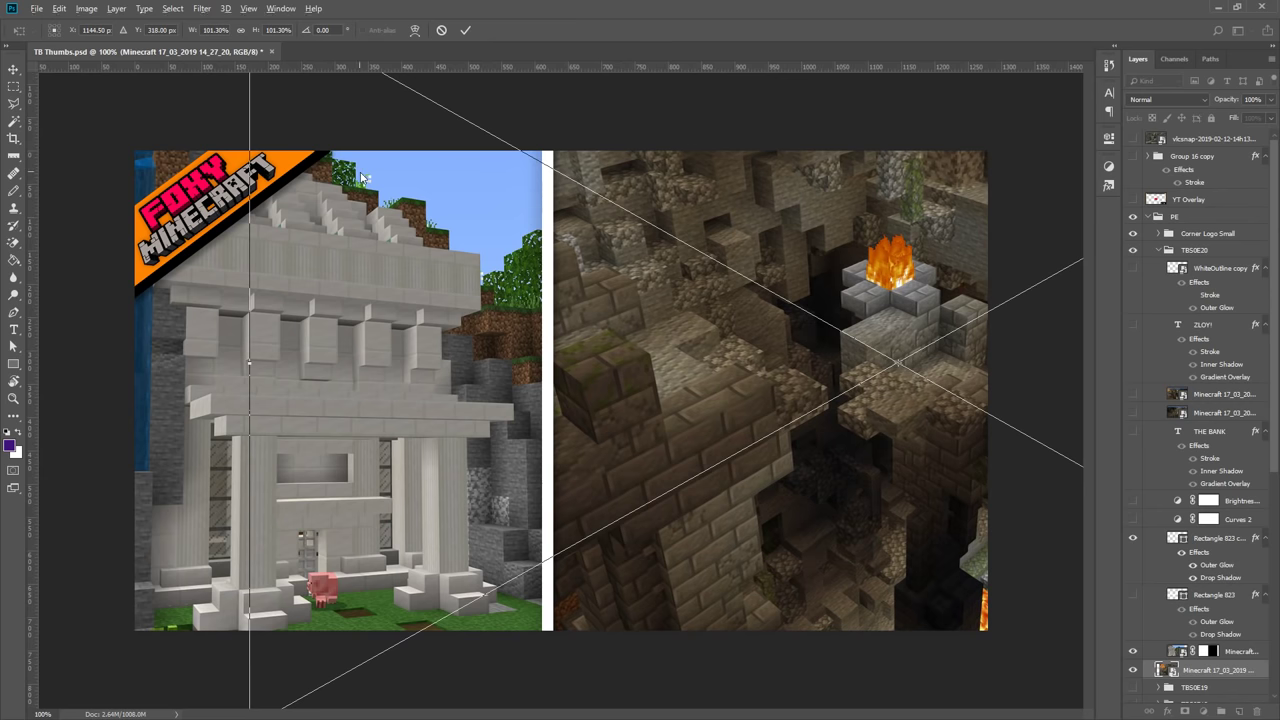
key("Return")
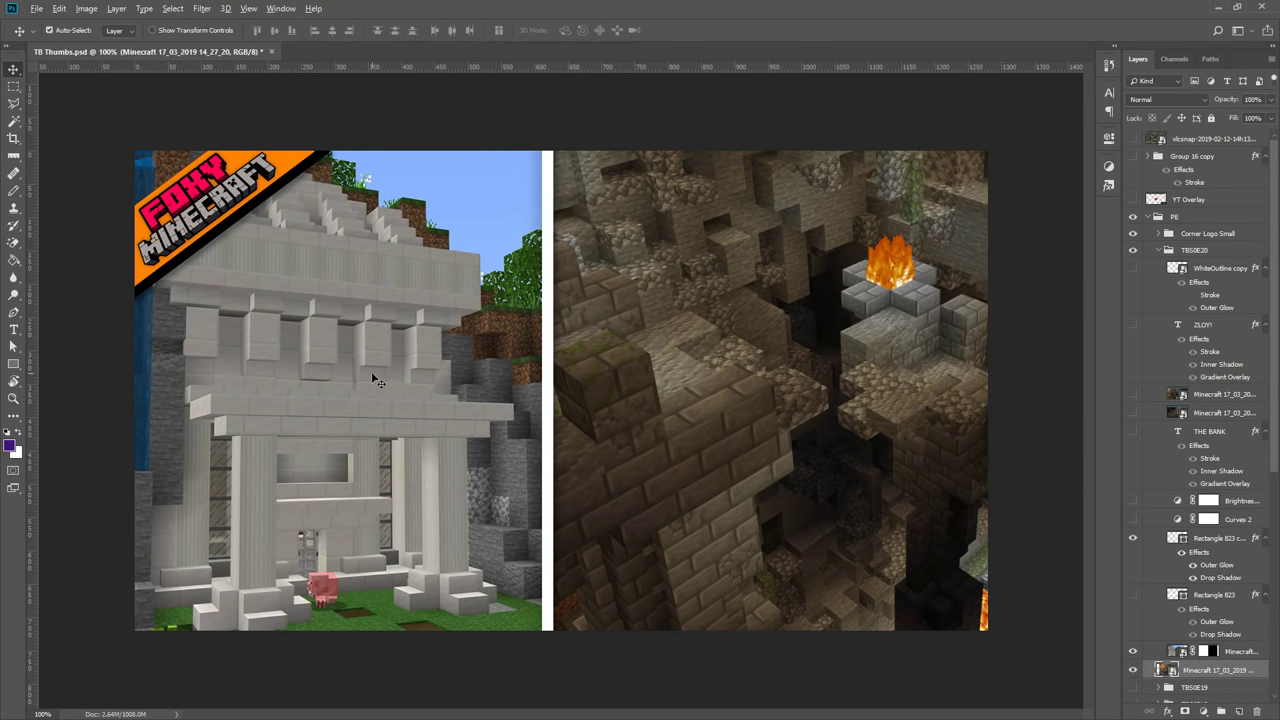
left_click_drag(410, 380, 359, 372)
left_click_drag(581, 424, 538, 424)
Shrink the cave screenshot slightly and reposition it left and up
key("ctrl+t")
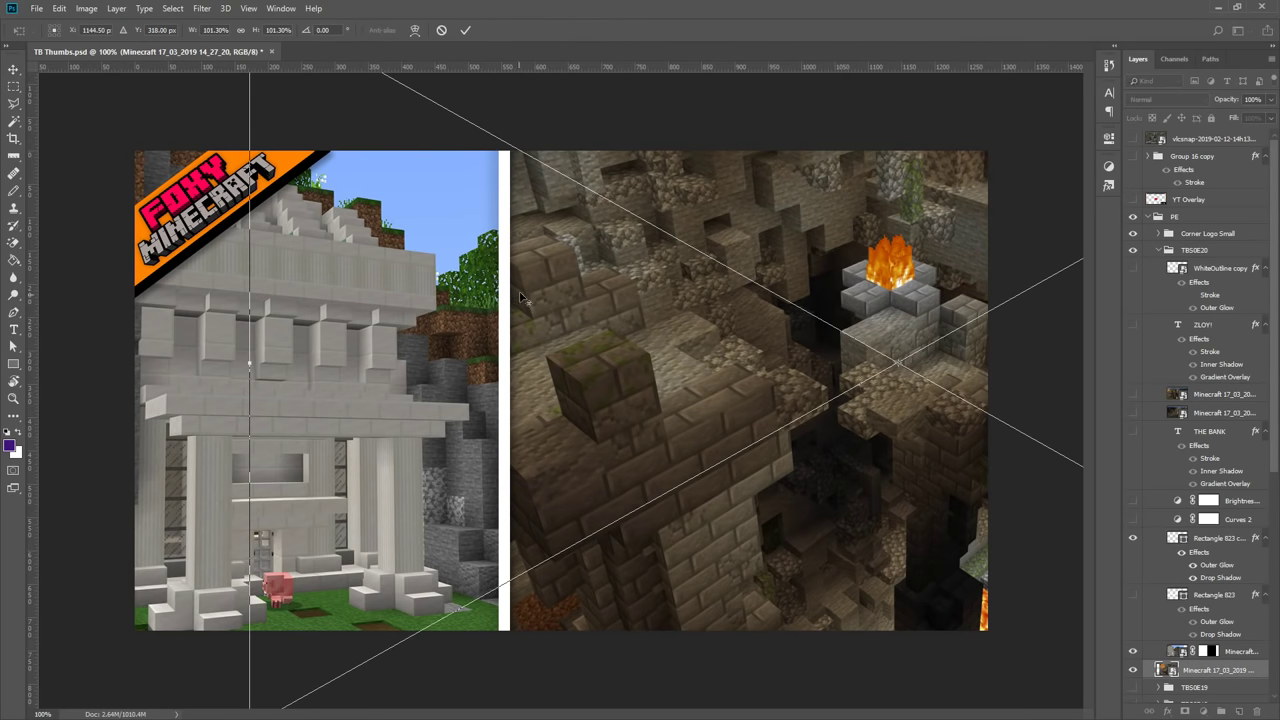
key("ctrl+0")
left_click_drag(420, 210, 480, 240)
mouse_move(709, 364)
left_mouse_down()
mouse_move(663, 366)
mouse_move(710, 368)
left_mouse_up()
left_click_drag(720, 372, 520, 364)
scroll(626, 383, "up", 12)
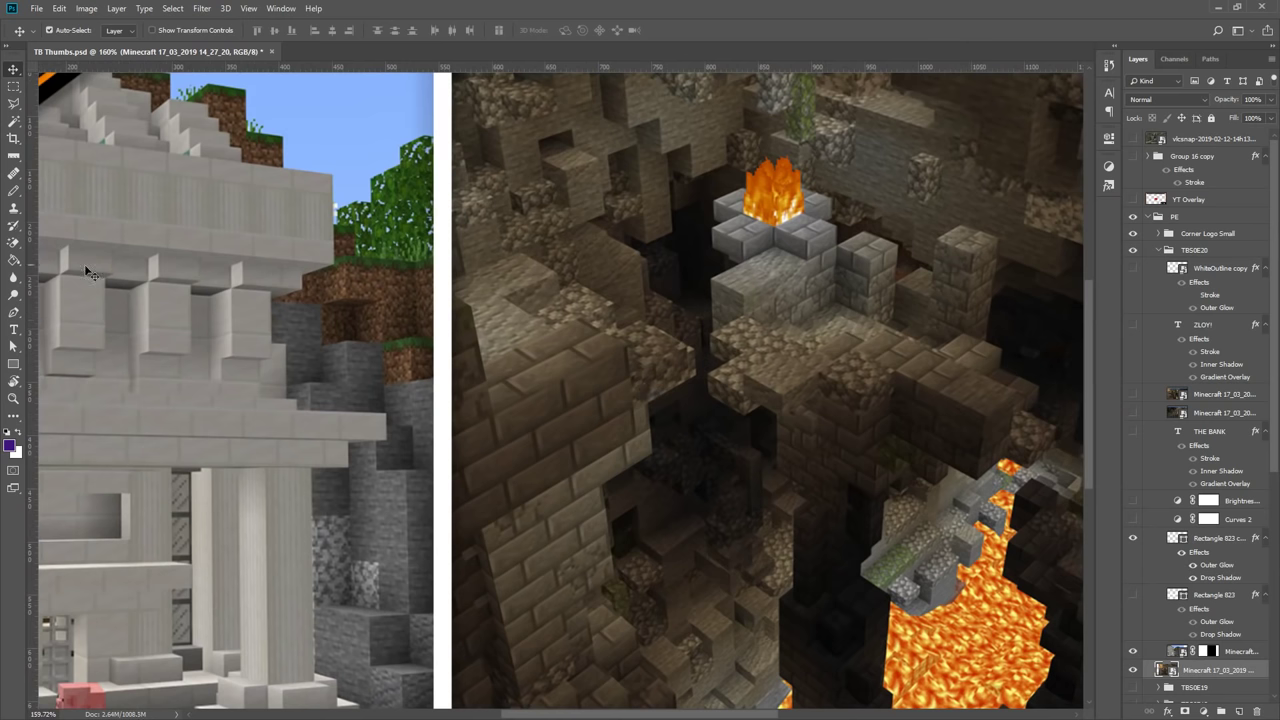
left_click(14, 103)
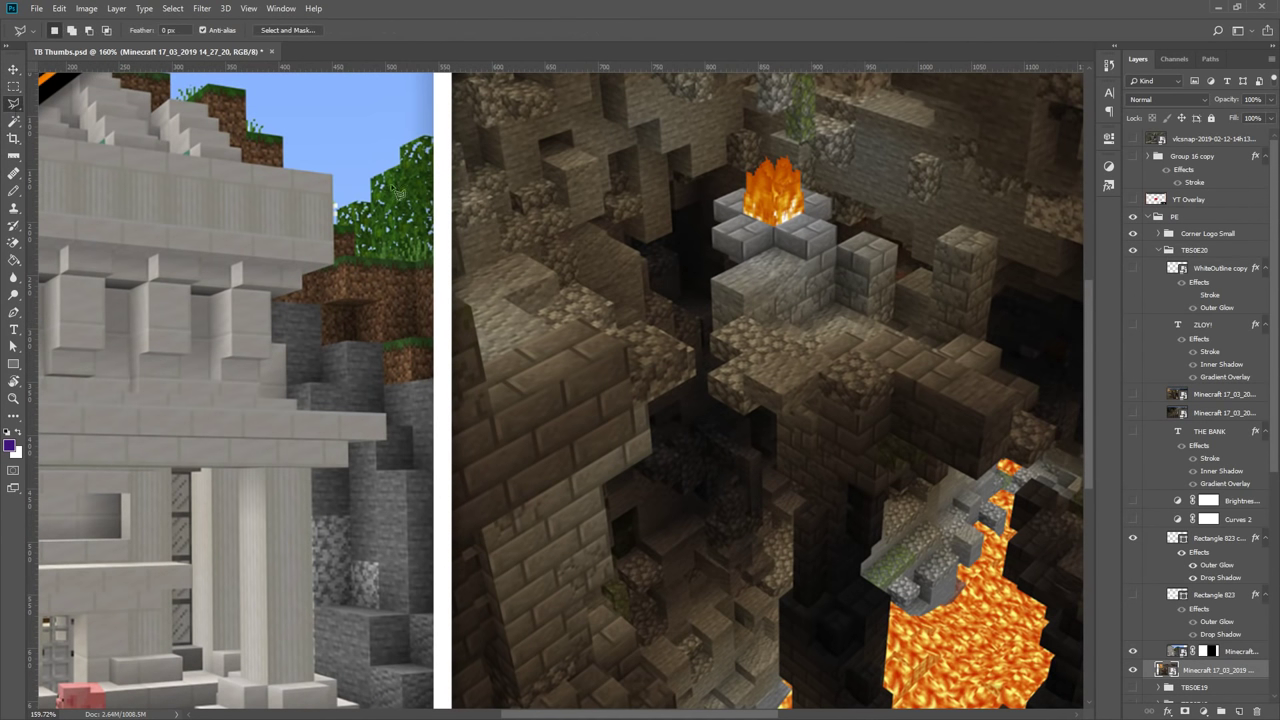
left_click(714, 202)
left_click(714, 218)
left_click(725, 224)
mouse_move(715, 236)
left_mouse_down()
mouse_move(710, 398)
mouse_move(1000, 478)
mouse_move(930, 190)
mouse_move(745, 195)
mouse_move(720, 210)
left_mouse_up()
left_click(15, 69)
key("ctrl+0")
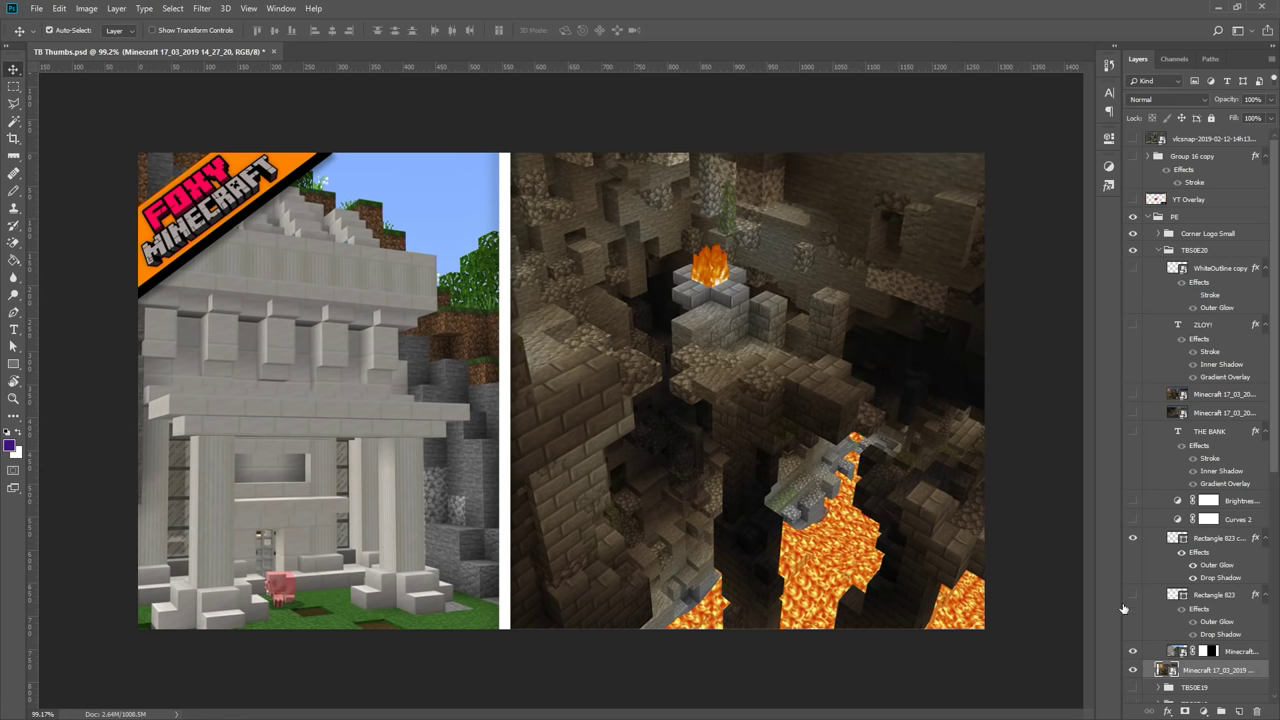
Show the Truly Bedrock SMP logo, move it up over the cave shot, and enable Curves 2
left_click(1131, 268)
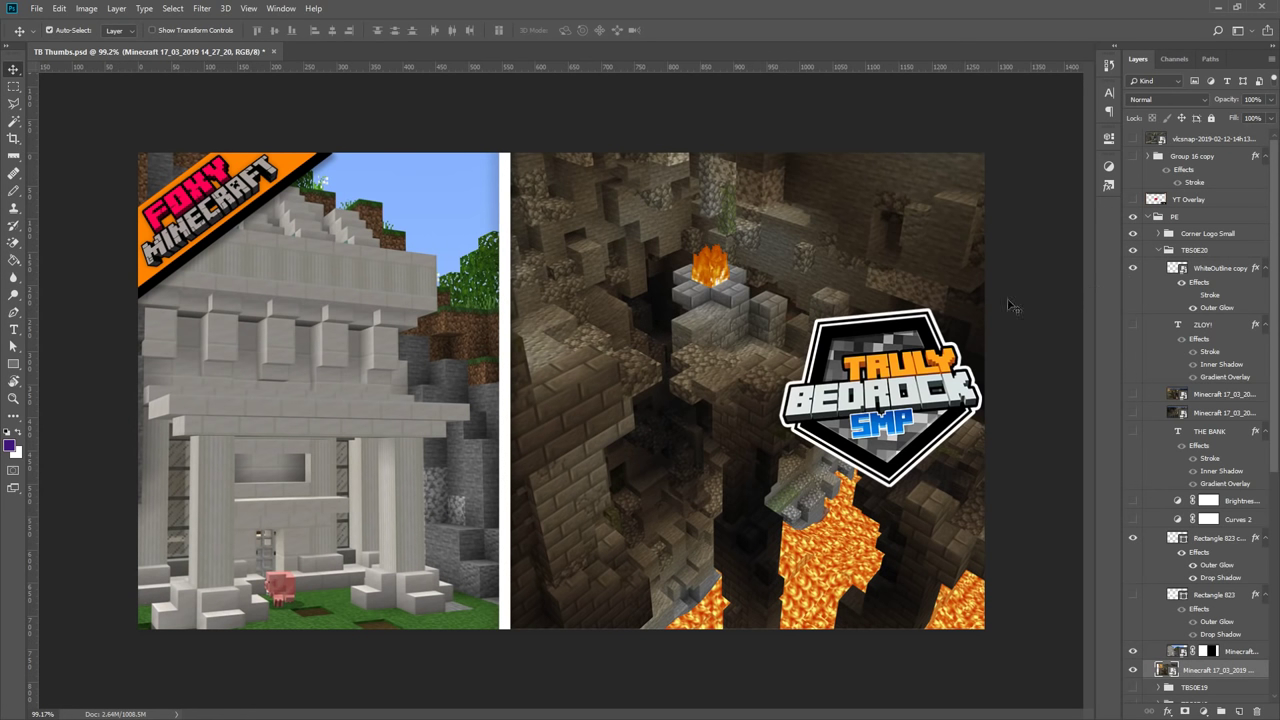
left_click_drag(902, 371, 889, 231)
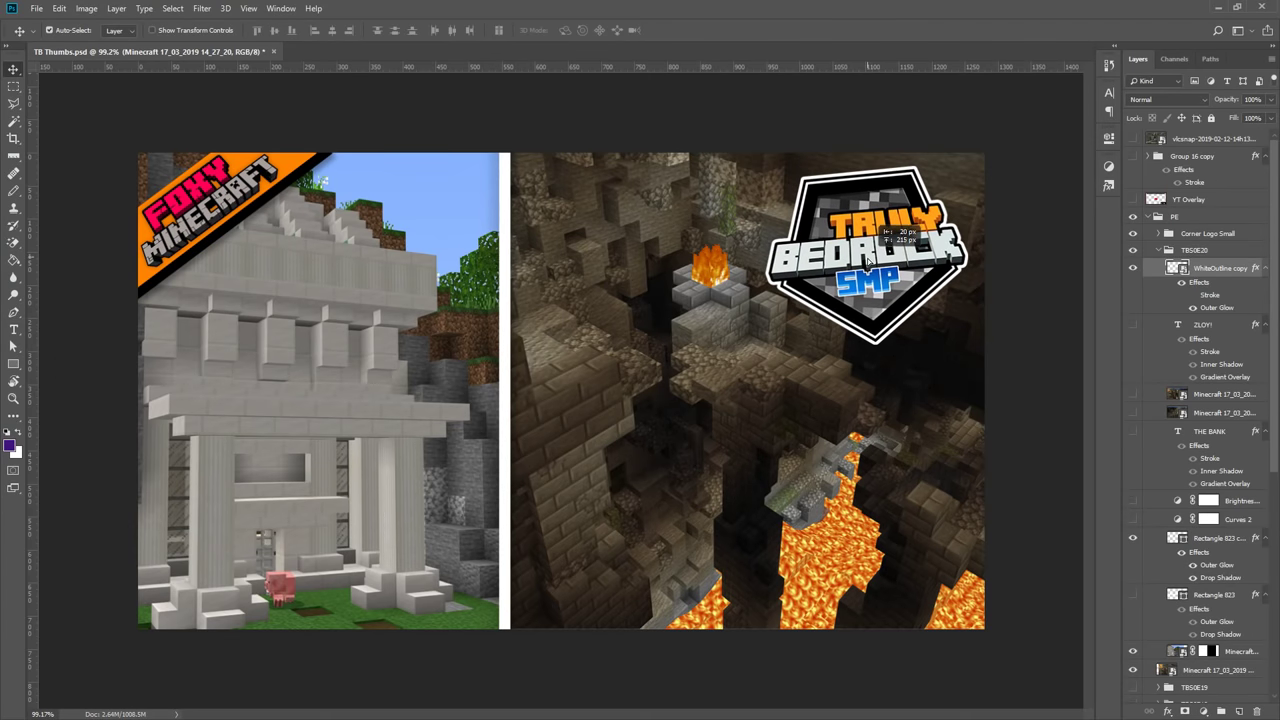
left_click(1133, 521)
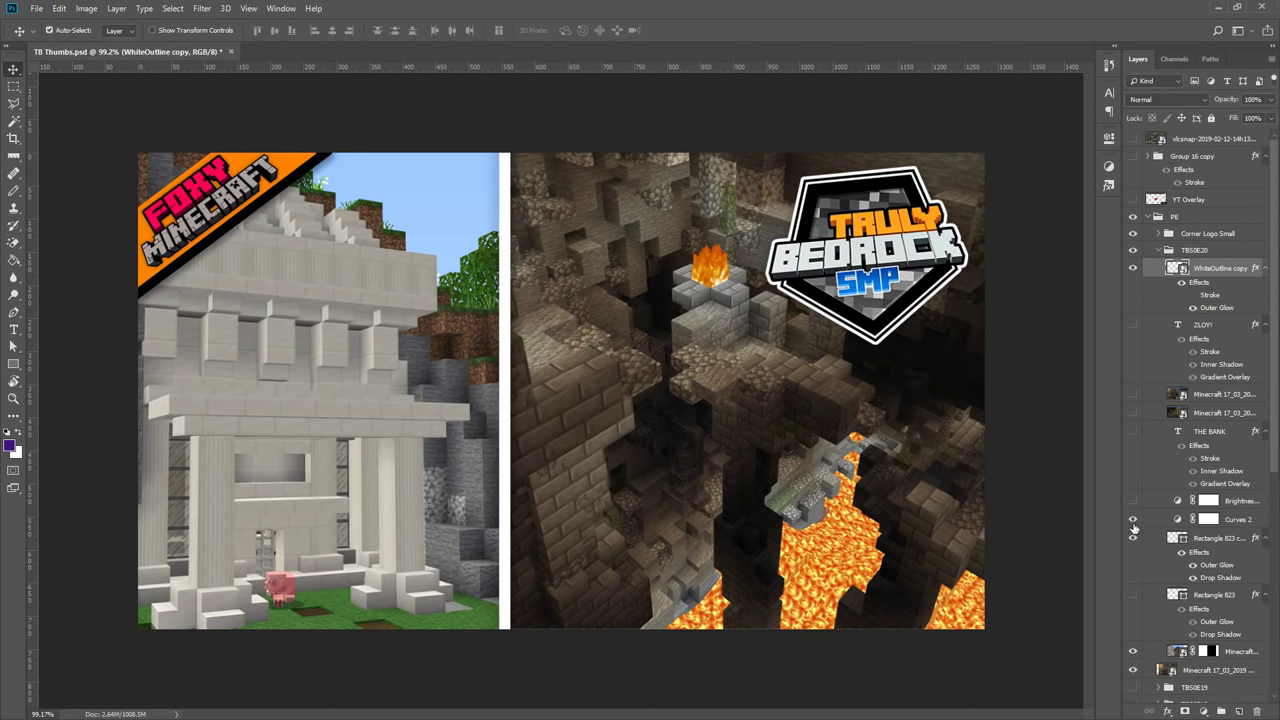
Toggle Curves 2 repeatedly to compare the temple screenshot with and without it
left_click(1133, 521)
left_click(1133, 521)
left_click(1133, 521)
left_click(1133, 521)
left_click(1133, 521)
left_click(1133, 521)
left_click(1133, 521)
left_click(1133, 521)
Compare the temple shot with and without Curves 2 and Brightness/Contrast, leaving brightening on
left_click(1133, 521)
left_click(1134, 522)
left_click(1133, 521)
left_click(1133, 521)
left_click(1133, 521)
left_click(1133, 521)
left_click(1133, 521)
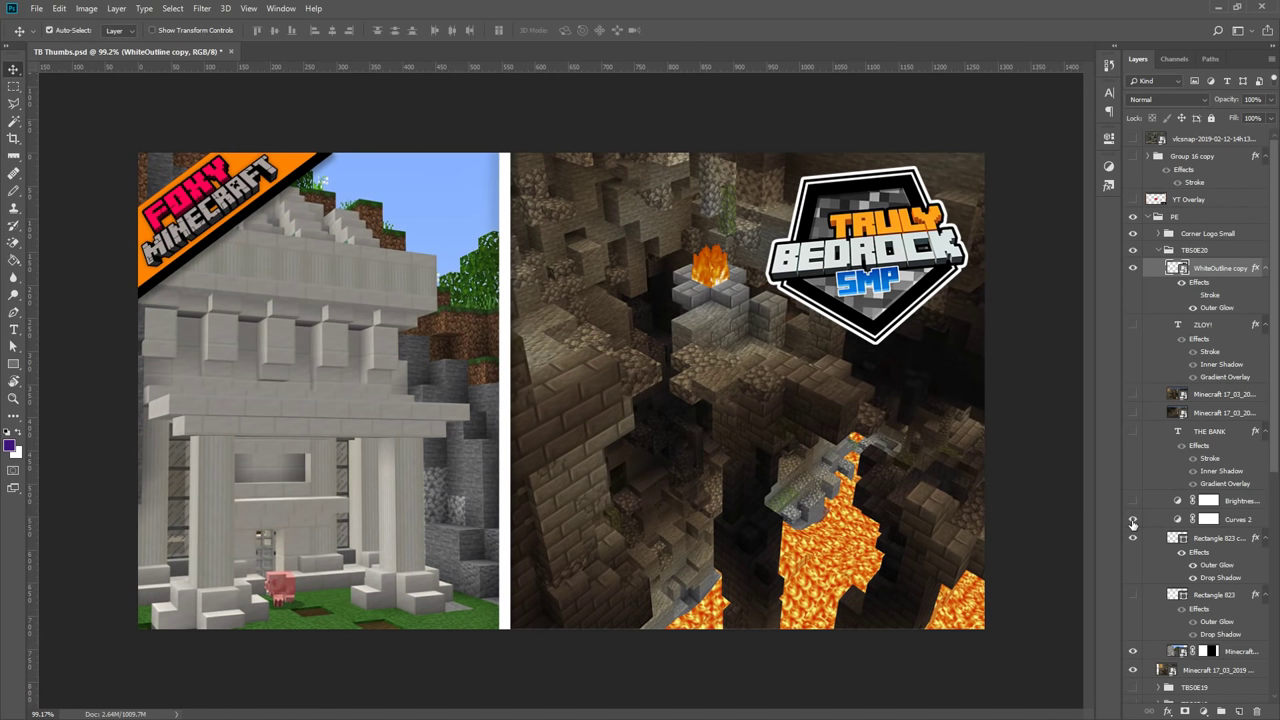
left_click(1133, 521)
left_click(1133, 521)
left_click(1134, 520)
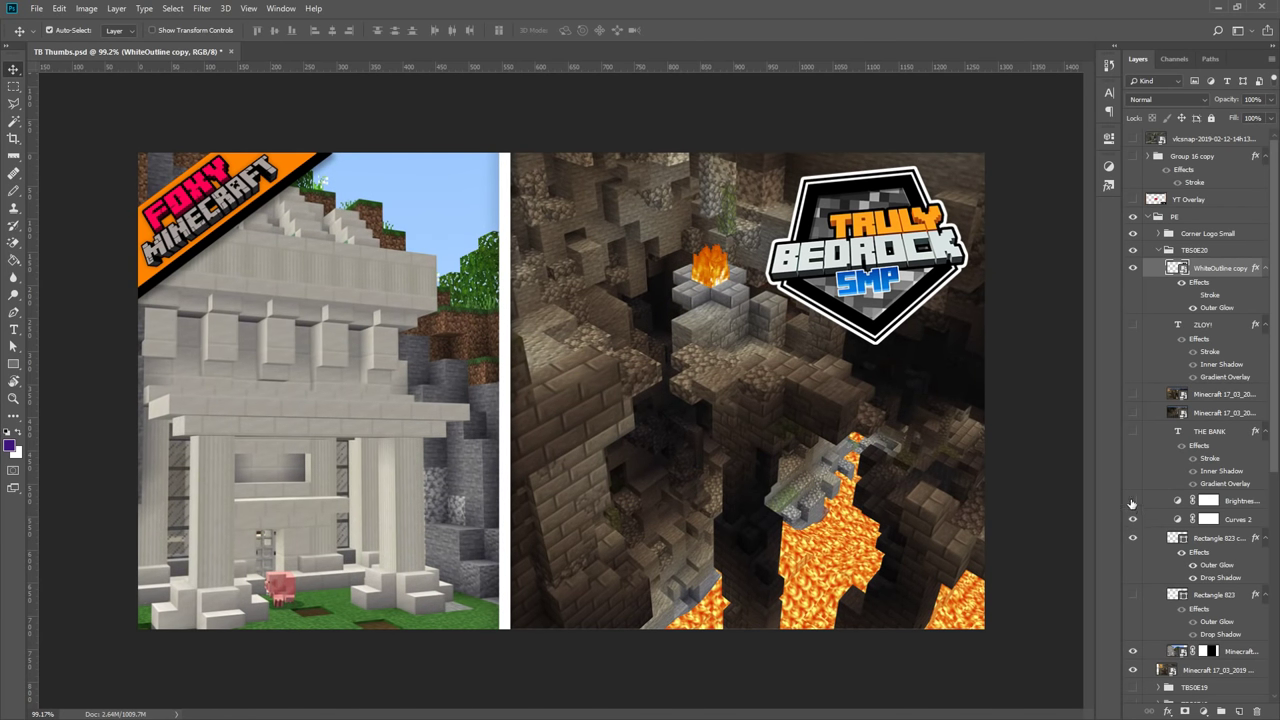
left_click(1133, 501)
left_click(1133, 501)
left_click(1133, 501)
left_click(1133, 501)
left_click(1133, 501)
Set Brightness/Contrast to brightness 39 and contrast 49, and reshape the Curves 2 tone curve
double_click(1177, 501)
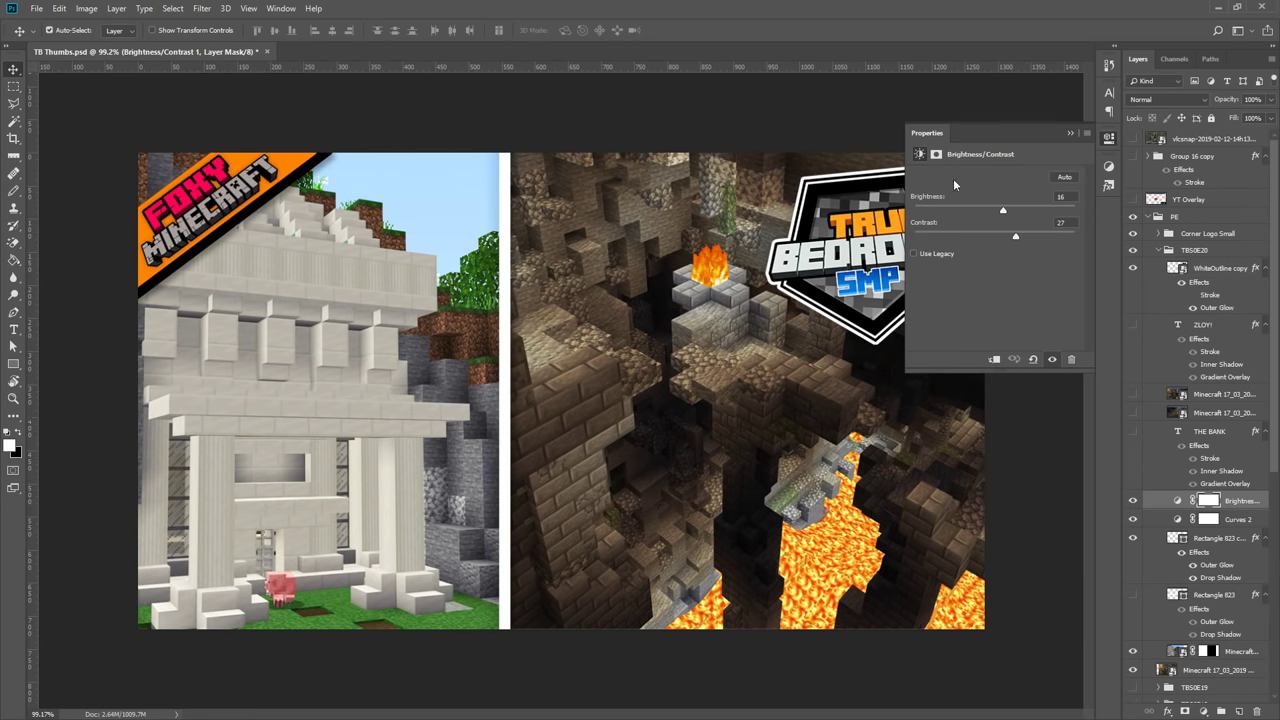
mouse_move(1006, 210)
left_mouse_down()
mouse_move(1021, 207)
mouse_move(1040, 240)
mouse_move(1016, 215)
left_mouse_up()
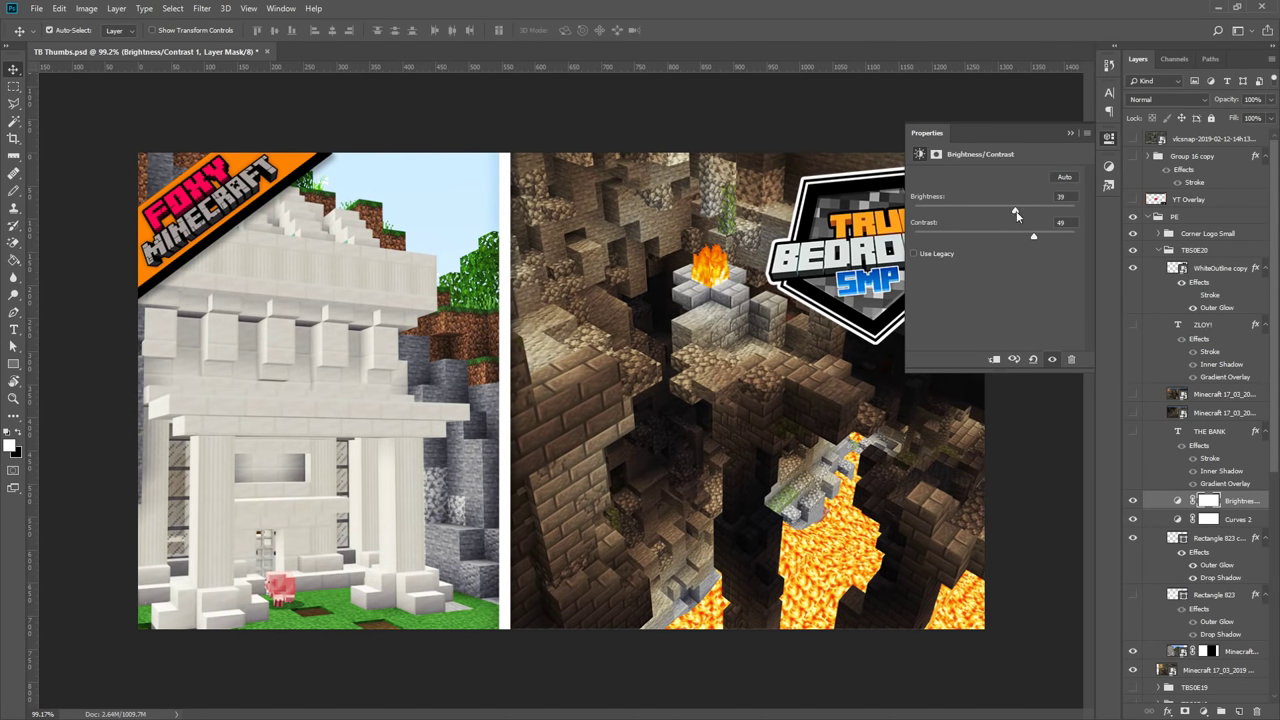
left_click(1069, 136)
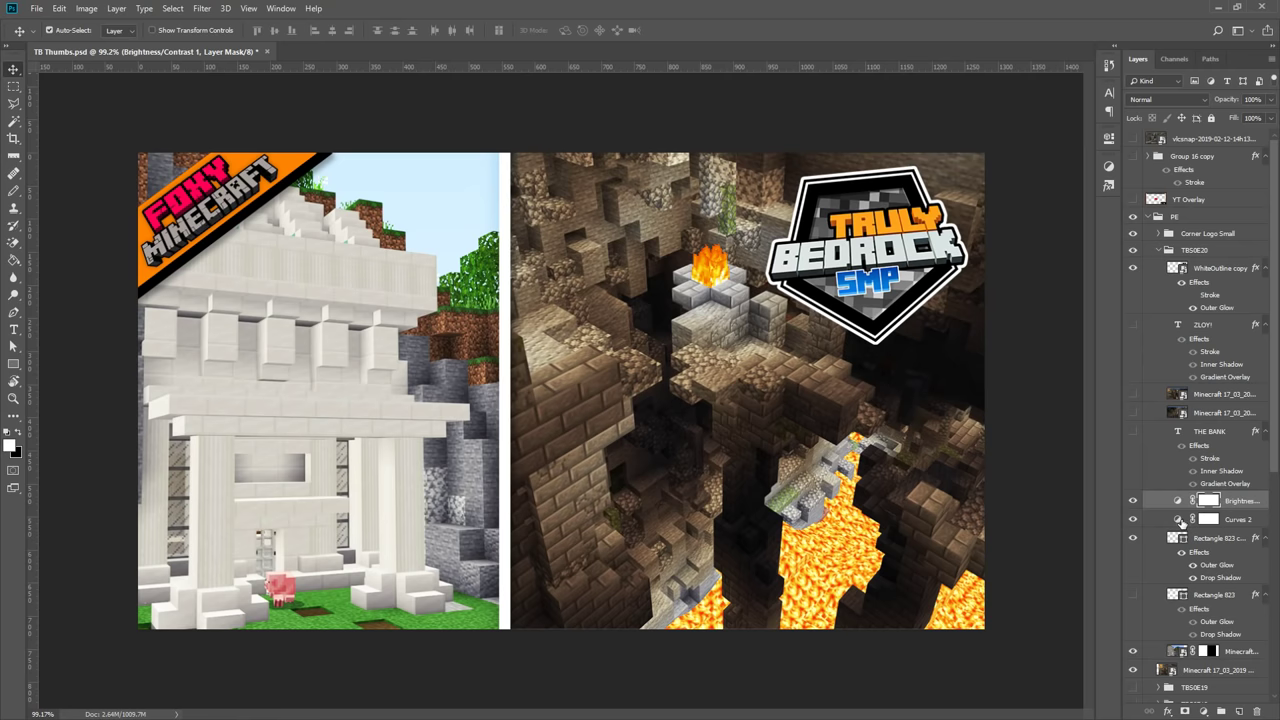
double_click(1179, 519)
left_click_drag(1020, 231, 1033, 248)
mouse_move(977, 297)
left_mouse_down()
mouse_move(971, 282)
mouse_move(976, 295)
left_mouse_up()
left_click_drag(1033, 249, 1032, 247)
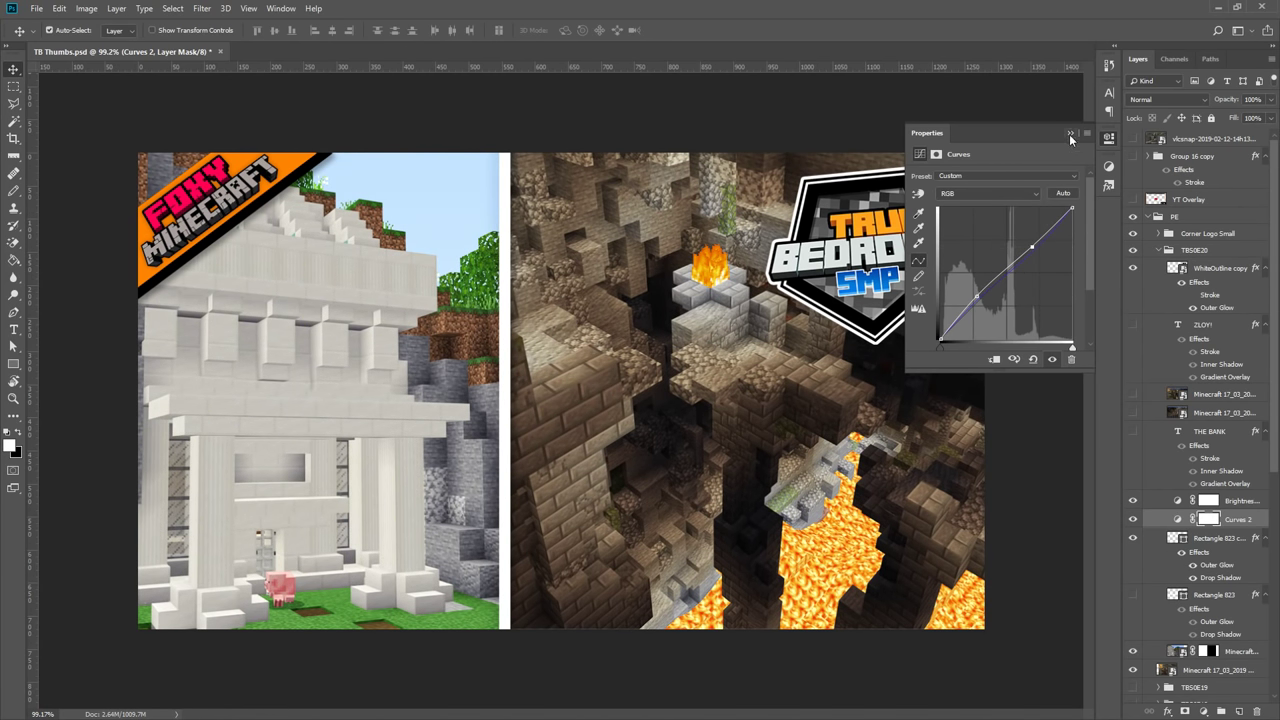
left_click(1069, 134)
left_click(345, 335)
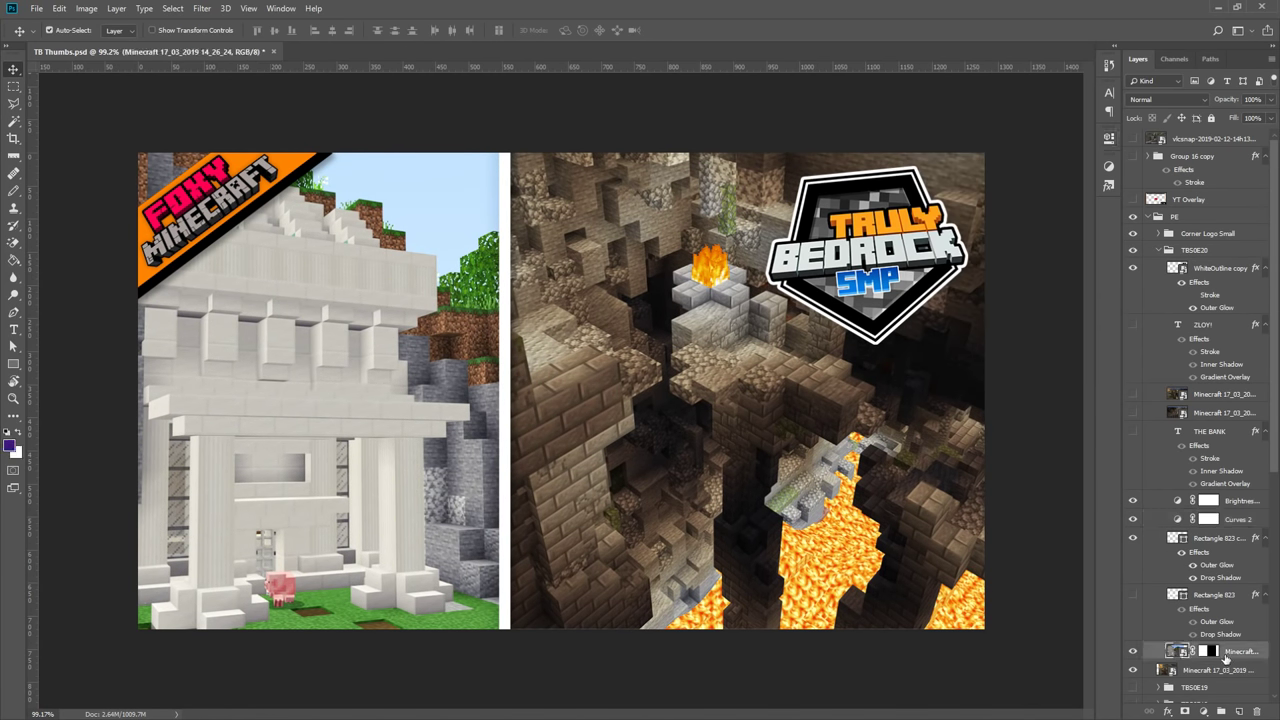
Add a Curves adjustment clipped to the lava cave shot, then nudge the logo up about 10 px
left_click(1205, 711)
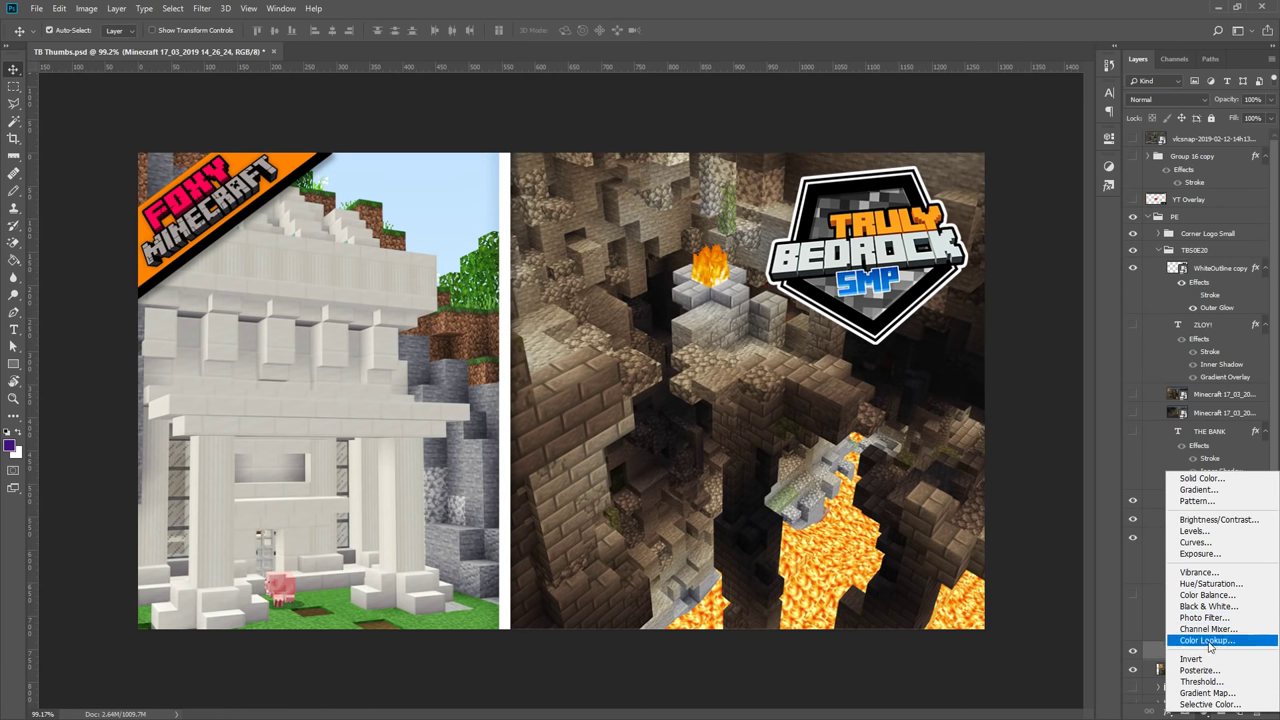
left_click(1207, 548)
left_click_drag(986, 295, 985, 300)
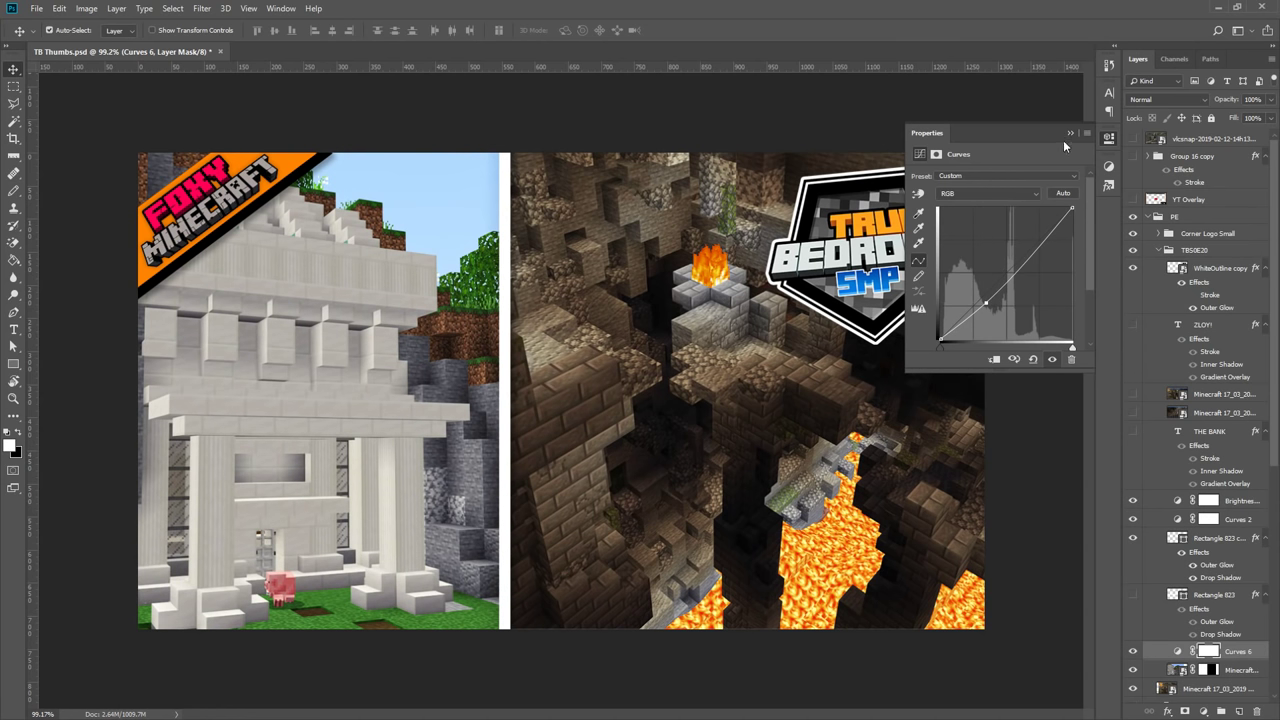
left_click(1070, 133)
left_click(1228, 660, "alt")
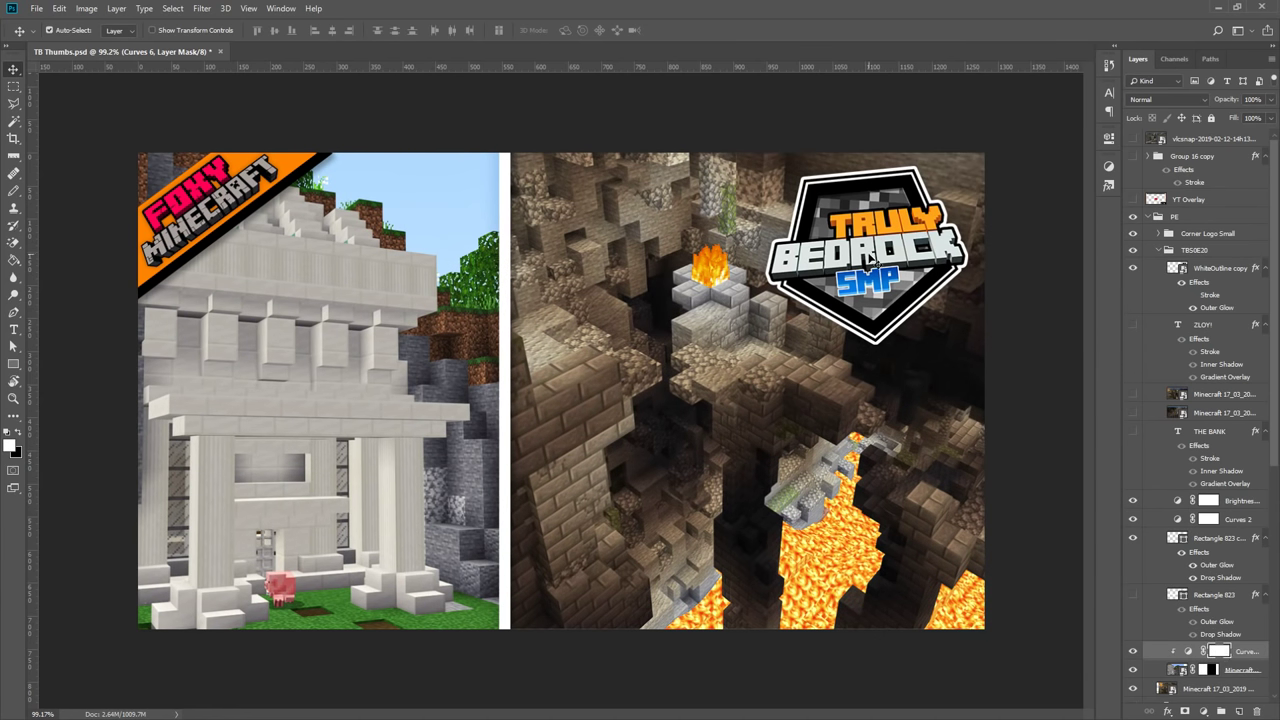
left_click_drag(870, 258, 870, 247)
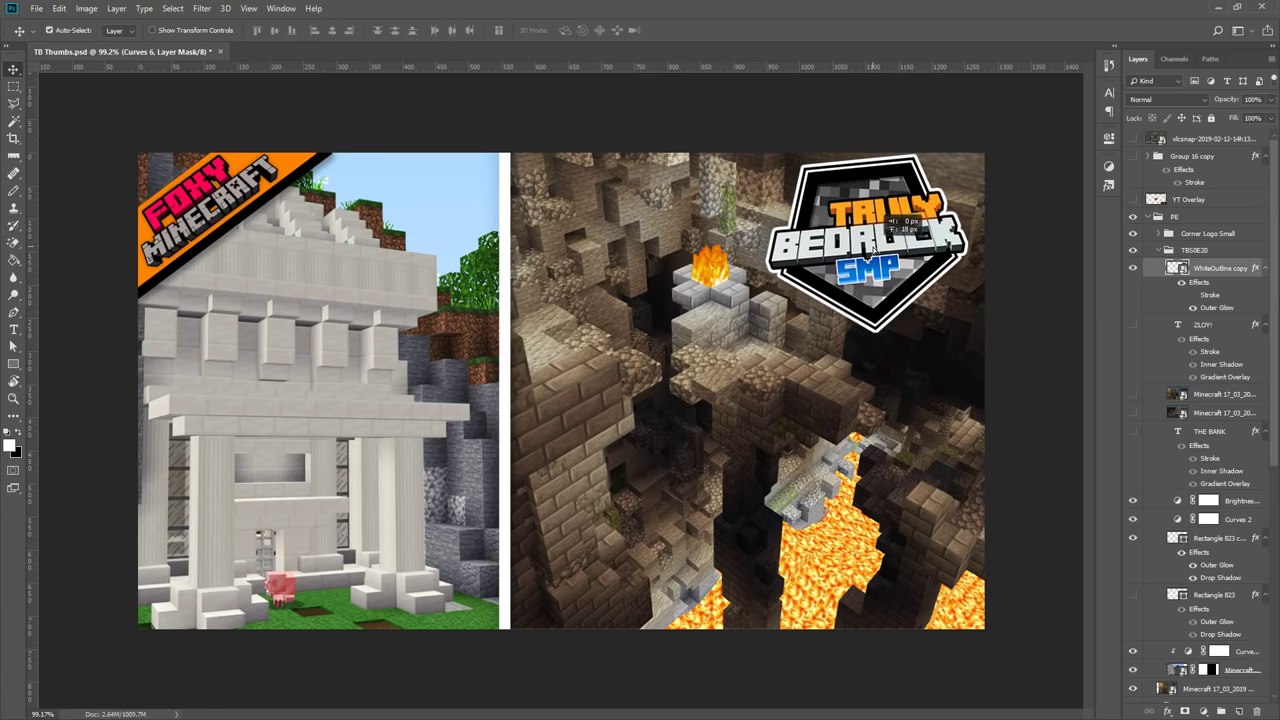
Show THE BANK title along the bottom, then try positioning ZLOY! before deleting its layer
left_click(1135, 432)
left_click_drag(415, 562, 380, 548)
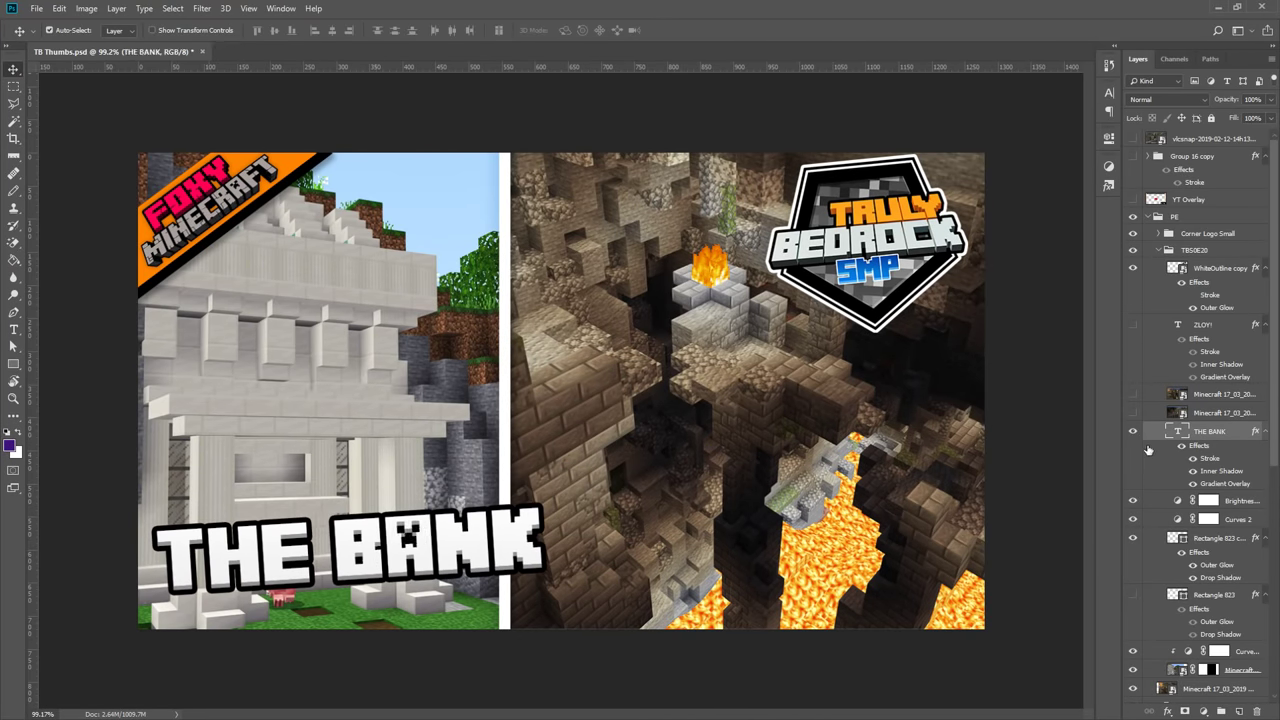
left_click(1135, 326)
left_click_drag(612, 432, 736, 466)
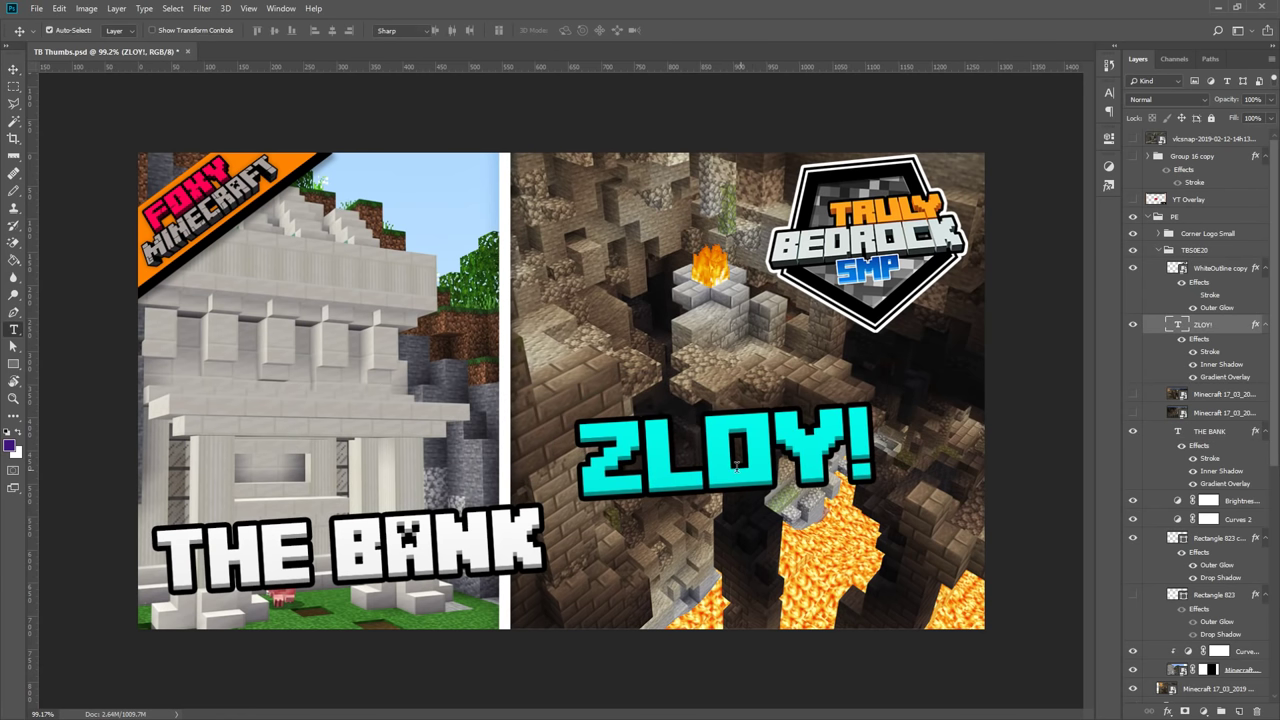
double_click(736, 466)
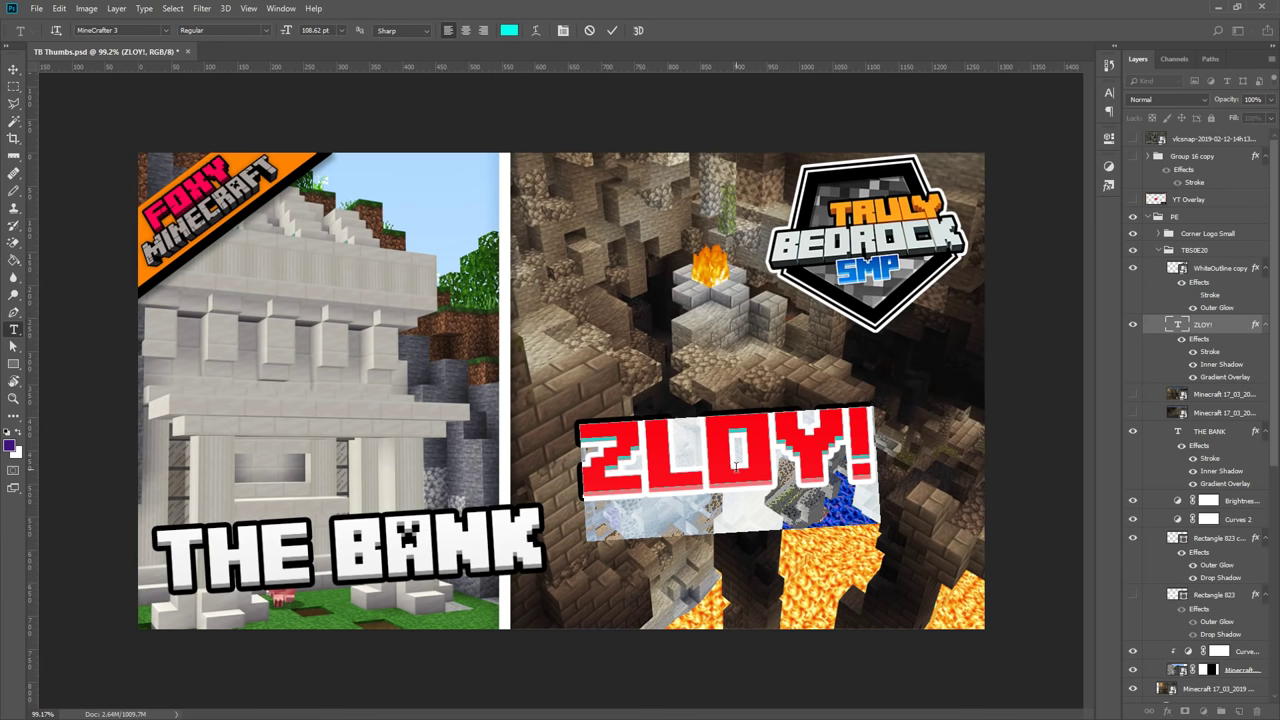
left_click(13, 69)
left_click_drag(712, 448, 745, 565)
left_click_drag(825, 556, 821, 492)
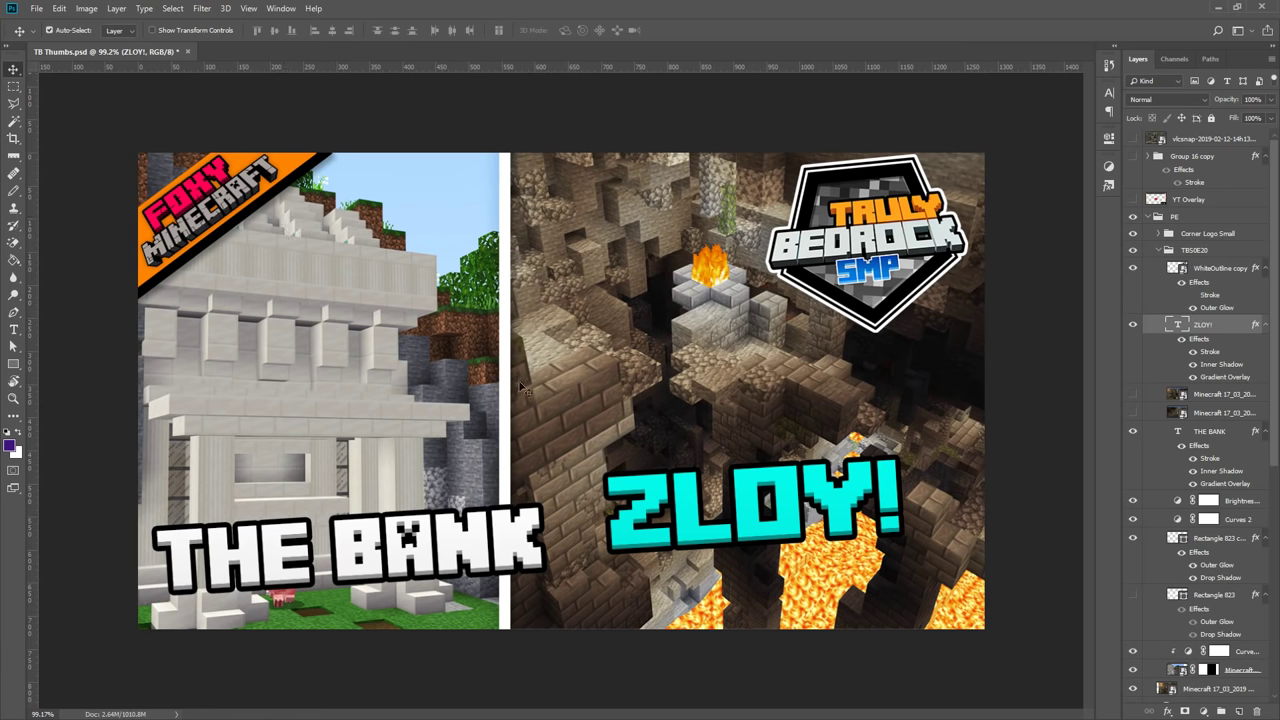
key("Delete")
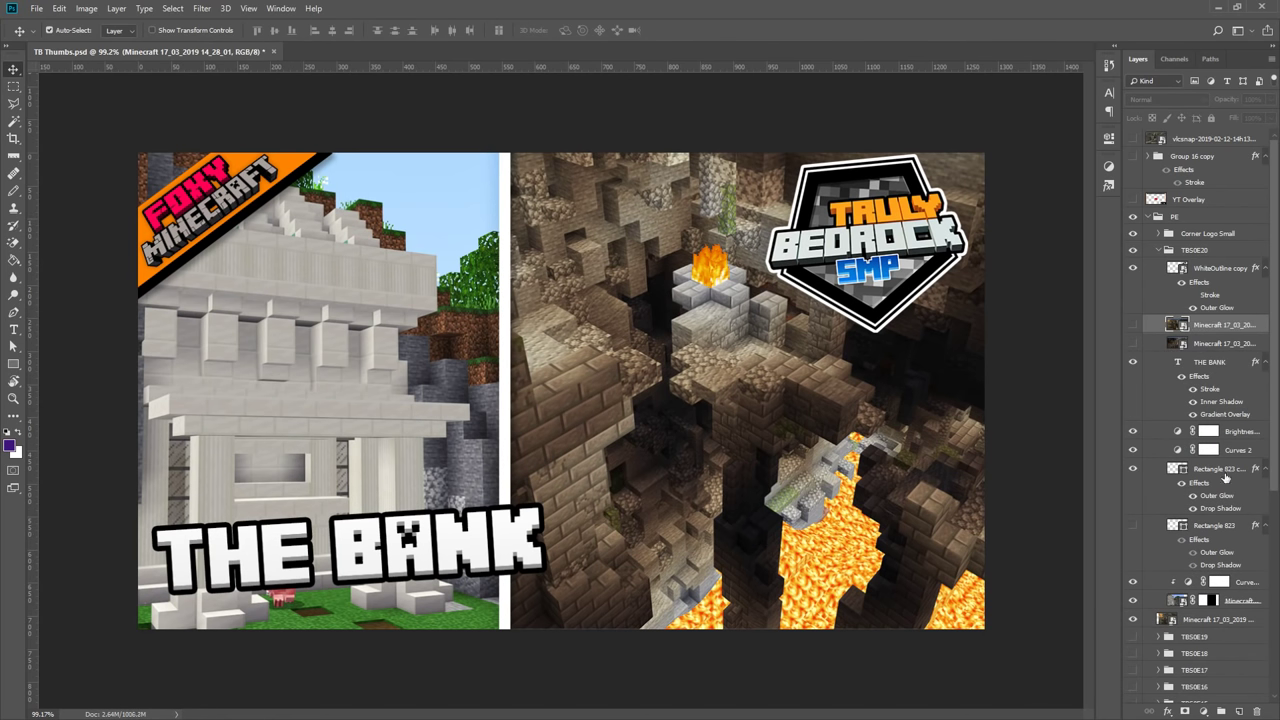
Add a new layer above Rectangle 823 copy 2 and set colours to #fff000 and #ff6600
left_click(1229, 470)
key("ctrl+shift+alt+n")
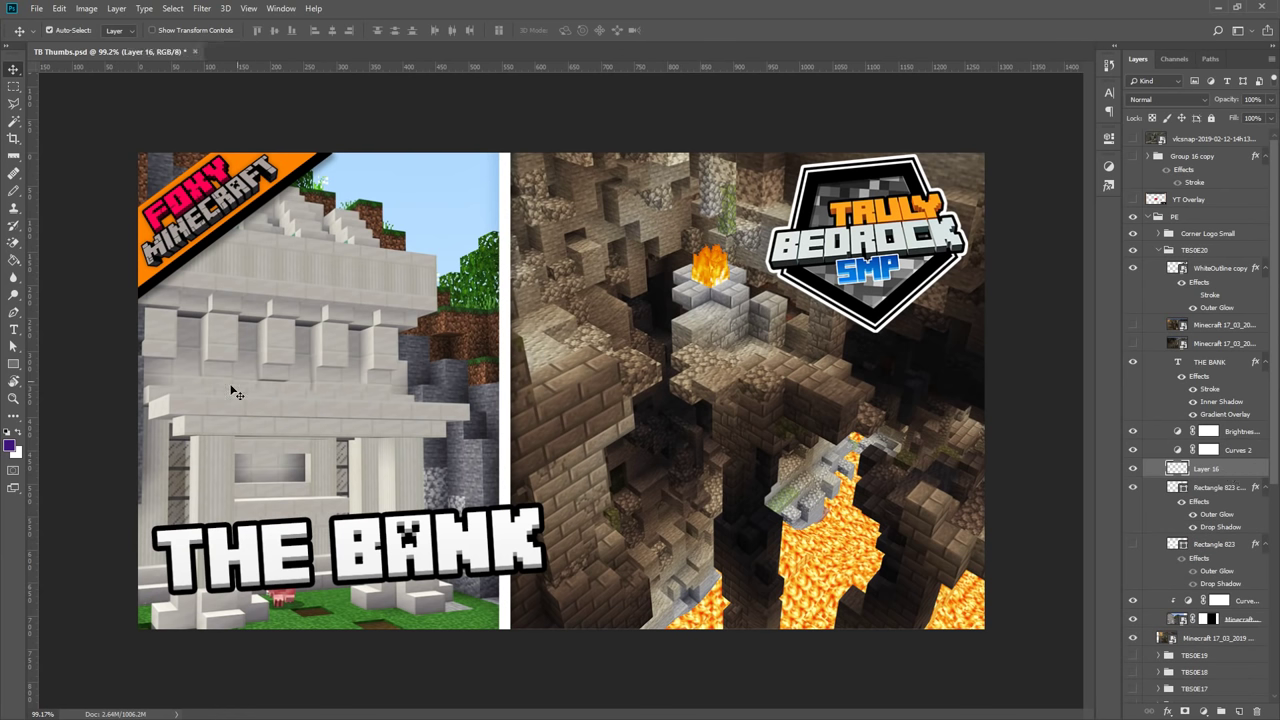
left_click(8, 446)
type("fff000")
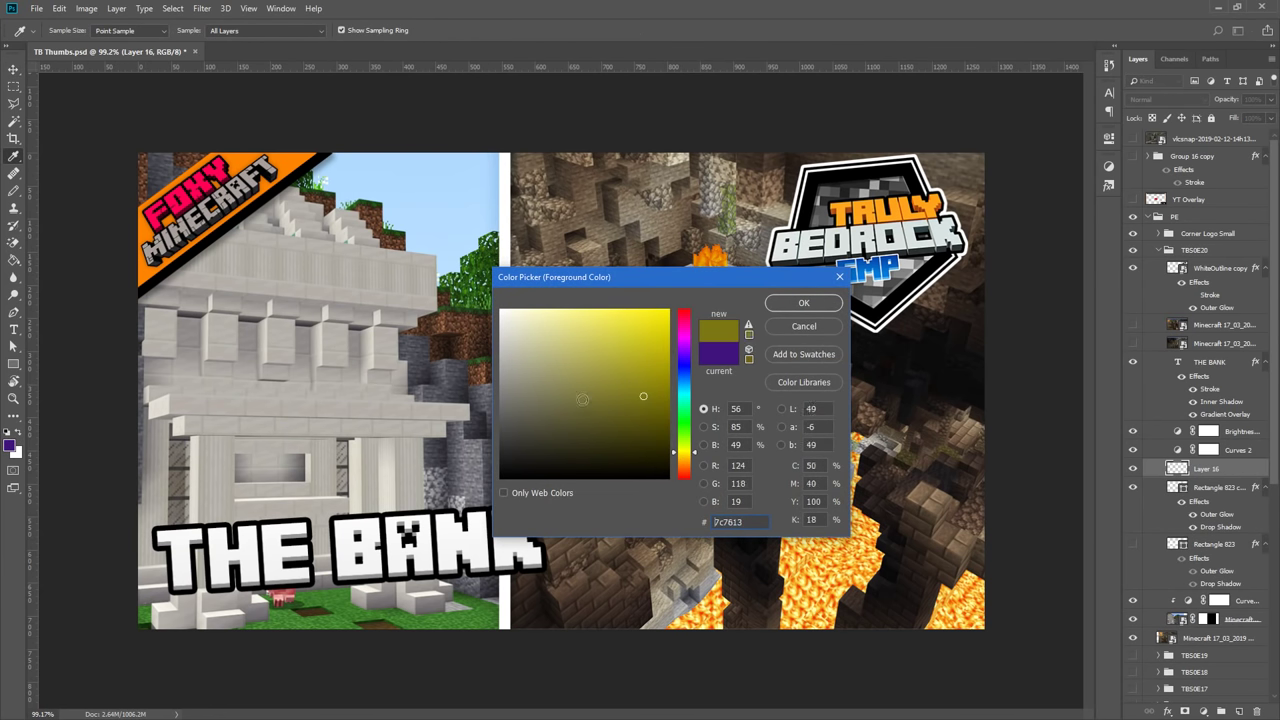
left_click(800, 304)
left_click(19, 433)
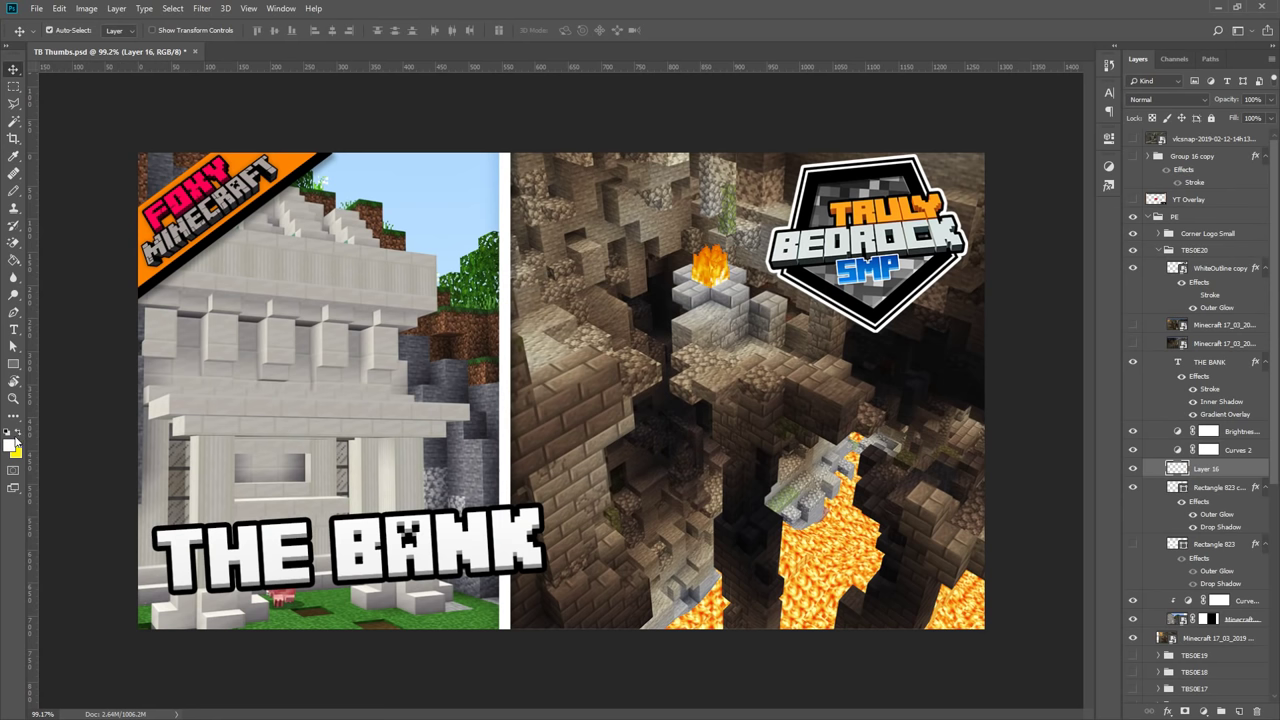
left_click(12, 443)
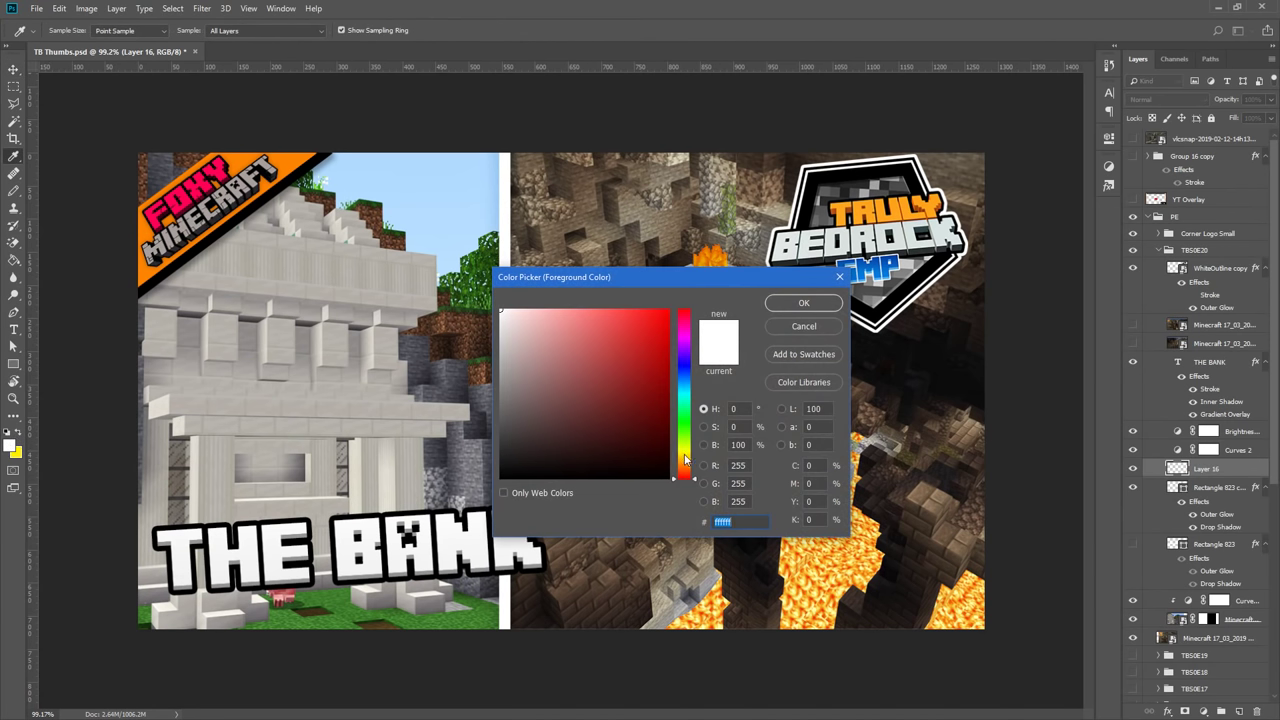
type("ff6600")
left_click(800, 303)
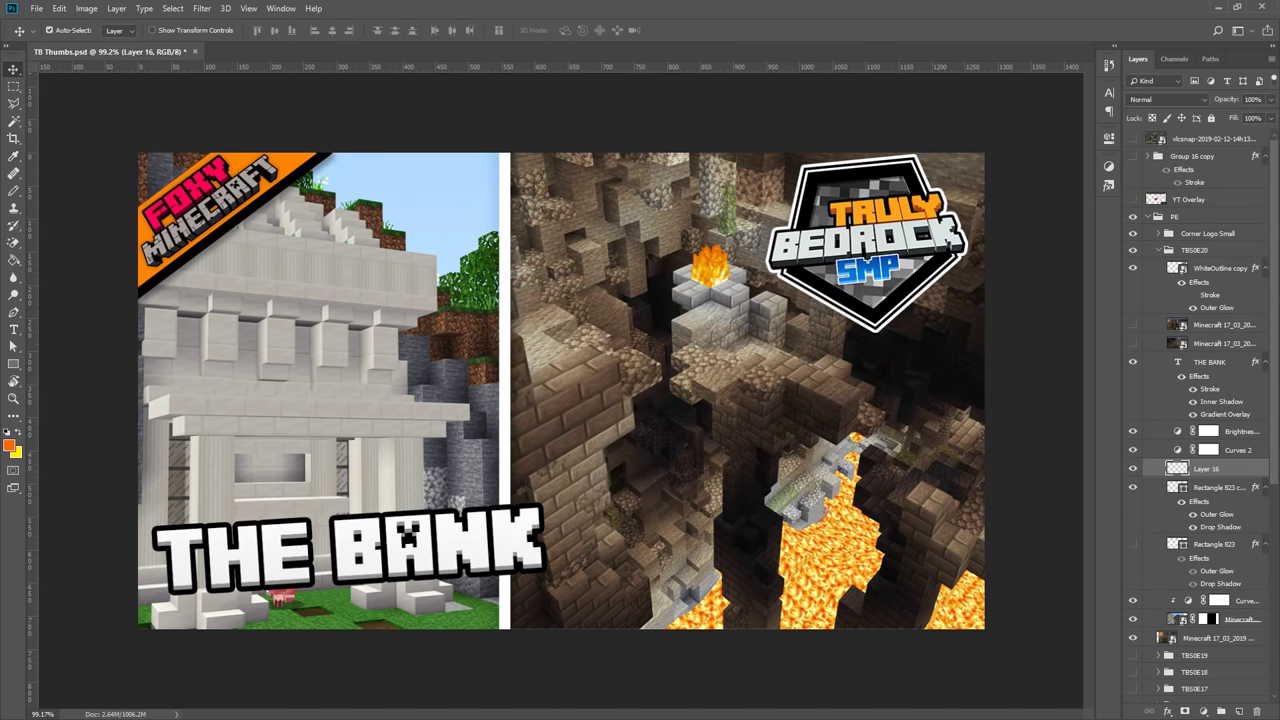
Drag a vertical orange-to-yellow gradient across the new layer with the Gradient Tool
left_click(13, 363)
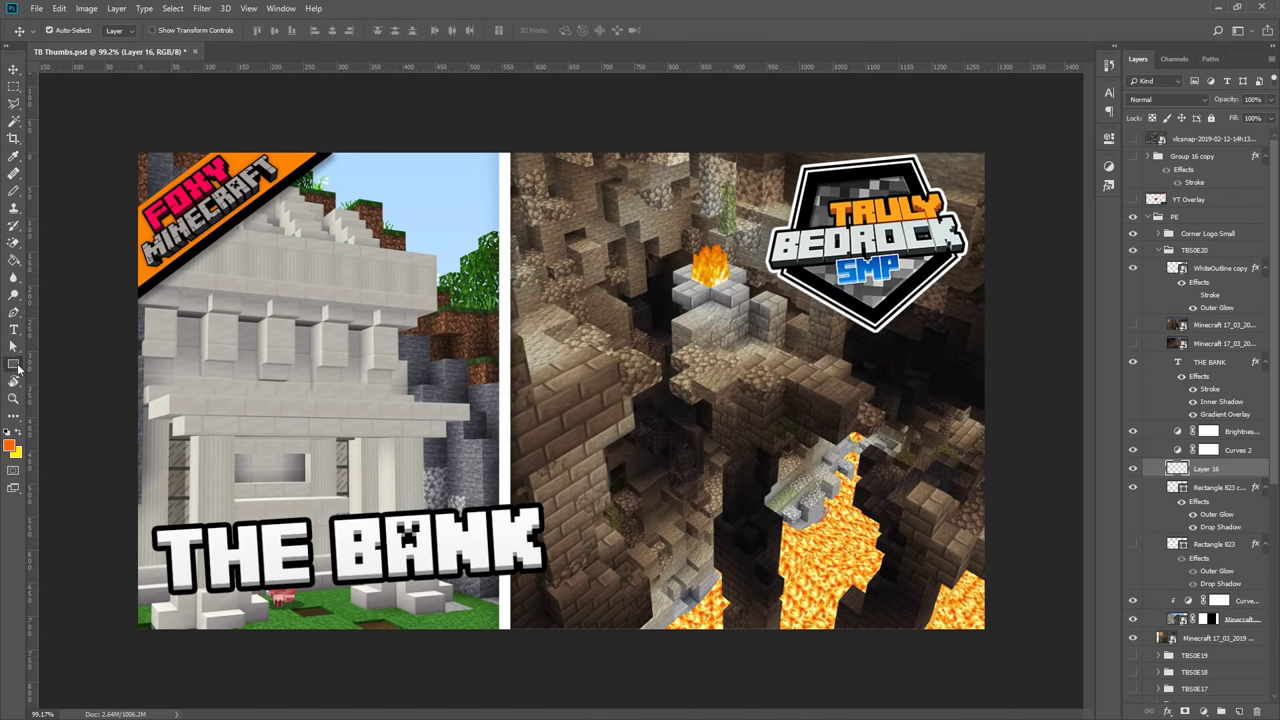
left_click(13, 260)
left_click(84, 261)
left_click_drag(577, 197, 567, 565)
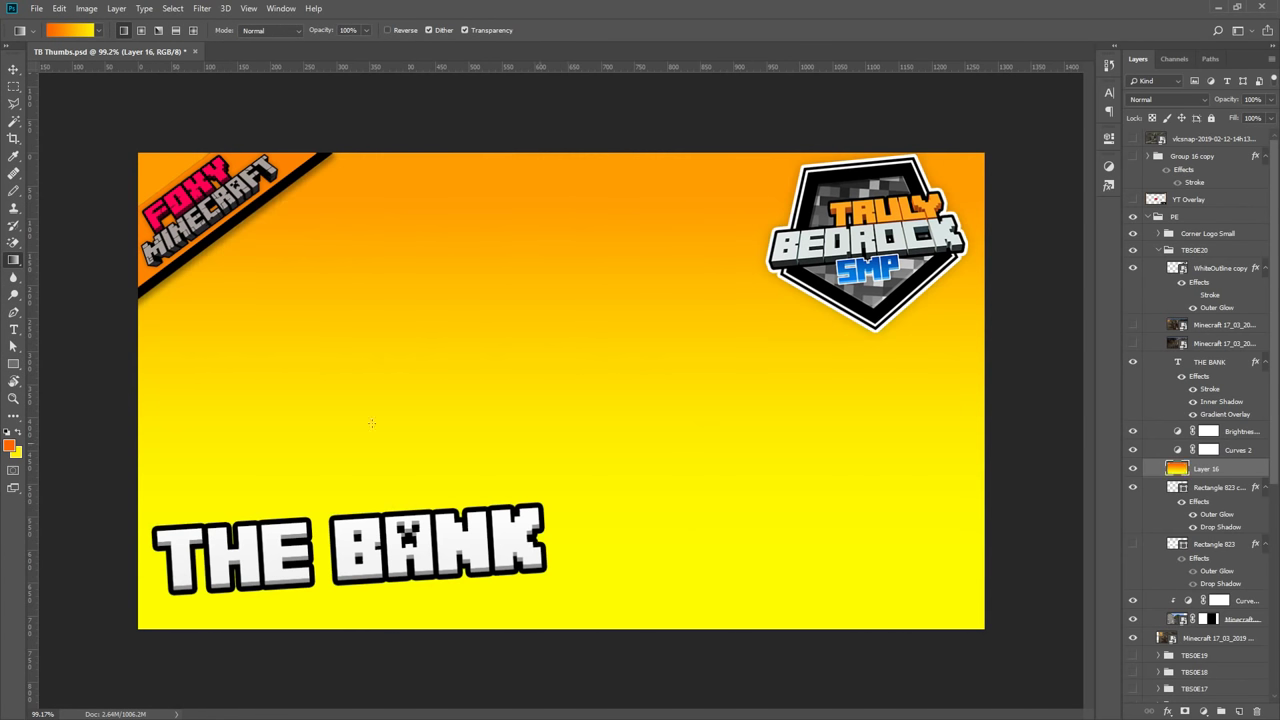
Set Layer 16 to Overlay at about 13% opacity and make the foreground colour black
left_click(13, 68)
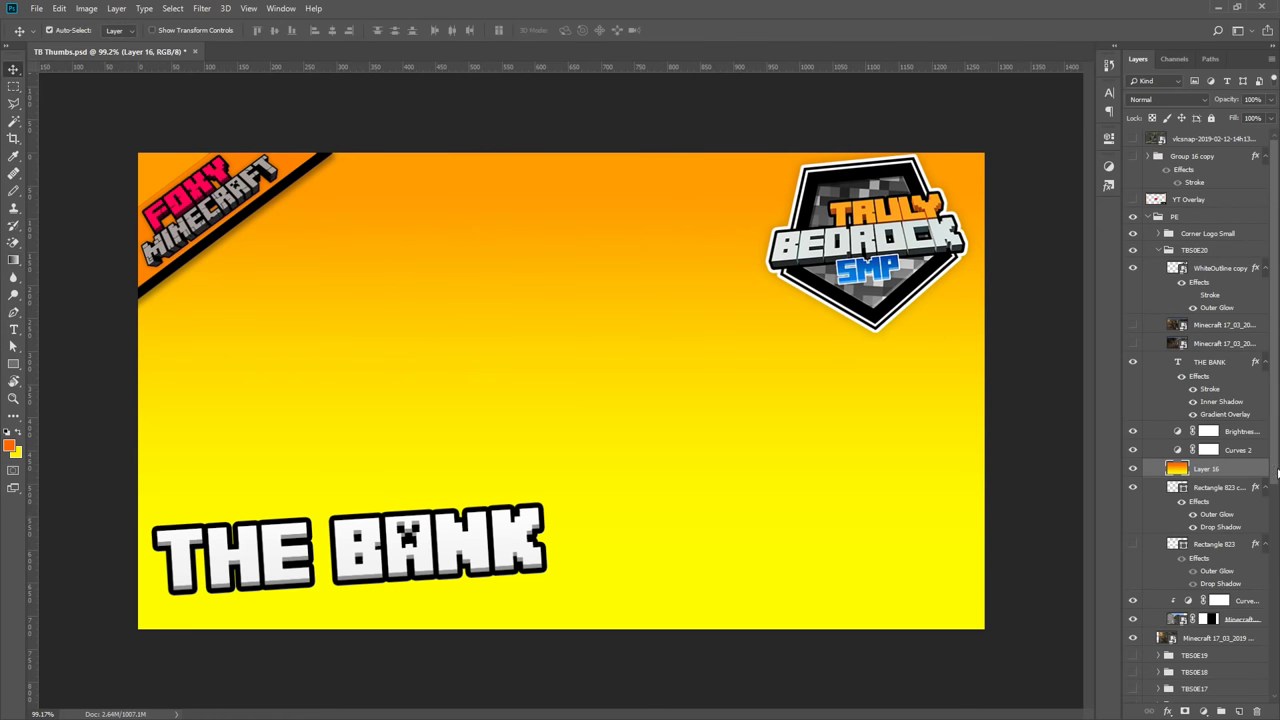
left_click(1168, 100)
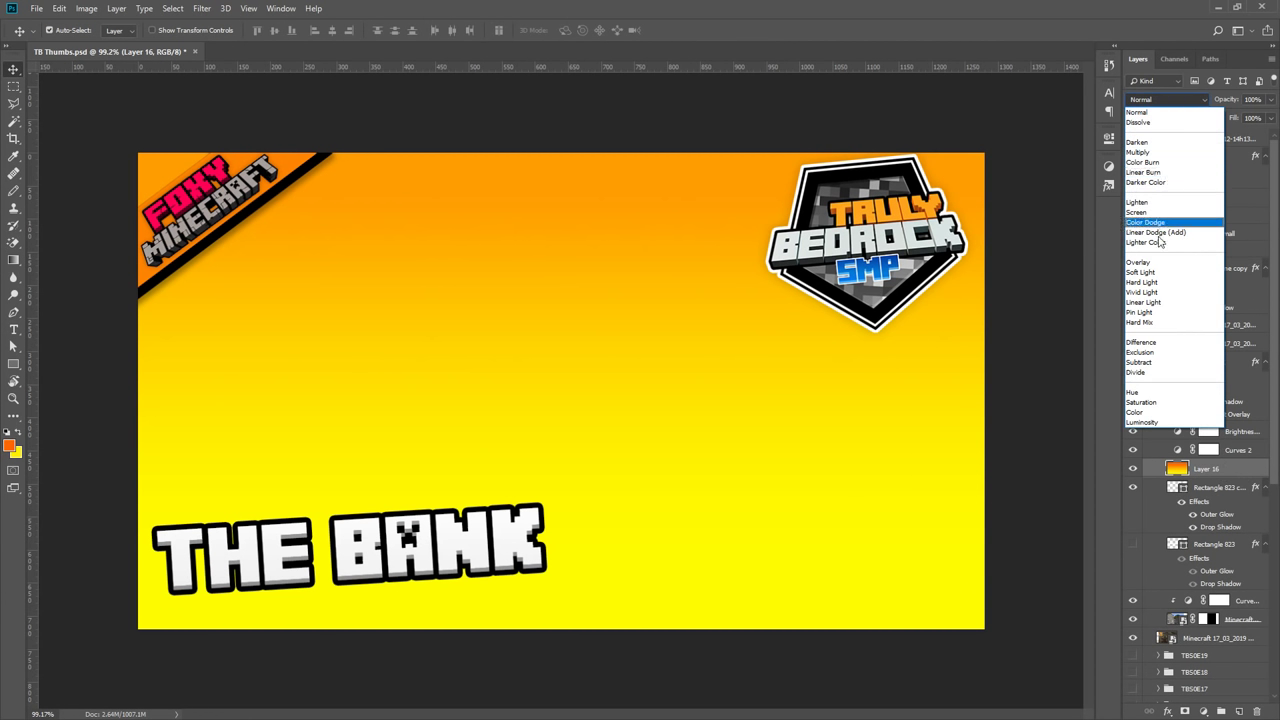
left_click(1164, 264)
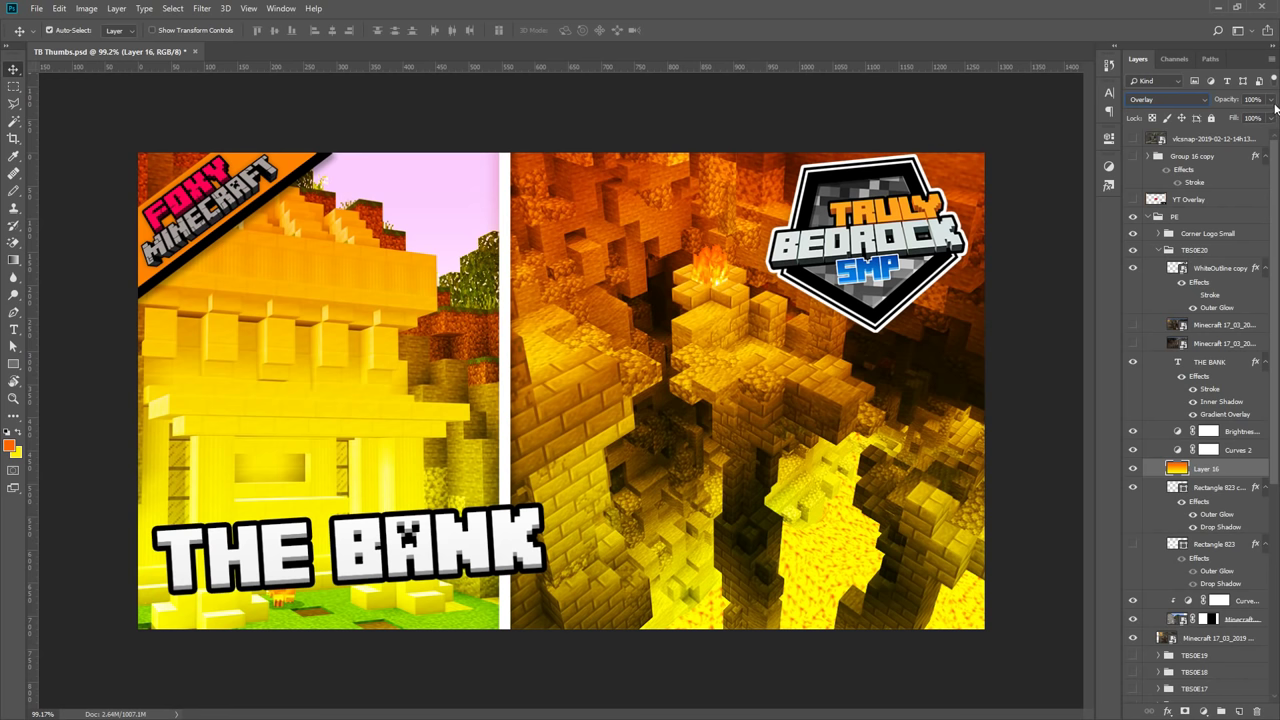
left_click_drag(1271, 100, 1217, 112)
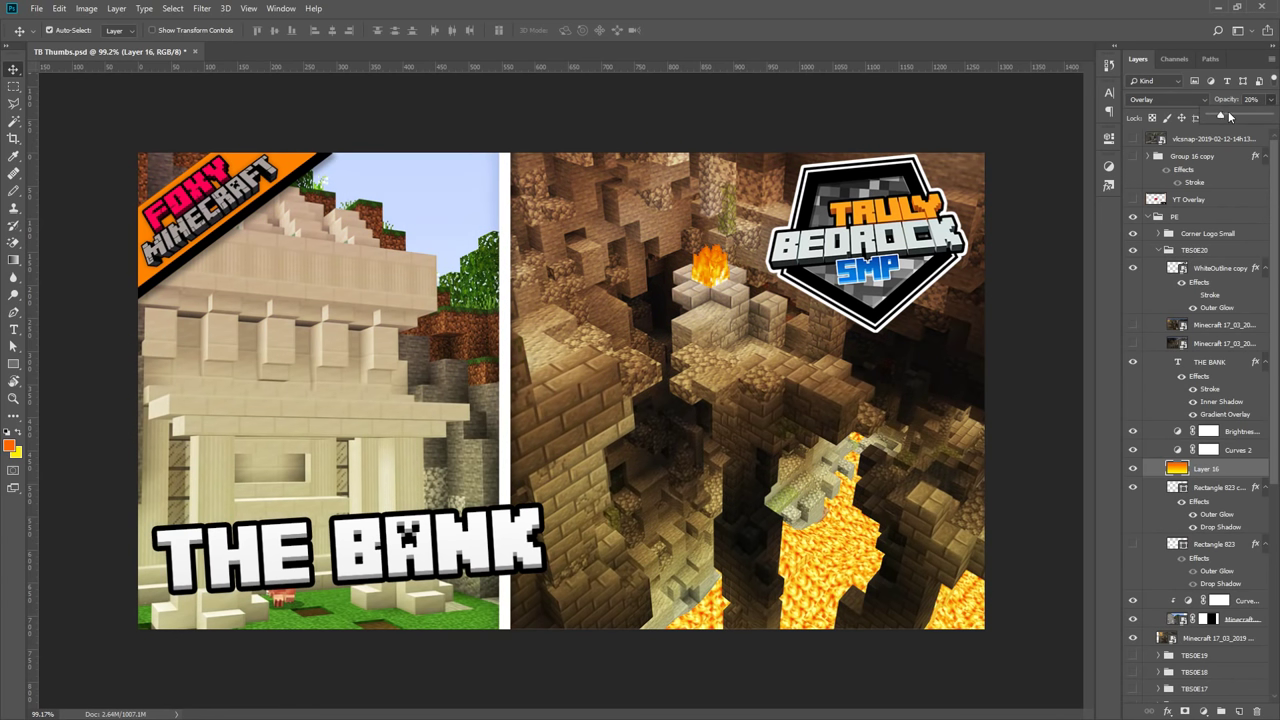
left_click_drag(1222, 113, 1218, 117)
left_click(11, 447)
left_click_drag(519, 427, 501, 477)
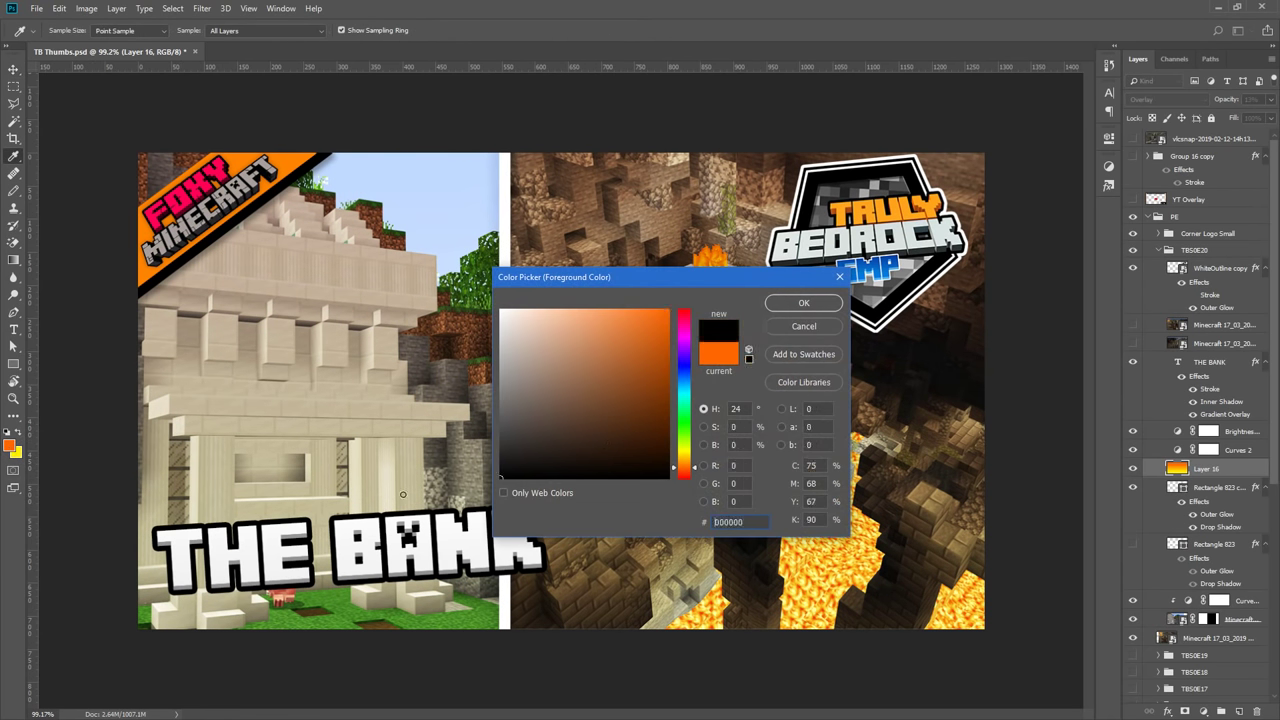
Set the foreground colour to white and raise Layer 16's opacity to 100%
left_click(803, 302)
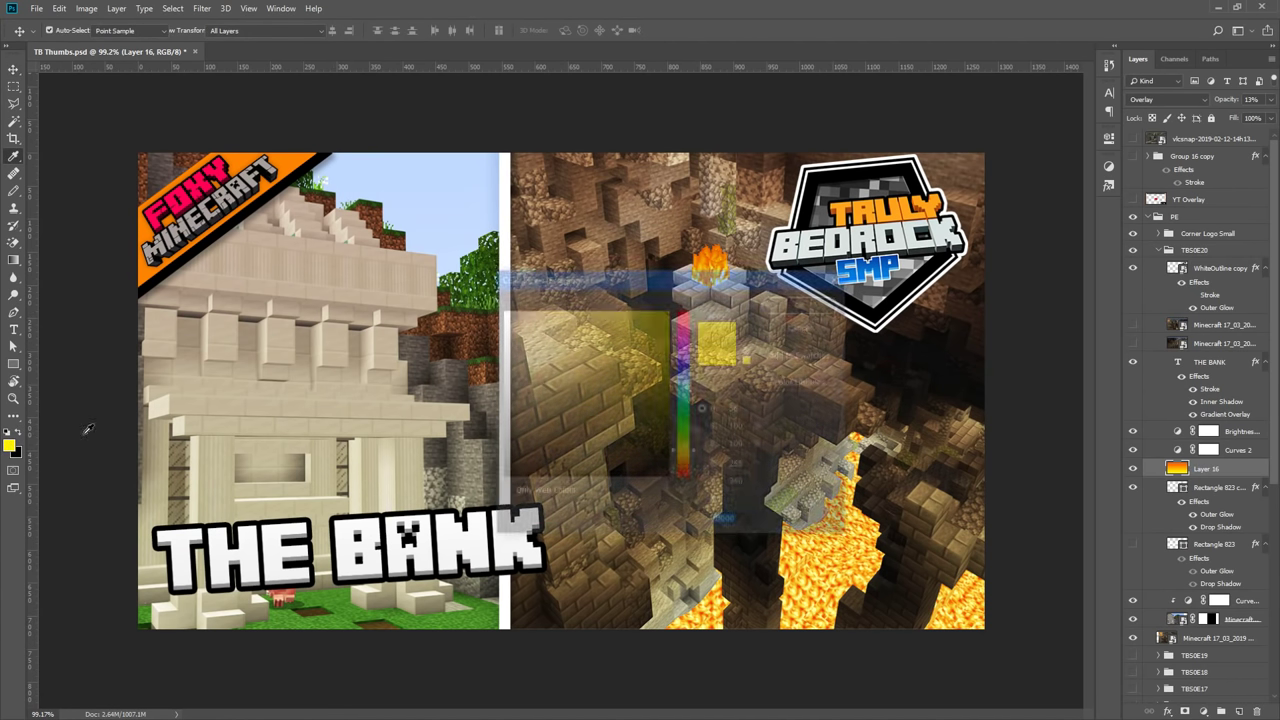
left_click_drag(683, 438, 499, 308)
left_click(802, 302)
left_click(803, 302)
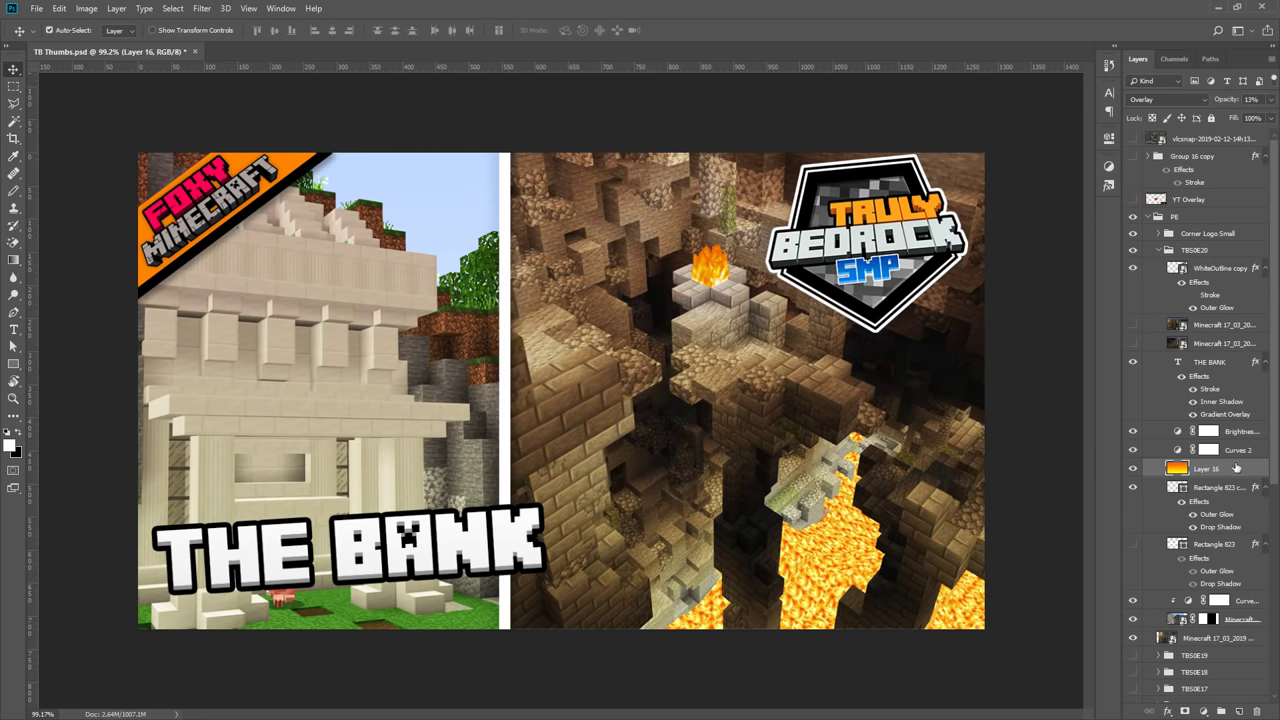
left_click(1271, 100)
left_click_drag(1250, 116, 1276, 116)
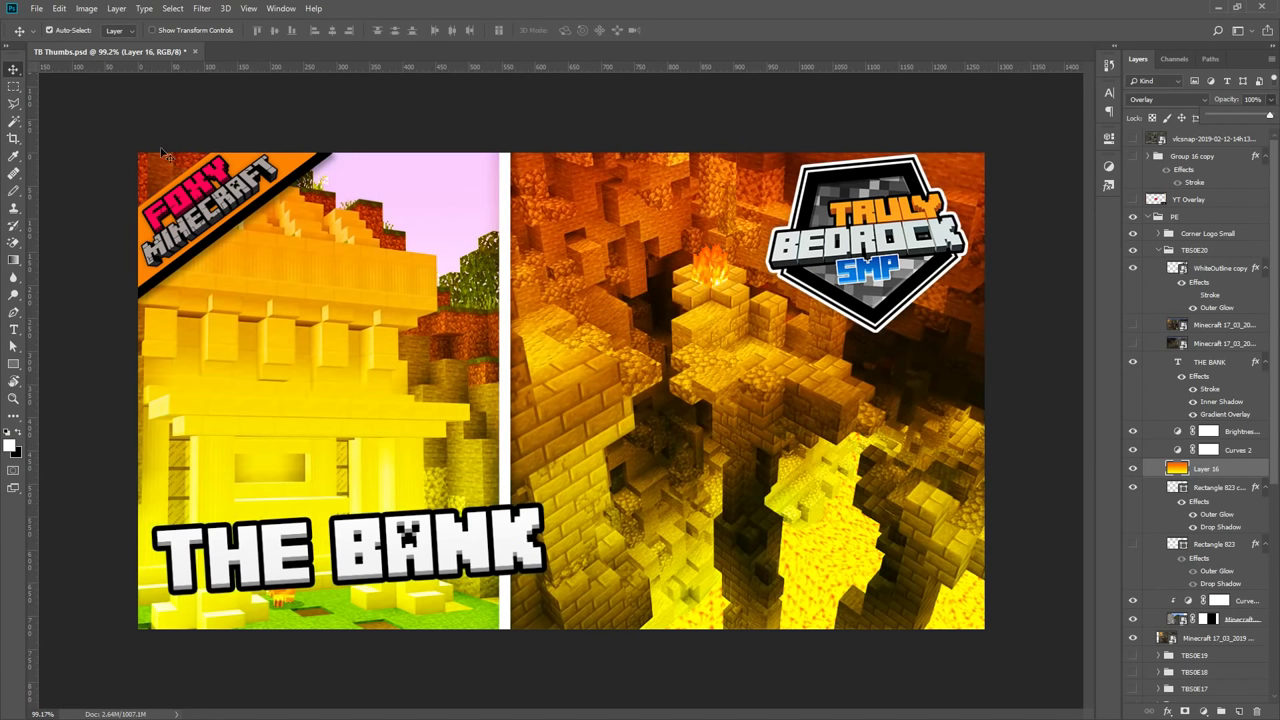
Draw a white gradient upward across the canvas and lower Layer 16's opacity to about 70%
left_click(12, 261)
mouse_move(546, 156)
left_mouse_down()
mouse_move(538, 255)
mouse_move(560, 155)
mouse_move(556, 166)
left_mouse_up()
left_click(13, 69)
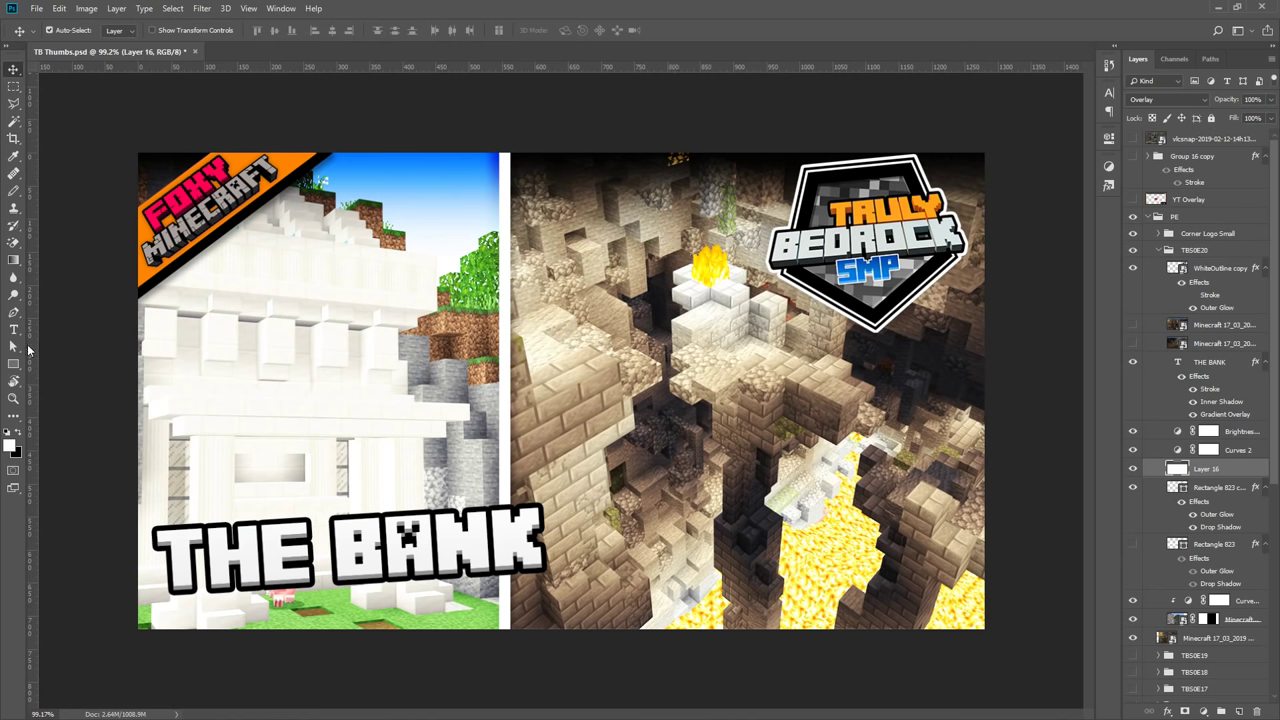
left_click(12, 261)
mouse_move(584, 360)
left_mouse_down()
mouse_move(585, 220)
mouse_move(609, 160)
left_mouse_up()
left_click(13, 69)
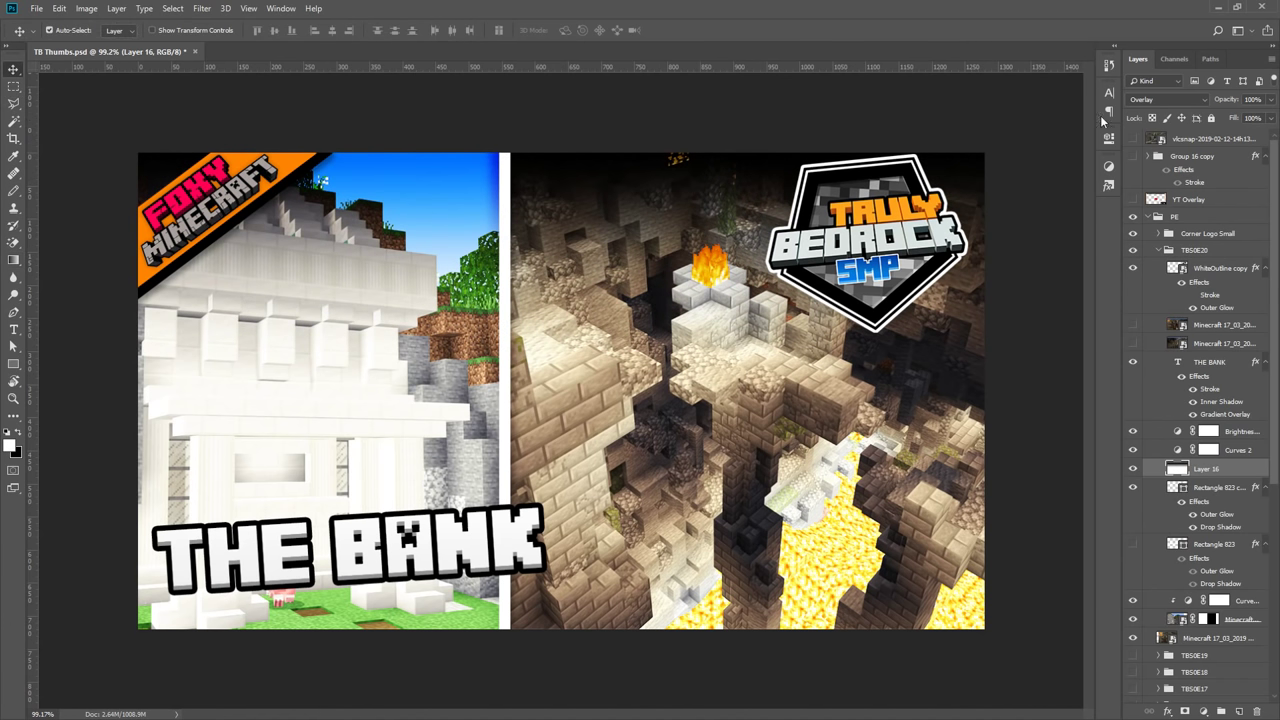
left_click(1270, 99)
left_click_drag(1256, 118, 1247, 118)
Compare blend modes like Color Dodge and Vivid Light on Layer 16, returning to Overlay
left_click(1168, 99)
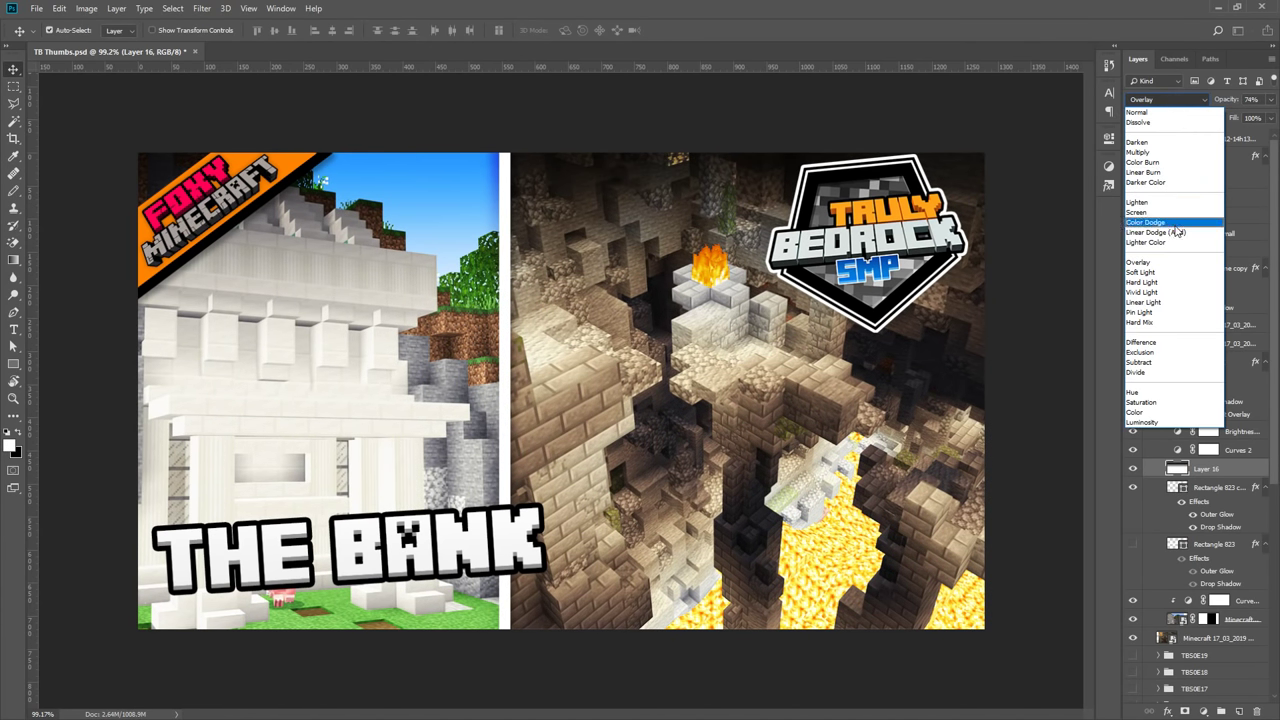
left_click(1175, 222)
left_click(1166, 100)
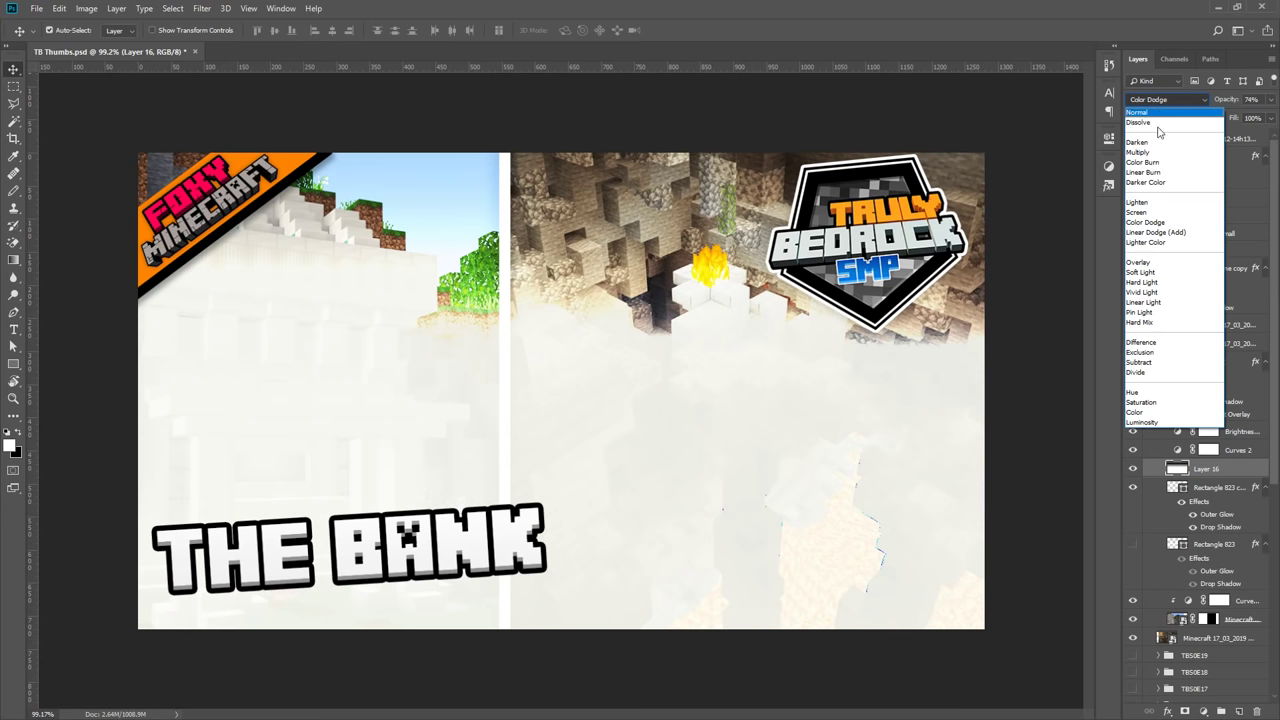
left_click(1172, 291)
key("Down")
key("Down")
key("Down")
key("Down")
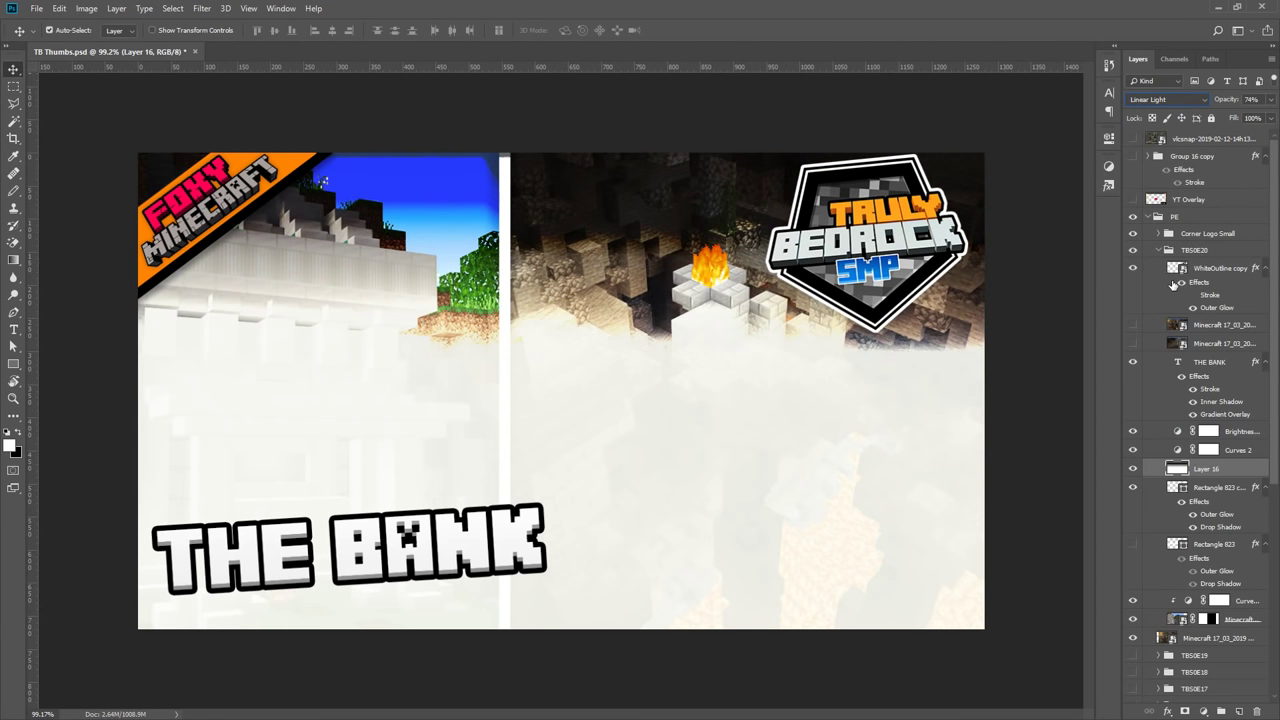
key("Up")
key("Up")
key("Up")
key("Up")
key("Up")
key("Up")
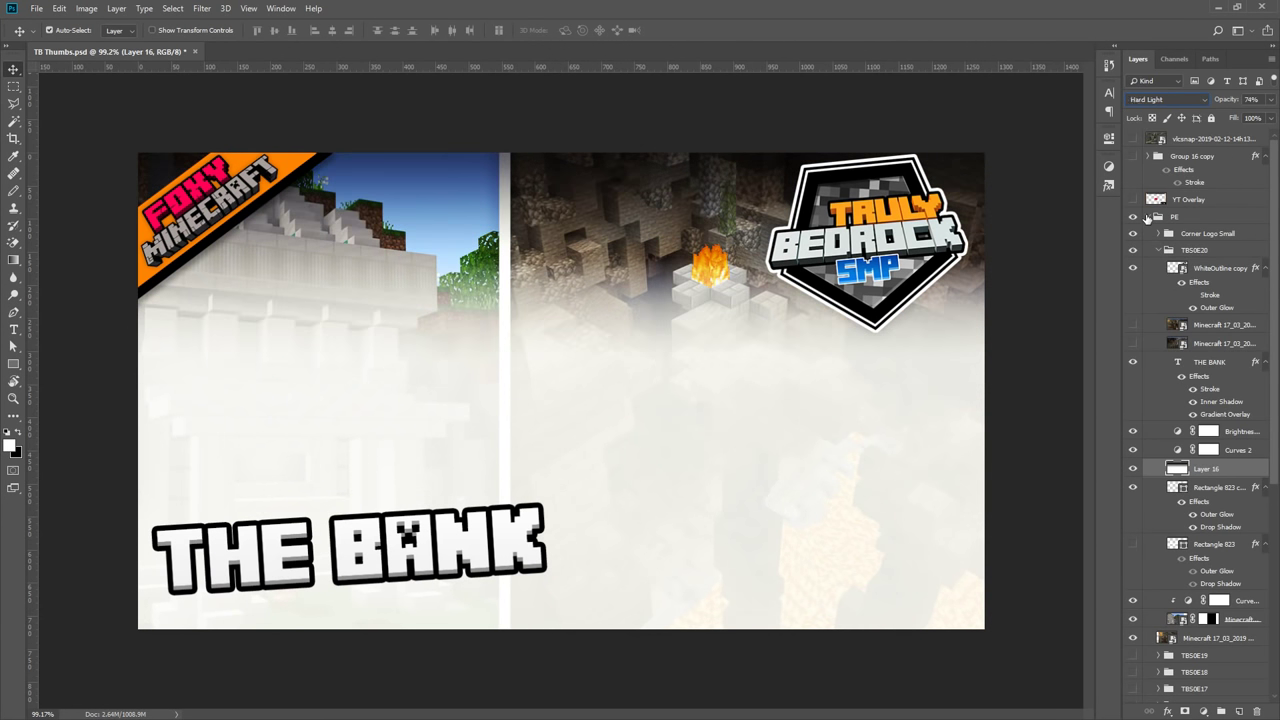
key("Up")
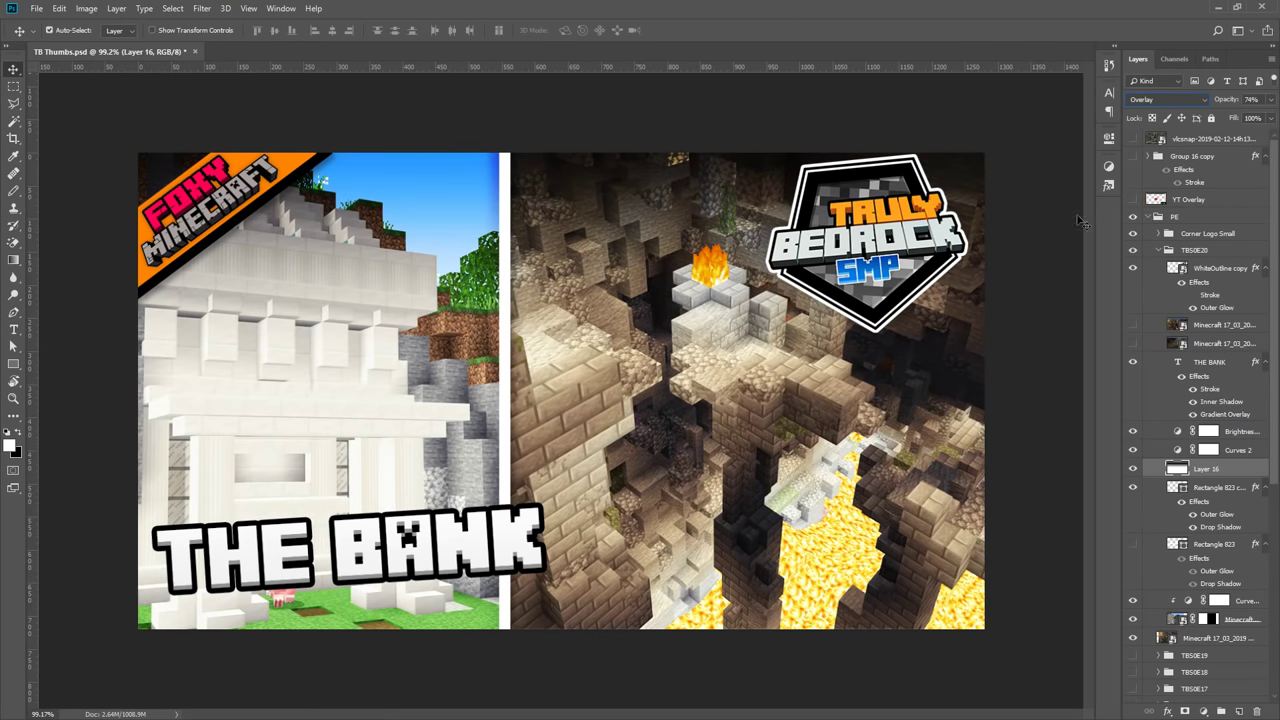
Toggle Layer 16's visibility off and on to compare before and after
left_click(1132, 469)
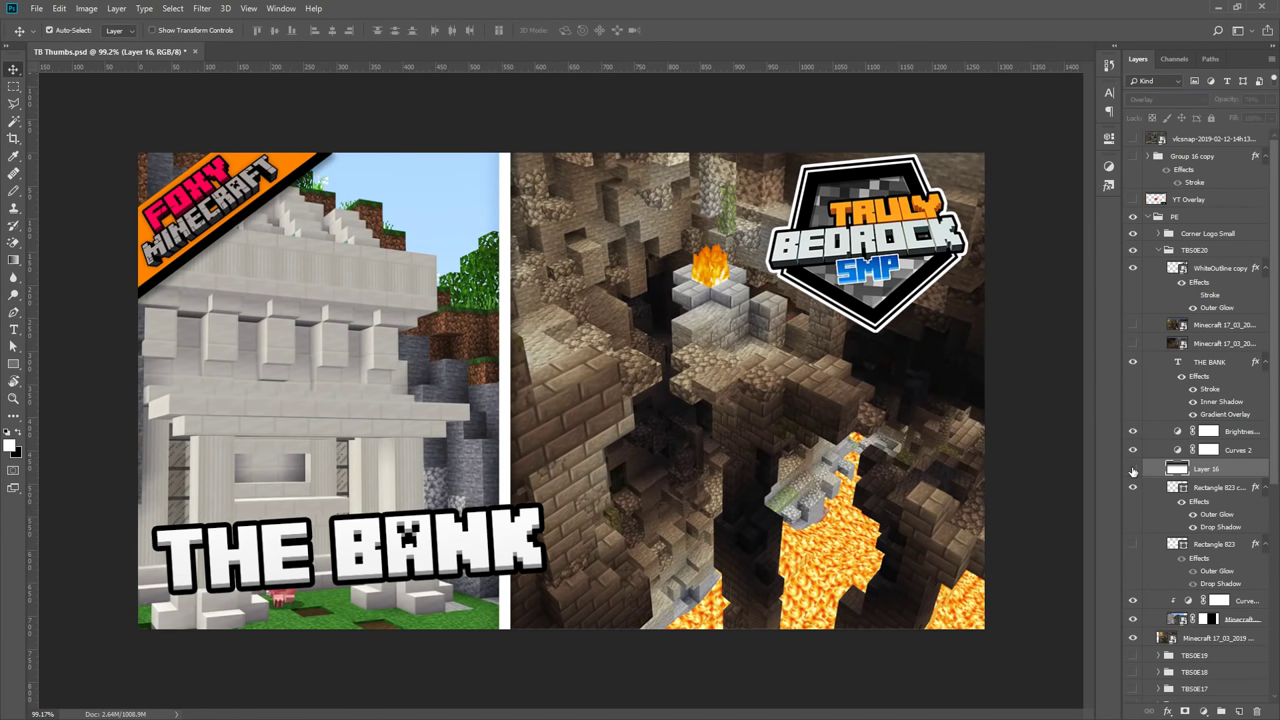
left_click(1132, 469)
left_click(1132, 469)
left_click(1132, 469)
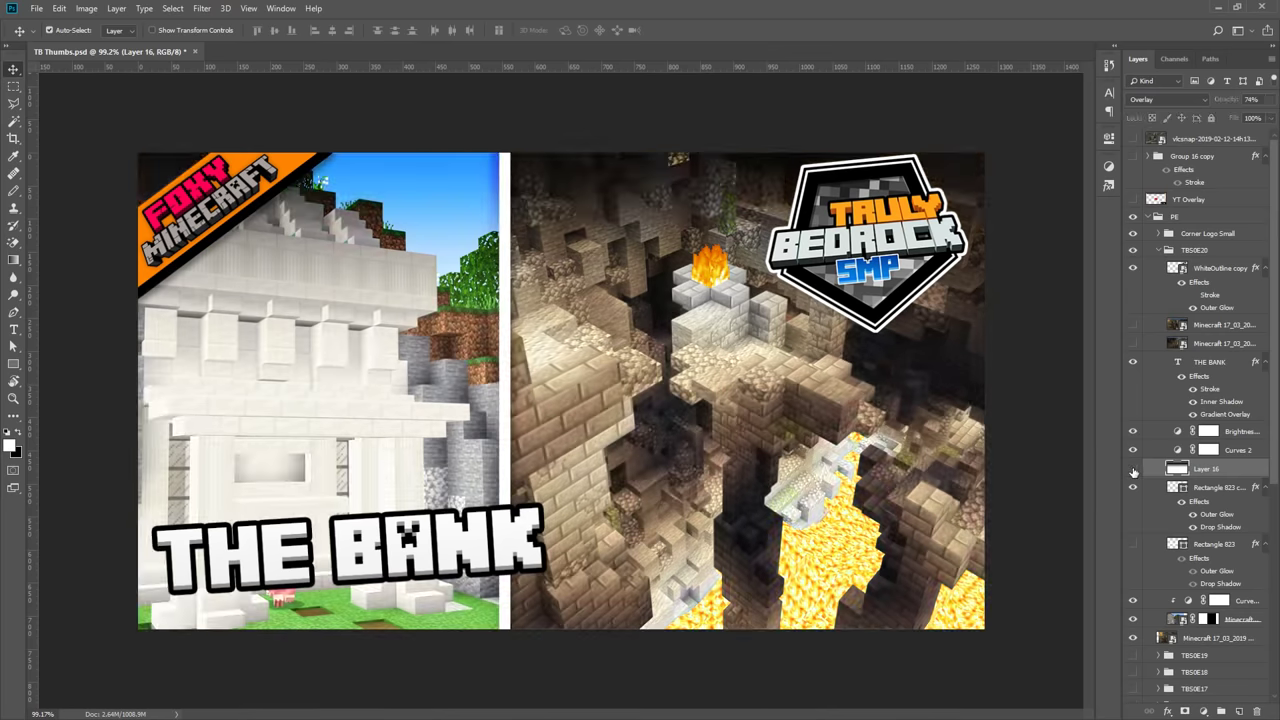
left_click(1132, 469)
left_click(1132, 469)
left_click(1133, 469)
left_click(1133, 469)
Set Layer 16's opacity to 26%, move THE BANK title lower-left and shift the overlay right
left_click(1270, 99)
left_click_drag(1258, 111, 1226, 111)
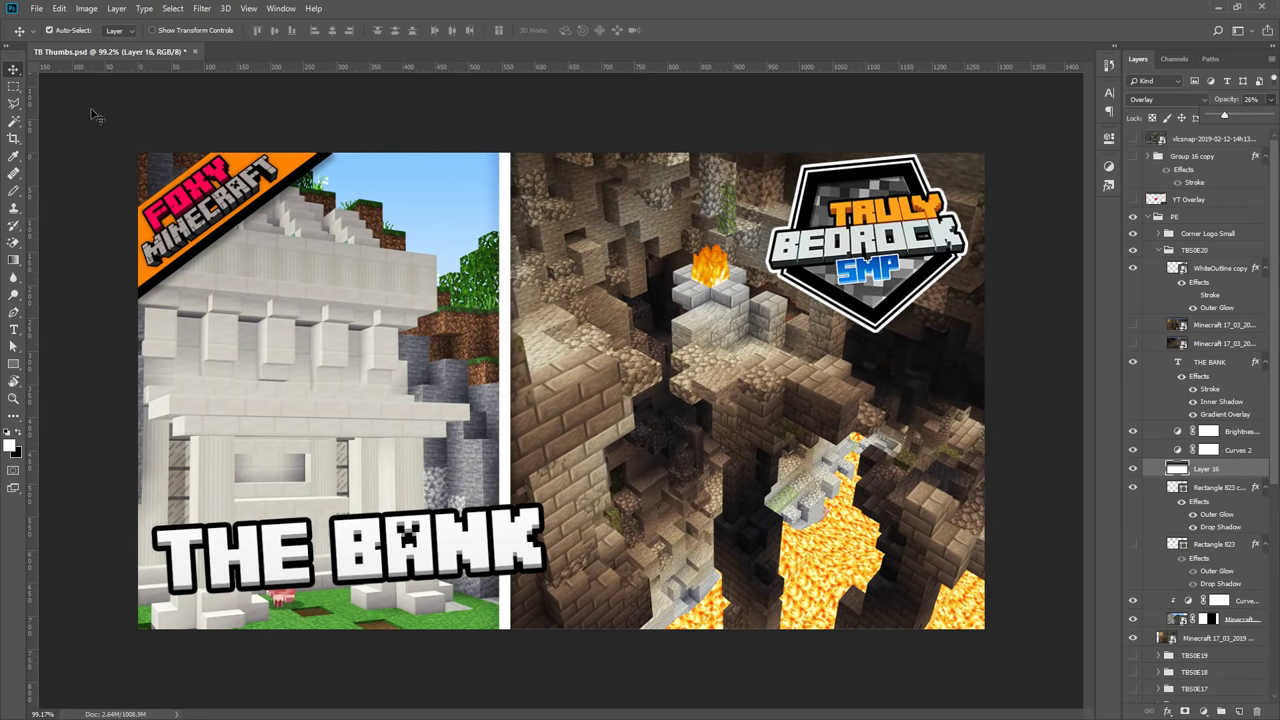
left_click(88, 116)
left_click_drag(405, 548, 372, 573)
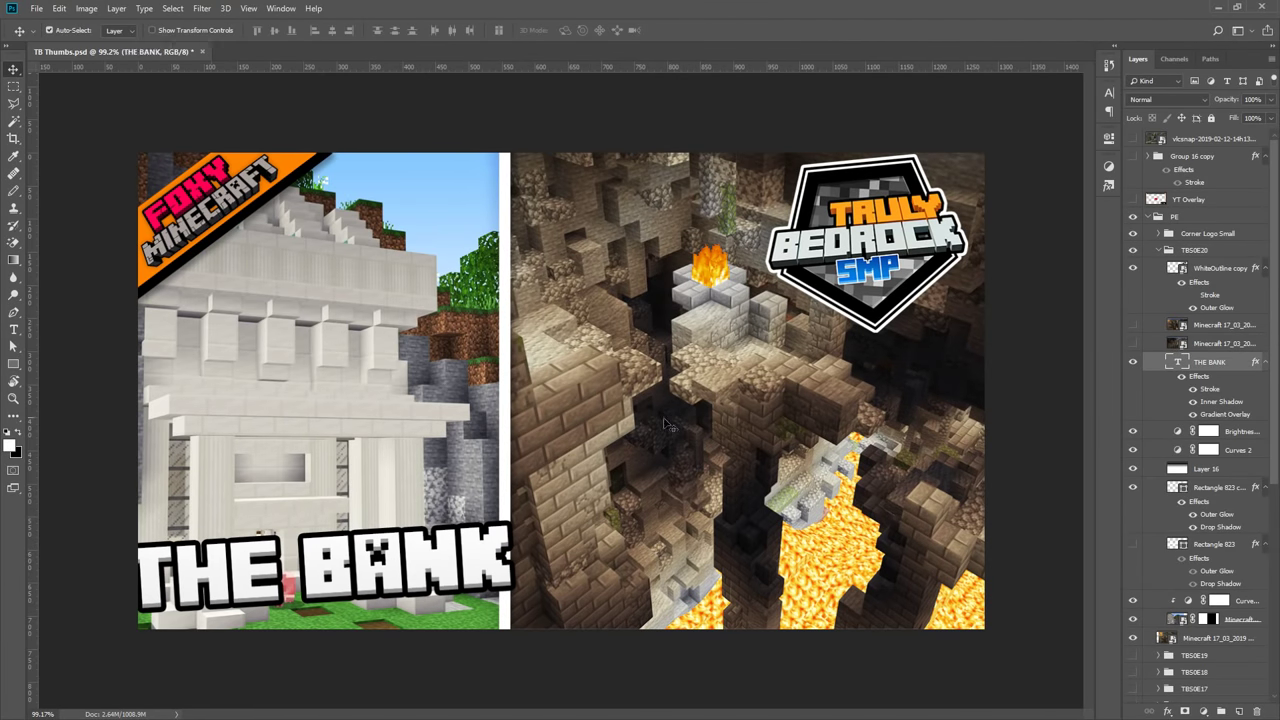
left_click_drag(621, 424, 656, 423)
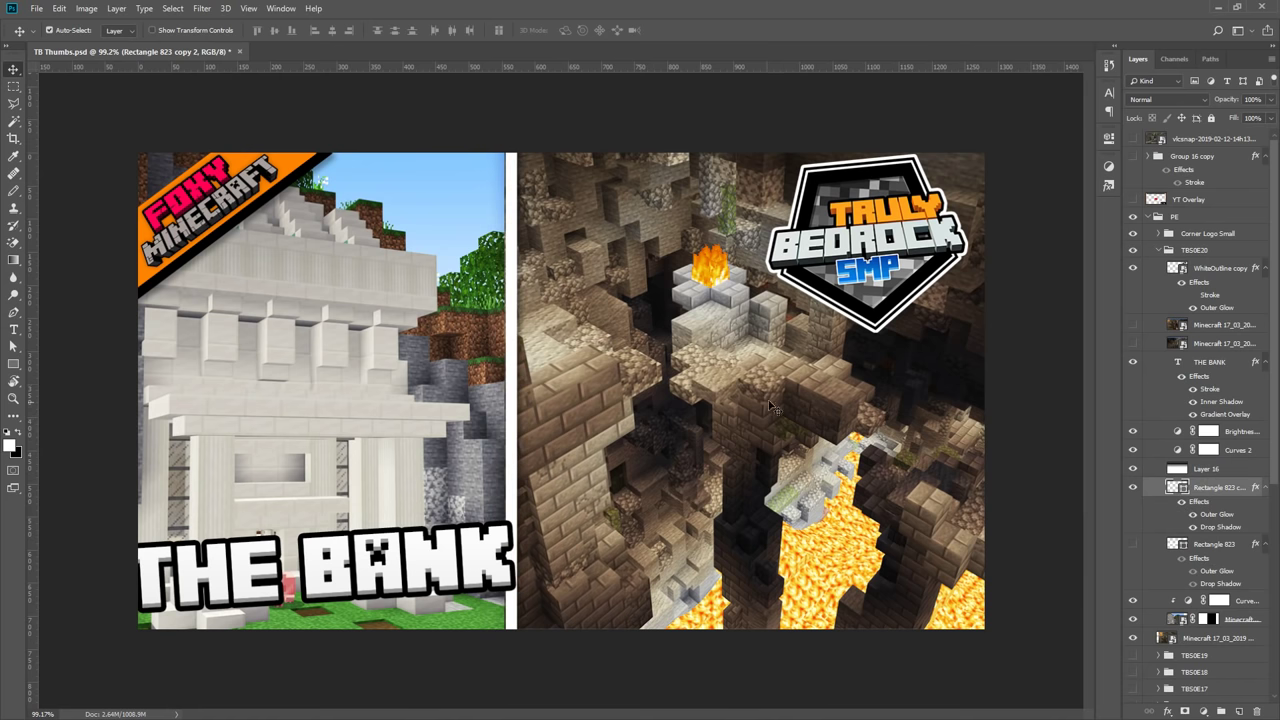
Move the cave screenshot about 40 px right and nudge the bank screenshot into place
left_click(1228, 642)
left_click_drag(470, 398, 510, 398)
key("shift+Right")
key("shift+Right")
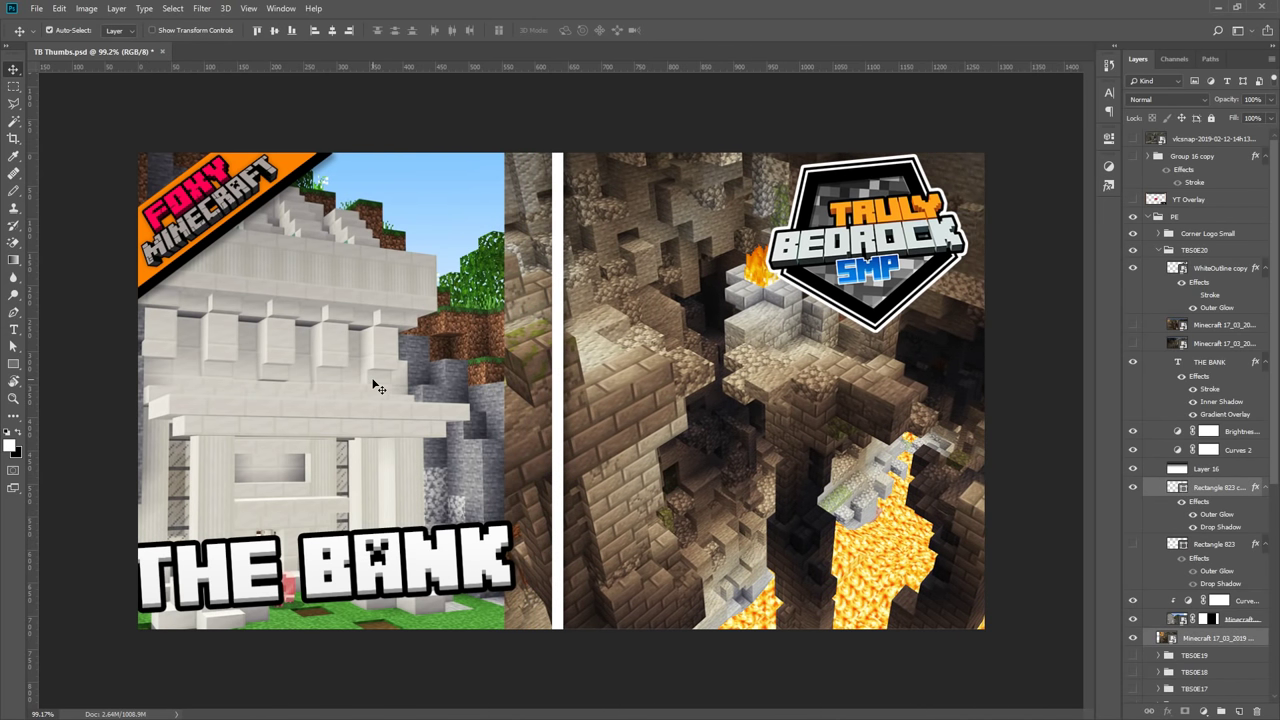
key("shift+Left")
key("shift+Left")
key("shift+Left")
left_click(413, 364)
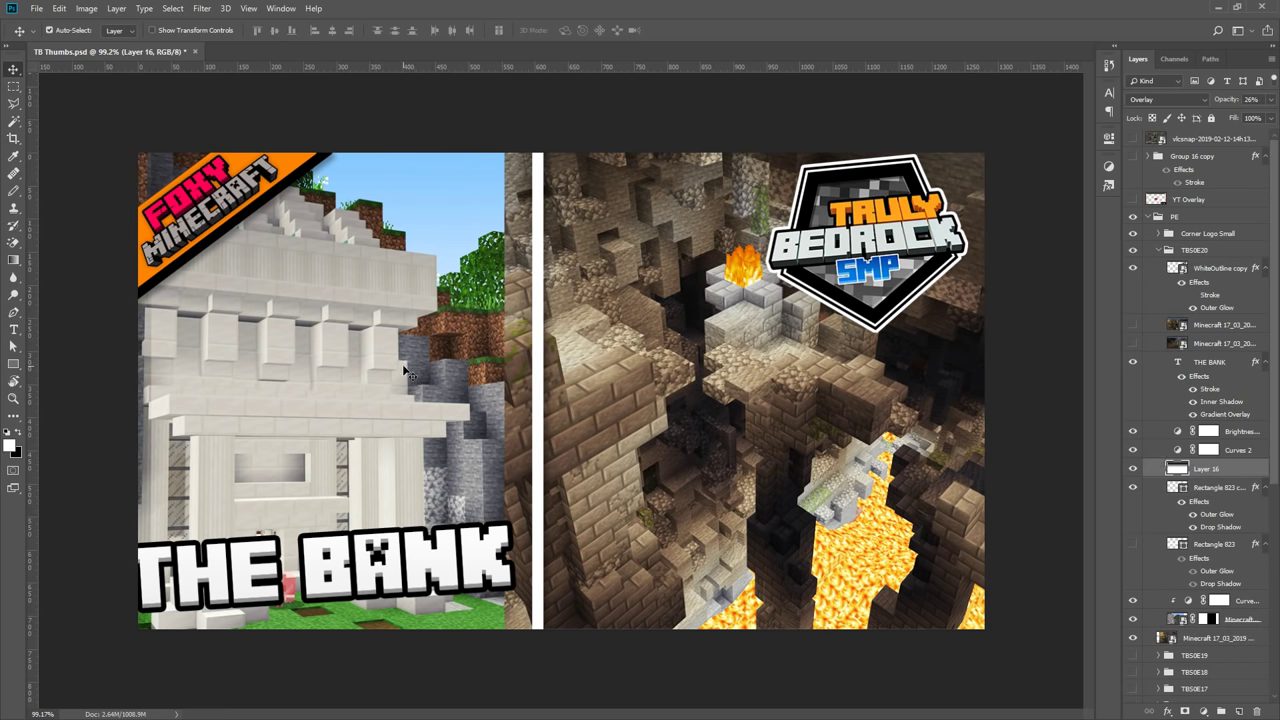
left_click(1239, 620)
key("Right")
key("Right")
key("Right")
key("Right")
key("Right")
key("Right")
key("Right")
key("Right")
key("Right")
key("Right")
key("Right")
key("Right")
key("Right")
key("Right")
key("Right")
key("Right")
key("Right")
key("Right")
key("Right")
key("Right")
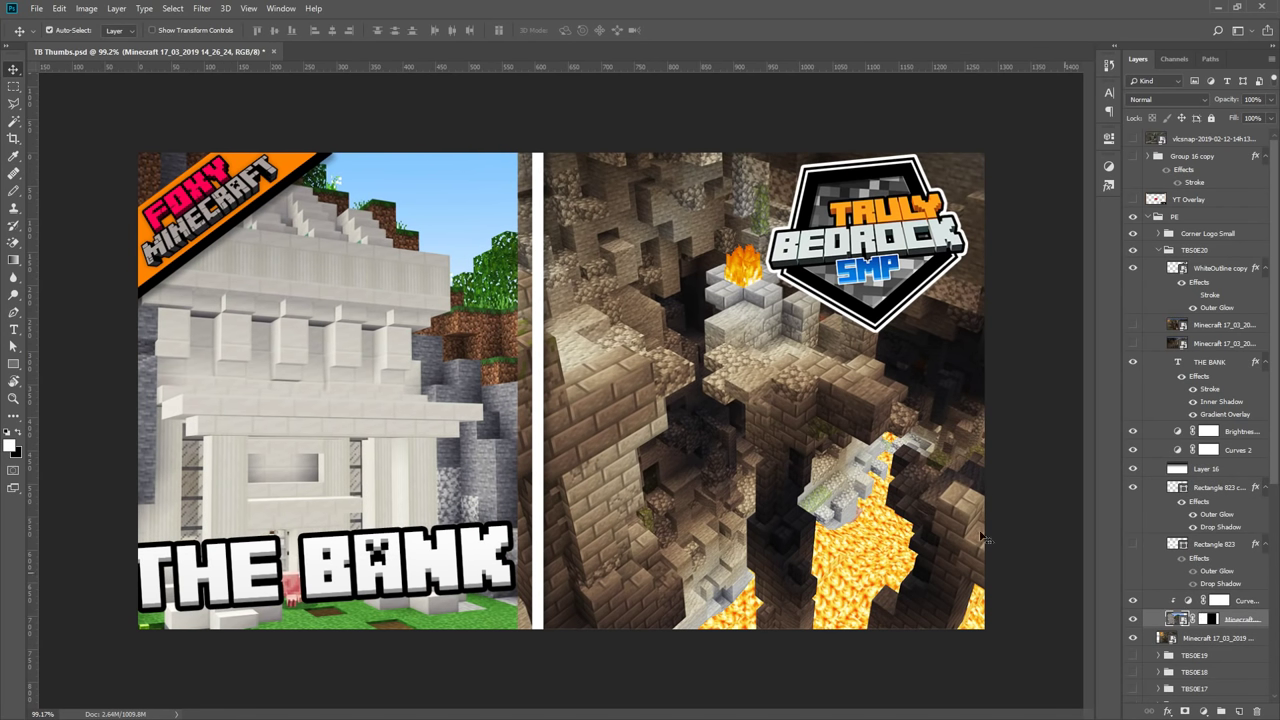
key("Left")
key("Left")
key("Left")
key("Left")
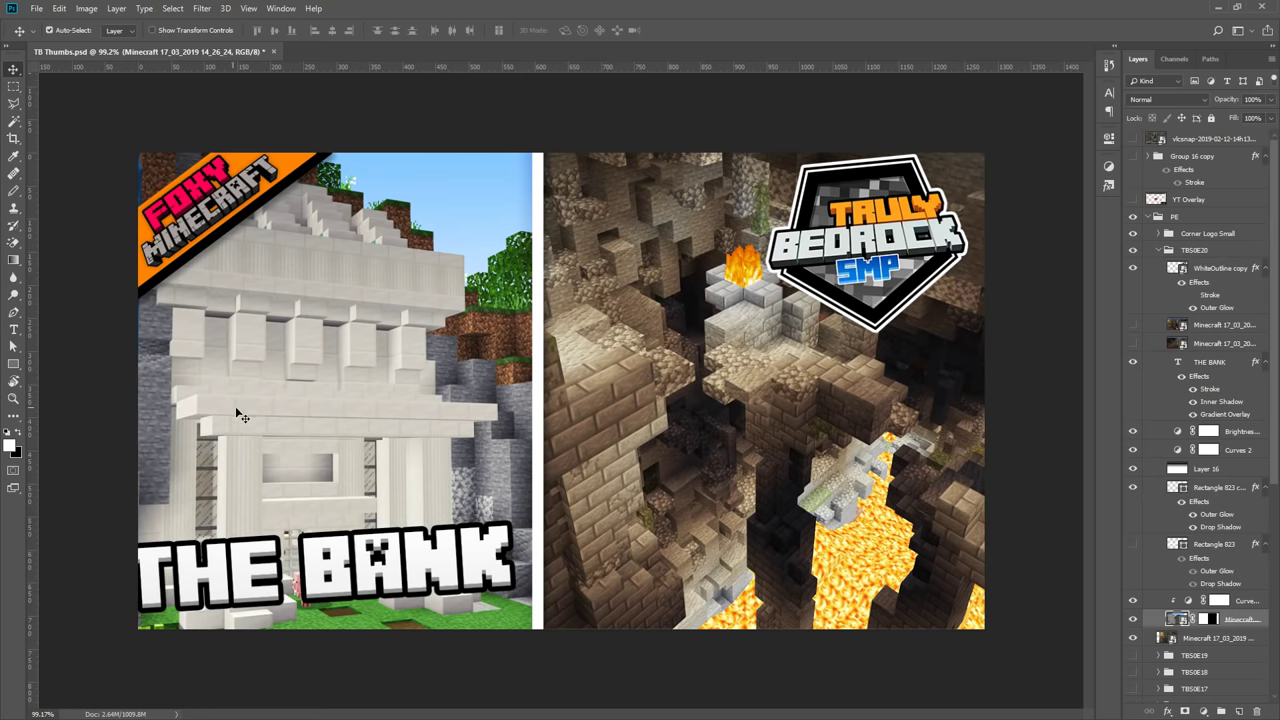
Nudge the white divider rectangle left and move Layer 16 below the divider rectangles
left_click(540, 455)
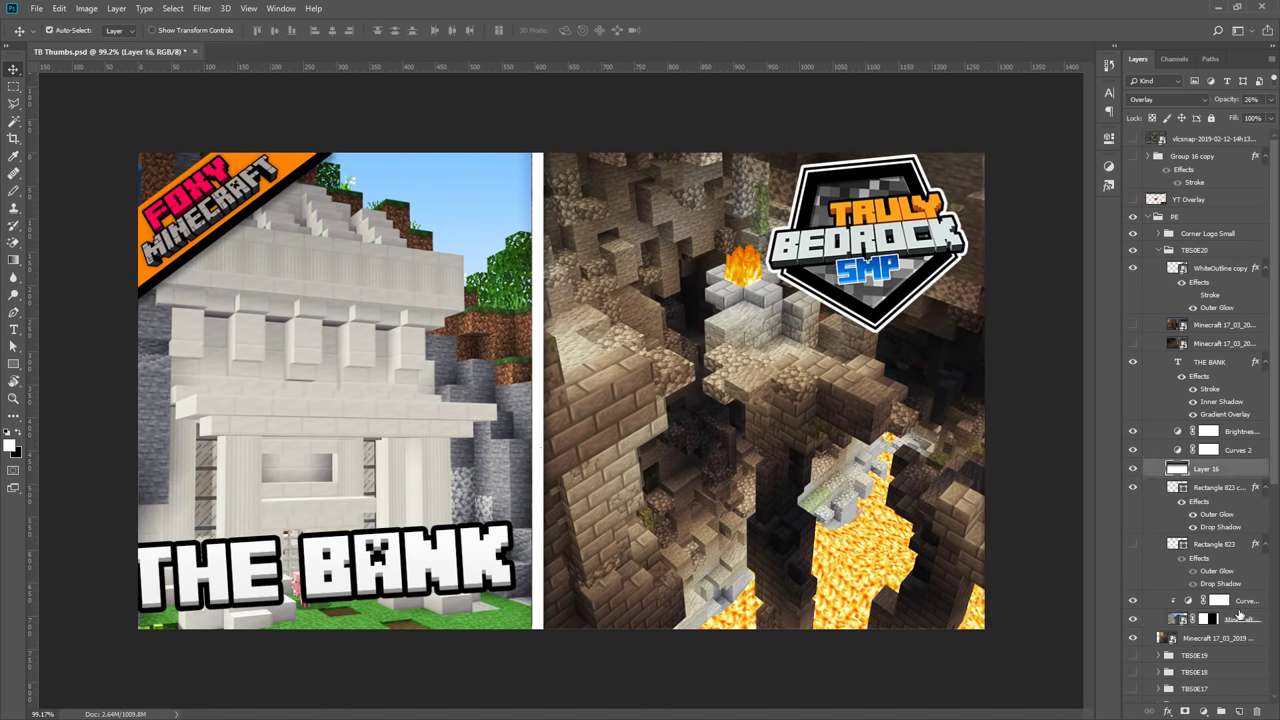
left_click(1215, 490)
key("Left")
key("Left")
key("Left")
key("Left")
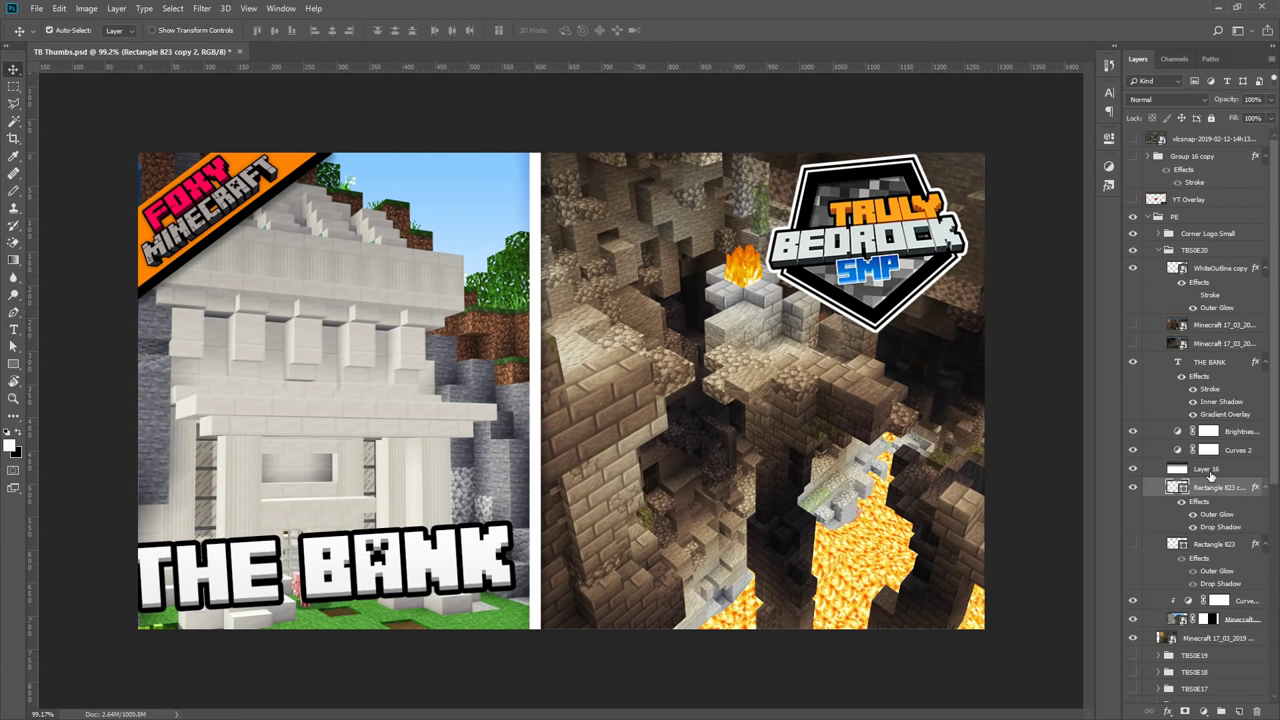
left_click_drag(1211, 476, 1241, 600)
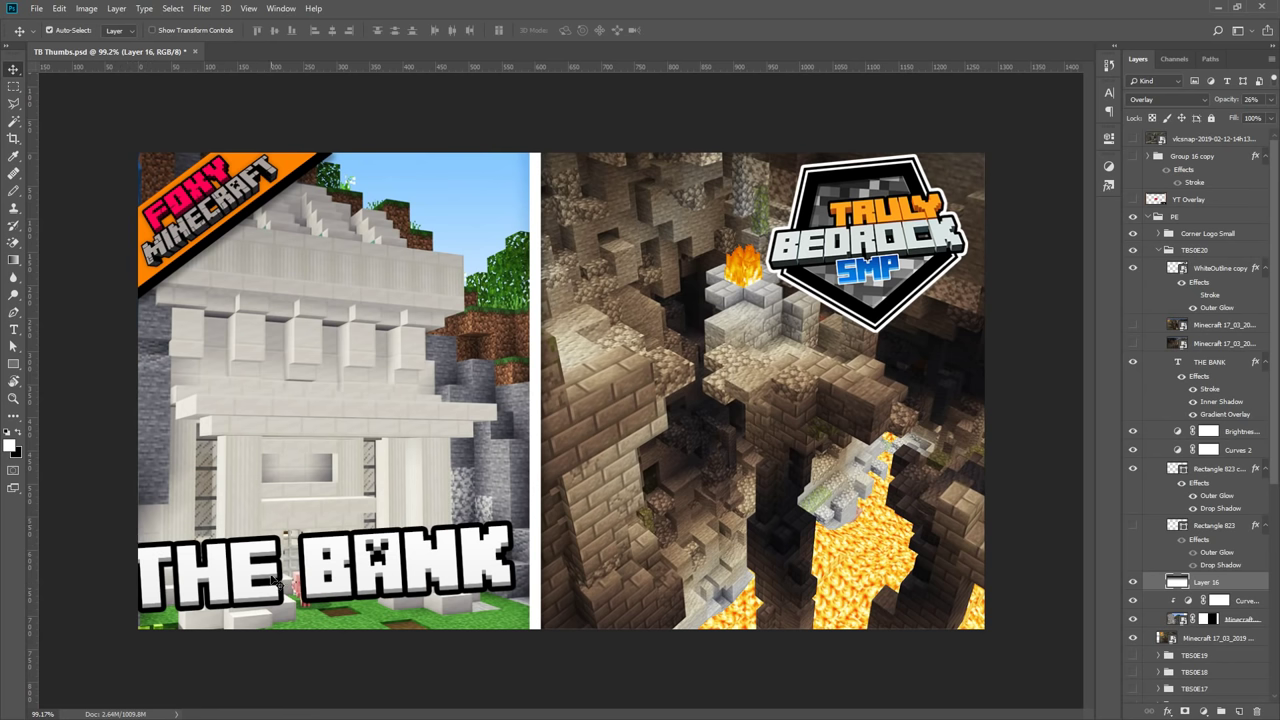
Reposition THE BANK title, add a second title line, and move the Truly Bedrock SMP logo down-right
left_click_drag(270, 582, 321, 553)
key("t")
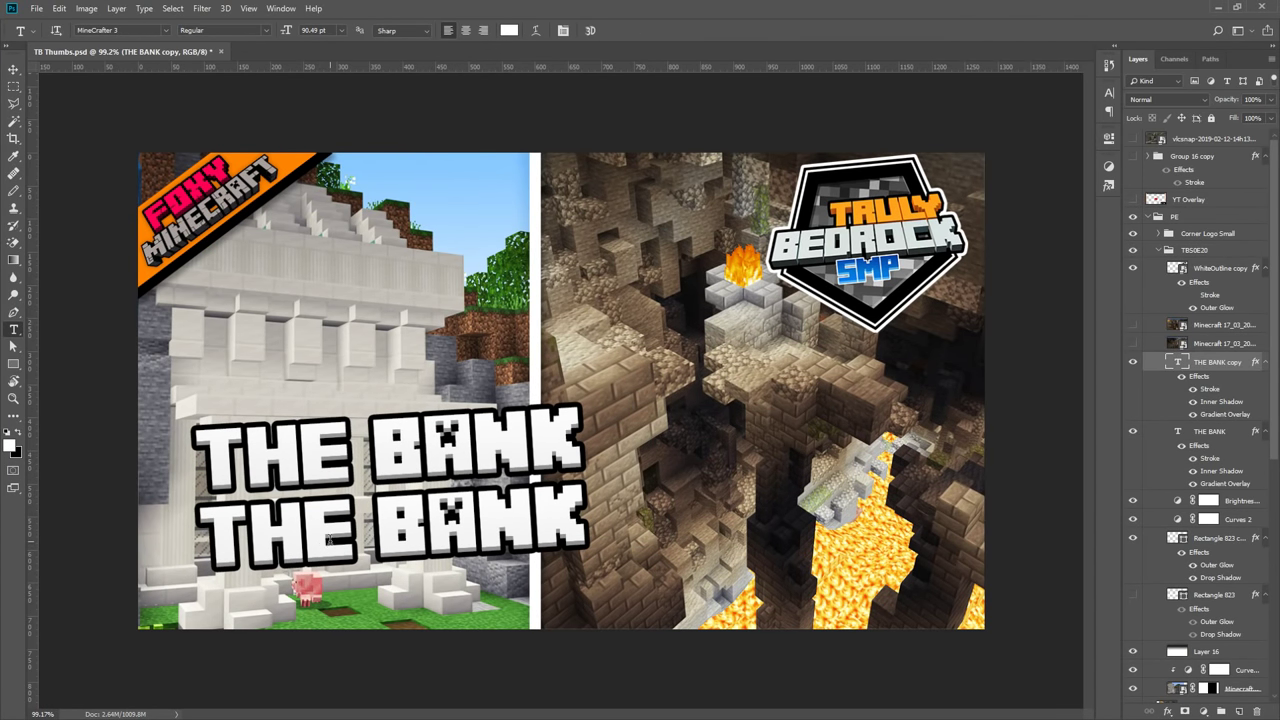
left_click(327, 538)
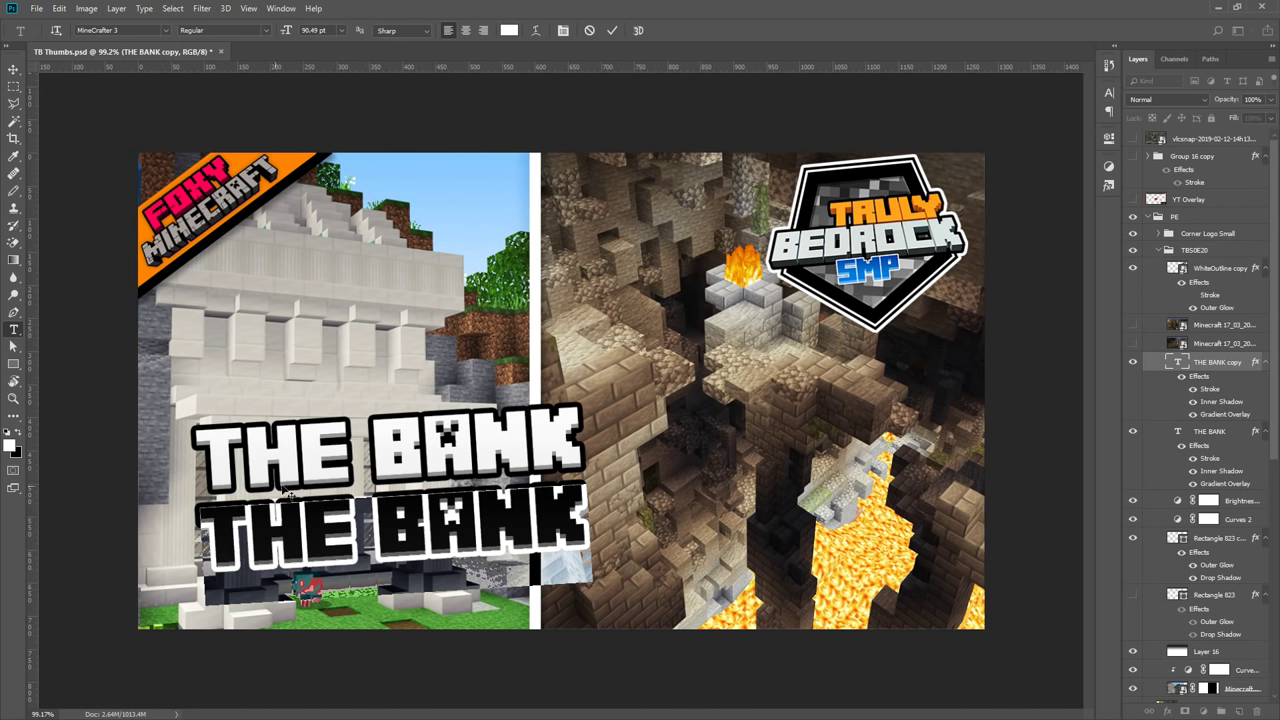
left_click(14, 69)
mouse_move(905, 208)
left_mouse_down()
mouse_move(918, 227)
mouse_move(912, 215)
left_mouse_up()
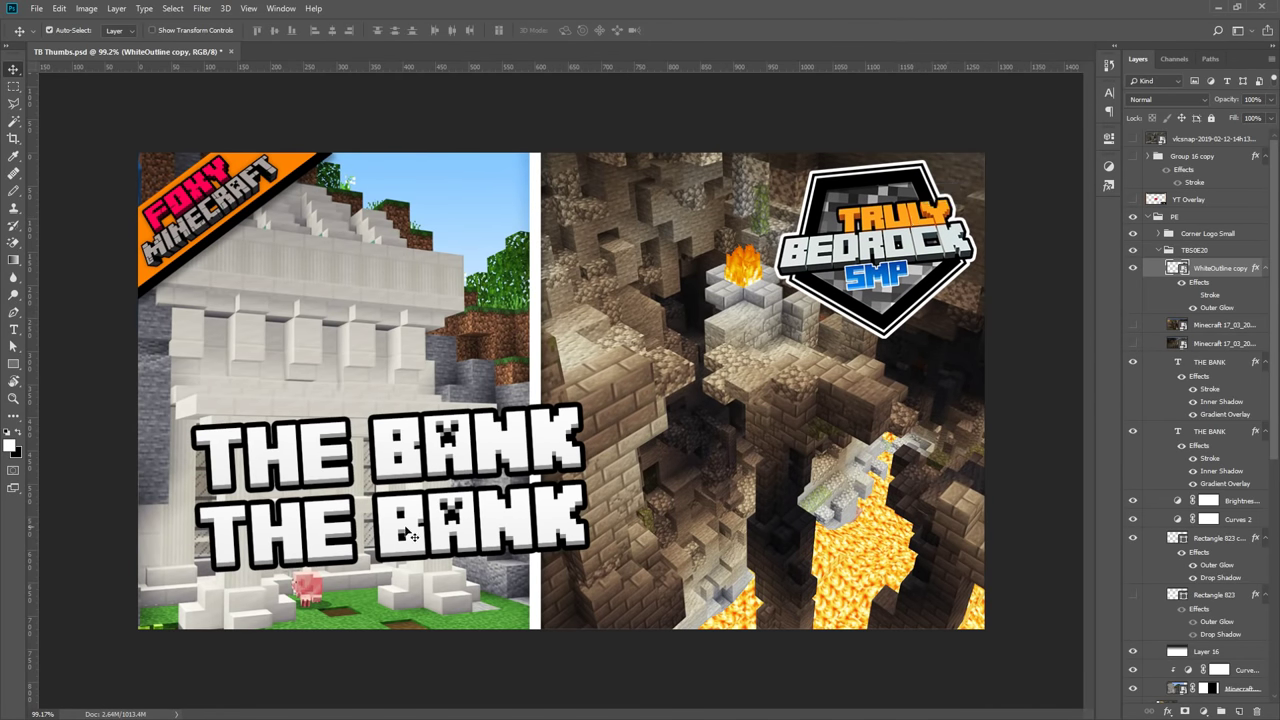
mouse_move(411, 535)
left_mouse_down()
mouse_move(420, 556)
mouse_move(424, 538)
left_mouse_up()
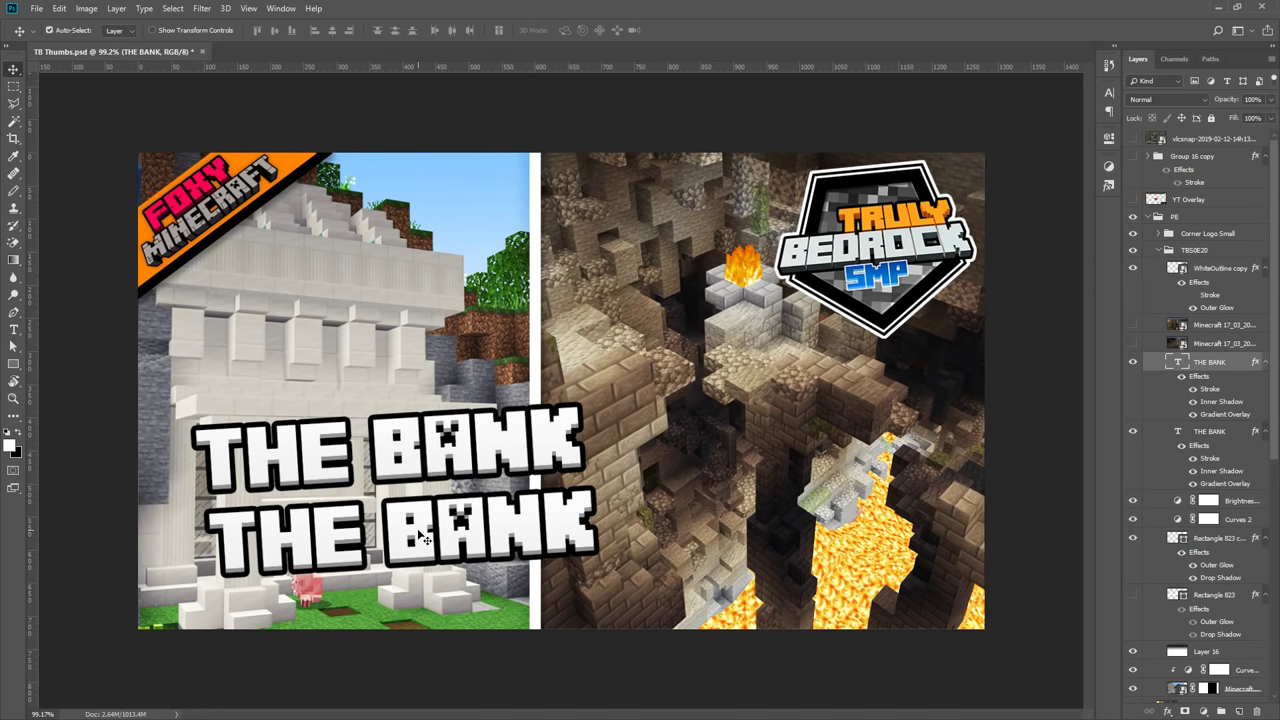
Type 'NEW DUPE GLITCH!!!' on the second title line, then remove that line
double_click(421, 538)
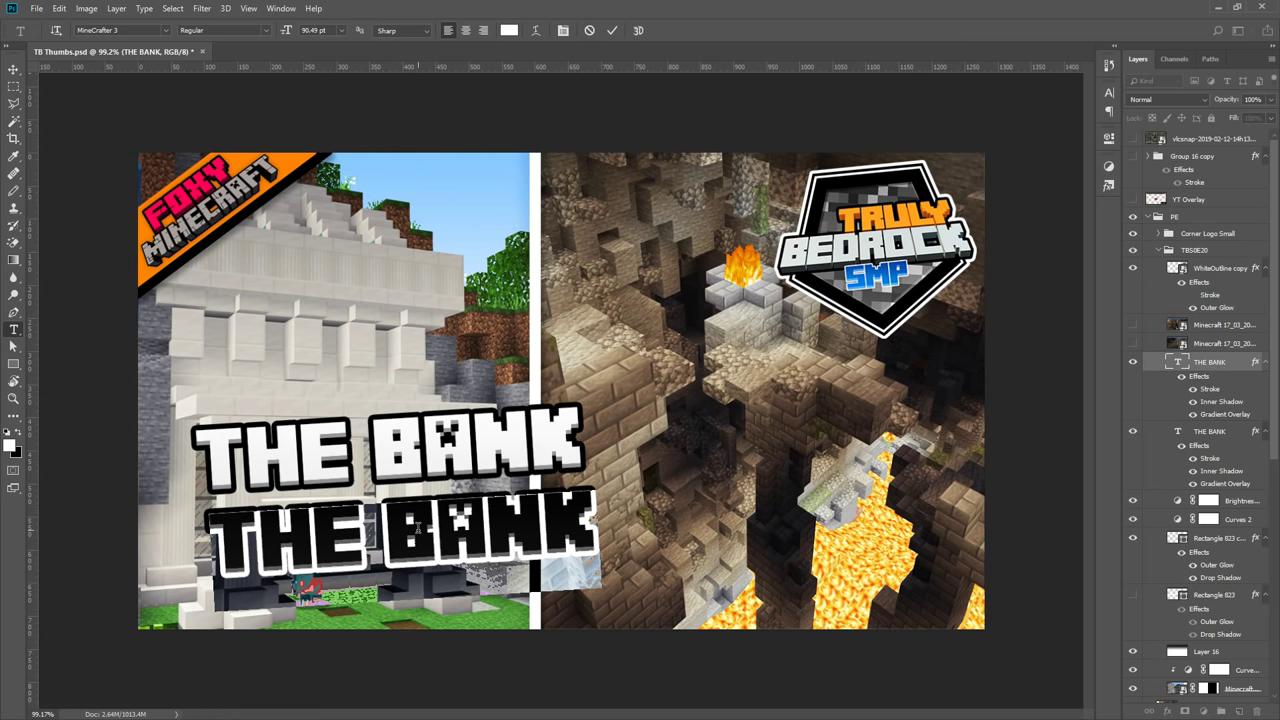
type("DU")
key("BackSpace")
key("BackSpace")
type("LAE")
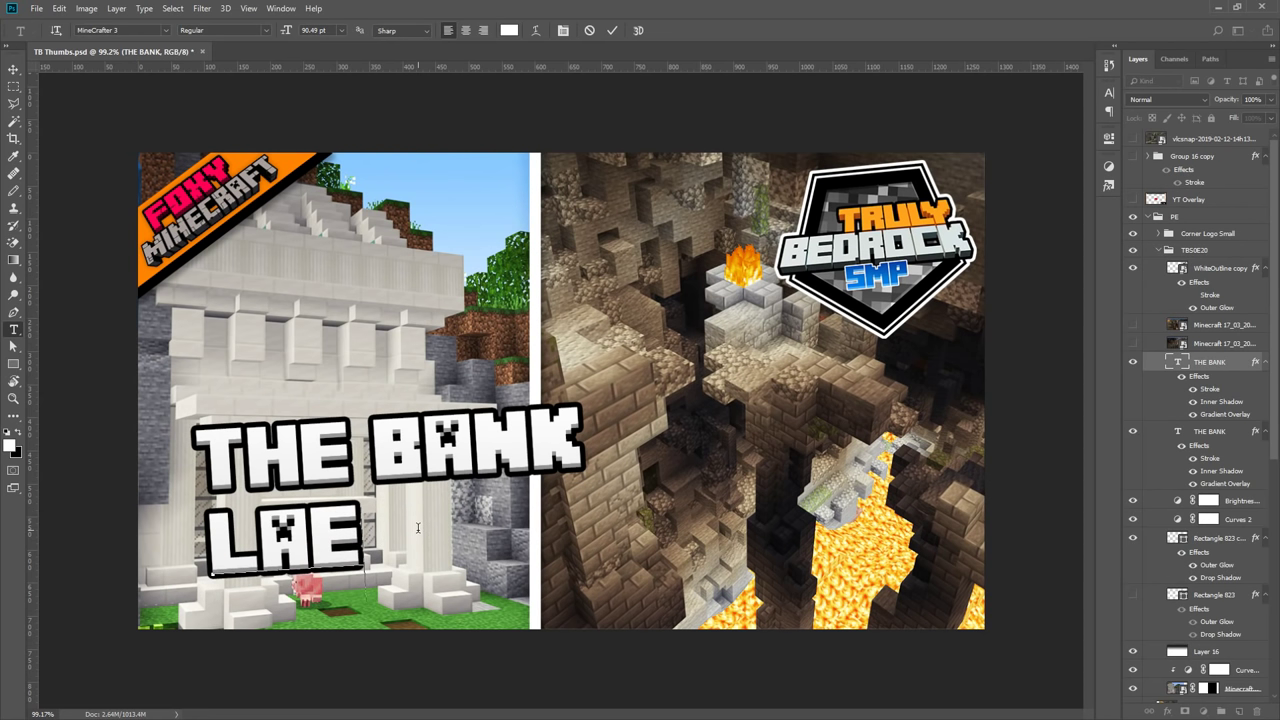
key("BackSpace")
key("BackSpace")
key("BackSpace")
type("NEW DU")
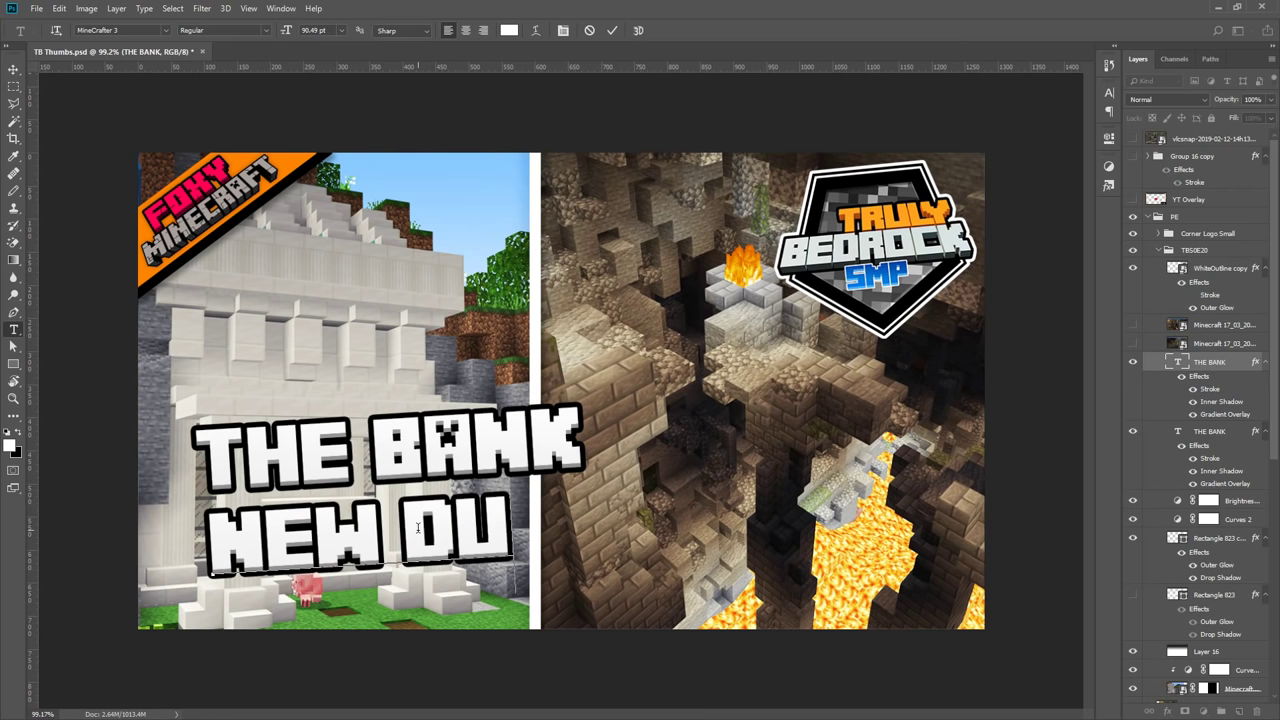
type("PE GLIT")
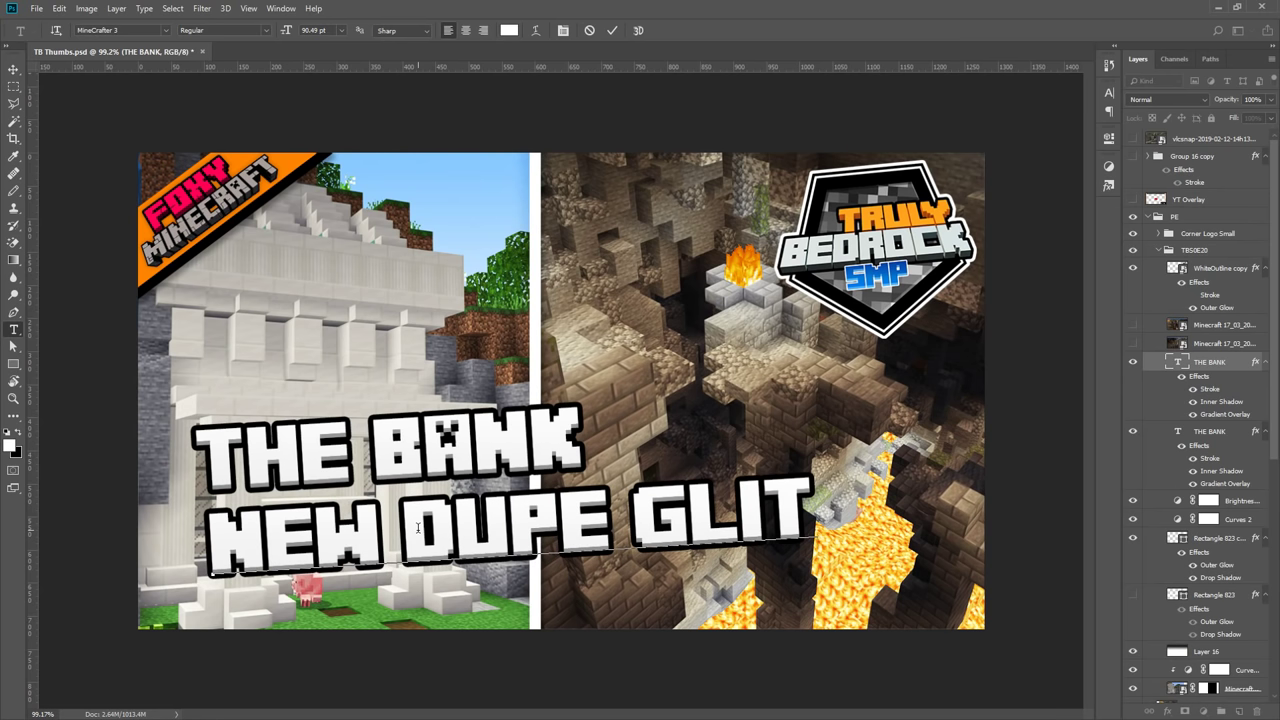
type("CH!!!")
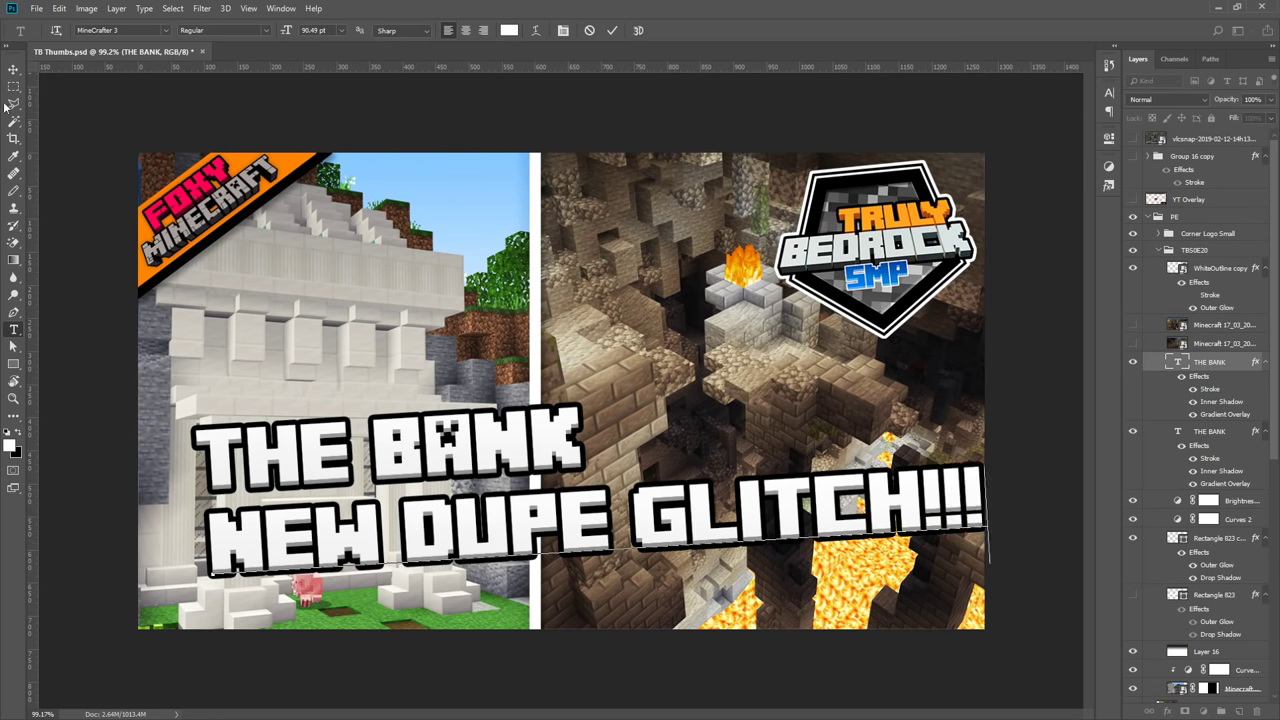
triple_click(426, 514)
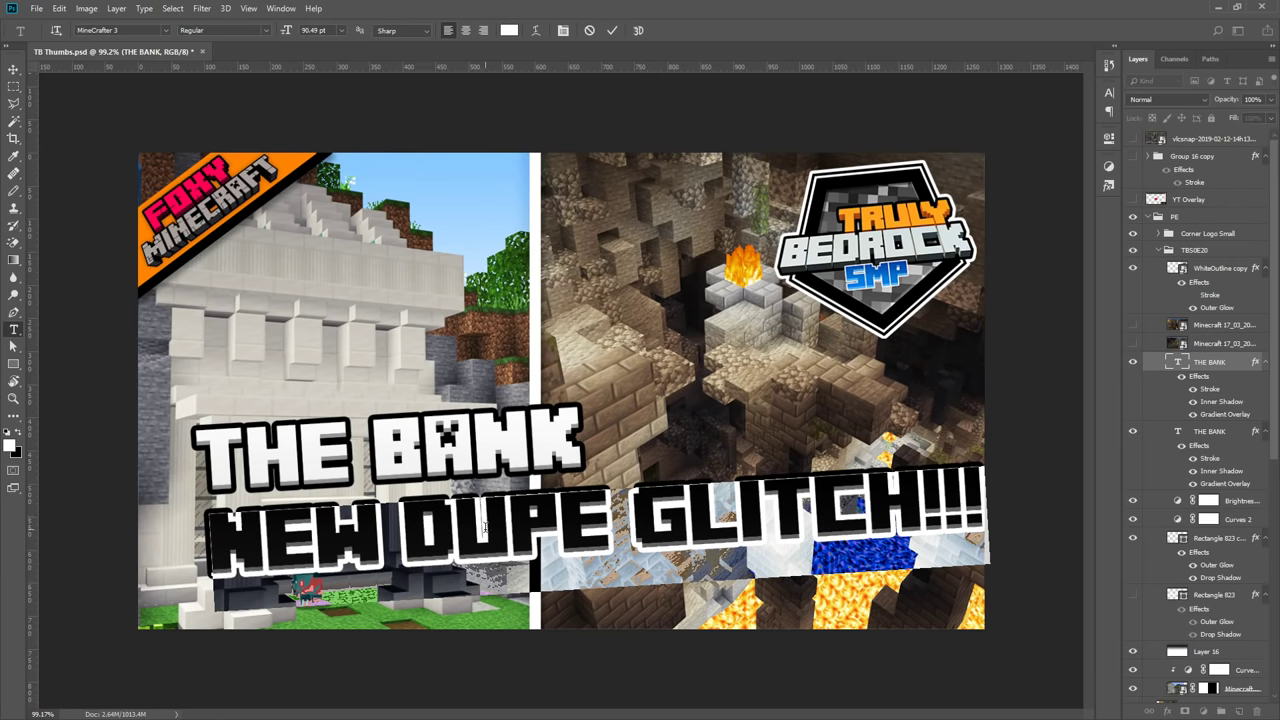
key("ctrl+z")
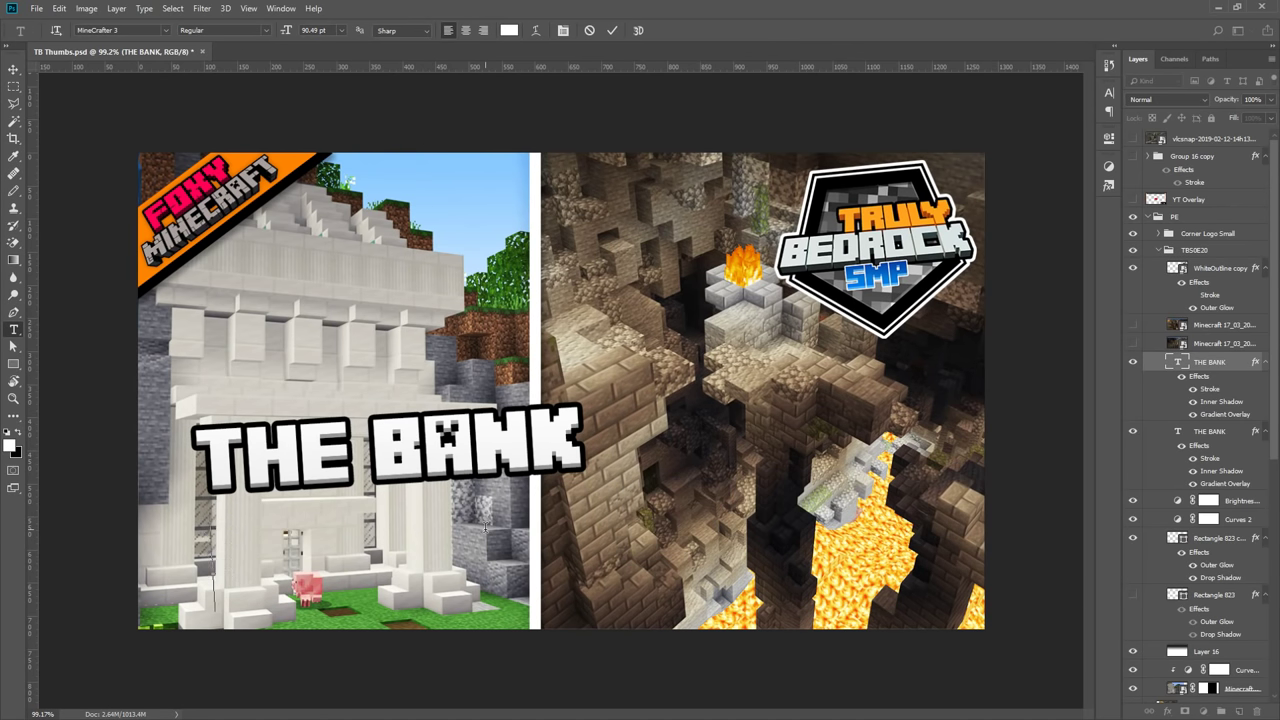
left_click(14, 69)
Move THE BANK title lower and scale it up to about 122%
left_click_drag(430, 453, 418, 535)
key("ctrl+t")
left_click_drag(575, 491, 648, 452)
key("Return")
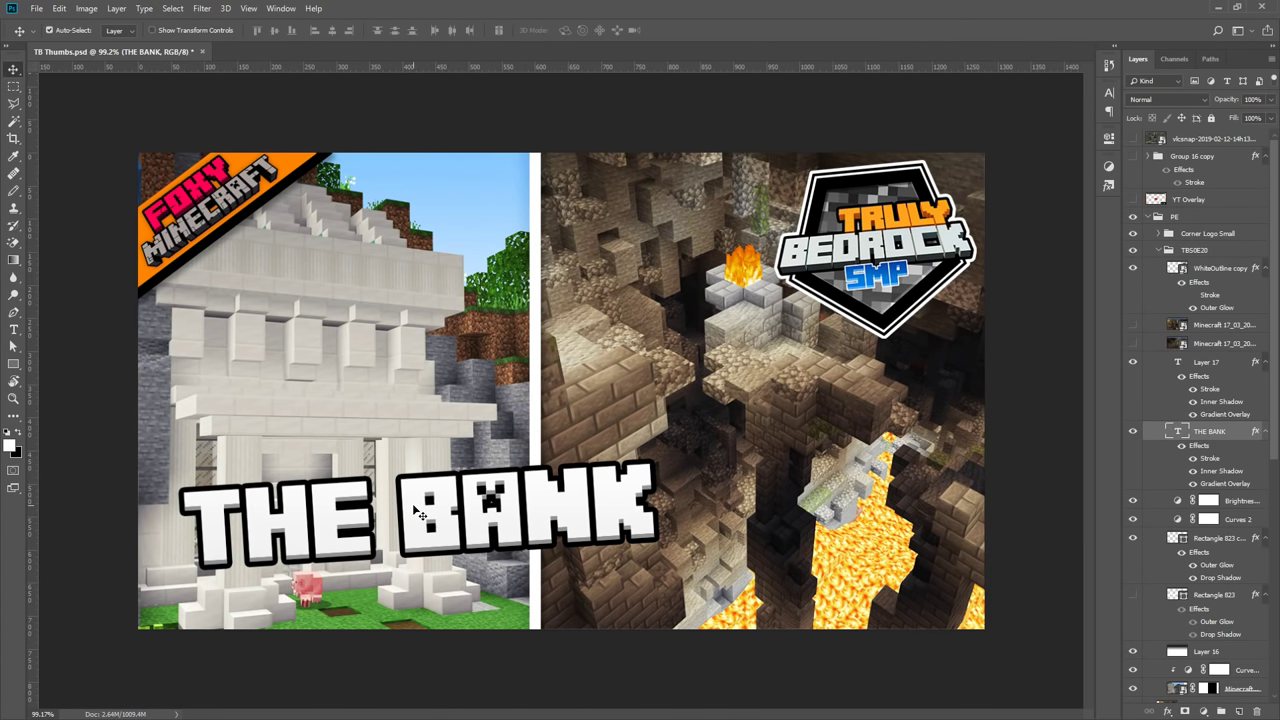
Select BANK in the title and try red ff0000 and yellow as its text colour
key("t")
left_click_drag(404, 510, 956, 475)
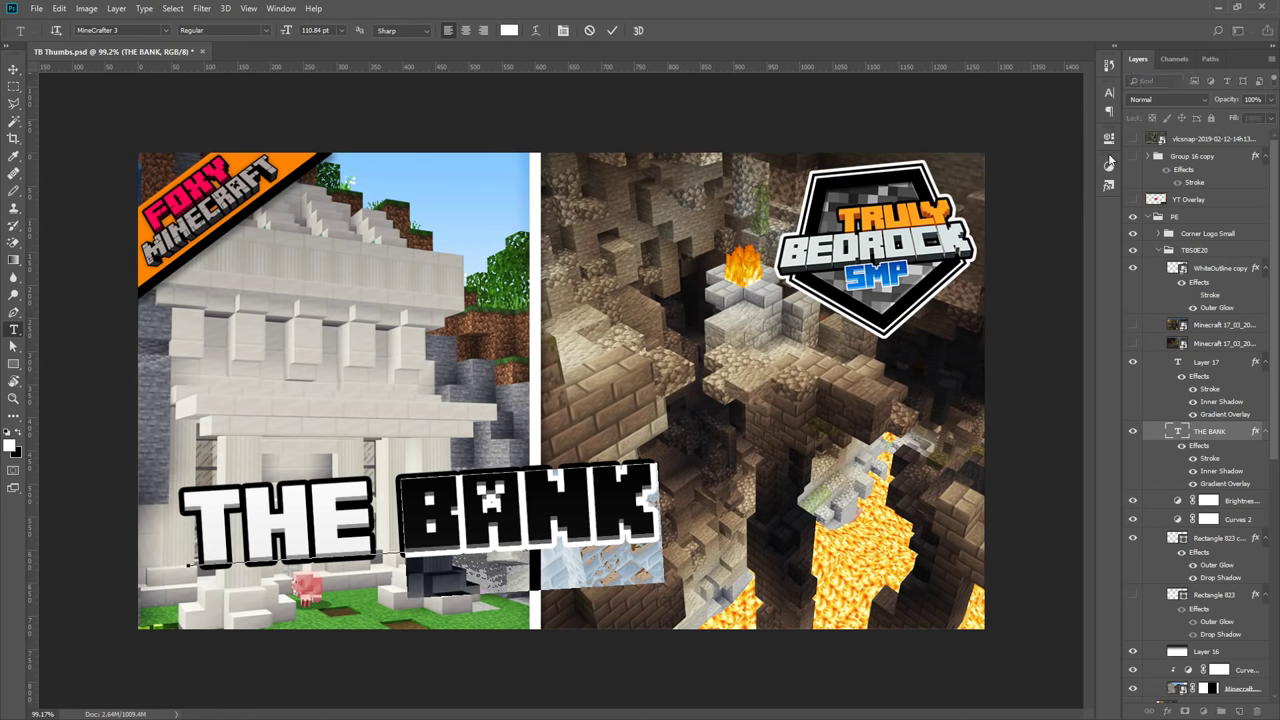
left_click(1108, 93)
left_click(1067, 172)
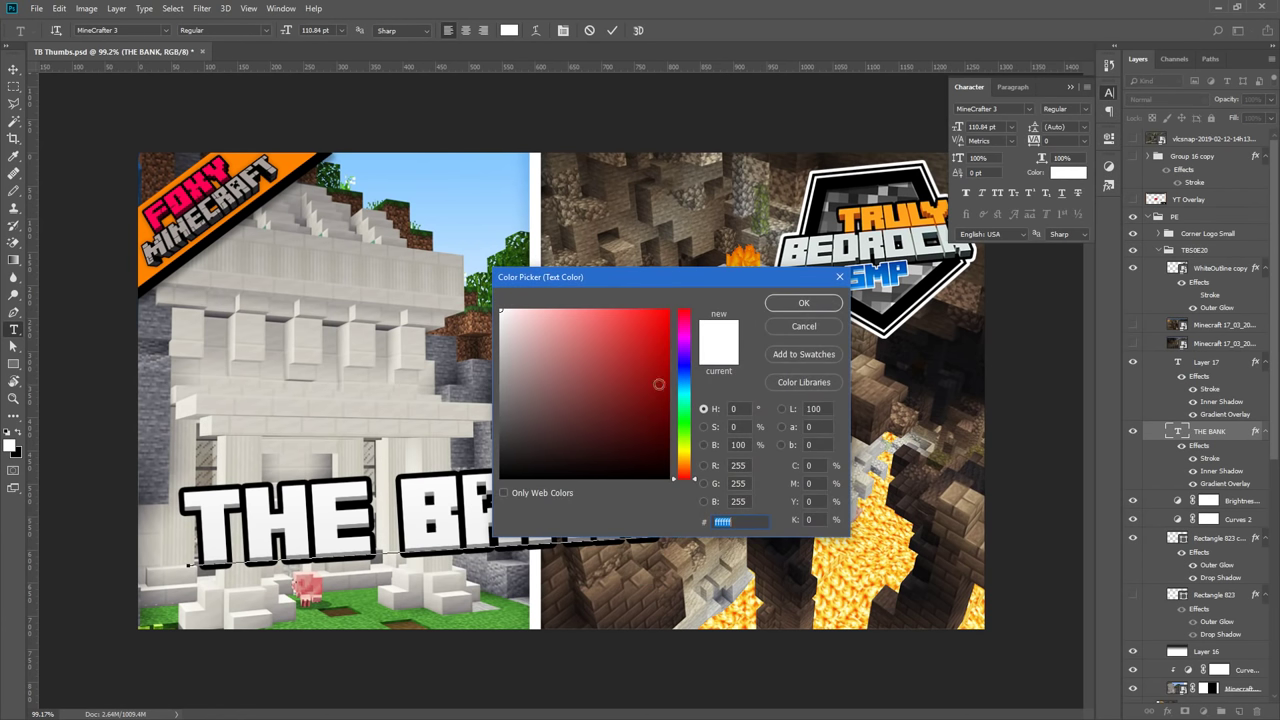
type("ff0000")
left_click_drag(713, 270, 828, 210)
left_click_drag(798, 416, 798, 325)
Try gold, blue, cyan, pink and light blue on BANK, keep it white, and slide the title right
left_click(780, 248)
left_click(782, 262)
left_click_drag(739, 283, 837, 185)
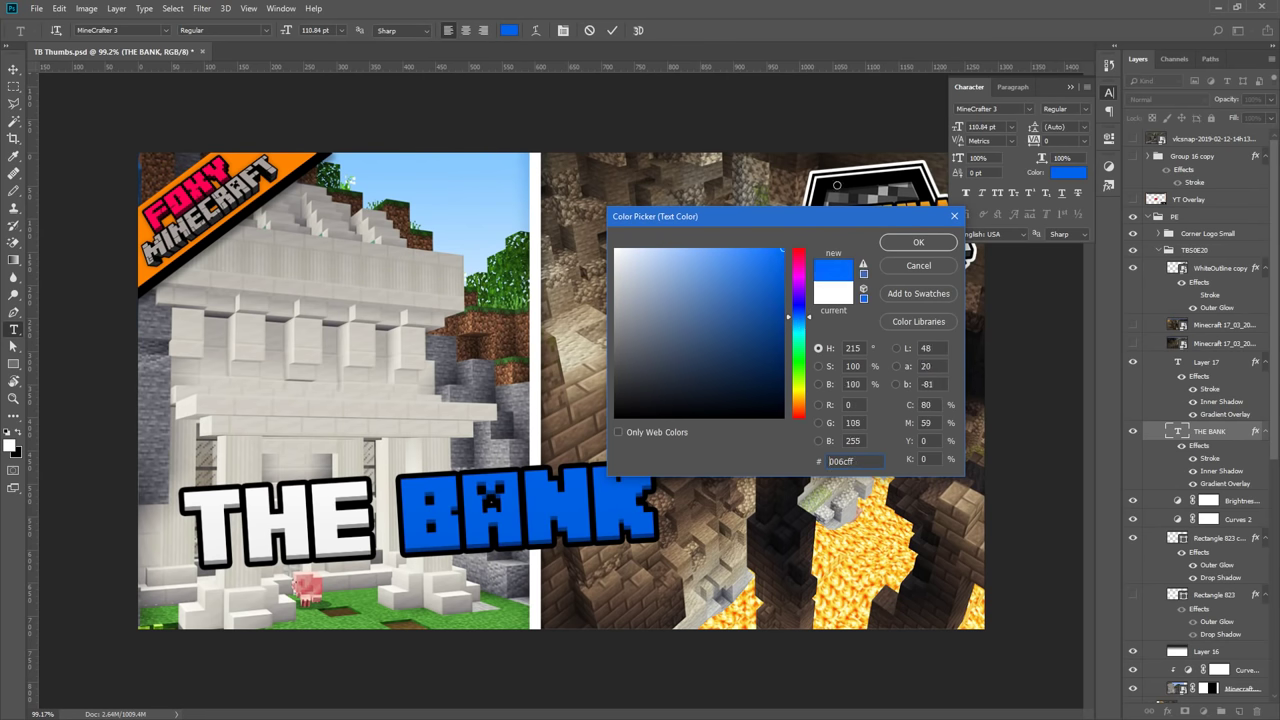
left_click_drag(801, 327, 799, 347)
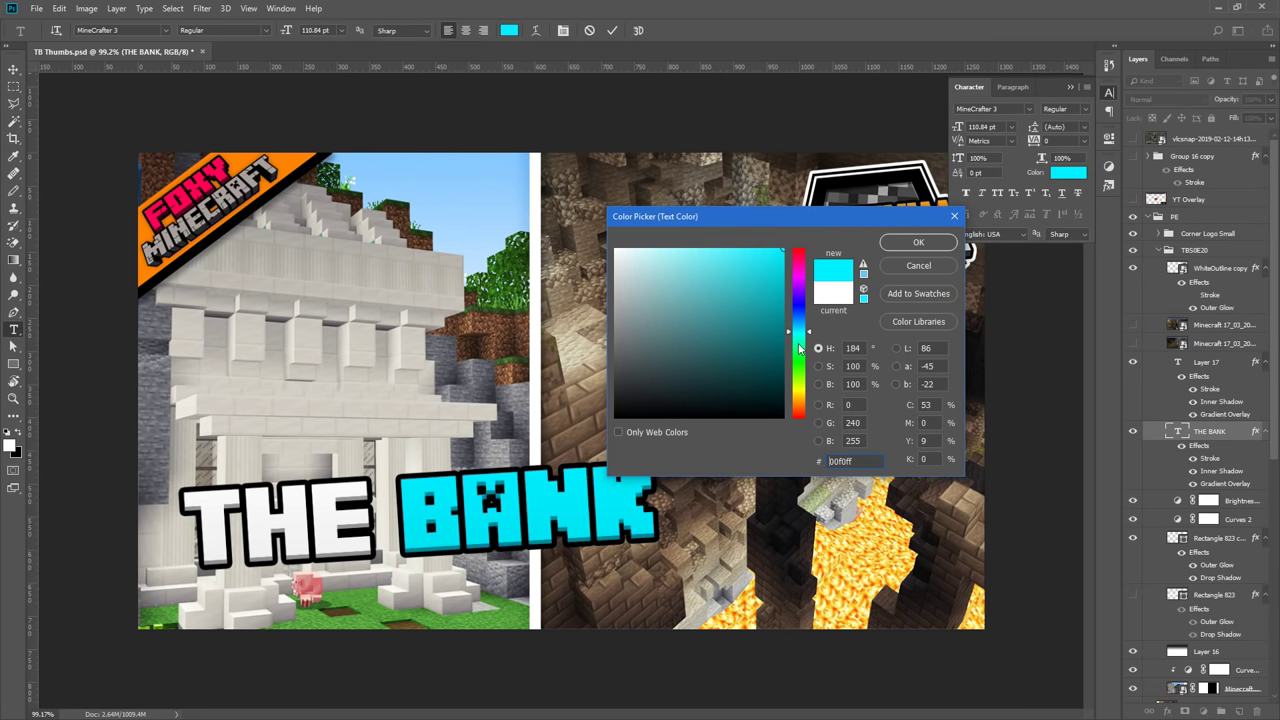
mouse_move(799, 279)
left_mouse_down()
mouse_move(801, 262)
mouse_move(678, 236)
left_mouse_up()
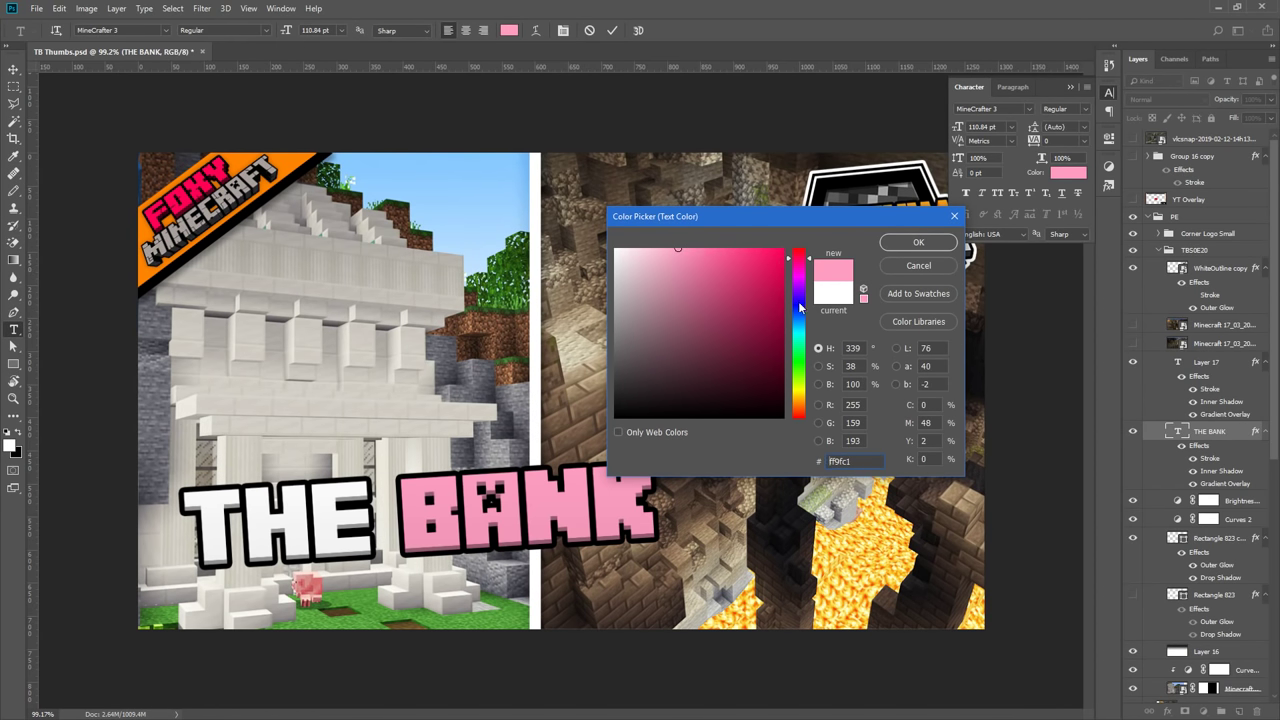
left_click_drag(800, 308, 798, 321)
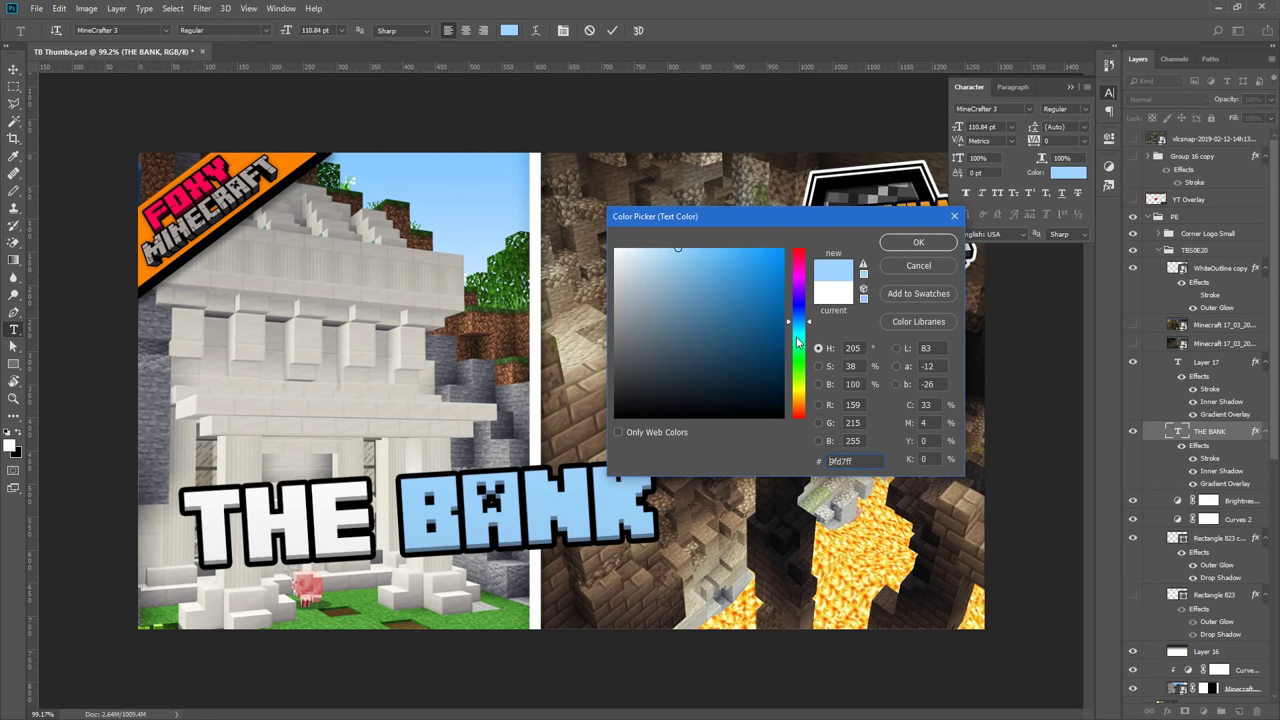
left_click(918, 265)
left_click(14, 69)
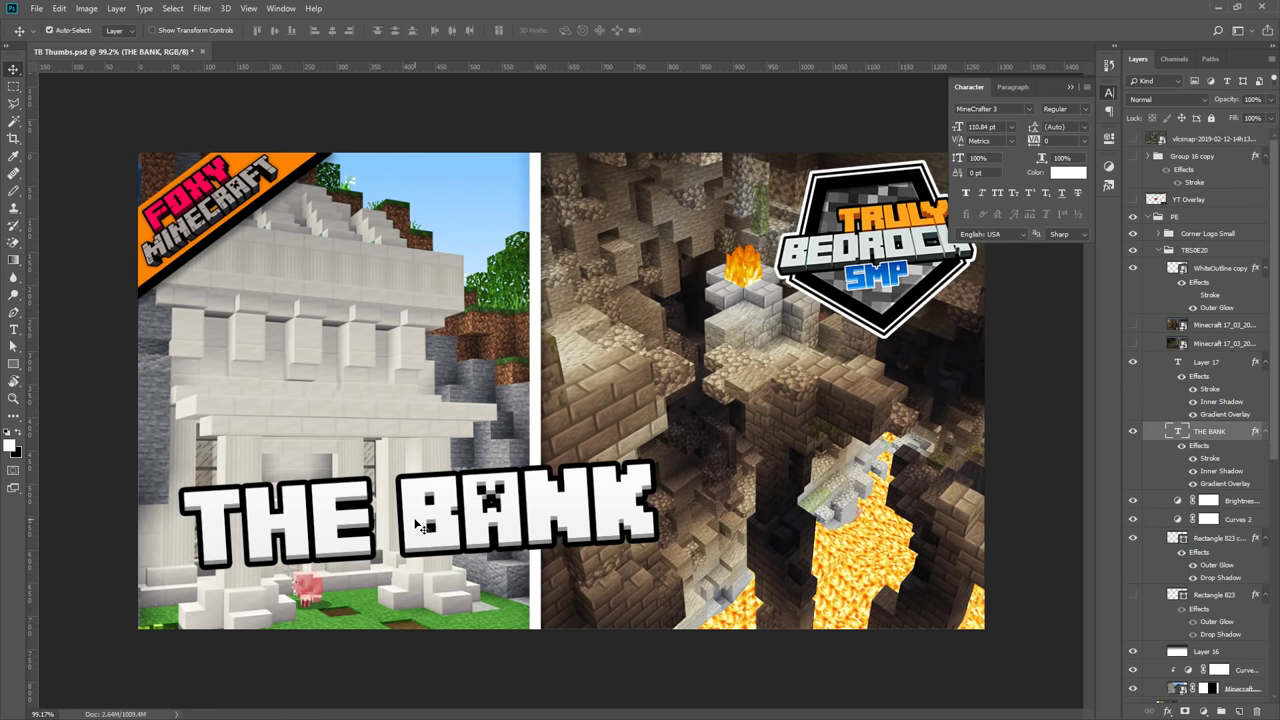
left_click_drag(419, 522, 746, 536)
Save the thumbnail for web as a 1280×720, quality-100 JPEG named TBS0E20.jpg
left_click(148, 112)
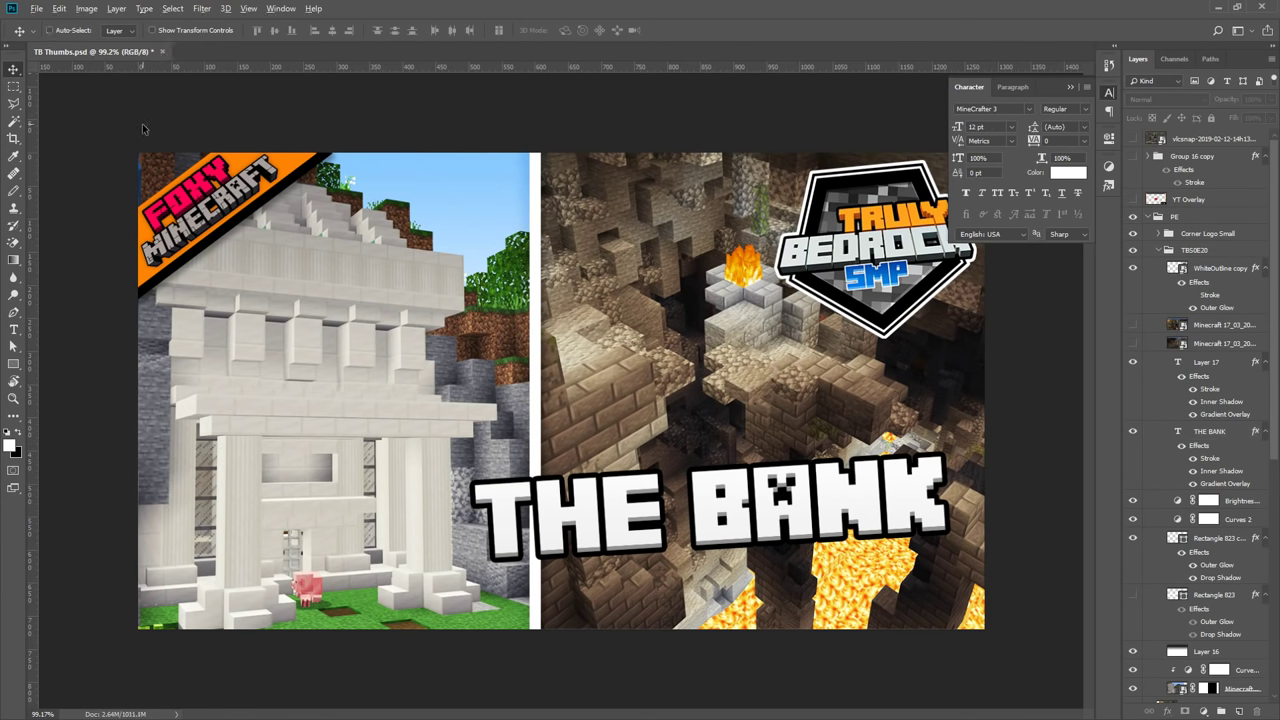
key("ctrl+alt+shift+s")
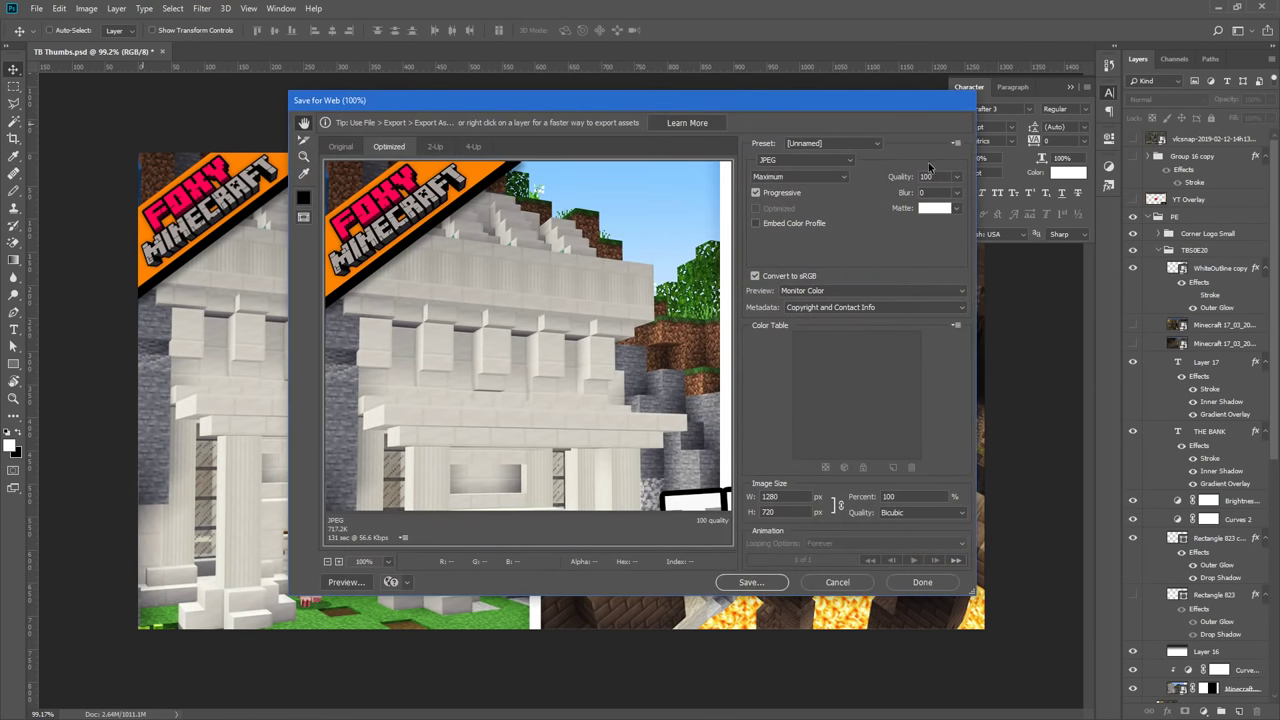
left_click(752, 582)
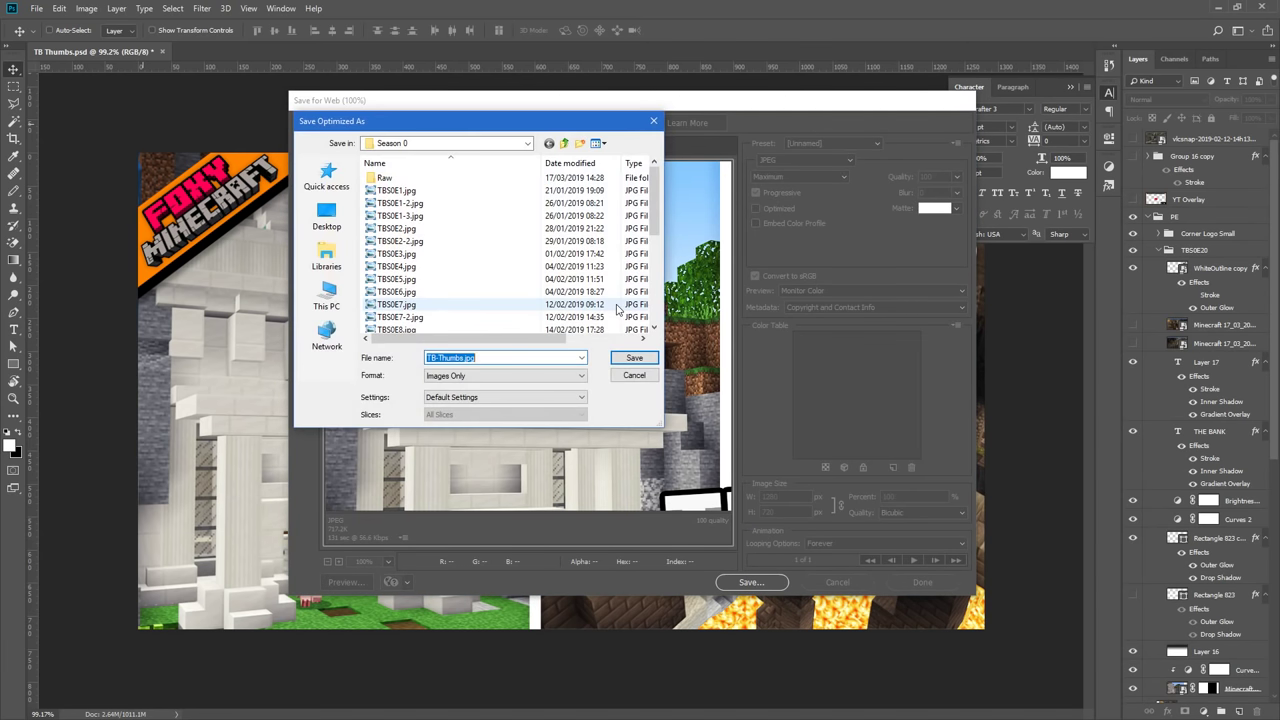
scroll(519, 278, "down", 3)
left_click(405, 291)
left_click(469, 358)
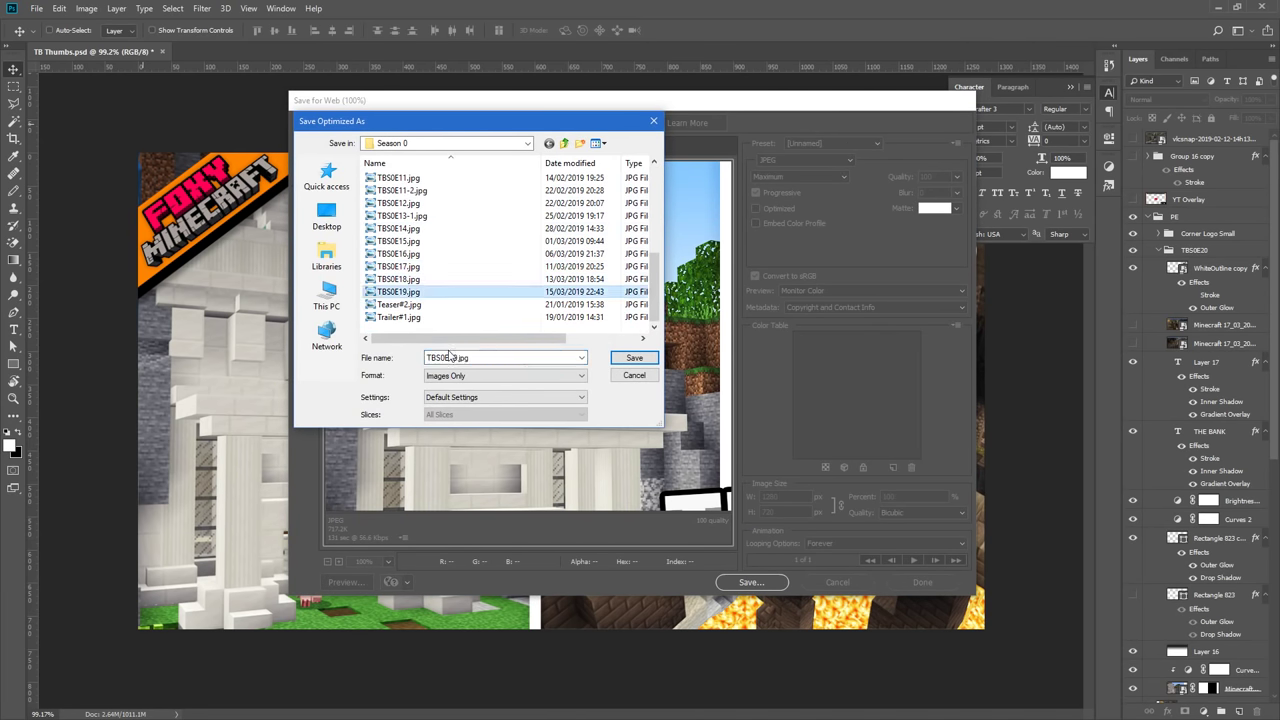
type("20")
key("Return")
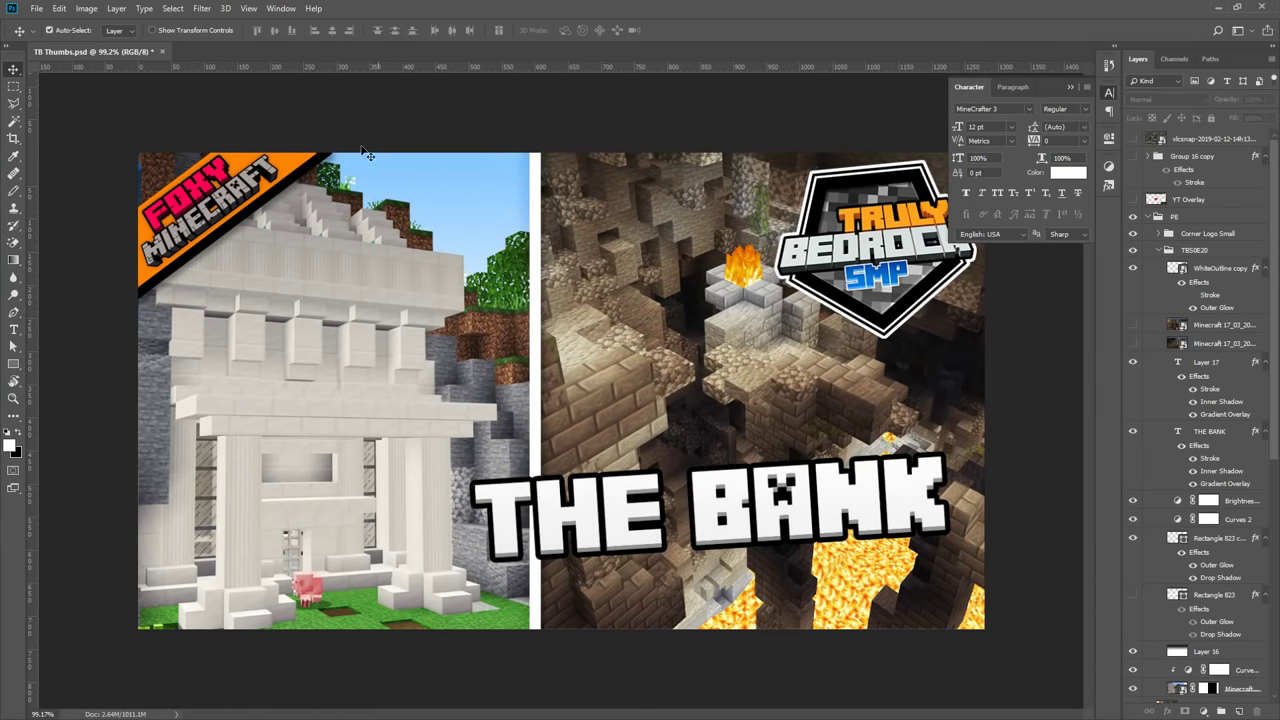
Save TB Thumbs.psd, nudge THE BANK title down a few pixels, and save it again
key("ctrl+s")
left_click_drag(619, 511, 614, 506)
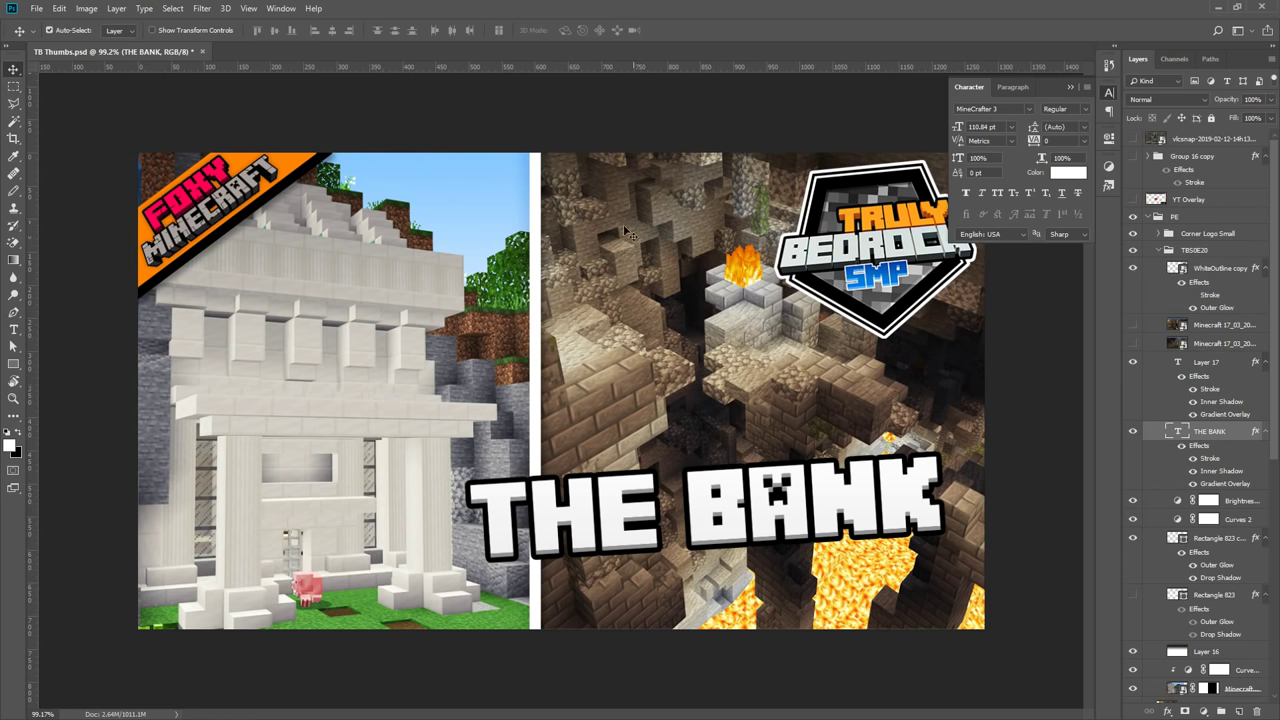
left_click_drag(722, 486, 722, 502)
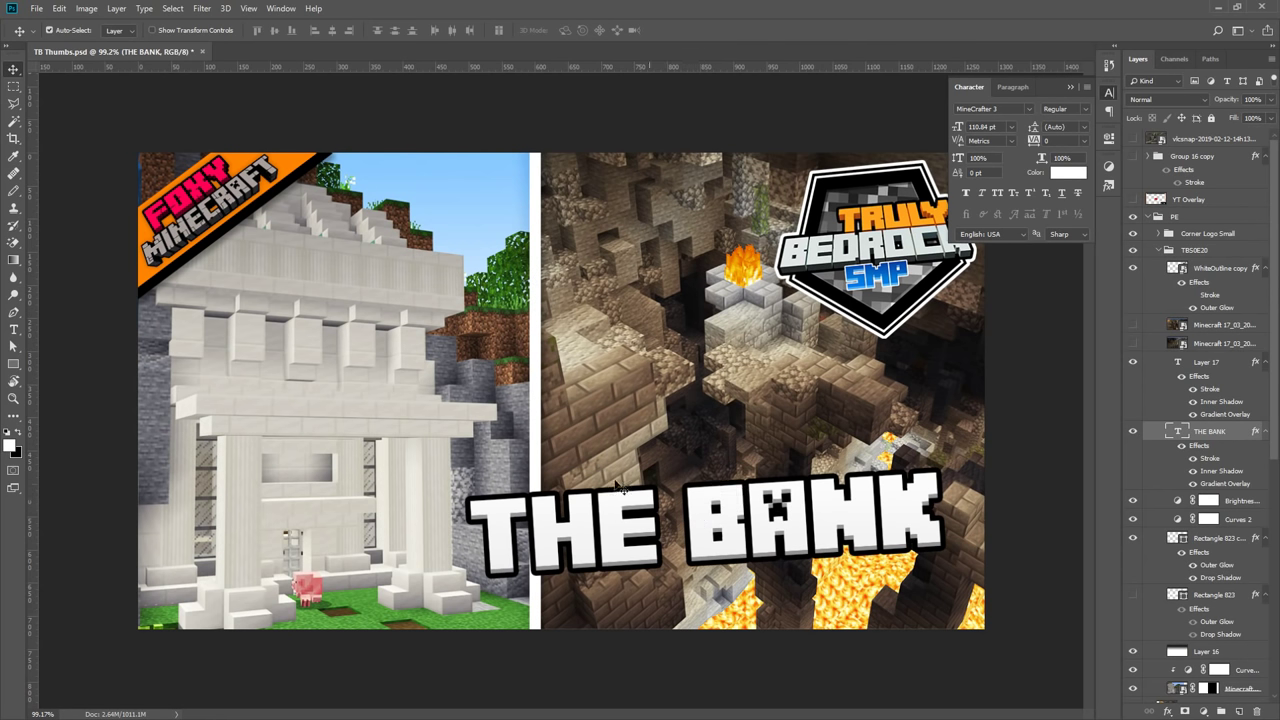
left_click(370, 190)
key("ctrl+s")
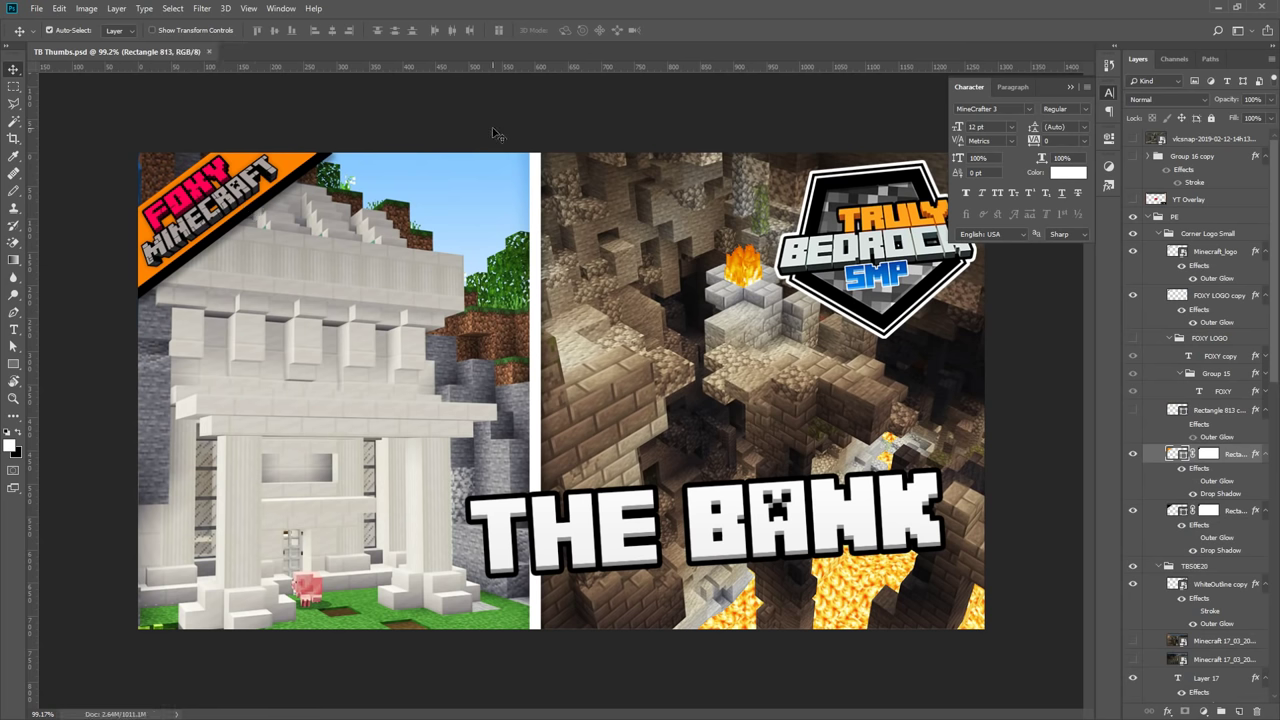
Overwrite TBS0E20.jpg via Save for Web, then start encoding Truly Bedrock [20] - The Bank.mp4 in Media Encoder
left_click(1070, 87)
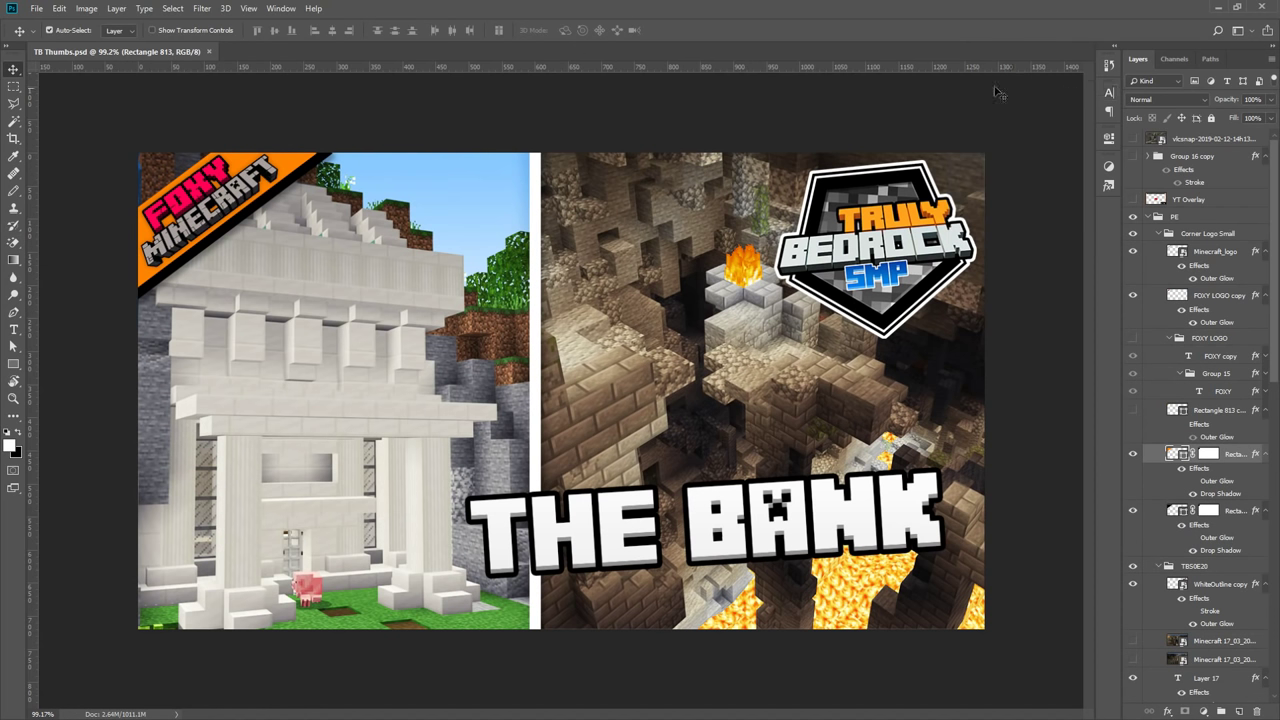
left_click(518, 110)
key("ctrl+alt+shift+s")
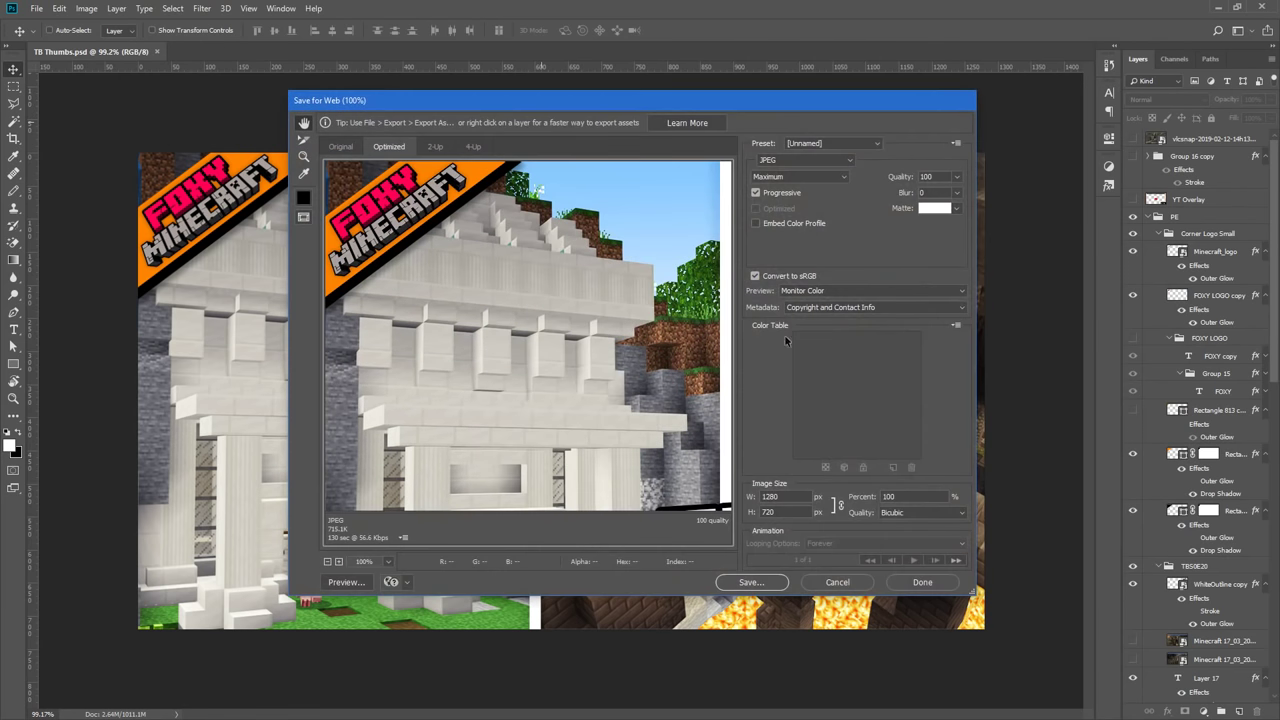
key("Return")
scroll(450, 260, "down", 5)
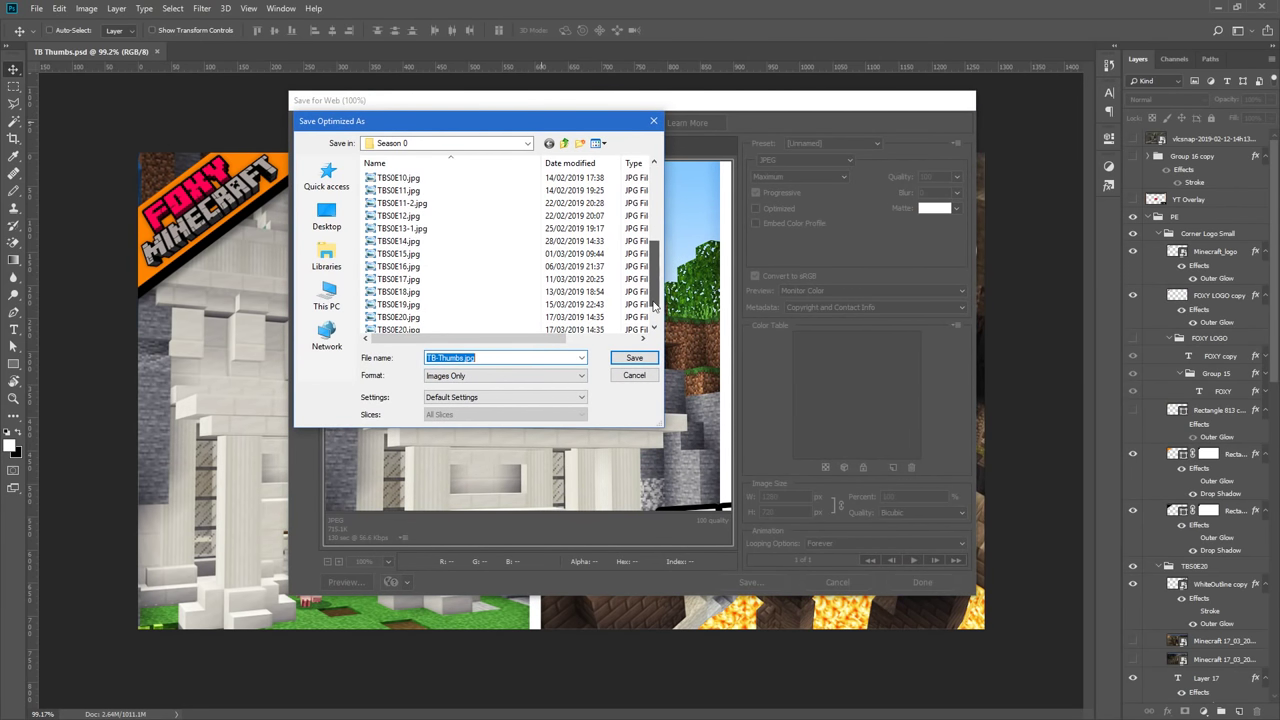
left_click(411, 293)
left_click(634, 358)
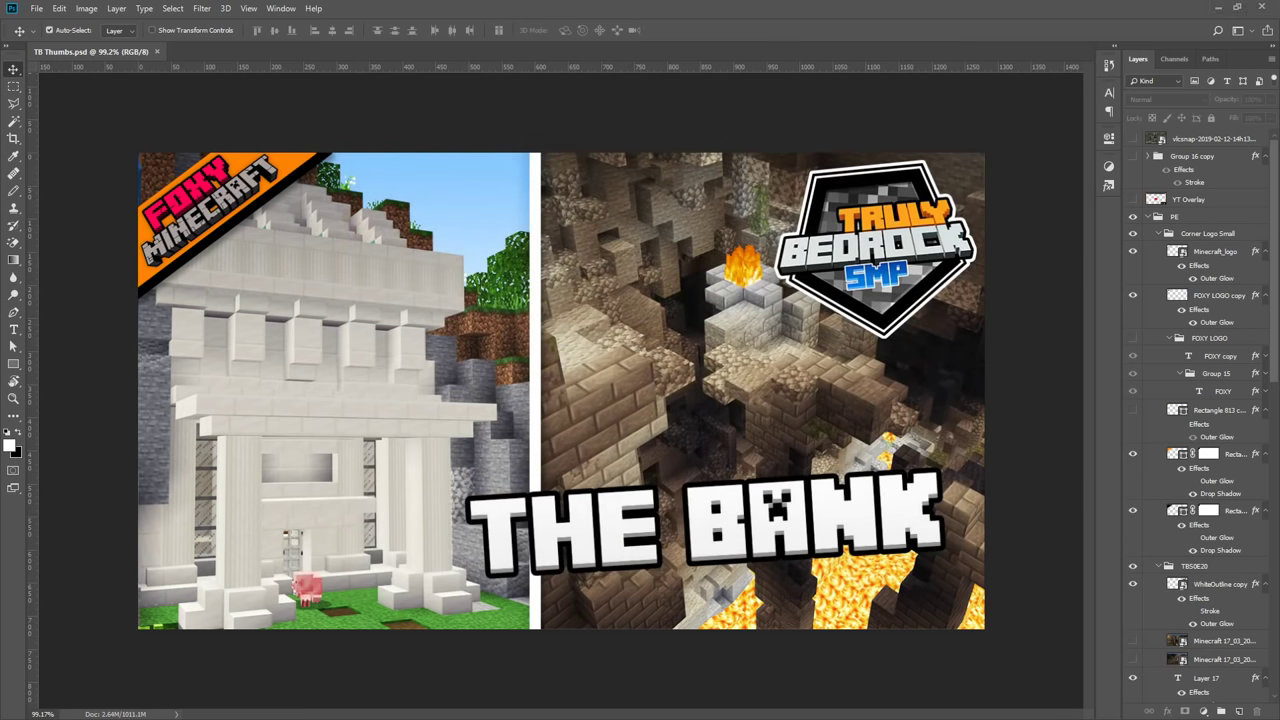
key("alt+Tab")
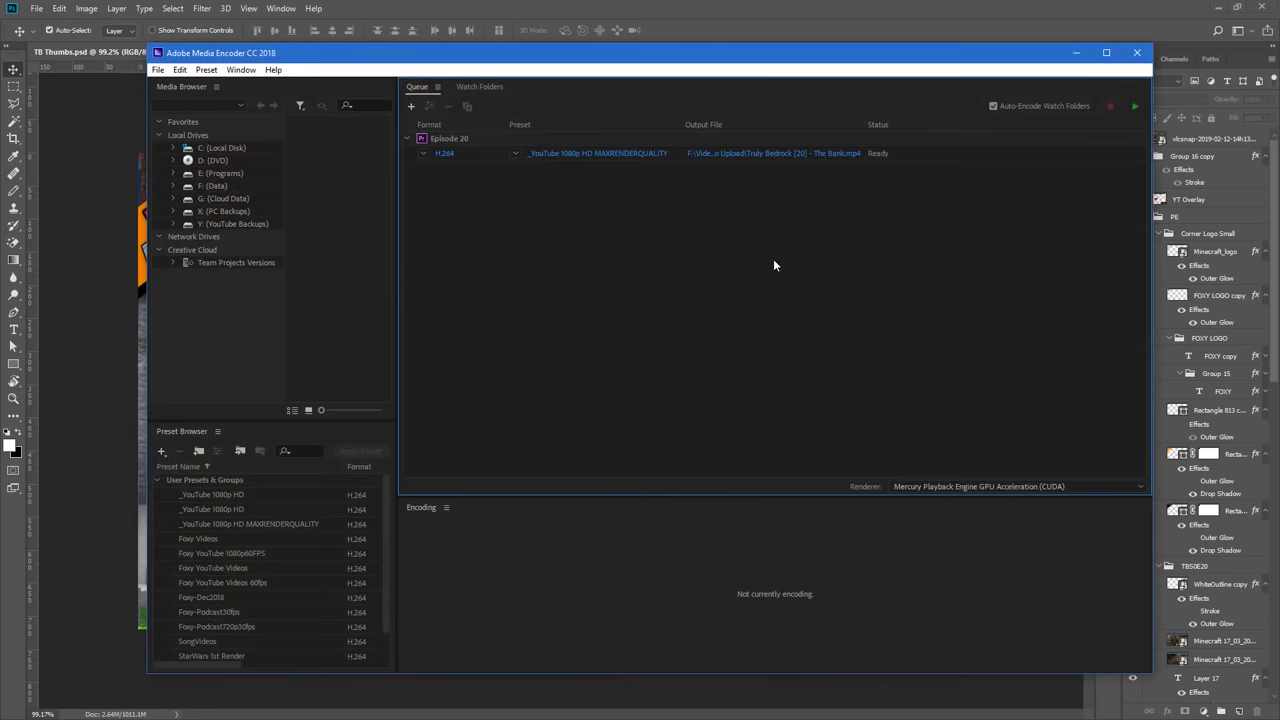
left_click(1135, 107)
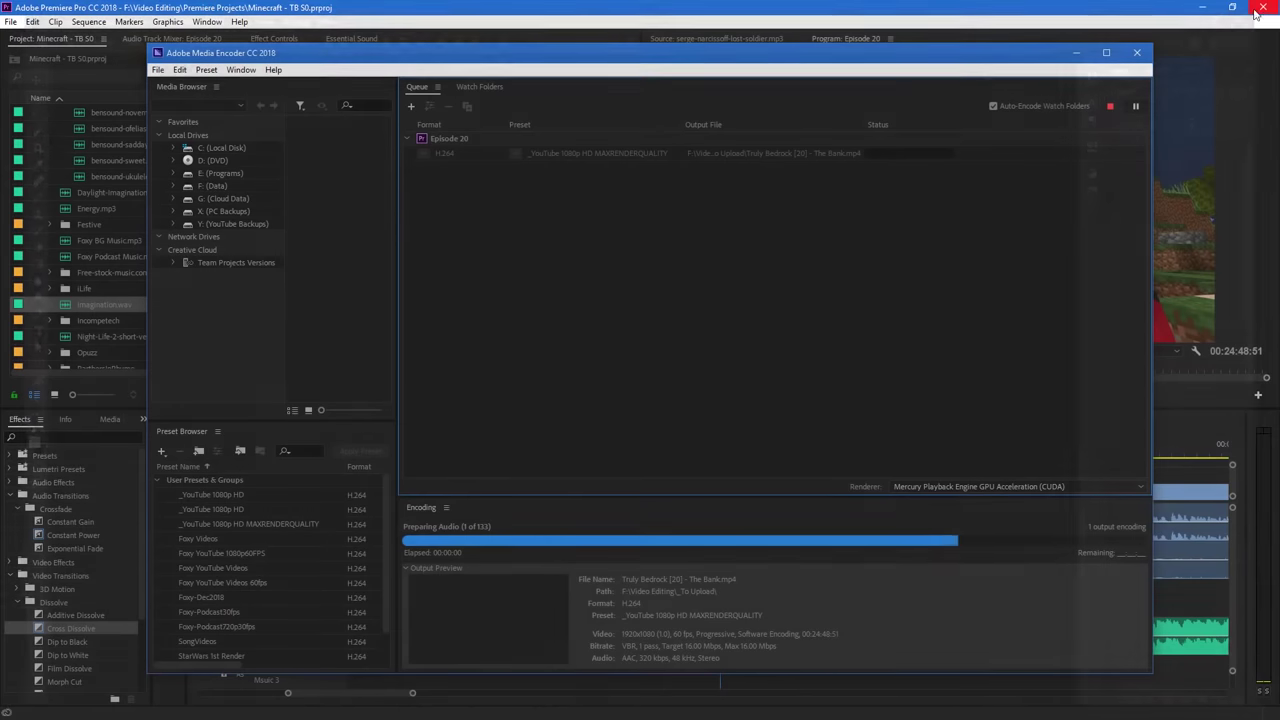